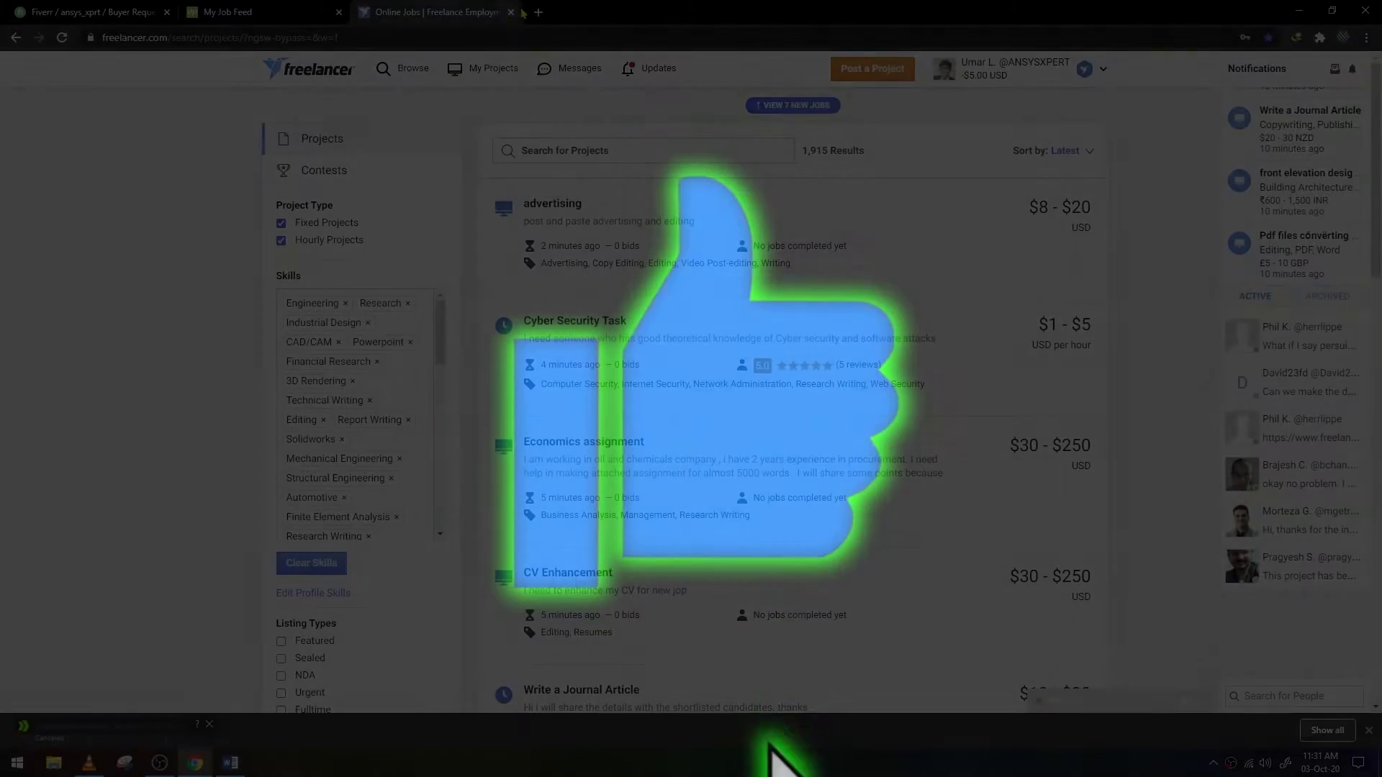
# Run a Google search for 'naca 23012' to bring up airfoil results
pyautogui.write('naca 23012')
pyautogui.press('Return')
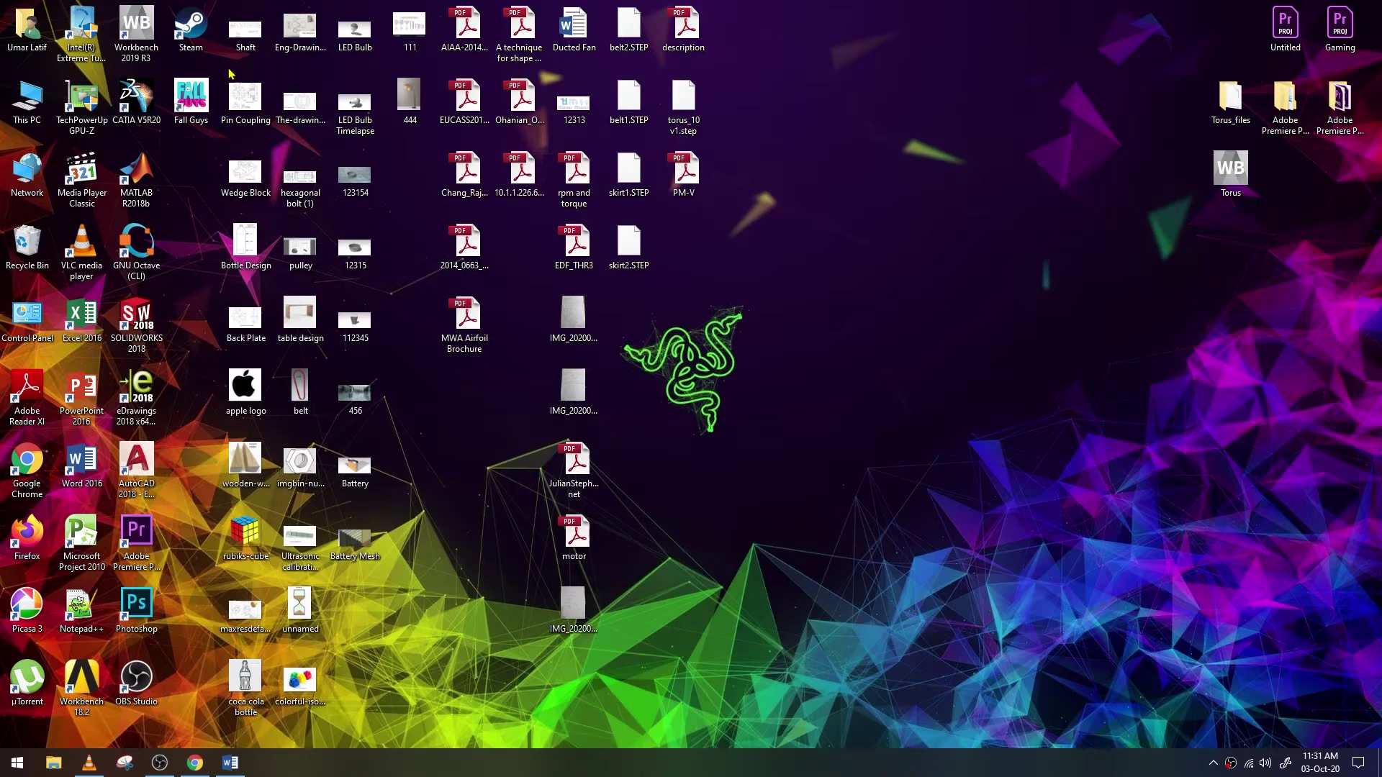
# Browse This PC into Local Disk (C:) and look through the Program Files folders
pyautogui.doubleClick(27, 101)
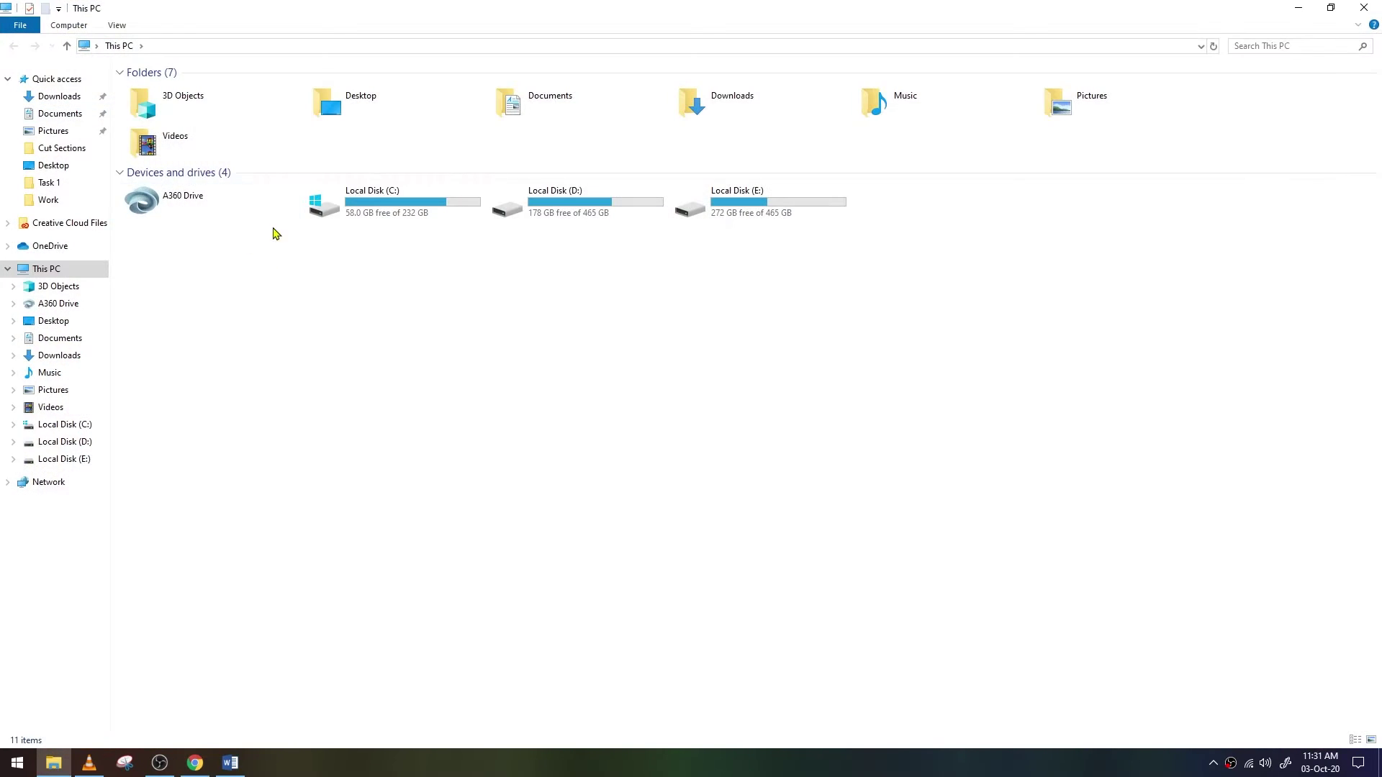
pyautogui.doubleClick(320, 216)
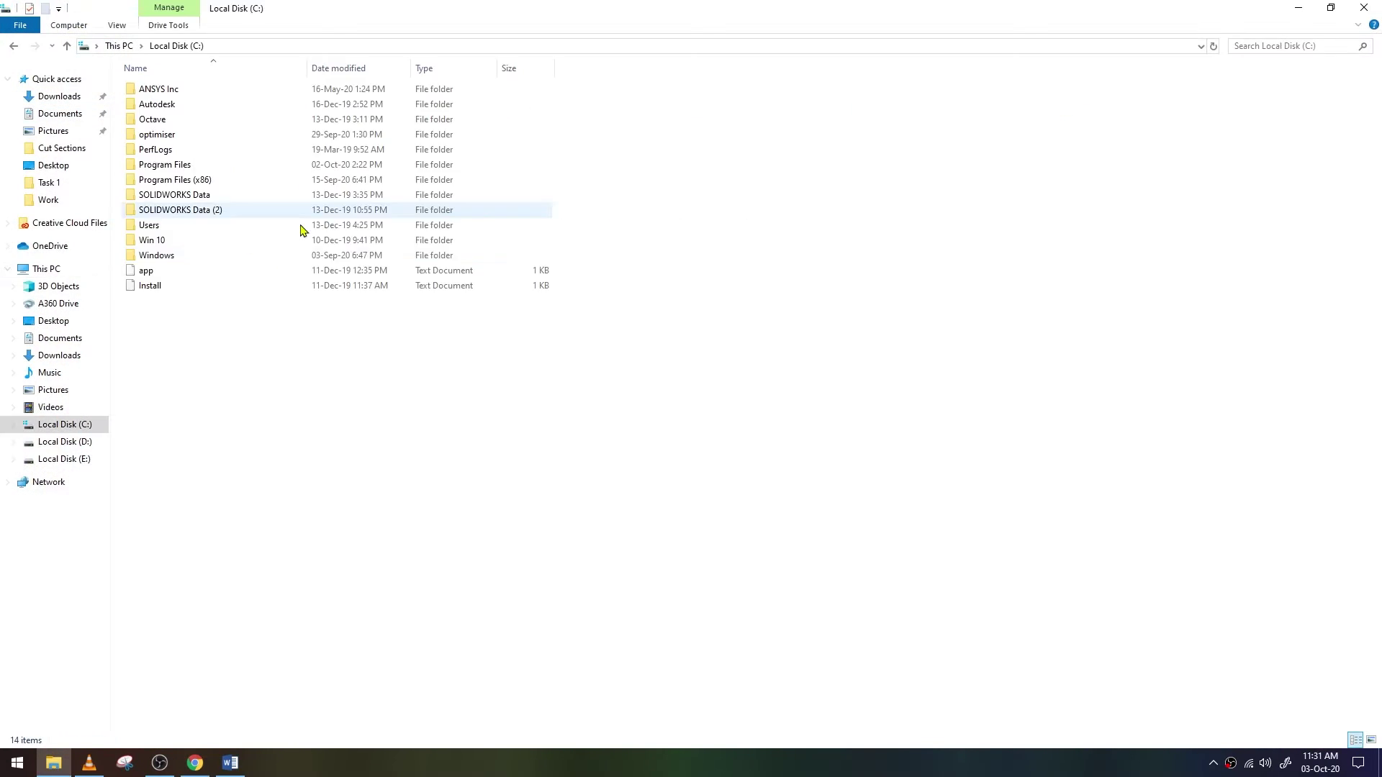
pyautogui.doubleClick(196, 180)
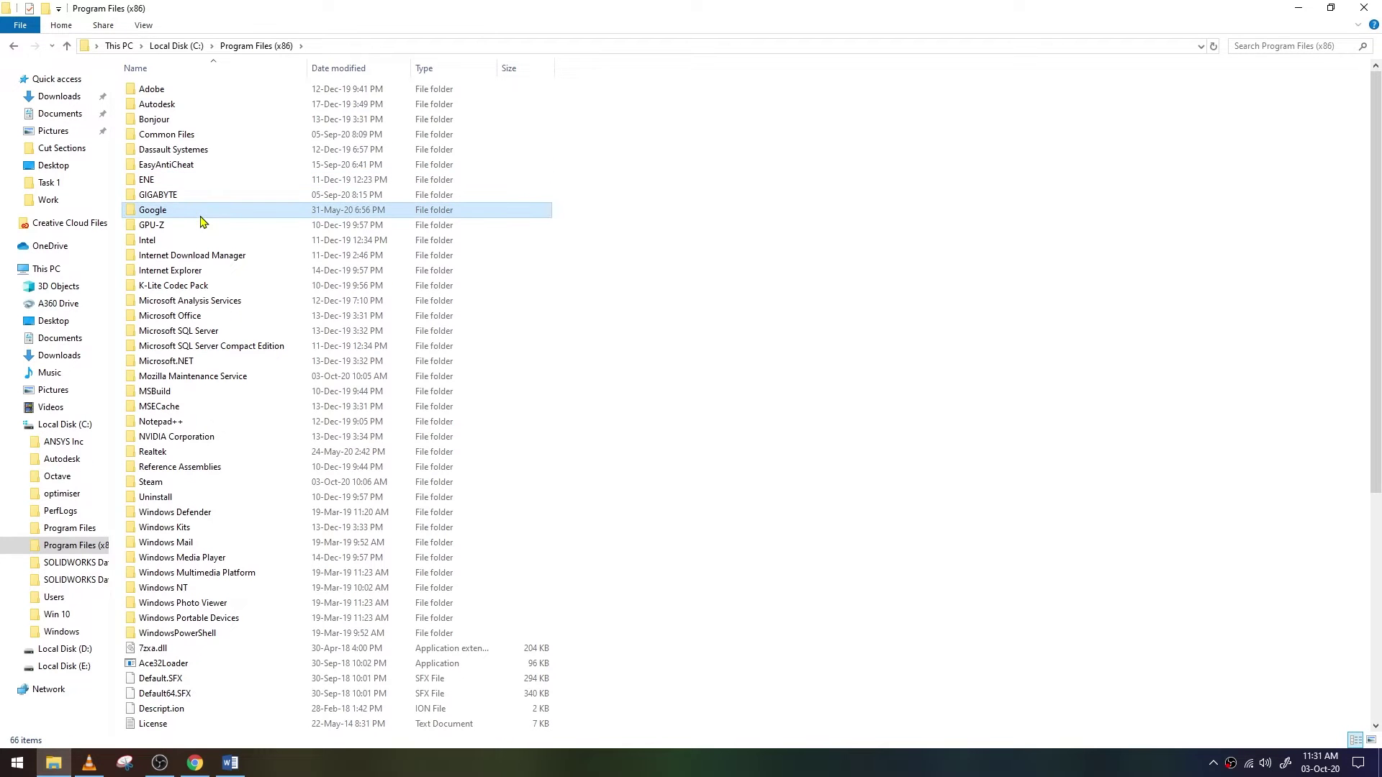
pyautogui.write('def')
pyautogui.press('Down')
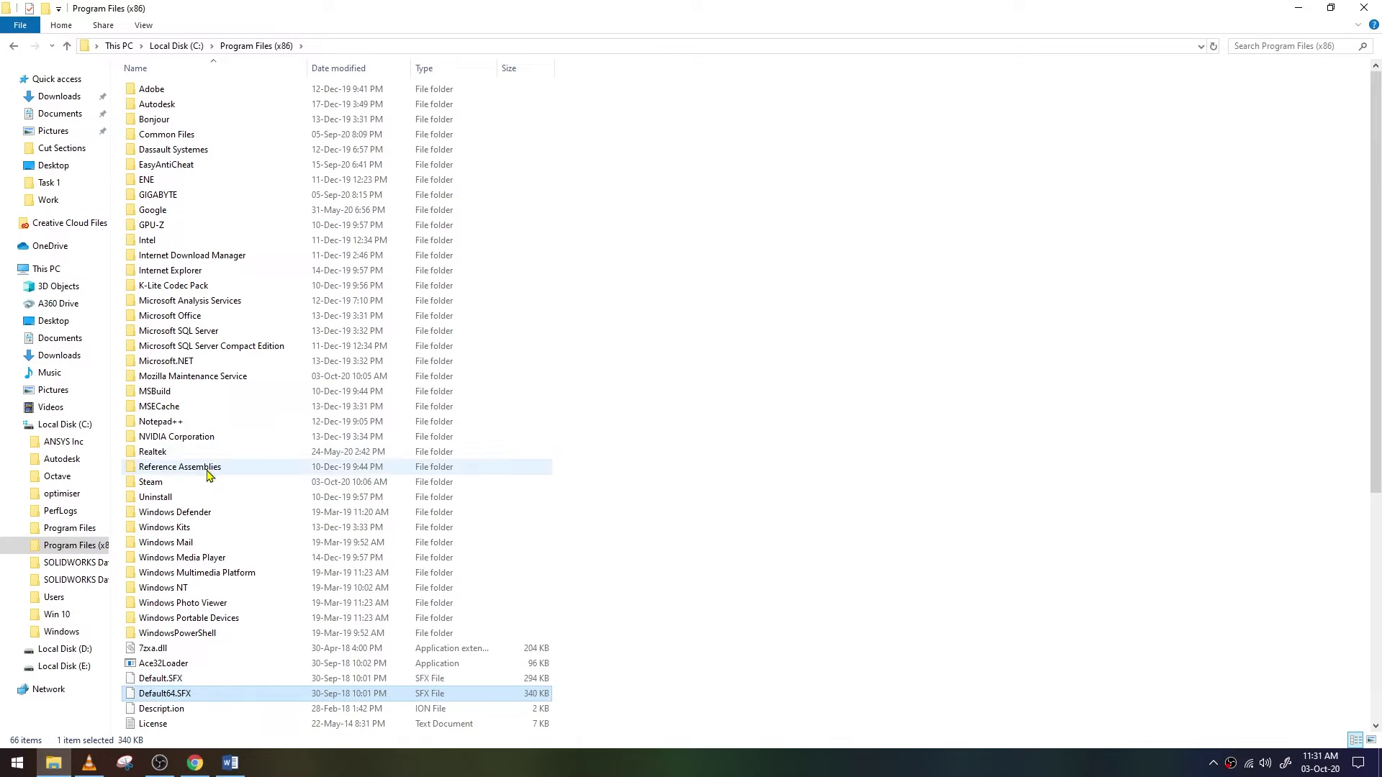
pyautogui.click(196, 46)
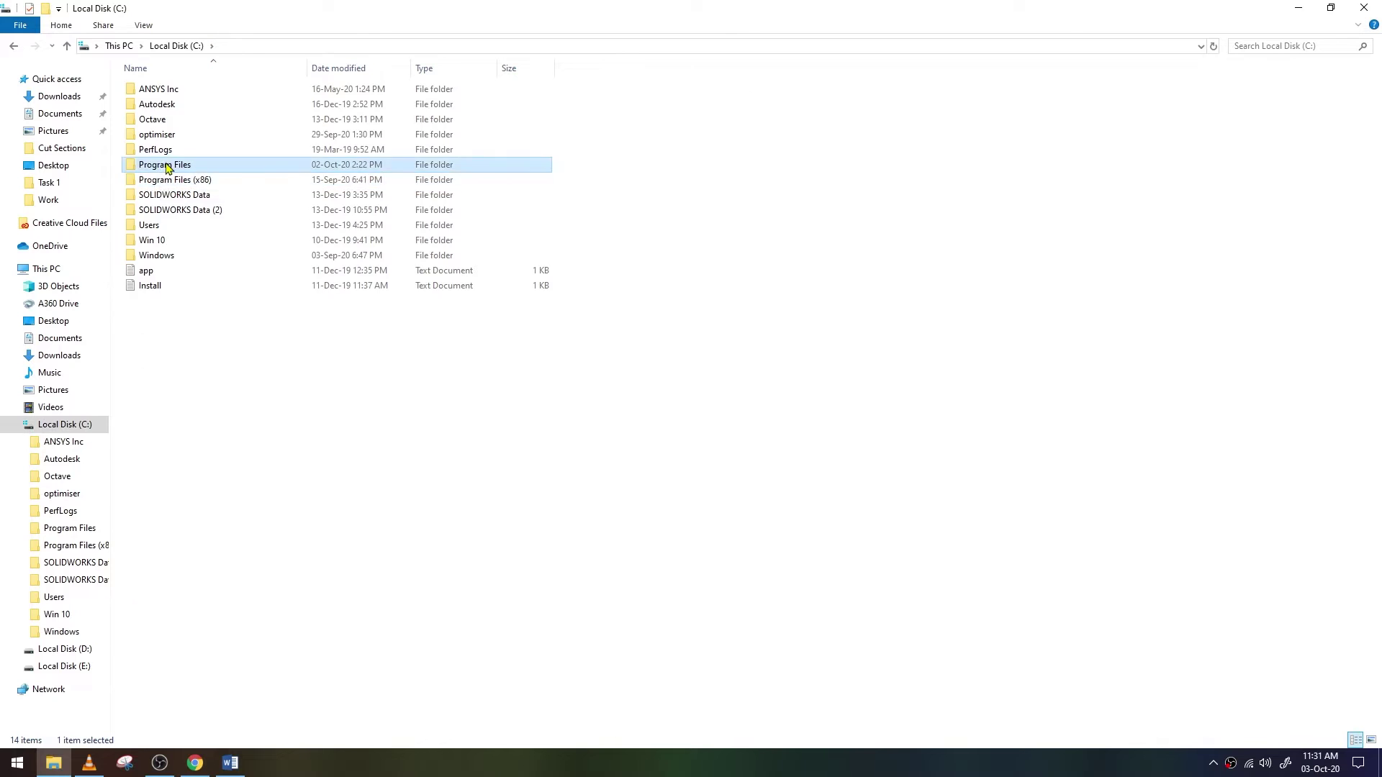
pyautogui.doubleClick(172, 166)
pyautogui.click(172, 167)
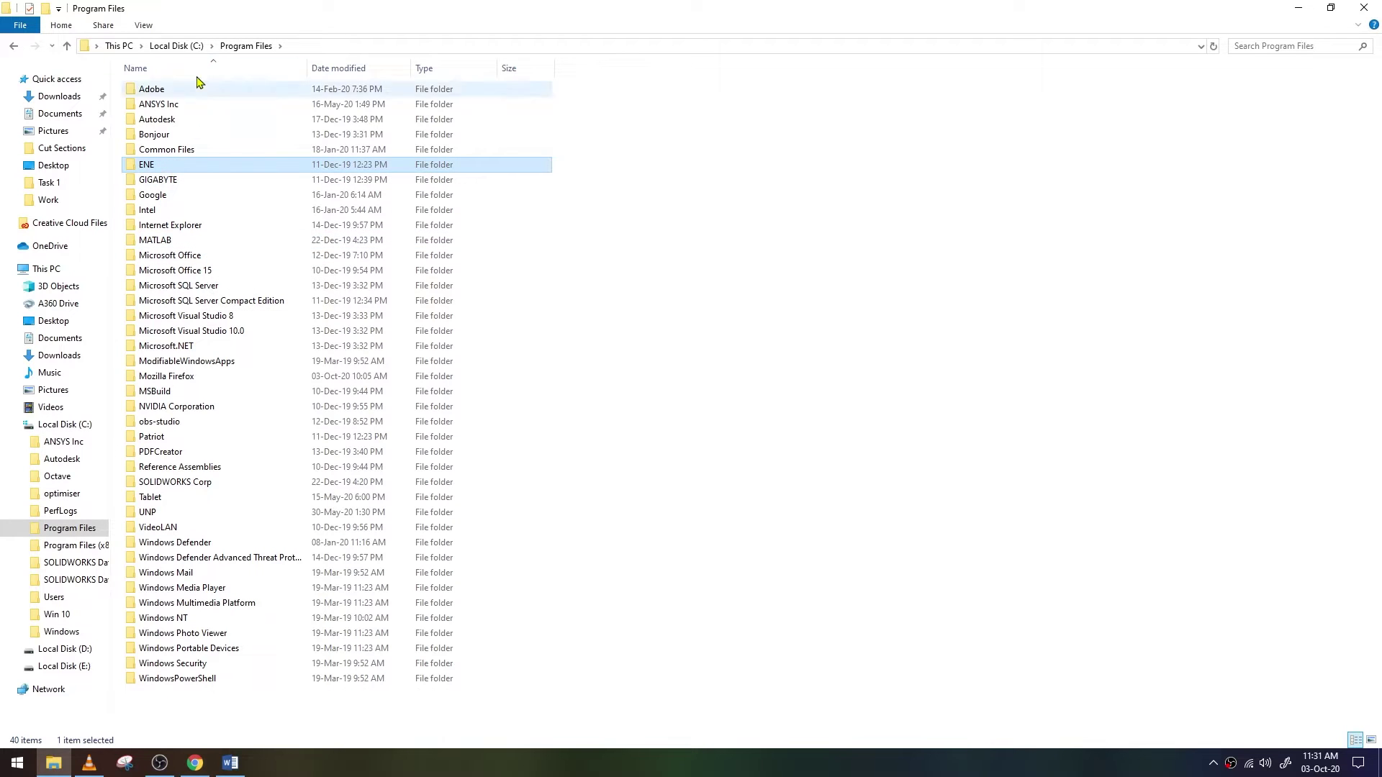
pyautogui.click(198, 48)
# Open Program Files (x86)\Dassault Systemes\B20\intel_a\code\command
pyautogui.doubleClick(180, 180)
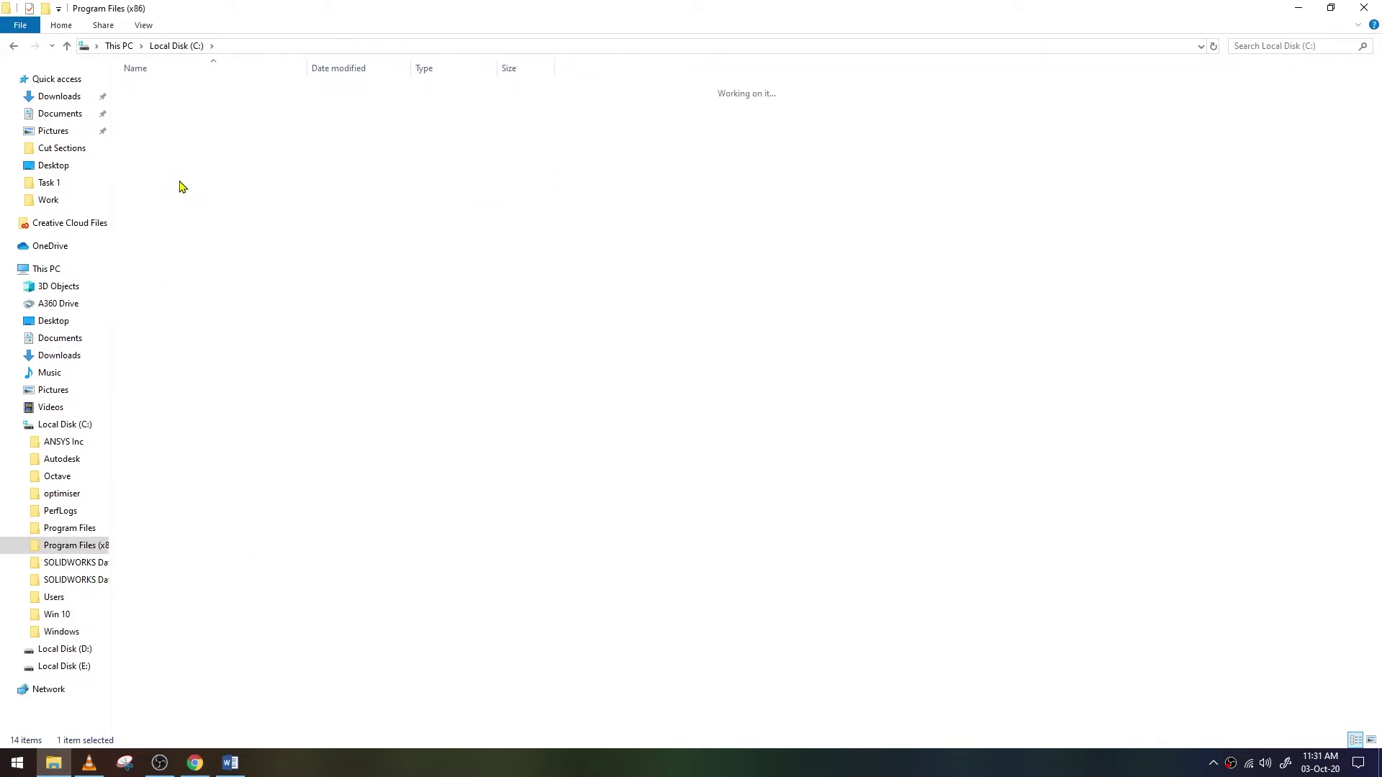
pyautogui.doubleClick(231, 154)
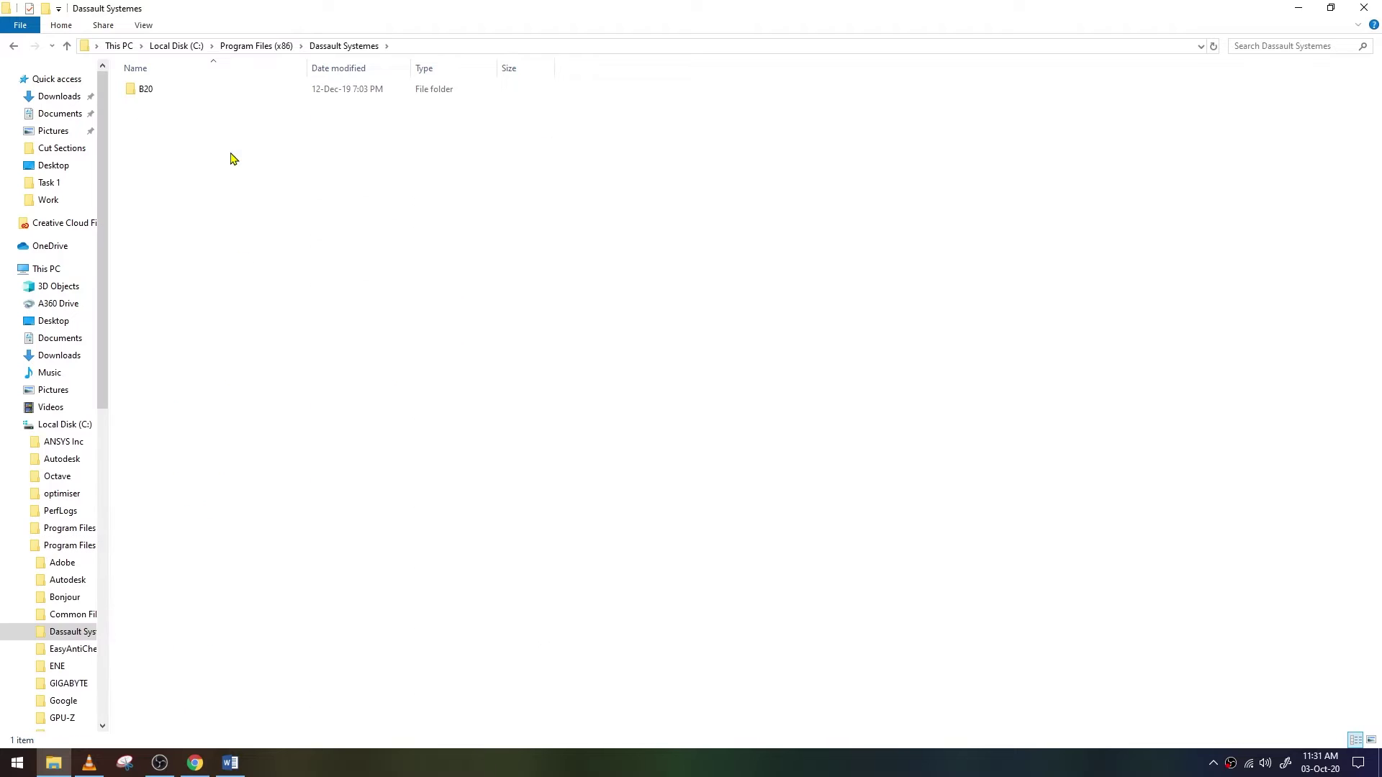
pyautogui.doubleClick(204, 92)
pyautogui.doubleClick(200, 96)
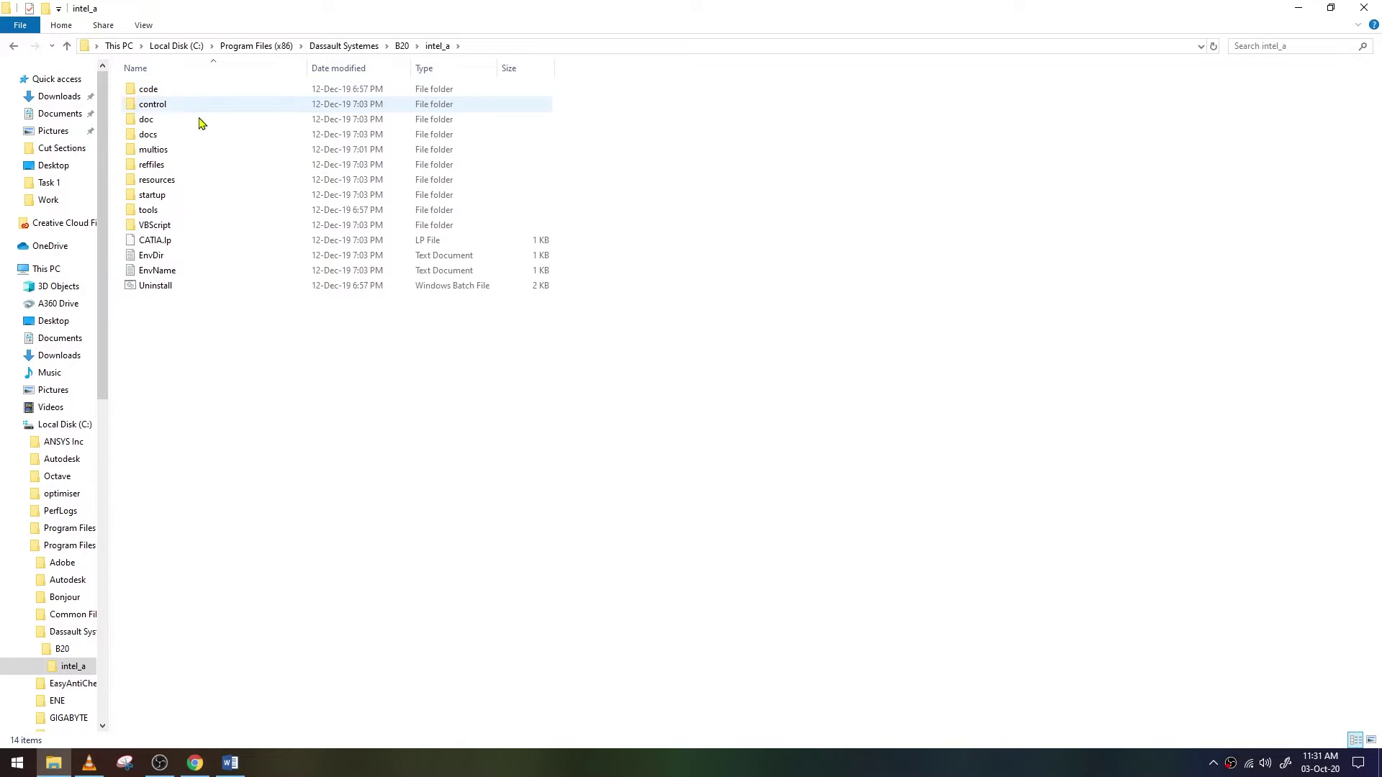
pyautogui.click(88, 763)
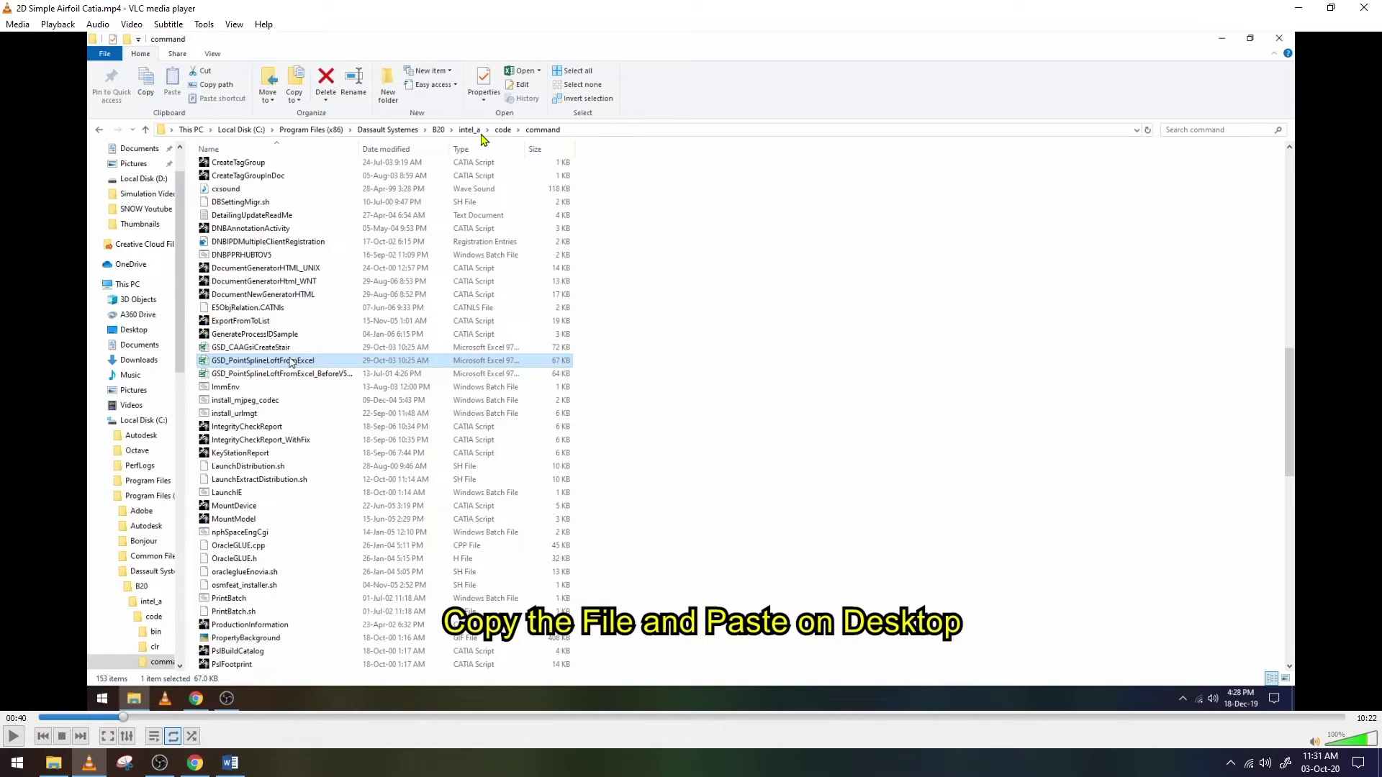
pyautogui.click(1300, 9)
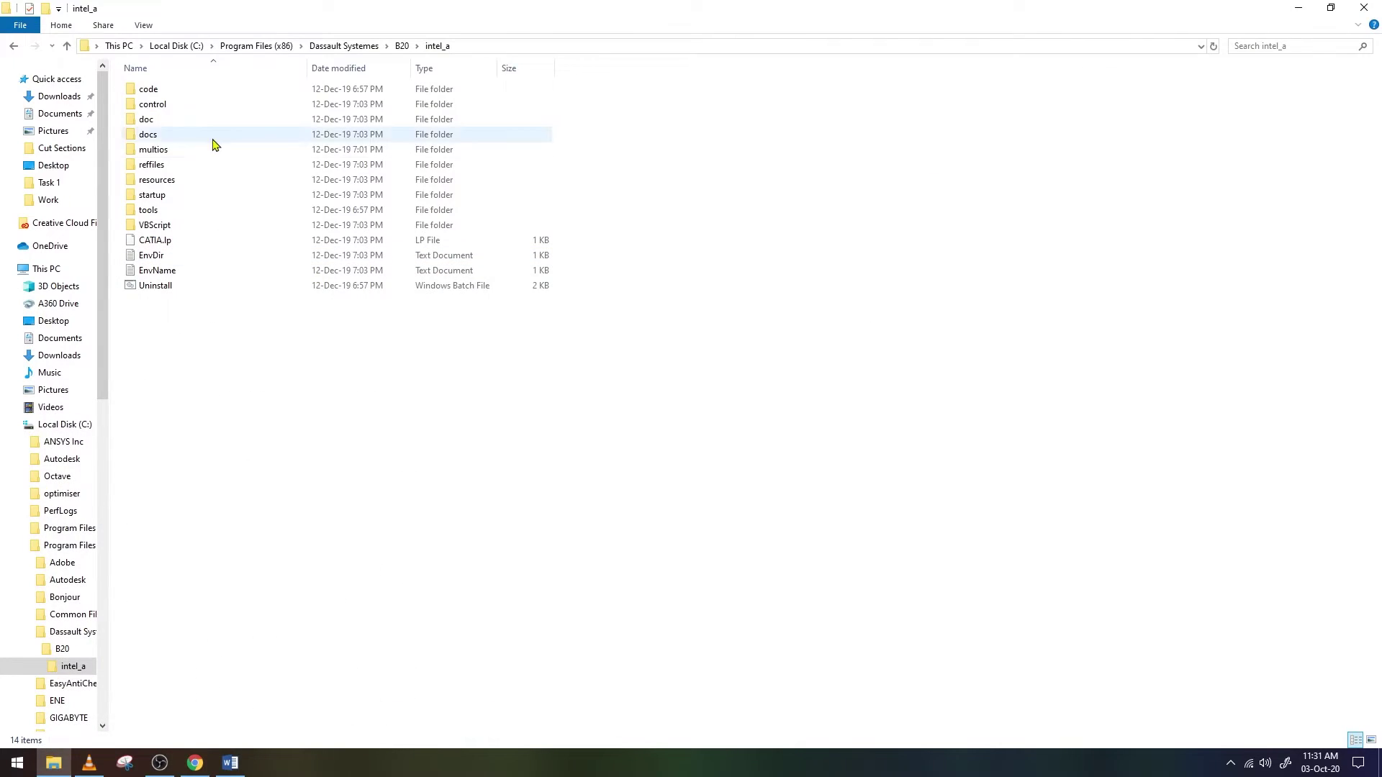
pyautogui.doubleClick(191, 91)
pyautogui.doubleClick(185, 119)
# Find and select GSD_PointSplineLoftFromExcel in the command folder, then minimize the window
pyautogui.scroll(-5, 221, 281)
pyautogui.scroll(-6, 223, 285)
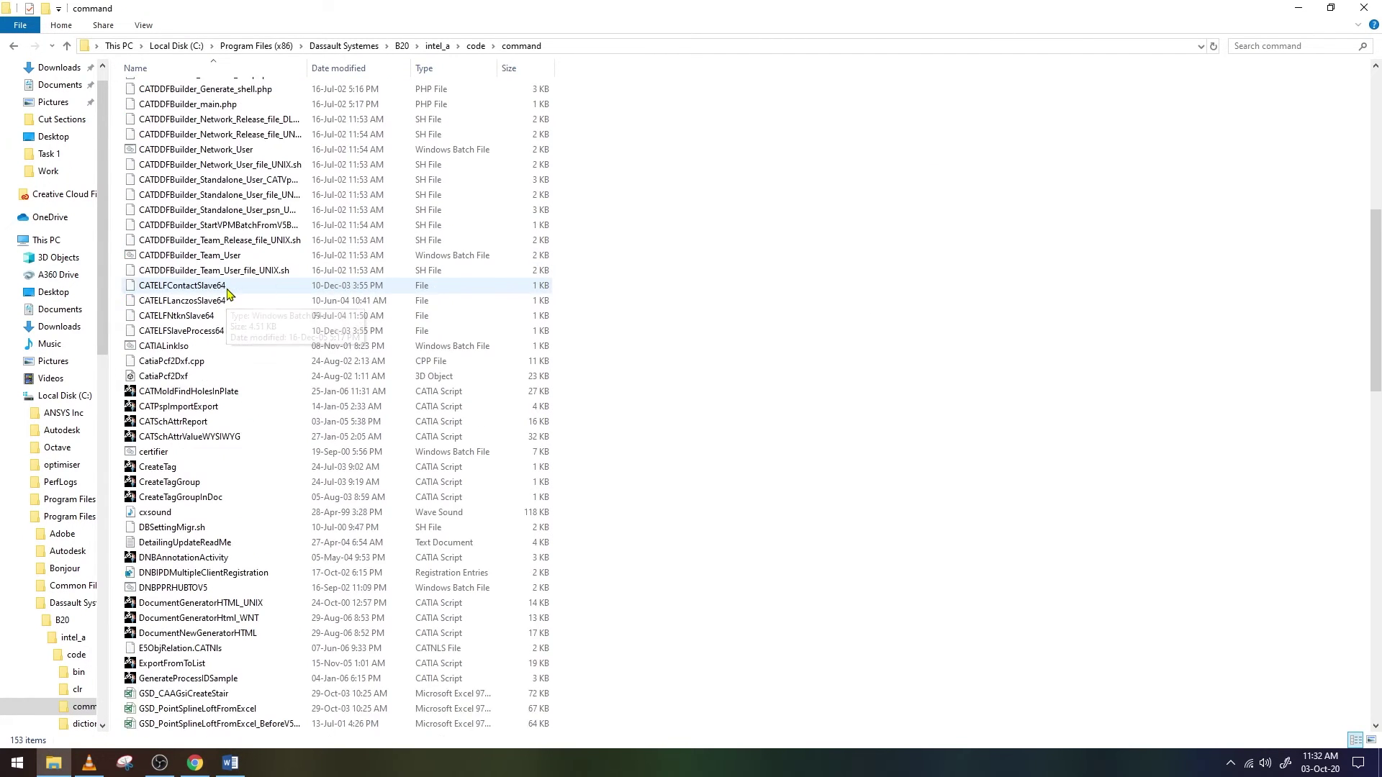
pyautogui.scroll(-6, 225, 288)
pyautogui.scroll(-6, 228, 293)
pyautogui.scroll(-10, 227, 293)
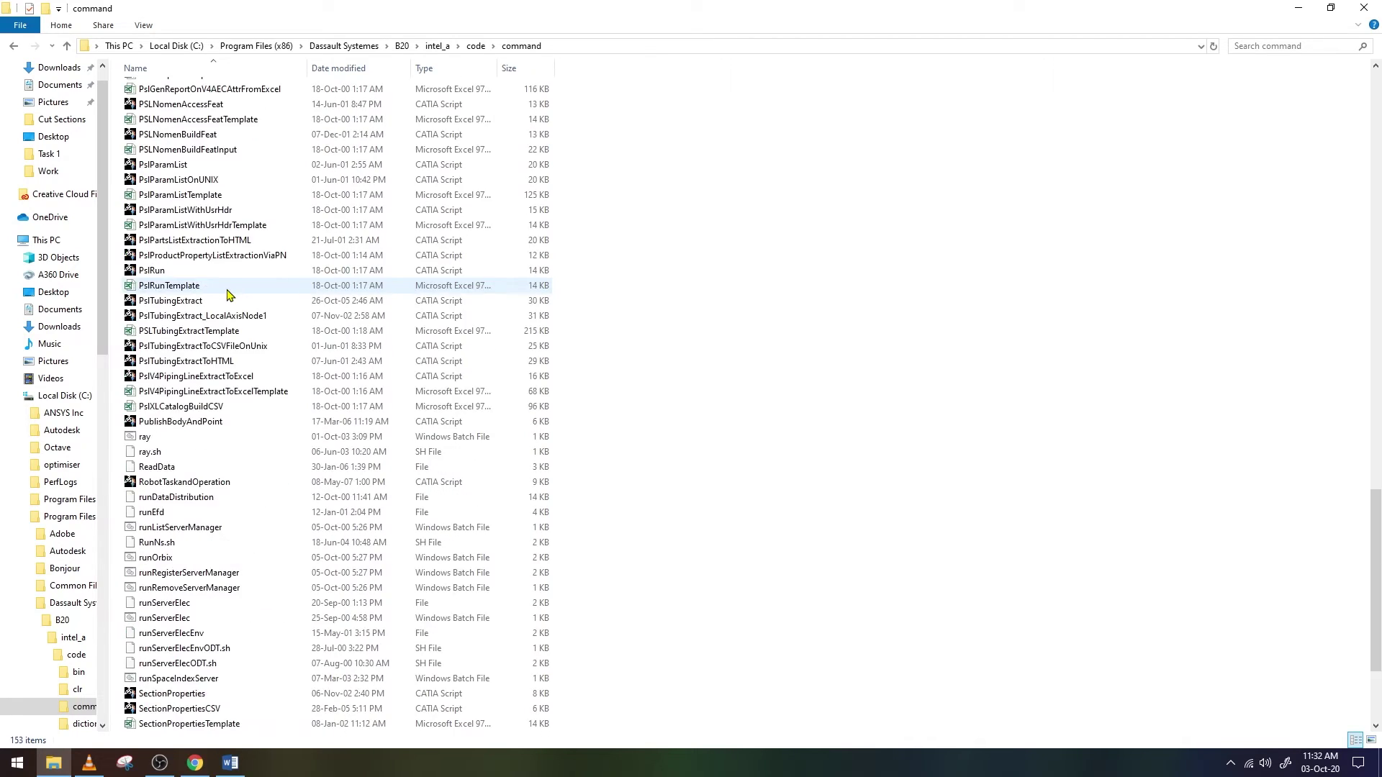
pyautogui.scroll(-4, 228, 293)
pyautogui.scroll(2, 226, 296)
pyautogui.scroll(2, 227, 298)
pyautogui.scroll(1, 228, 302)
pyautogui.scroll(1, 229, 305)
pyautogui.scroll(5, 227, 302)
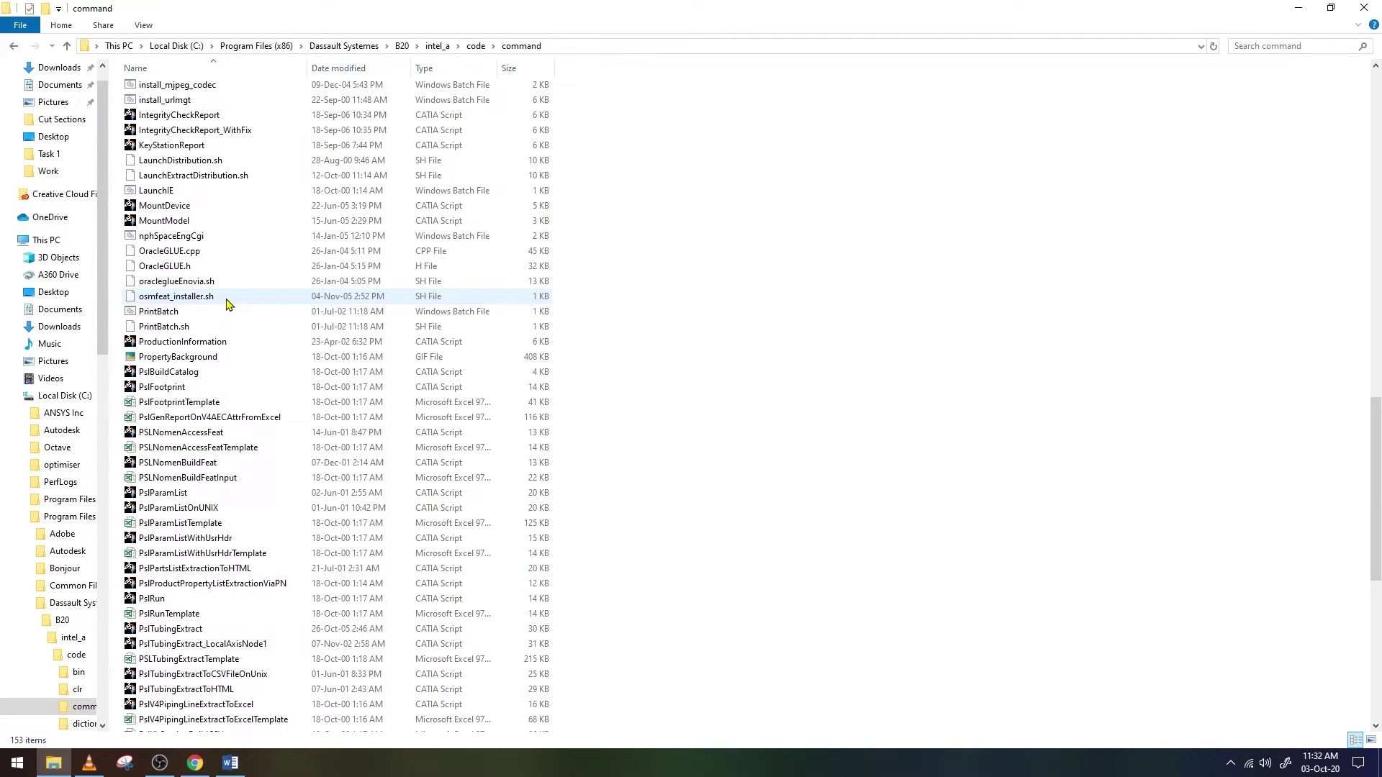
pyautogui.scroll(3, 226, 303)
pyautogui.click(236, 178)
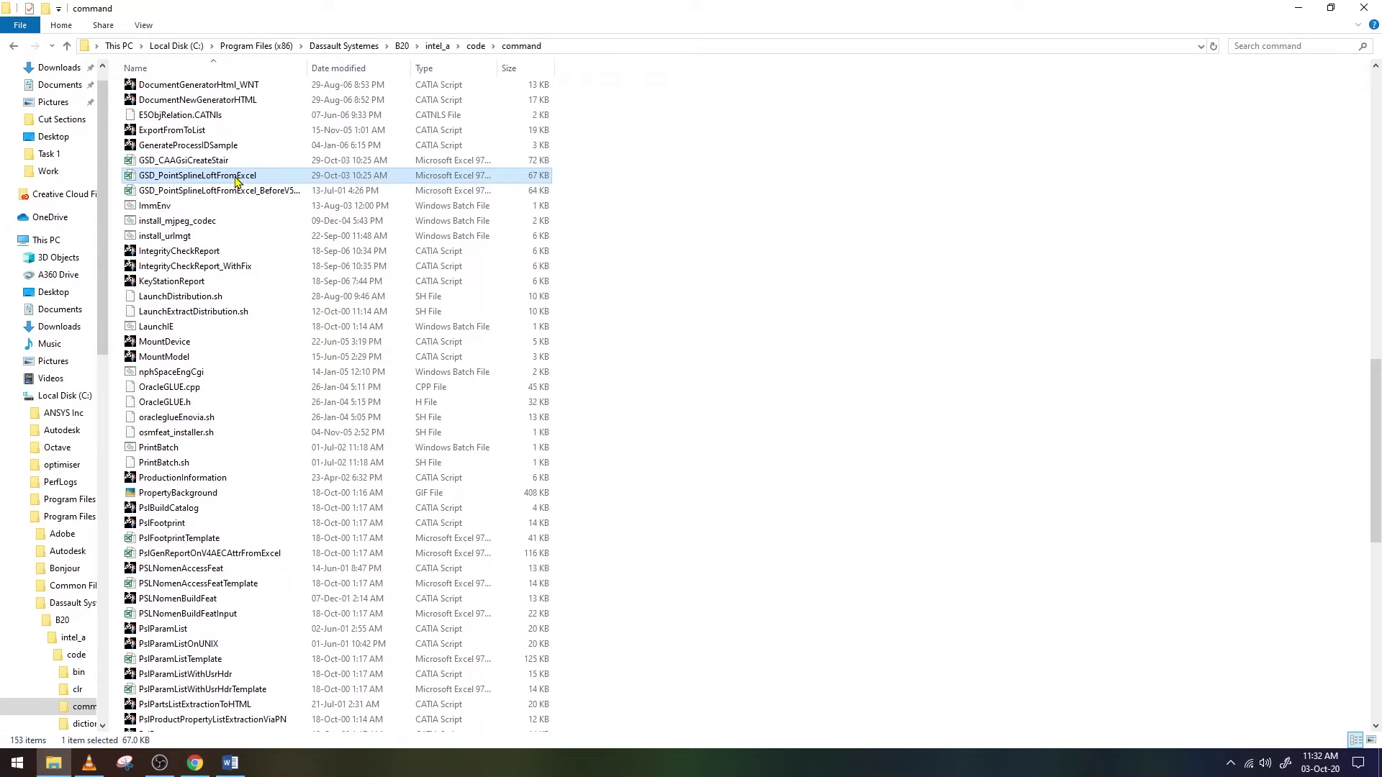
pyautogui.click(1298, 7)
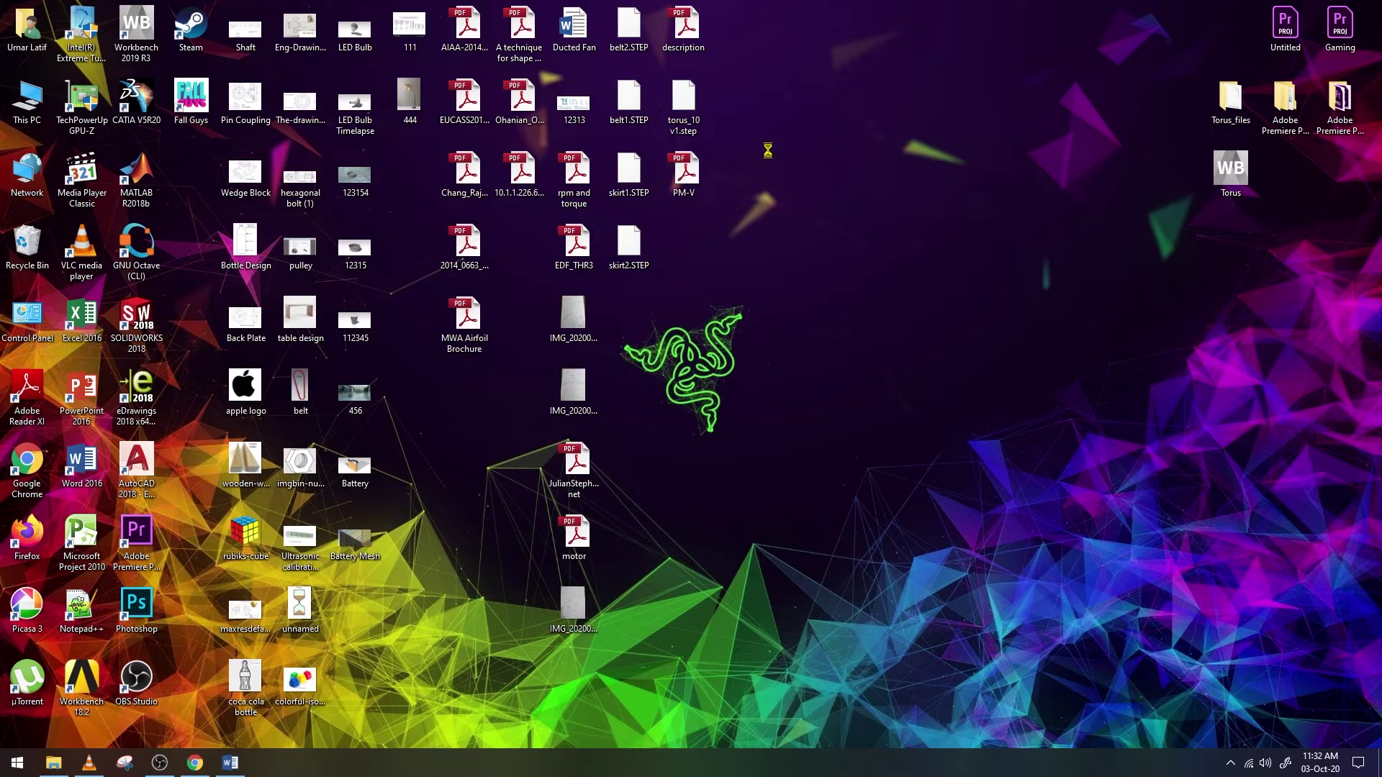
# Rearrange the desktop icons, placing the GSD spreadsheet next to Ducted Fan
pyautogui.moveTo(190, 173); pyautogui.dragTo(745, 29)
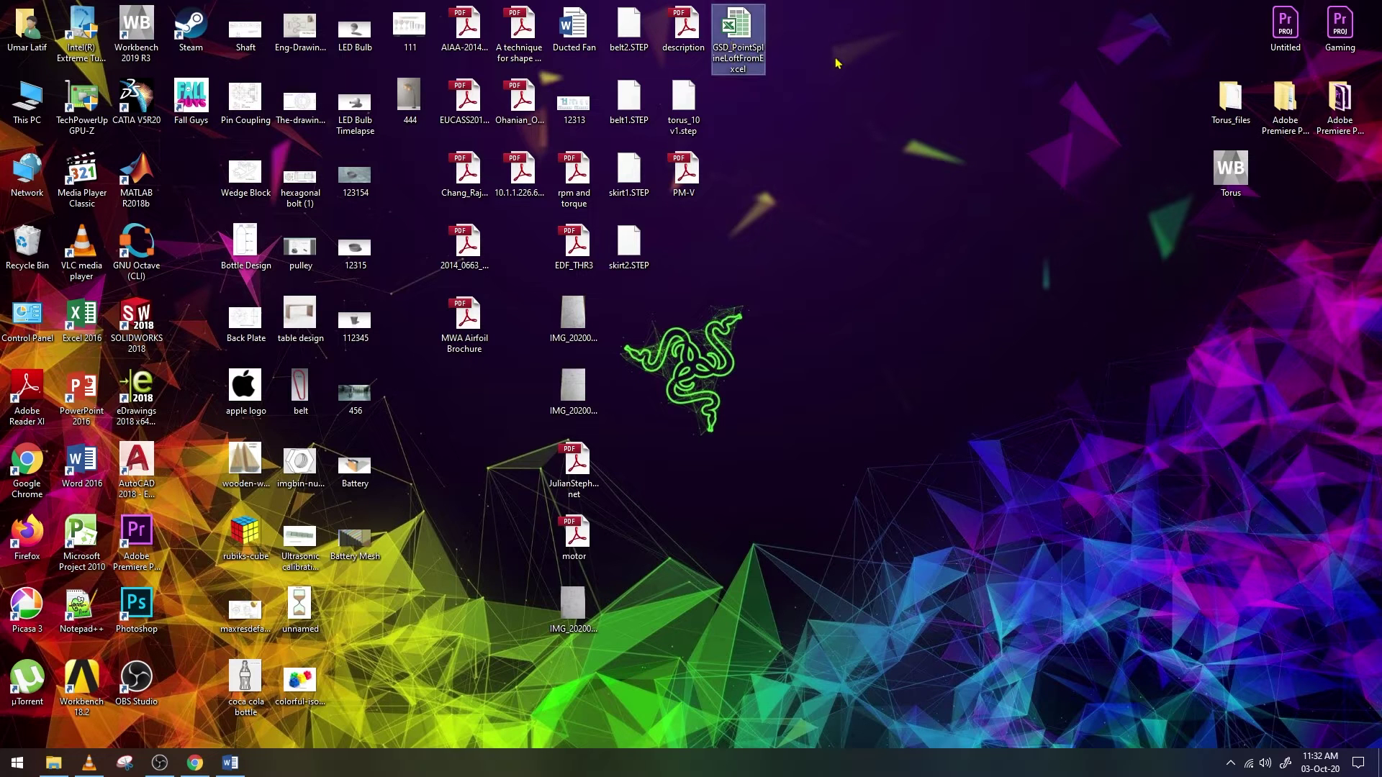
pyautogui.moveTo(691, 271)
pyautogui.mouseDown()
pyautogui.moveTo(627, 40)
pyautogui.moveTo(1123, 36)
pyautogui.mouseUp()
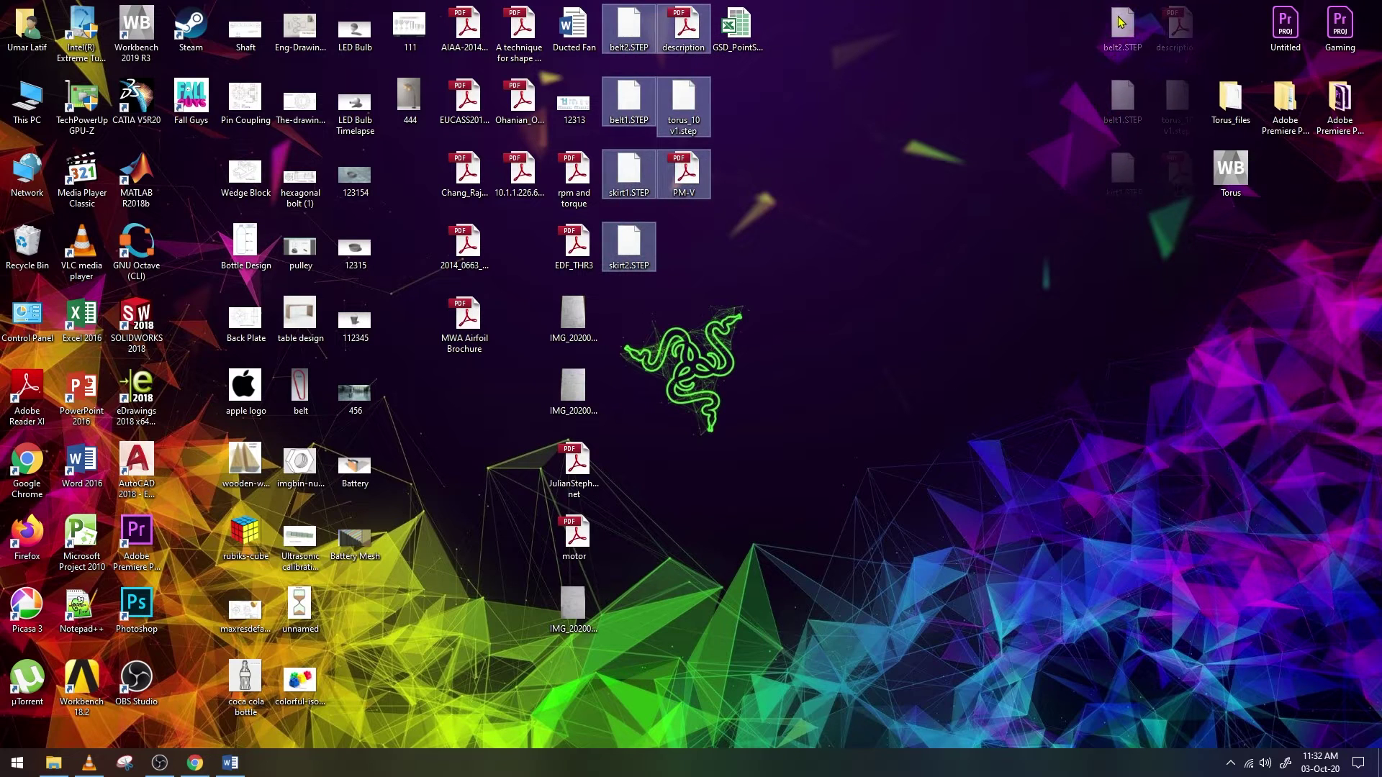
pyautogui.click(1230, 169)
pyautogui.moveTo(1230, 101); pyautogui.dragTo(1231, 29)
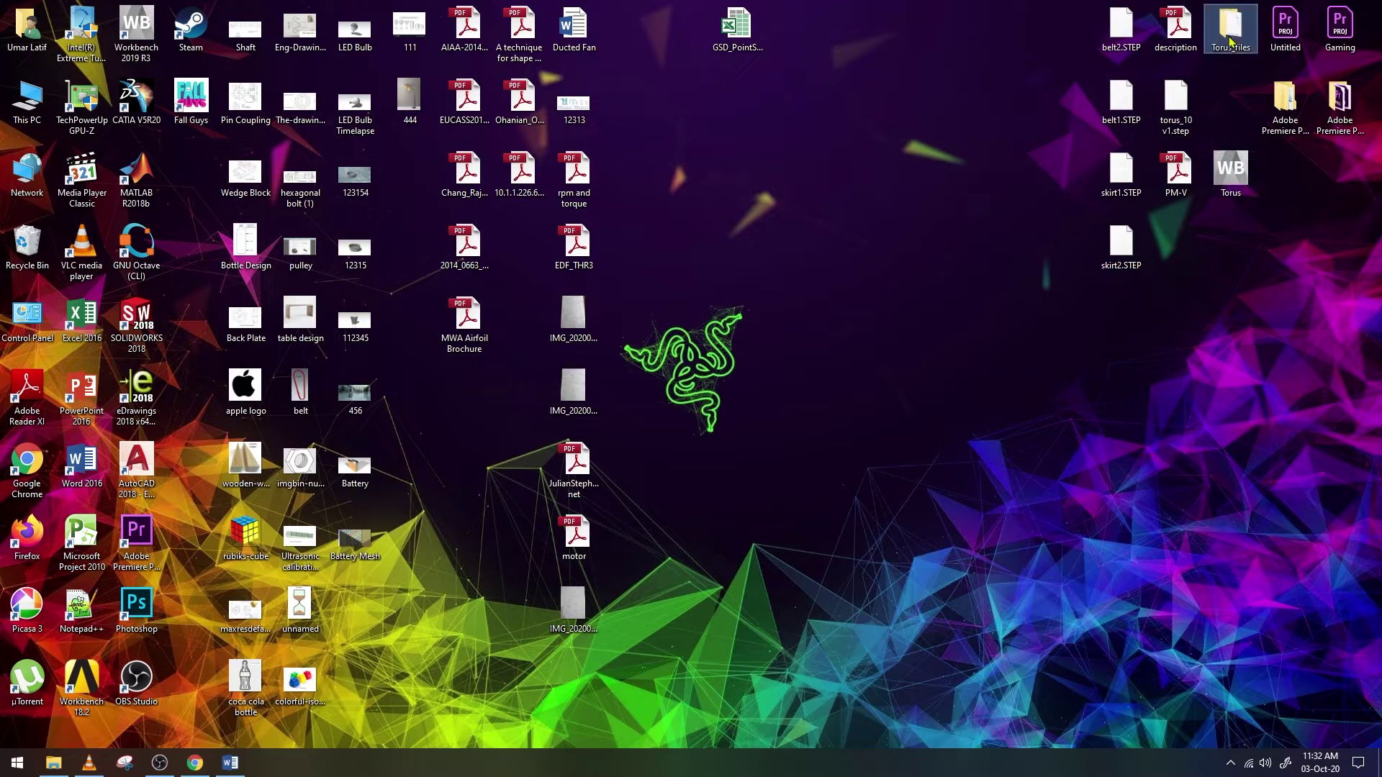
pyautogui.moveTo(1237, 188); pyautogui.dragTo(1237, 120)
pyautogui.moveTo(756, 41); pyautogui.dragTo(648, 42)
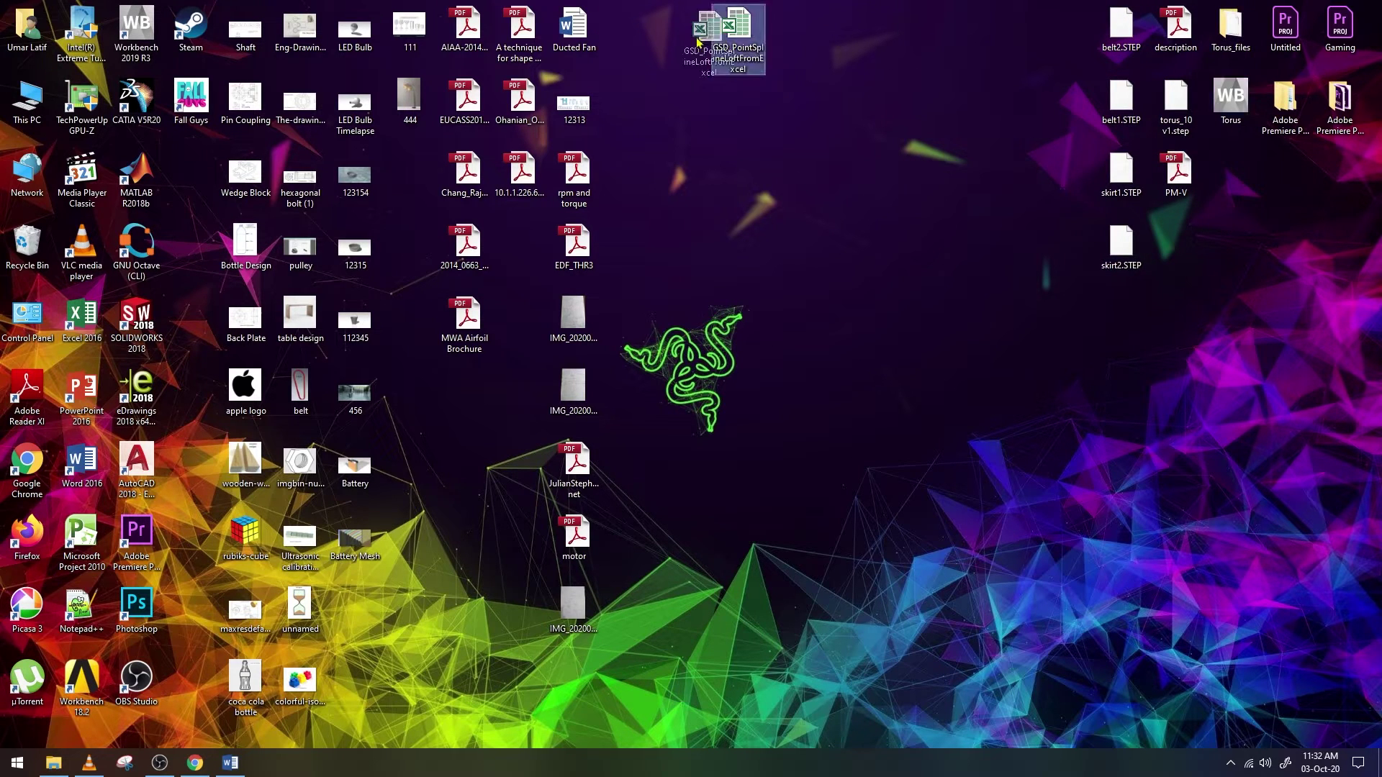
# Open the GSD_PointSplineLoftFromExcel spreadsheet in Excel and dismiss the activation notice
pyautogui.rightClick(648, 42)
pyautogui.click(681, 44)
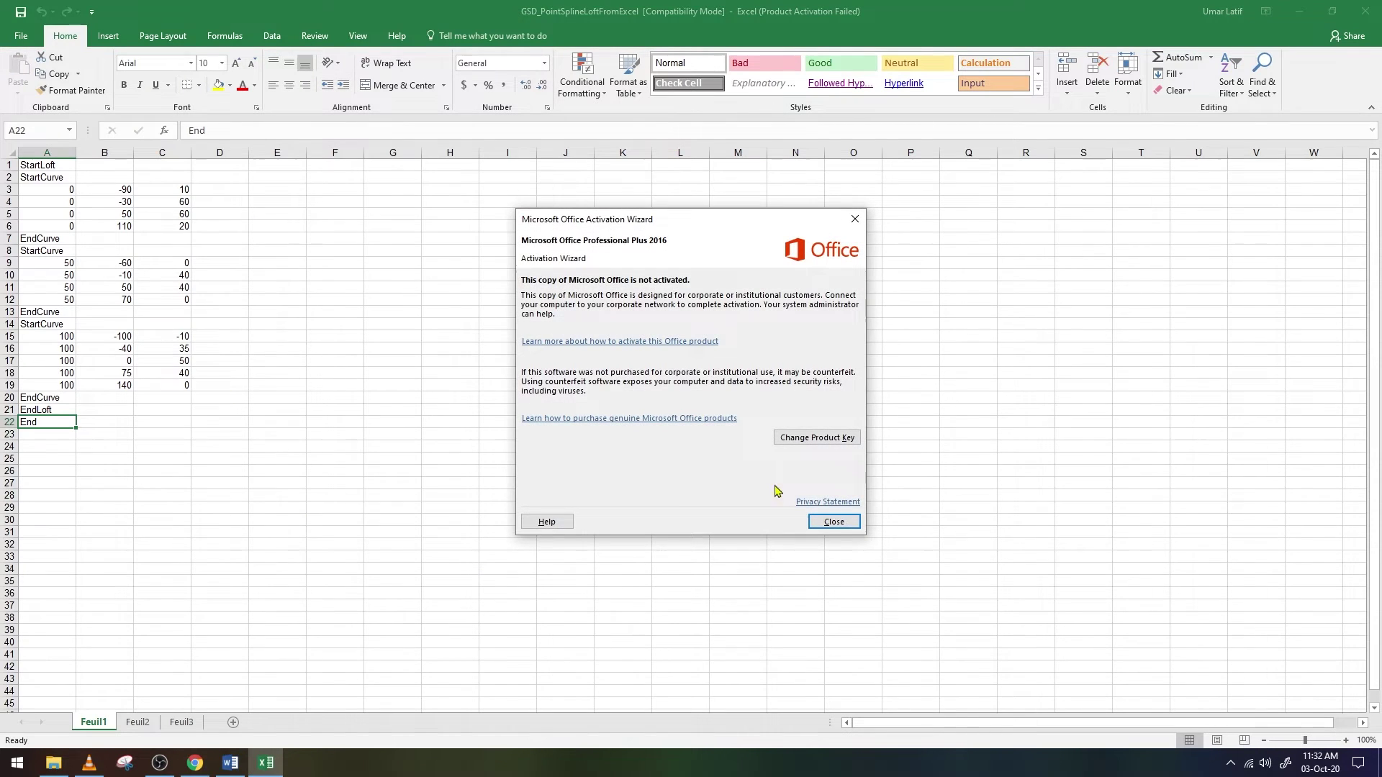
pyautogui.click(834, 521)
# Clear the old point coordinates in A3:C19
pyautogui.moveTo(36, 189); pyautogui.dragTo(155, 384)
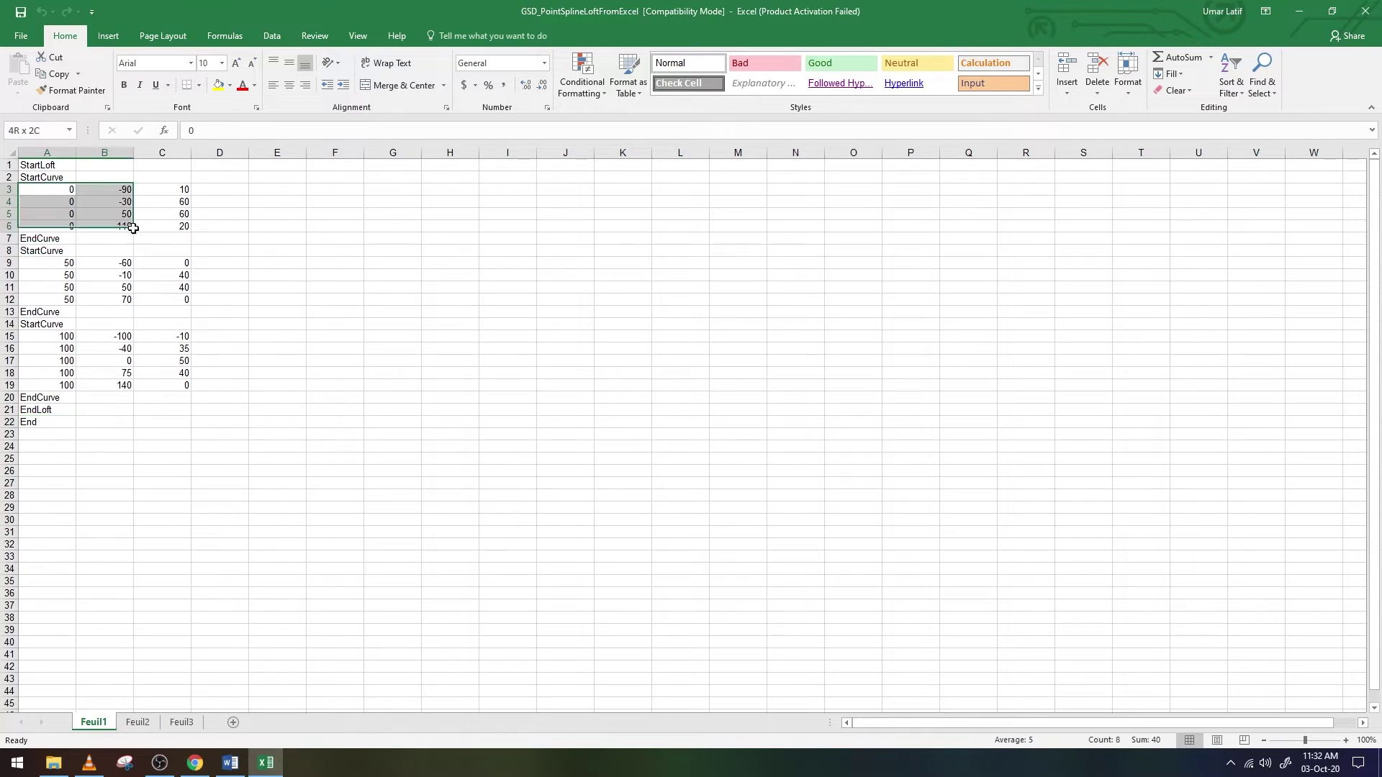
pyautogui.press('Delete')
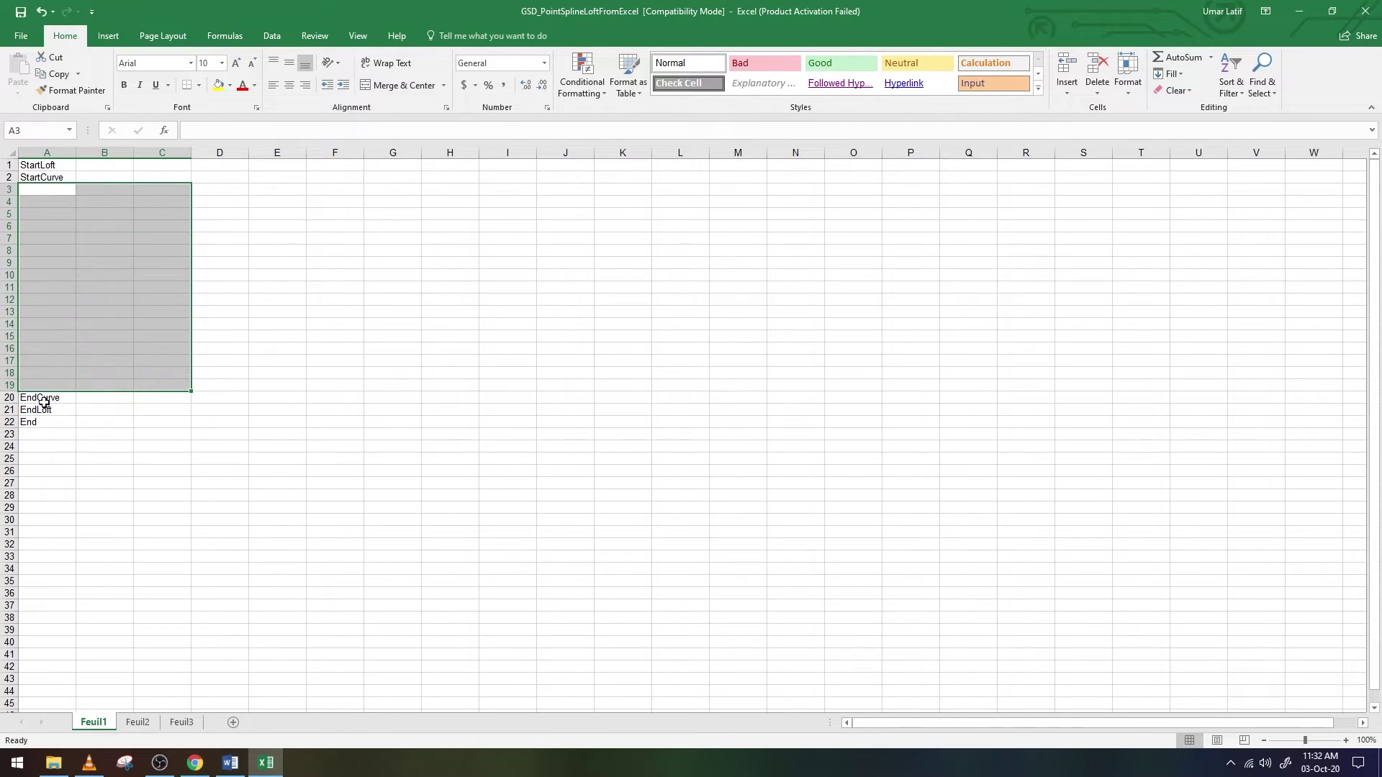
pyautogui.doubleClick(38, 397)
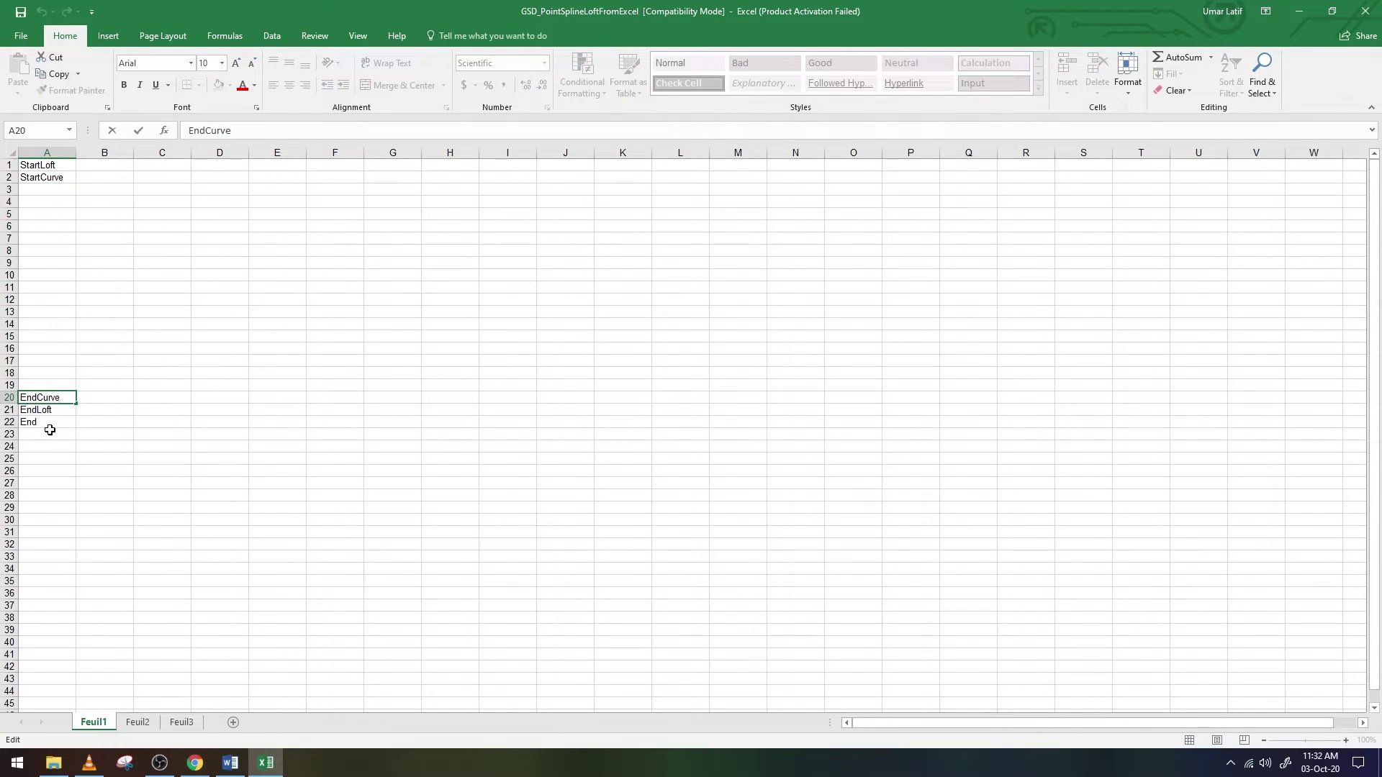
pyautogui.click(50, 430)
# Move the EndCurve, EndLoft and End markers to D11:D13, then minimize Excel
pyautogui.moveTo(31, 398); pyautogui.dragTo(48, 418)
pyautogui.hotkey('ctrl', 'c')
pyautogui.click(232, 283)
pyautogui.hotkey('ctrl', 'v')
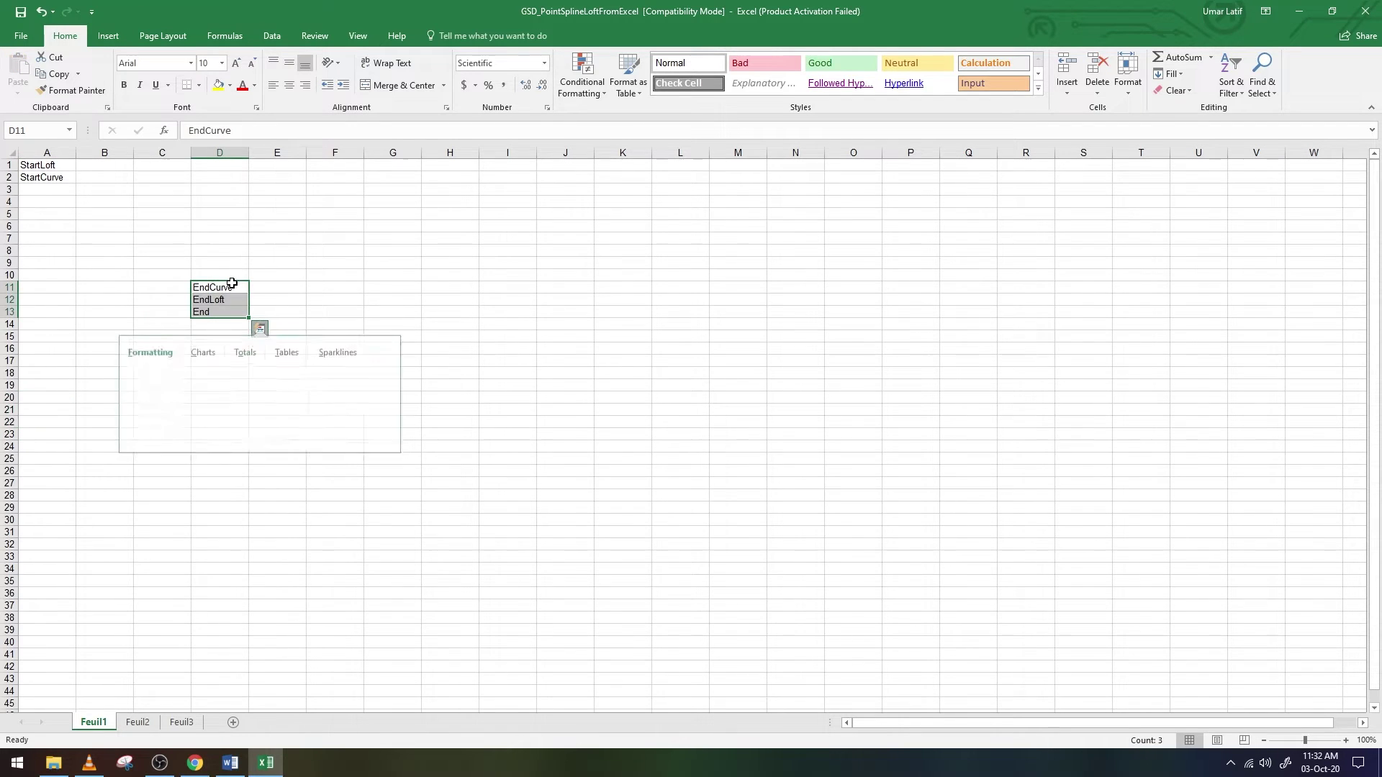
pyautogui.click(260, 329)
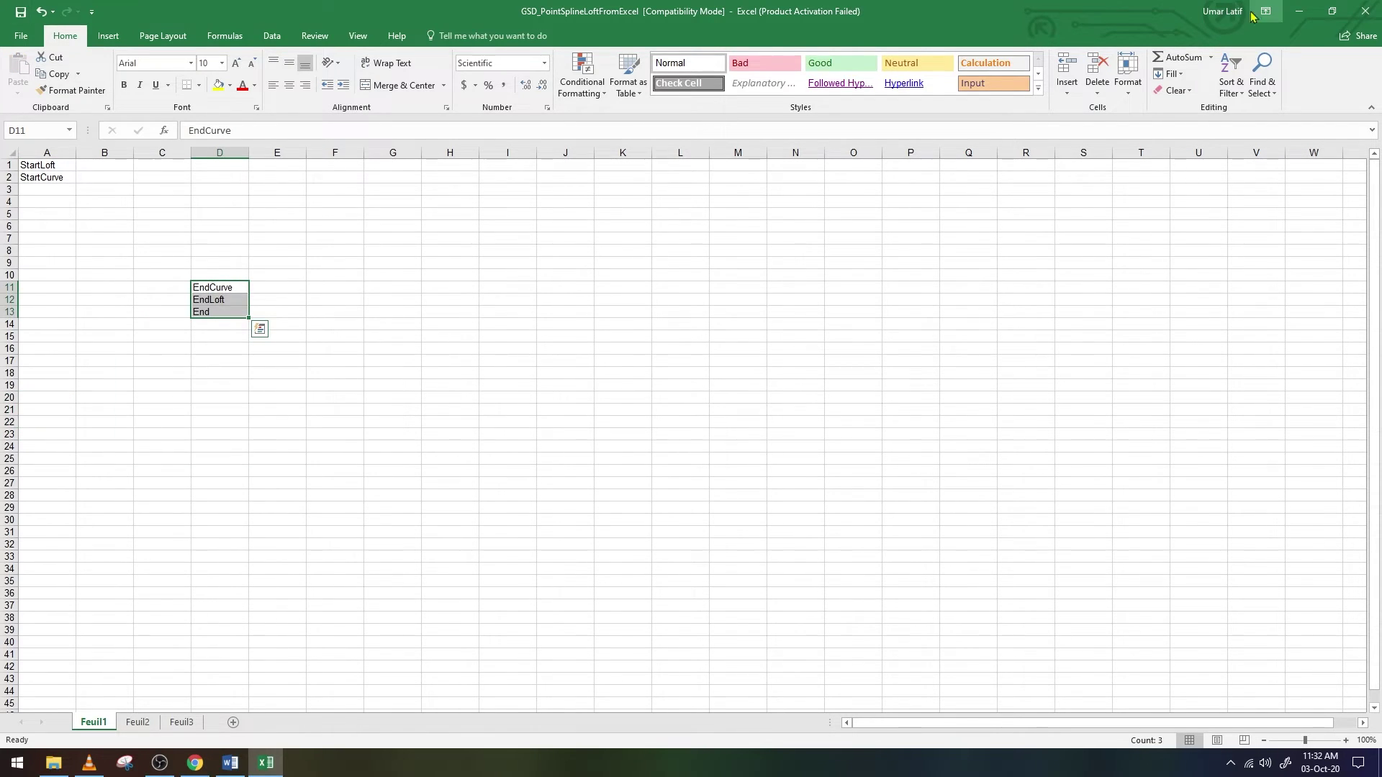
pyautogui.click(1299, 11)
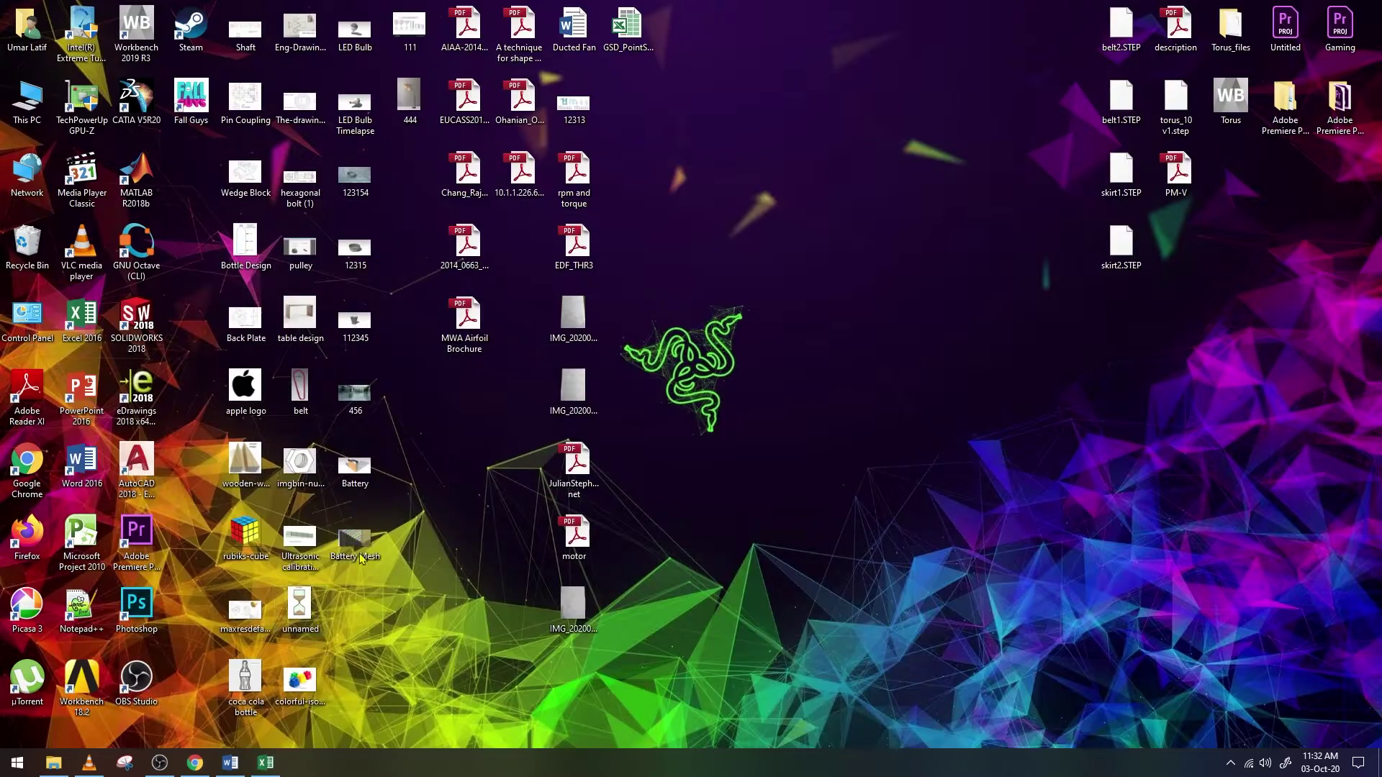
# Select the full NACA 23012 dat file coordinate list on Airfoil Tools, then minimize Chrome
pyautogui.click(195, 763)
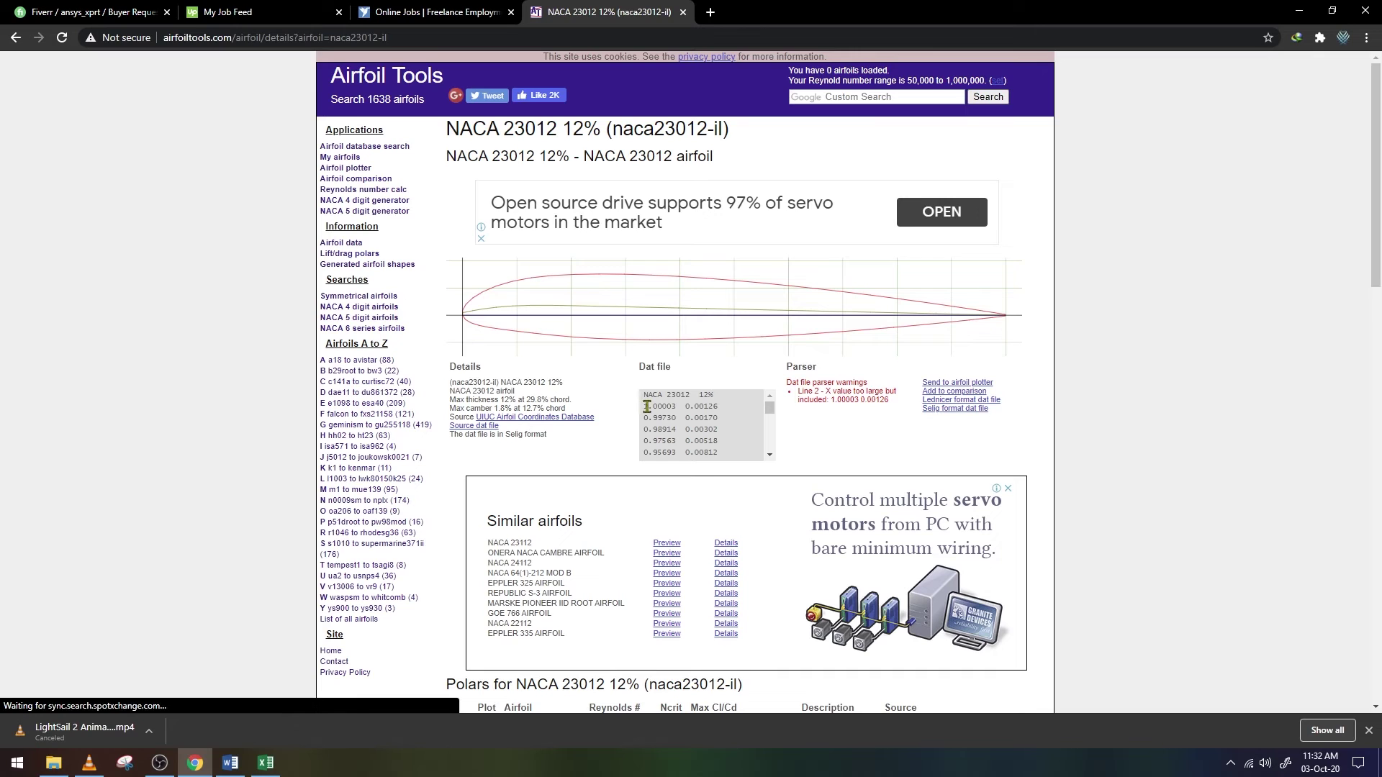
pyautogui.moveTo(647, 407); pyautogui.dragTo(720, 469)
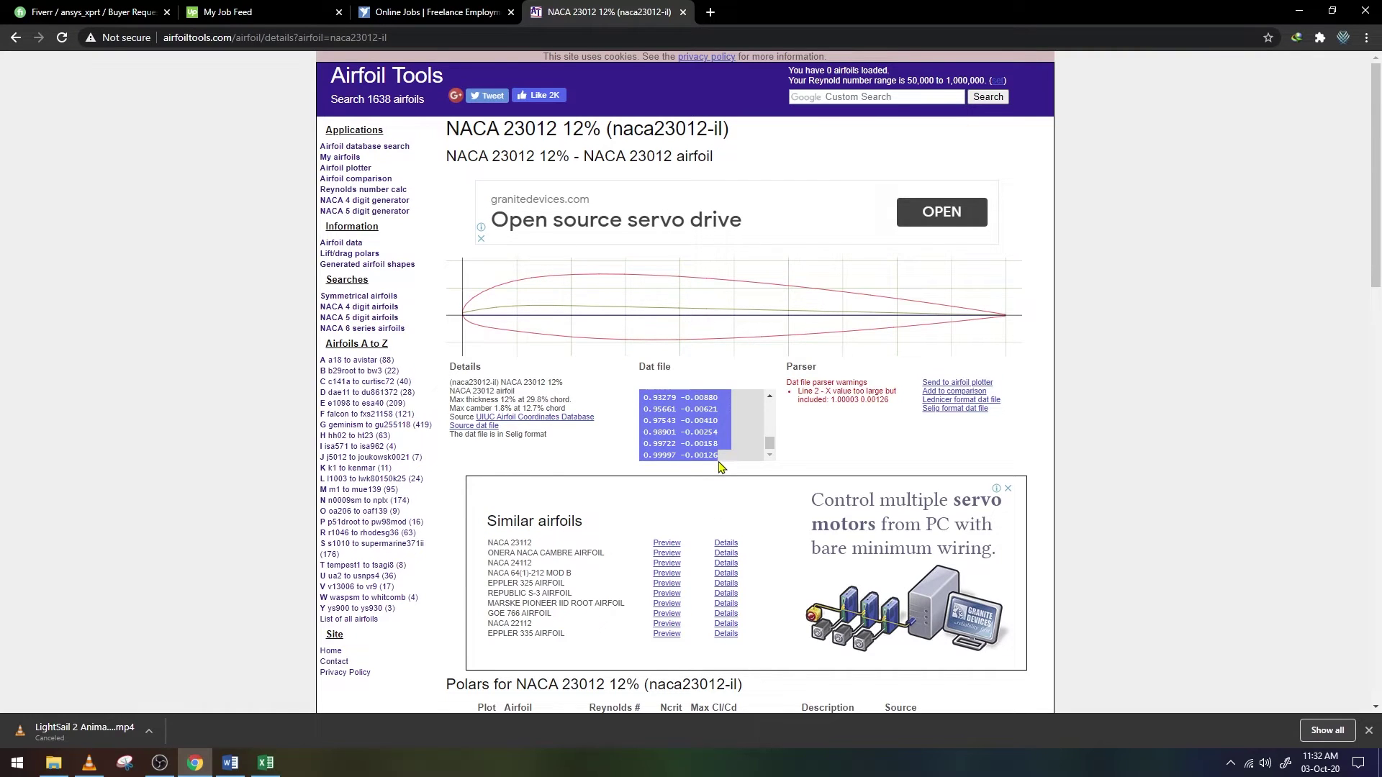
pyautogui.click(1292, 9)
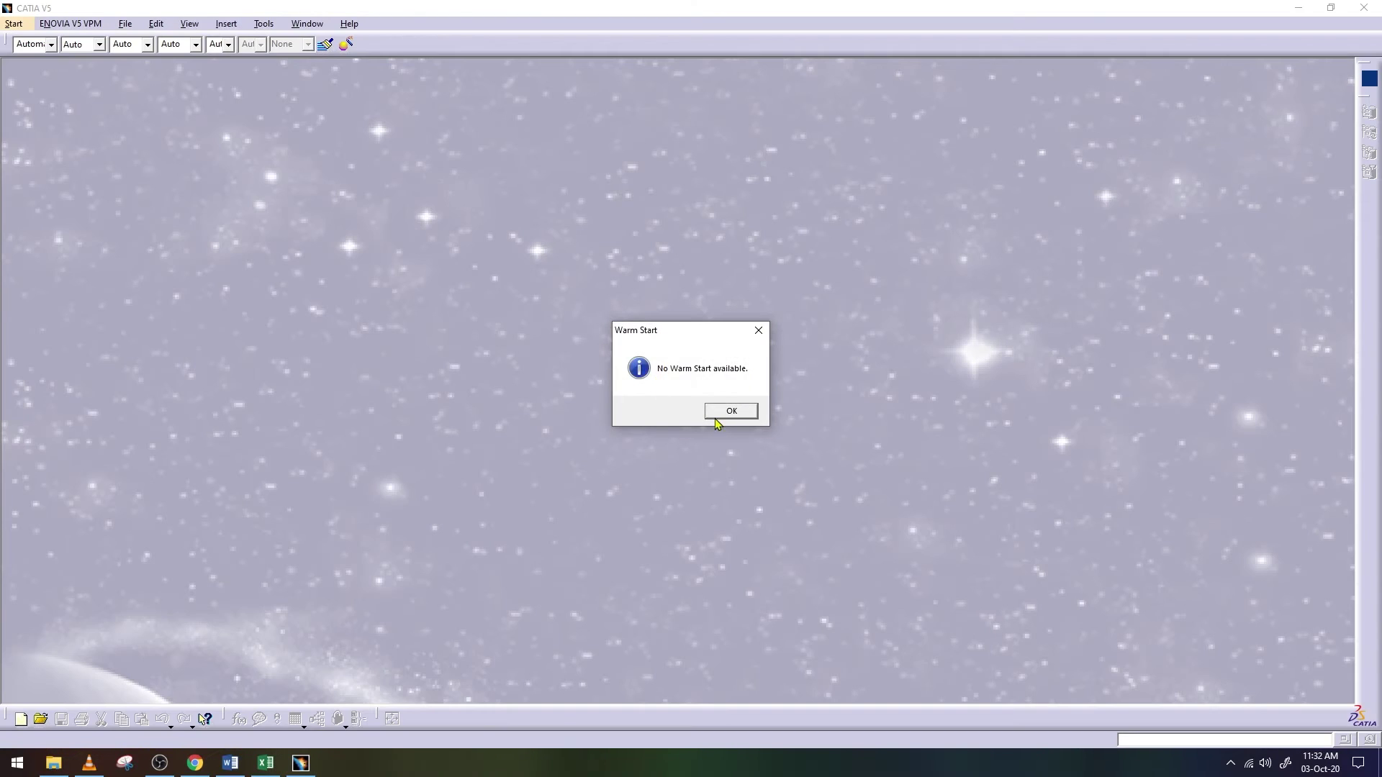
# Let CATIA load past the licence warning, then select cell B3 in the Excel sheet
pyautogui.click(716, 416)
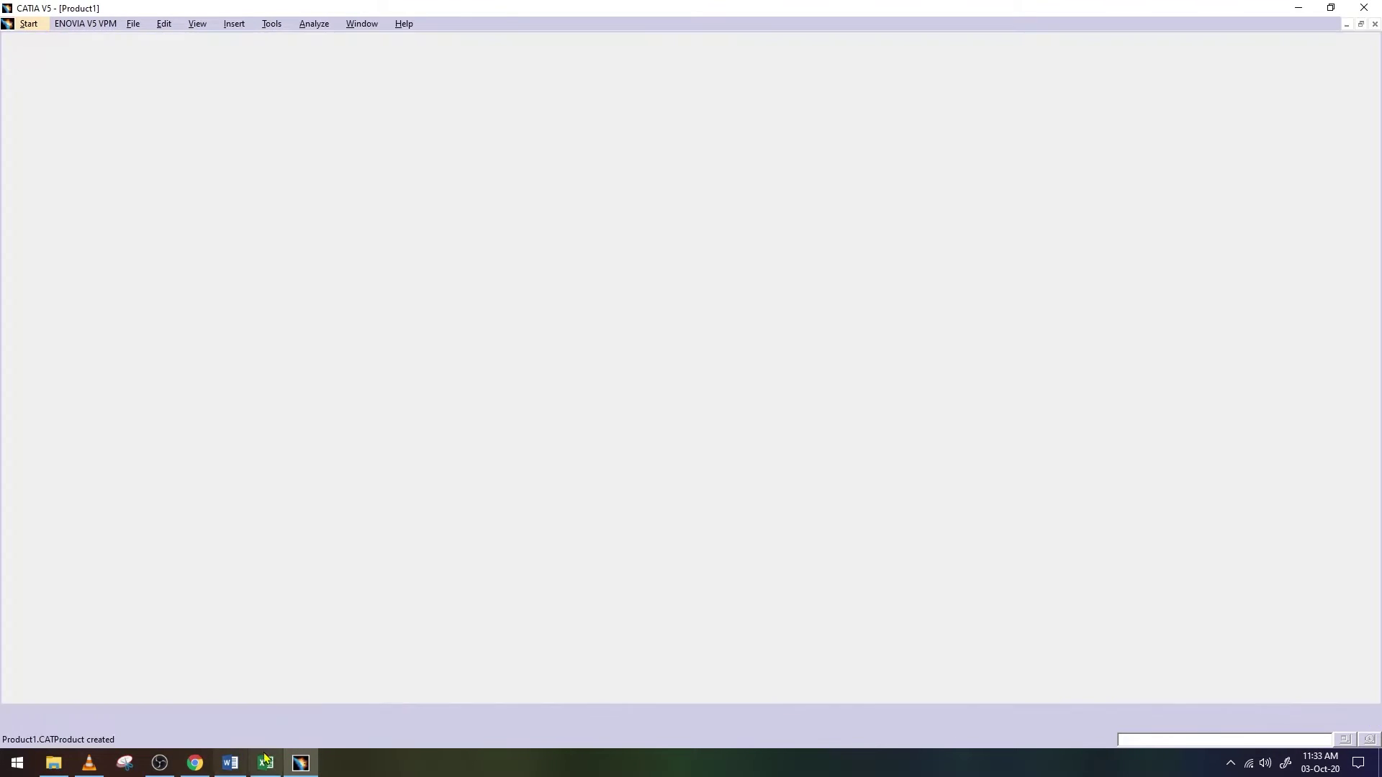
pyautogui.click(265, 763)
pyautogui.click(40, 191)
pyautogui.click(94, 190)
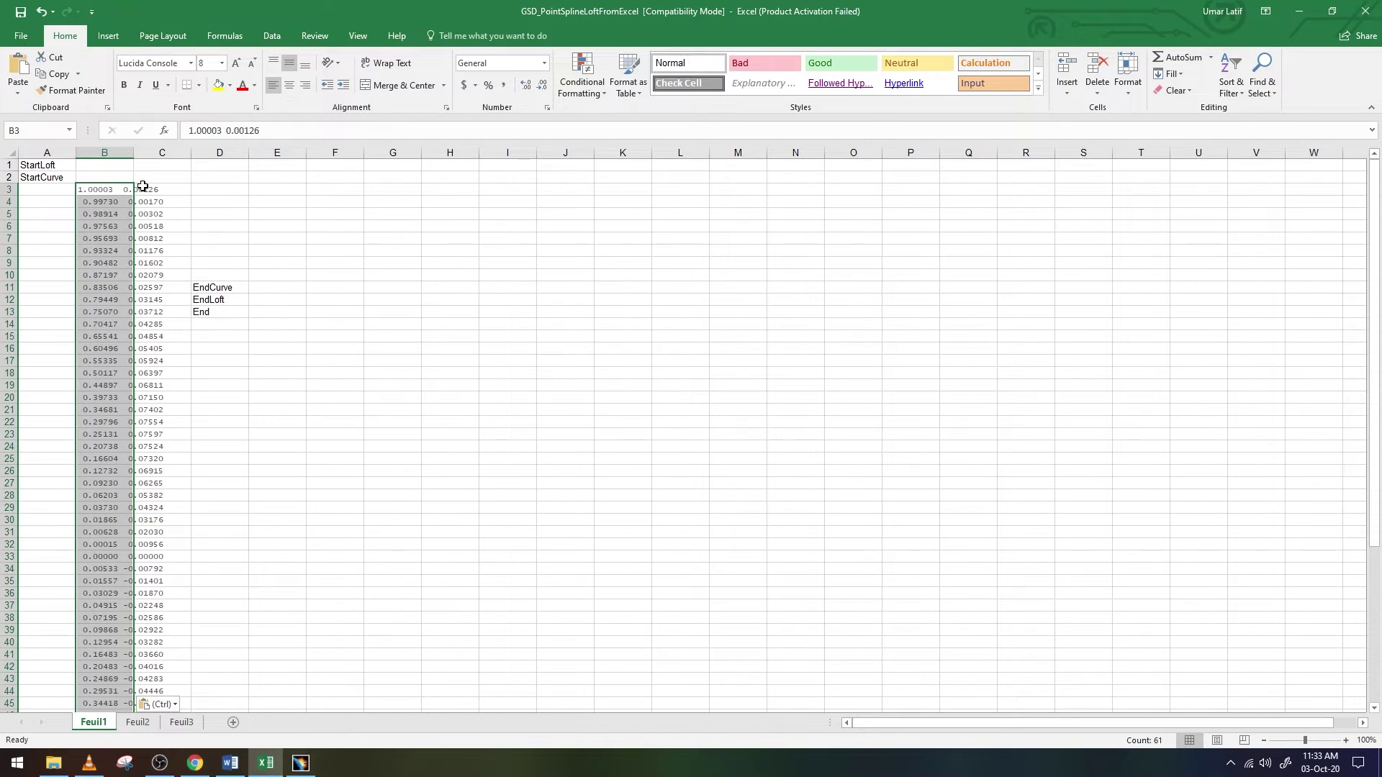
# Split column B with a Space-delimited Text to Columns, then undo it
pyautogui.moveTo(132, 153); pyautogui.dragTo(135, 152)
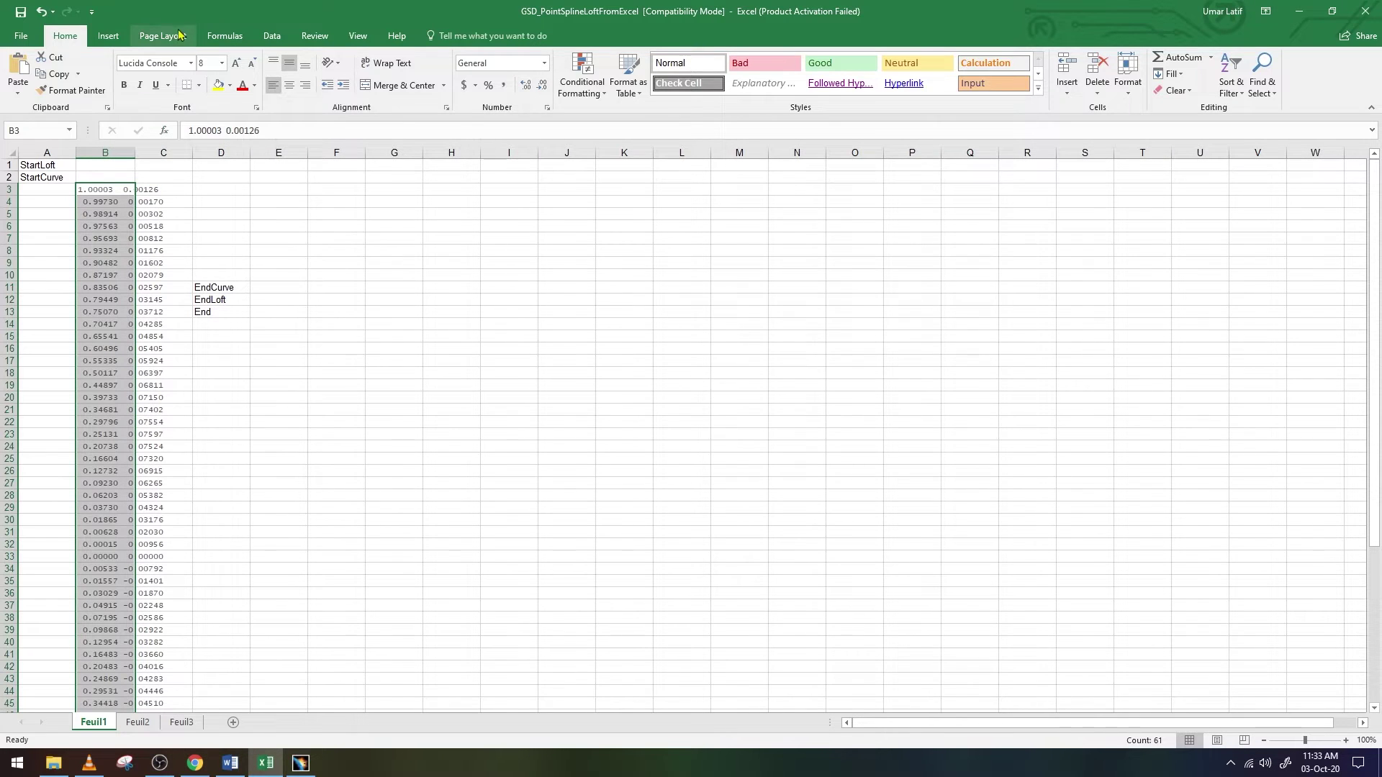
pyautogui.click(124, 37)
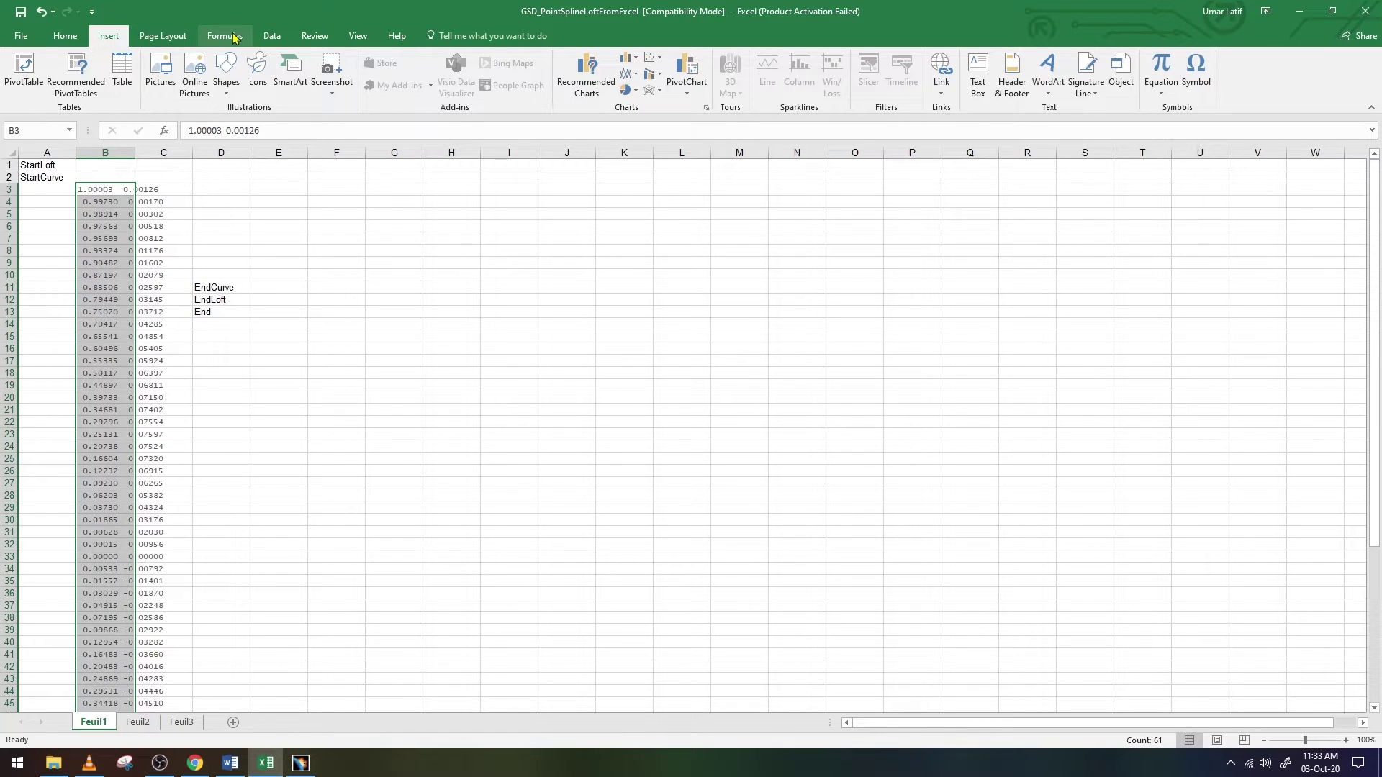
pyautogui.click(272, 36)
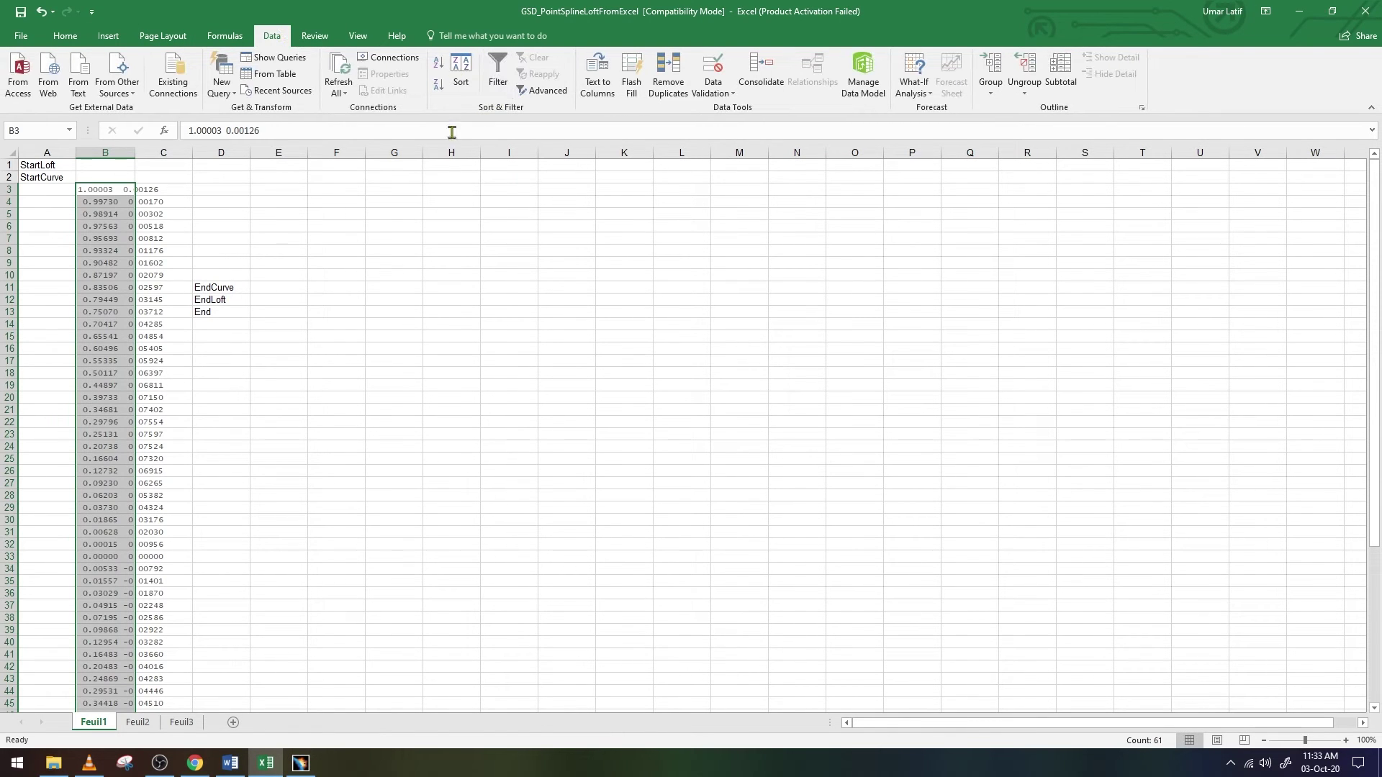
pyautogui.click(597, 80)
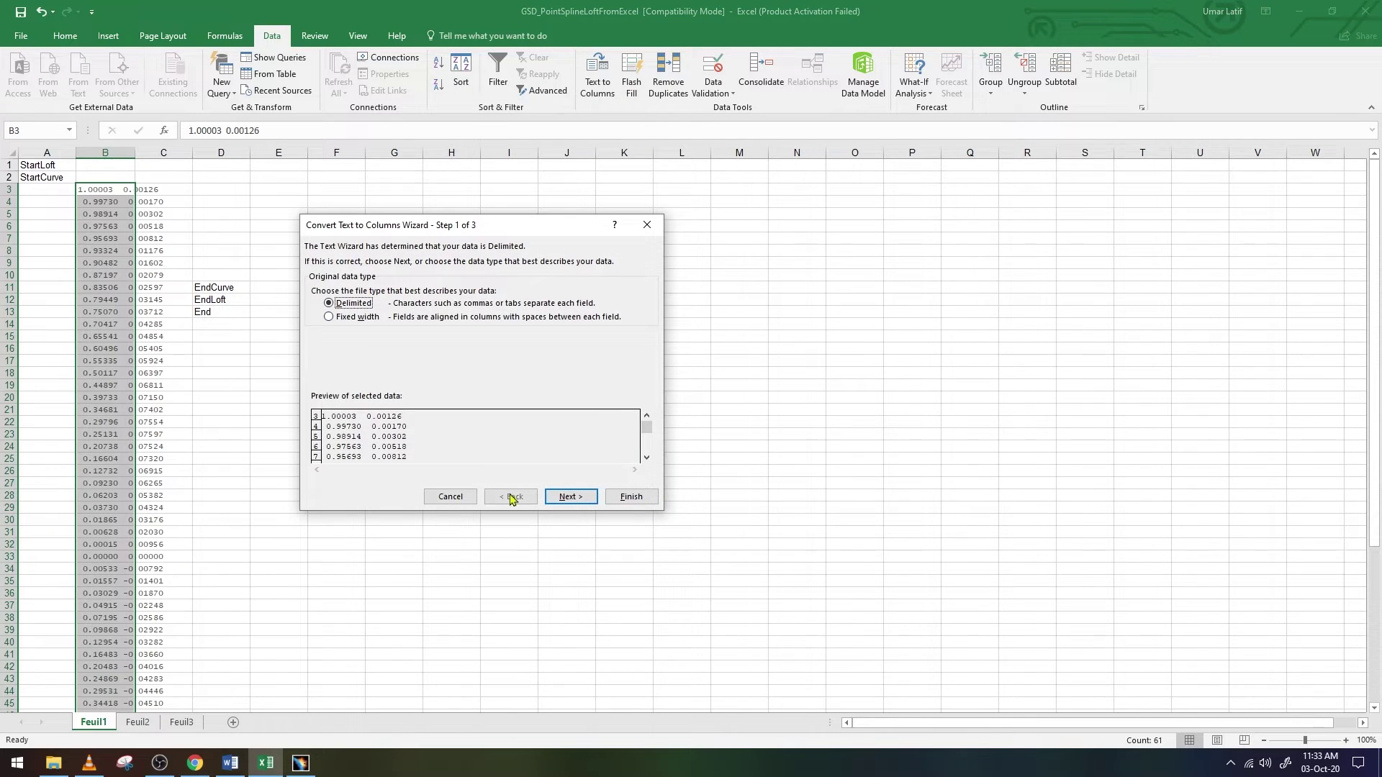
pyautogui.click(560, 498)
pyautogui.click(325, 333)
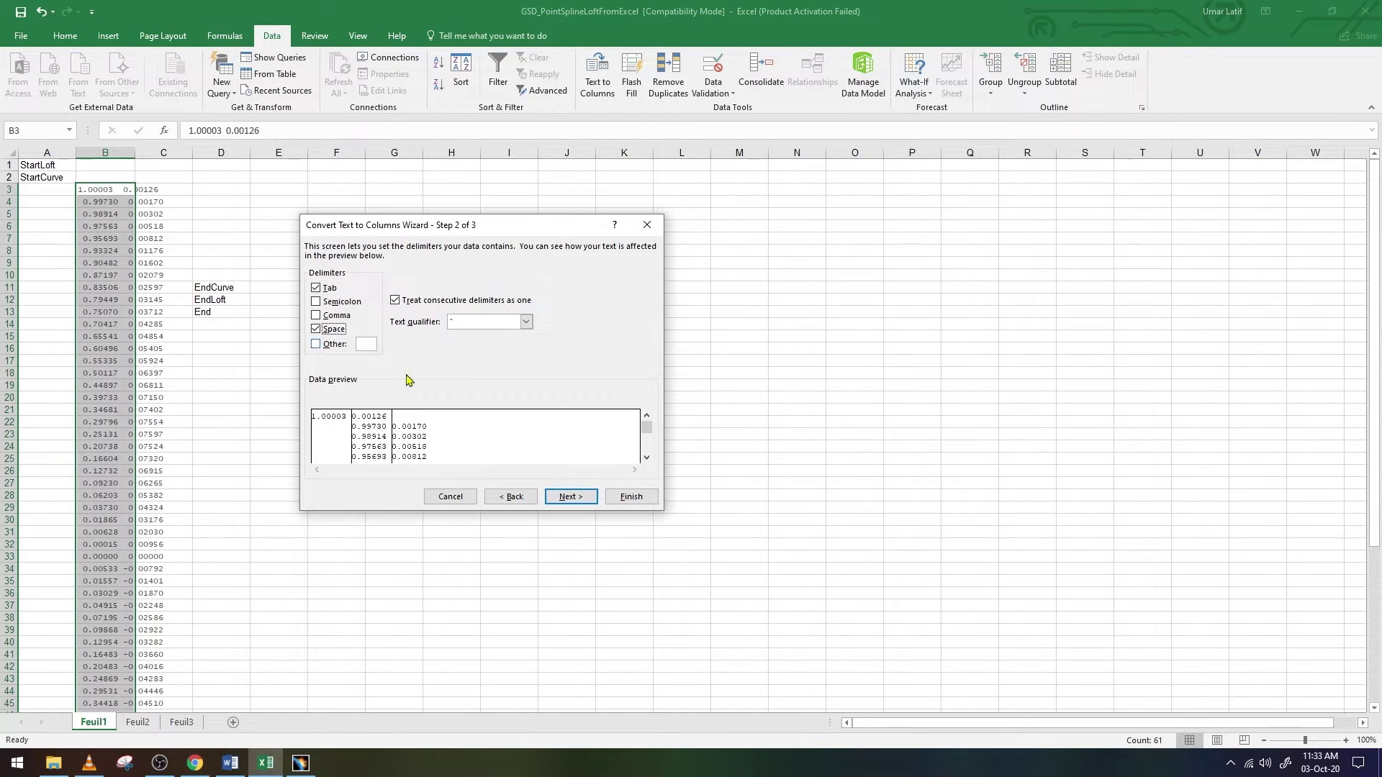
pyautogui.click(557, 496)
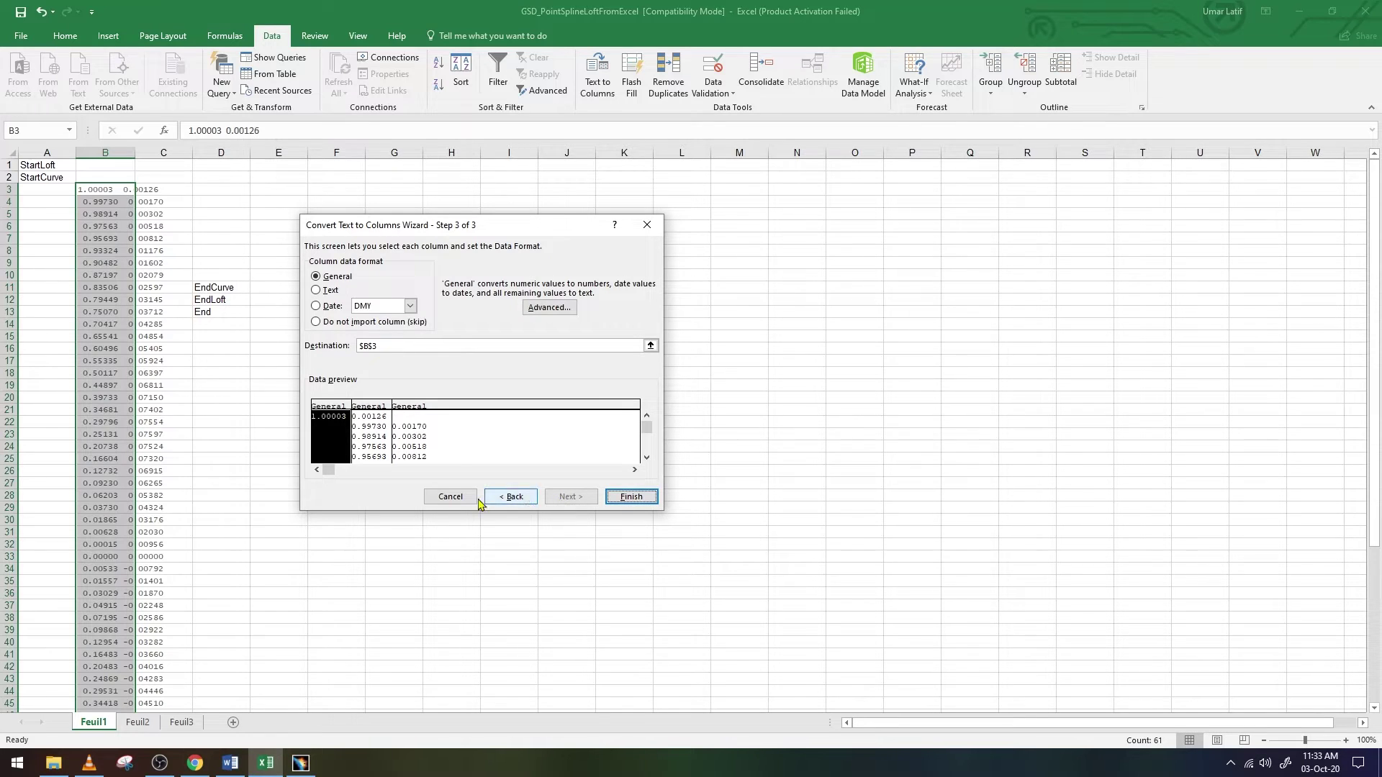
pyautogui.click(626, 508)
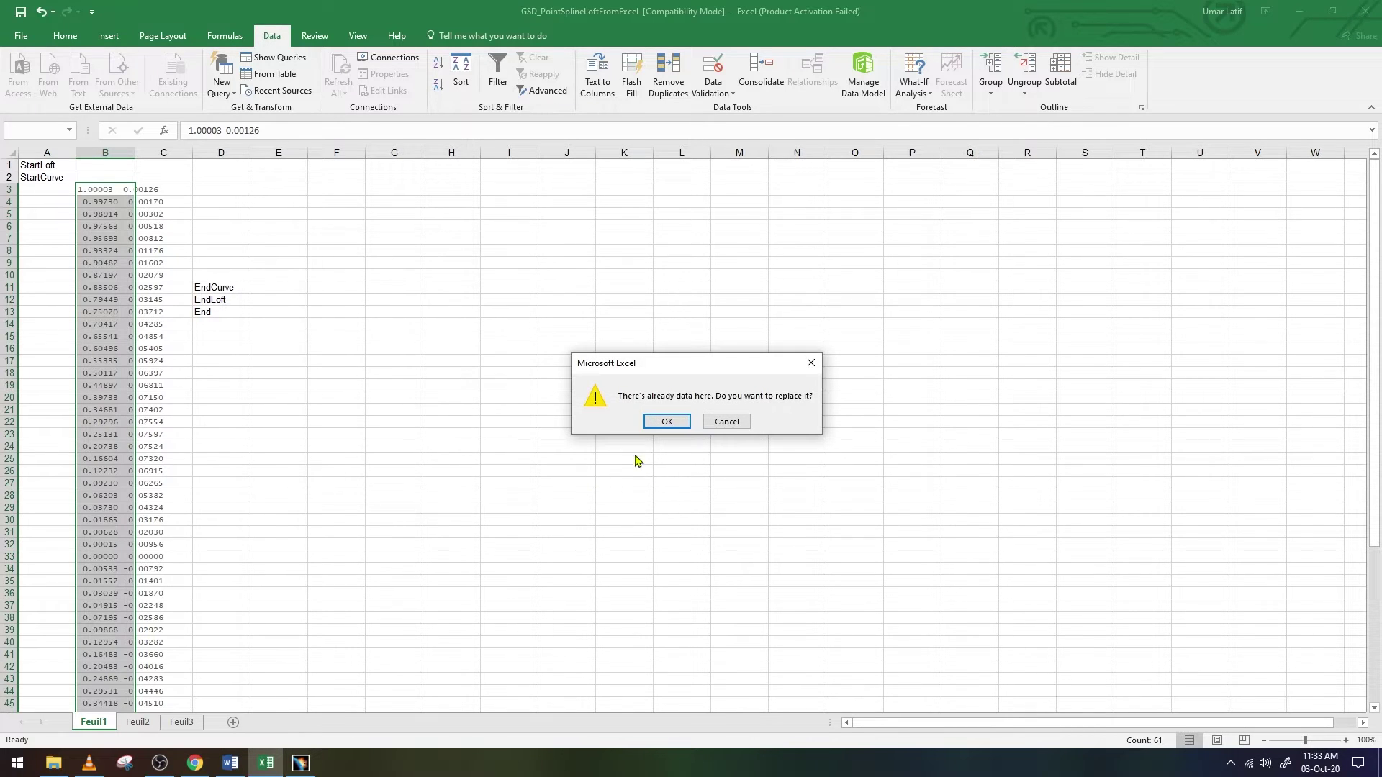
pyautogui.click(678, 423)
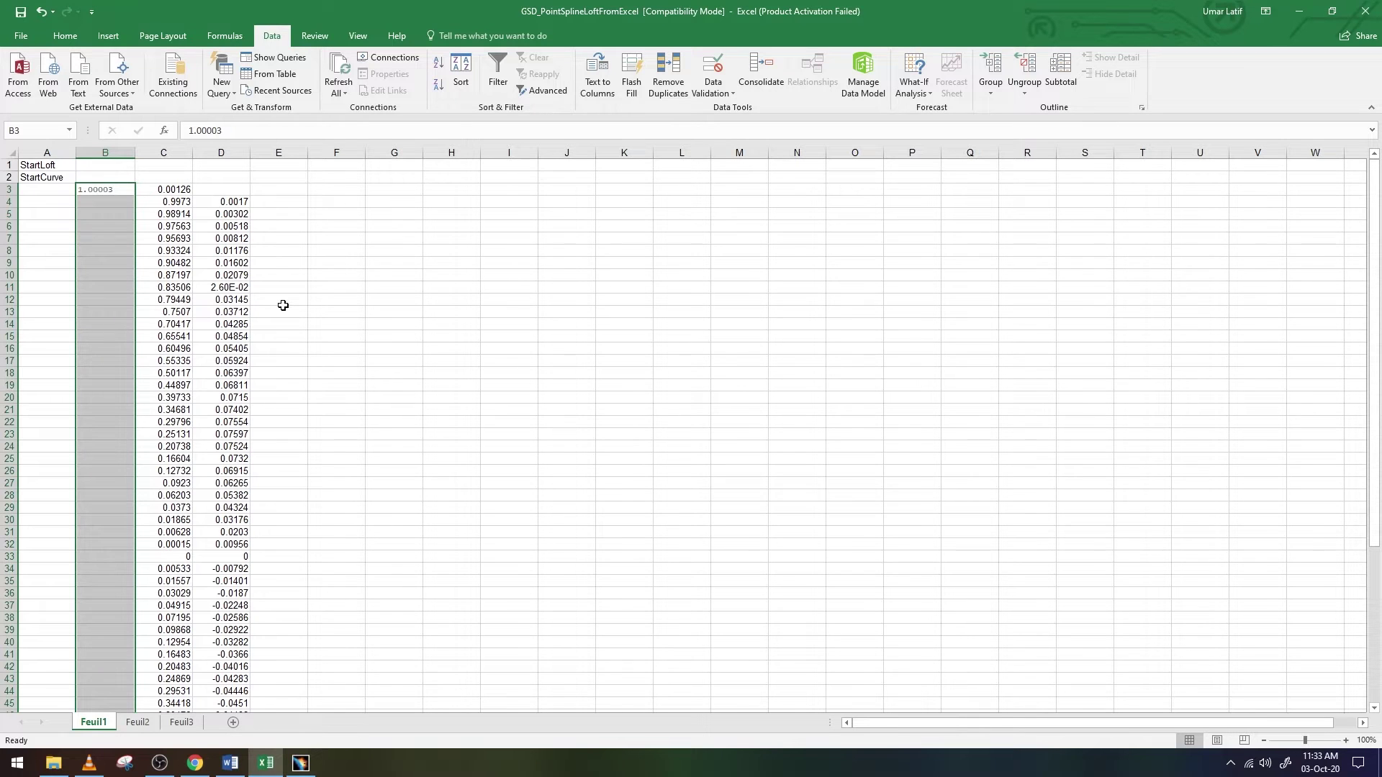
pyautogui.hotkey('ctrl', 'z')
pyautogui.click(223, 251)
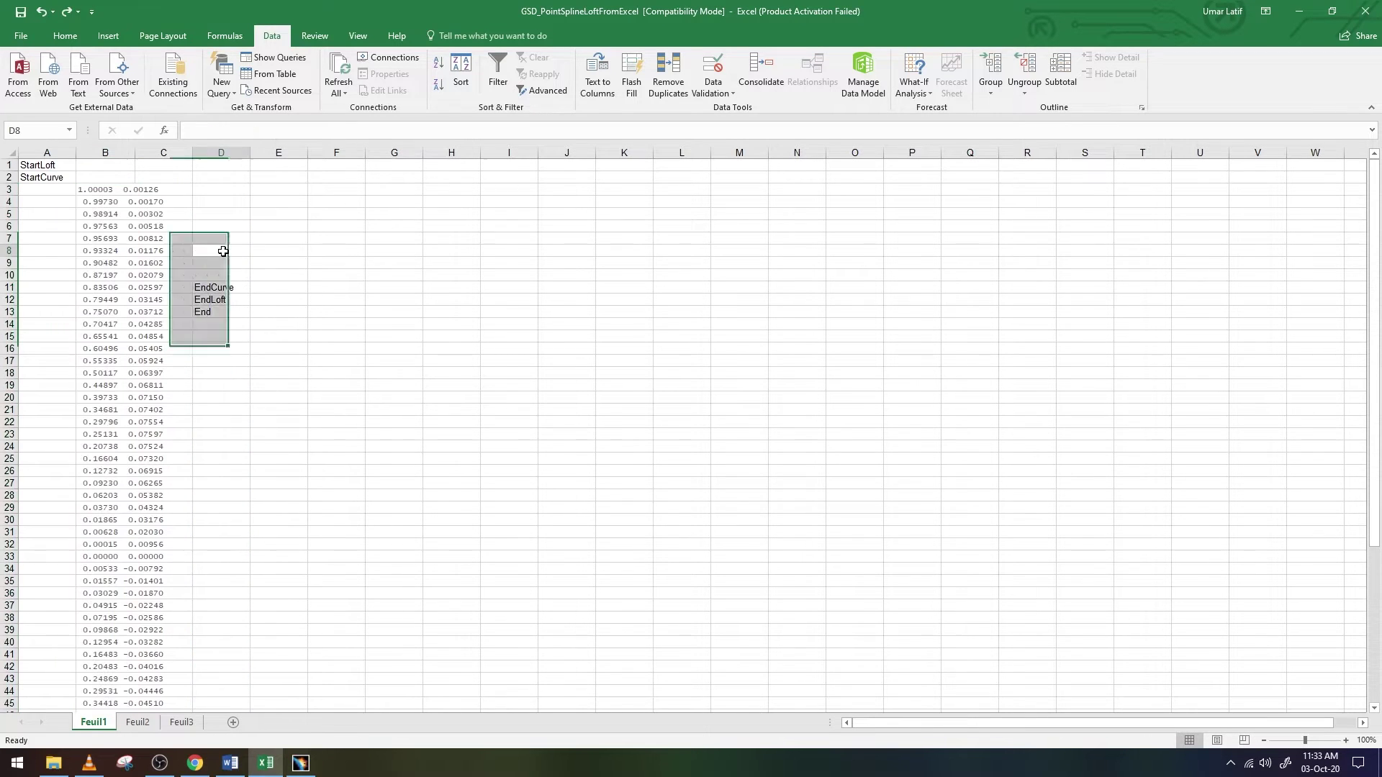
# Run Text to Columns on the coordinate pairs B3:B63, replacing existing data
pyautogui.moveTo(137, 156); pyautogui.dragTo(181, 157)
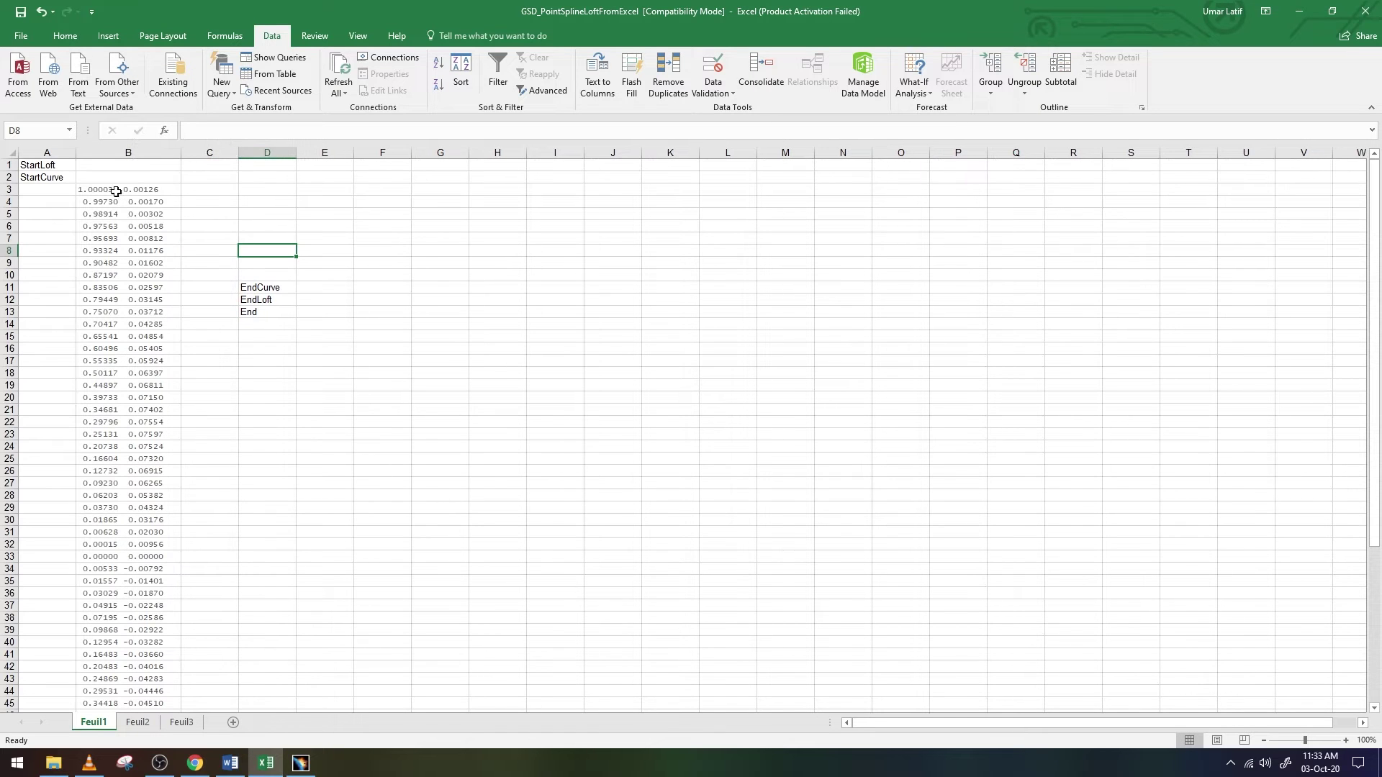
pyautogui.moveTo(116, 191); pyautogui.dragTo(141, 774)
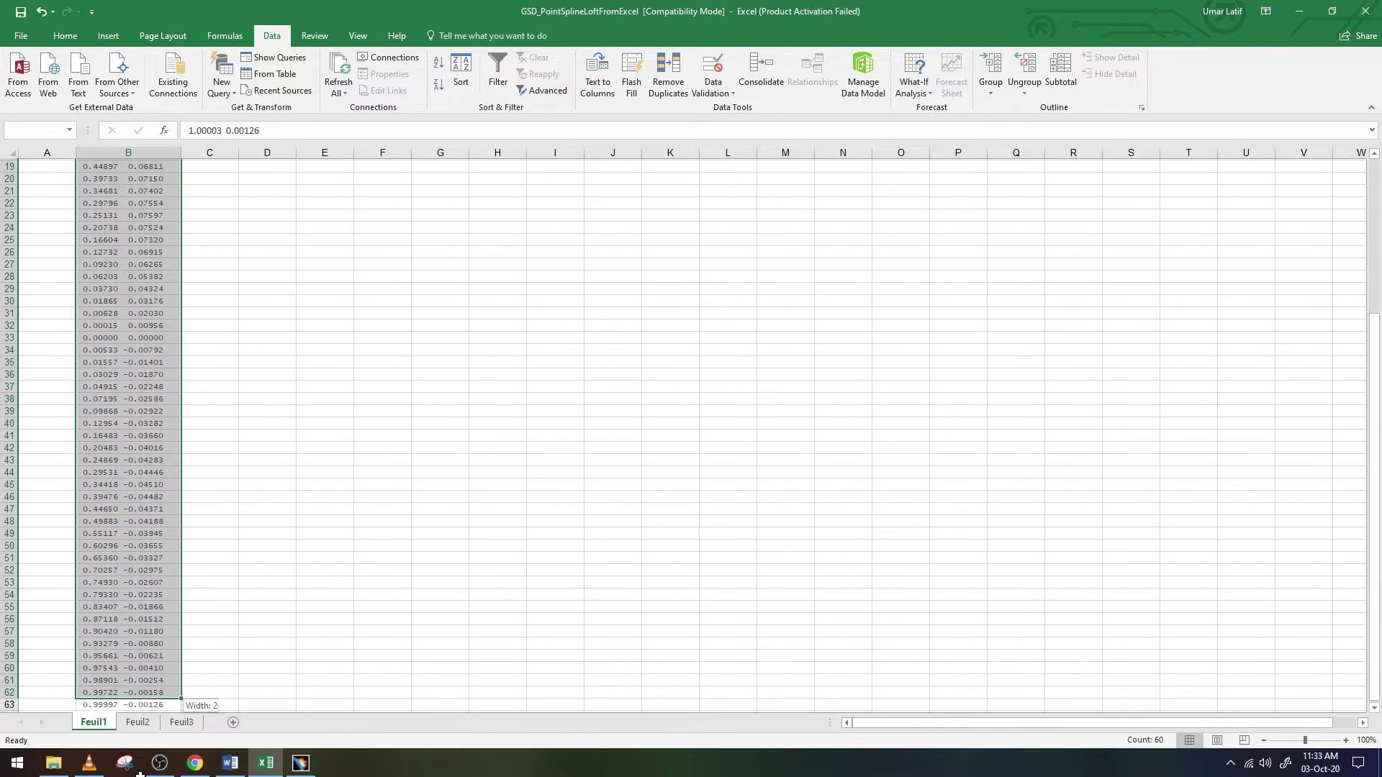
pyautogui.moveTo(140, 774); pyautogui.dragTo(148, 679)
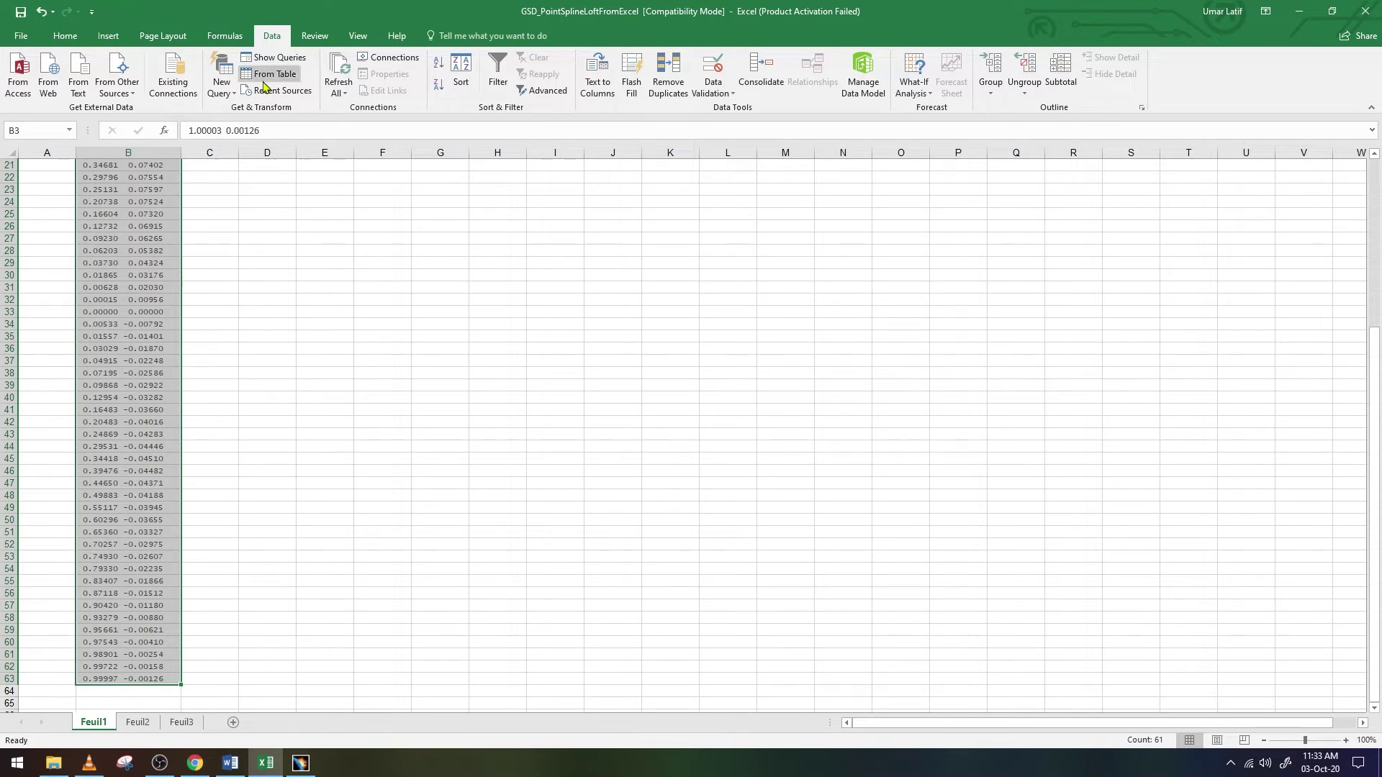
pyautogui.click(598, 76)
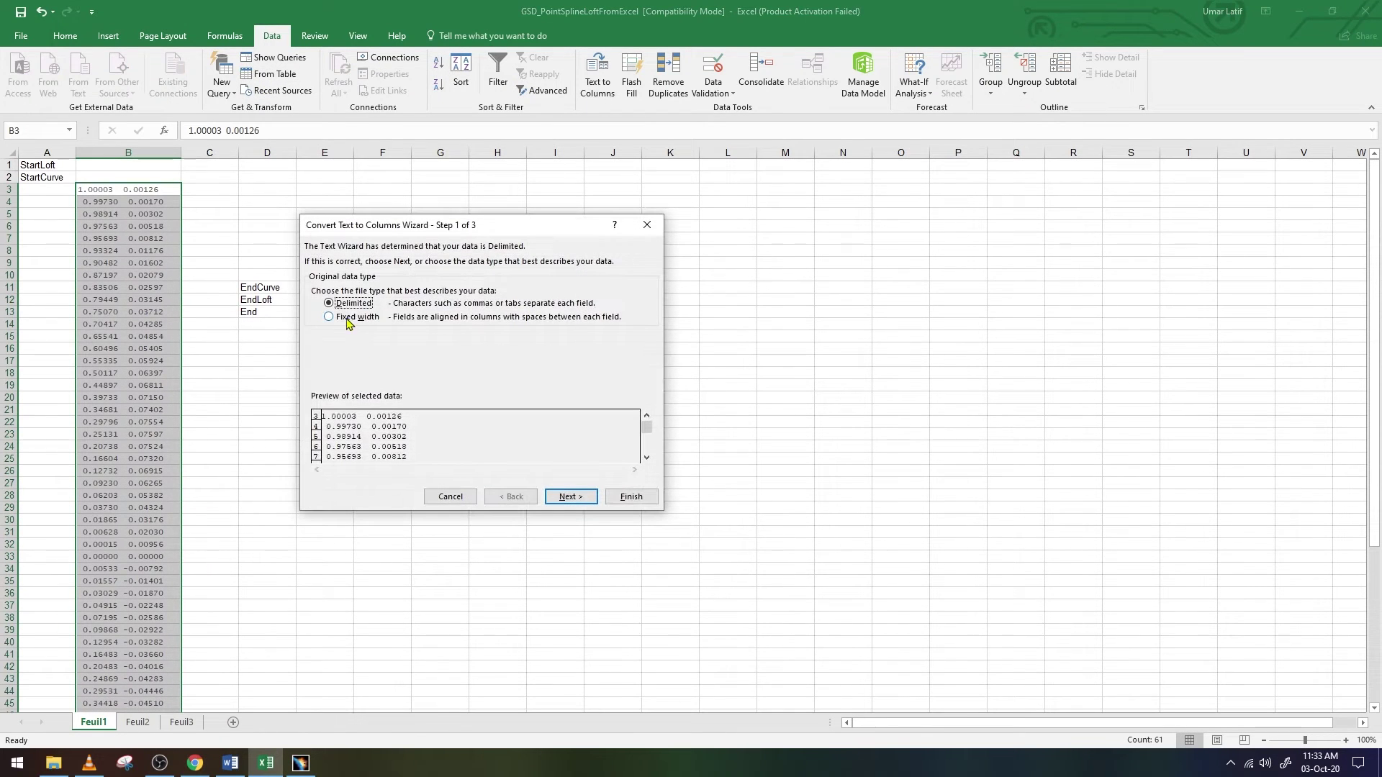
pyautogui.click(558, 501)
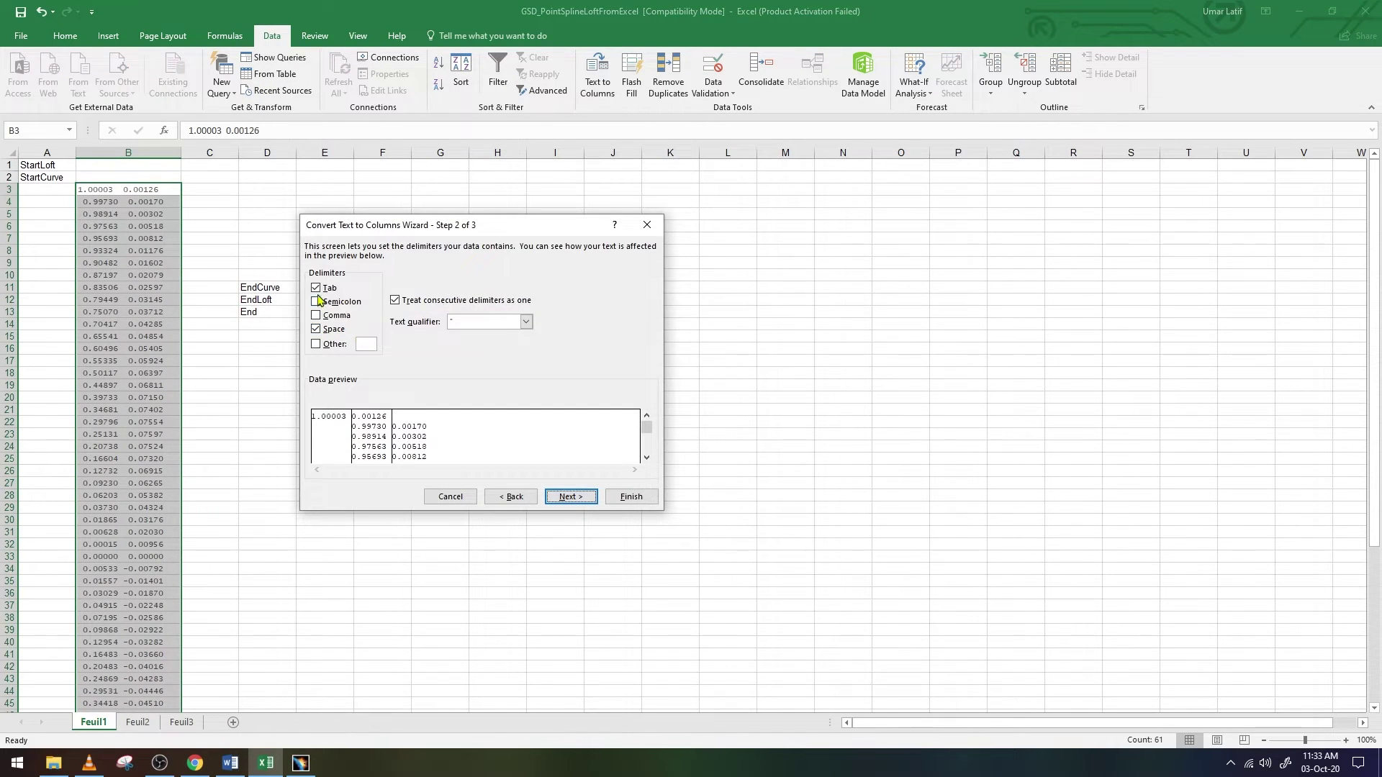
pyautogui.click(589, 498)
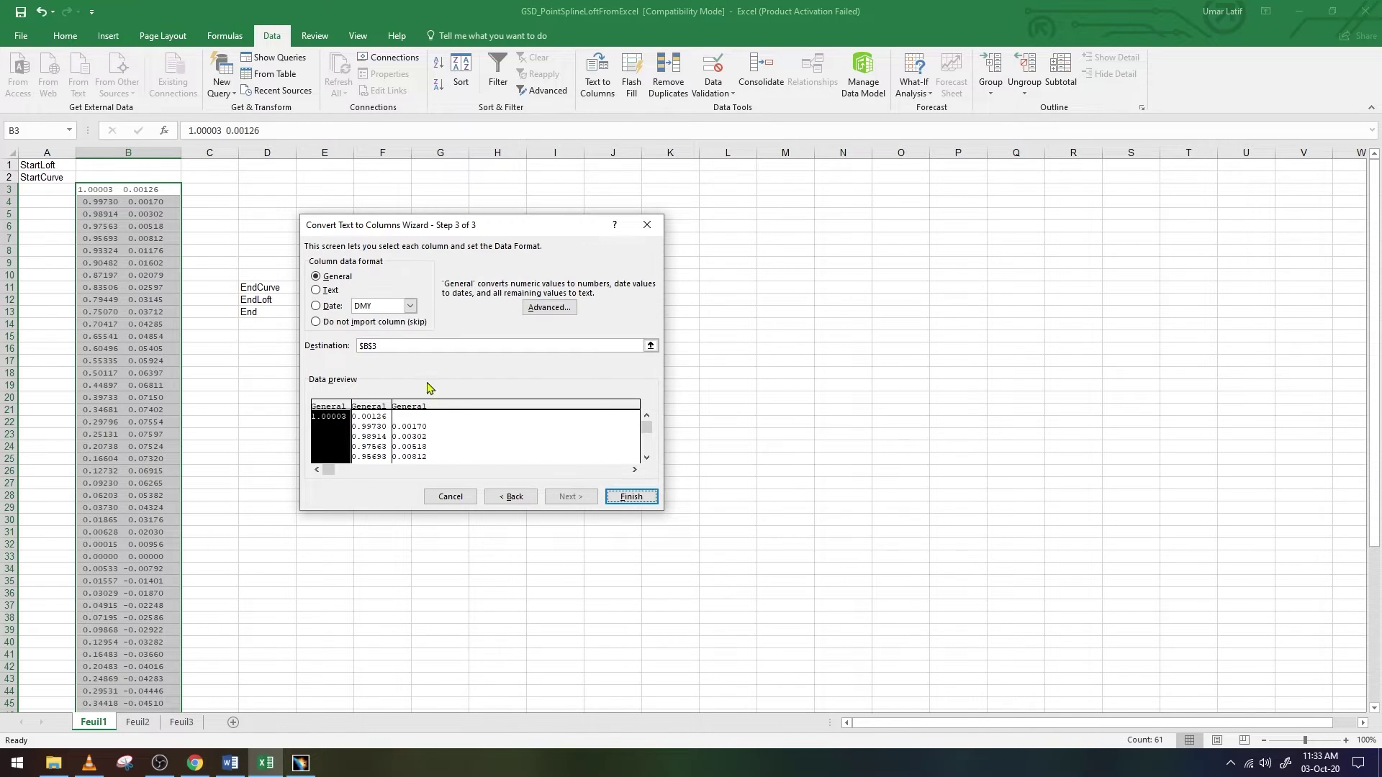
pyautogui.click(625, 498)
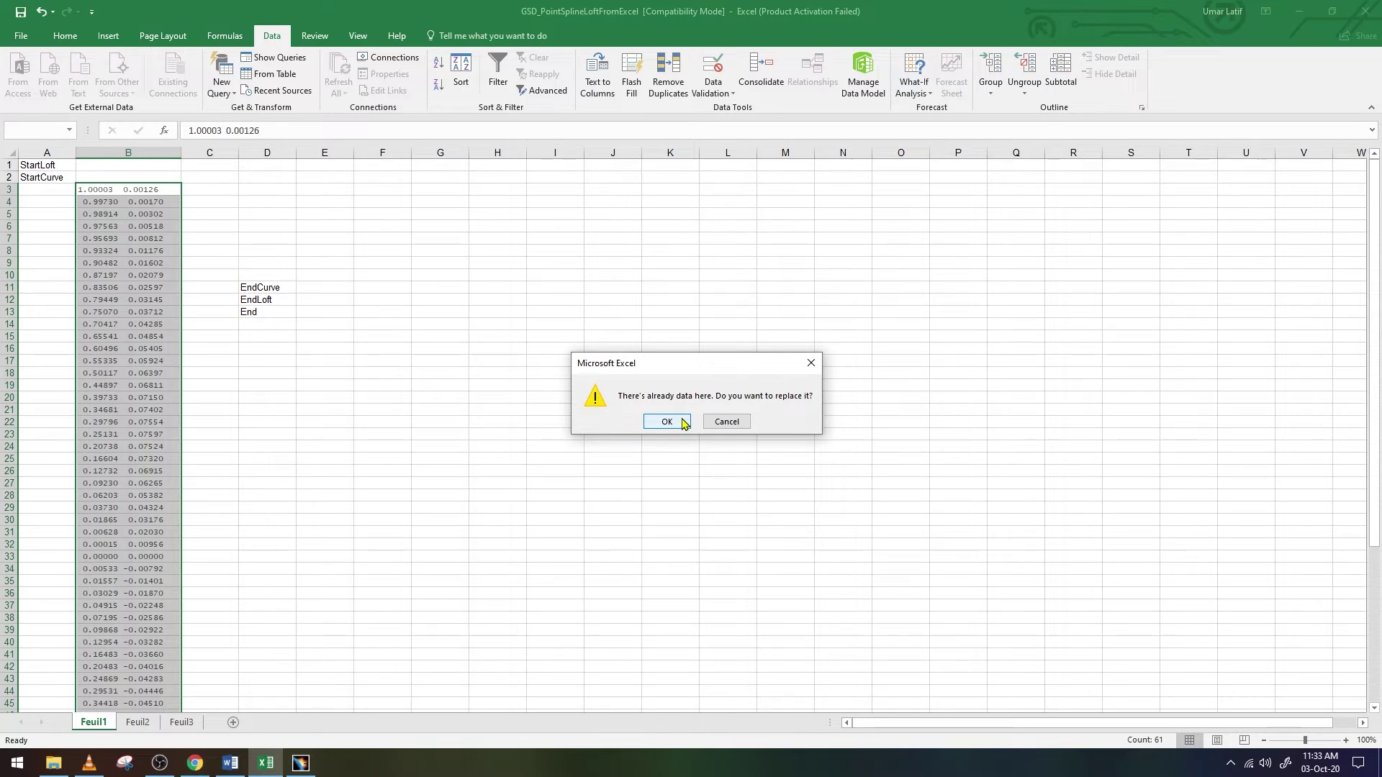
pyautogui.click(711, 425)
# Rerun Text to Columns on all of column B and confirm replacing the data
pyautogui.click(247, 275)
pyautogui.click(103, 188)
pyautogui.click(128, 151)
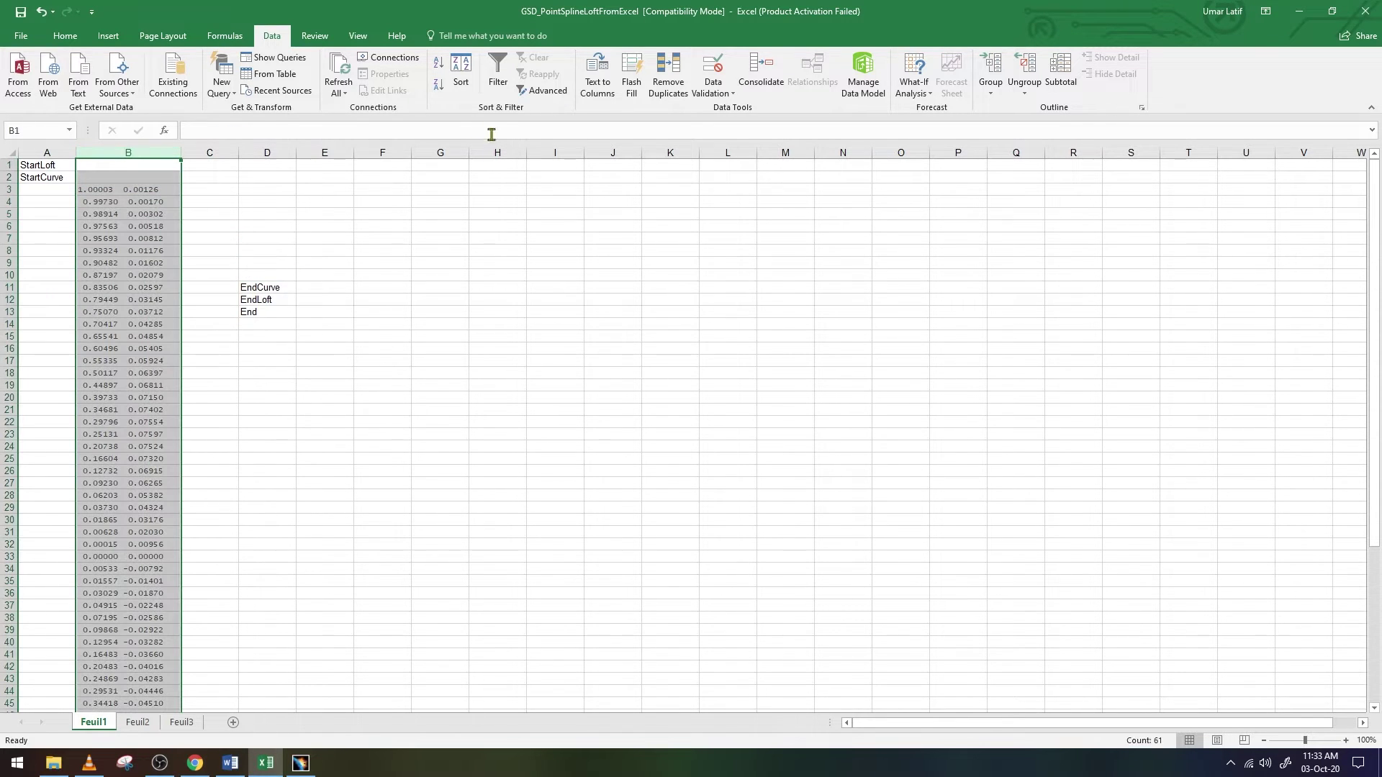
pyautogui.click(598, 74)
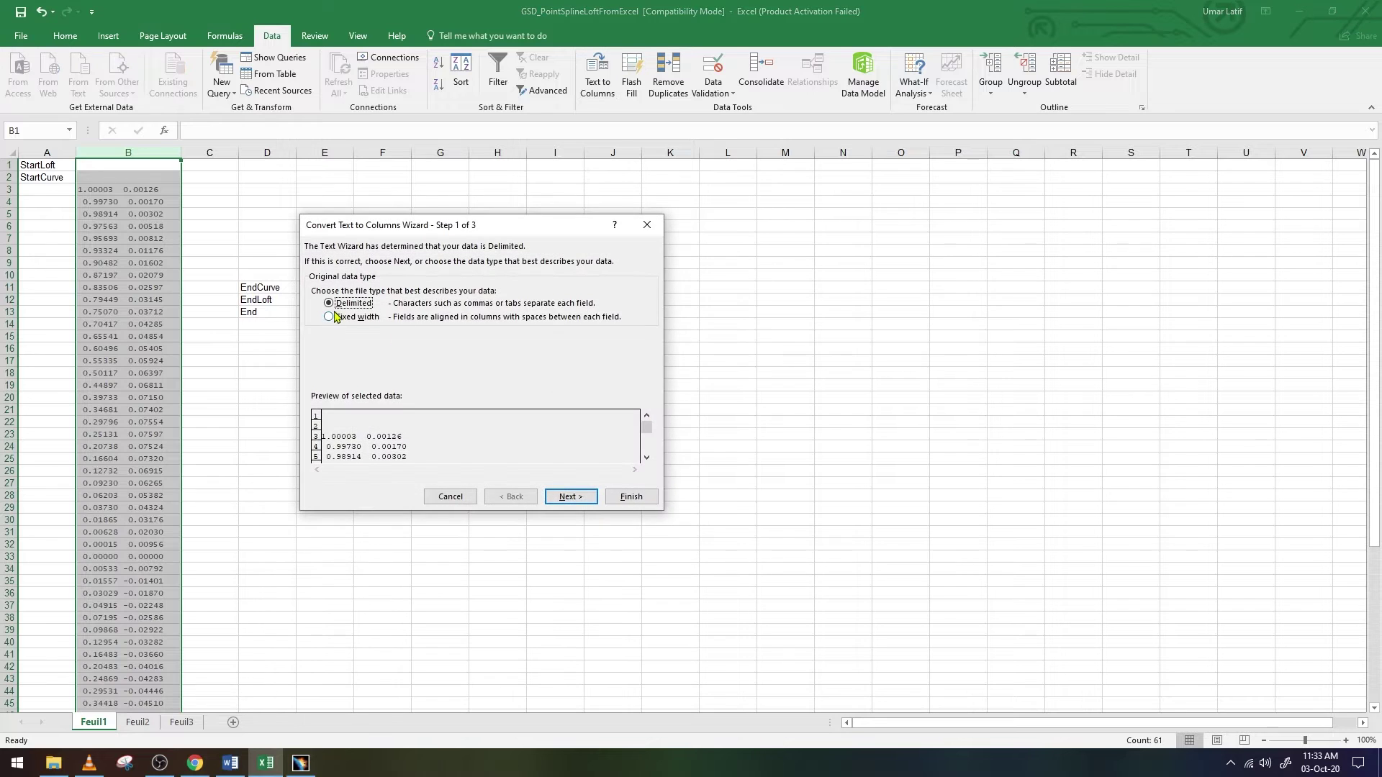
pyautogui.click(566, 496)
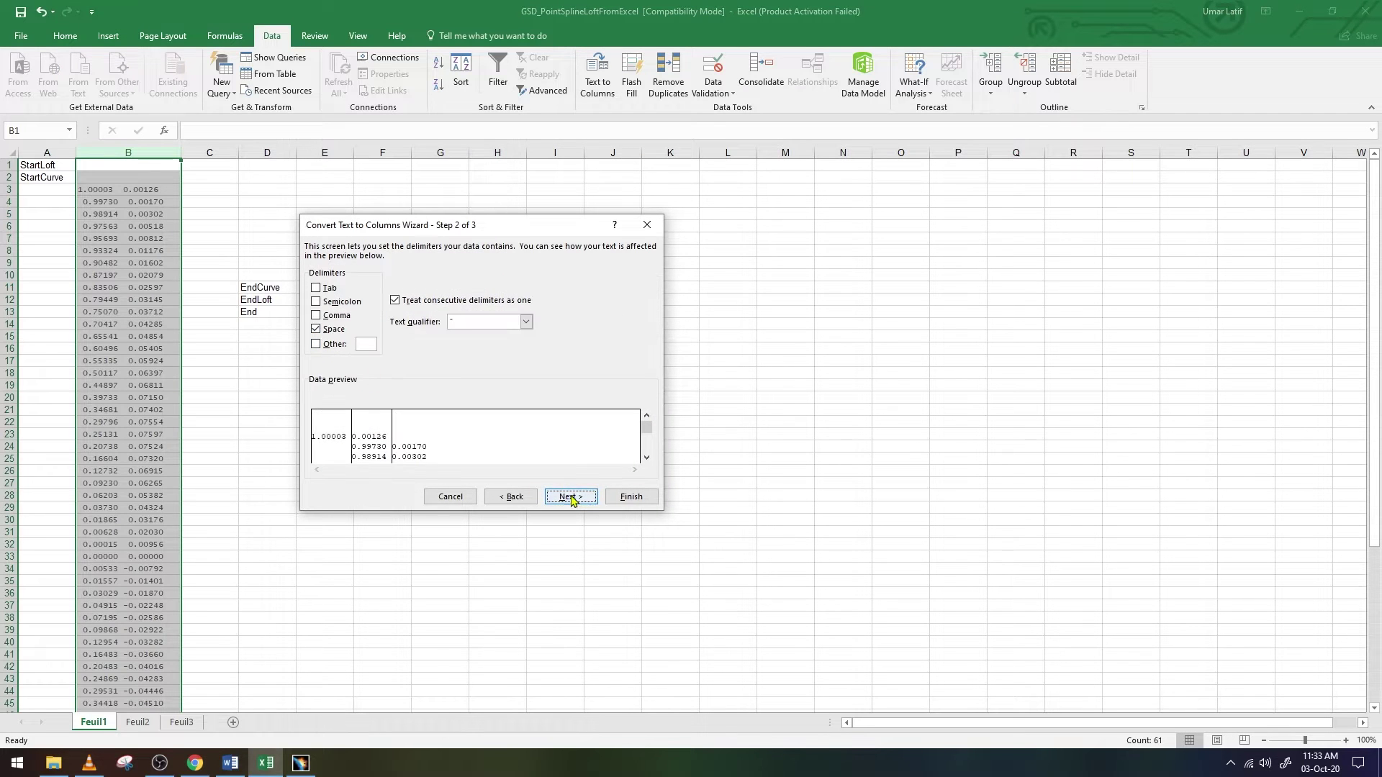
pyautogui.click(568, 497)
pyautogui.click(629, 497)
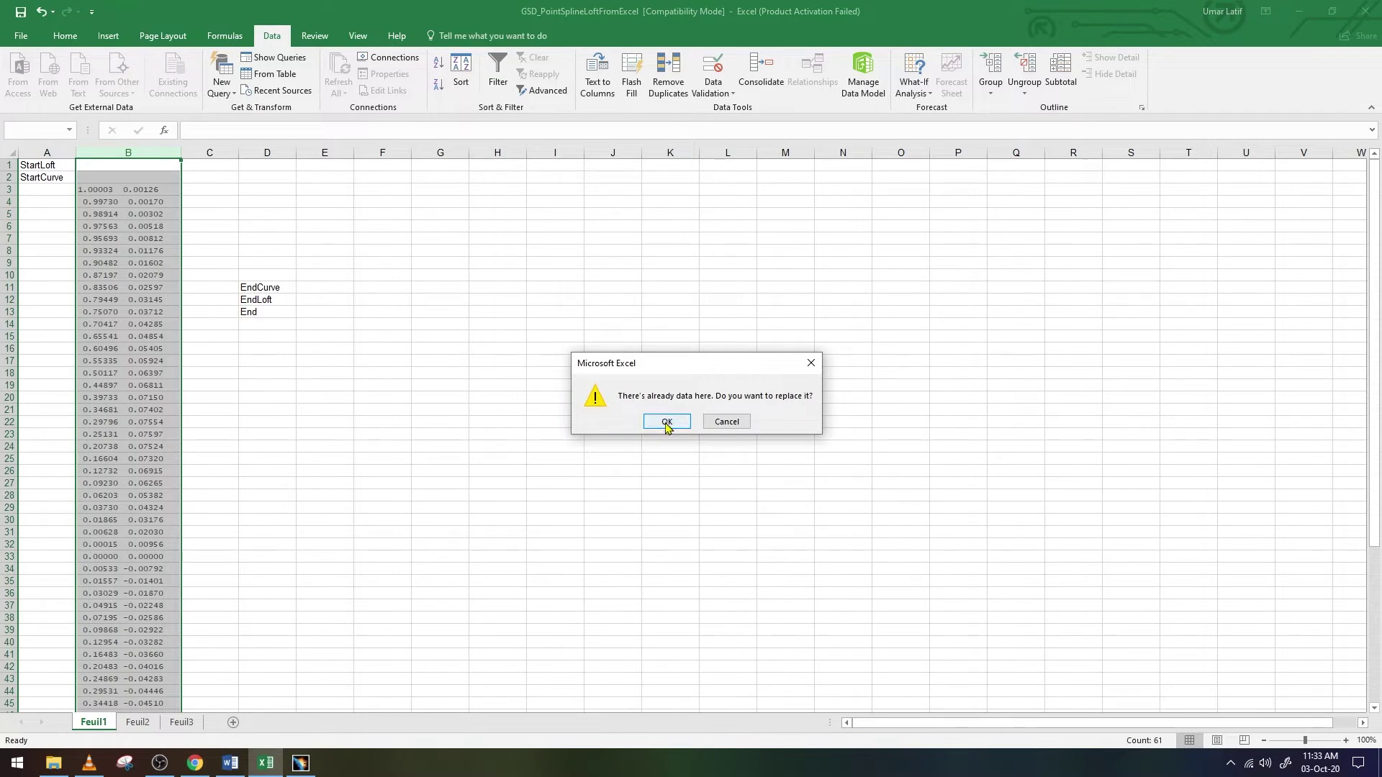
pyautogui.click(667, 424)
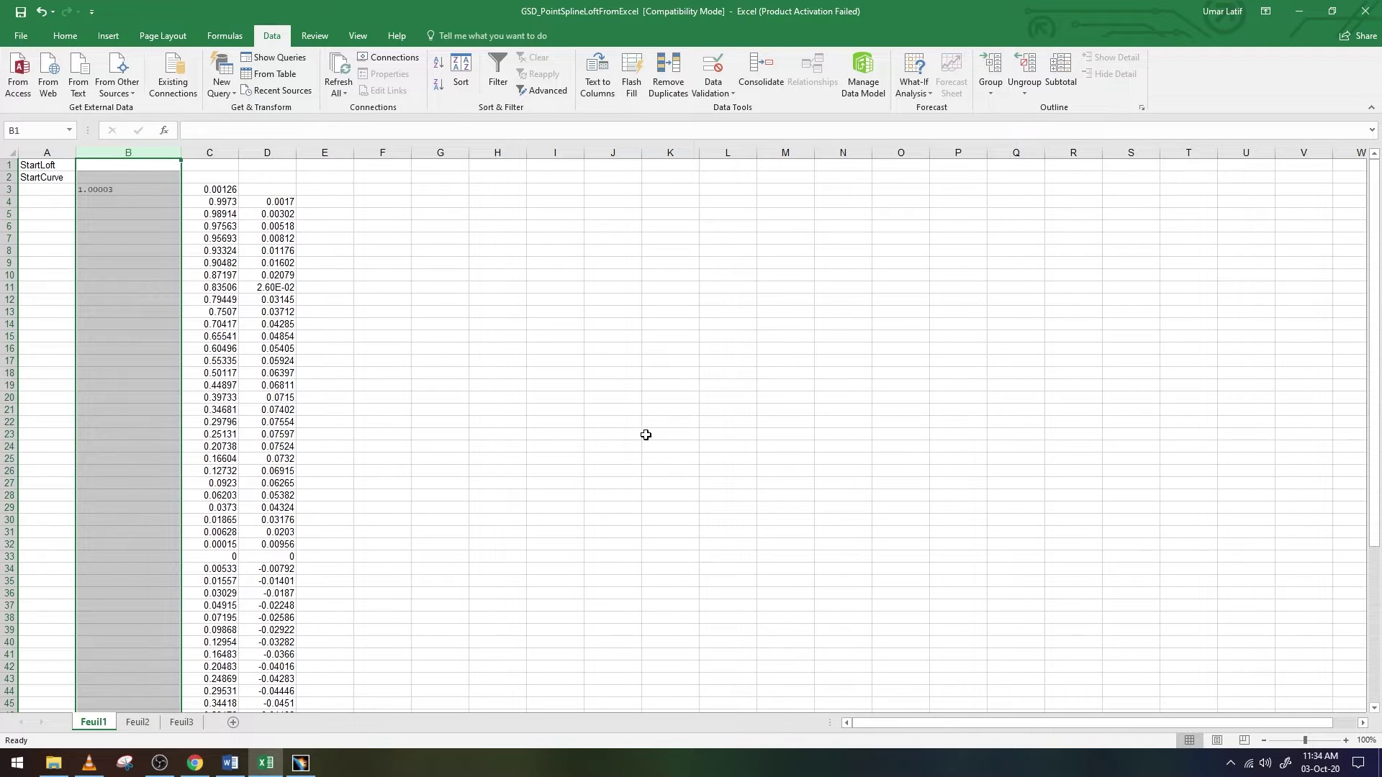
# Undo the split and move the EndCurve, EndLoft and End labels to F11:F13
pyautogui.hotkey('ctrl', 'z')
pyautogui.moveTo(267, 289); pyautogui.dragTo(267, 309)
pyautogui.hotkey('ctrl', 'c')
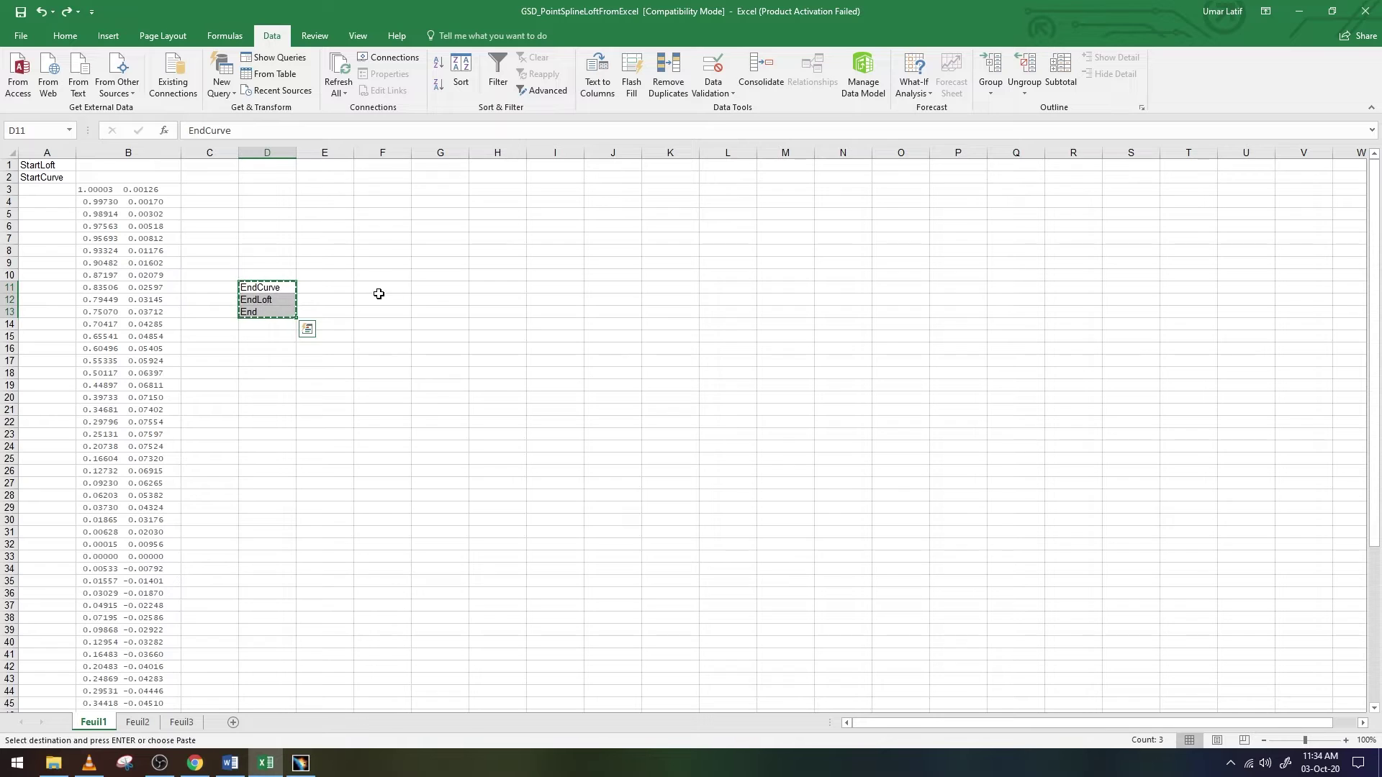
pyautogui.click(400, 293)
pyautogui.hotkey('ctrl', 'v')
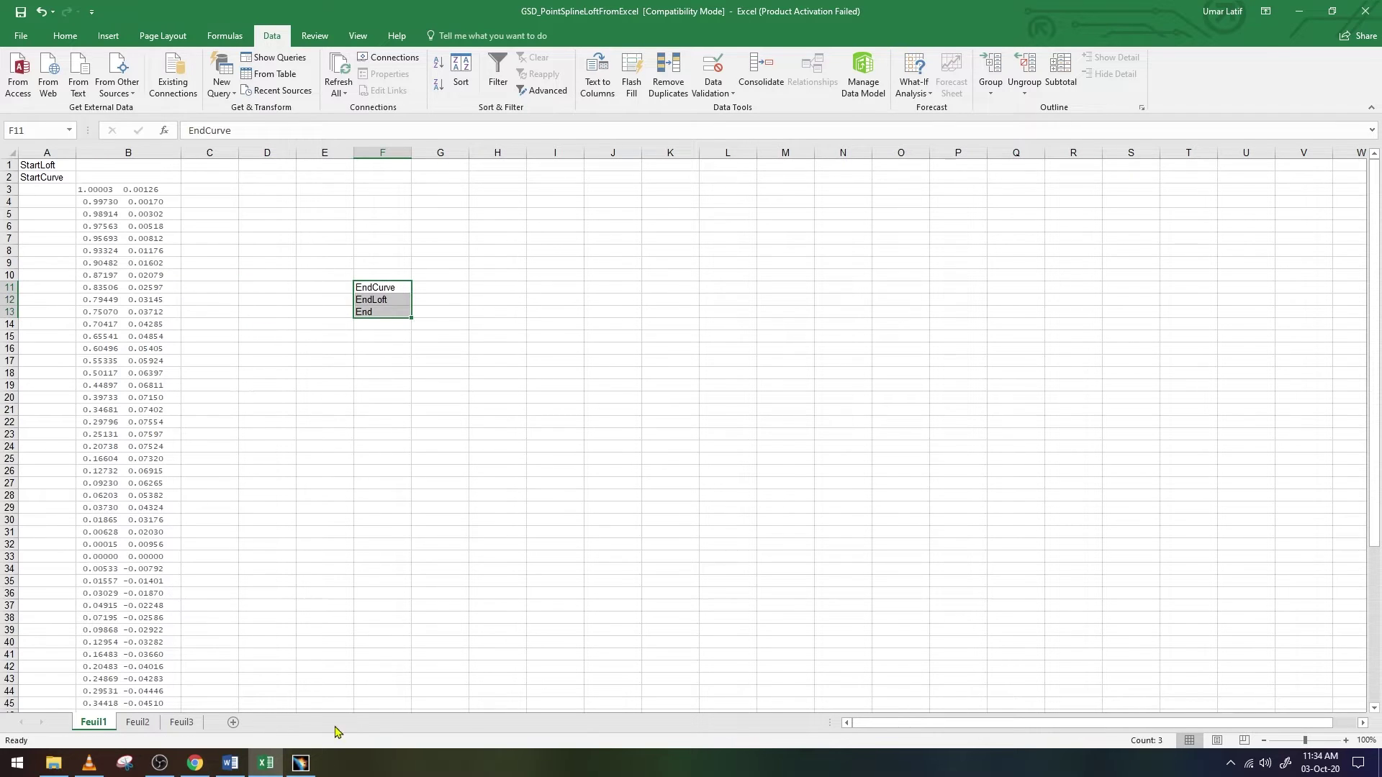
pyautogui.moveTo(160, 763)
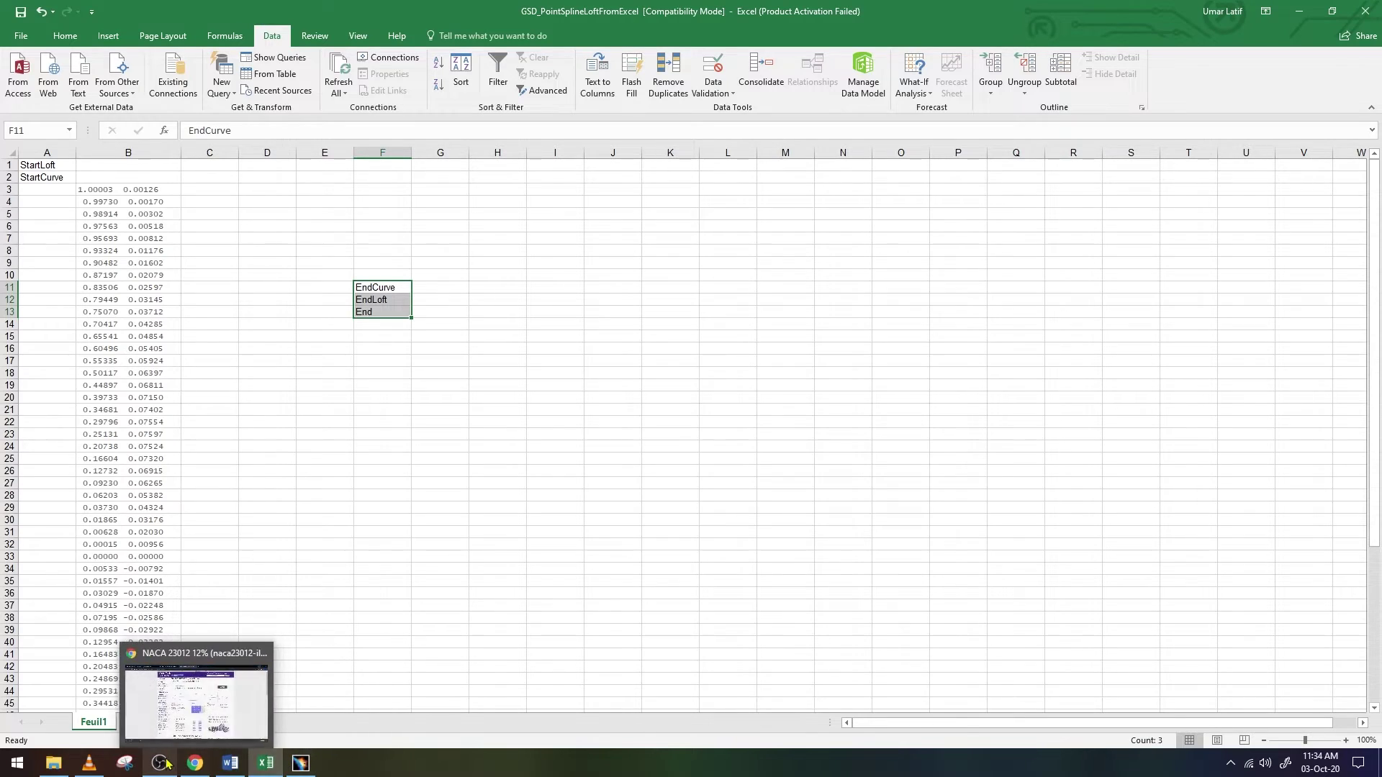
# Check the command folder, return to Excel, then switch over to CATIA V5
pyautogui.click(67, 770)
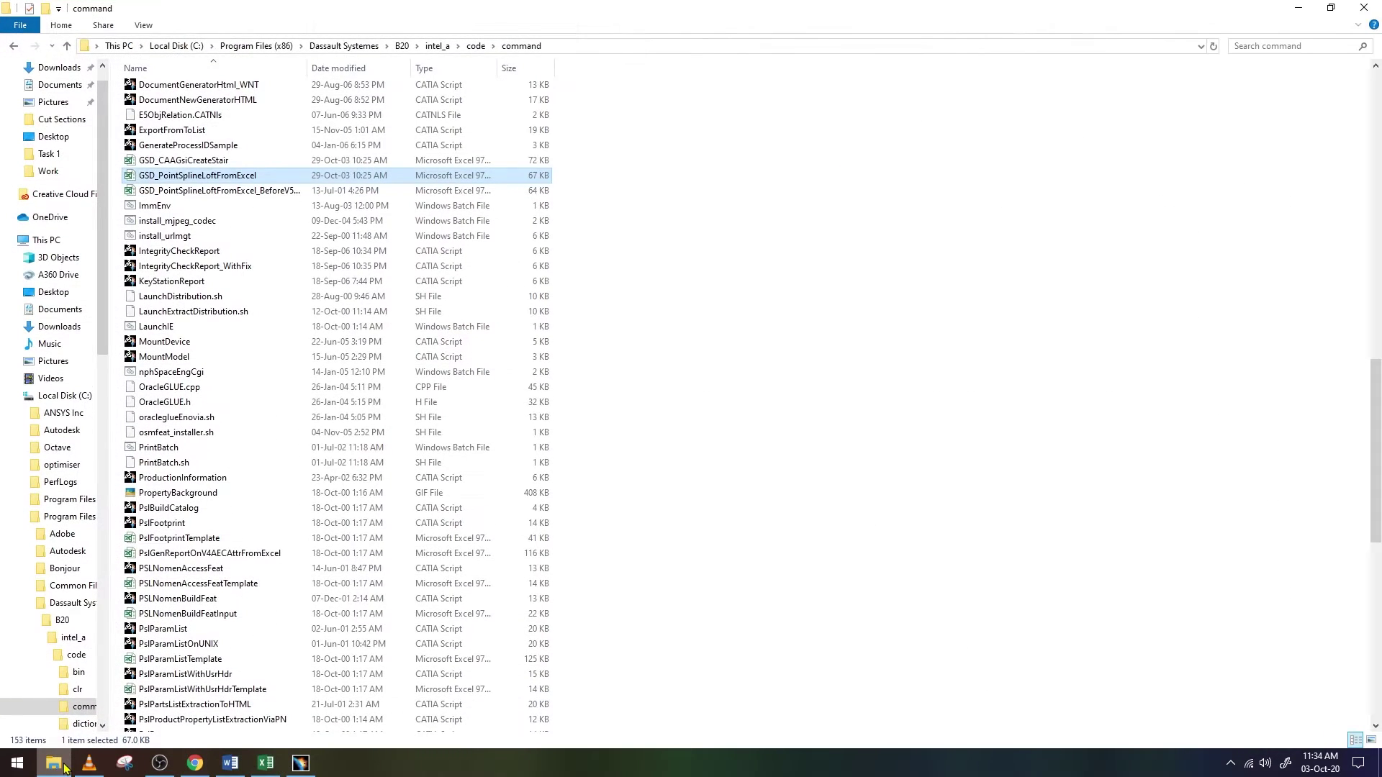
pyautogui.click(54, 763)
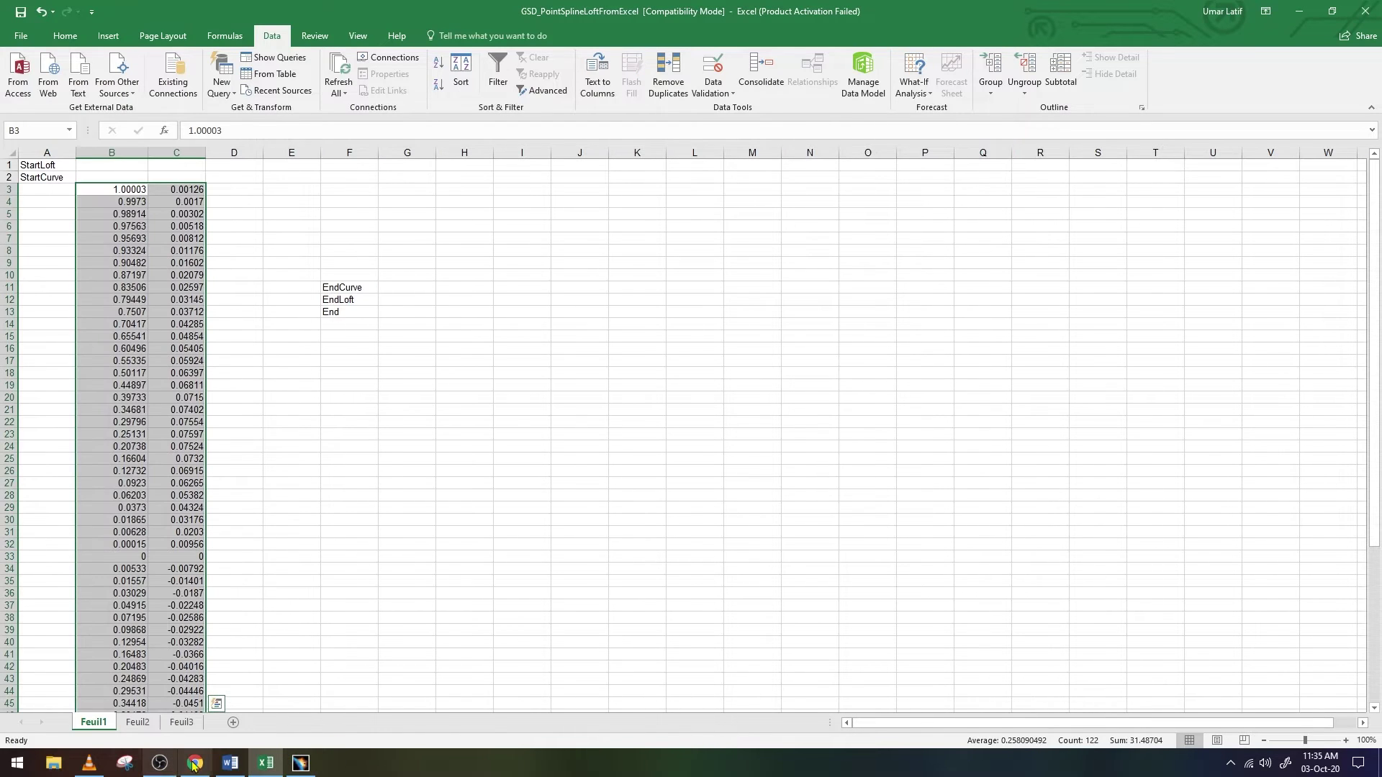
pyautogui.click(301, 763)
# Create a new part, Part1, in the Part Design workbench
pyautogui.click(30, 24)
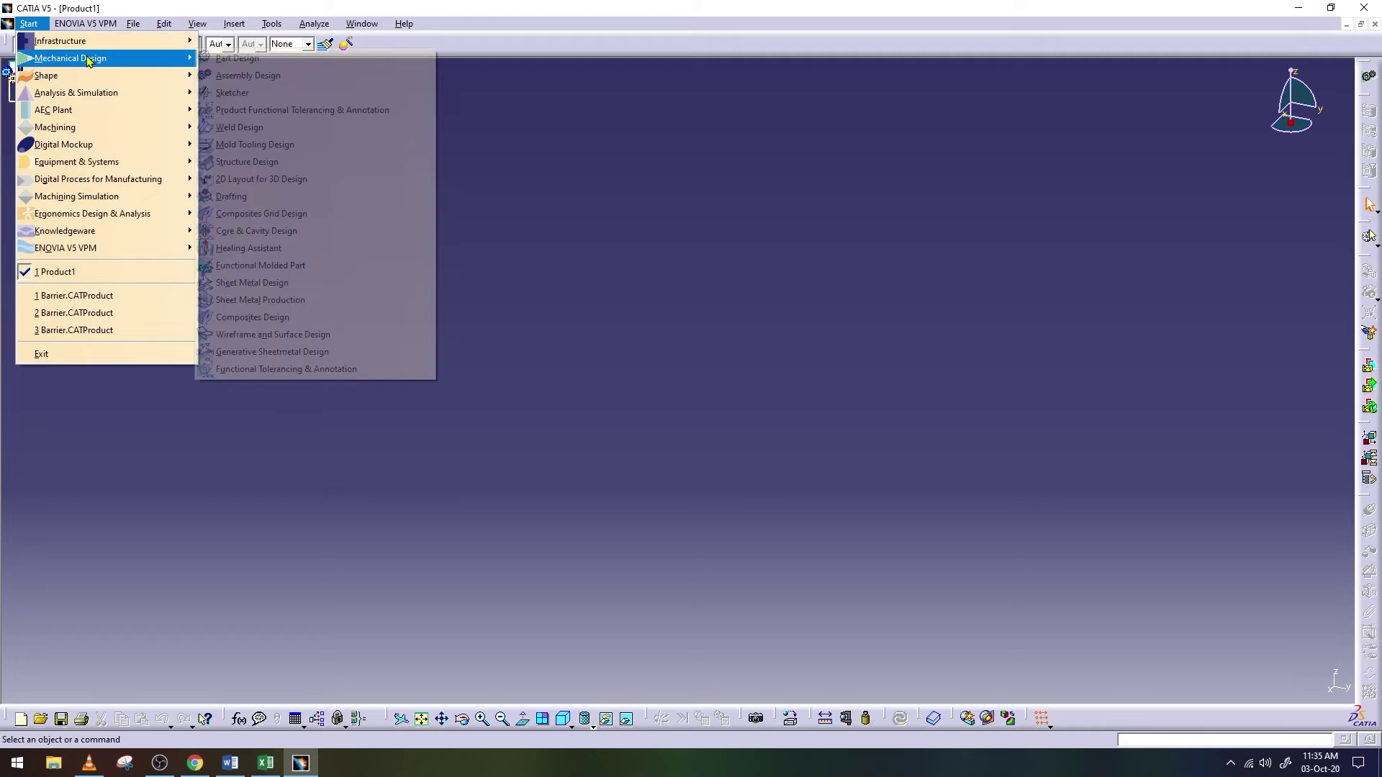
pyautogui.click(244, 58)
pyautogui.click(1268, 683)
pyautogui.click(29, 24)
pyautogui.press('Escape')
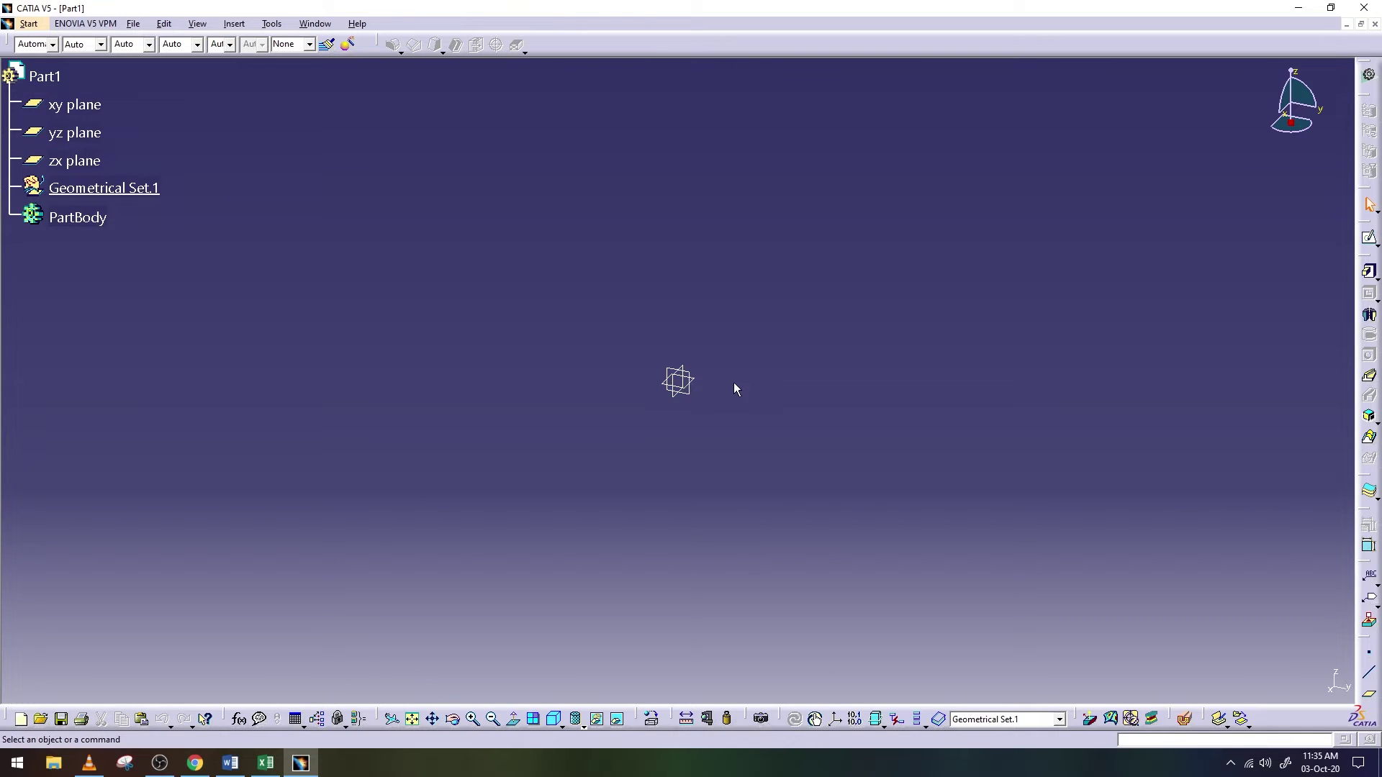
# Select and deselect the xy plane, then minimize CATIA
pyautogui.click(698, 384)
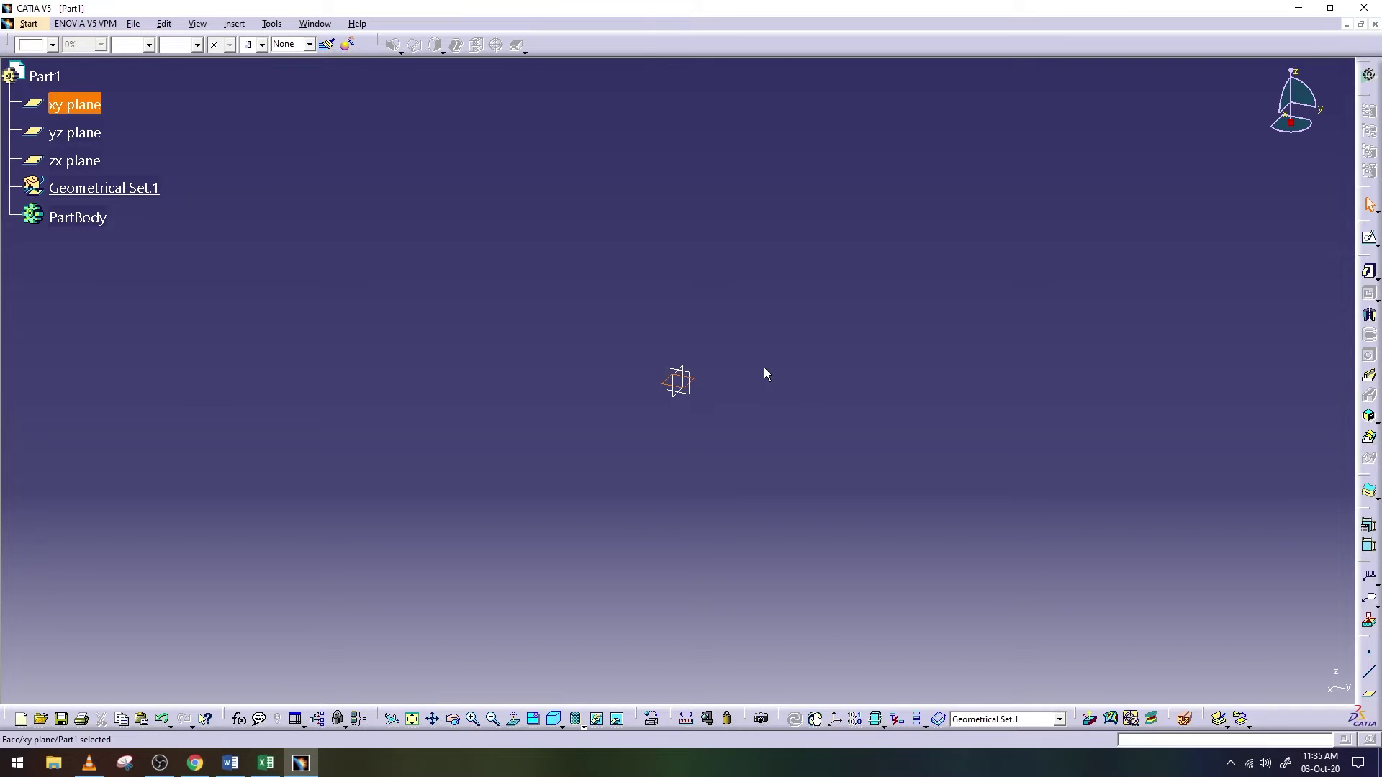
pyautogui.click(879, 305)
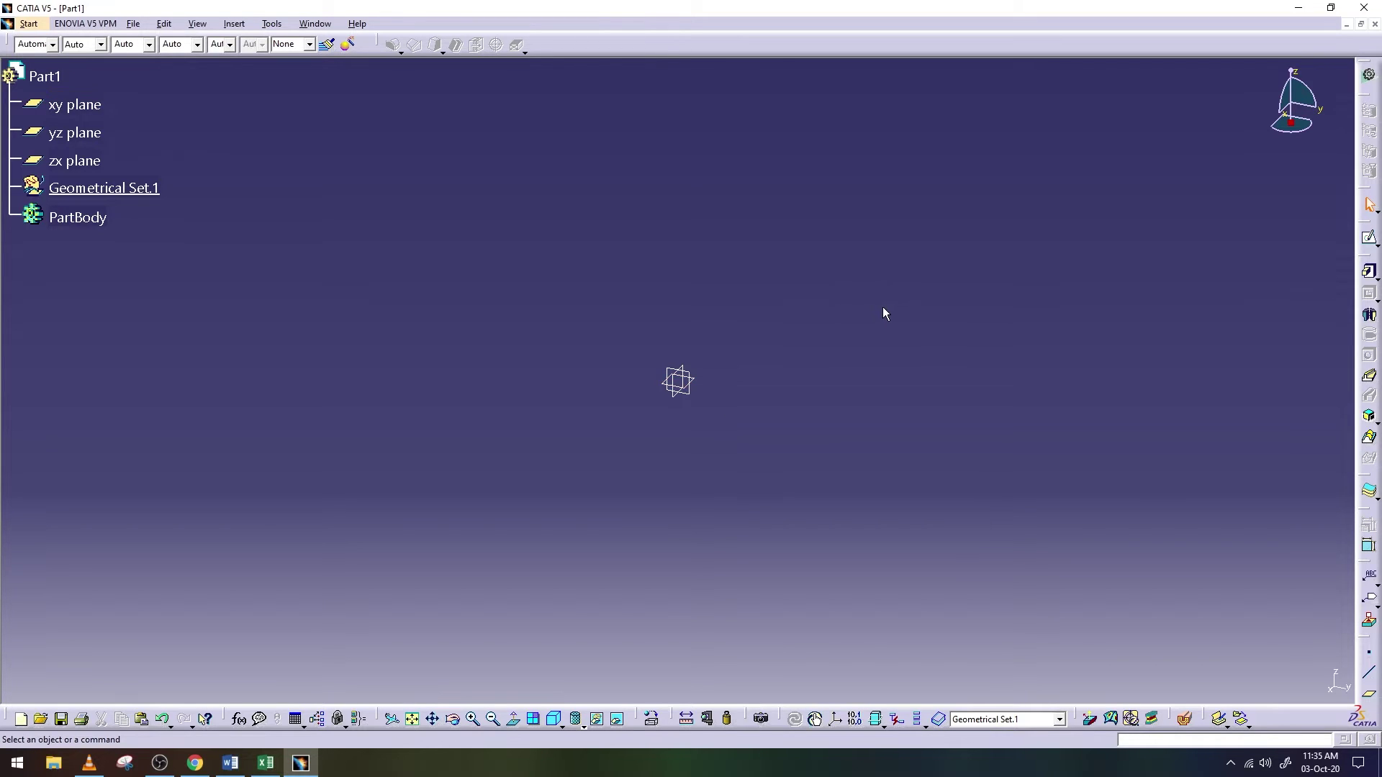
pyautogui.click(1298, 10)
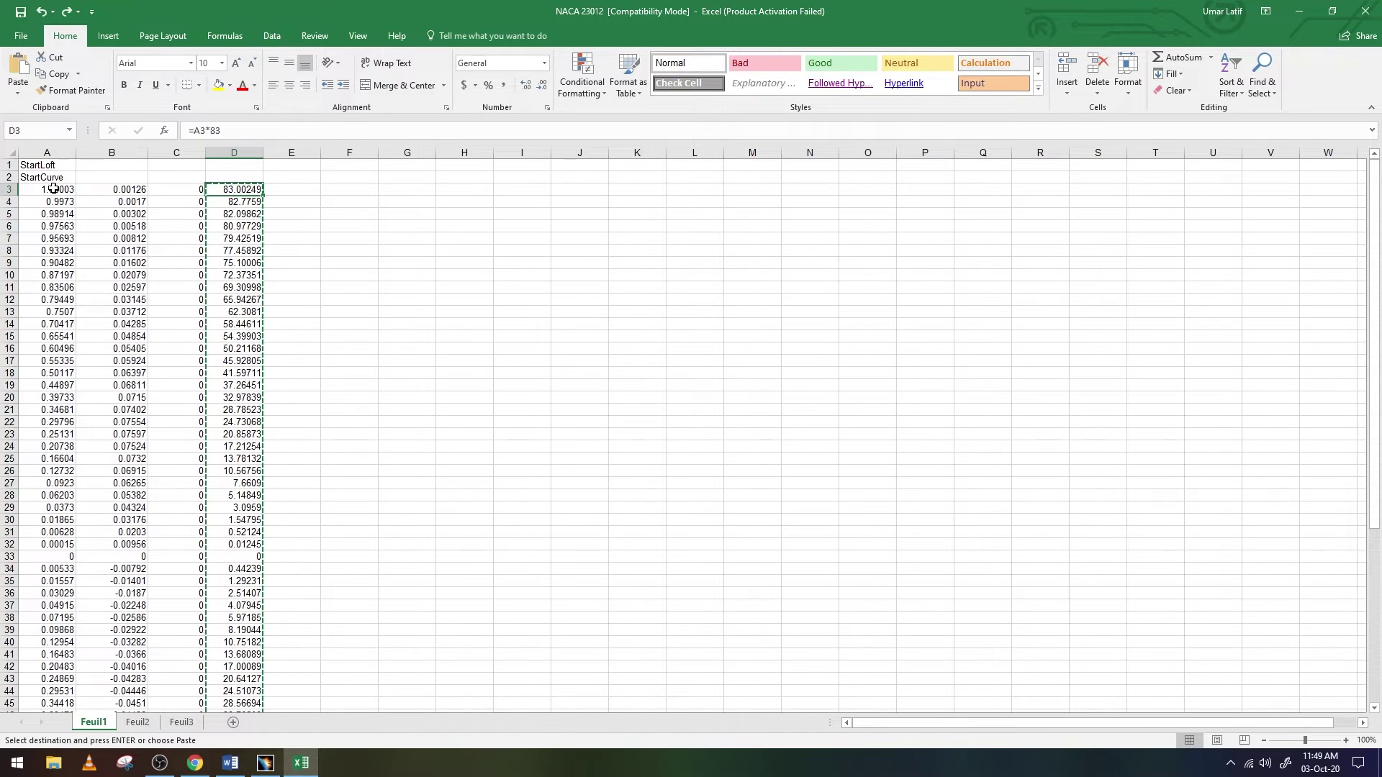
# Move the airfoil coordinates from A3:B63 to columns D and E starting at D3
pyautogui.moveTo(54, 188); pyautogui.dragTo(148, 763)
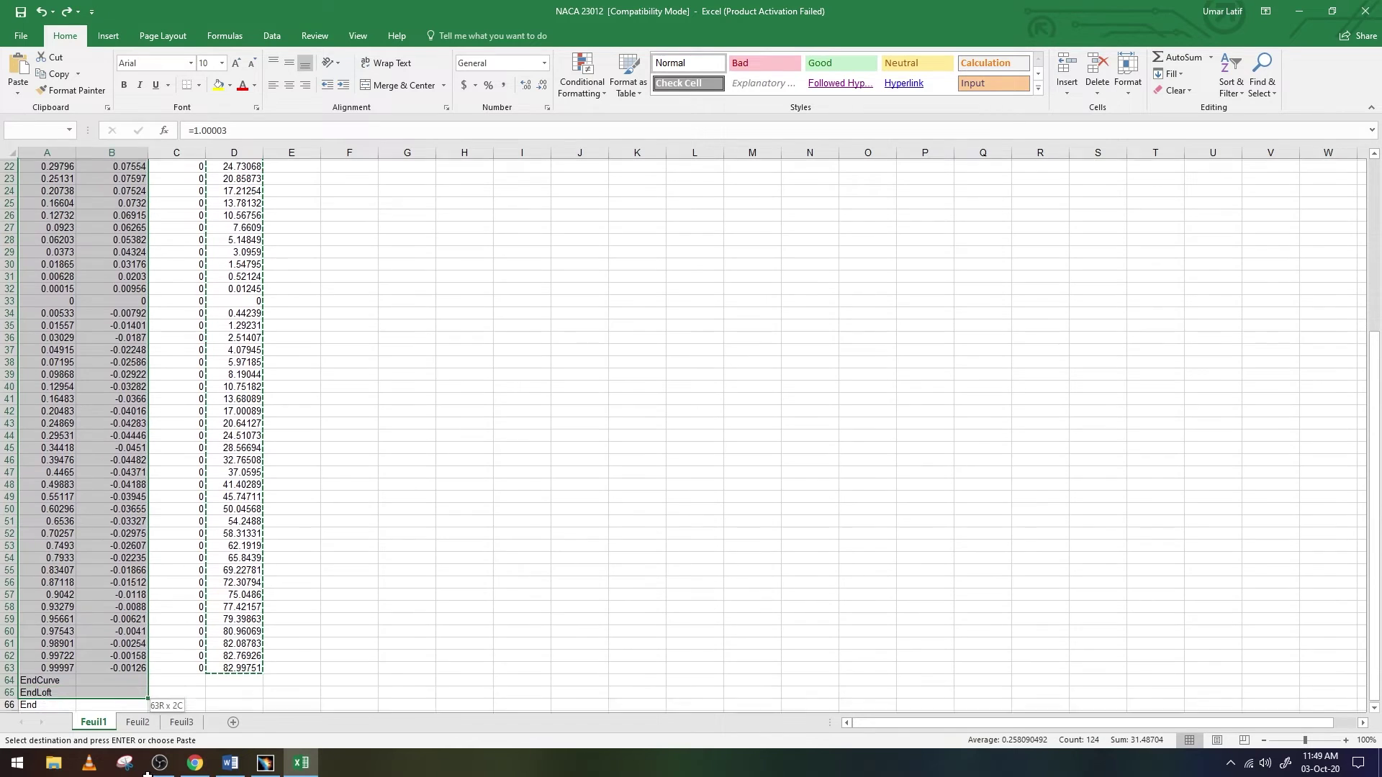
pyautogui.moveTo(148, 763); pyautogui.dragTo(141, 650)
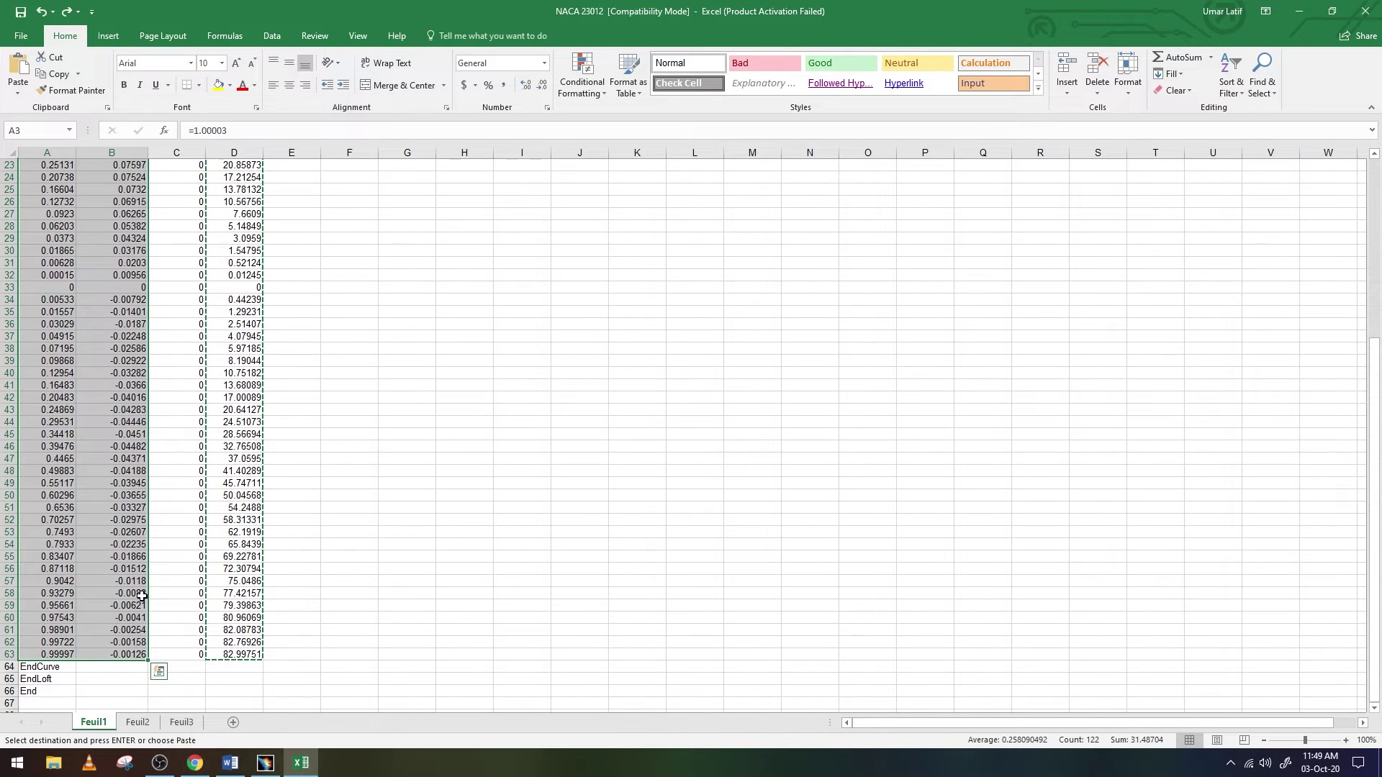
pyautogui.hotkey('ctrl', 'c')
pyautogui.scroll(7, 258, 557)
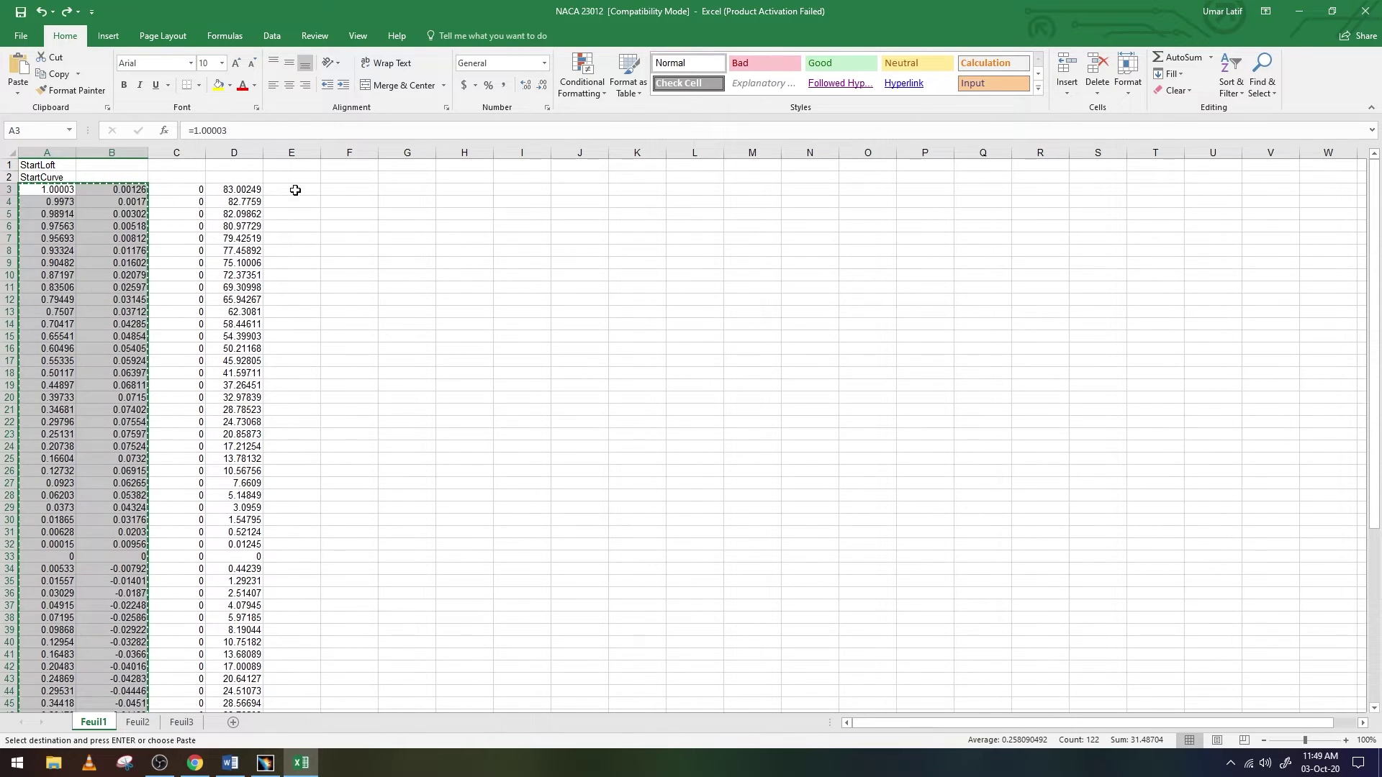
pyautogui.click(295, 190)
pyautogui.click(247, 192)
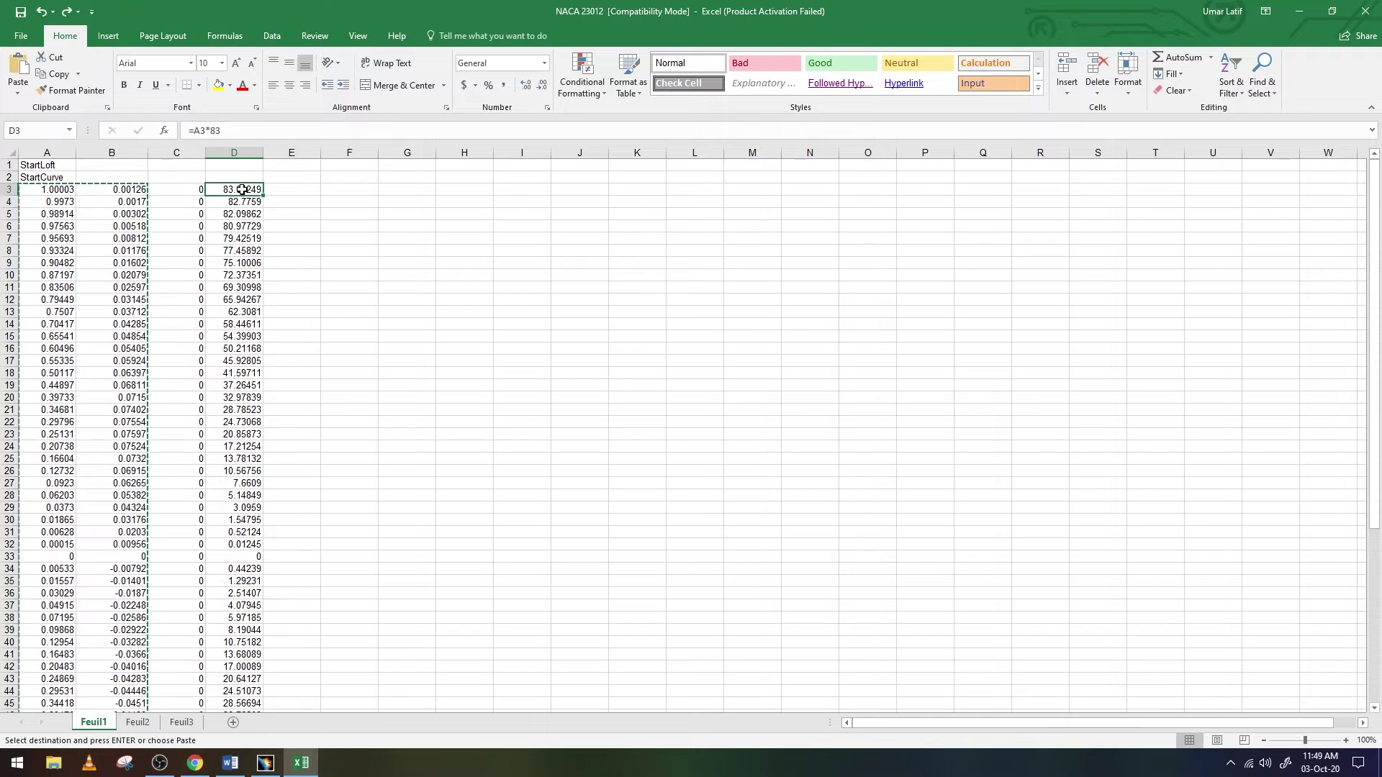
pyautogui.hotkey('ctrl', 'v')
# Enter scaled formulas in A3 (=D3*83) and B3 (=E3*83)
pyautogui.click(56, 193)
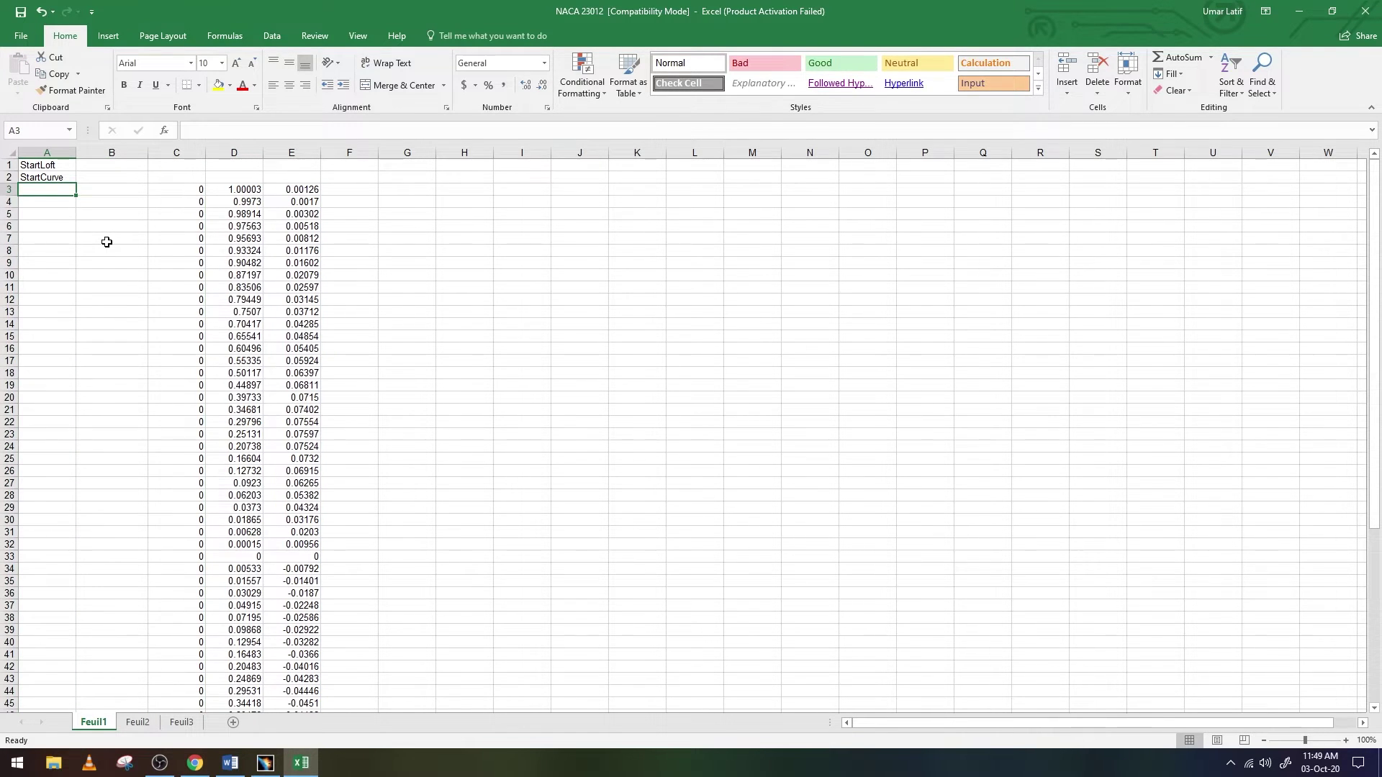
pyautogui.write('=')
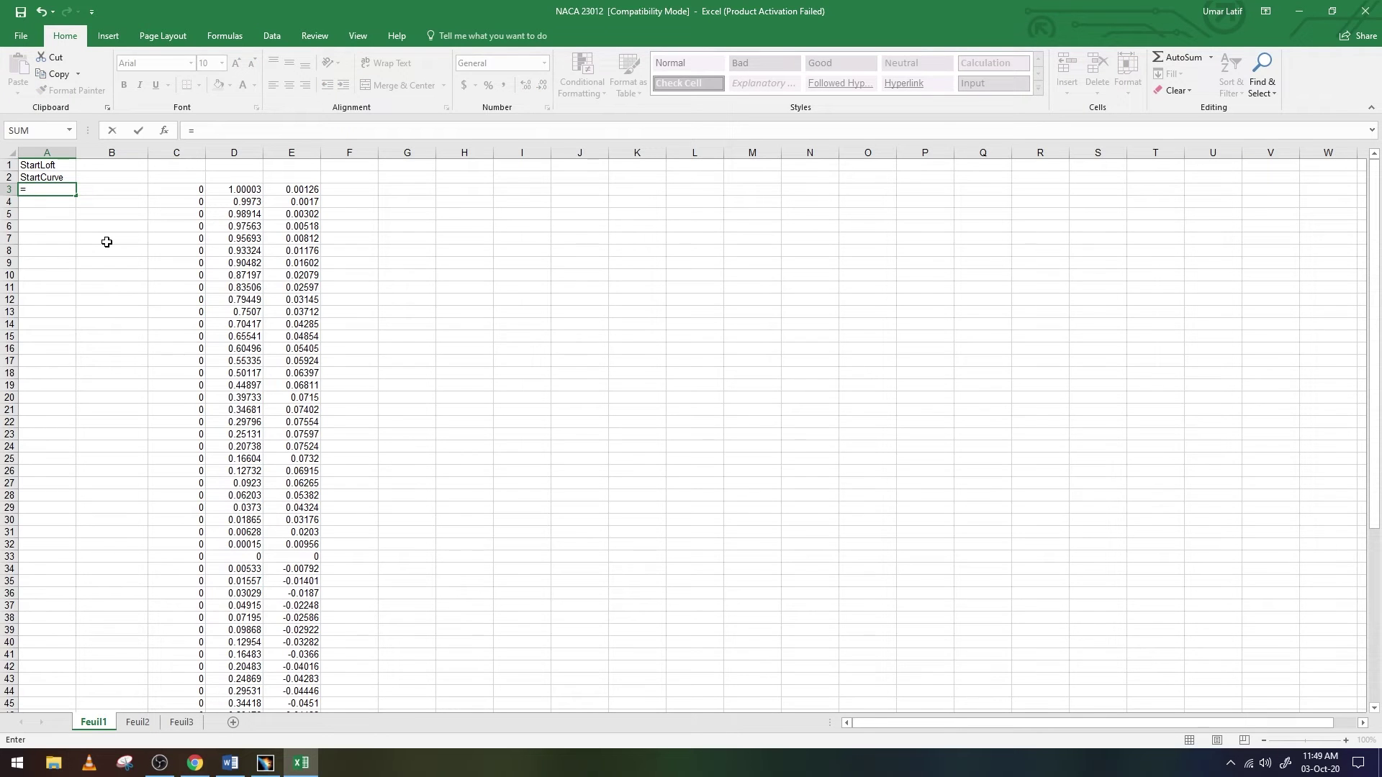
pyautogui.write('D')
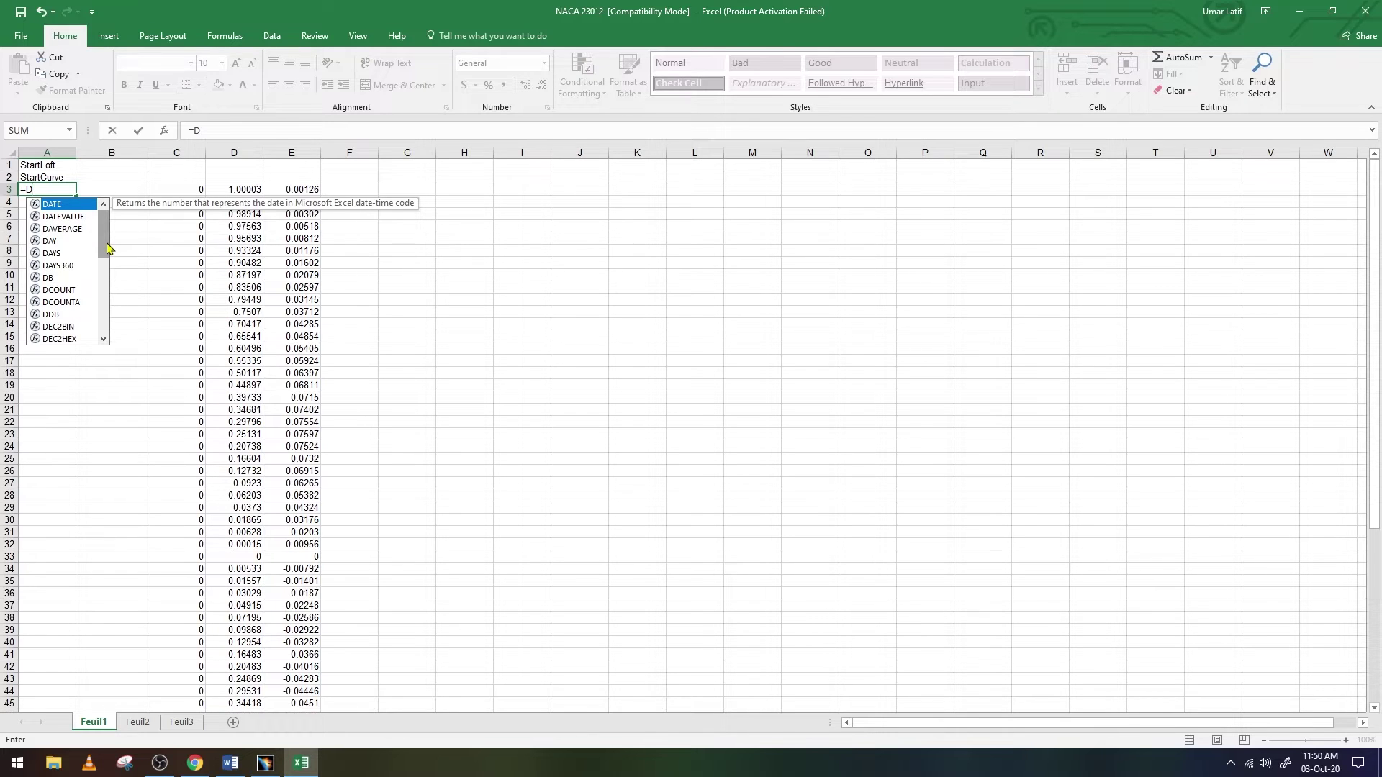
pyautogui.write('3.00249')
pyautogui.press('Return')
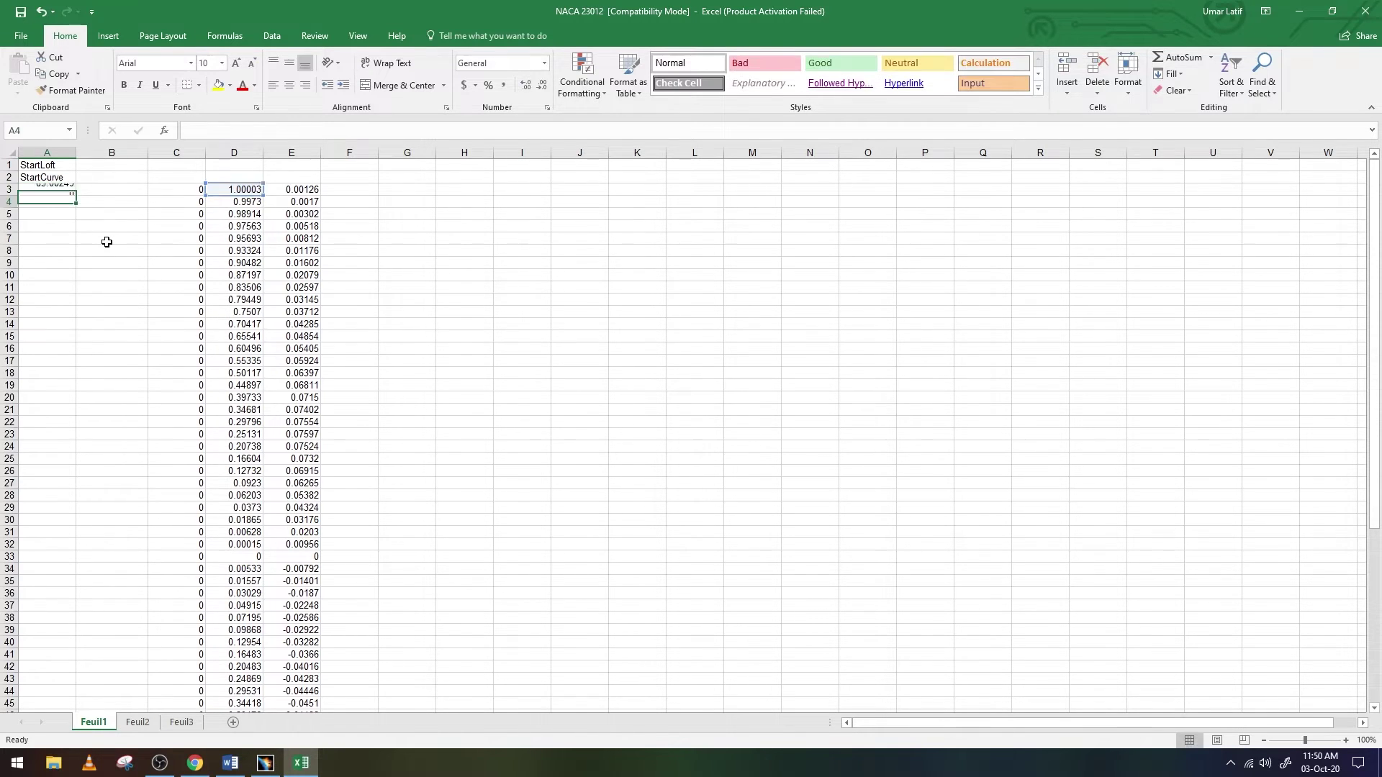
pyautogui.click(102, 189)
pyautogui.click(214, 133)
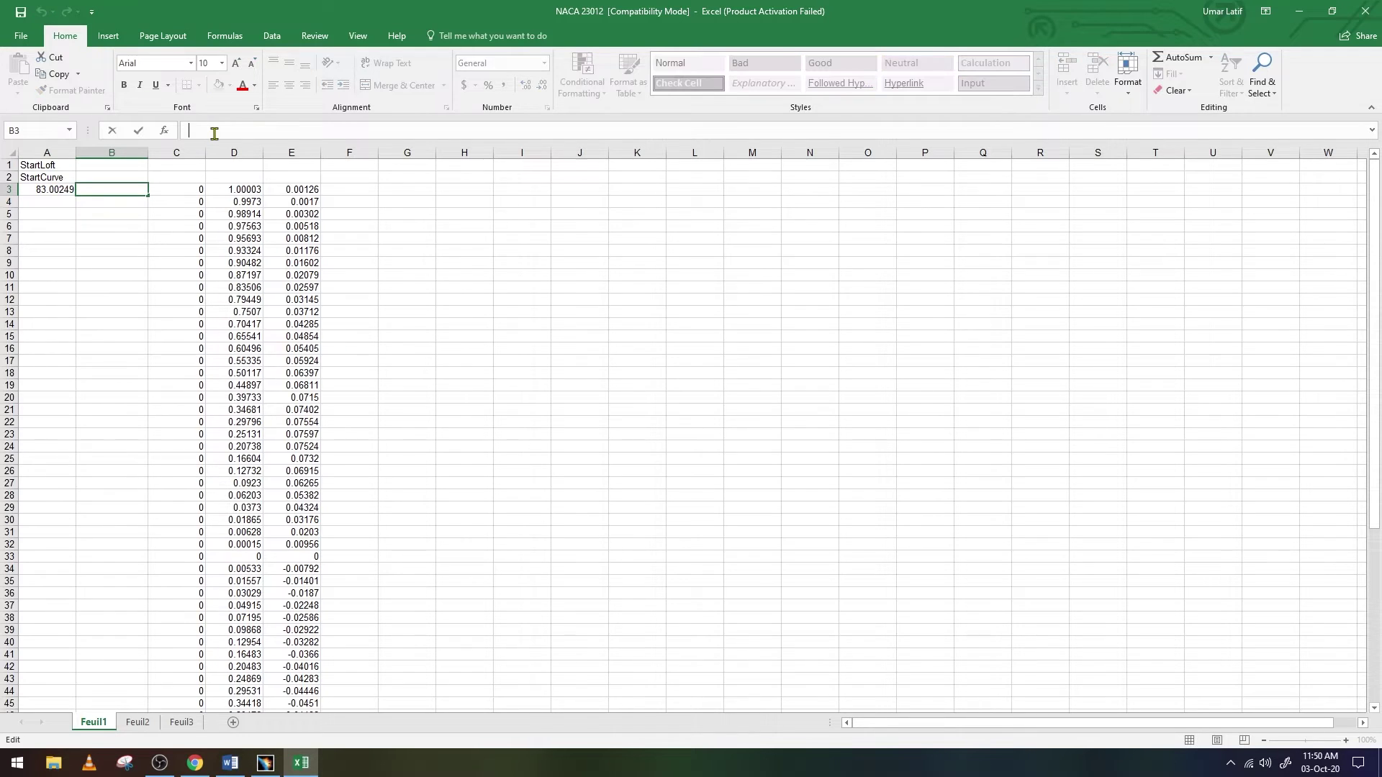
pyautogui.write('=')
pyautogui.write('E3*8')
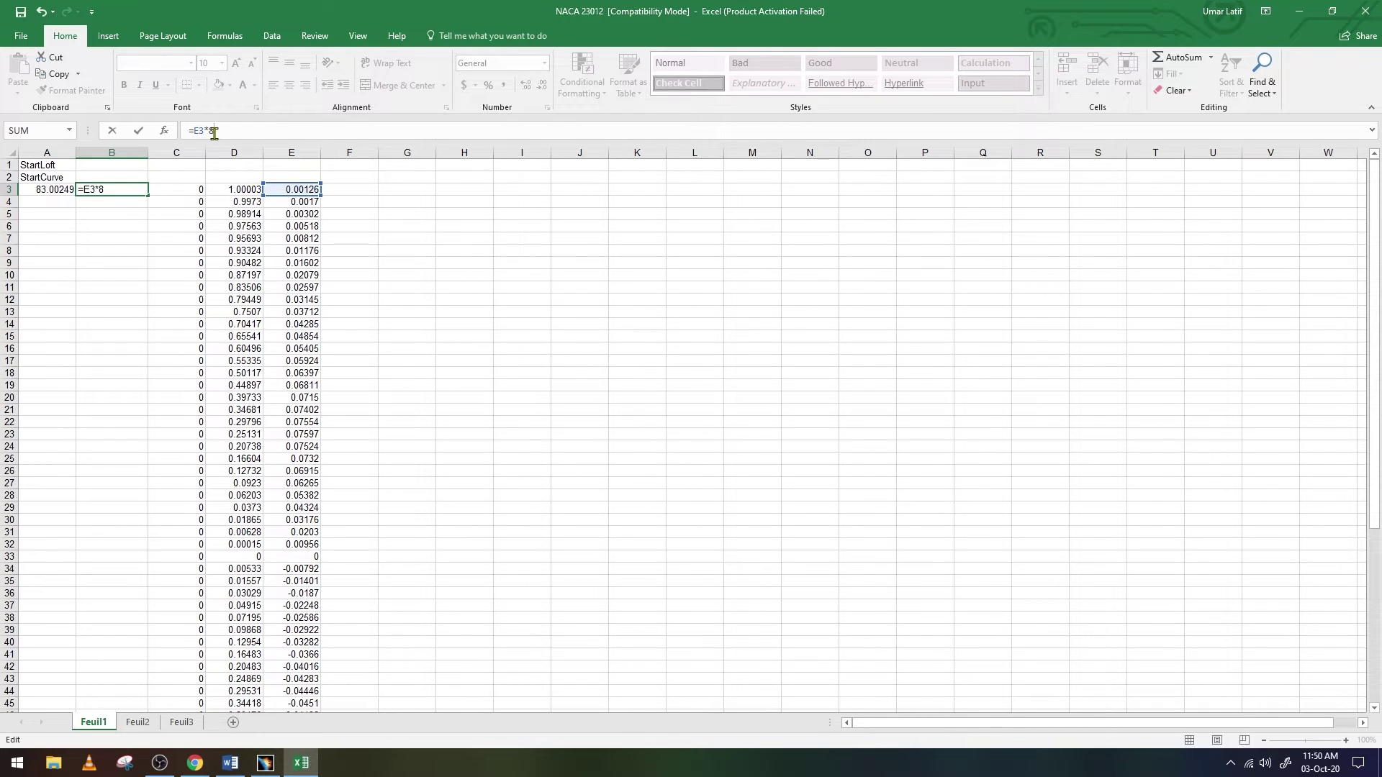
pyautogui.press('Return')
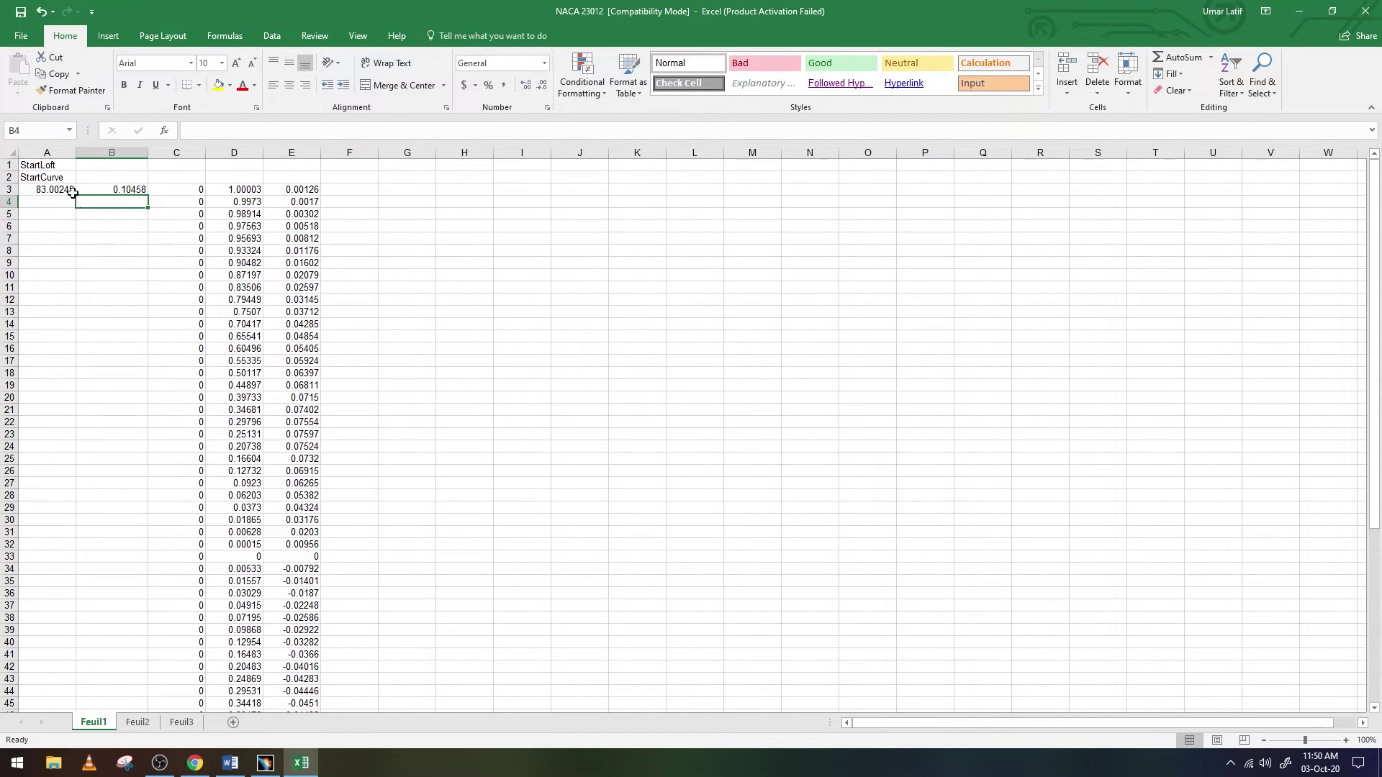
# Fill the A3 and B3 formulas down through row 63
pyautogui.click(72, 192)
pyautogui.moveTo(75, 196); pyautogui.dragTo(126, 767)
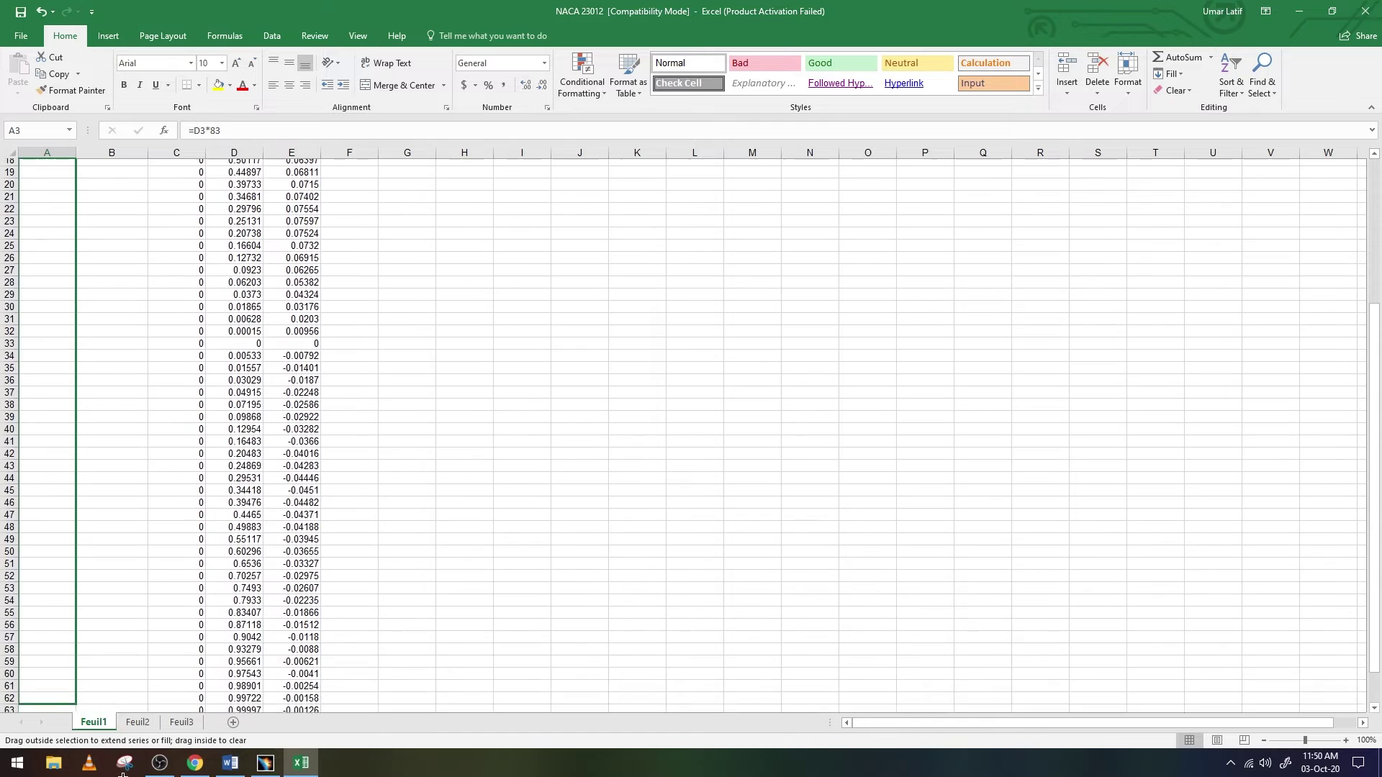
pyautogui.moveTo(127, 767); pyautogui.dragTo(101, 659)
pyautogui.scroll(4, 154, 519)
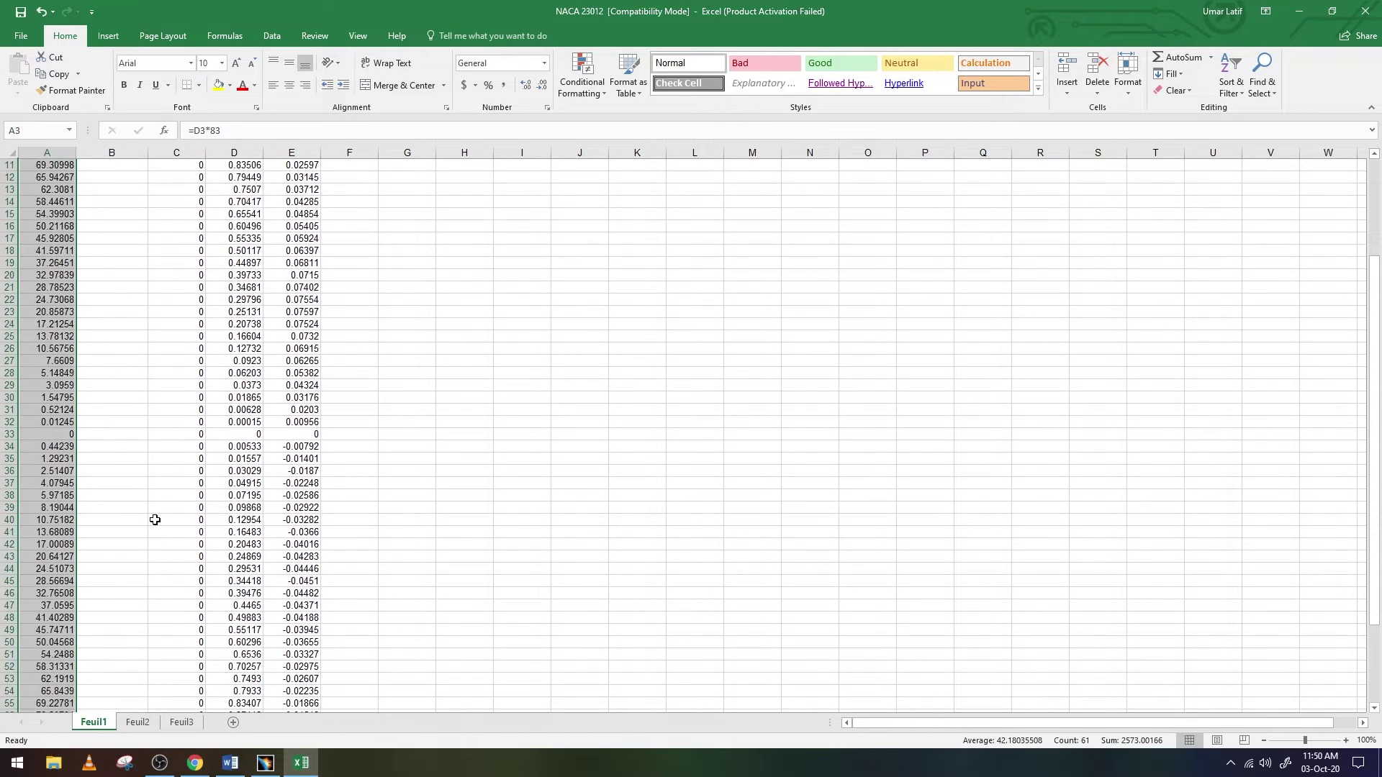
pyautogui.scroll(3, 150, 478)
pyautogui.click(146, 190)
pyautogui.moveTo(148, 196); pyautogui.dragTo(198, 658)
pyautogui.scroll(4, 180, 504)
pyautogui.scroll(3, 175, 366)
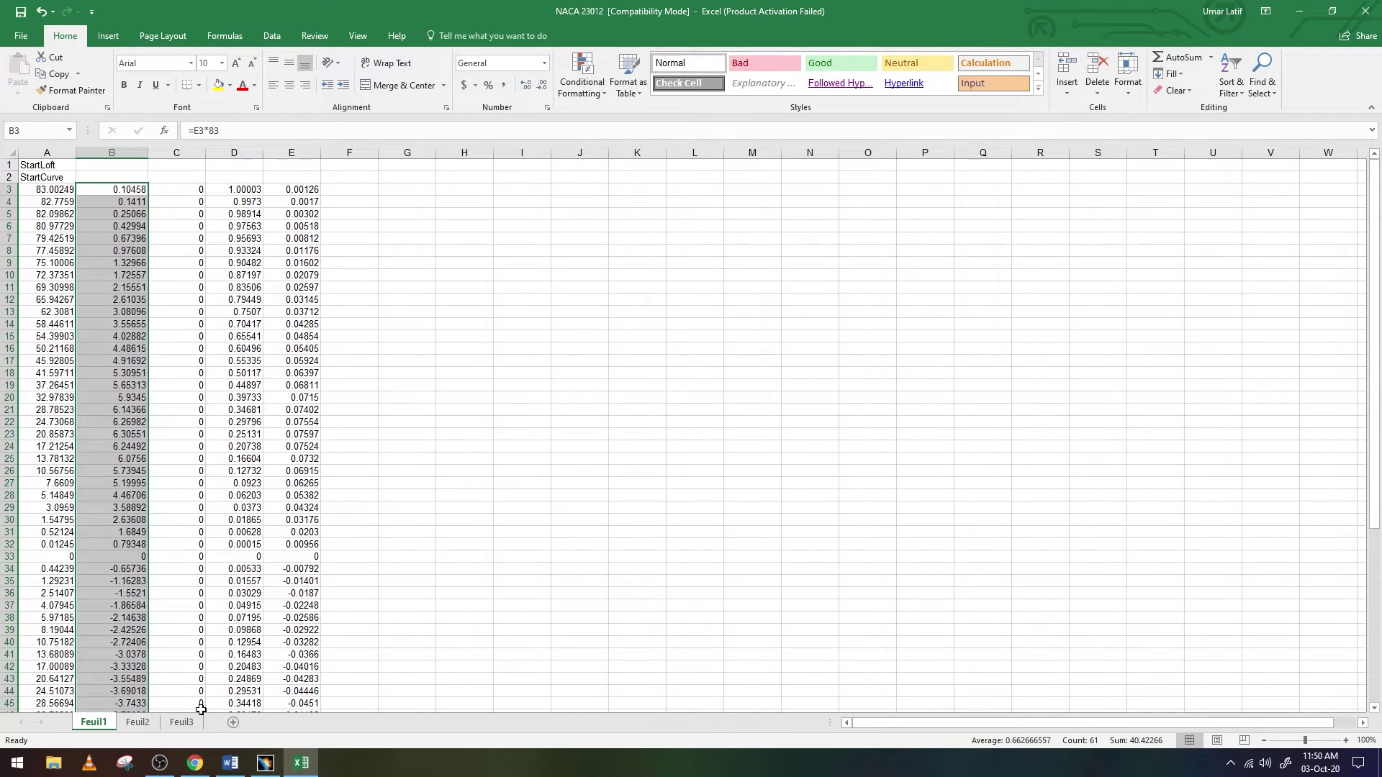
pyautogui.click(396, 35)
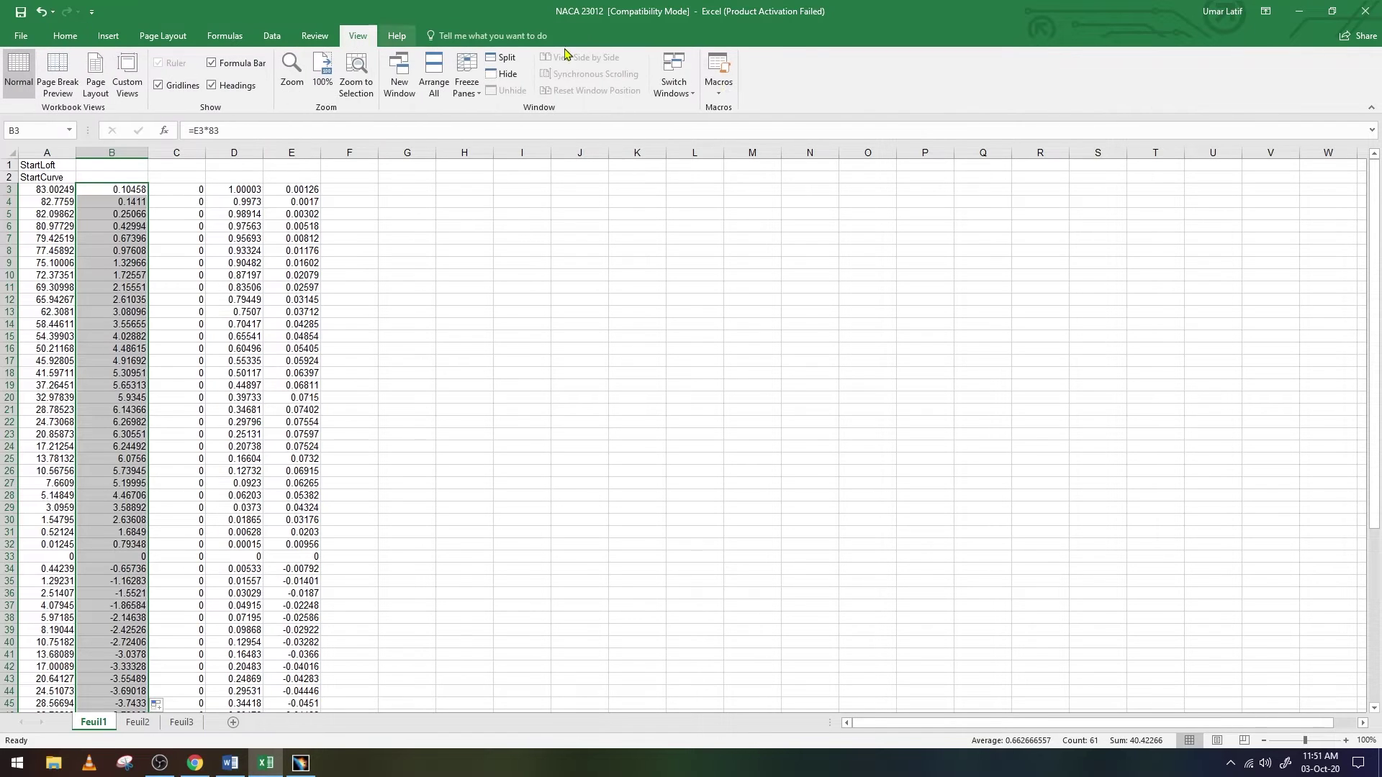
# Run the Feuil1.Main macro from NACA 23012.xls with option 2 to create points and splines
pyautogui.click(719, 90)
pyautogui.click(729, 81)
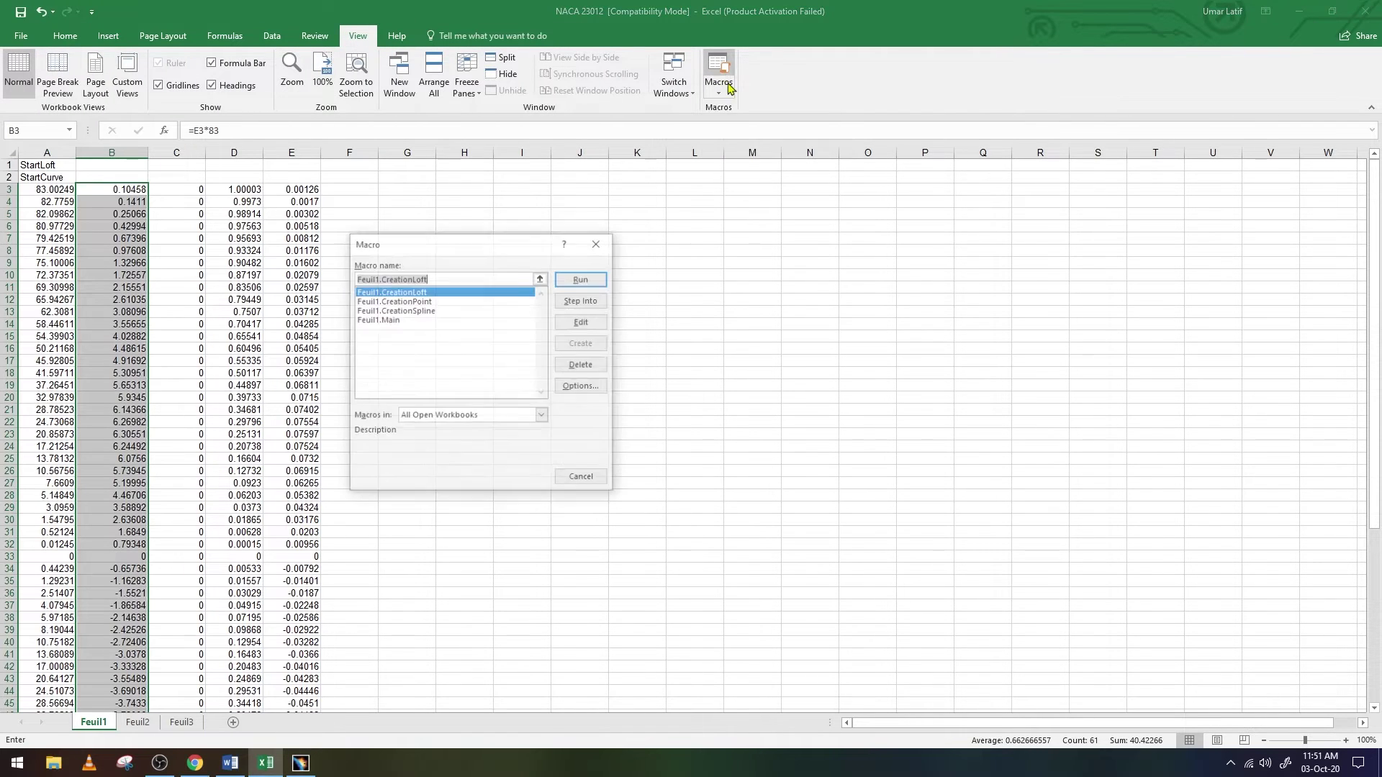
pyautogui.click(508, 320)
pyautogui.click(541, 416)
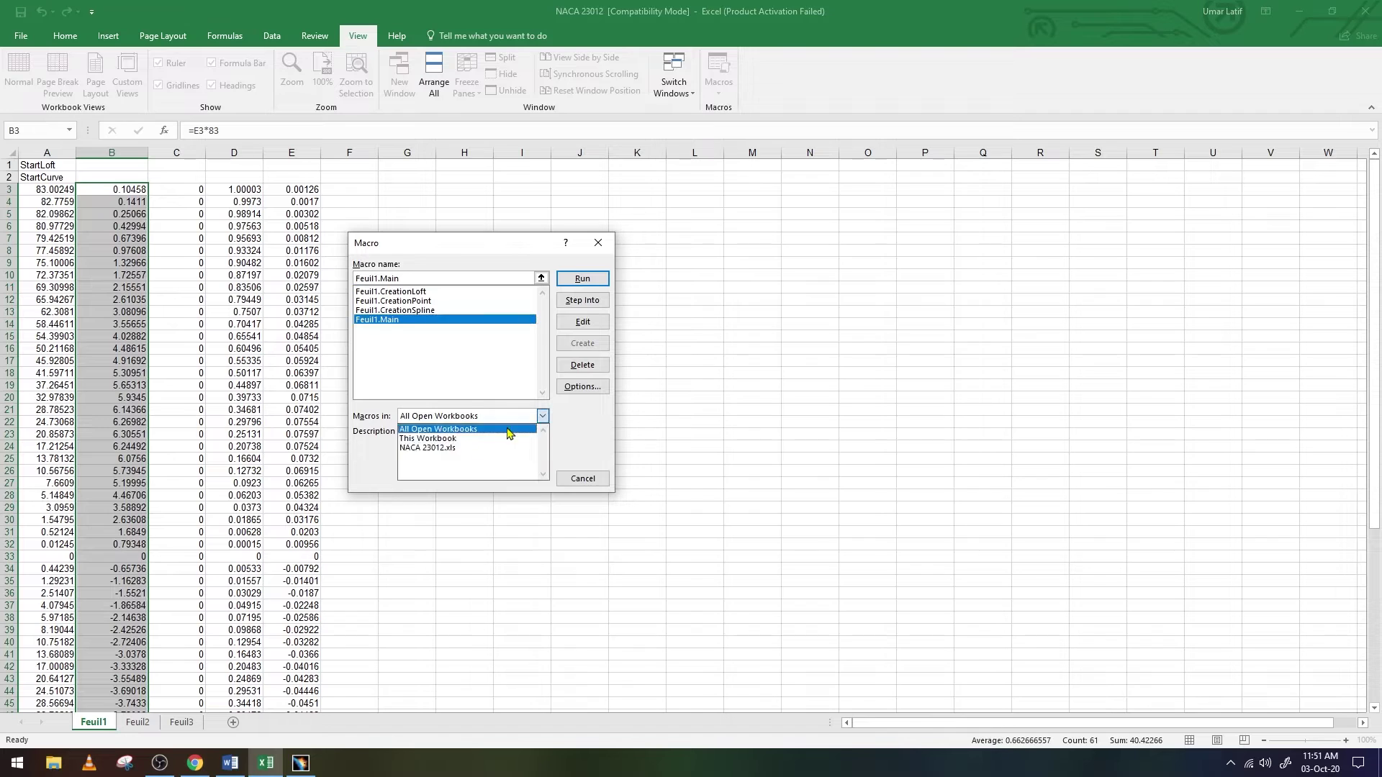
pyautogui.click(454, 447)
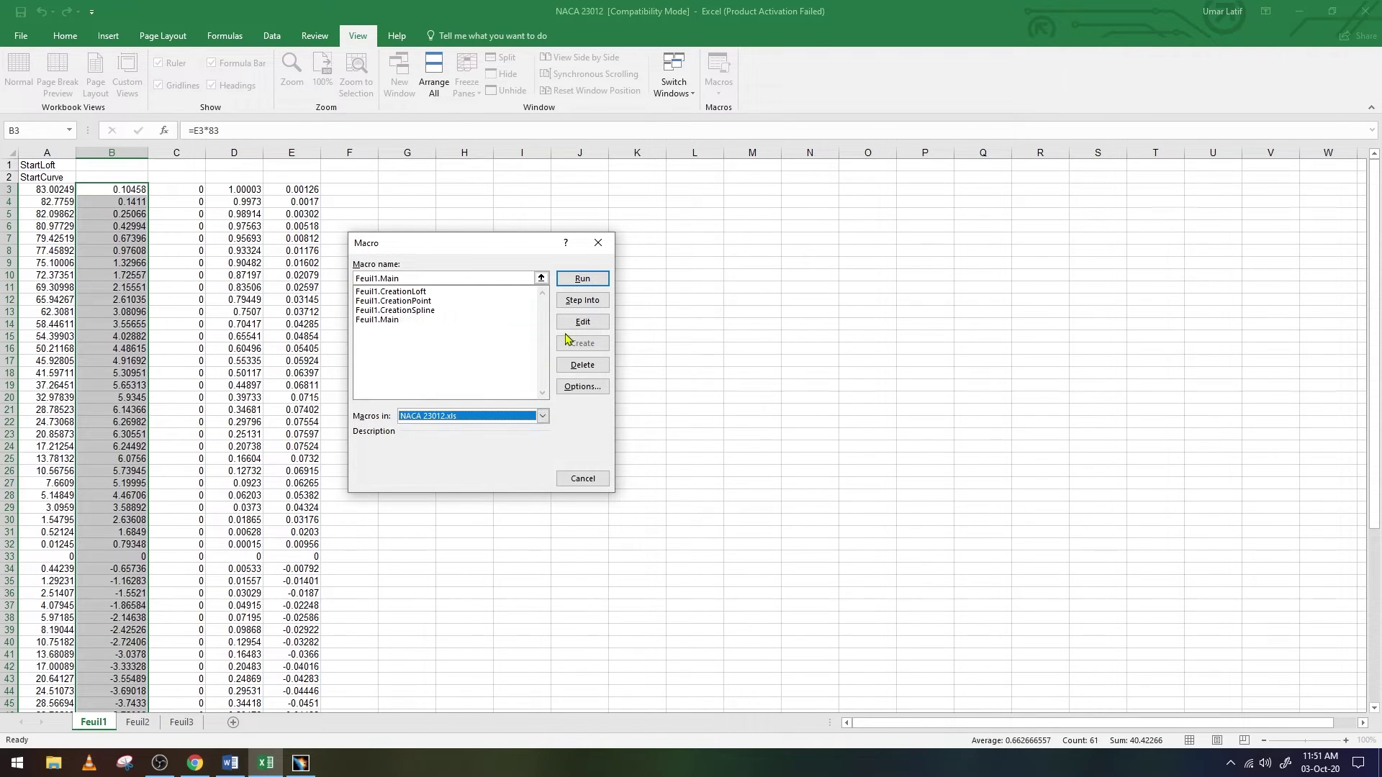
pyautogui.click(583, 279)
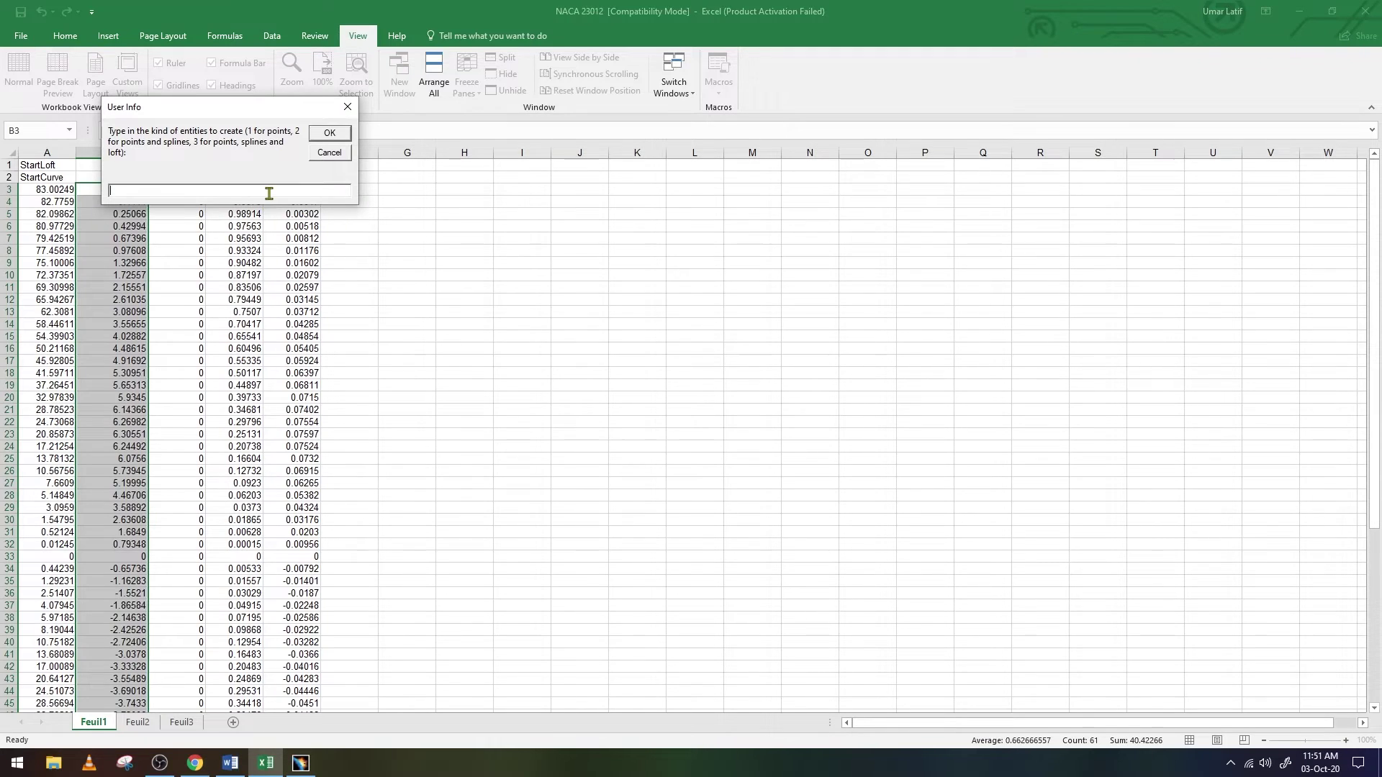
pyautogui.write('2')
pyautogui.press('Return')
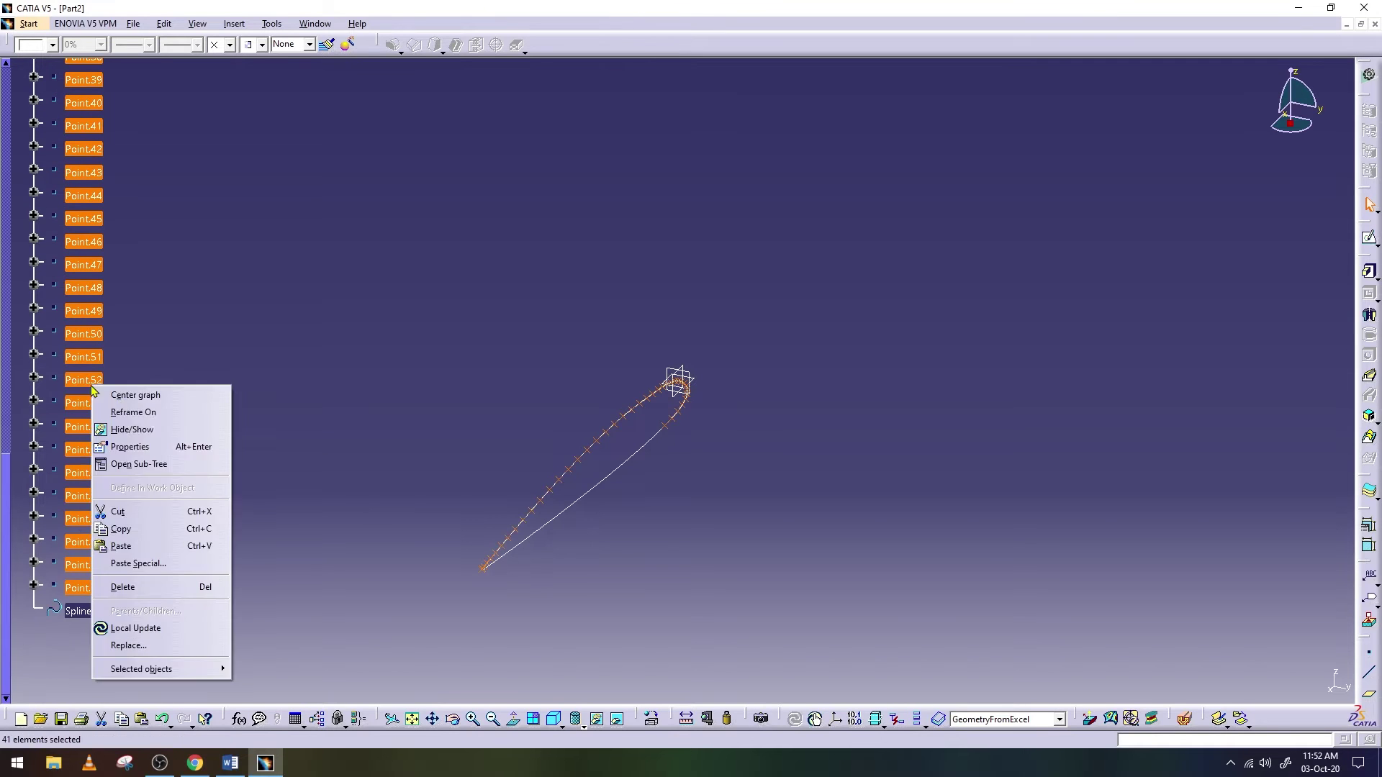
# Collapse GeometryFromExcel in the tree, select the spline and zoom into its open trailing edge
pyautogui.click(17, 273)
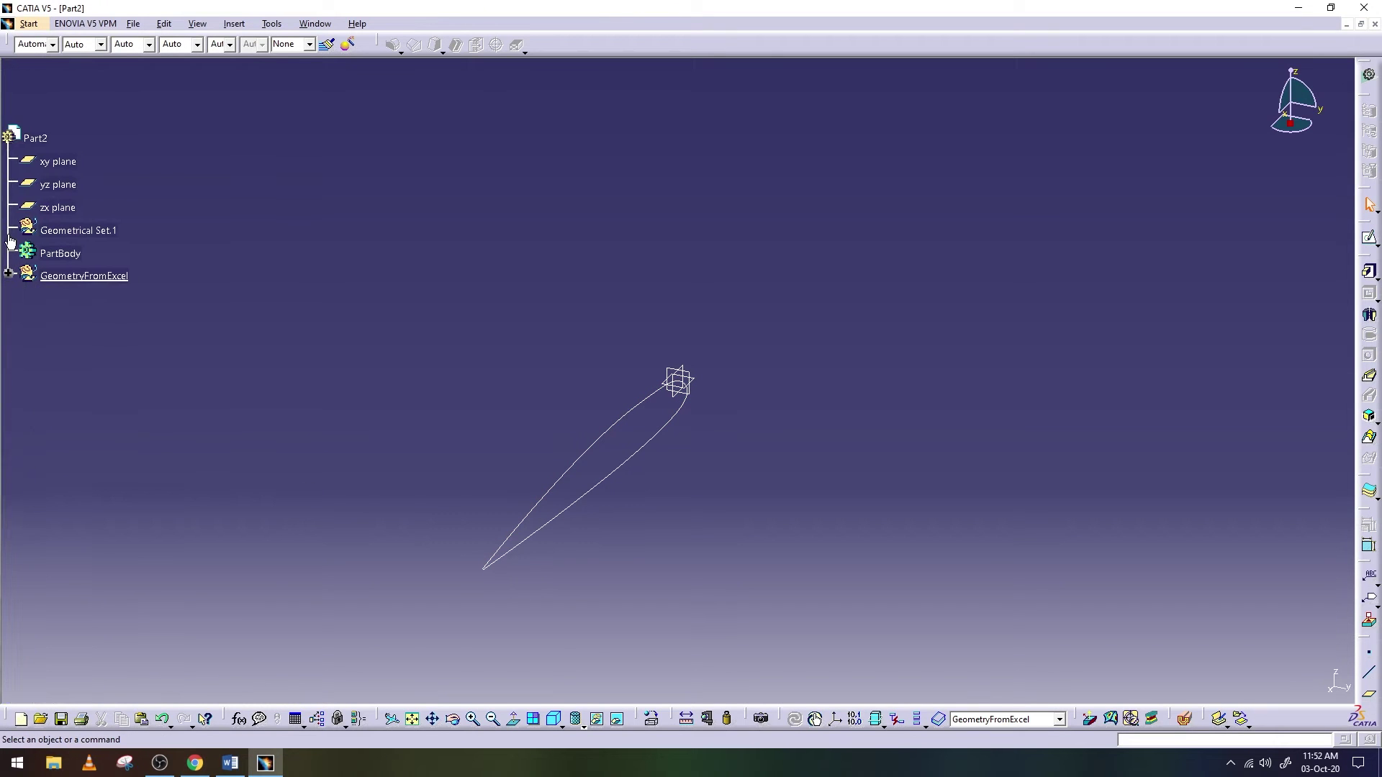
pyautogui.moveTo(521, 592); pyautogui.dragTo(556, 491, button='middle')
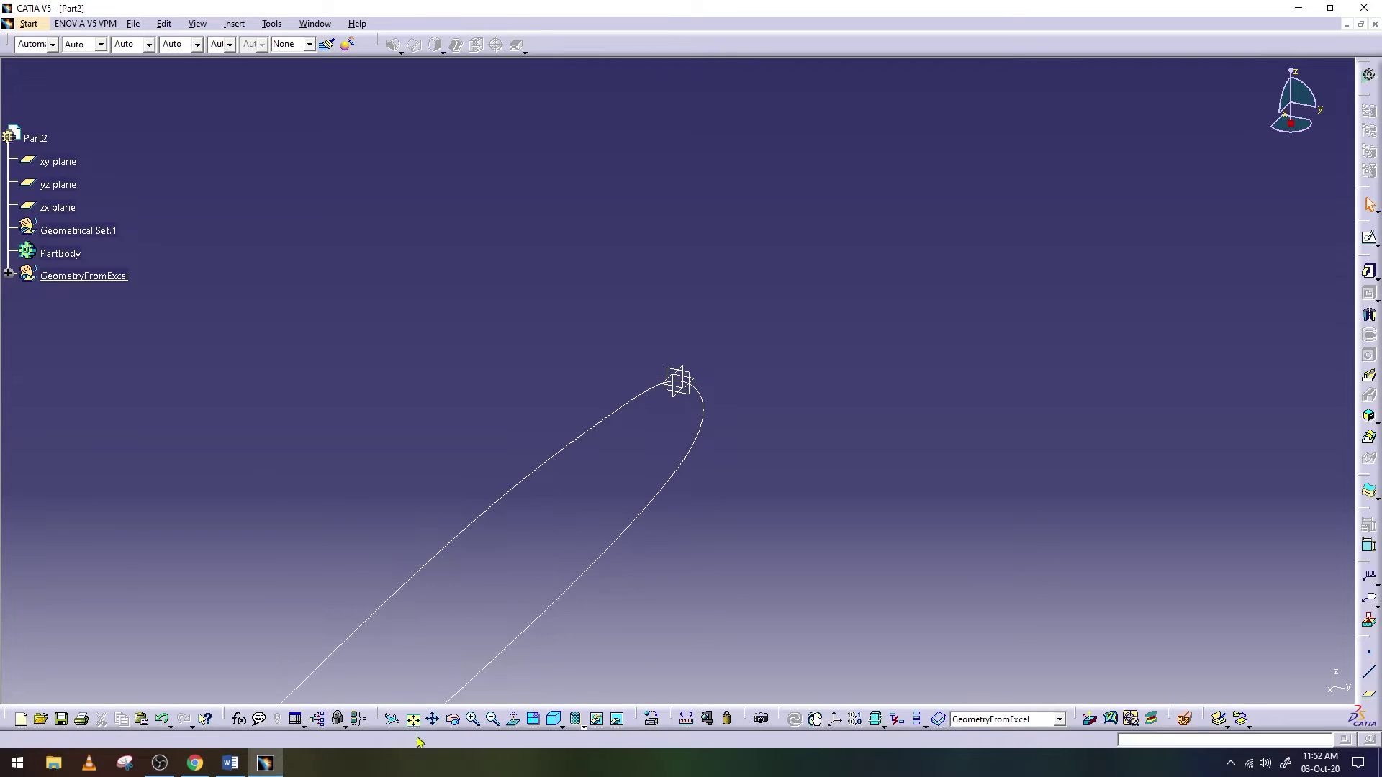
pyautogui.moveTo(423, 620); pyautogui.dragTo(503, 458, button='middle')
pyautogui.click(503, 458)
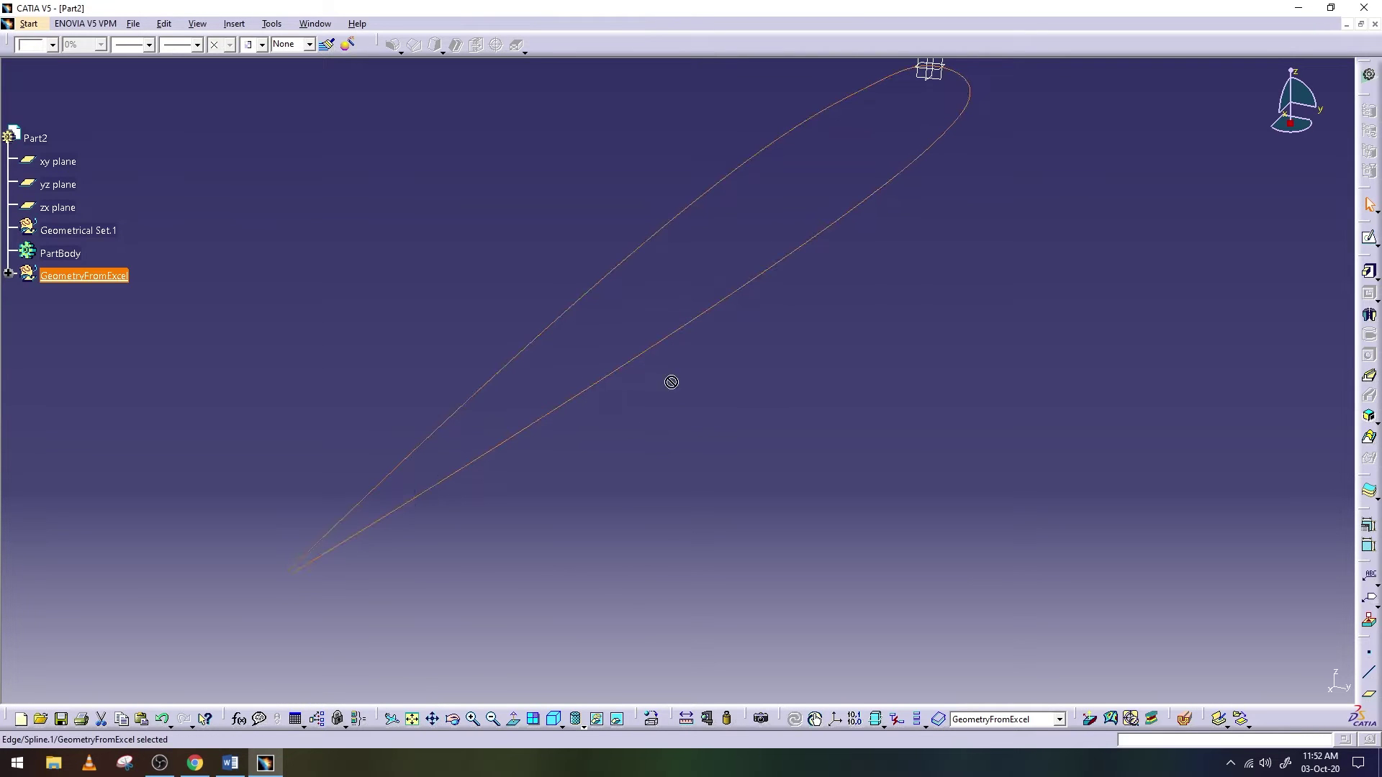
pyautogui.moveTo(446, 691)
pyautogui.mouseDown(button='middle')
pyautogui.moveTo(617, 500)
pyautogui.moveTo(519, 543)
pyautogui.moveTo(643, 549)
pyautogui.moveTo(637, 476)
pyautogui.moveTo(634, 496)
pyautogui.mouseUp(button='middle')
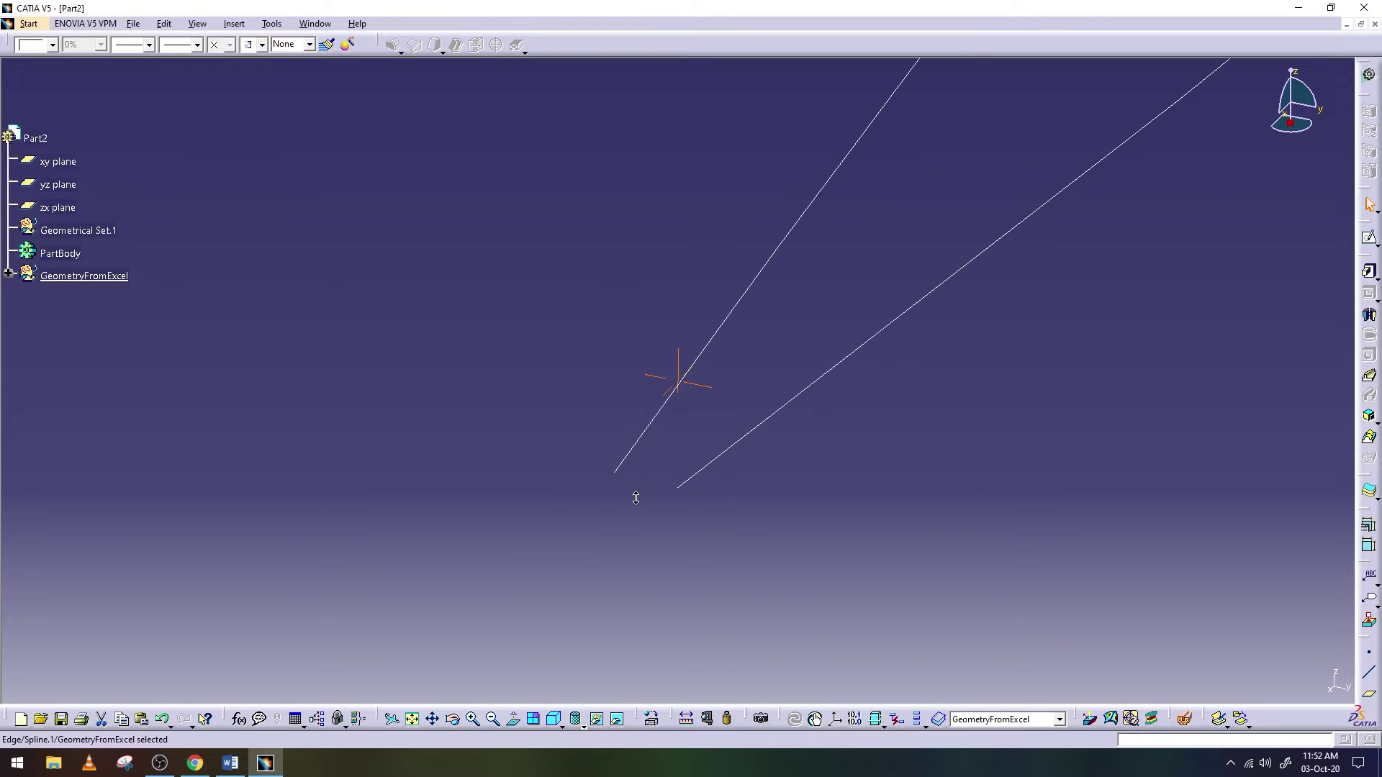
pyautogui.click(29, 24)
pyautogui.moveTo(70, 58)
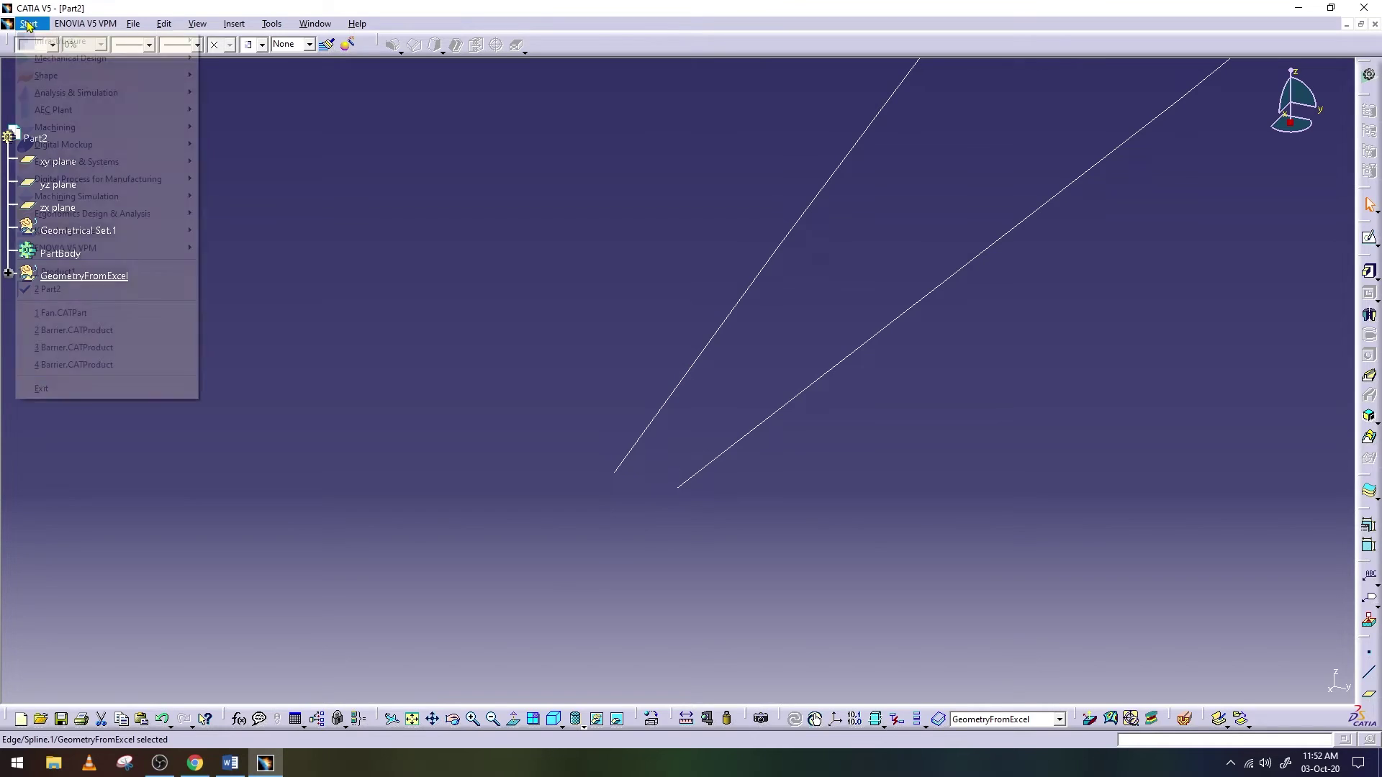
# In Wireframe and Surface Design, create a connect curve between the two trailing-edge endpoints
pyautogui.click(310, 335)
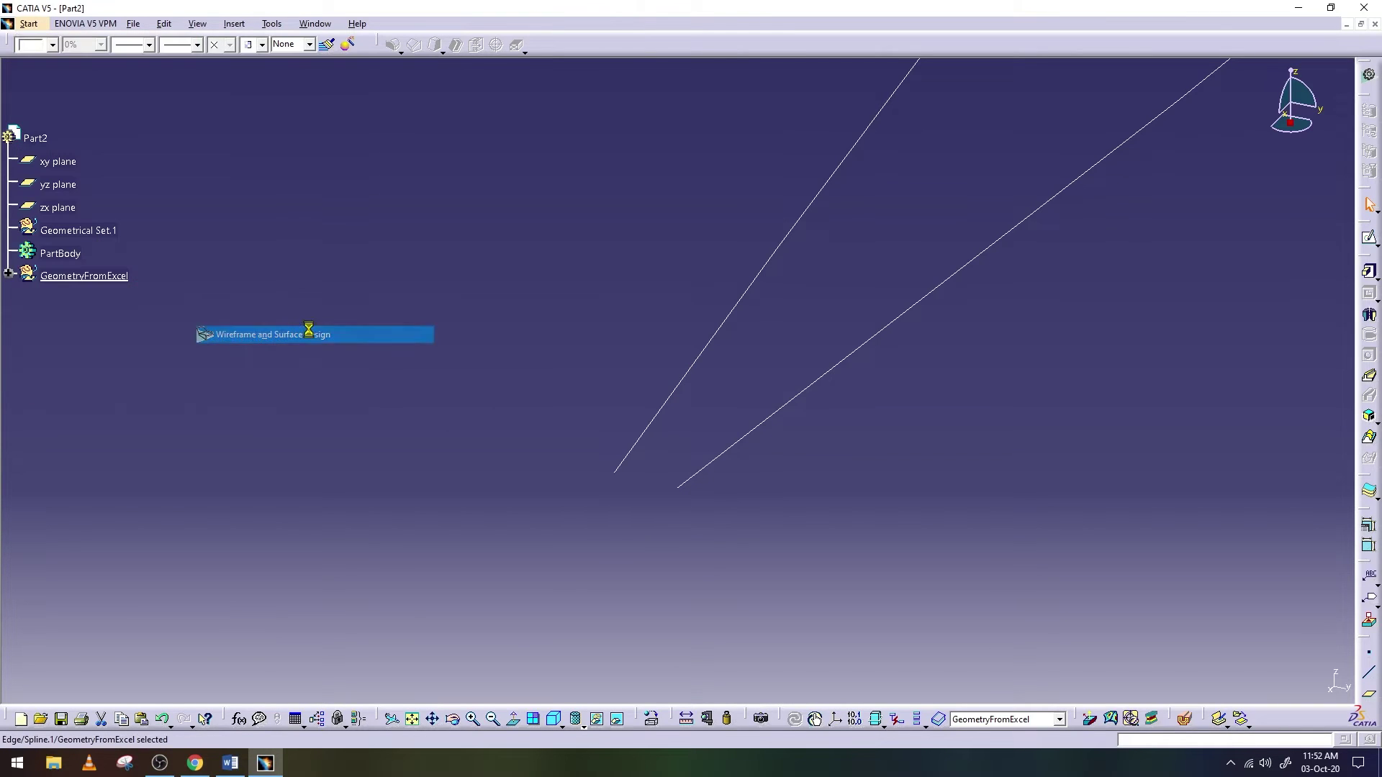
pyautogui.click(233, 23)
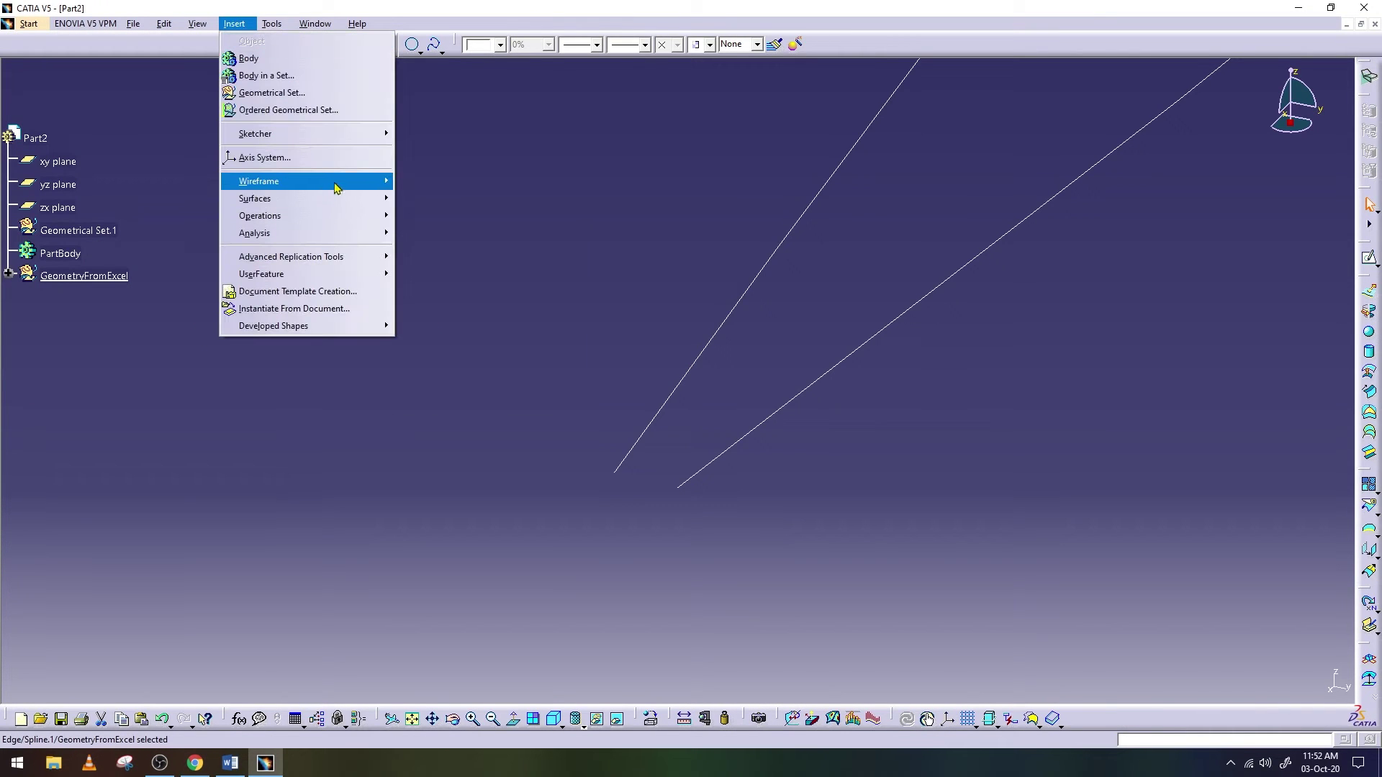
pyautogui.click(447, 366)
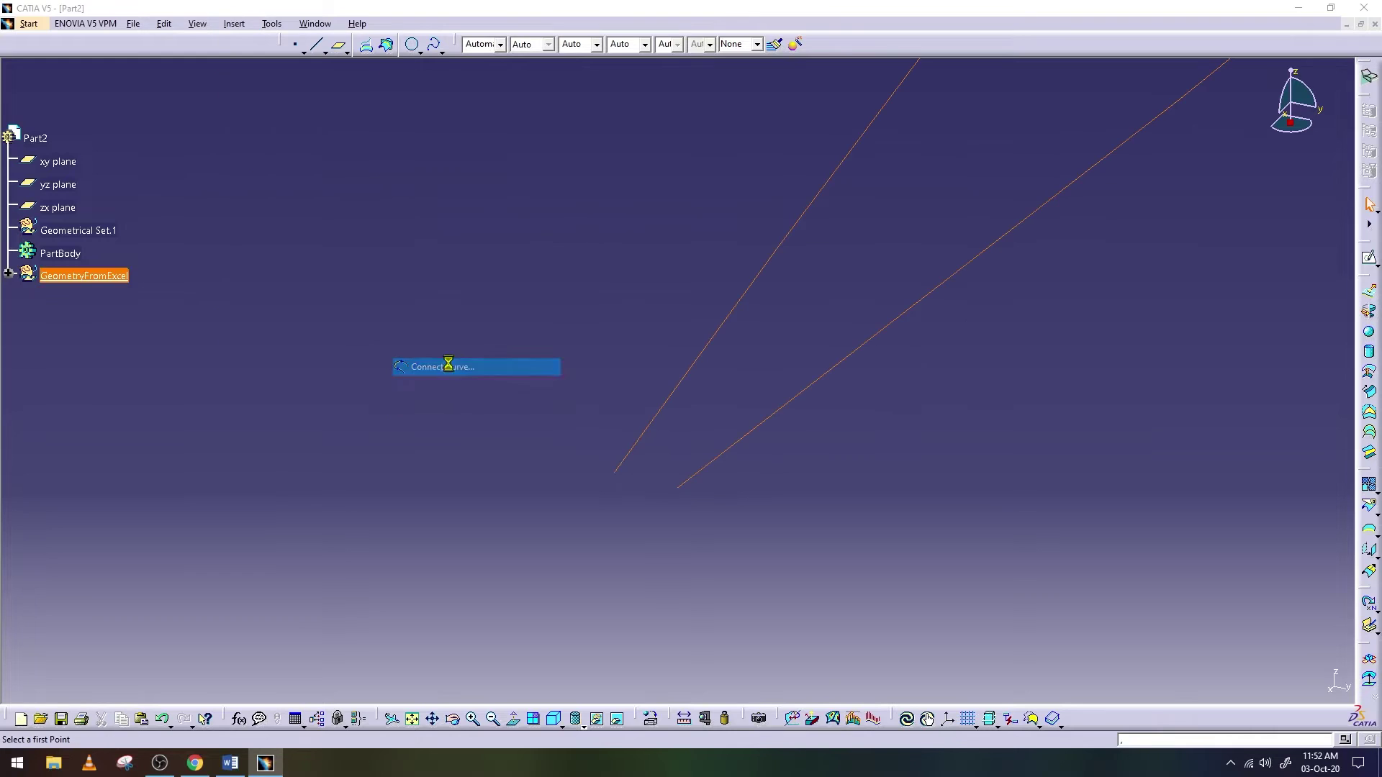
pyautogui.click(614, 472)
pyautogui.click(676, 490)
pyautogui.write('20')
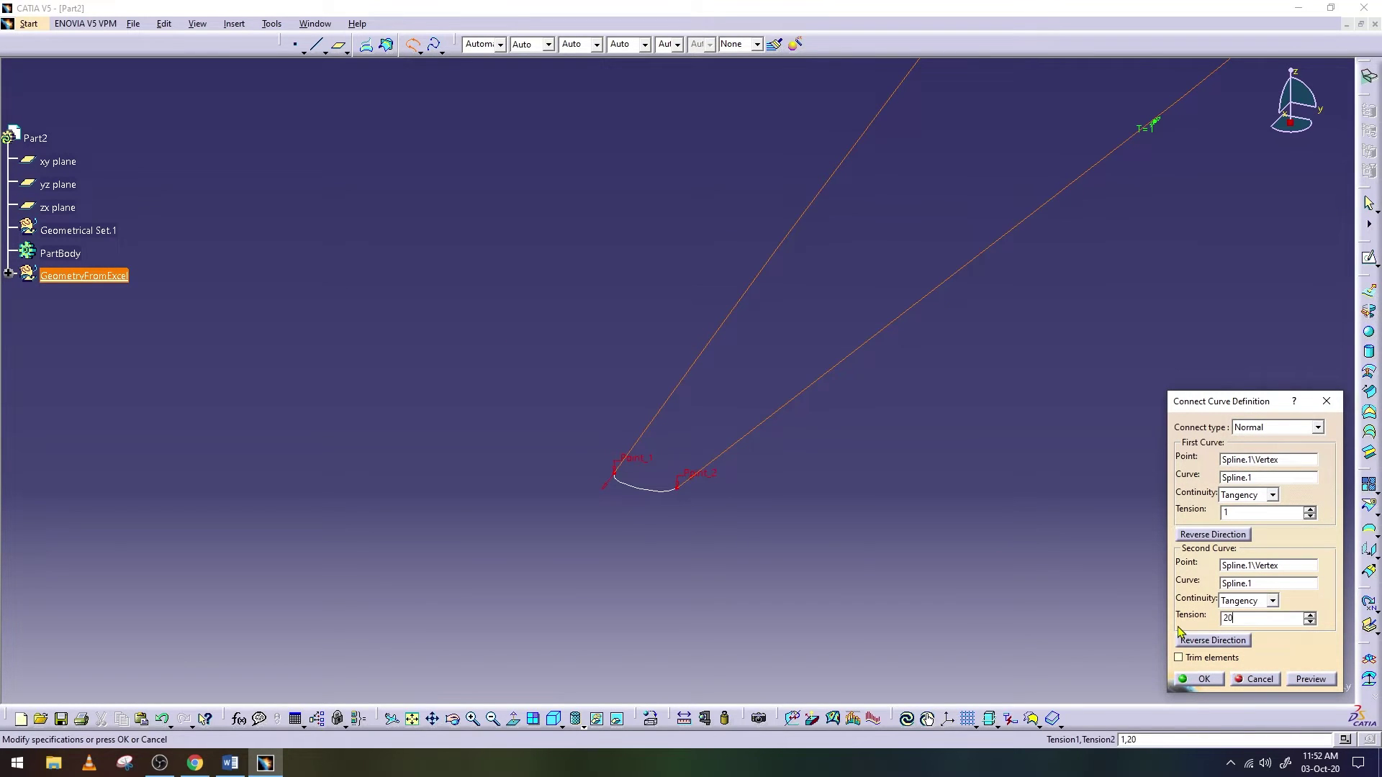
pyautogui.click(1311, 679)
# Reshape the connect curve, re-editing its tensions to 1 and 15, and accept it
pyautogui.click(608, 495)
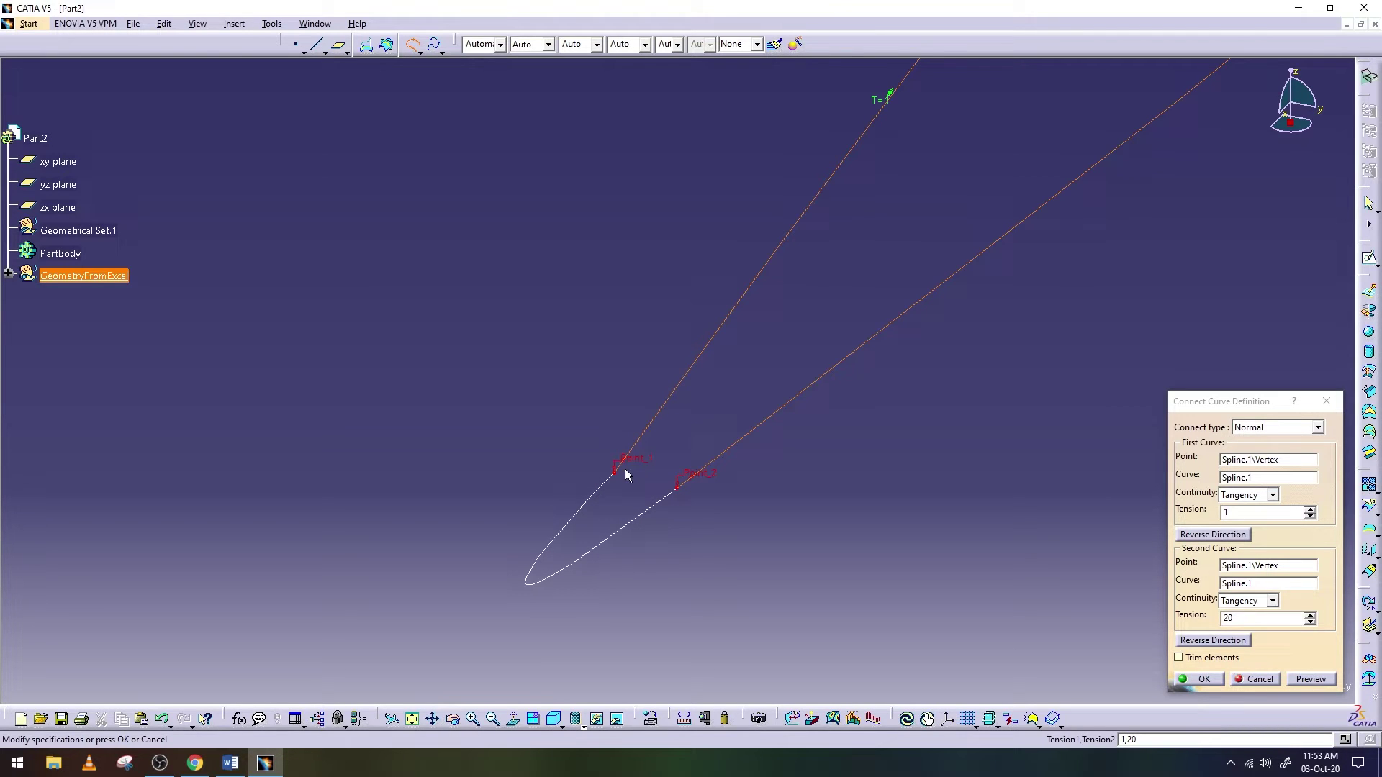
pyautogui.moveTo(628, 471); pyautogui.dragTo(618, 478)
pyautogui.moveTo(1003, 346)
pyautogui.keyDown('ctrl'); pyautogui.mouseDown(button='middle')
pyautogui.moveTo(1005, 365)
pyautogui.moveTo(1008, 353)
pyautogui.mouseUp(button='middle'); pyautogui.keyUp('ctrl')
pyautogui.click(1201, 679)
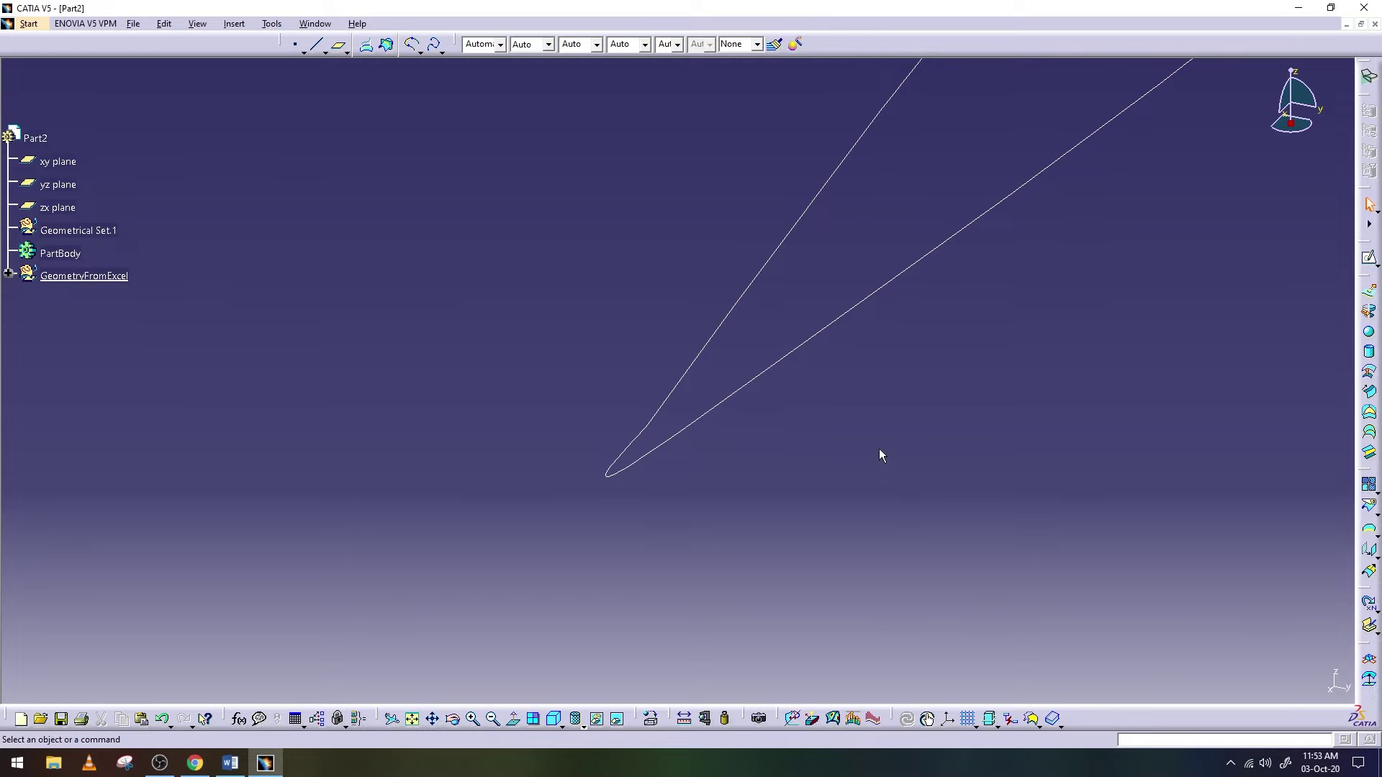
pyautogui.doubleClick(640, 452)
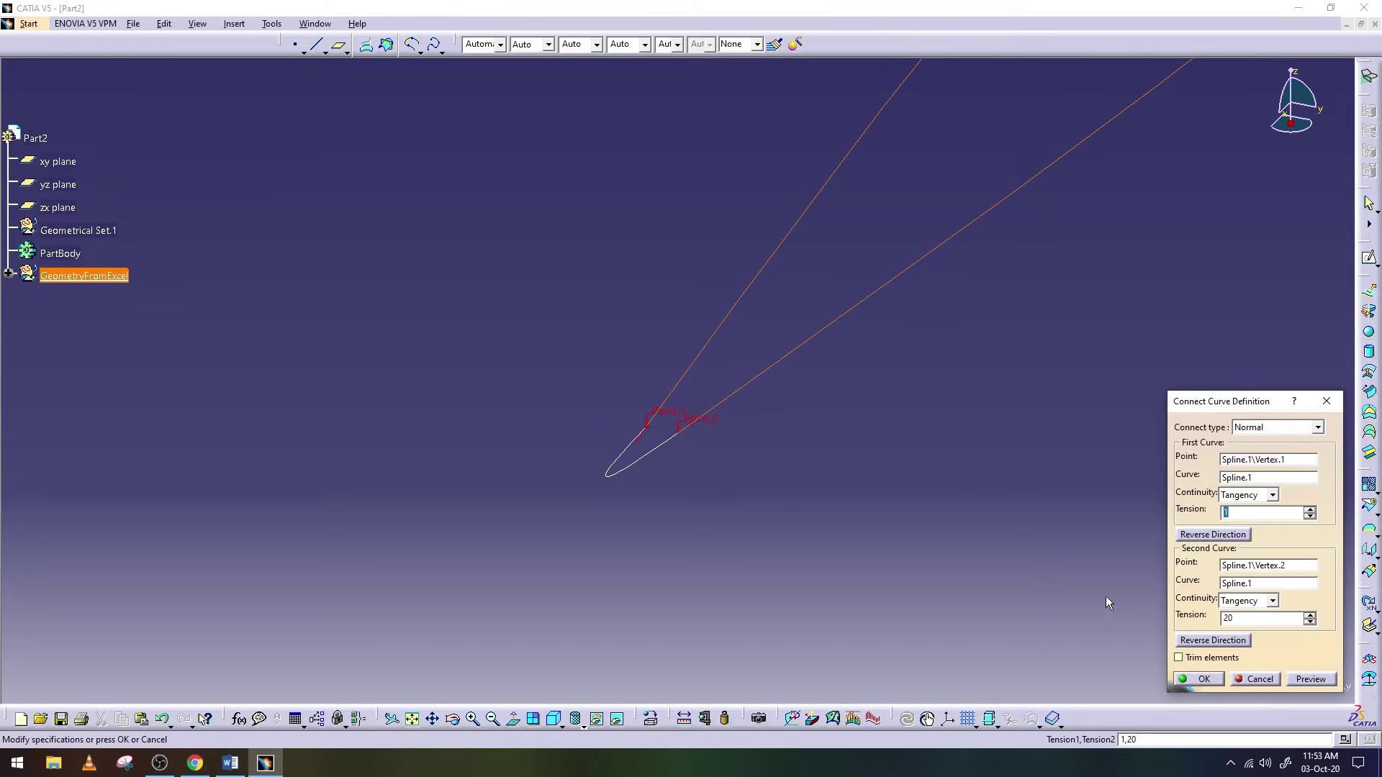
pyautogui.moveTo(1245, 619); pyautogui.dragTo(1178, 625)
pyautogui.click(1310, 679)
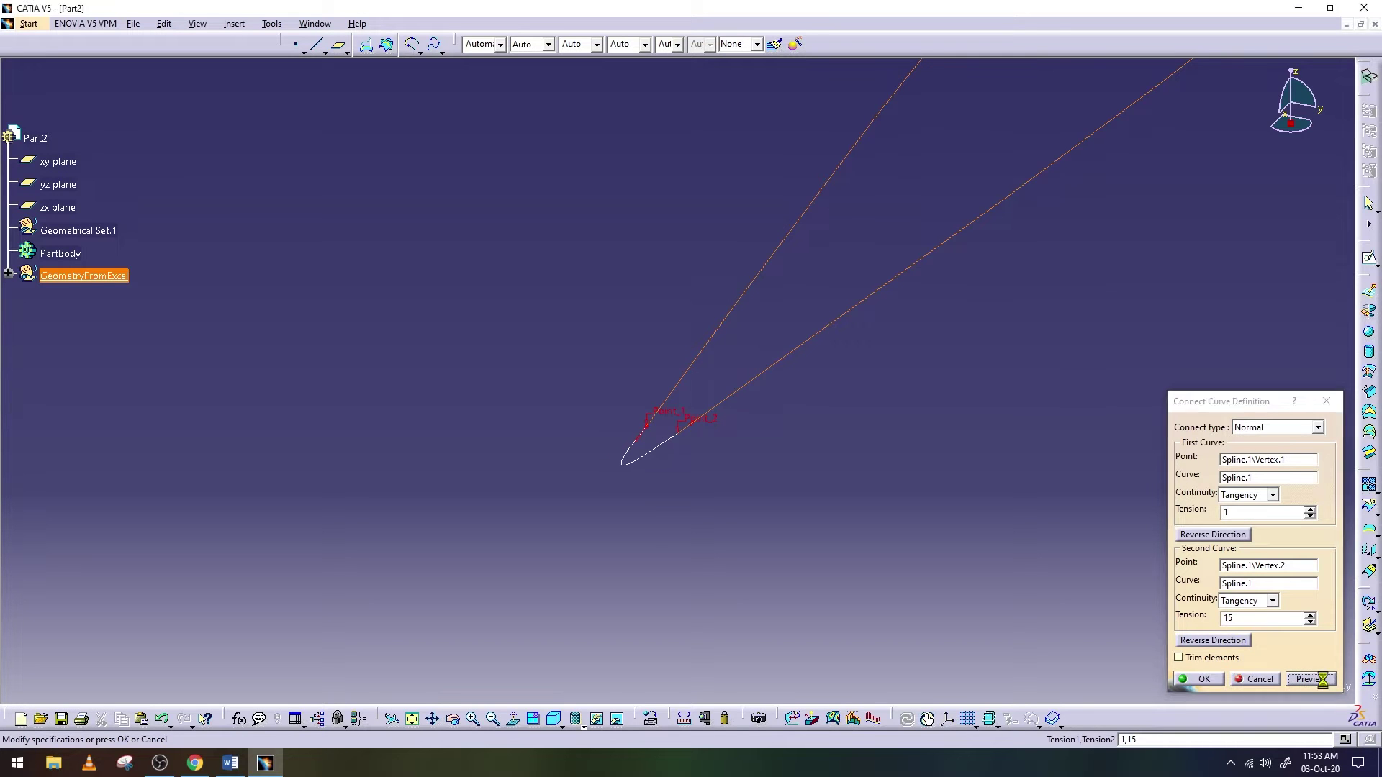
pyautogui.click(1214, 684)
pyautogui.click(231, 25)
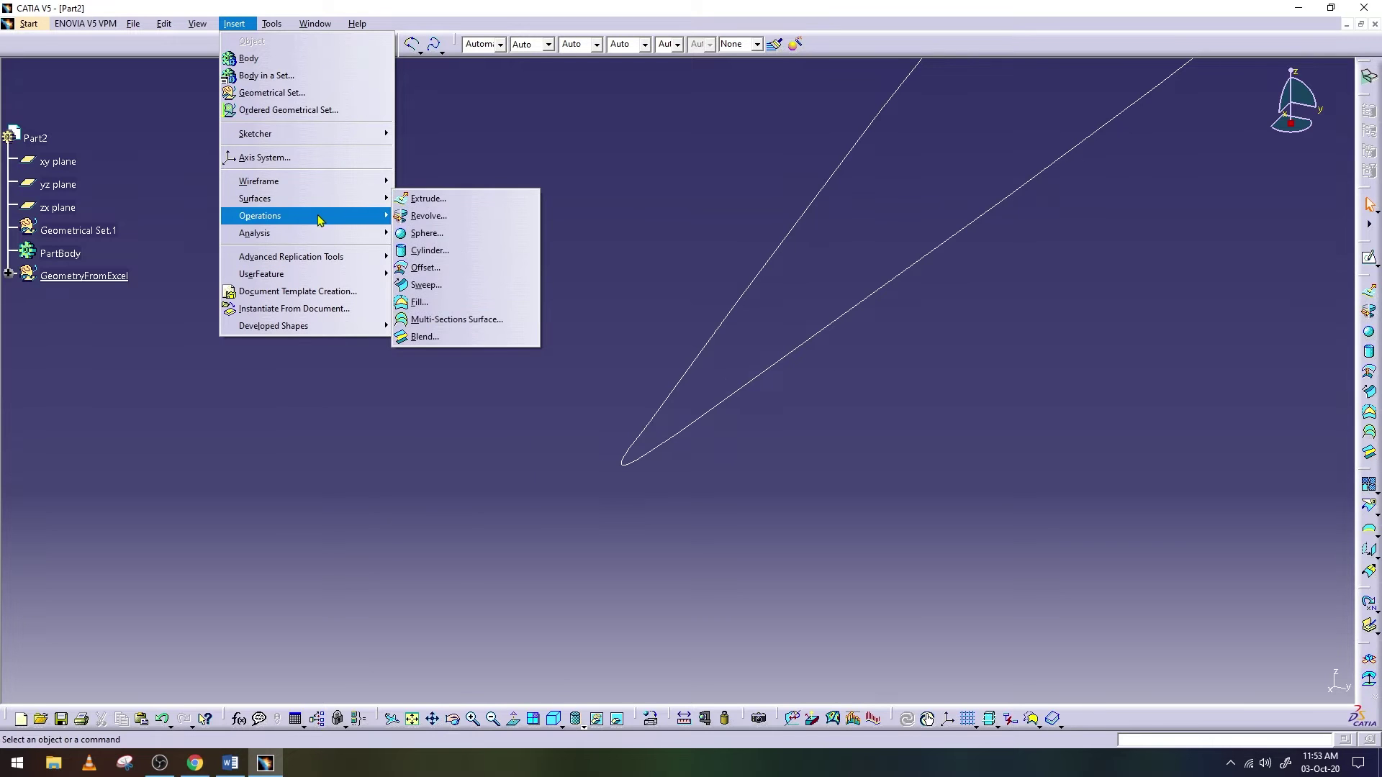
pyautogui.moveTo(259, 216)
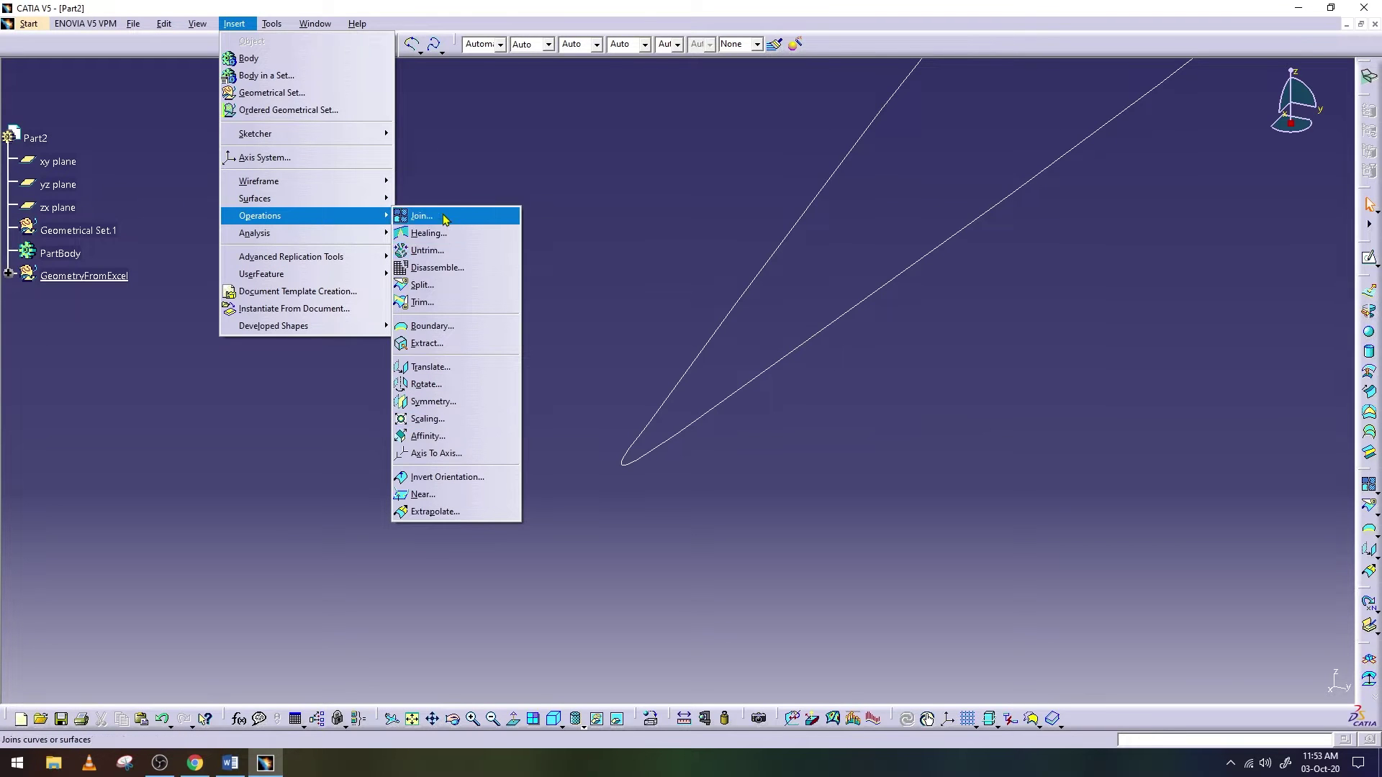
# Join Spline.1 and Connect.1 into one closed curve, then switch to Part Design
pyautogui.click(432, 215)
pyautogui.click(673, 390)
pyautogui.click(650, 435)
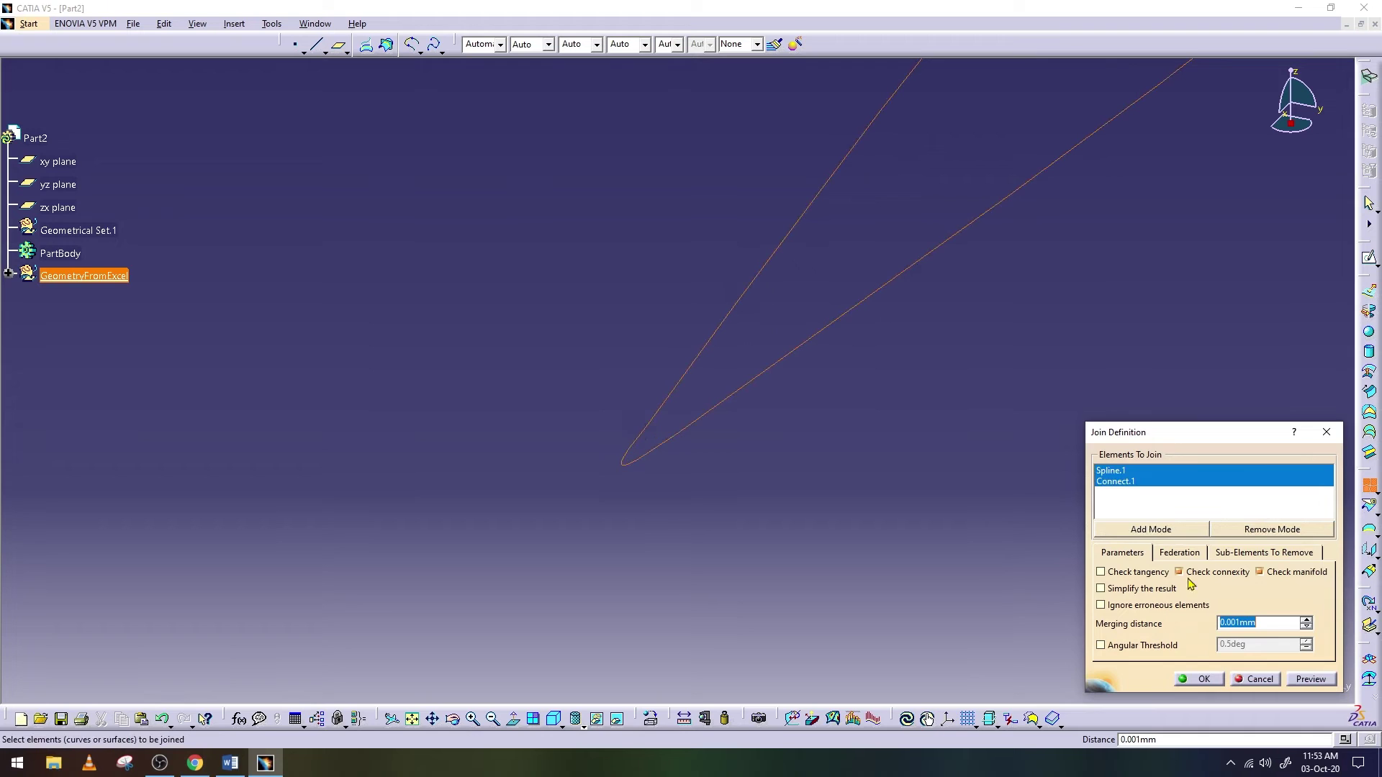
pyautogui.click(1300, 674)
pyautogui.click(1199, 679)
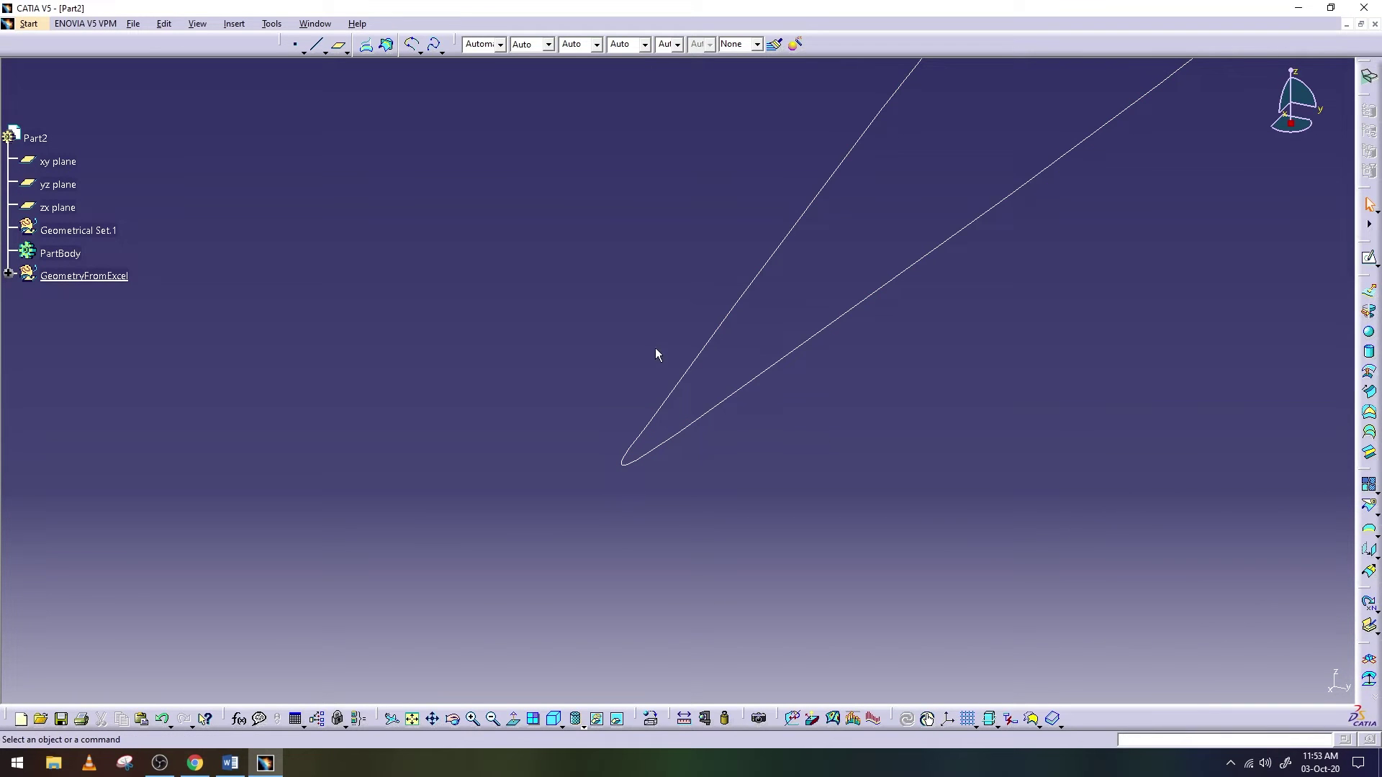
pyautogui.click(32, 24)
pyautogui.click(230, 53)
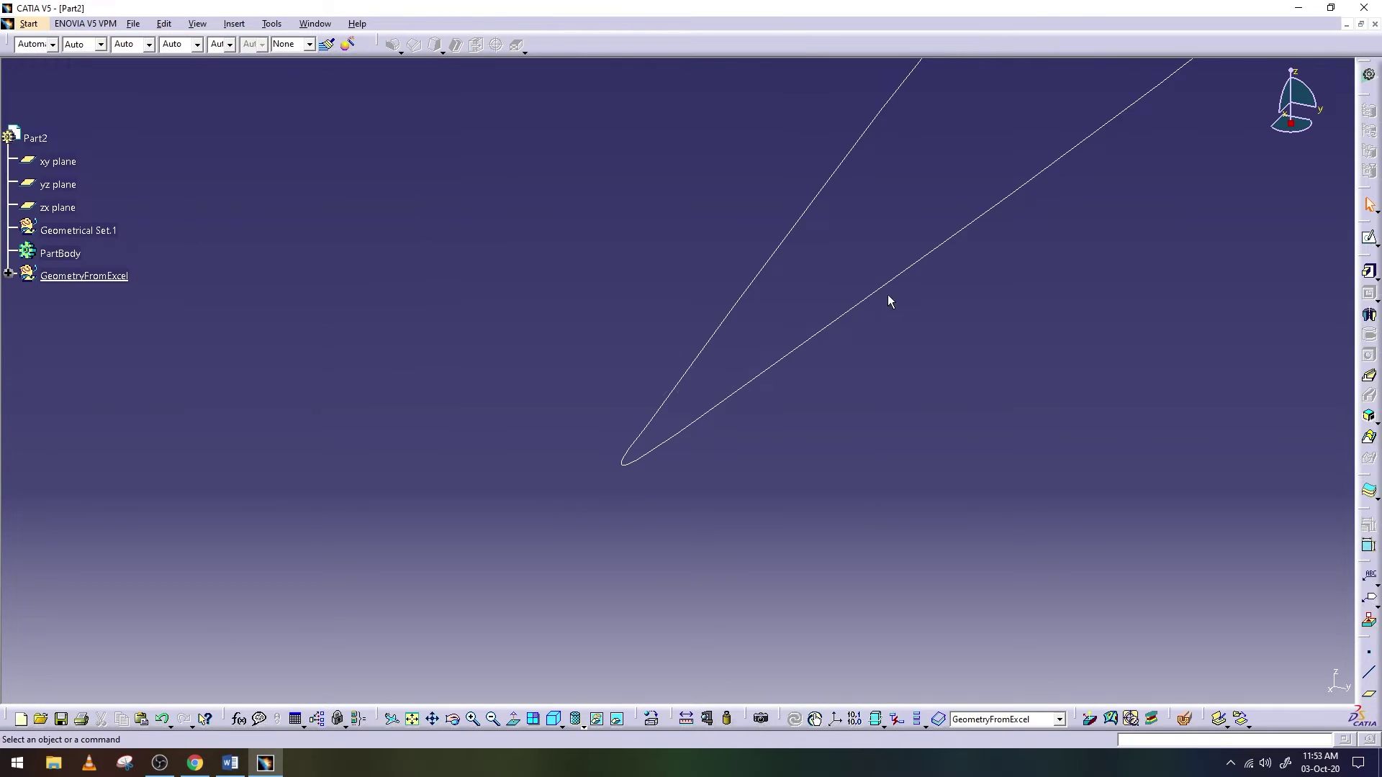
# Pad Join.1 in the reversed, upward direction to 225 mm and orbit to view the blade
pyautogui.moveTo(890, 301); pyautogui.dragTo(885, 450, button='middle')
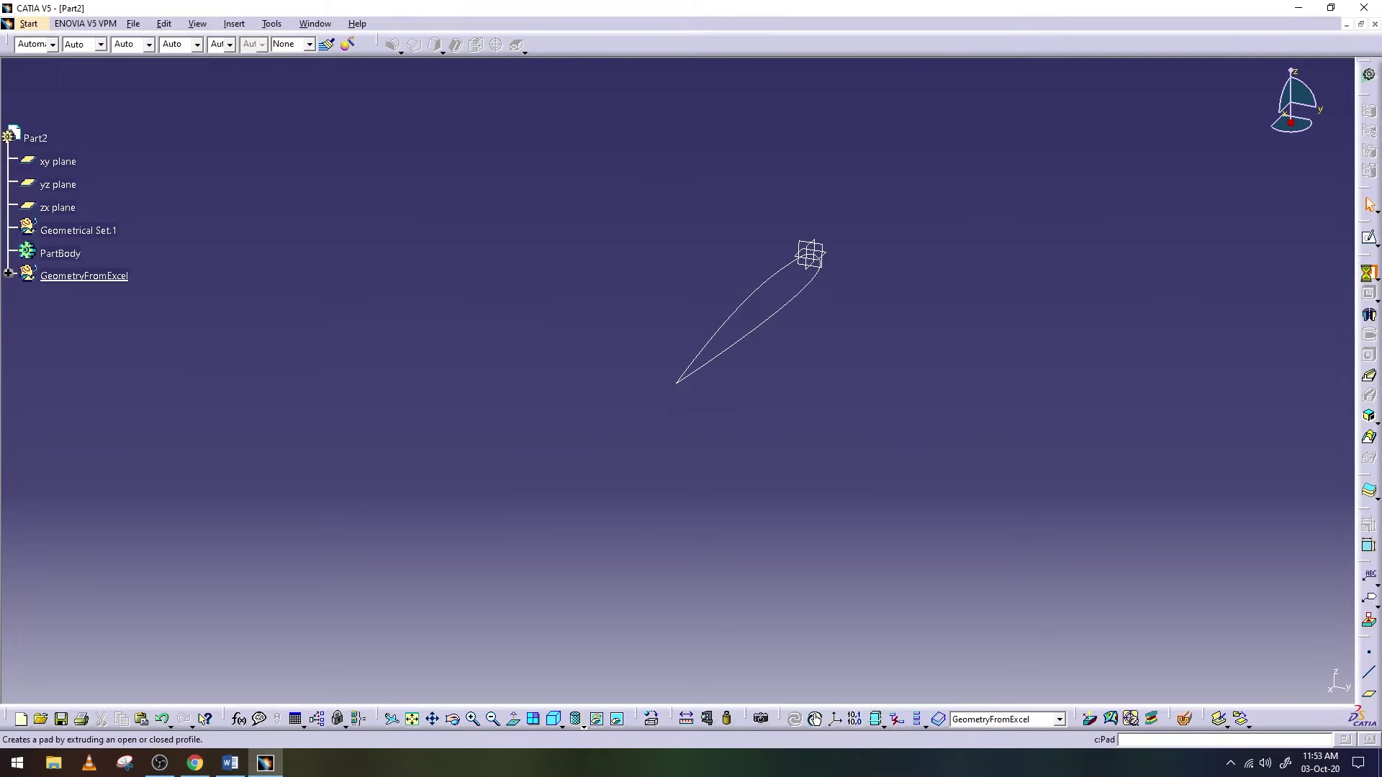
pyautogui.click(1368, 277)
pyautogui.click(797, 410)
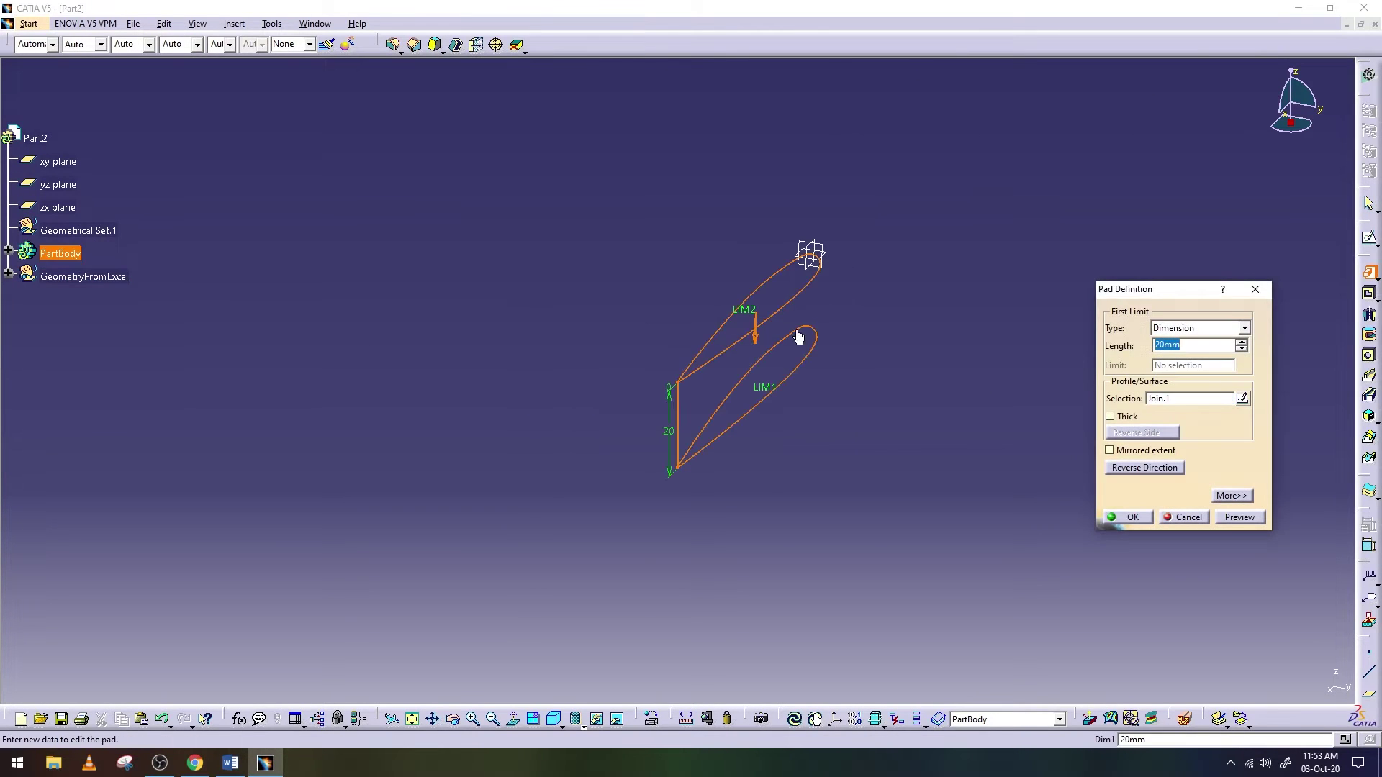
pyautogui.click(1149, 468)
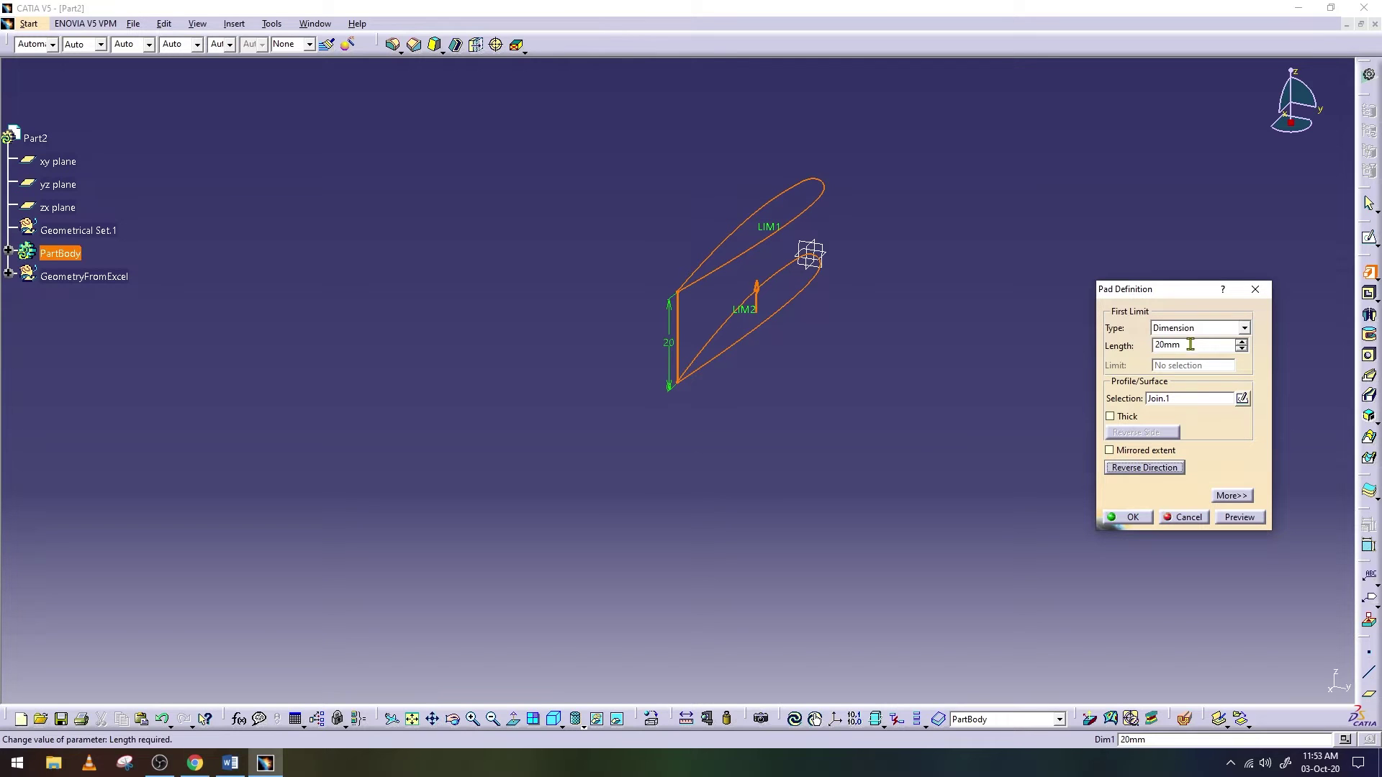
pyautogui.write('225')
pyautogui.click(1238, 517)
pyautogui.keyDown('ctrl'); pyautogui.moveTo(987, 278); pyautogui.dragTo(1014, 463, button='middle'); pyautogui.keyUp('ctrl')
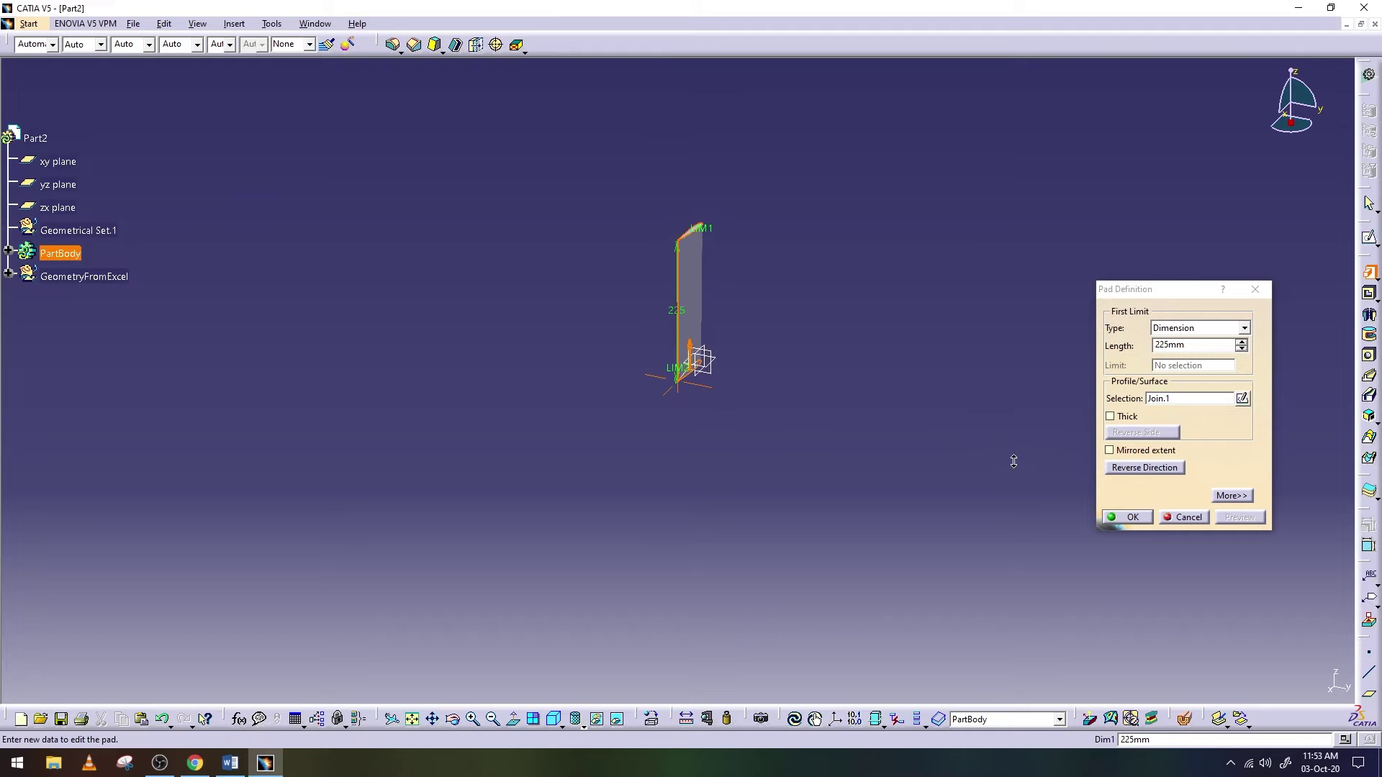
pyautogui.moveTo(705, 430)
pyautogui.mouseDown(button='middle')
pyautogui.moveTo(654, 513)
pyautogui.moveTo(667, 425)
pyautogui.mouseUp(button='middle')
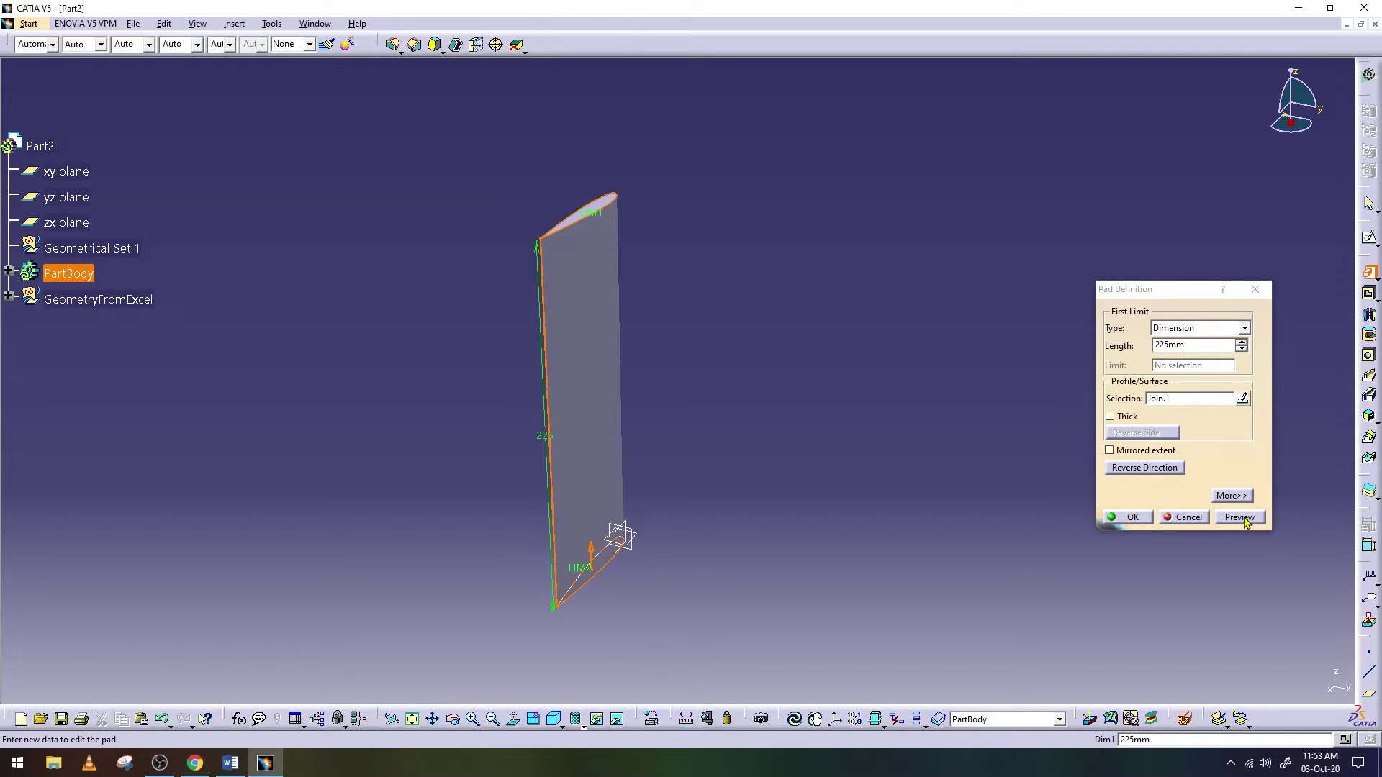
pyautogui.click(1126, 517)
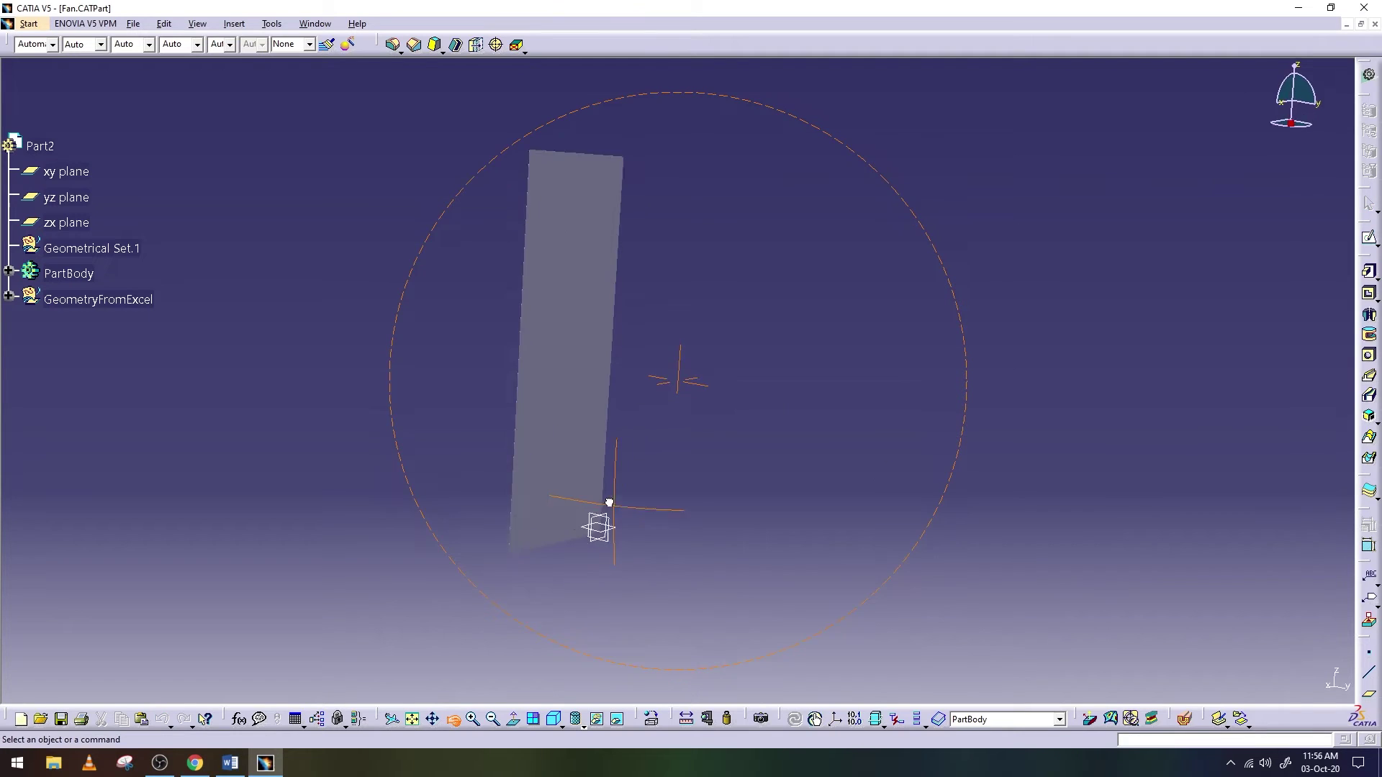
pyautogui.moveTo(609, 502)
pyautogui.mouseDown(button='middle')
pyautogui.moveTo(494, 518)
pyautogui.moveTo(391, 565)
pyautogui.moveTo(753, 598)
pyautogui.moveTo(579, 571)
pyautogui.mouseUp(button='middle')
pyautogui.moveTo(495, 543); pyautogui.dragTo(508, 532)
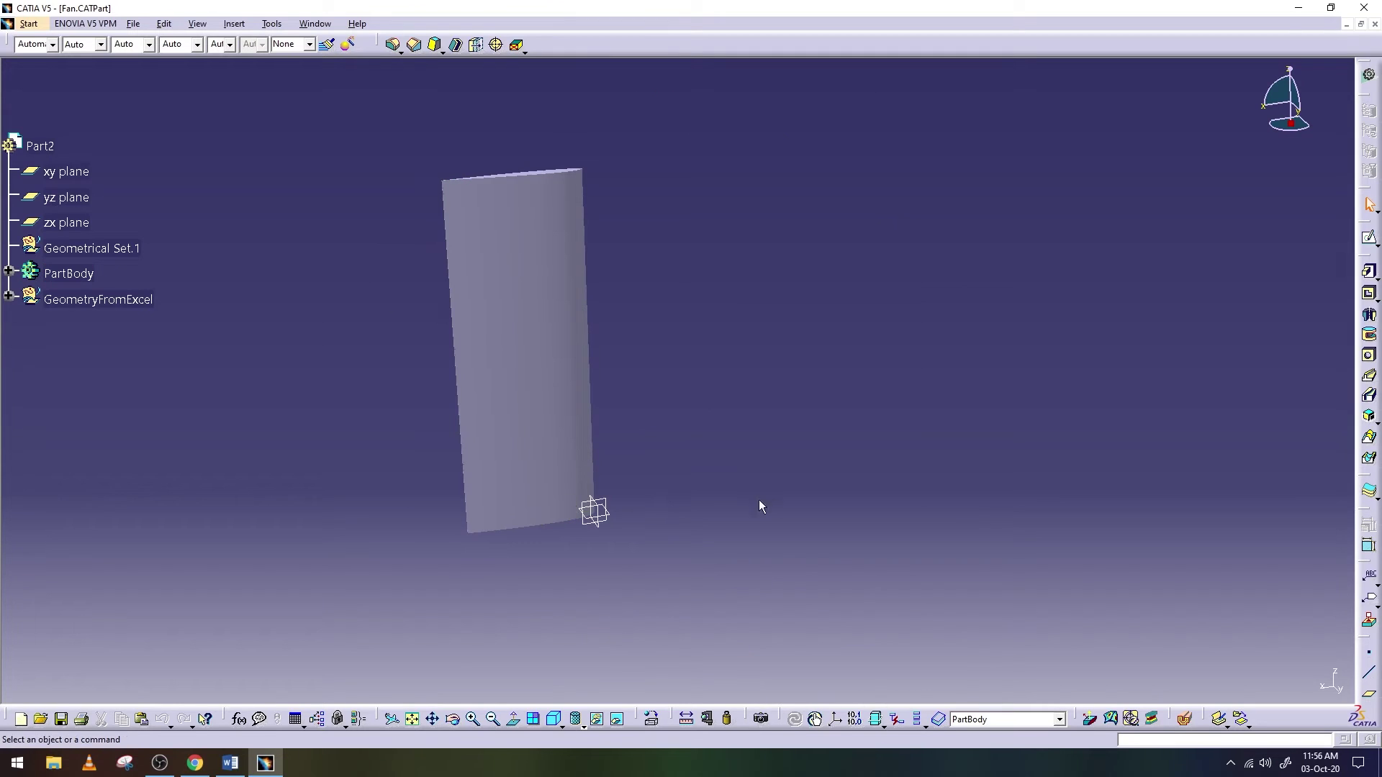
# Start a sketch on the xy plane with a horizontal line and a slanted line from its left end
pyautogui.click(617, 517)
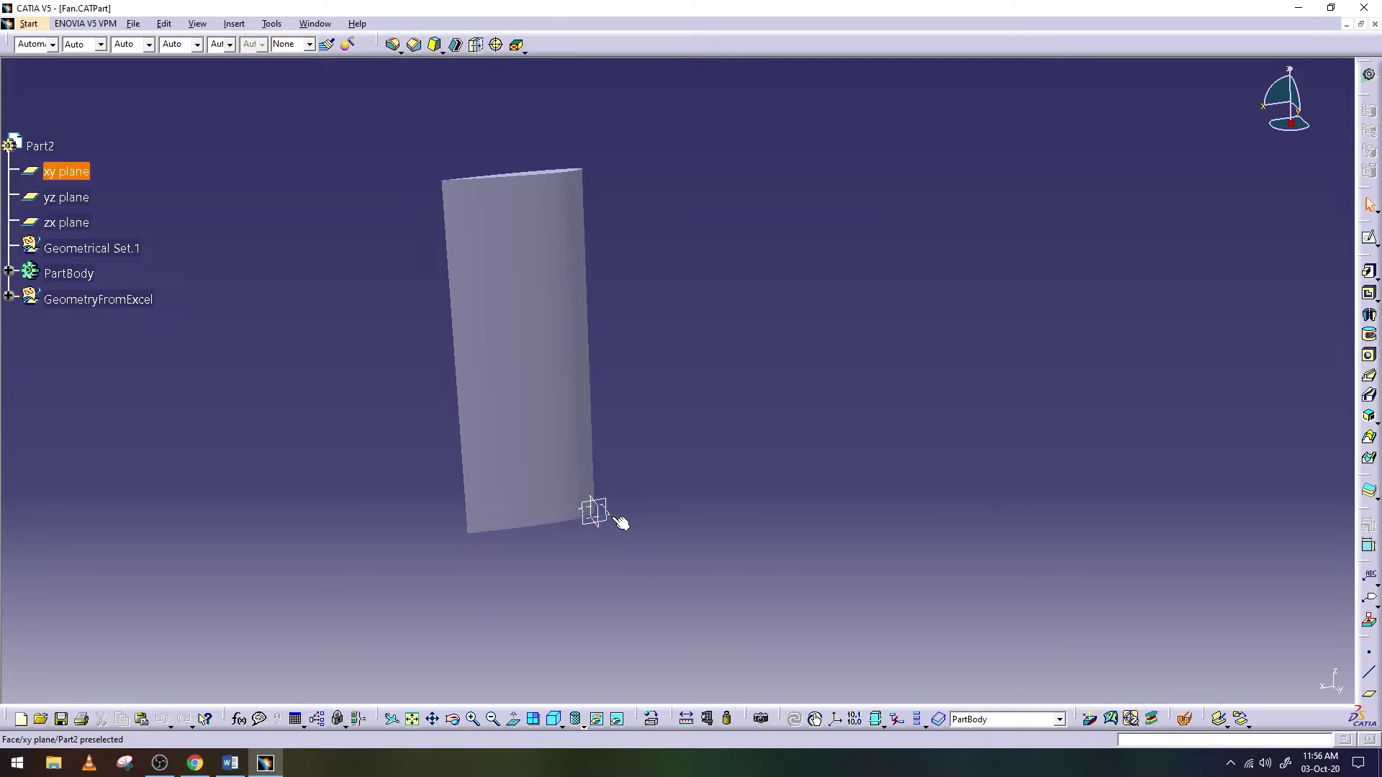
pyautogui.click(1369, 238)
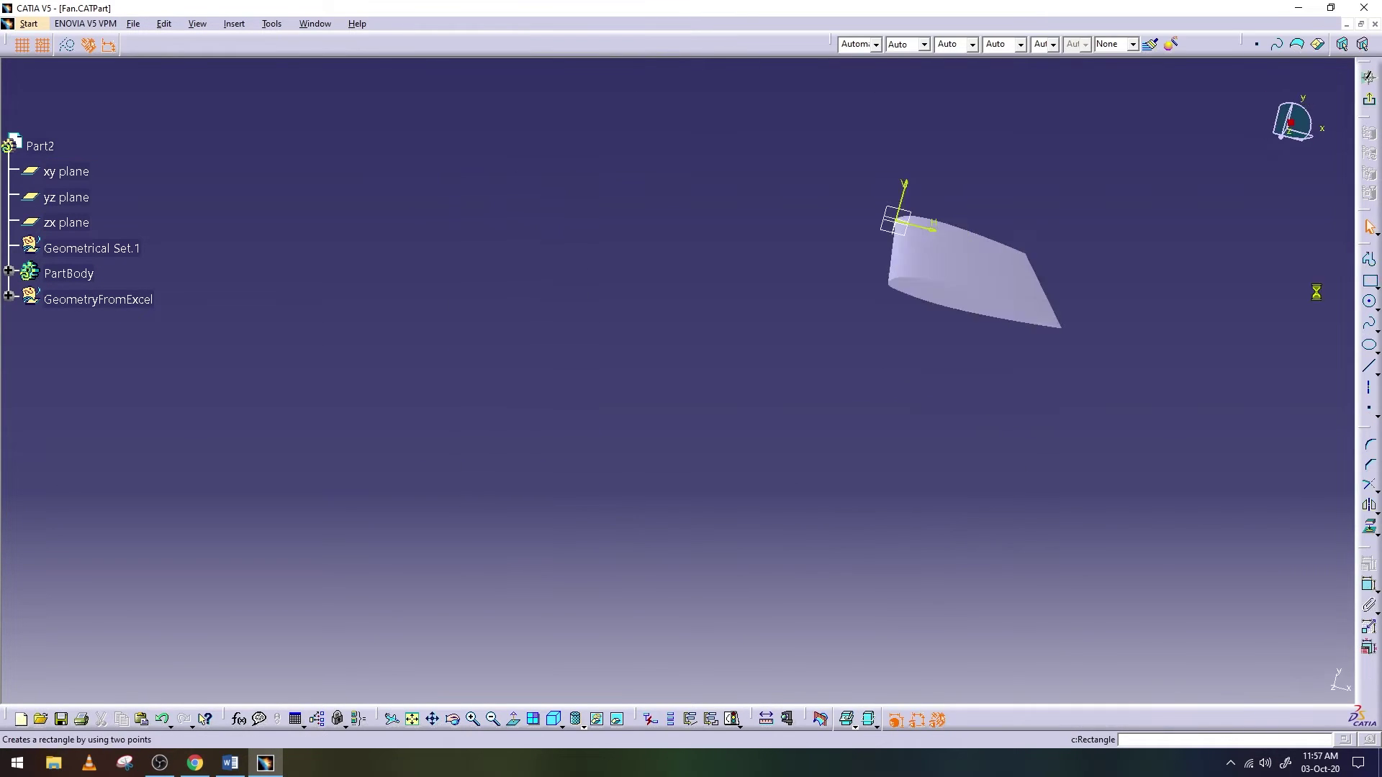
pyautogui.click(414, 720)
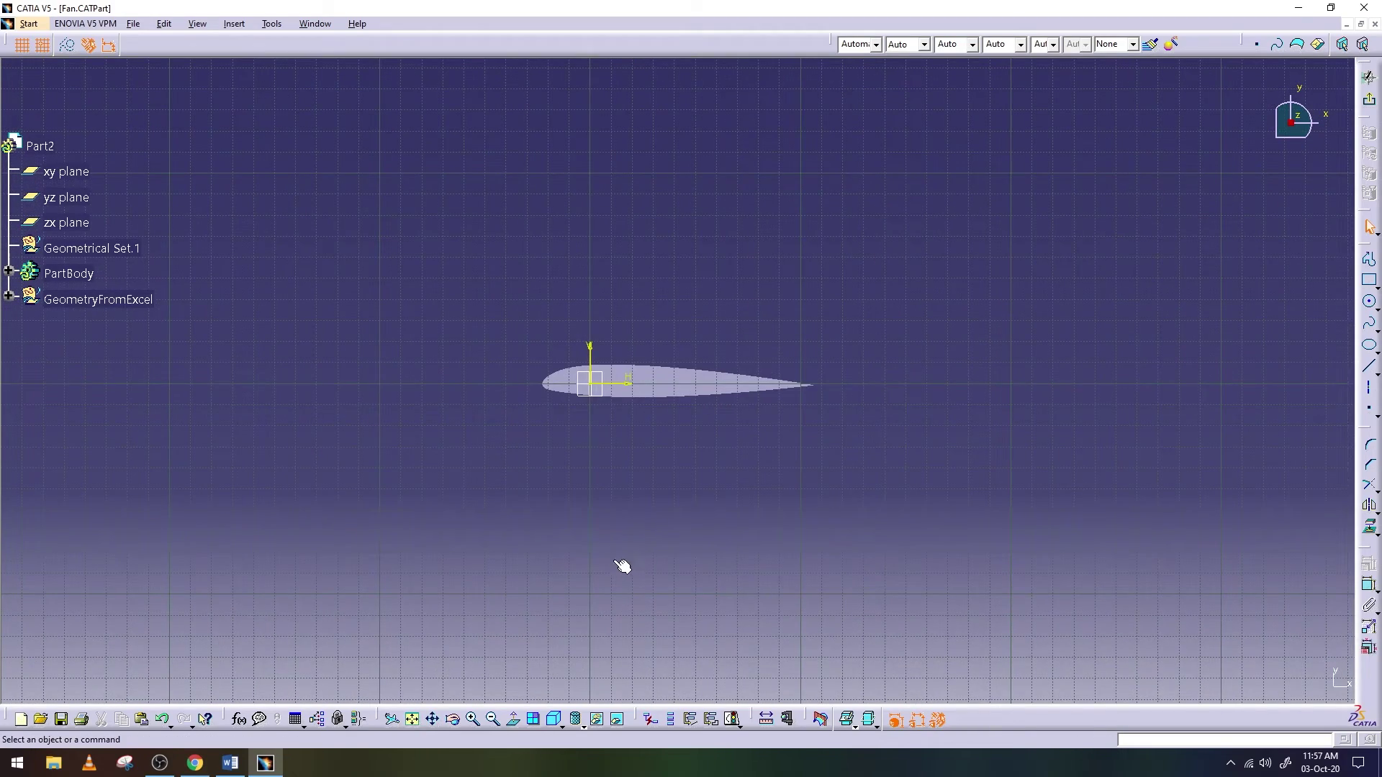
pyautogui.click(1368, 365)
pyautogui.click(381, 384)
pyautogui.click(990, 383)
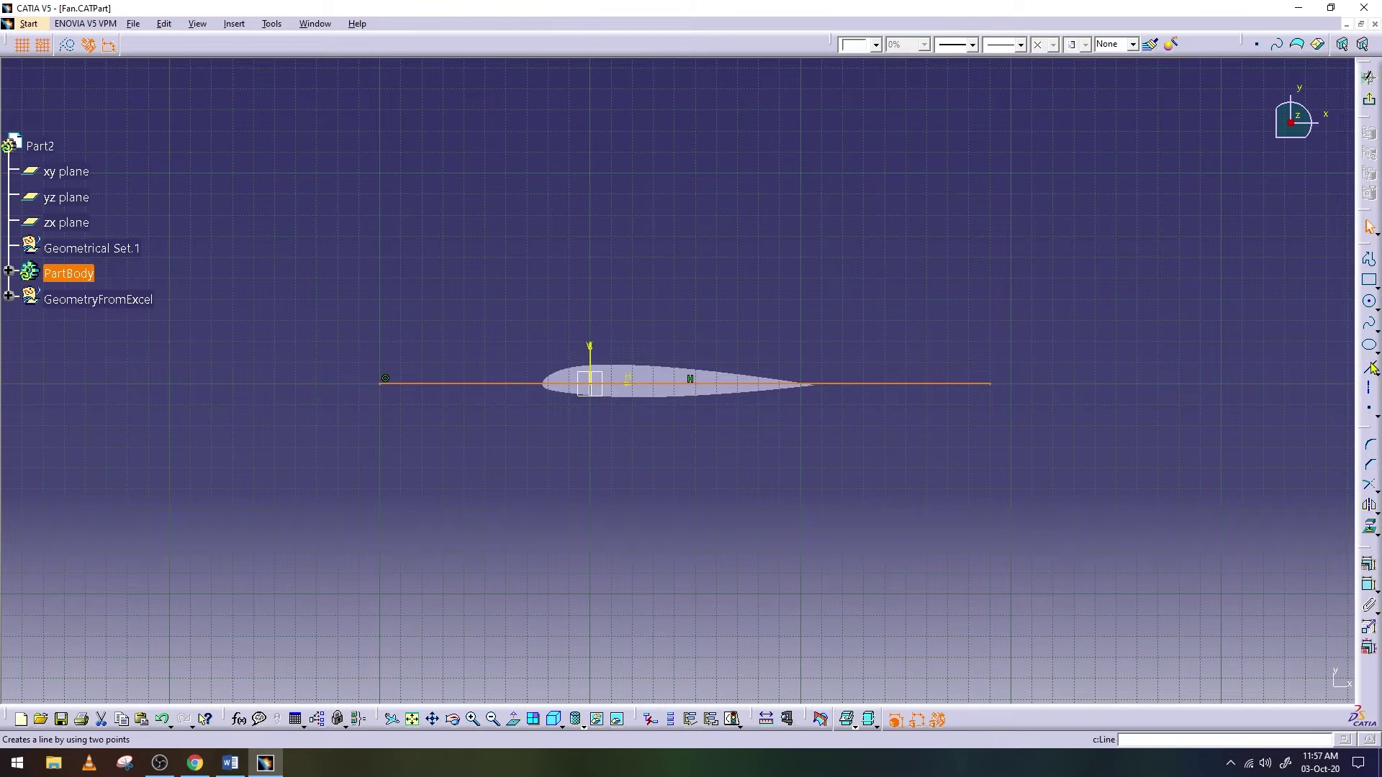
pyautogui.click(394, 379)
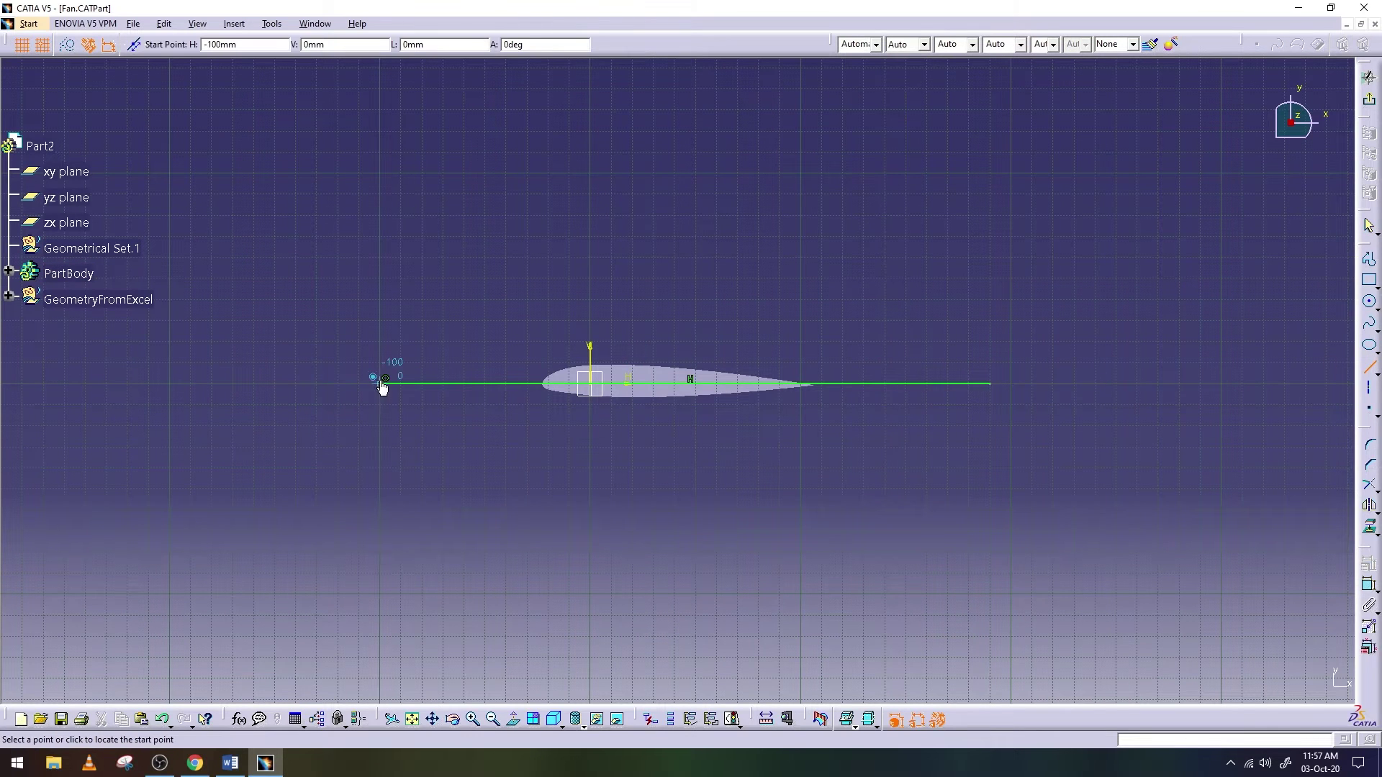
pyautogui.click(942, 321)
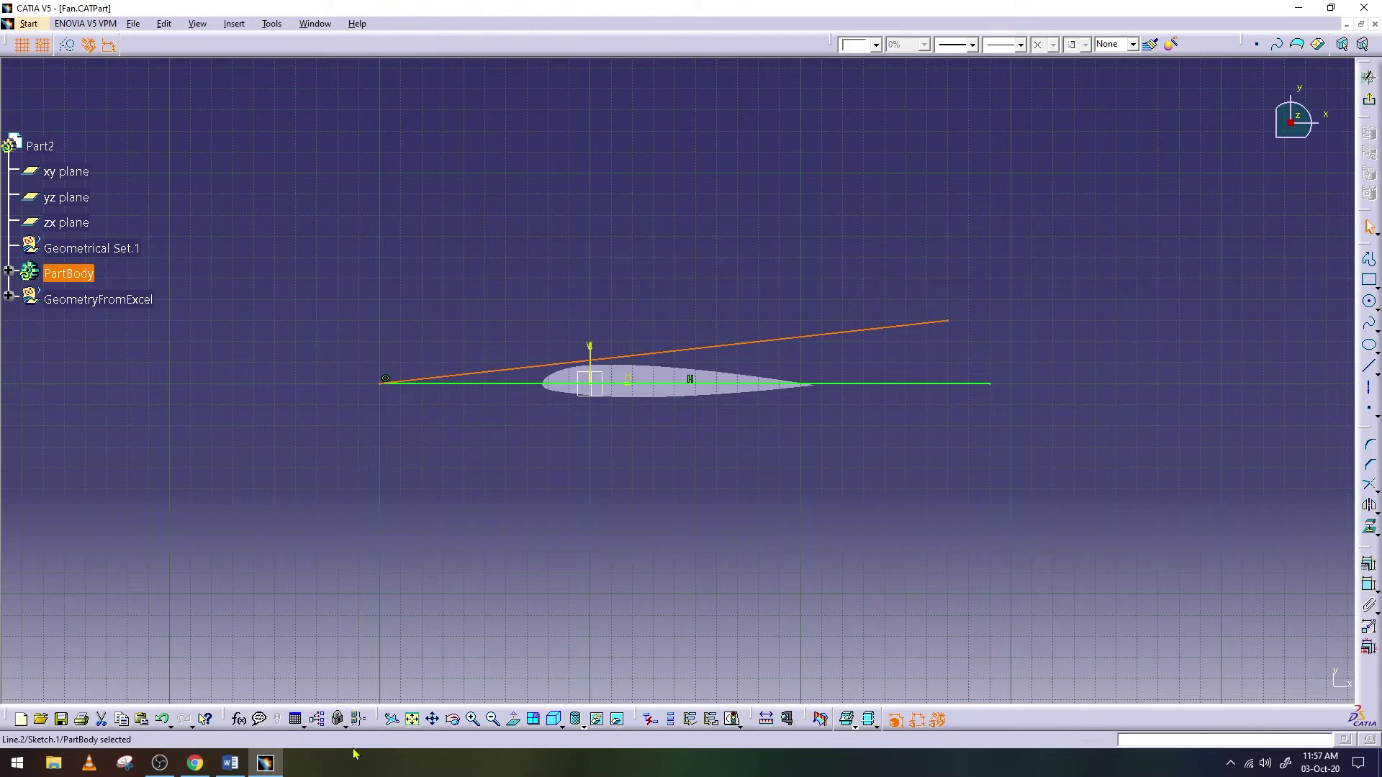
# Constrain the angle between the two lines to 30°
pyautogui.click(1368, 563)
pyautogui.click(1368, 585)
pyautogui.click(892, 326)
pyautogui.click(905, 383)
pyautogui.doubleClick(901, 363)
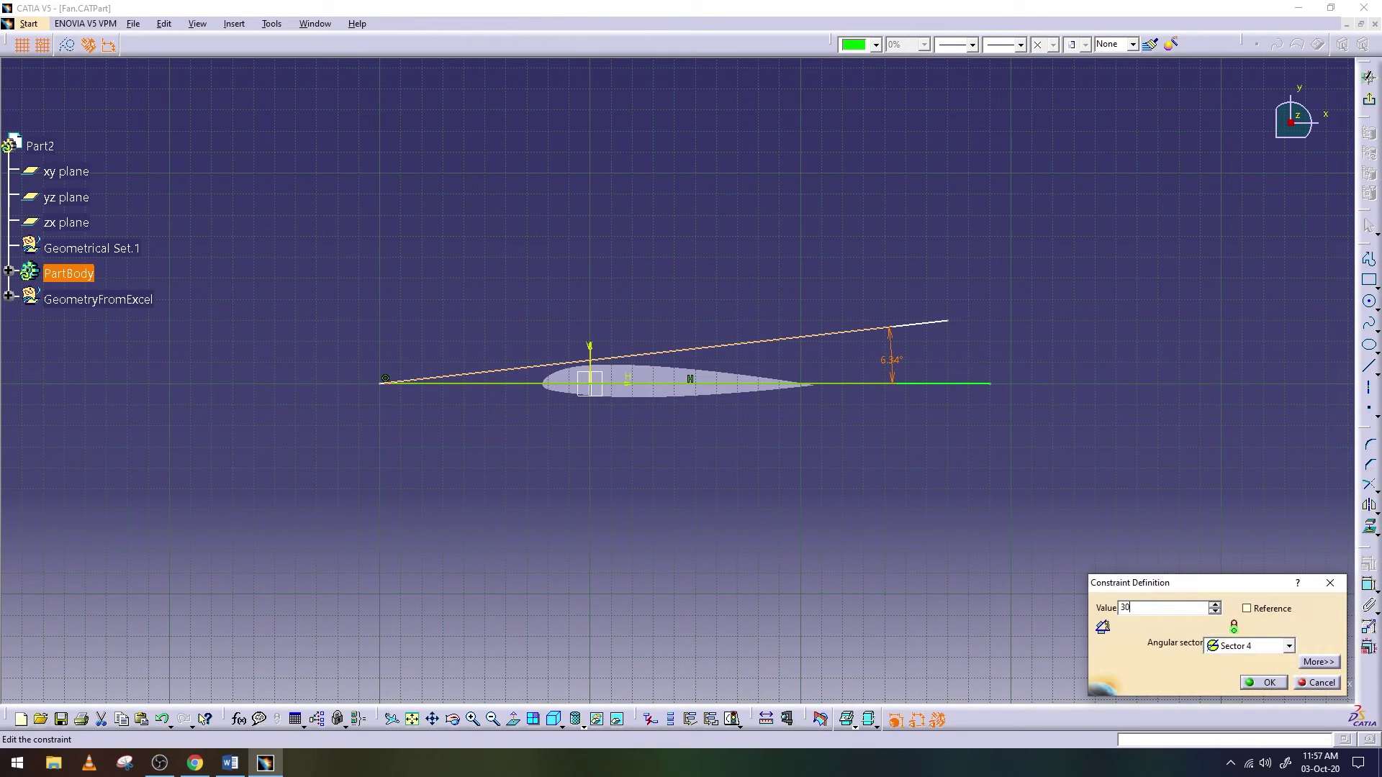
pyautogui.press('Return')
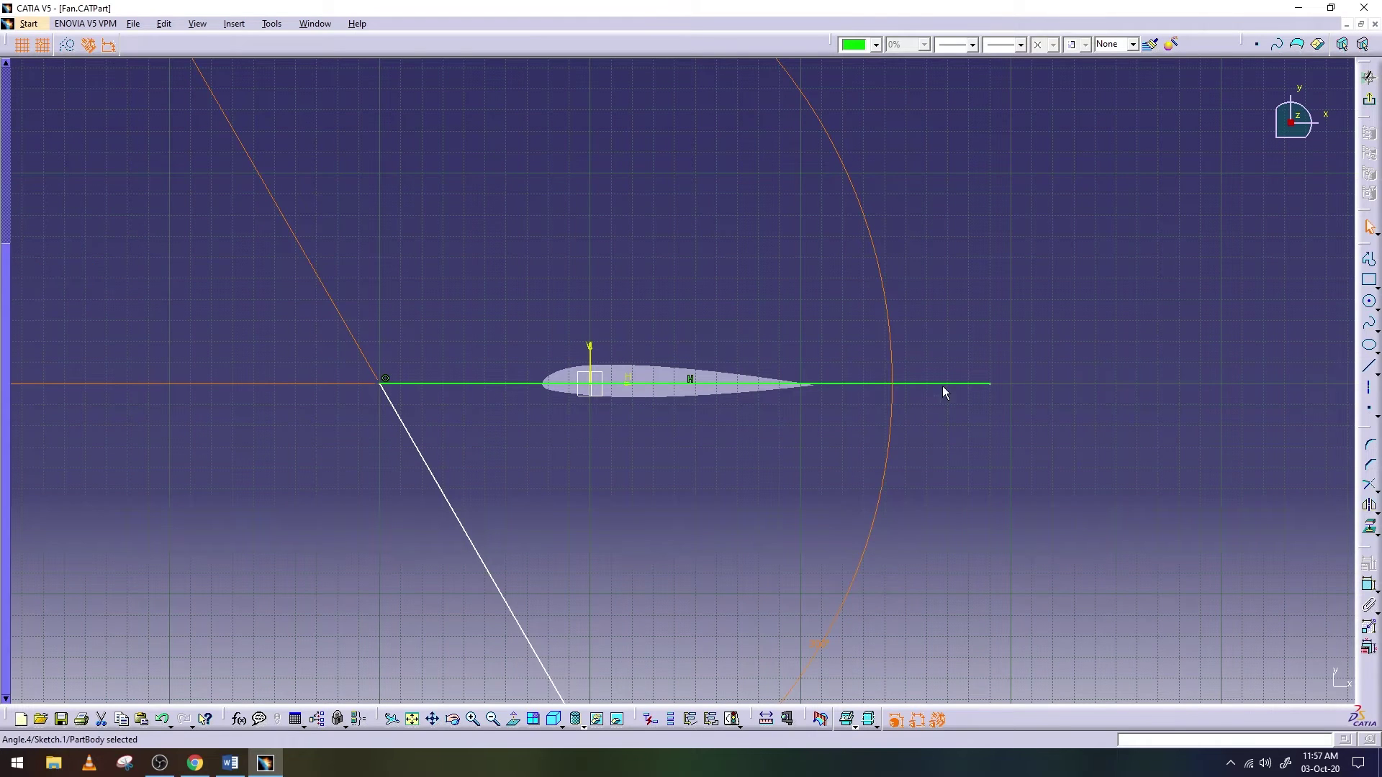
pyautogui.doubleClick(825, 645)
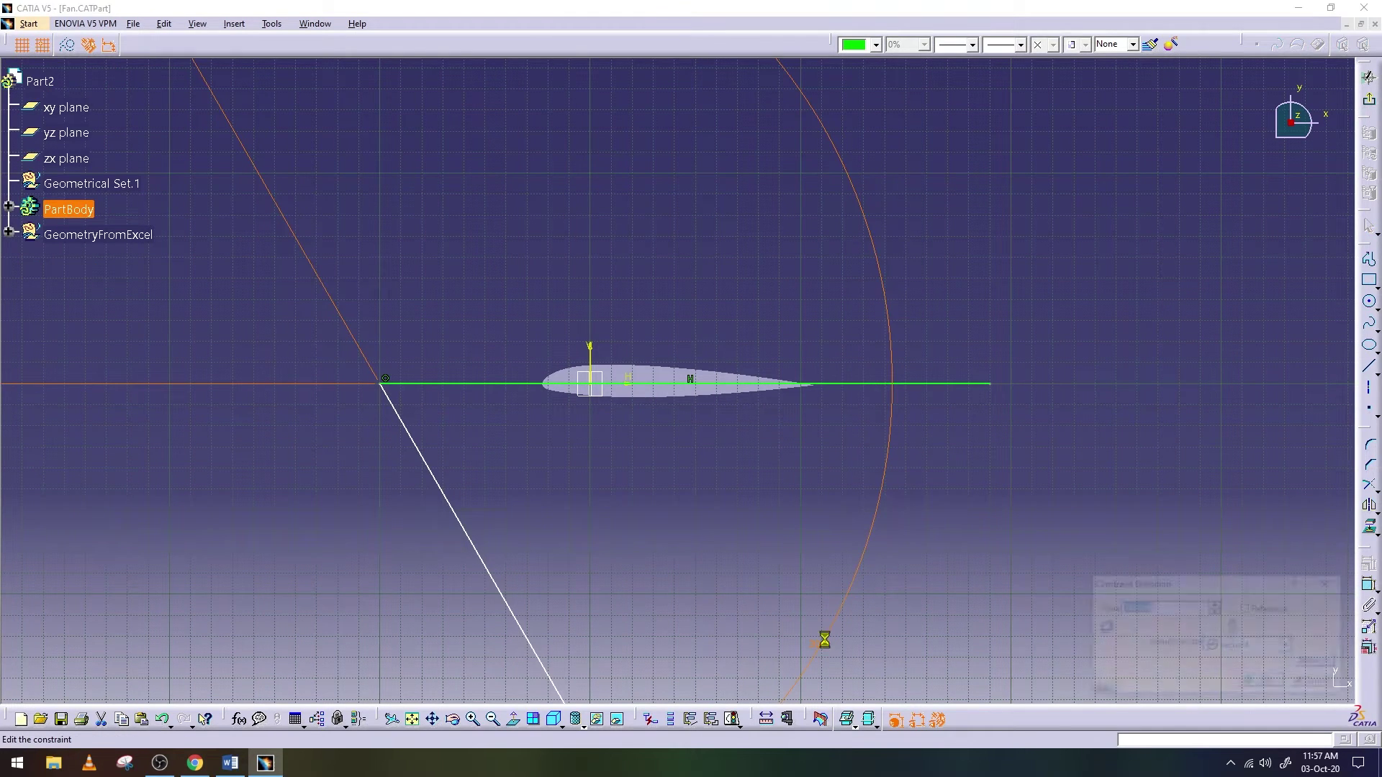
pyautogui.write('30')
pyautogui.press('Return')
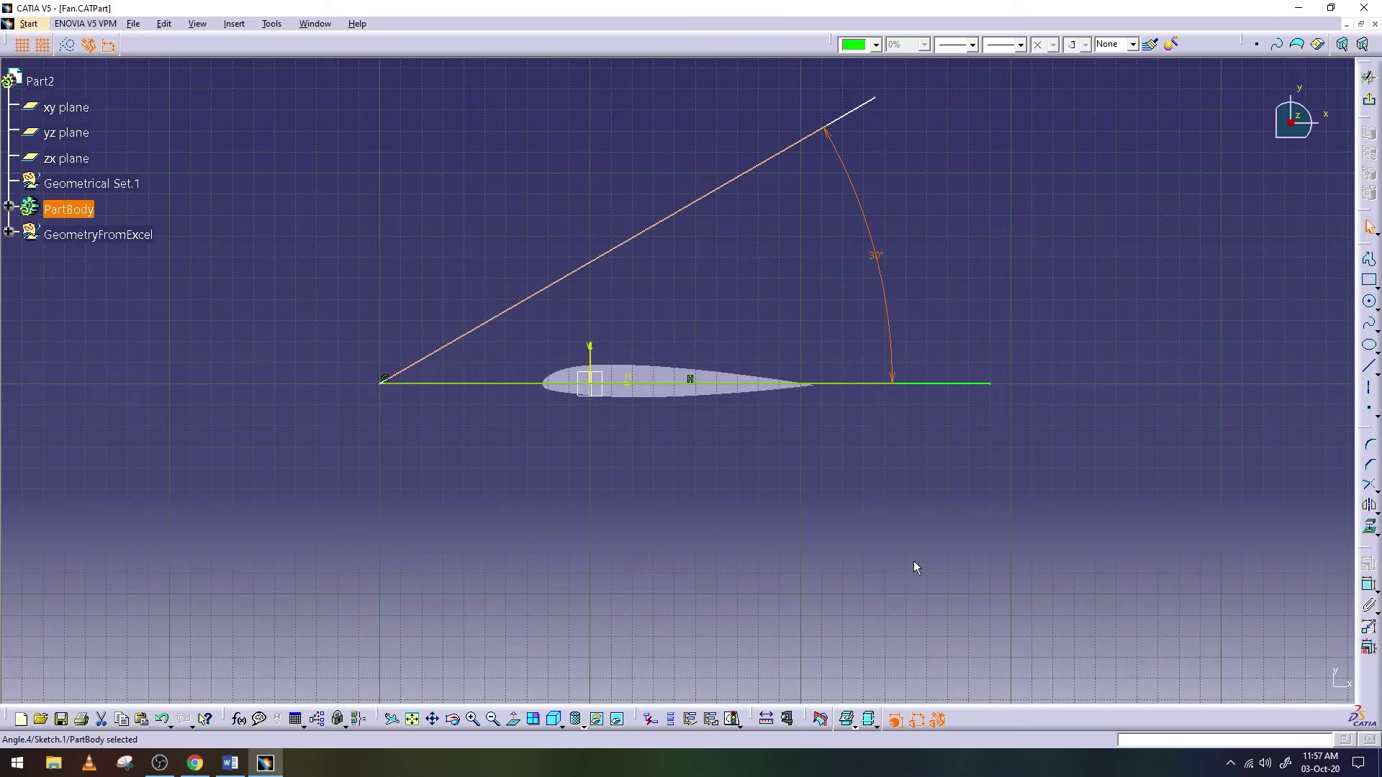
# Move the horizontal and 30° lines down below the airfoil
pyautogui.moveTo(832, 496); pyautogui.dragTo(833, 516, button='middle')
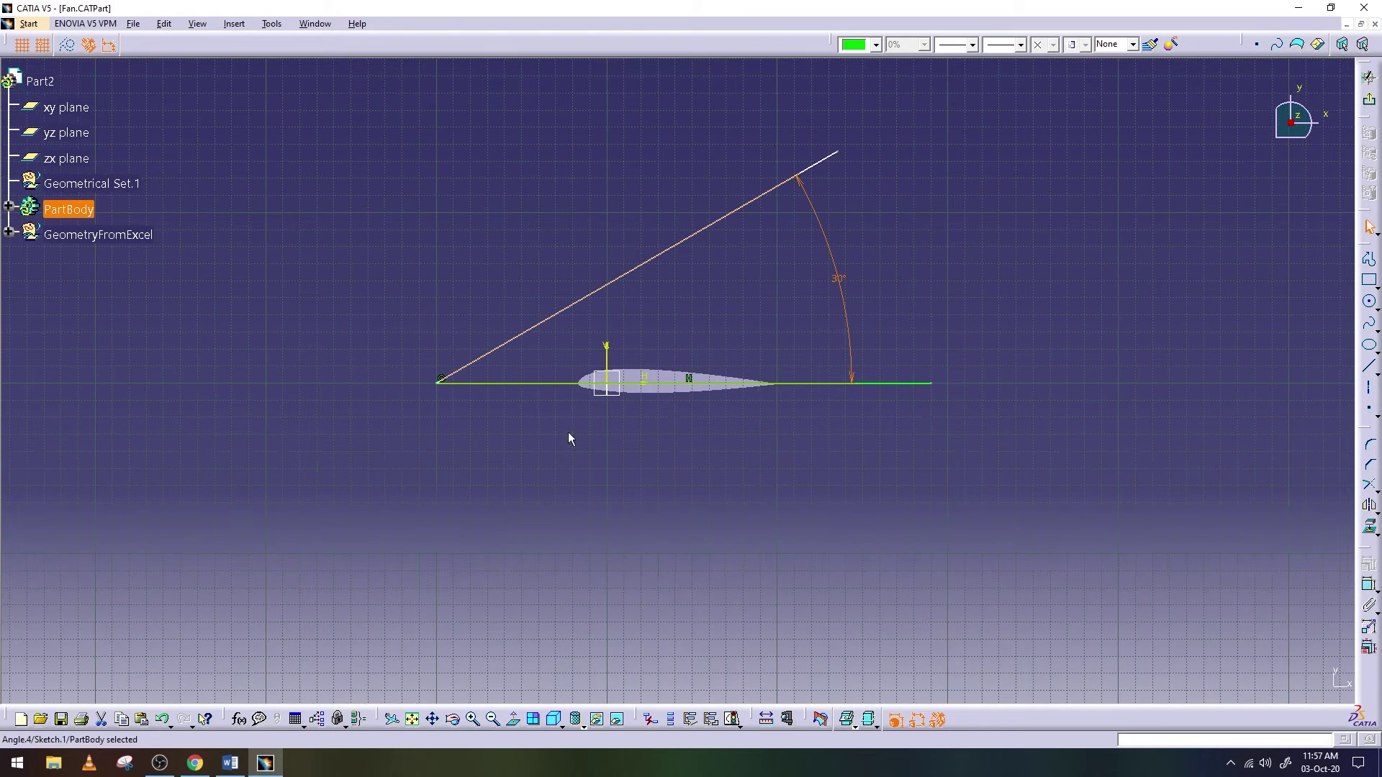
pyautogui.click(531, 387)
pyautogui.moveTo(527, 417); pyautogui.dragTo(538, 480)
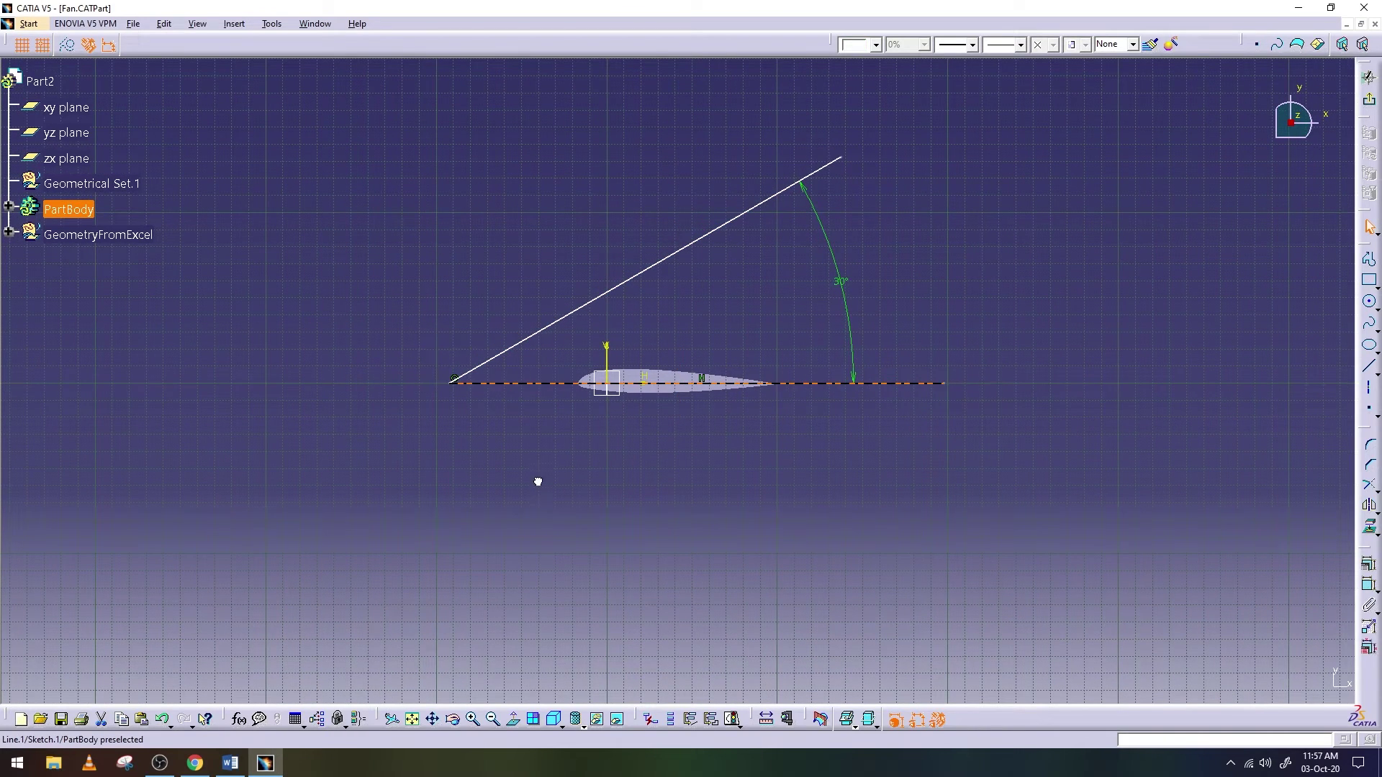
pyautogui.click(497, 404)
pyautogui.moveTo(544, 389)
pyautogui.mouseDown()
pyautogui.moveTo(510, 506)
pyautogui.moveTo(551, 520)
pyautogui.mouseUp()
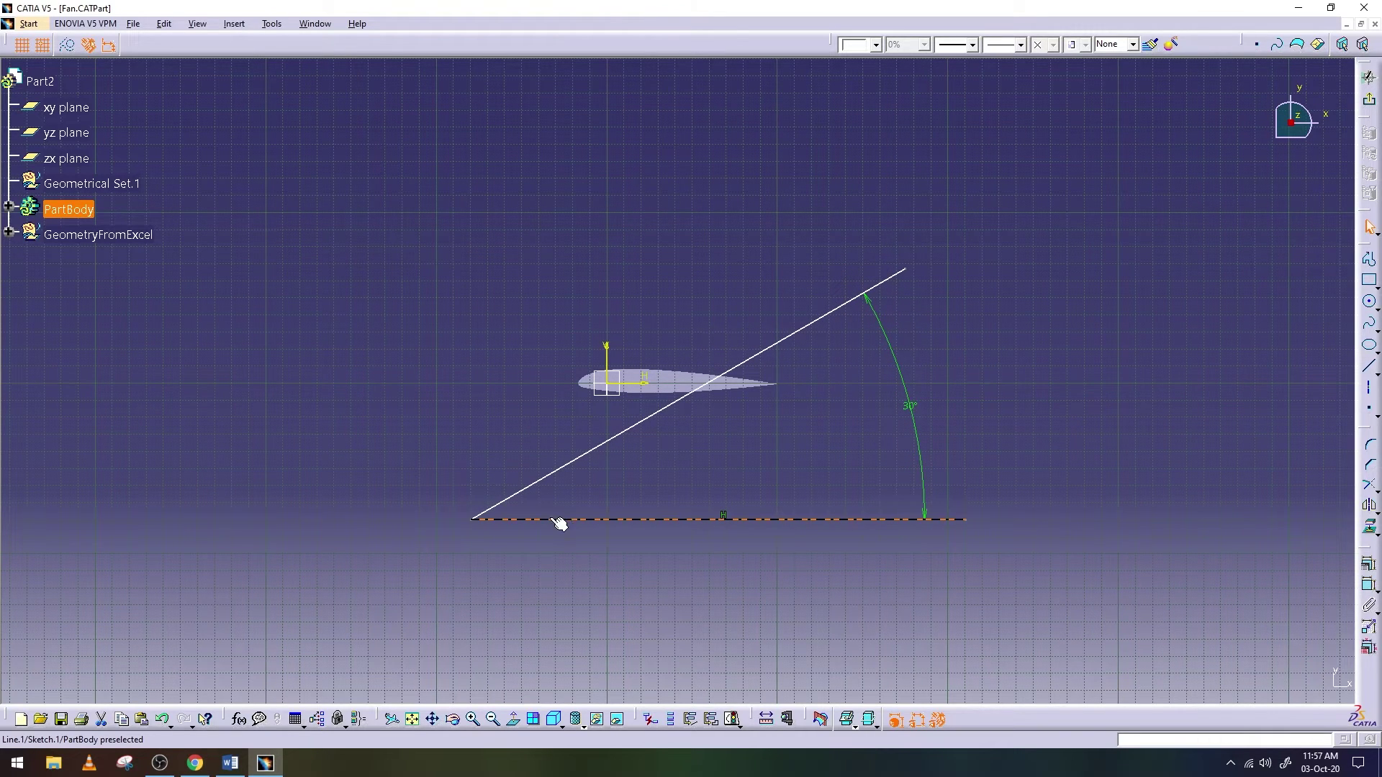
pyautogui.keyDown('ctrl'); pyautogui.moveTo(668, 462); pyautogui.dragTo(682, 394, button='middle'); pyautogui.keyUp('ctrl')
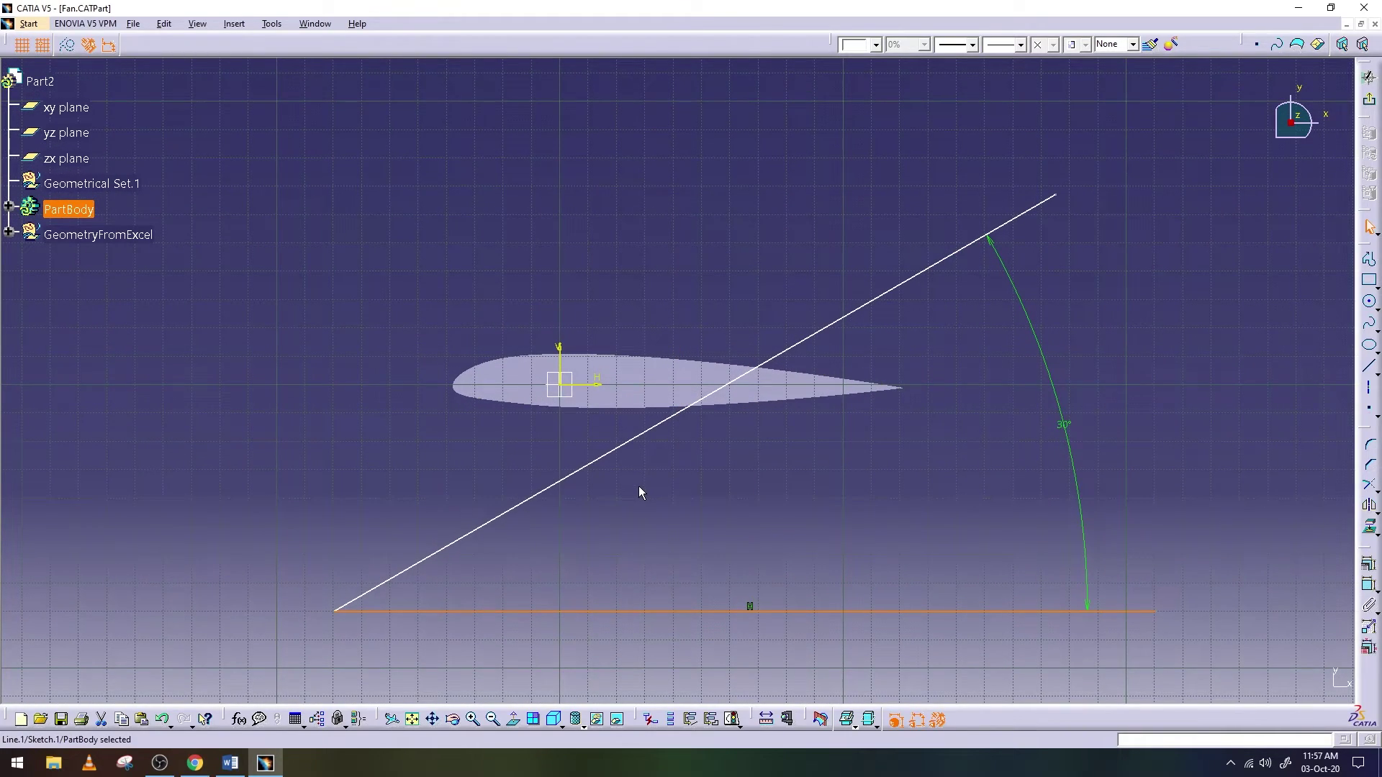
# Draw a vertical line at the leading edge and a horizontal line 28.5 mm long from it
pyautogui.click(1369, 367)
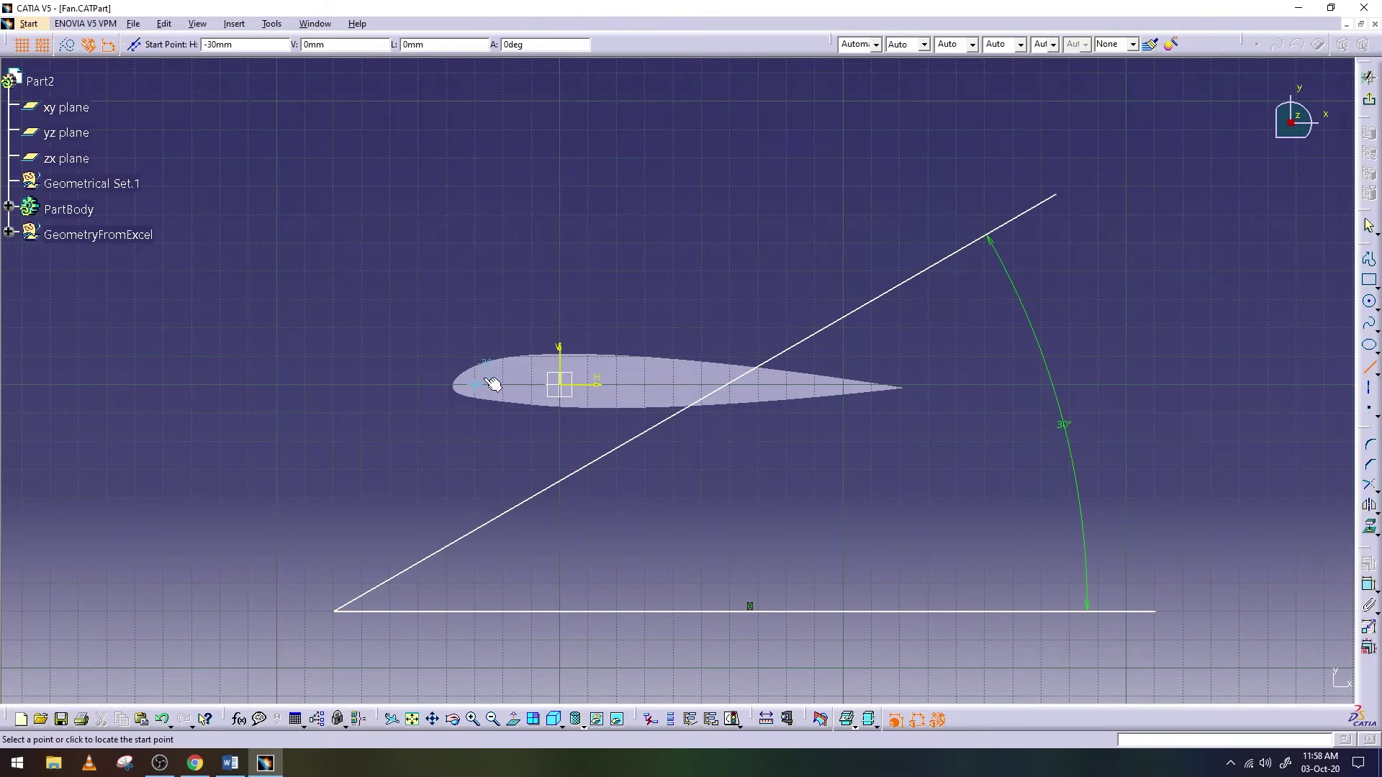
pyautogui.click(42, 44)
pyautogui.click(455, 385)
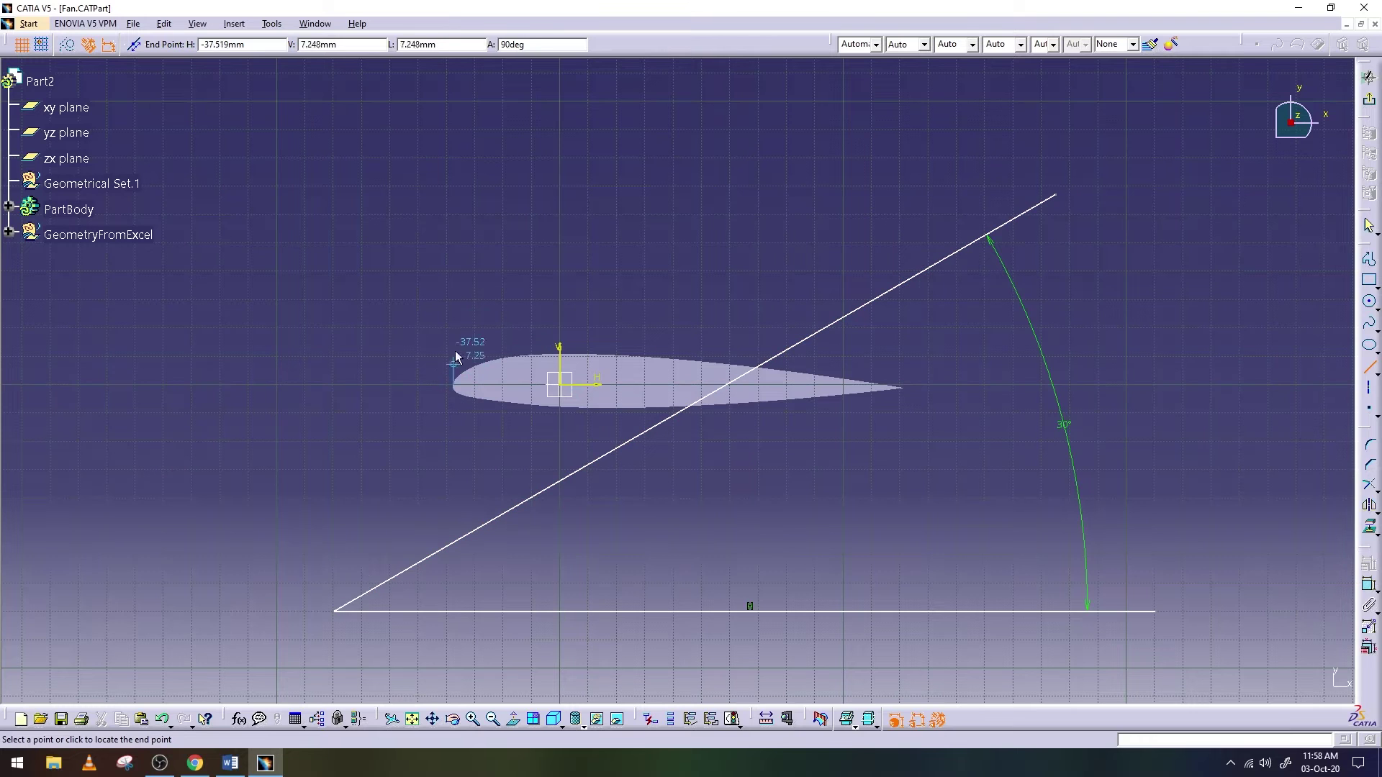
pyautogui.click(455, 193)
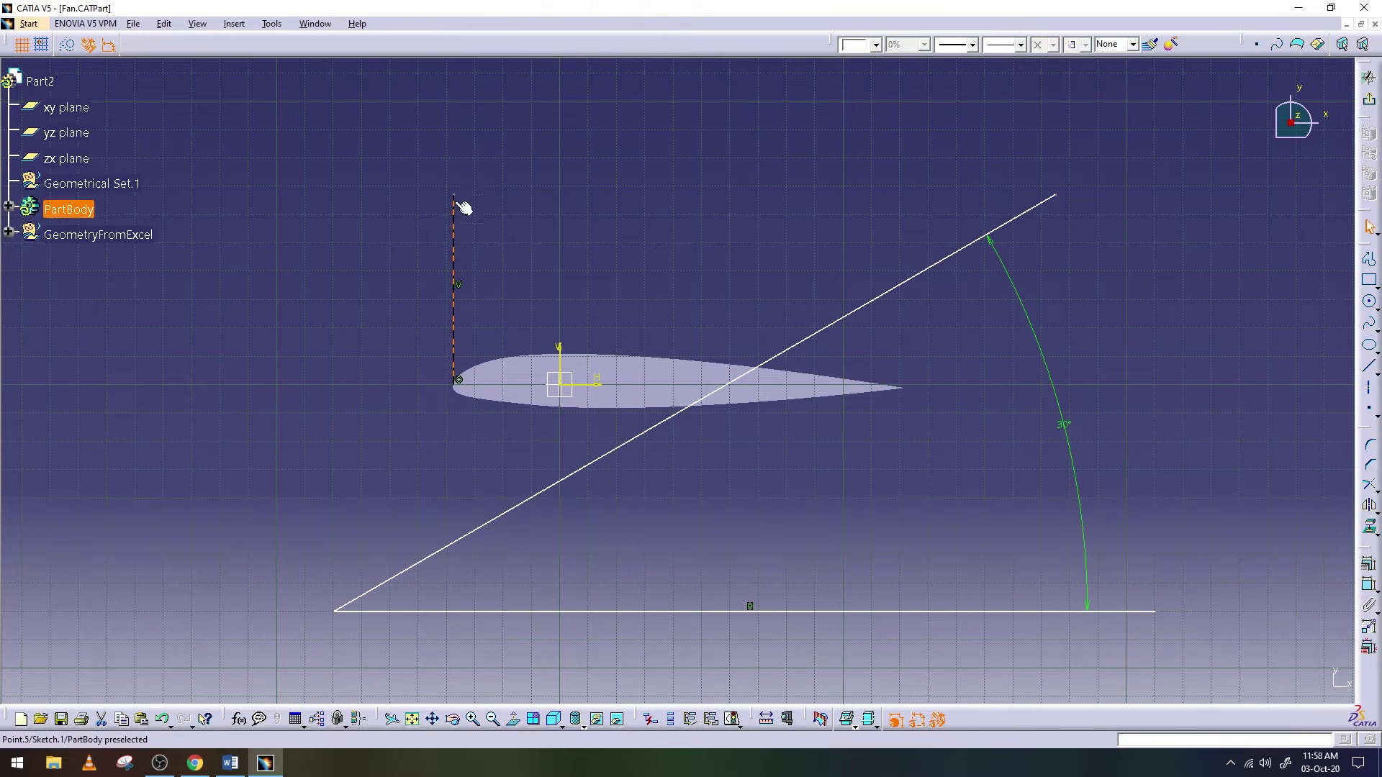
pyautogui.click(1370, 371)
pyautogui.click(454, 305)
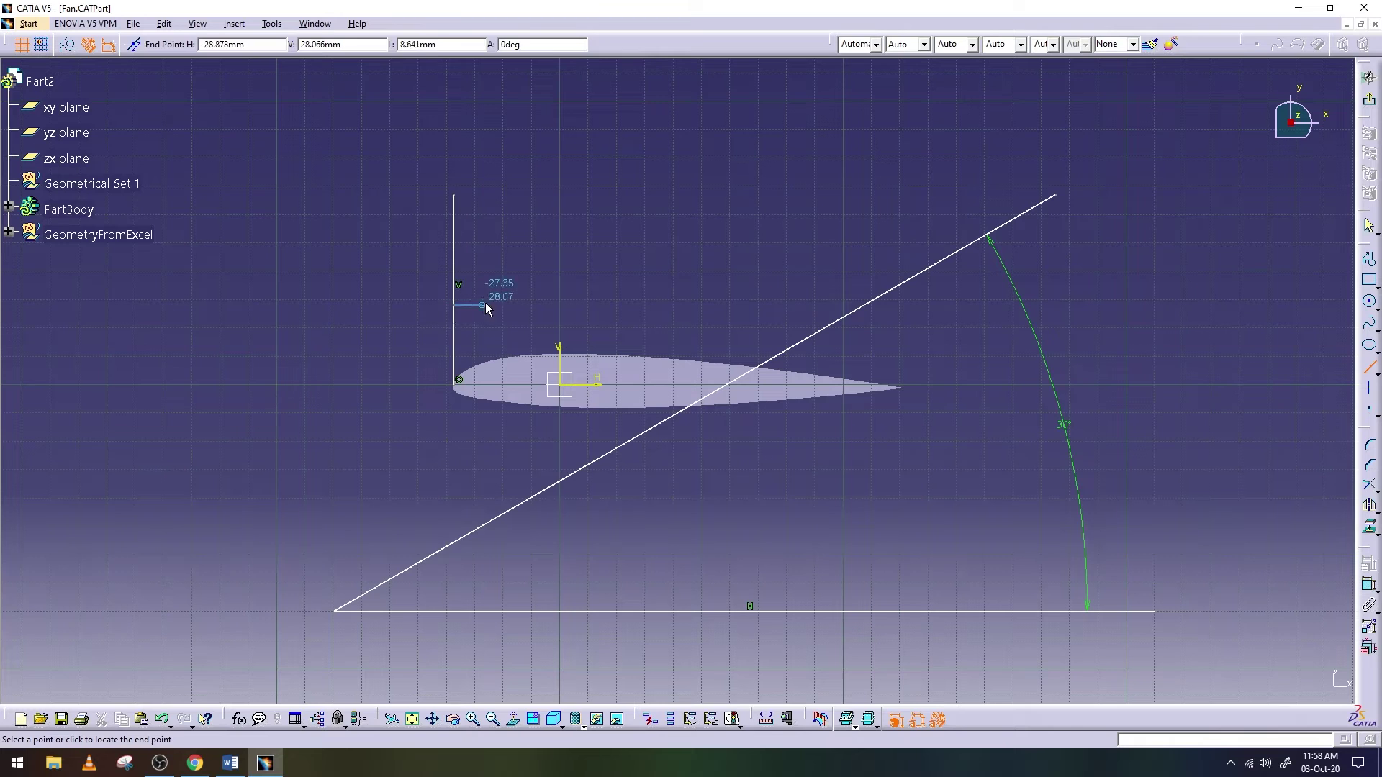
pyautogui.click(513, 305)
pyautogui.doubleClick(503, 304)
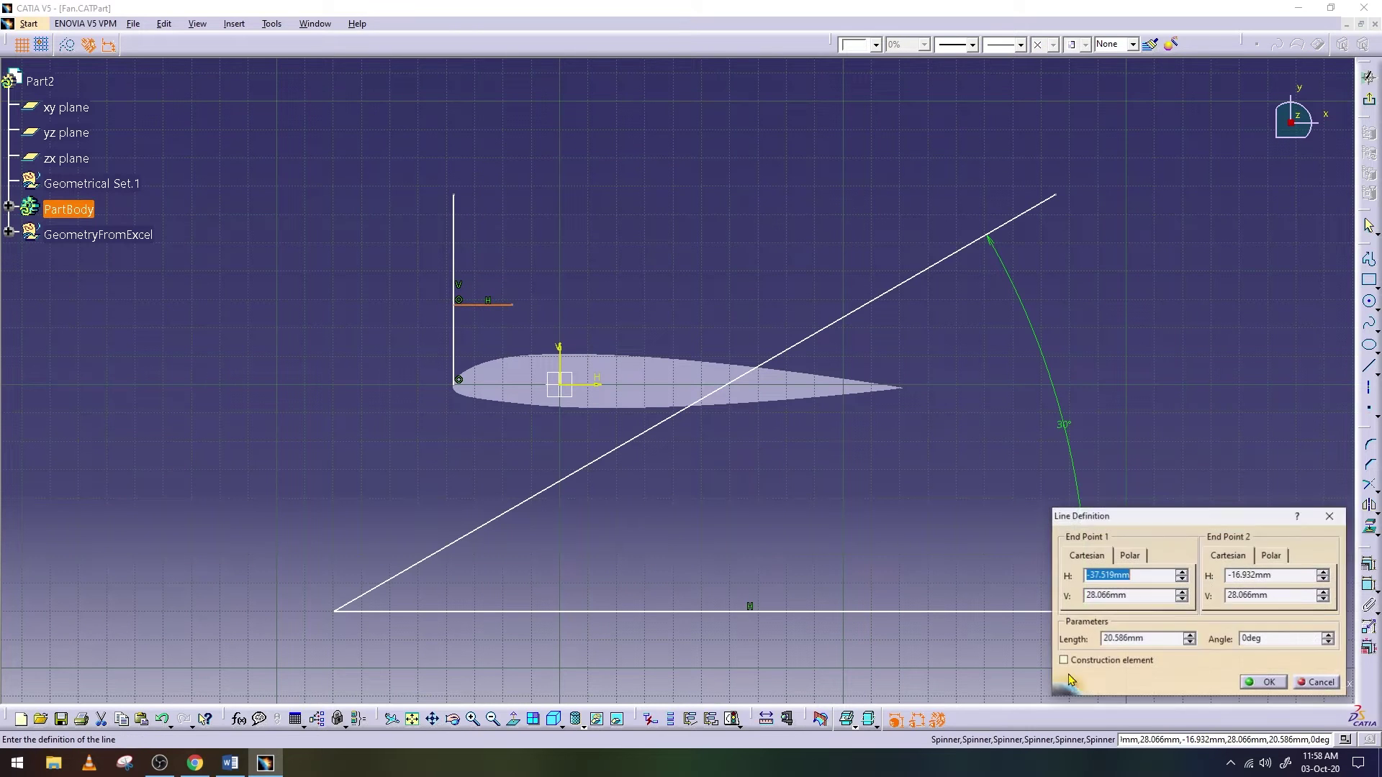
pyautogui.click(1134, 640)
pyautogui.doubleClick(1134, 640)
pyautogui.write('28.5')
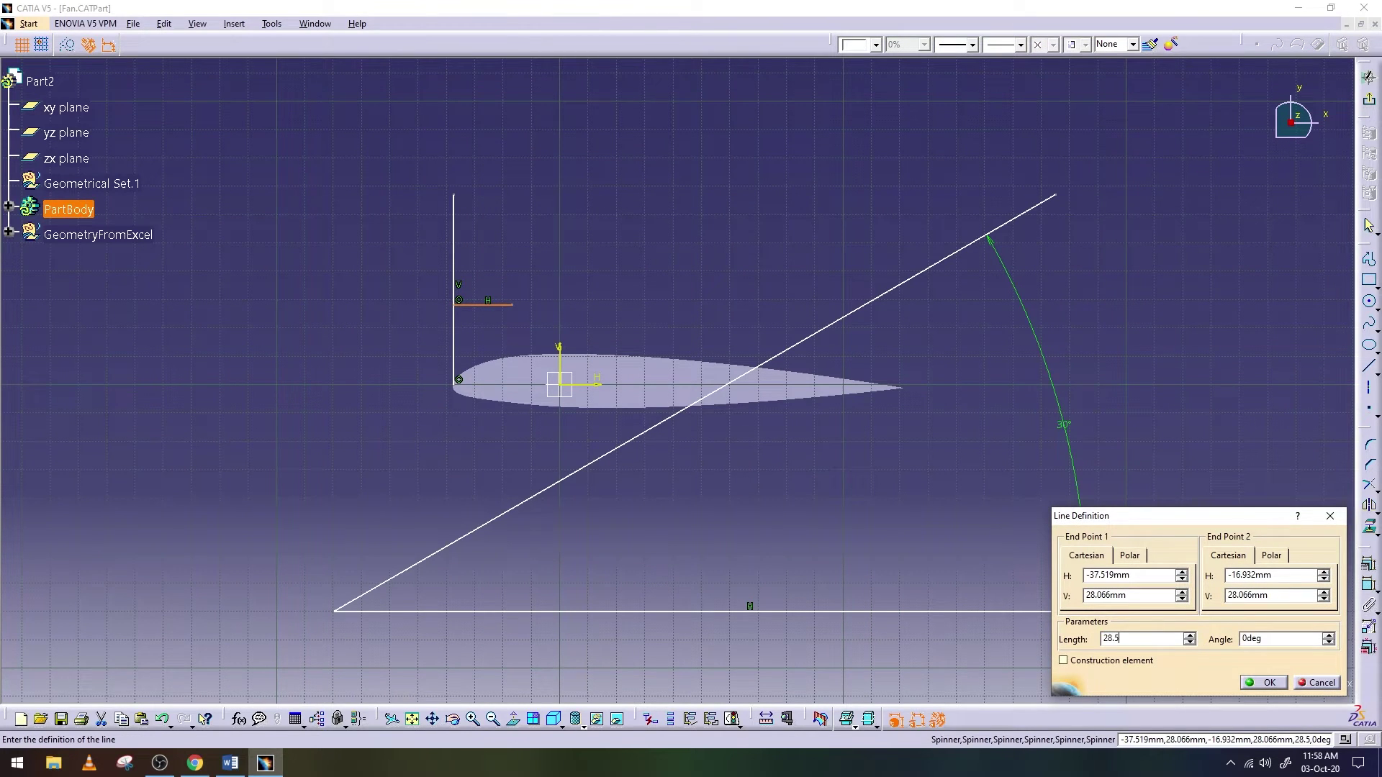
pyautogui.press('Return')
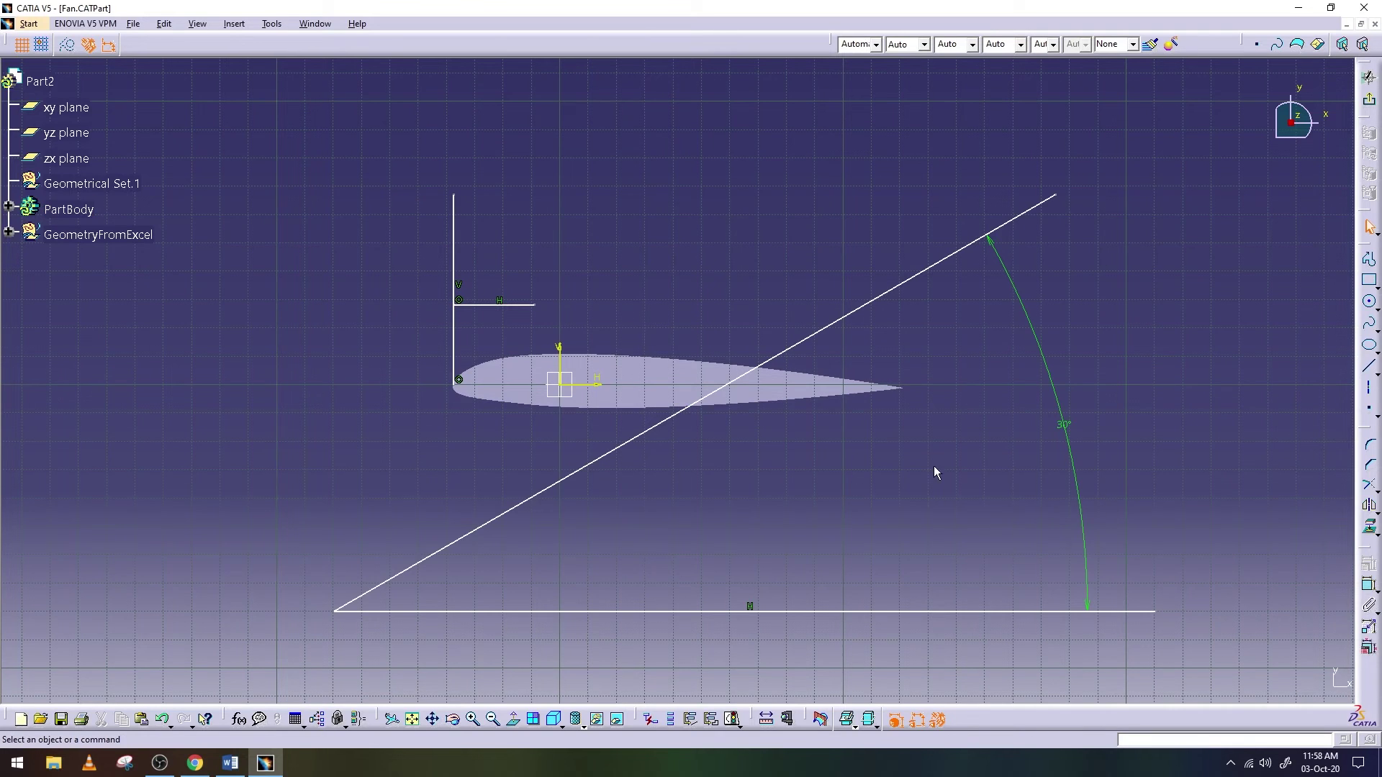
# Drop a vertical line to the chord and give the 30° line a 0 offset constraint
pyautogui.click(1370, 365)
pyautogui.click(534, 304)
pyautogui.click(543, 385)
pyautogui.moveTo(584, 612); pyautogui.dragTo(532, 544)
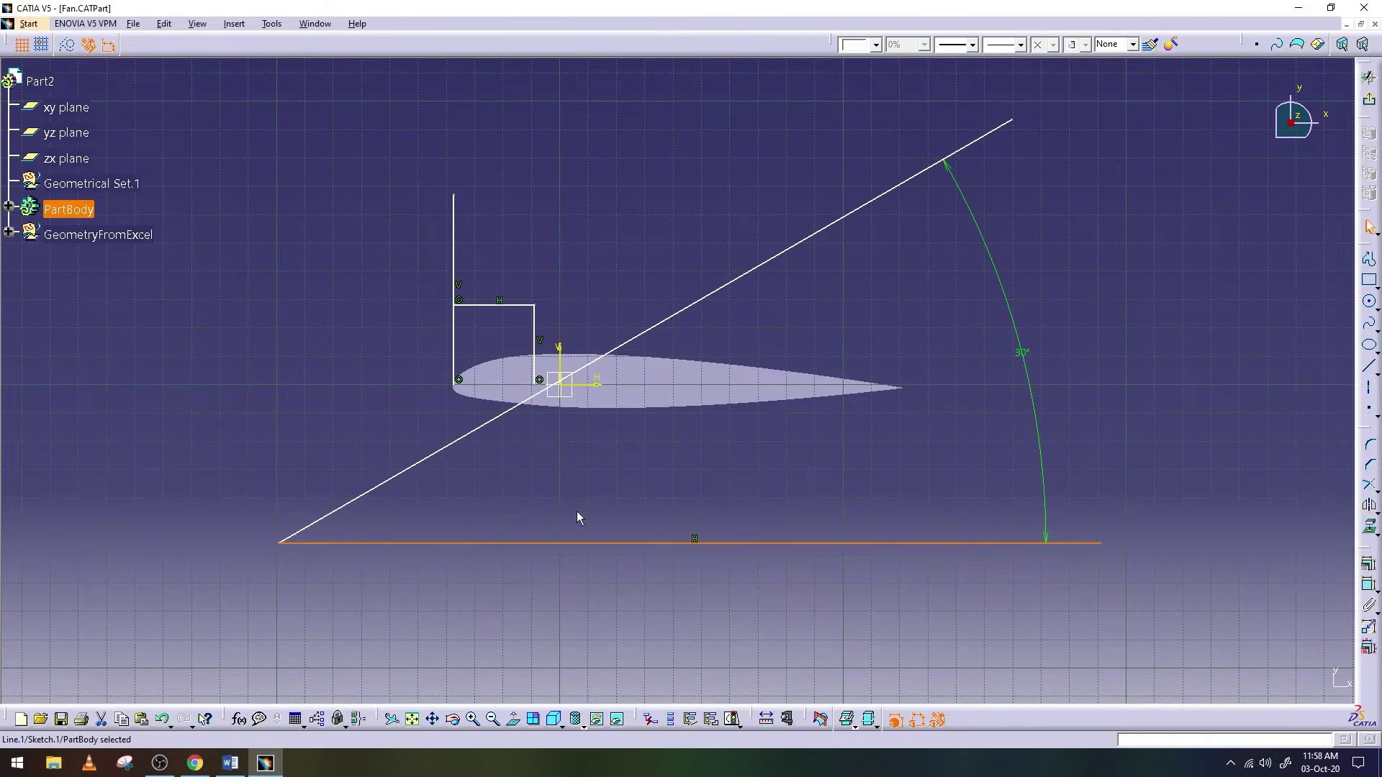
pyautogui.click(540, 391)
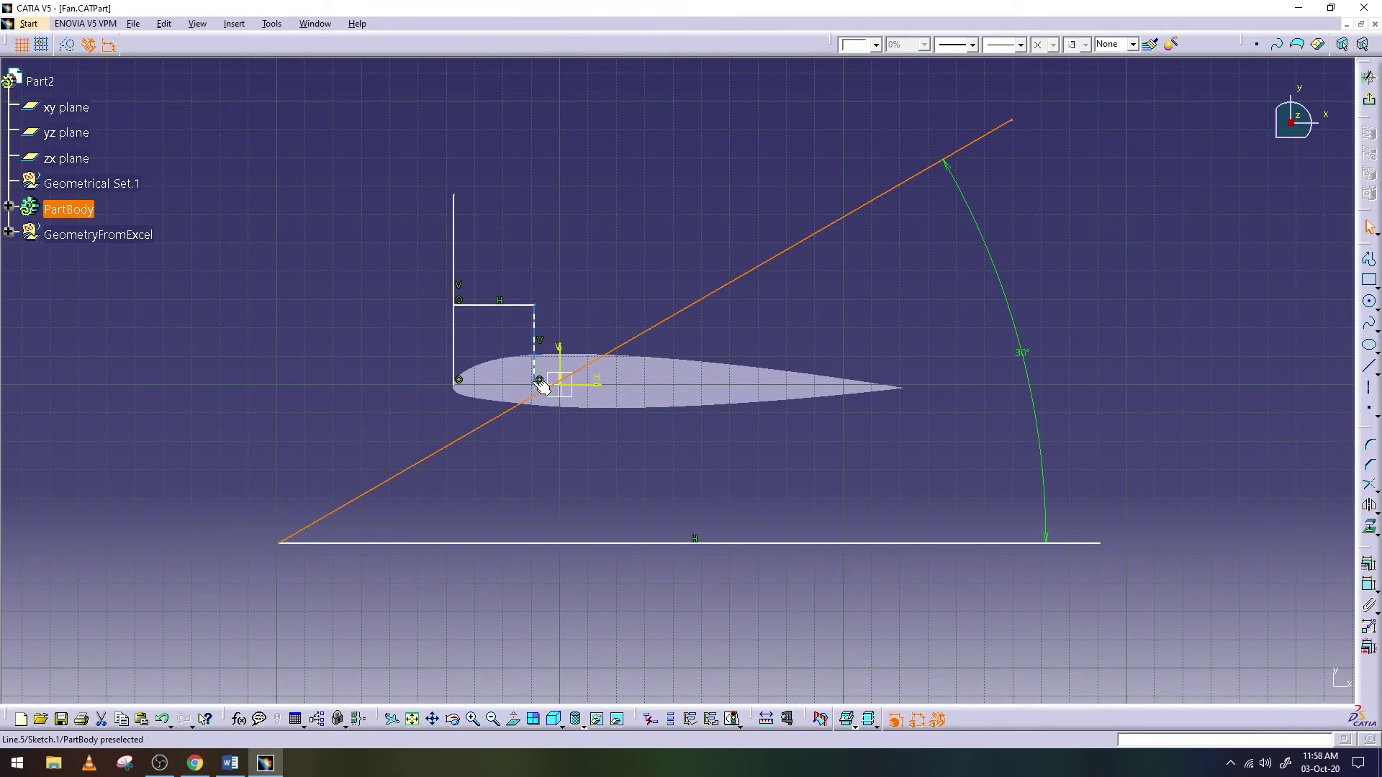
pyautogui.click(1374, 586)
pyautogui.click(628, 332)
pyautogui.click(601, 280)
pyautogui.doubleClick(600, 280)
pyautogui.write('0')
pyautogui.press('Return')
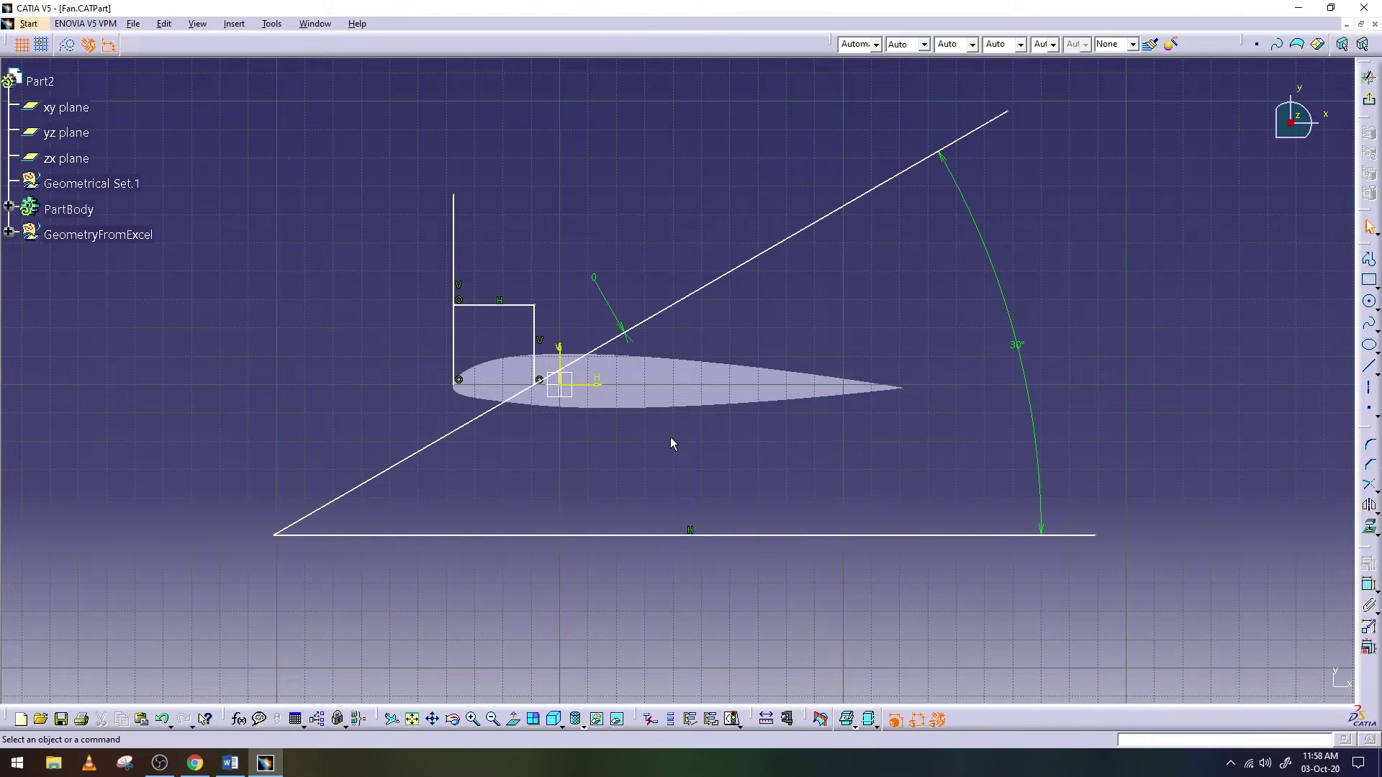
pyautogui.click(1369, 280)
# Draw a circle at the lines' intersection on the chord and make the guide lines construction elements
pyautogui.click(534, 383)
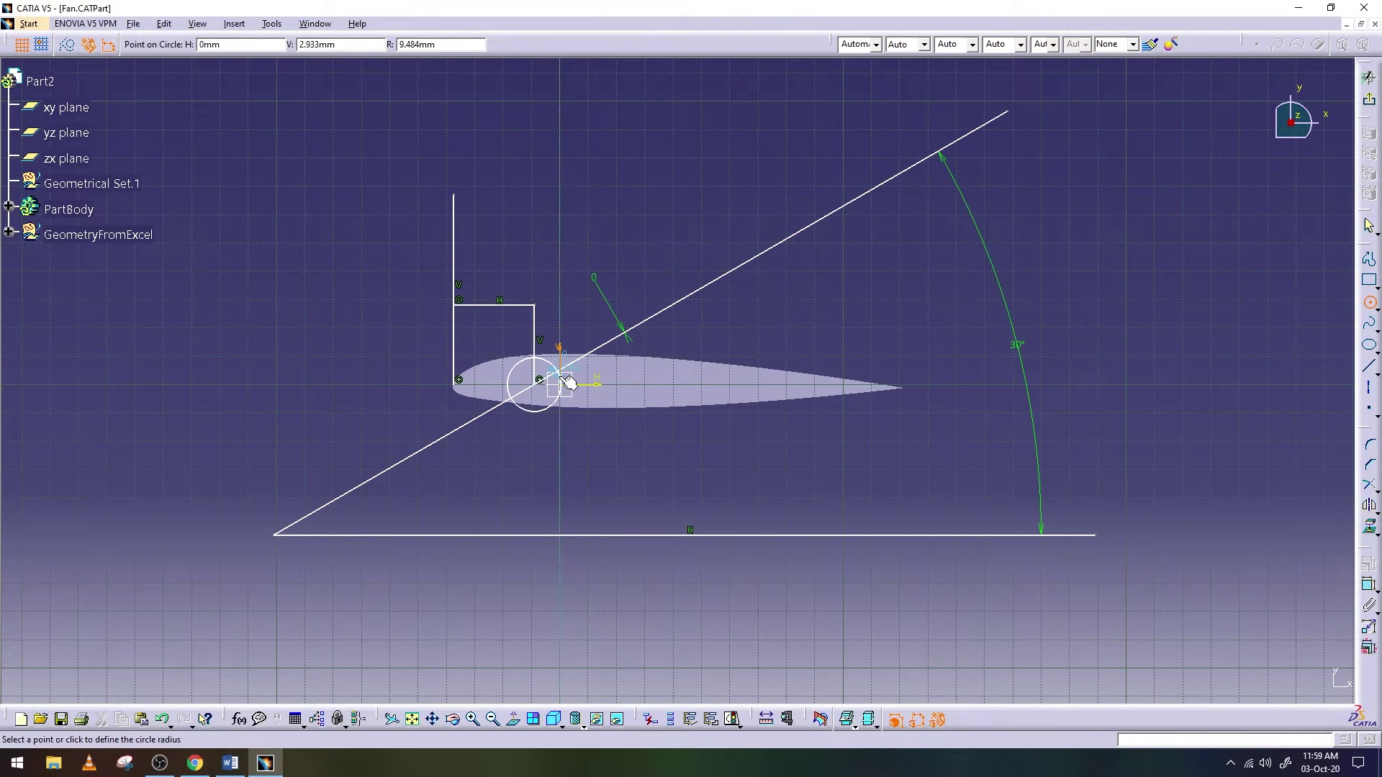
pyautogui.click(560, 376)
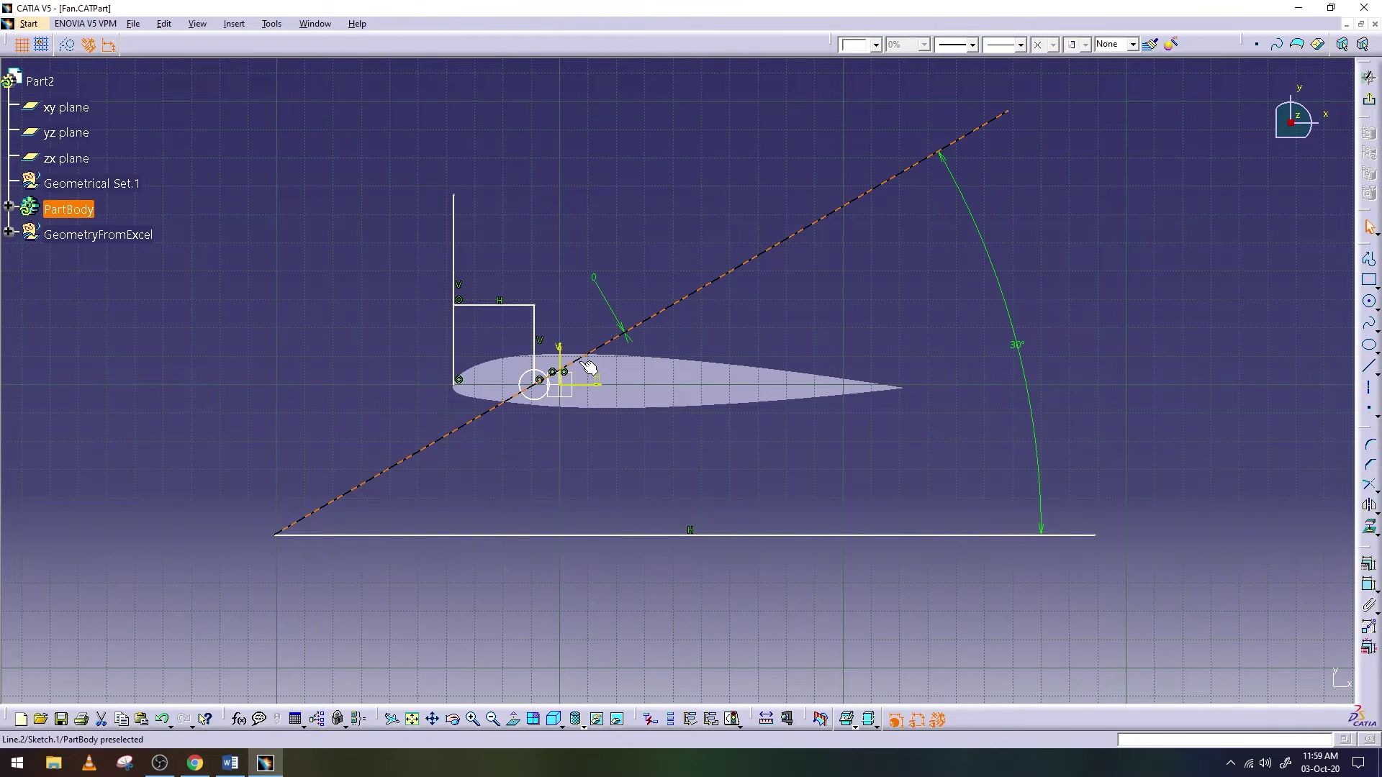
pyautogui.keyDown('ctrl'); pyautogui.click(539, 347); pyautogui.keyUp('ctrl')
pyautogui.keyDown('ctrl'); pyautogui.click(462, 330); pyautogui.keyUp('ctrl')
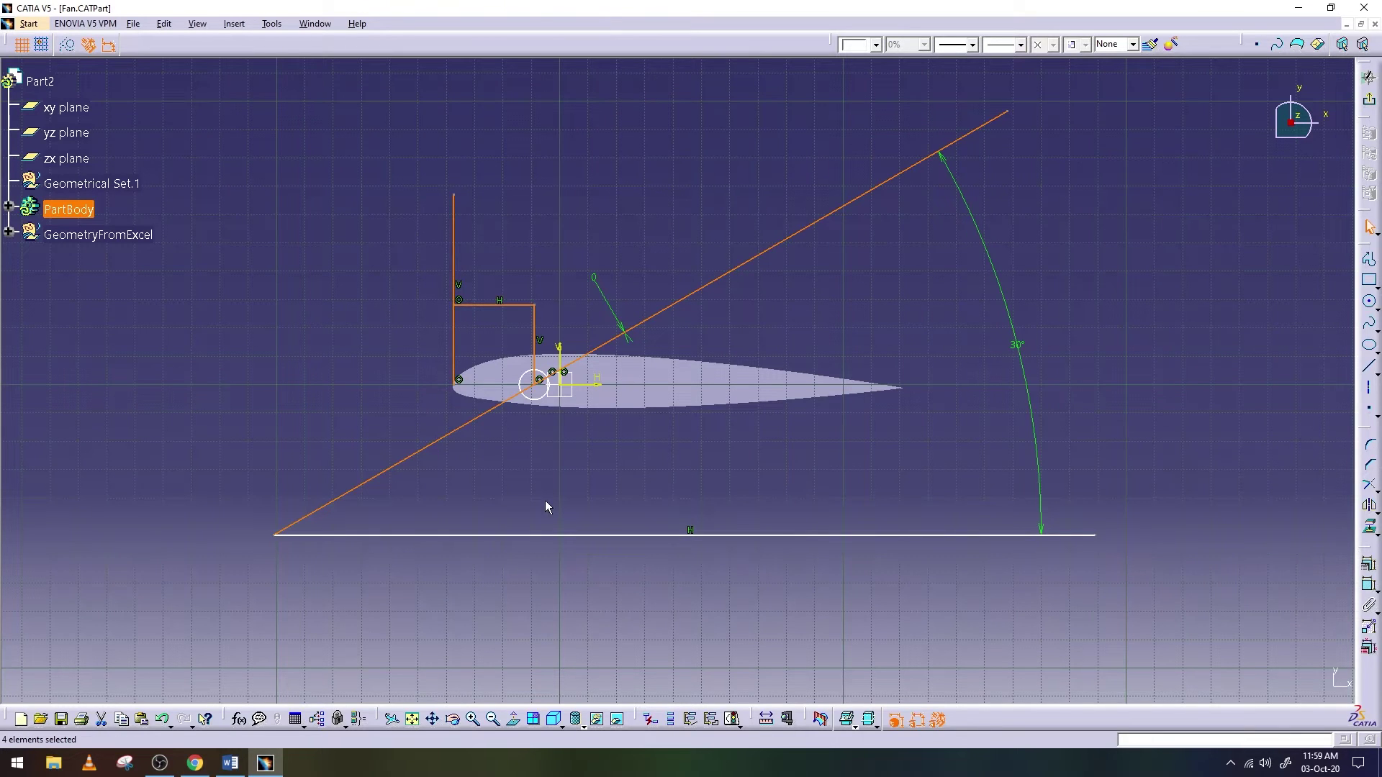
pyautogui.click(66, 45)
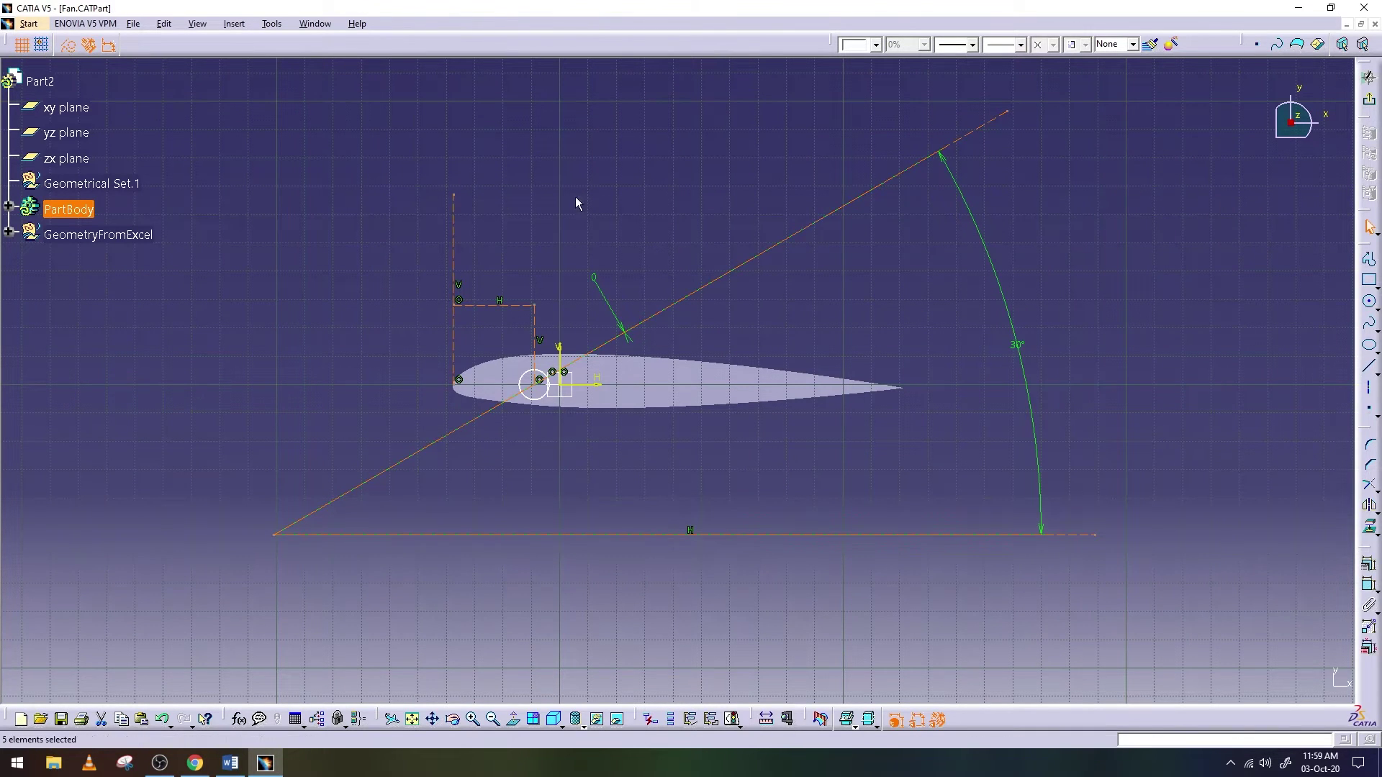
# Confirm the circle's 5.271 mm radius and exit the sketch
pyautogui.doubleClick(545, 394)
pyautogui.click(1267, 640)
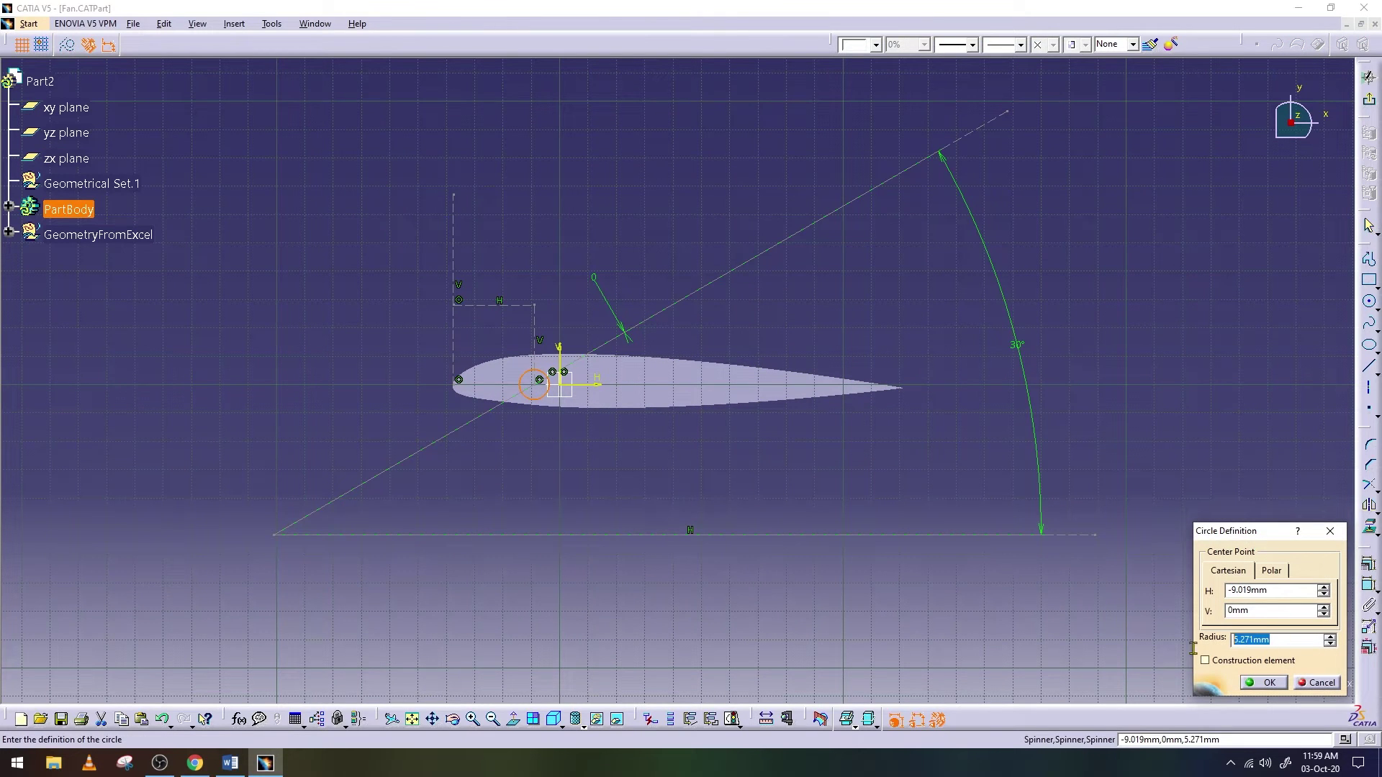
pyautogui.write('5')
pyautogui.press('Return')
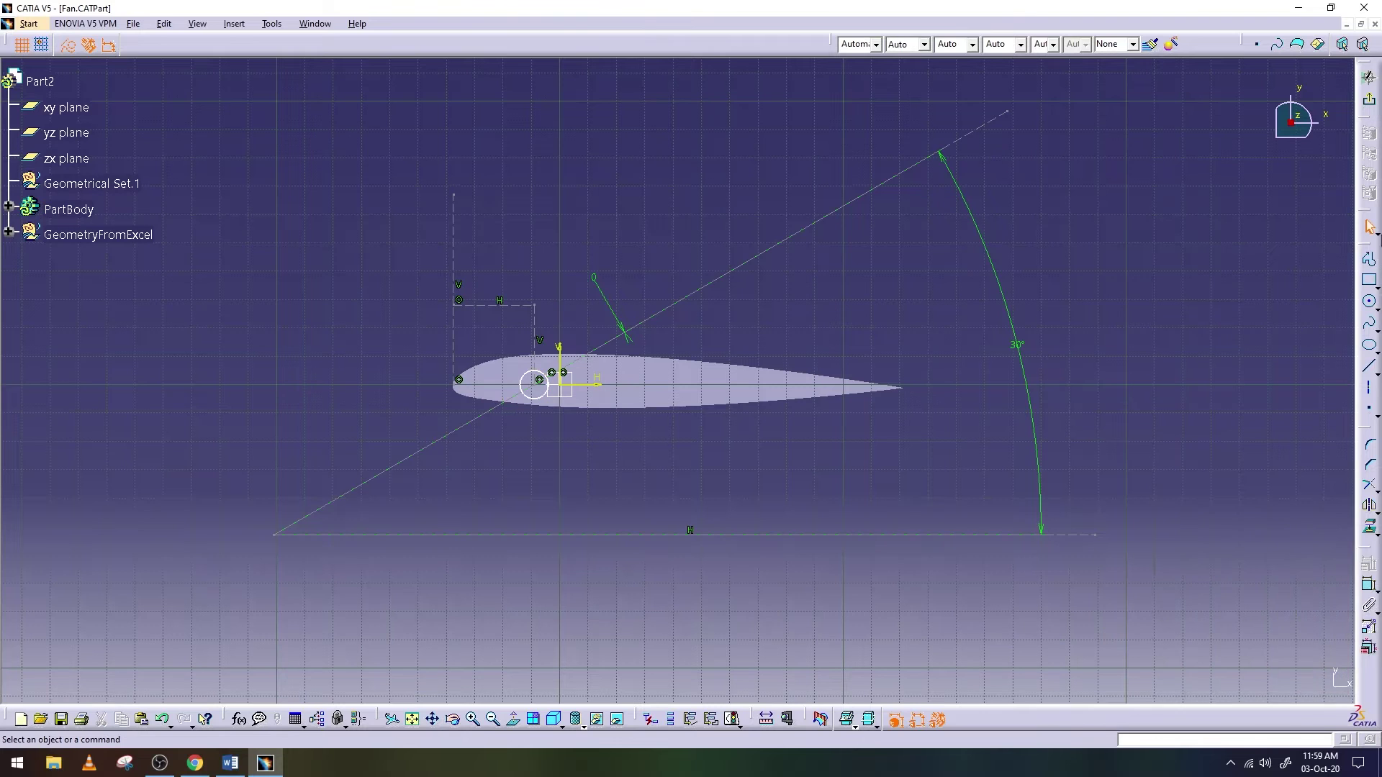
pyautogui.click(1368, 77)
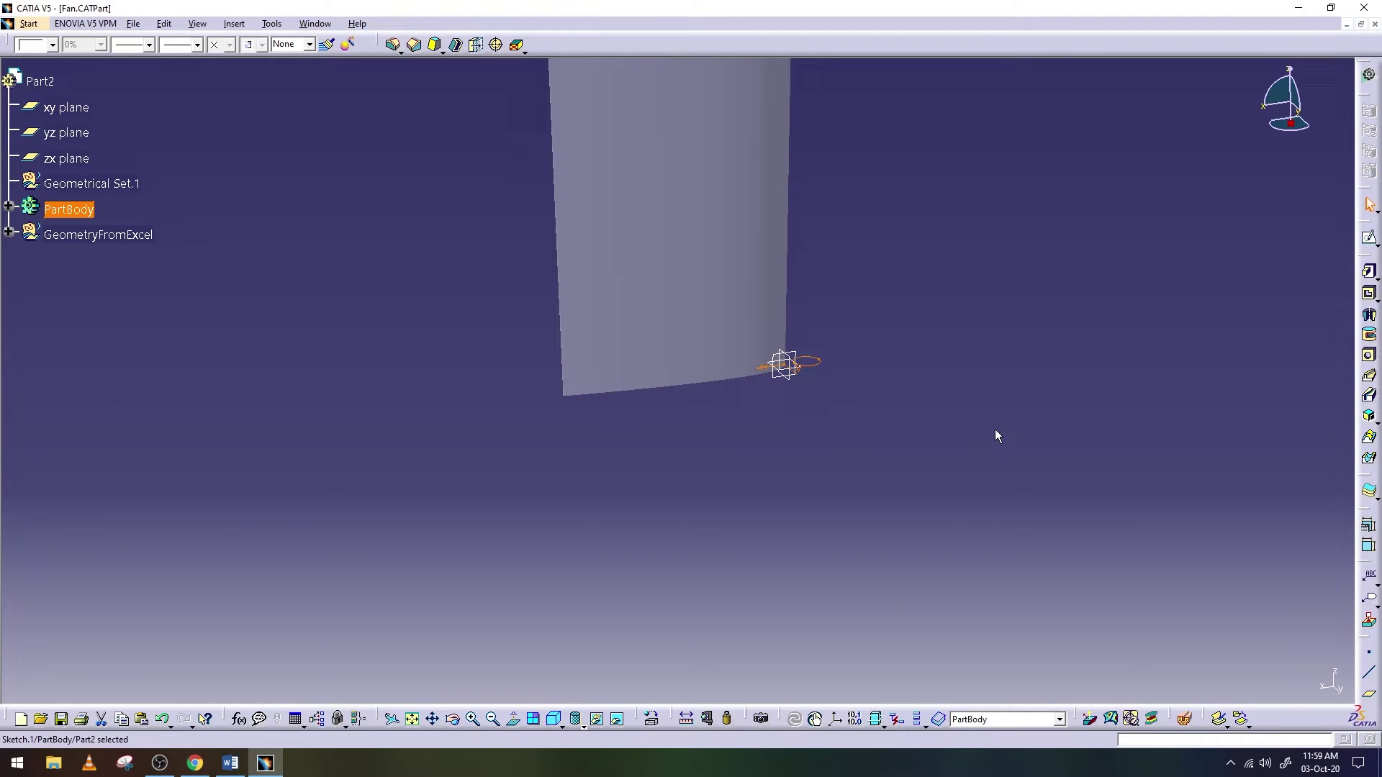
pyautogui.click(949, 441)
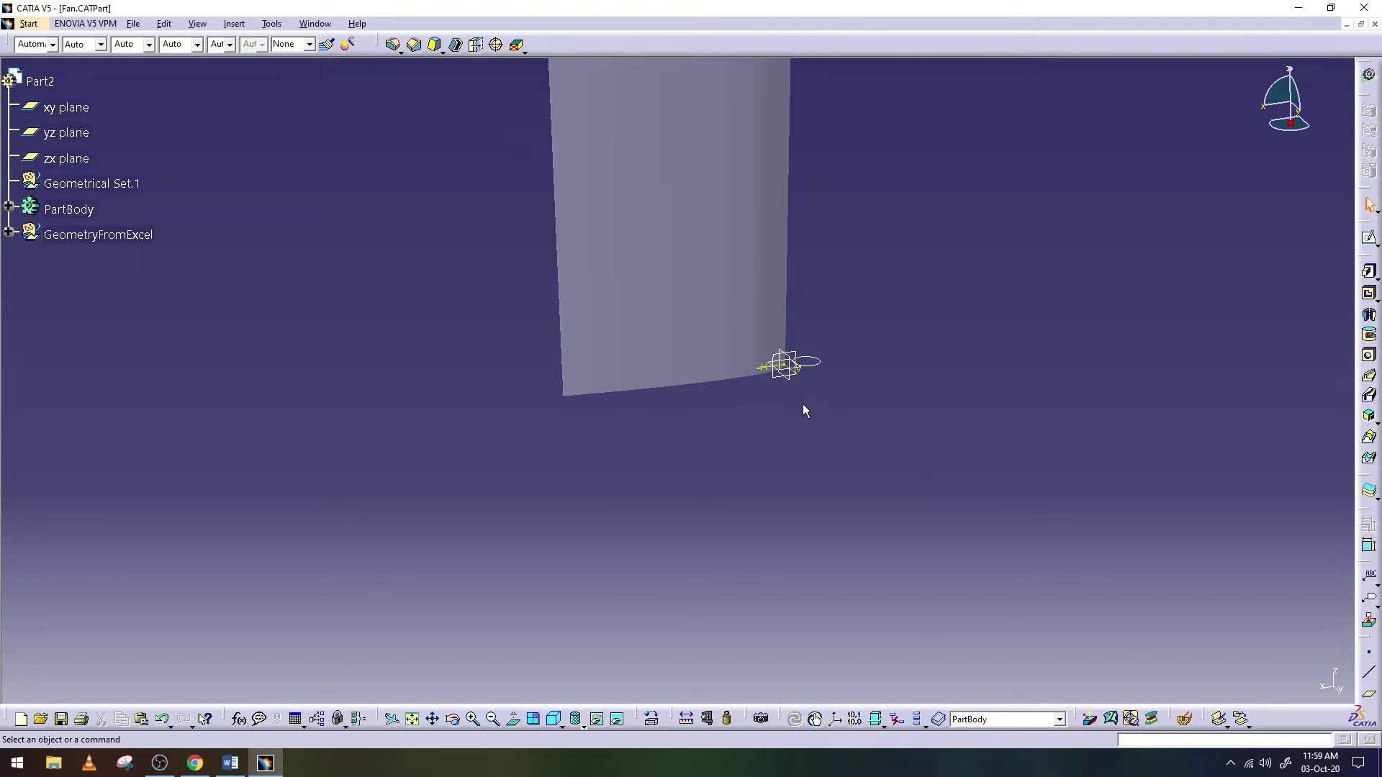
# Reopen Sketch.1 and move the circle centre to H 28.5 mm
pyautogui.doubleClick(814, 361)
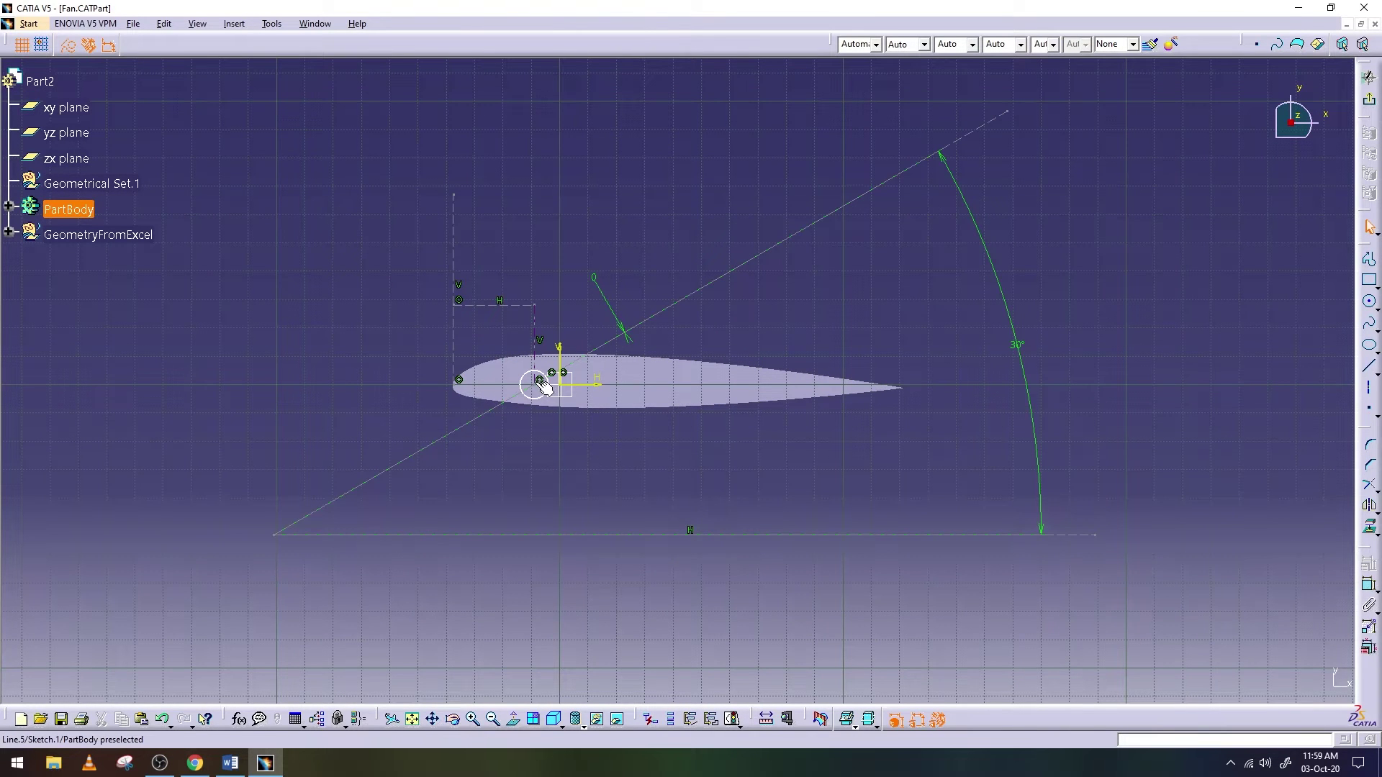
pyautogui.doubleClick(547, 390)
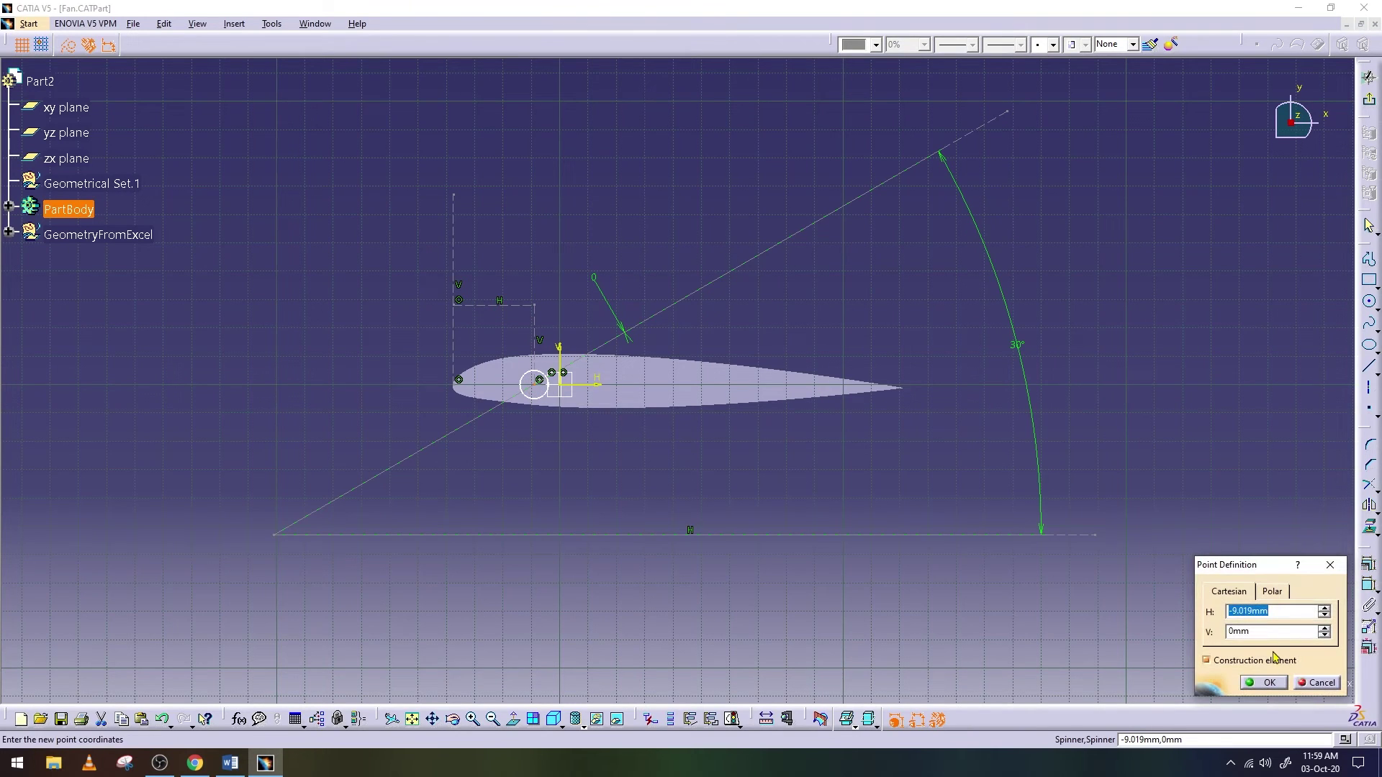
pyautogui.write('28.5')
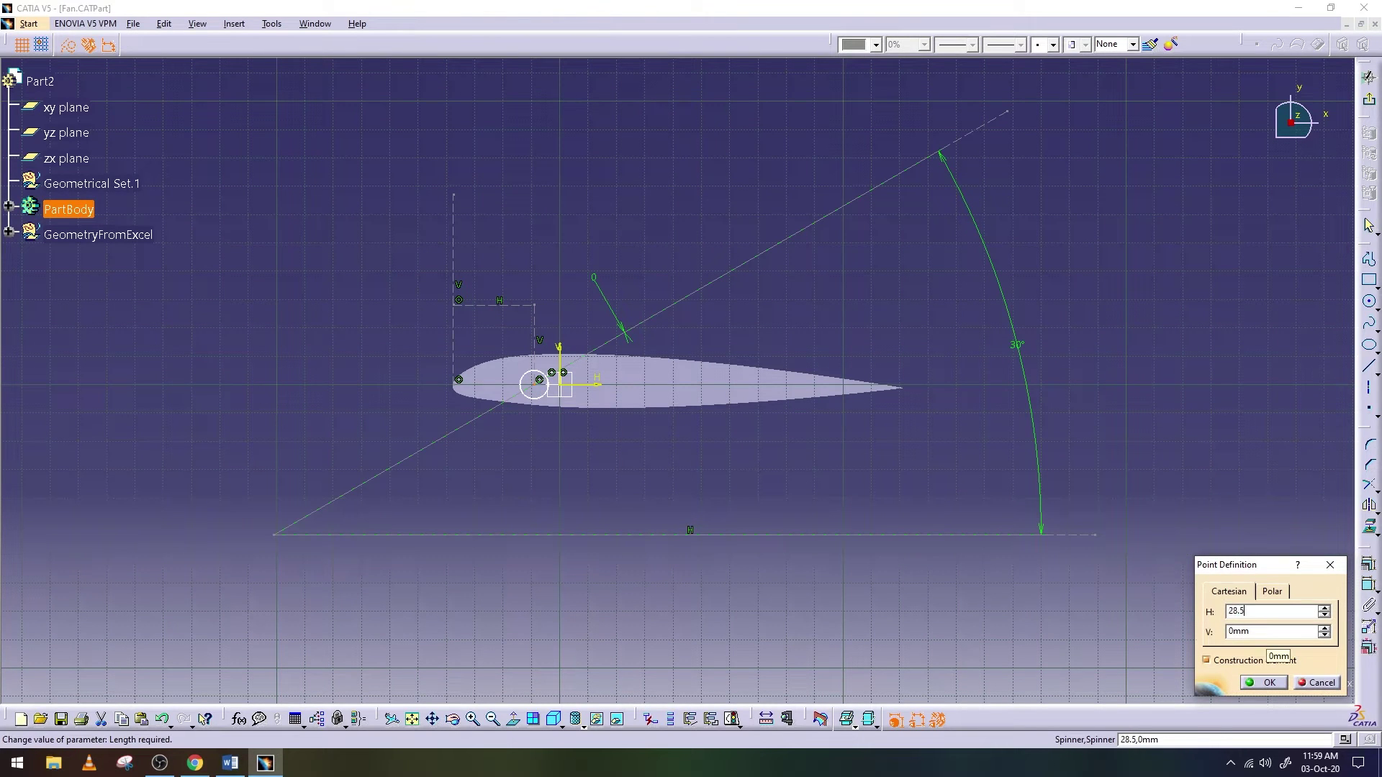
pyautogui.press('Return')
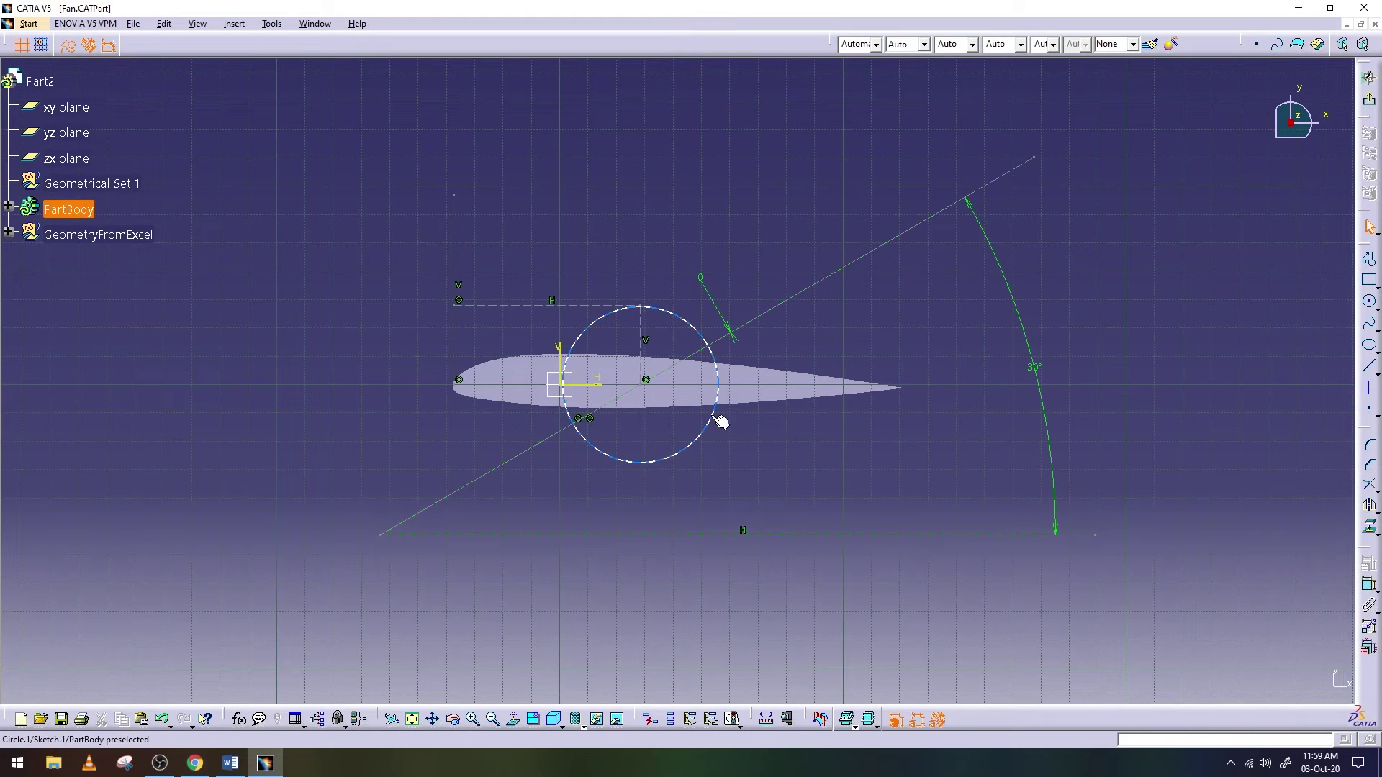
# Set the circle radius to 5 mm, verify the values, and exit the sketch
pyautogui.doubleClick(713, 417)
pyautogui.doubleClick(1284, 636)
pyautogui.write('5')
pyautogui.press('Return')
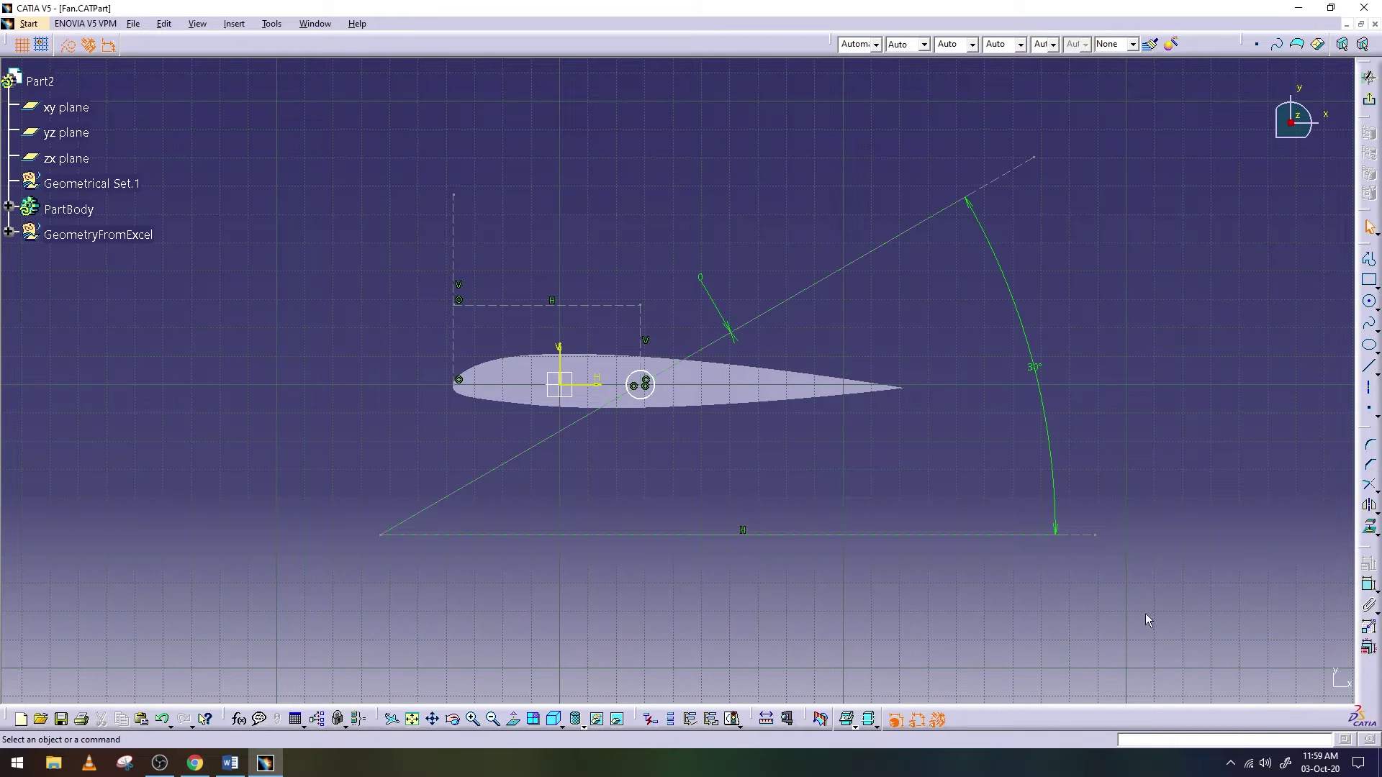
pyautogui.doubleClick(636, 390)
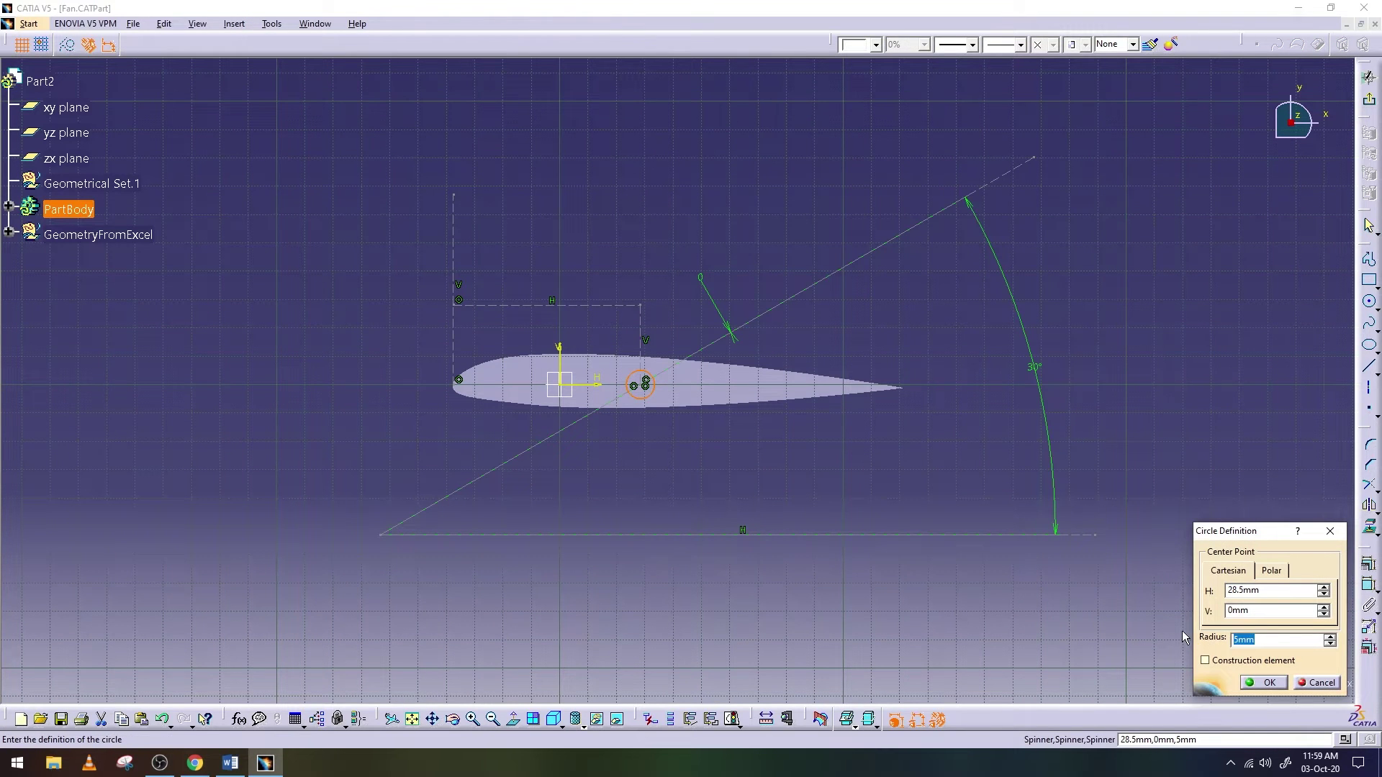
pyautogui.click(1263, 683)
pyautogui.click(1369, 99)
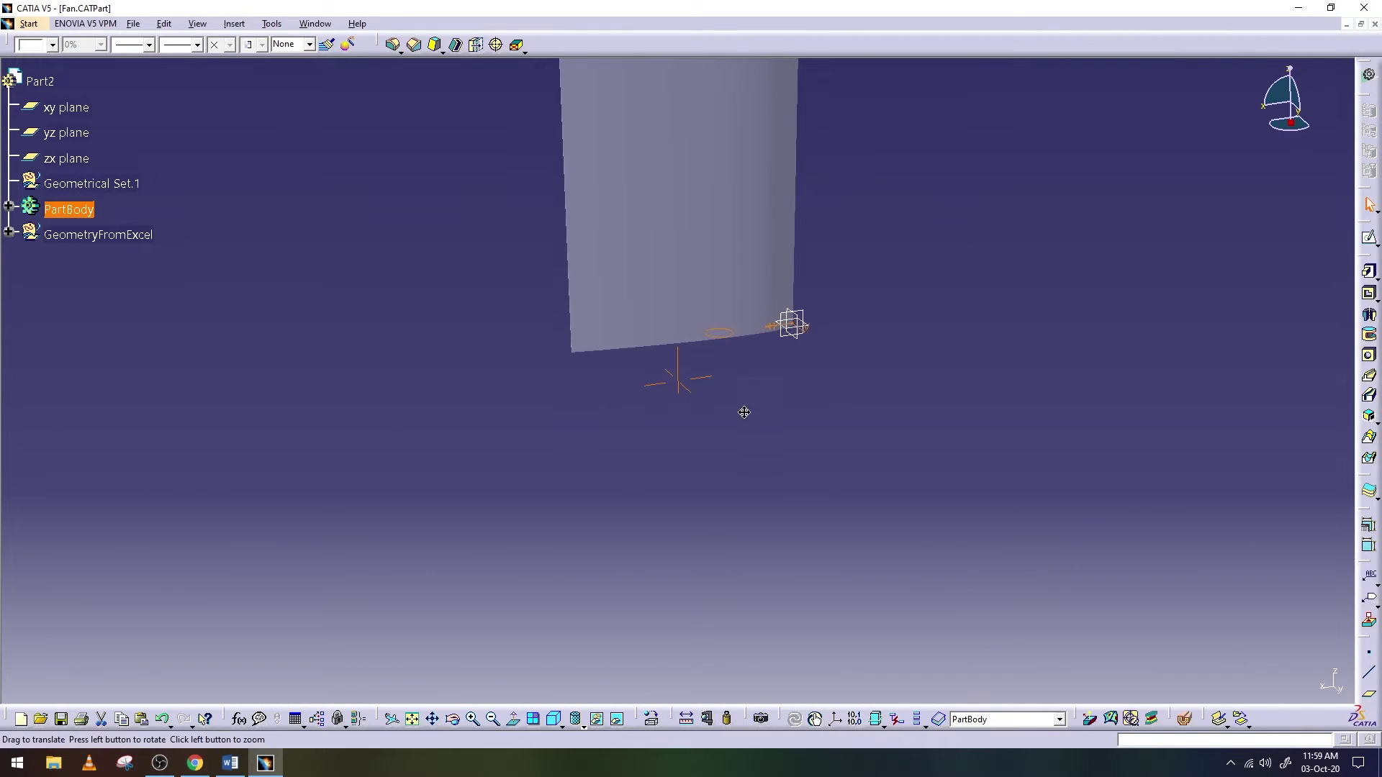
# Orbit to view the pin circle edge-on against the blade, then reopen Sketch.1
pyautogui.moveTo(743, 437)
pyautogui.mouseDown(button='middle')
pyautogui.moveTo(771, 292)
pyautogui.moveTo(685, 85)
pyautogui.mouseUp(button='middle')
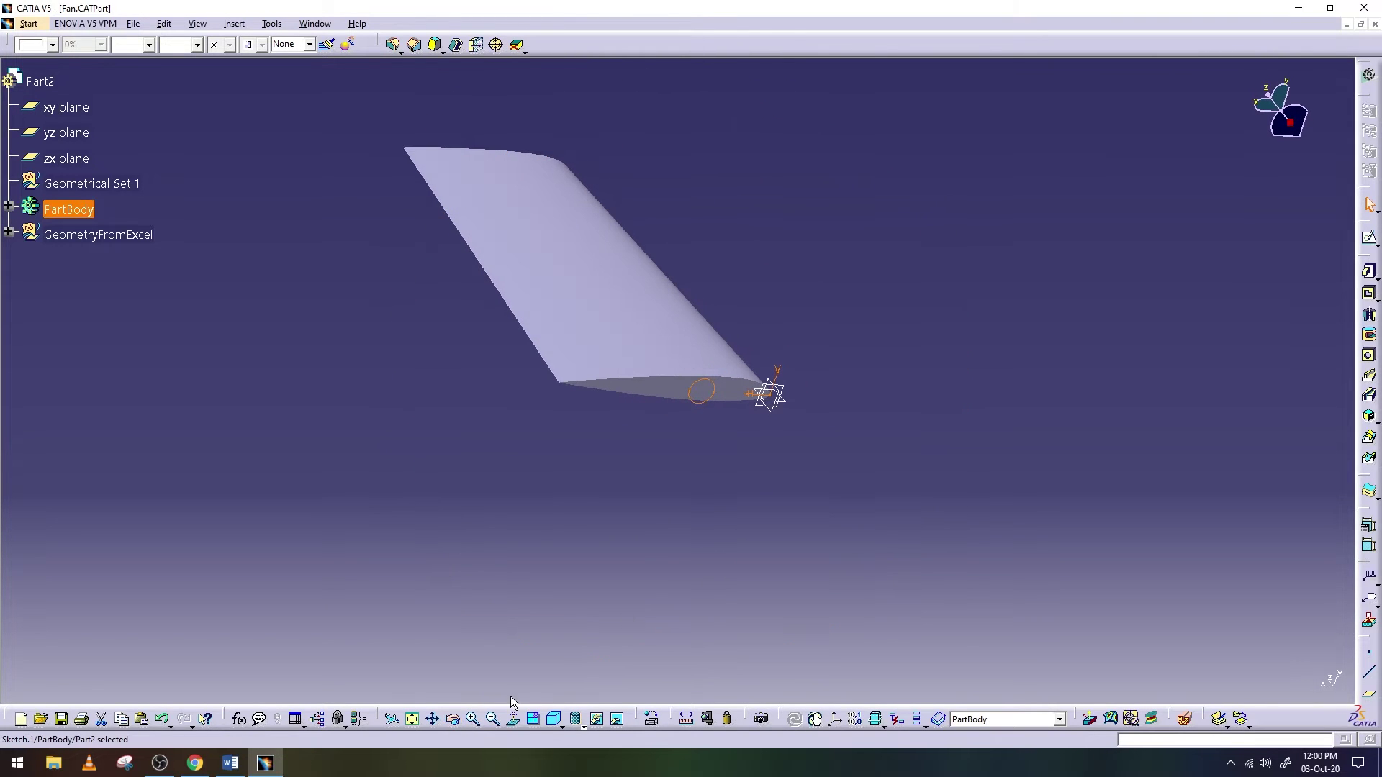
pyautogui.moveTo(641, 423)
pyautogui.mouseDown(button='middle')
pyautogui.moveTo(529, 245)
pyautogui.moveTo(515, 266)
pyautogui.moveTo(524, 250)
pyautogui.moveTo(505, 247)
pyautogui.mouseUp(button='middle')
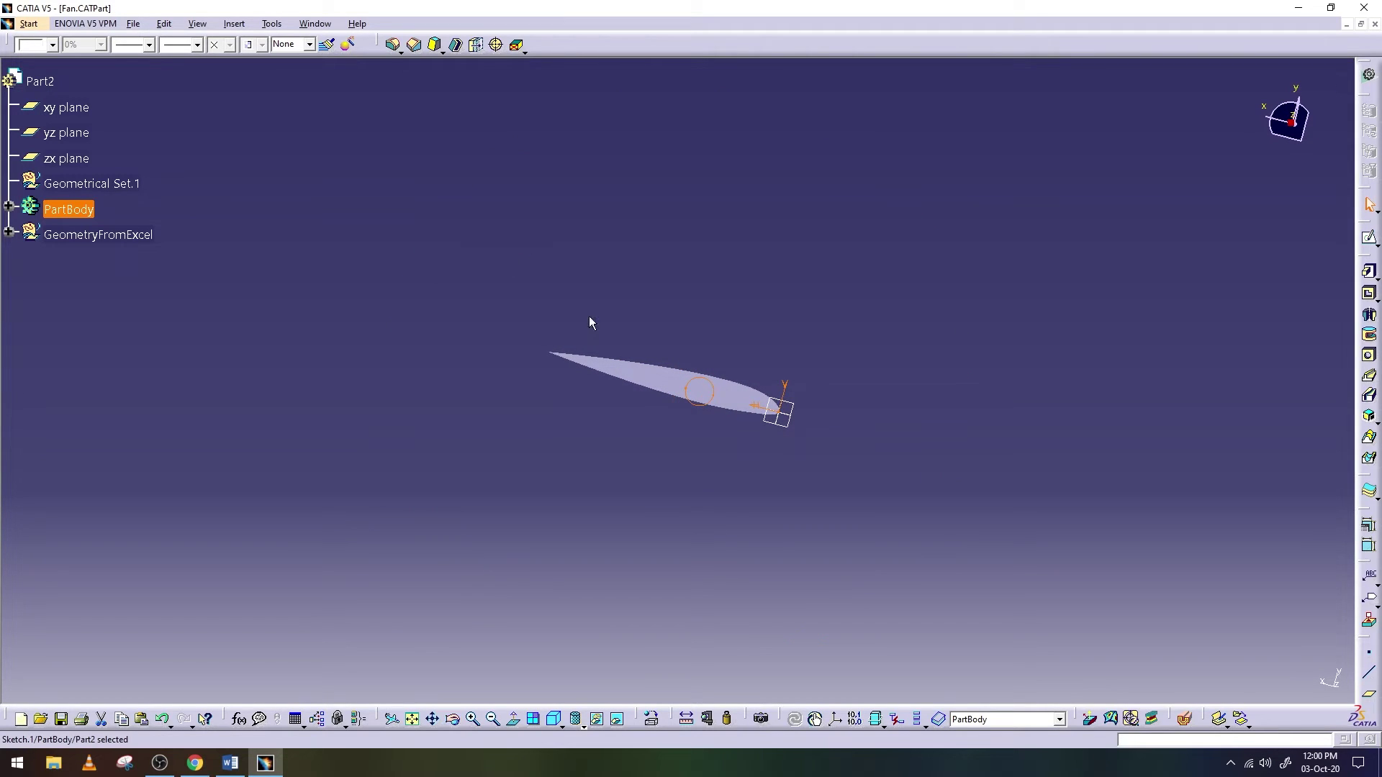
pyautogui.doubleClick(711, 409)
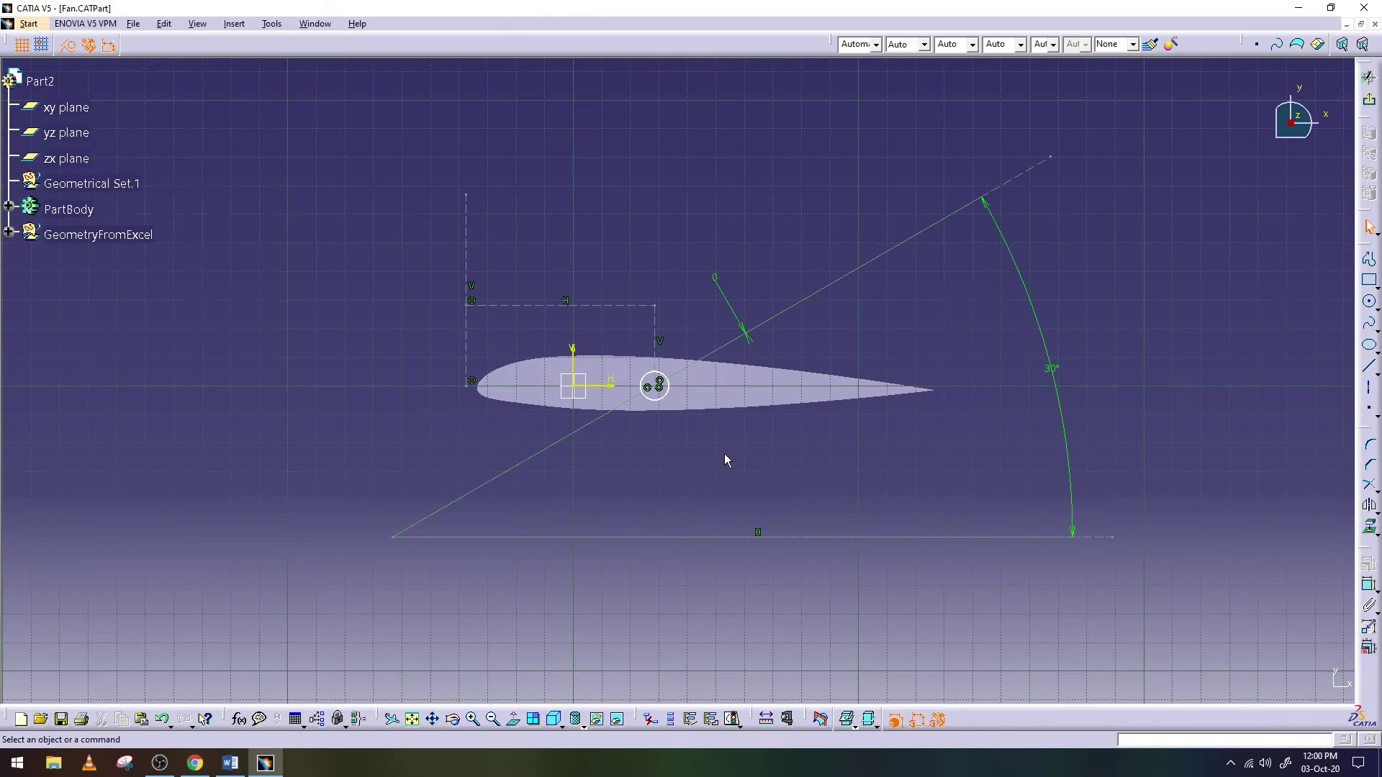
# Reduce the pin circle radius to 3 mm and leave the sketch
pyautogui.doubleClick(675, 396)
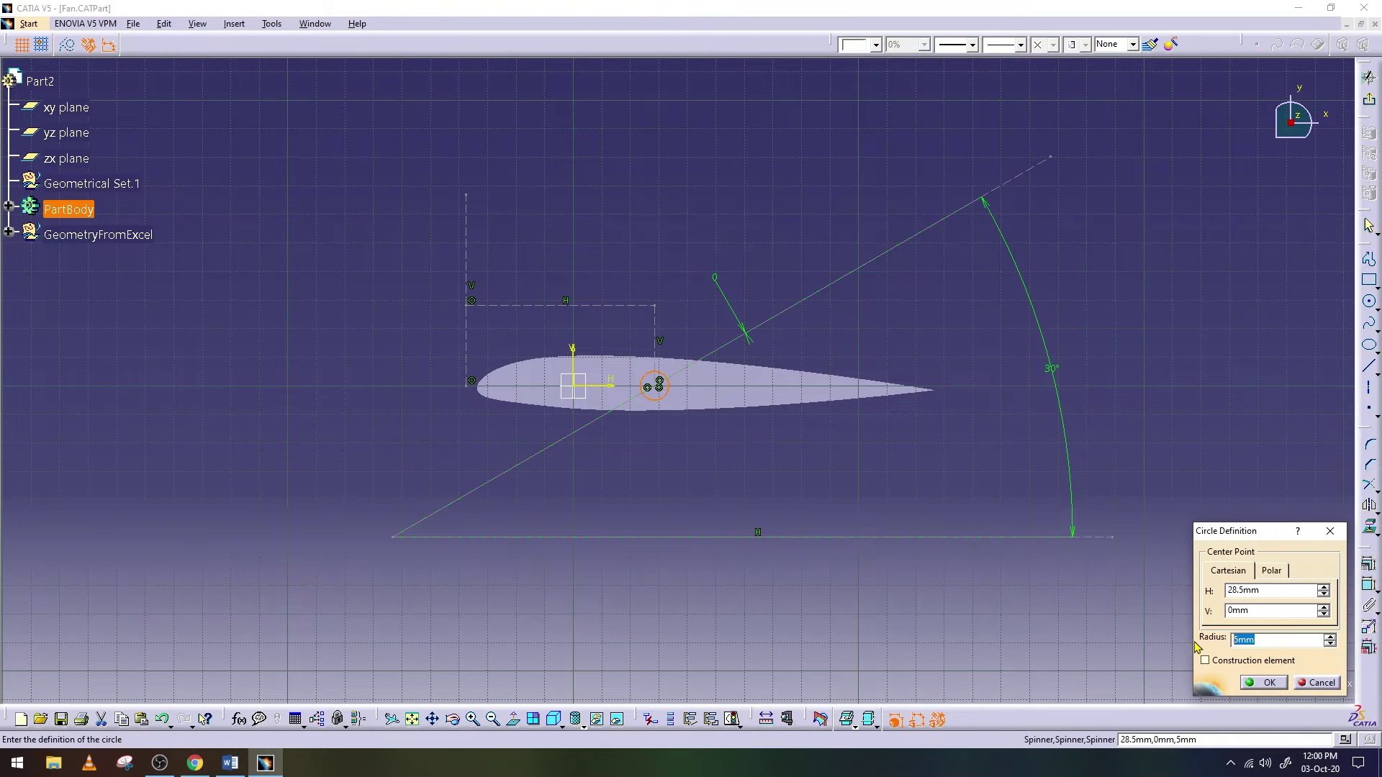
pyautogui.press('Return')
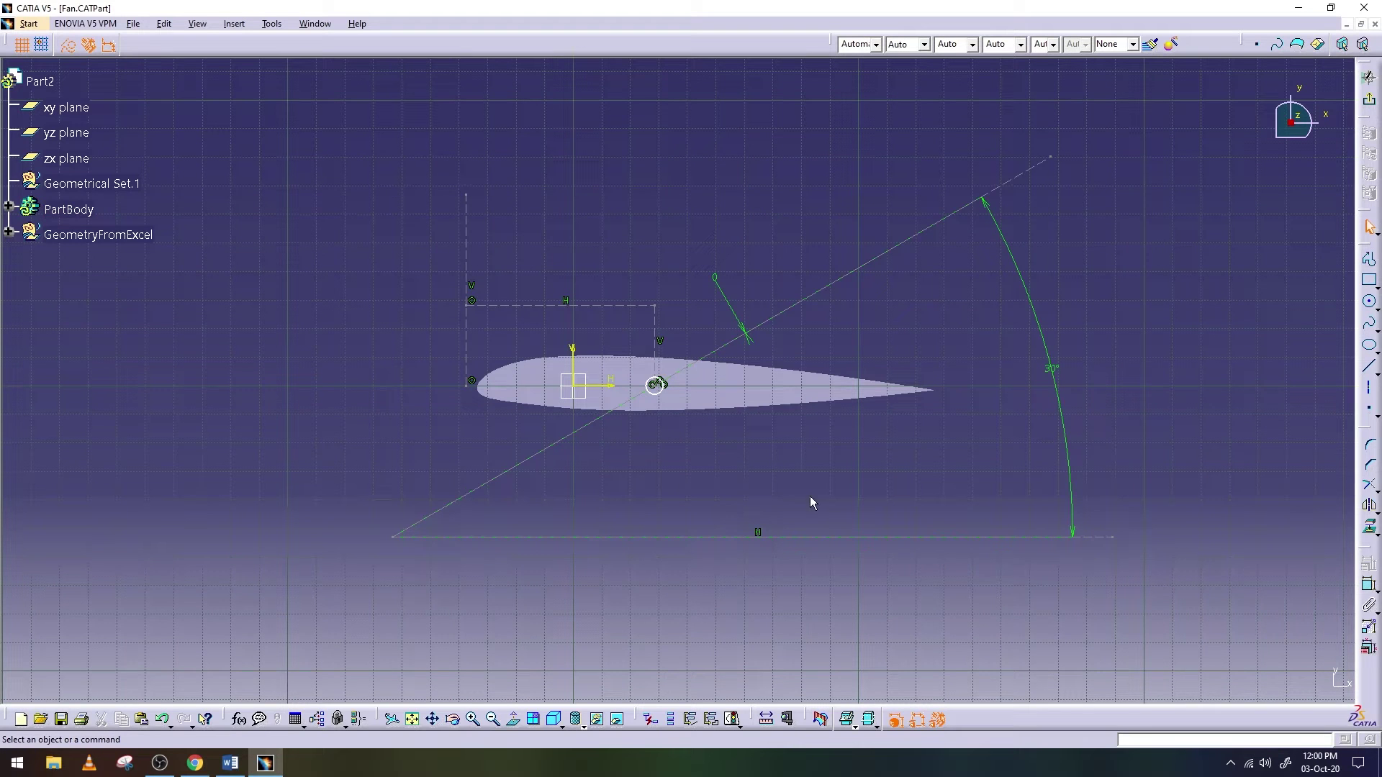
pyautogui.click(1369, 78)
# Rotate the view until the airfoil blade is seen edge-on
pyautogui.moveTo(590, 491)
pyautogui.mouseDown(button='middle')
pyautogui.moveTo(641, 499)
pyautogui.moveTo(475, 534)
pyautogui.moveTo(308, 511)
pyautogui.mouseUp(button='middle')
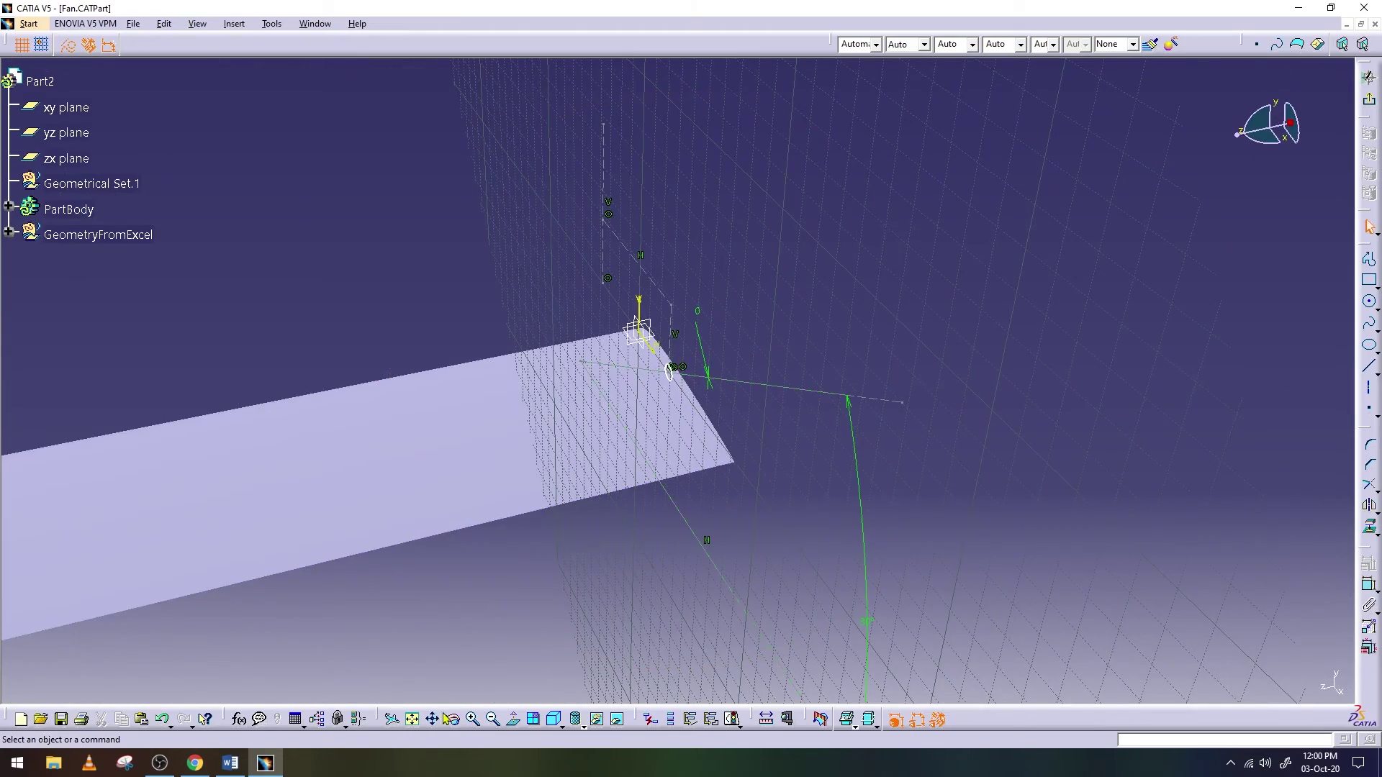
pyautogui.click(451, 719)
pyautogui.moveTo(836, 534)
pyautogui.mouseDown()
pyautogui.moveTo(614, 466)
pyautogui.moveTo(338, 410)
pyautogui.mouseUp()
pyautogui.moveTo(458, 698); pyautogui.dragTo(488, 463)
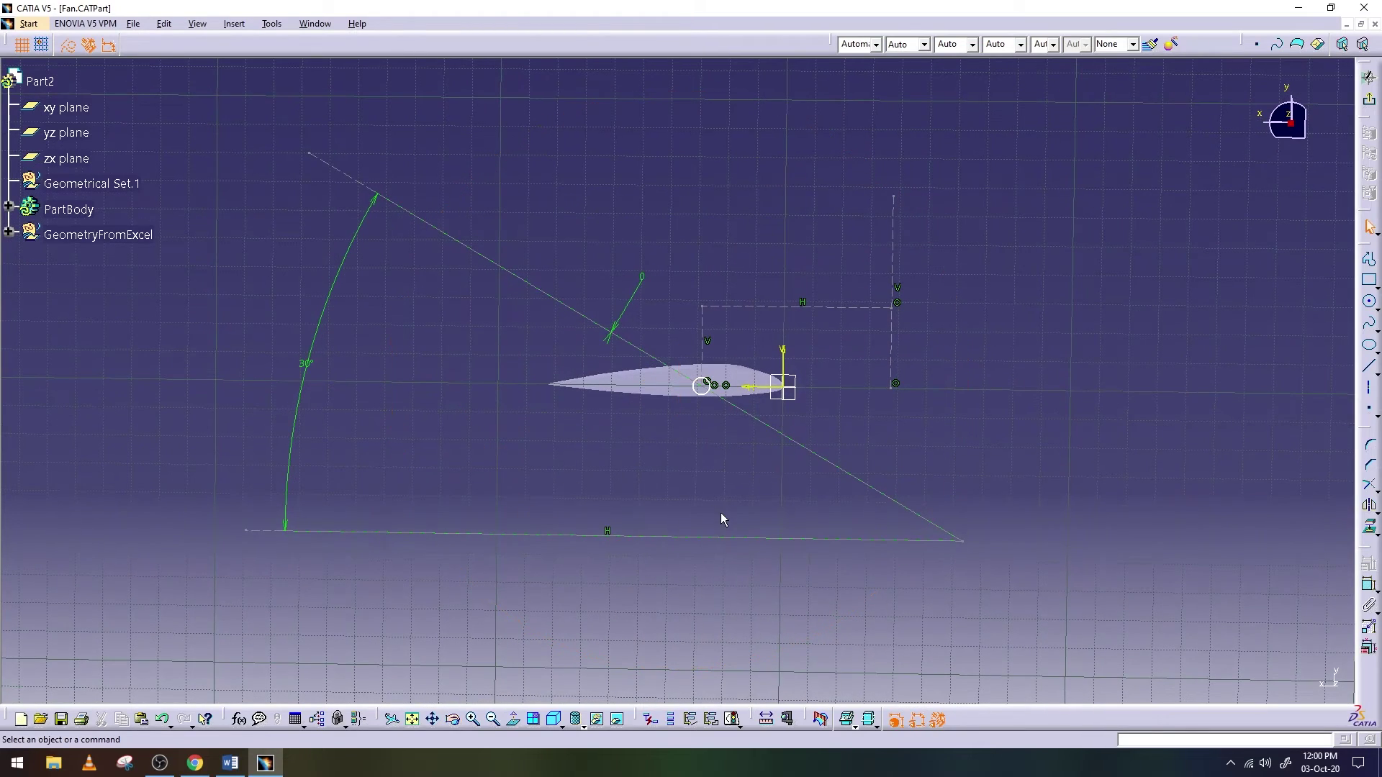
# Delete the coincidence constraint that pins the circle's centre
pyautogui.keyDown('ctrl'); pyautogui.moveTo(720, 512); pyautogui.dragTo(718, 382, button='middle'); pyautogui.keyUp('ctrl')
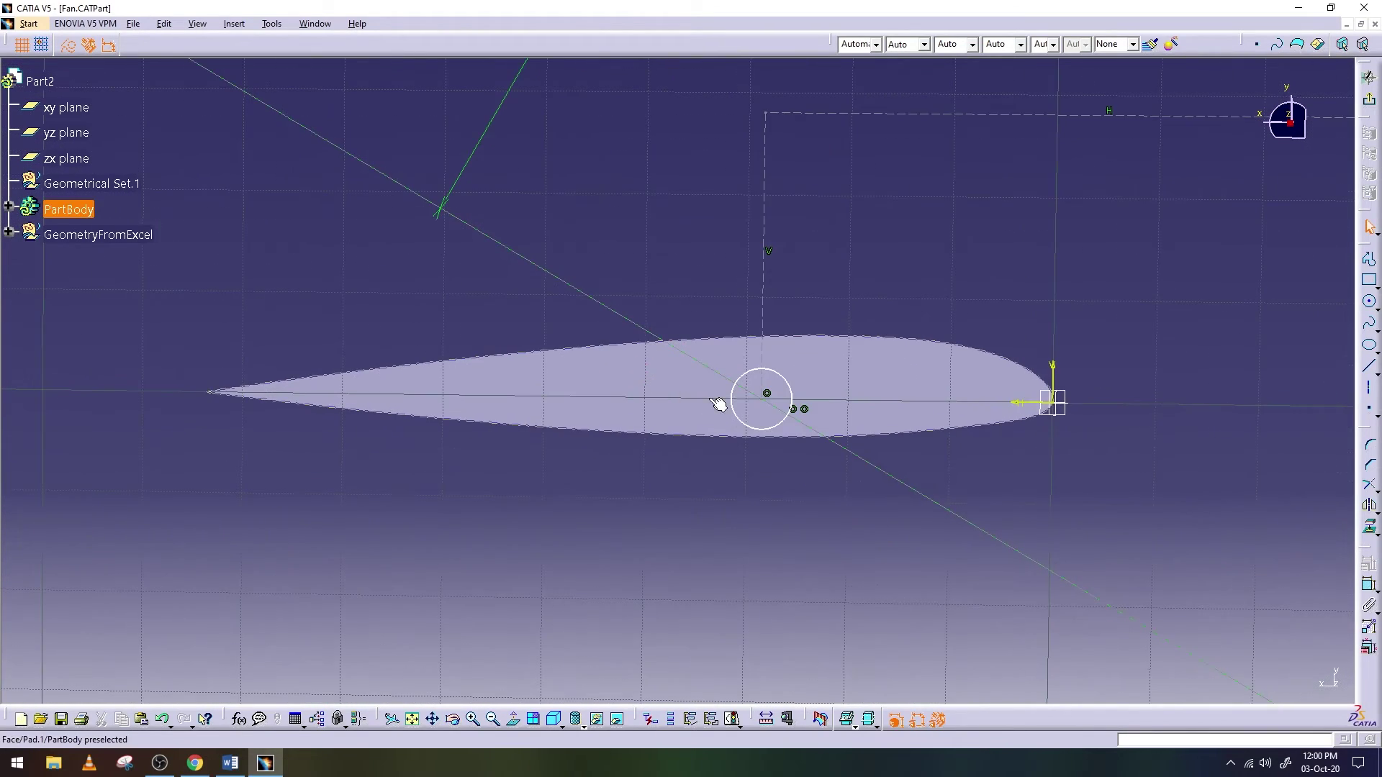
pyautogui.doubleClick(765, 406)
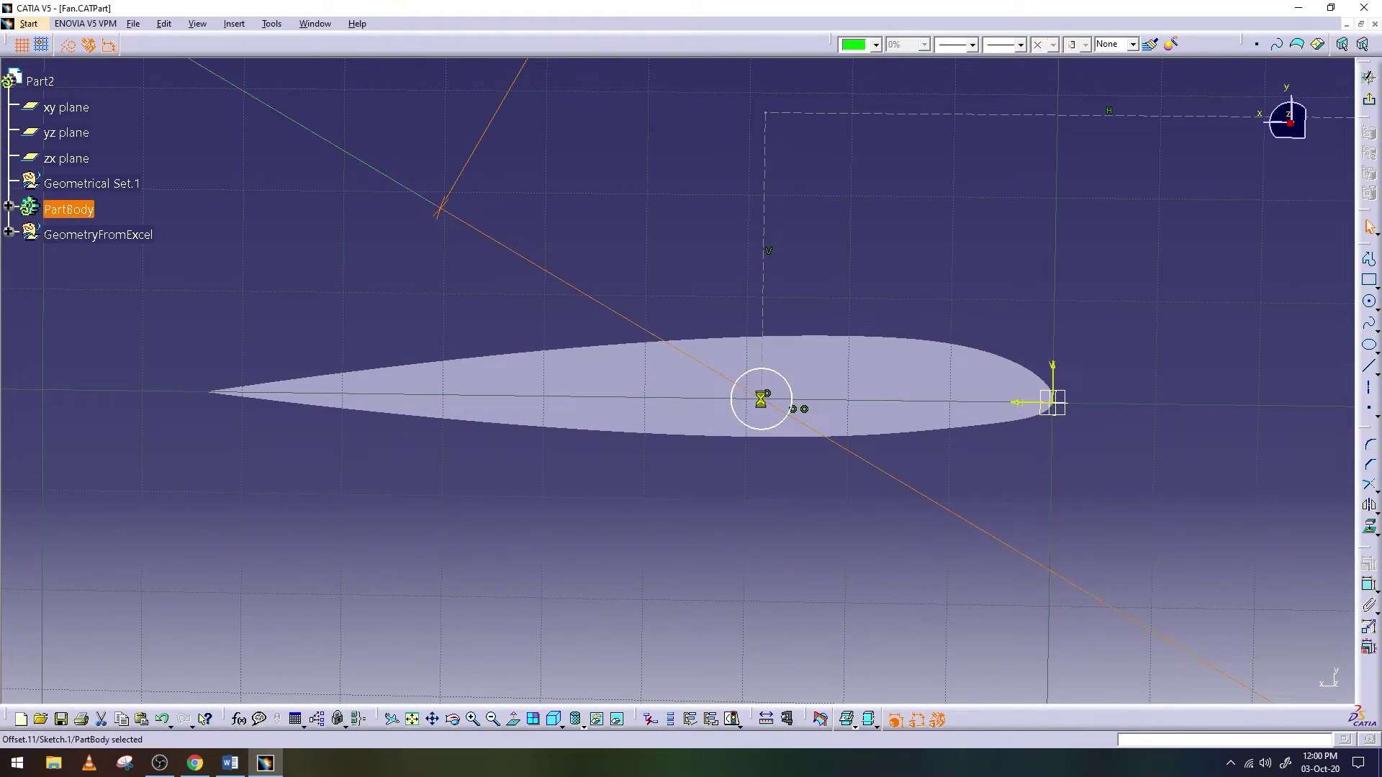
pyautogui.click(1331, 683)
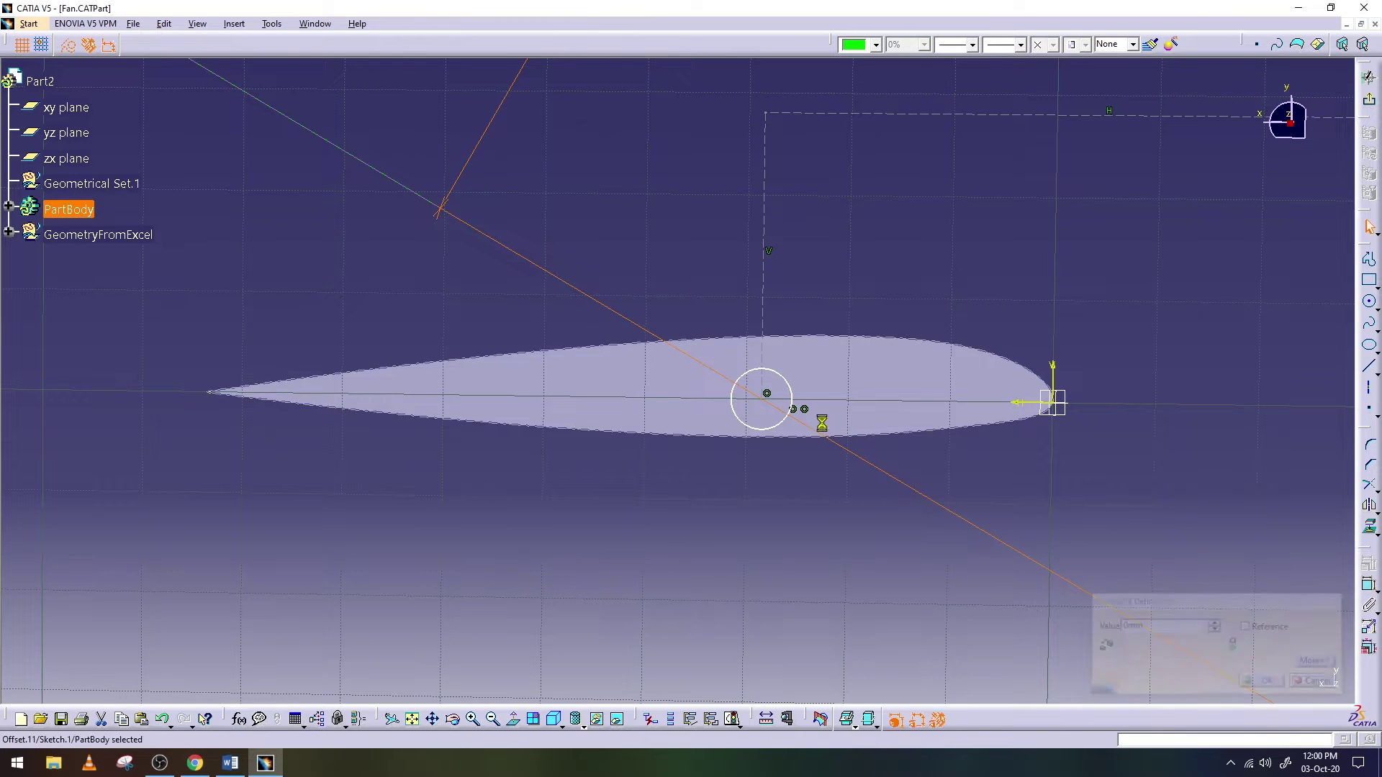
pyautogui.click(804, 409)
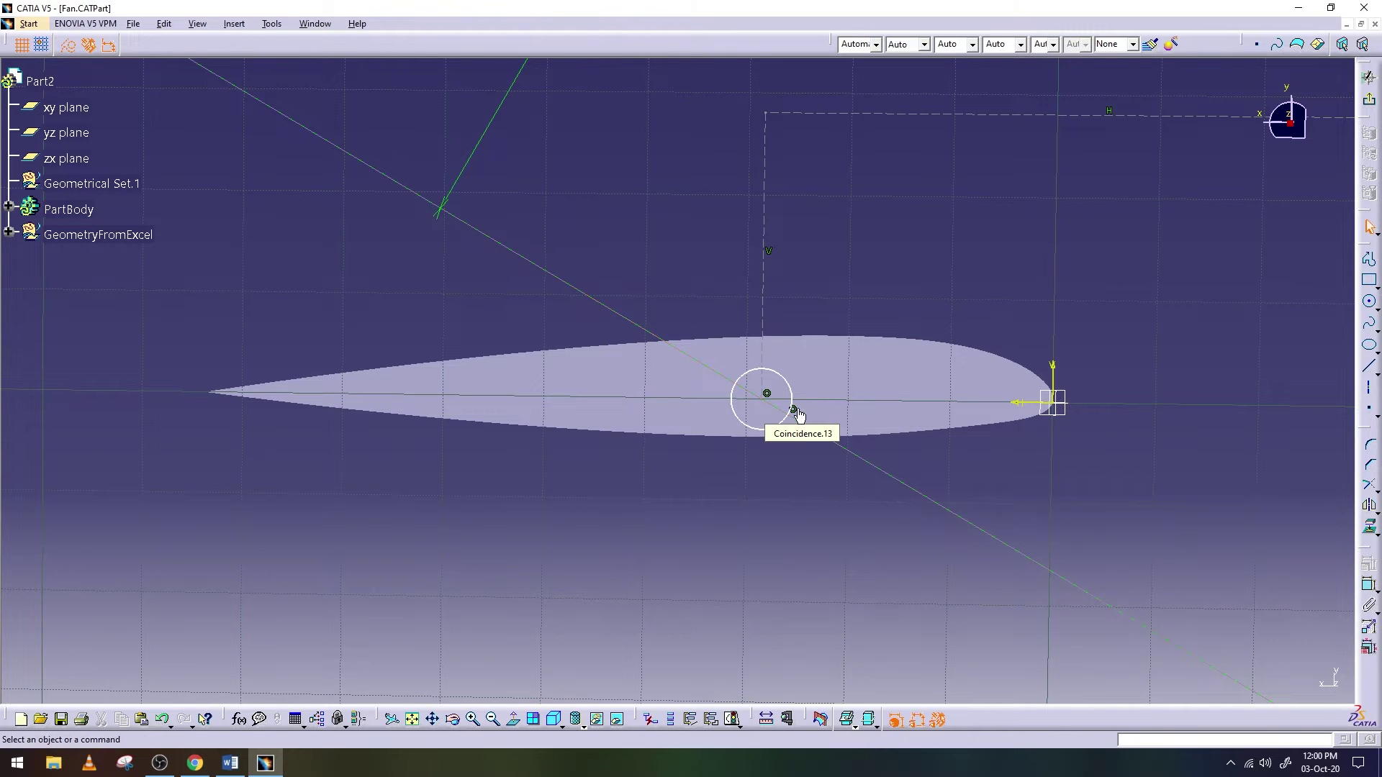
pyautogui.click(768, 393)
pyautogui.press('Delete')
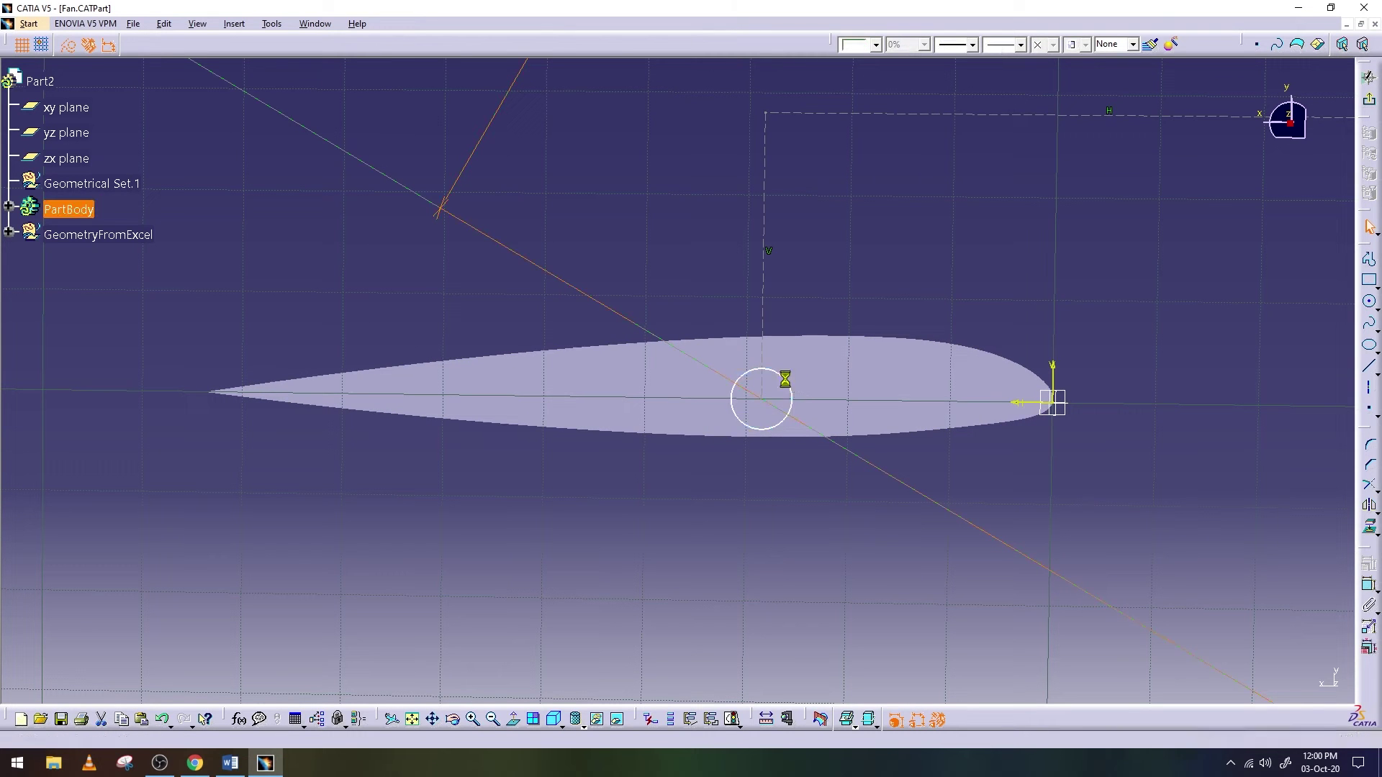
# Place the 3 mm circle's centre at V 1 mm, then exit the sketch
pyautogui.doubleClick(792, 389)
pyautogui.press('Tab')
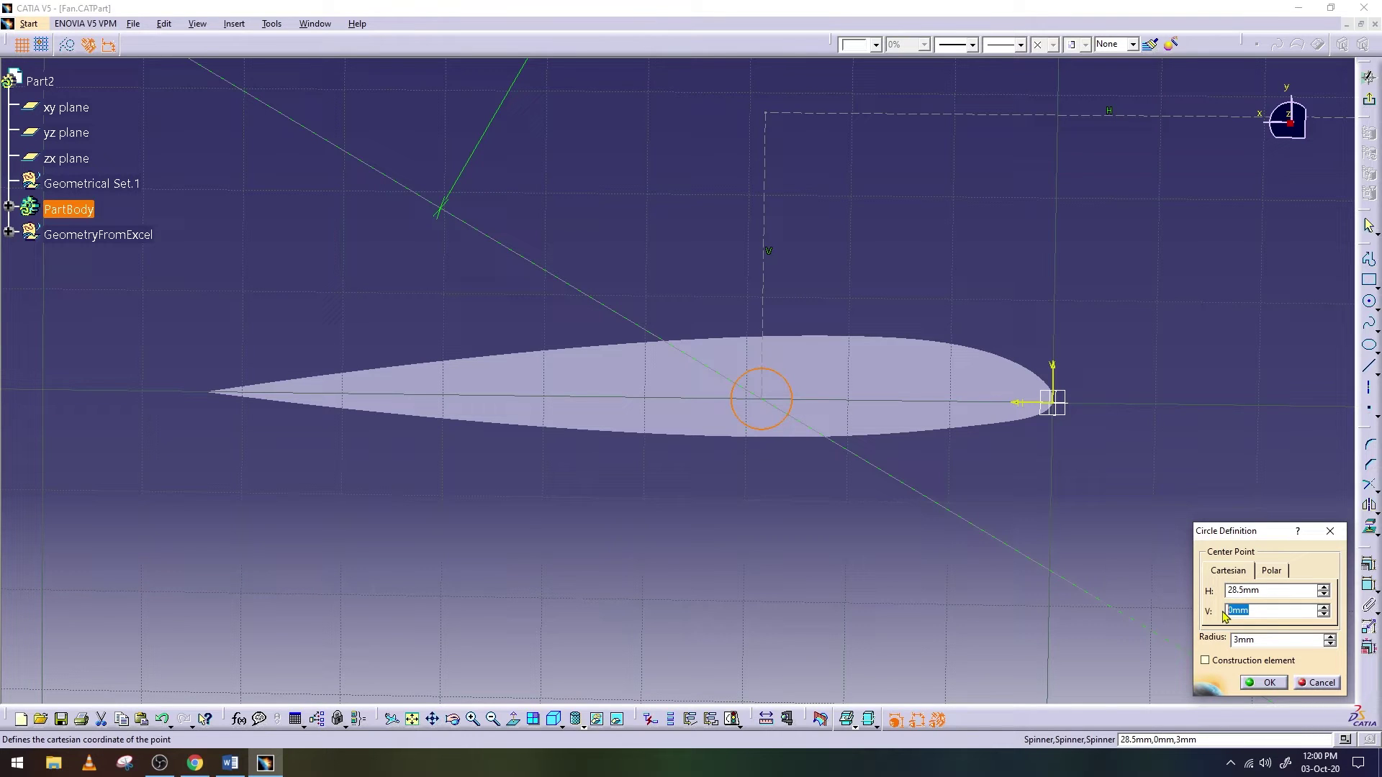
pyautogui.write('2')
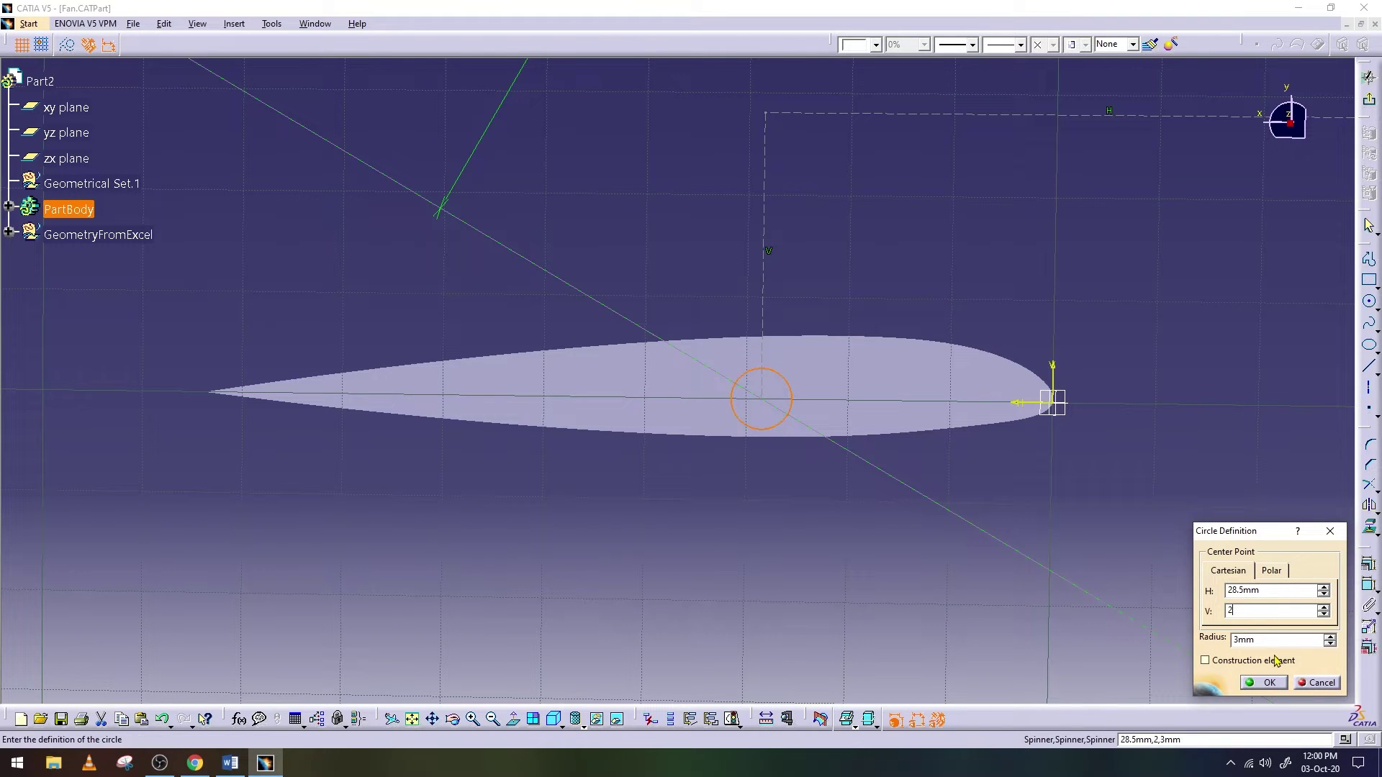
pyautogui.click(1282, 681)
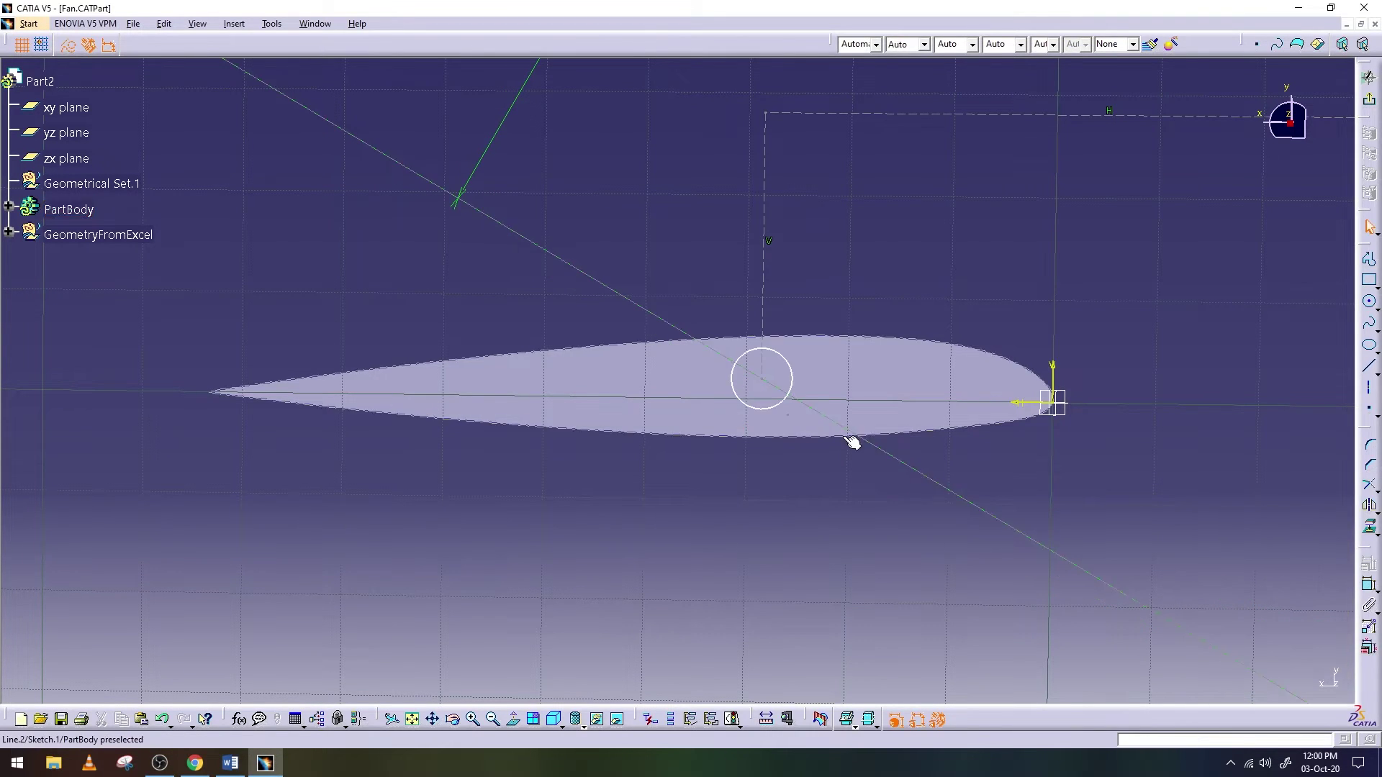
pyautogui.doubleClick(794, 374)
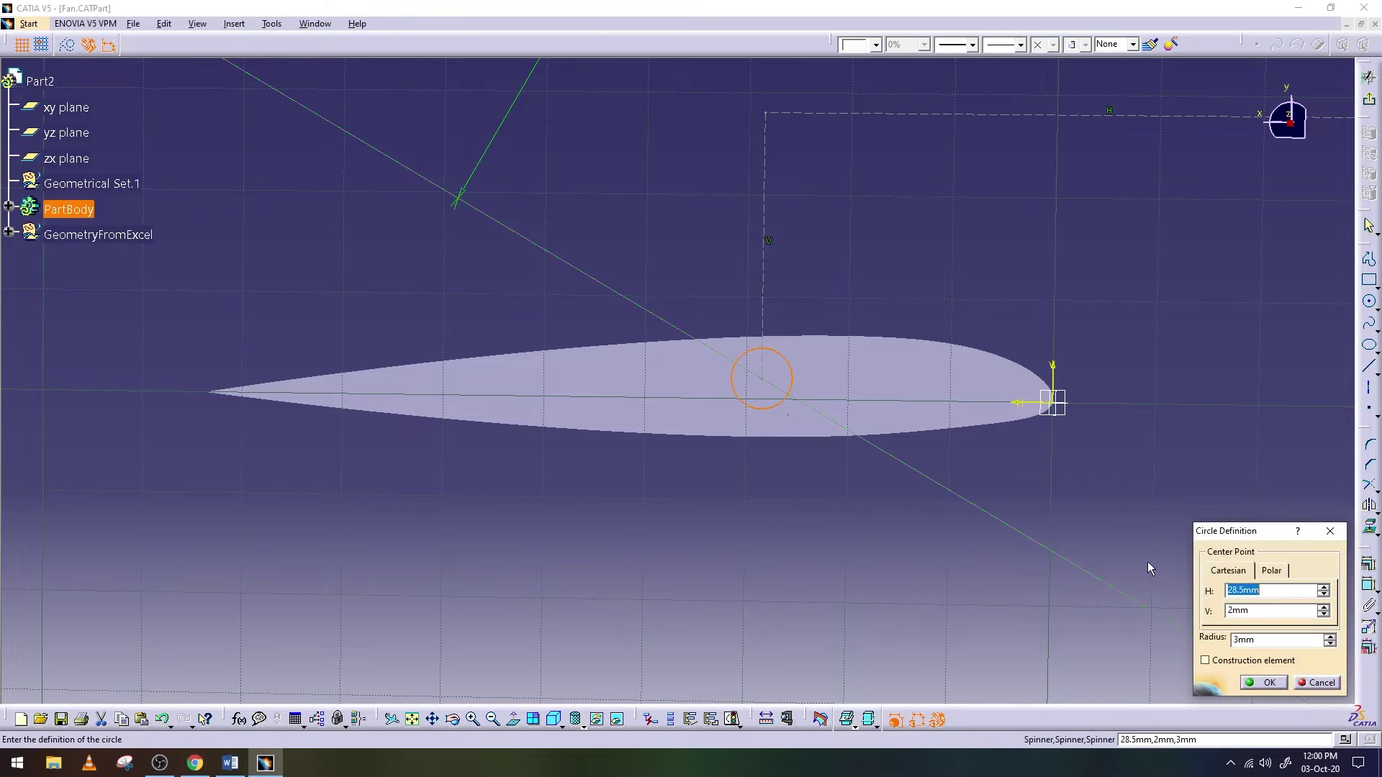
pyautogui.doubleClick(1238, 611)
pyautogui.write('1mm')
pyautogui.click(1269, 683)
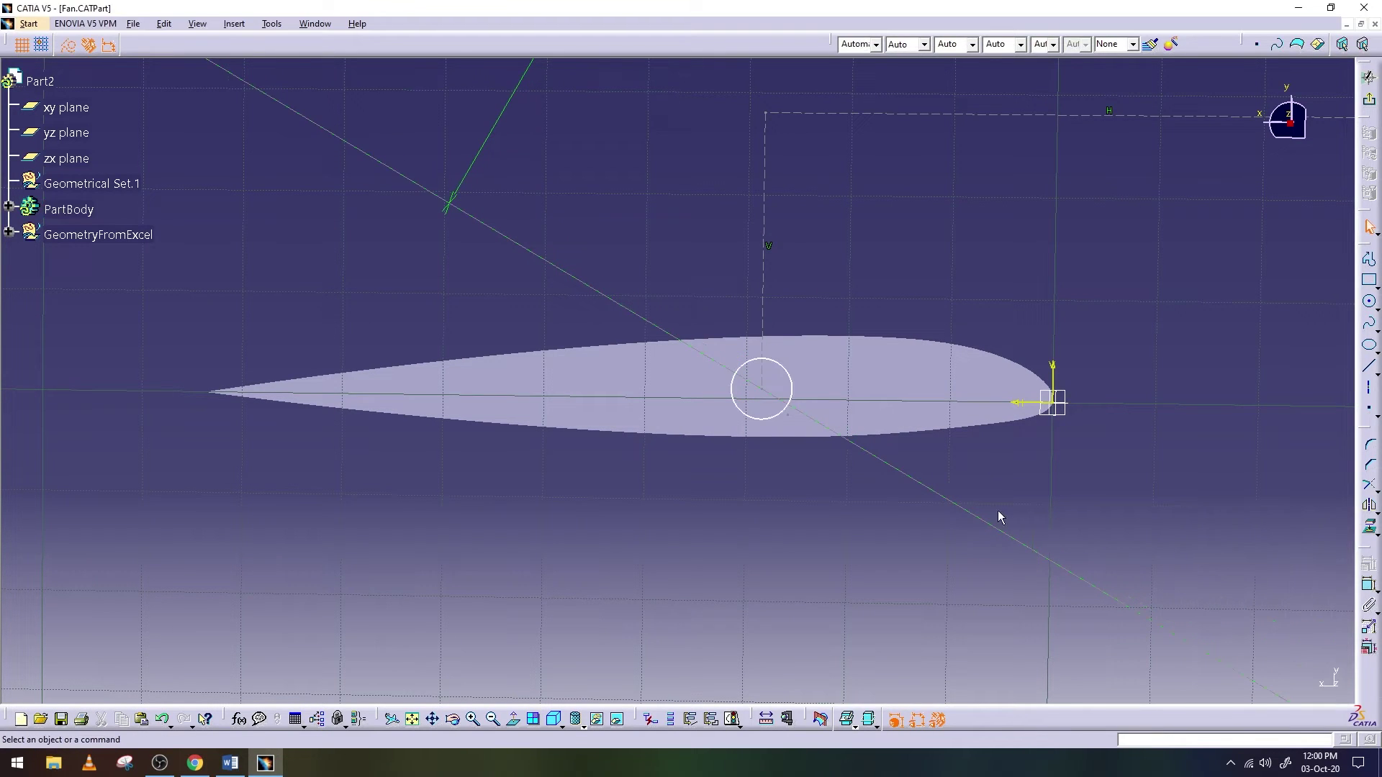
pyautogui.doubleClick(793, 391)
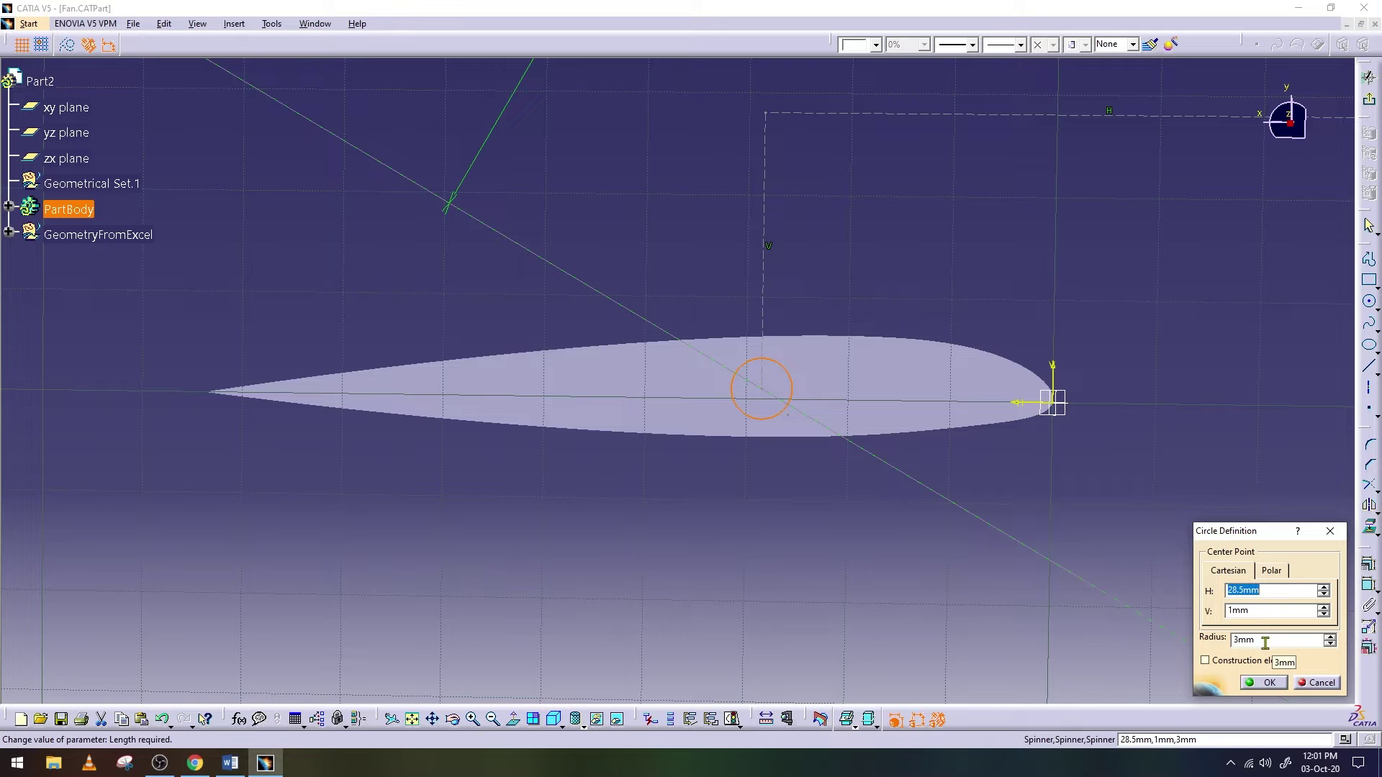
pyautogui.click(1270, 684)
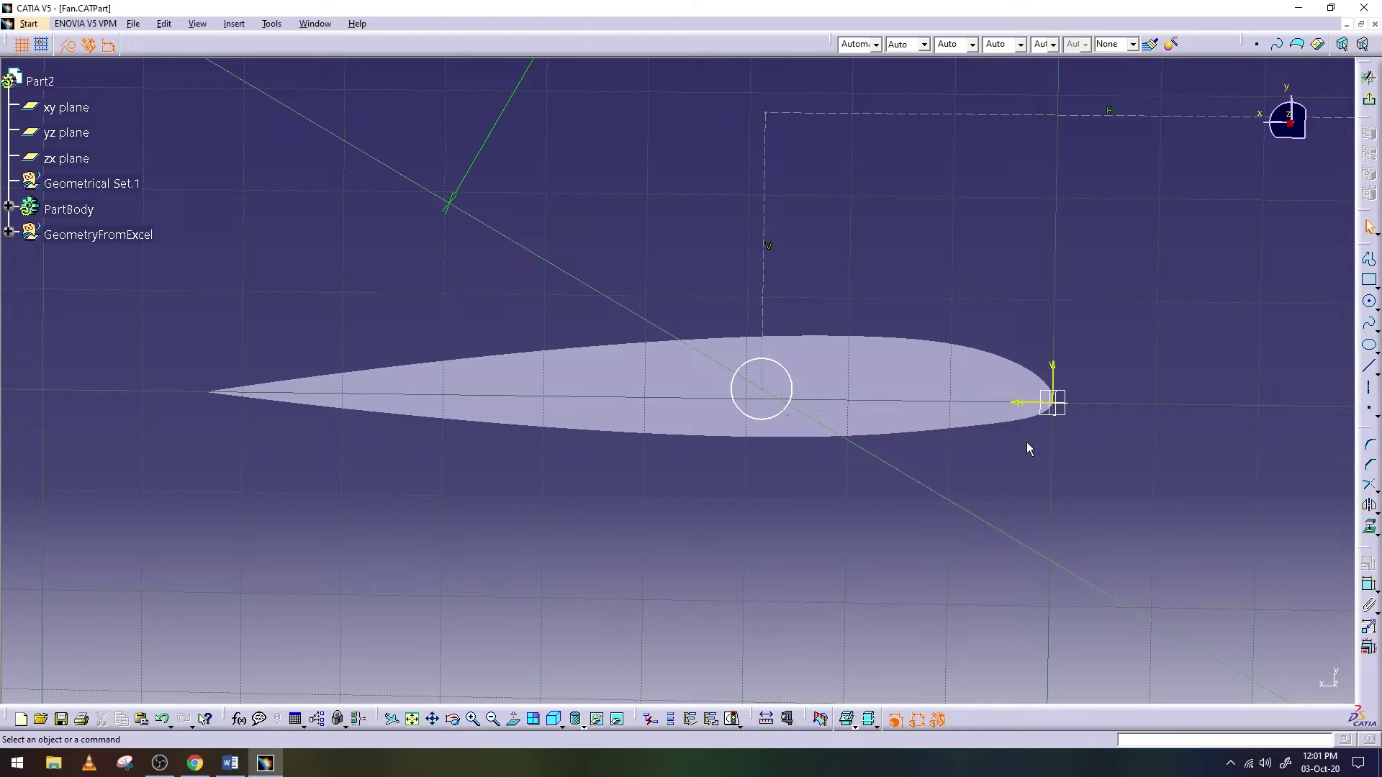
pyautogui.click(1369, 77)
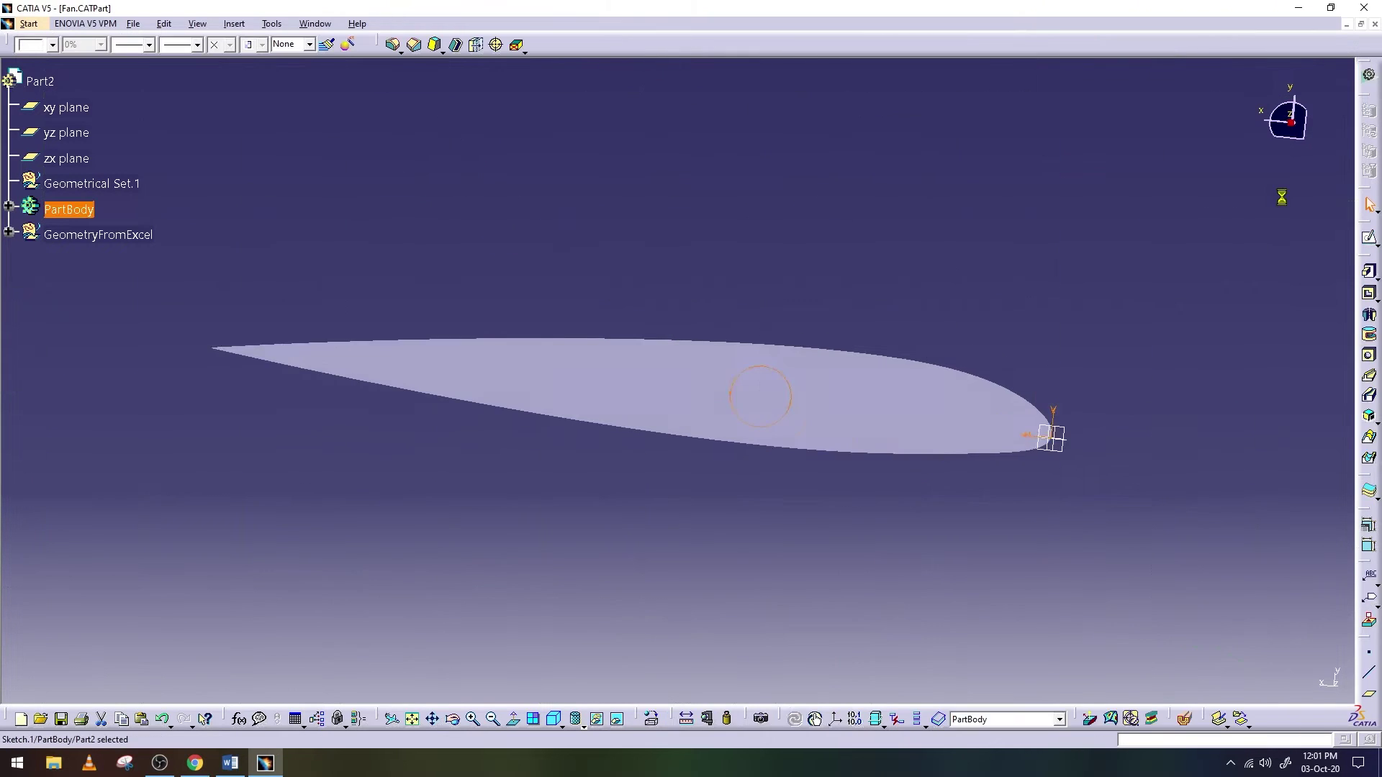
# Pad the 3 mm circle 10 mm in reversed direction, forming the Pad.2 pin
pyautogui.moveTo(672, 363); pyautogui.dragTo(1193, 333, button='middle')
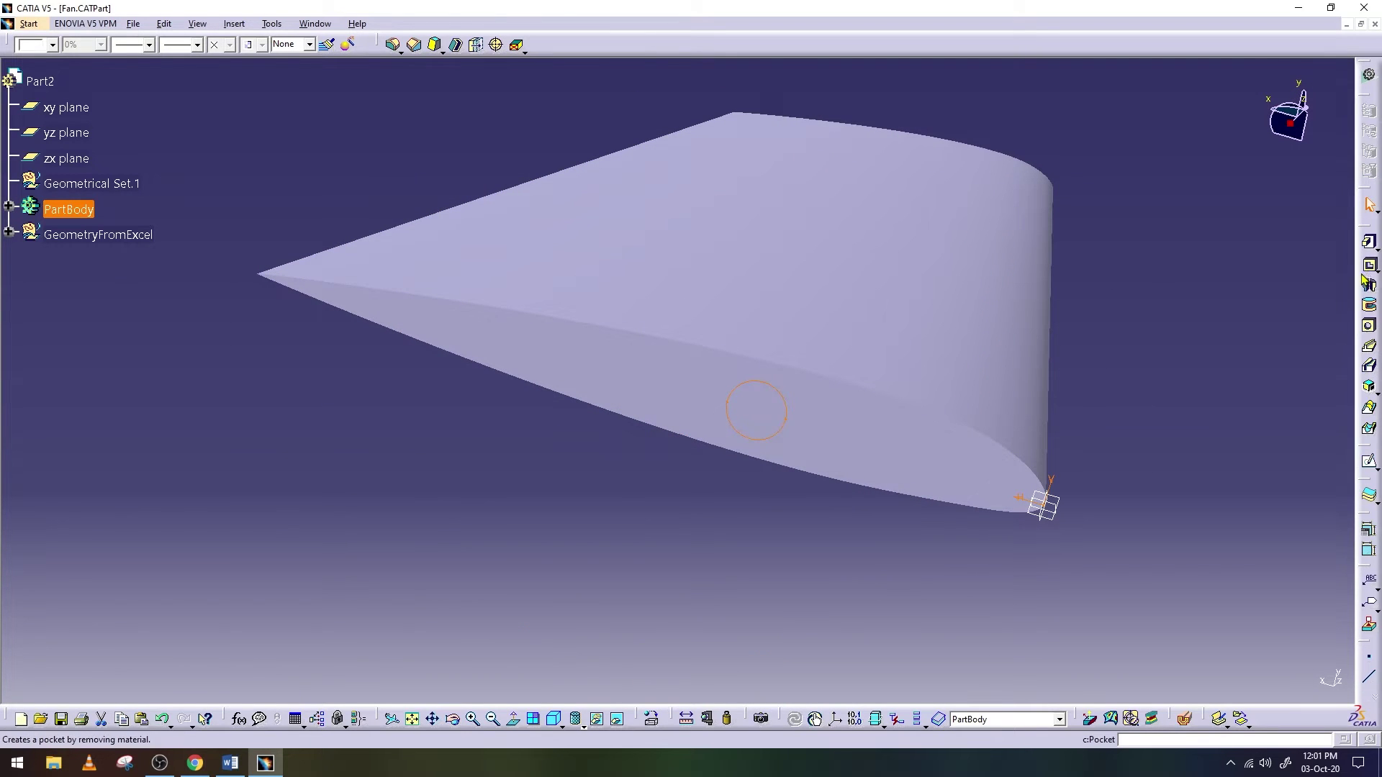
pyautogui.click(1369, 243)
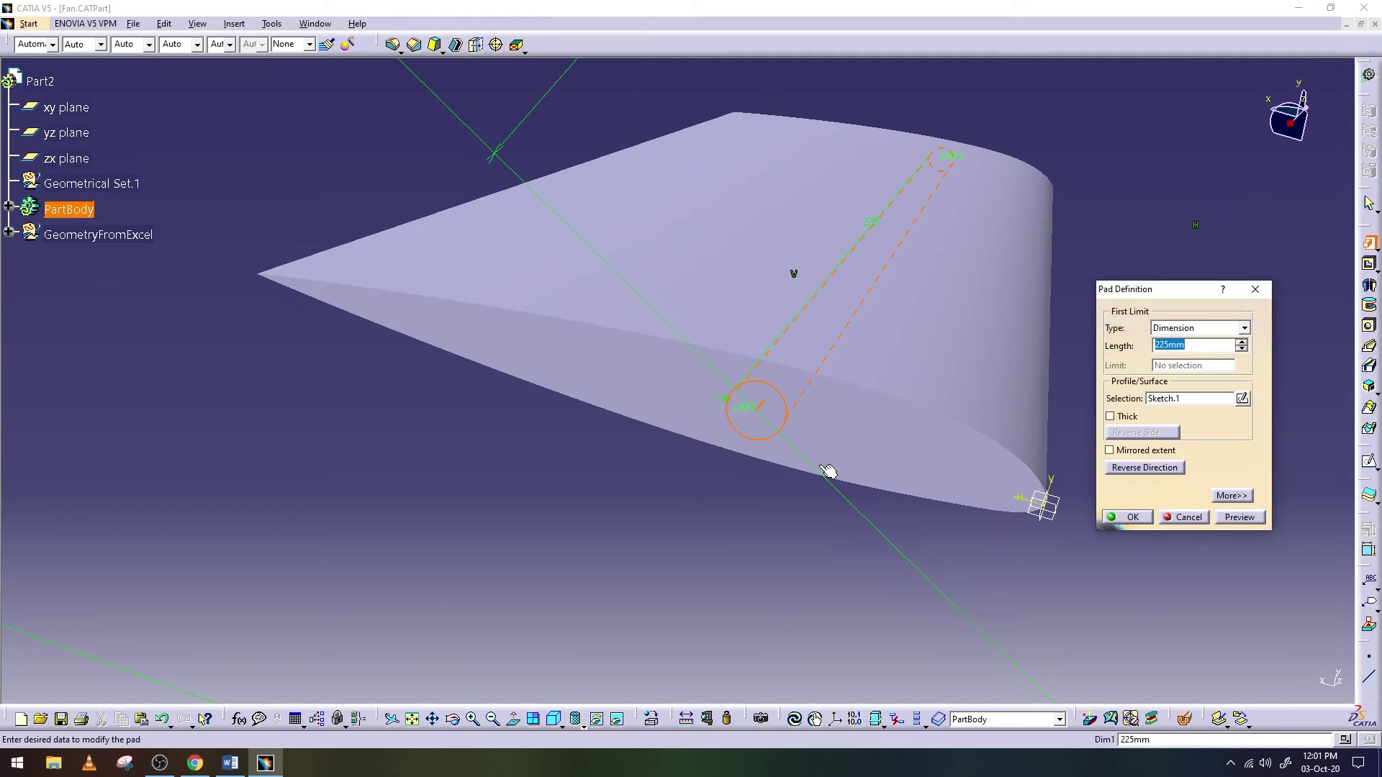
pyautogui.click(1138, 472)
pyautogui.write('10')
pyautogui.press('Return')
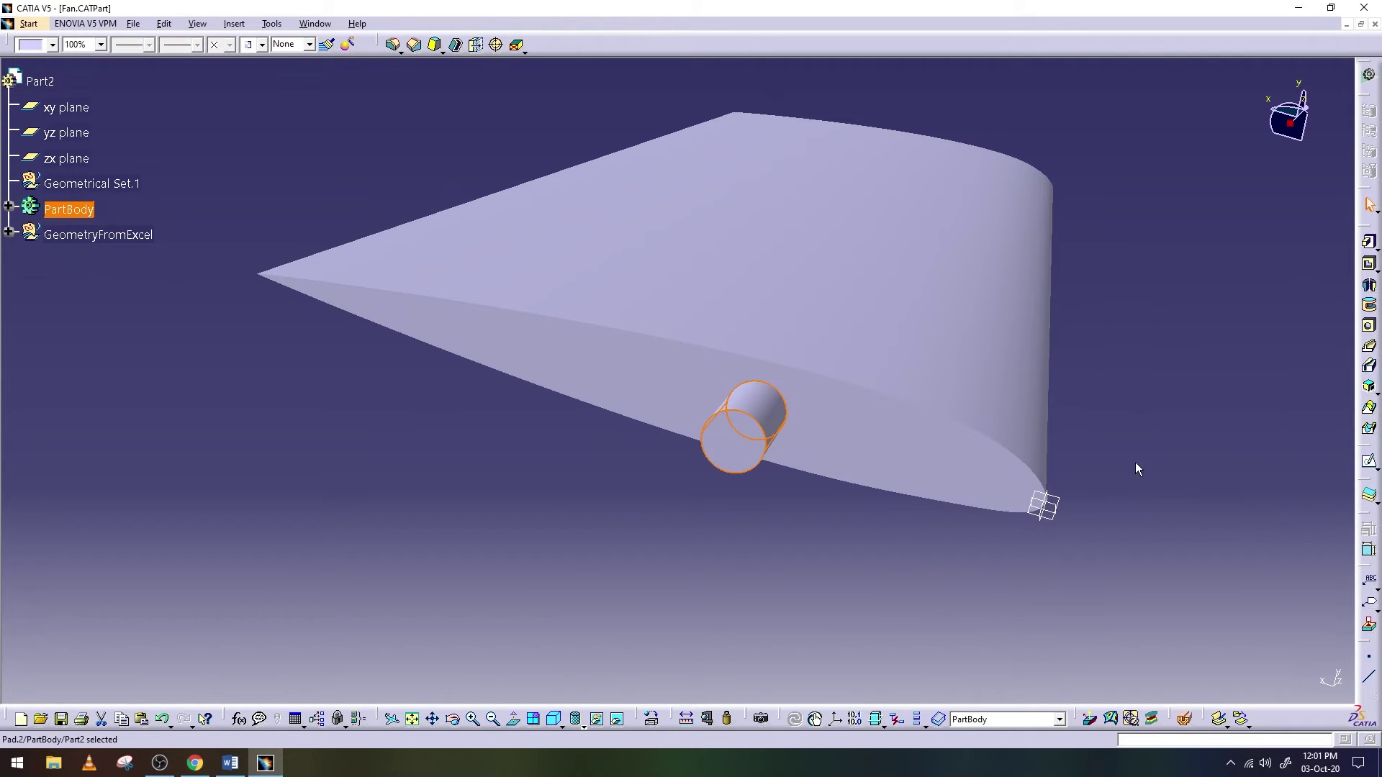
pyautogui.click(763, 409)
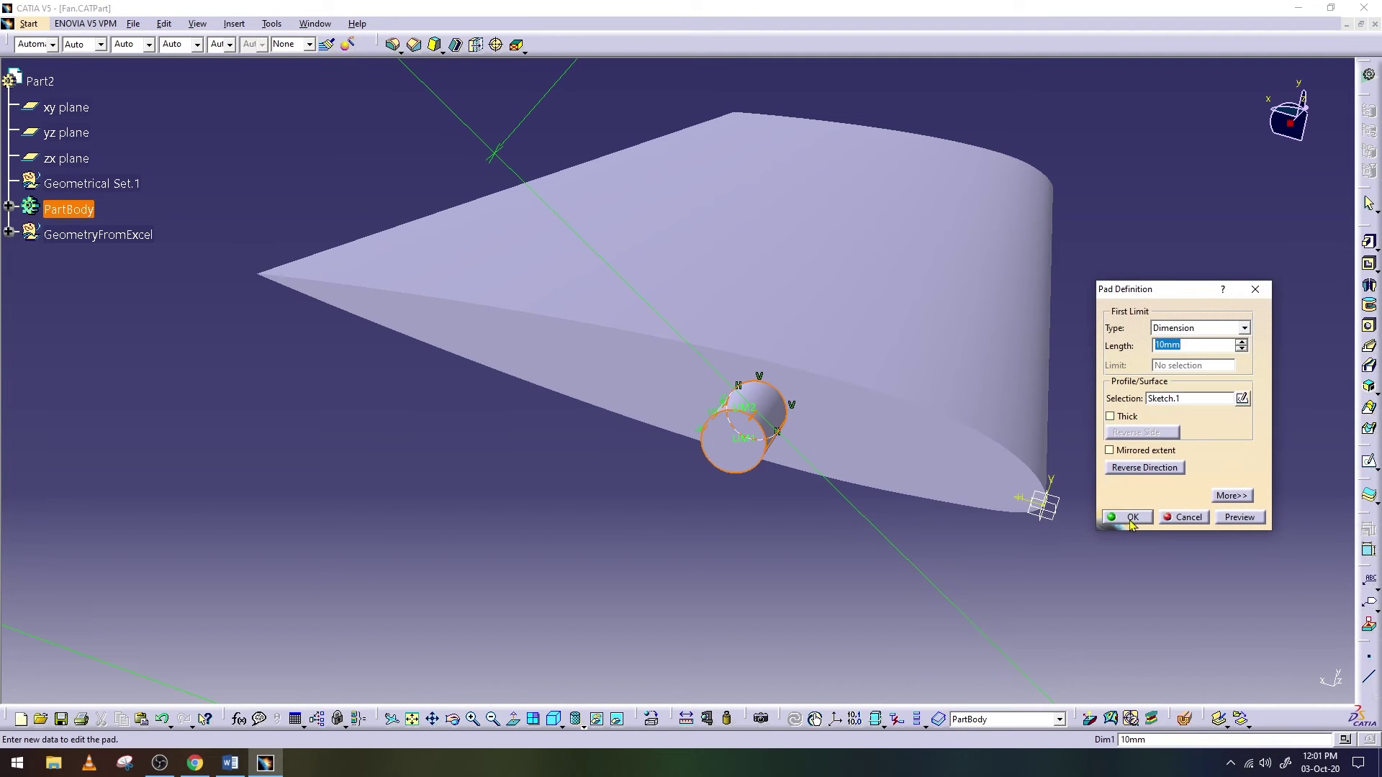
pyautogui.click(1132, 520)
pyautogui.moveTo(691, 359)
pyautogui.mouseDown(button='middle')
pyautogui.moveTo(711, 340)
pyautogui.moveTo(691, 317)
pyautogui.mouseUp(button='middle')
pyautogui.click(134, 24)
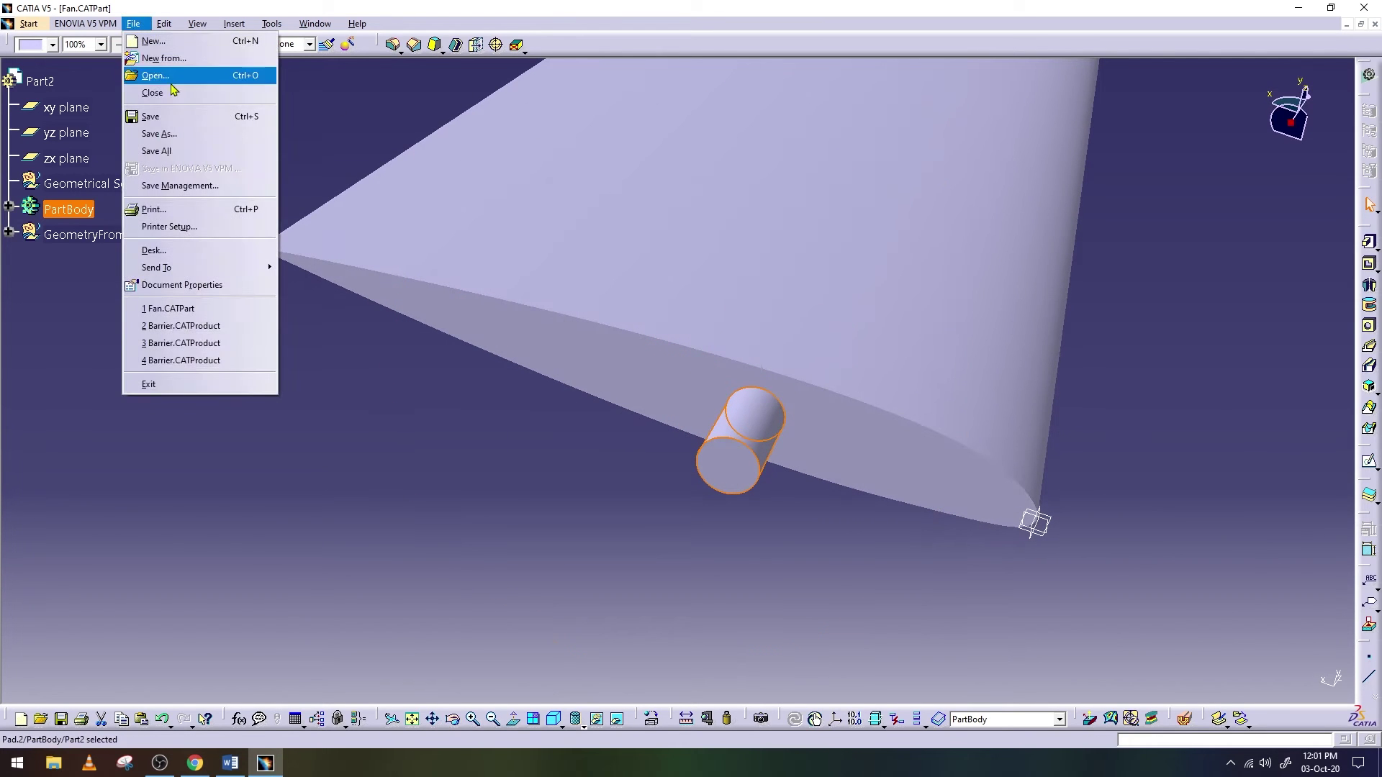
# Save the Fan part
pyautogui.click(151, 117)
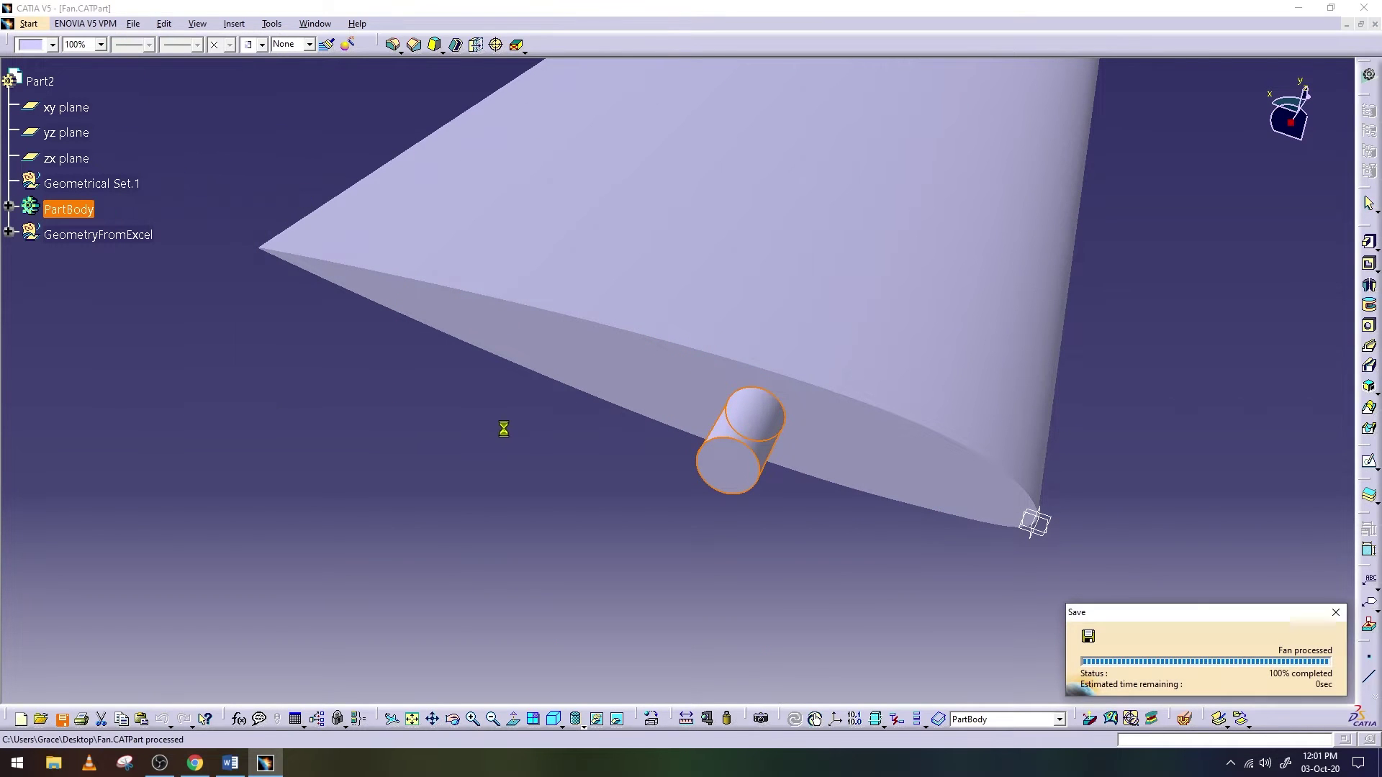
pyautogui.click(475, 671)
pyautogui.moveTo(629, 324)
pyautogui.mouseDown(button='middle')
pyautogui.moveTo(633, 401)
pyautogui.moveTo(611, 452)
pyautogui.moveTo(811, 222)
pyautogui.moveTo(719, 234)
pyautogui.mouseUp(button='middle')
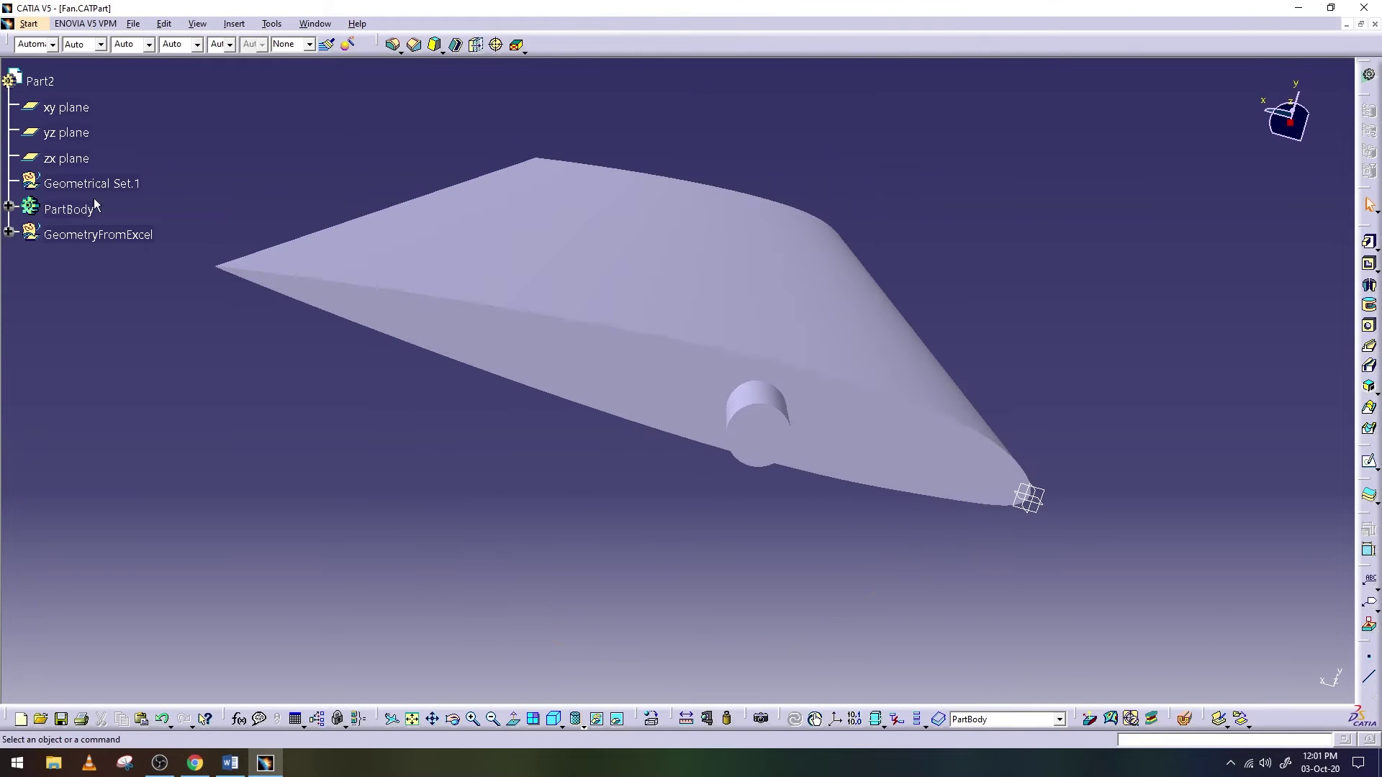
# Give the Sketch.1 pin circle a 4 mm radius and exit the sketch
pyautogui.click(9, 207)
pyautogui.doubleClick(82, 283)
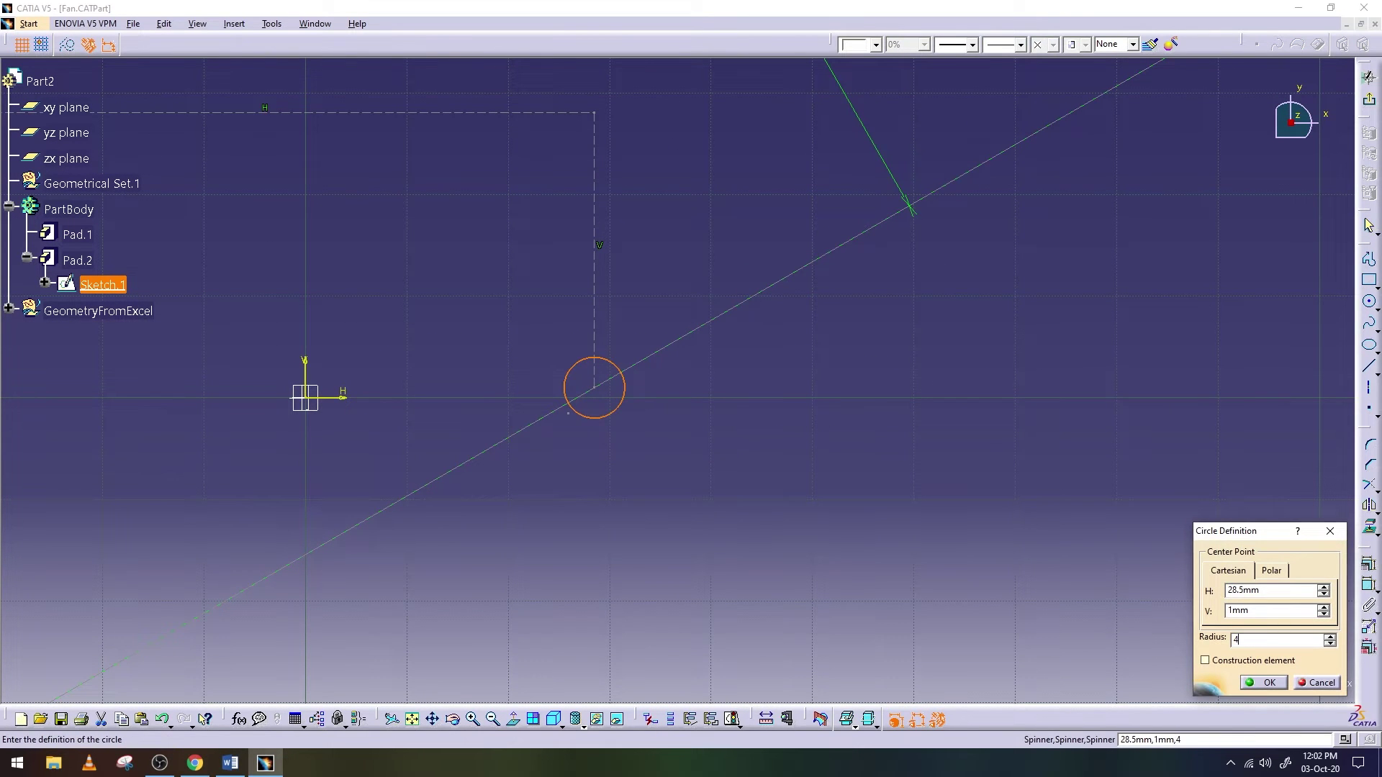
pyautogui.press('Escape')
pyautogui.click(1369, 101)
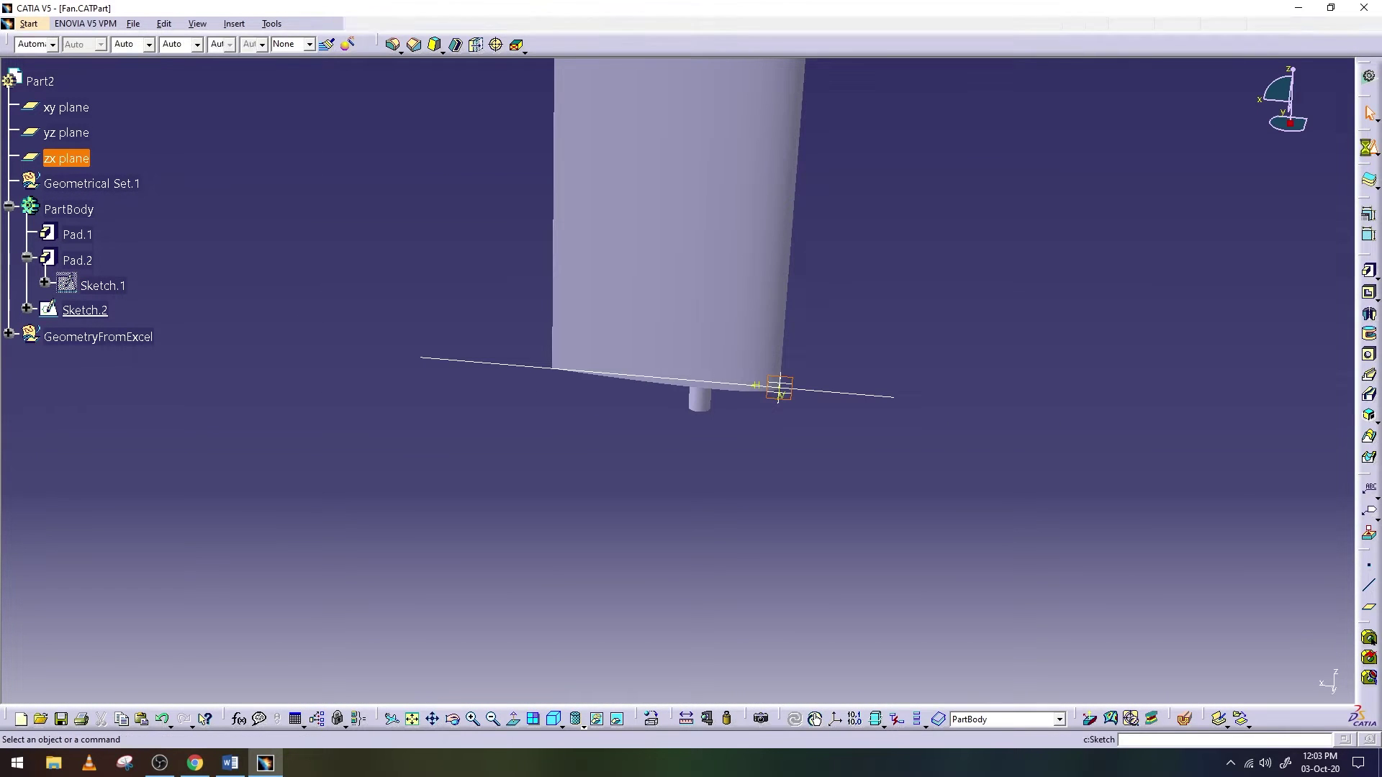
# Start a sketch on the zx plane and draw a vertical line through the pin
pyautogui.click(1369, 180)
pyautogui.click(1369, 365)
pyautogui.click(710, 181)
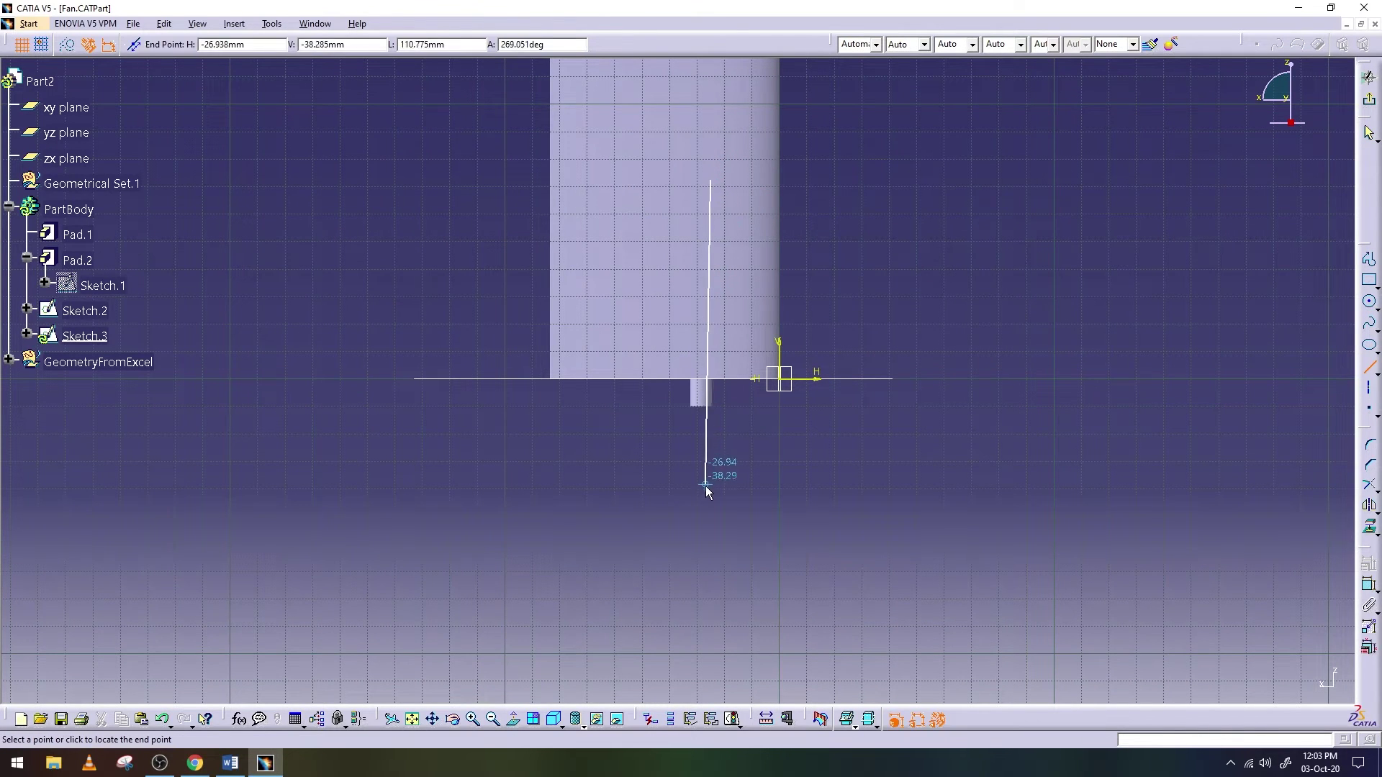
pyautogui.click(711, 491)
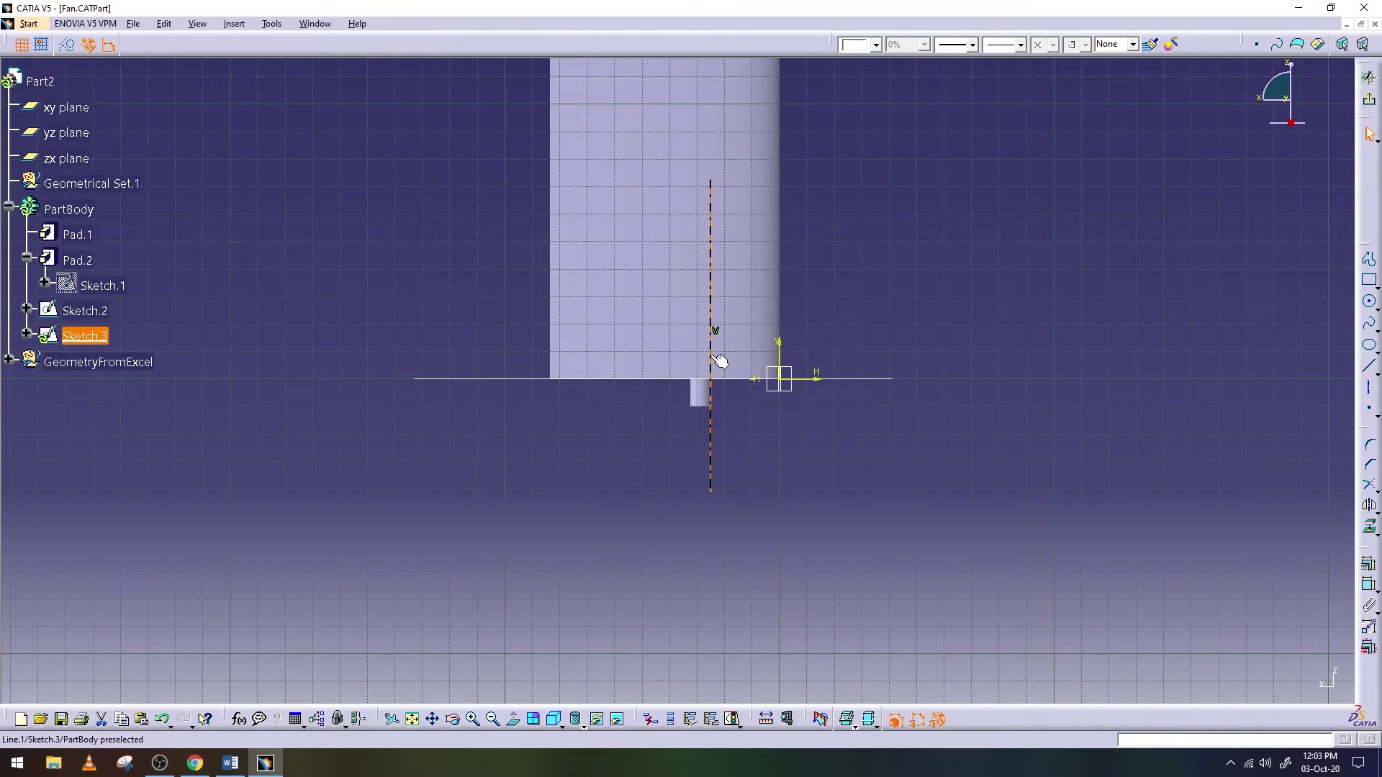
# Set both line end points to H −28.5 mm and exit the sketch
pyautogui.doubleClick(711, 380)
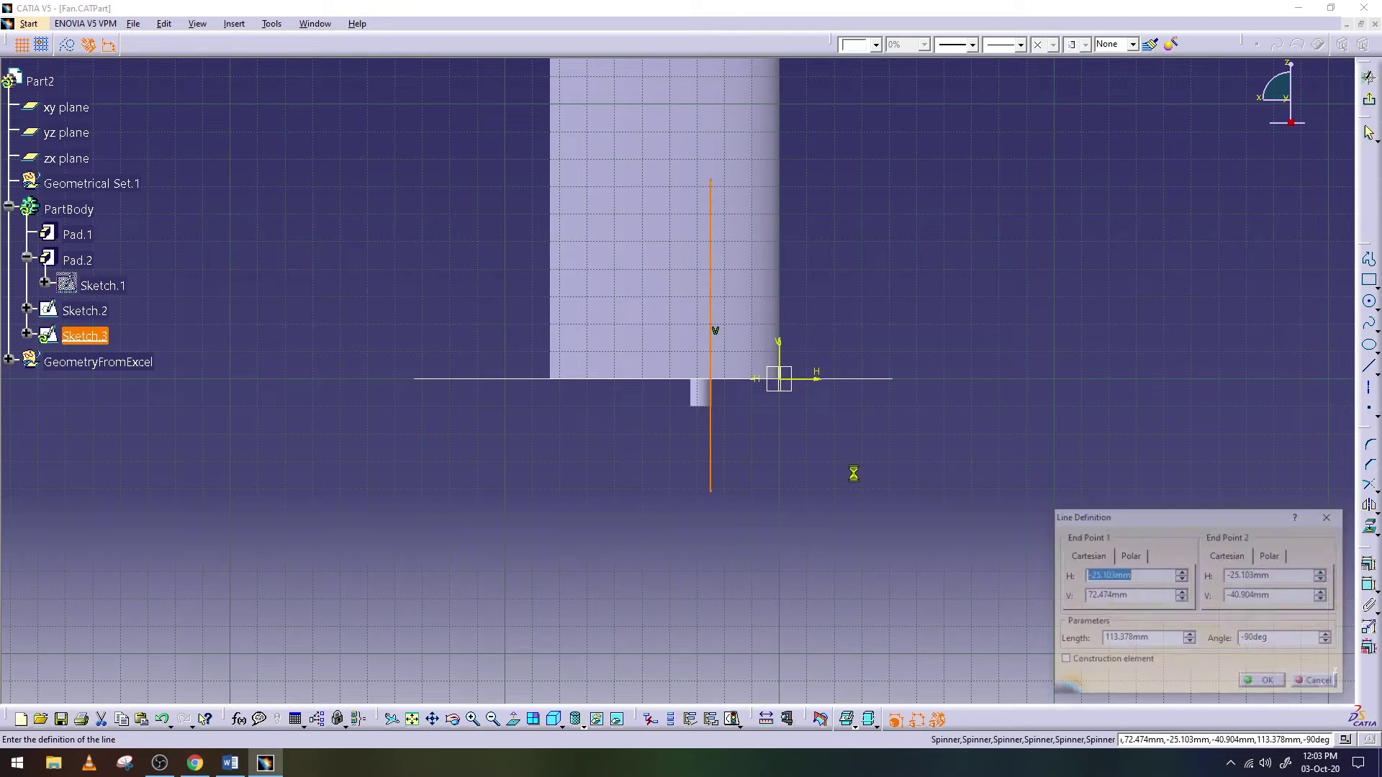
pyautogui.write('-28.5')
pyautogui.press('Return')
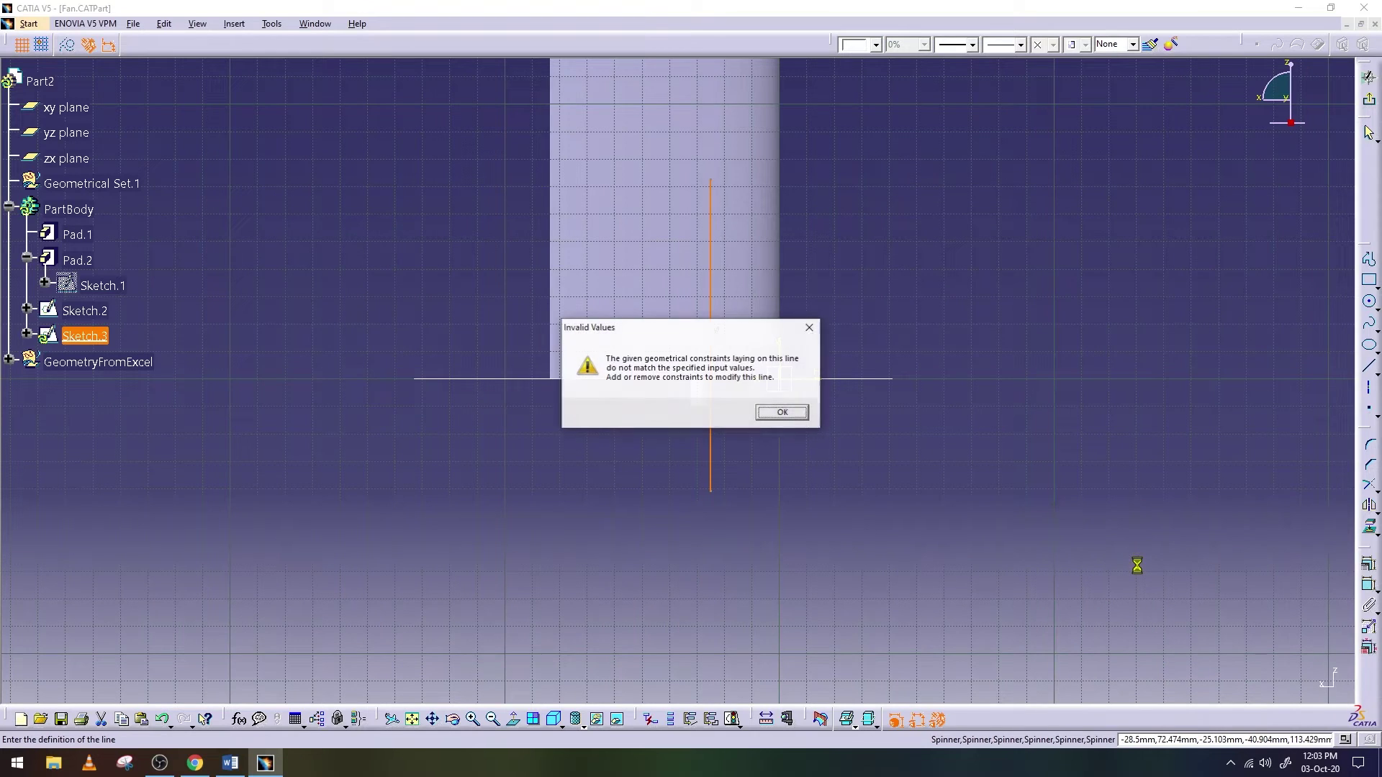
pyautogui.click(781, 412)
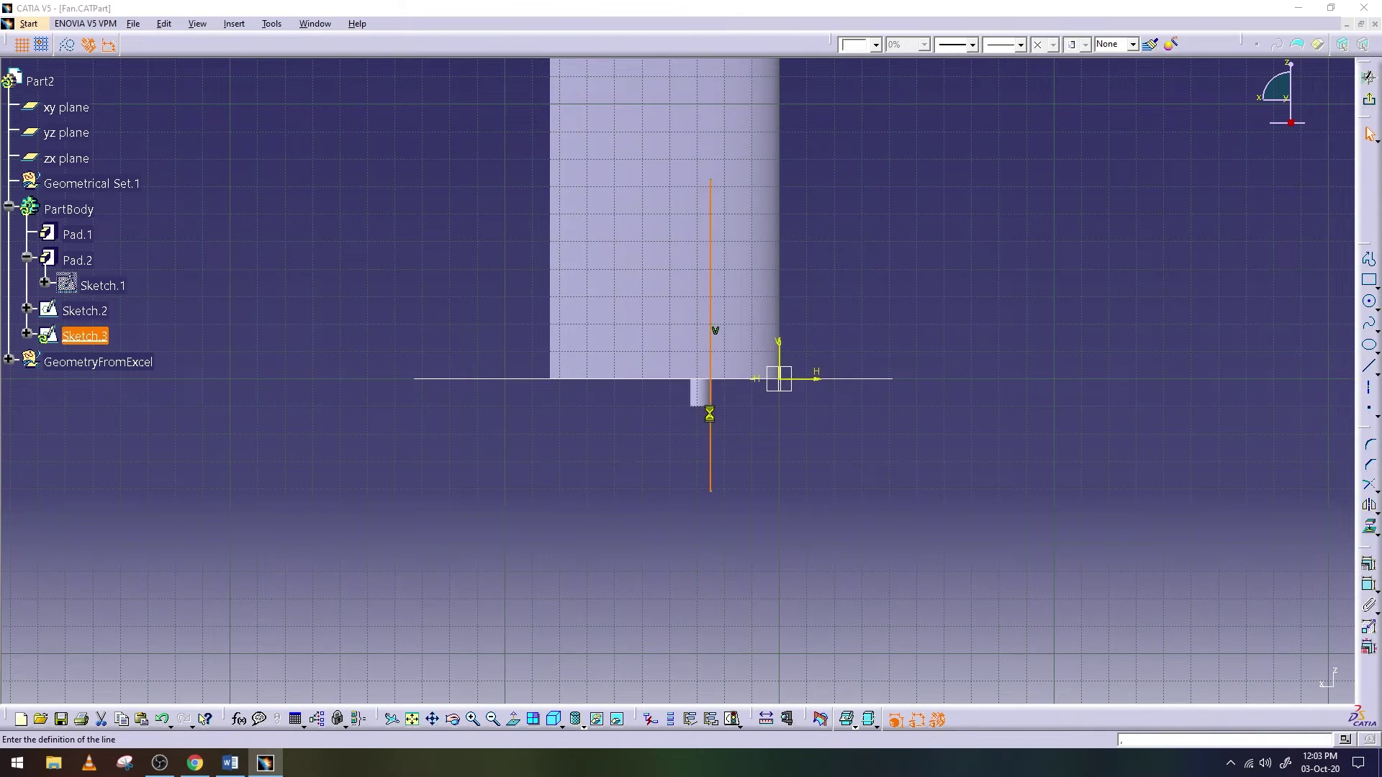
pyautogui.write('-28.5')
pyautogui.press('Tab')
pyautogui.write('-2')
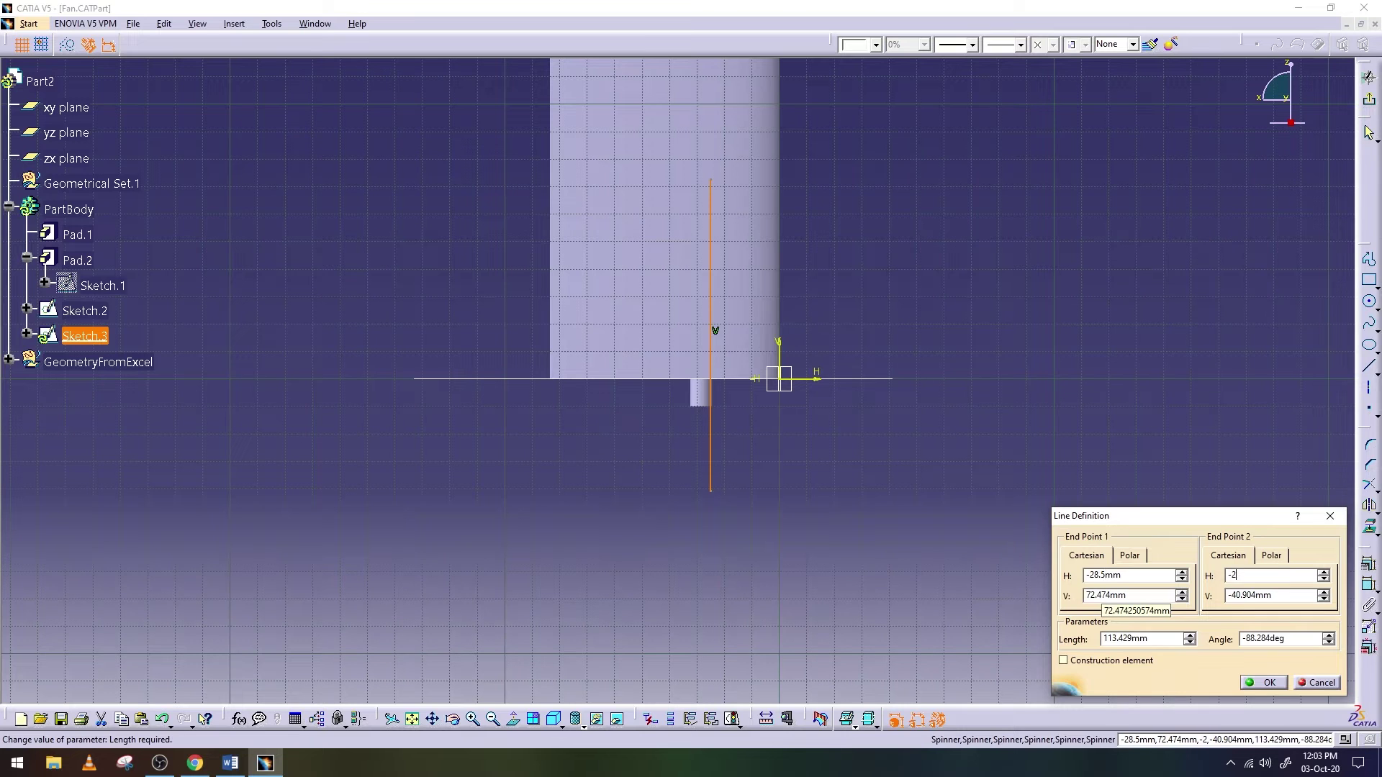
pyautogui.write('8.5')
pyautogui.press('Return')
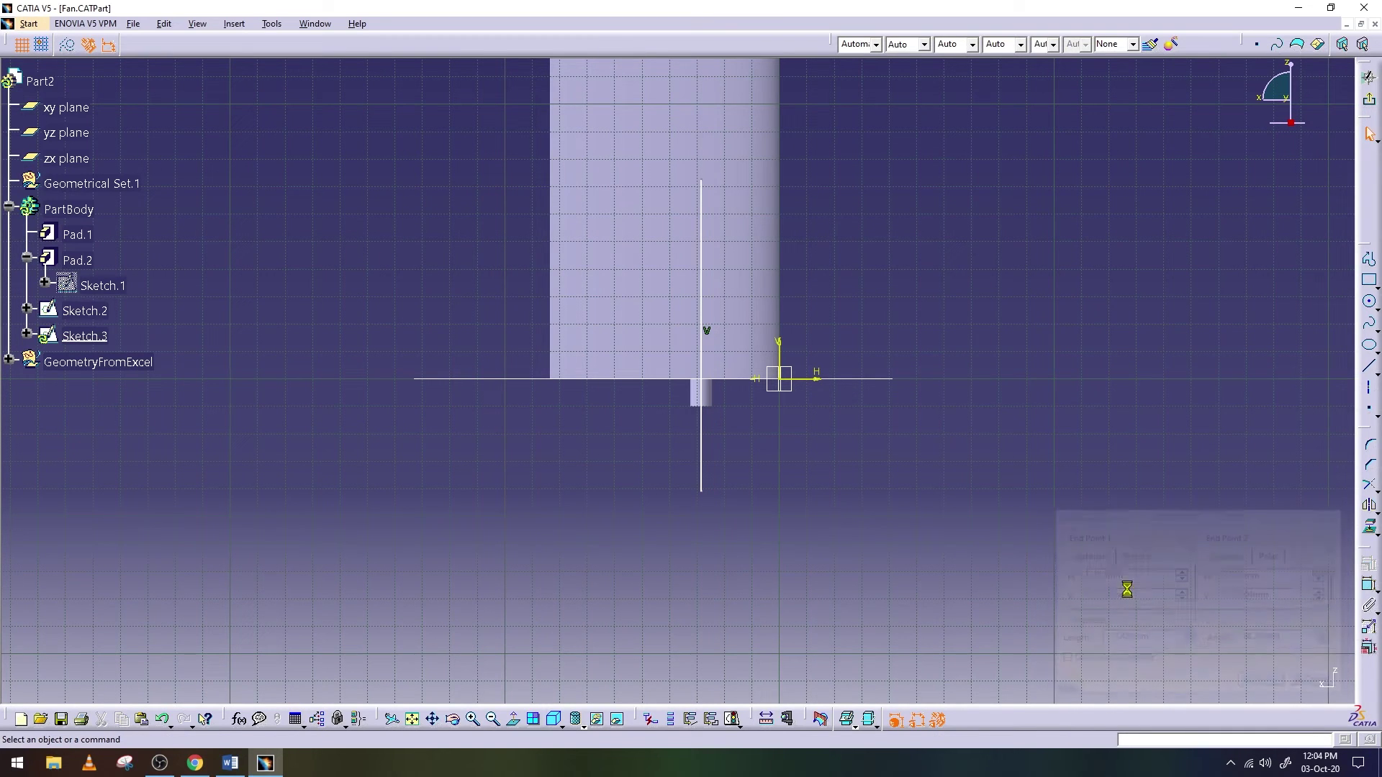
pyautogui.click(1369, 99)
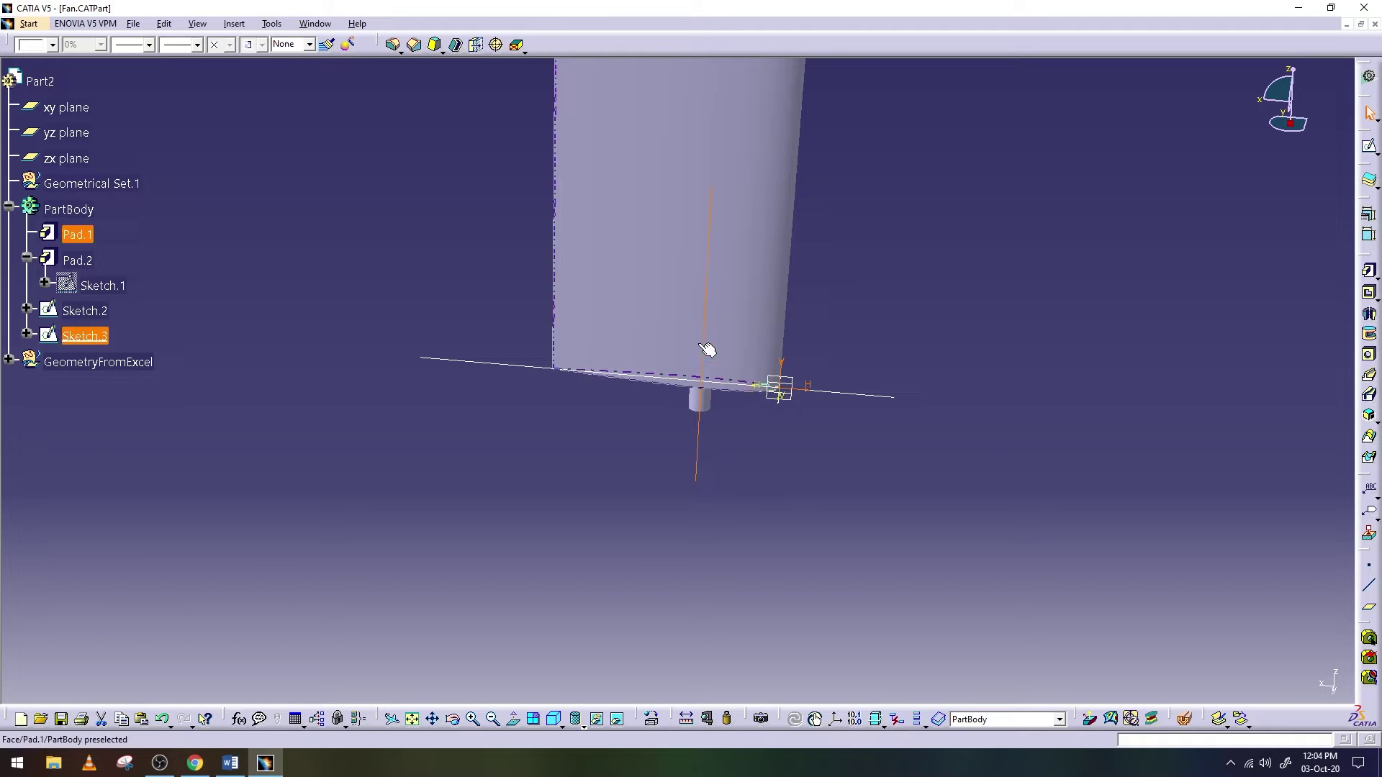
# Orbit the model to show the tall blade face-on
pyautogui.click(452, 719)
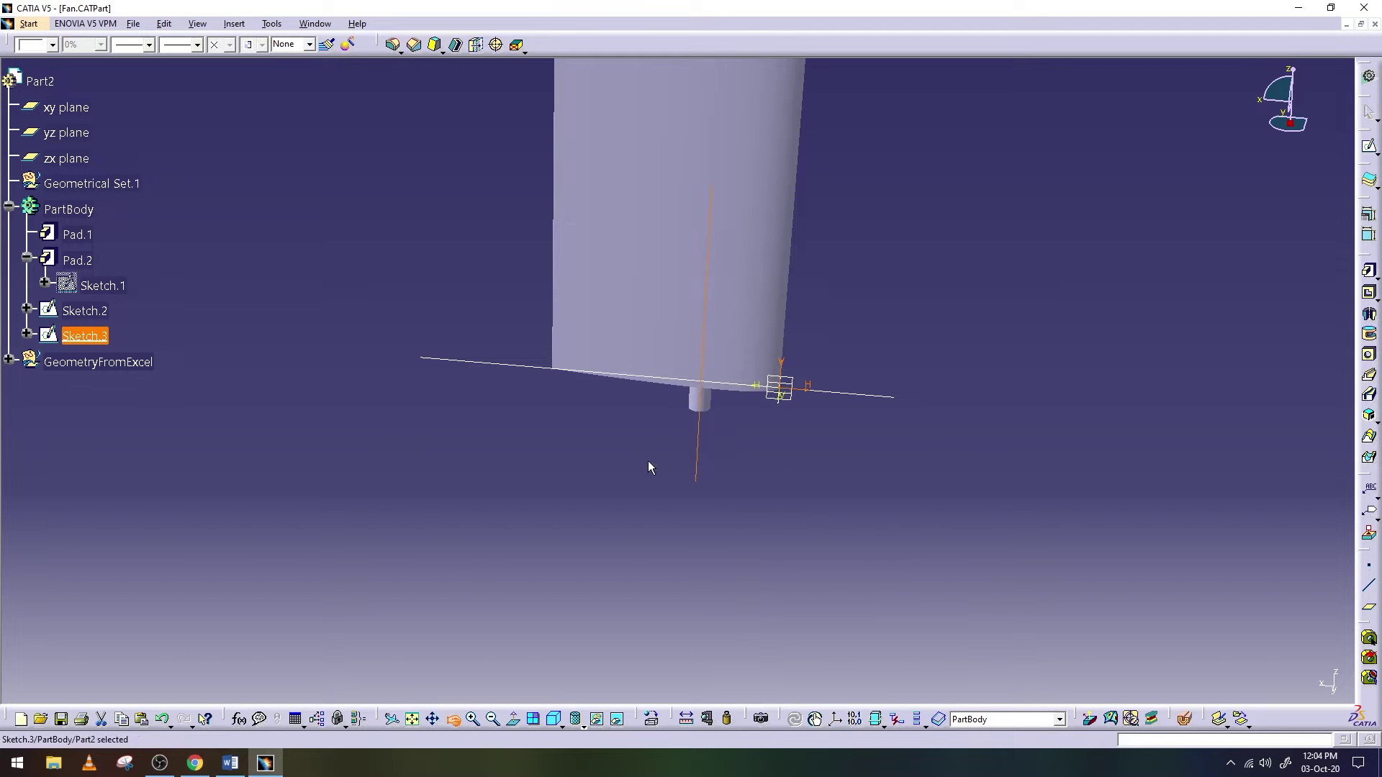
pyautogui.moveTo(648, 466); pyautogui.dragTo(718, 58)
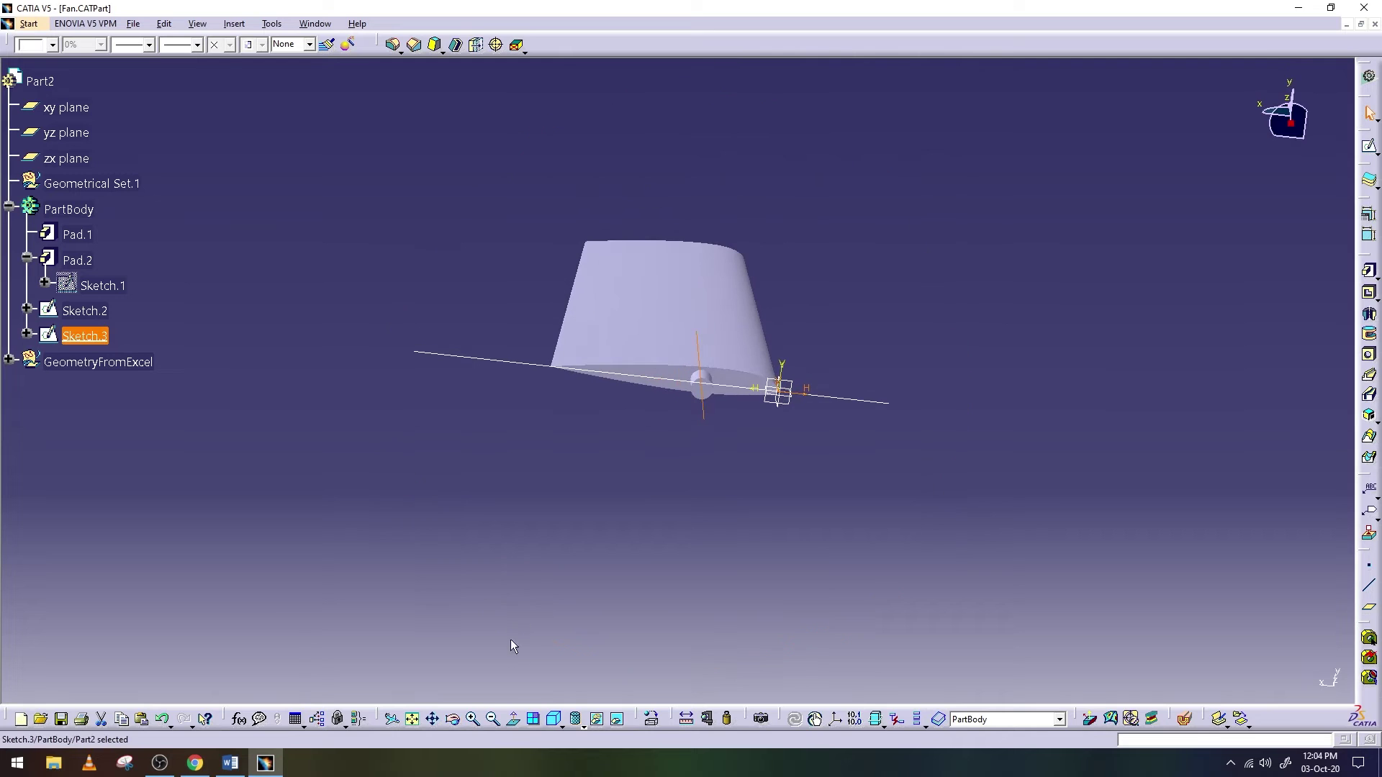
pyautogui.click(453, 719)
pyautogui.moveTo(629, 456)
pyautogui.mouseDown()
pyautogui.moveTo(602, 417)
pyautogui.moveTo(576, 653)
pyautogui.moveTo(792, 634)
pyautogui.mouseUp()
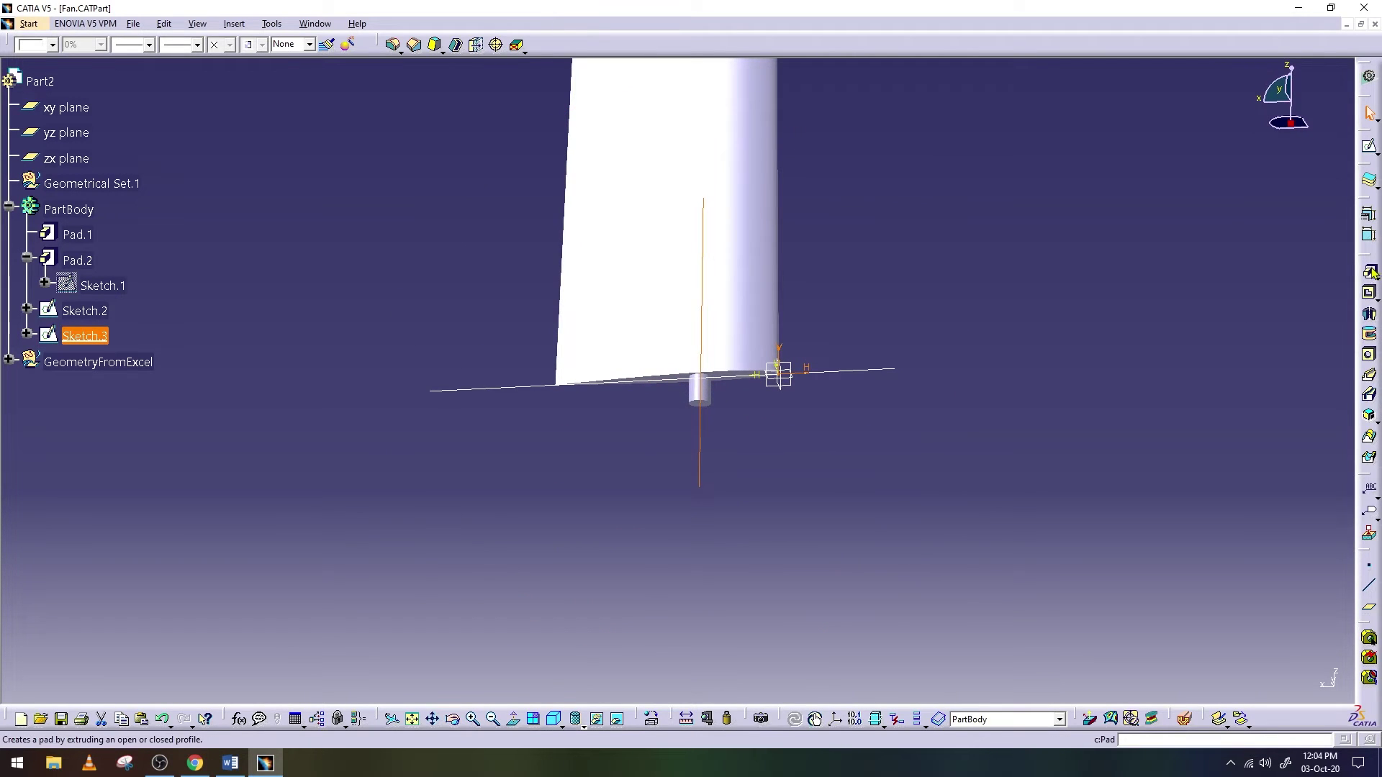
pyautogui.click(234, 23)
pyautogui.moveTo(284, 285)
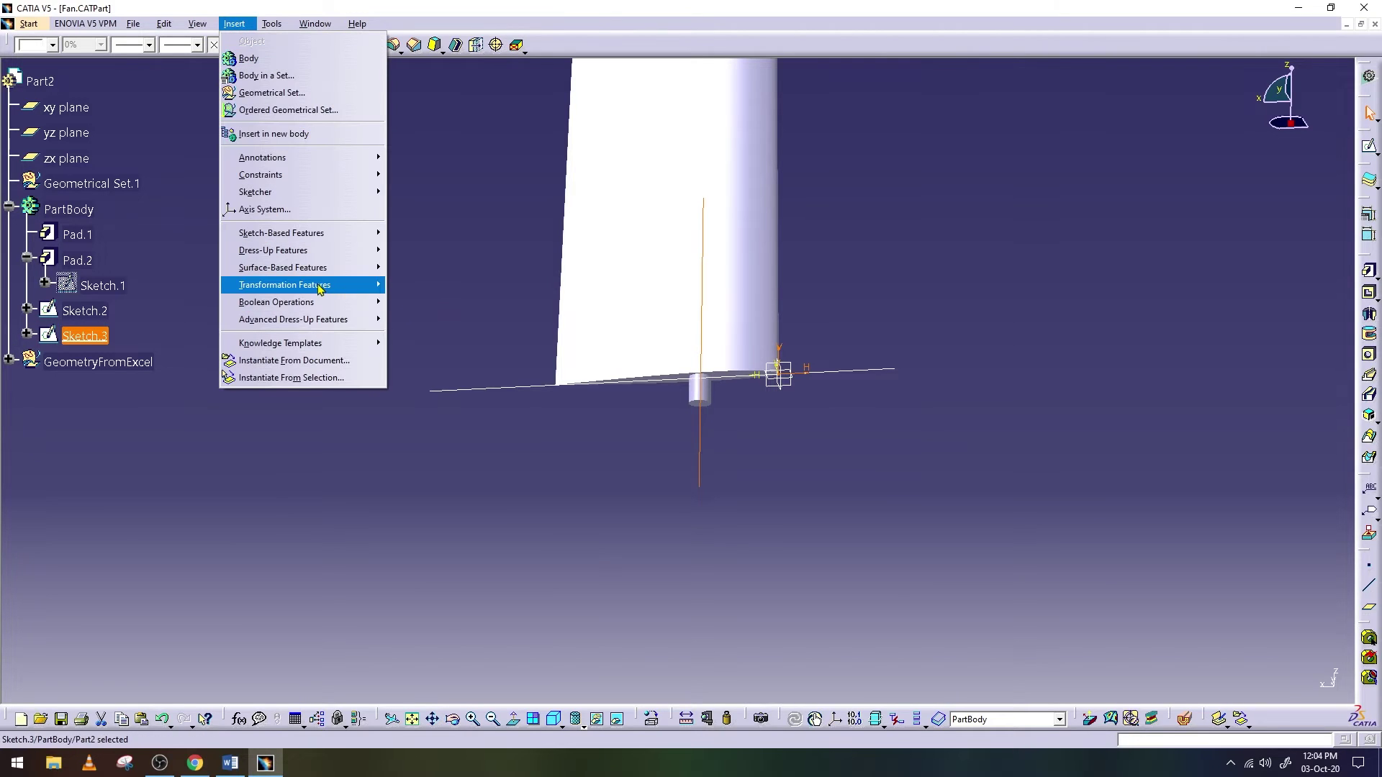
# Rotate the blade 30° about the Sketch.3 axis, creating Rotate.1
pyautogui.click(422, 302)
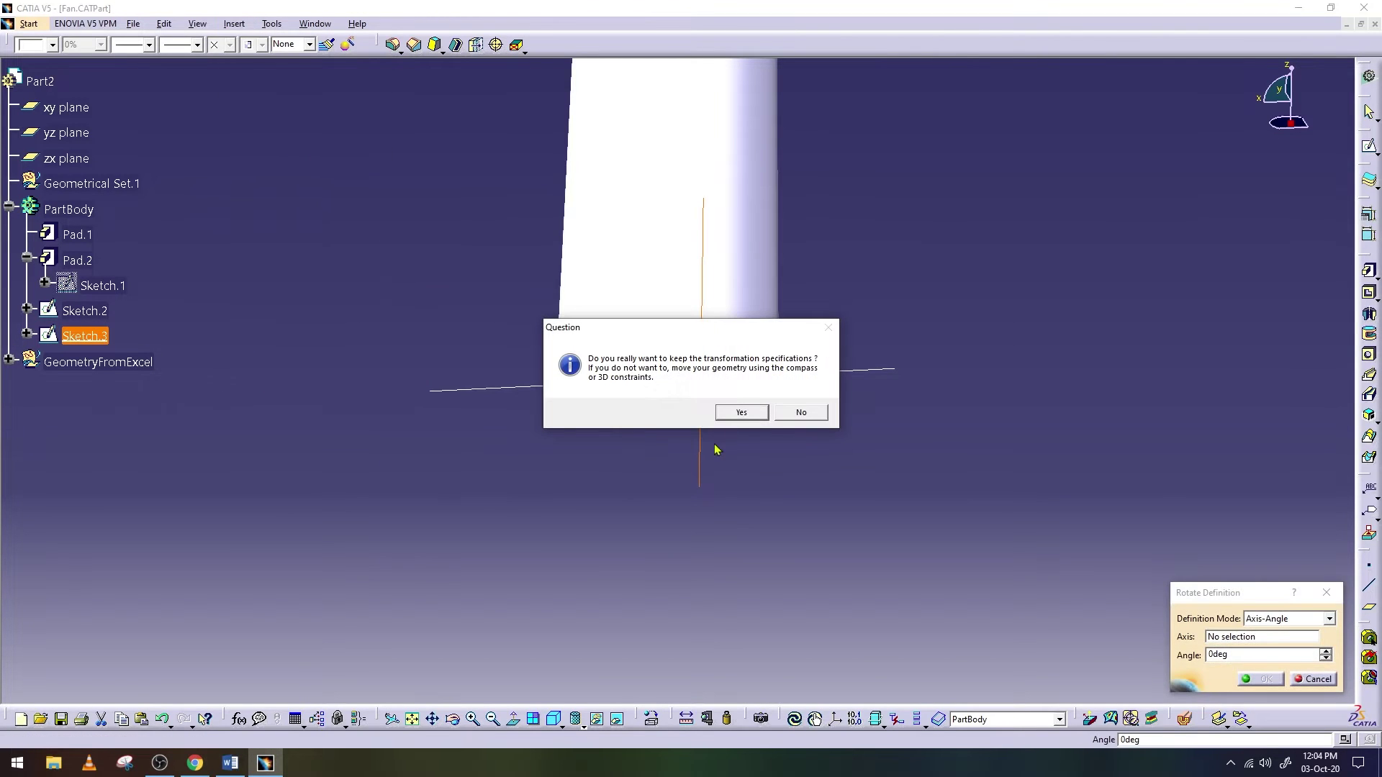
pyautogui.click(762, 414)
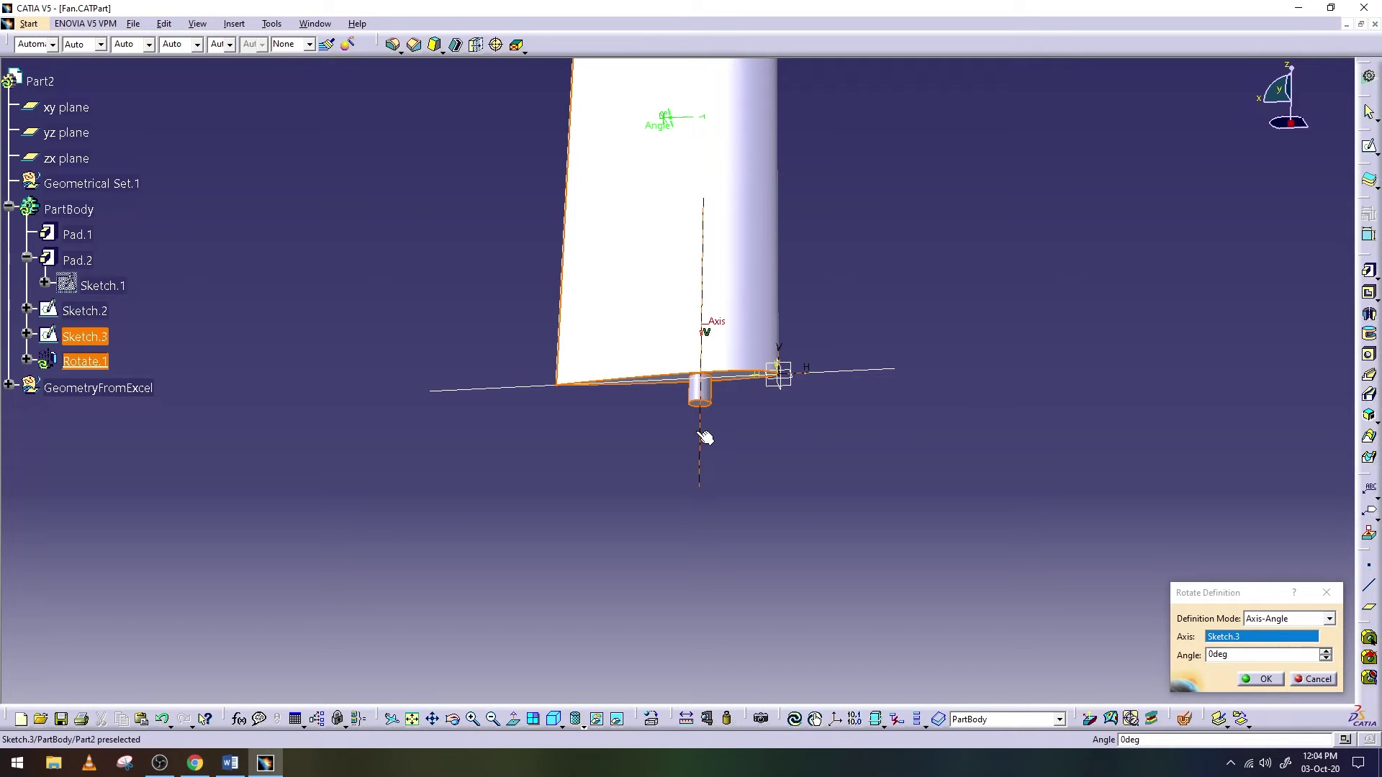
pyautogui.click(1251, 659)
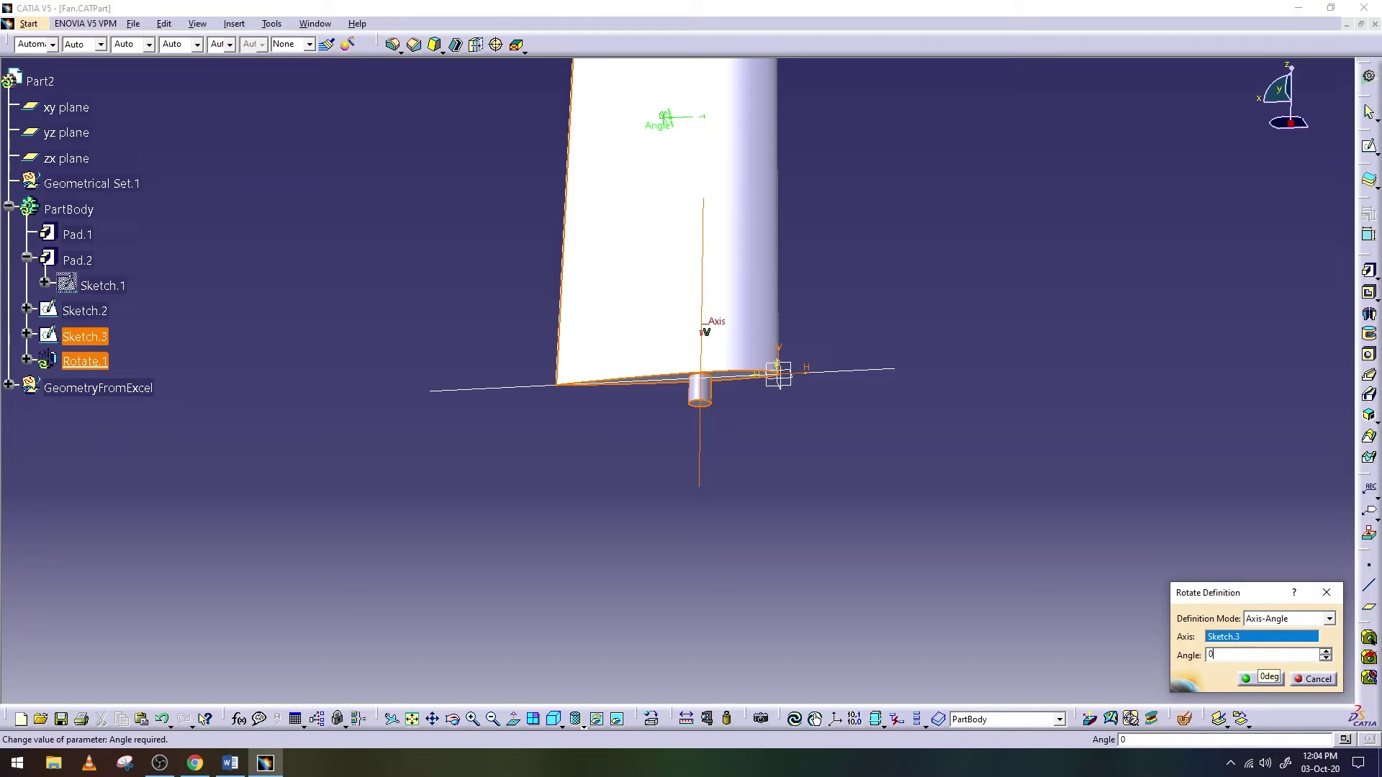
pyautogui.write('30')
pyautogui.press('Return')
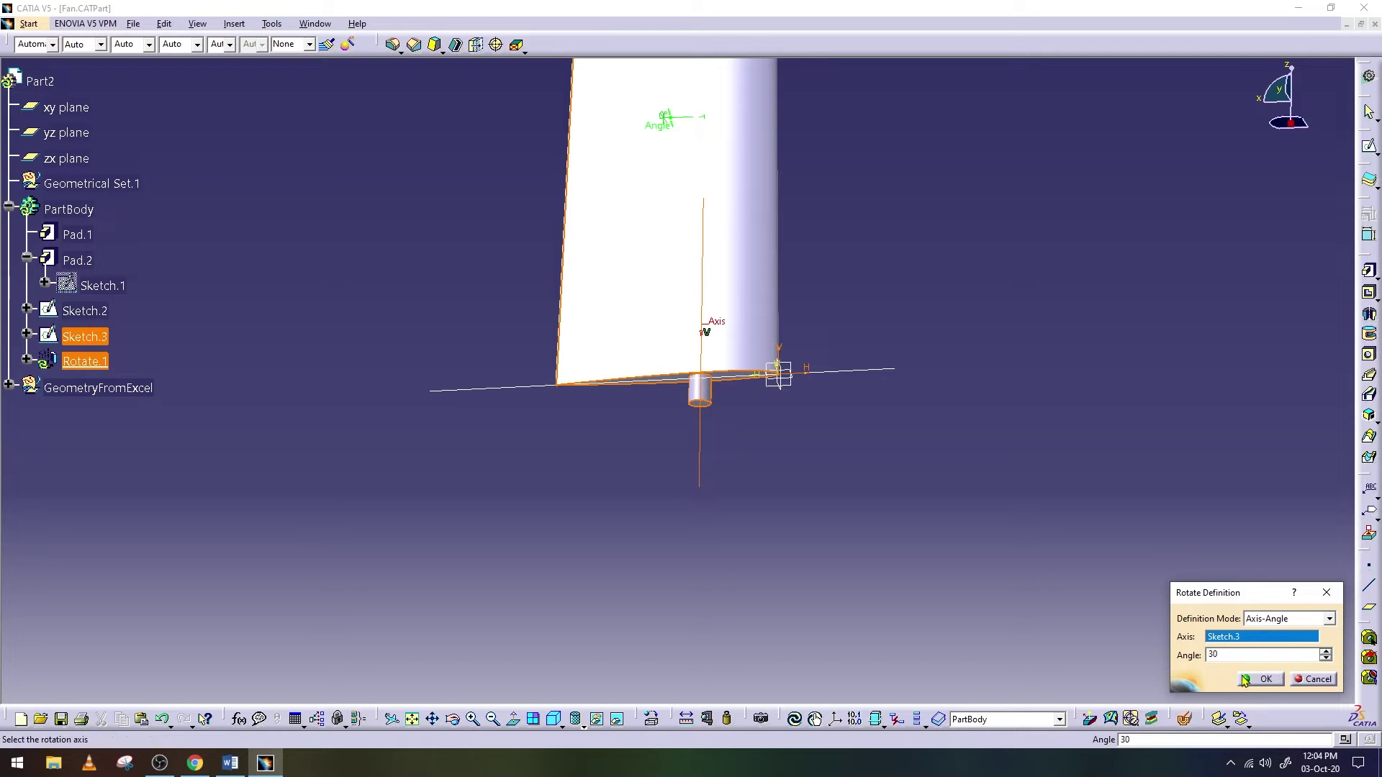
pyautogui.click(1261, 680)
# Hide the construction sketches Sketch.2 and Sketch.3
pyautogui.click(453, 719)
pyautogui.moveTo(688, 389)
pyautogui.mouseDown()
pyautogui.moveTo(583, 213)
pyautogui.moveTo(672, 386)
pyautogui.mouseUp()
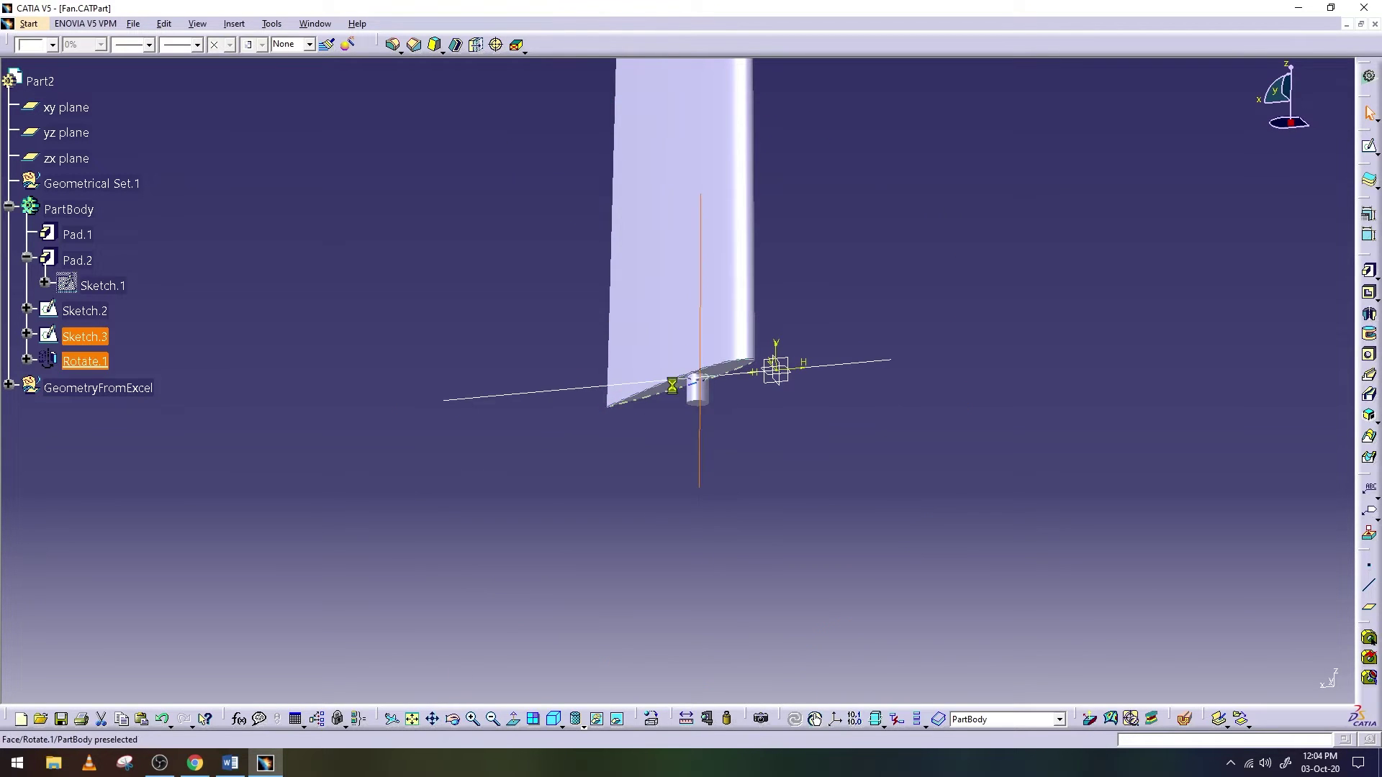
pyautogui.rightClick(643, 385)
pyautogui.click(722, 435)
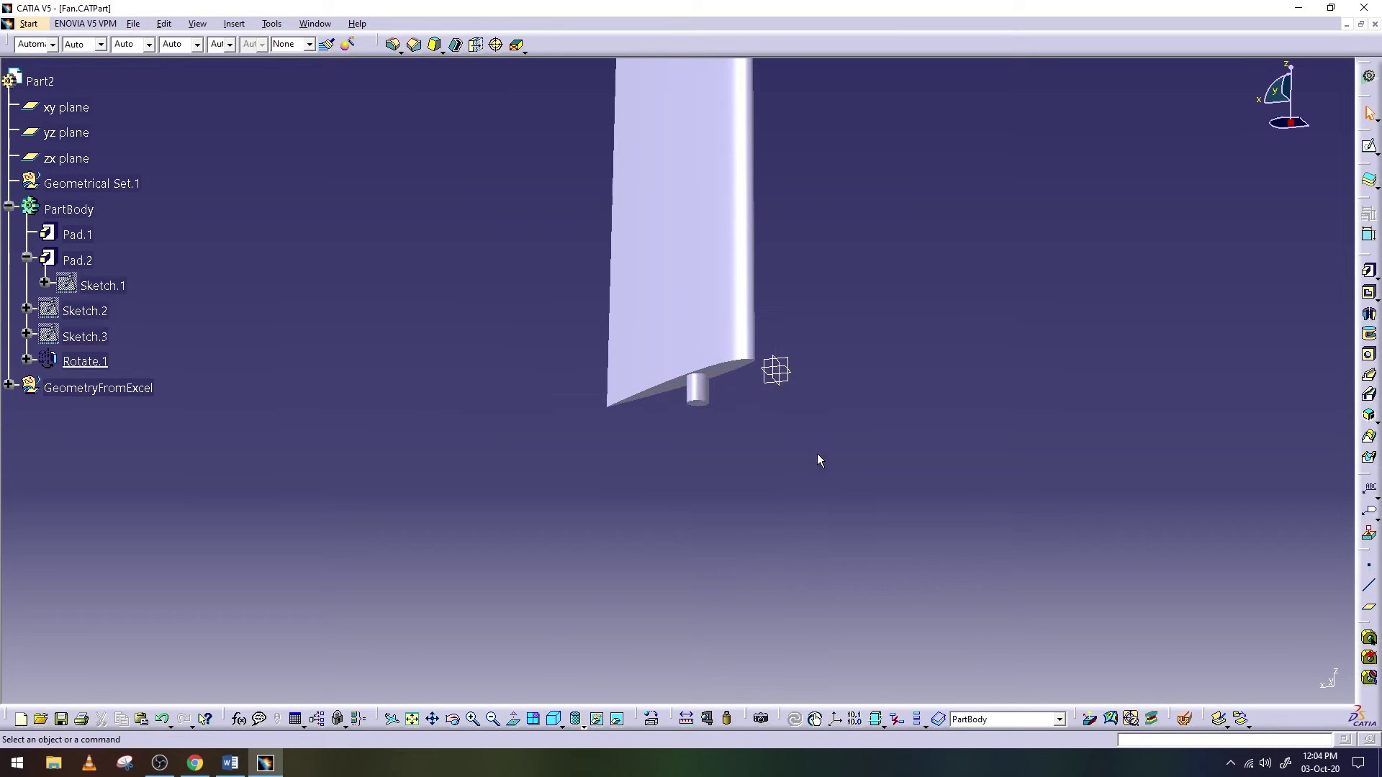
pyautogui.scroll(-3, 944, 410)
# Save the Fan part
pyautogui.click(452, 720)
pyautogui.moveTo(805, 275)
pyautogui.mouseDown()
pyautogui.moveTo(822, 398)
pyautogui.moveTo(953, 364)
pyautogui.mouseUp()
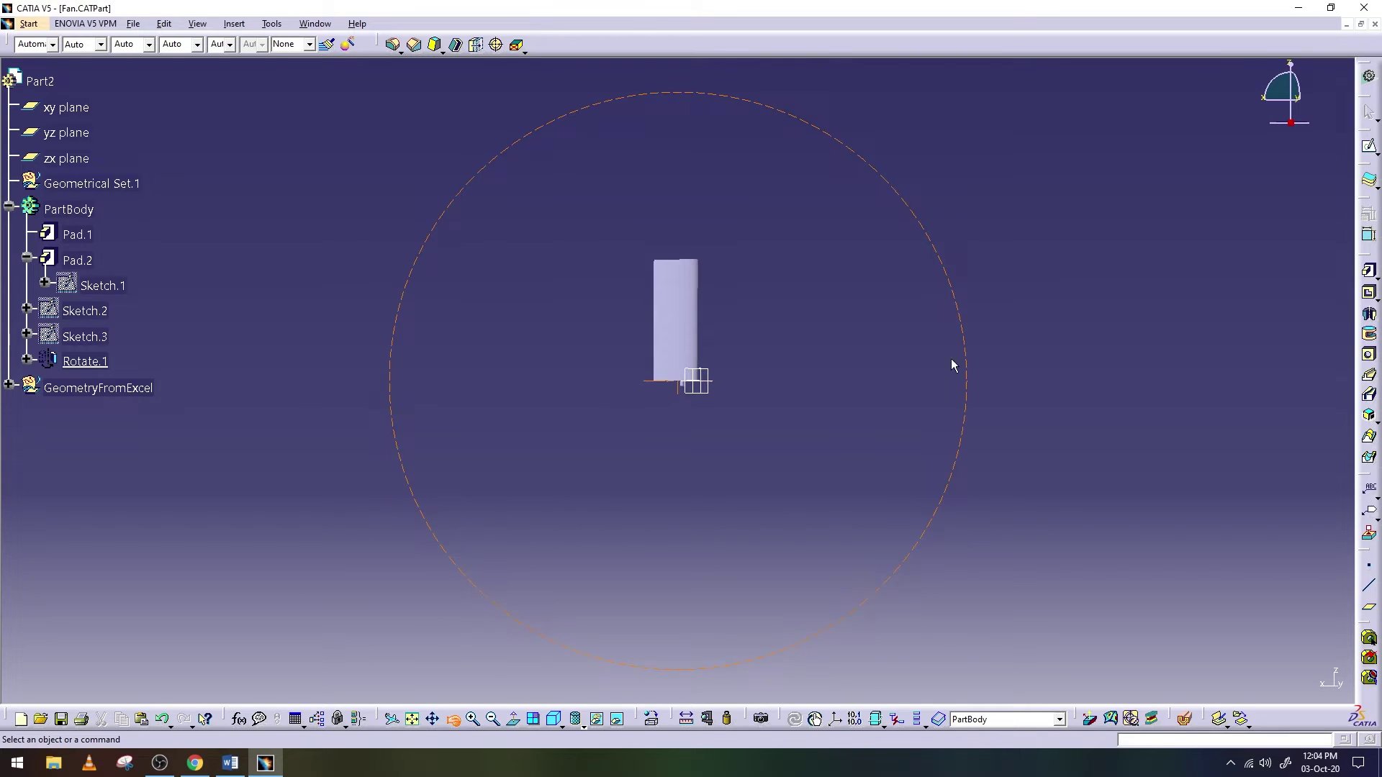
pyautogui.click(133, 24)
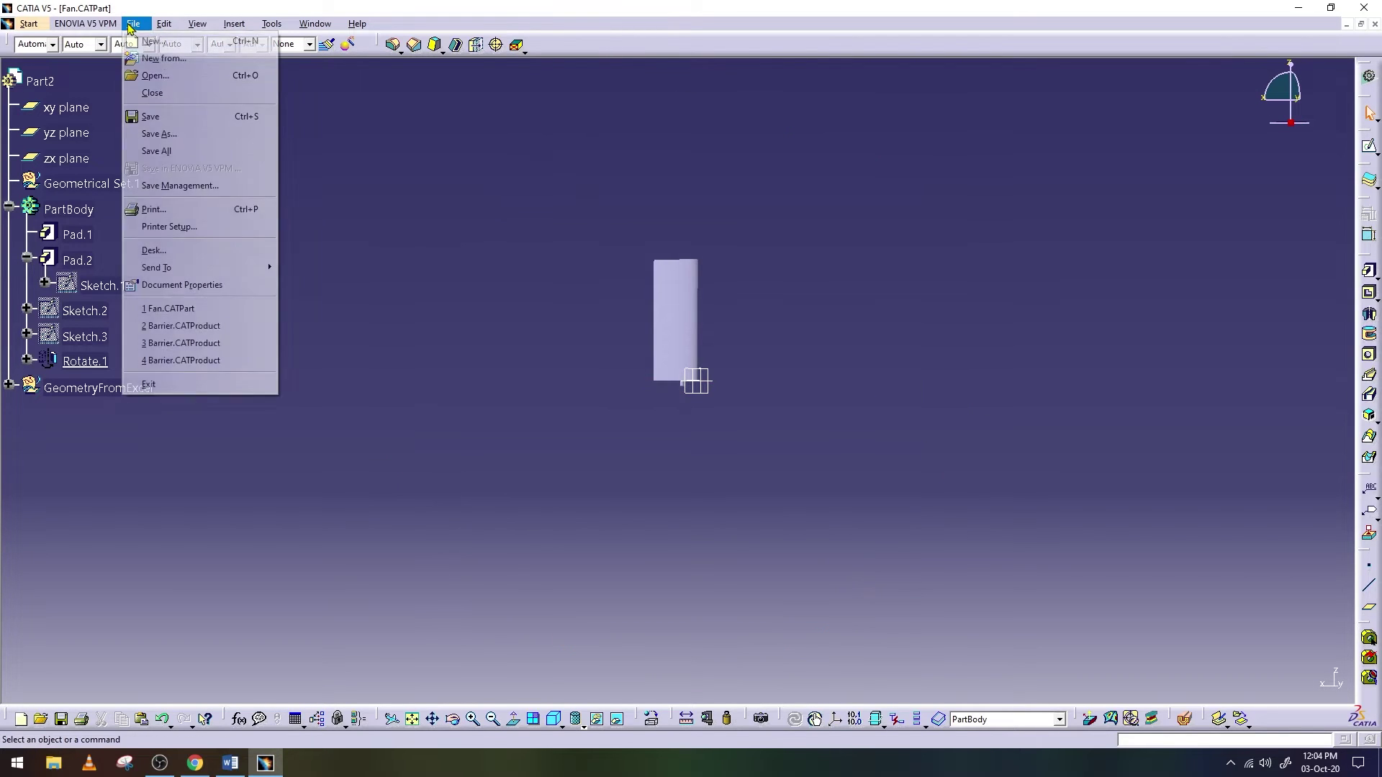
pyautogui.click(176, 117)
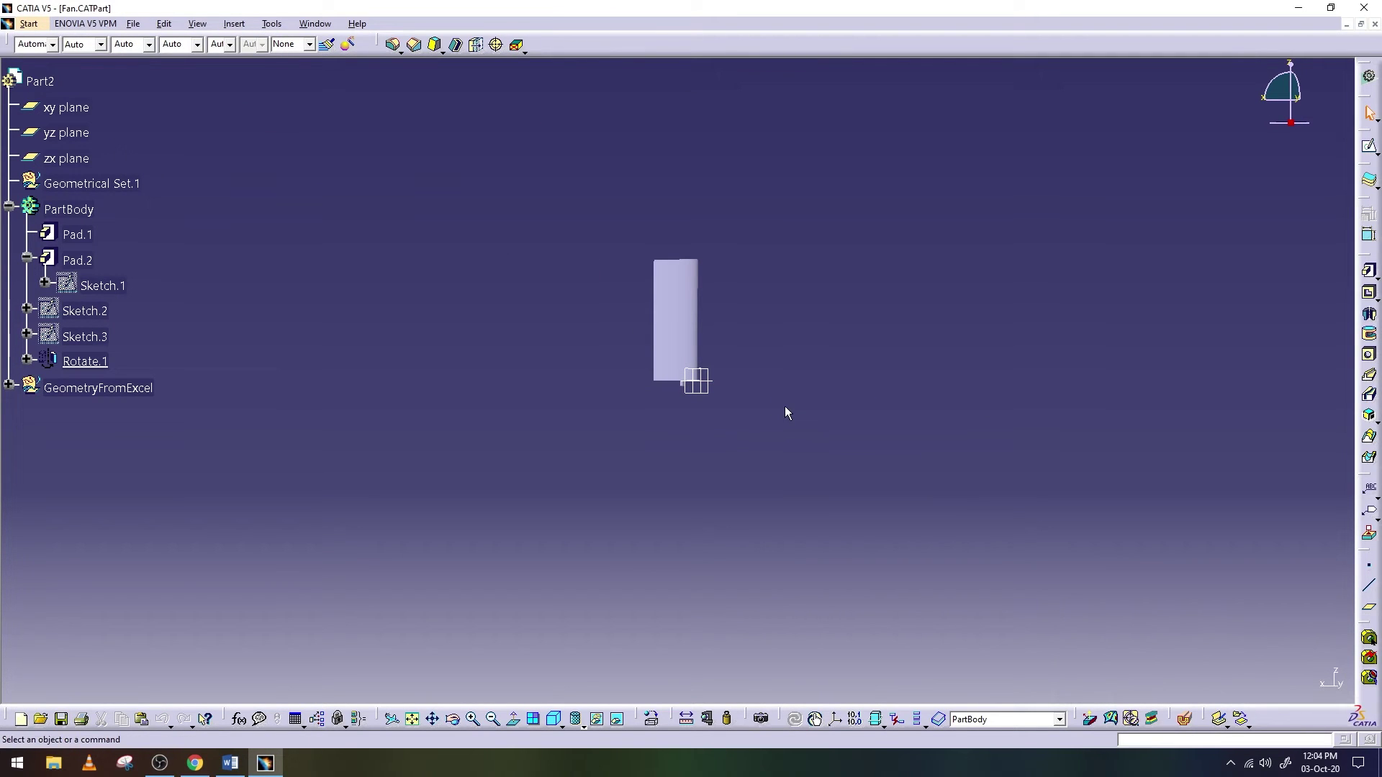
pyautogui.moveTo(789, 450)
pyautogui.mouseDown(button='middle')
pyautogui.moveTo(854, 275)
pyautogui.moveTo(837, 375)
pyautogui.mouseUp(button='middle')
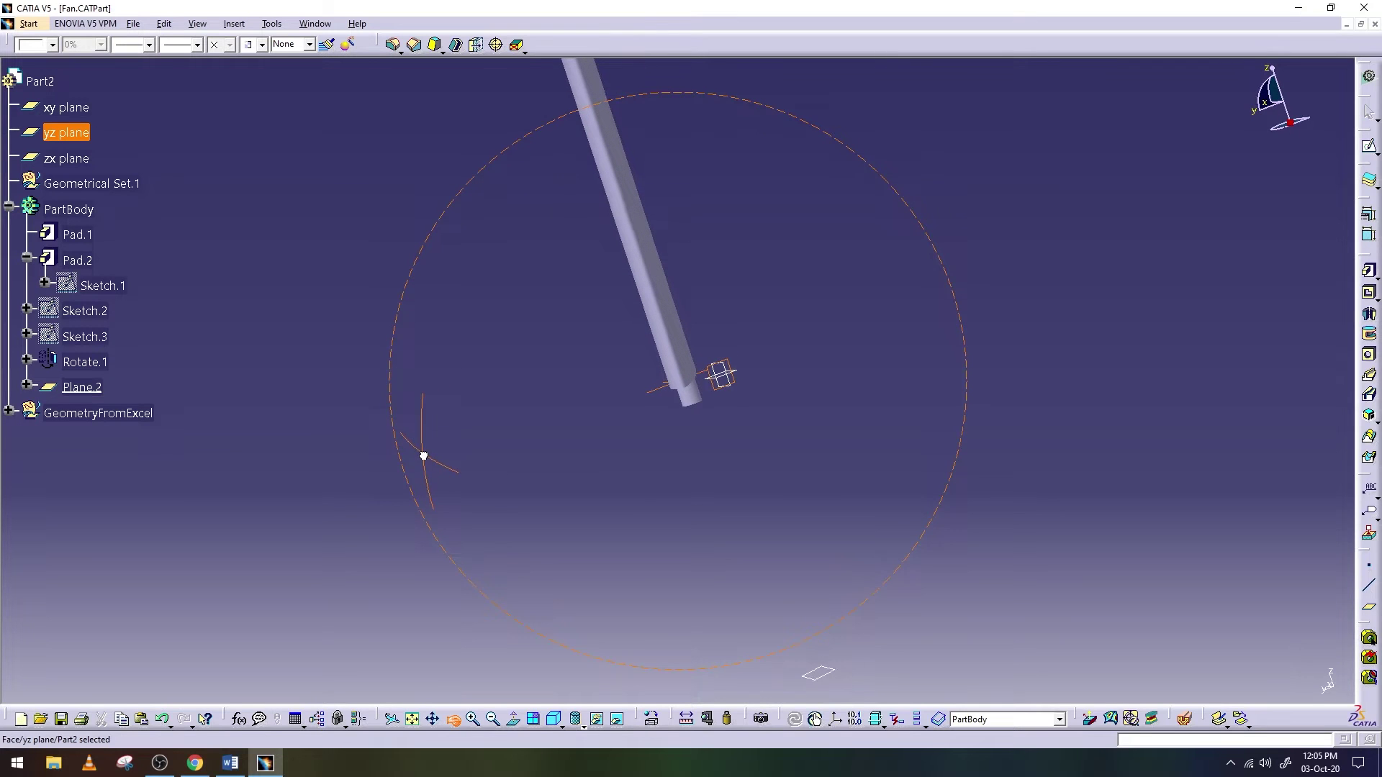
# Create Sketch.4 on the zx plane and pan to the area below the blade
pyautogui.moveTo(423, 456)
pyautogui.mouseDown(button='middle')
pyautogui.moveTo(390, 460)
pyautogui.moveTo(526, 465)
pyautogui.moveTo(684, 420)
pyautogui.mouseUp(button='middle')
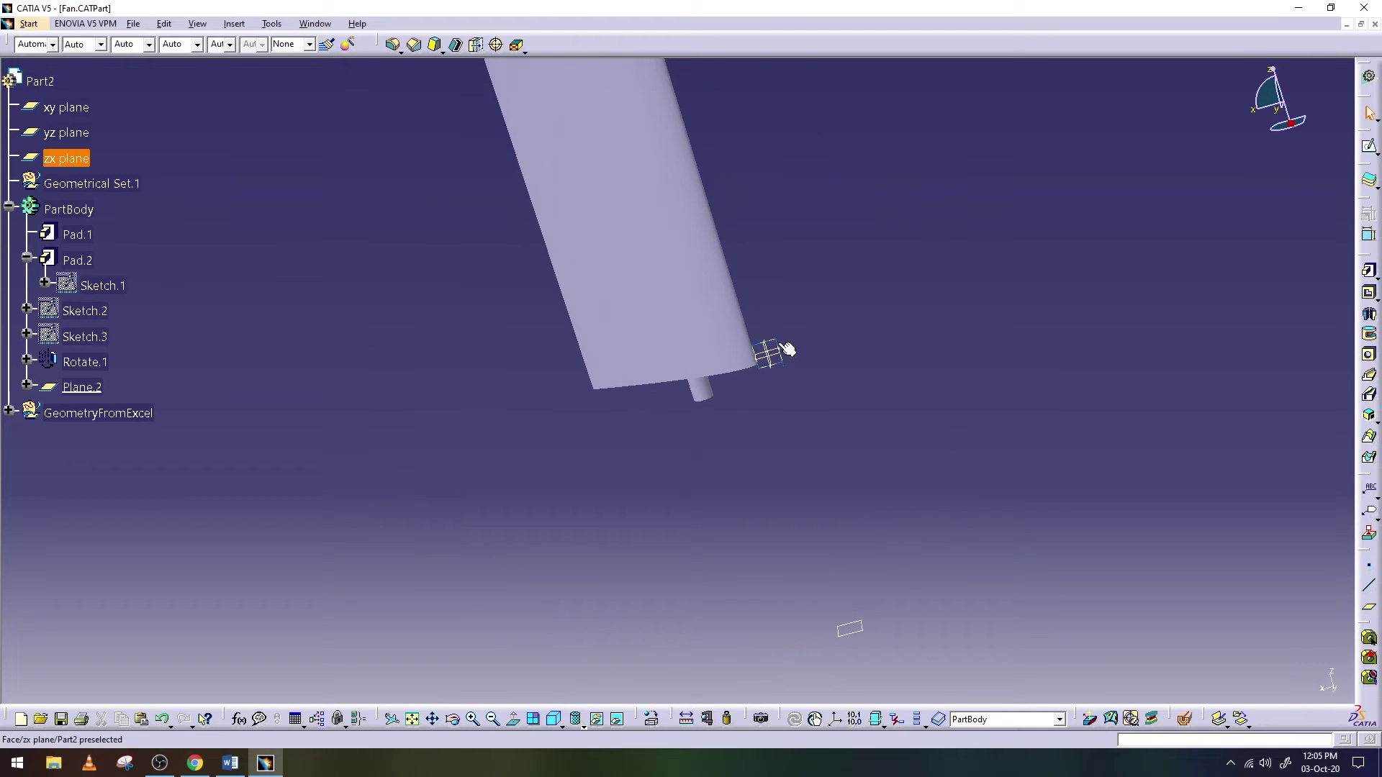
pyautogui.click(1368, 146)
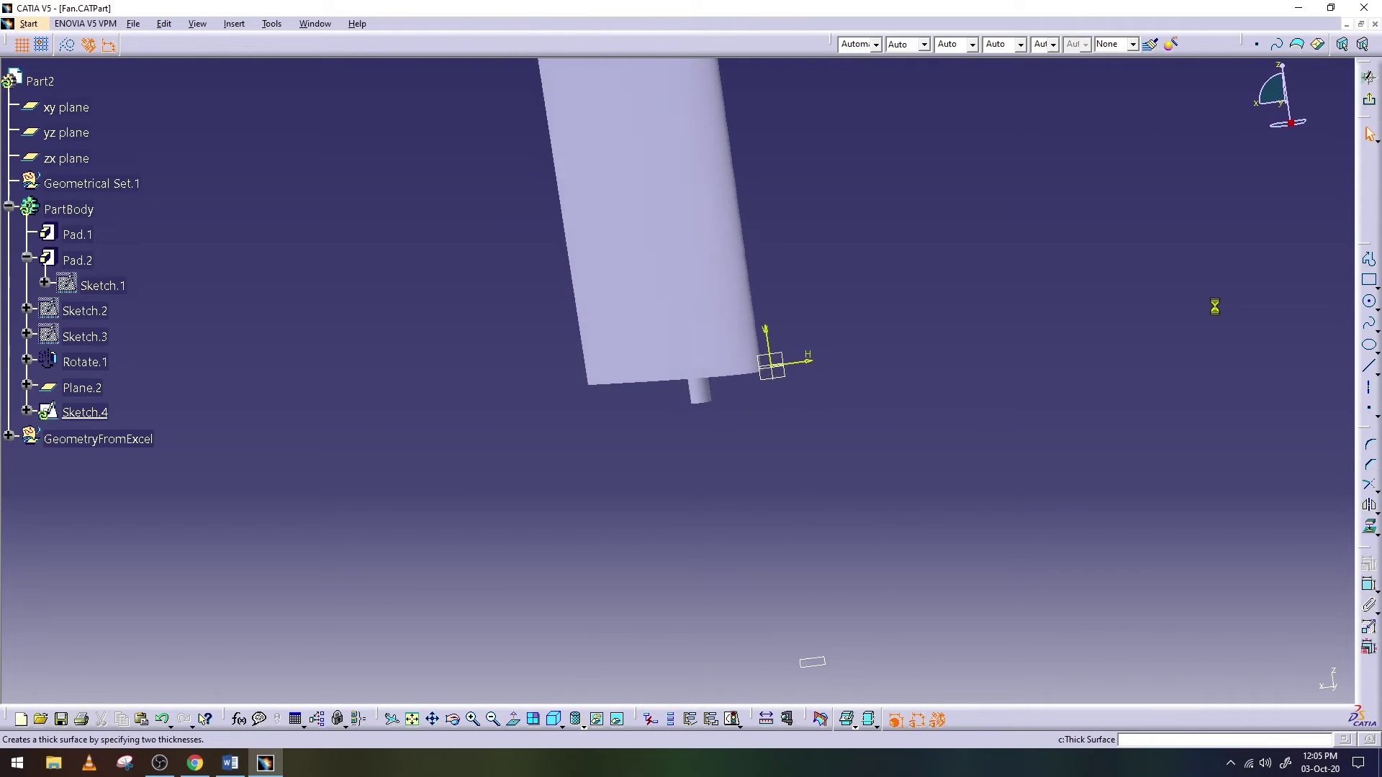
pyautogui.click(432, 719)
pyautogui.moveTo(601, 623); pyautogui.dragTo(621, 479)
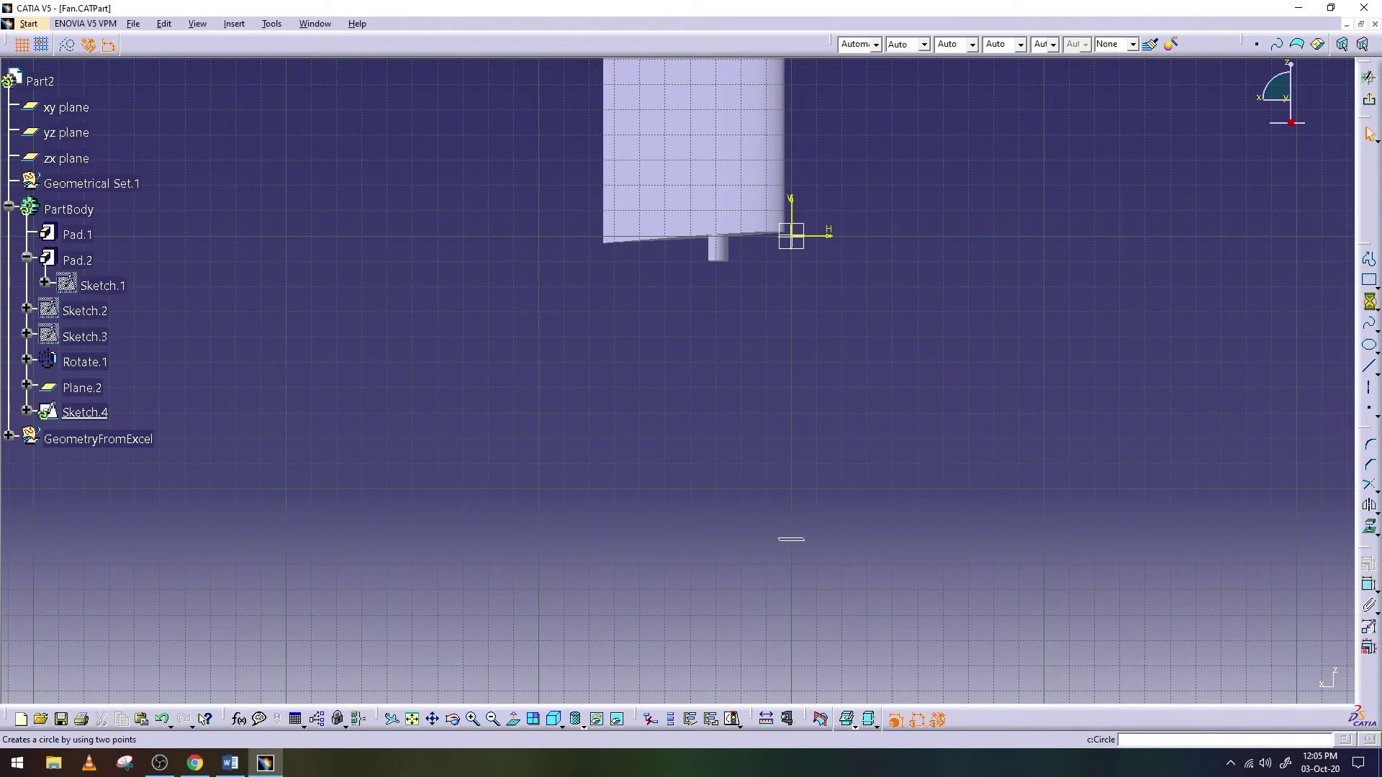
# Draw a 60 mm radius circle centred at H −28.5, V −65 mm and exit the sketch
pyautogui.click(1370, 303)
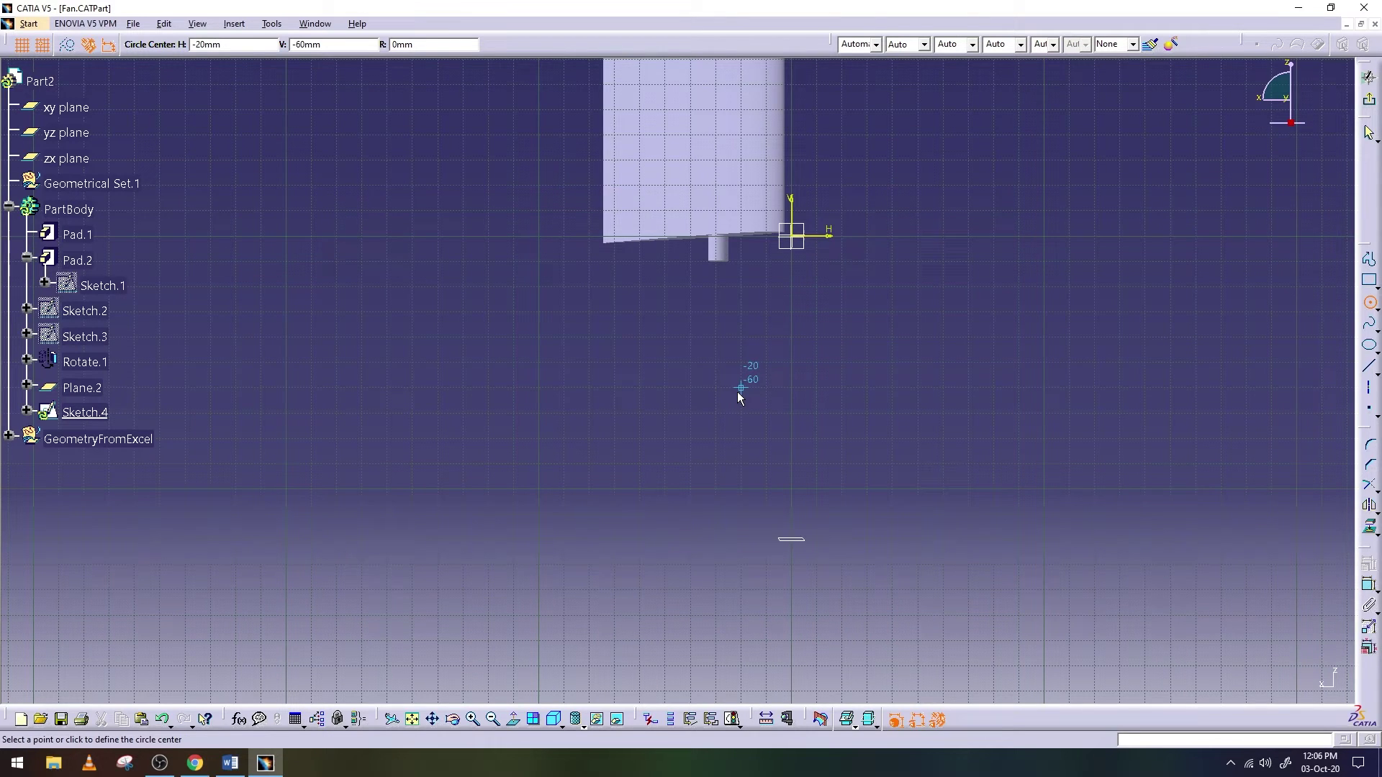
pyautogui.click(349, 46)
pyautogui.write('-28.')
pyautogui.press('Return')
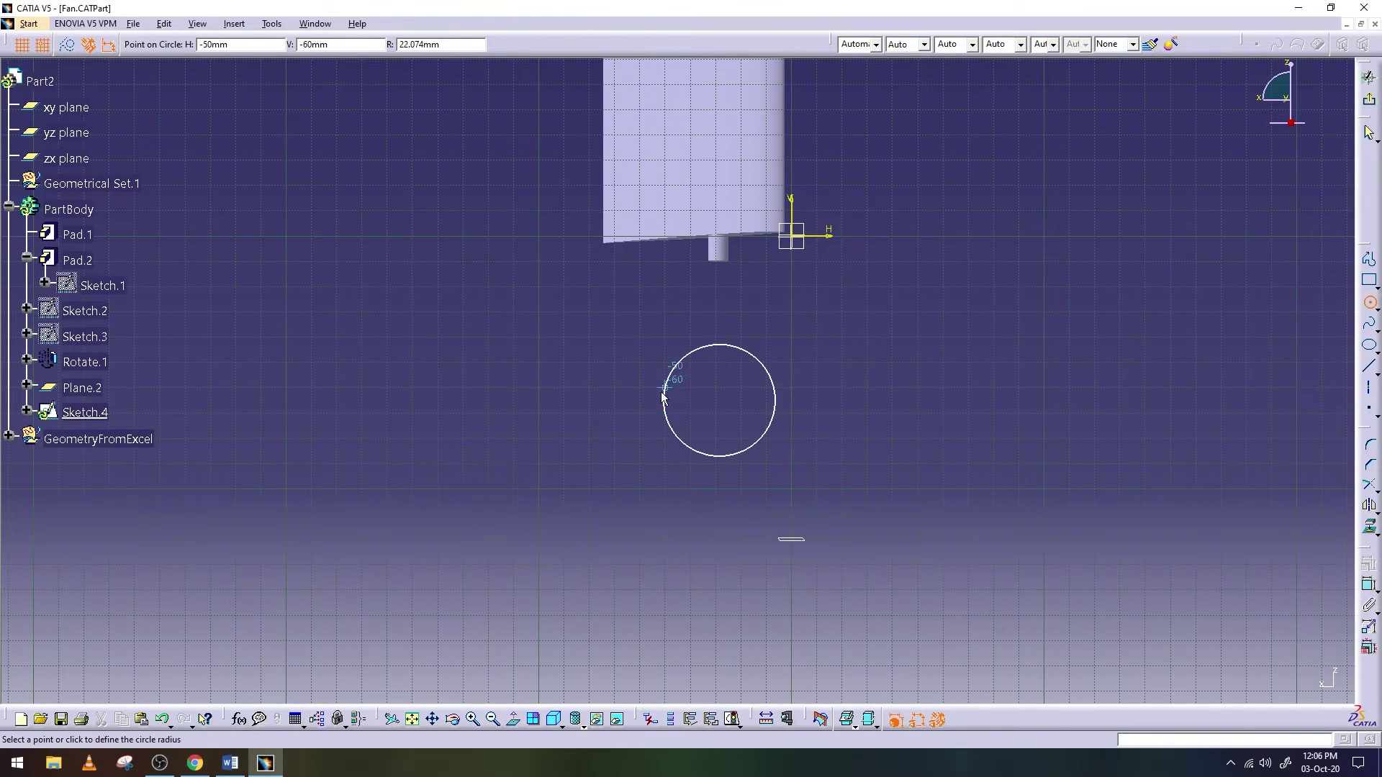
pyautogui.click(652, 353)
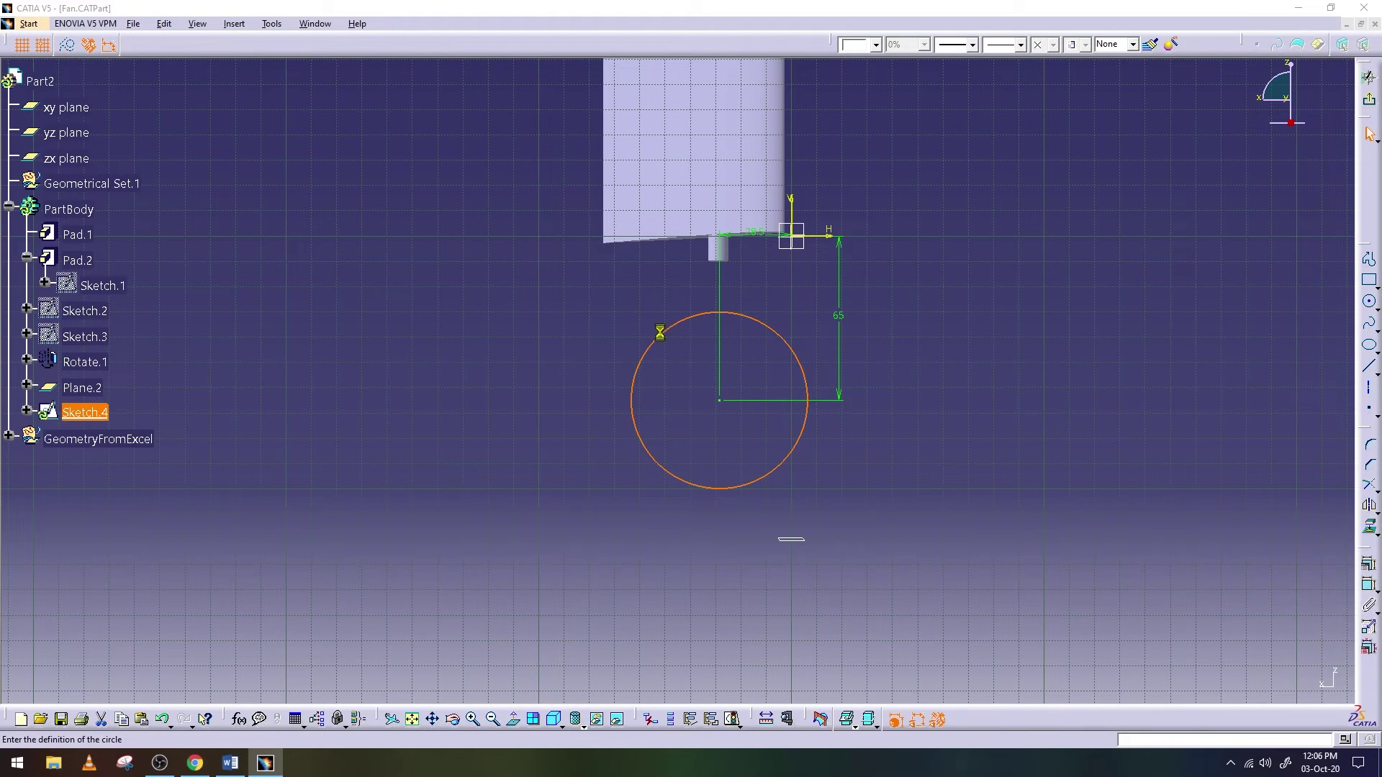
pyautogui.write('60mm')
pyautogui.click(1241, 681)
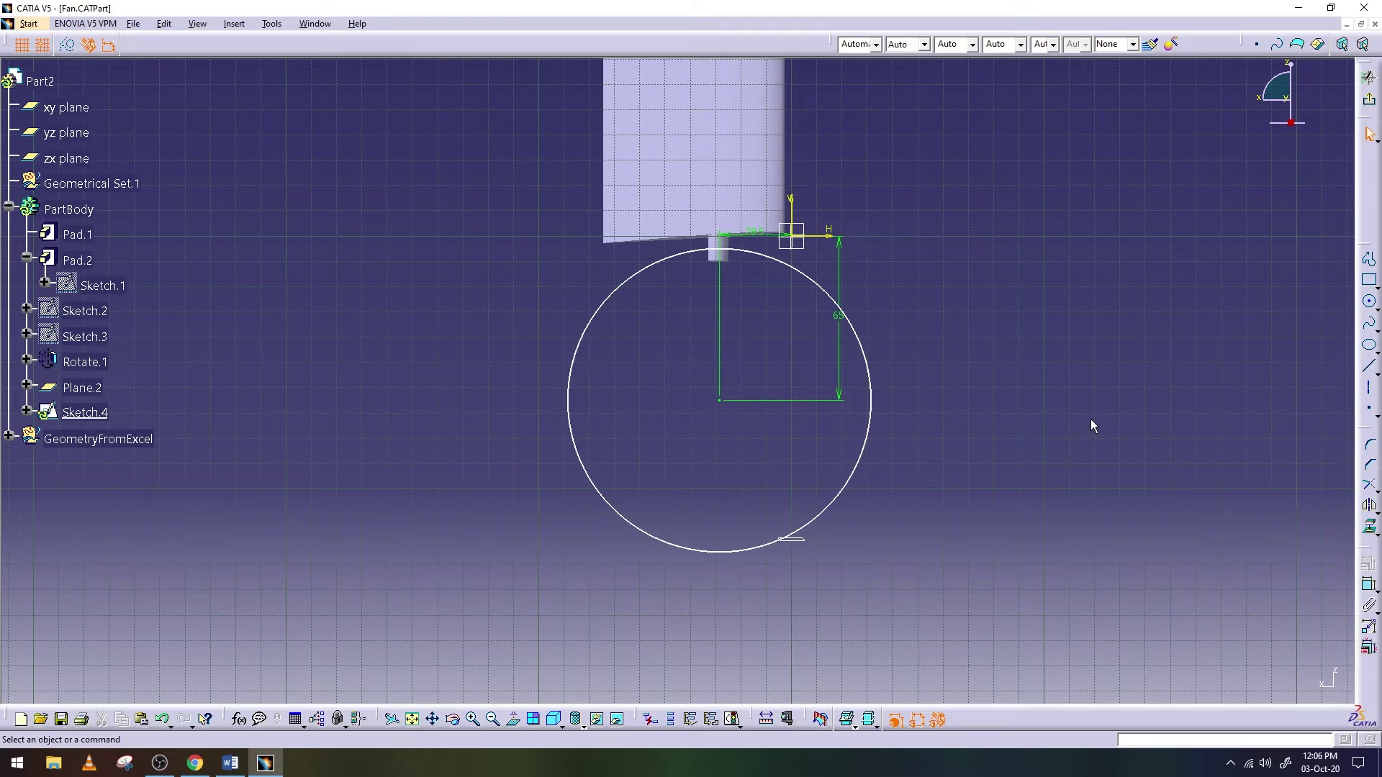
pyautogui.click(1369, 99)
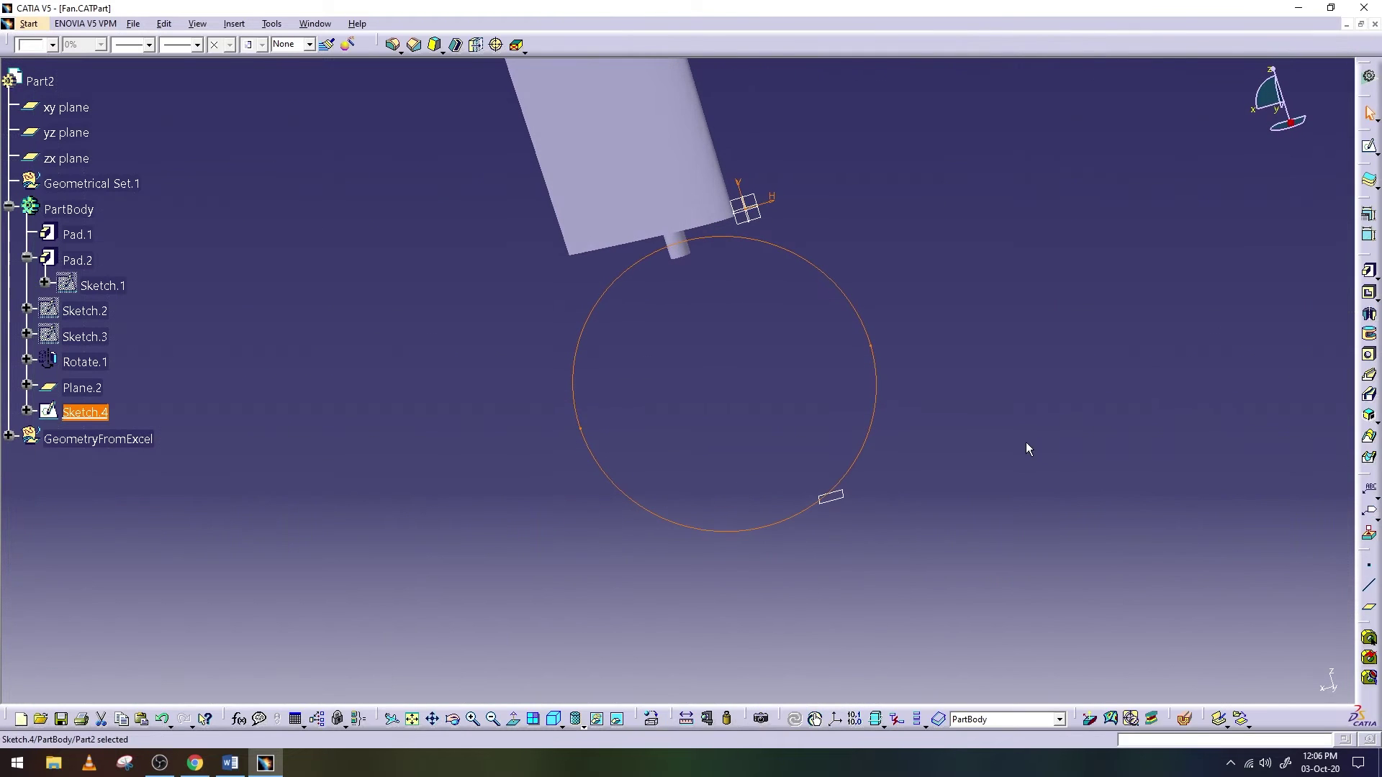
# Start a pad on the Sketch.4 circle with mirrored extent
pyautogui.click(453, 719)
pyautogui.moveTo(817, 302)
pyautogui.mouseDown()
pyautogui.moveTo(479, 487)
pyautogui.moveTo(549, 458)
pyautogui.moveTo(463, 463)
pyautogui.moveTo(386, 426)
pyautogui.moveTo(451, 436)
pyautogui.moveTo(512, 413)
pyautogui.mouseUp()
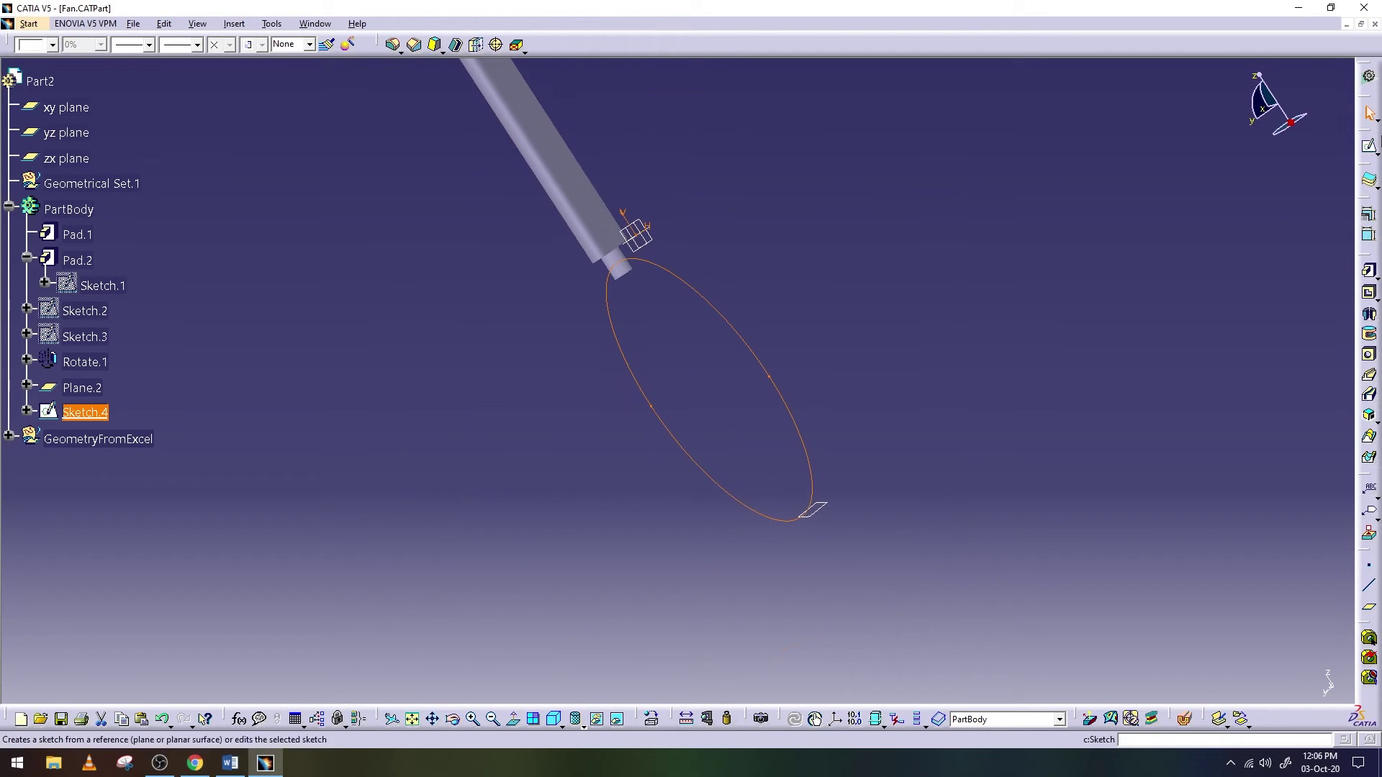
pyautogui.click(1368, 270)
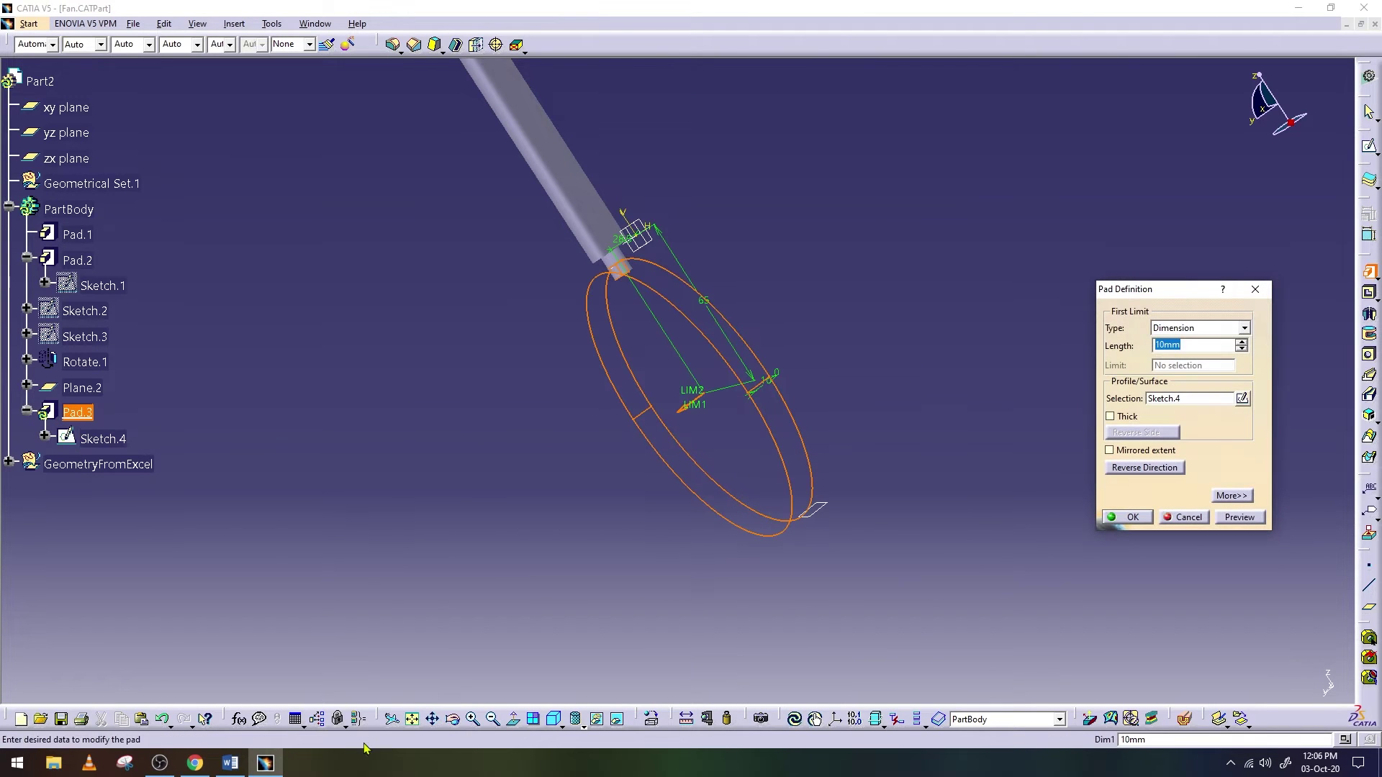
pyautogui.click(452, 718)
pyautogui.moveTo(543, 607); pyautogui.dragTo(542, 533)
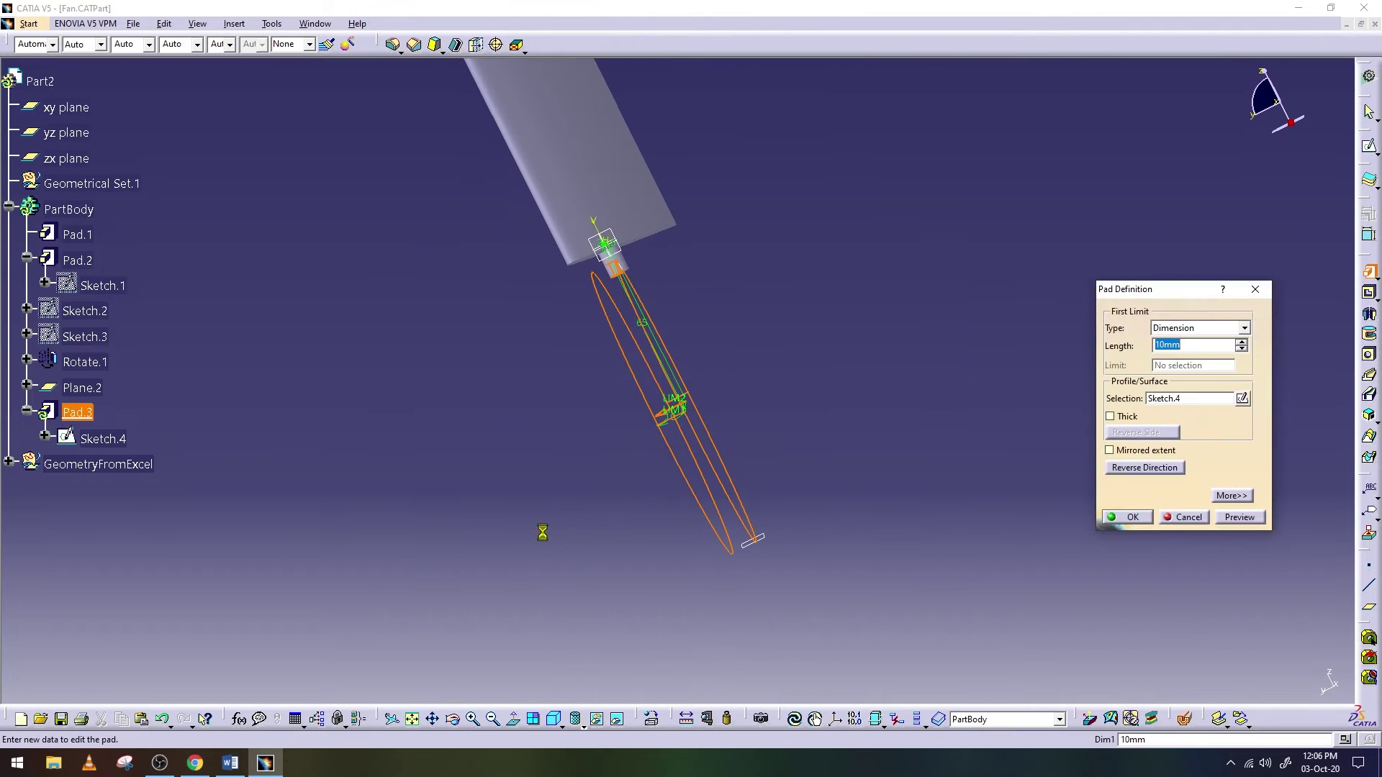
pyautogui.click(1152, 469)
pyautogui.click(1110, 452)
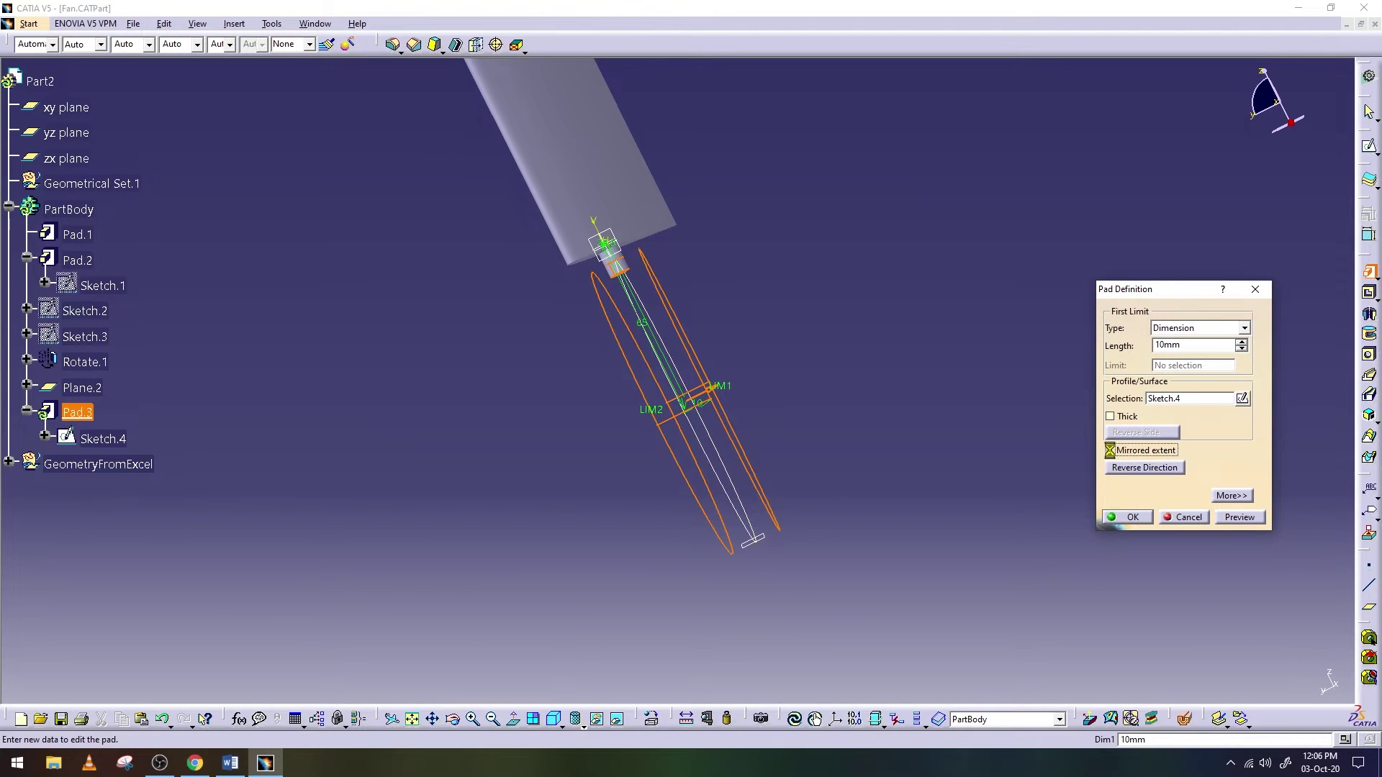
# Set the hub pad length to 10 mm and confirm it
pyautogui.moveTo(1187, 345); pyautogui.dragTo(1112, 353)
pyautogui.write('6')
pyautogui.click(1234, 518)
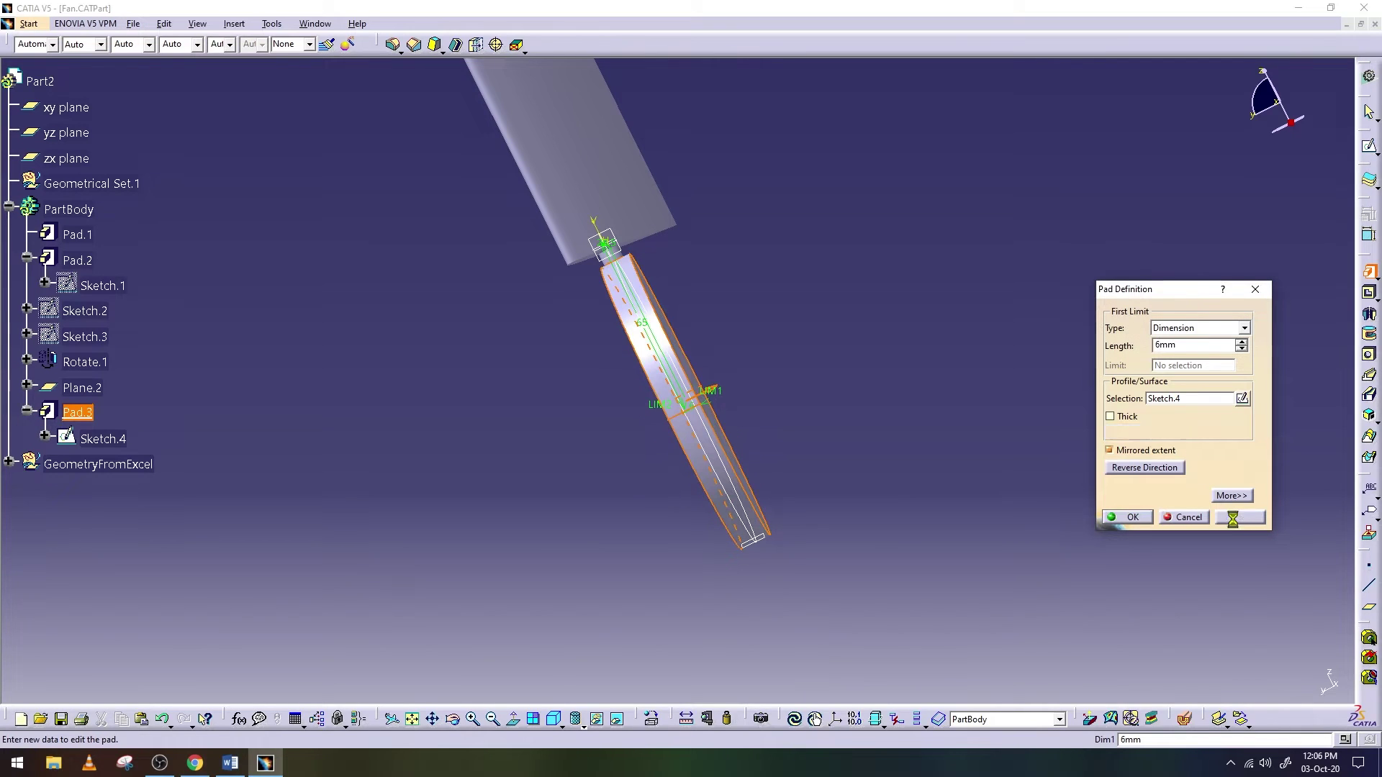
pyautogui.moveTo(1184, 344); pyautogui.dragTo(1127, 343)
pyautogui.write('10')
pyautogui.press('Return')
pyautogui.click(453, 719)
pyautogui.moveTo(709, 142); pyautogui.dragTo(892, 165)
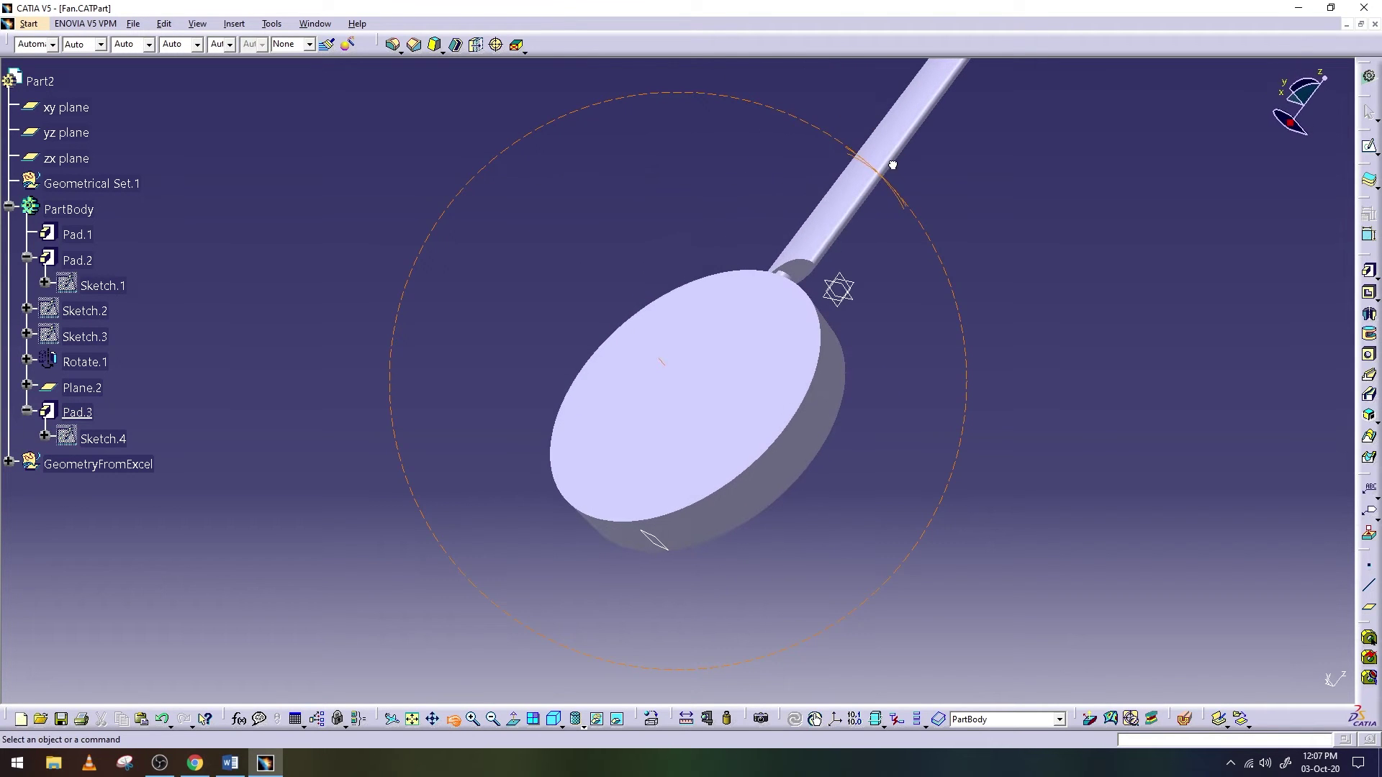
pyautogui.moveTo(799, 273); pyautogui.dragTo(969, 179)
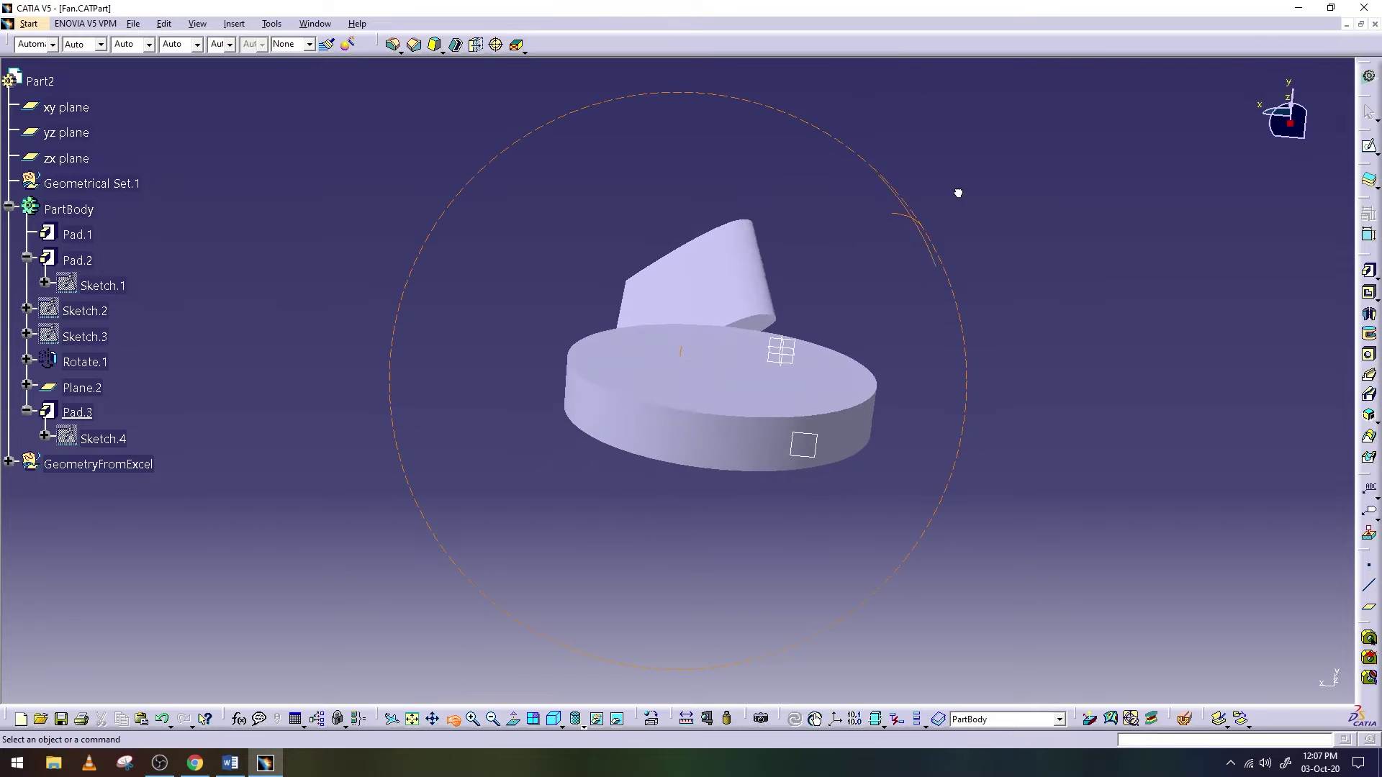
pyautogui.moveTo(783, 353)
pyautogui.mouseDown()
pyautogui.moveTo(751, 596)
pyautogui.moveTo(749, 568)
pyautogui.mouseUp()
pyautogui.doubleClick(85, 362)
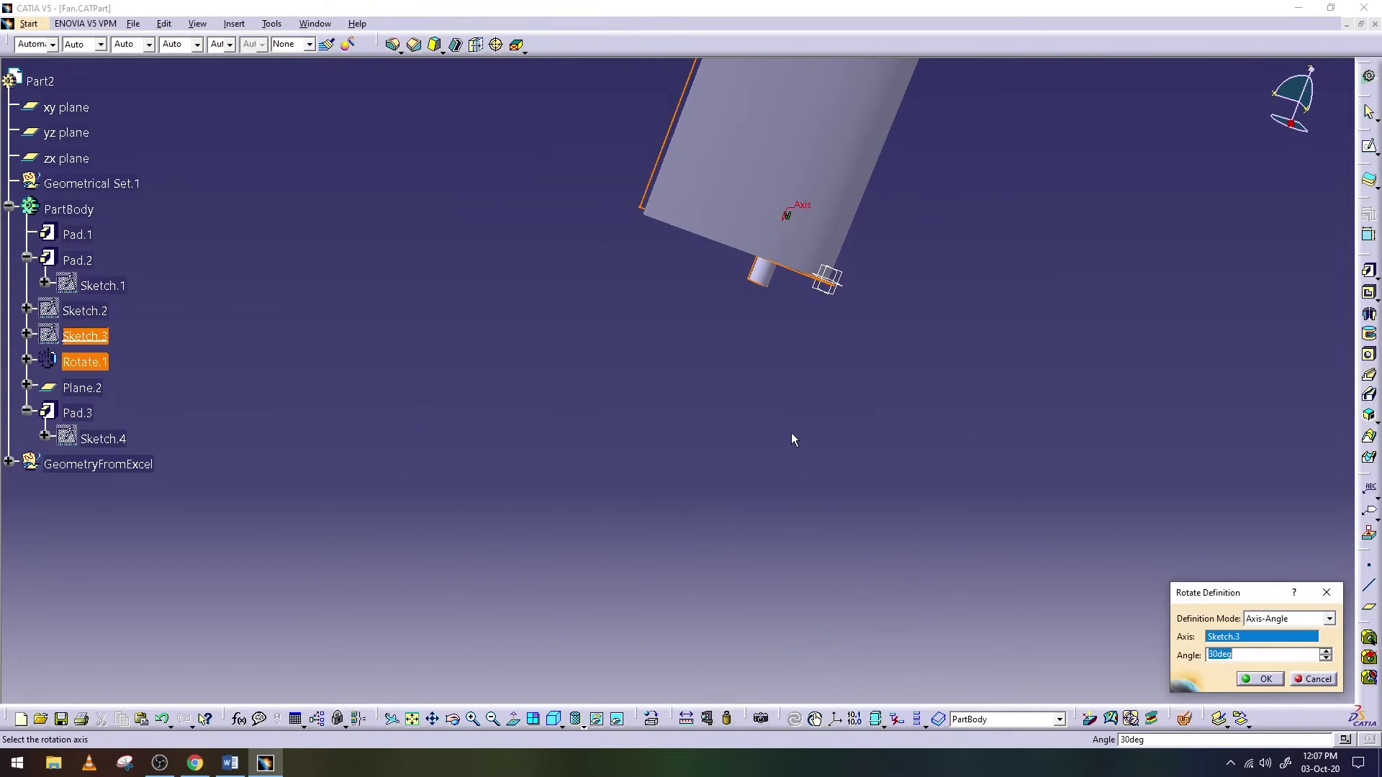
pyautogui.click(1304, 681)
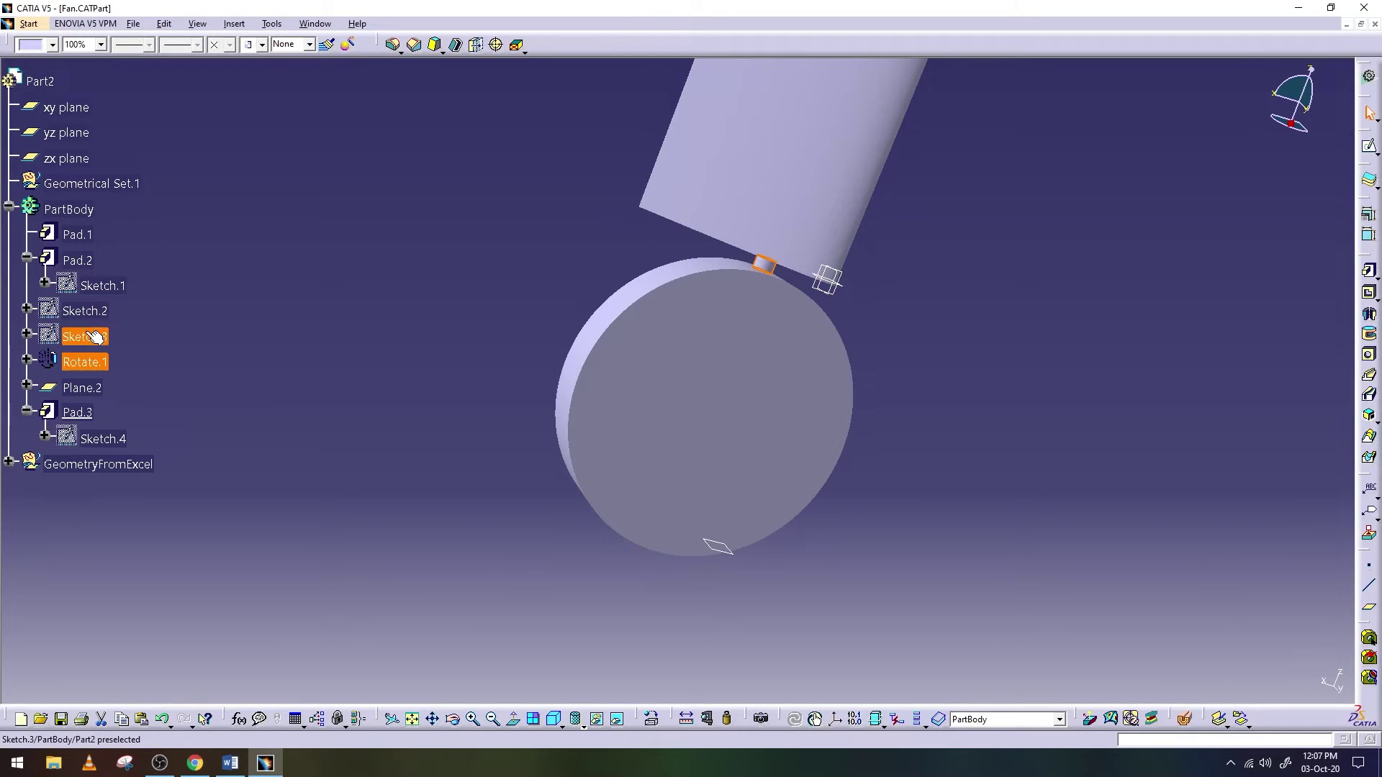
pyautogui.doubleClick(78, 261)
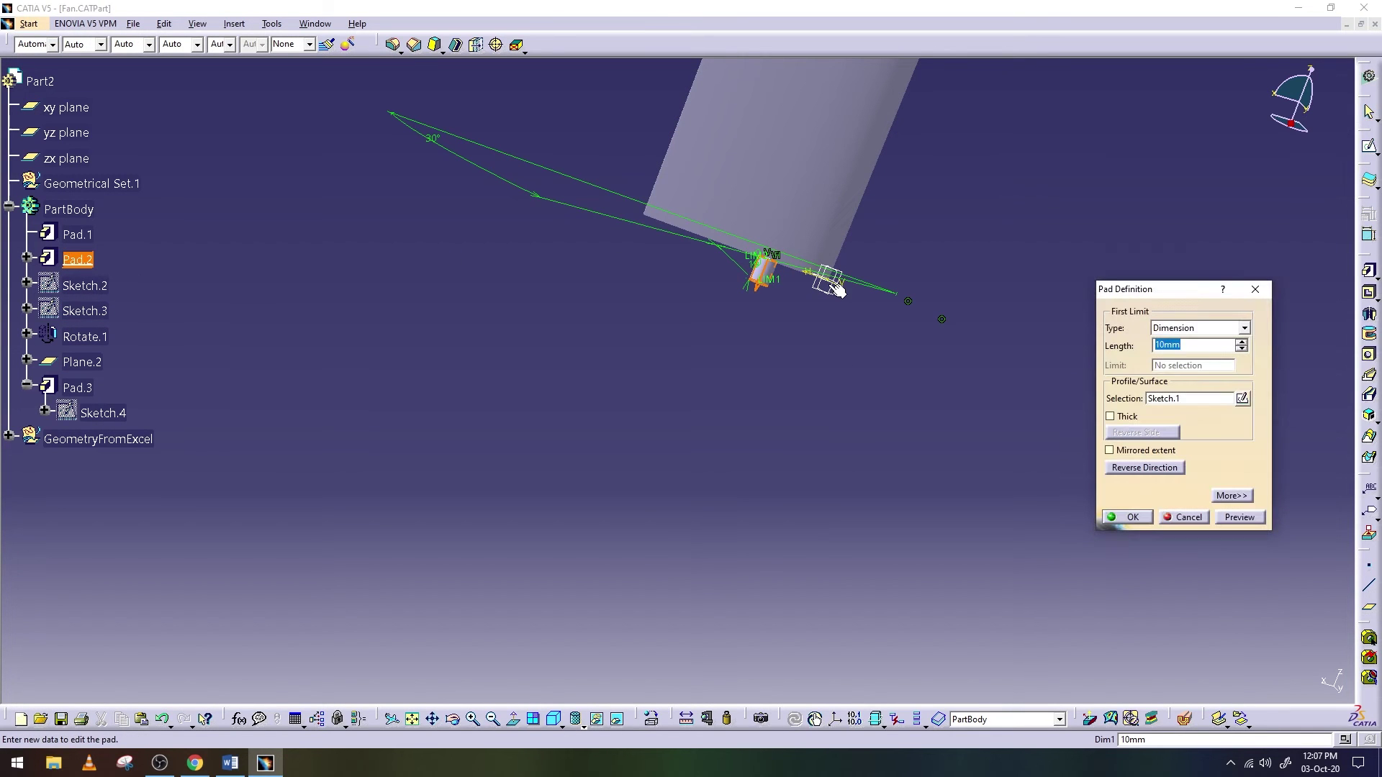
pyautogui.click(1245, 329)
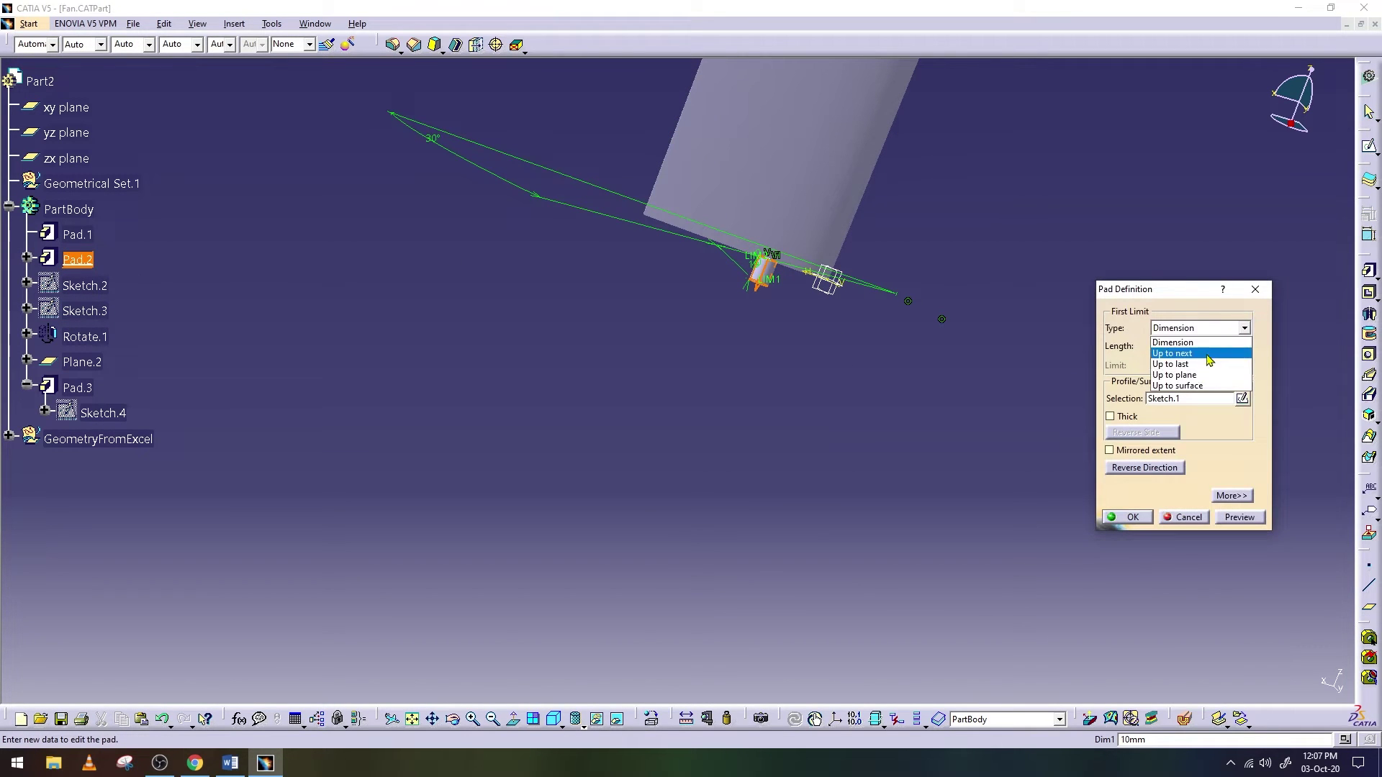
pyautogui.click(1180, 388)
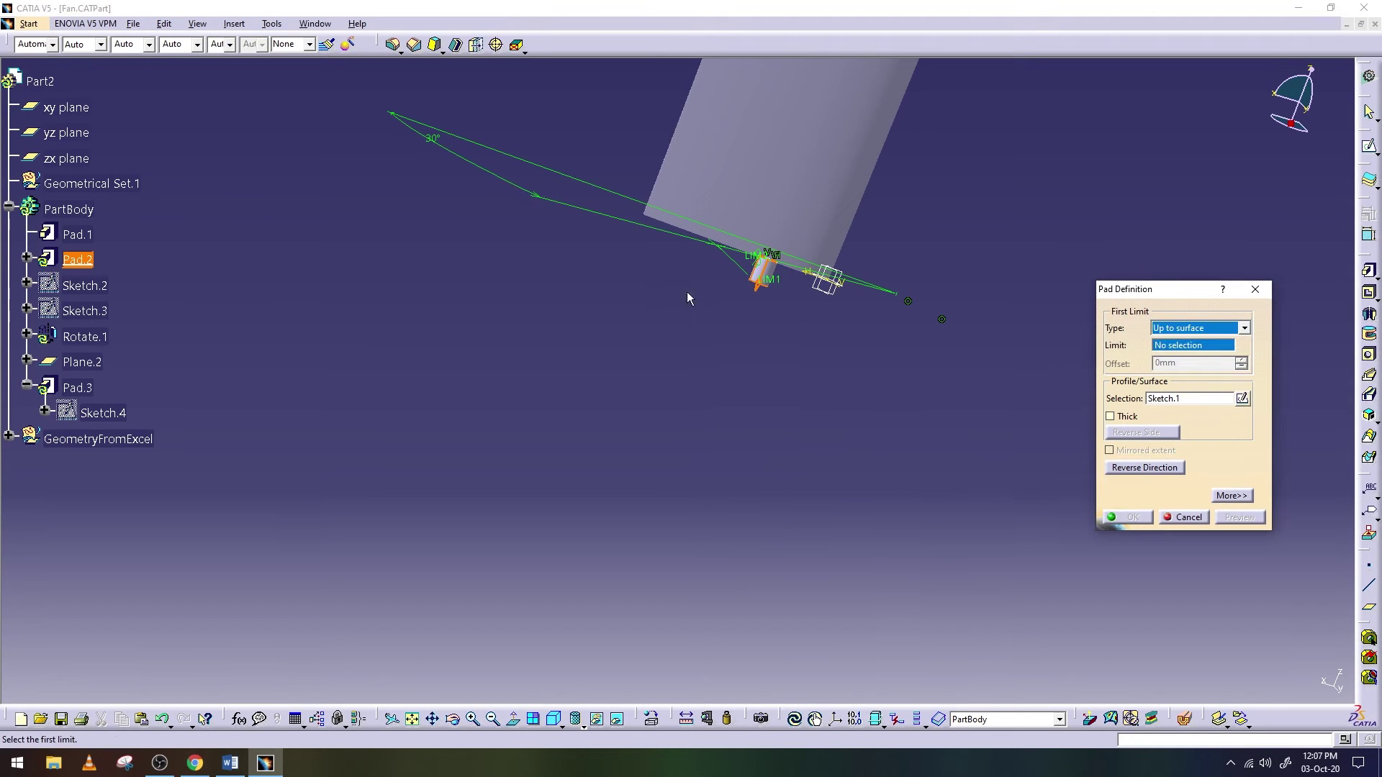
pyautogui.click(1188, 517)
pyautogui.click(452, 722)
pyautogui.moveTo(802, 429)
pyautogui.mouseDown()
pyautogui.moveTo(713, 364)
pyautogui.moveTo(602, 413)
pyautogui.moveTo(531, 423)
pyautogui.moveTo(547, 420)
pyautogui.mouseUp()
pyautogui.moveTo(828, 374)
pyautogui.keyDown('ctrl'); pyautogui.mouseDown(button='middle')
pyautogui.moveTo(827, 339)
pyautogui.moveTo(824, 500)
pyautogui.mouseUp(button='middle'); pyautogui.keyUp('ctrl')
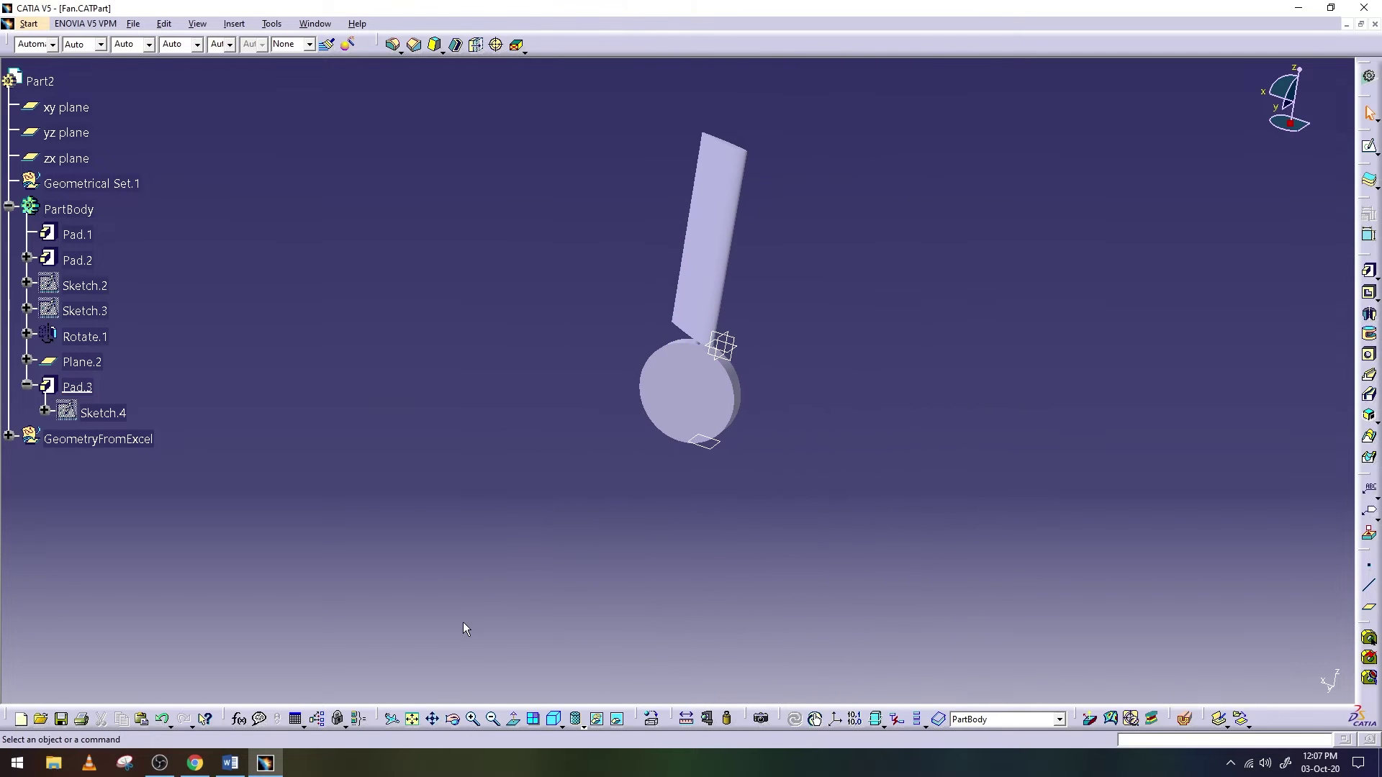
pyautogui.click(452, 718)
pyautogui.moveTo(753, 395)
pyautogui.mouseDown()
pyautogui.moveTo(645, 333)
pyautogui.moveTo(480, 348)
pyautogui.moveTo(645, 327)
pyautogui.moveTo(777, 287)
pyautogui.moveTo(867, 237)
pyautogui.moveTo(811, 318)
pyautogui.mouseUp()
pyautogui.rightClick(710, 453)
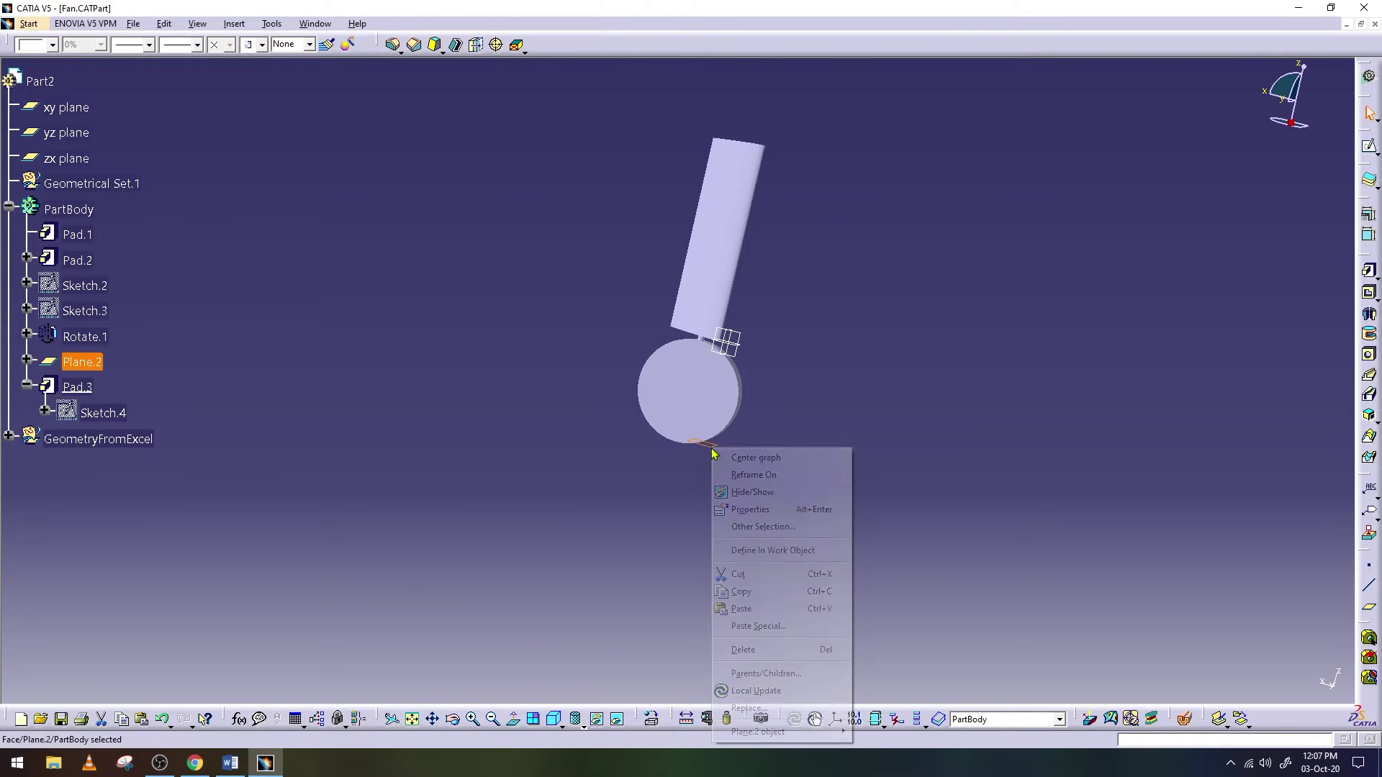
pyautogui.click(785, 484)
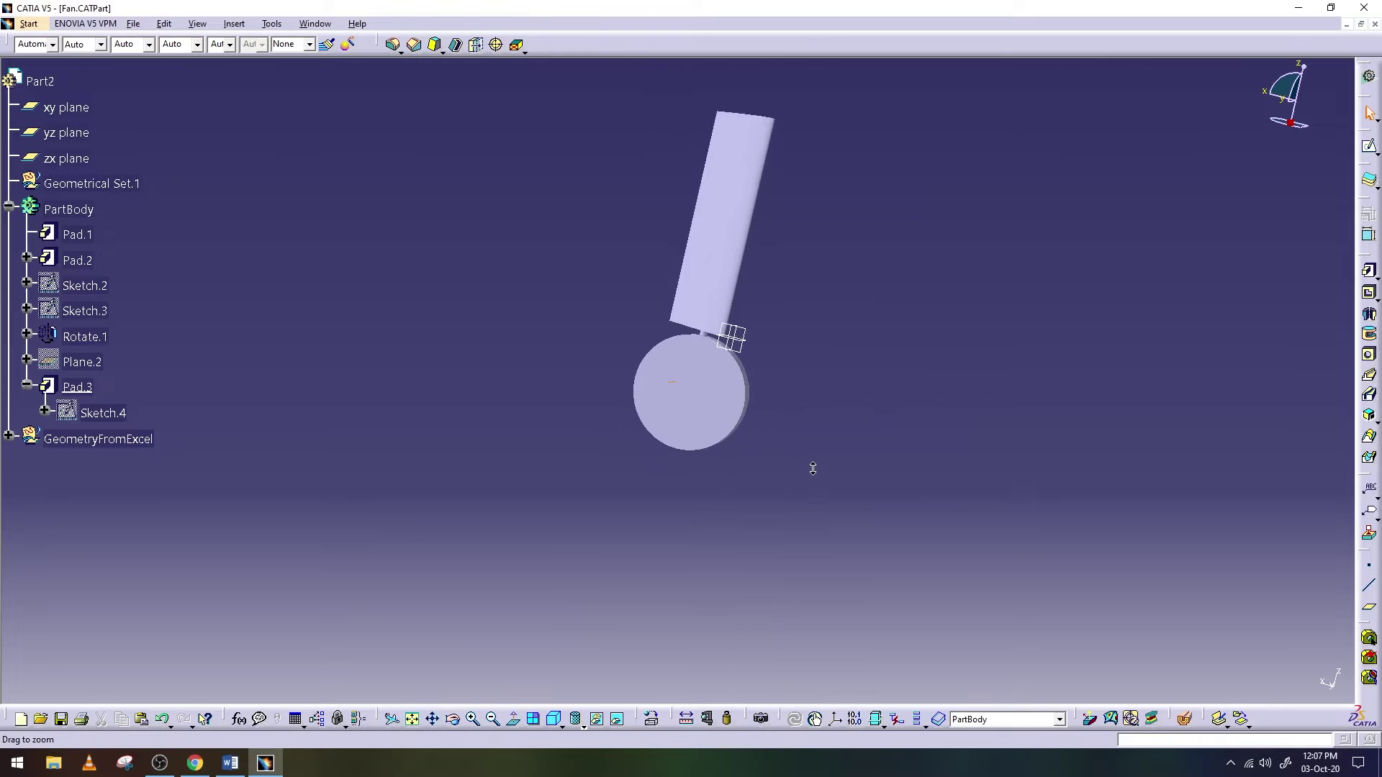
pyautogui.click(453, 719)
pyautogui.moveTo(705, 461)
pyautogui.mouseDown()
pyautogui.moveTo(666, 450)
pyautogui.moveTo(311, 472)
pyautogui.moveTo(330, 457)
pyautogui.mouseUp()
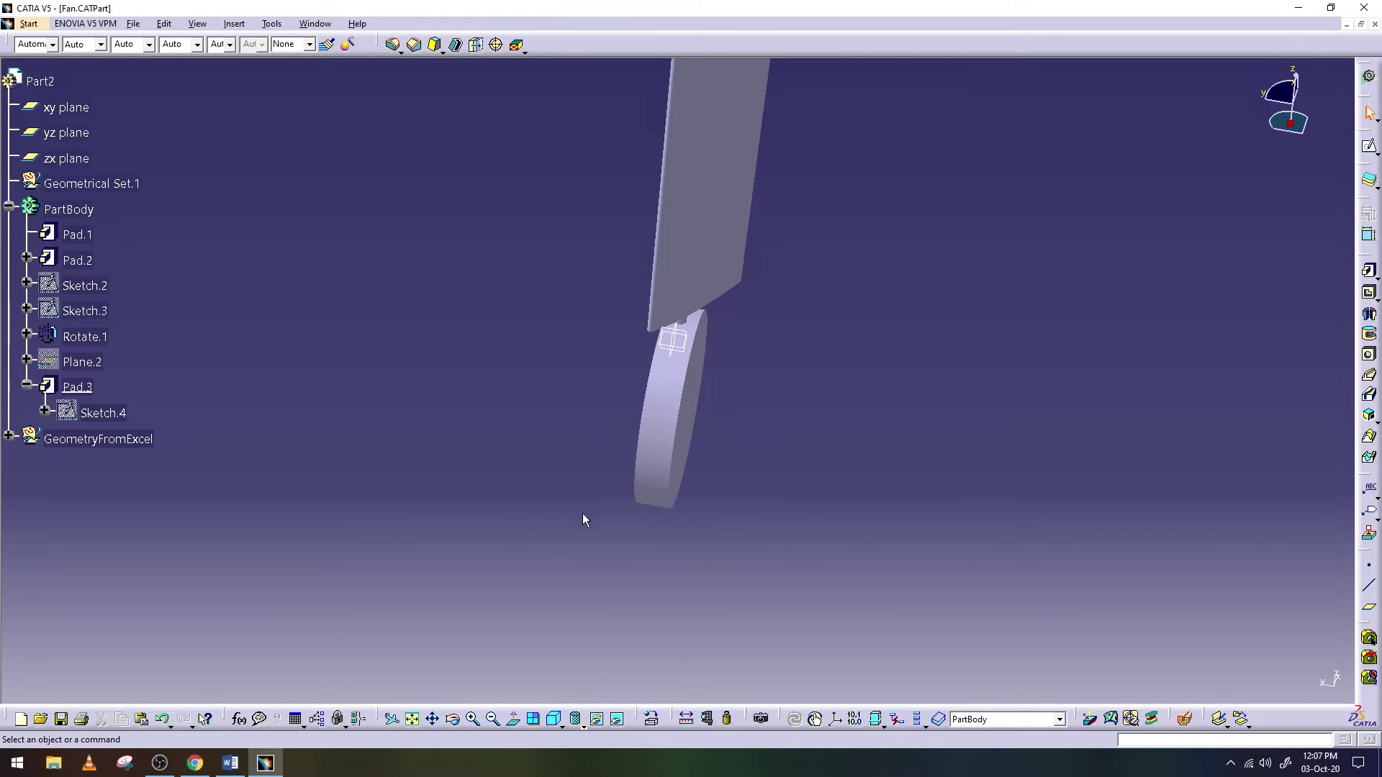
pyautogui.click(453, 719)
pyautogui.moveTo(635, 521)
pyautogui.mouseDown()
pyautogui.moveTo(694, 423)
pyautogui.moveTo(736, 391)
pyautogui.moveTo(679, 377)
pyautogui.mouseUp()
pyautogui.click(680, 282)
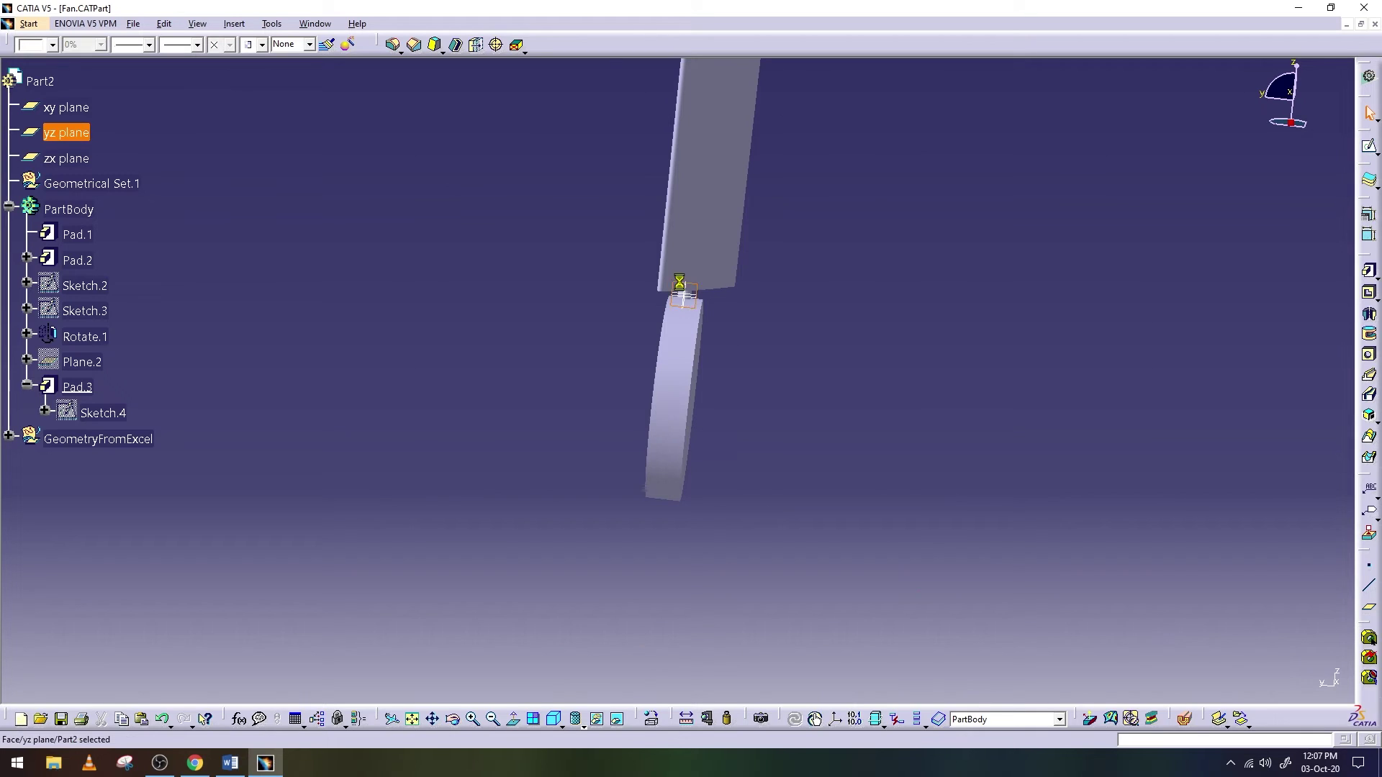
# Cancel the accidental pad and start a new sketch on the yz plane
pyautogui.click(1369, 271)
pyautogui.click(1184, 517)
pyautogui.click(1368, 146)
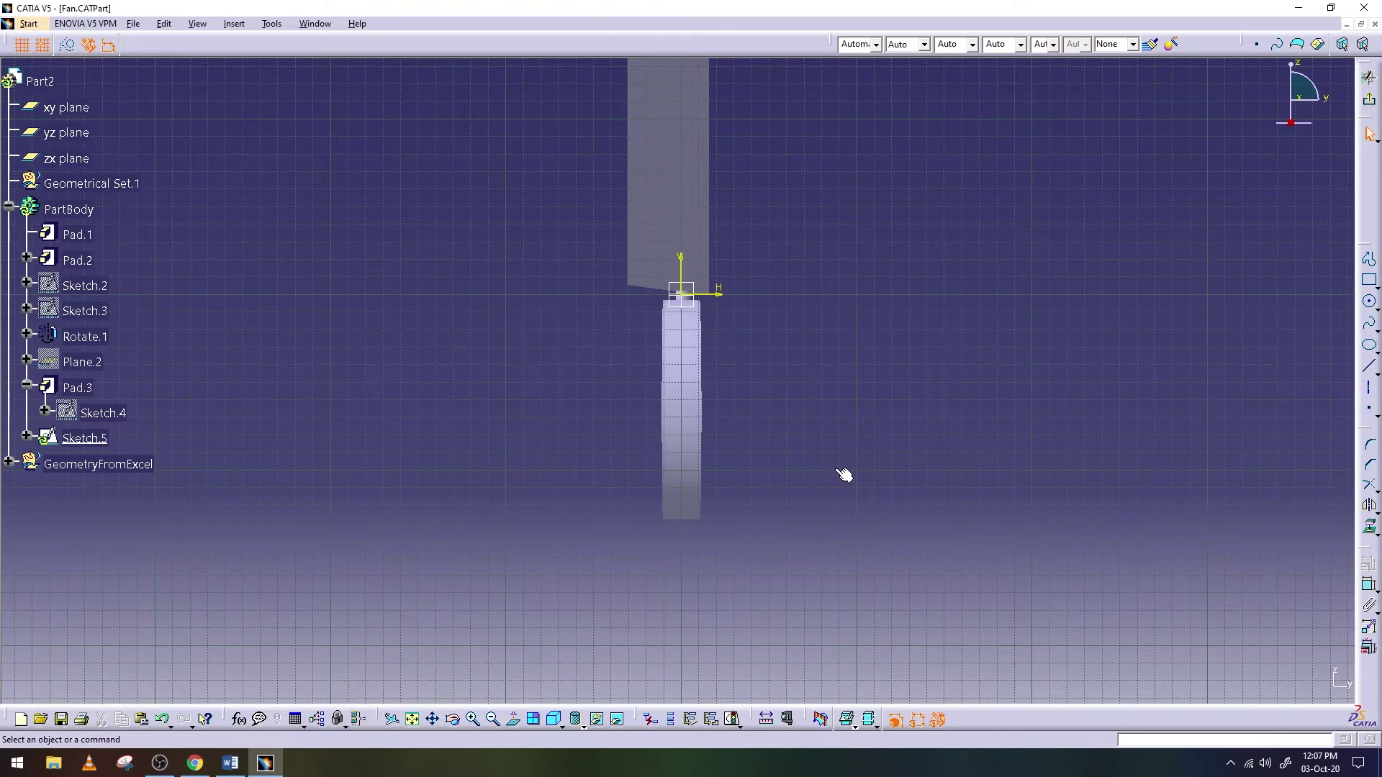
pyautogui.keyDown('ctrl'); pyautogui.moveTo(835, 469); pyautogui.dragTo(841, 419, button='middle'); pyautogui.keyUp('ctrl')
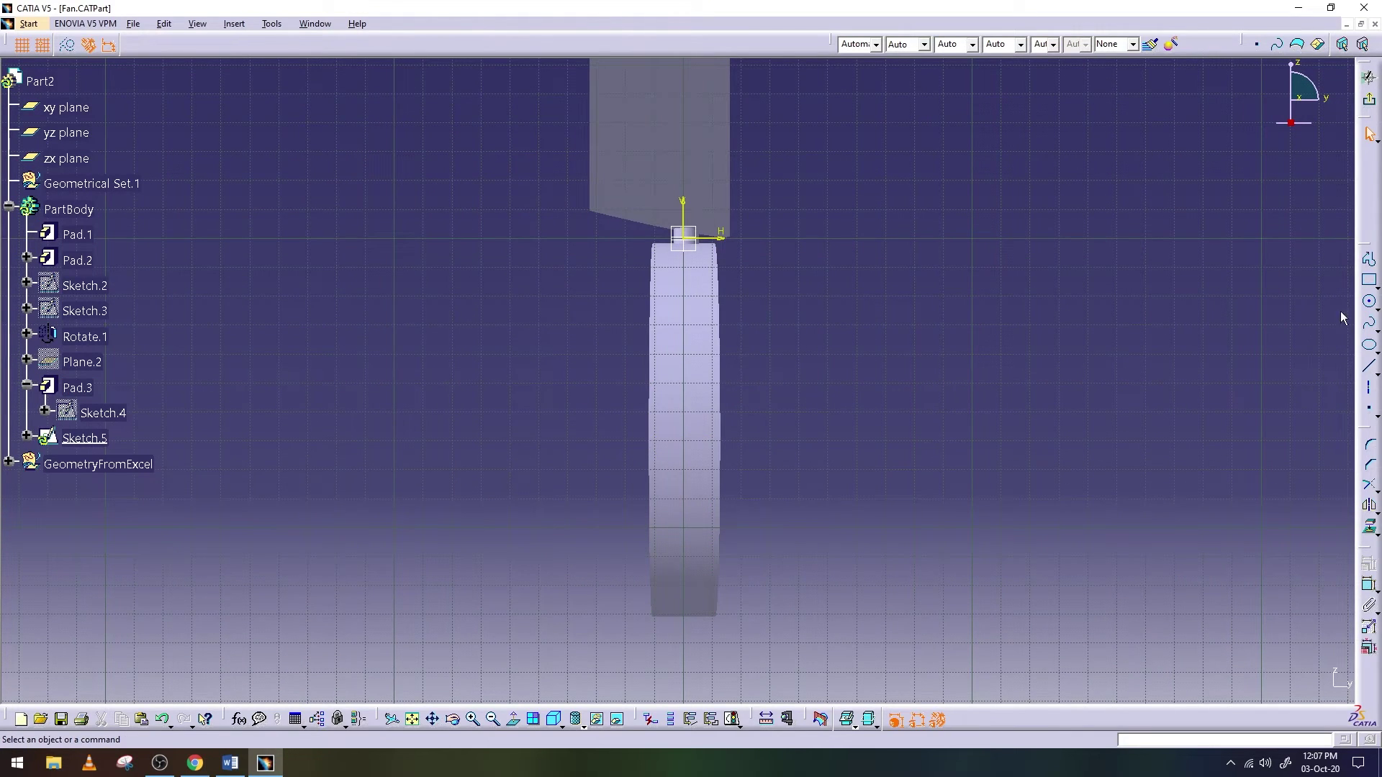
pyautogui.keyDown('ctrl'); pyautogui.moveTo(1132, 278); pyautogui.dragTo(1139, 301, button='middle'); pyautogui.keyUp('ctrl')
# Draw two vertical lines down the hub disc's left and right sides
pyautogui.click(1370, 367)
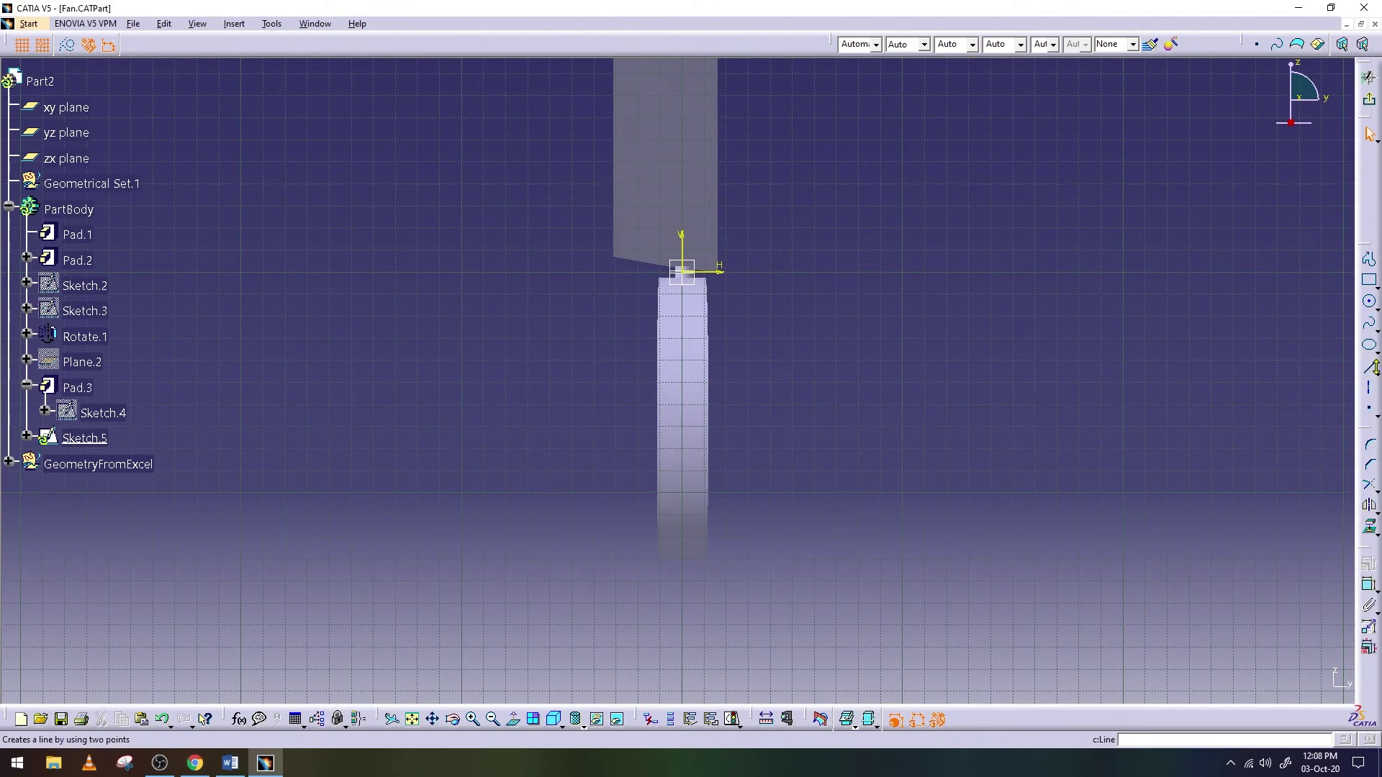
pyautogui.click(1370, 367)
pyautogui.click(660, 274)
pyautogui.click(660, 623)
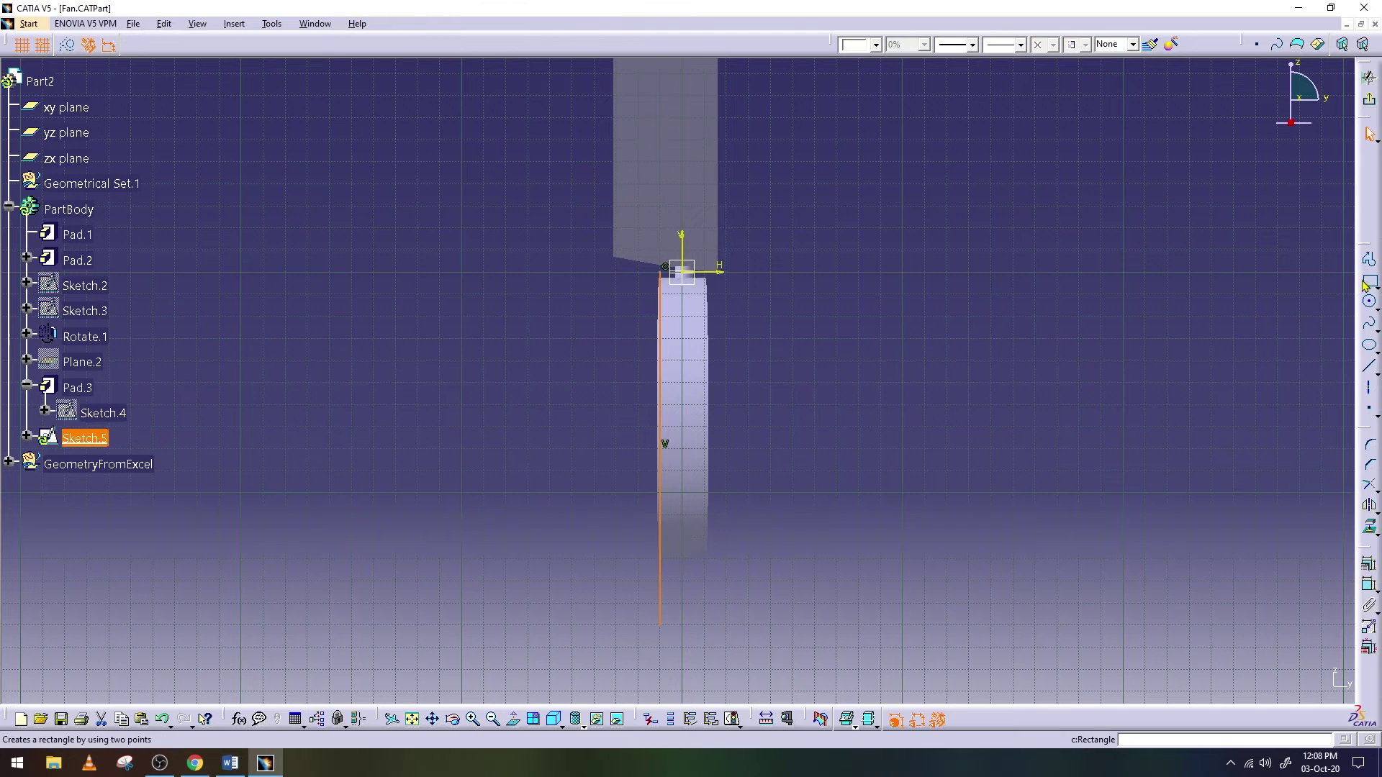
pyautogui.click(1369, 367)
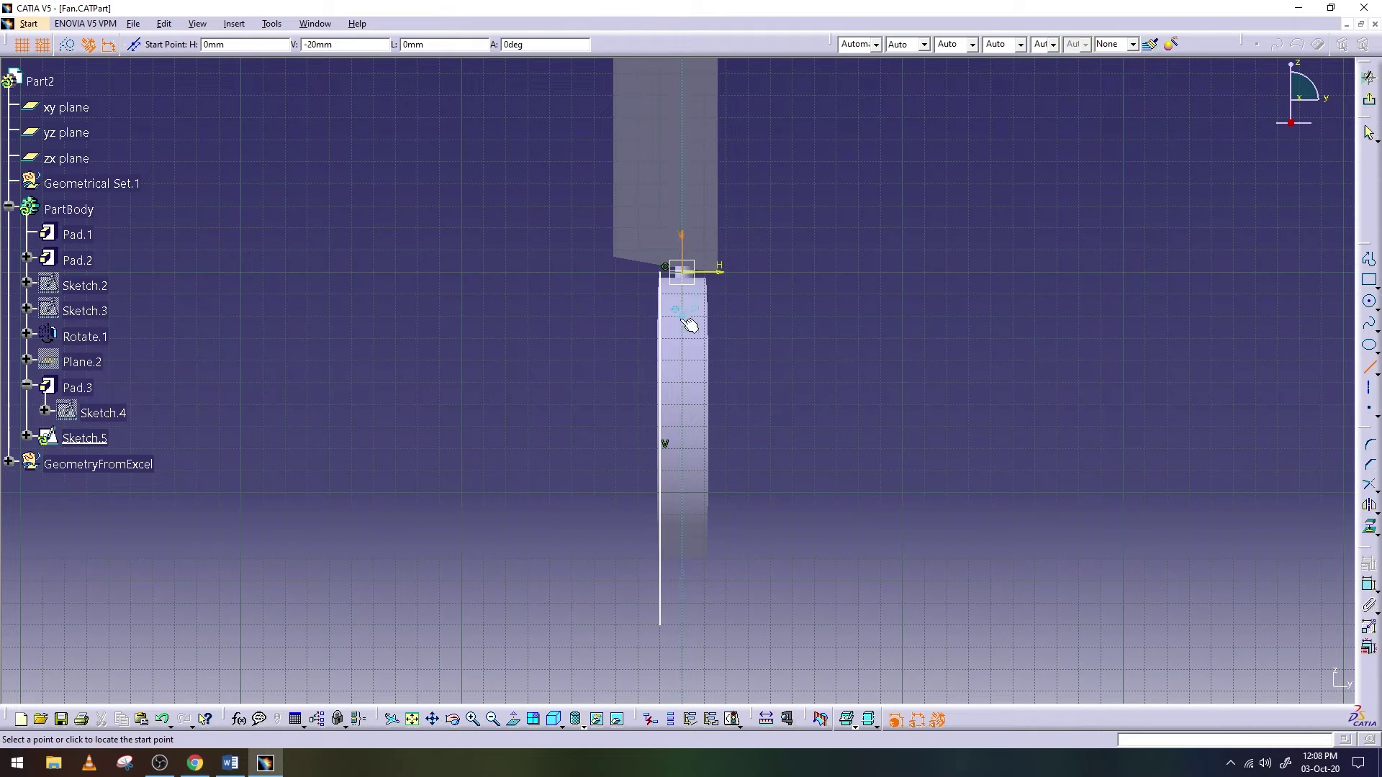
pyautogui.click(706, 272)
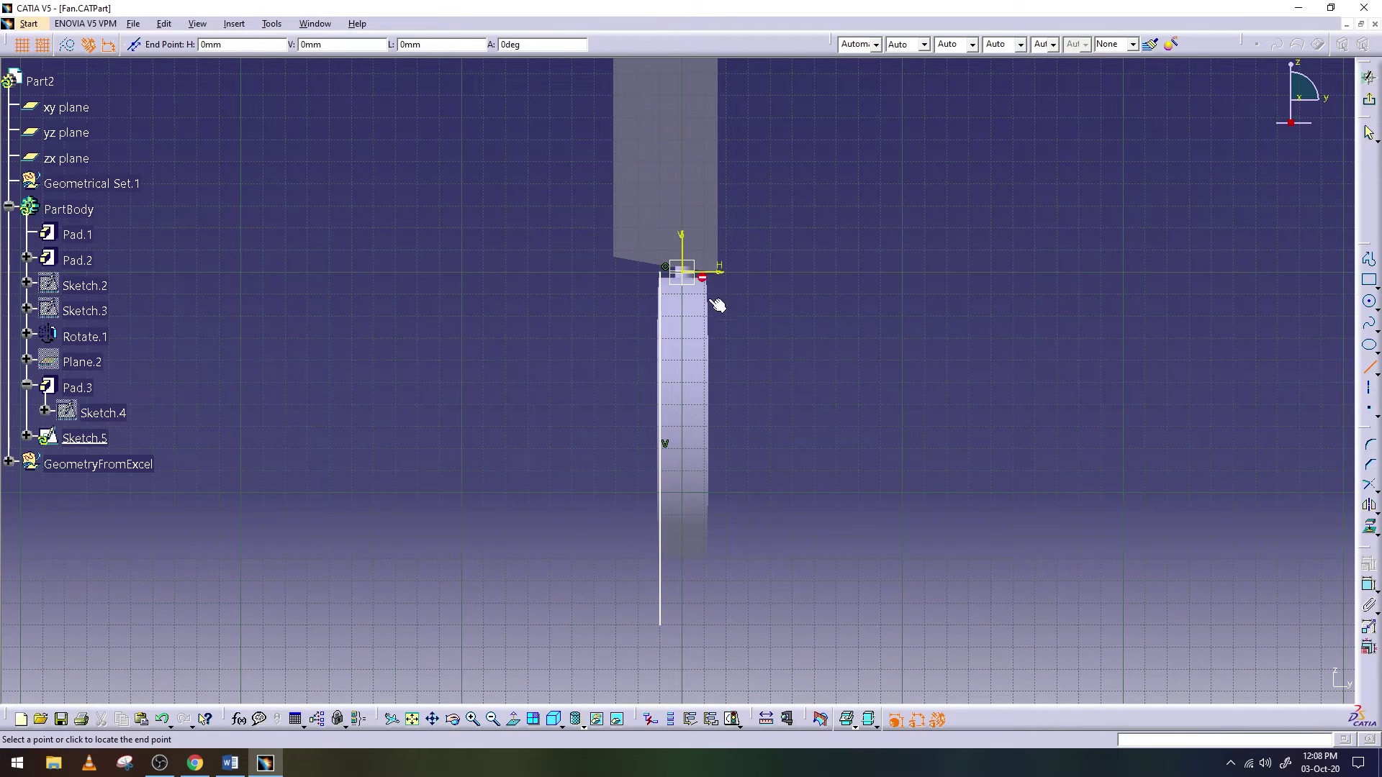
pyautogui.click(706, 625)
# Draw horizontal lines across the disc's top and bottom, then exit the sketch
pyautogui.click(1370, 367)
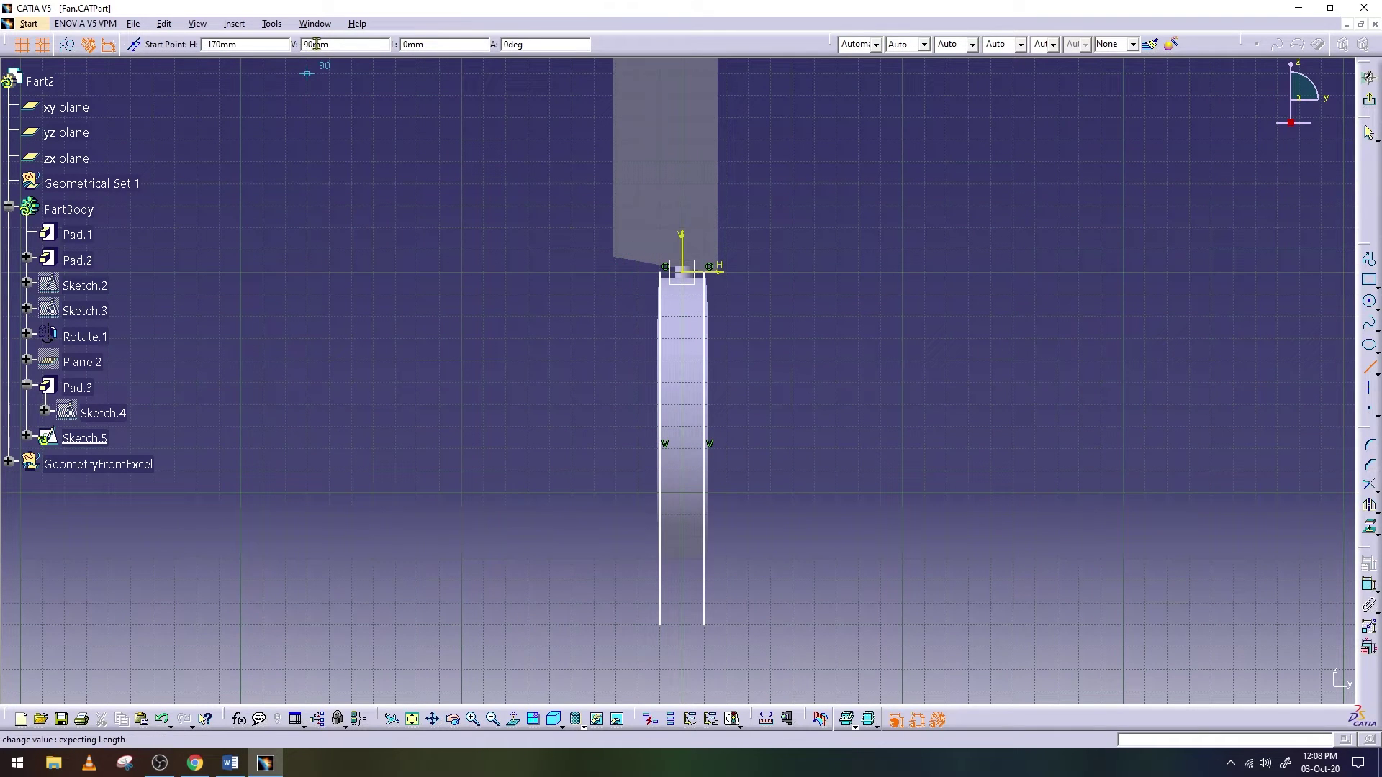
pyautogui.write('5')
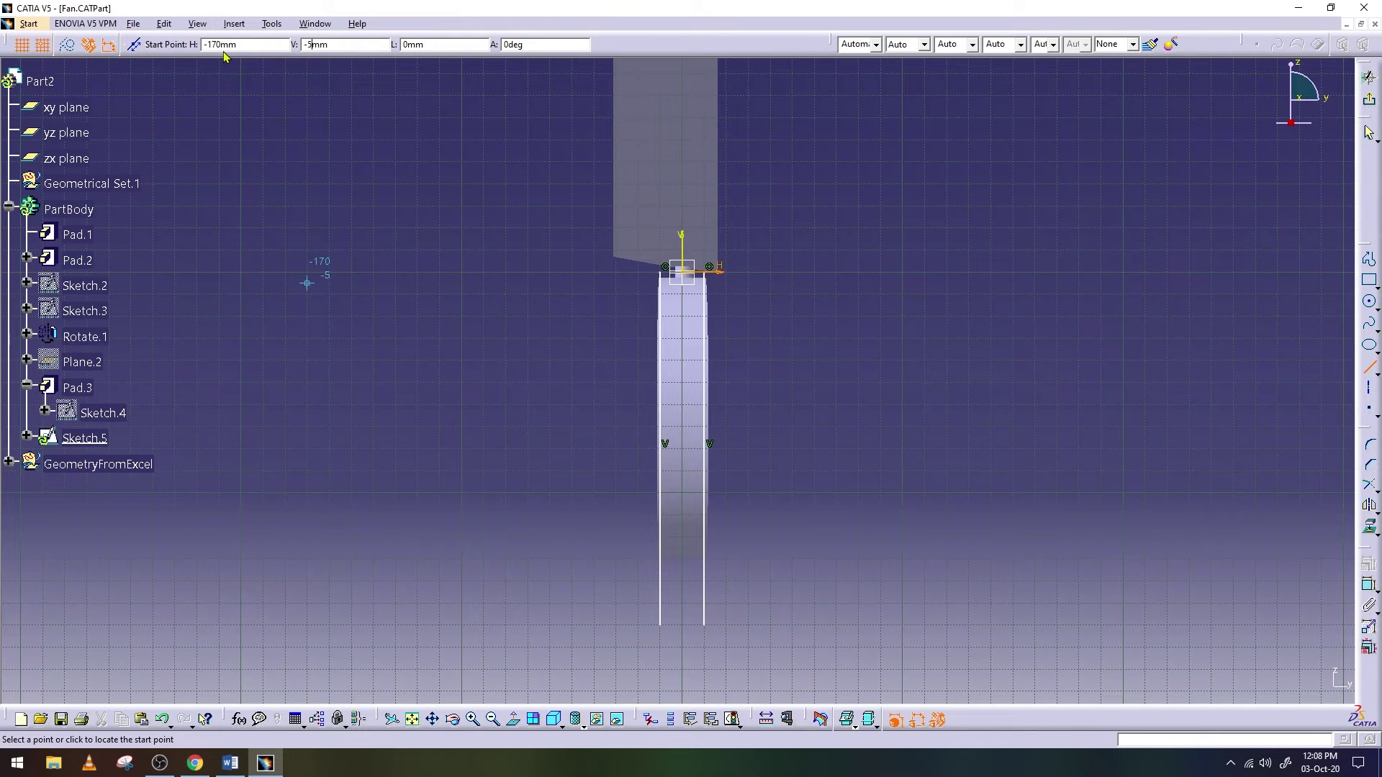
pyautogui.press('Return')
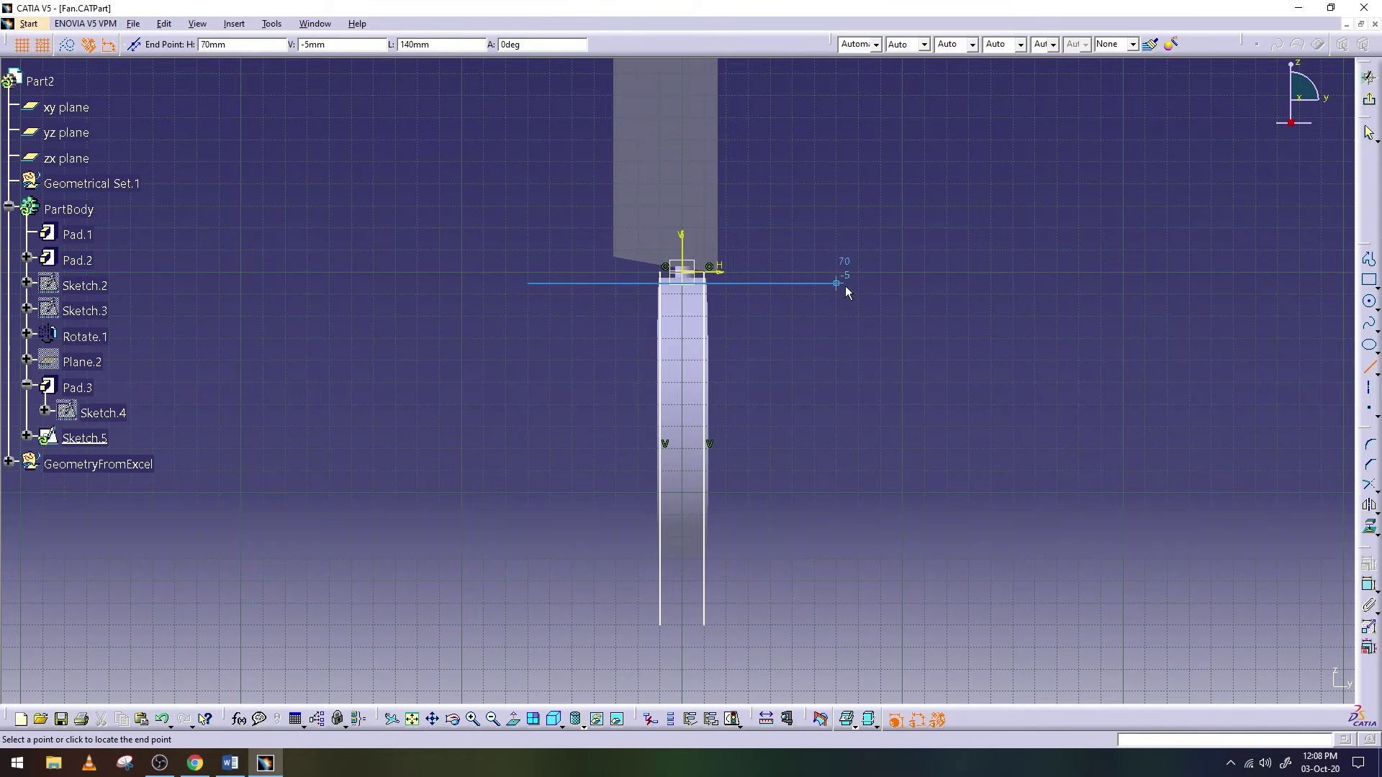
pyautogui.click(845, 286)
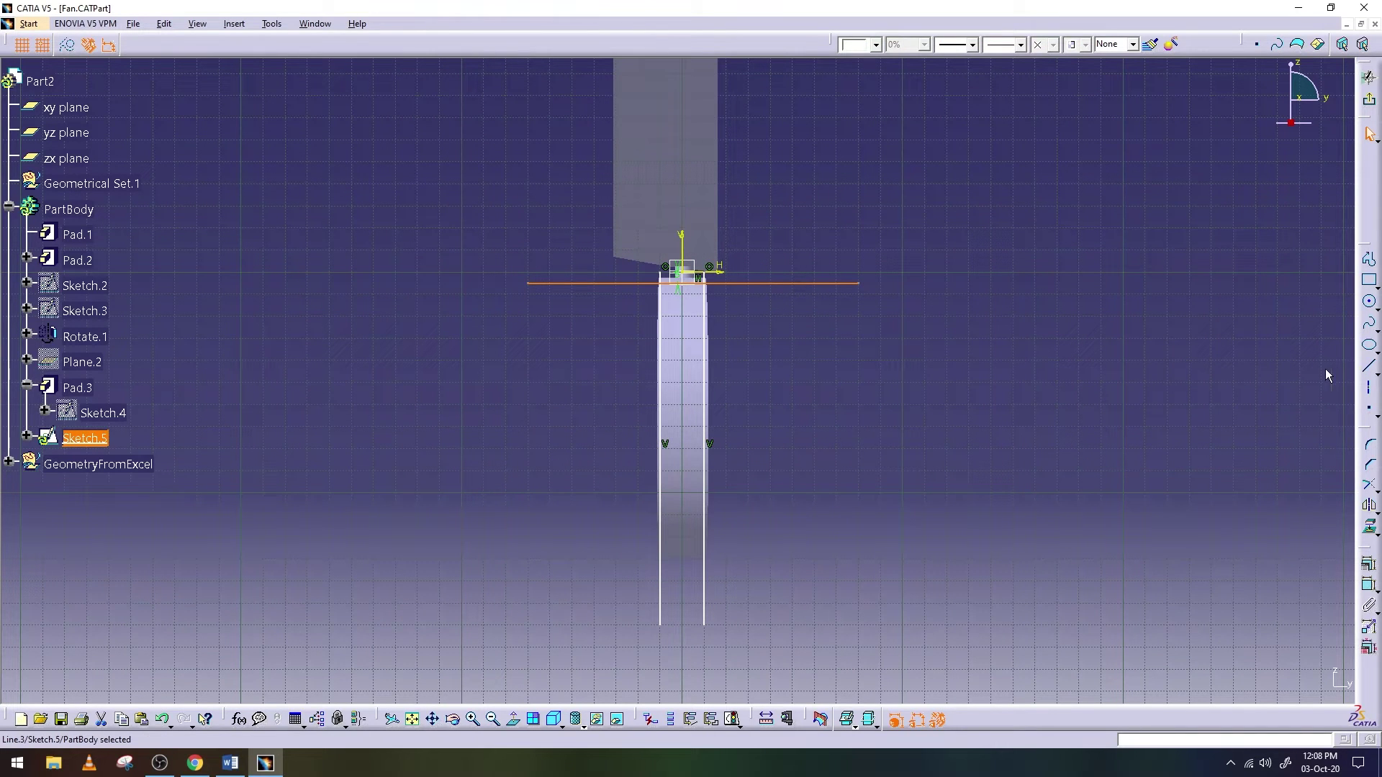
pyautogui.click(1371, 368)
pyautogui.click(529, 558)
pyautogui.click(876, 555)
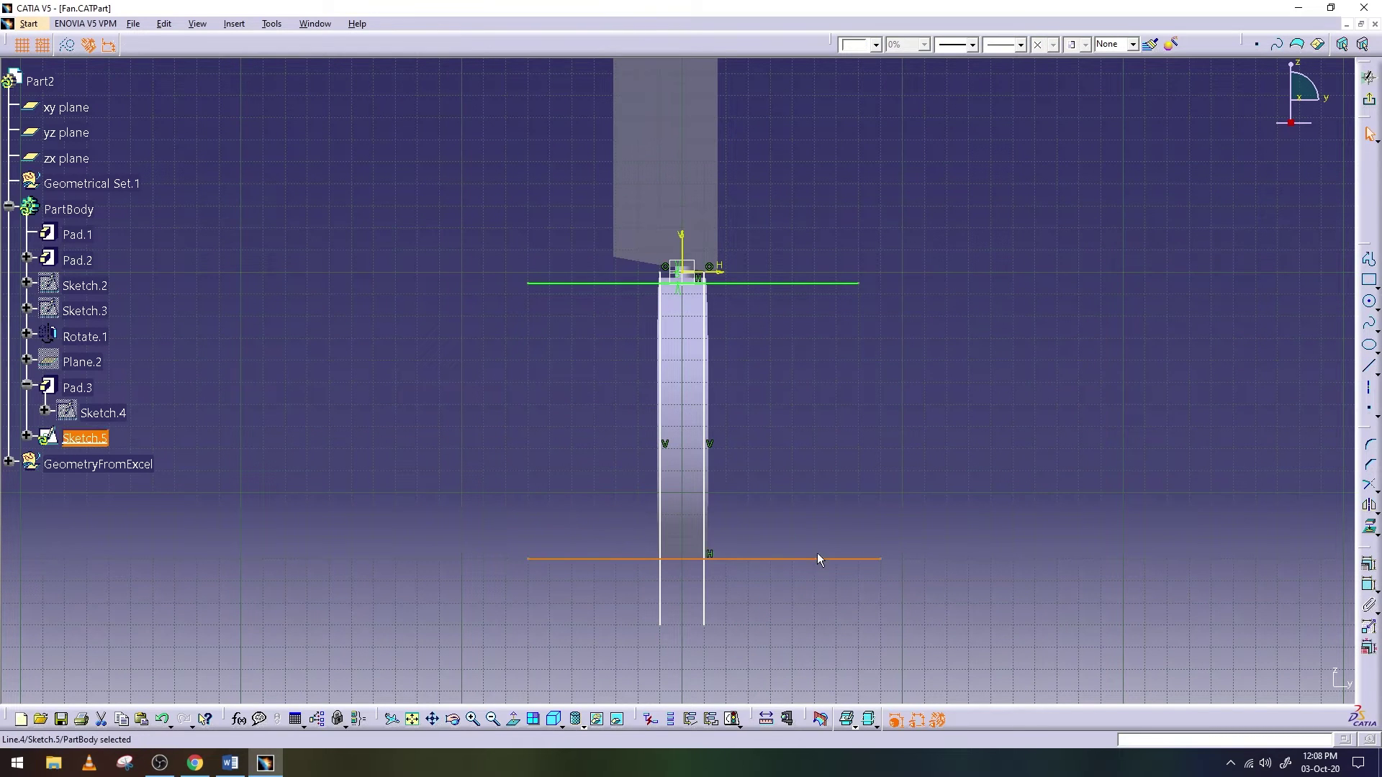
pyautogui.click(698, 543)
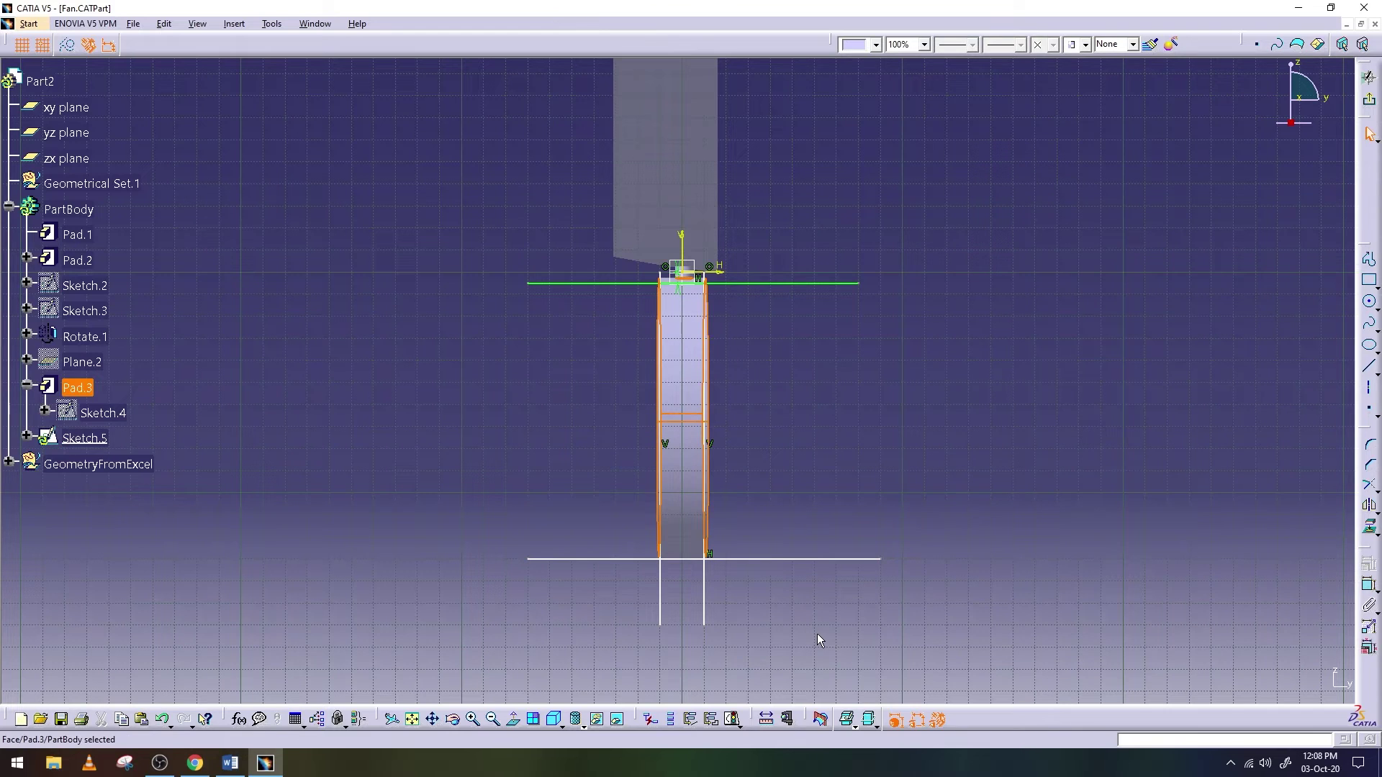
pyautogui.press('Escape')
pyautogui.click(1369, 100)
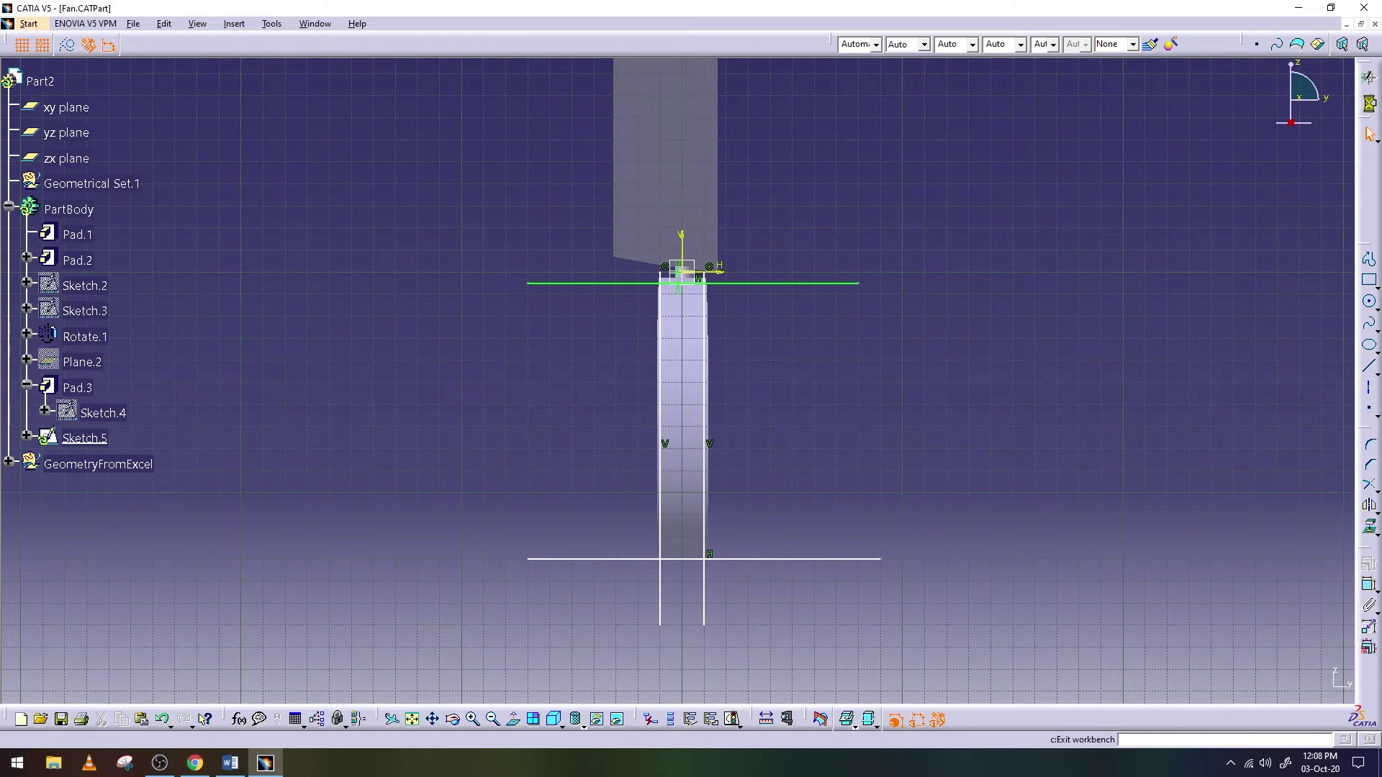
pyautogui.click(453, 719)
# Save Fan.CATPart with the new Sketch.5, orbiting the view to face the disc
pyautogui.moveTo(634, 504)
pyautogui.mouseDown()
pyautogui.moveTo(694, 434)
pyautogui.moveTo(799, 448)
pyautogui.moveTo(823, 480)
pyautogui.moveTo(867, 484)
pyautogui.moveTo(891, 458)
pyautogui.moveTo(963, 462)
pyautogui.moveTo(930, 471)
pyautogui.moveTo(947, 469)
pyautogui.mouseUp()
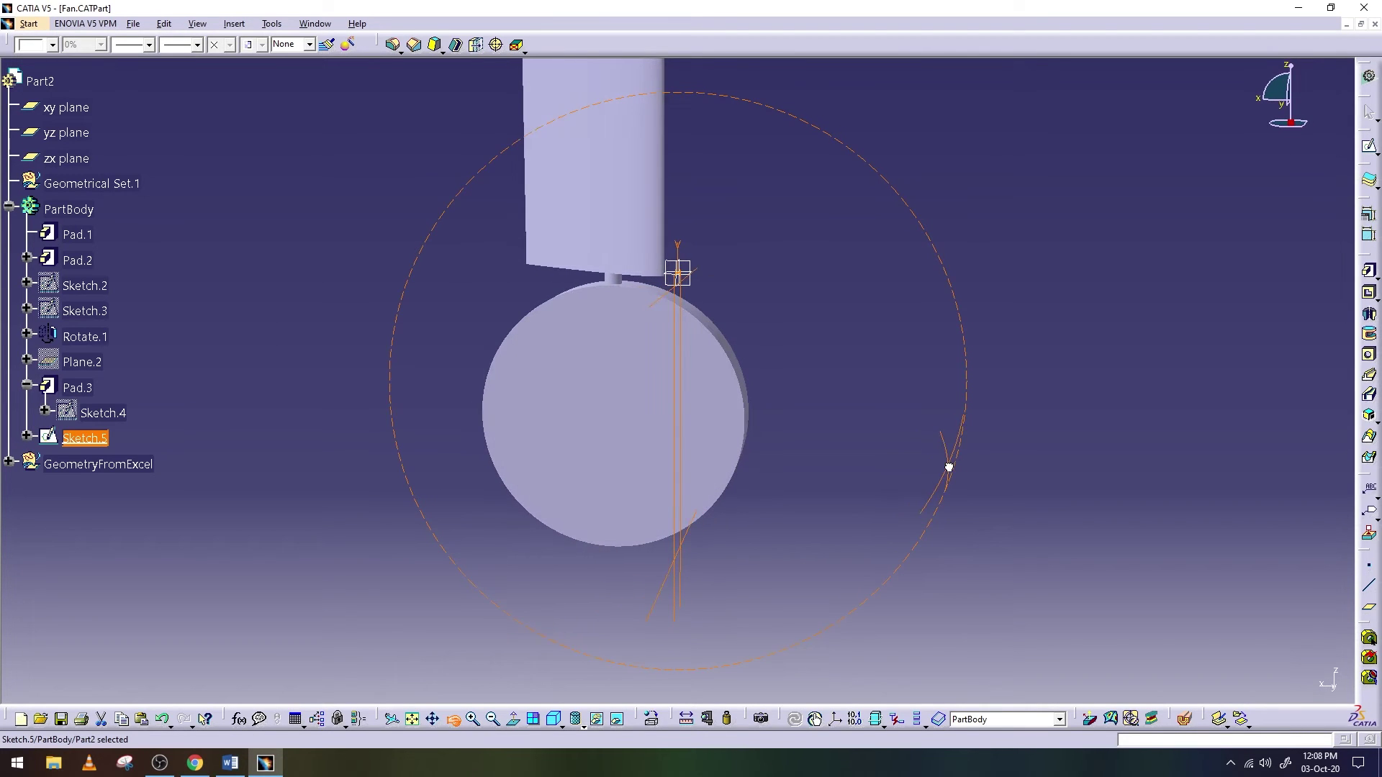
pyautogui.click(133, 24)
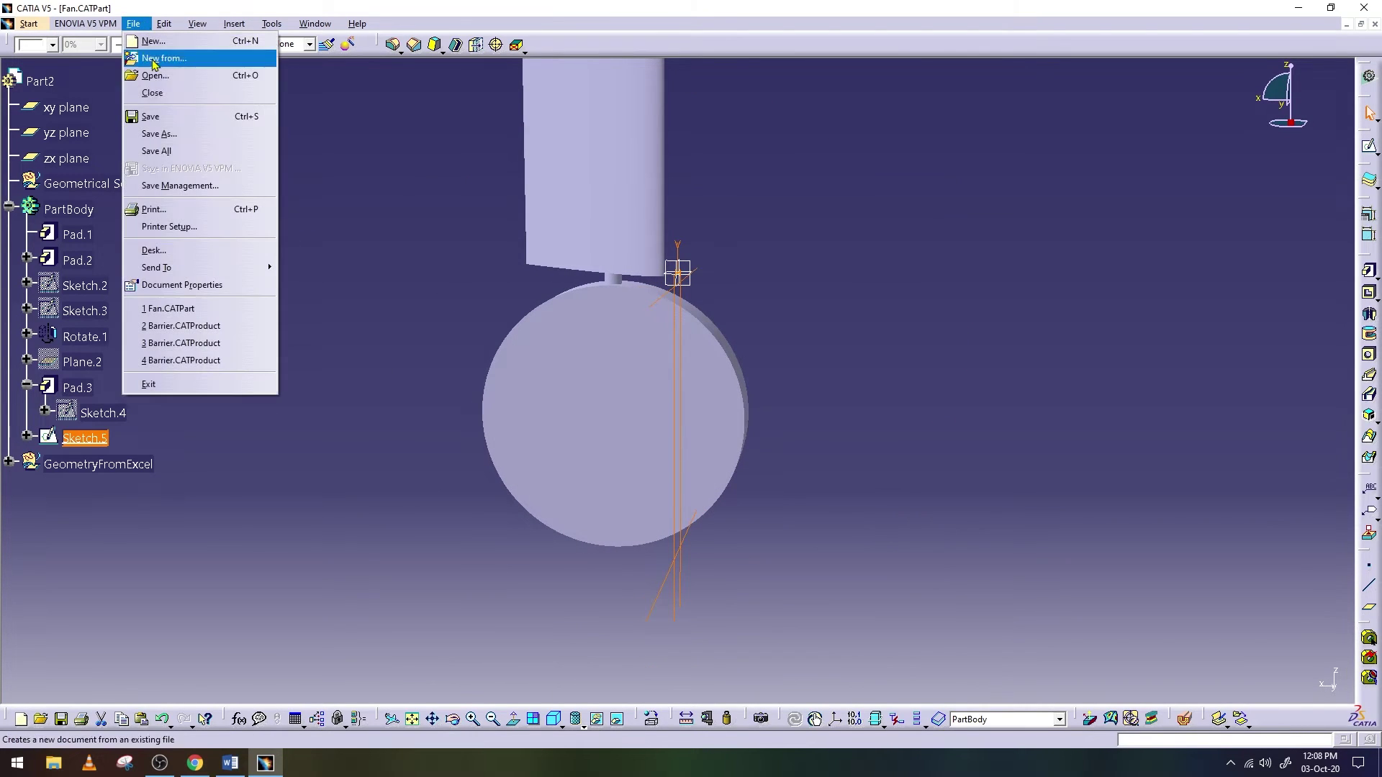
pyautogui.click(180, 115)
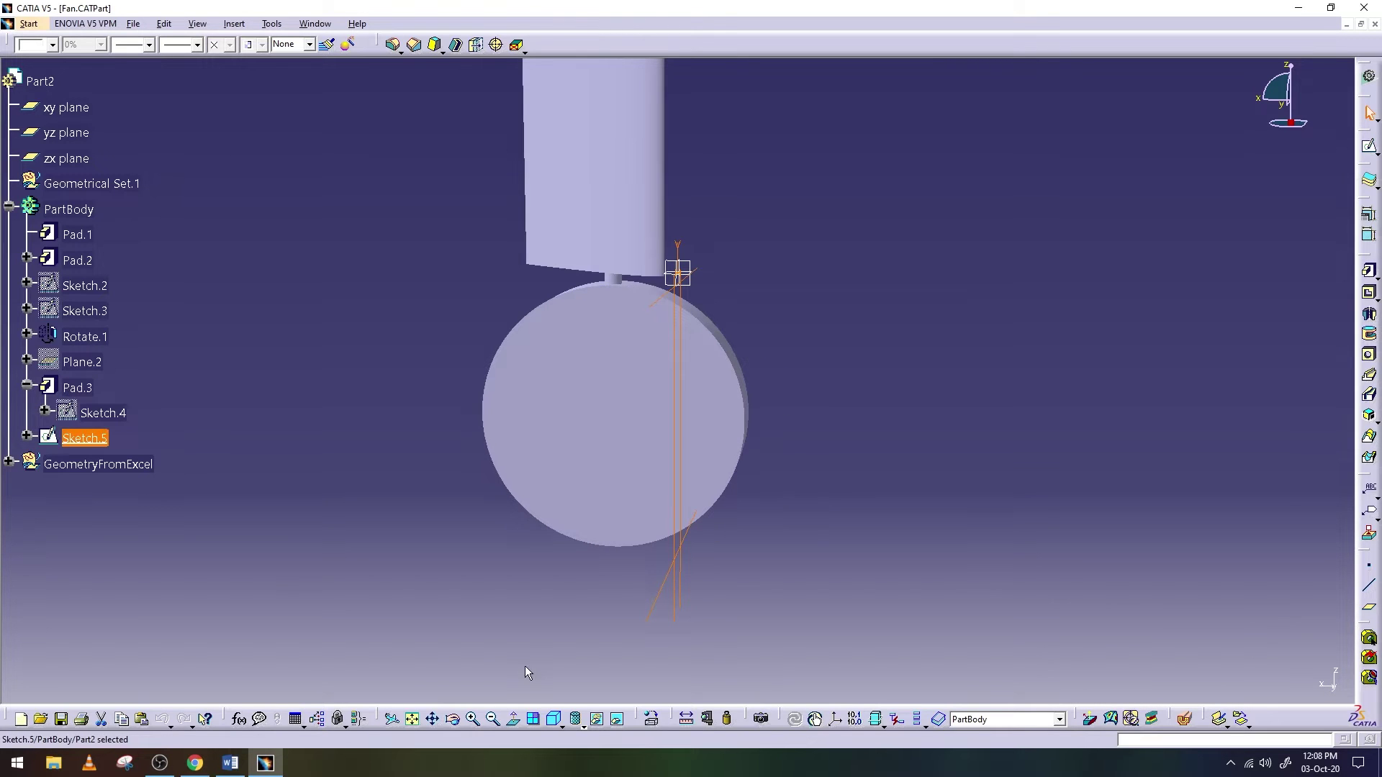
pyautogui.click(453, 719)
pyautogui.moveTo(546, 555)
pyautogui.mouseDown()
pyautogui.moveTo(602, 487)
pyautogui.moveTo(571, 482)
pyautogui.moveTo(583, 468)
pyautogui.moveTo(520, 554)
pyautogui.mouseUp()
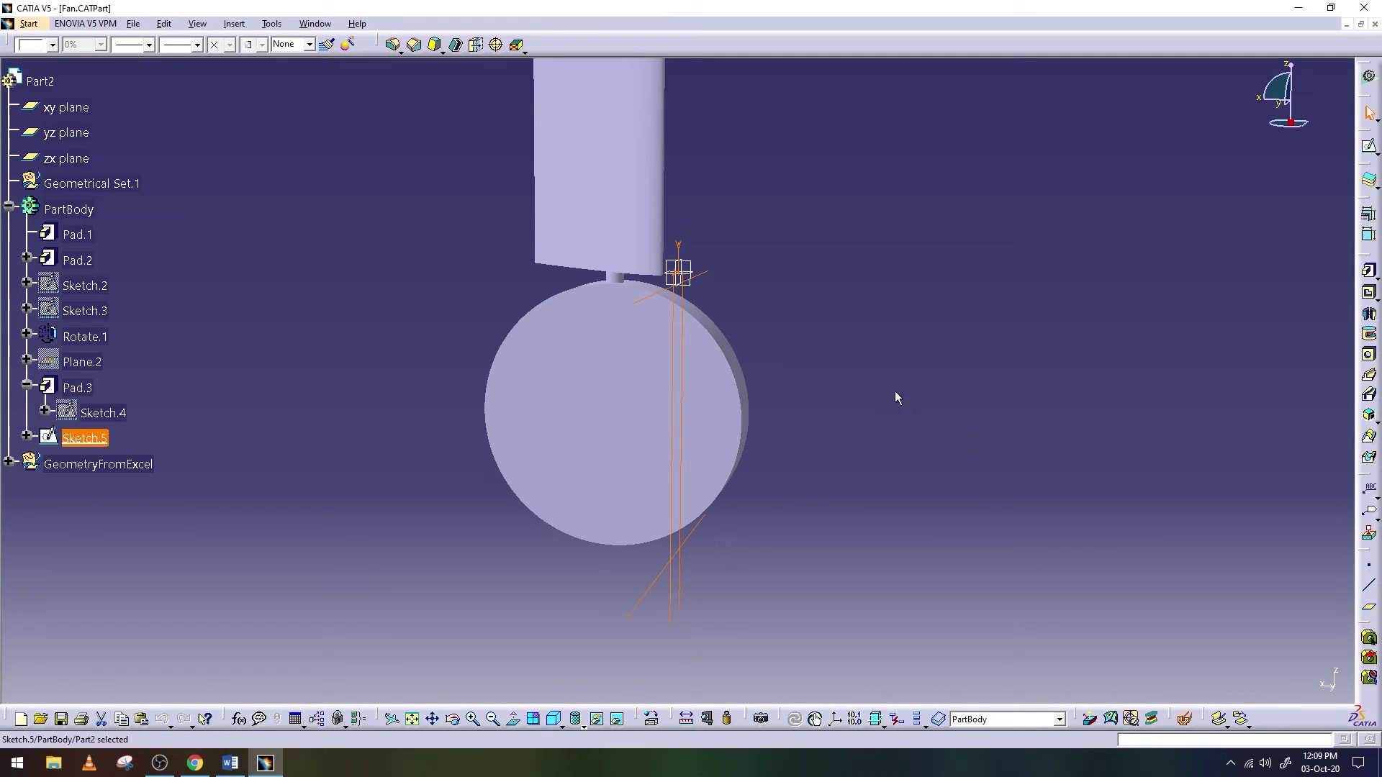
# Apply a 20mm edge fillet to the hub disc's front circular edge
pyautogui.click(453, 719)
pyautogui.moveTo(807, 468); pyautogui.dragTo(632, 458)
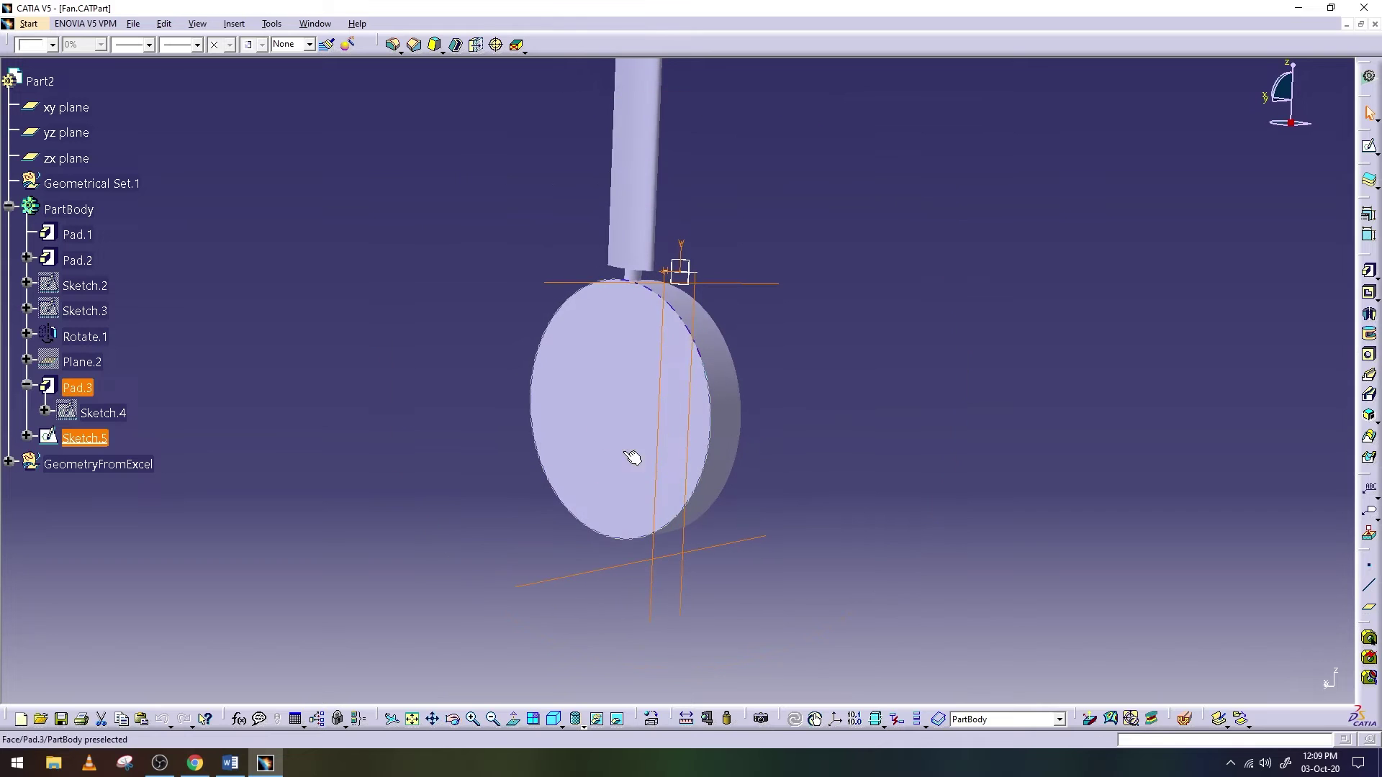
pyautogui.click(709, 379)
pyautogui.click(1369, 415)
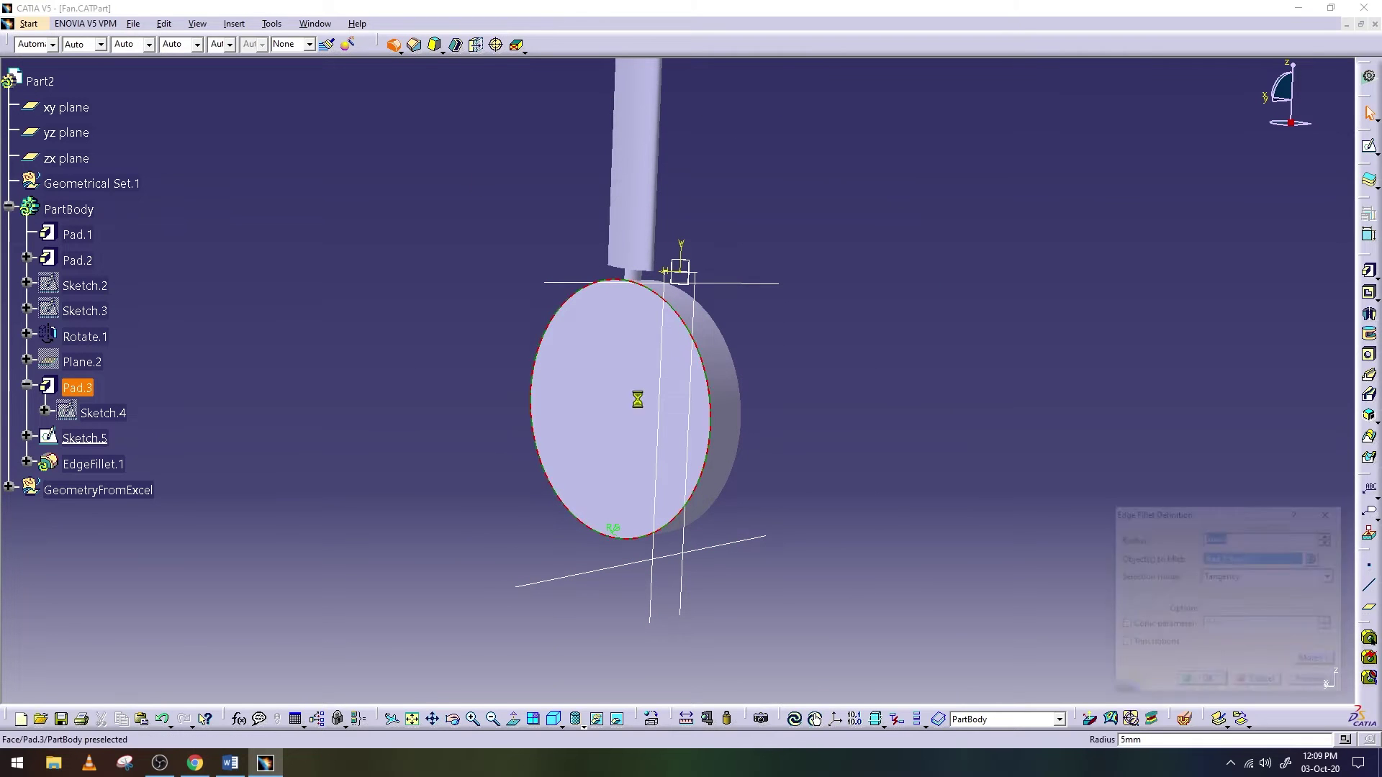
pyautogui.write('20')
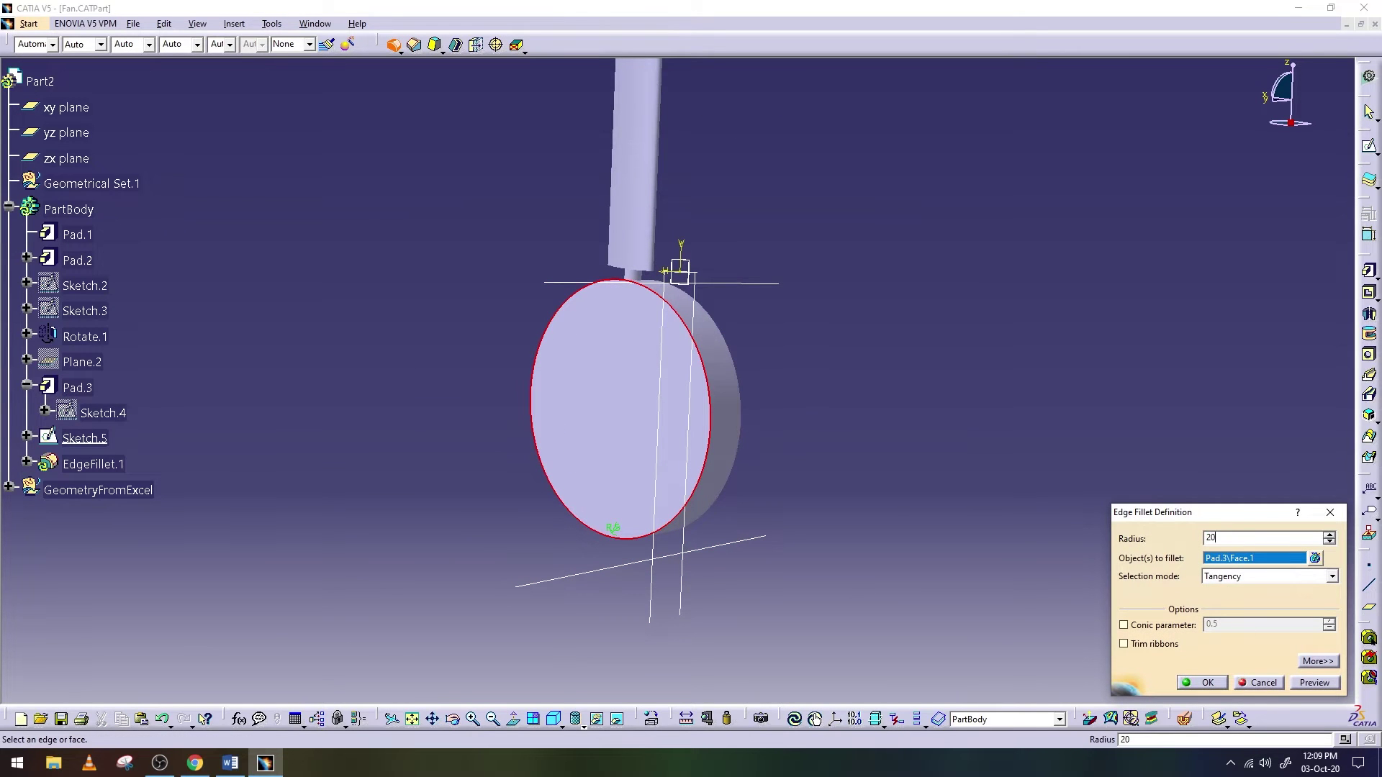
pyautogui.click(1313, 683)
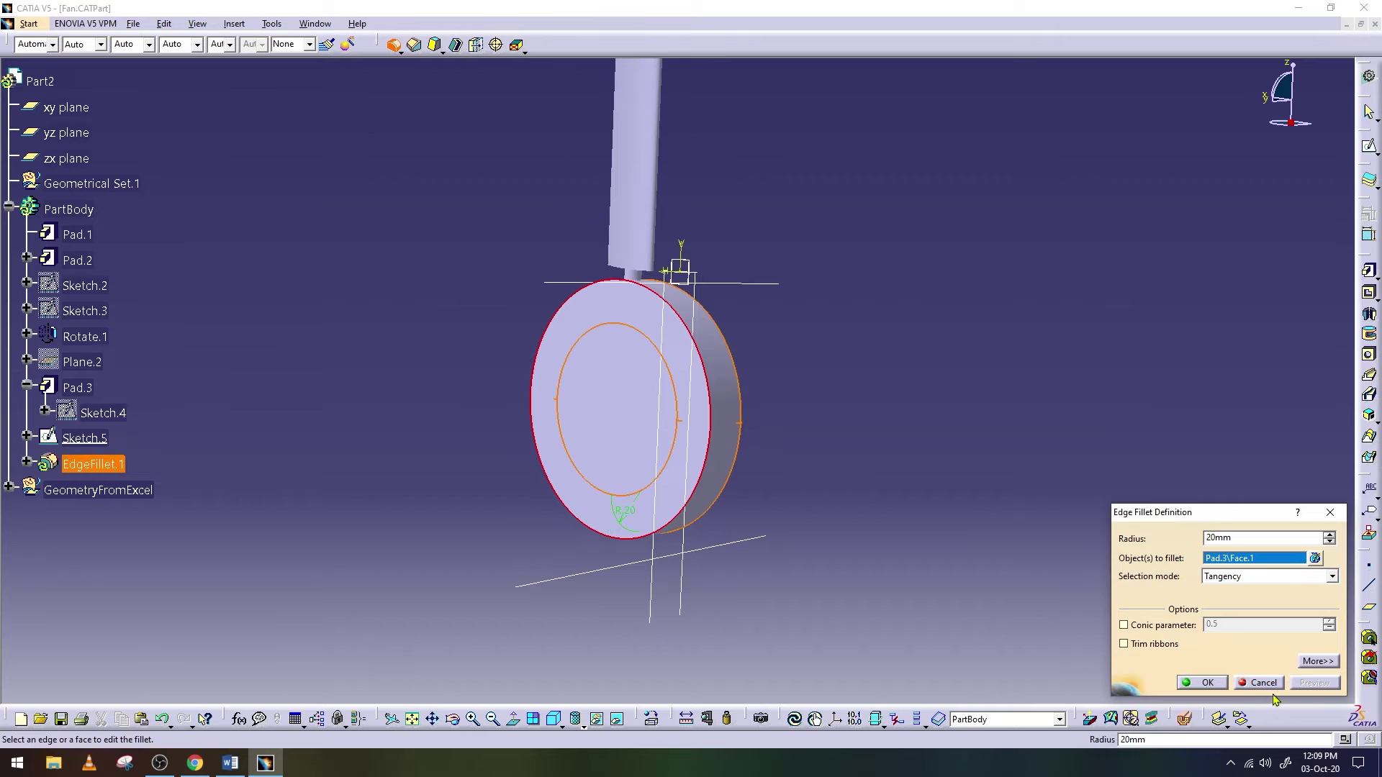
pyautogui.click(1206, 682)
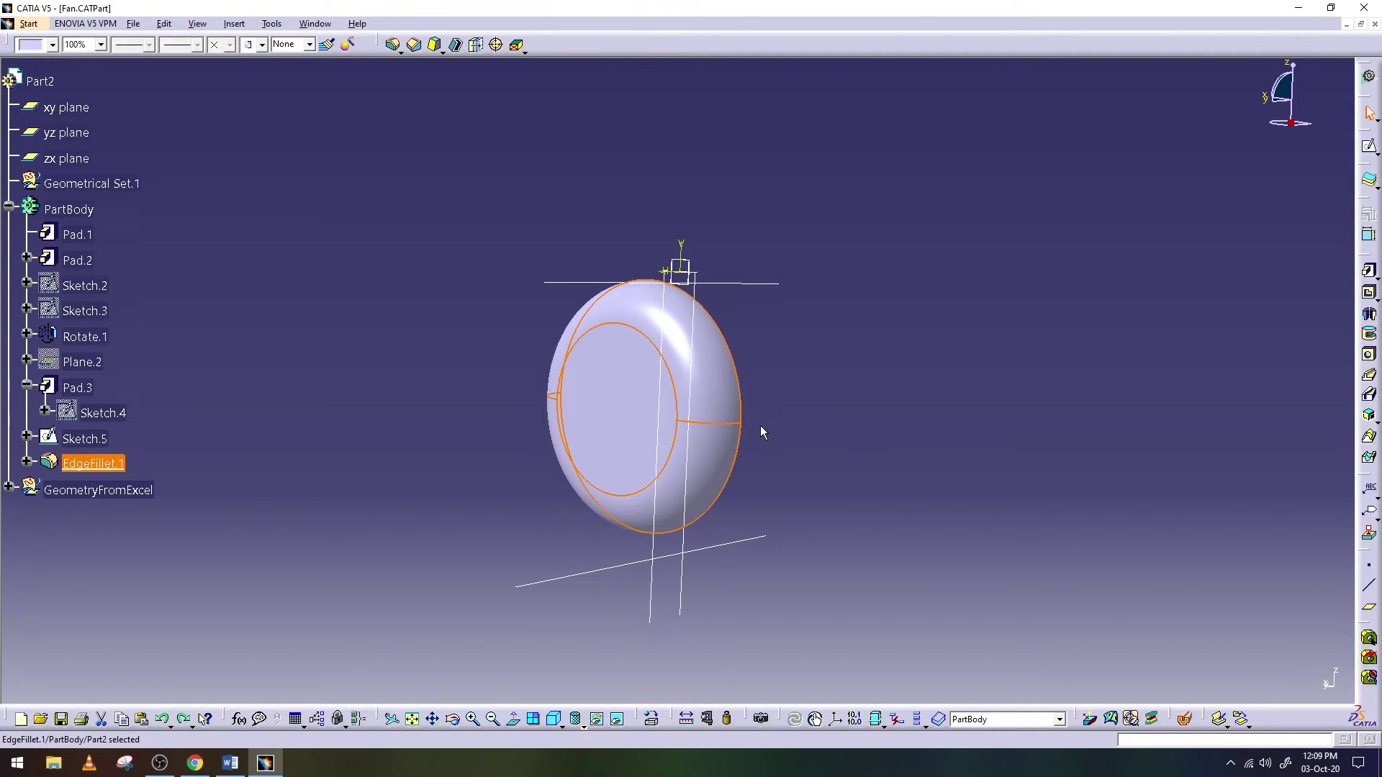
# Undo the 20mm fillet and refillet the front edge at 5mm
pyautogui.hotkey('ctrl', 'z')
pyautogui.click(691, 339)
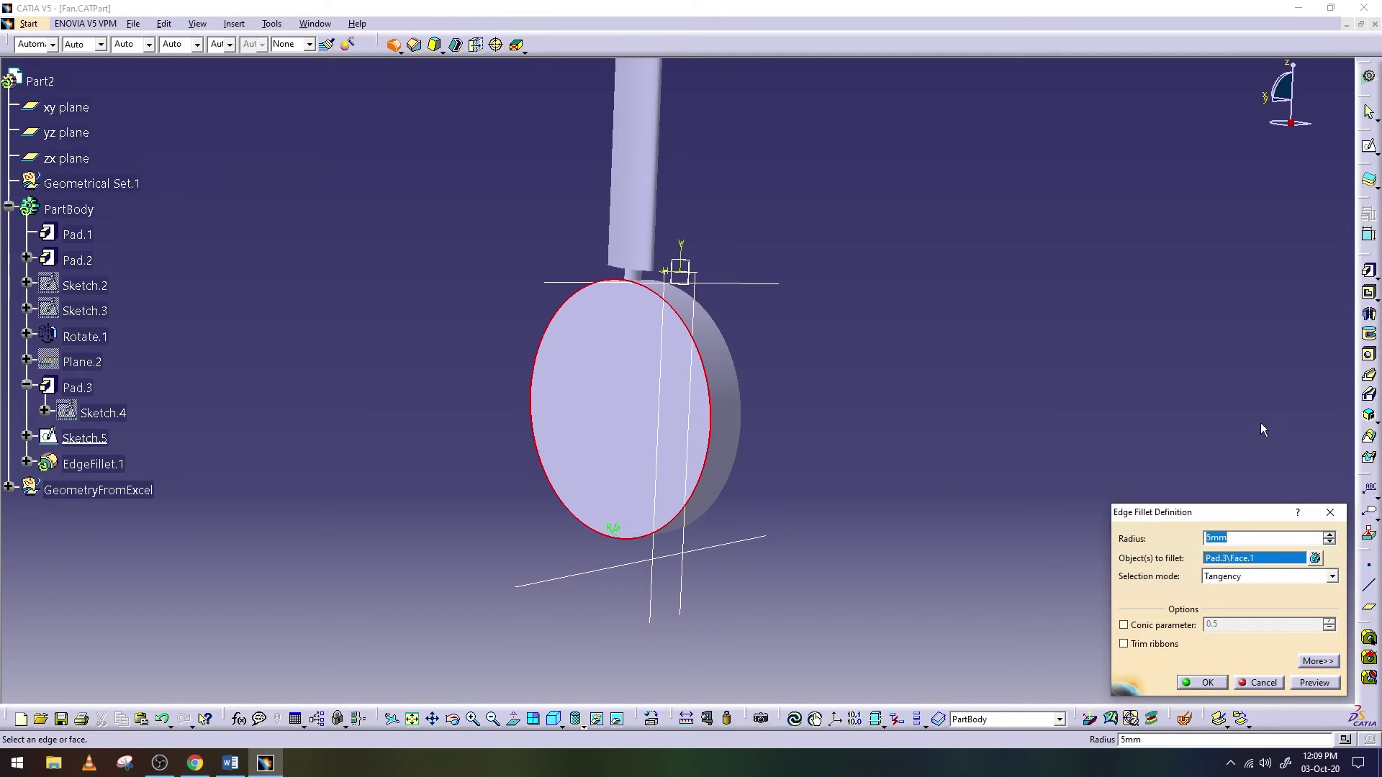
pyautogui.click(1315, 683)
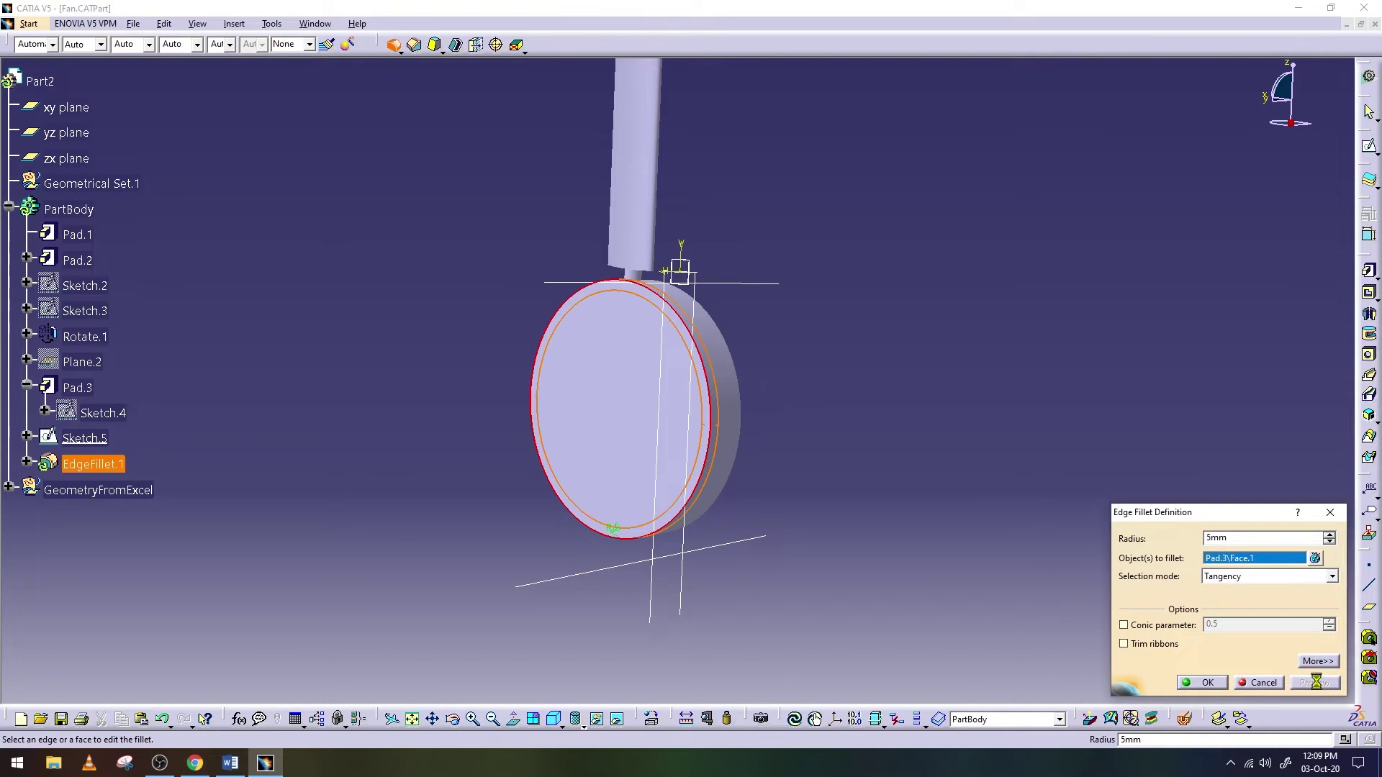
pyautogui.click(1201, 683)
# Save Fan.CATPart with EdgeFillet.1, orbiting to inspect the rounded hub disc
pyautogui.moveTo(556, 429)
pyautogui.mouseDown(button='middle')
pyautogui.moveTo(782, 516)
pyautogui.moveTo(755, 450)
pyautogui.moveTo(586, 431)
pyautogui.moveTo(376, 444)
pyautogui.moveTo(419, 441)
pyautogui.moveTo(399, 439)
pyautogui.mouseUp(button='middle')
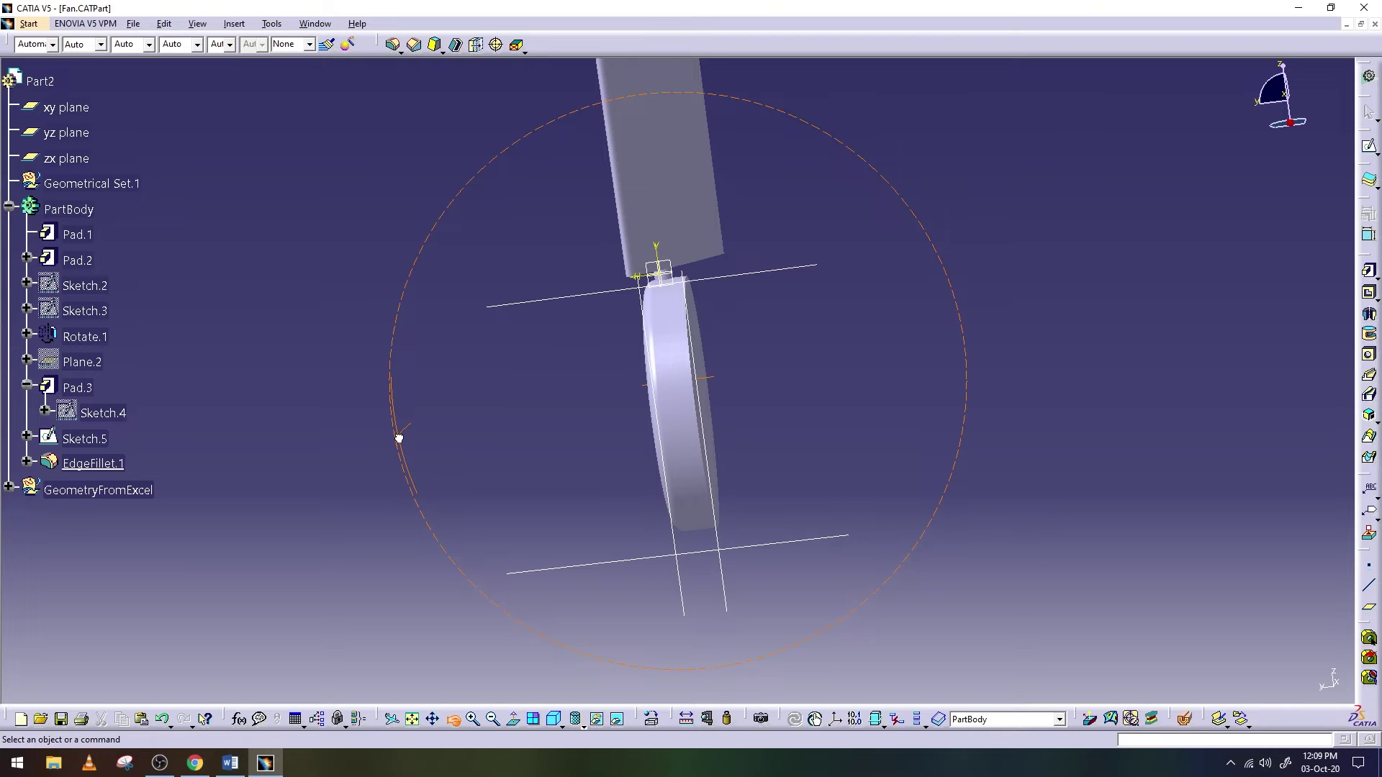
pyautogui.moveTo(400, 438); pyautogui.dragTo(391, 434, button='middle')
pyautogui.click(137, 24)
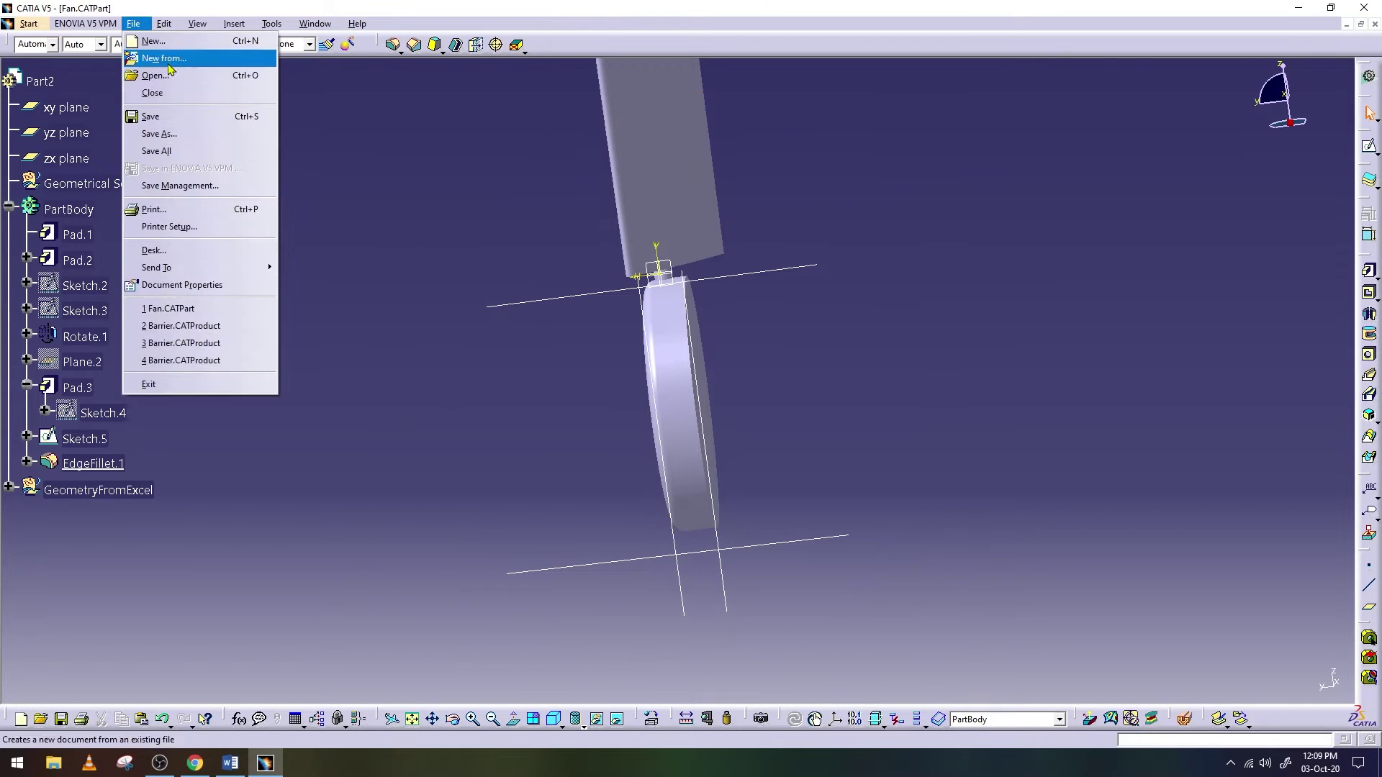
pyautogui.click(179, 114)
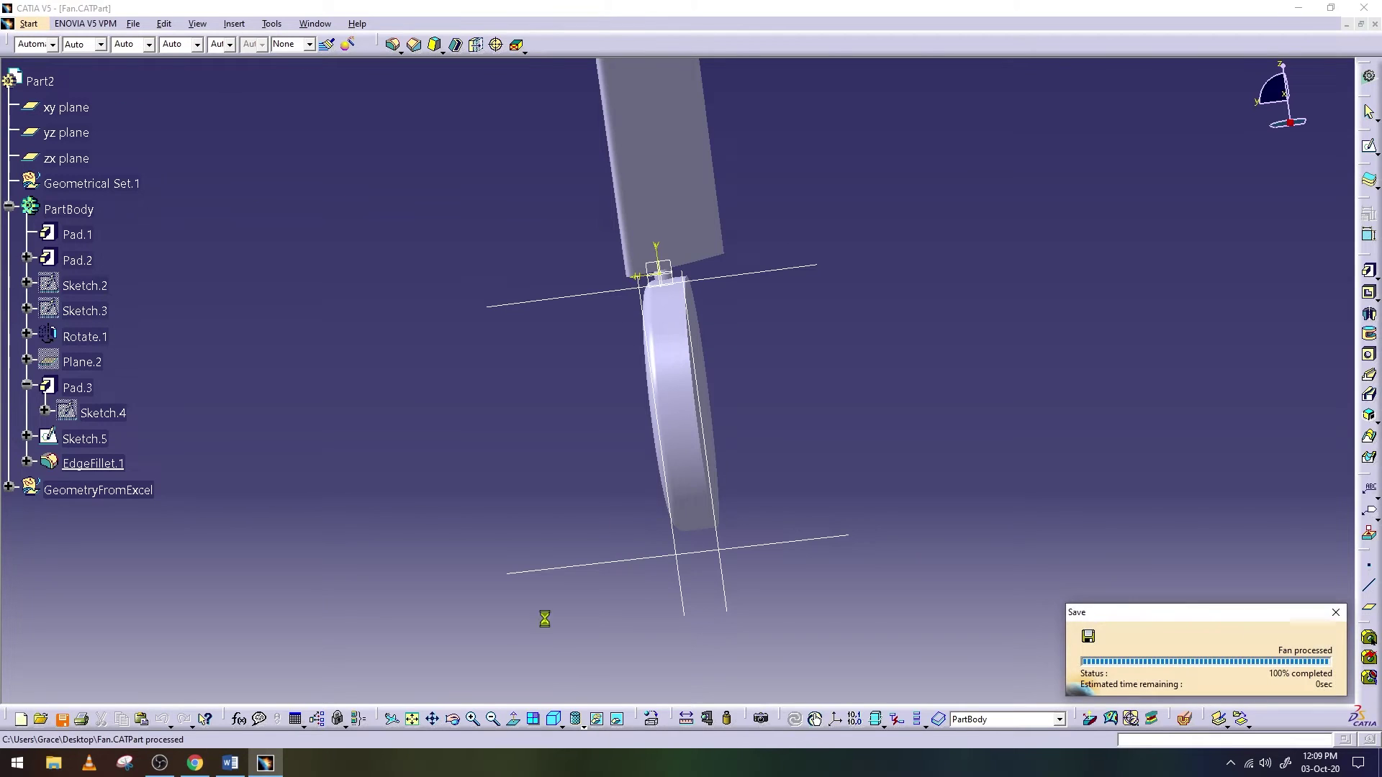
pyautogui.moveTo(575, 504)
pyautogui.mouseDown(button='middle')
pyautogui.moveTo(563, 487)
pyautogui.moveTo(621, 450)
pyautogui.moveTo(593, 465)
pyautogui.moveTo(778, 503)
pyautogui.mouseUp(button='middle')
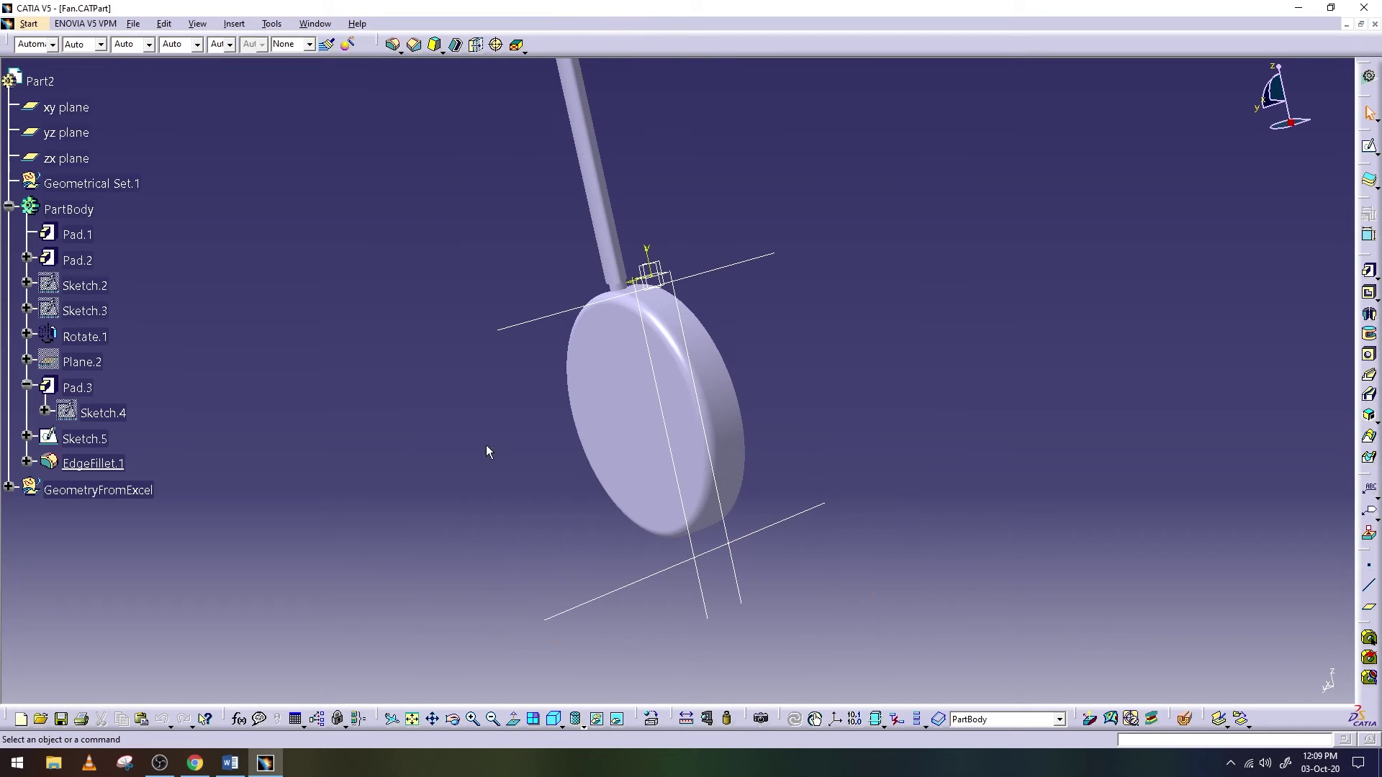
pyautogui.scroll(-1, 261, 629)
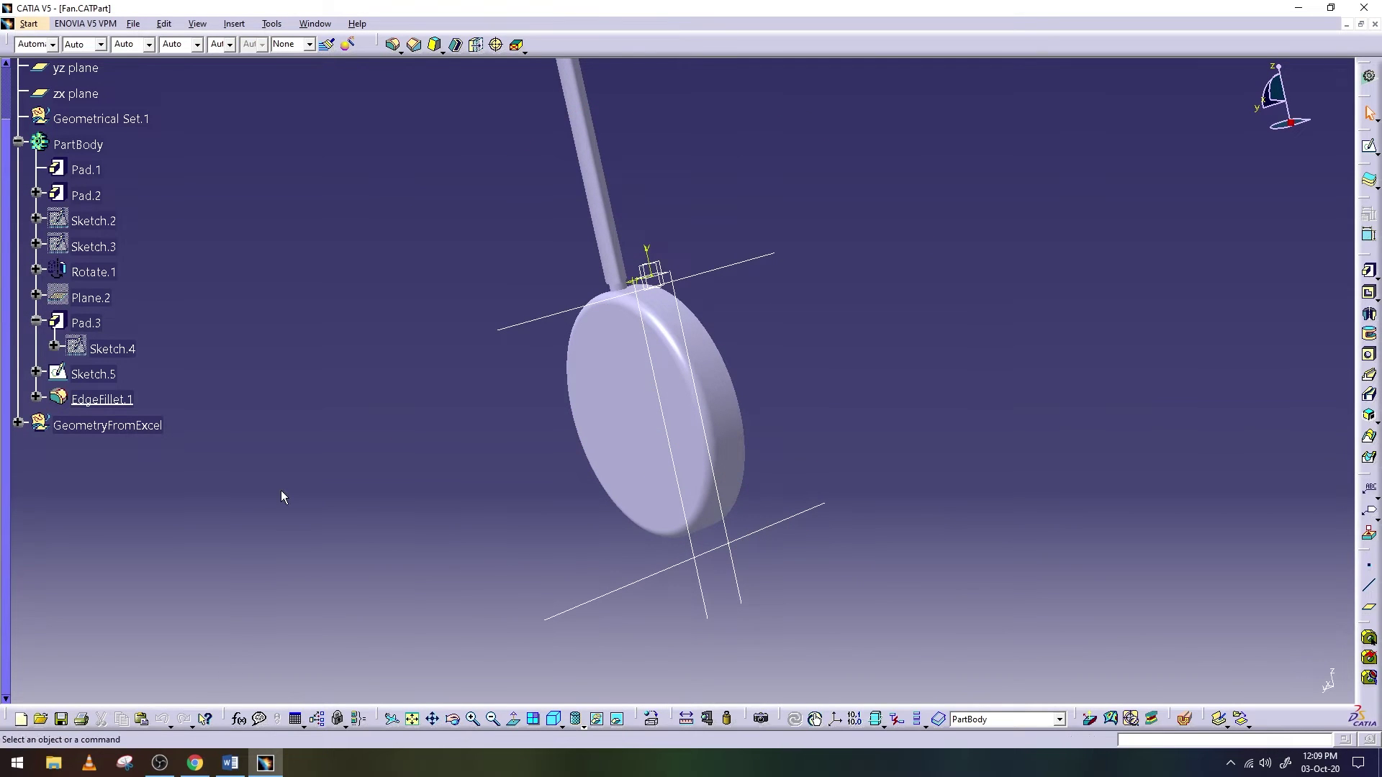
# Delete Sketch.5 from the specification tree
pyautogui.click(84, 439)
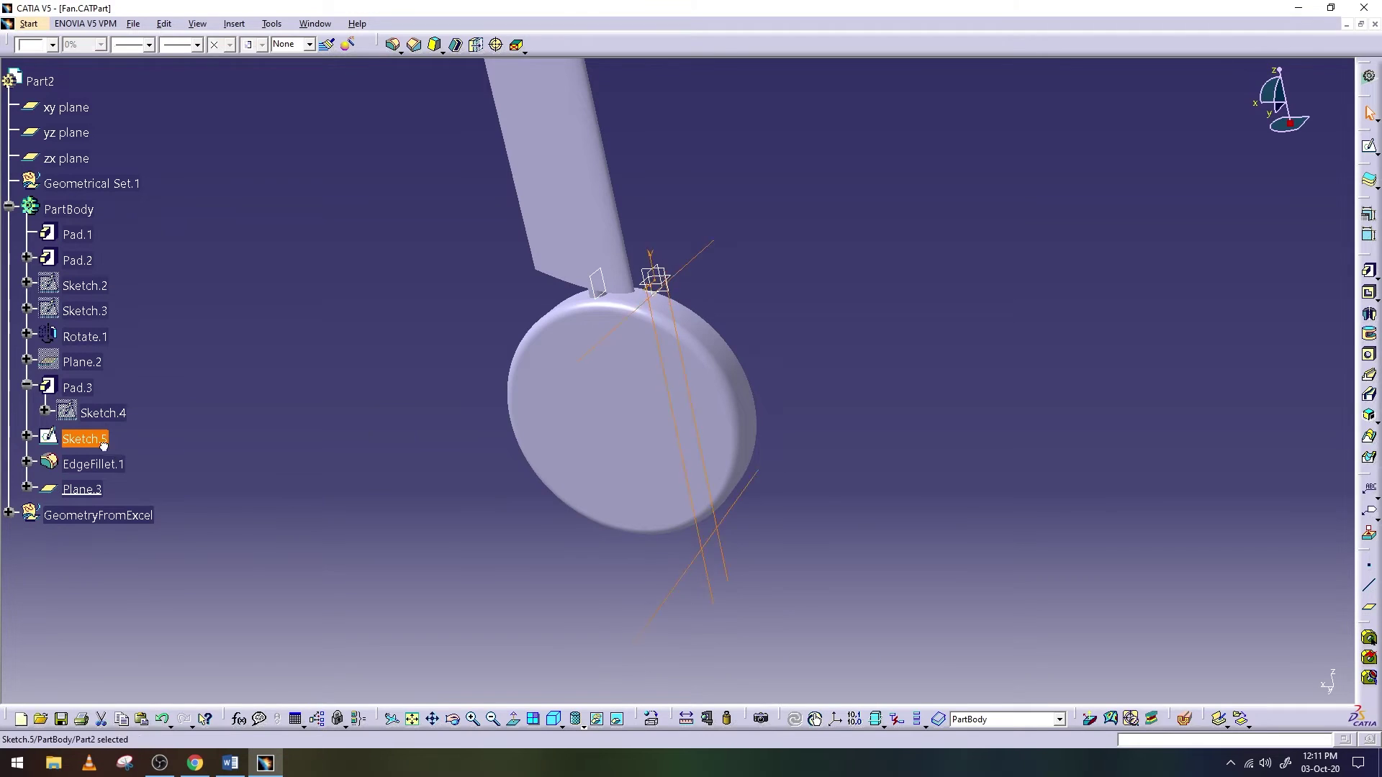
pyautogui.rightClick(102, 443)
pyautogui.click(135, 647)
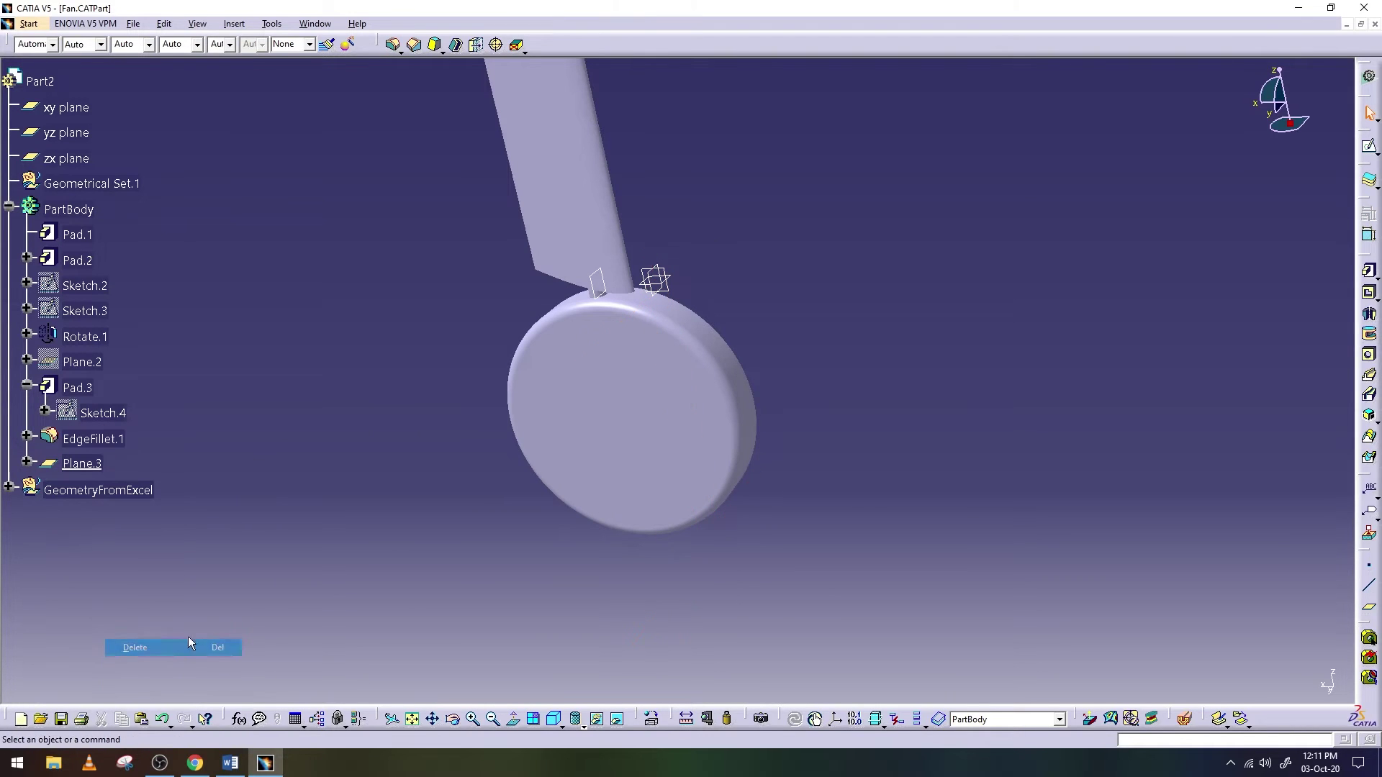
# Delete EdgeFillet.1 so the disc edges are sharp, then start and cancel a Pad
pyautogui.click(108, 439)
pyautogui.rightClick(110, 437)
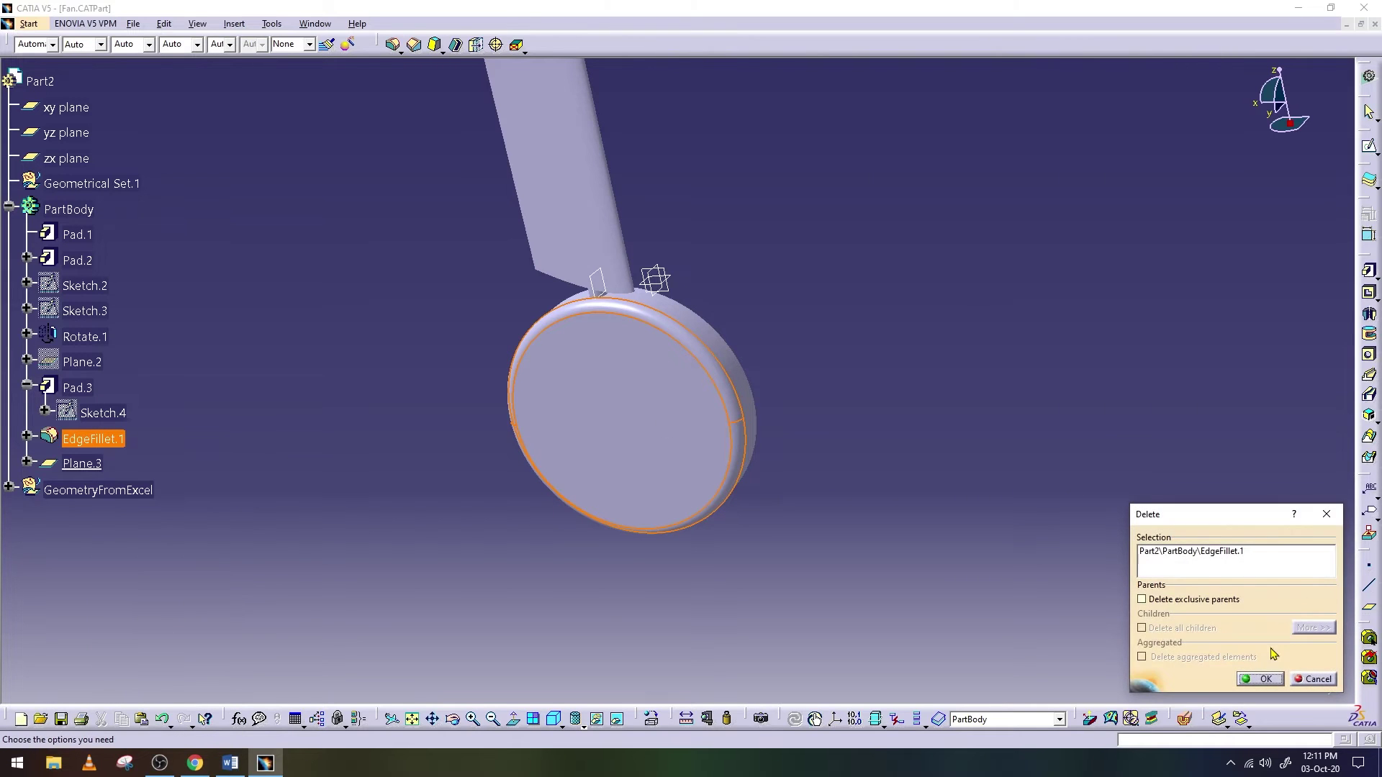
pyautogui.click(1259, 677)
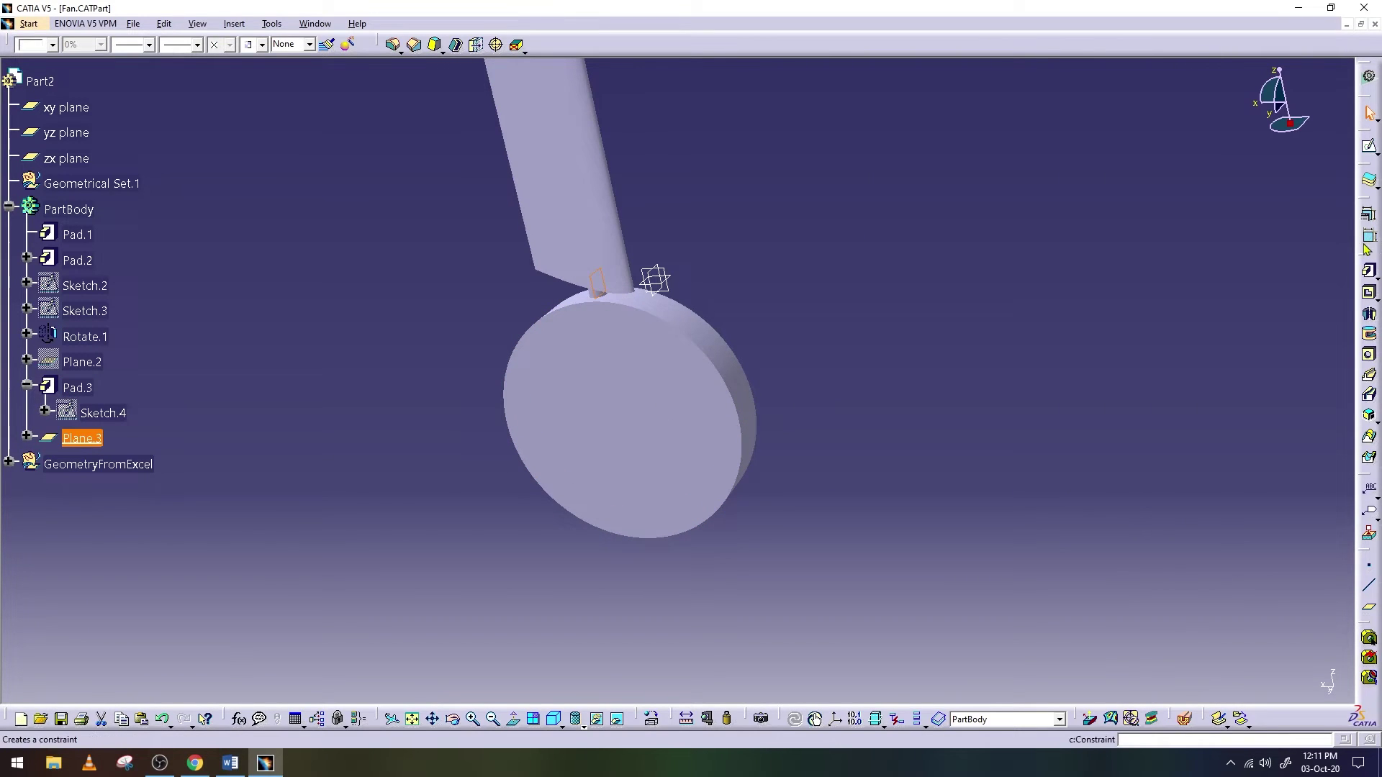
pyautogui.click(1365, 268)
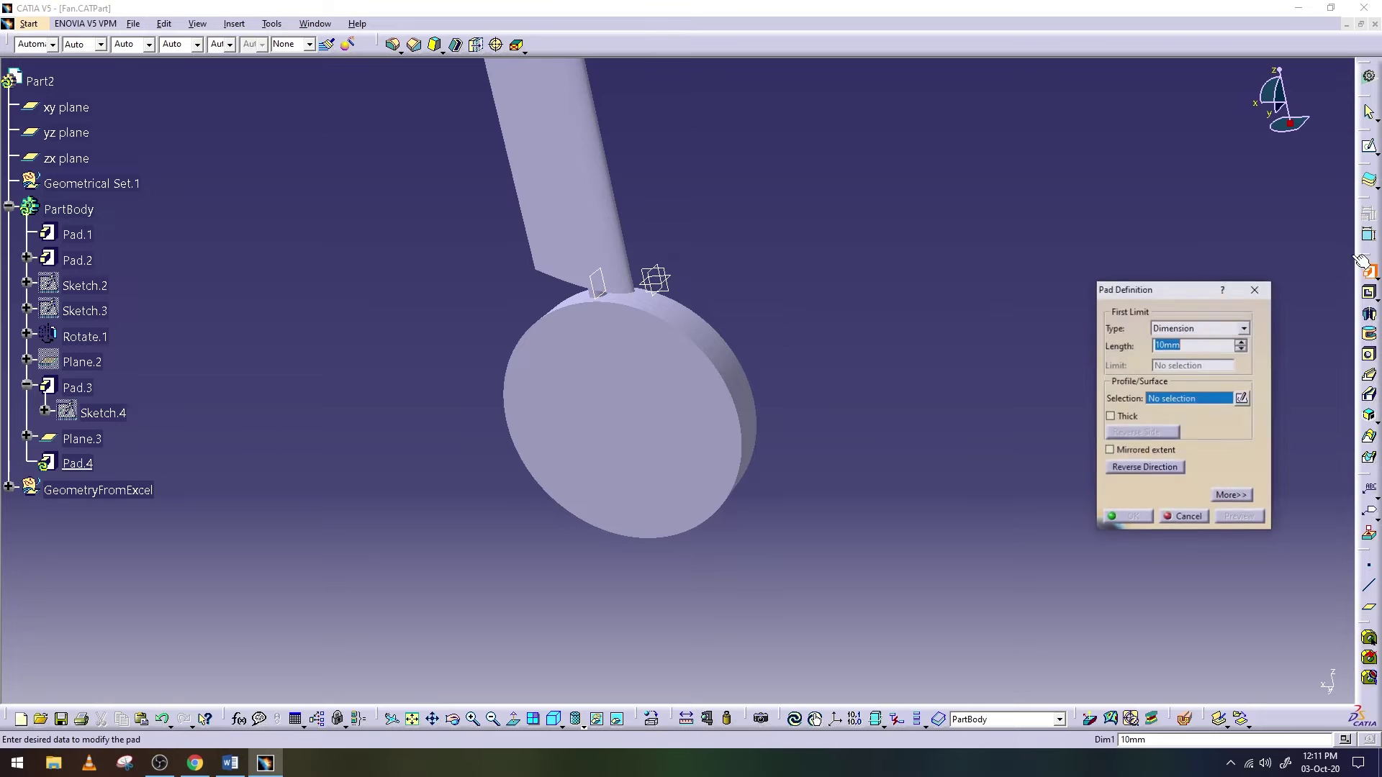
pyautogui.click(1186, 517)
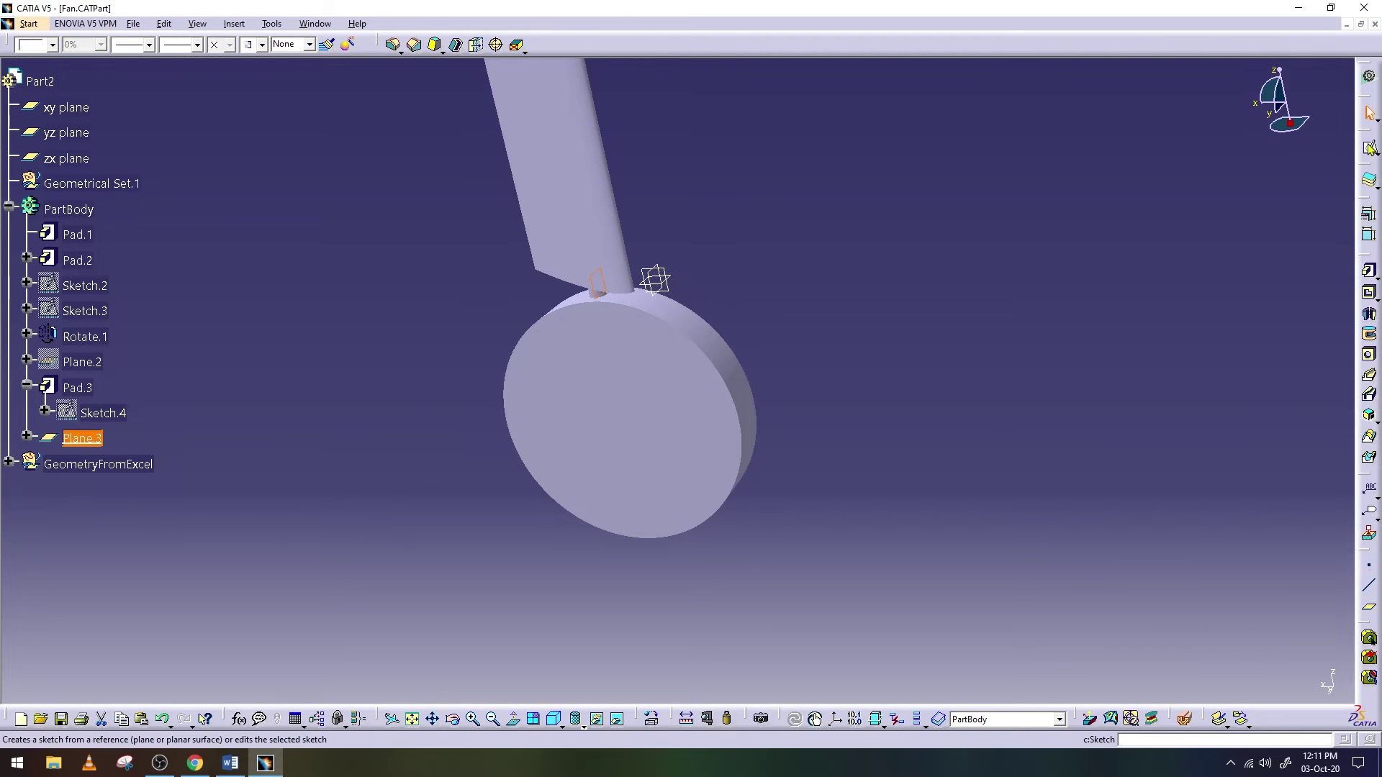
# Start a sketch on Plane.3 and draw two vertical lines along the disc faces
pyautogui.click(1368, 148)
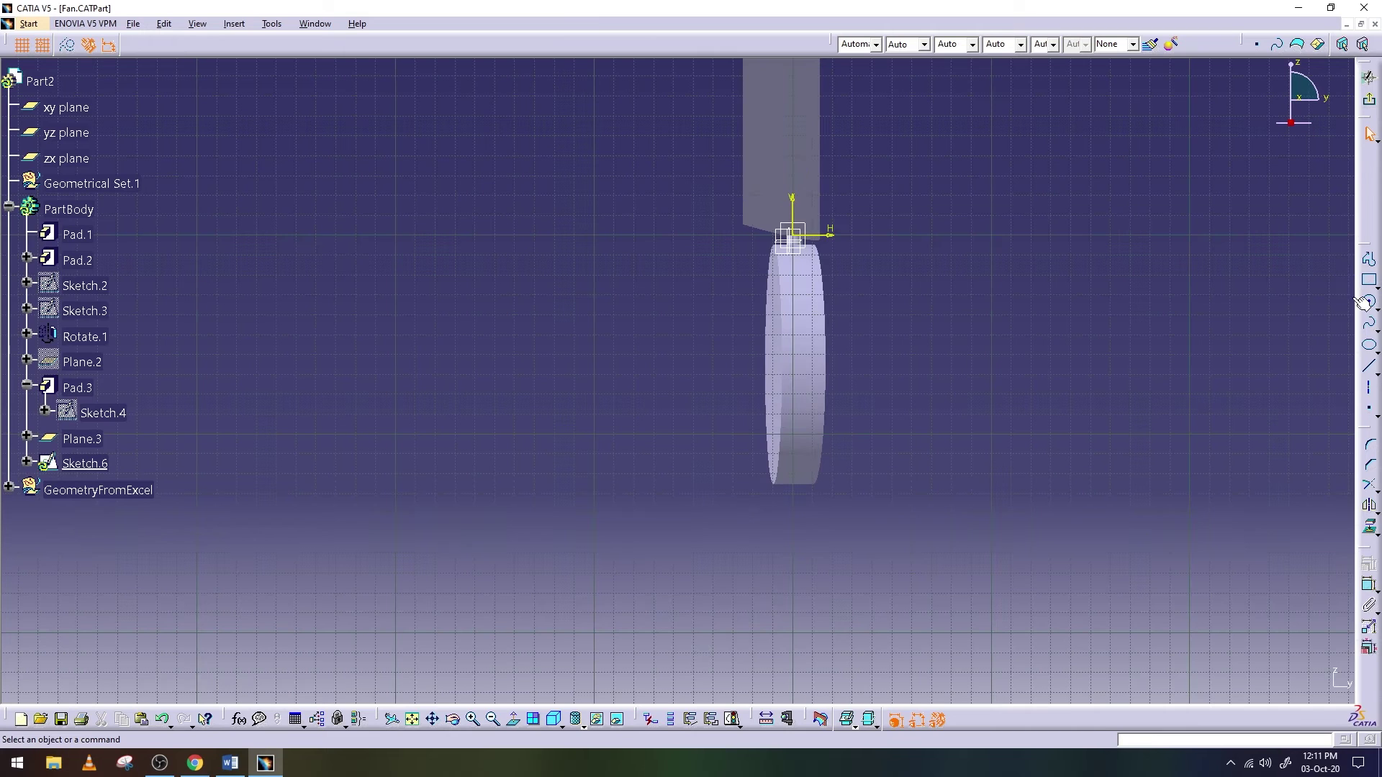
pyautogui.click(1369, 366)
pyautogui.click(774, 243)
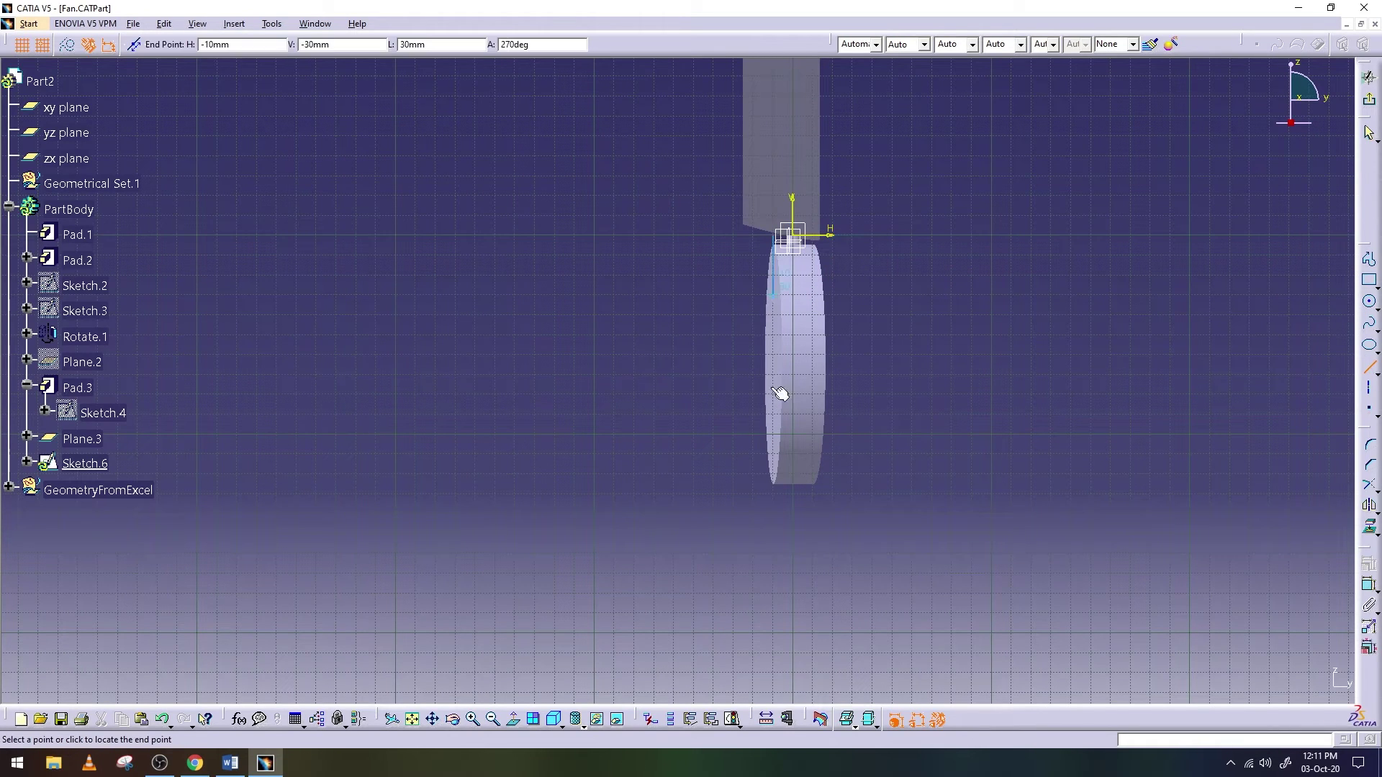
pyautogui.click(771, 532)
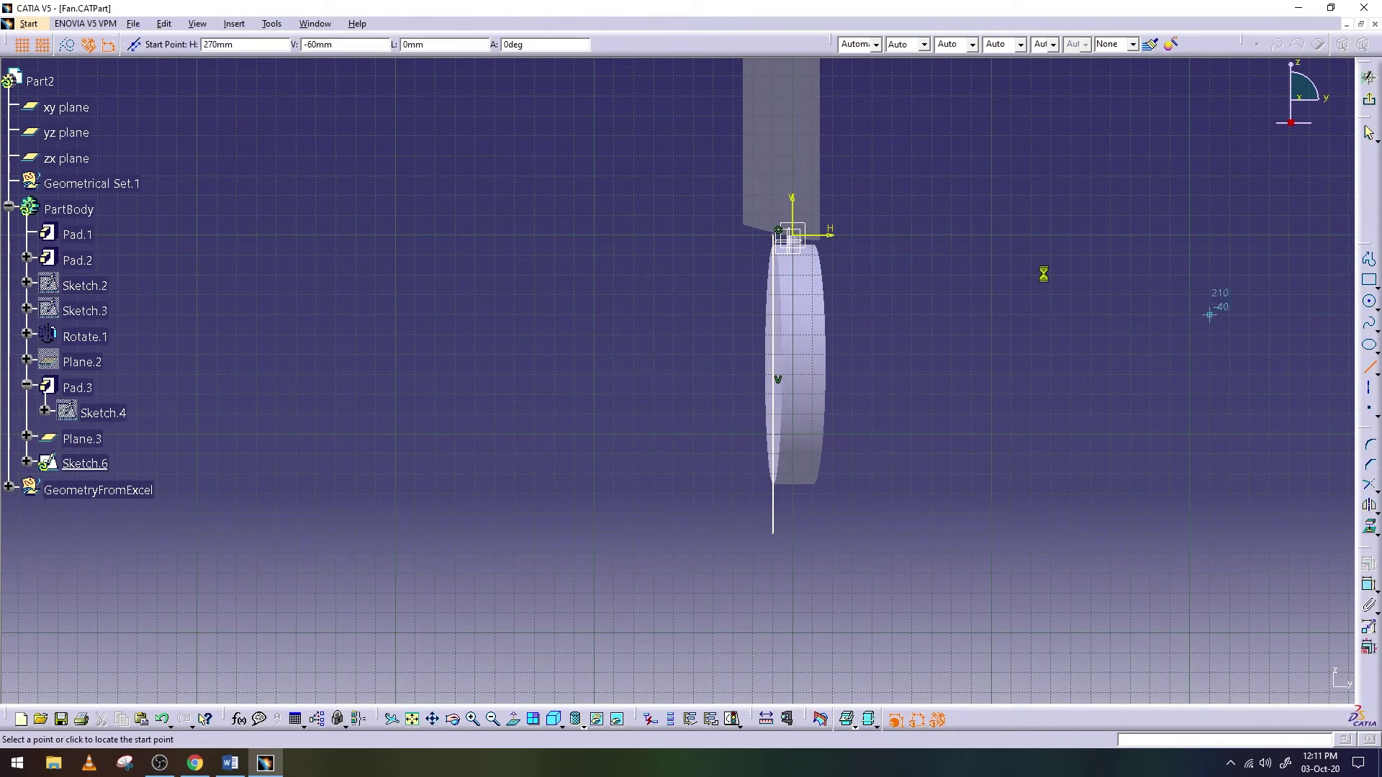
pyautogui.click(818, 231)
pyautogui.click(813, 536)
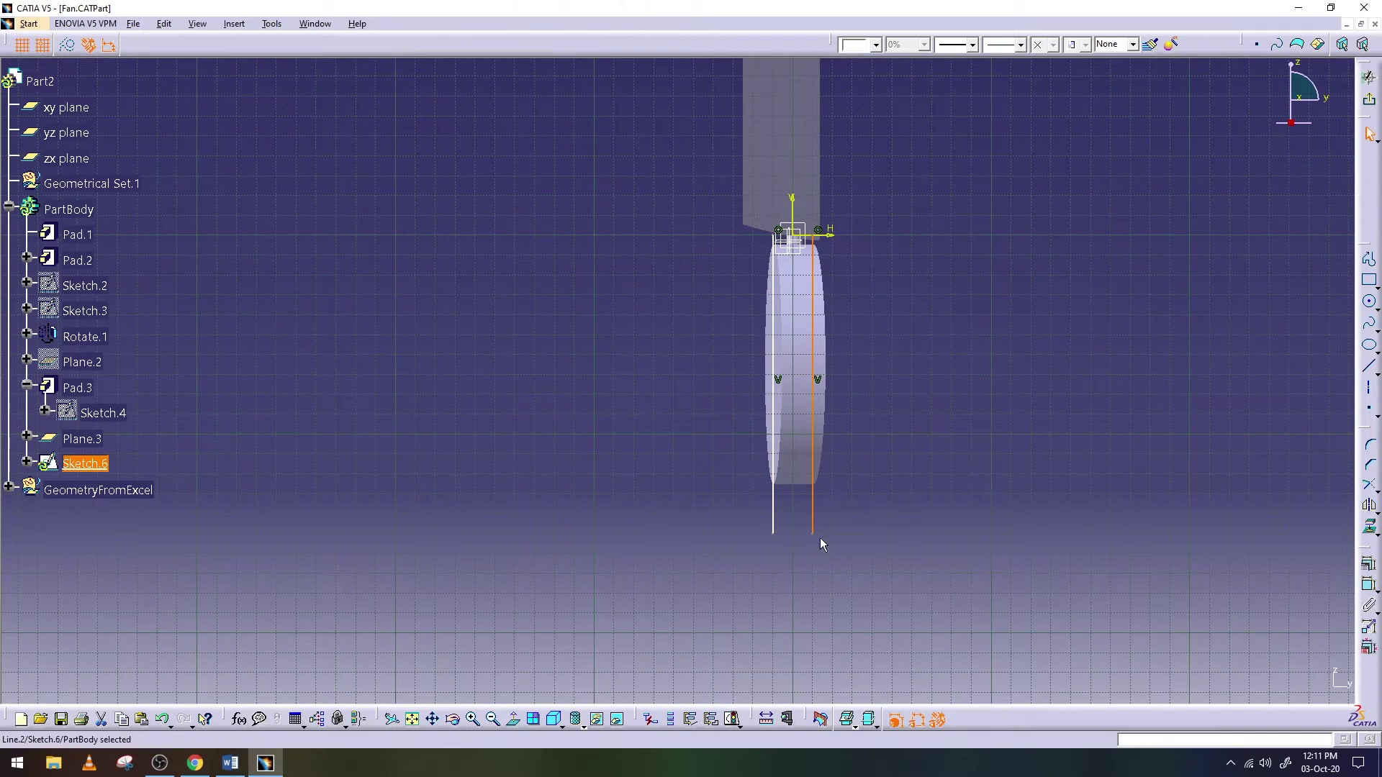
# Draw top and bottom horizontal lines across the disc, the top starting at vertical coordinate -2
pyautogui.click(1369, 366)
pyautogui.press('Tab')
pyautogui.write('-2')
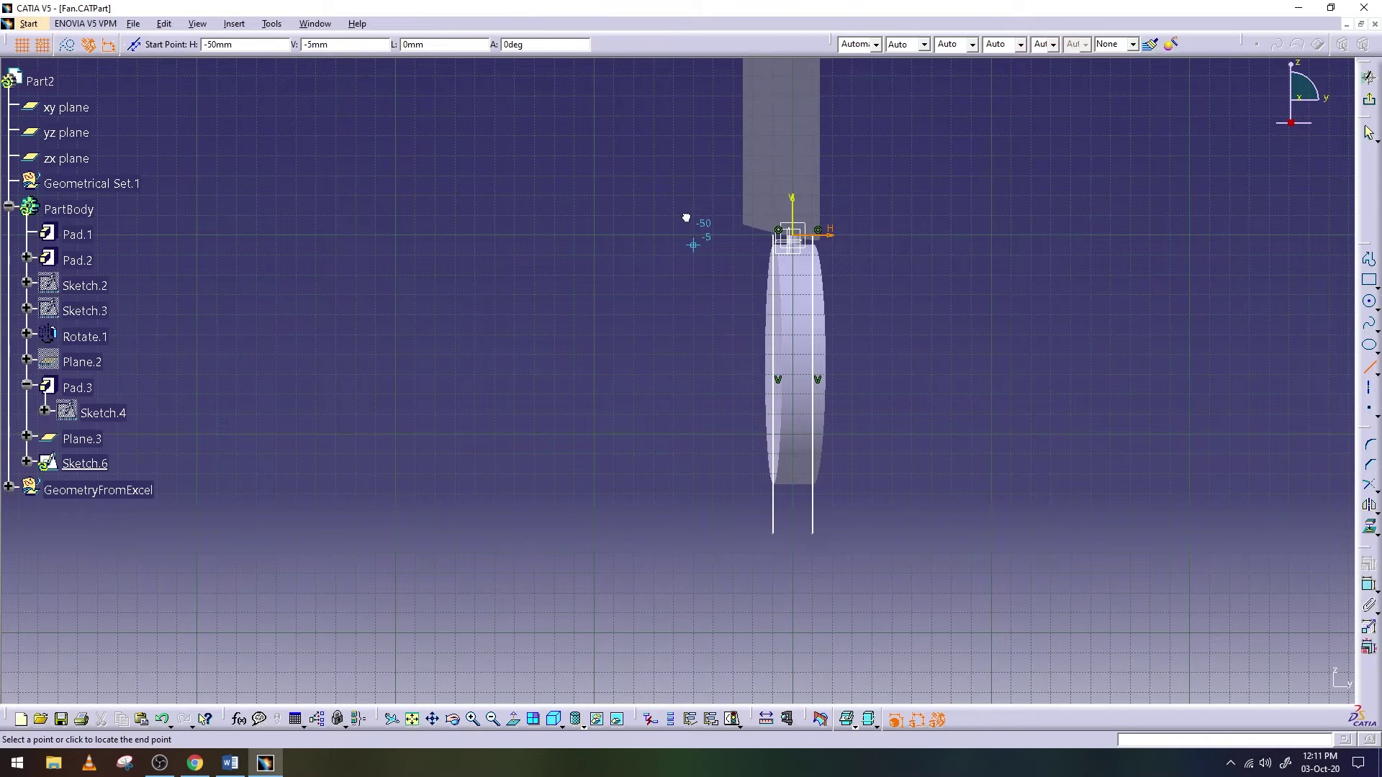
pyautogui.press('Return')
pyautogui.click(934, 239)
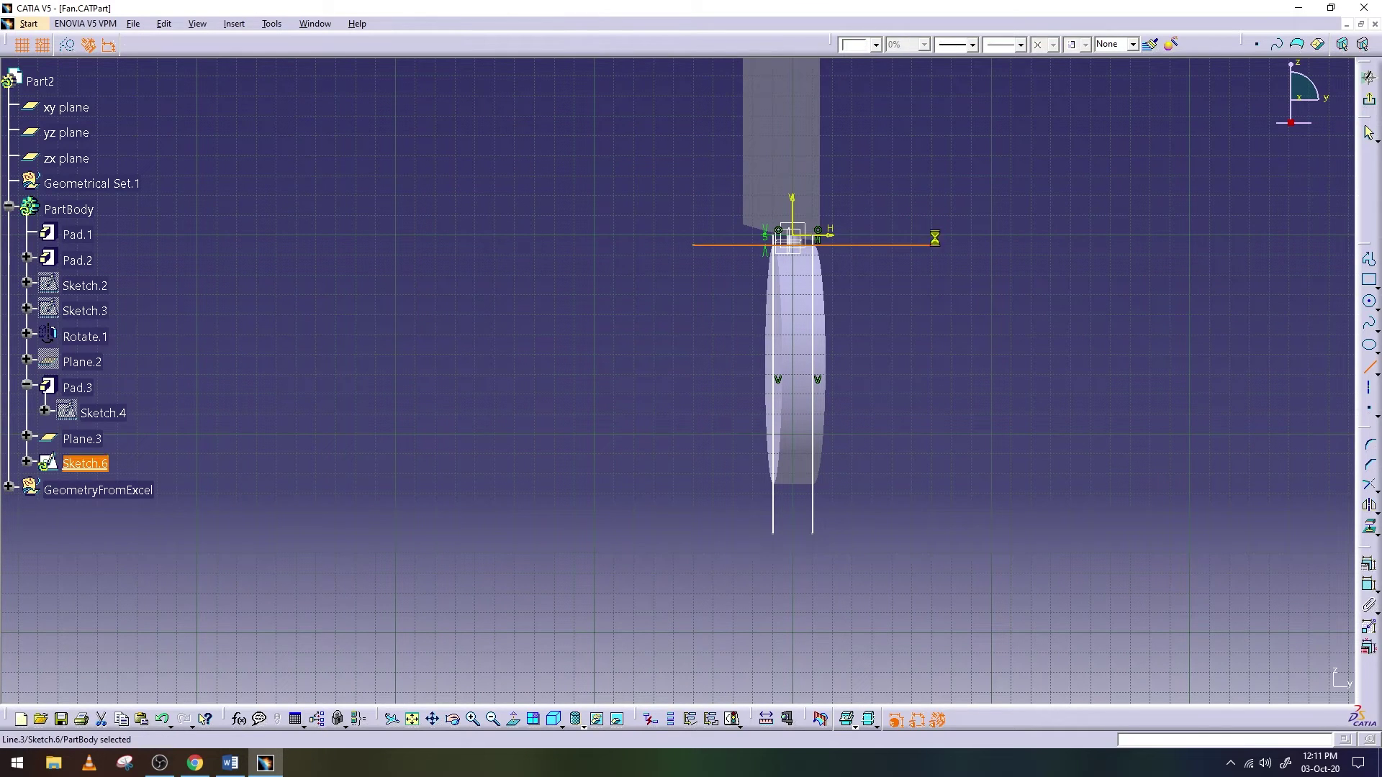
pyautogui.click(1369, 366)
pyautogui.press('Tab')
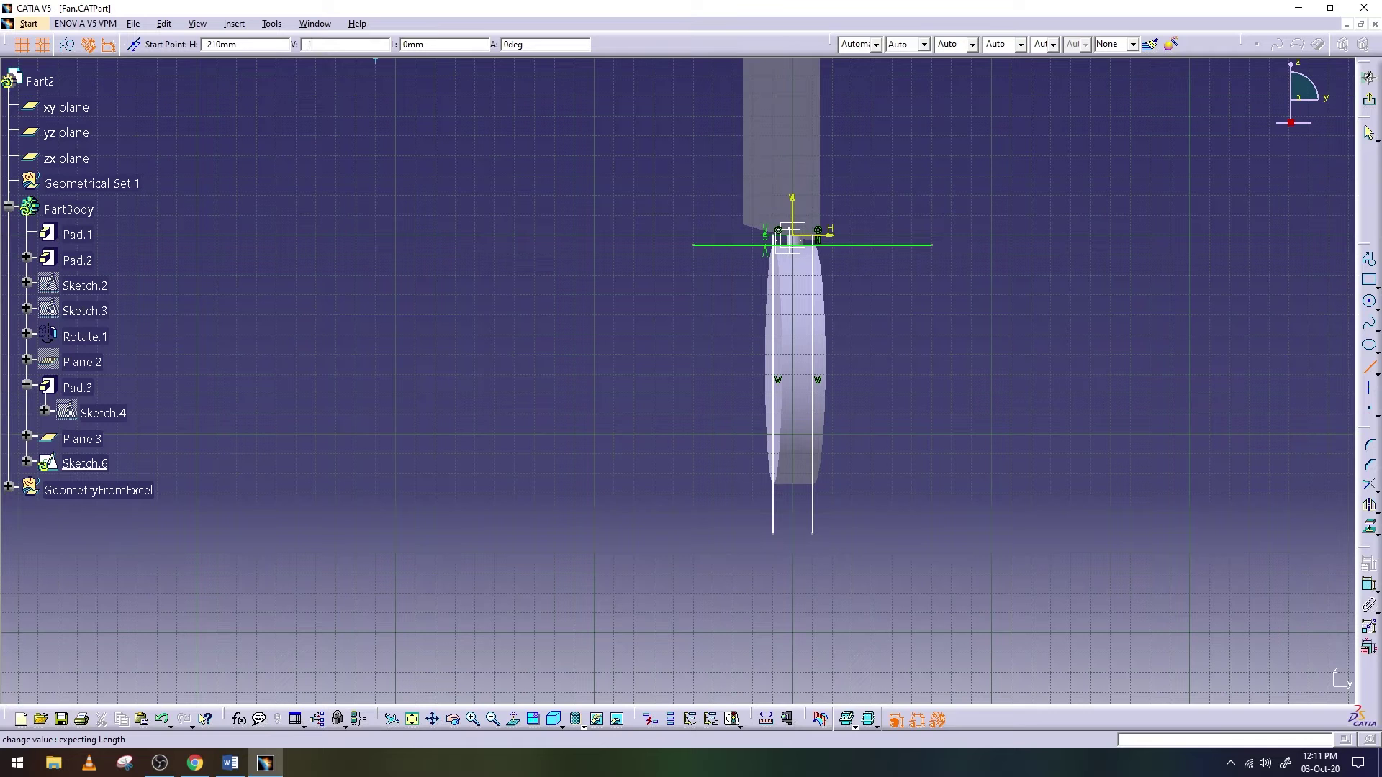
pyautogui.press('Return')
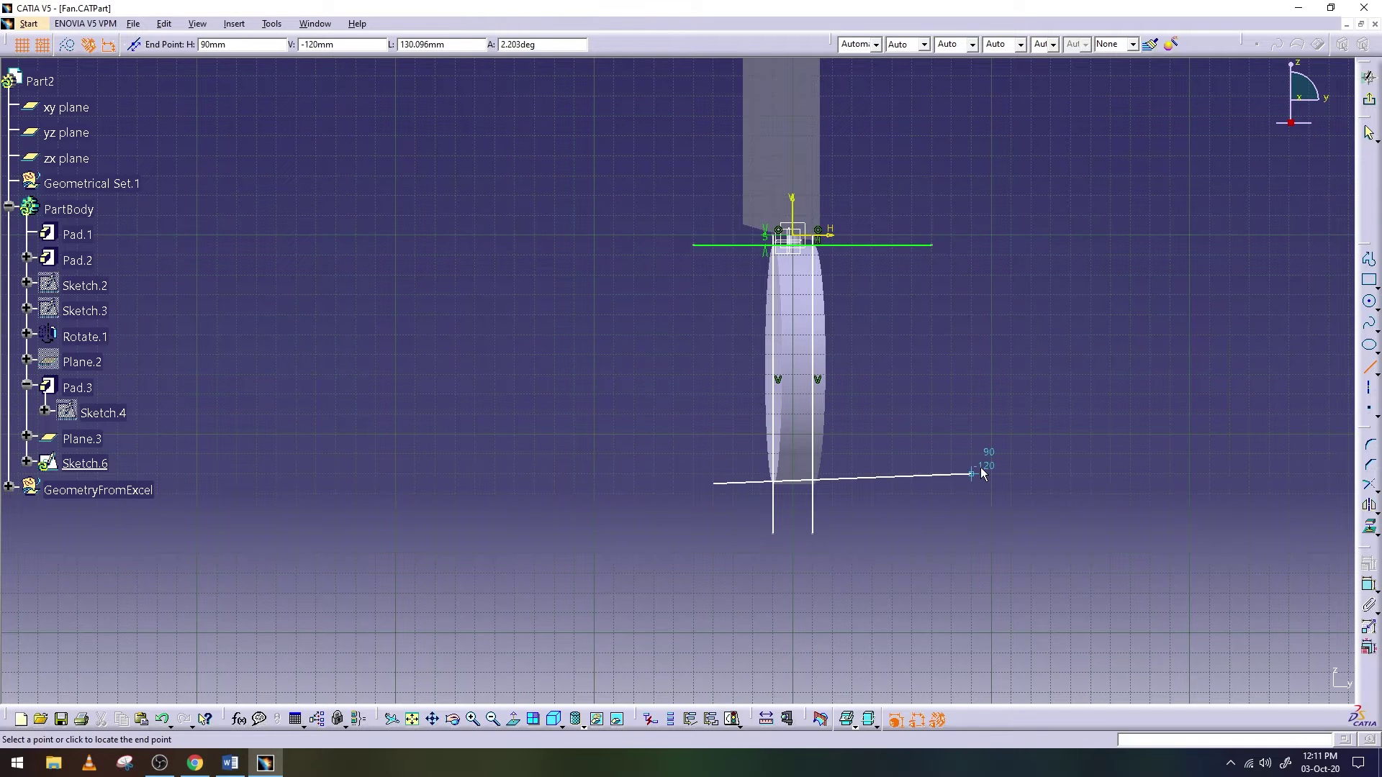
pyautogui.click(913, 483)
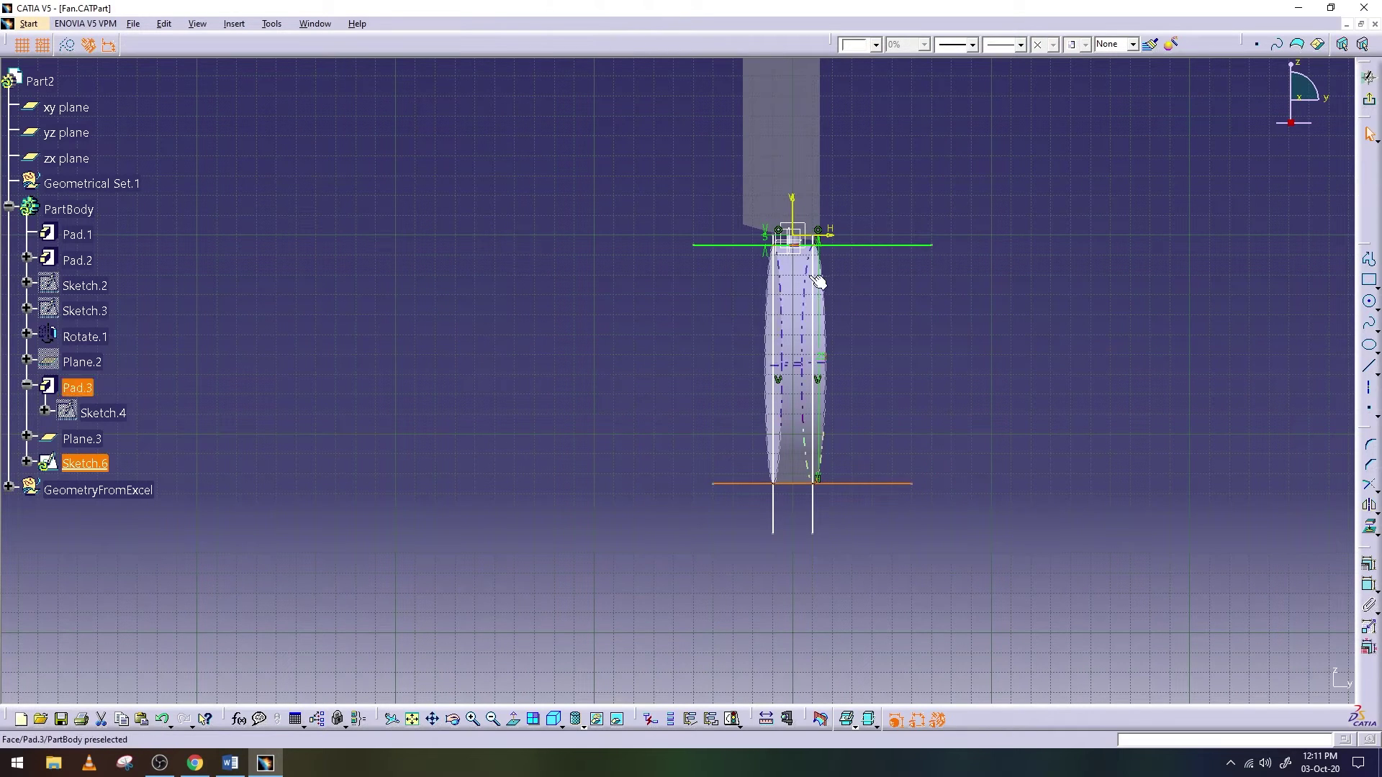
# Convert the selected lines to construction geometry
pyautogui.keyDown('ctrl'); pyautogui.click(866, 247); pyautogui.keyUp('ctrl')
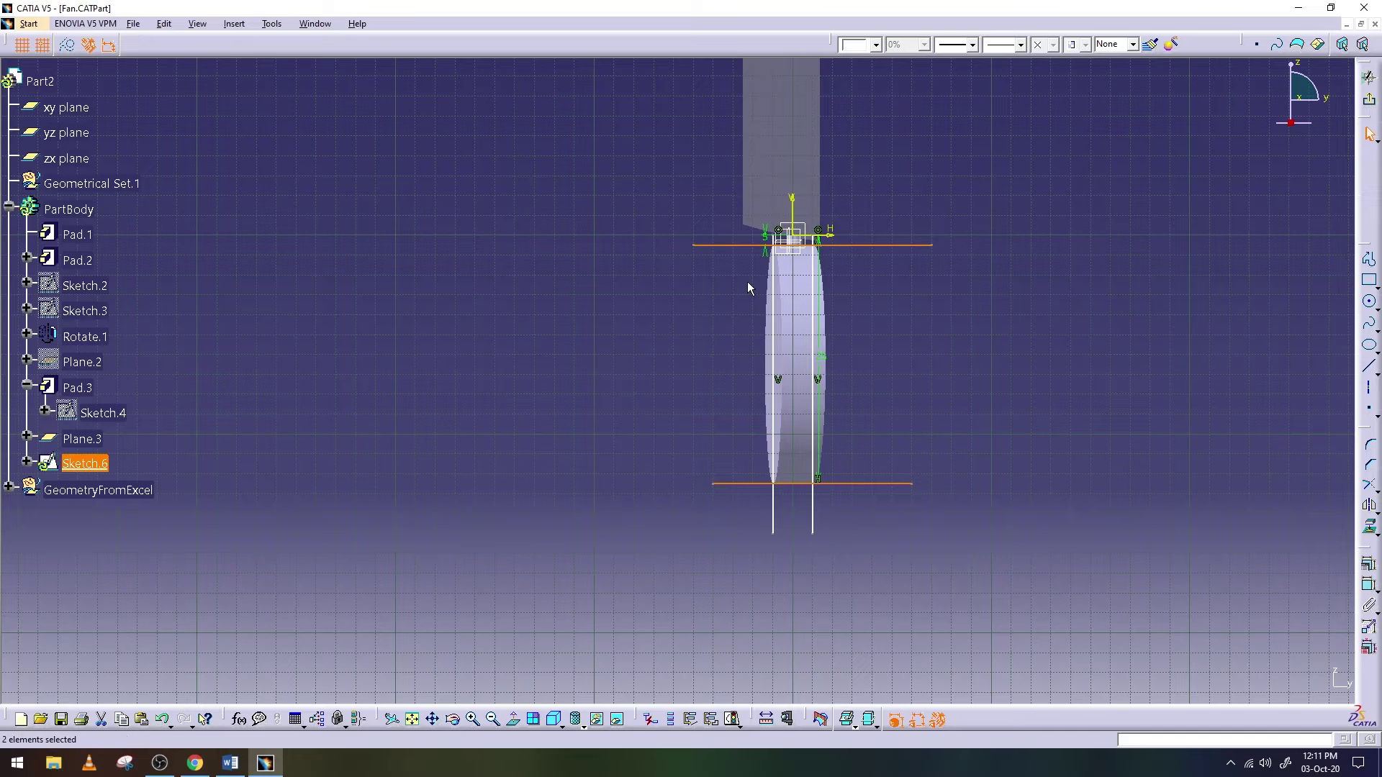
pyautogui.keyDown('ctrl'); pyautogui.click(775, 295); pyautogui.keyUp('ctrl')
pyautogui.click(68, 46)
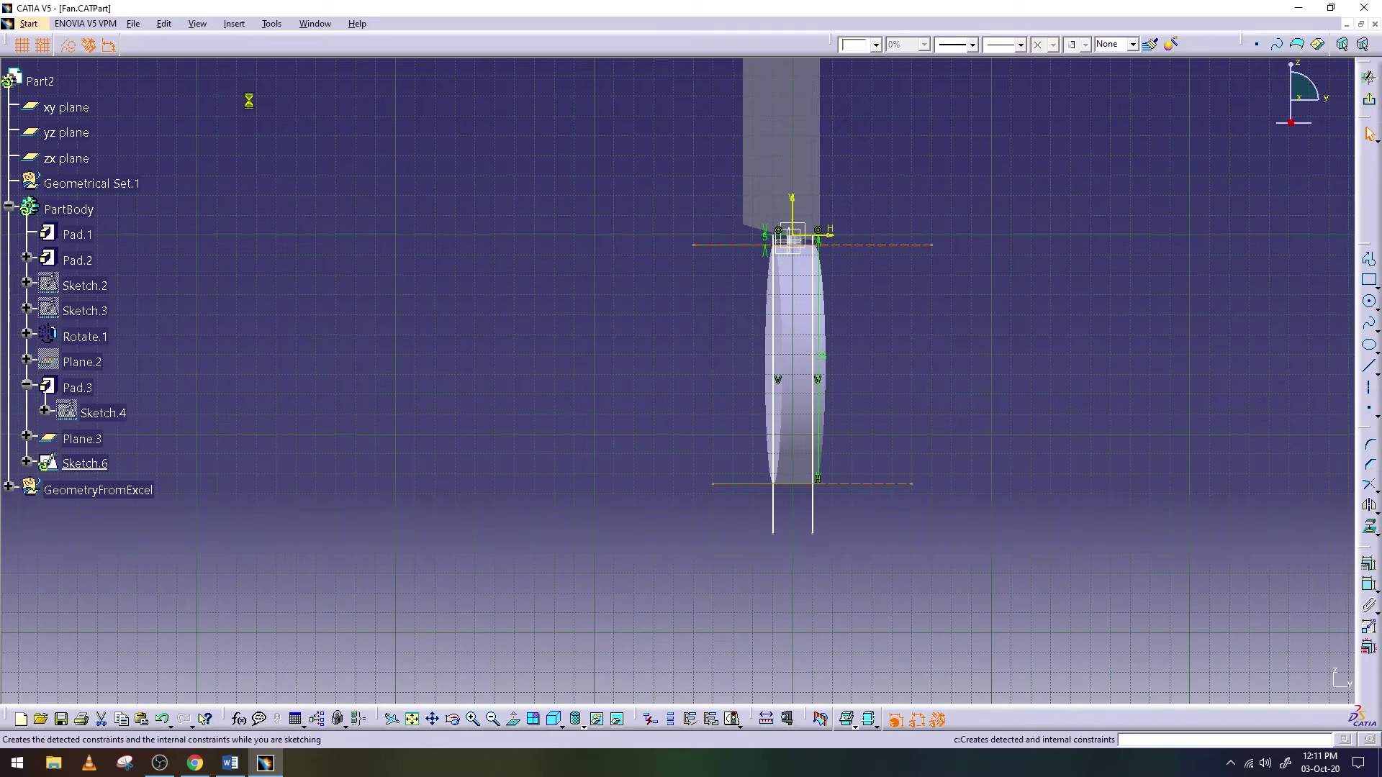
# Zoom in and quick-trim the vertical lines' overhangs beyond the top and bottom construction lines
pyautogui.moveTo(1189, 480)
pyautogui.mouseDown(button='middle')
pyautogui.moveTo(1173, 400)
pyautogui.moveTo(836, 533)
pyautogui.mouseUp(button='middle')
pyautogui.click(452, 719)
pyautogui.moveTo(619, 547)
pyautogui.mouseDown()
pyautogui.moveTo(607, 556)
pyautogui.moveTo(611, 509)
pyautogui.mouseUp()
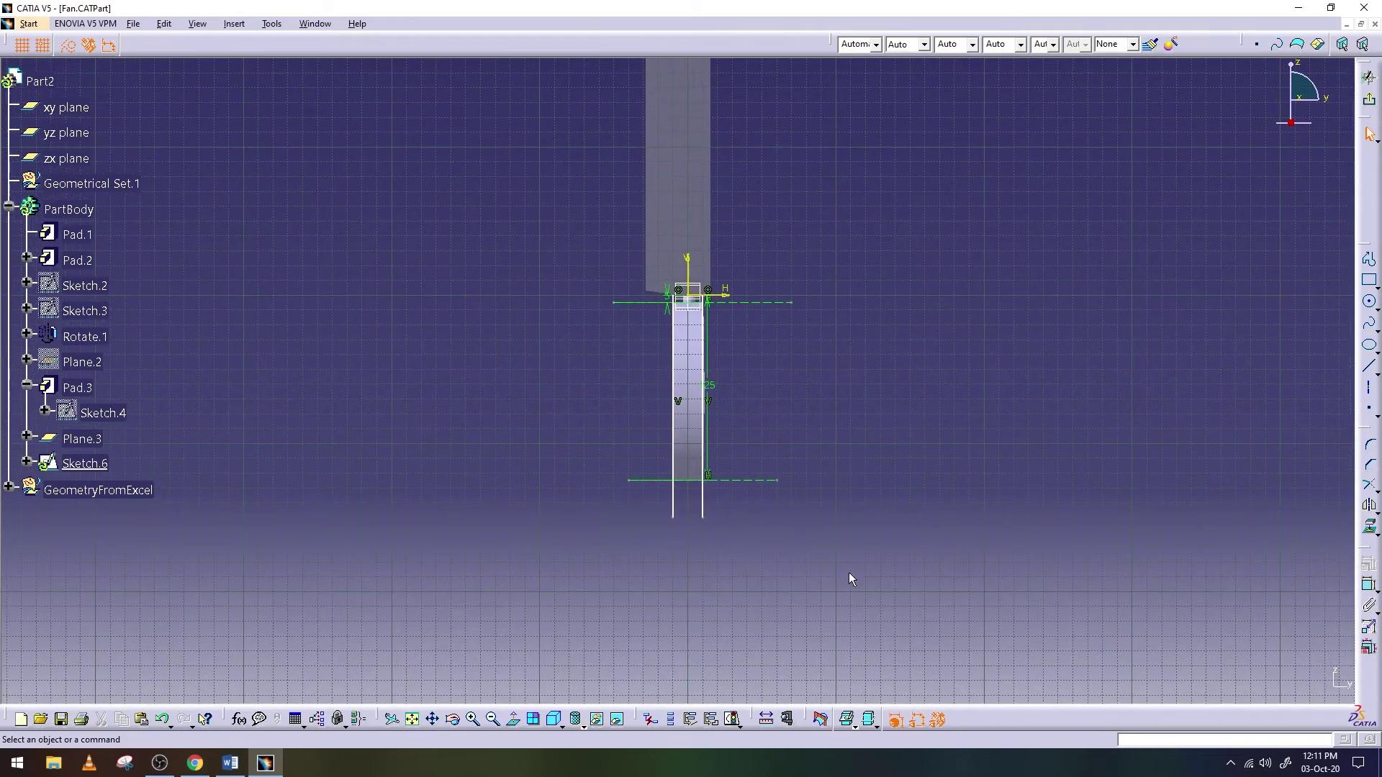
pyautogui.moveTo(851, 577); pyautogui.dragTo(850, 469, button='middle')
pyautogui.click(1366, 493)
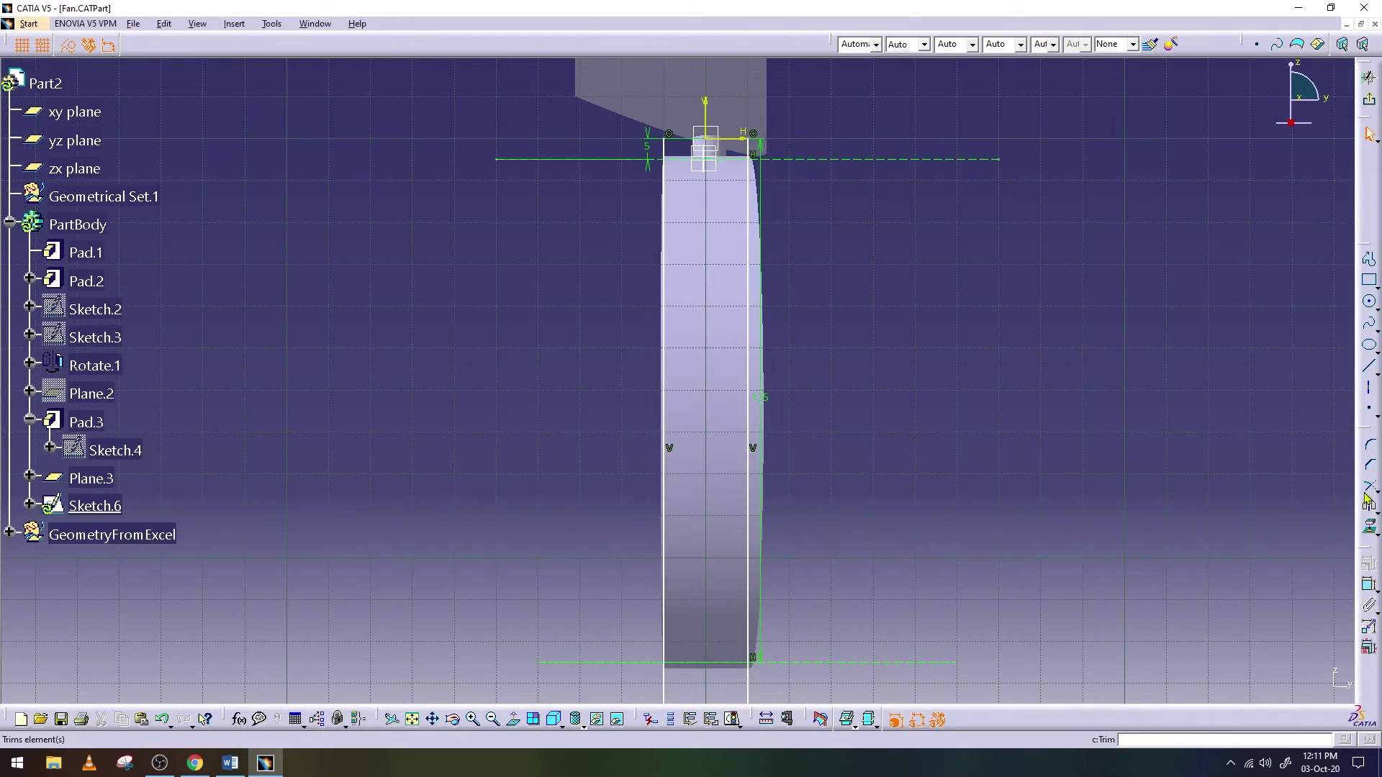
pyautogui.click(1376, 498)
pyautogui.click(1328, 496)
pyautogui.click(749, 148)
pyautogui.click(1369, 486)
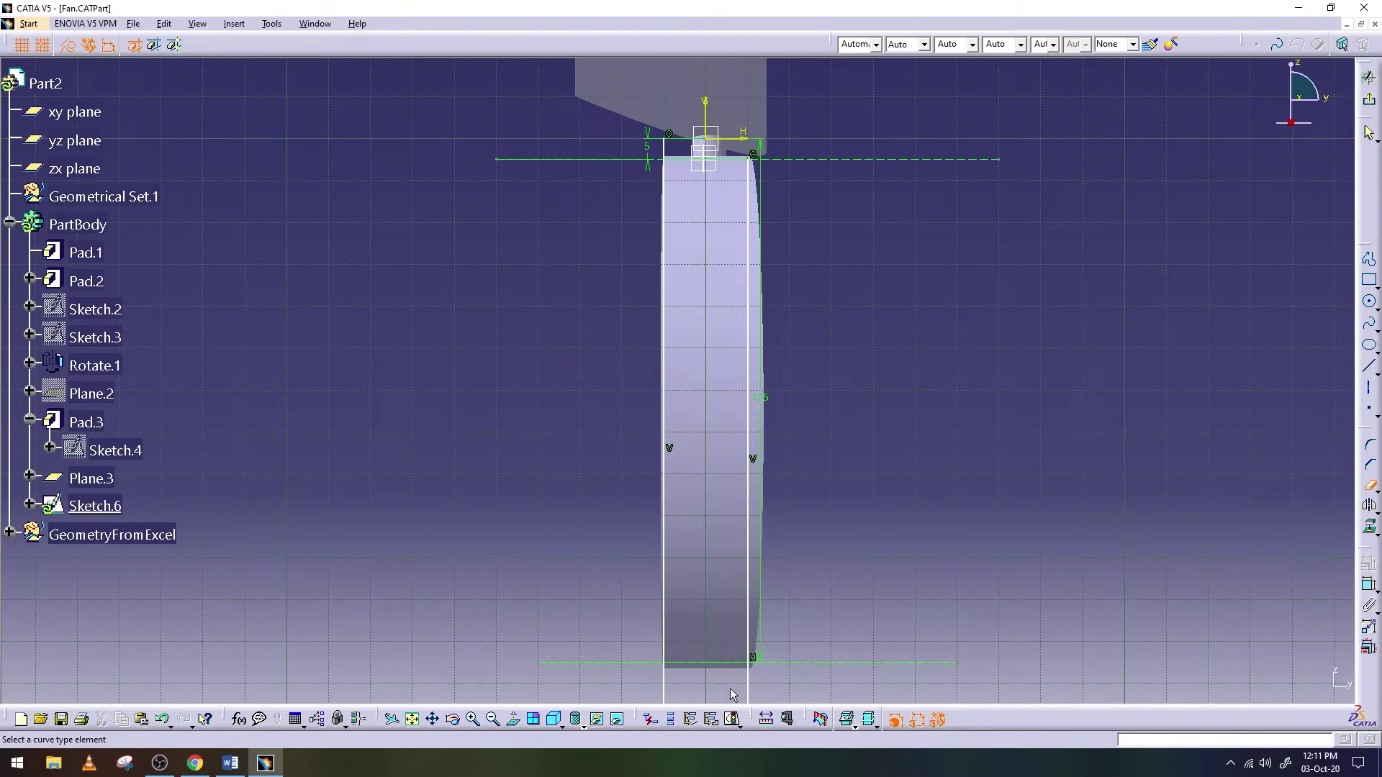
pyautogui.click(752, 682)
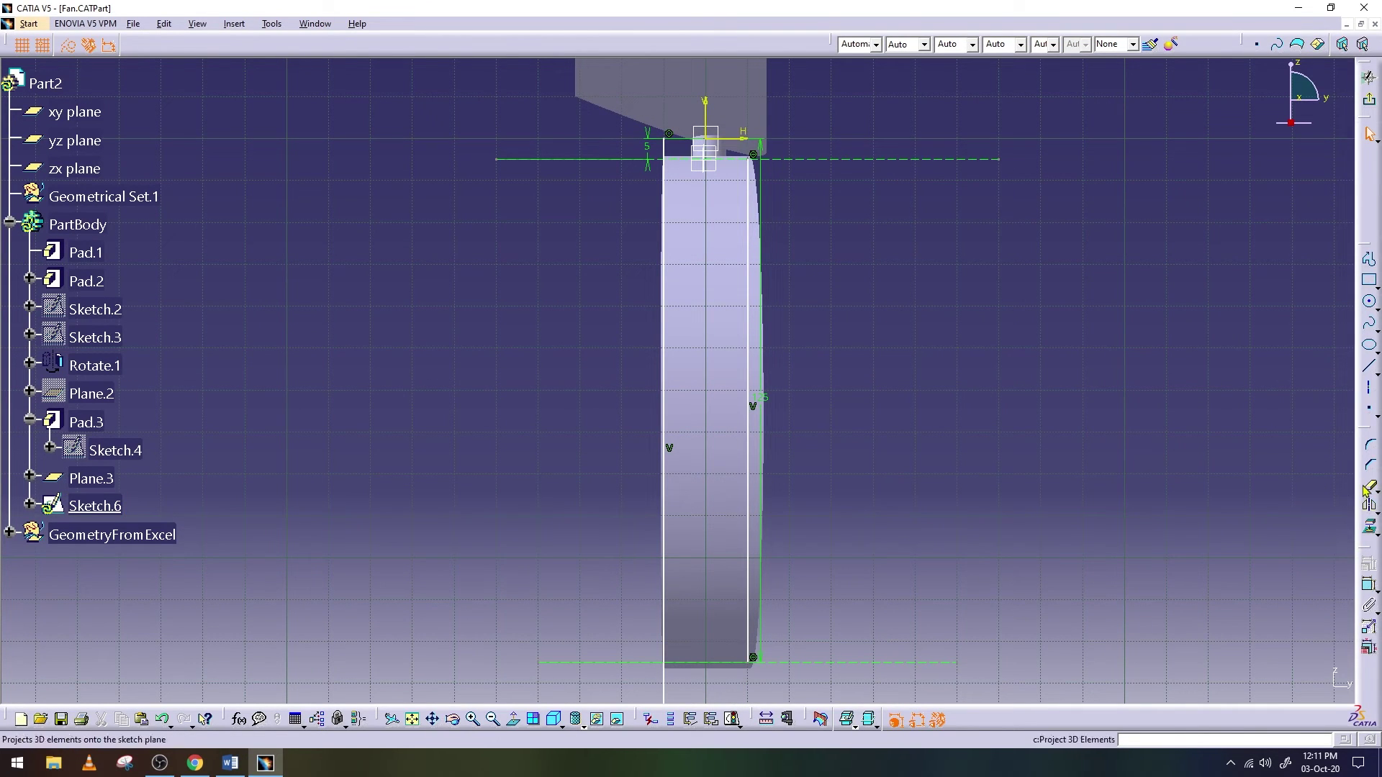
pyautogui.click(665, 146)
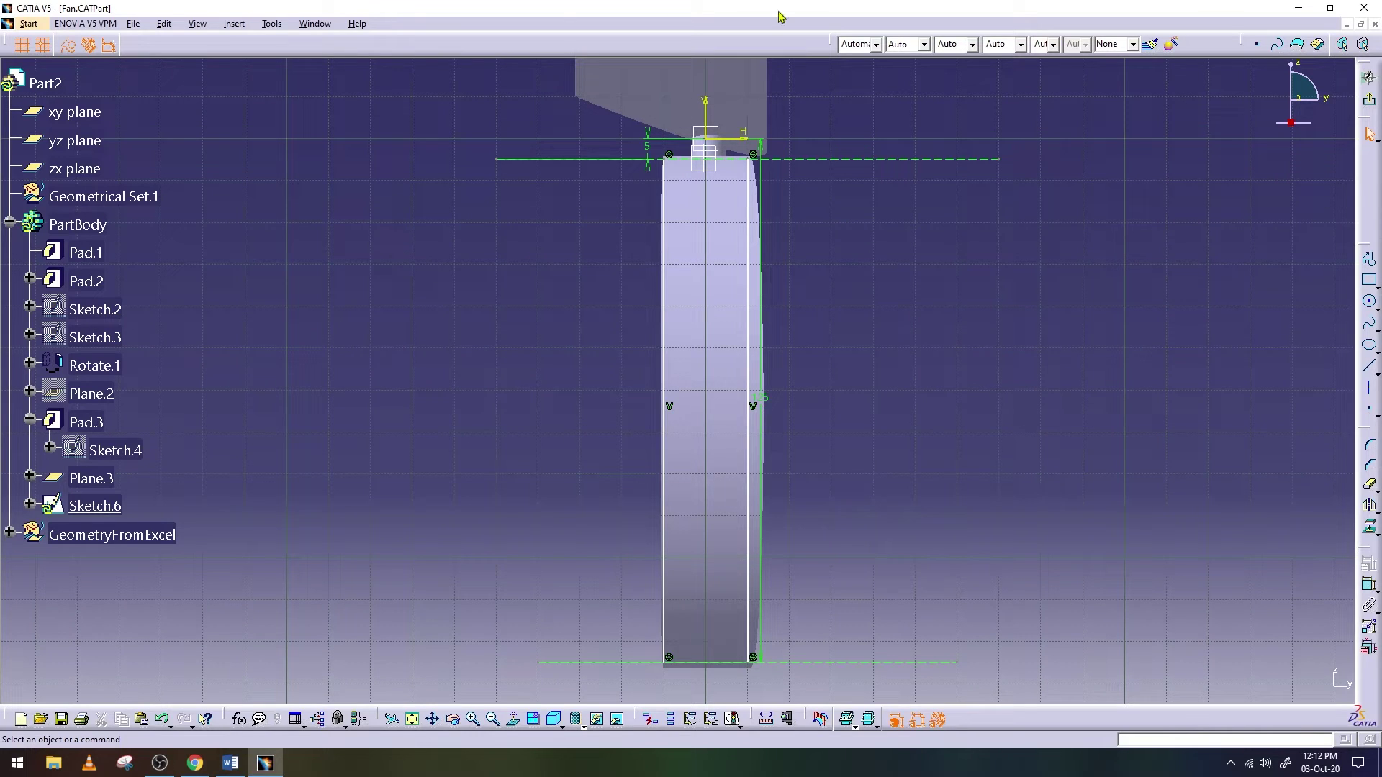
# Save the Fan part, reframe Sketch.6 around the blade root, and pick the Circle tool
pyautogui.click(137, 25)
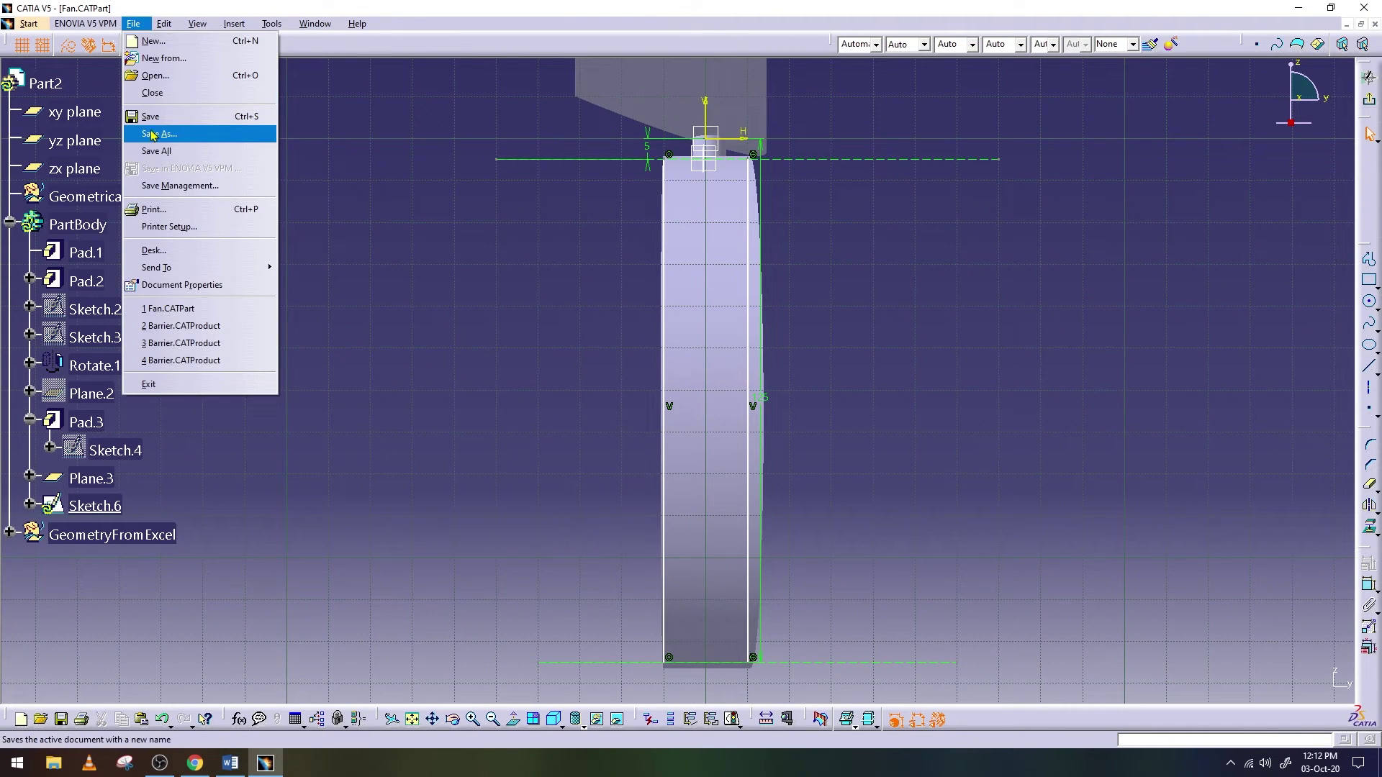
pyautogui.click(150, 116)
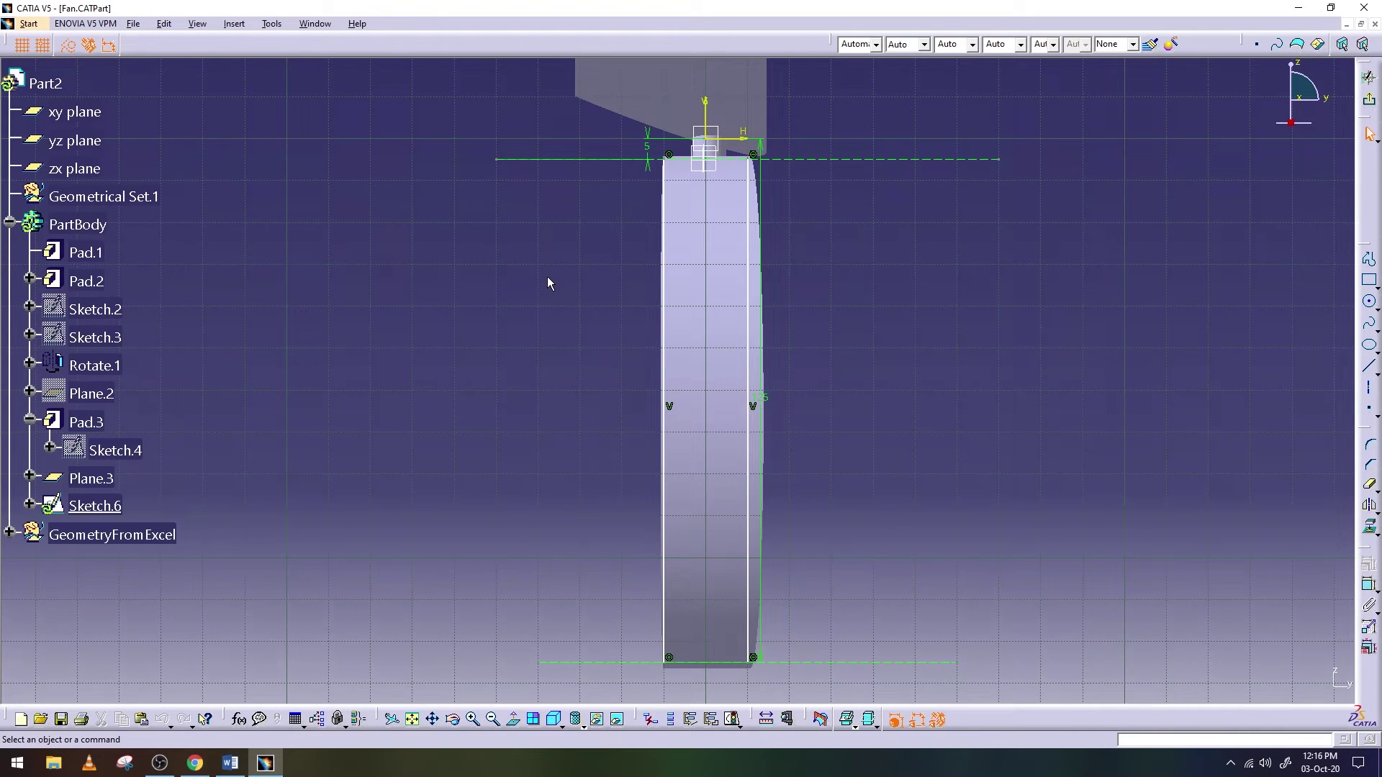
pyautogui.moveTo(965, 422); pyautogui.dragTo(958, 603, button='middle')
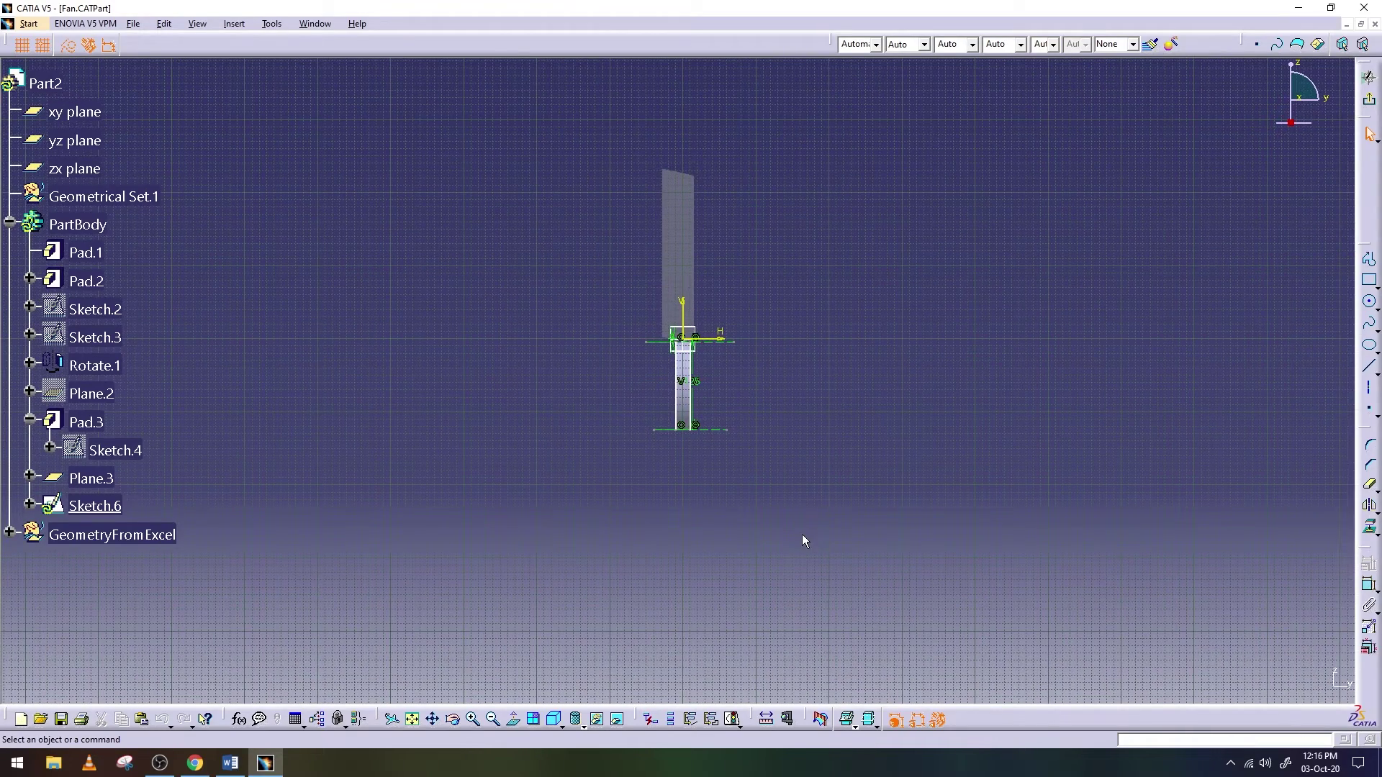
pyautogui.moveTo(793, 513); pyautogui.dragTo(799, 484, button='middle')
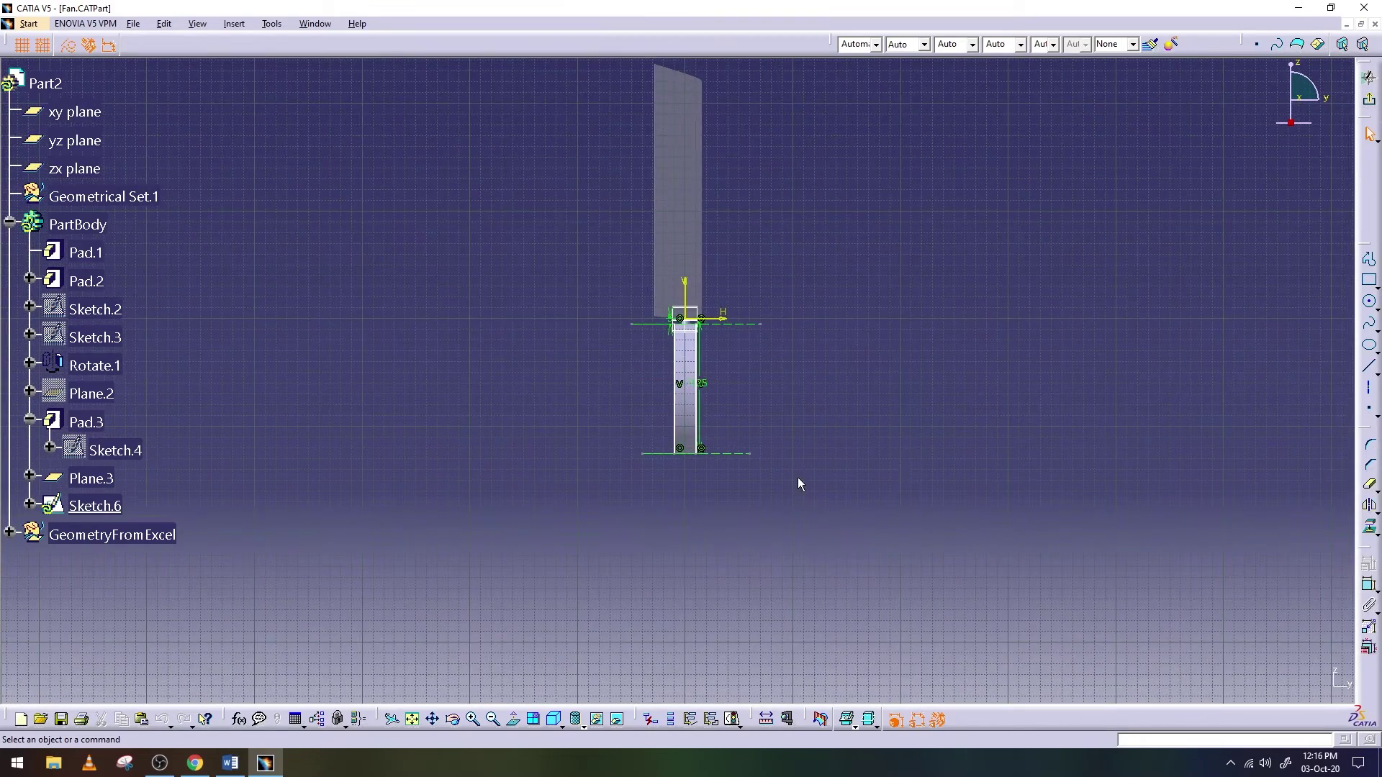
pyautogui.click(1369, 324)
pyautogui.click(1369, 301)
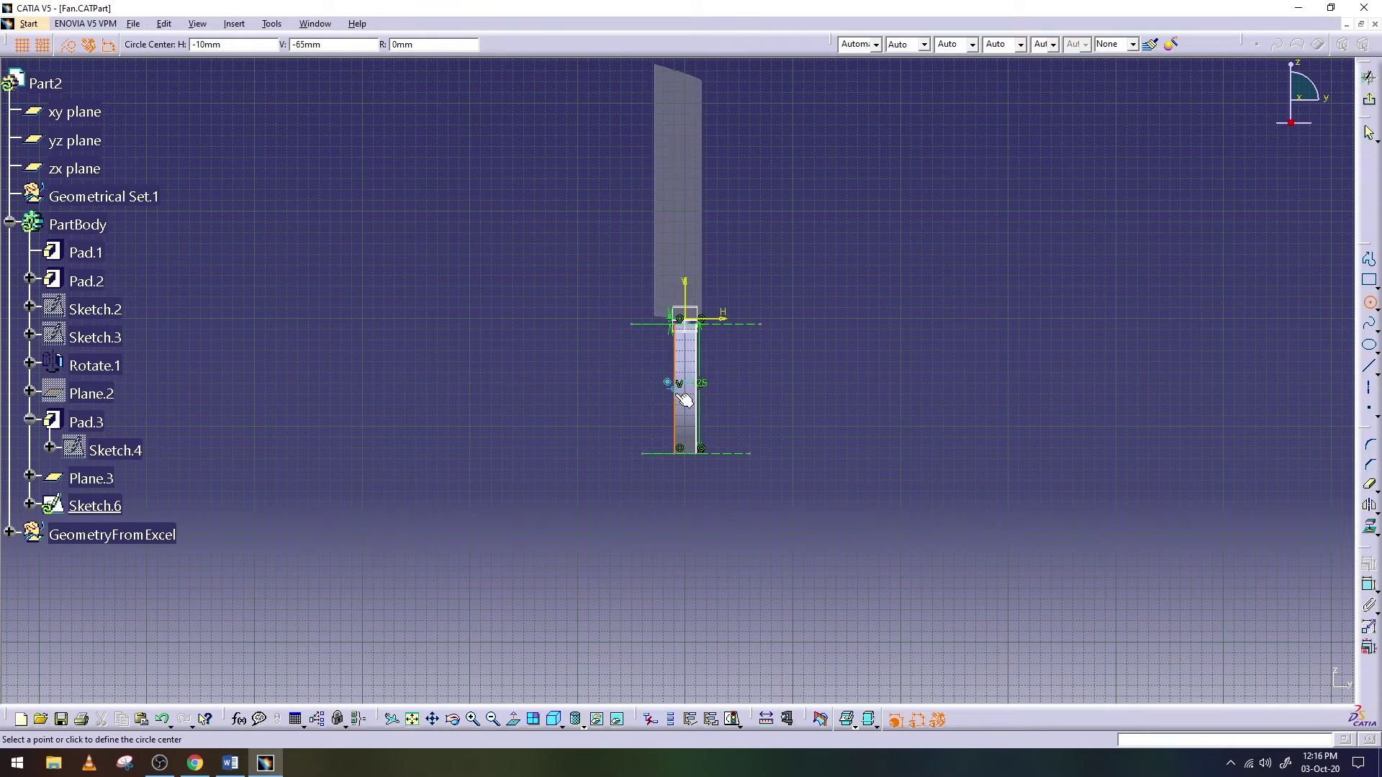
# Draw a circle beside the shaft from typed centre coordinates and a clicked radius
pyautogui.doubleClick(344, 45)
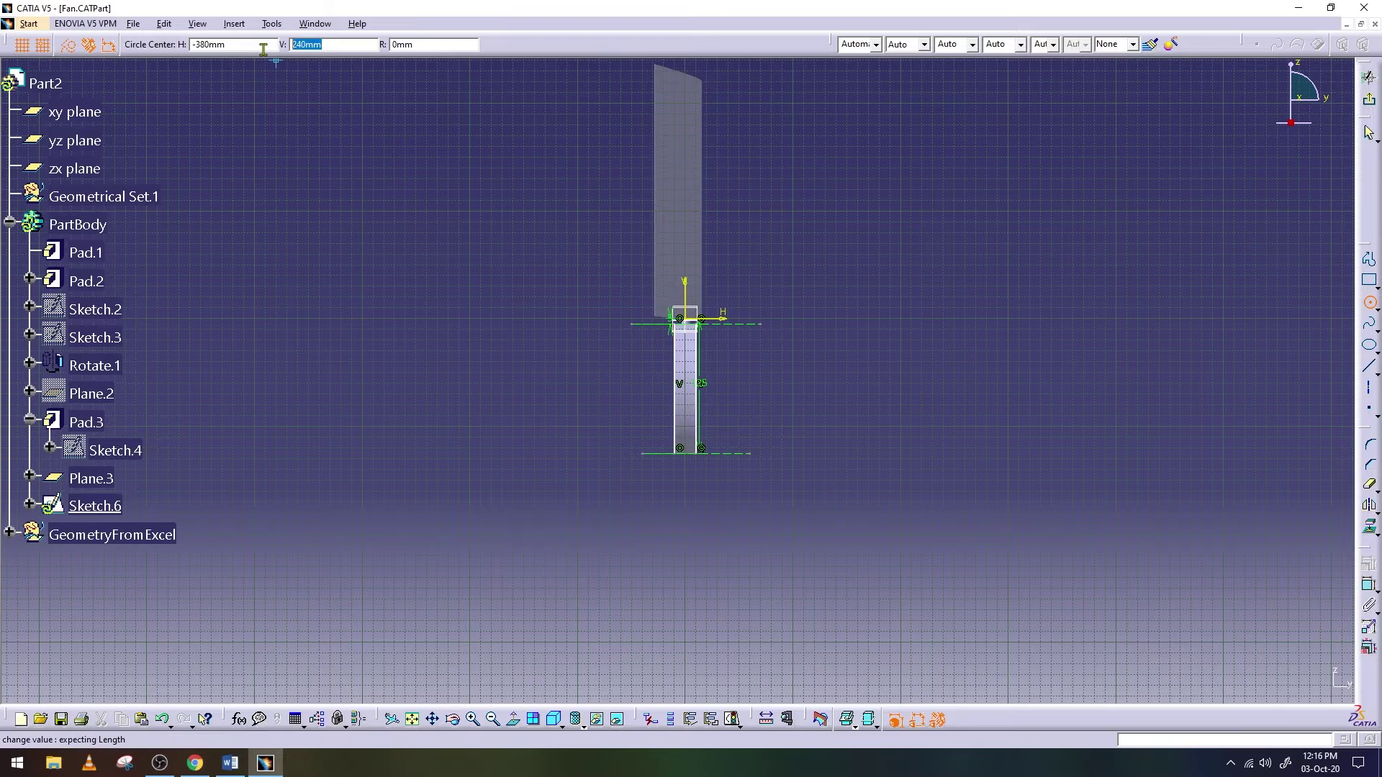
pyautogui.write('-65mm')
pyautogui.press('Return')
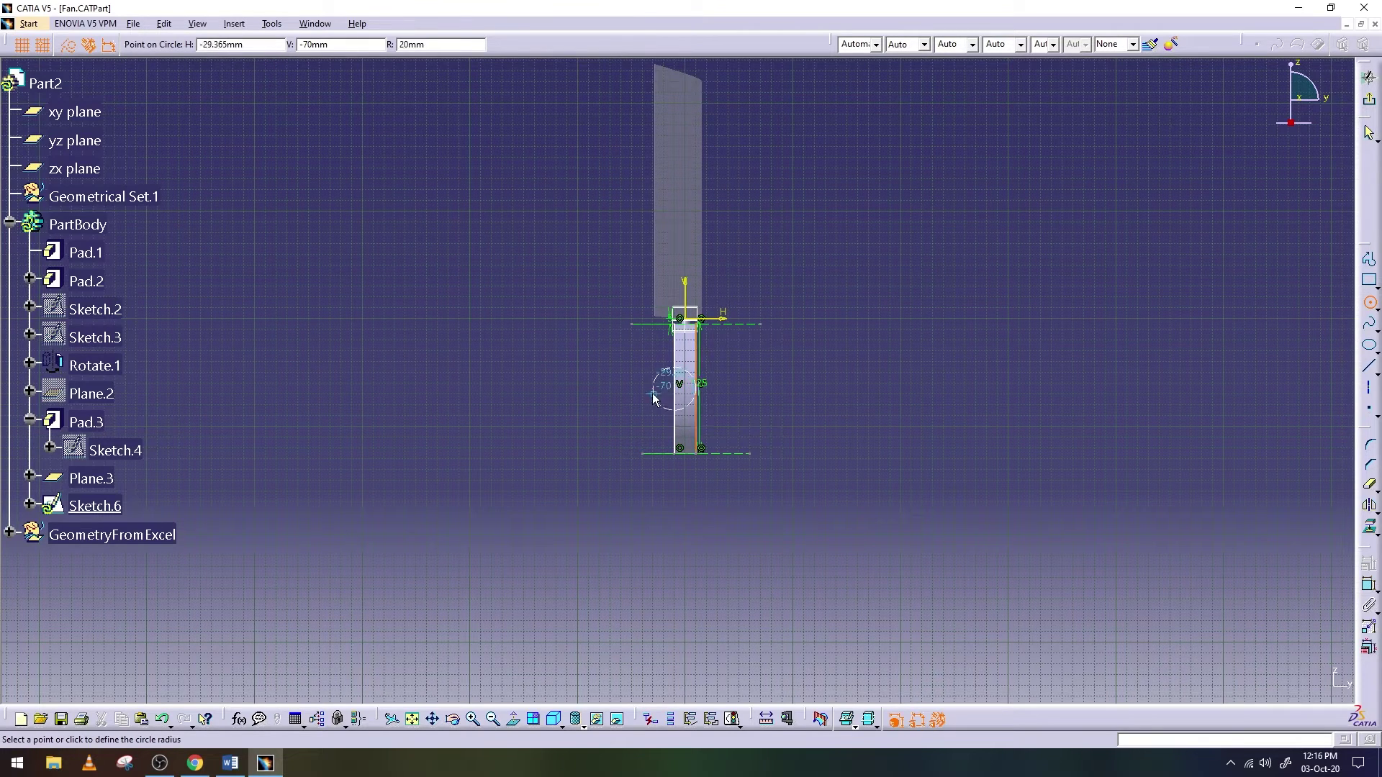
pyautogui.click(613, 417)
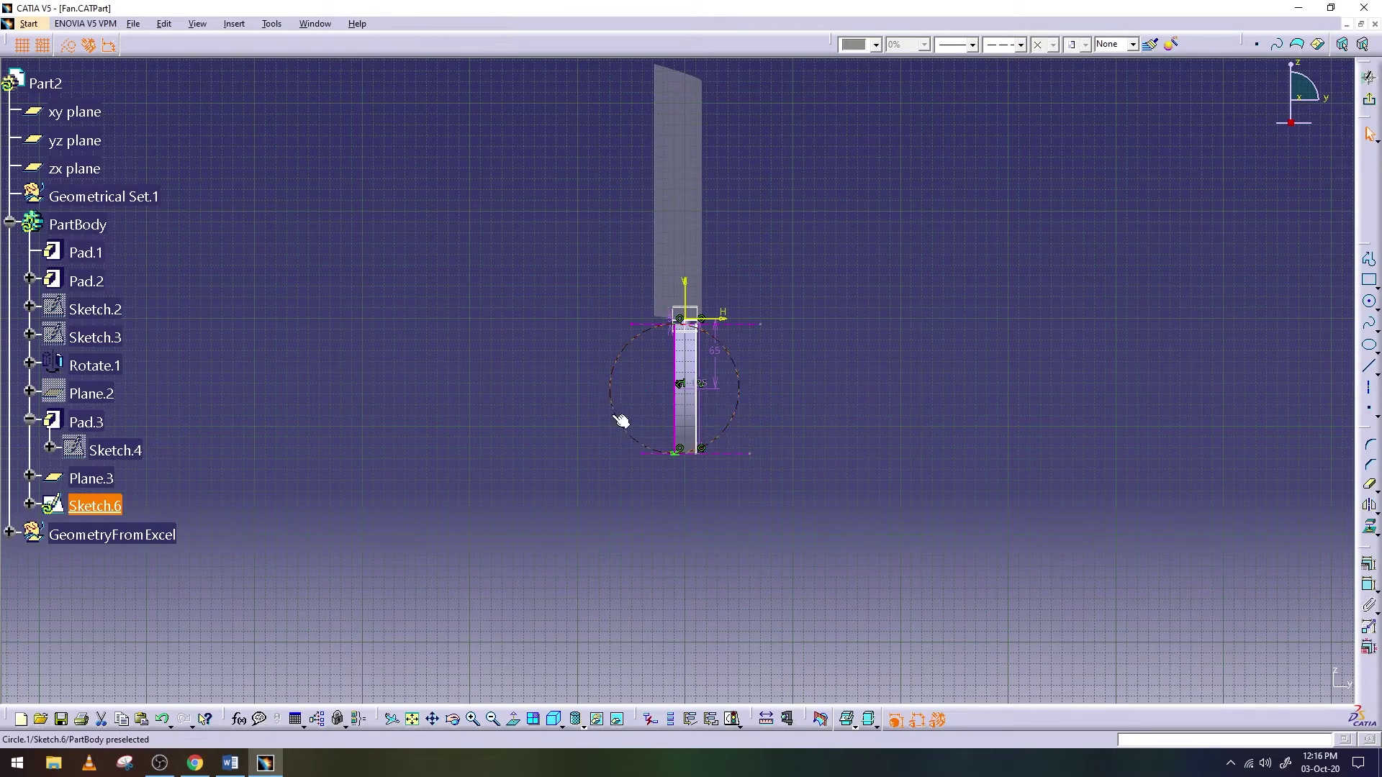
# Quick Trim the circle's right arc and bottom piece, leaving a left half-arc
pyautogui.keyDown('ctrl'); pyautogui.moveTo(774, 458); pyautogui.dragTo(769, 321, button='middle'); pyautogui.keyUp('ctrl')
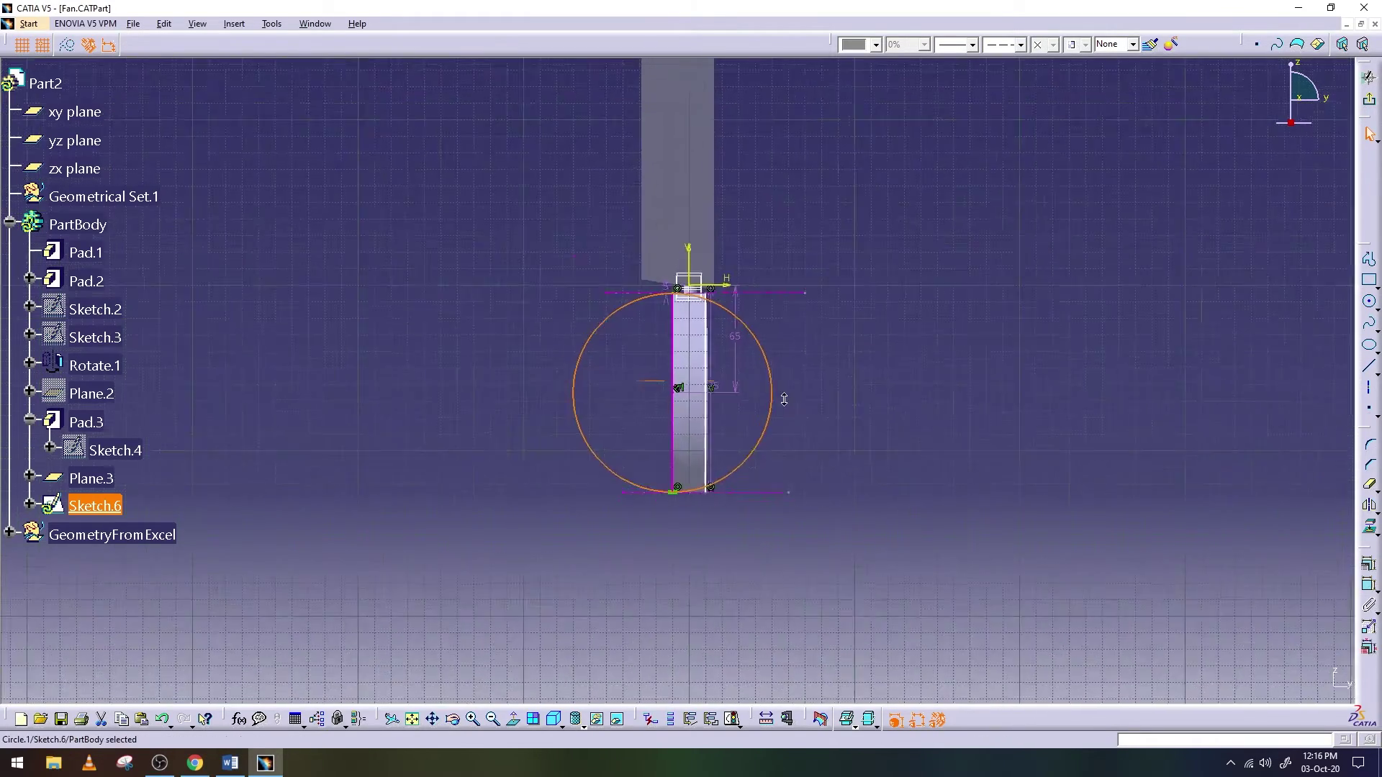
pyautogui.click(746, 403)
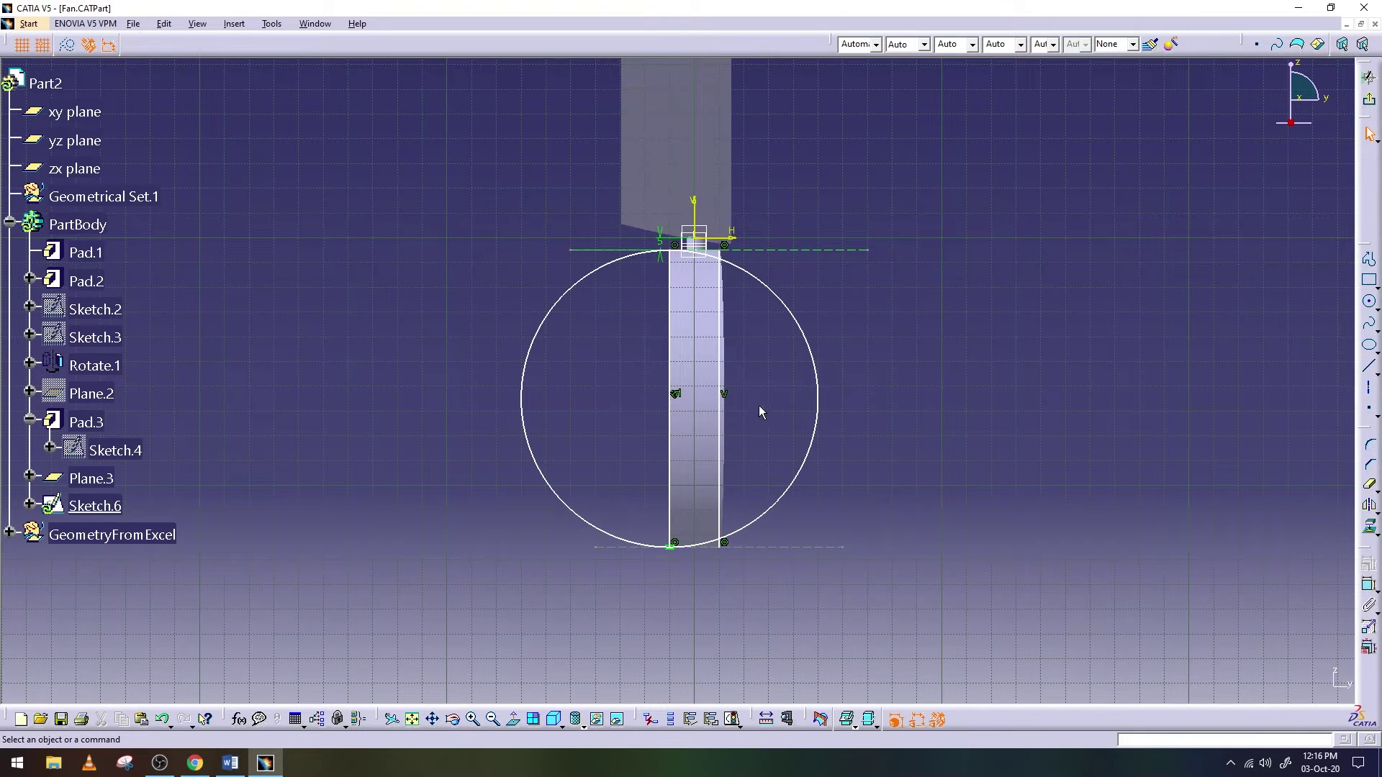
pyautogui.click(1369, 484)
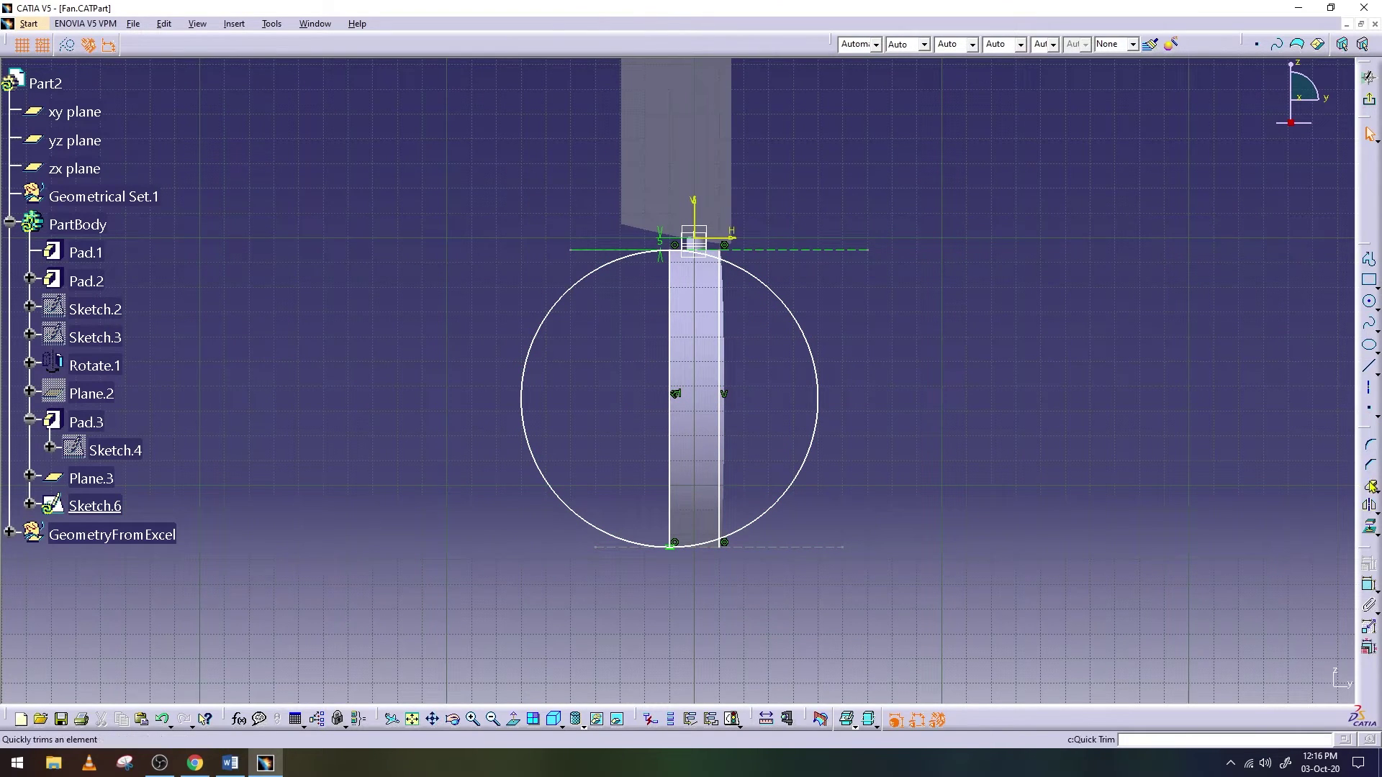
pyautogui.click(794, 308)
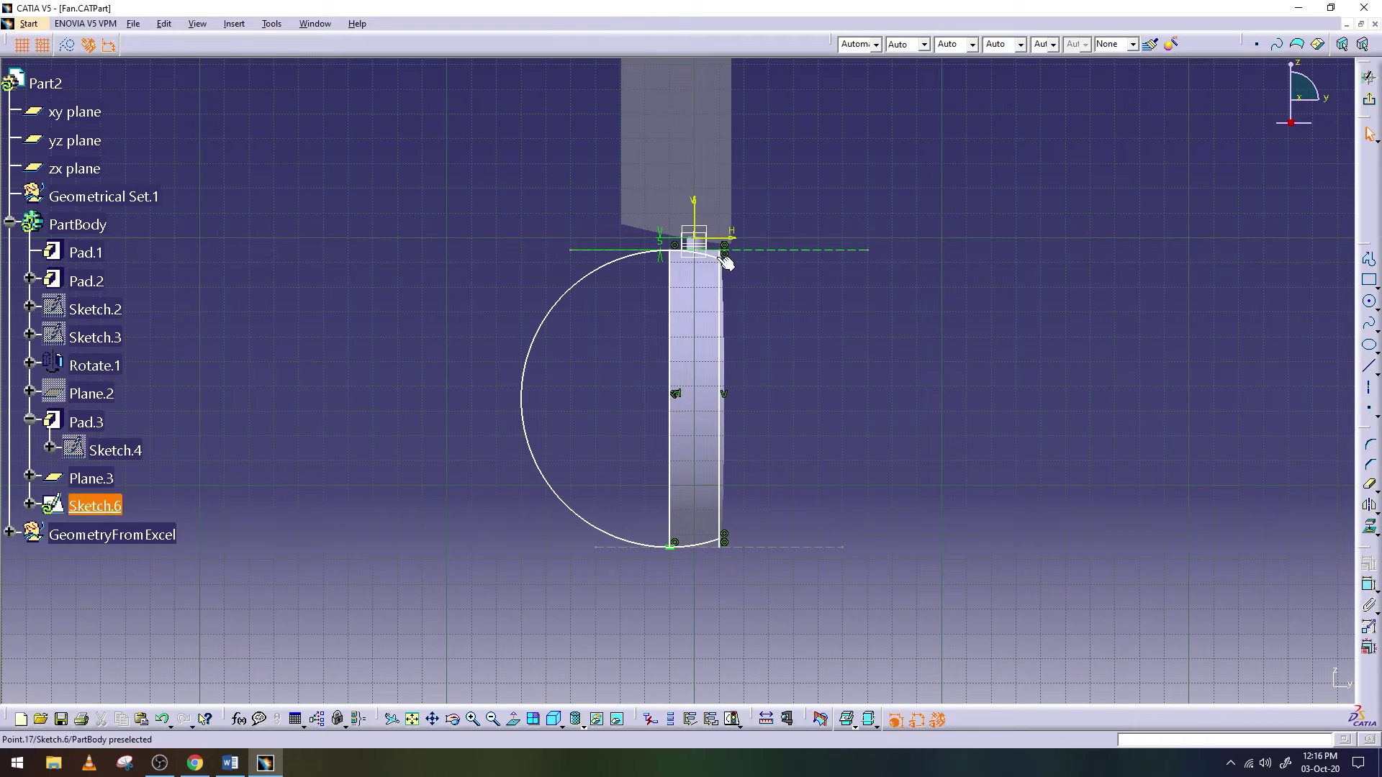
pyautogui.click(716, 547)
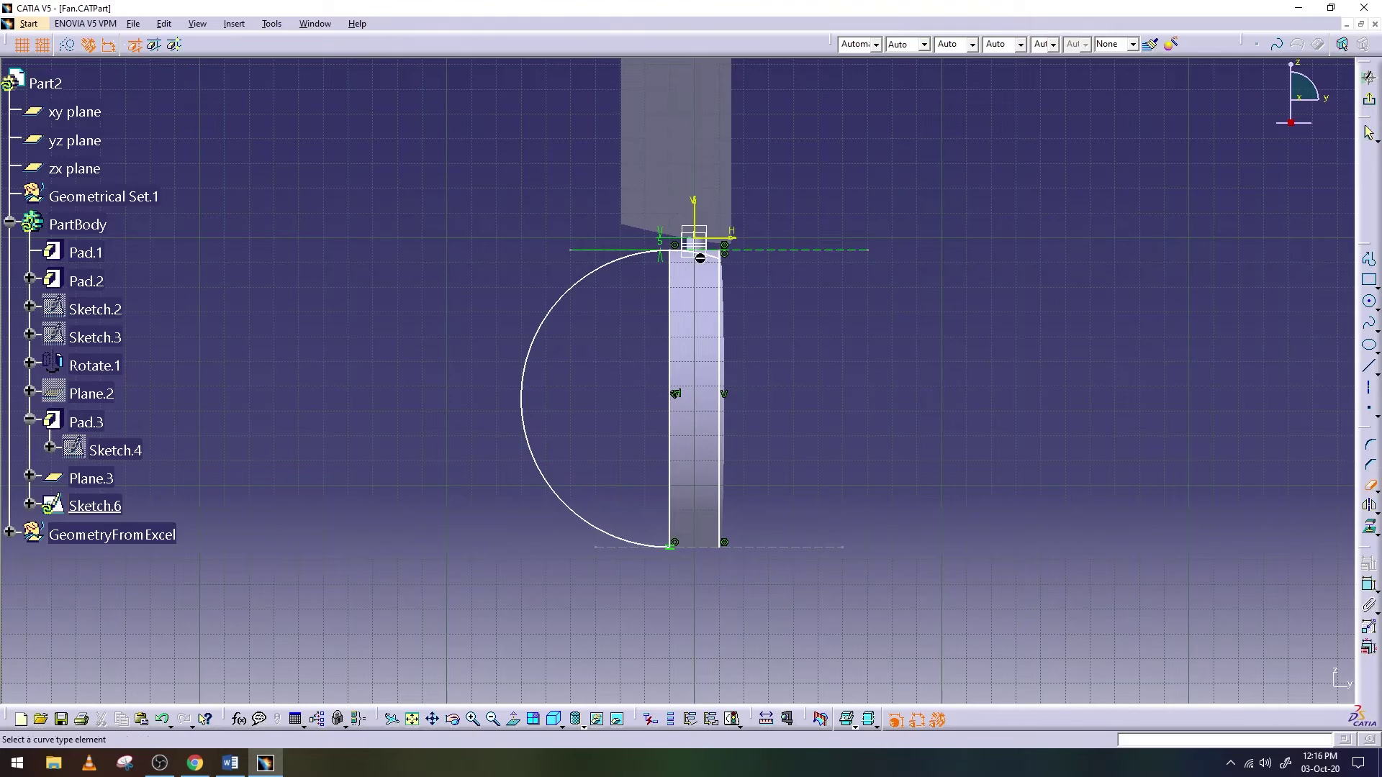
pyautogui.moveTo(994, 334)
pyautogui.mouseDown(button='middle')
pyautogui.moveTo(991, 430)
pyautogui.moveTo(971, 348)
pyautogui.mouseUp(button='middle')
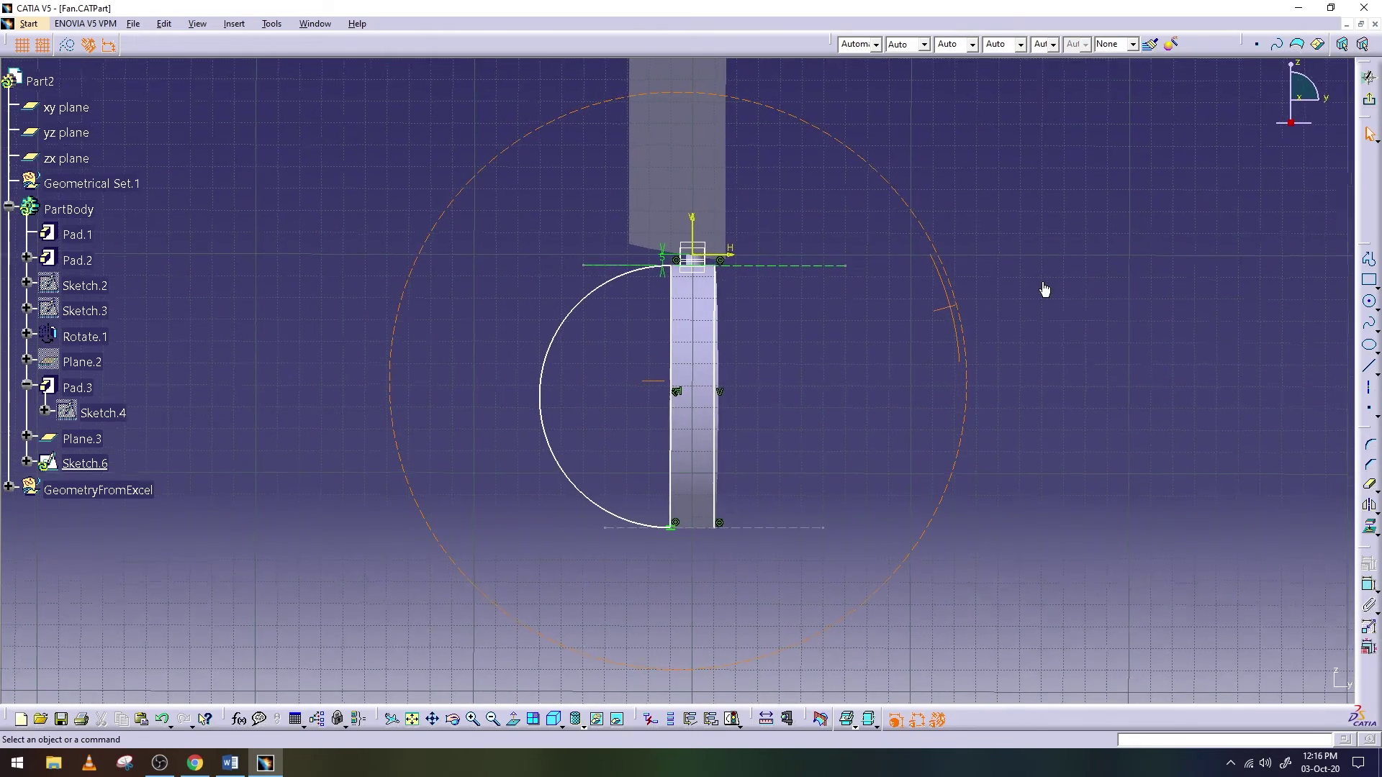
# Draw a horizontal line from the shaft and set its length to 67.5 mm
pyautogui.scroll(-3, 695, 404)
pyautogui.press('l')
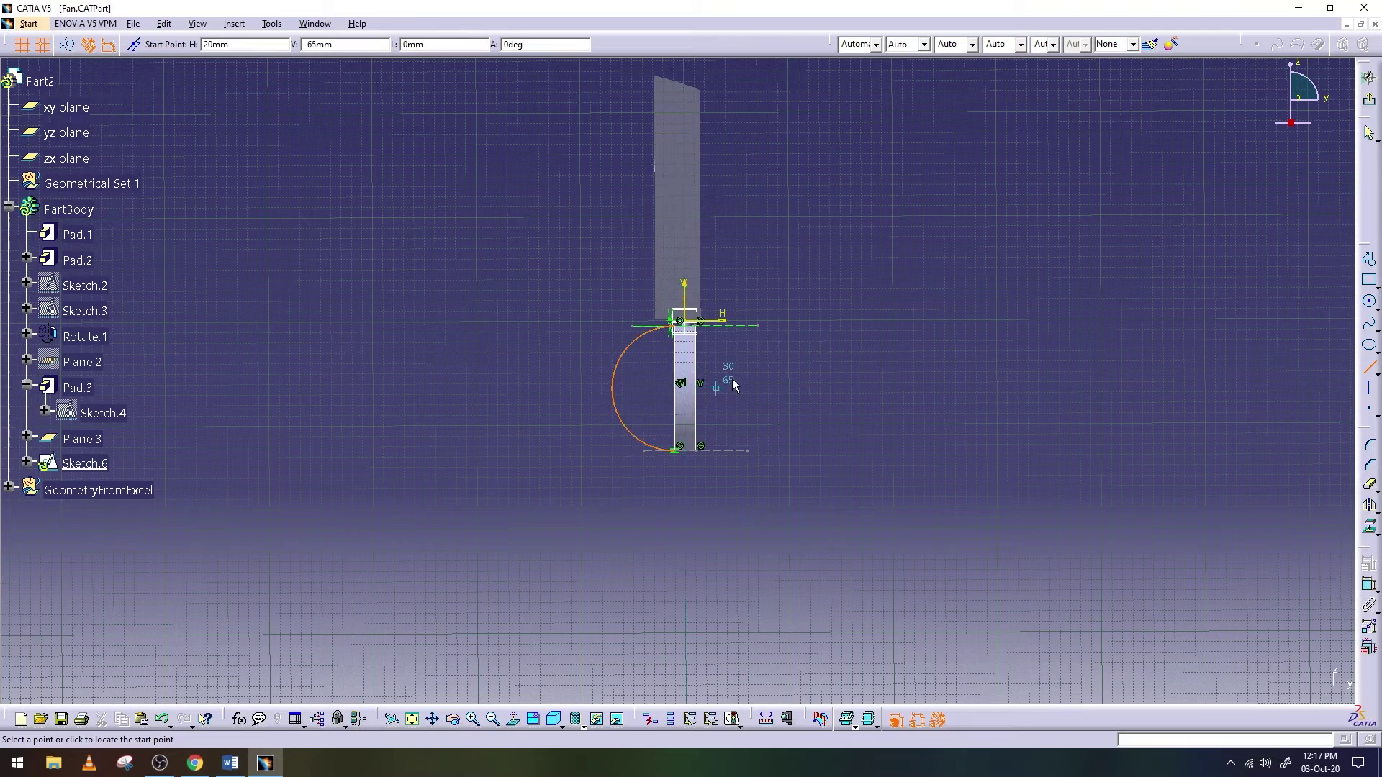
pyautogui.click(691, 398)
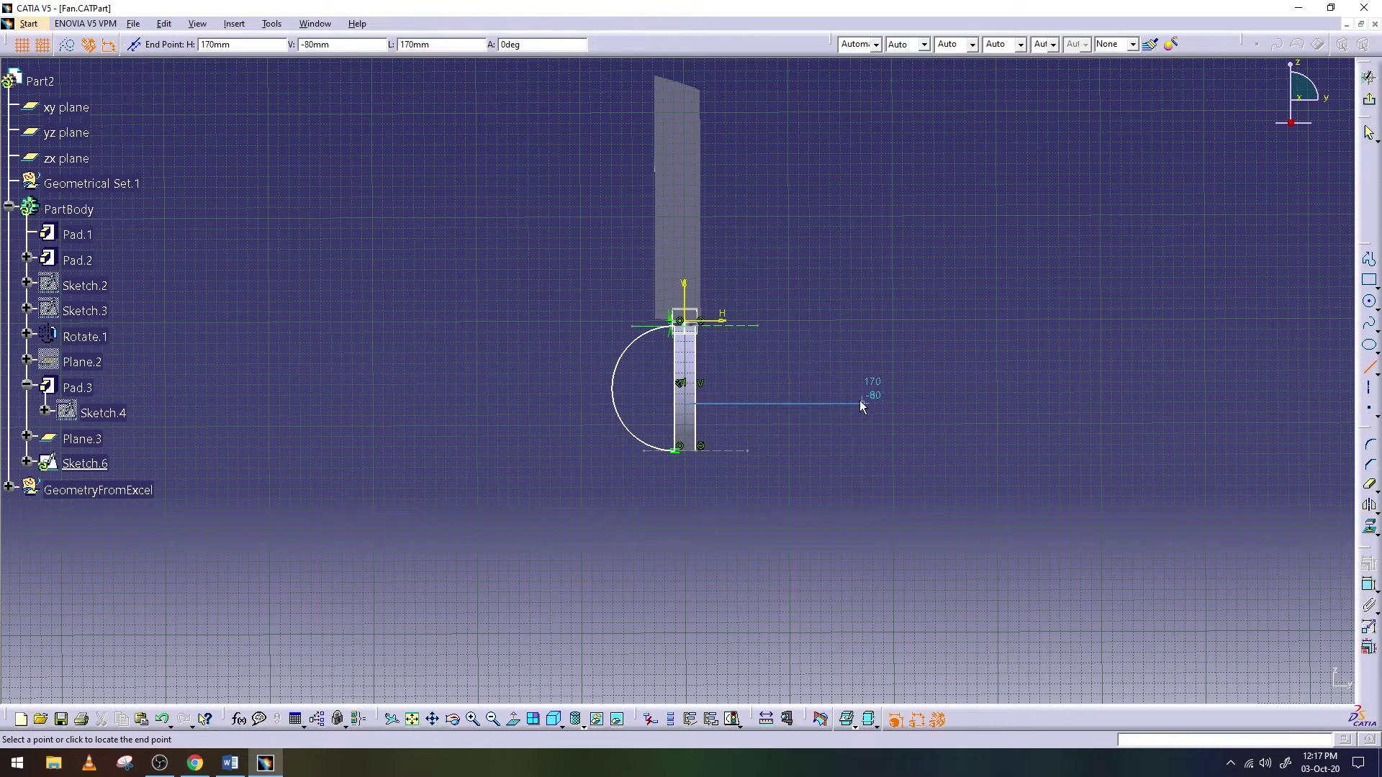
pyautogui.click(861, 400)
pyautogui.doubleClick(856, 403)
pyautogui.doubleClick(1162, 639)
pyautogui.write('67.5')
pyautogui.press('Return')
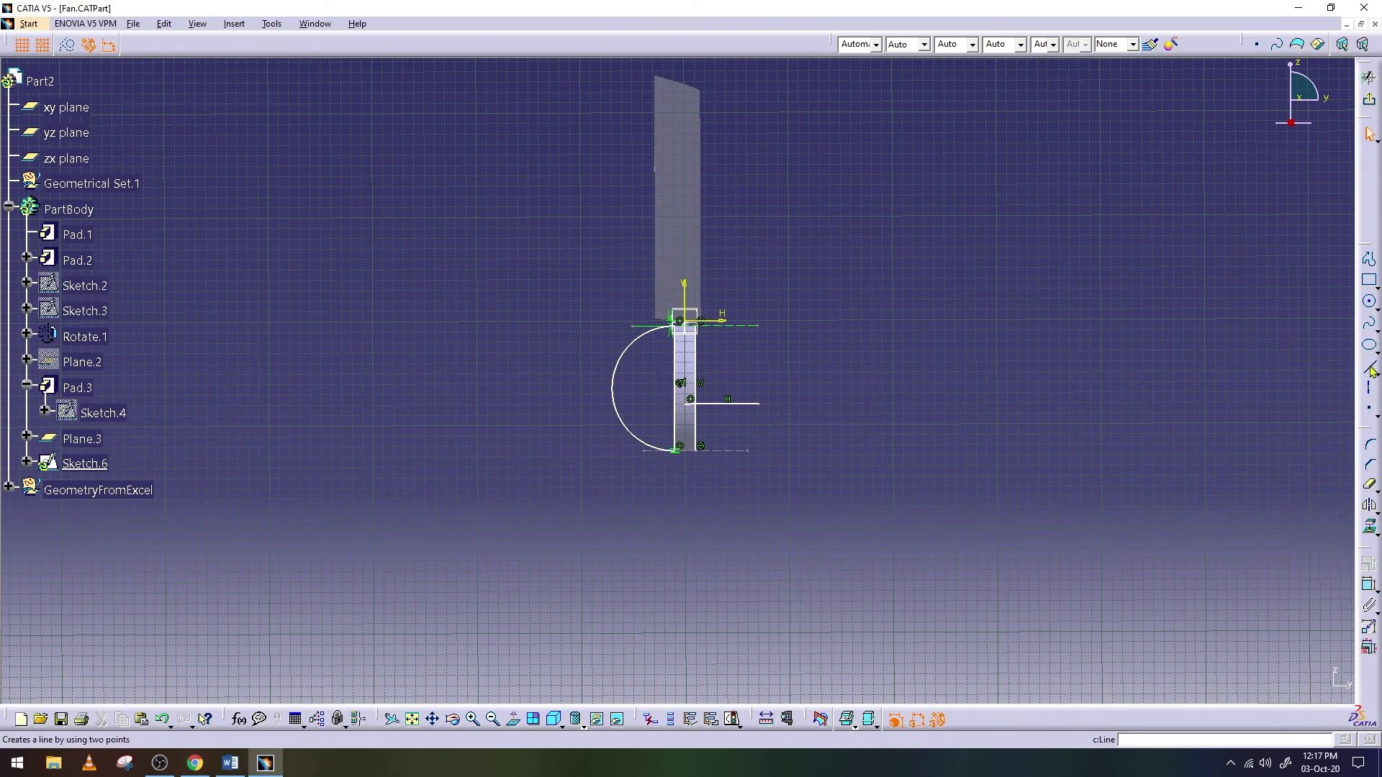
# Draw a second line continuing right and check the hub diameter in the Word report
pyautogui.click(1368, 366)
pyautogui.click(761, 405)
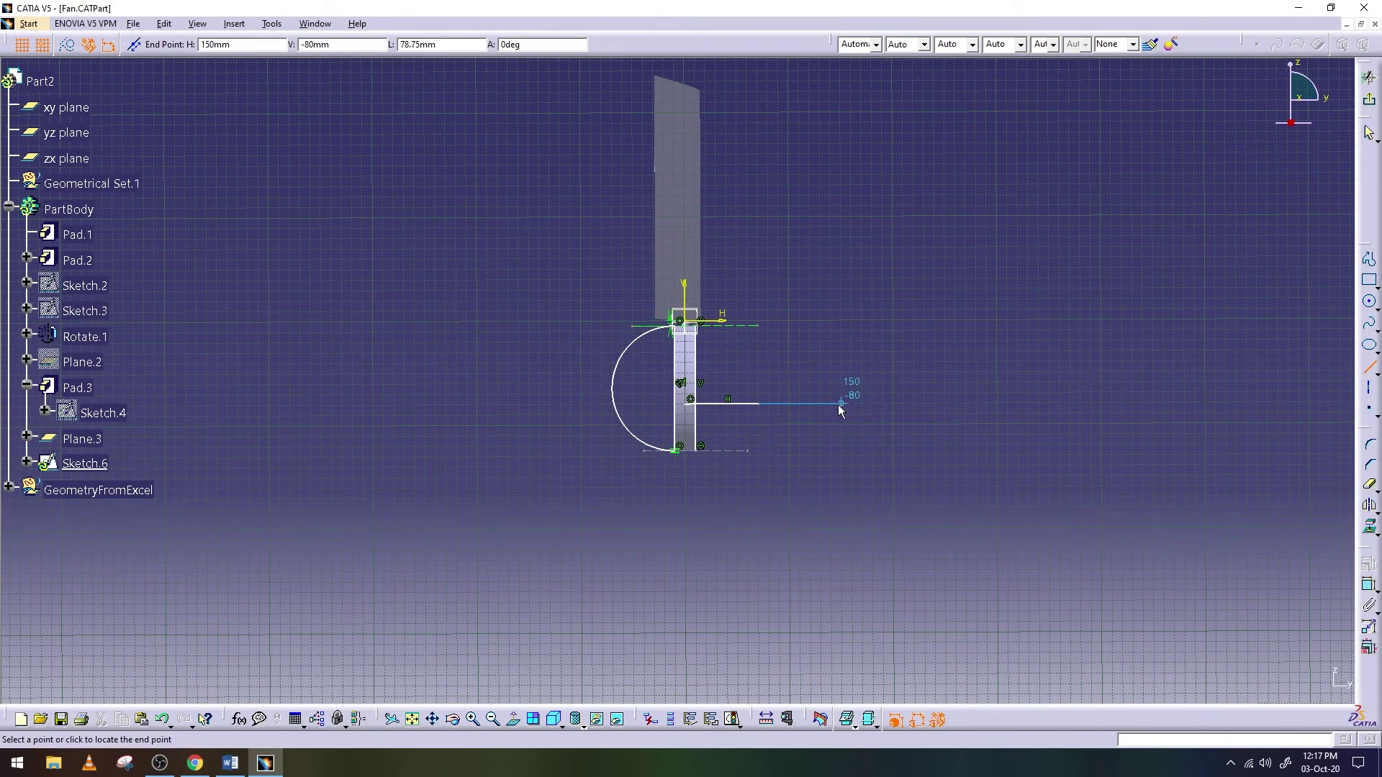
pyautogui.click(840, 403)
pyautogui.click(231, 763)
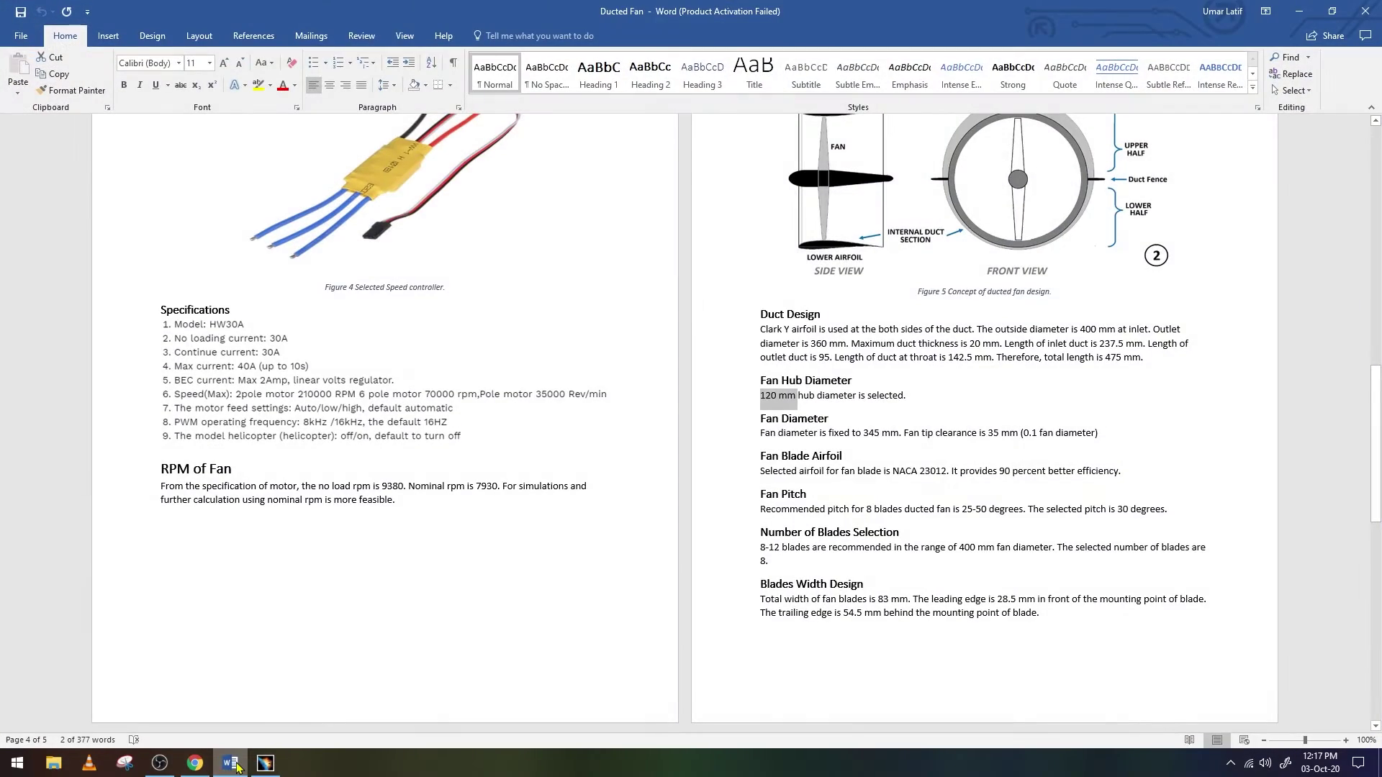
pyautogui.click(237, 768)
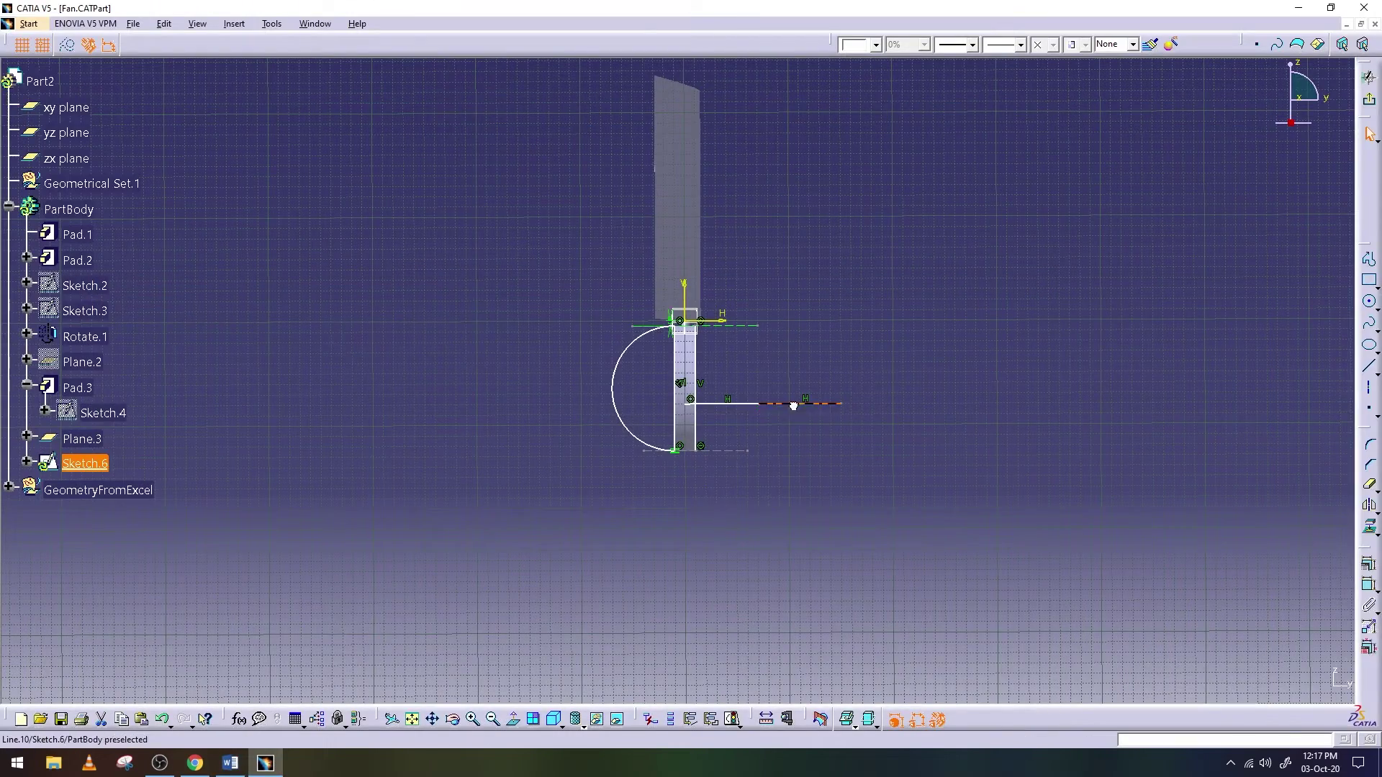
# Change the second horizontal line's length to 990 in Line Definition
pyautogui.doubleClick(794, 405)
pyautogui.write('99')
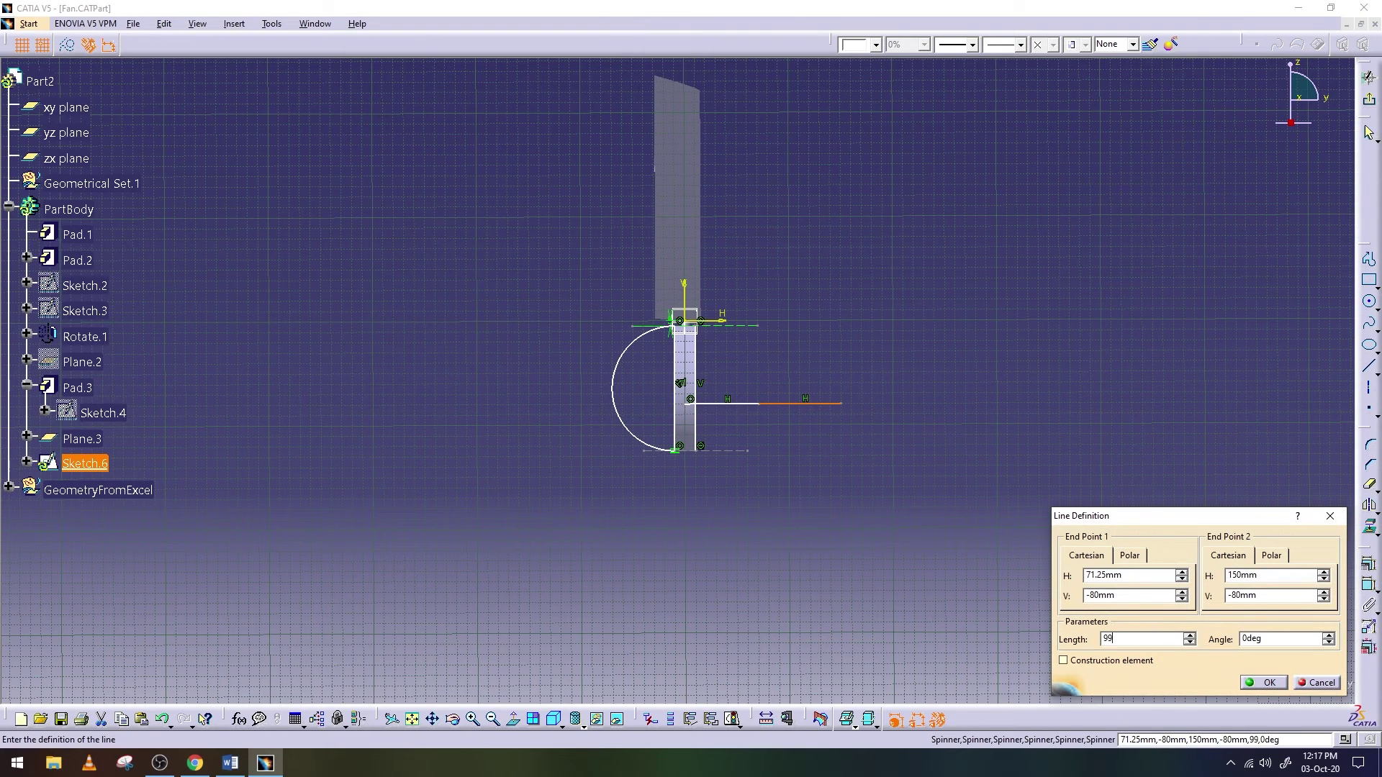
pyautogui.write('2')
pyautogui.press('BackSpace')
pyautogui.press('BackSpace')
pyautogui.write('0')
pyautogui.press('Return')
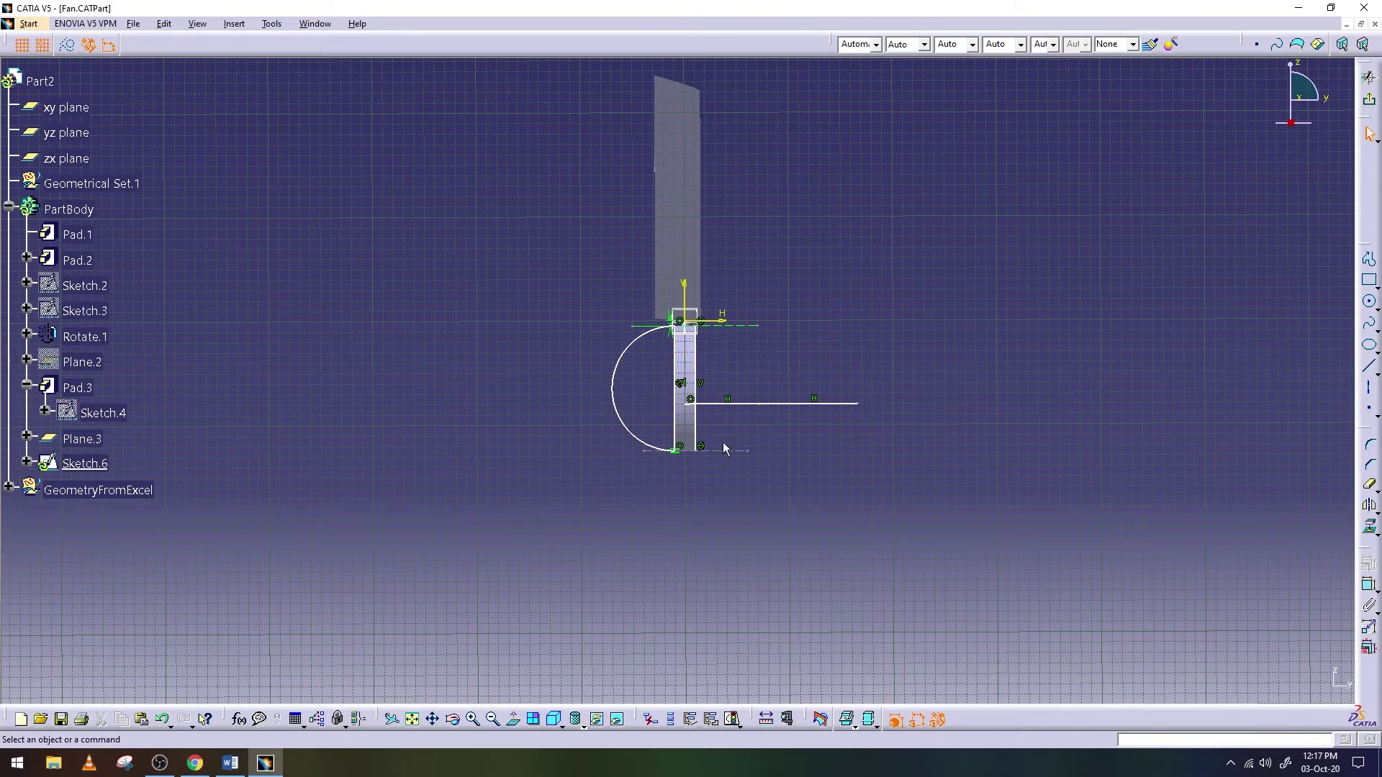
# Select both horizontal lines and save the Fan part
pyautogui.click(770, 403)
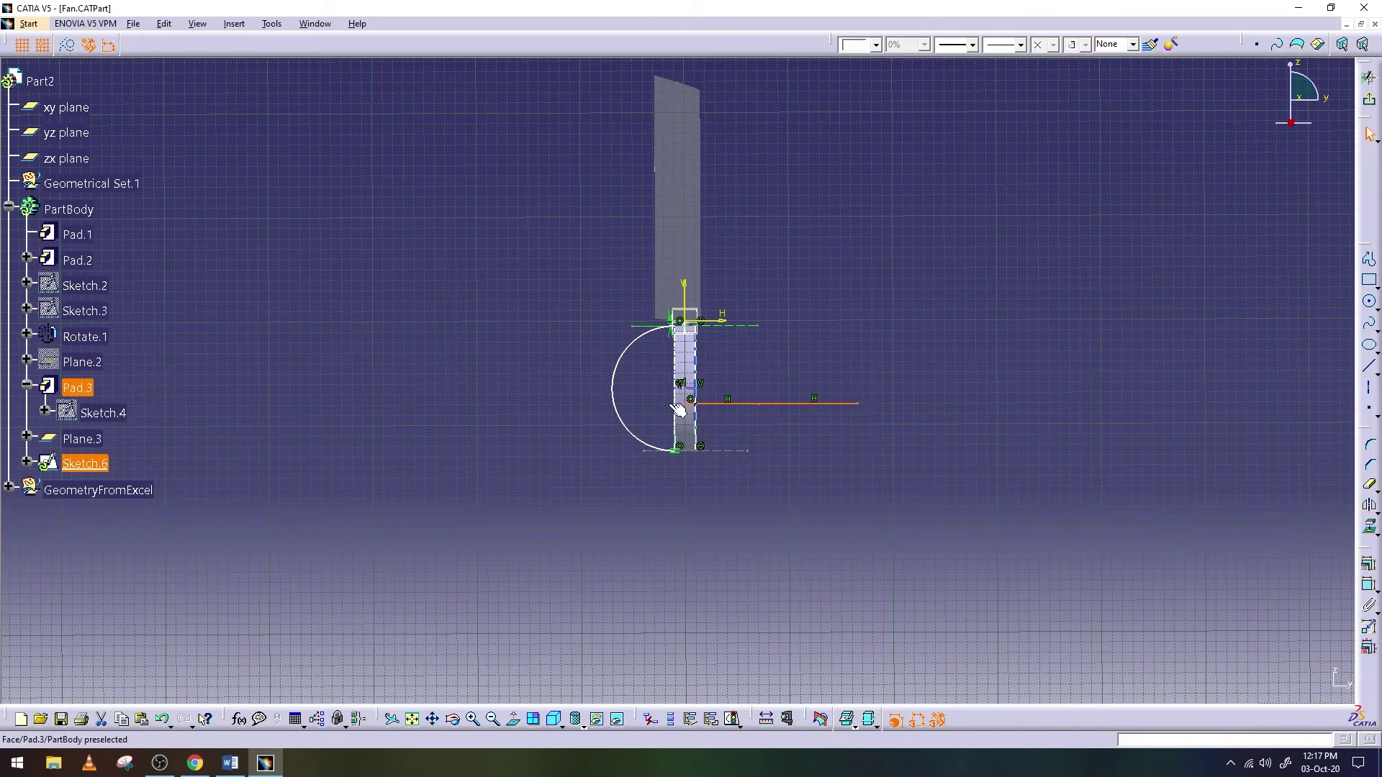
pyautogui.click(137, 24)
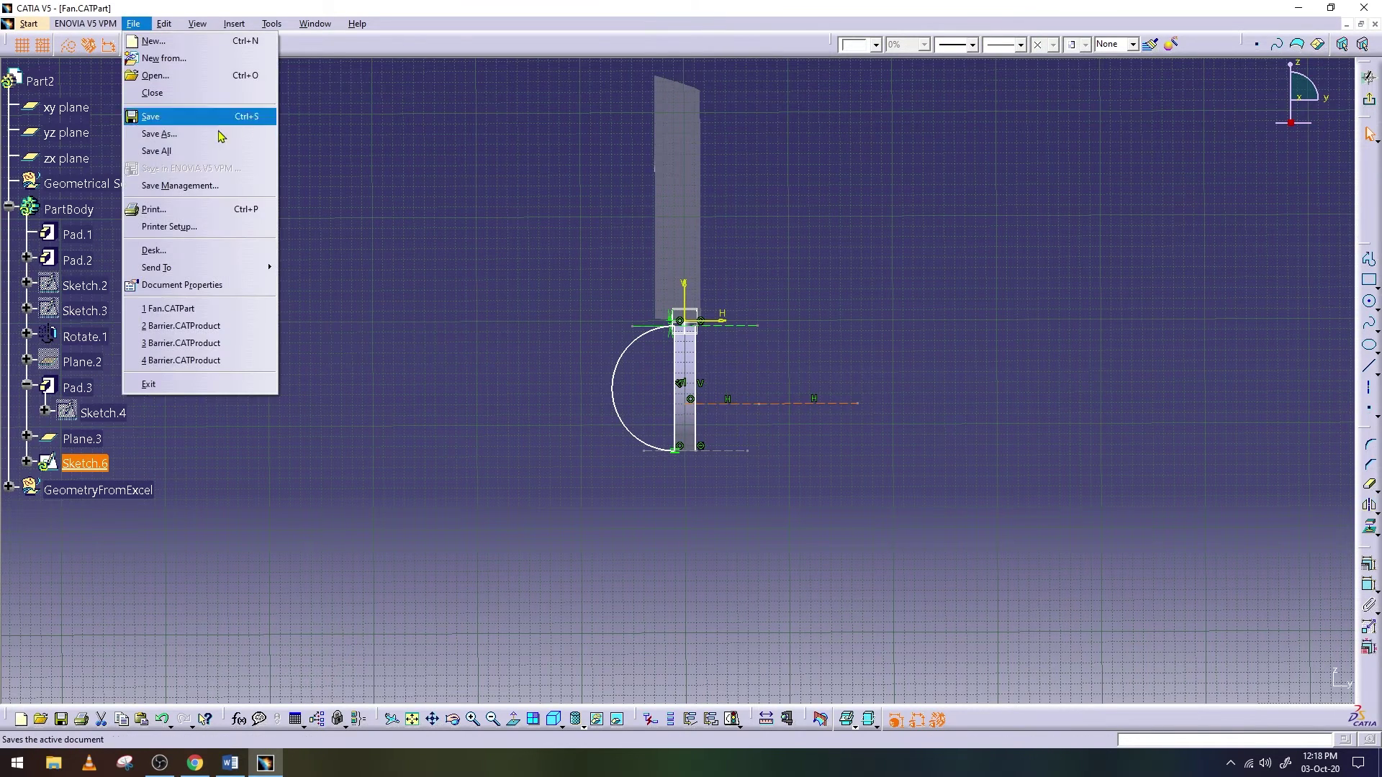
pyautogui.click(151, 115)
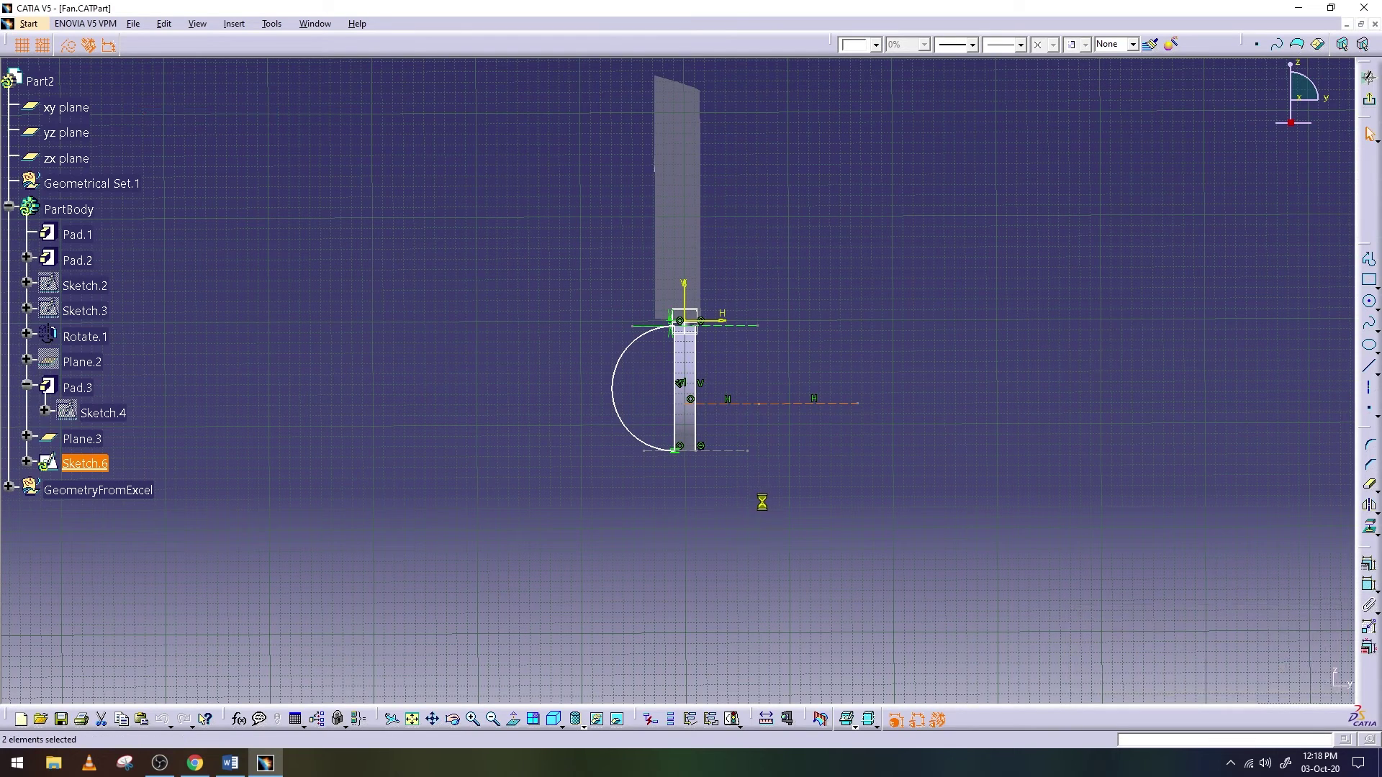
pyautogui.press('Escape')
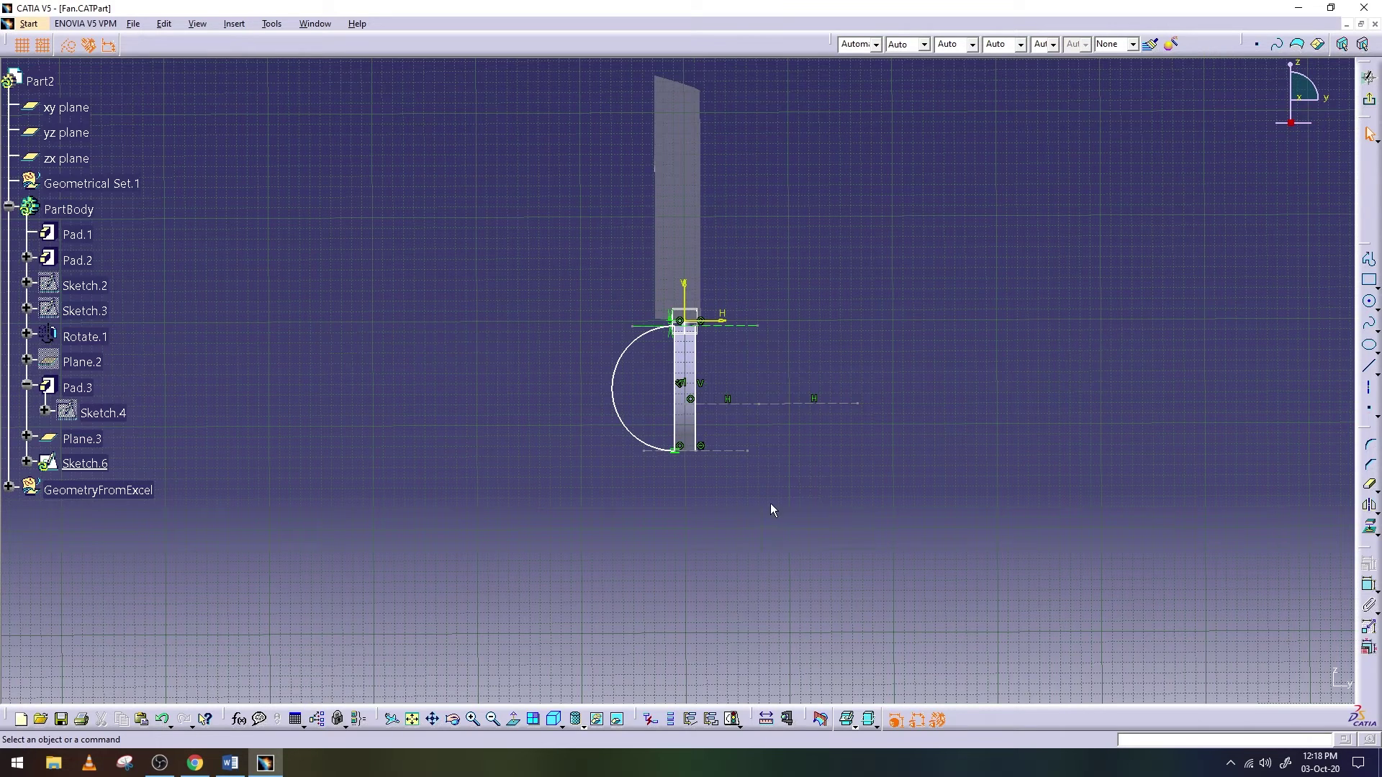
# Abandon the circle started on the shaft's right edge and switch to the Rectangle tool
pyautogui.moveTo(948, 446); pyautogui.dragTo(991, 403, button='middle')
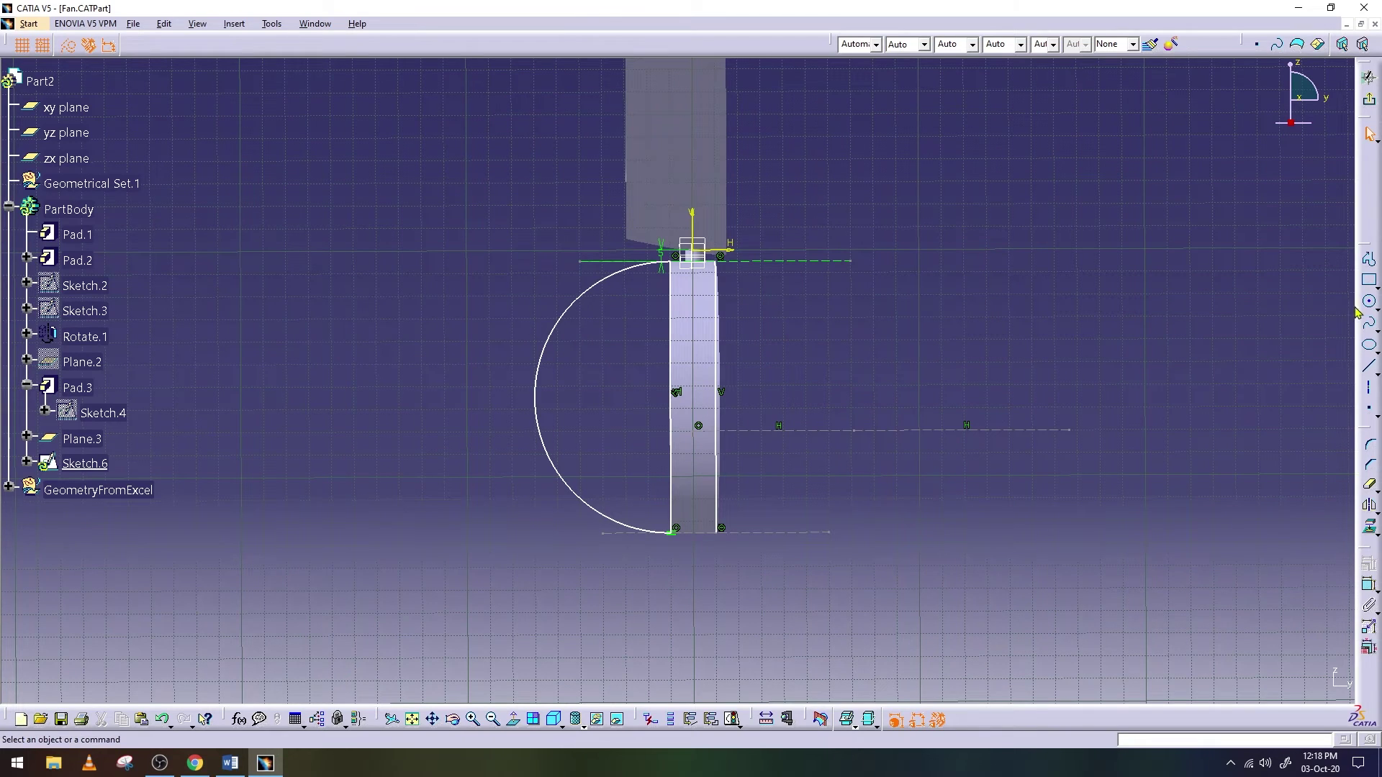
pyautogui.click(1367, 302)
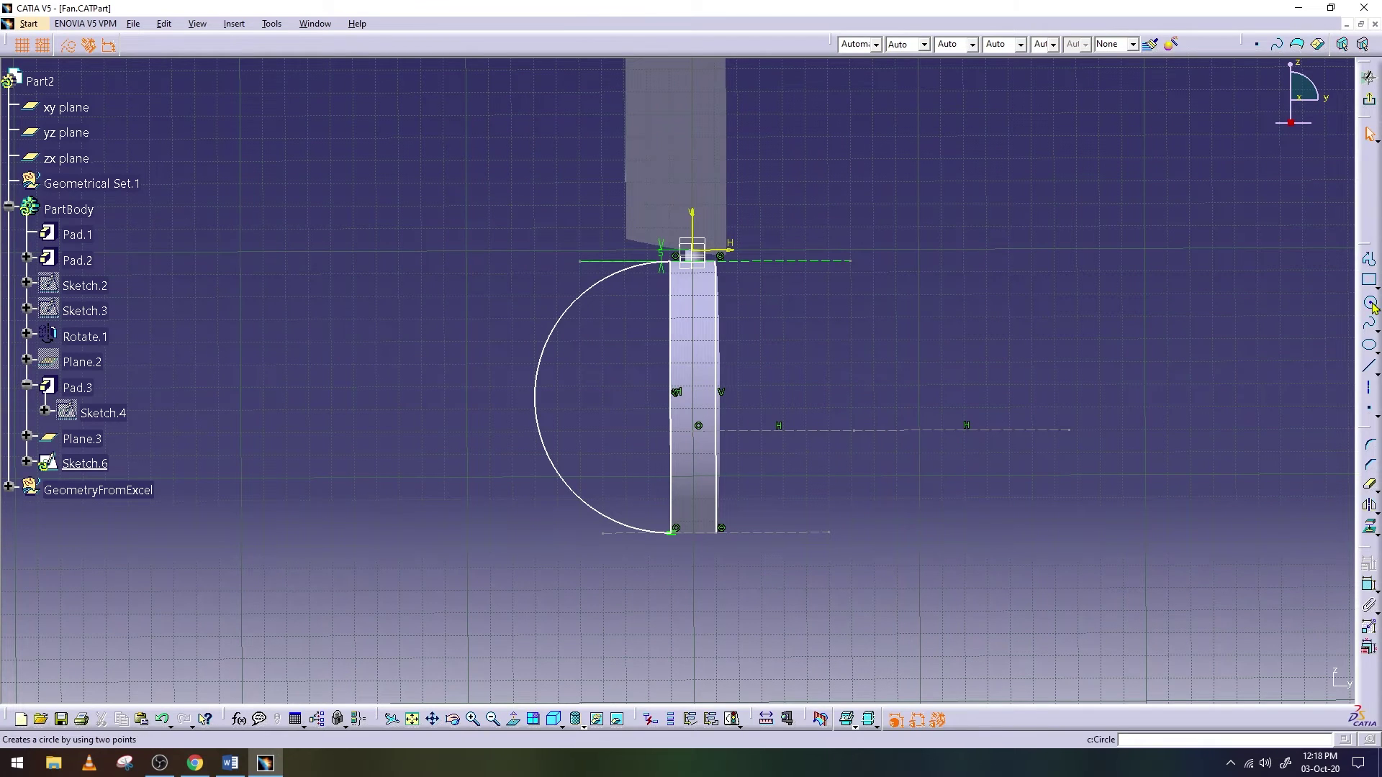
pyautogui.click(720, 396)
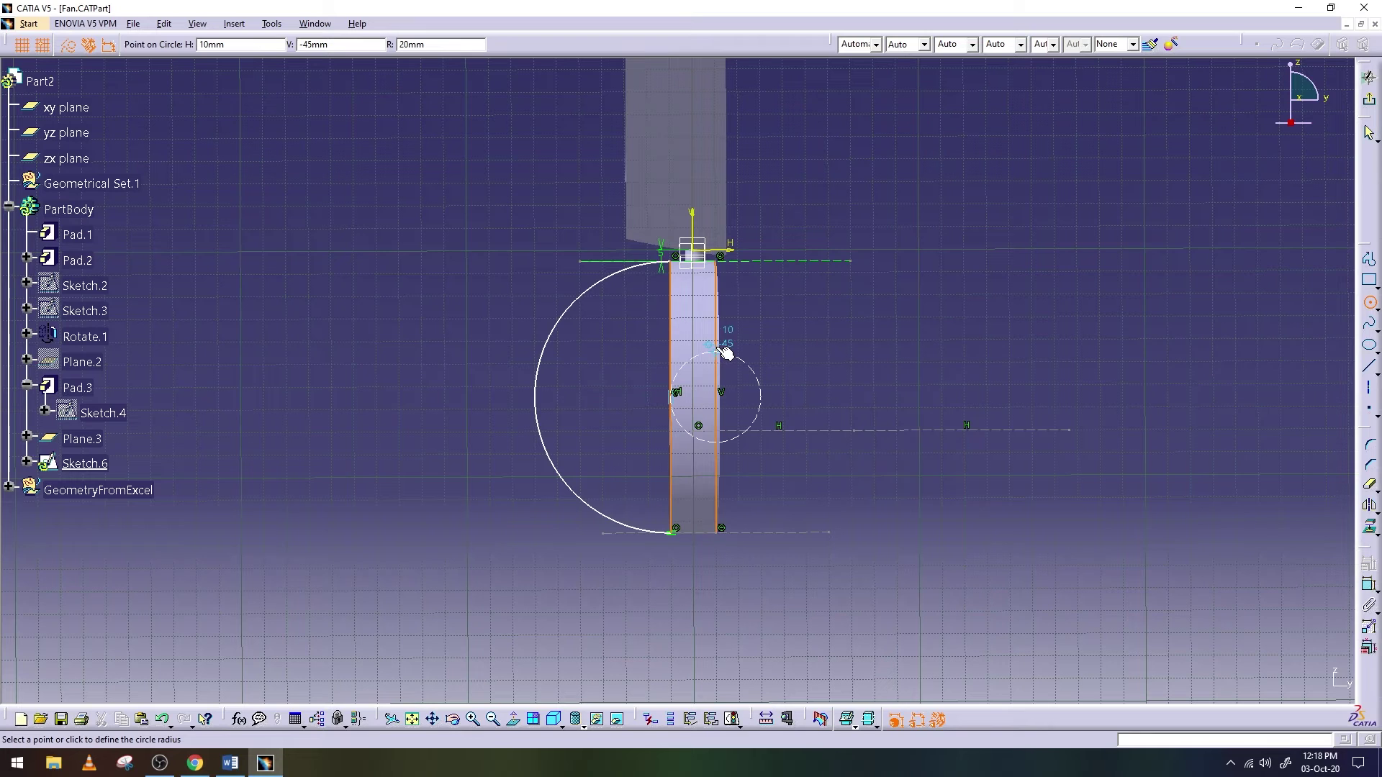
pyautogui.click(1372, 286)
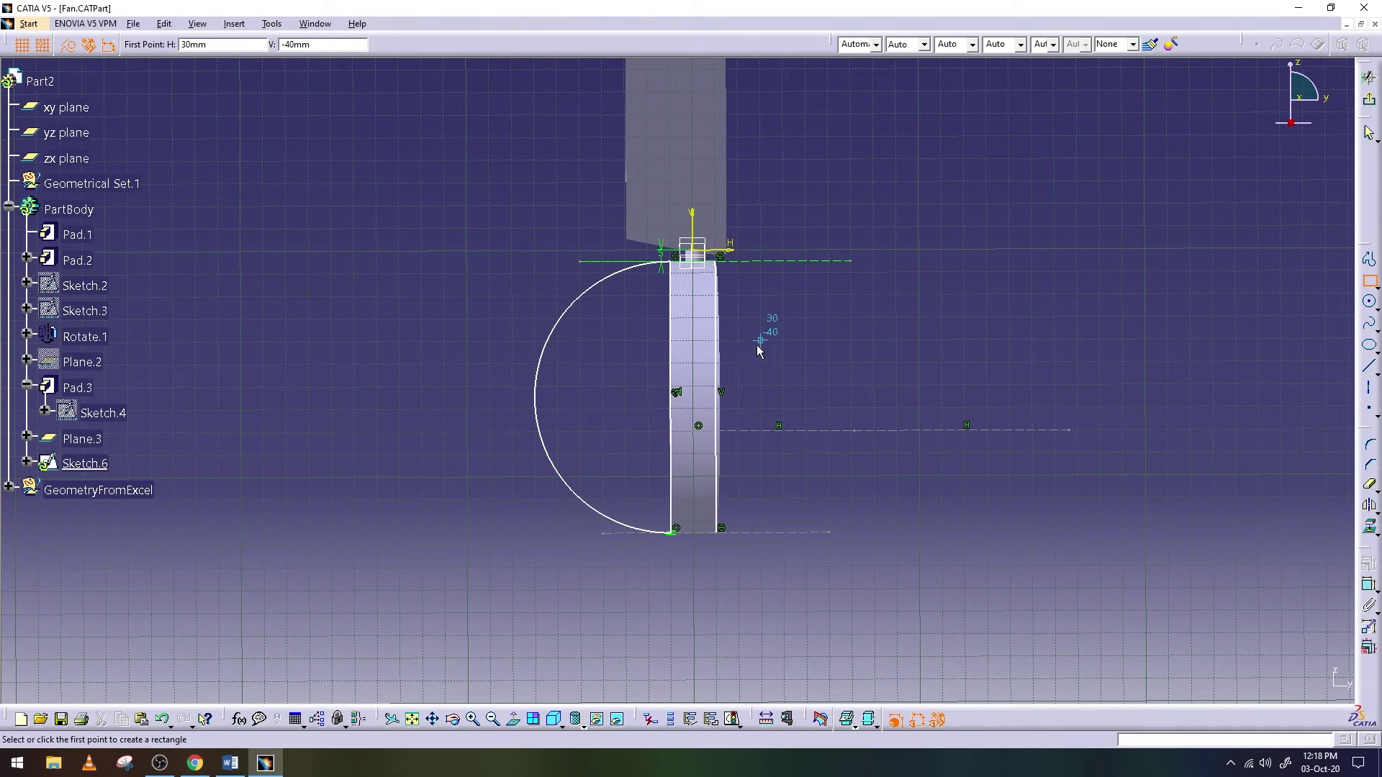
# Draw the 90 × 30 mm standard rectangle from the hub edge to H 100, V -80
pyautogui.click(721, 363)
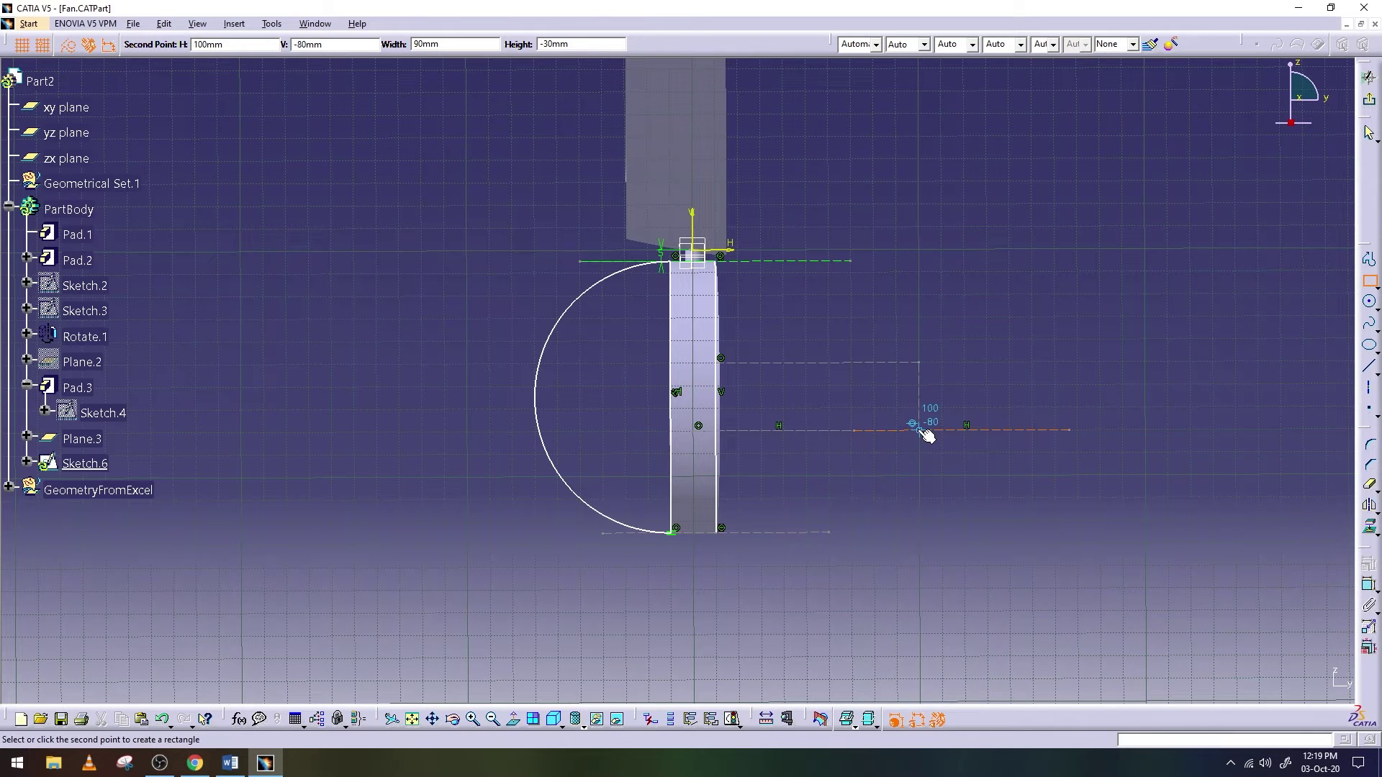
pyautogui.click(919, 431)
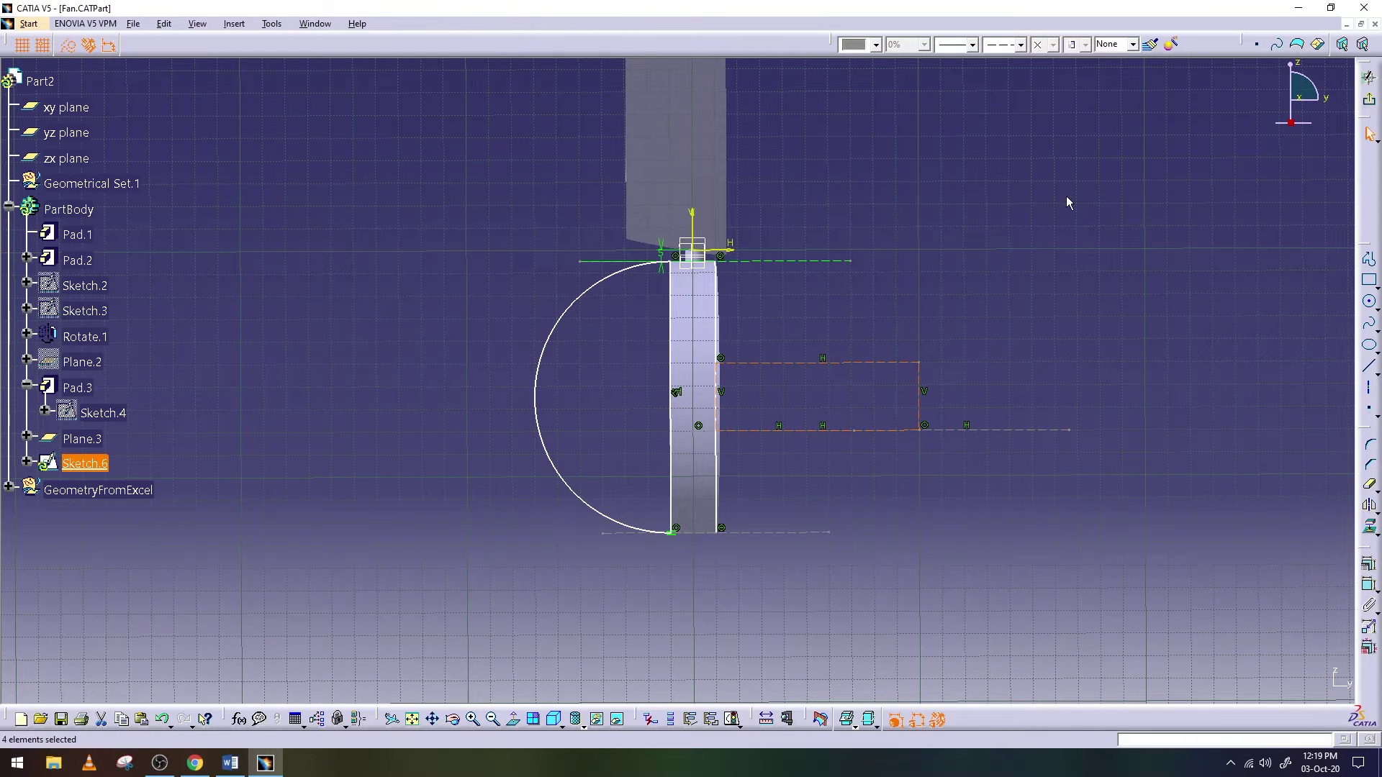
pyautogui.click(67, 45)
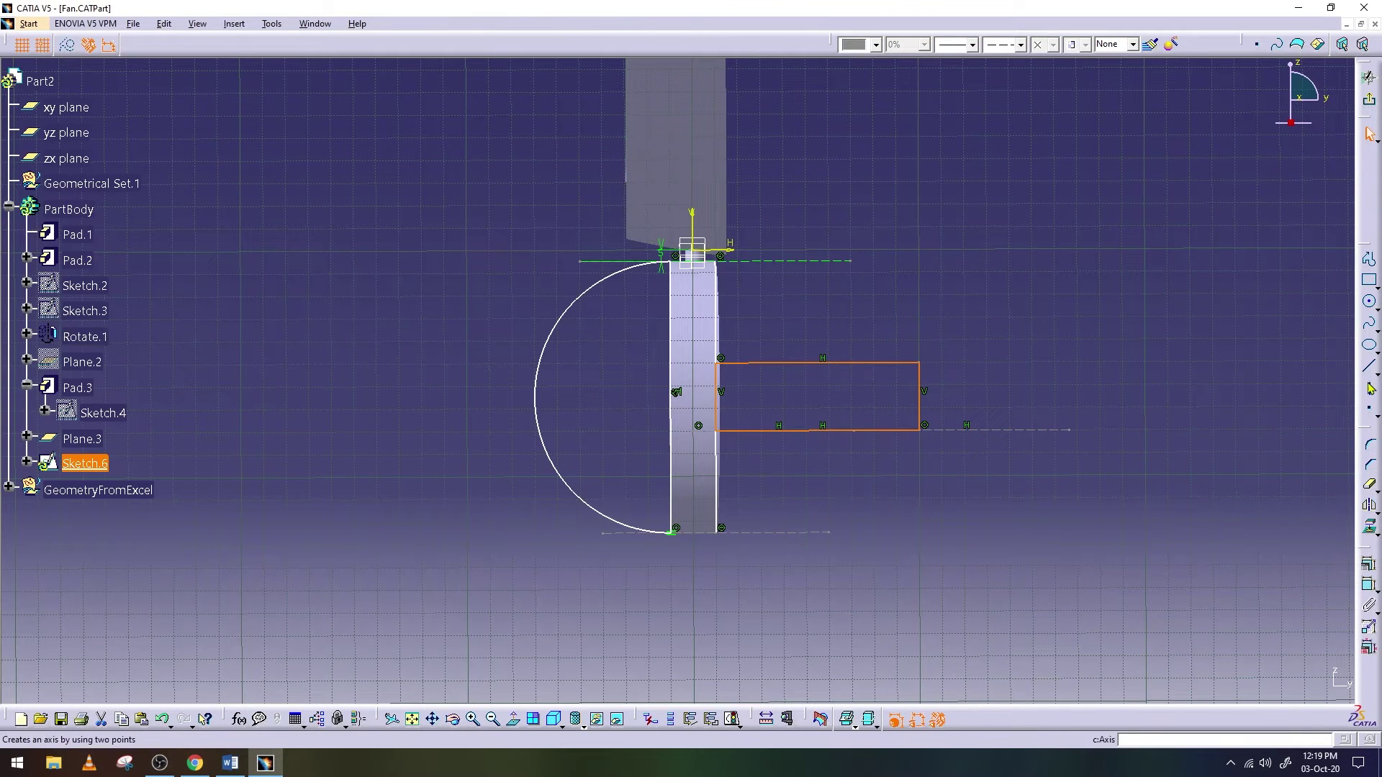
# Quick Trim the hub's right edge segments below the rectangle
pyautogui.click(1369, 484)
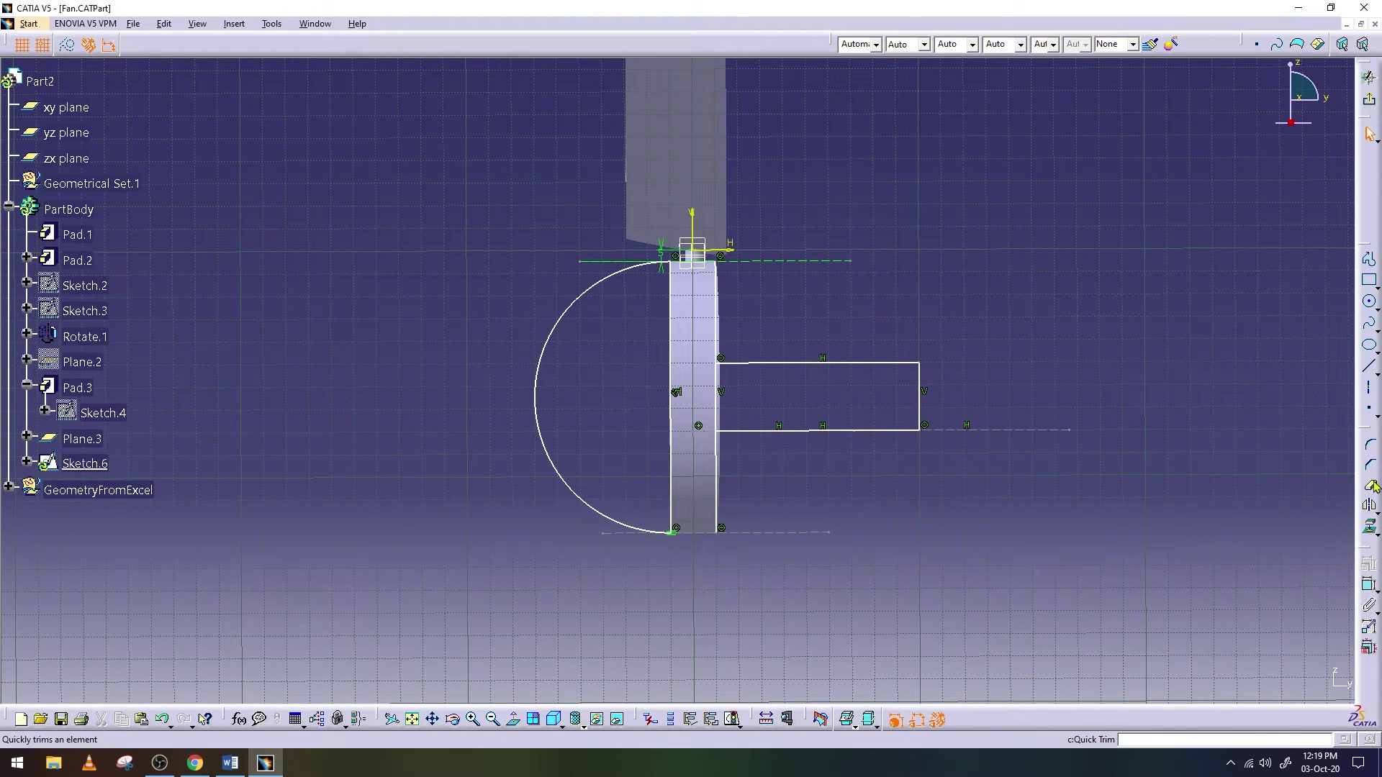
pyautogui.click(716, 317)
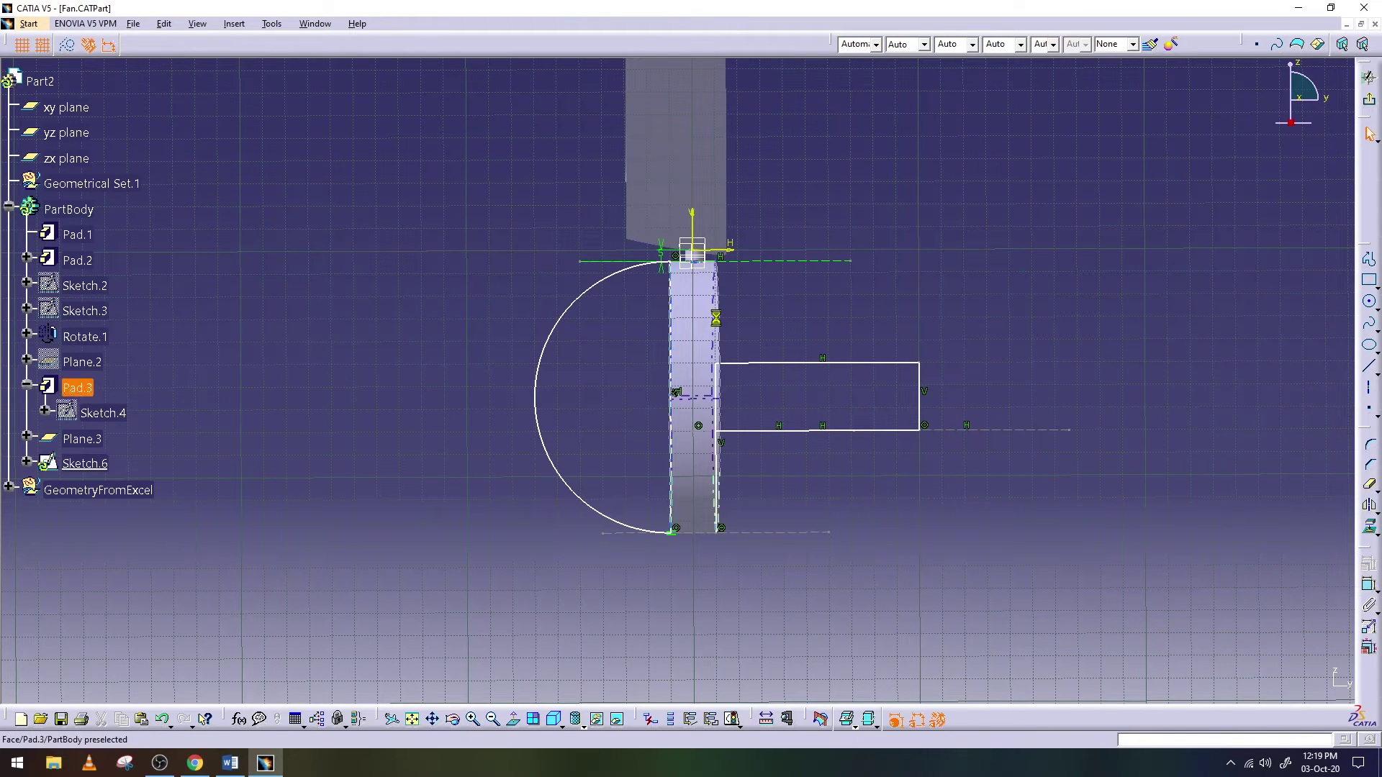
pyautogui.click(722, 486)
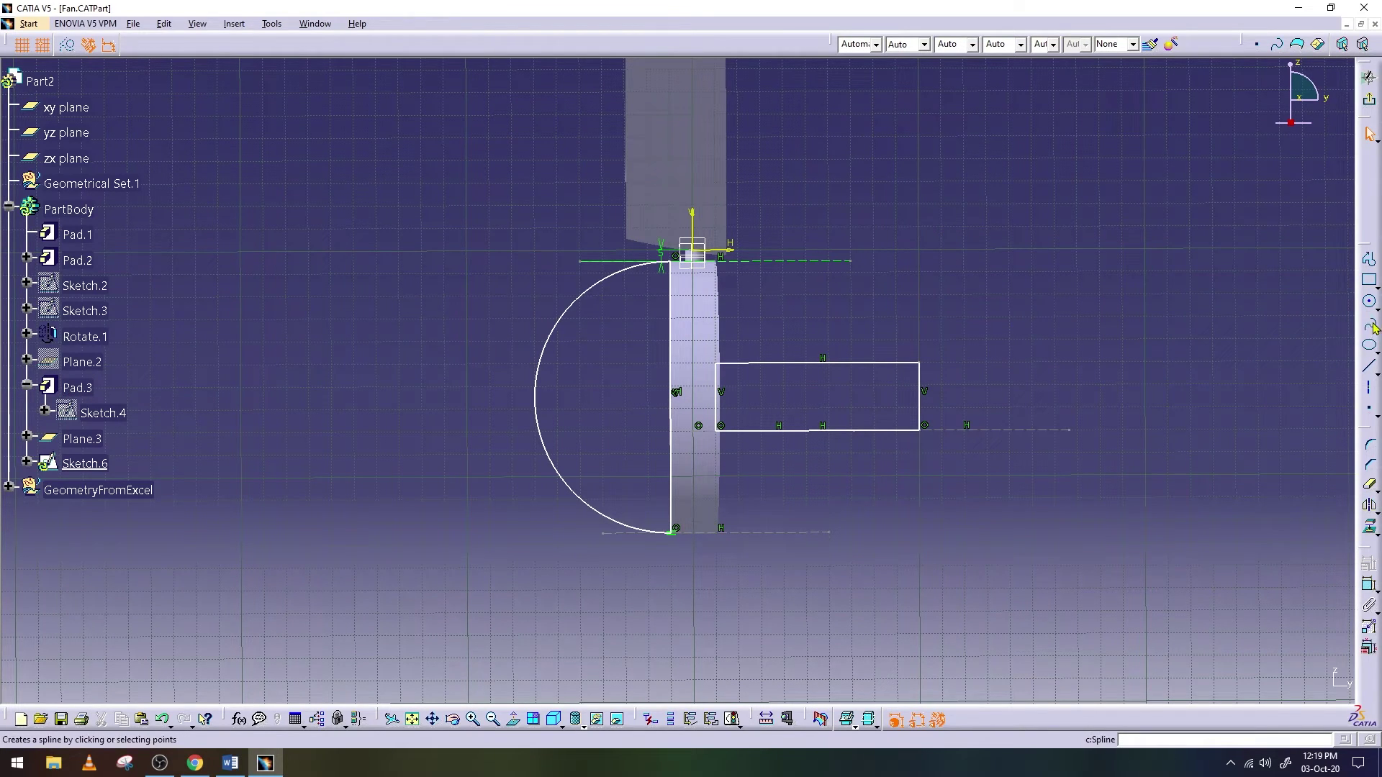
# Add a circle at the rectangle's right-edge midpoint and trim the edge and arc inside it
pyautogui.click(1369, 301)
pyautogui.click(919, 396)
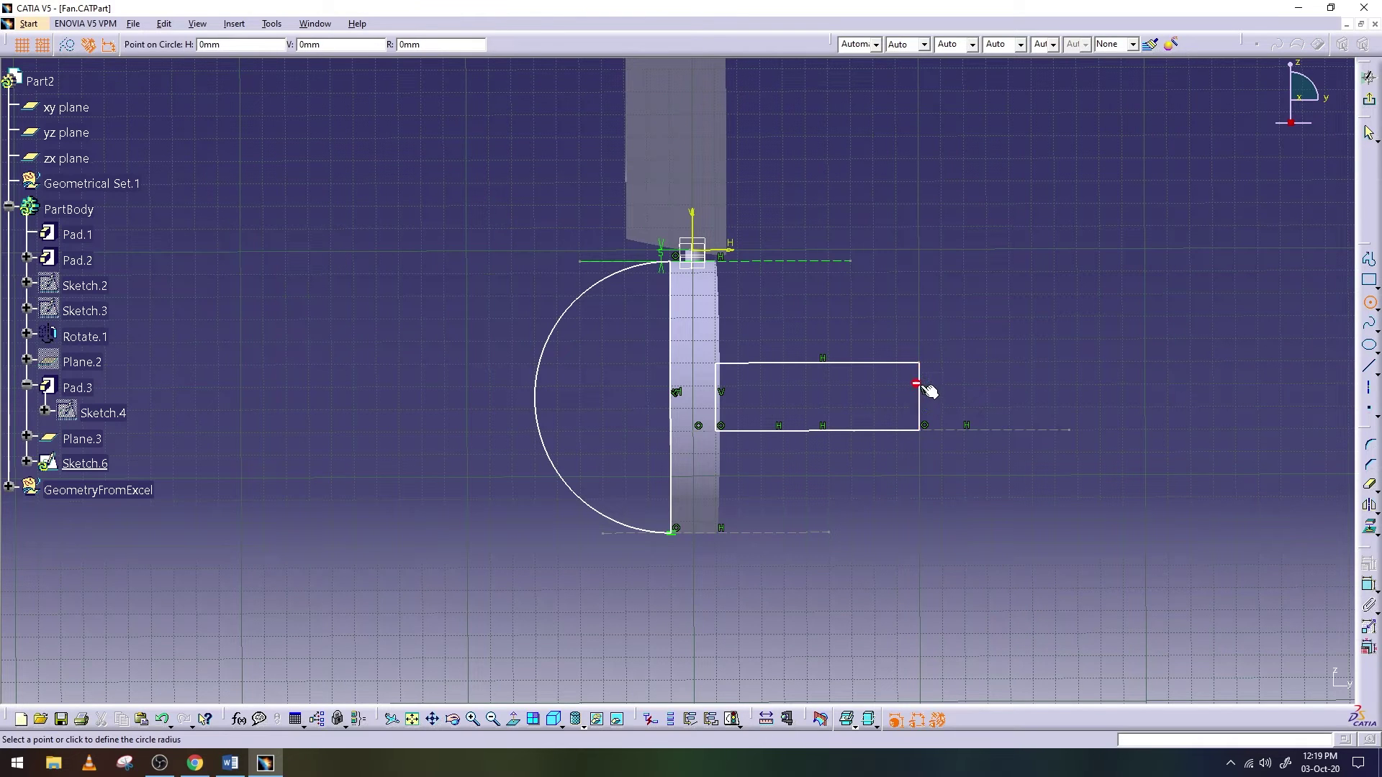
pyautogui.click(919, 430)
pyautogui.click(1370, 482)
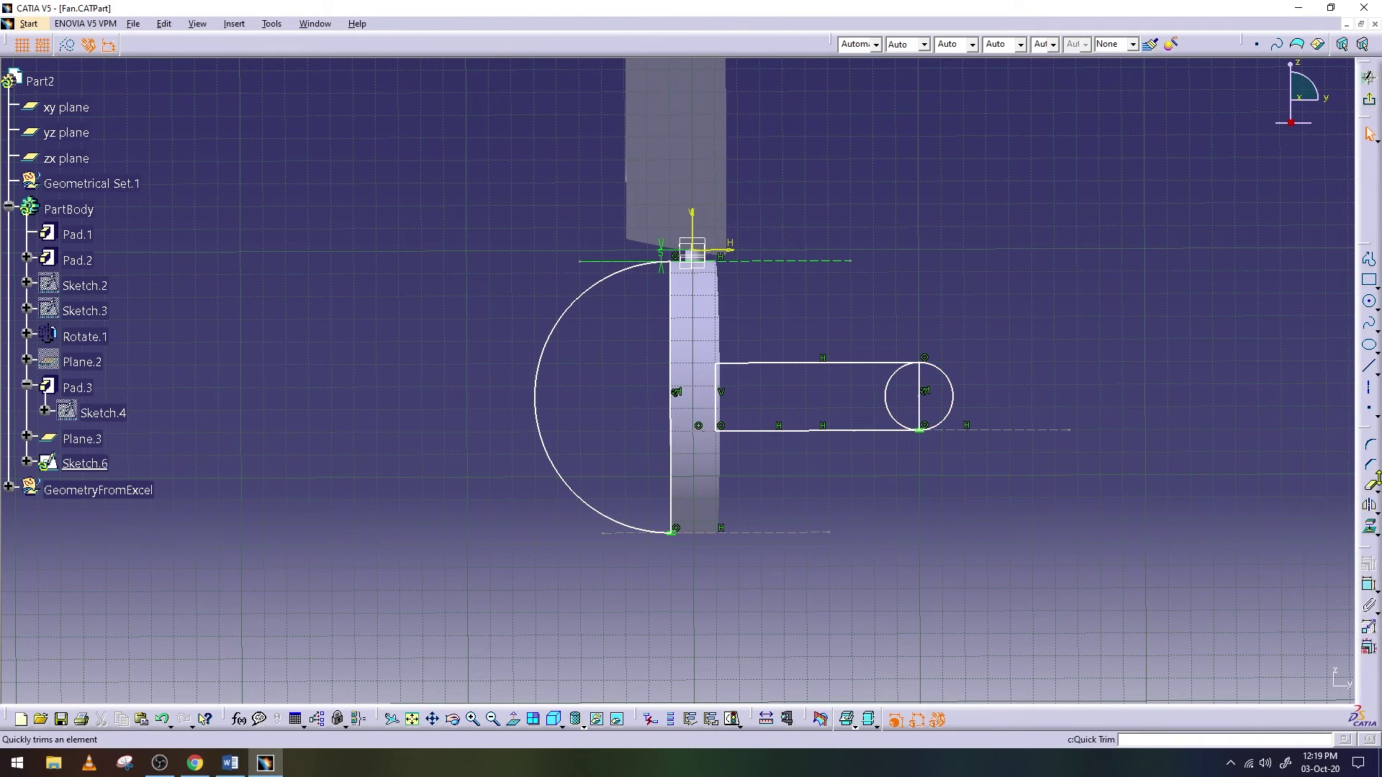
pyautogui.click(920, 397)
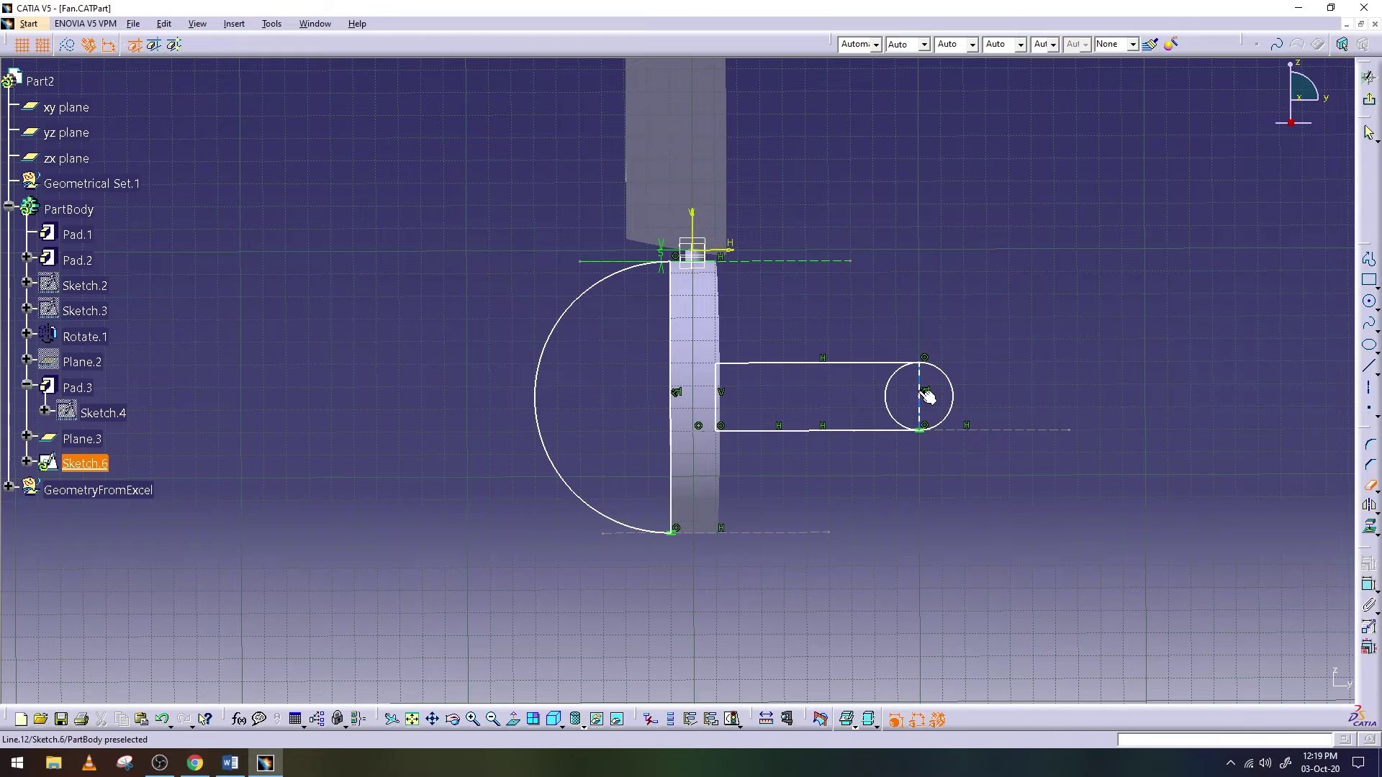
pyautogui.click(729, 413)
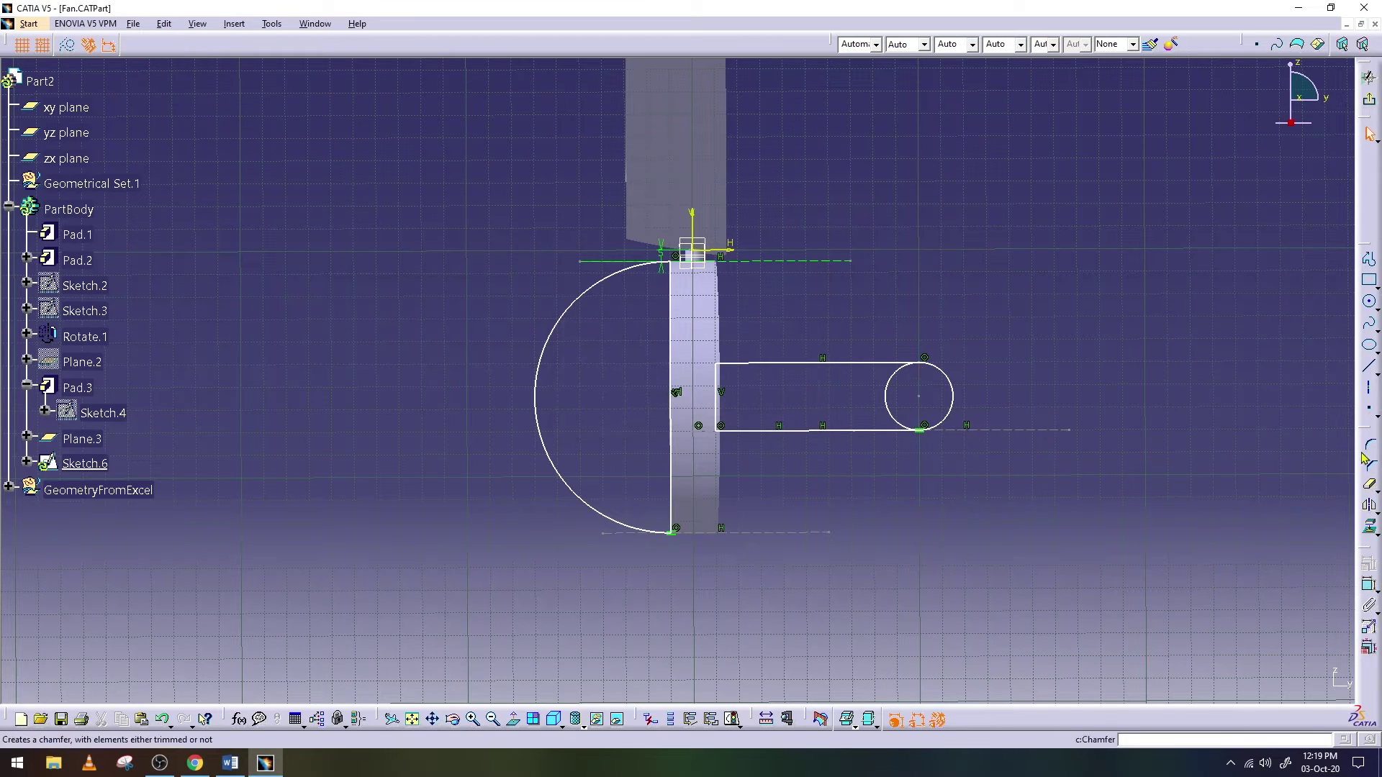
pyautogui.click(887, 400)
# Draw two lines from the rounded end's top and bottom to a pointed tip at H 130, V -65
pyautogui.moveTo(1133, 339)
pyautogui.mouseDown(button='middle')
pyautogui.moveTo(1126, 406)
pyautogui.moveTo(1078, 369)
pyautogui.mouseUp(button='middle')
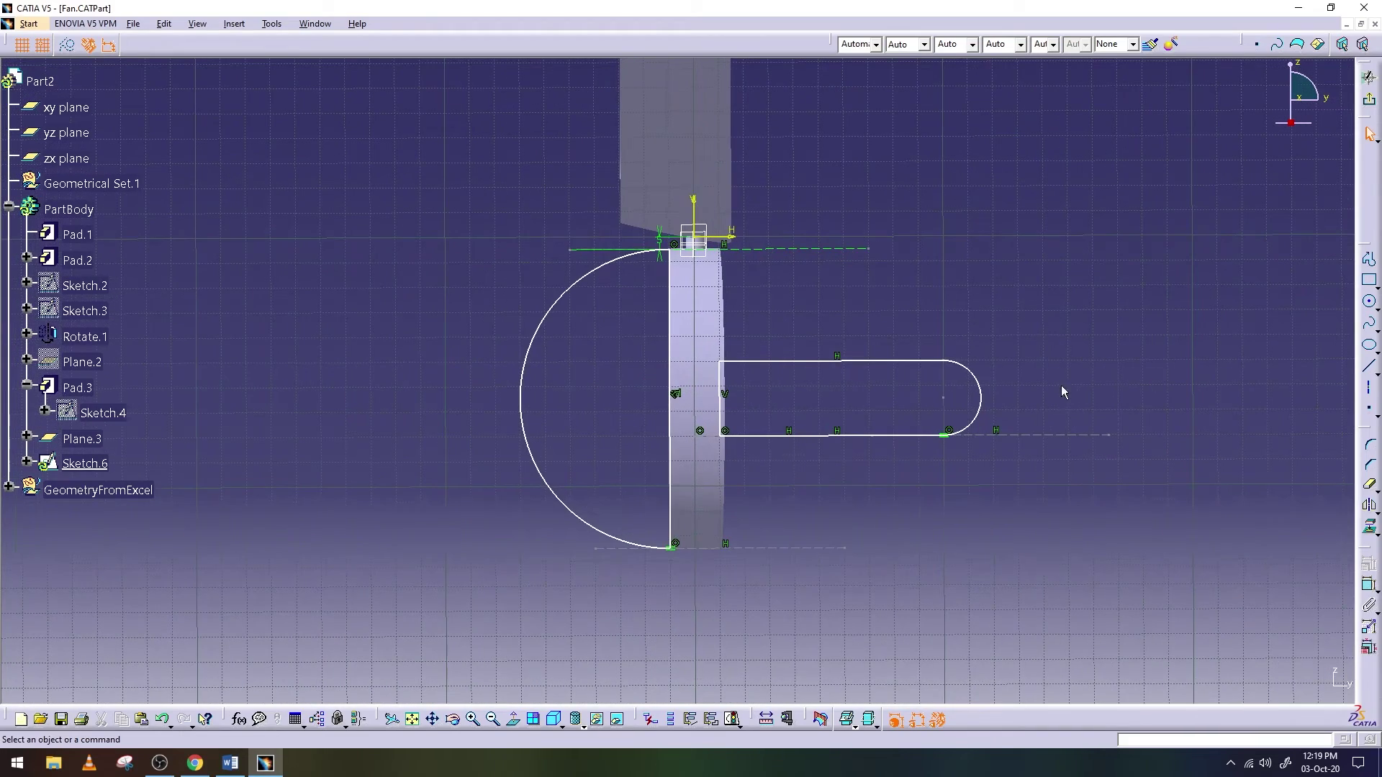
pyautogui.click(1369, 365)
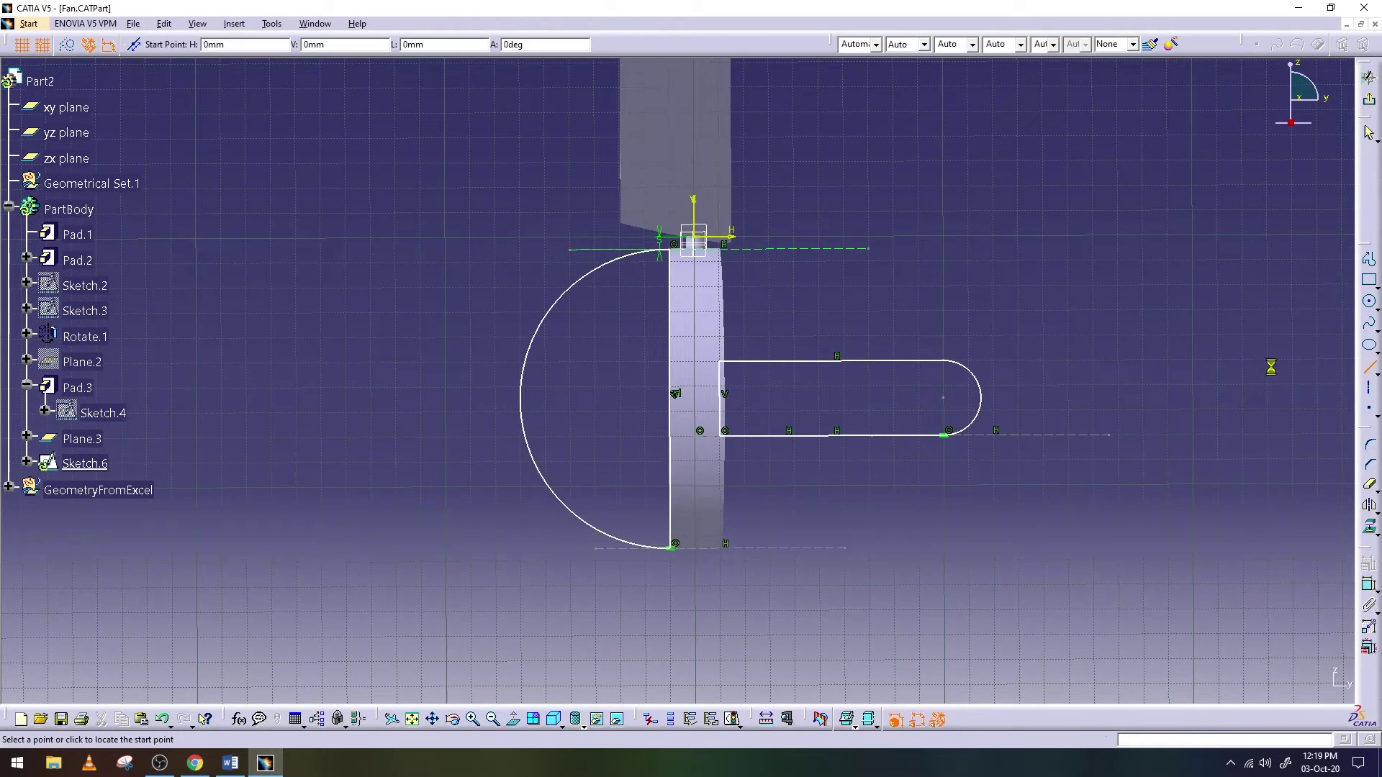
pyautogui.click(944, 361)
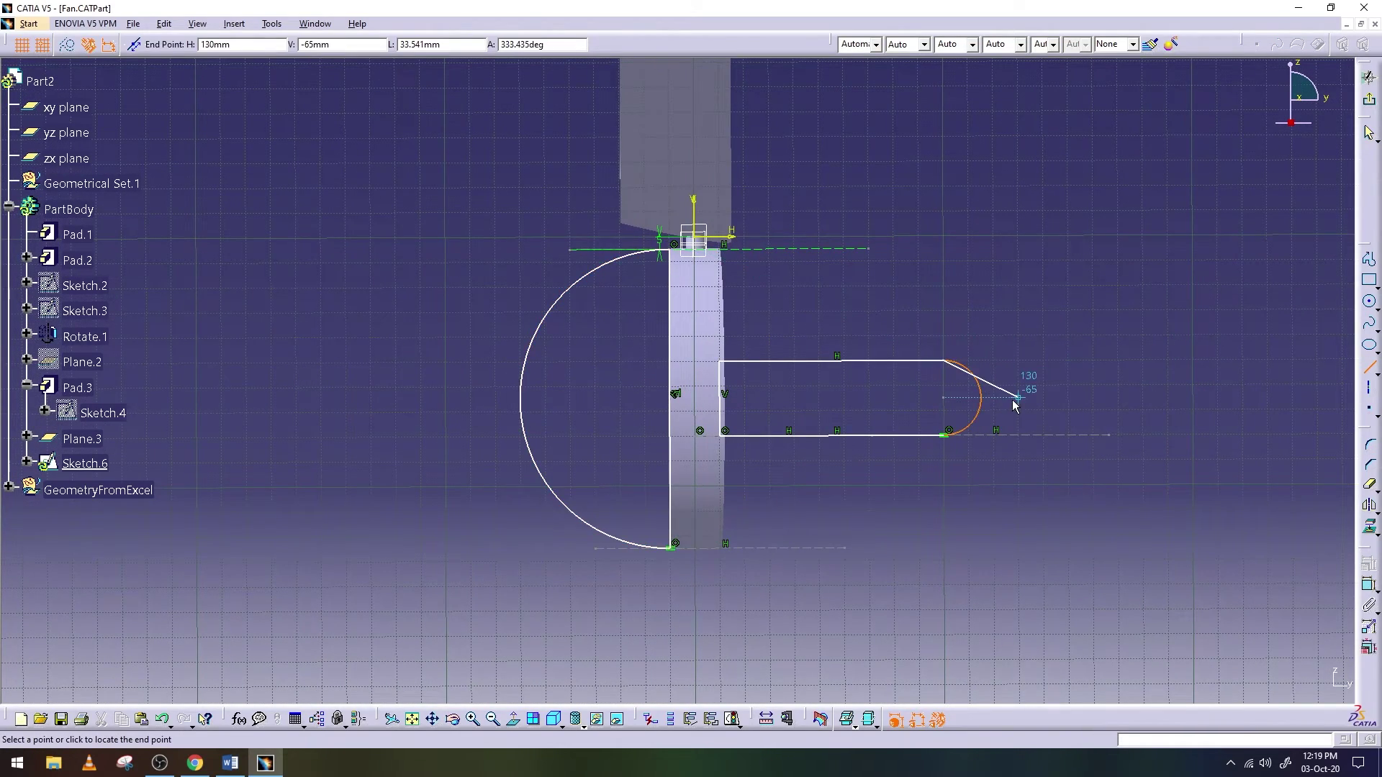
pyautogui.click(1015, 399)
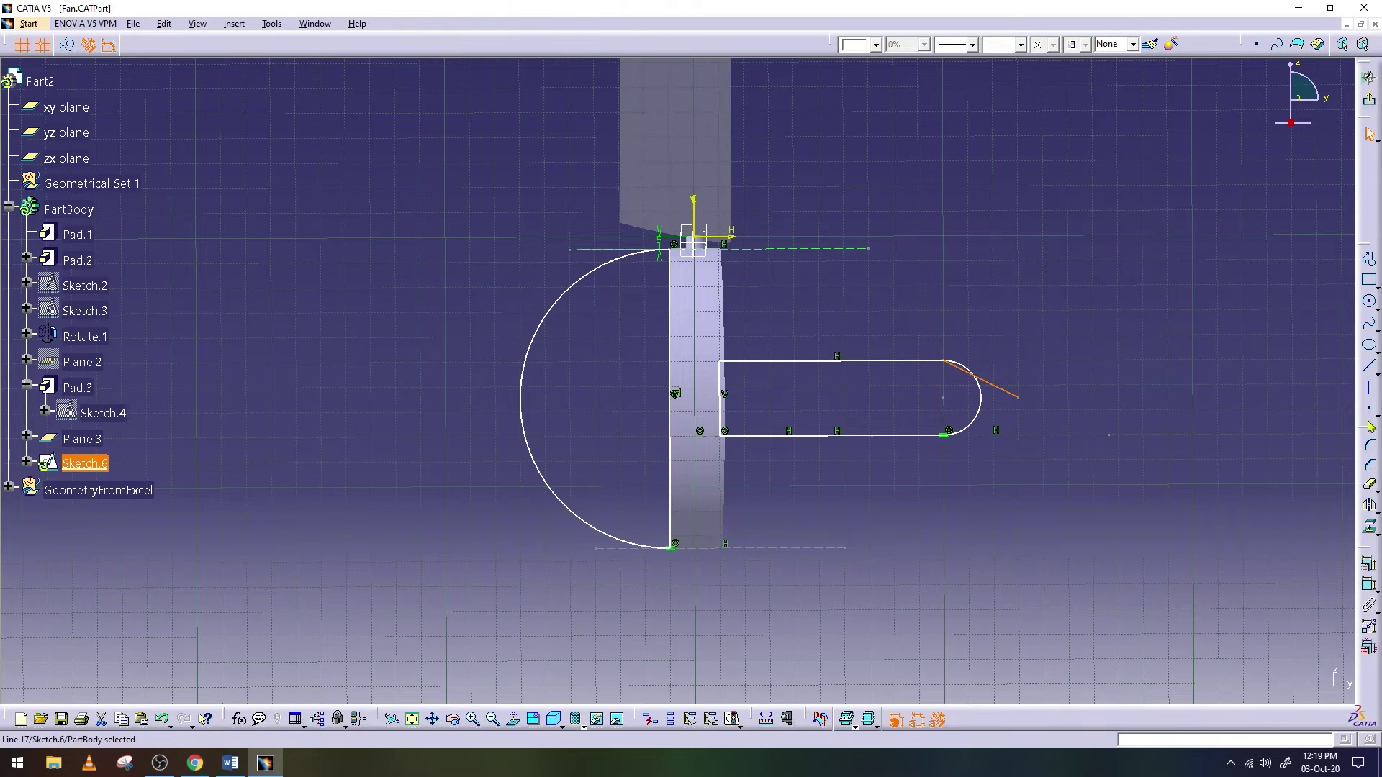
pyautogui.click(1369, 387)
pyautogui.click(950, 430)
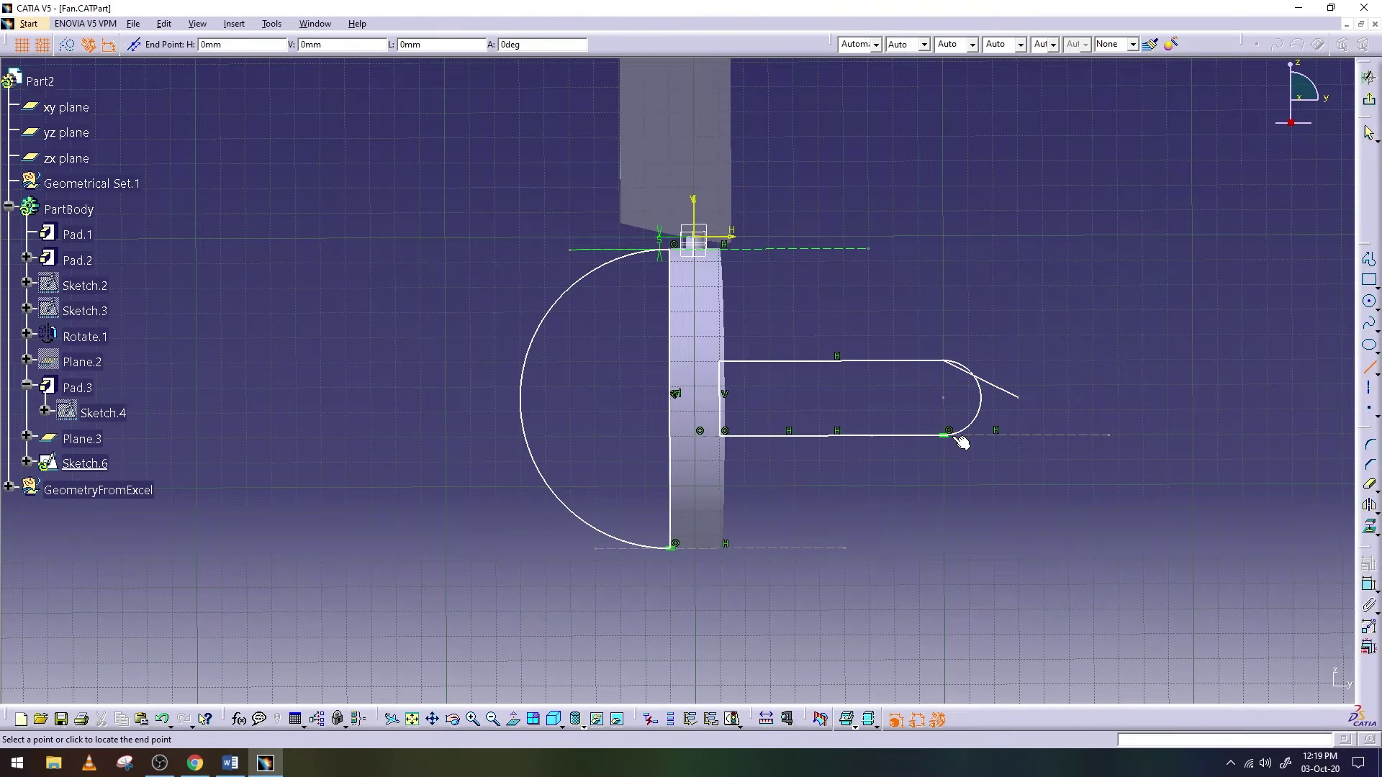
pyautogui.click(1018, 397)
pyautogui.click(981, 407)
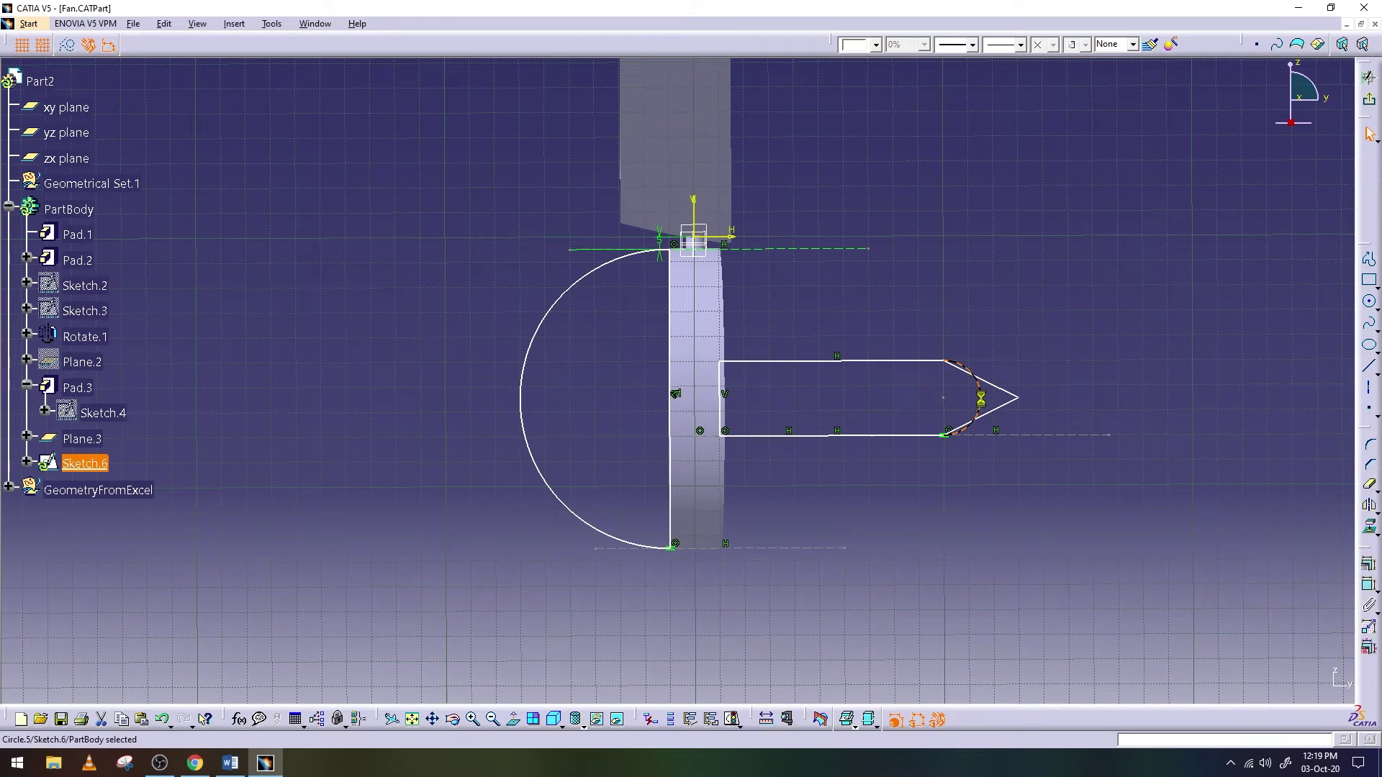
# Delete the rounded end arc and fillet both tip corners with a 50 mm radius
pyautogui.press('Delete')
pyautogui.click(1371, 447)
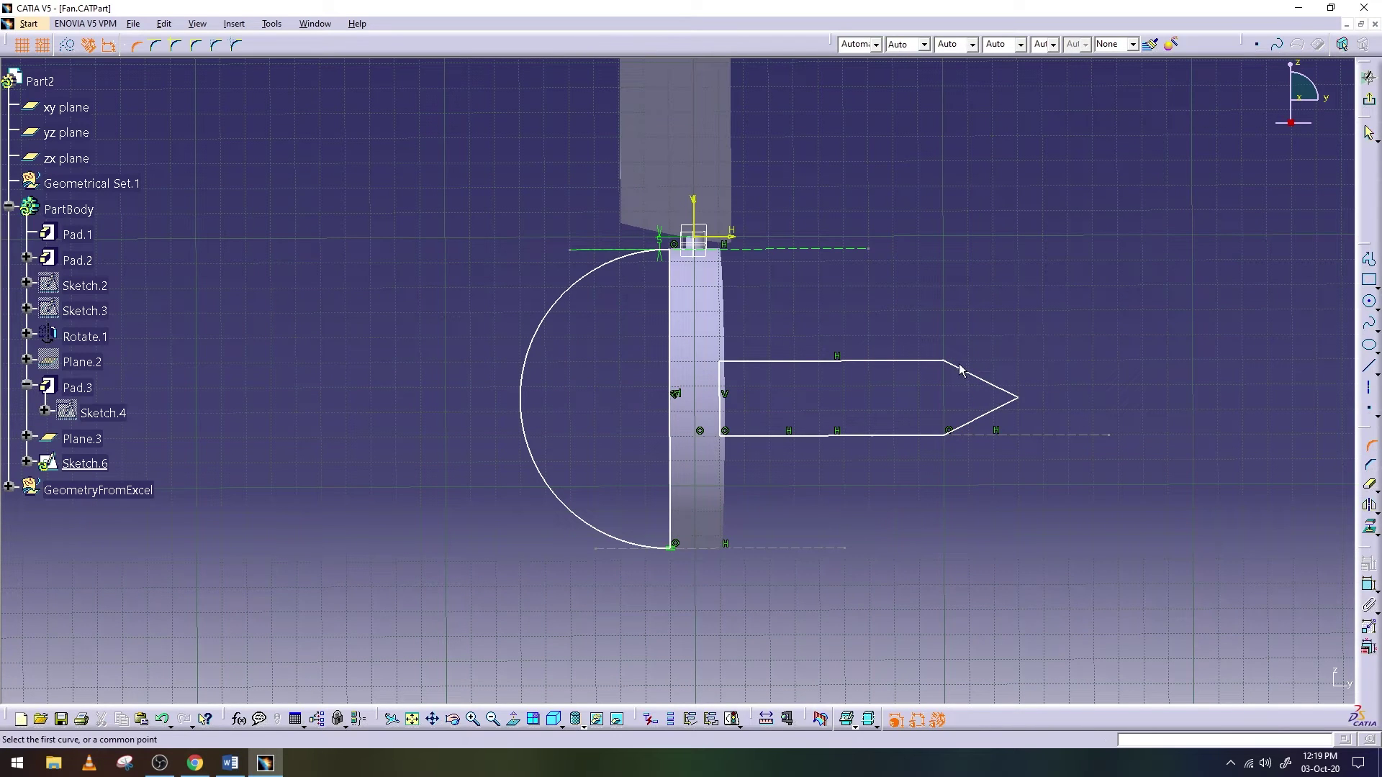
pyautogui.click(943, 361)
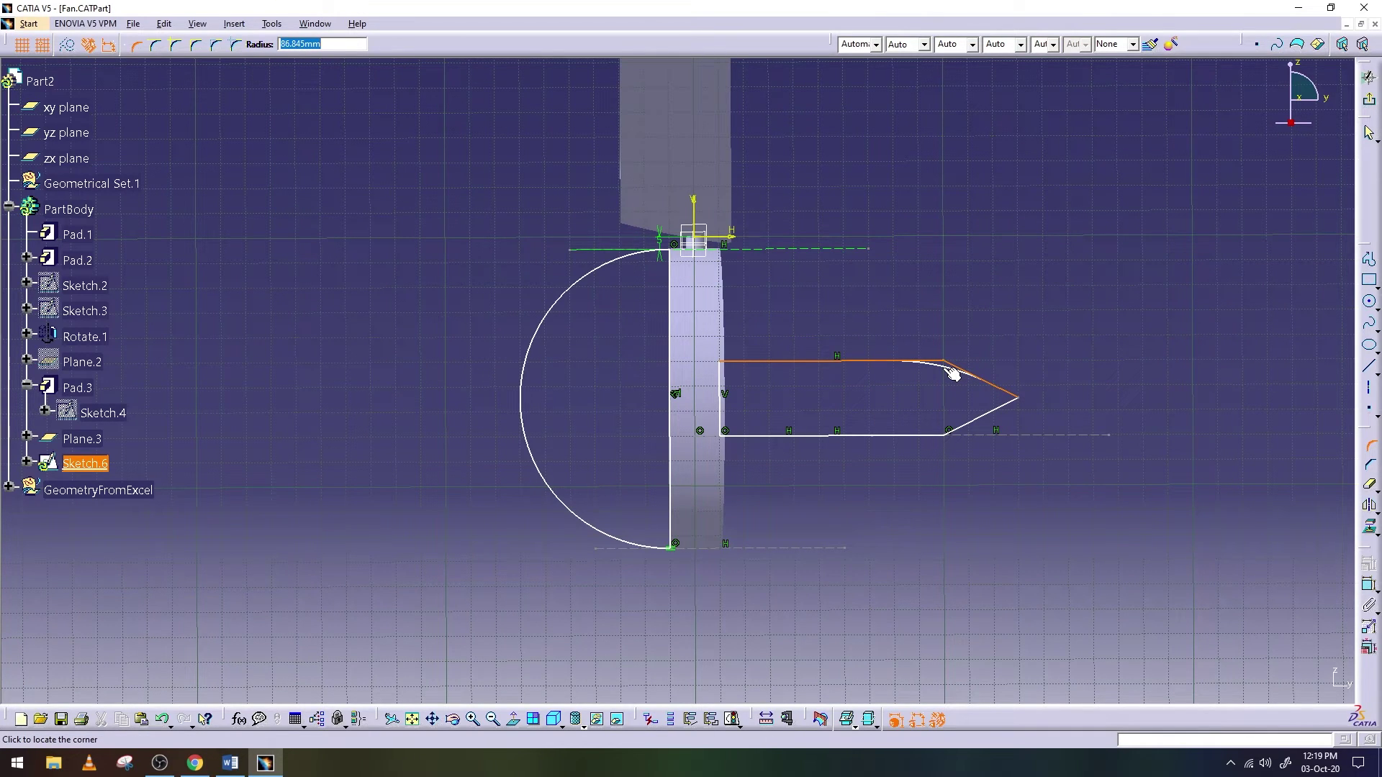
pyautogui.write('5')
pyautogui.click(952, 372)
pyautogui.click(1371, 445)
pyautogui.click(939, 426)
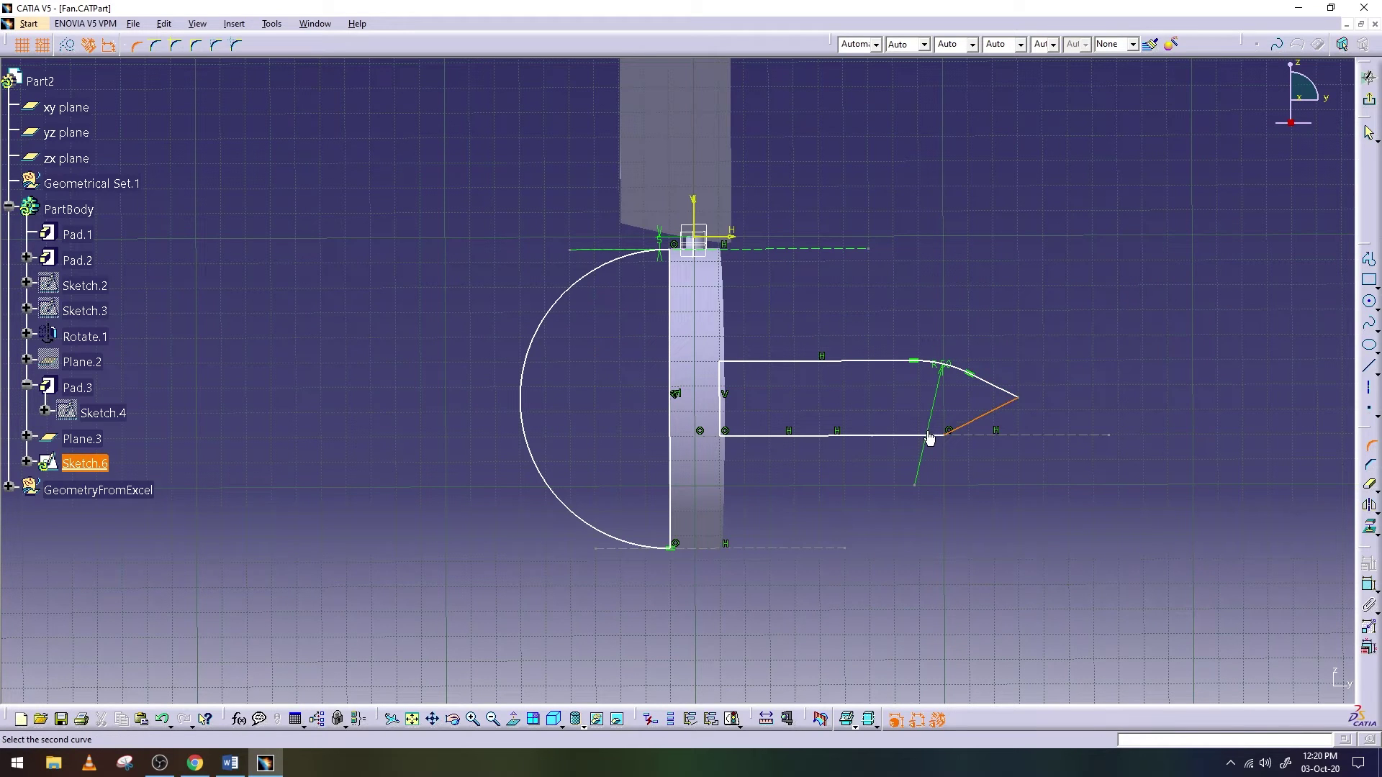
pyautogui.click(928, 436)
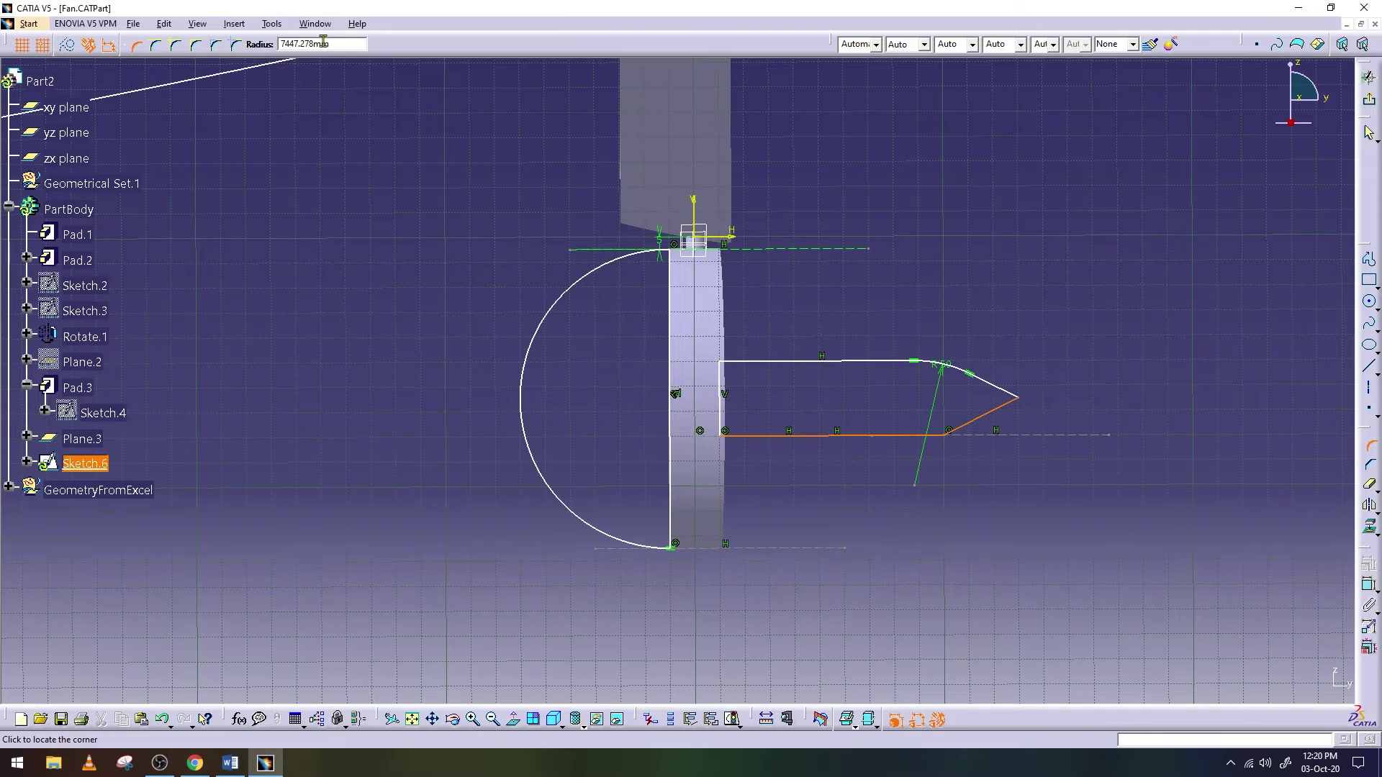
pyautogui.write('50')
pyautogui.press('Return')
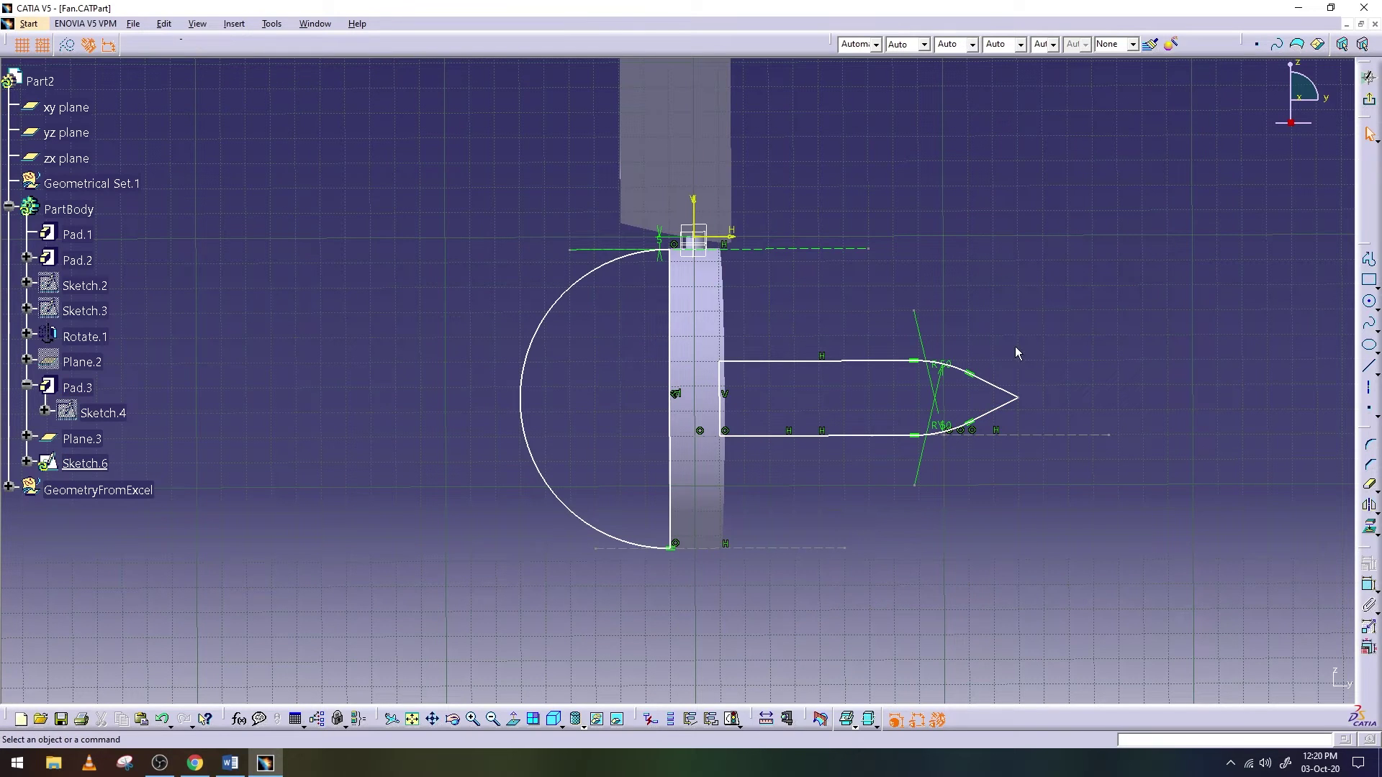
# Remove the R50 dimensions, set the upper fillet to 100 and lower to 8, then save
pyautogui.doubleClick(939, 371)
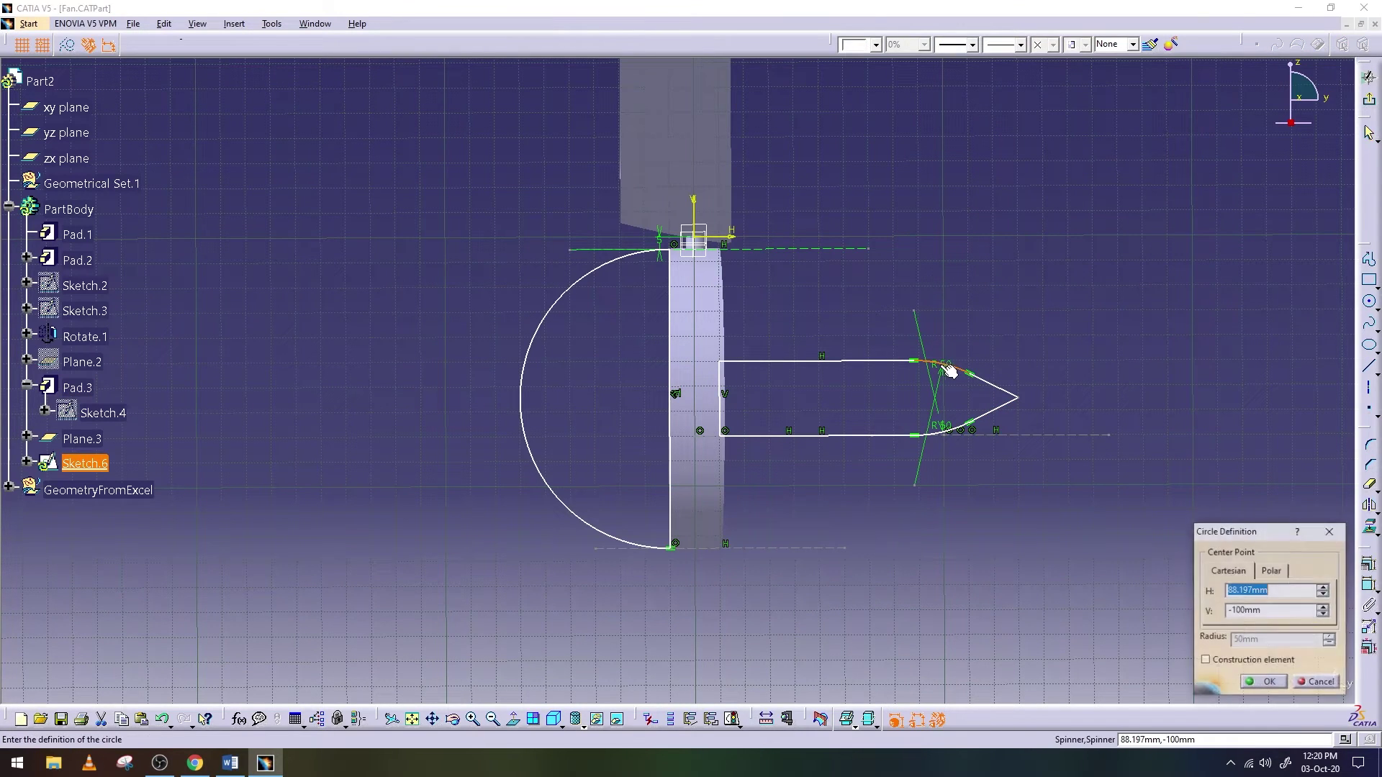
pyautogui.click(1317, 682)
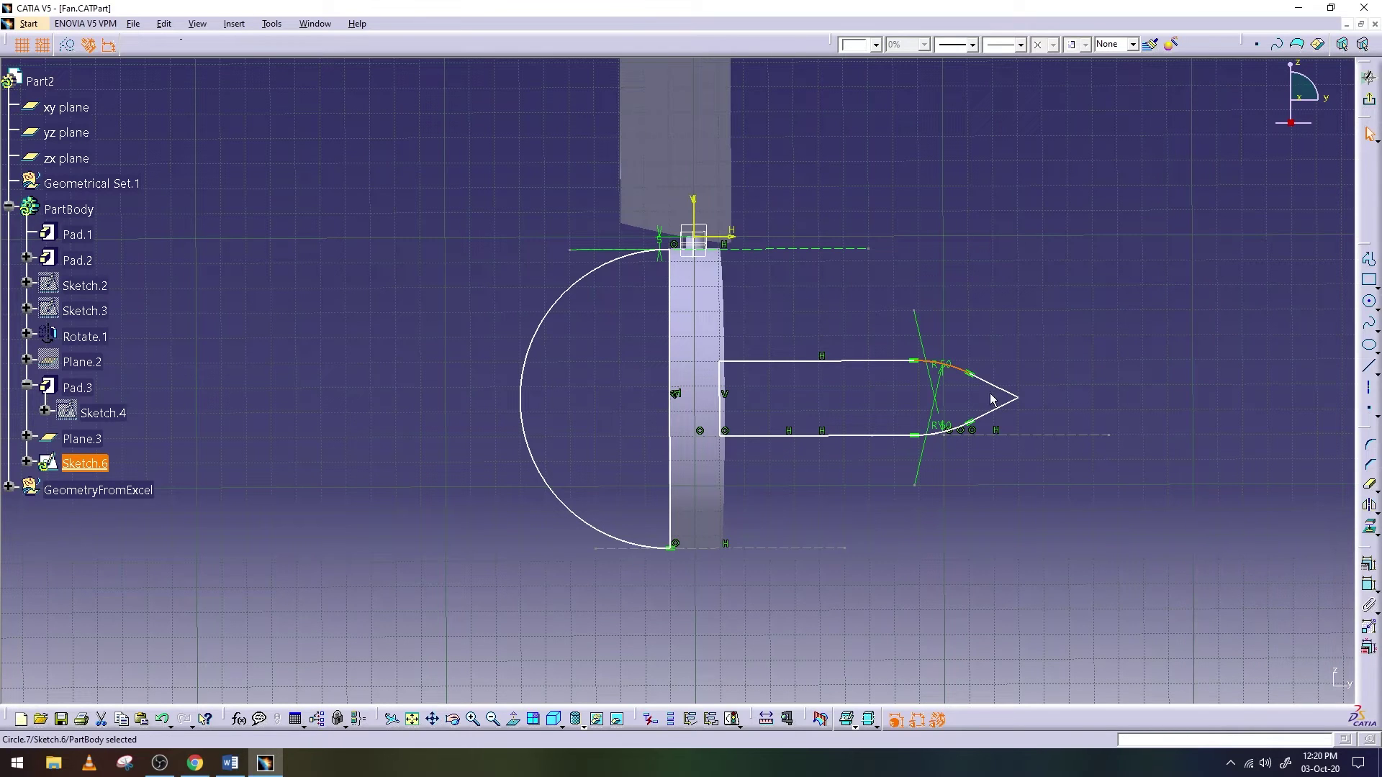
pyautogui.click(943, 375)
pyautogui.press('Delete')
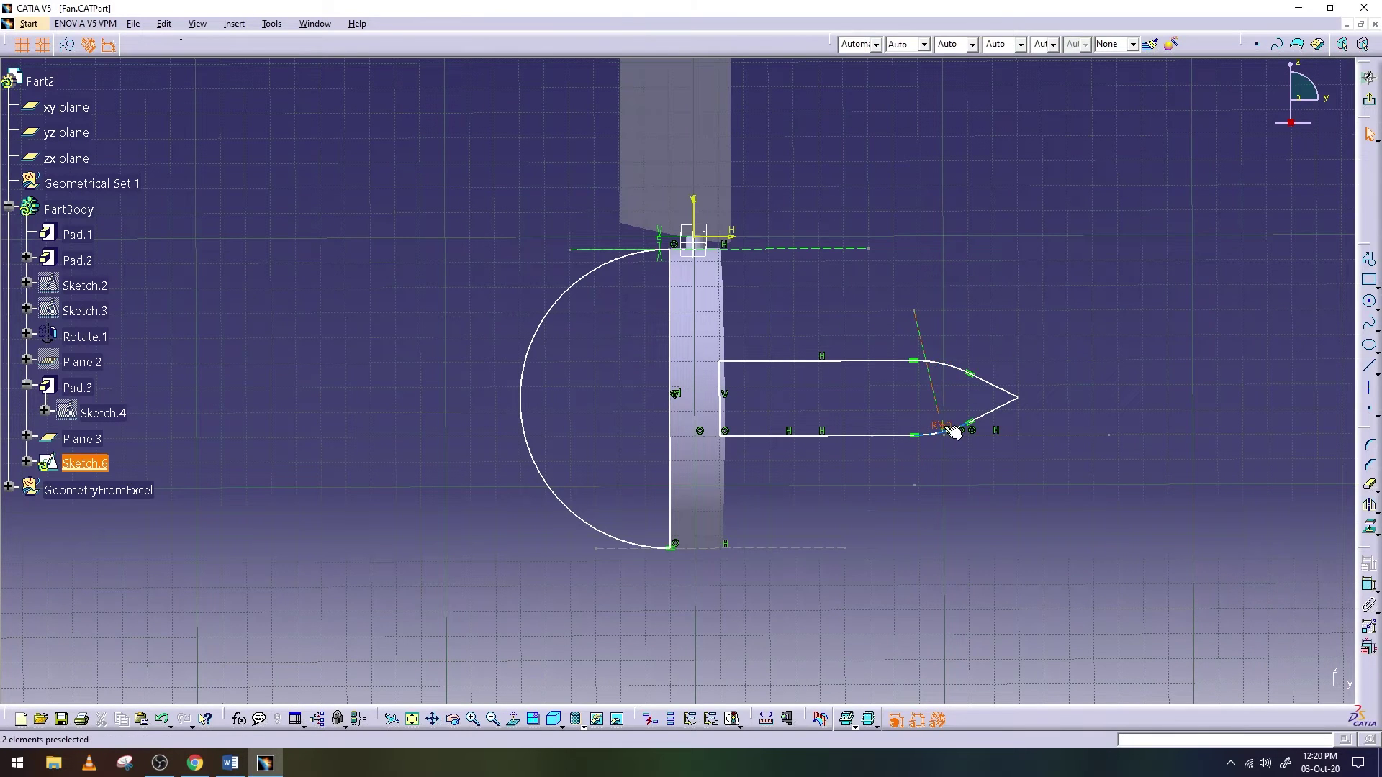
pyautogui.doubleClick(956, 371)
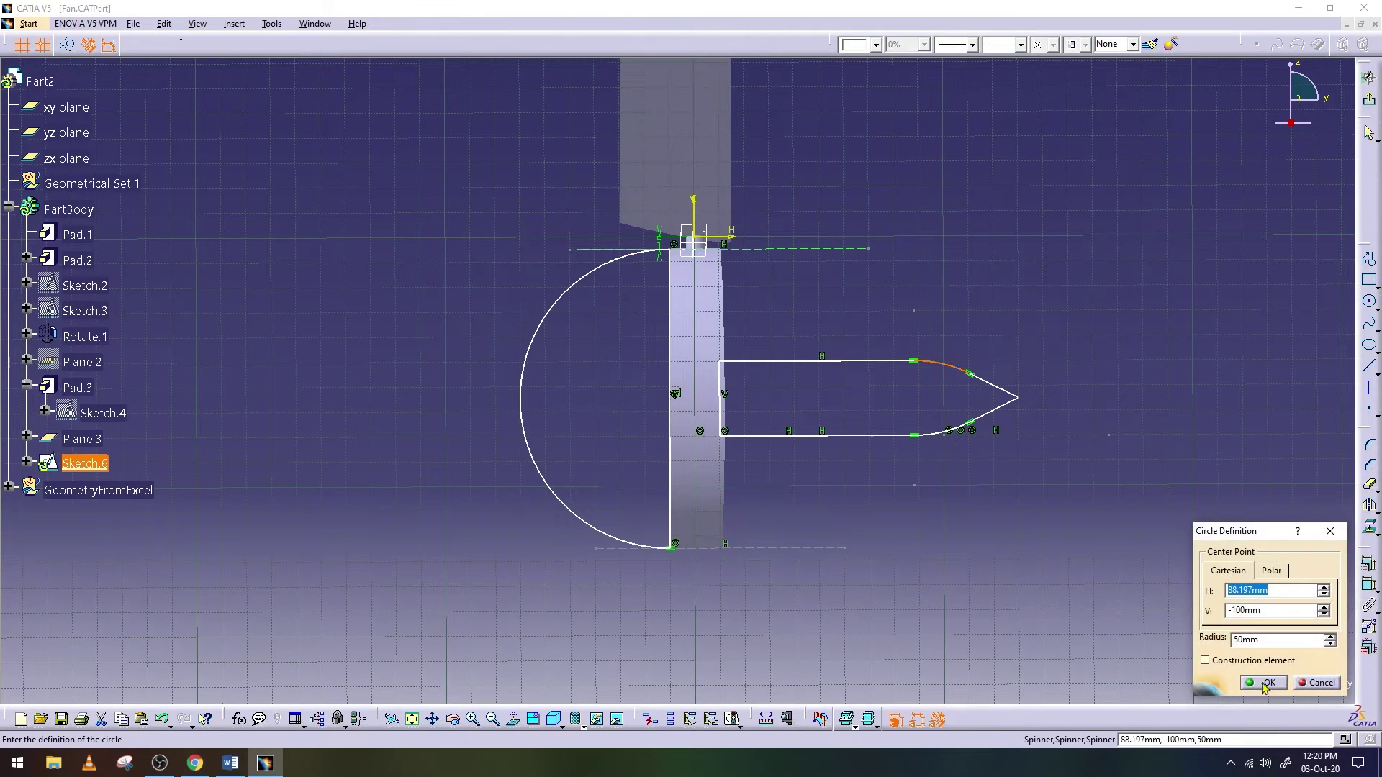
pyautogui.write('100')
pyautogui.press('Return')
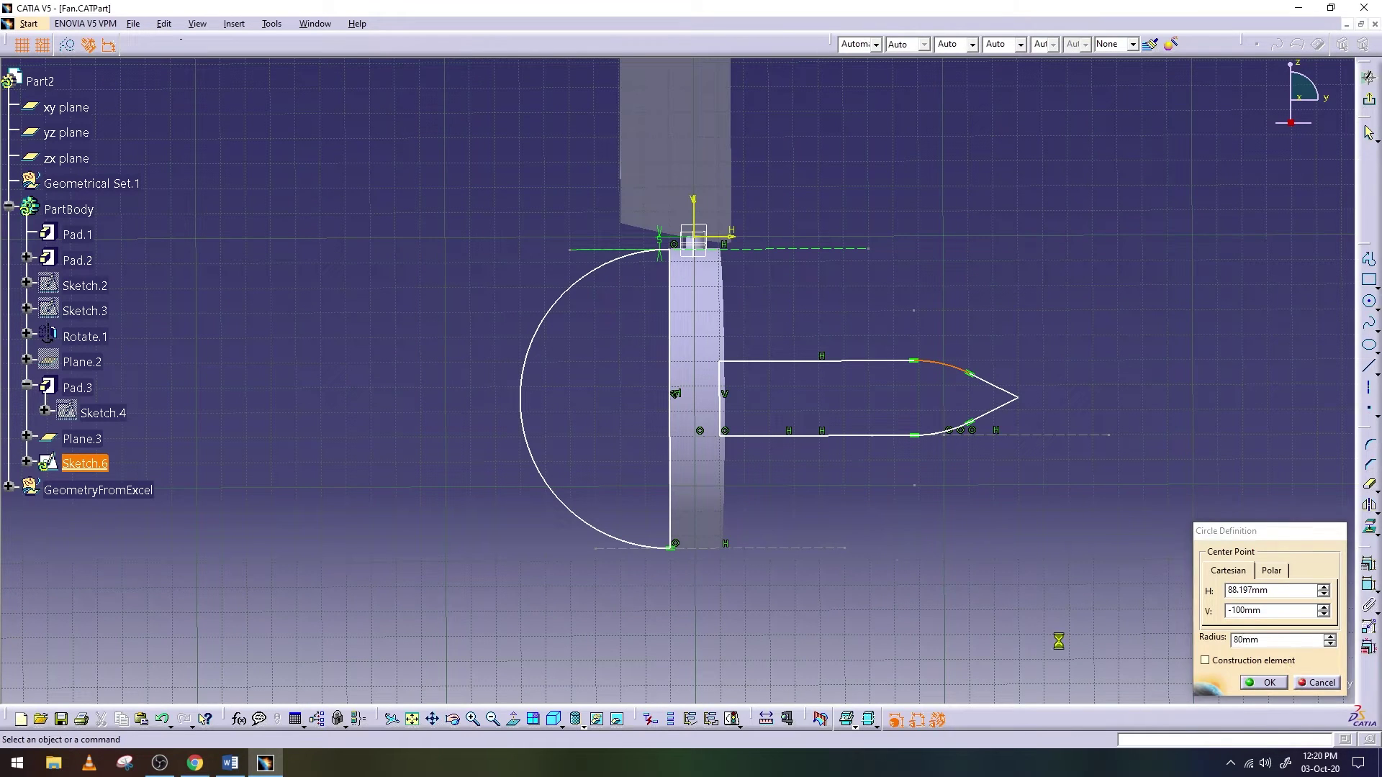
pyautogui.doubleClick(936, 433)
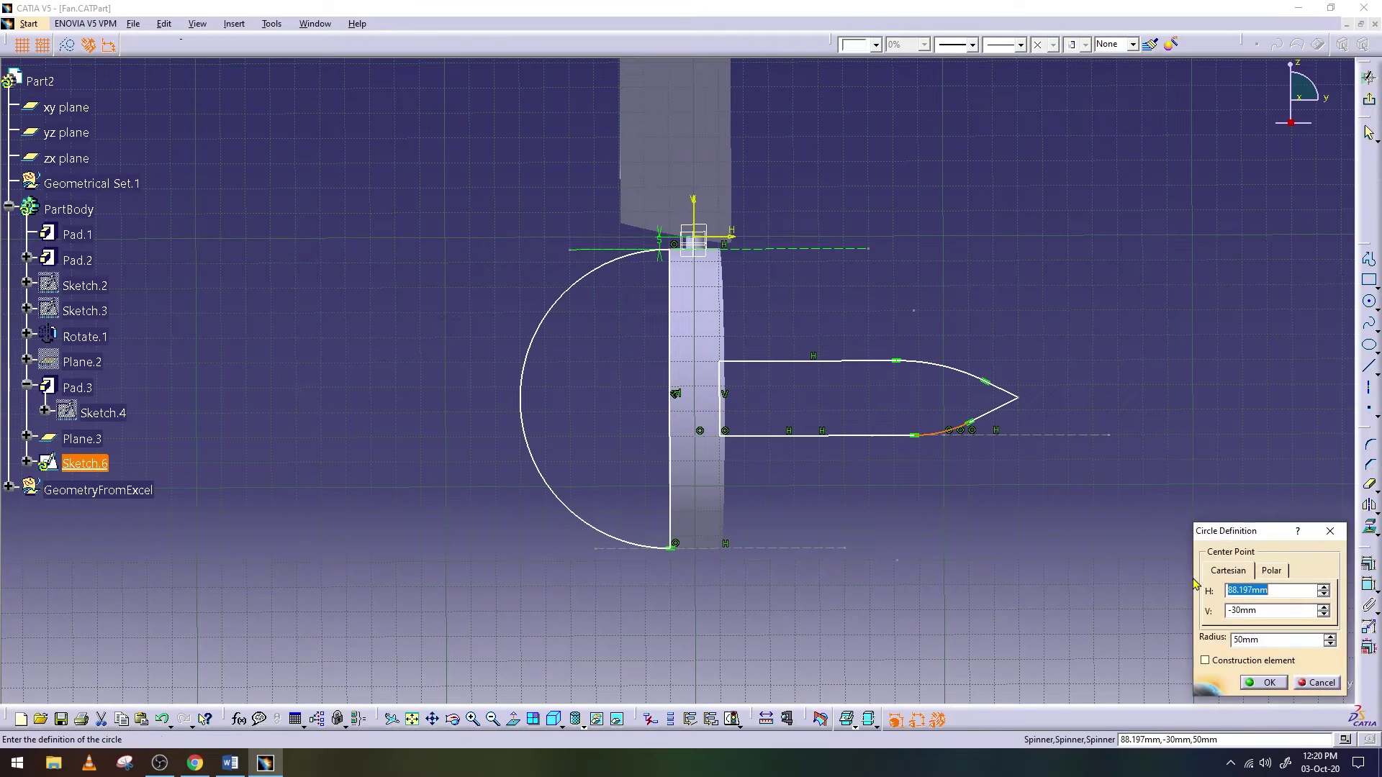
pyautogui.write('8')
pyautogui.press('Return')
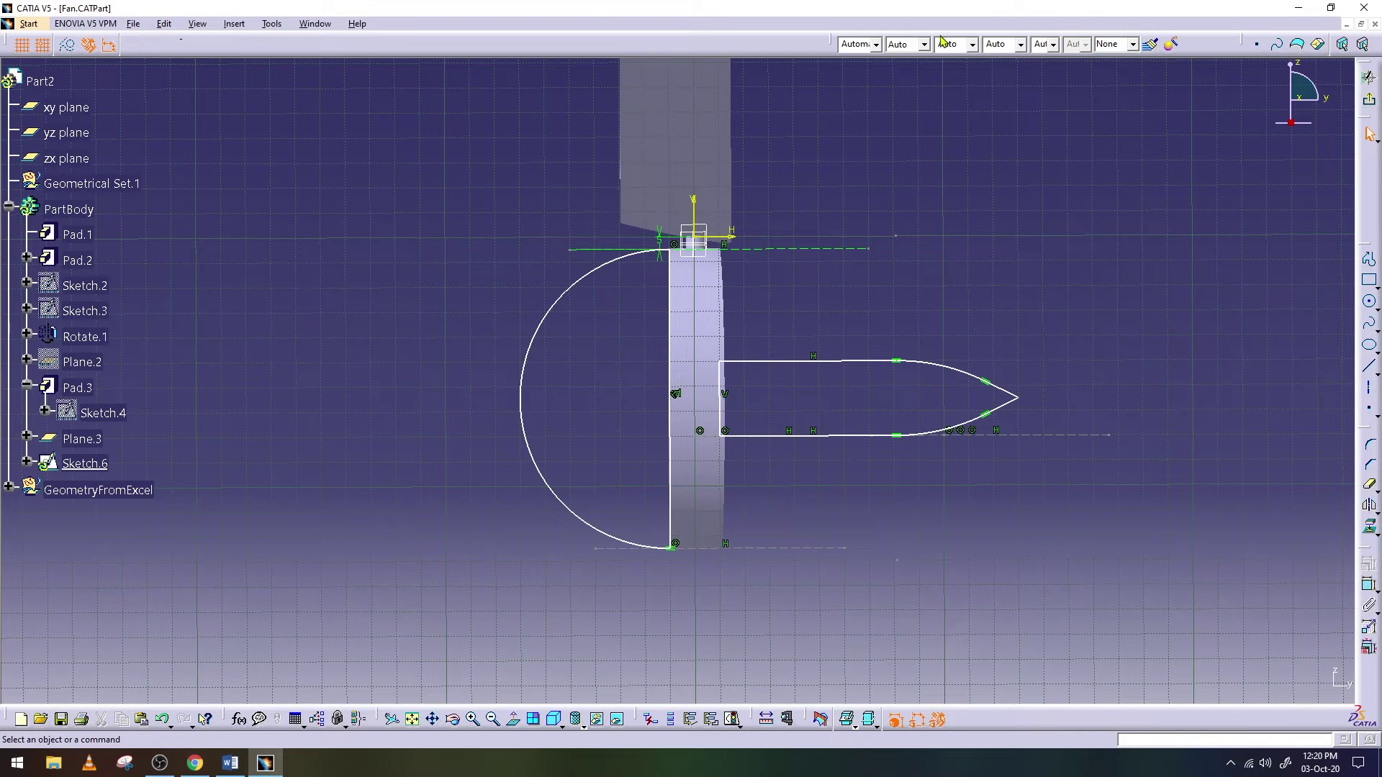
pyautogui.click(133, 23)
pyautogui.click(162, 121)
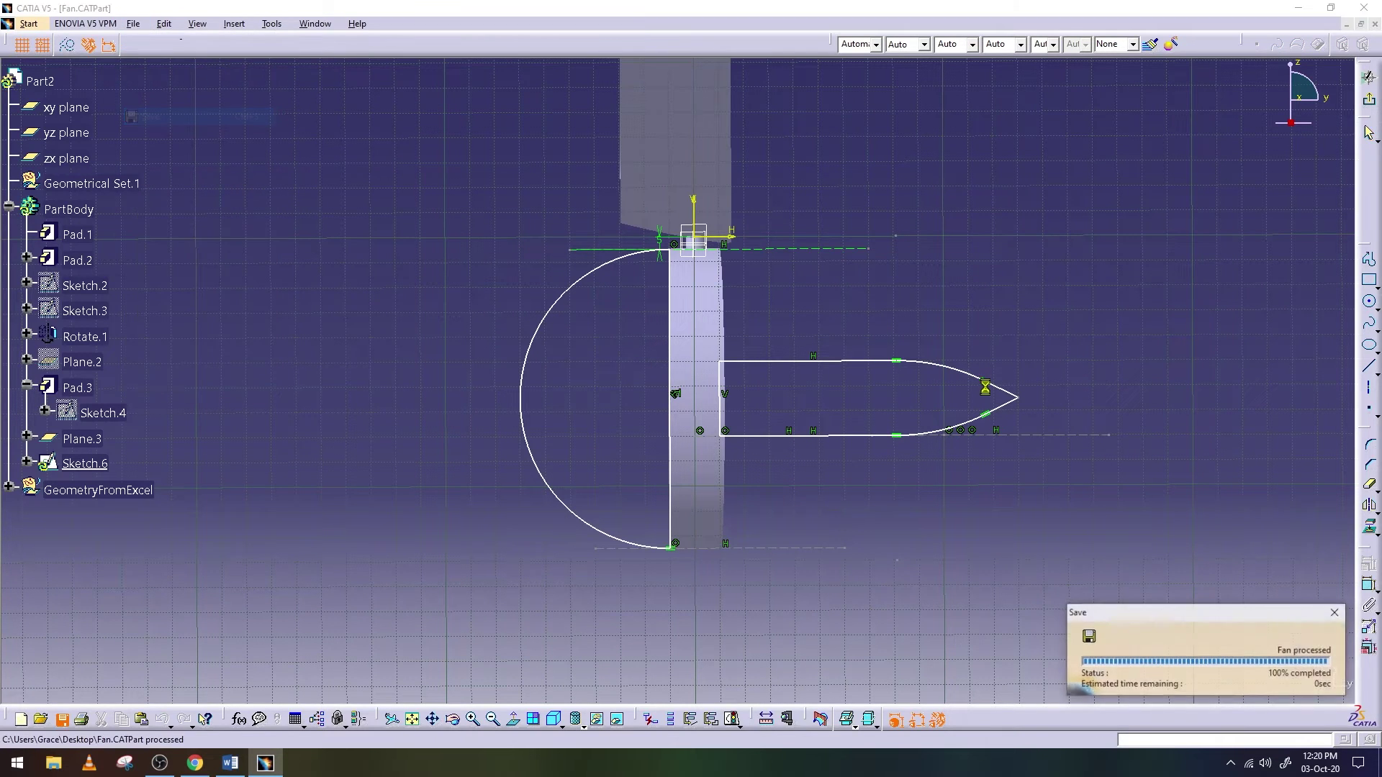
# Draw a horizontal axis line through the shaft tip and delete the leftover lower tip arc
pyautogui.click(492, 718)
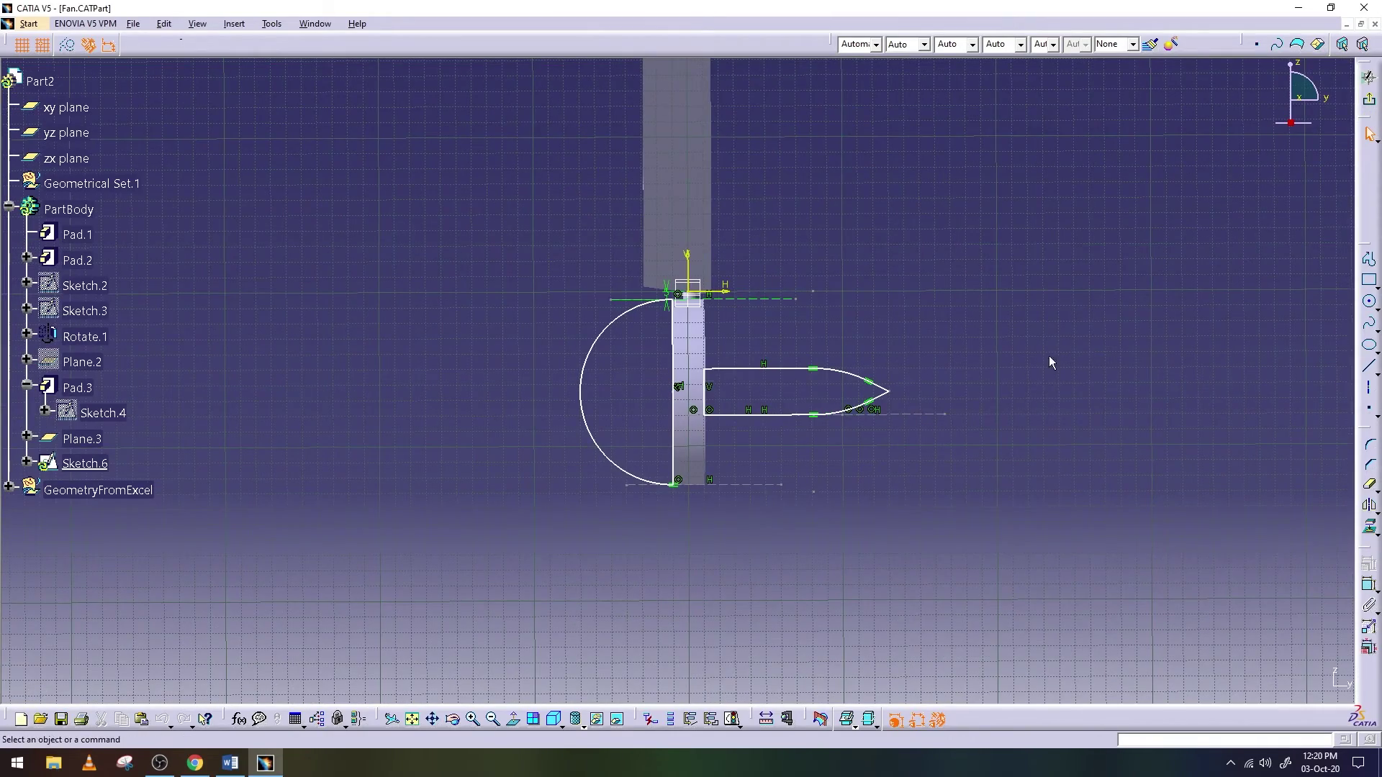
pyautogui.keyDown('ctrl'); pyautogui.moveTo(1055, 361); pyautogui.dragTo(1061, 309, button='middle'); pyautogui.keyUp('ctrl')
pyautogui.click(1370, 366)
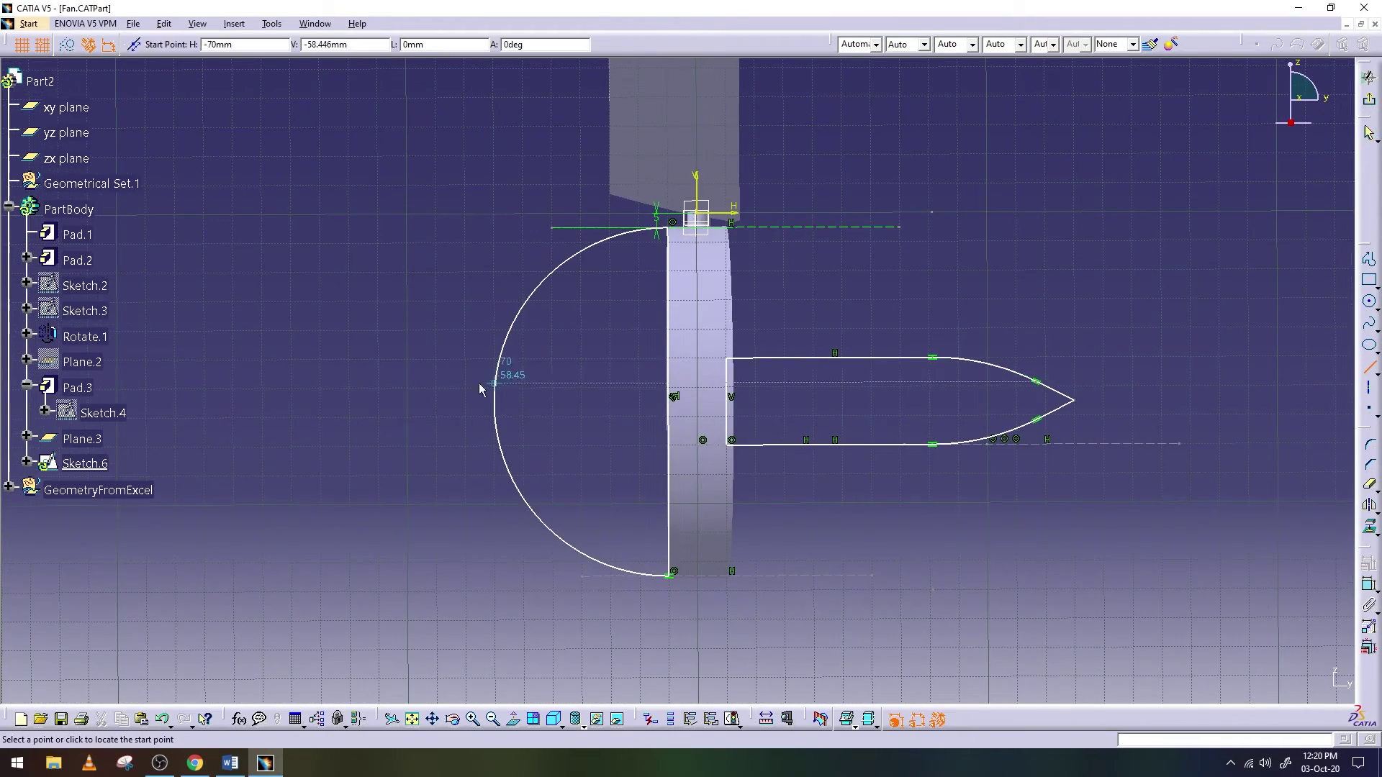
pyautogui.click(461, 404)
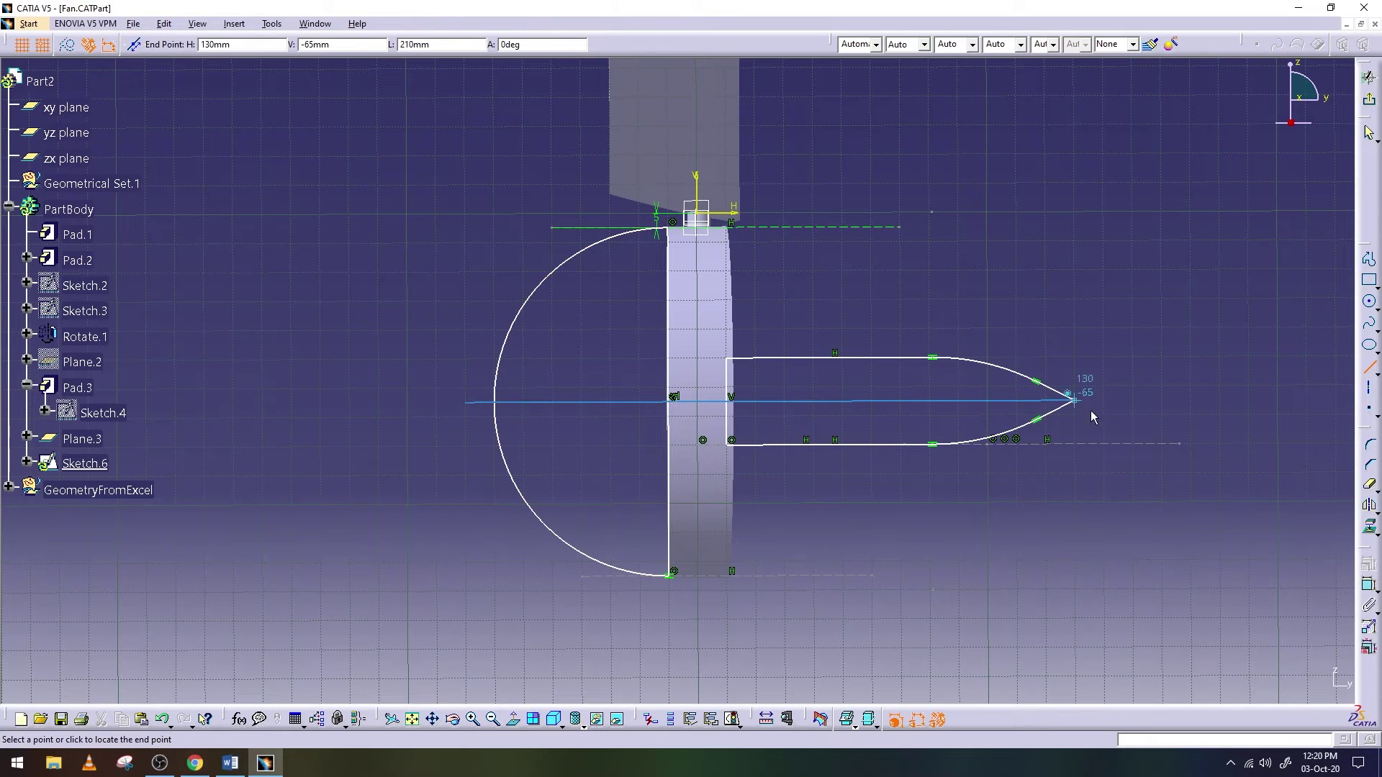
pyautogui.click(1154, 413)
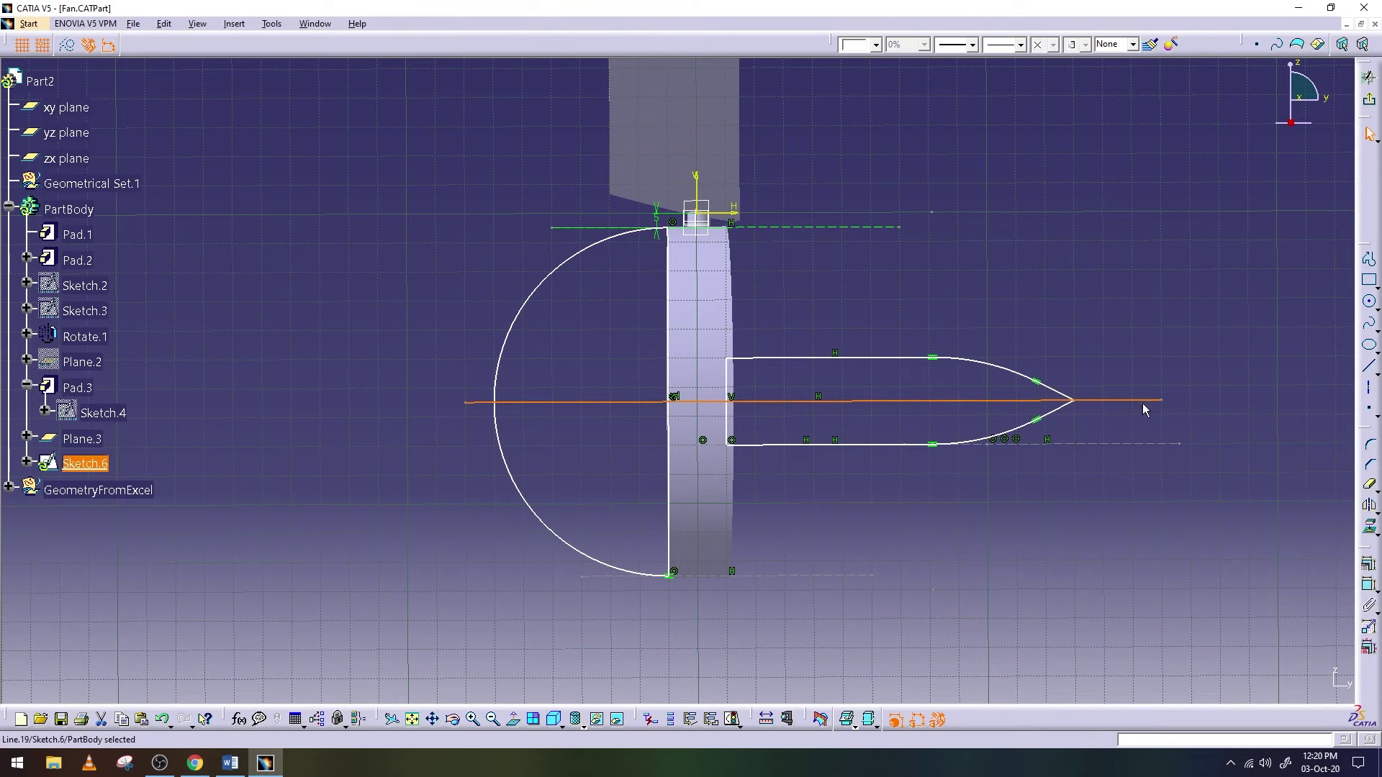
pyautogui.click(1371, 487)
pyautogui.click(1053, 411)
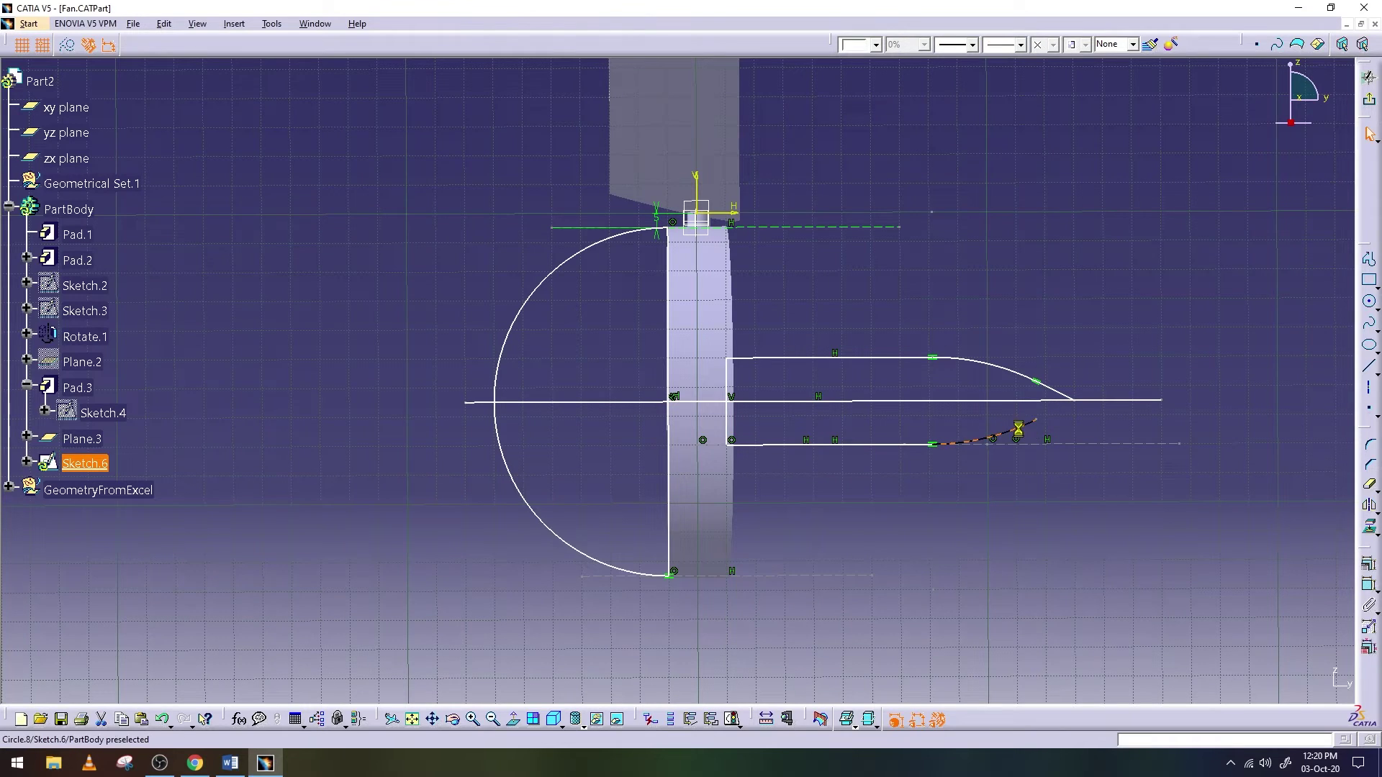
pyautogui.press('Delete')
# Quick Trim the lower shaft edge, lower hub arc and vertical segments below the axis
pyautogui.click(887, 446)
pyautogui.click(1369, 465)
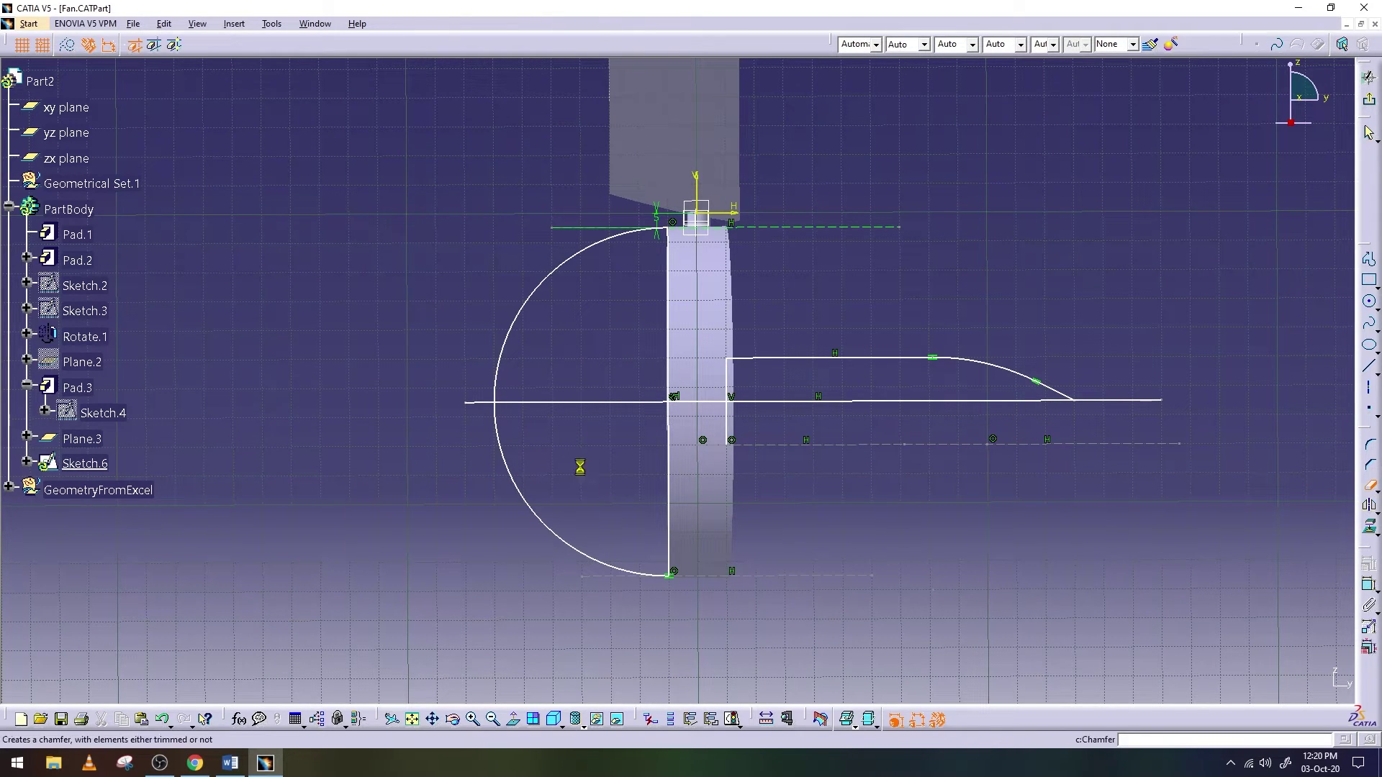
pyautogui.click(530, 500)
pyautogui.click(1369, 487)
pyautogui.click(671, 448)
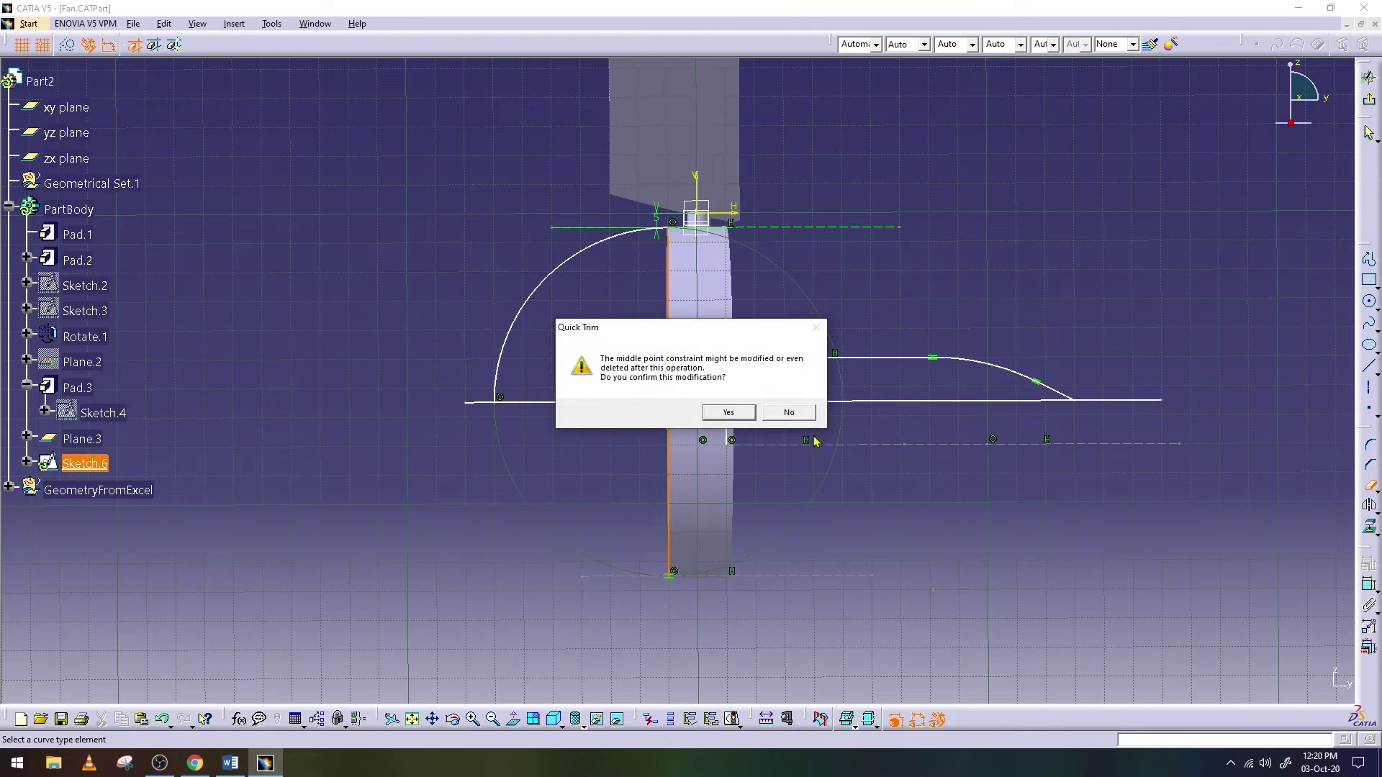
pyautogui.click(730, 411)
pyautogui.click(1370, 487)
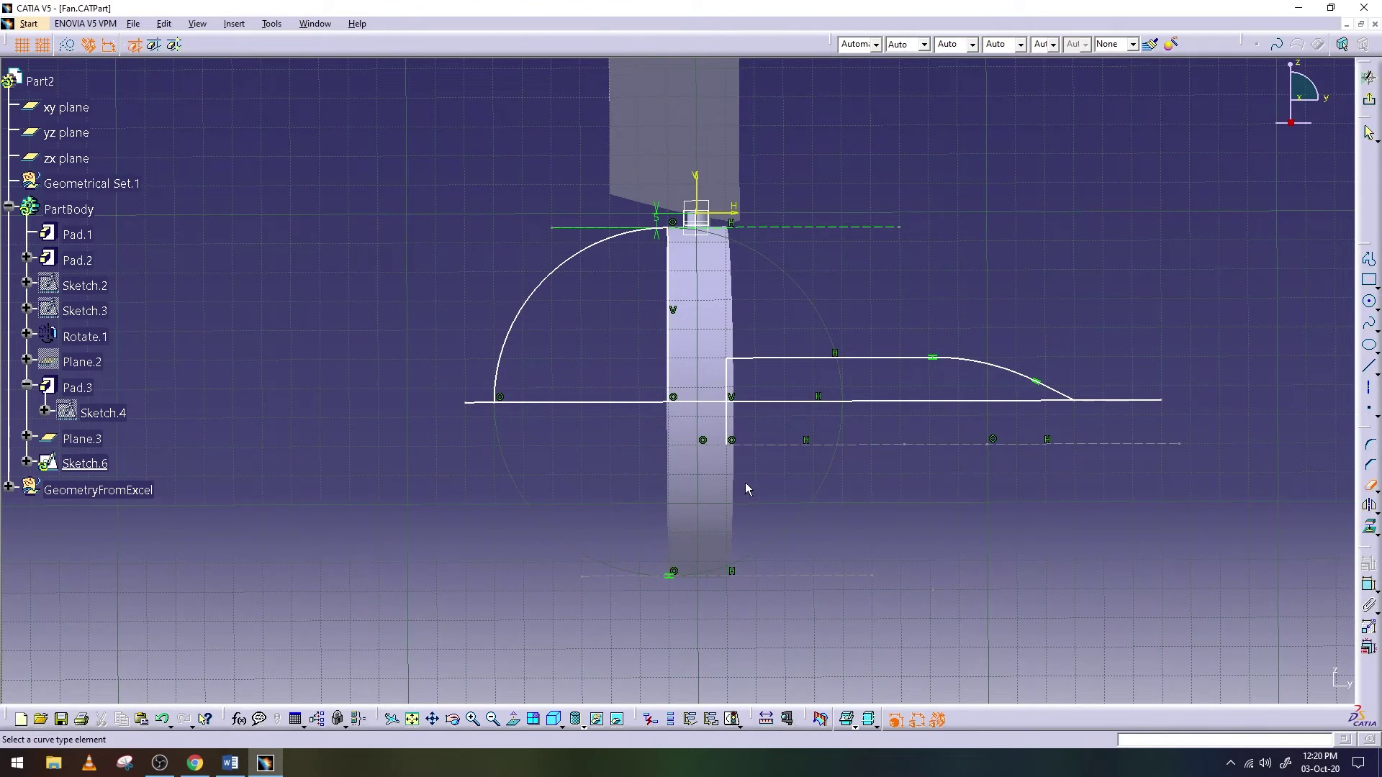
pyautogui.click(724, 429)
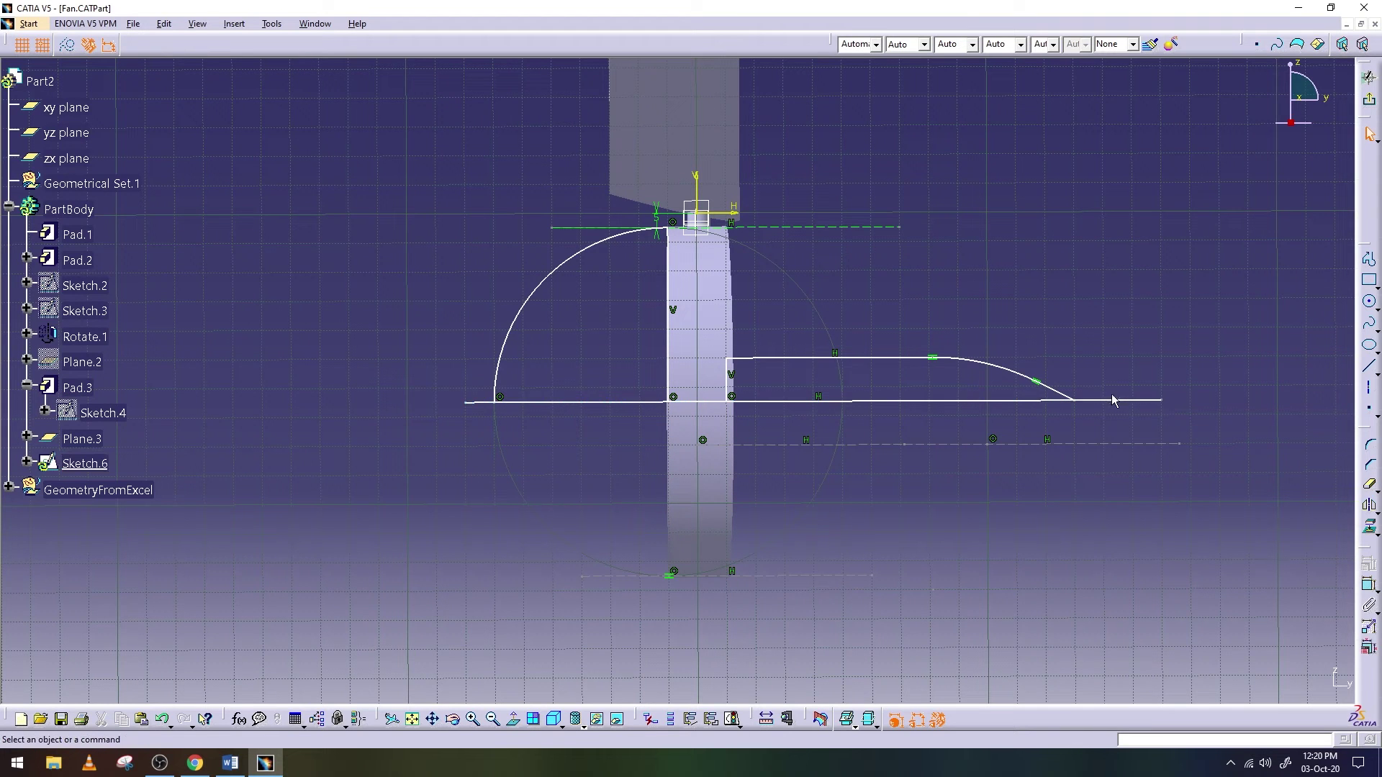
# Trim the axis line's right end, hub crossing and left stub, then exit the sketch
pyautogui.click(1370, 487)
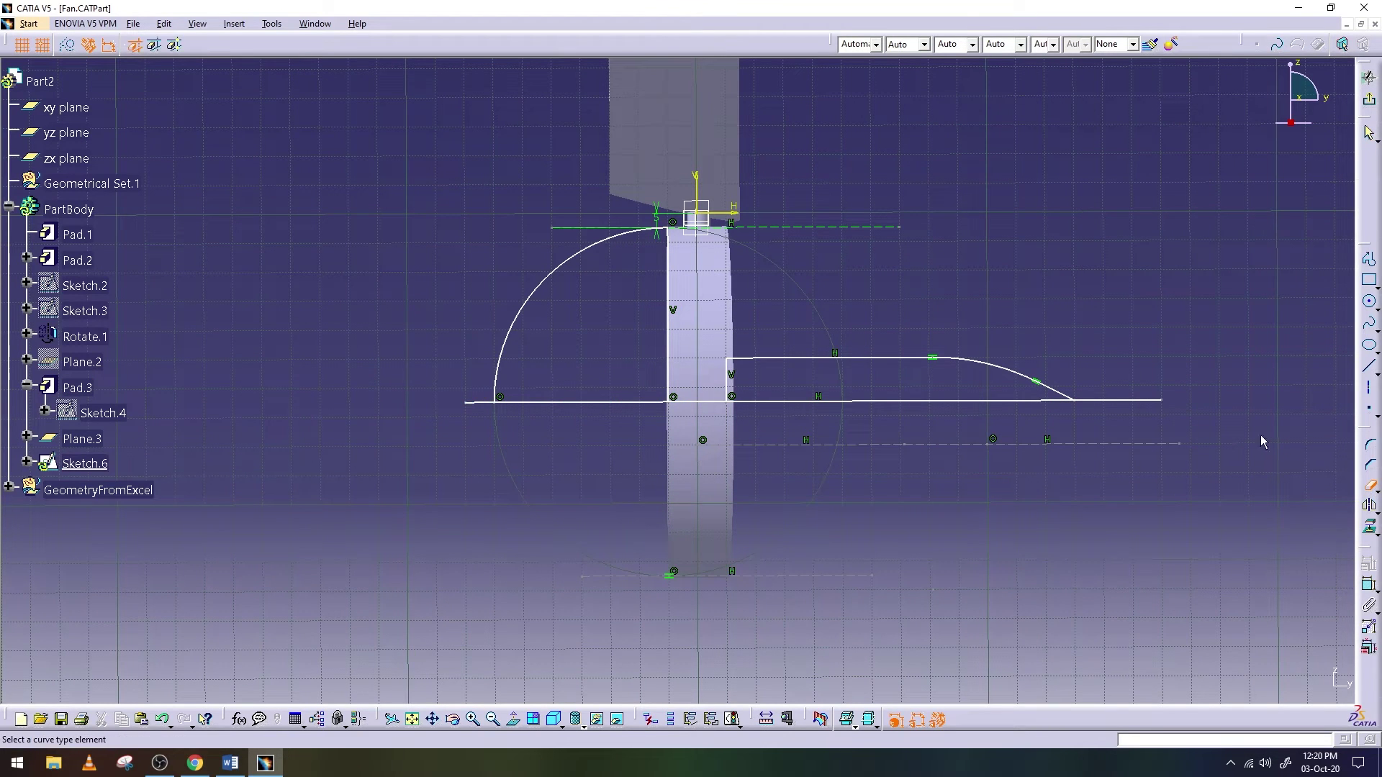
pyautogui.click(1130, 401)
pyautogui.click(1370, 487)
pyautogui.click(695, 401)
pyautogui.click(1368, 487)
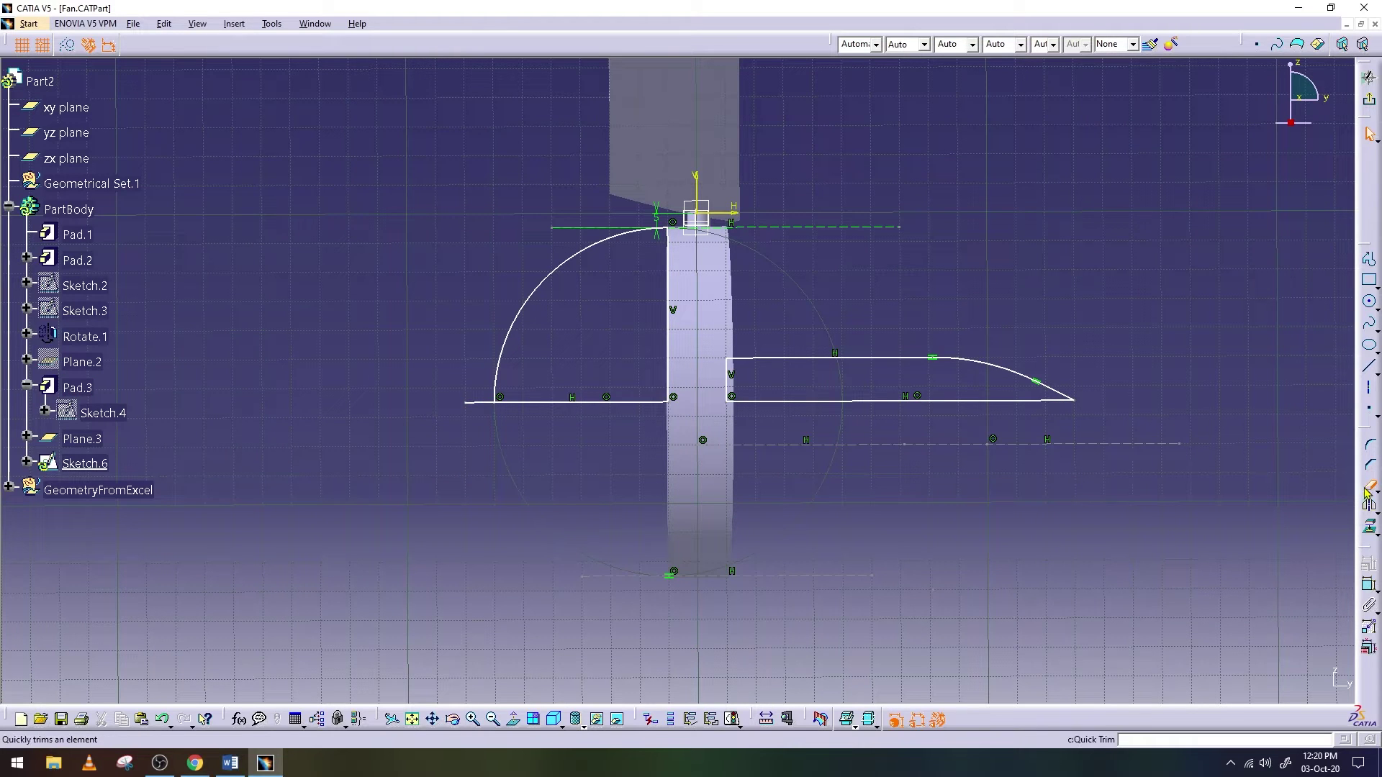
pyautogui.click(478, 404)
pyautogui.keyDown('ctrl'); pyautogui.moveTo(1120, 269); pyautogui.dragTo(1132, 330, button='middle'); pyautogui.keyUp('ctrl')
pyautogui.click(1369, 99)
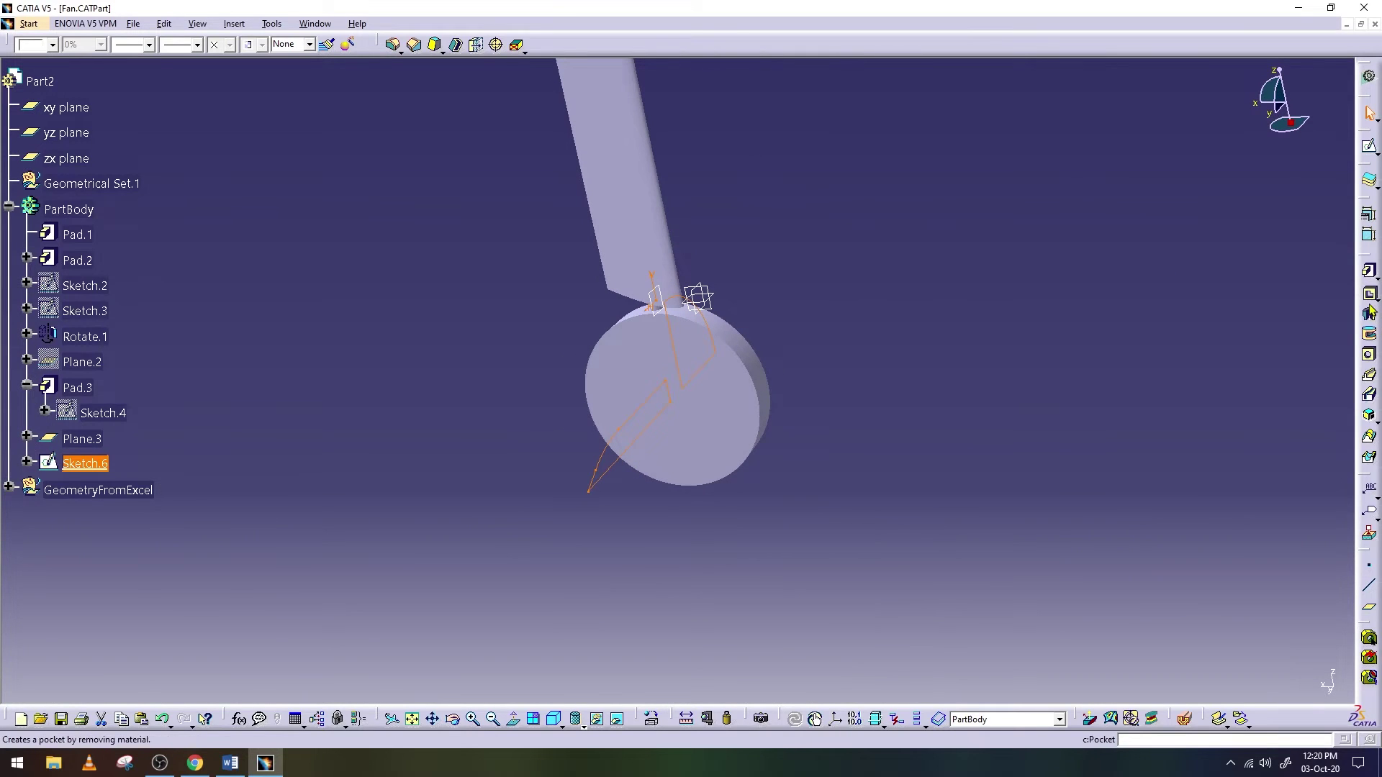
# Revolve Sketch.6 about its axis line into Shaft.1, a rounded hub with a pointed spindle
pyautogui.click(1370, 312)
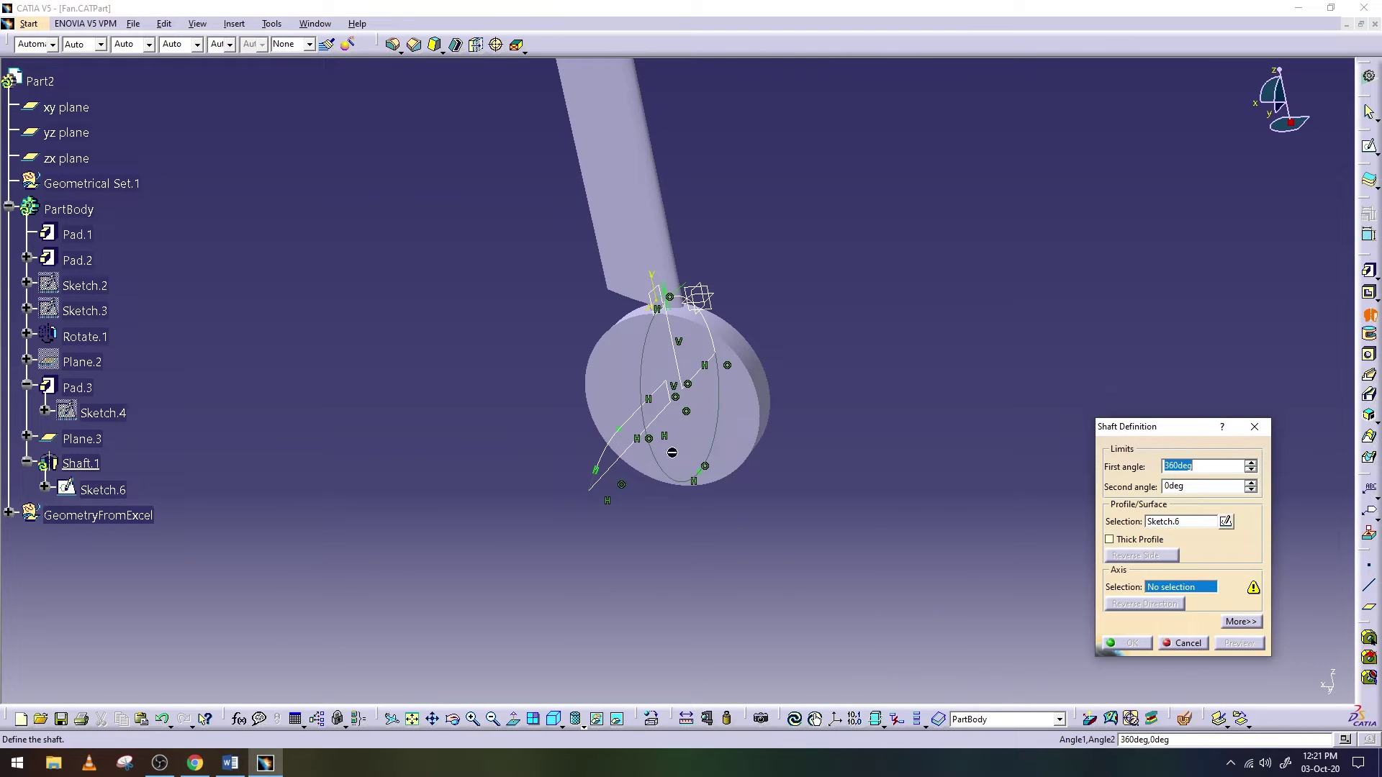
pyautogui.click(667, 428)
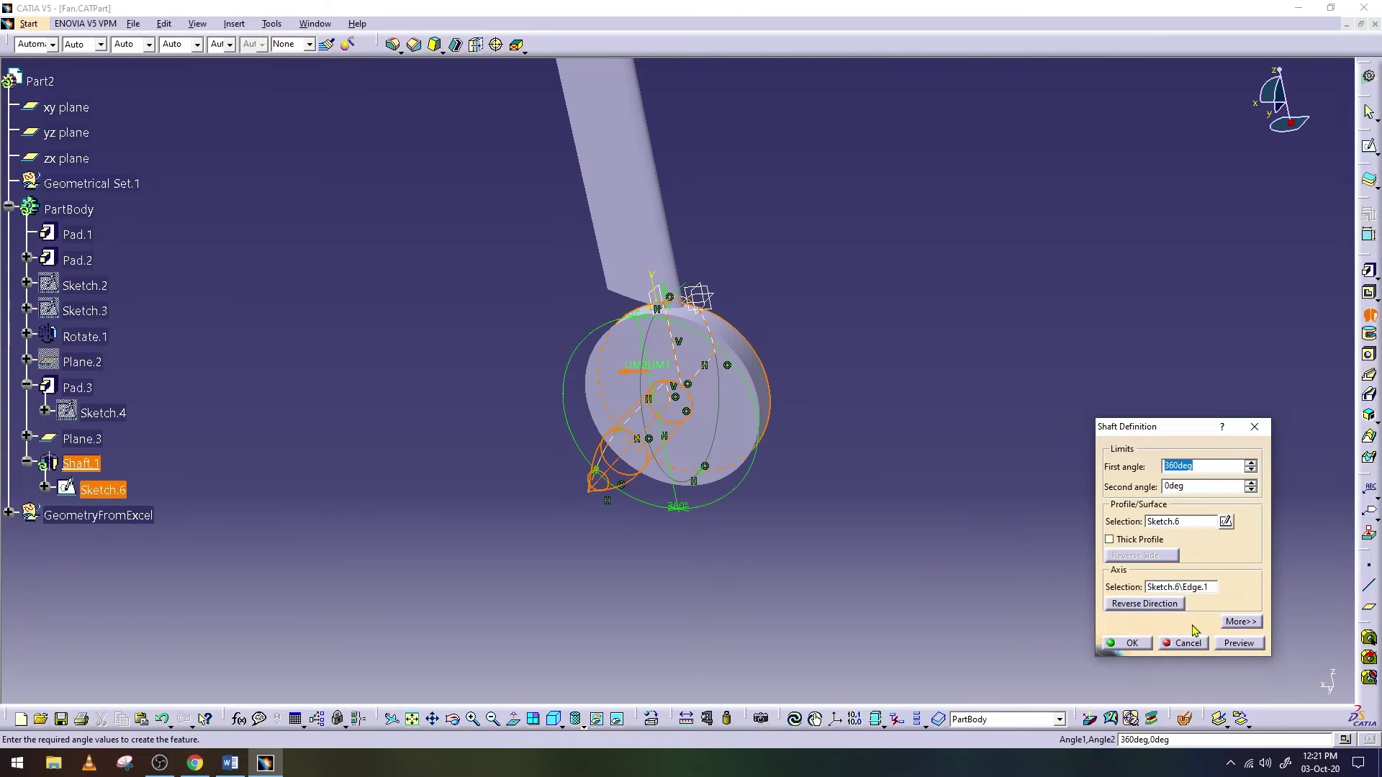
pyautogui.click(1229, 644)
pyautogui.click(1129, 644)
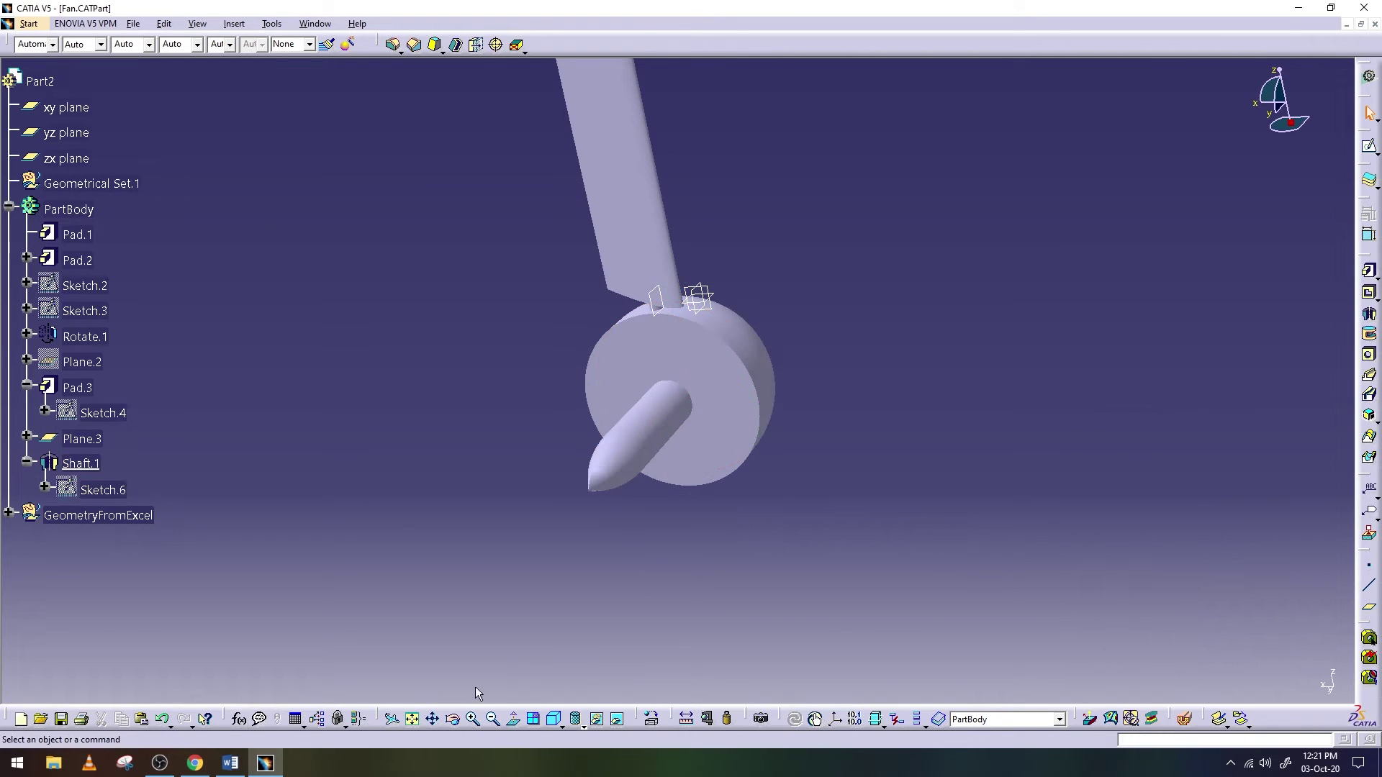
pyautogui.click(453, 719)
pyautogui.moveTo(587, 457); pyautogui.dragTo(981, 414)
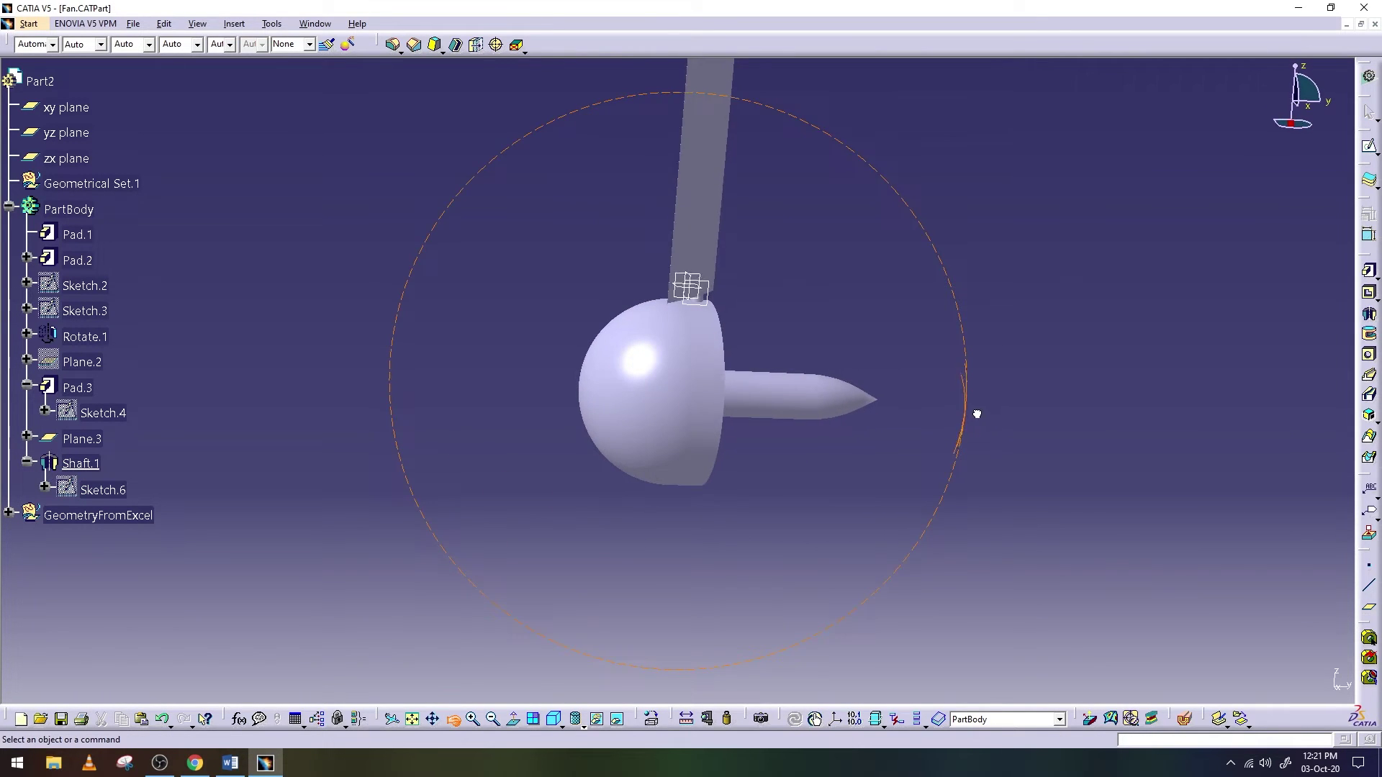
pyautogui.keyDown('ctrl'); pyautogui.moveTo(981, 414); pyautogui.dragTo(849, 440, button='middle'); pyautogui.keyUp('ctrl')
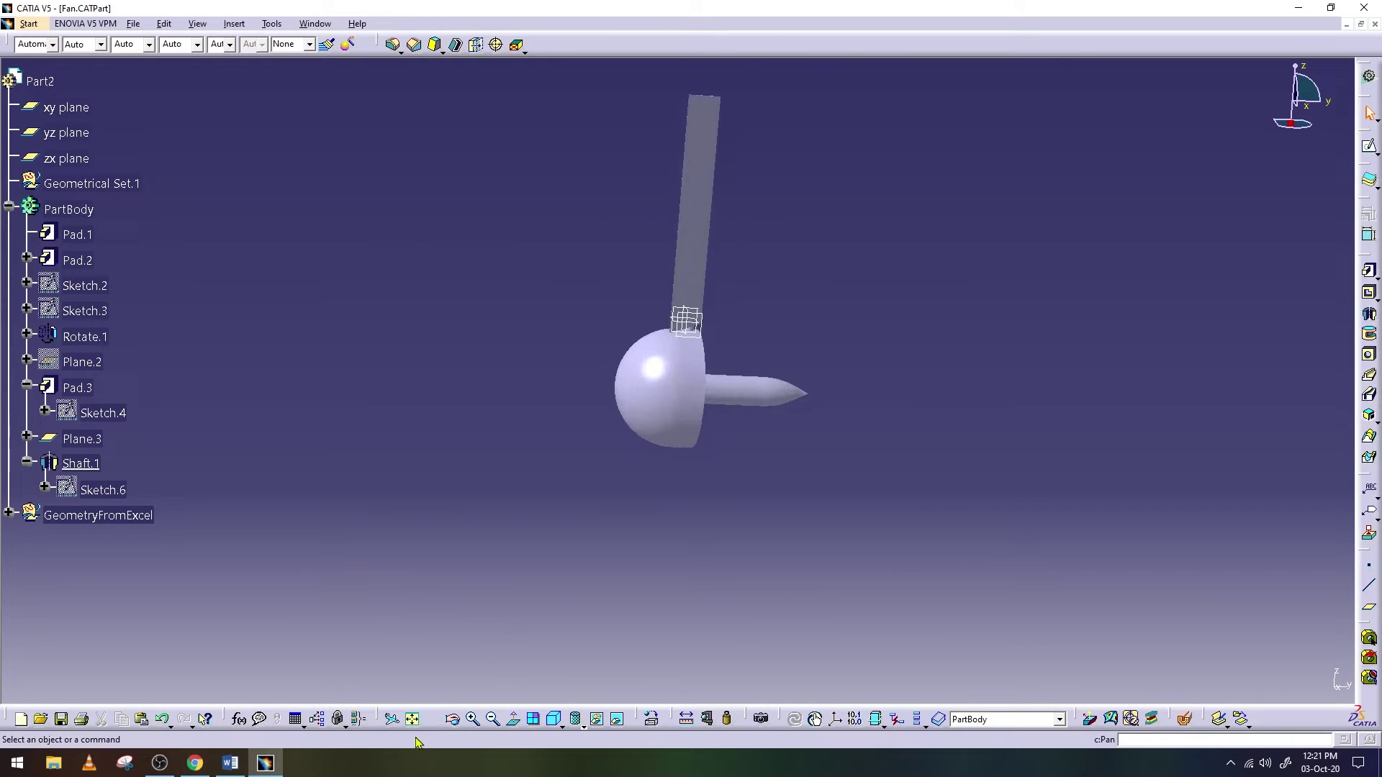
pyautogui.click(452, 718)
pyautogui.moveTo(744, 435)
pyautogui.mouseDown()
pyautogui.moveTo(872, 464)
pyautogui.moveTo(463, 441)
pyautogui.moveTo(417, 457)
pyautogui.moveTo(506, 394)
pyautogui.moveTo(848, 383)
pyautogui.moveTo(864, 425)
pyautogui.moveTo(601, 420)
pyautogui.moveTo(457, 333)
pyautogui.moveTo(412, 363)
pyautogui.moveTo(367, 468)
pyautogui.mouseUp()
pyautogui.moveTo(510, 395)
pyautogui.mouseDown(button='middle')
pyautogui.moveTo(595, 504)
pyautogui.moveTo(676, 555)
pyautogui.mouseUp(button='middle')
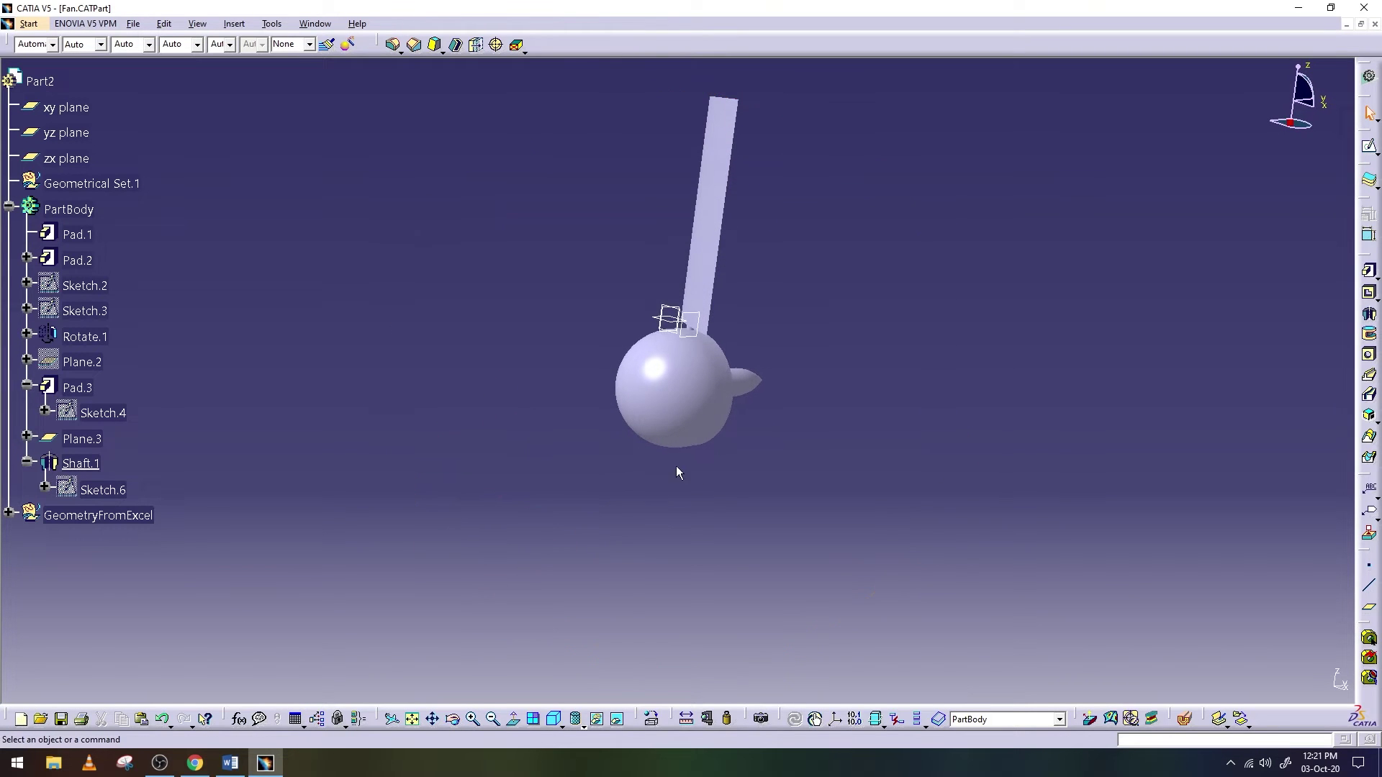
pyautogui.moveTo(721, 484); pyautogui.dragTo(649, 498, button='middle')
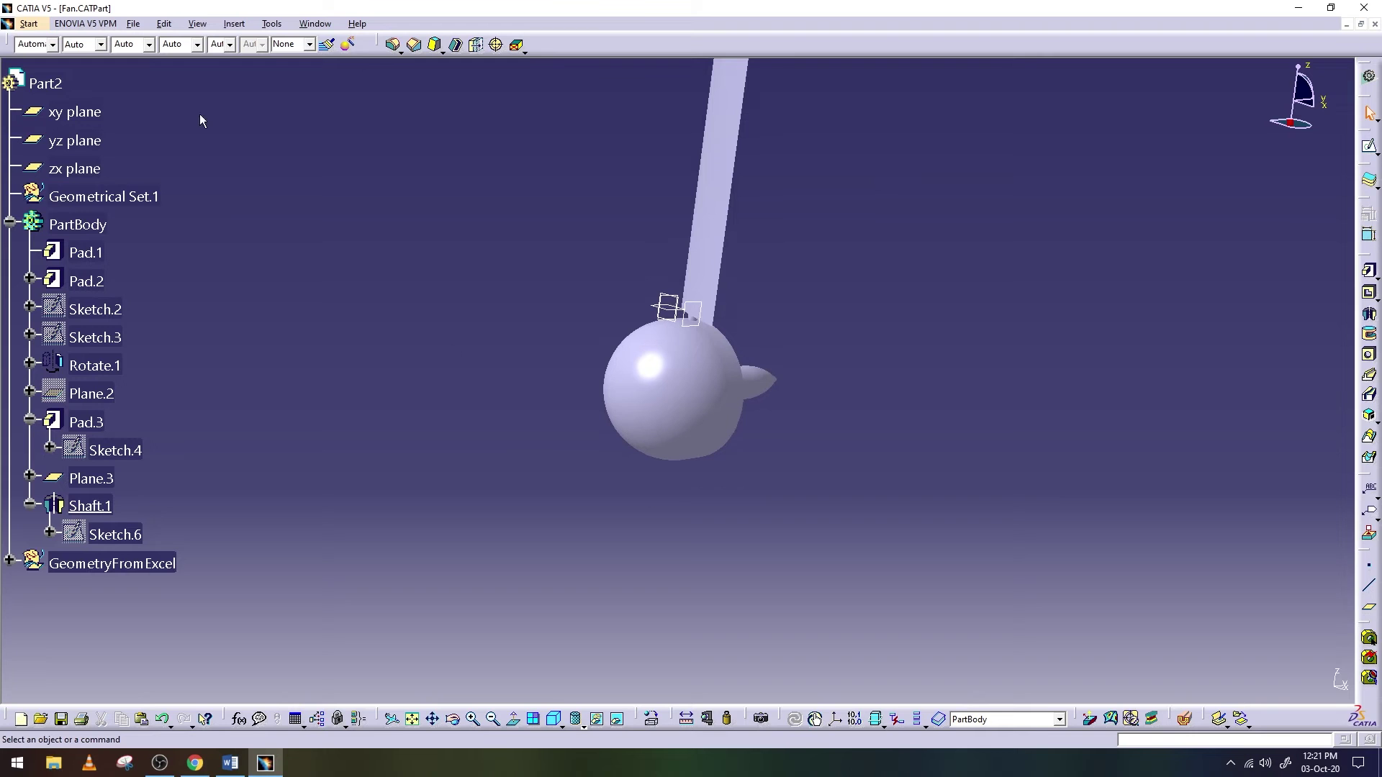
# Save the Fan part
pyautogui.click(133, 24)
pyautogui.click(147, 118)
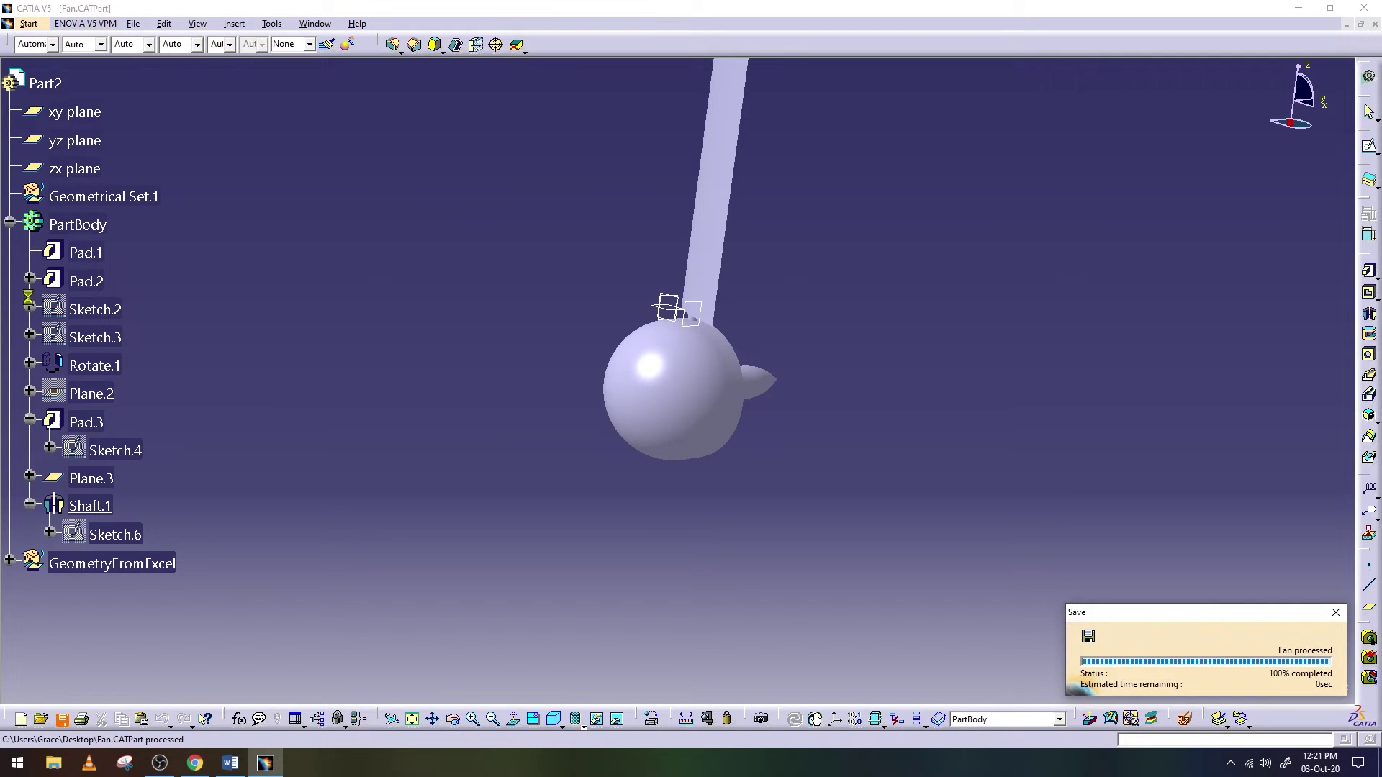
pyautogui.moveTo(653, 387)
pyautogui.mouseDown(button='middle')
pyautogui.moveTo(386, 345)
pyautogui.moveTo(444, 346)
pyautogui.moveTo(390, 342)
pyautogui.moveTo(407, 339)
pyautogui.moveTo(403, 317)
pyautogui.mouseUp(button='middle')
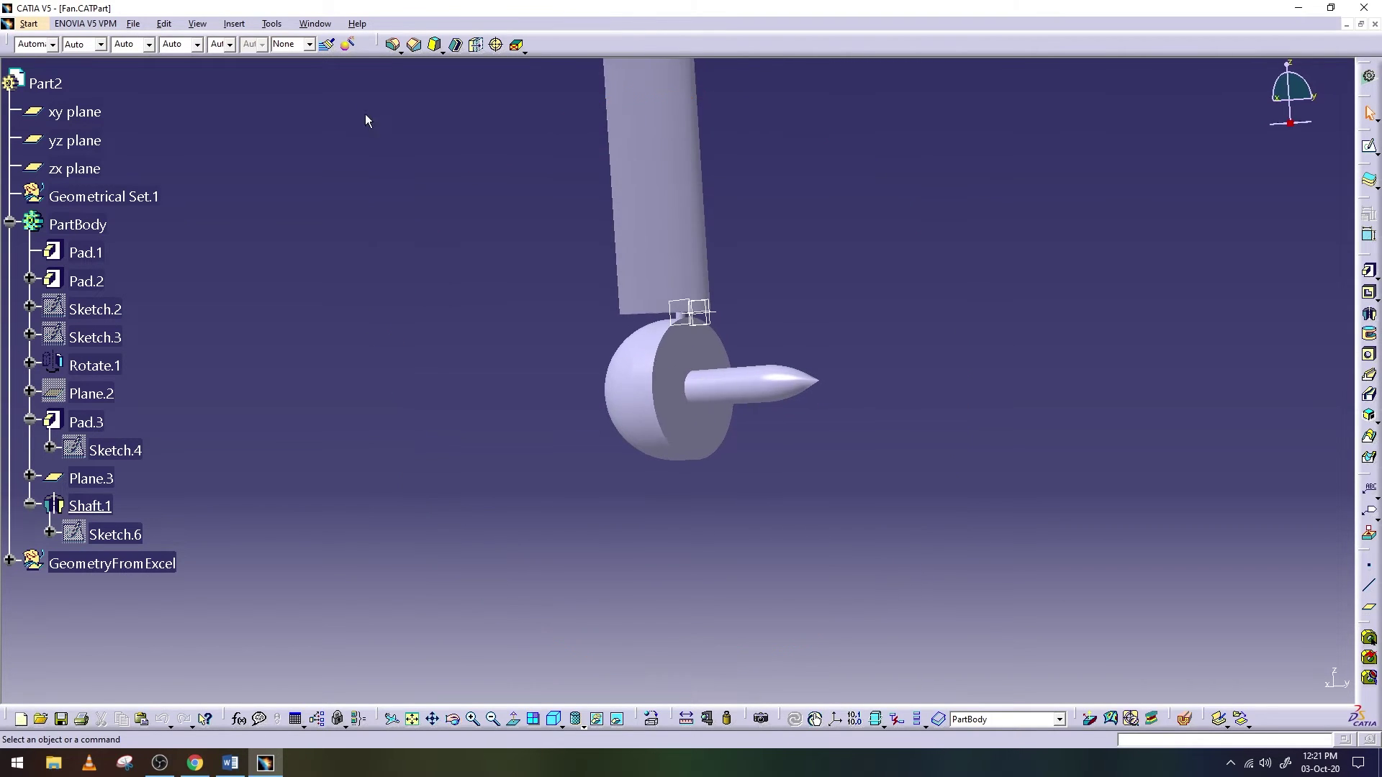
# Fillet the shaft-to-hub edge with a 30 mm radius after a 50 mm radius fails
pyautogui.click(393, 45)
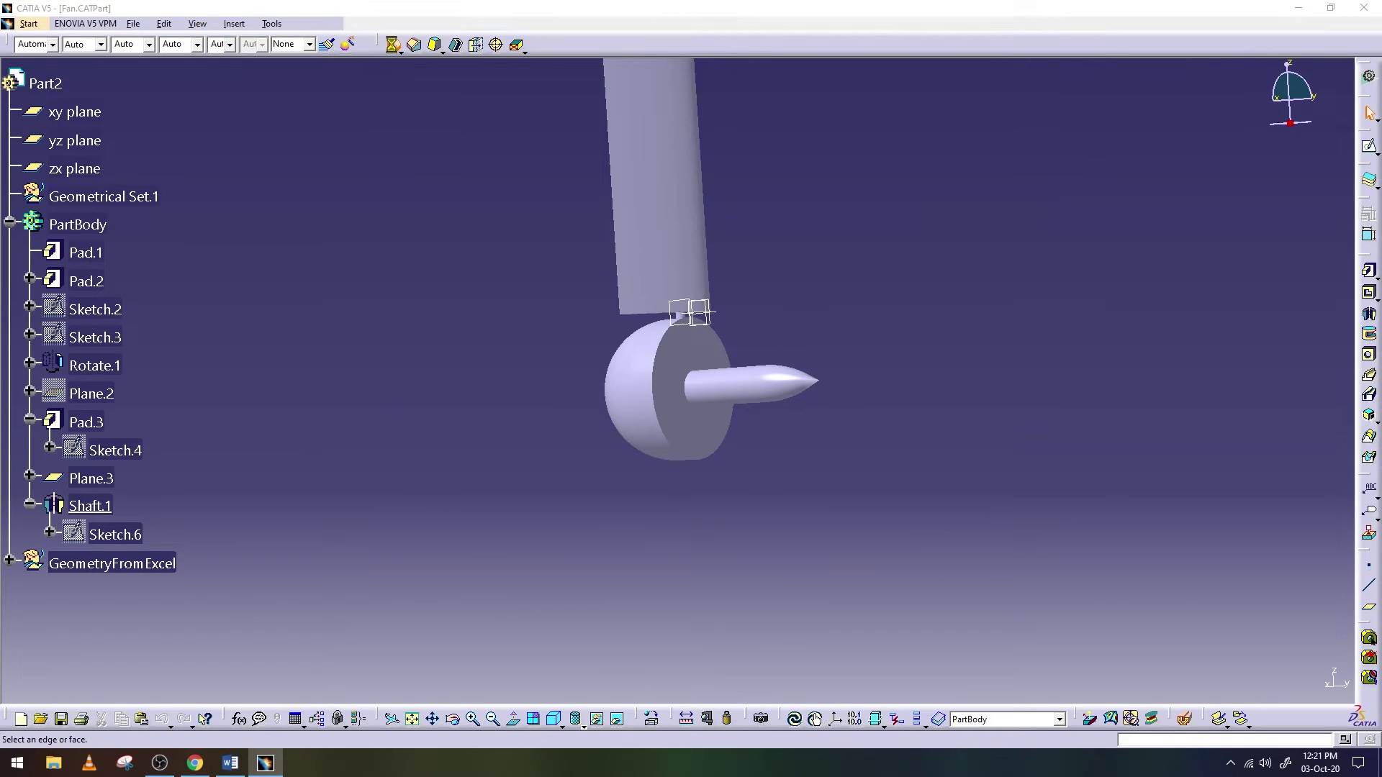
pyautogui.click(696, 381)
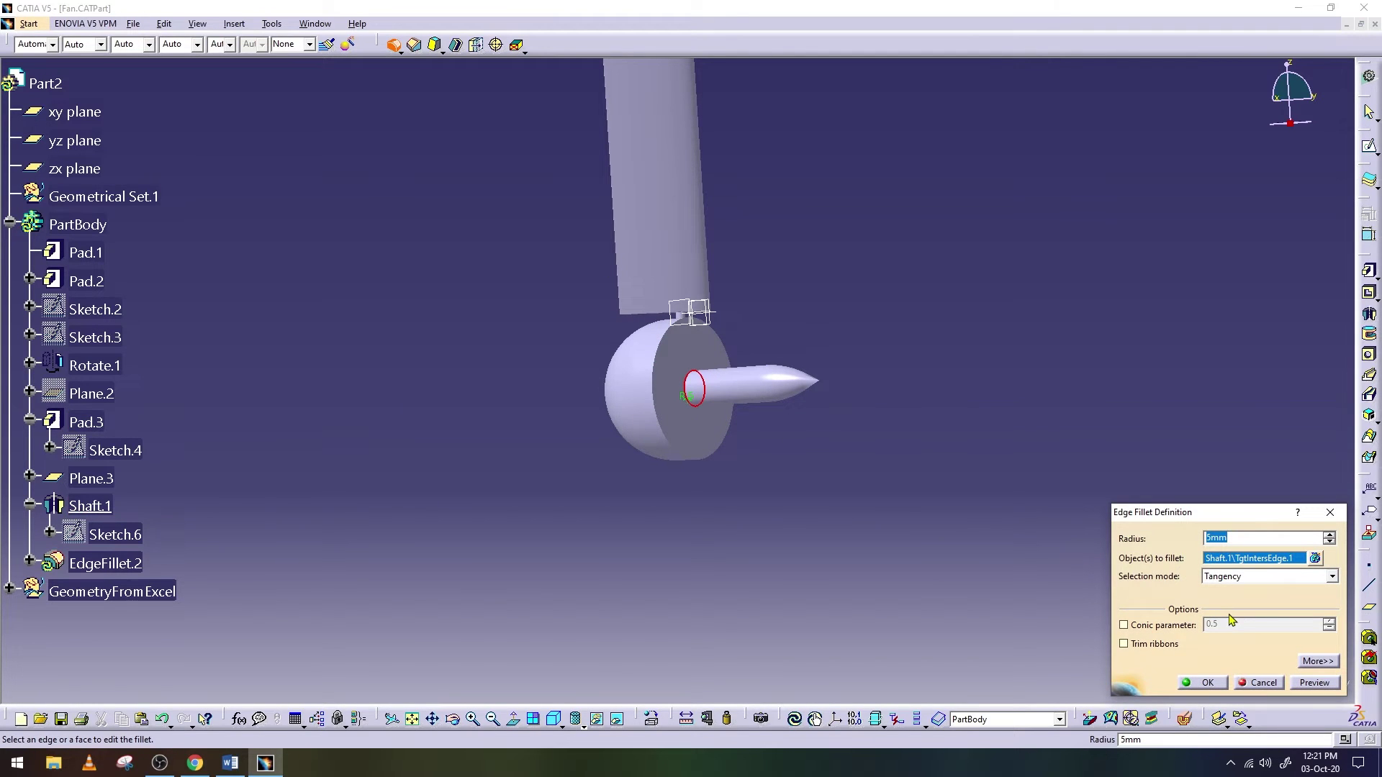
pyautogui.write('50')
pyautogui.click(1309, 680)
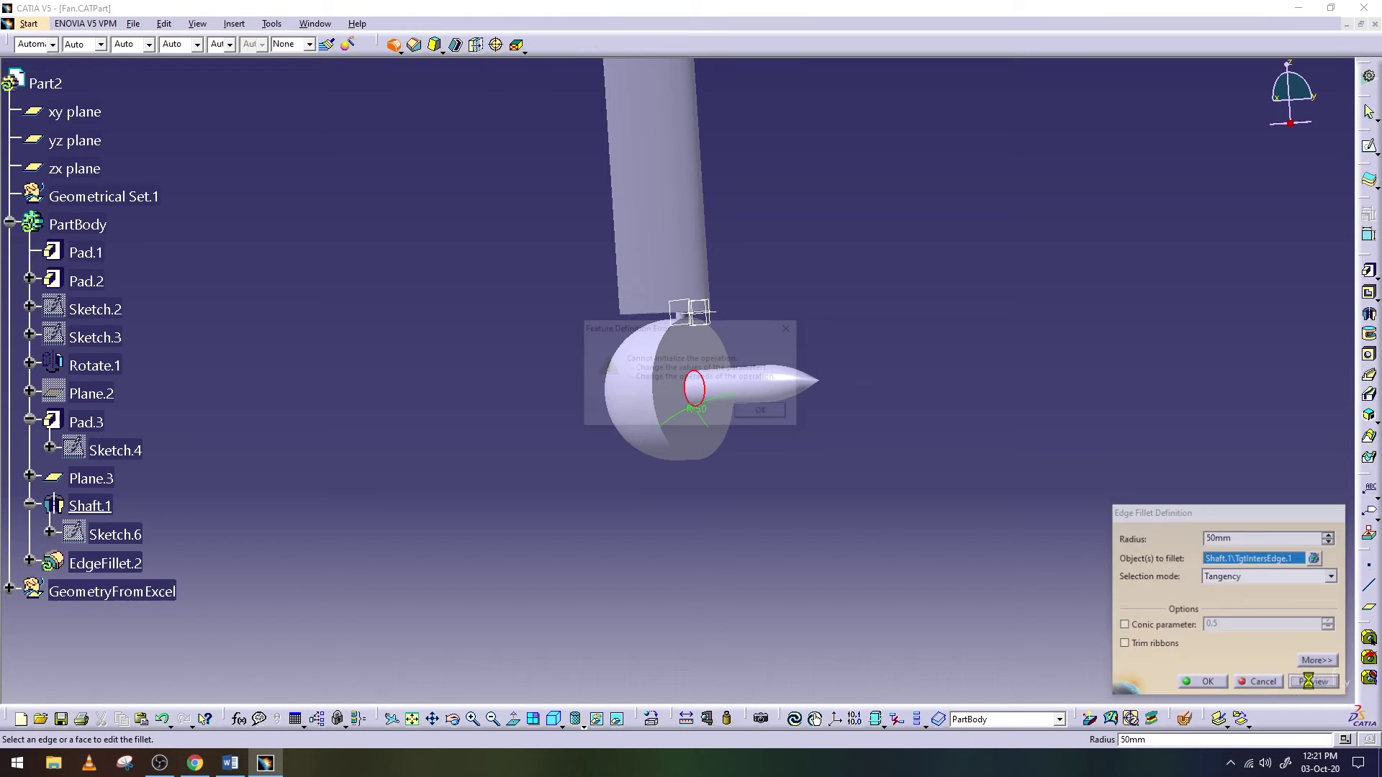
pyautogui.click(766, 412)
pyautogui.write('30')
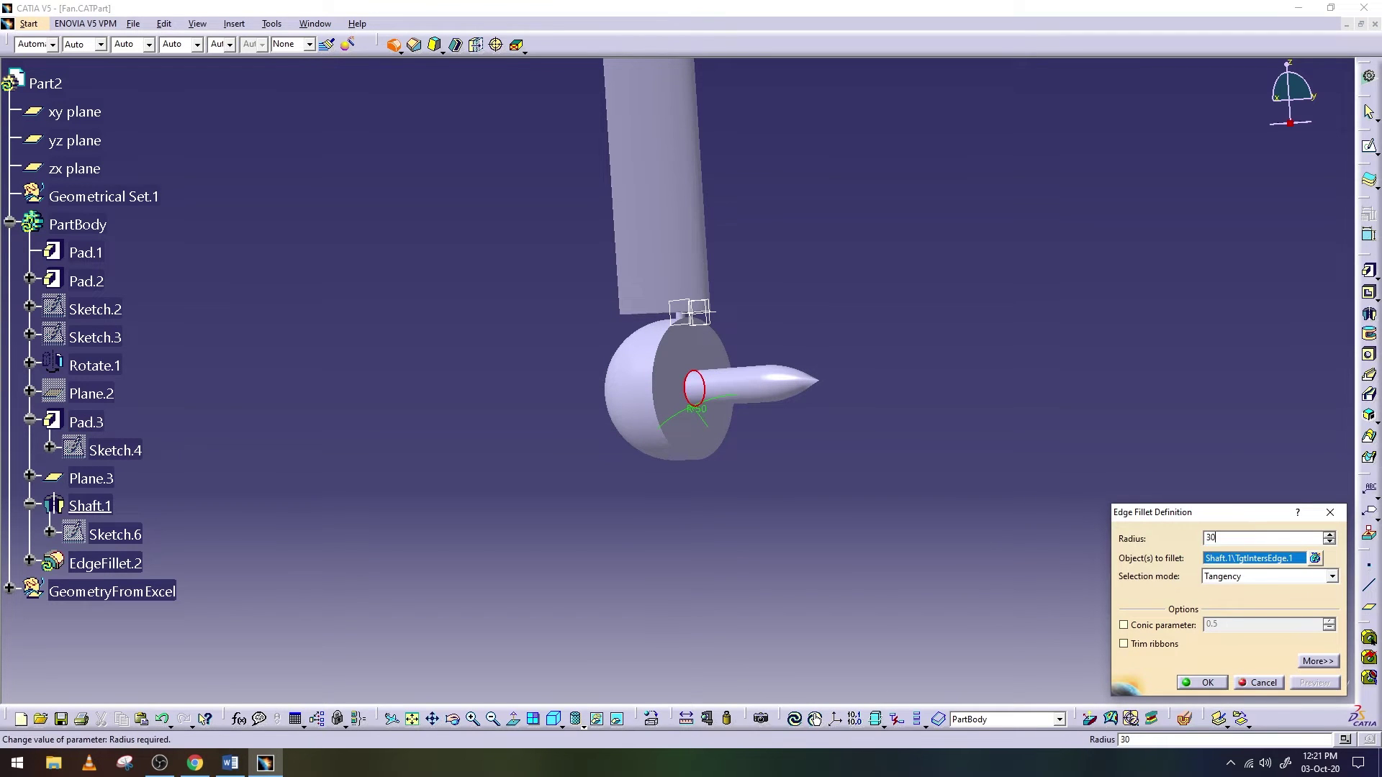
pyautogui.click(1204, 683)
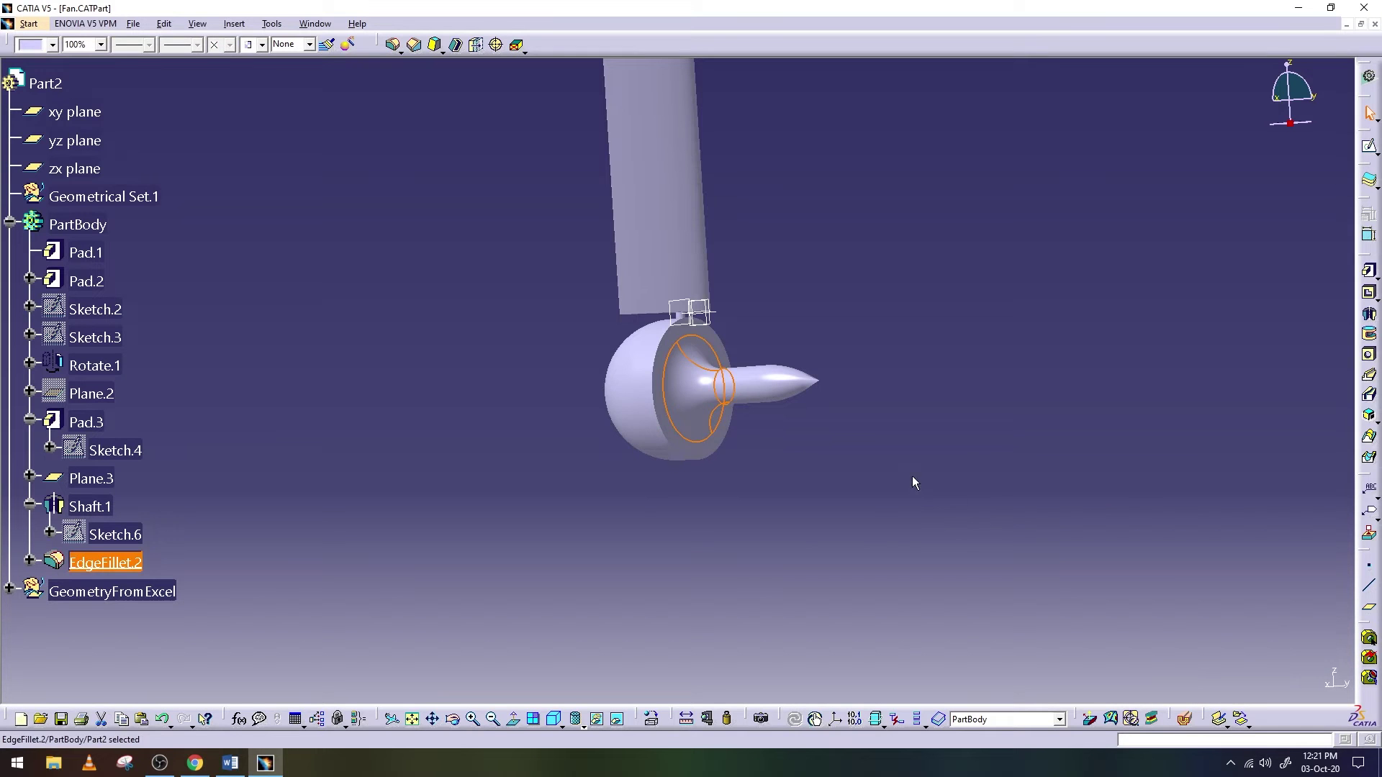
pyautogui.click(453, 719)
pyautogui.moveTo(559, 555)
pyautogui.mouseDown()
pyautogui.moveTo(687, 590)
pyautogui.moveTo(543, 648)
pyautogui.mouseUp()
pyautogui.click(453, 719)
pyautogui.moveTo(564, 441)
pyautogui.mouseDown()
pyautogui.moveTo(604, 459)
pyautogui.moveTo(663, 432)
pyautogui.moveTo(802, 509)
pyautogui.mouseUp()
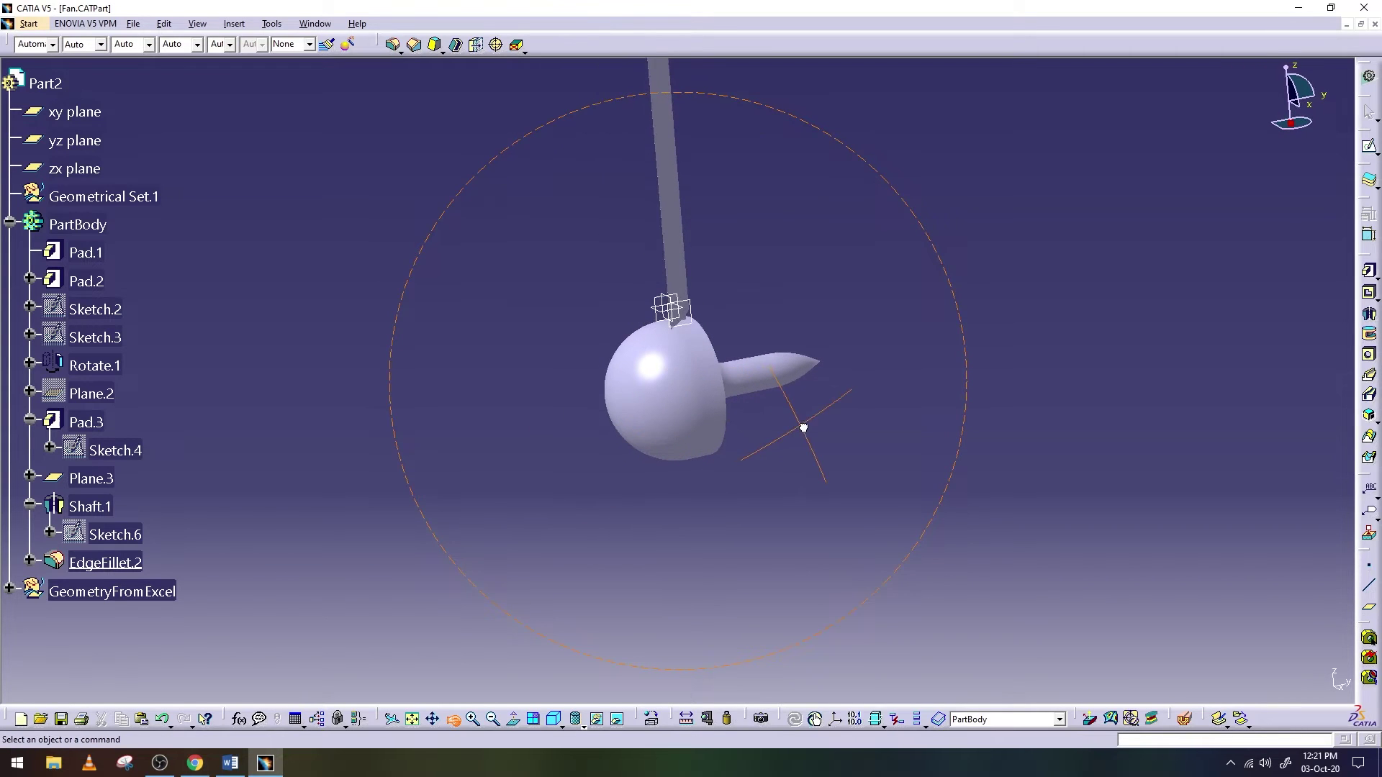
# Save the Fan part, then zoom in on the spherical hub and pick the Rotate.1 face
pyautogui.click(133, 24)
pyautogui.click(158, 111)
pyautogui.click(452, 719)
pyautogui.moveTo(720, 338)
pyautogui.mouseDown()
pyautogui.moveTo(749, 286)
pyautogui.moveTo(748, 301)
pyautogui.mouseUp()
pyautogui.keyDown('ctrl'); pyautogui.moveTo(766, 324); pyautogui.dragTo(768, 213, button='middle'); pyautogui.keyUp('ctrl')
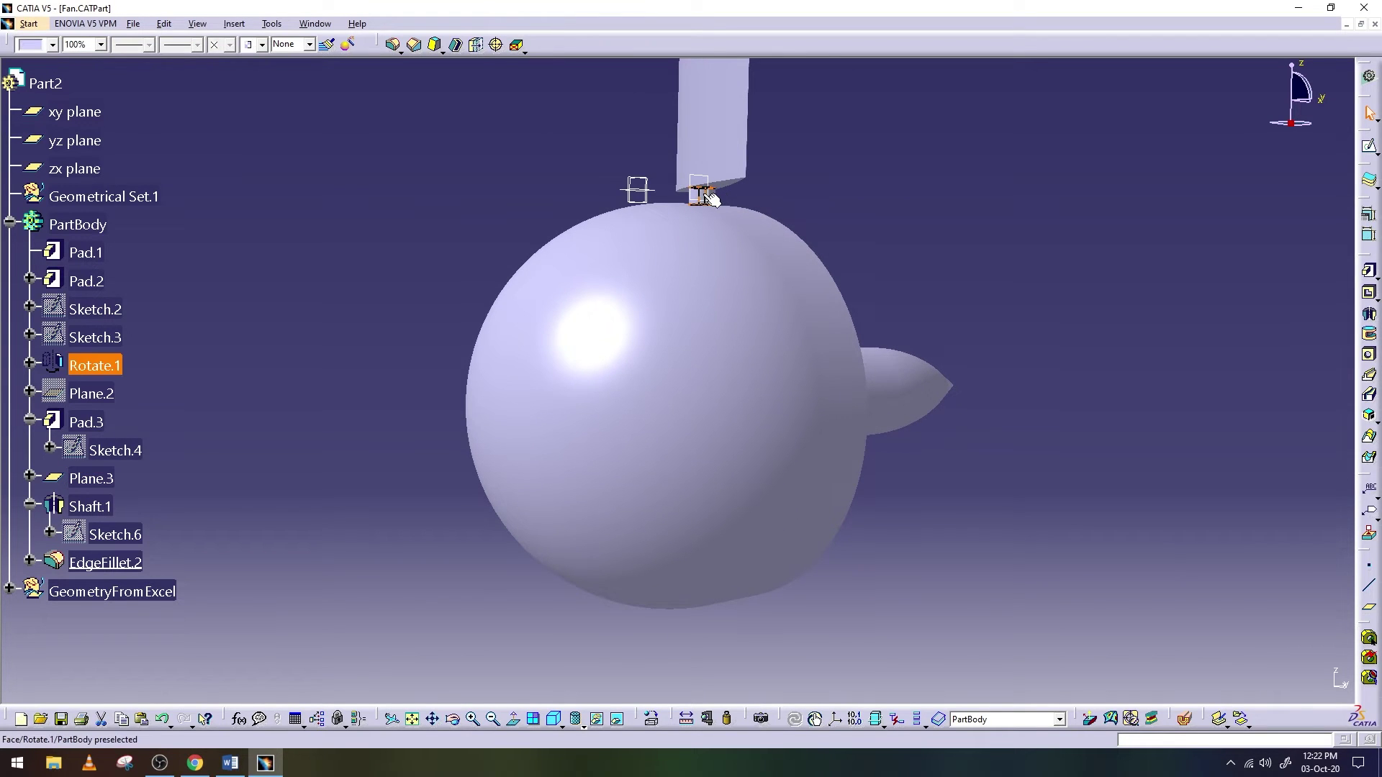
pyautogui.click(709, 196)
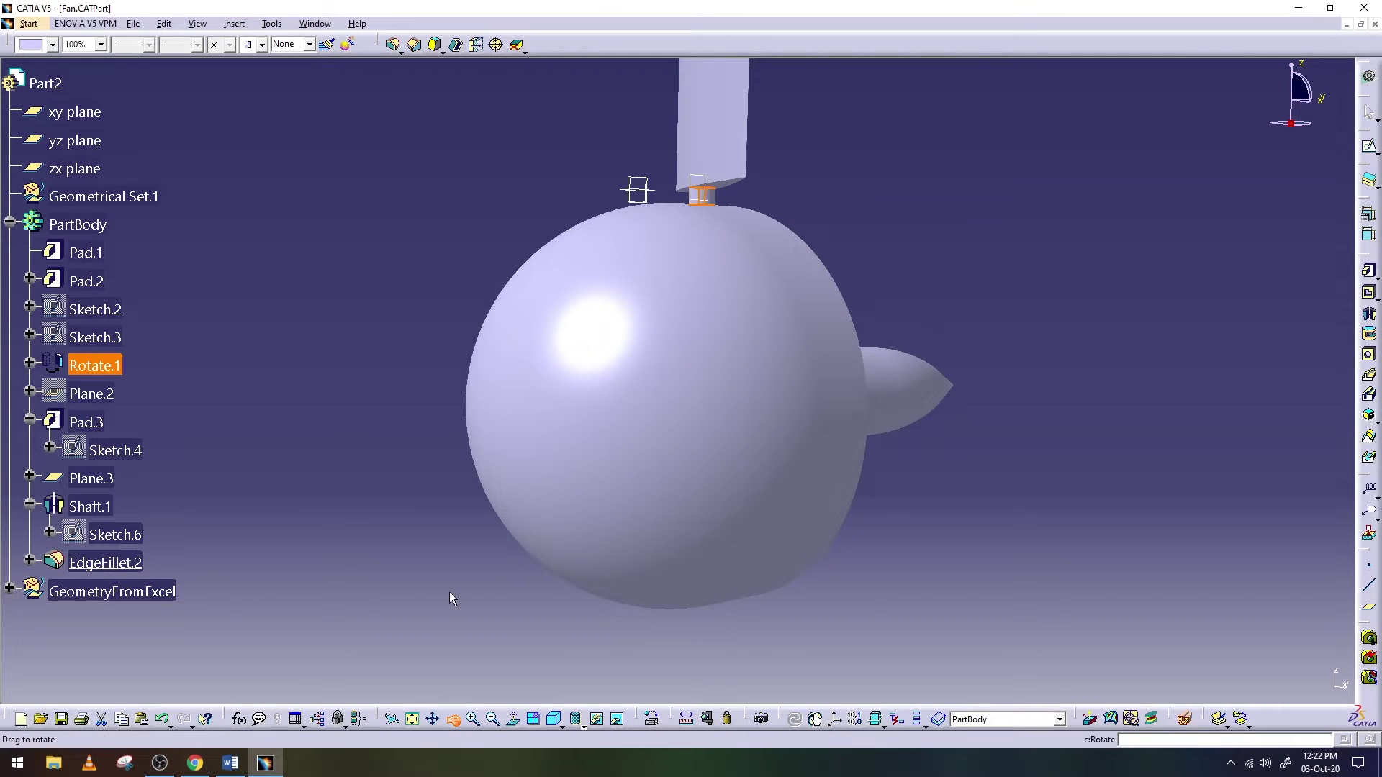
# Review Pad.2's 10mm length without changes and save the Fan part again
pyautogui.moveTo(453, 475); pyautogui.dragTo(446, 371, button='middle')
pyautogui.doubleClick(86, 281)
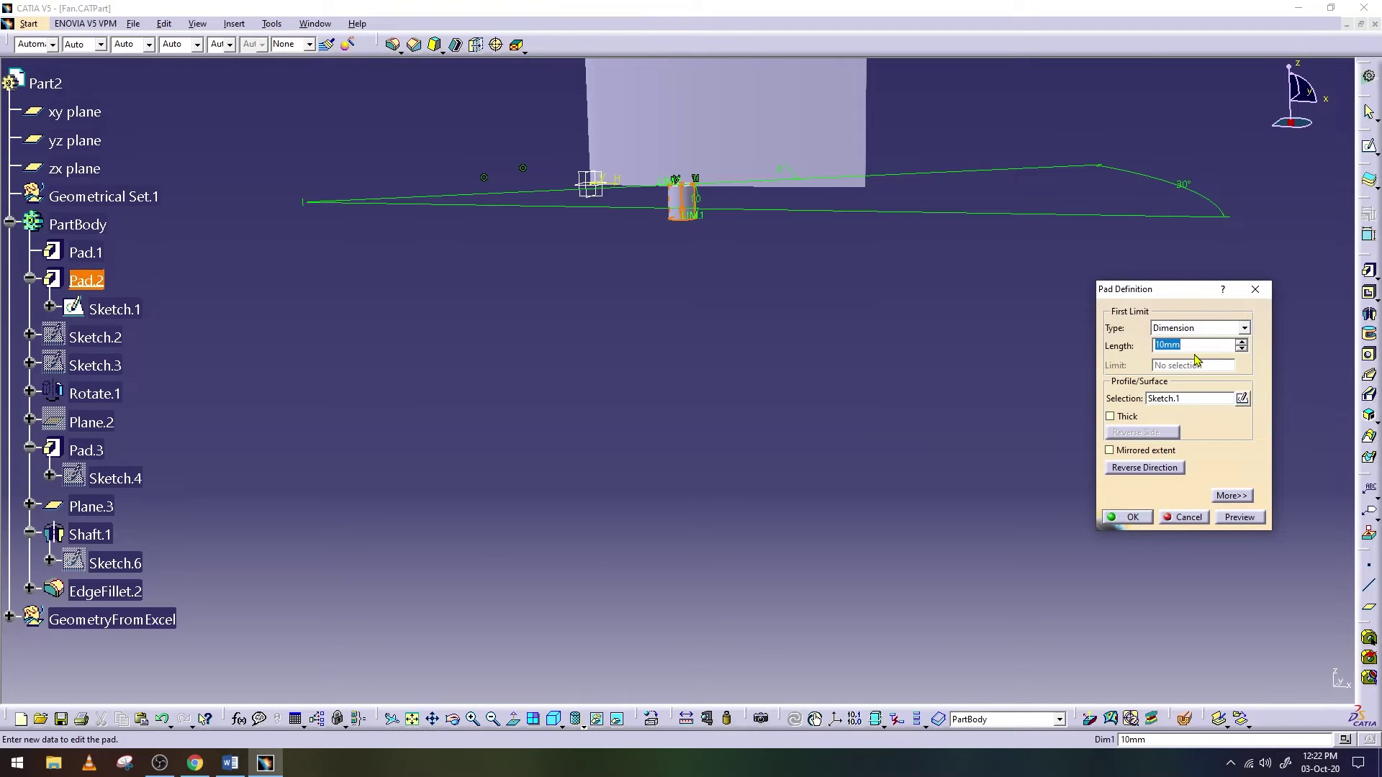
pyautogui.click(1199, 519)
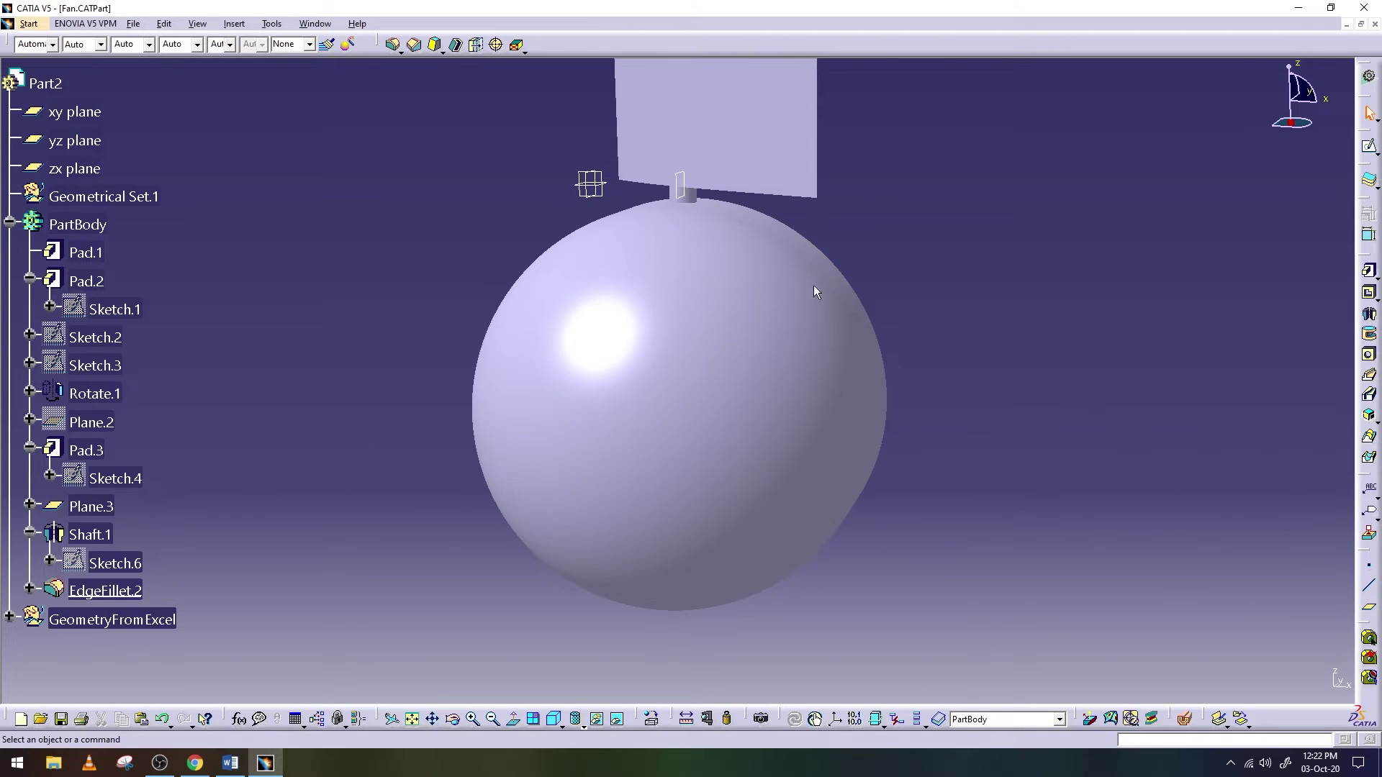
pyautogui.click(133, 24)
pyautogui.click(165, 96)
pyautogui.scroll(-5, 357, 197)
pyautogui.scroll(4, 364, 198)
pyautogui.scroll(1, 390, 197)
pyautogui.moveTo(391, 197); pyautogui.dragTo(403, 337, button='middle')
pyautogui.click(452, 718)
pyautogui.moveTo(809, 504)
pyautogui.mouseDown()
pyautogui.moveTo(689, 556)
pyautogui.moveTo(703, 548)
pyautogui.mouseUp()
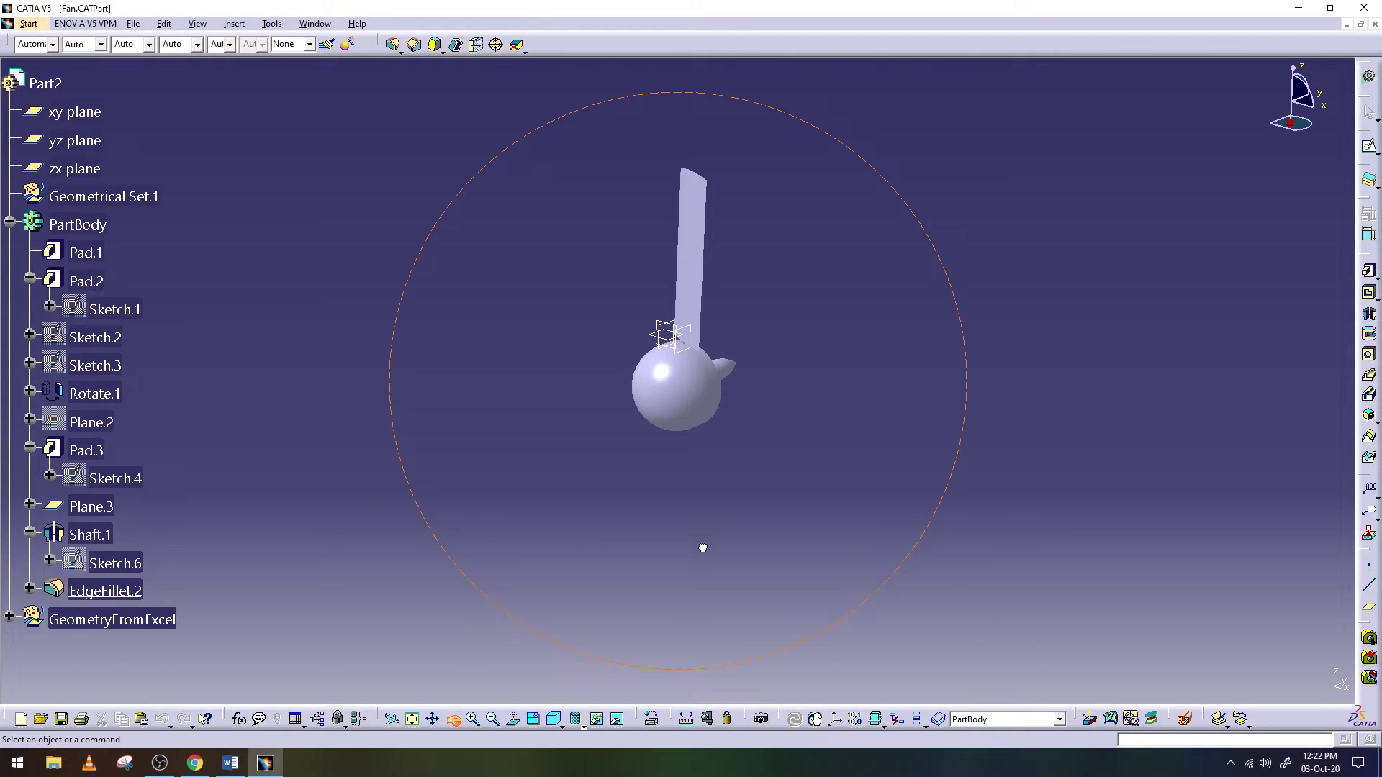
pyautogui.moveTo(703, 547); pyautogui.dragTo(500, 559)
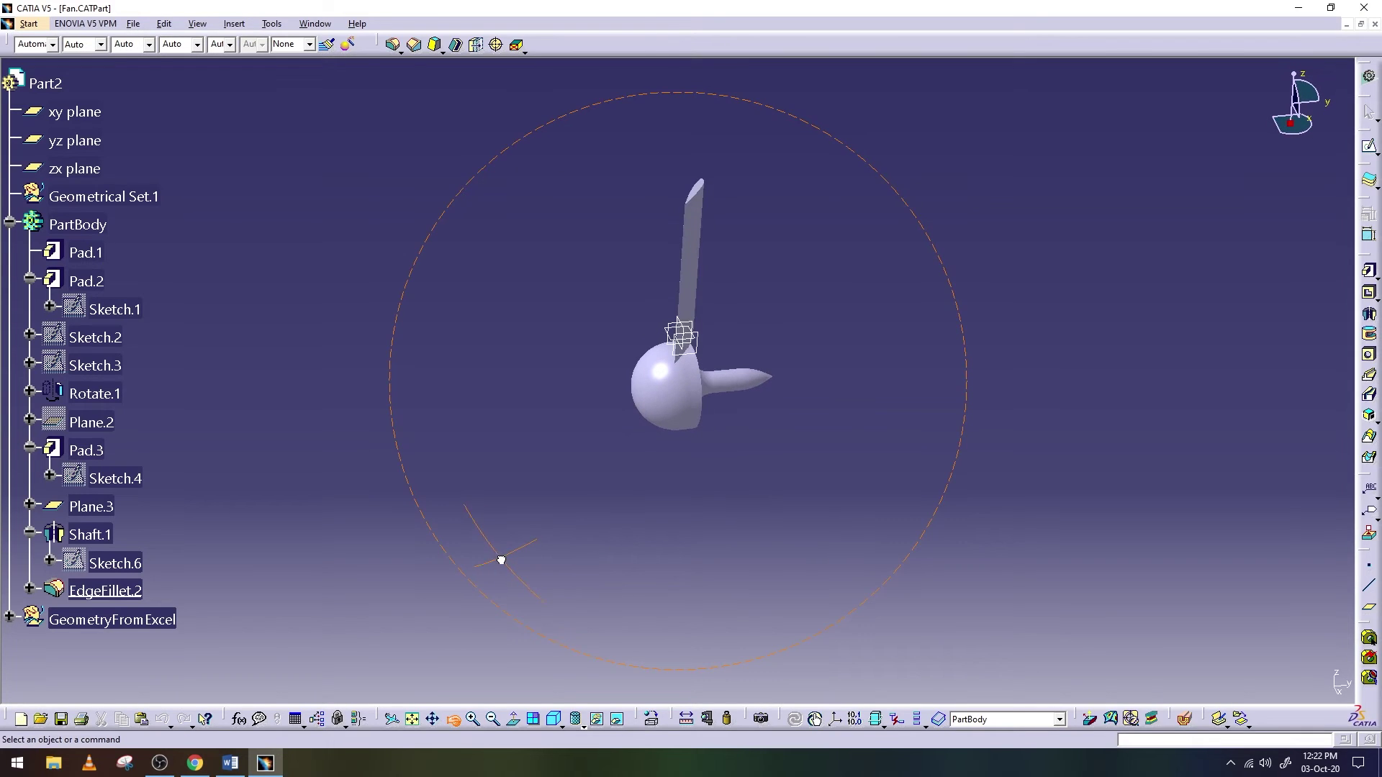
pyautogui.keyDown('ctrl'); pyautogui.moveTo(691, 531); pyautogui.dragTo(696, 471, button='middle'); pyautogui.keyUp('ctrl')
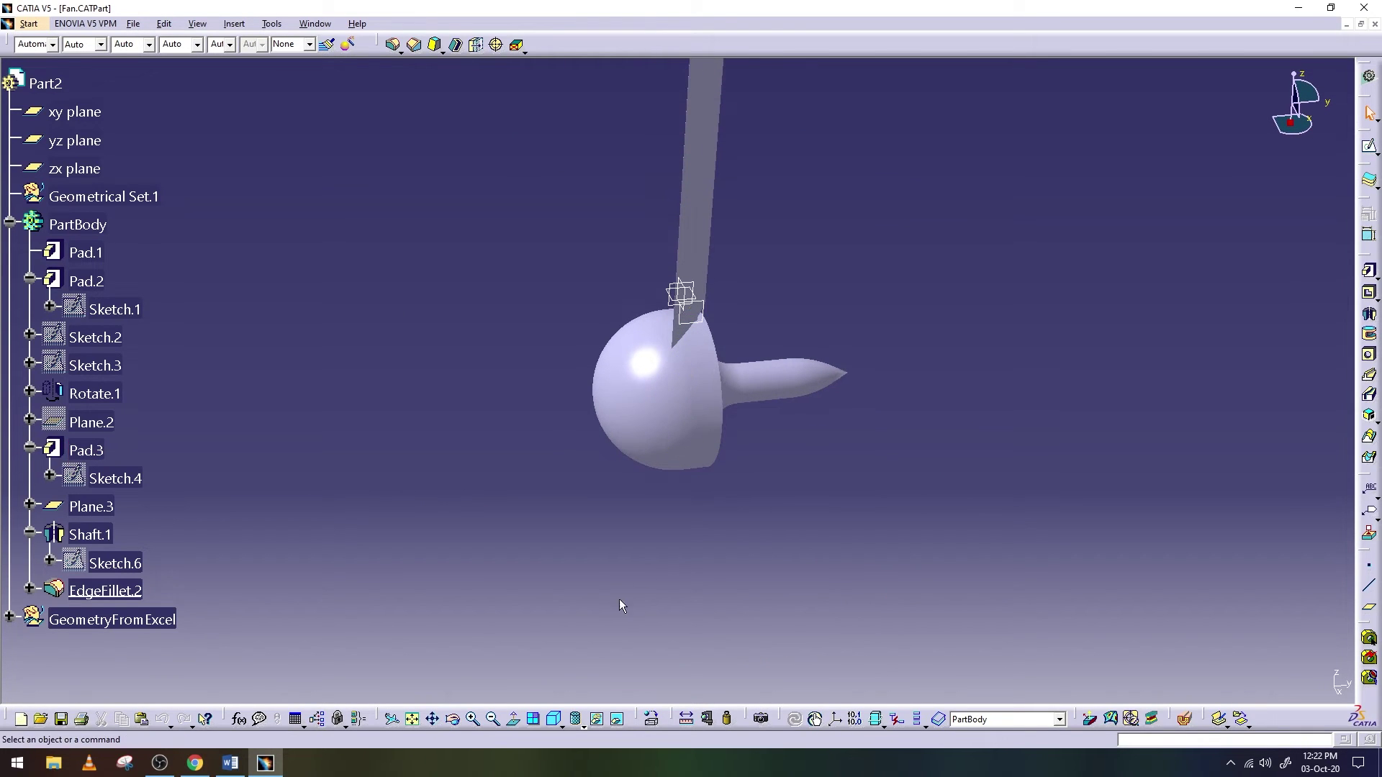
pyautogui.click(455, 721)
pyautogui.moveTo(564, 512)
pyautogui.mouseDown()
pyautogui.moveTo(833, 475)
pyautogui.moveTo(895, 398)
pyautogui.moveTo(964, 383)
pyautogui.moveTo(498, 405)
pyautogui.moveTo(595, 410)
pyautogui.moveTo(707, 457)
pyautogui.moveTo(617, 519)
pyautogui.moveTo(547, 539)
pyautogui.moveTo(704, 540)
pyautogui.moveTo(768, 511)
pyautogui.moveTo(559, 503)
pyautogui.moveTo(719, 503)
pyautogui.moveTo(839, 482)
pyautogui.moveTo(867, 459)
pyautogui.mouseUp()
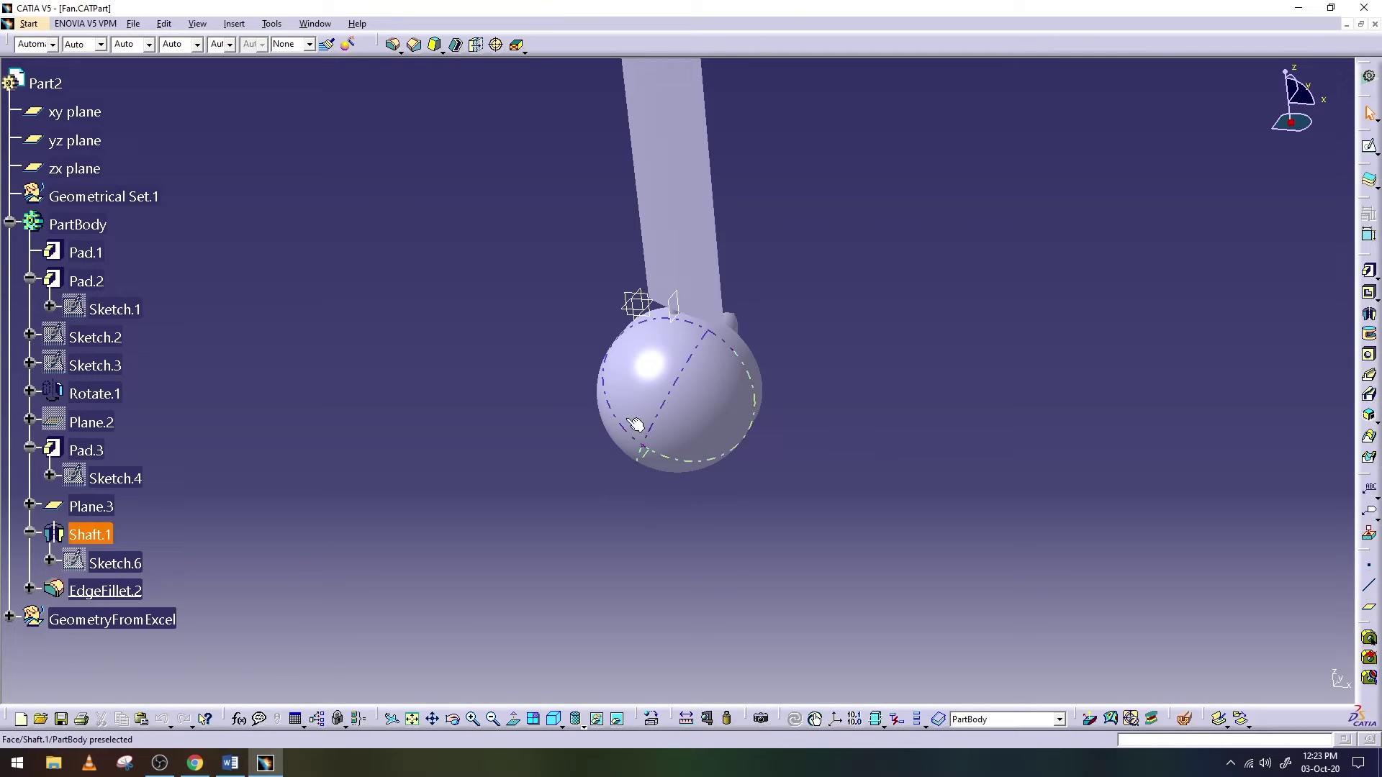
pyautogui.moveTo(797, 486); pyautogui.dragTo(702, 483, button='middle')
pyautogui.click(453, 719)
pyautogui.moveTo(537, 561)
pyautogui.mouseDown()
pyautogui.moveTo(391, 511)
pyautogui.moveTo(417, 490)
pyautogui.mouseUp()
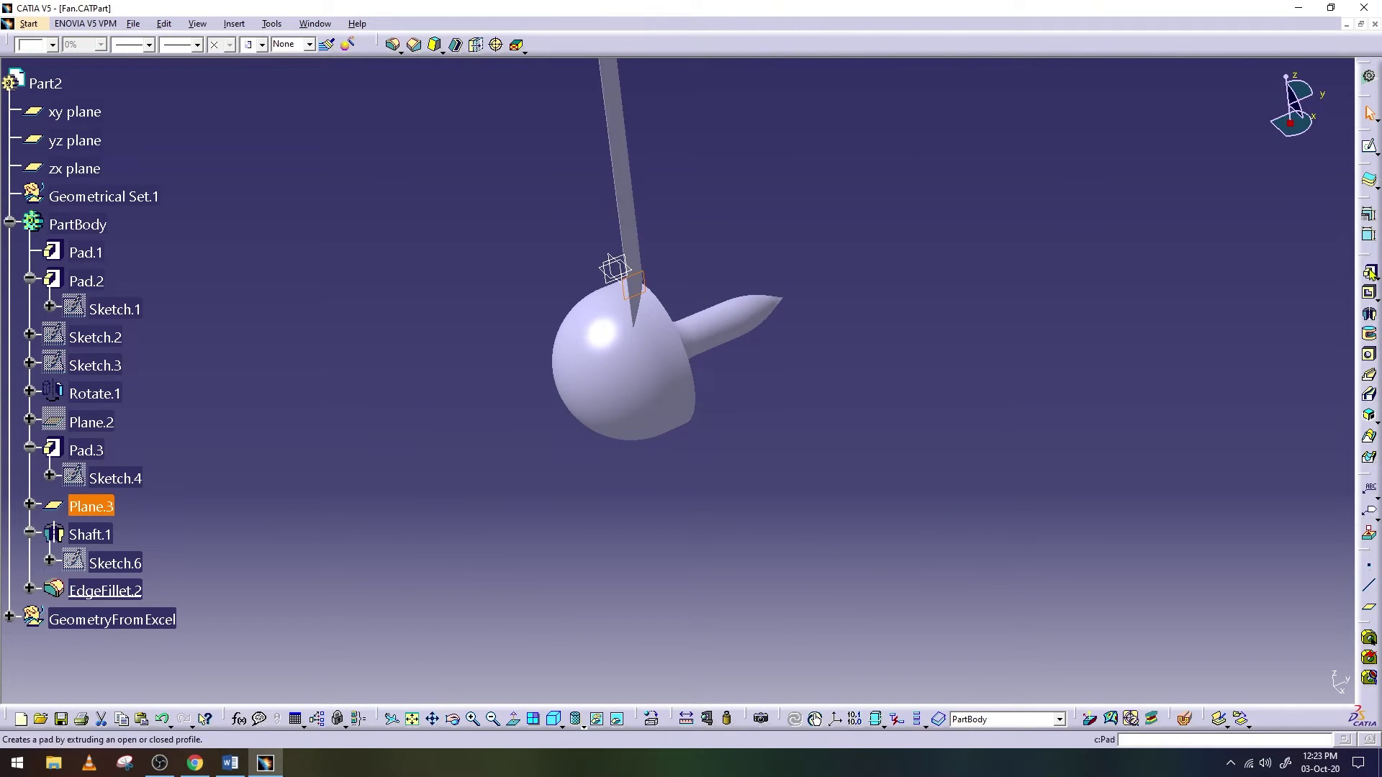
# Create Sketch.7 on Plane.3 with a vertical line down from the origin, then select Shaft.1
pyautogui.click(1369, 146)
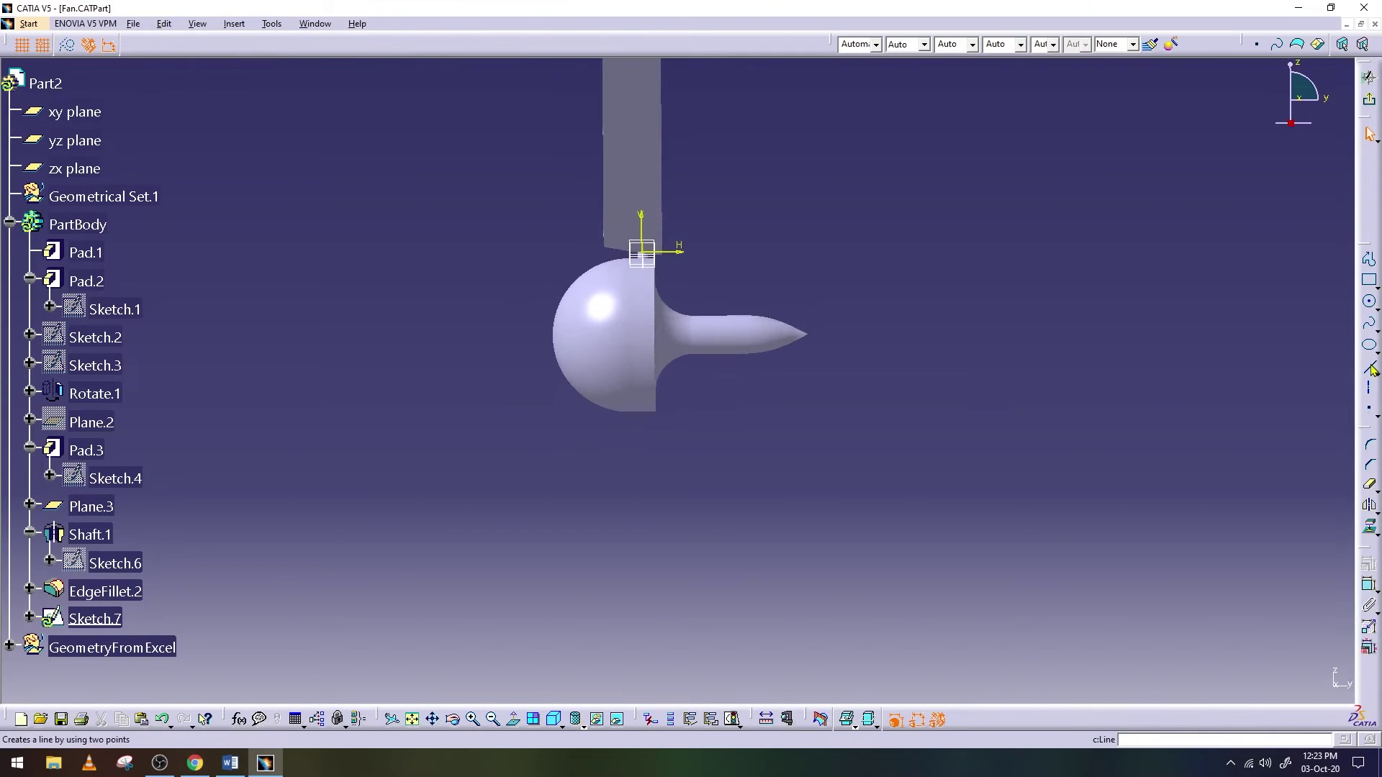
pyautogui.click(1369, 368)
pyautogui.click(642, 251)
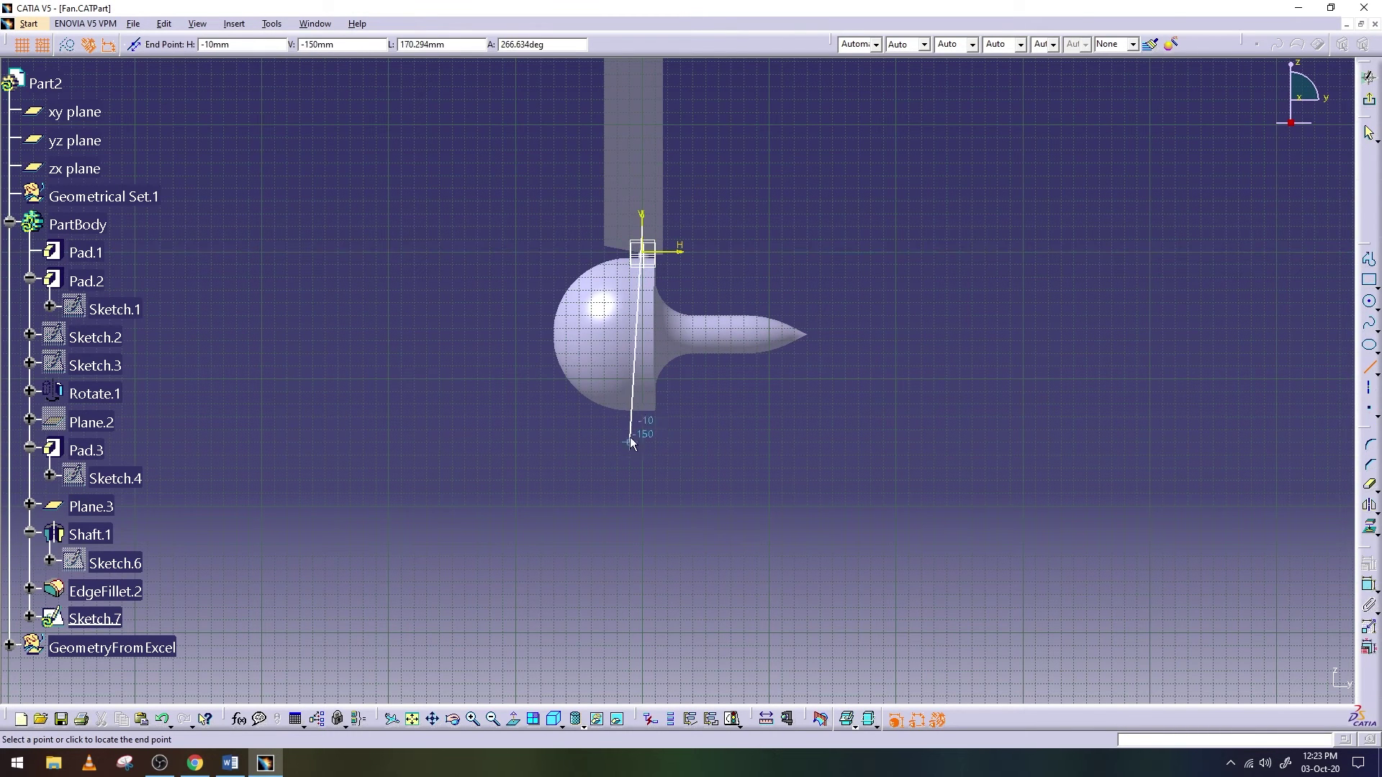
pyautogui.click(643, 454)
pyautogui.click(1369, 77)
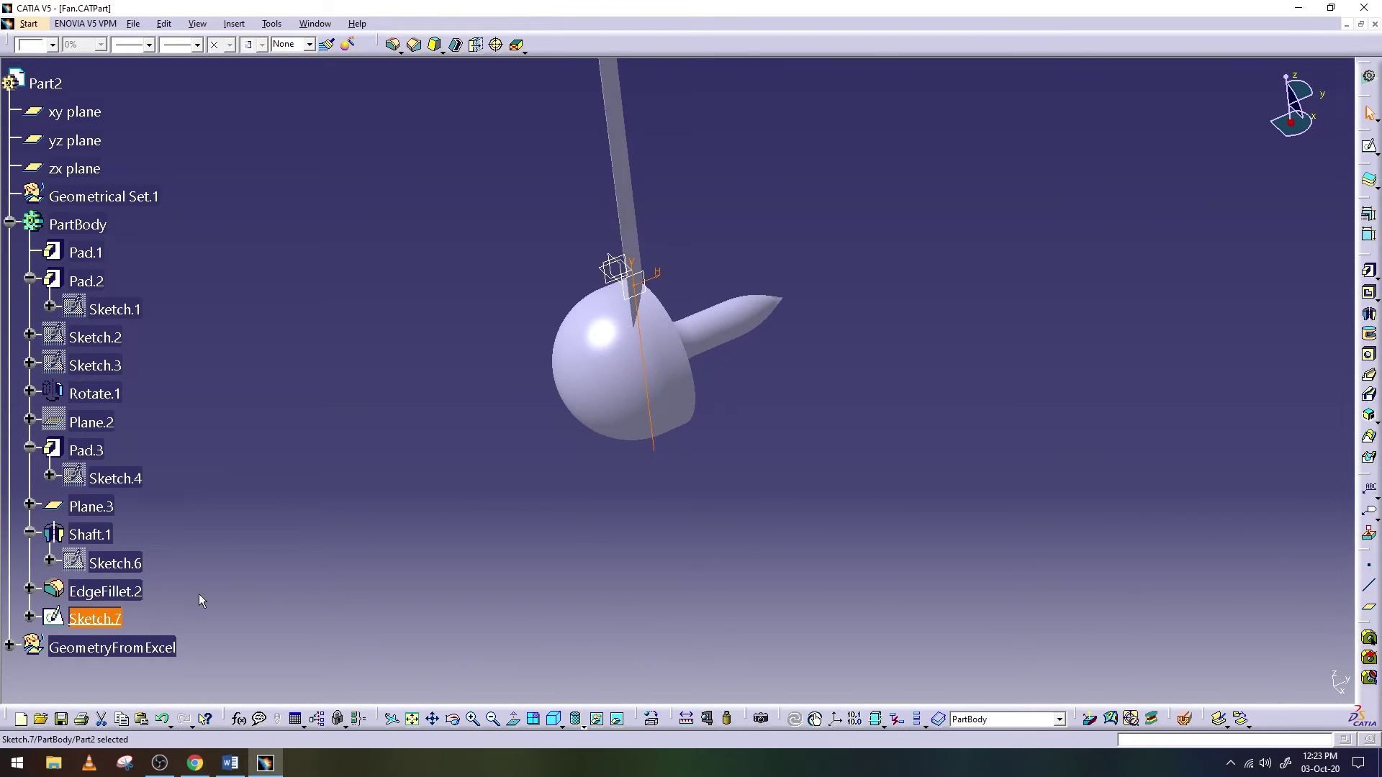
pyautogui.click(105, 541)
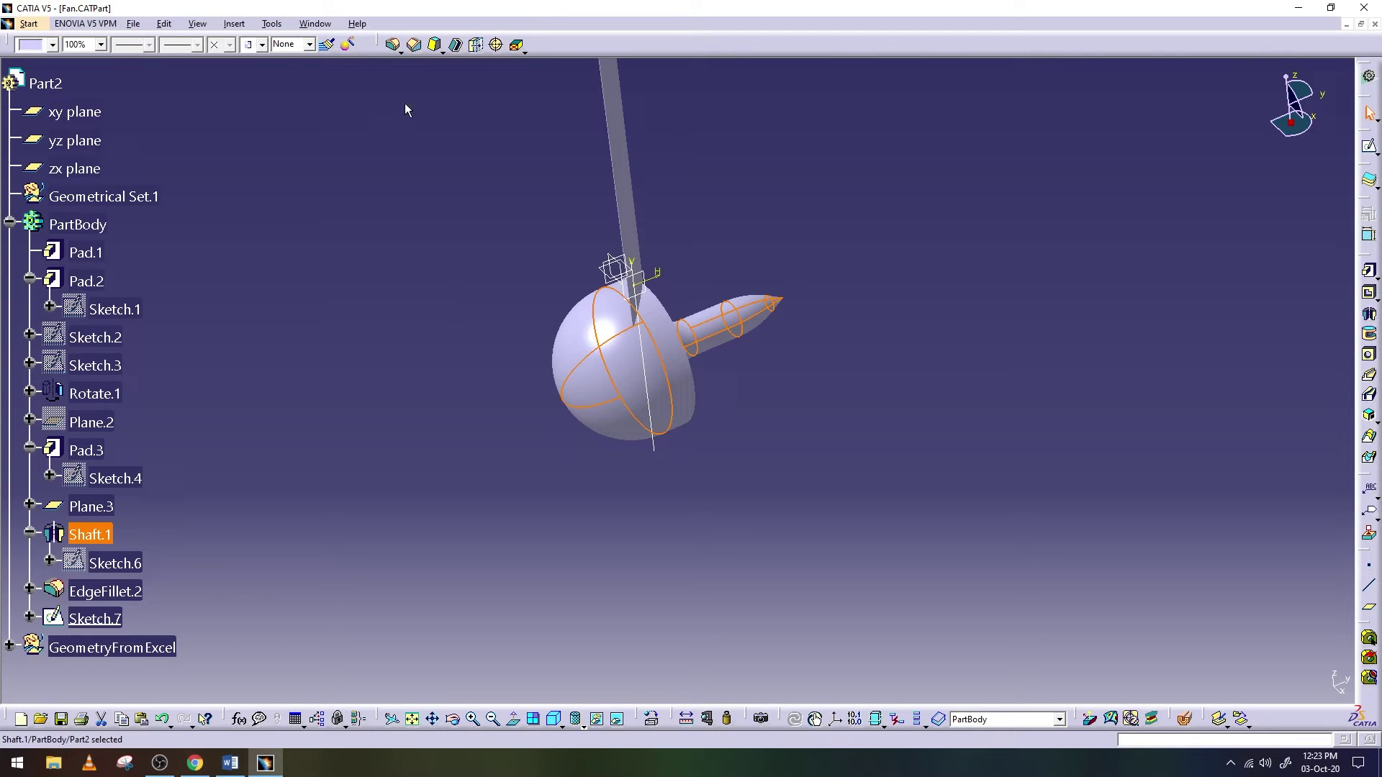
pyautogui.click(229, 25)
pyautogui.moveTo(283, 285)
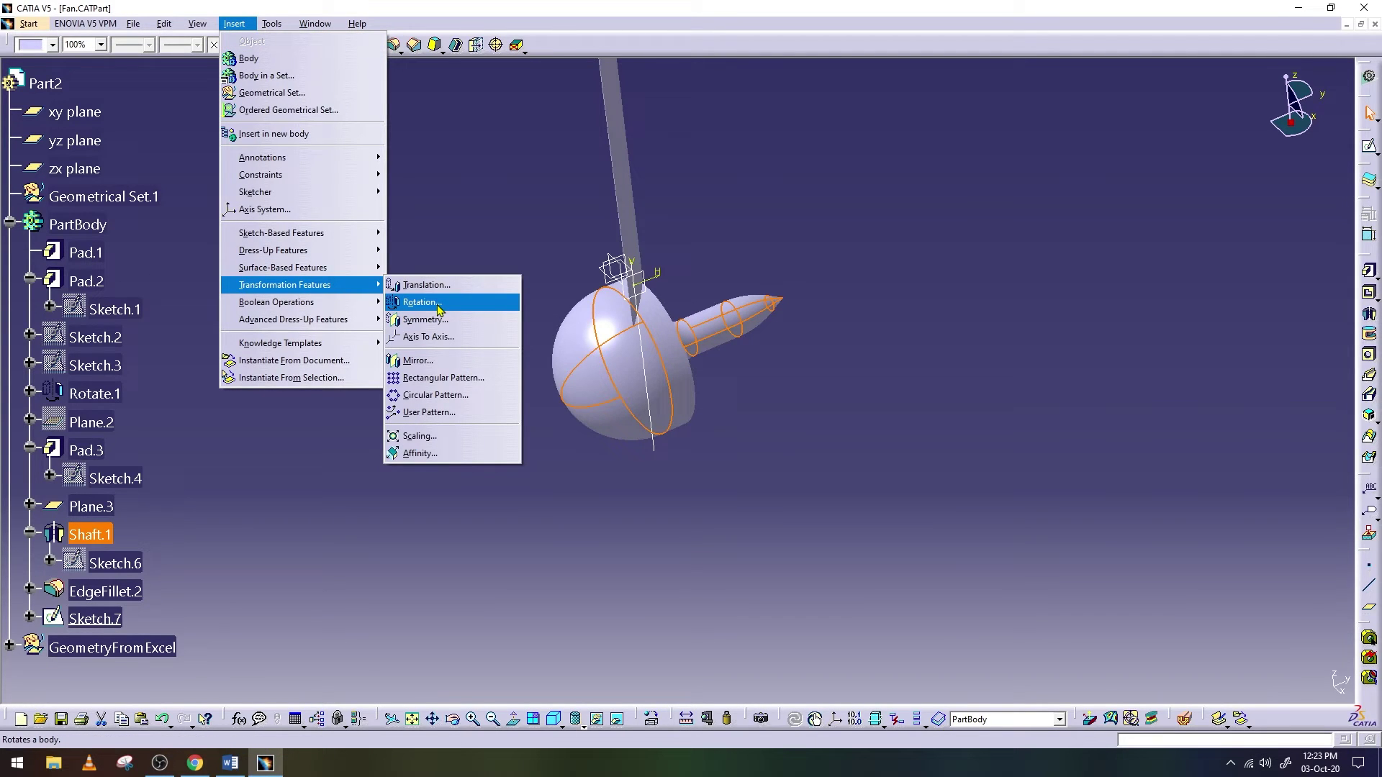
# Rotate the body 180° about the Sketch.7 line, creating Rotate.2
pyautogui.click(439, 303)
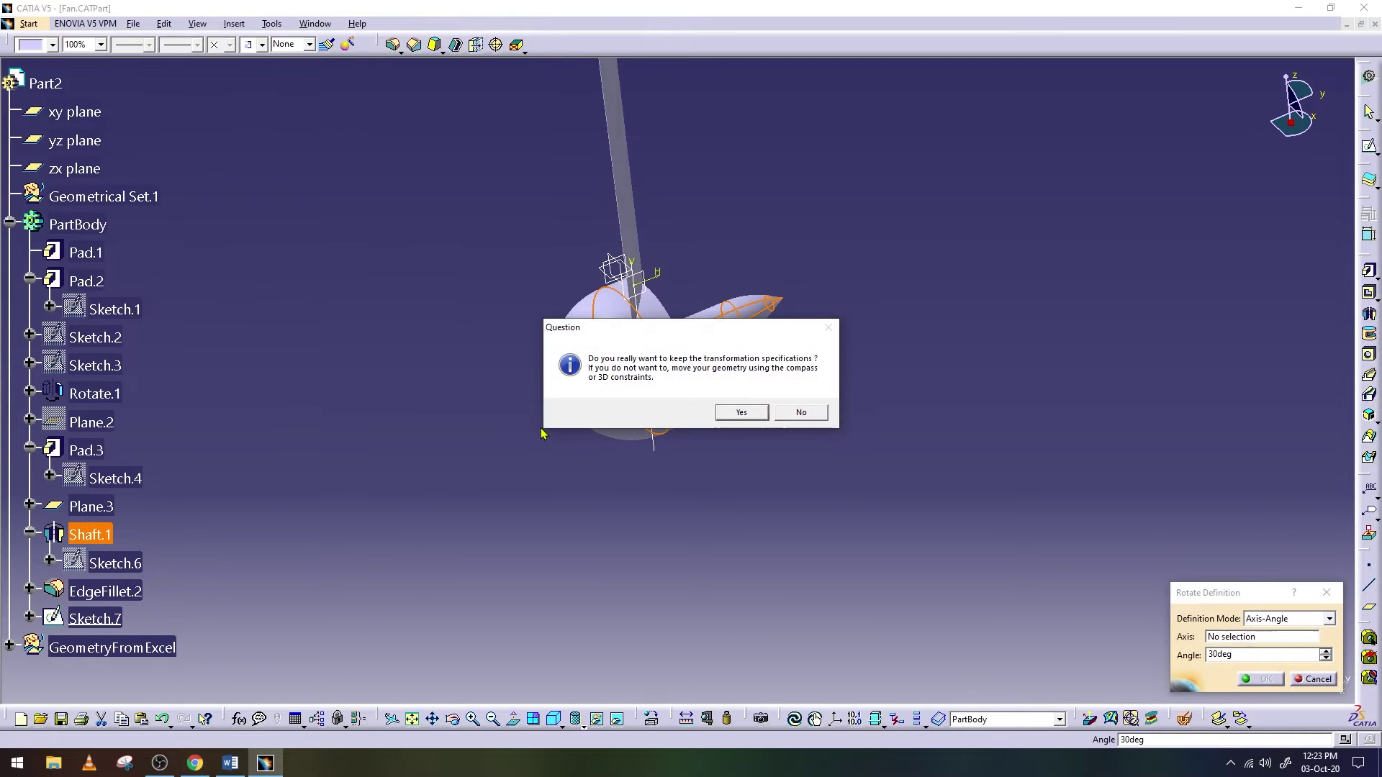
pyautogui.click(741, 409)
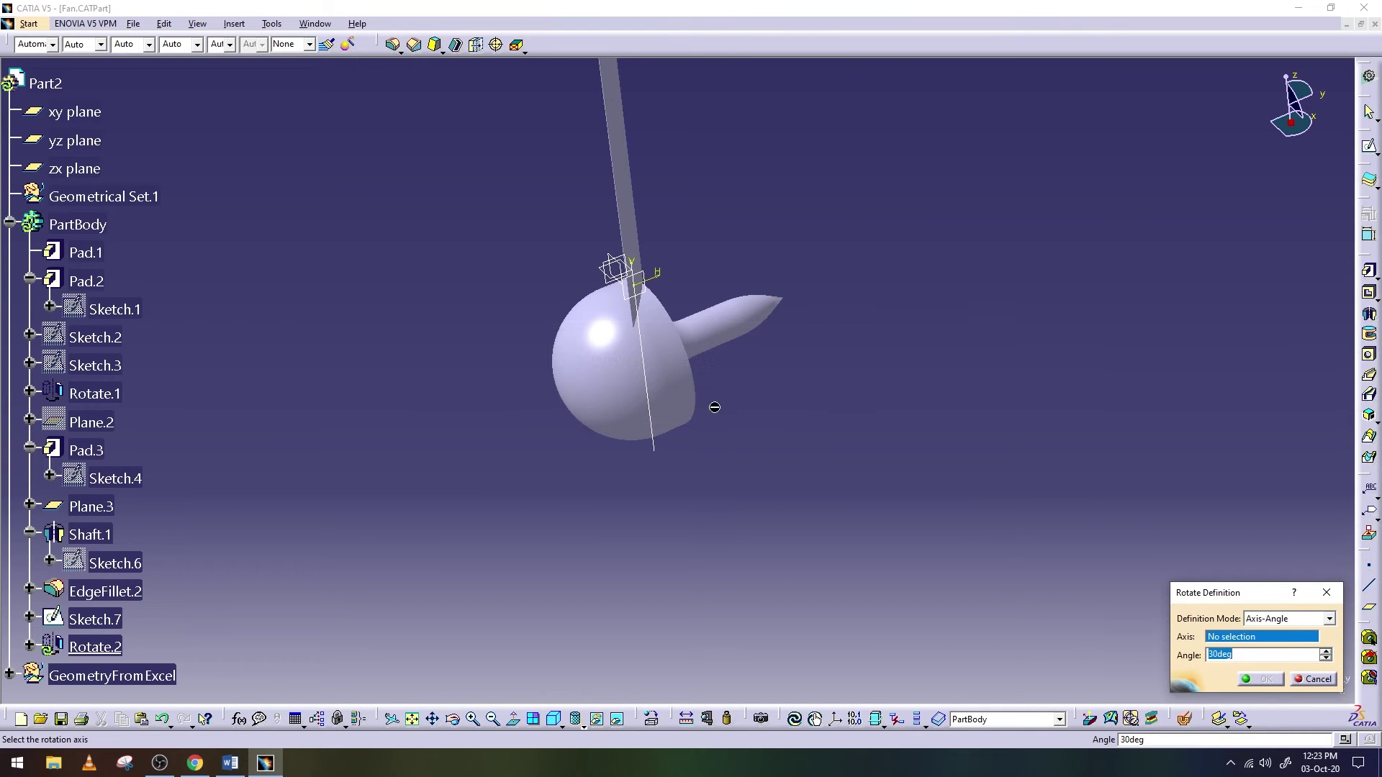
pyautogui.click(647, 367)
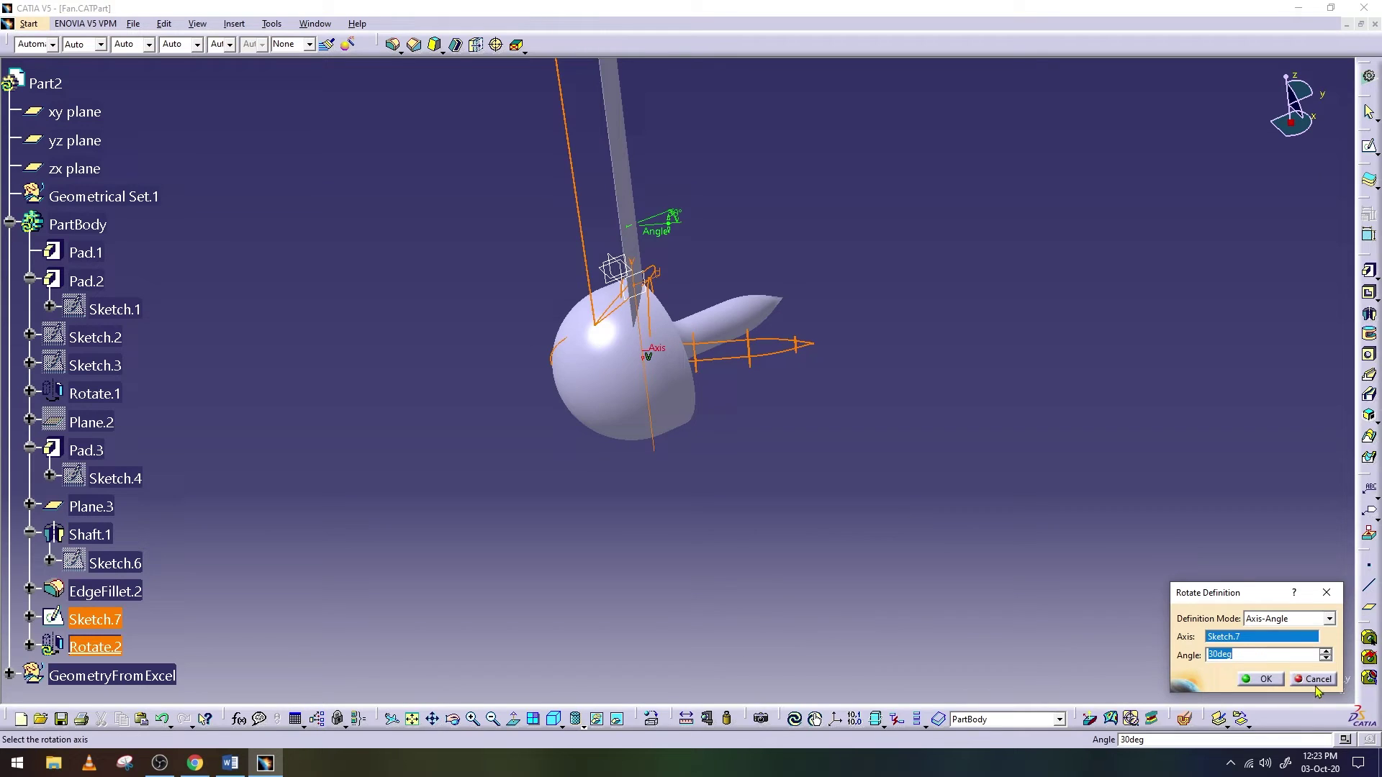
pyautogui.write('36')
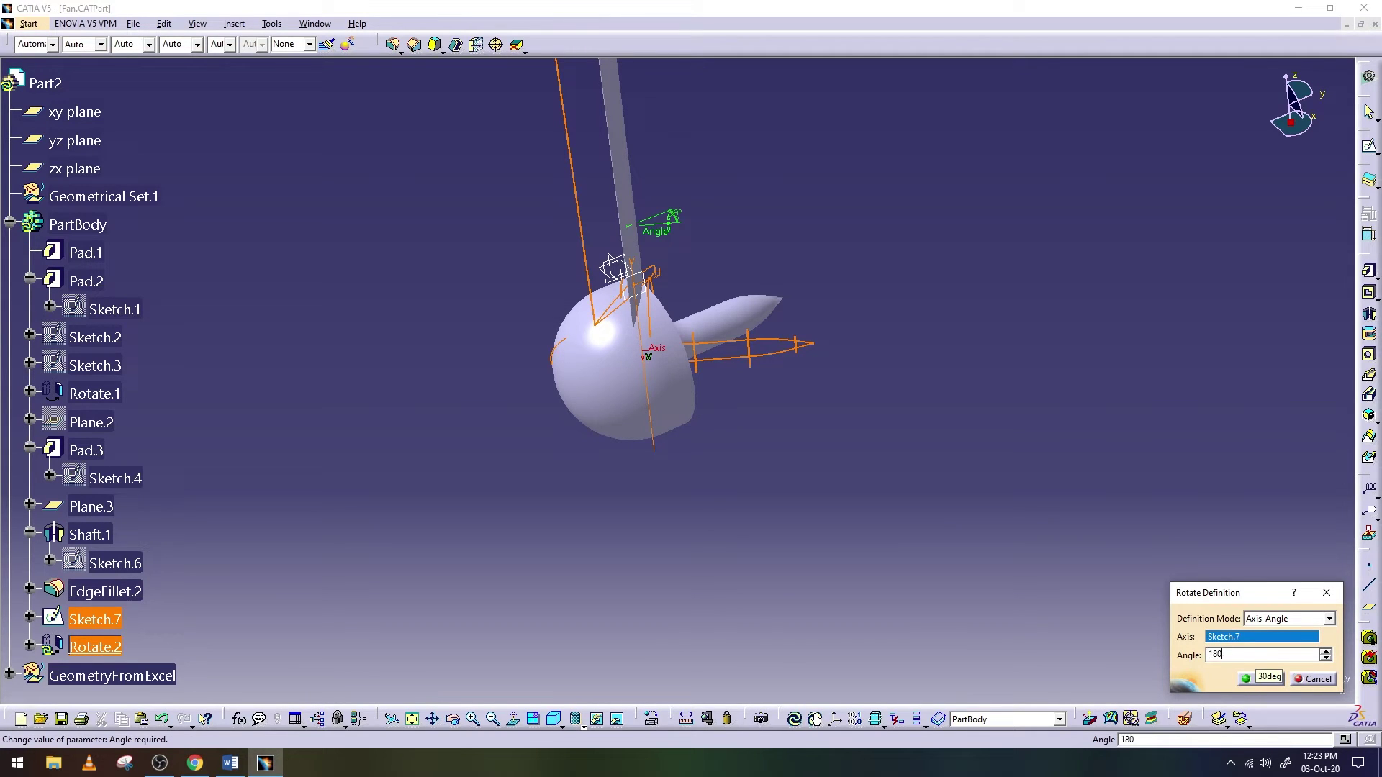
pyautogui.click(1271, 680)
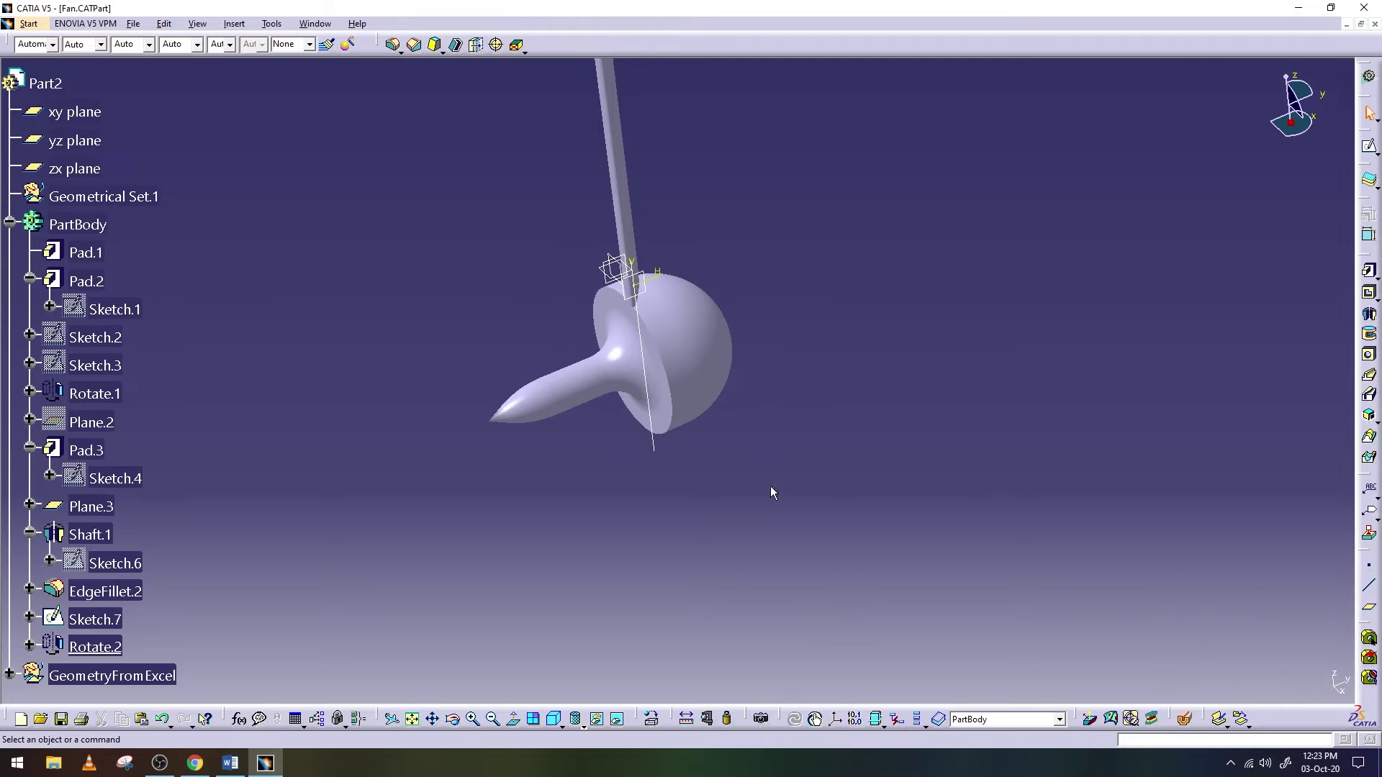
pyautogui.click(453, 719)
pyautogui.moveTo(673, 377)
pyautogui.mouseDown()
pyautogui.moveTo(746, 355)
pyautogui.moveTo(1021, 453)
pyautogui.mouseUp()
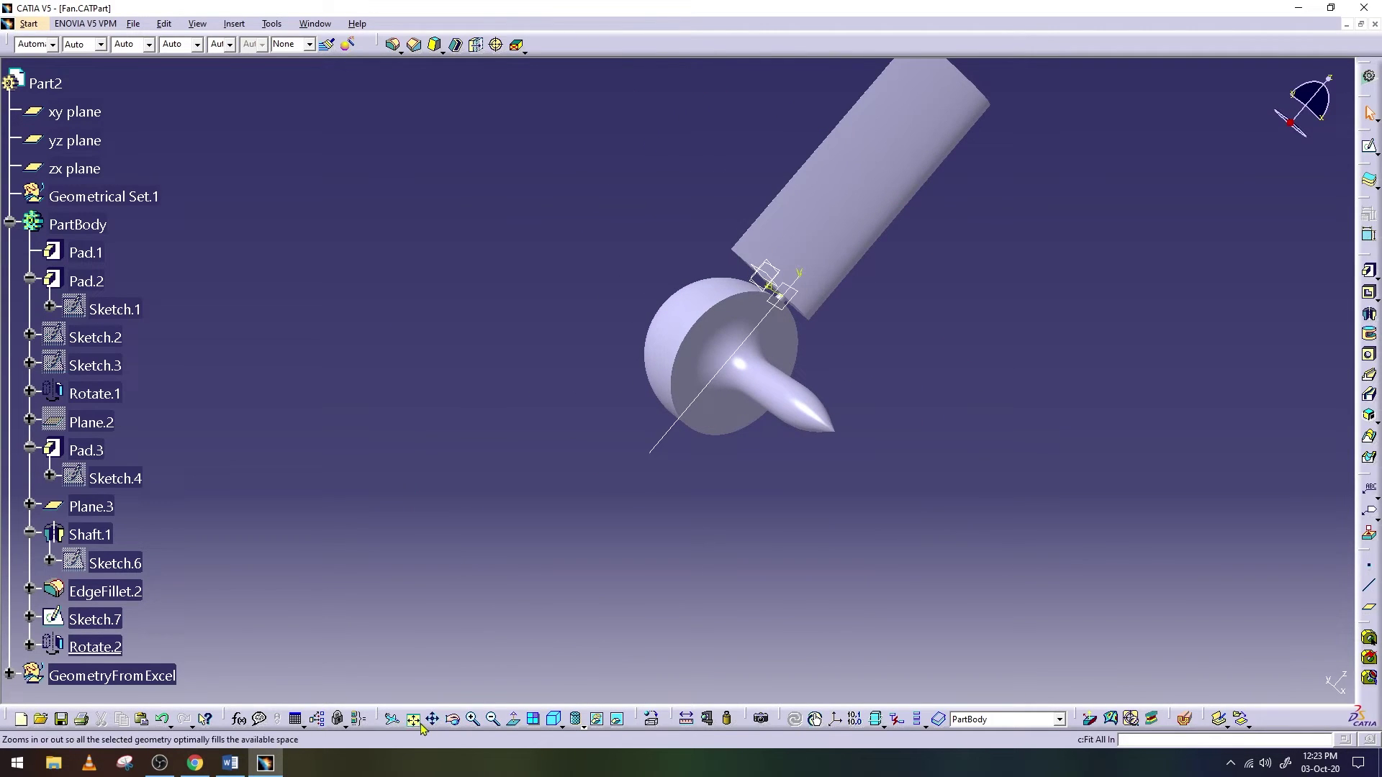
pyautogui.moveTo(455, 518)
pyautogui.mouseDown()
pyautogui.moveTo(456, 478)
pyautogui.moveTo(456, 607)
pyautogui.moveTo(905, 706)
pyautogui.mouseUp()
pyautogui.click(454, 719)
pyautogui.moveTo(511, 529)
pyautogui.mouseDown()
pyautogui.moveTo(684, 436)
pyautogui.moveTo(541, 432)
pyautogui.mouseUp()
pyautogui.moveTo(532, 370)
pyautogui.mouseDown(button='middle')
pyautogui.moveTo(531, 388)
pyautogui.moveTo(543, 339)
pyautogui.mouseUp(button='middle')
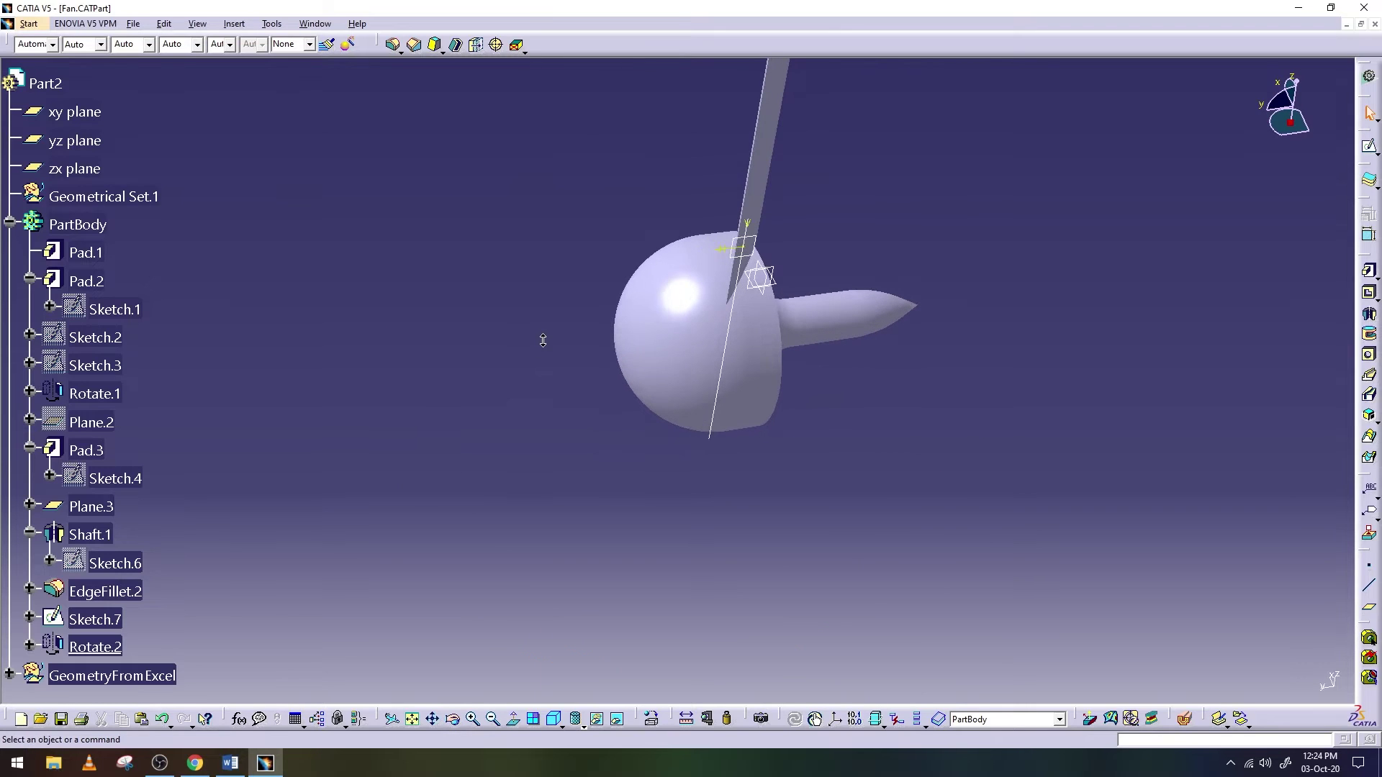
pyautogui.click(454, 719)
# Delete the Rotate.2 feature
pyautogui.click(92, 647)
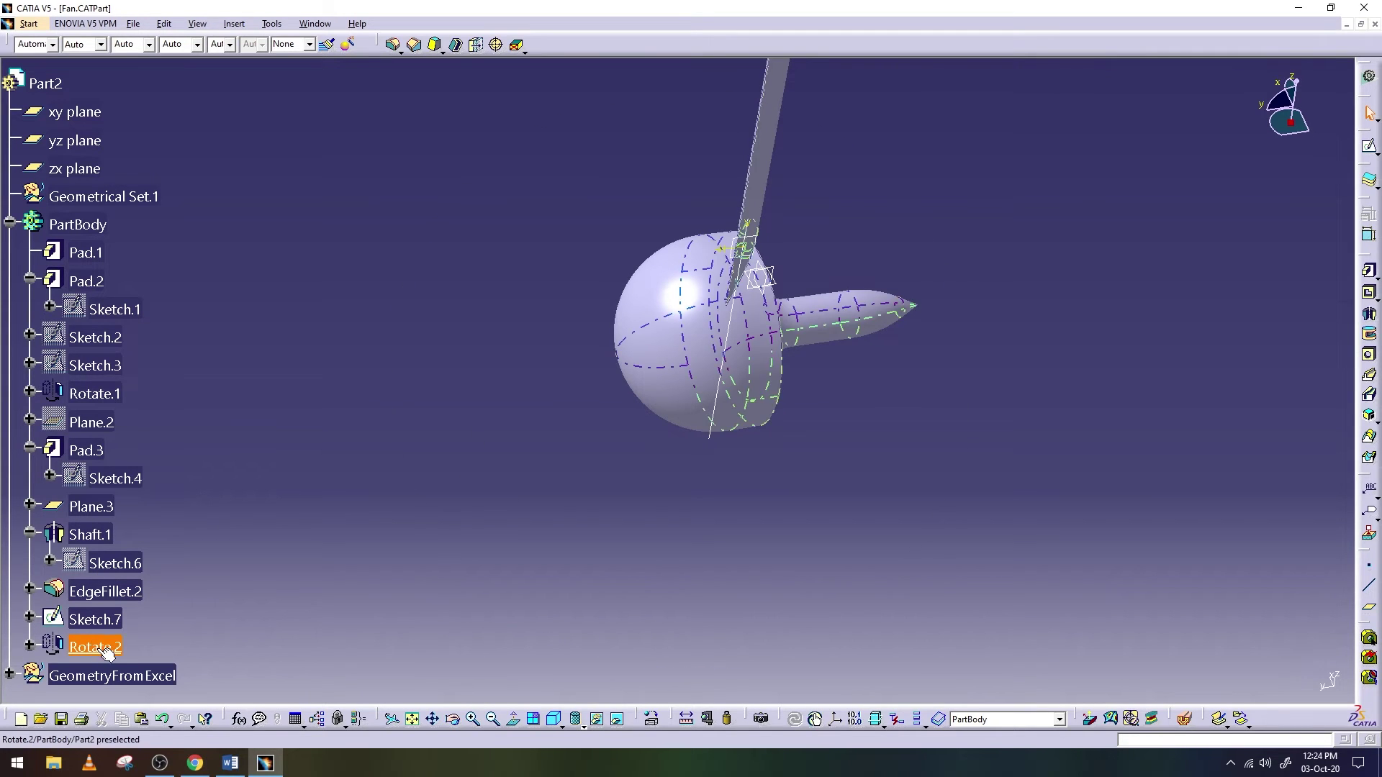
pyautogui.press('Delete')
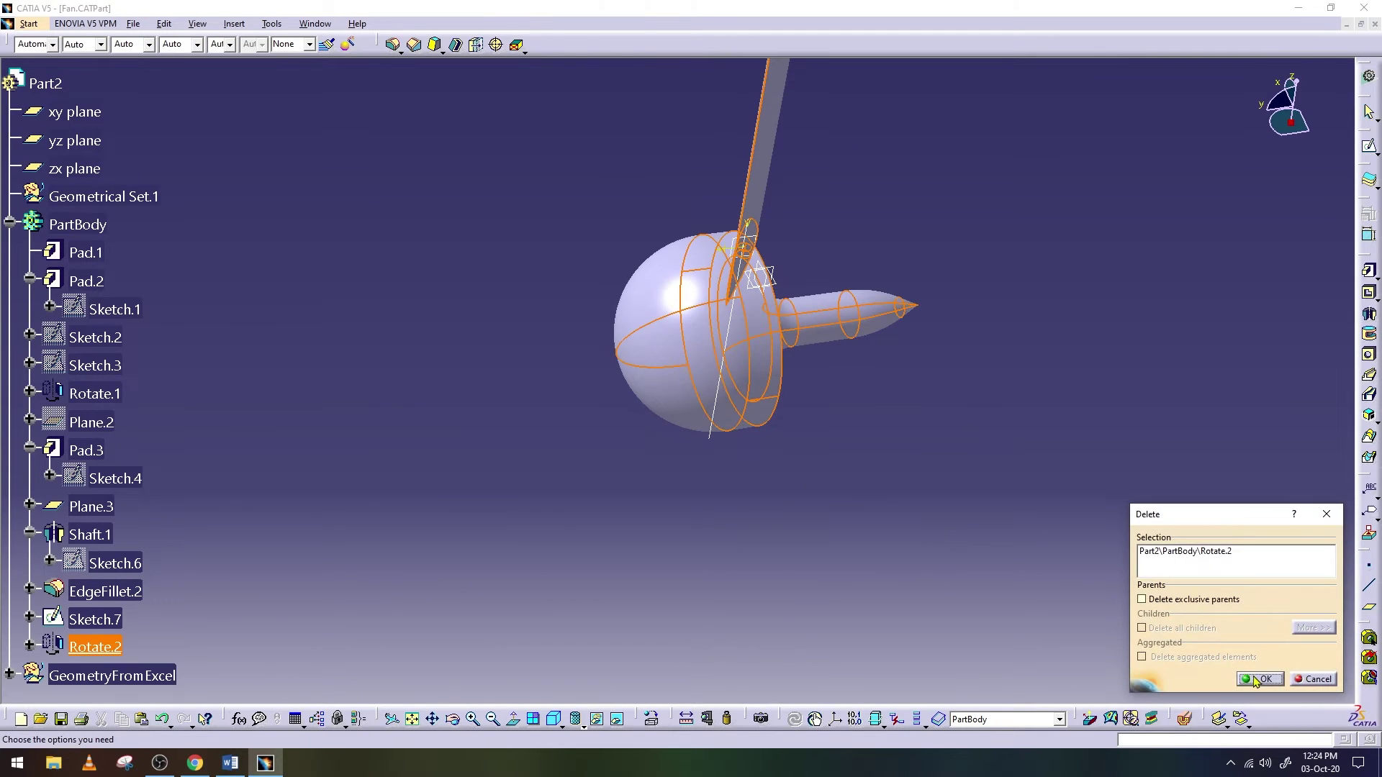
pyautogui.click(1255, 679)
# Change the Rotate.1 blade rotation angle to 90
pyautogui.click(452, 719)
pyautogui.moveTo(768, 467); pyautogui.dragTo(547, 389)
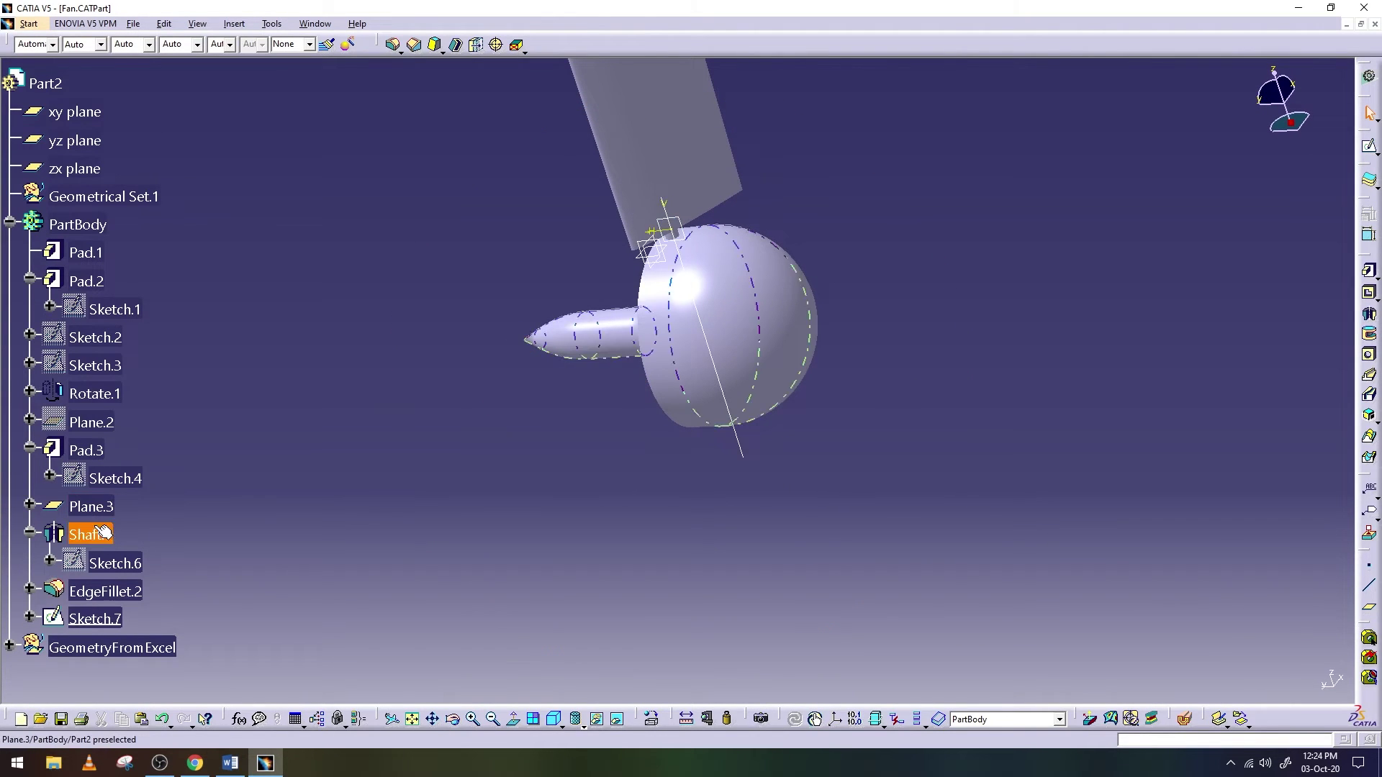
pyautogui.doubleClick(97, 394)
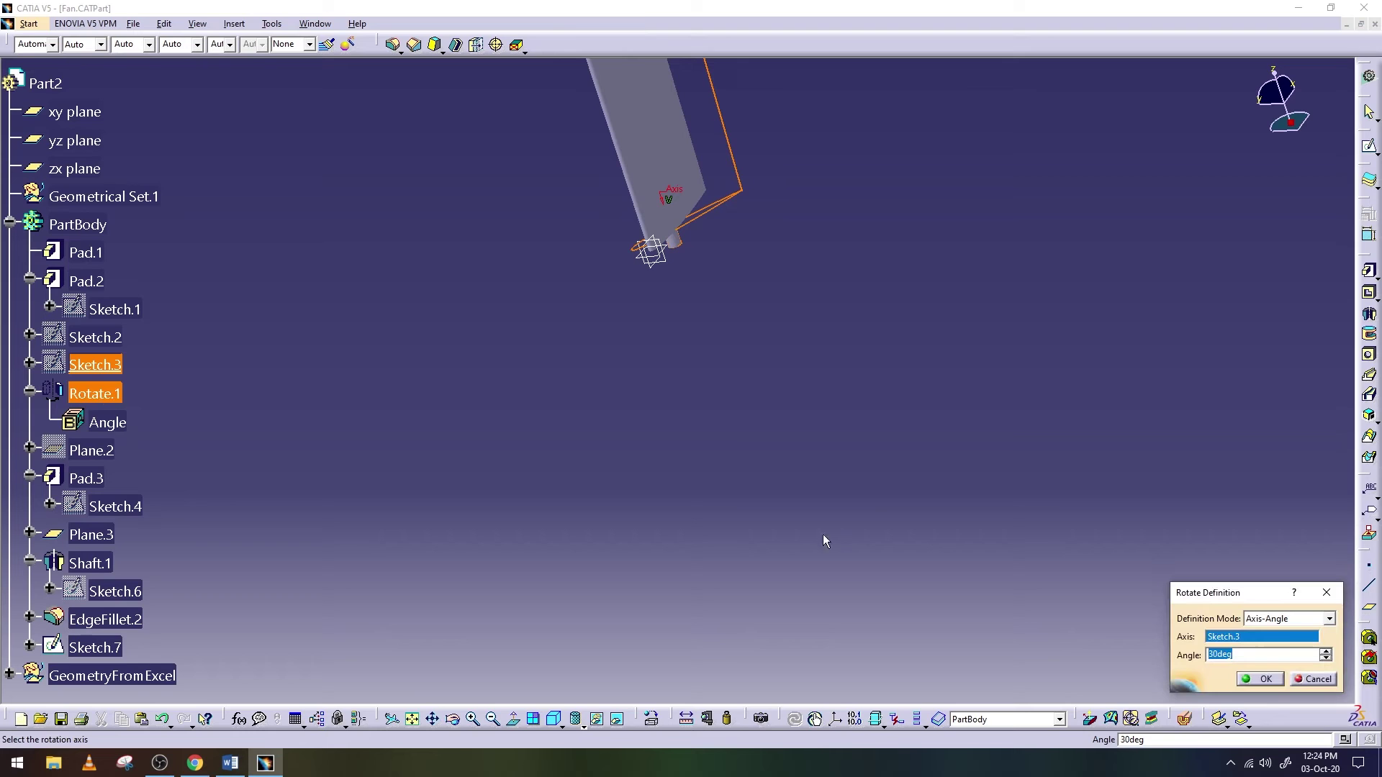
pyautogui.write('90')
pyautogui.press('Return')
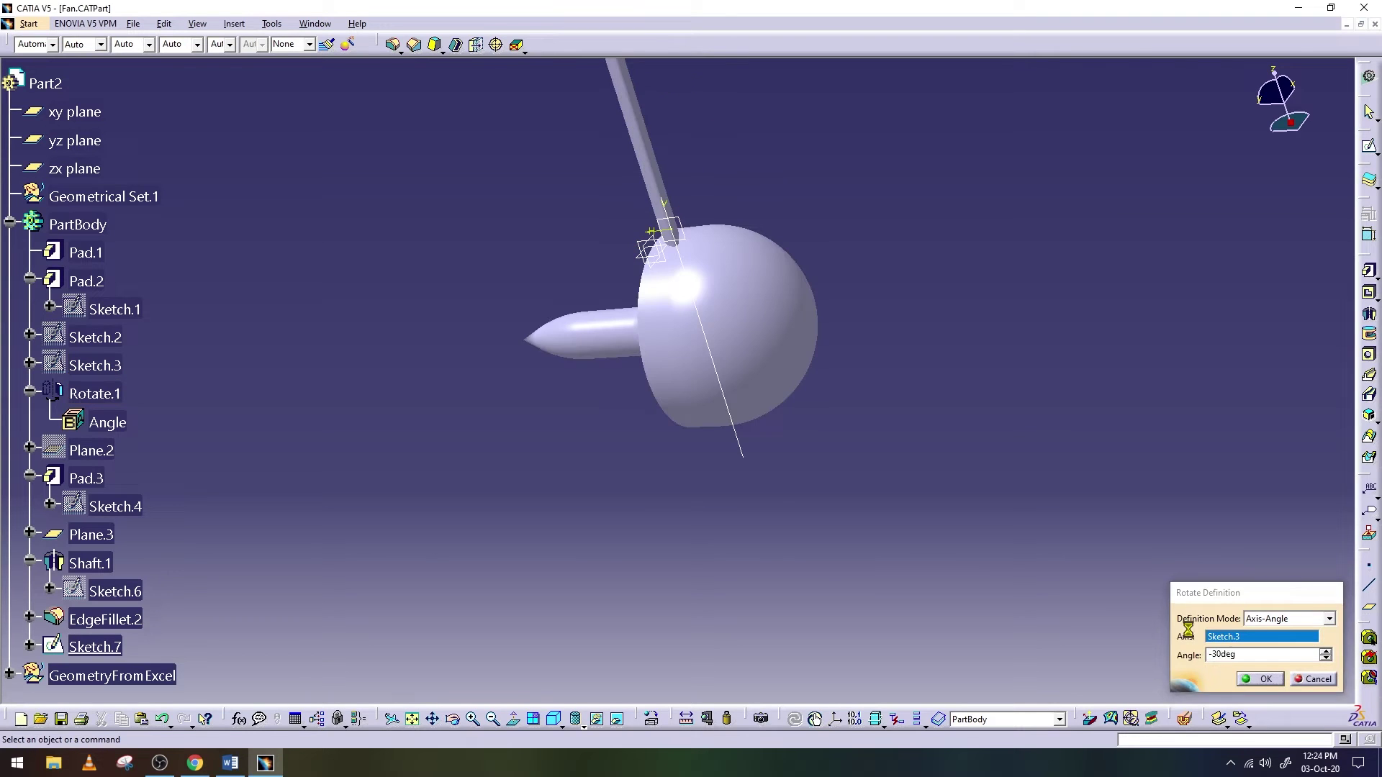
# Hide the Sketch.7 axis line and save the Fan part
pyautogui.click(452, 719)
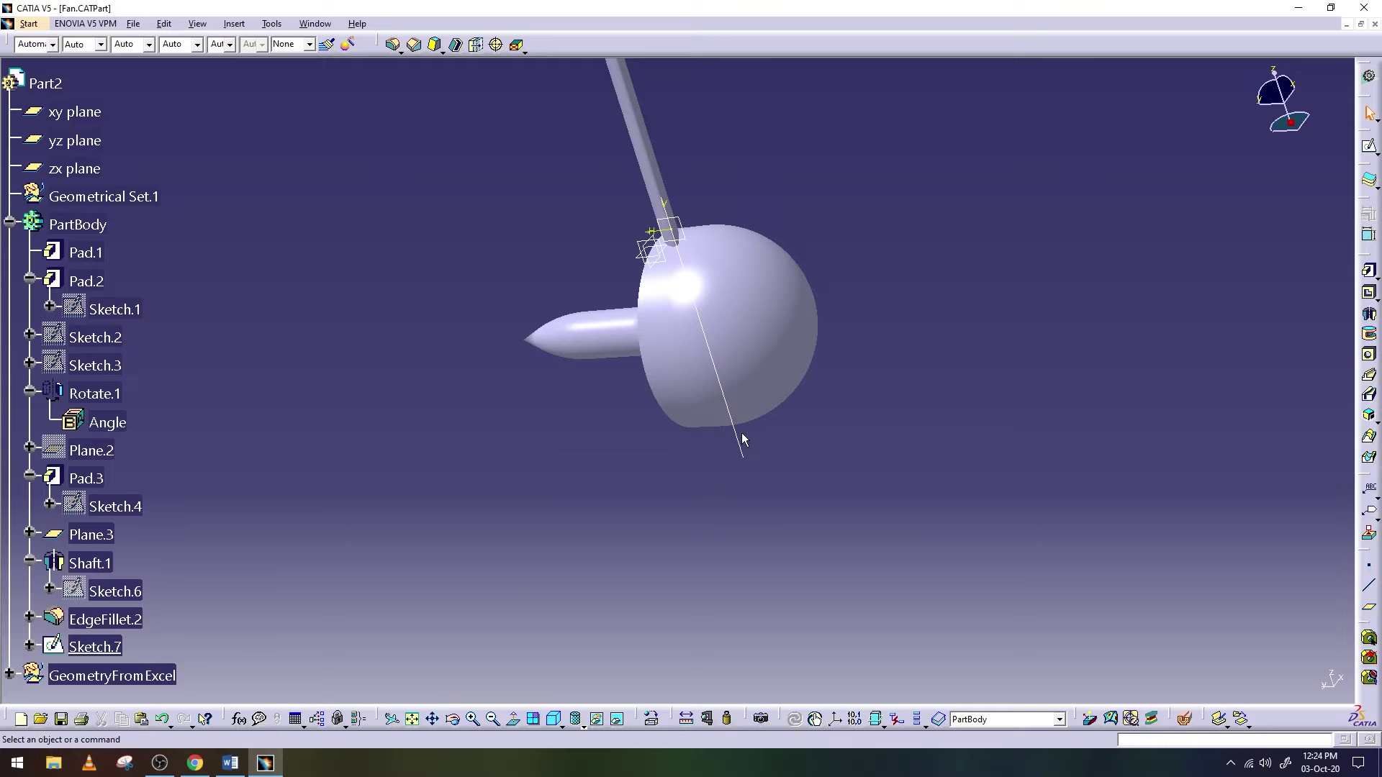
pyautogui.click(742, 441)
pyautogui.rightClick(738, 437)
pyautogui.click(806, 482)
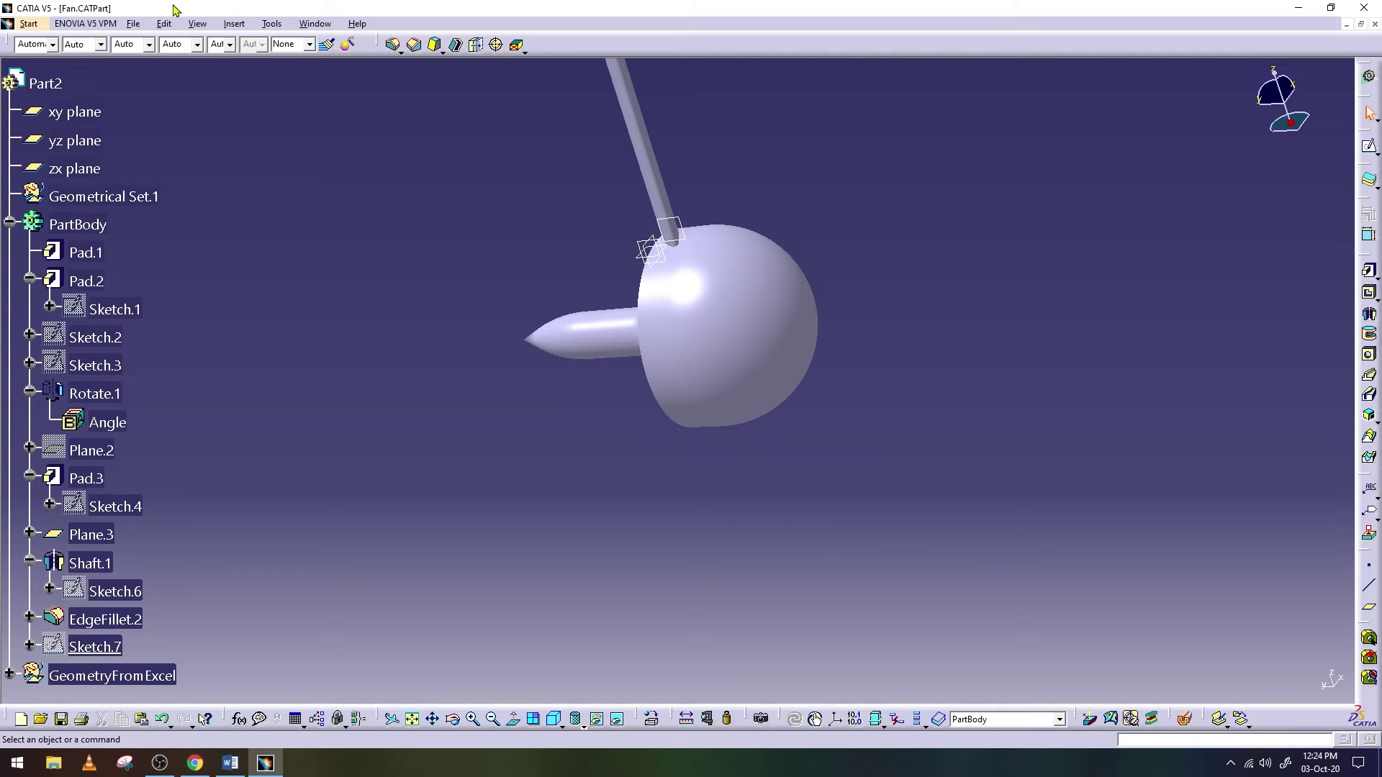
pyautogui.click(143, 23)
pyautogui.click(172, 115)
# Reposition the view on the whole fan and expand PartBody to list its features
pyautogui.click(9, 221)
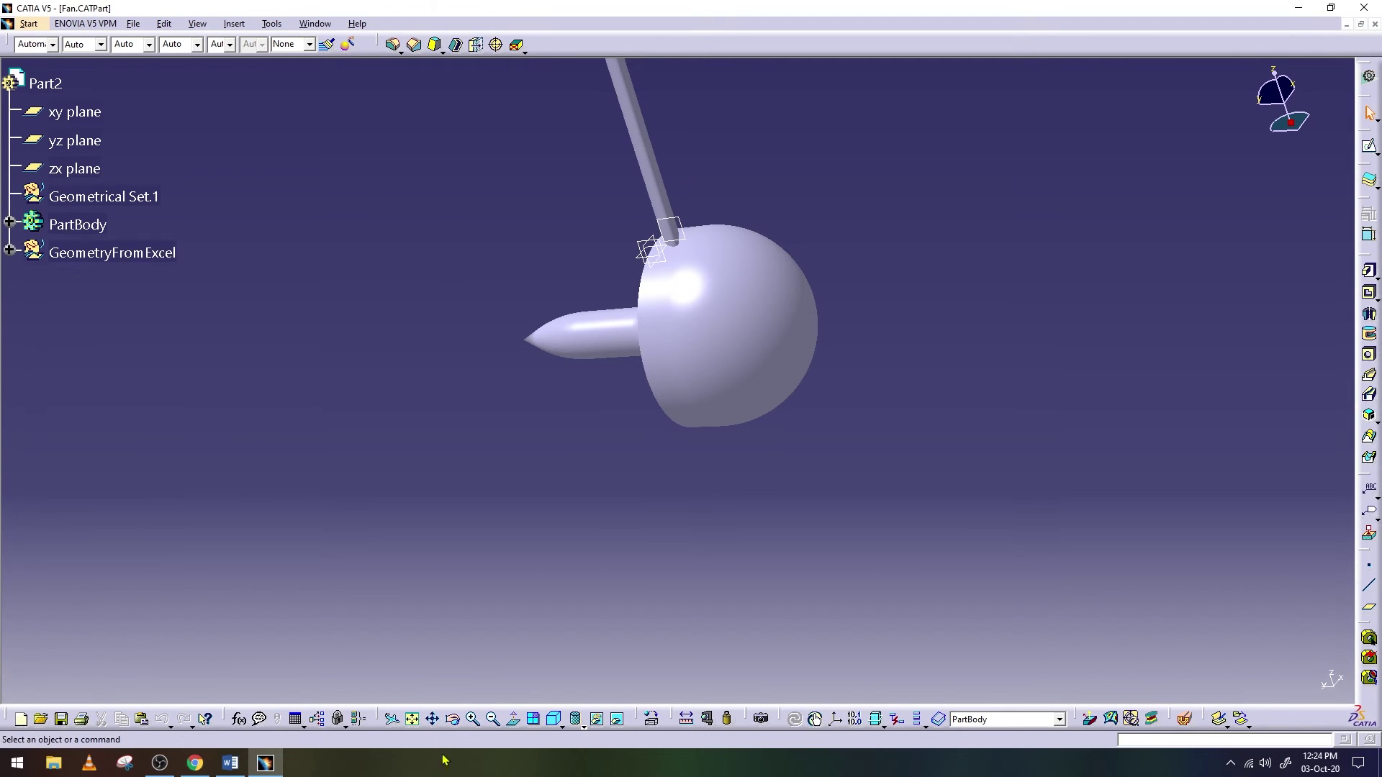
pyautogui.click(455, 724)
pyautogui.moveTo(792, 324); pyautogui.dragTo(957, 346)
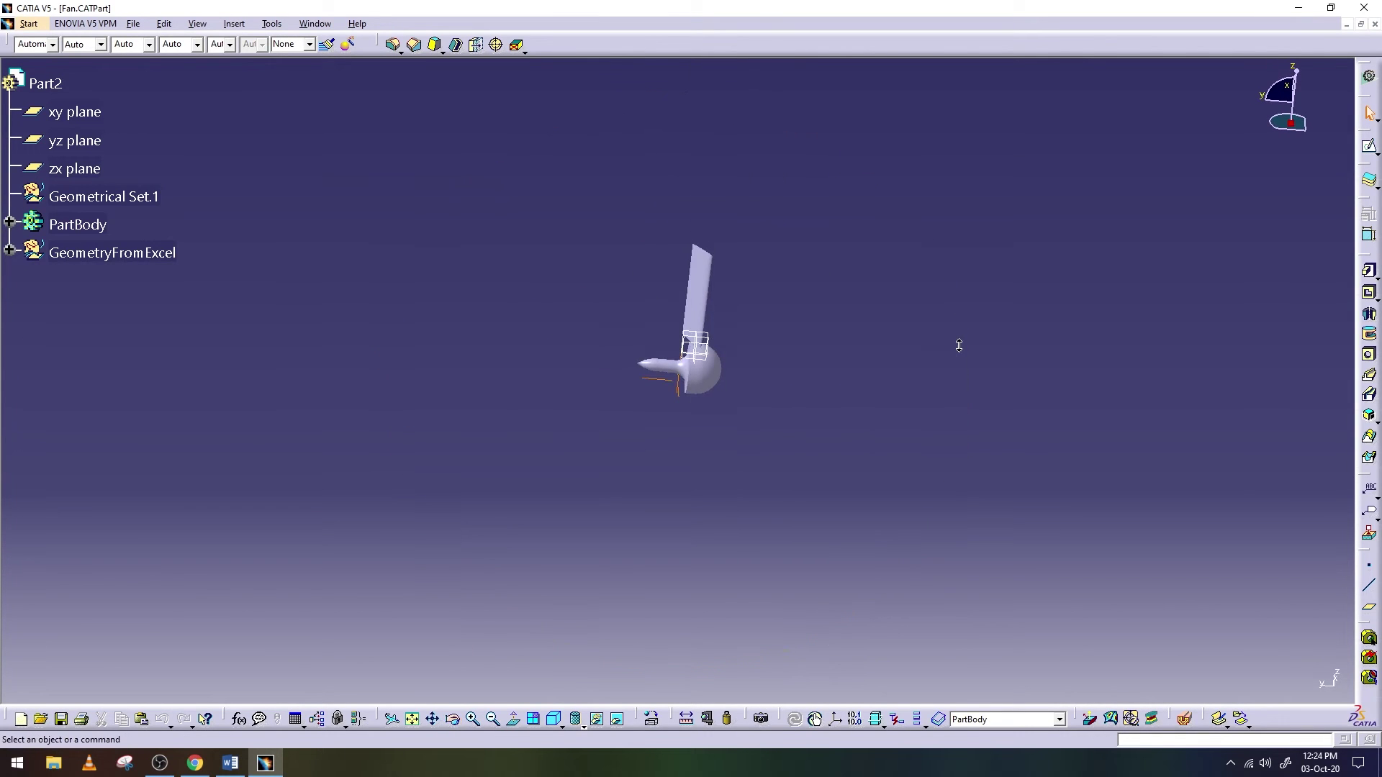
pyautogui.click(431, 718)
pyautogui.moveTo(642, 501); pyautogui.dragTo(564, 541)
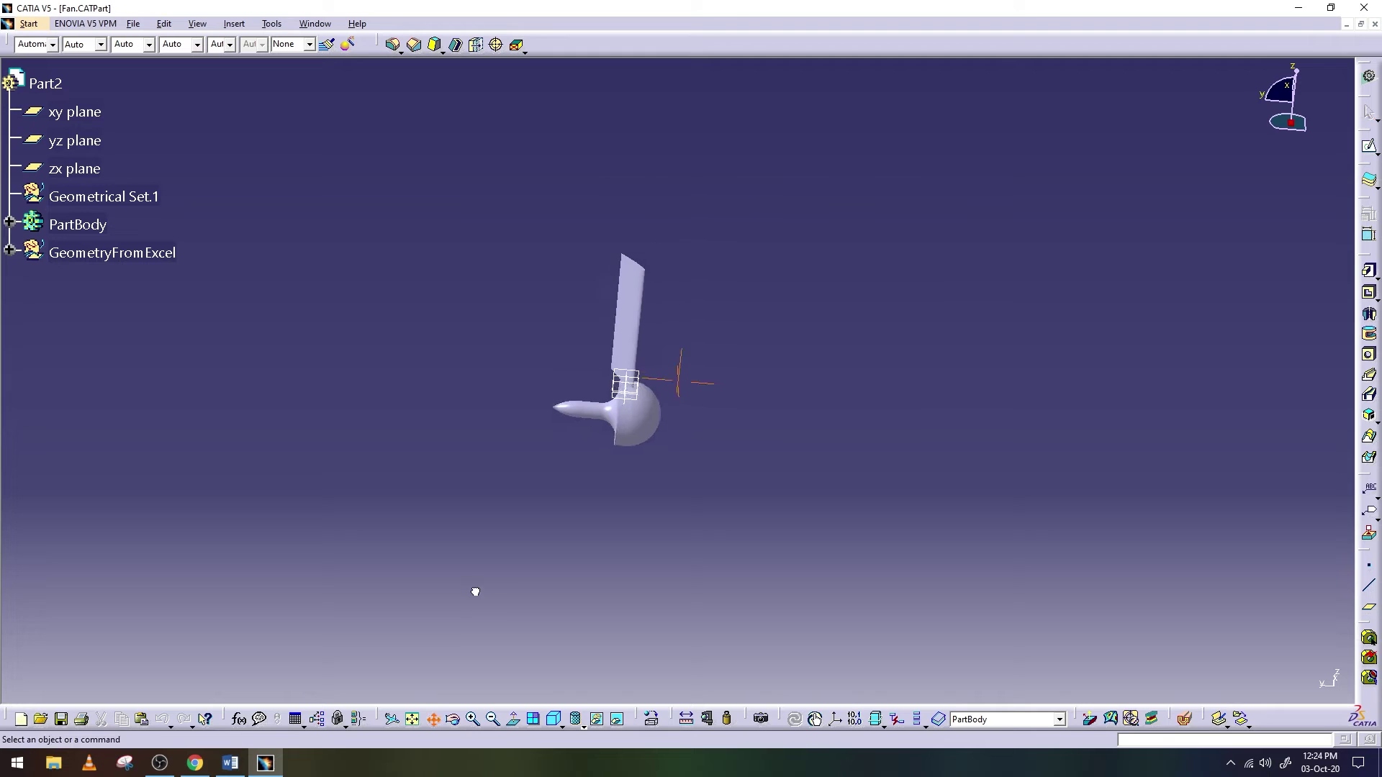
pyautogui.moveTo(564, 541)
pyautogui.keyDown('ctrl'); pyautogui.mouseDown(button='middle')
pyautogui.moveTo(576, 504)
pyautogui.moveTo(479, 489)
pyautogui.mouseUp(button='middle'); pyautogui.keyUp('ctrl')
pyautogui.moveTo(480, 488); pyautogui.dragTo(381, 449)
pyautogui.moveTo(384, 447); pyautogui.dragTo(423, 436, button='middle')
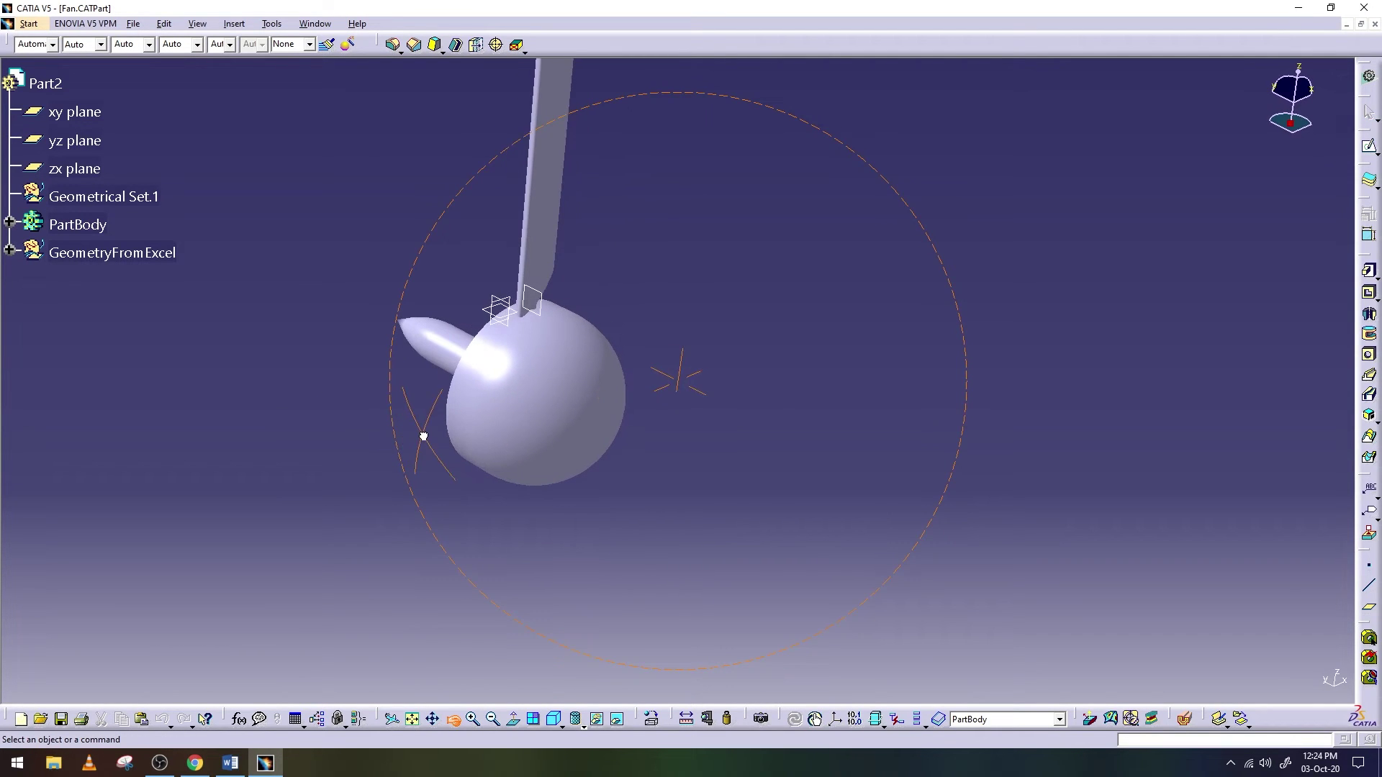
pyautogui.click(9, 221)
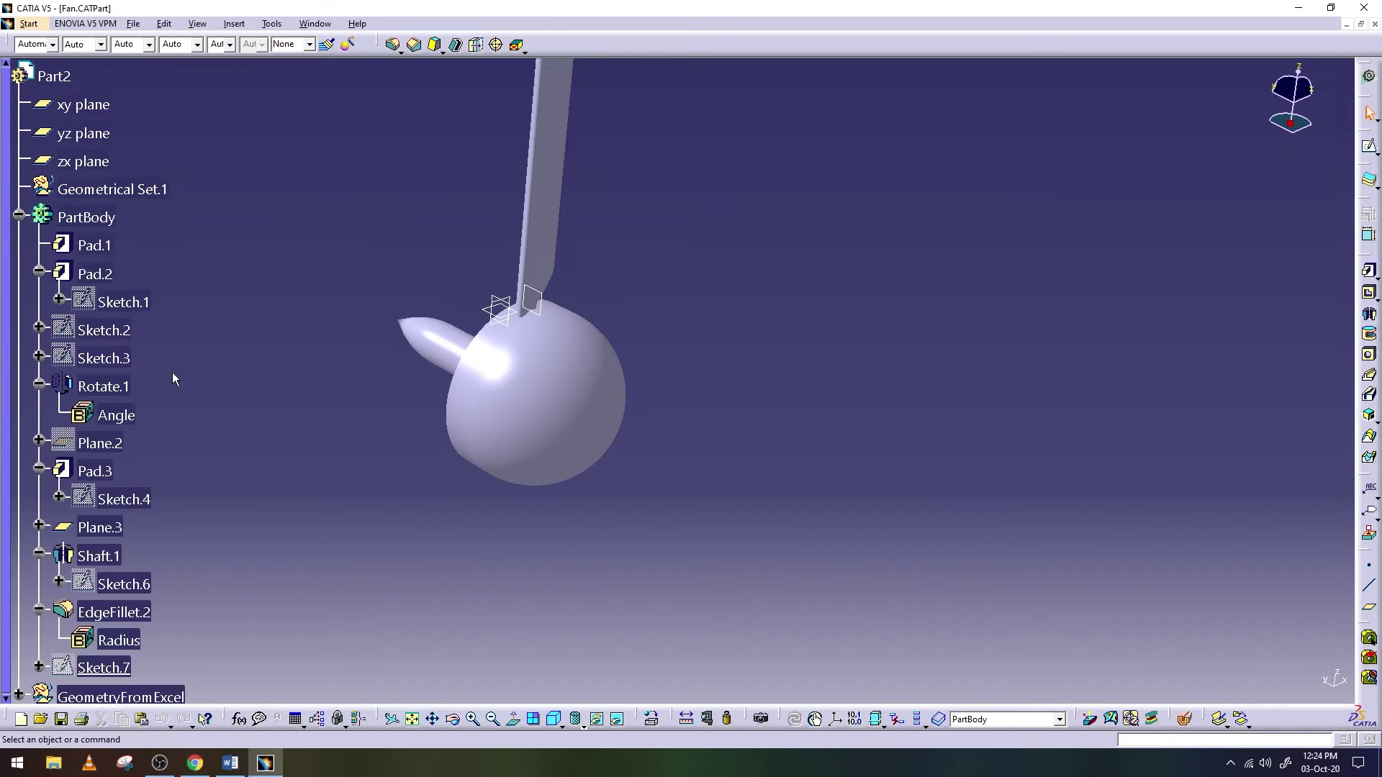
pyautogui.scroll(-1, 171, 379)
pyautogui.click(99, 209)
pyautogui.keyDown('ctrl'); pyautogui.click(94, 181); pyautogui.keyUp('ctrl')
pyautogui.click(234, 24)
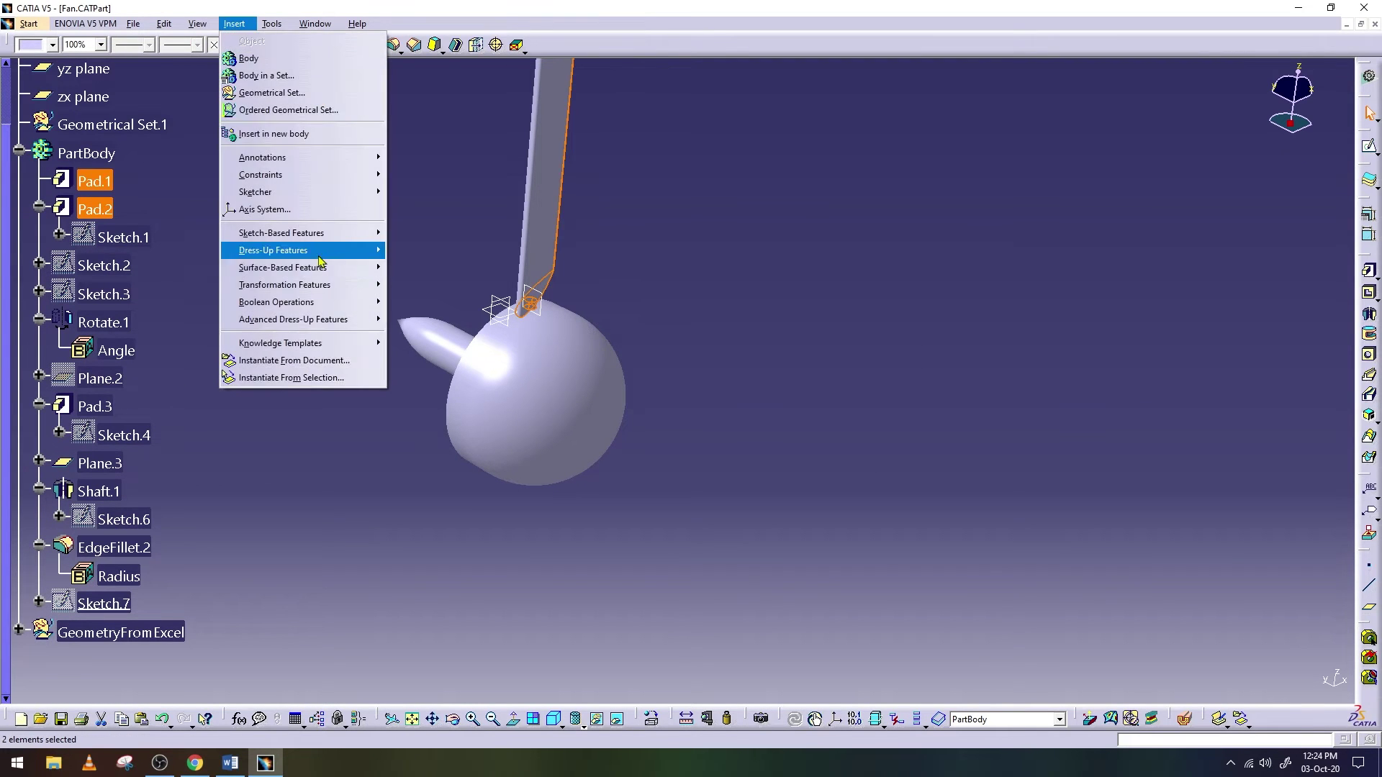
pyautogui.moveTo(285, 285)
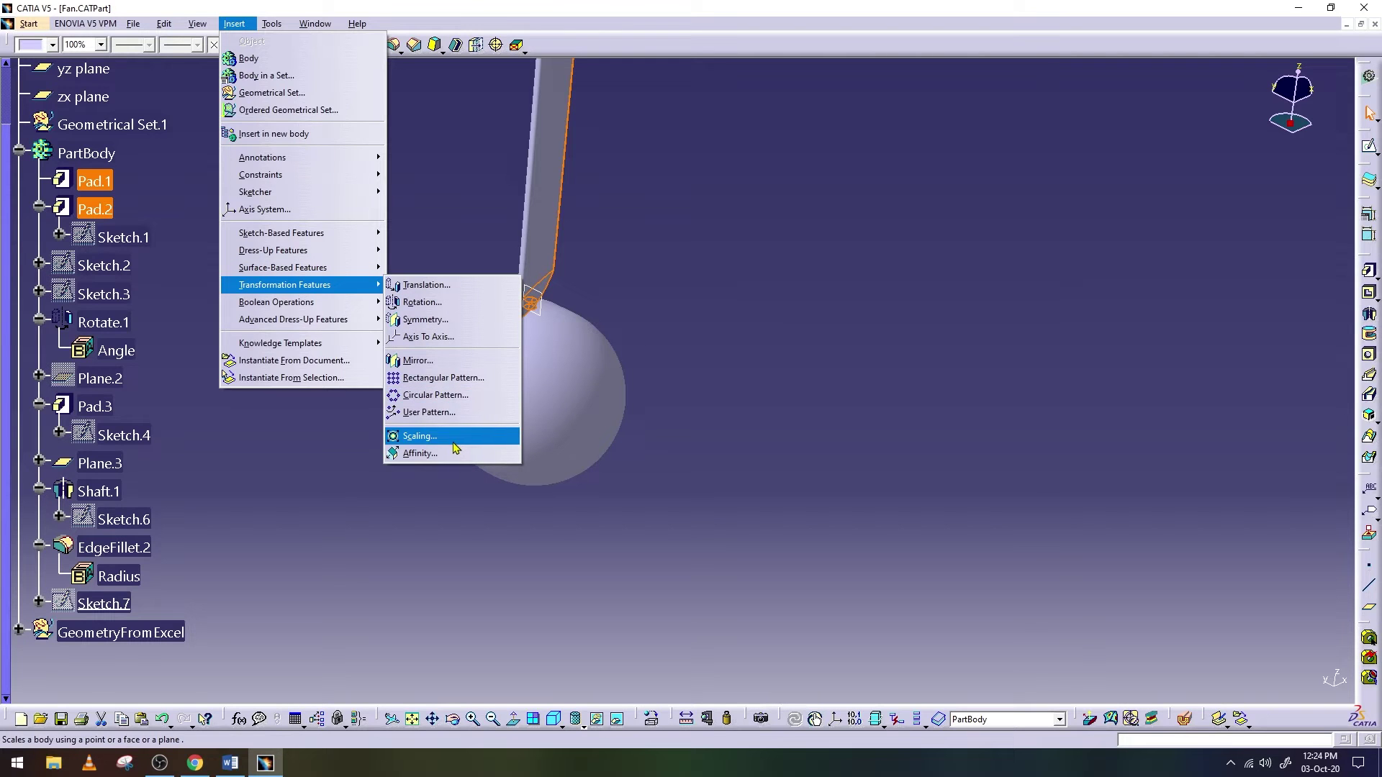
pyautogui.click(458, 396)
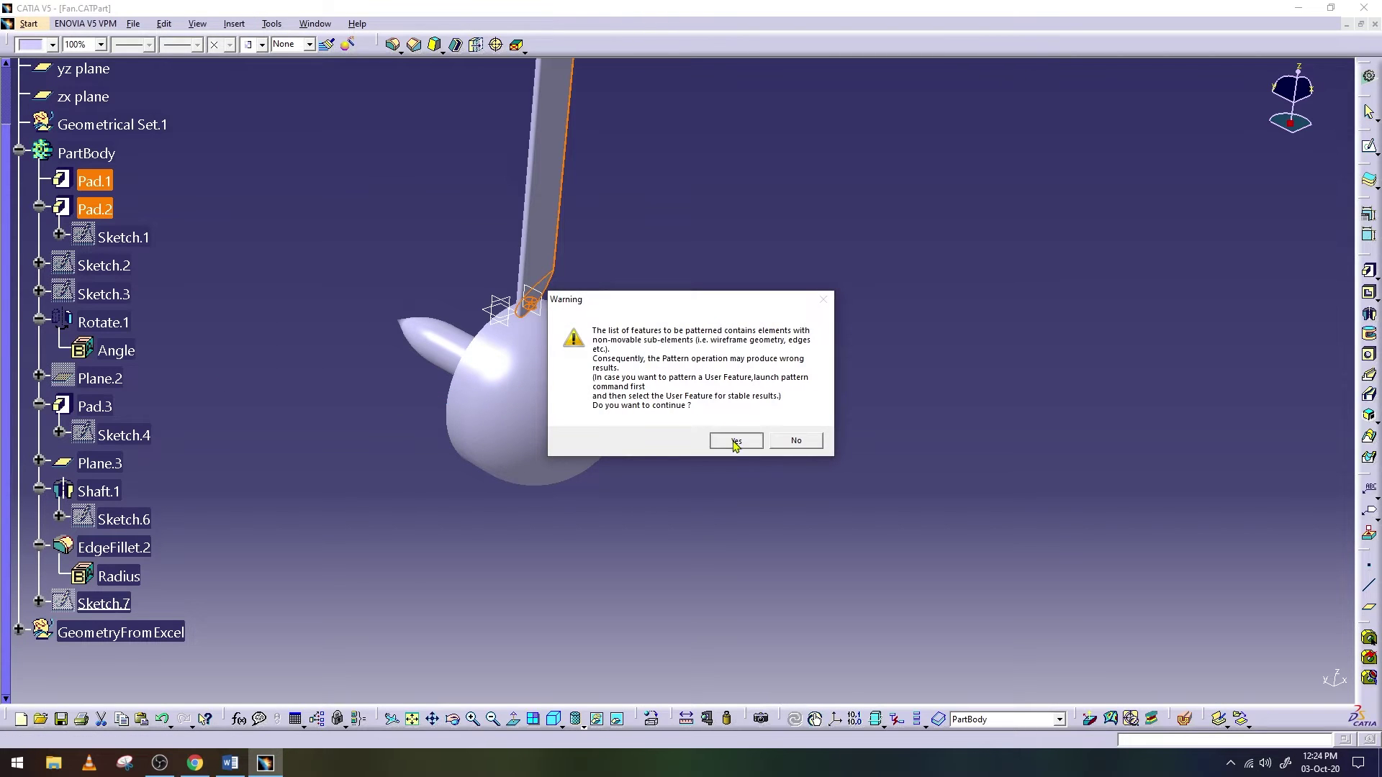
pyautogui.click(735, 442)
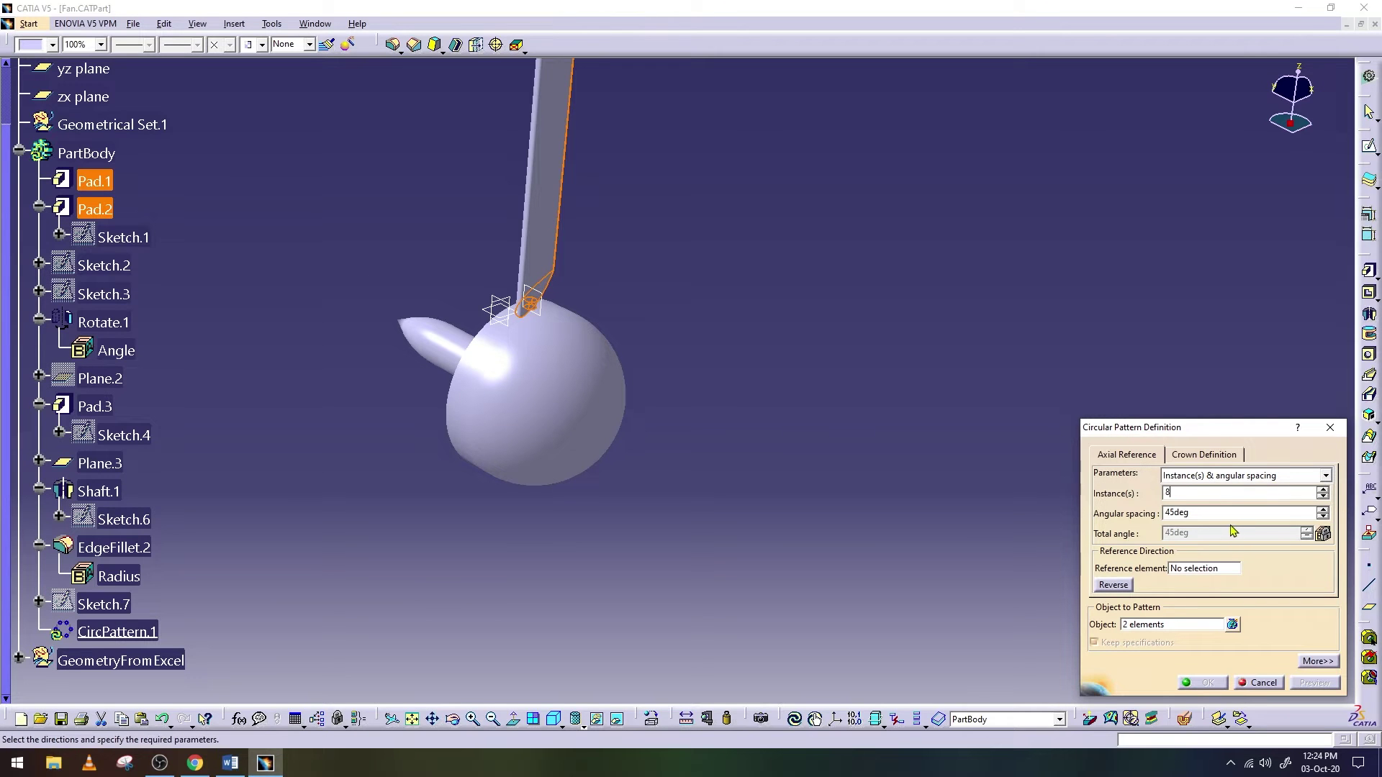
pyautogui.click(1213, 475)
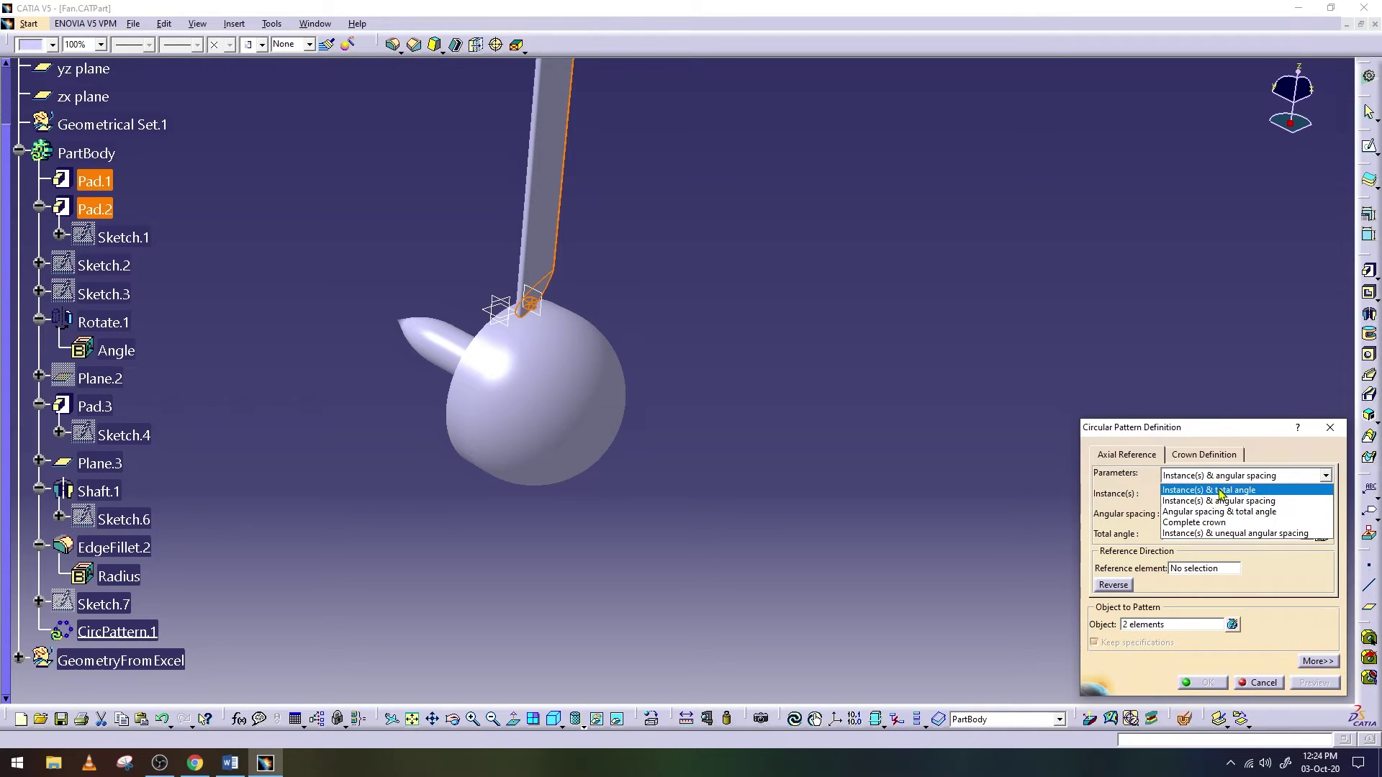
pyautogui.click(1209, 490)
pyautogui.click(1187, 534)
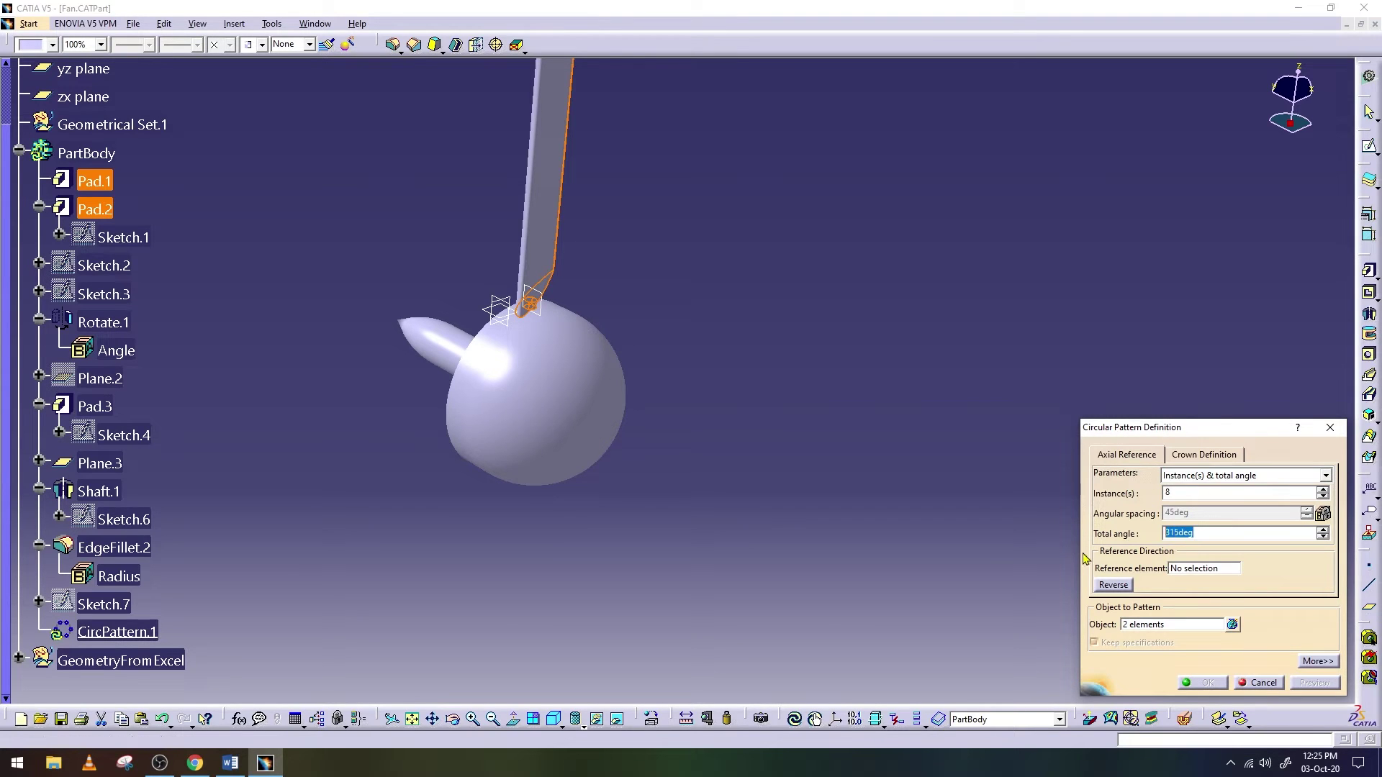
pyautogui.press('Return')
pyautogui.click(1216, 569)
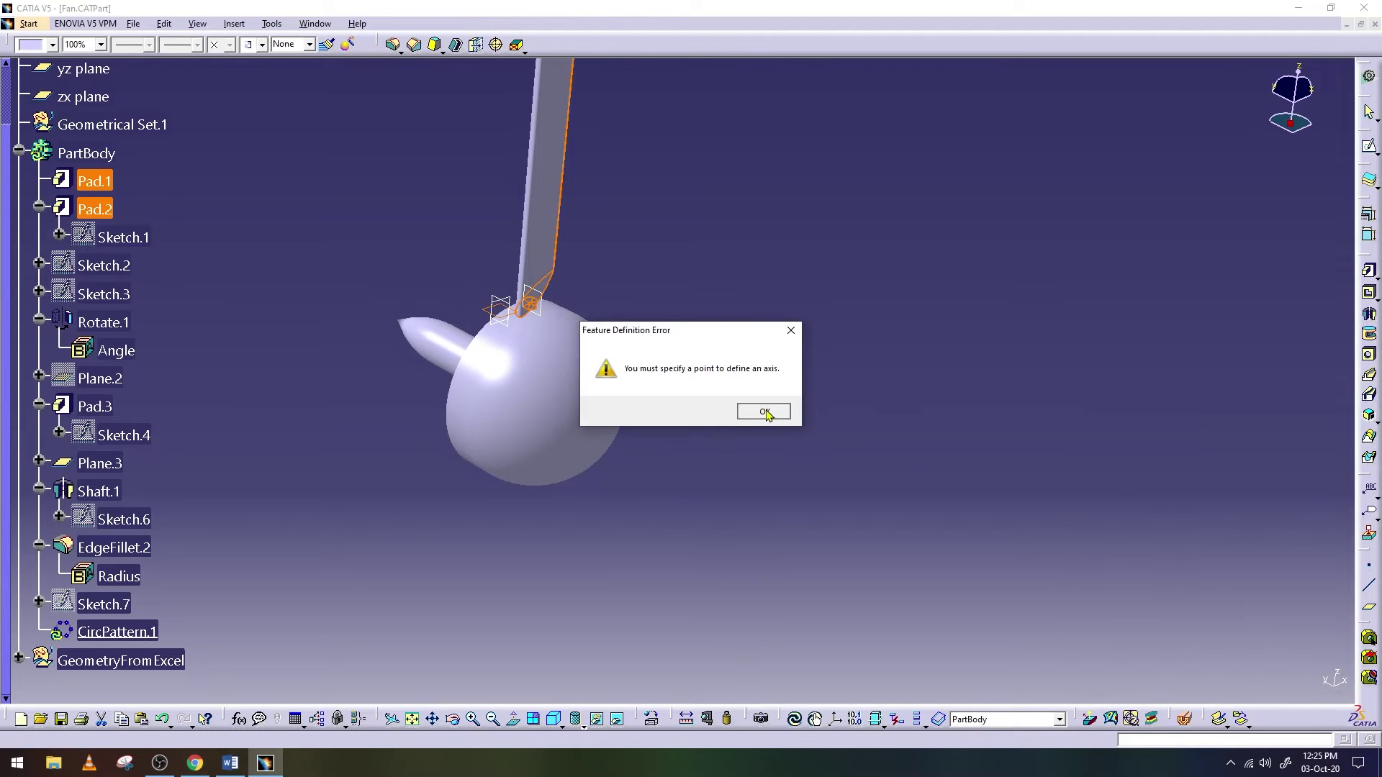
pyautogui.click(765, 412)
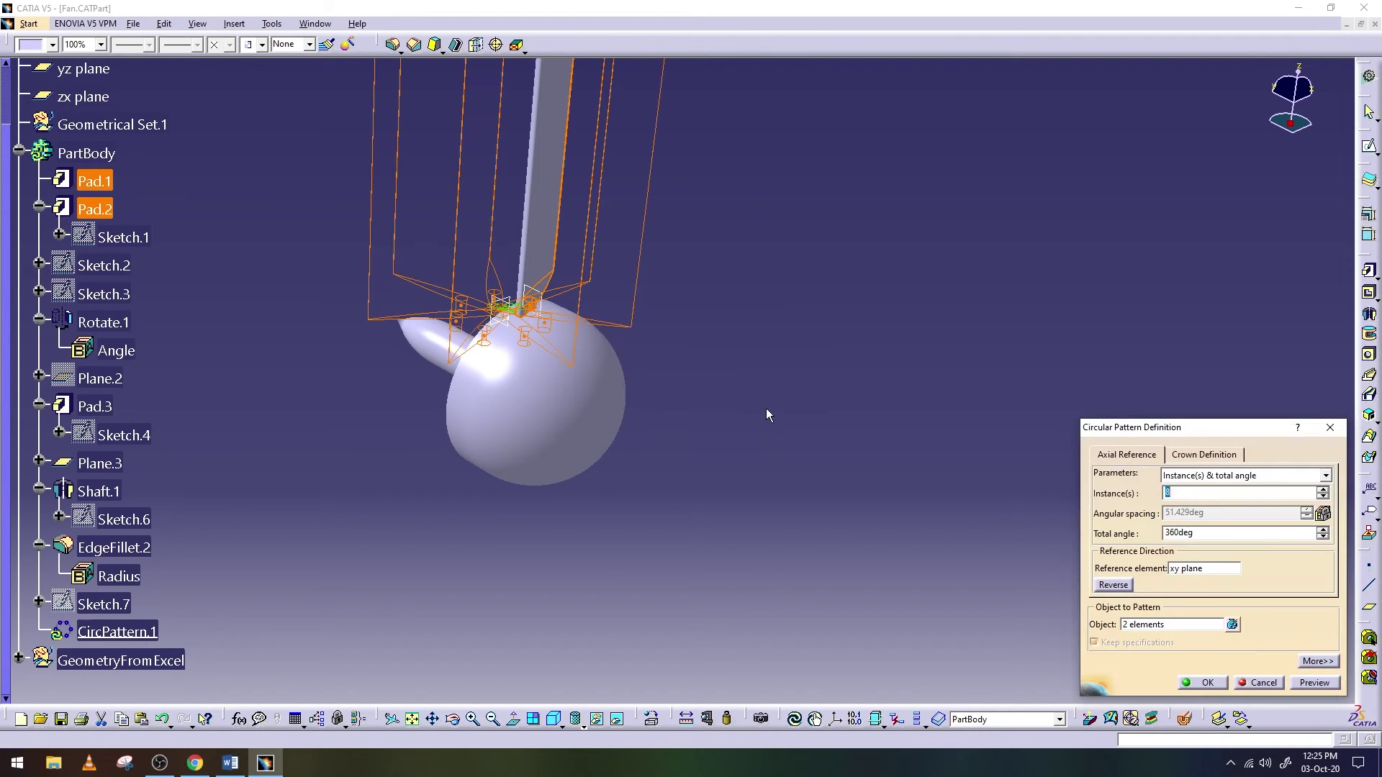
pyautogui.click(1200, 573)
pyautogui.click(508, 298)
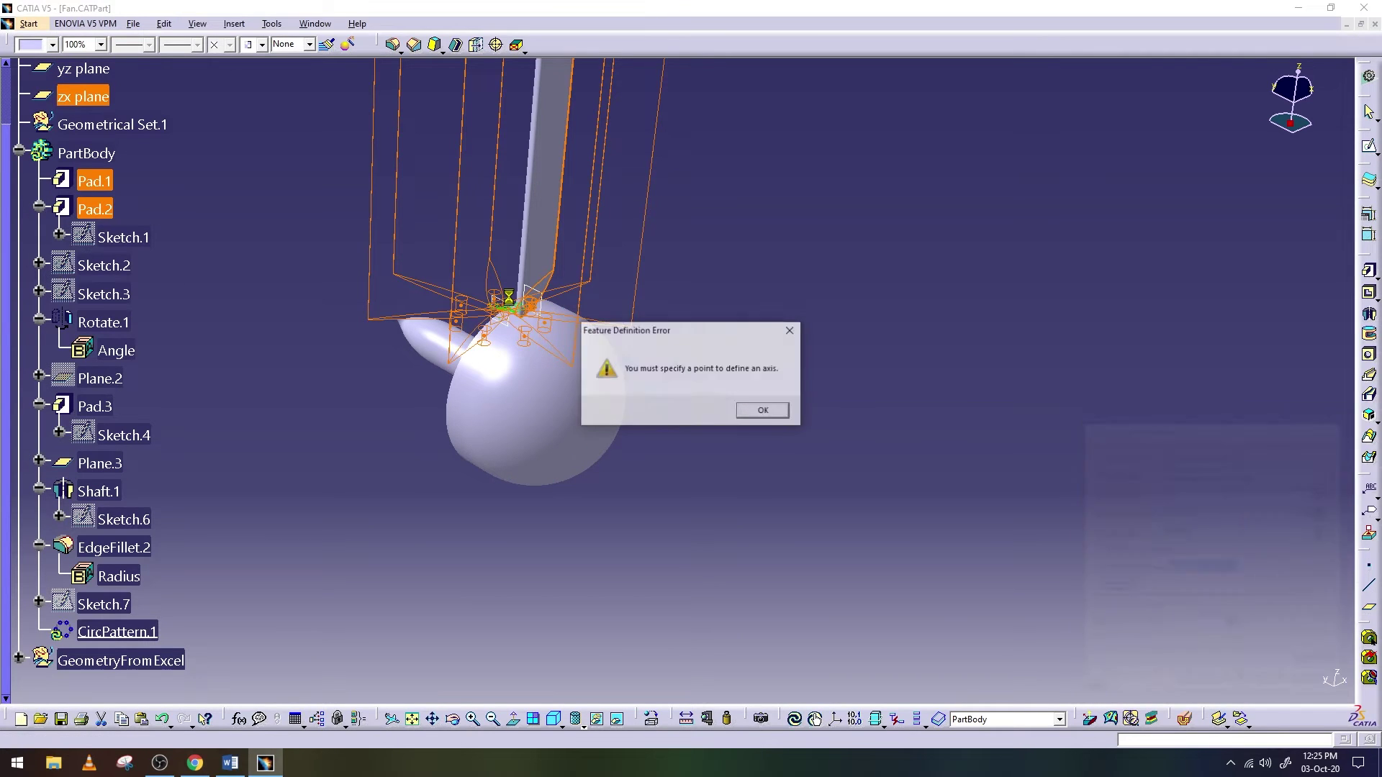
pyautogui.click(762, 408)
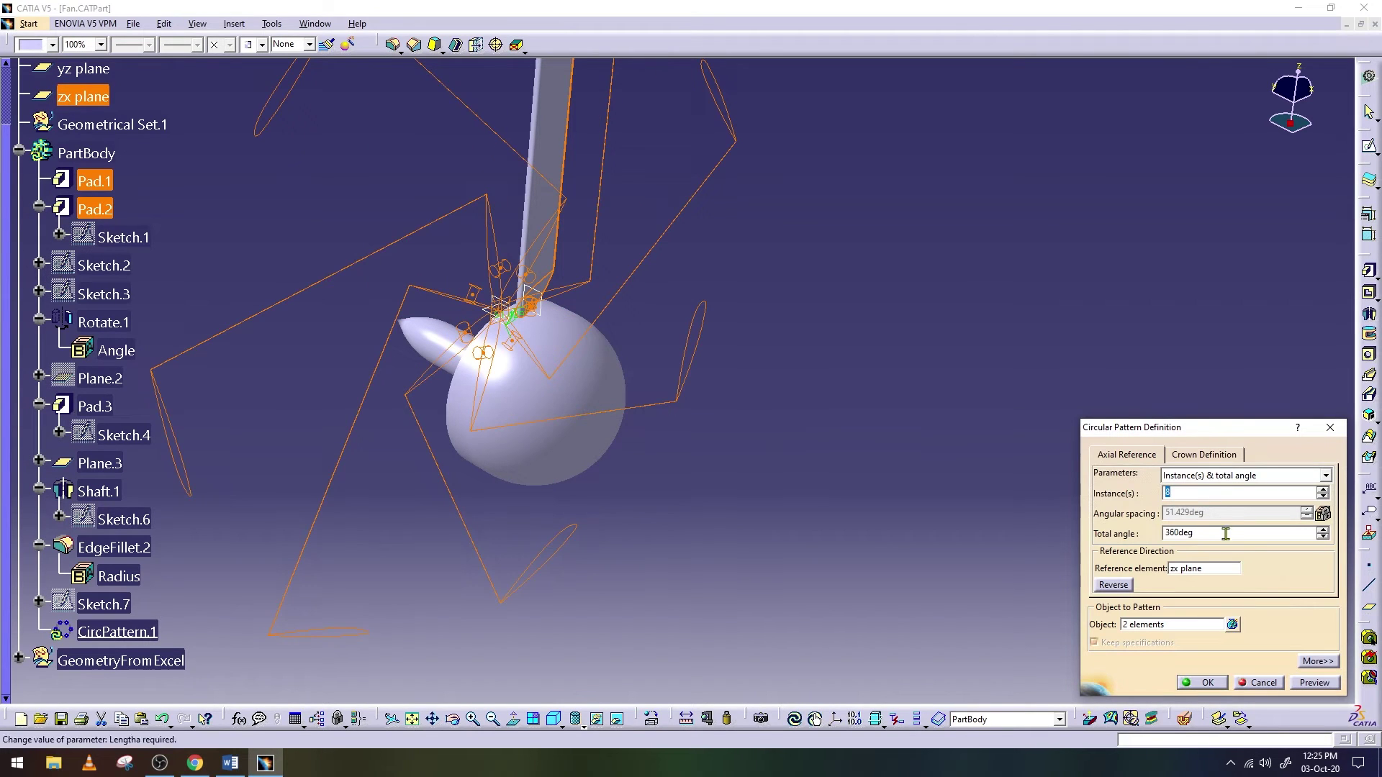
pyautogui.click(1194, 569)
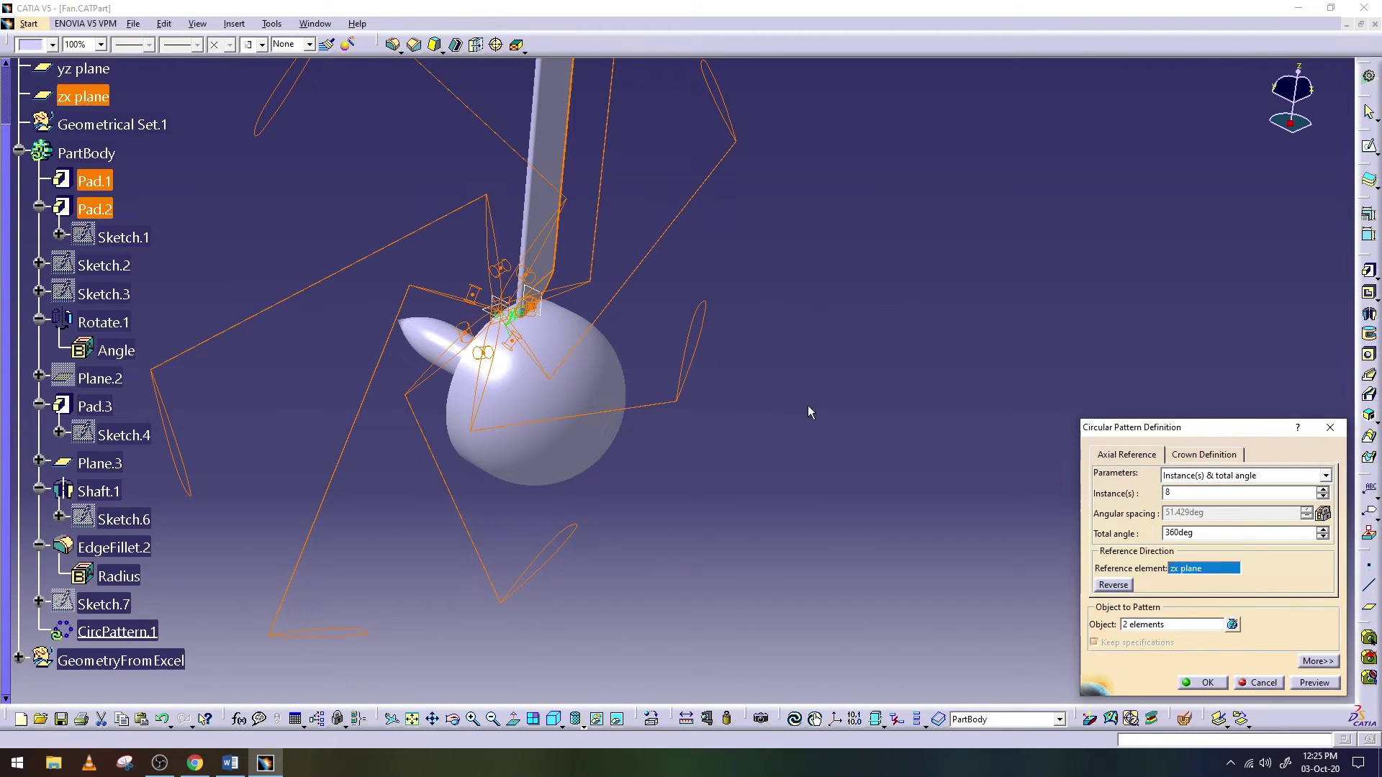
pyautogui.click(498, 311)
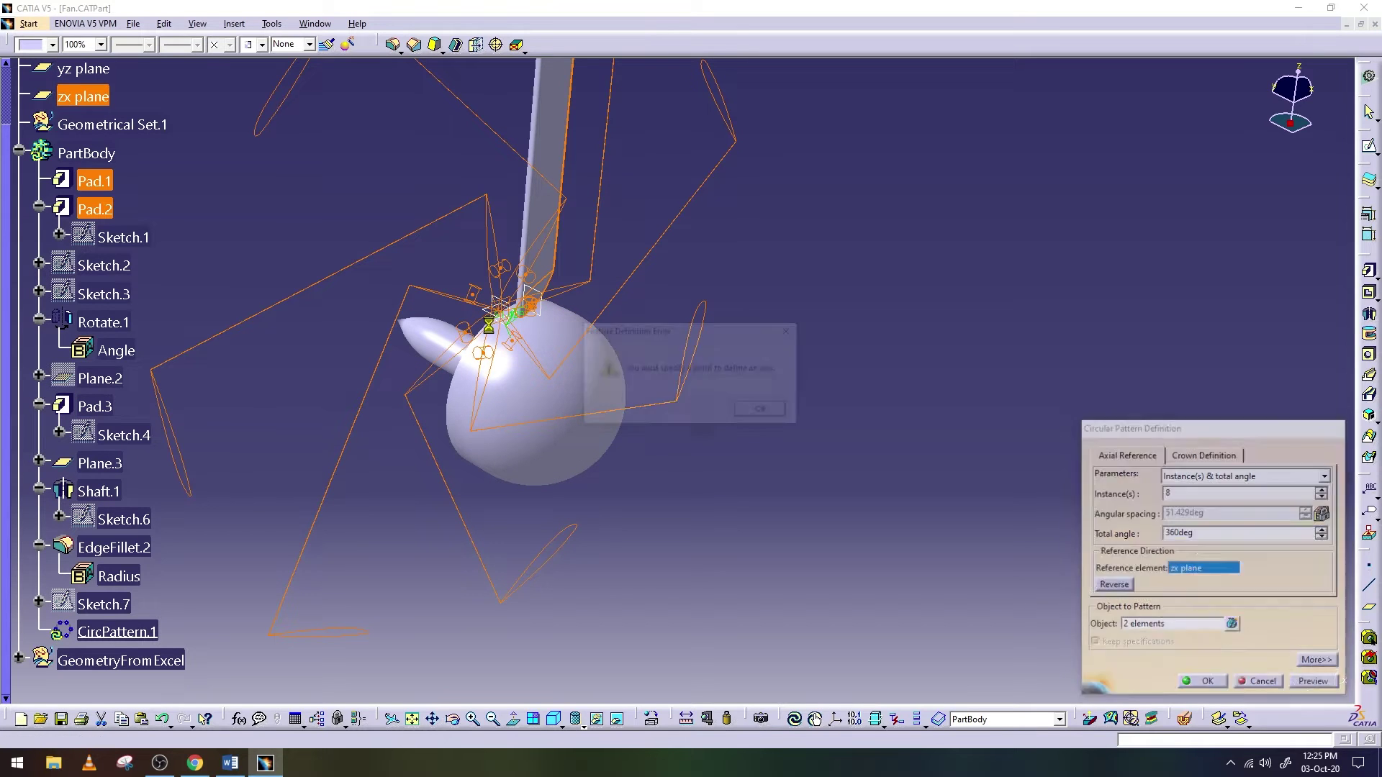
pyautogui.click(775, 409)
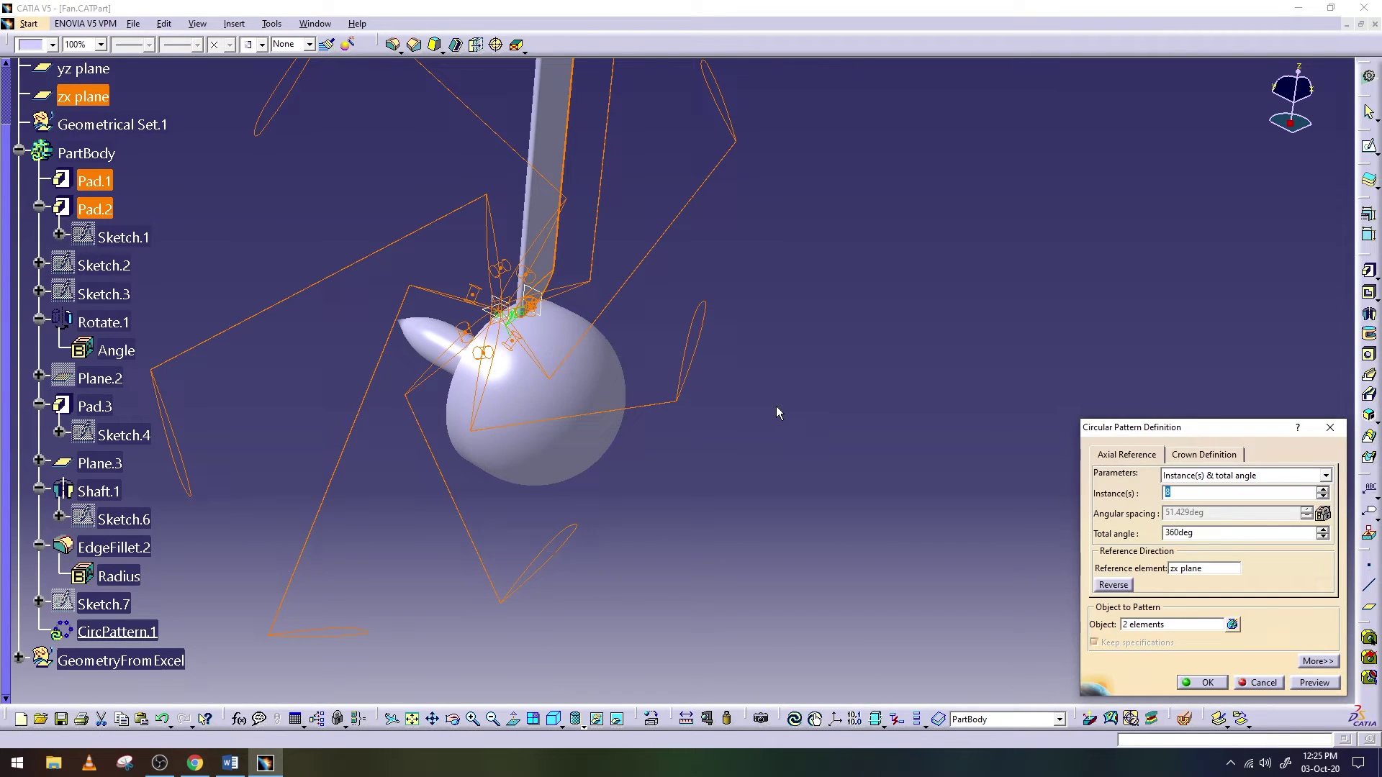
pyautogui.click(1264, 683)
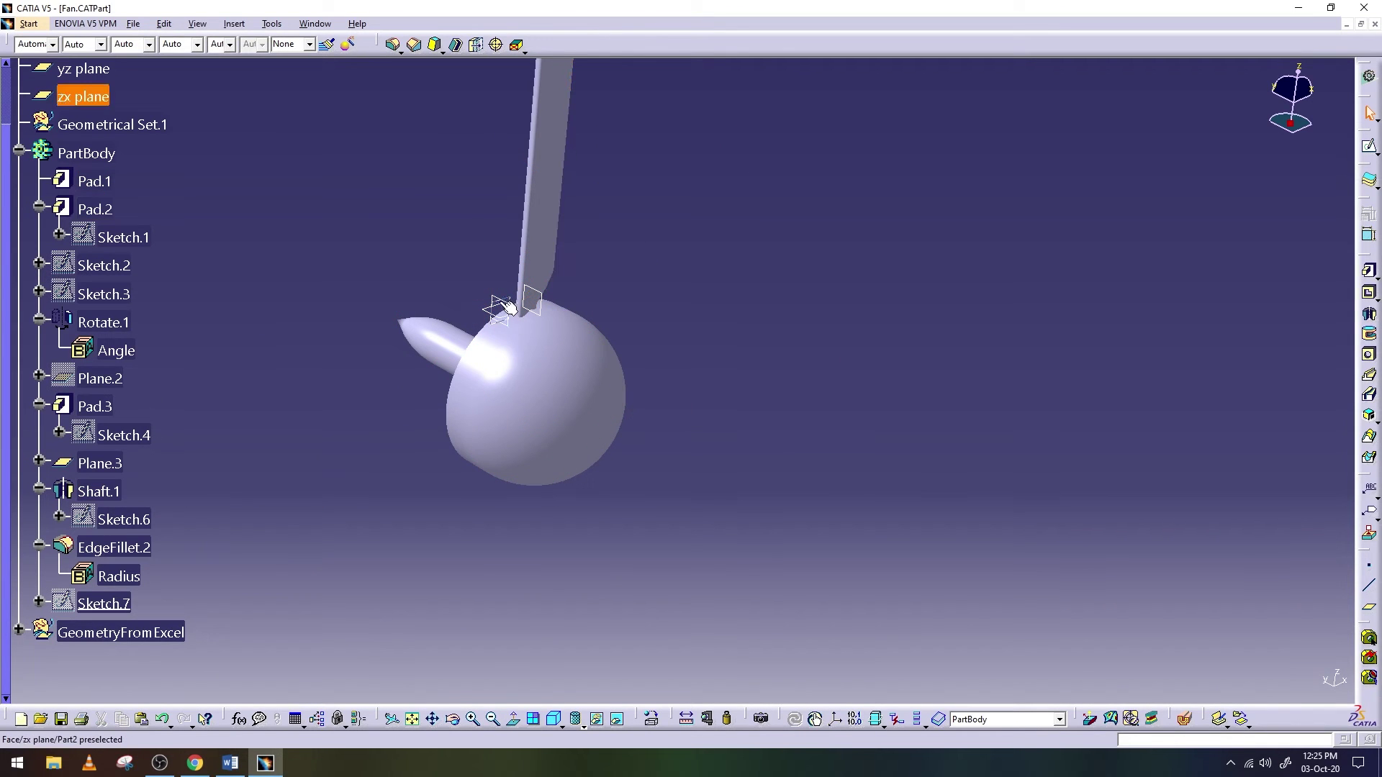
# Start a pad on the yz plane and cancel it
pyautogui.click(491, 298)
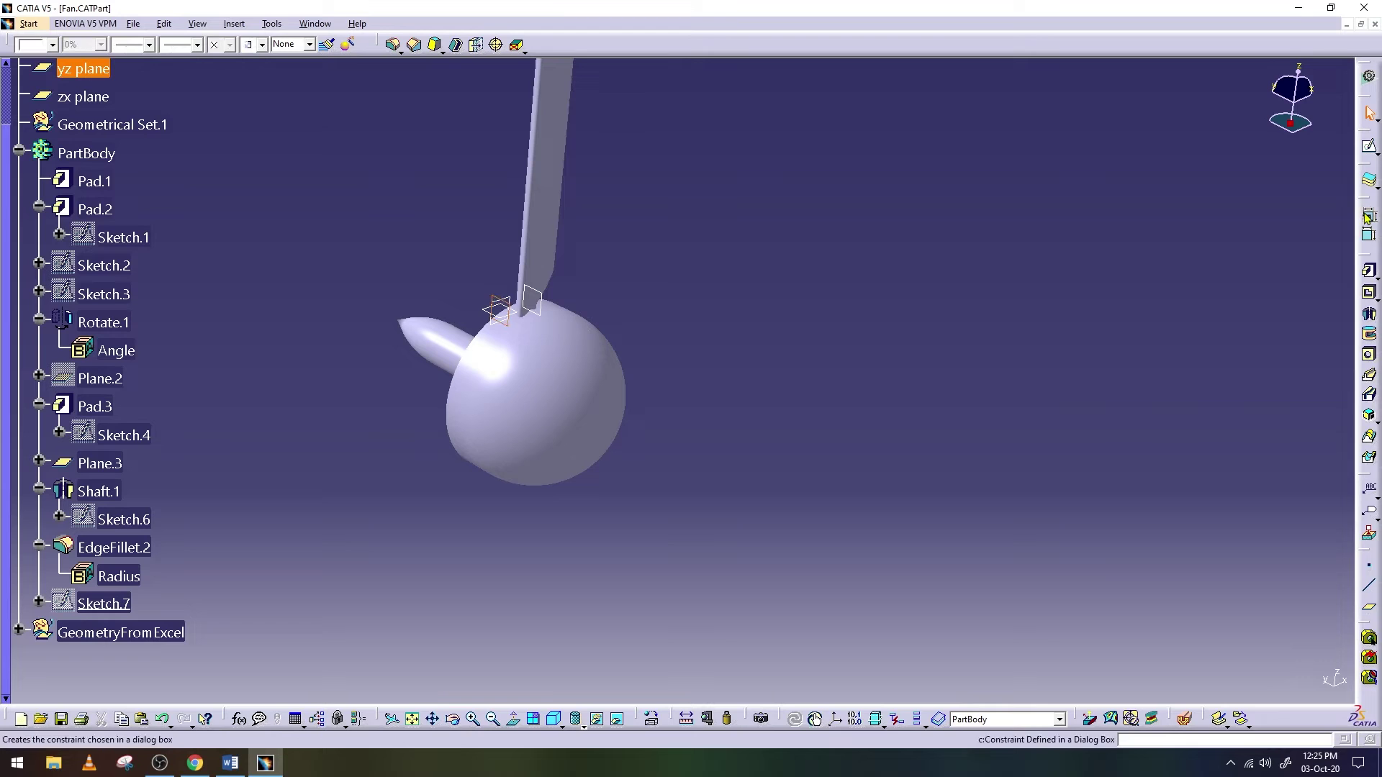
pyautogui.click(1366, 281)
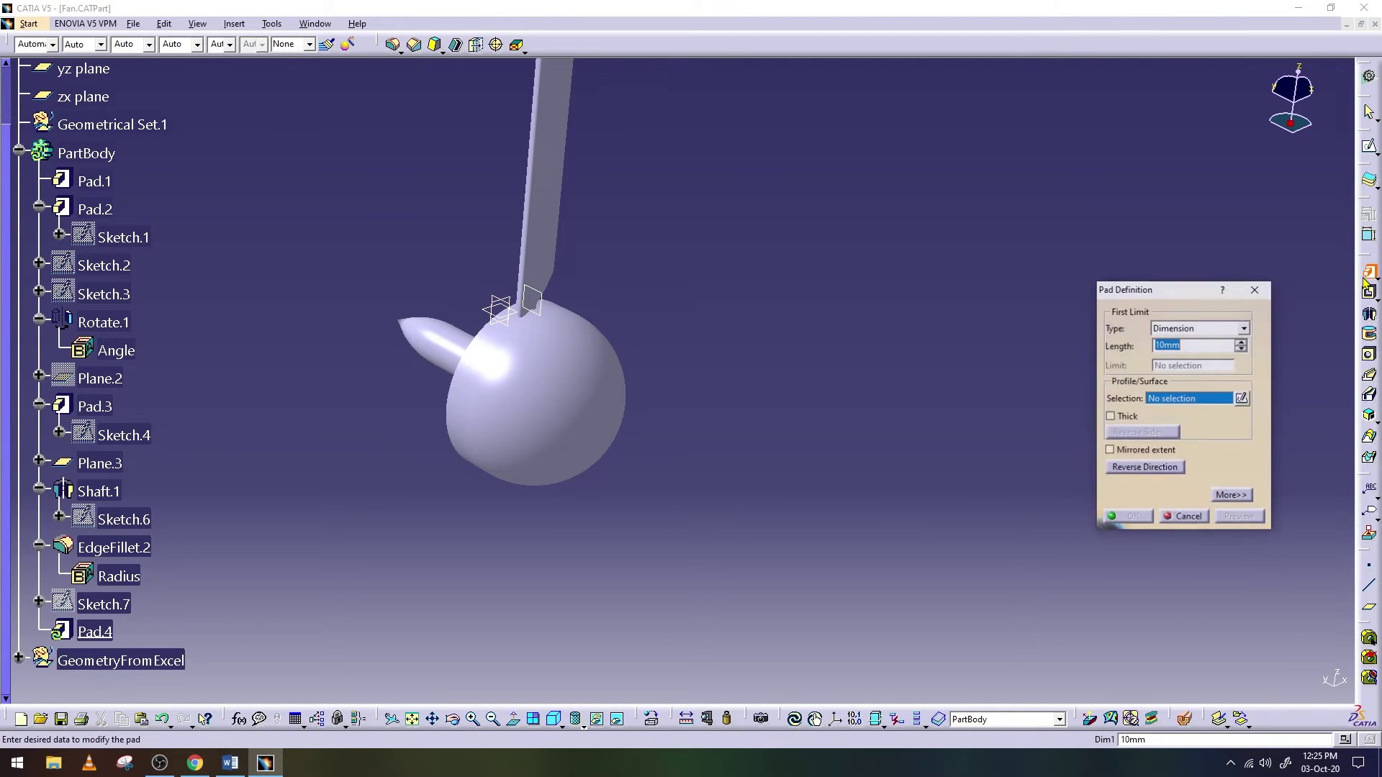
pyautogui.click(1191, 515)
# Show Sketch.3 and Sketch.2 on the model, then reselect the yz plane
pyautogui.rightClick(104, 380)
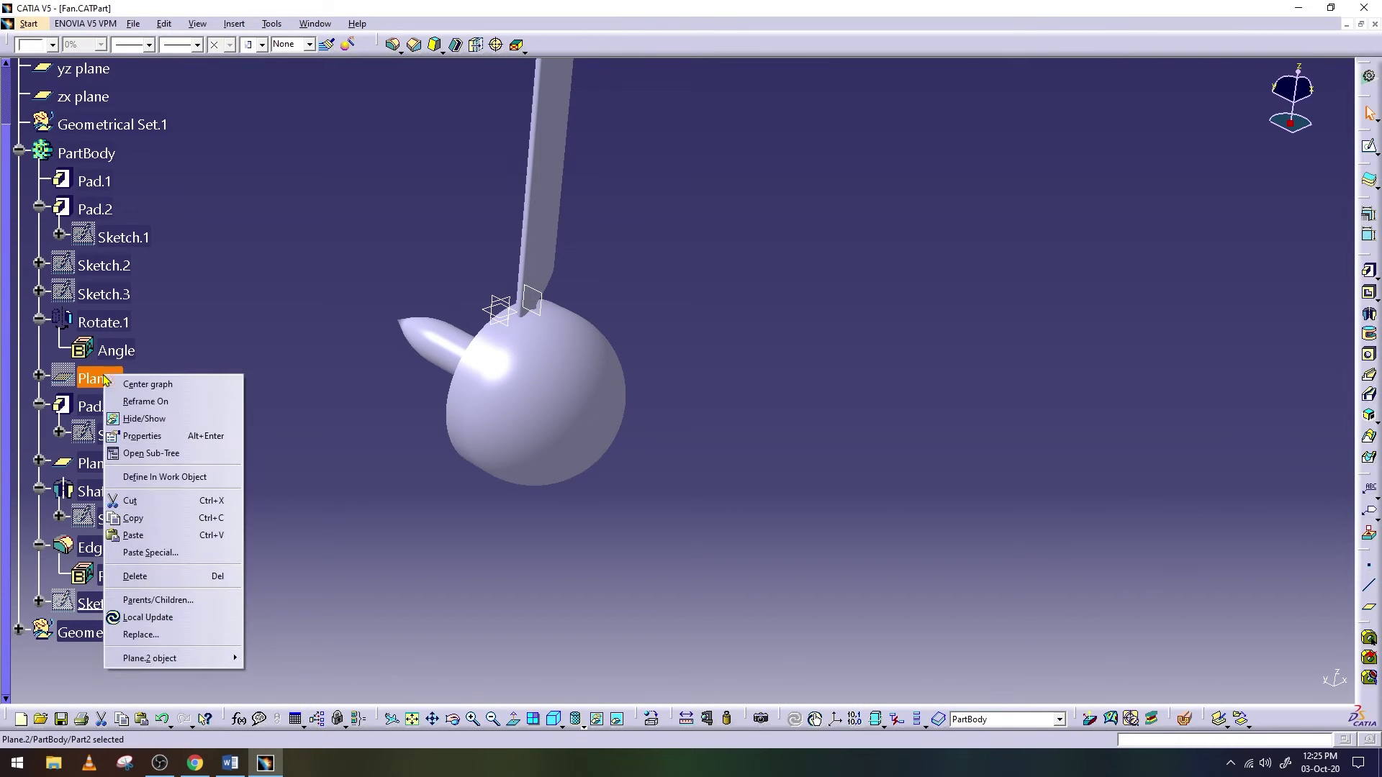
pyautogui.rightClick(76, 286)
pyautogui.click(144, 333)
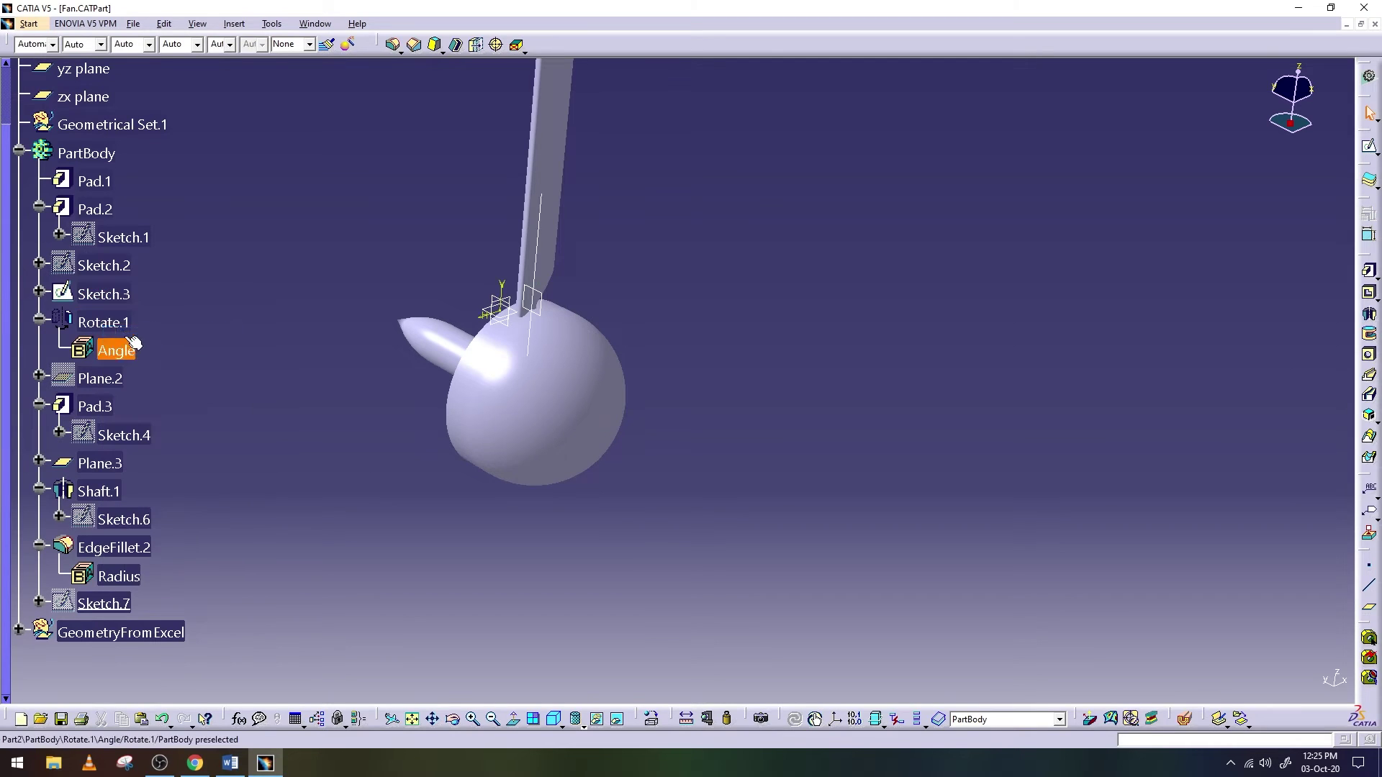
pyautogui.rightClick(114, 269)
pyautogui.click(153, 316)
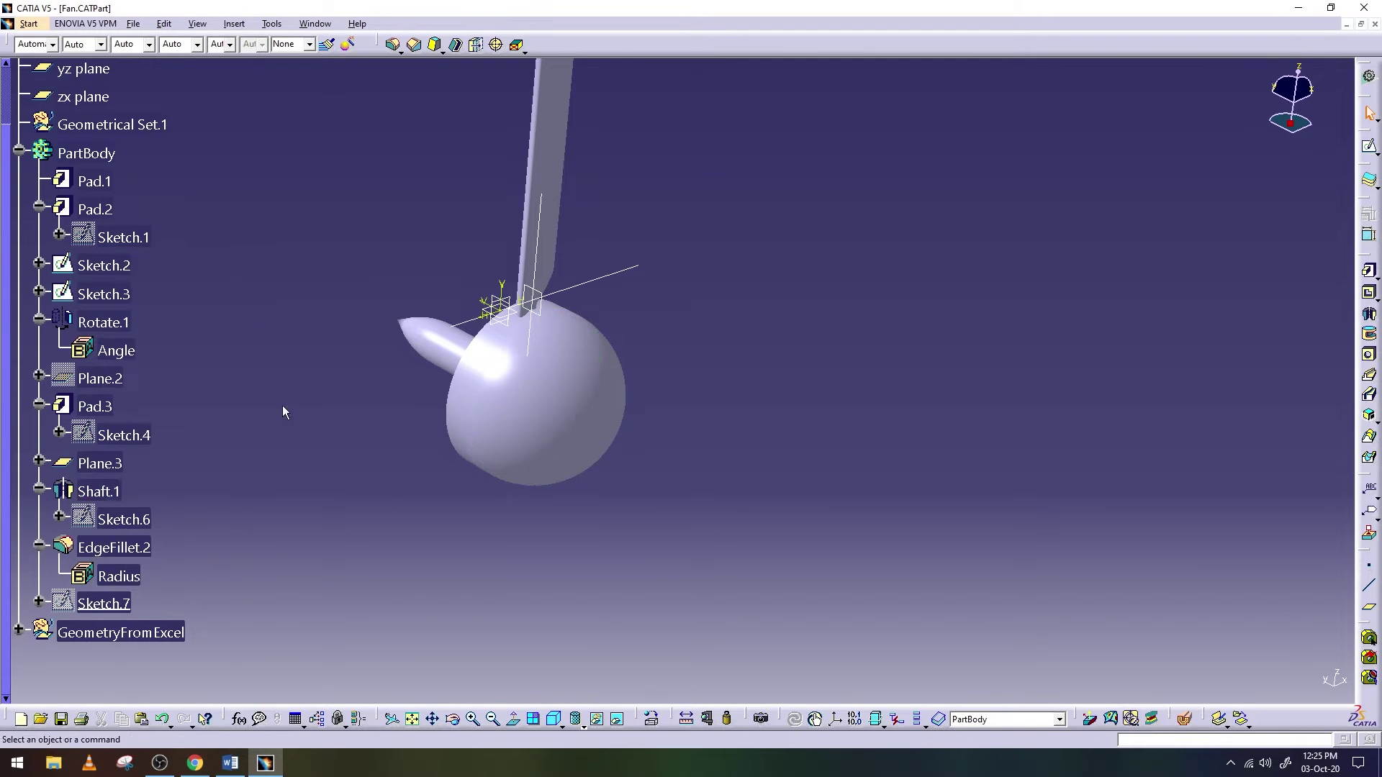
pyautogui.click(534, 300)
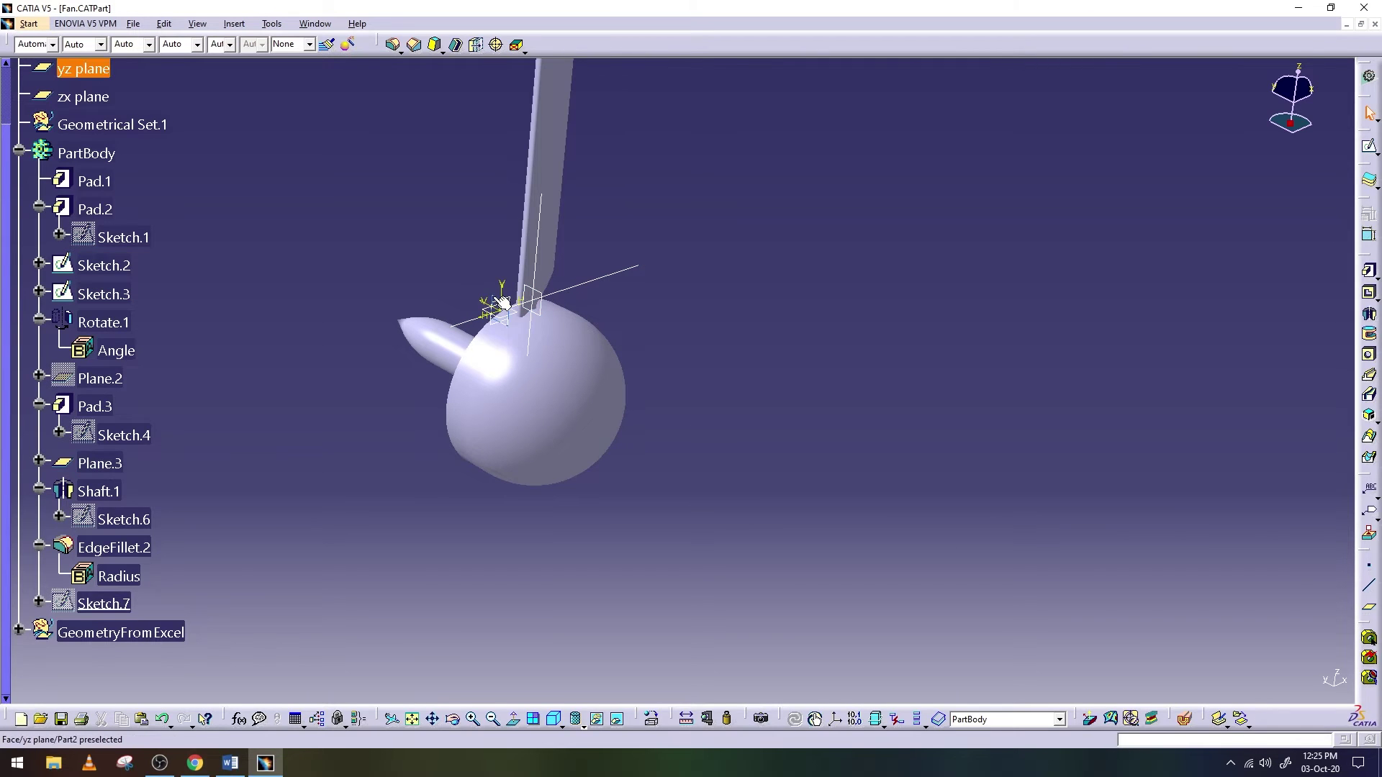
pyautogui.click(453, 719)
pyautogui.moveTo(612, 468); pyautogui.dragTo(1040, 449)
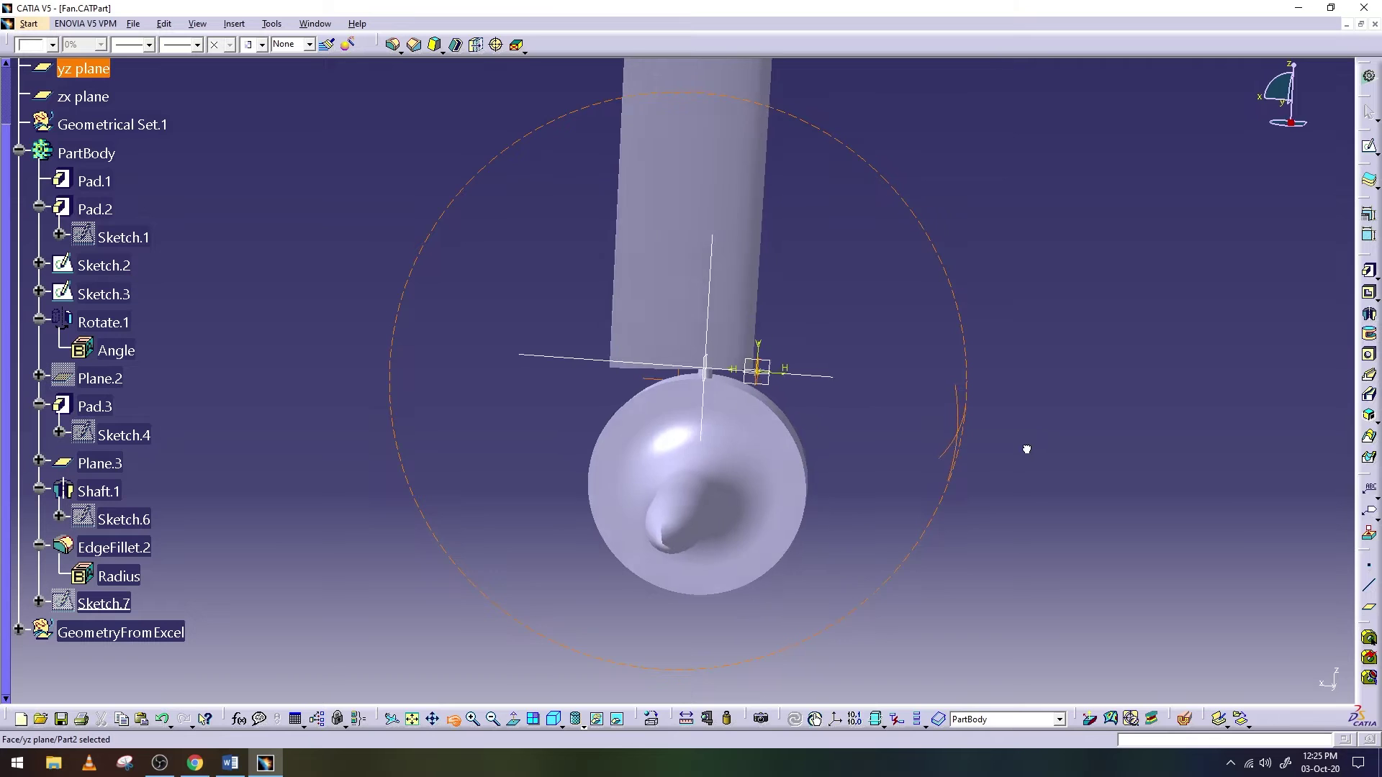
# Create Sketch.8 on Plane.3 with a long horizontal line across the hub and shaft
pyautogui.moveTo(1040, 450); pyautogui.dragTo(740, 463)
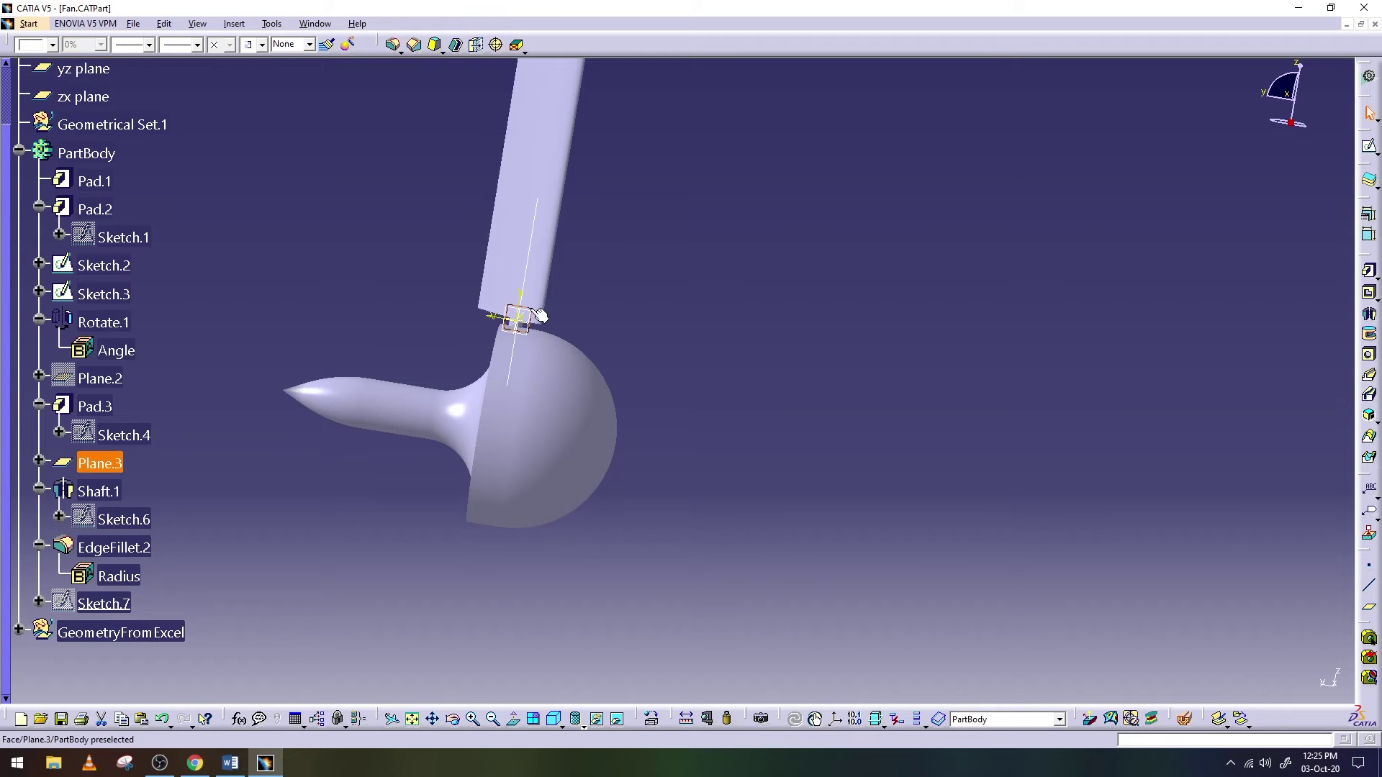
pyautogui.click(1368, 146)
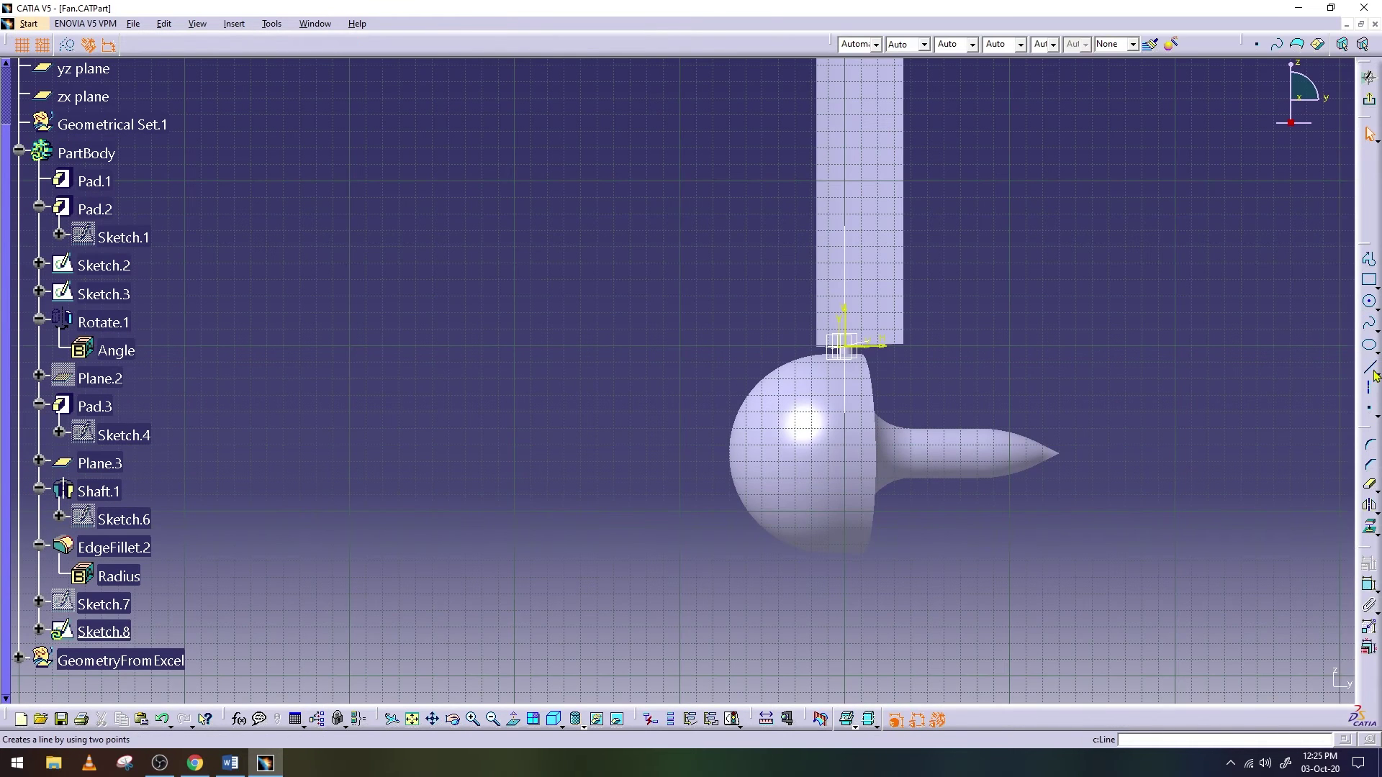
pyautogui.click(1369, 368)
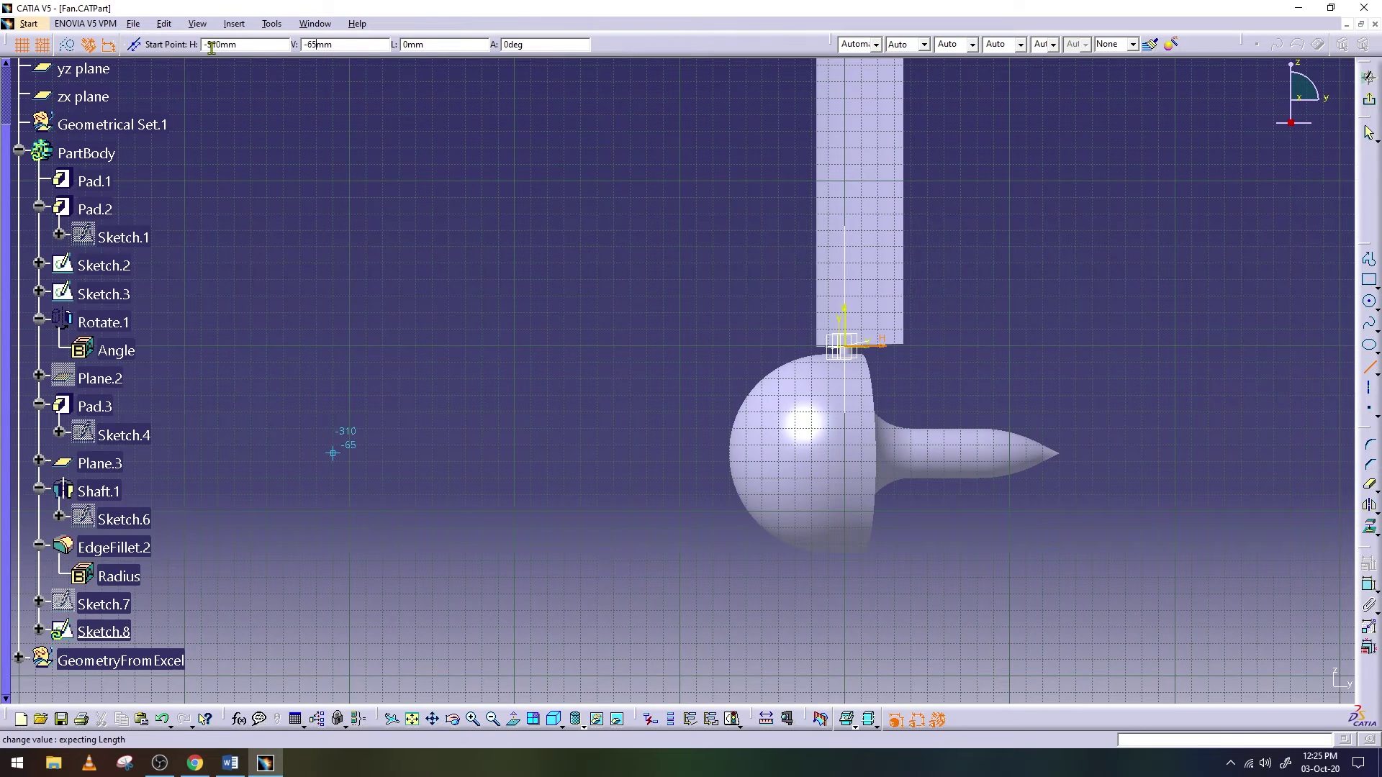
pyautogui.click(680, 453)
pyautogui.click(1257, 453)
pyautogui.click(1369, 99)
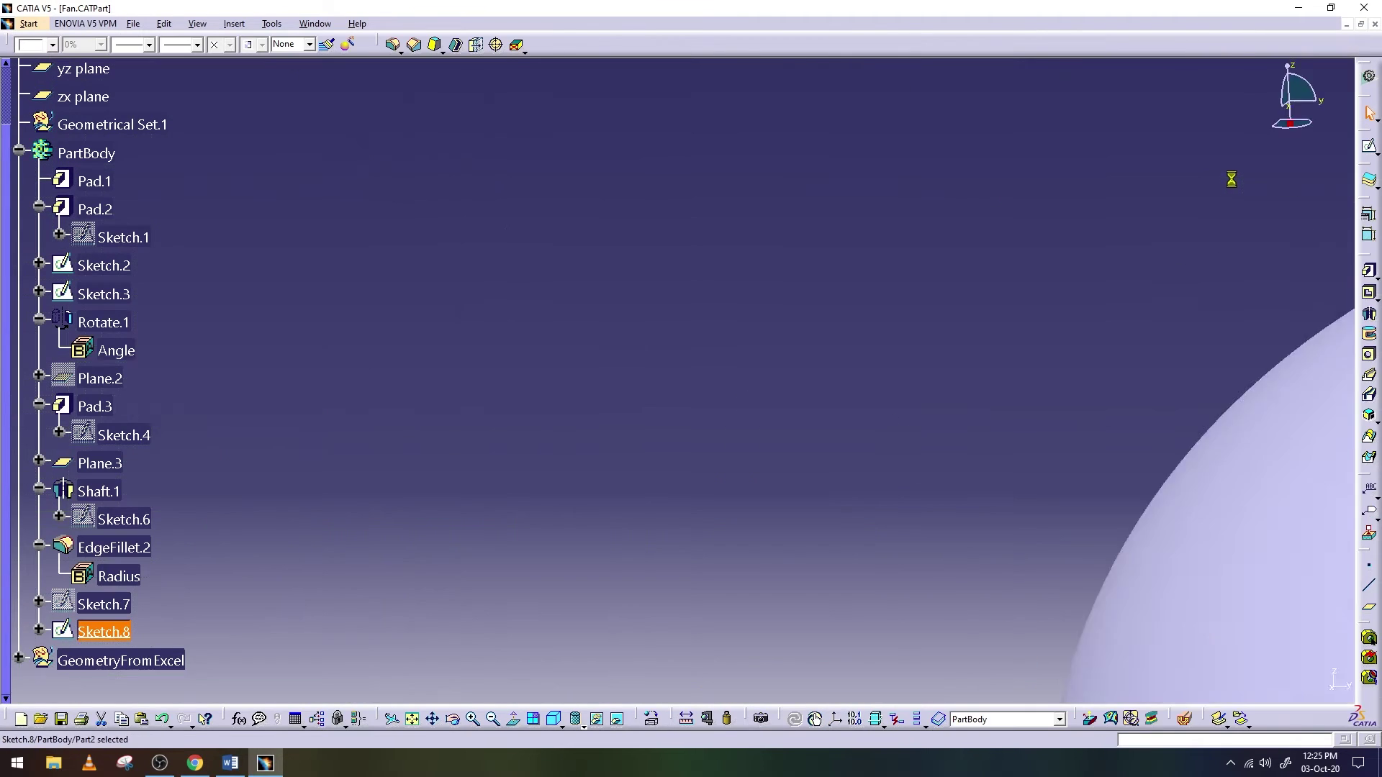
pyautogui.click(453, 719)
pyautogui.moveTo(703, 377); pyautogui.dragTo(397, 397)
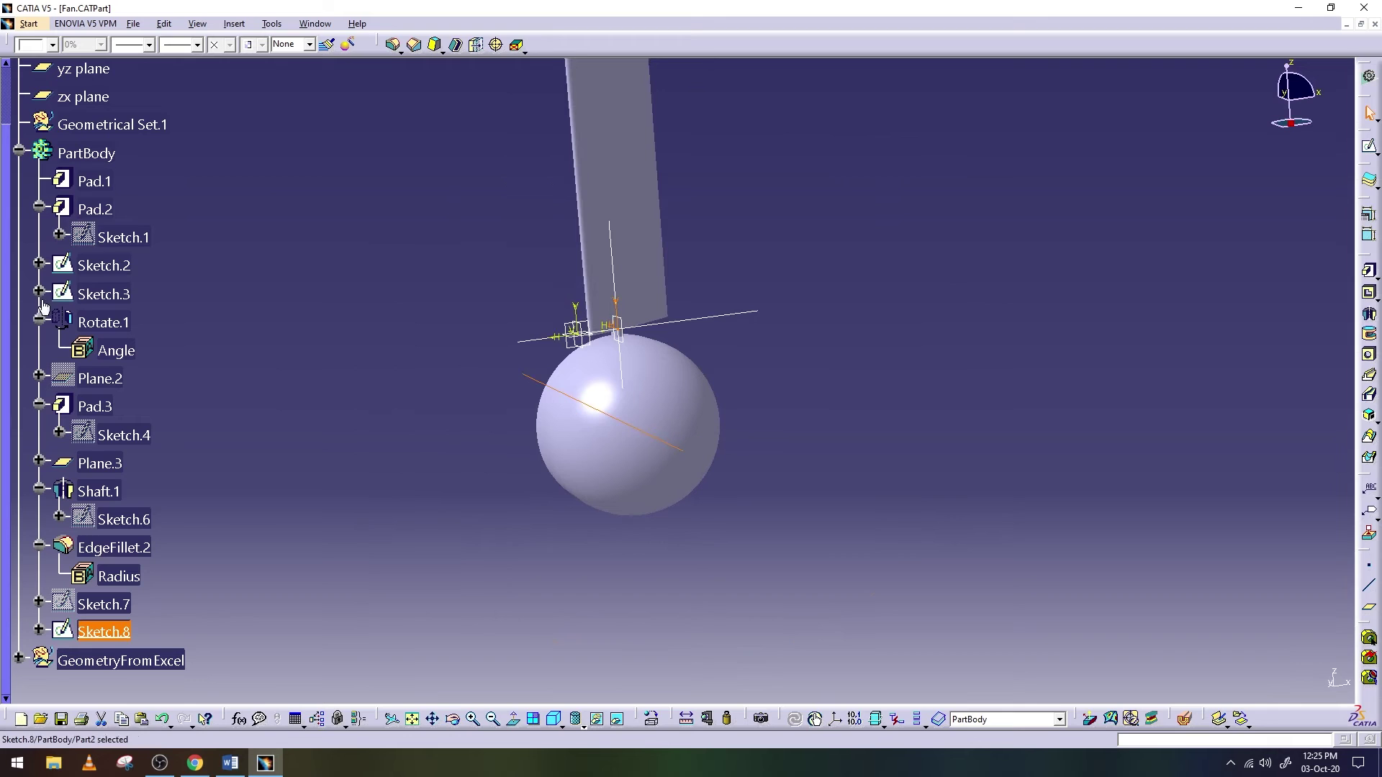
pyautogui.click(91, 266)
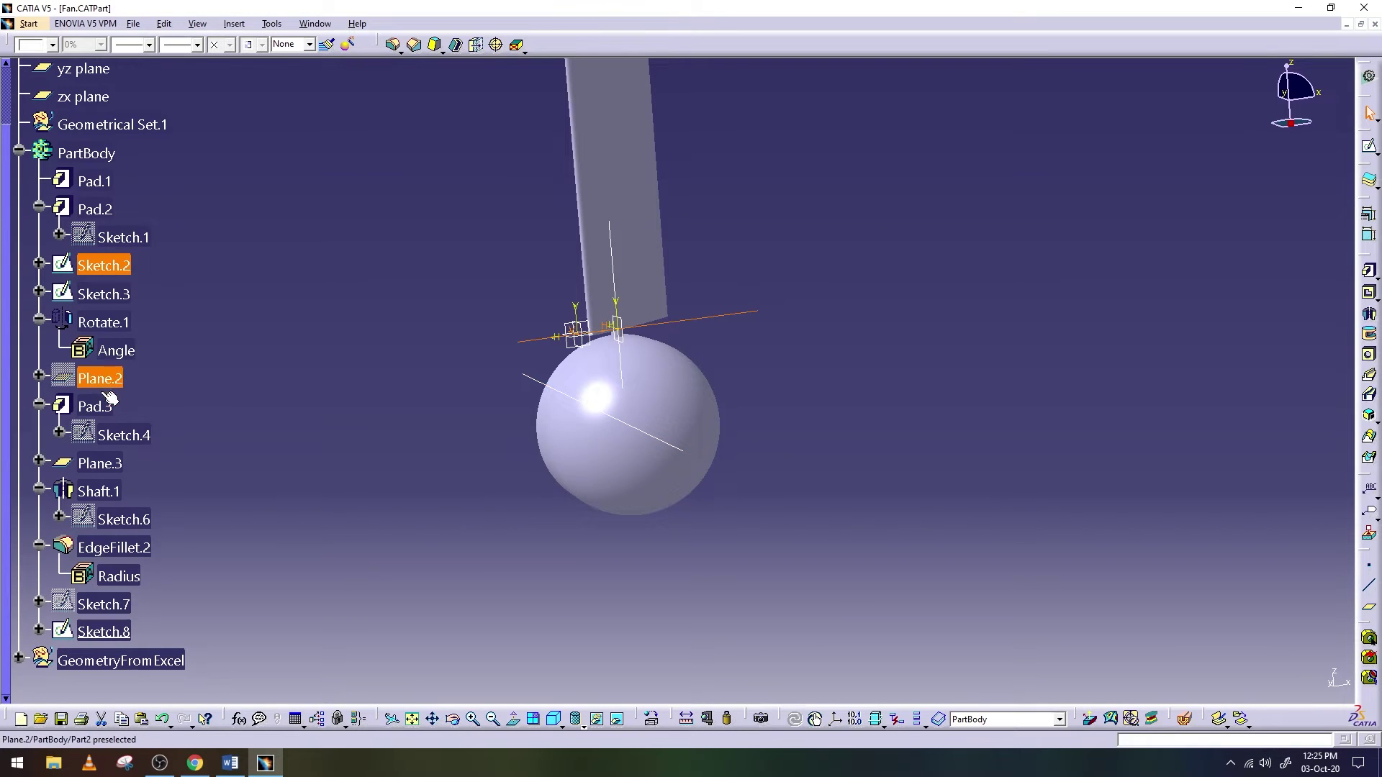
pyautogui.click(94, 209)
pyautogui.keyDown('ctrl'); pyautogui.click(95, 180); pyautogui.keyUp('ctrl')
pyautogui.click(226, 26)
pyautogui.moveTo(284, 285)
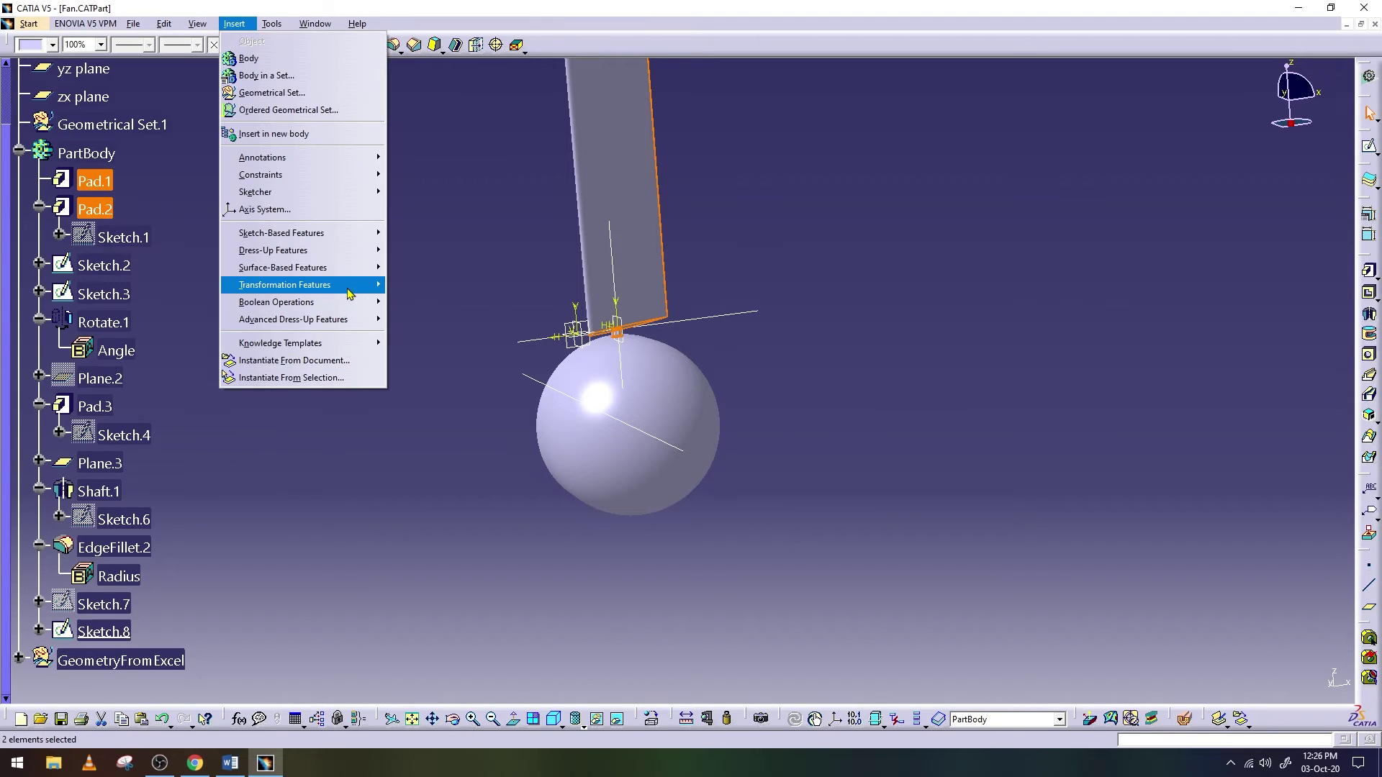
pyautogui.click(432, 395)
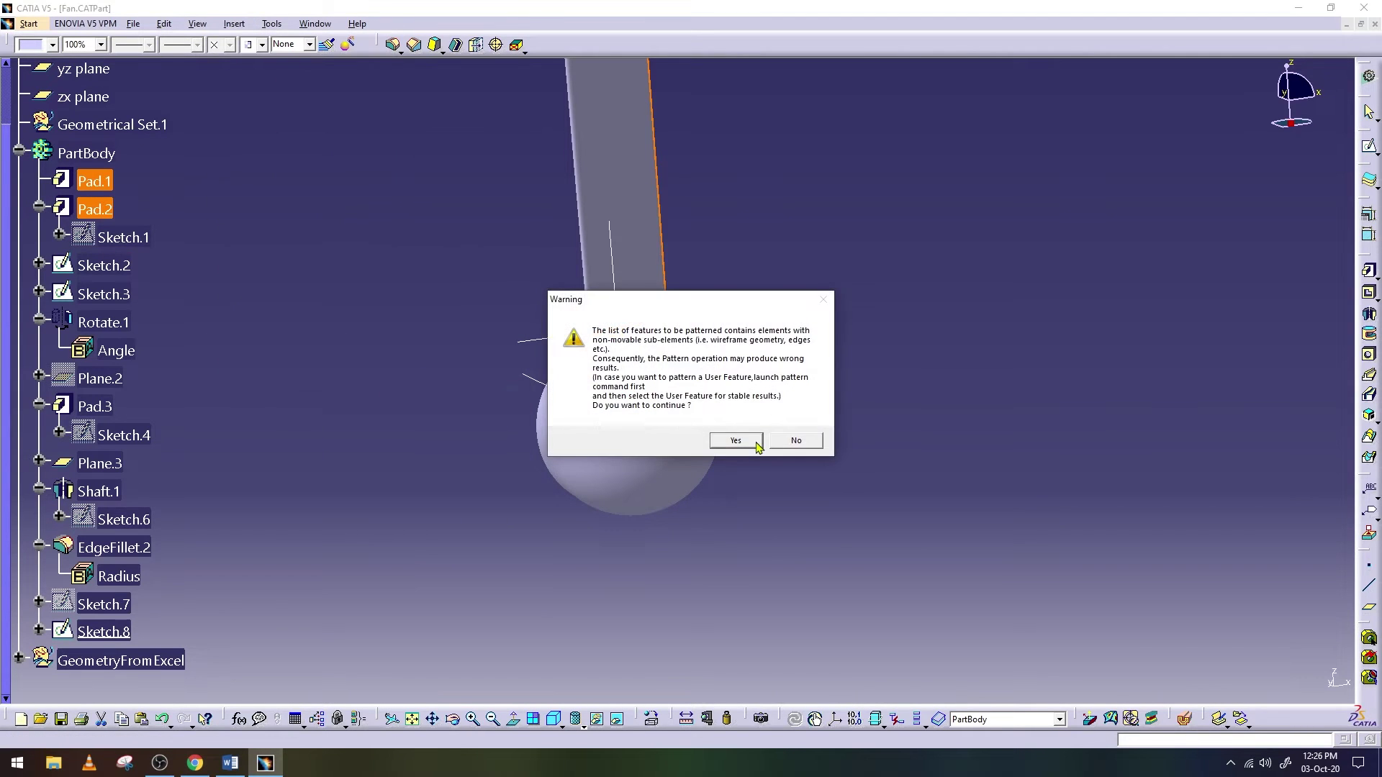
pyautogui.click(734, 437)
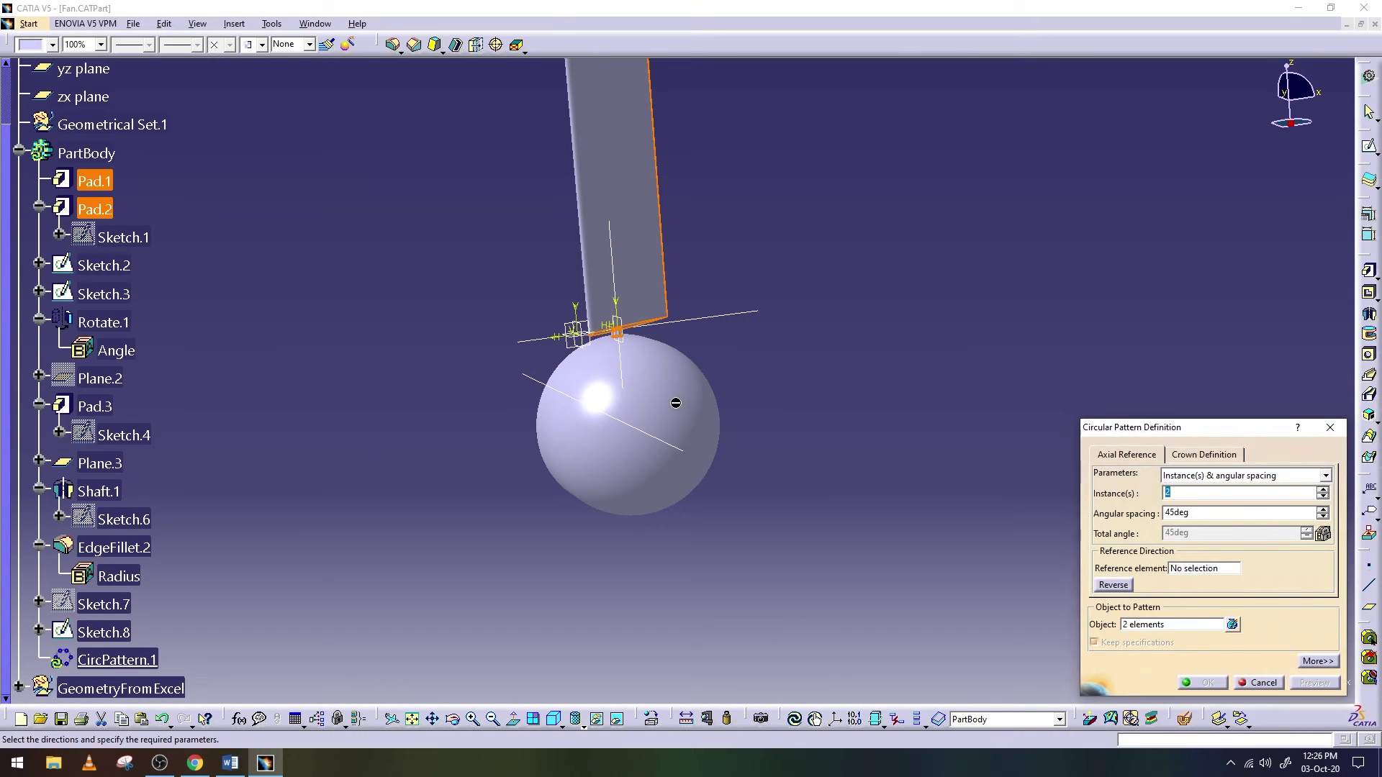
pyautogui.click(1256, 476)
pyautogui.click(1238, 485)
pyautogui.doubleClick(1213, 533)
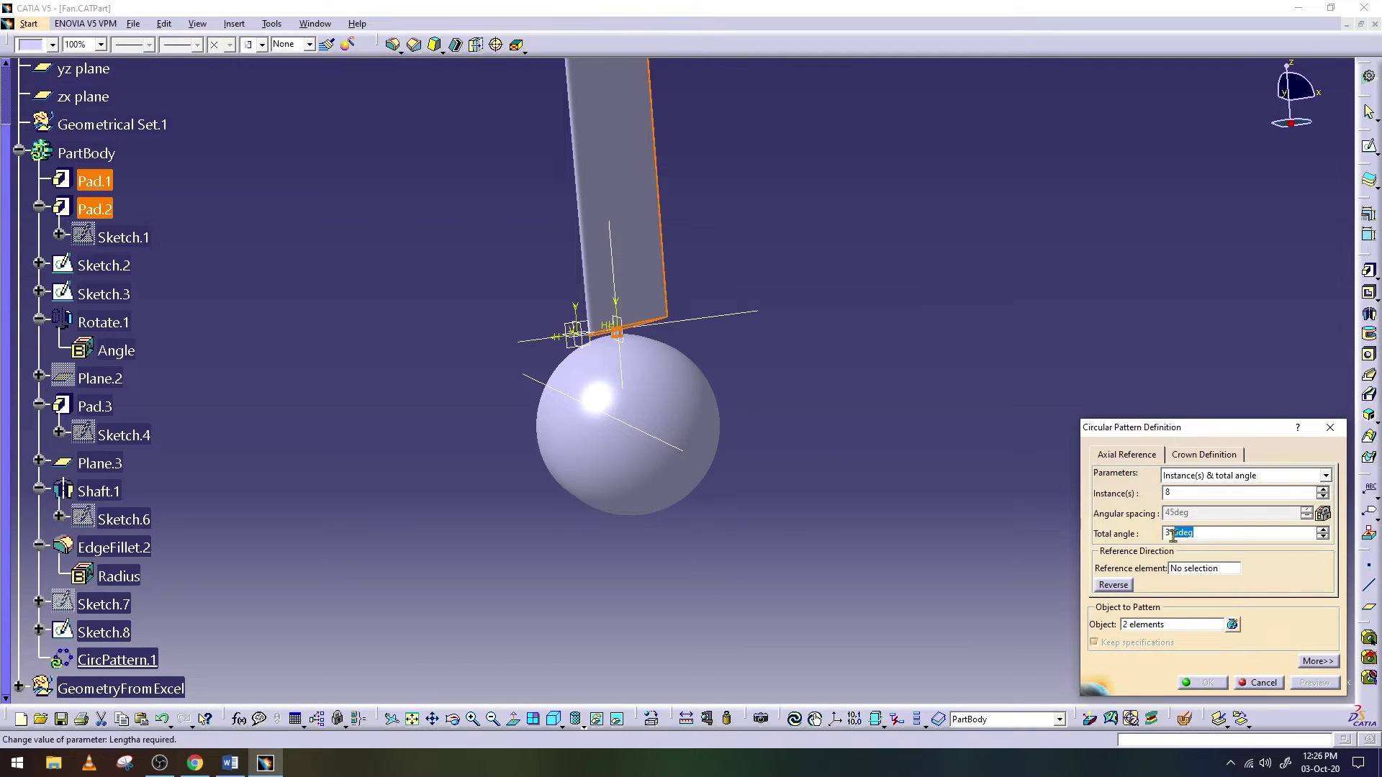
pyautogui.press('Return')
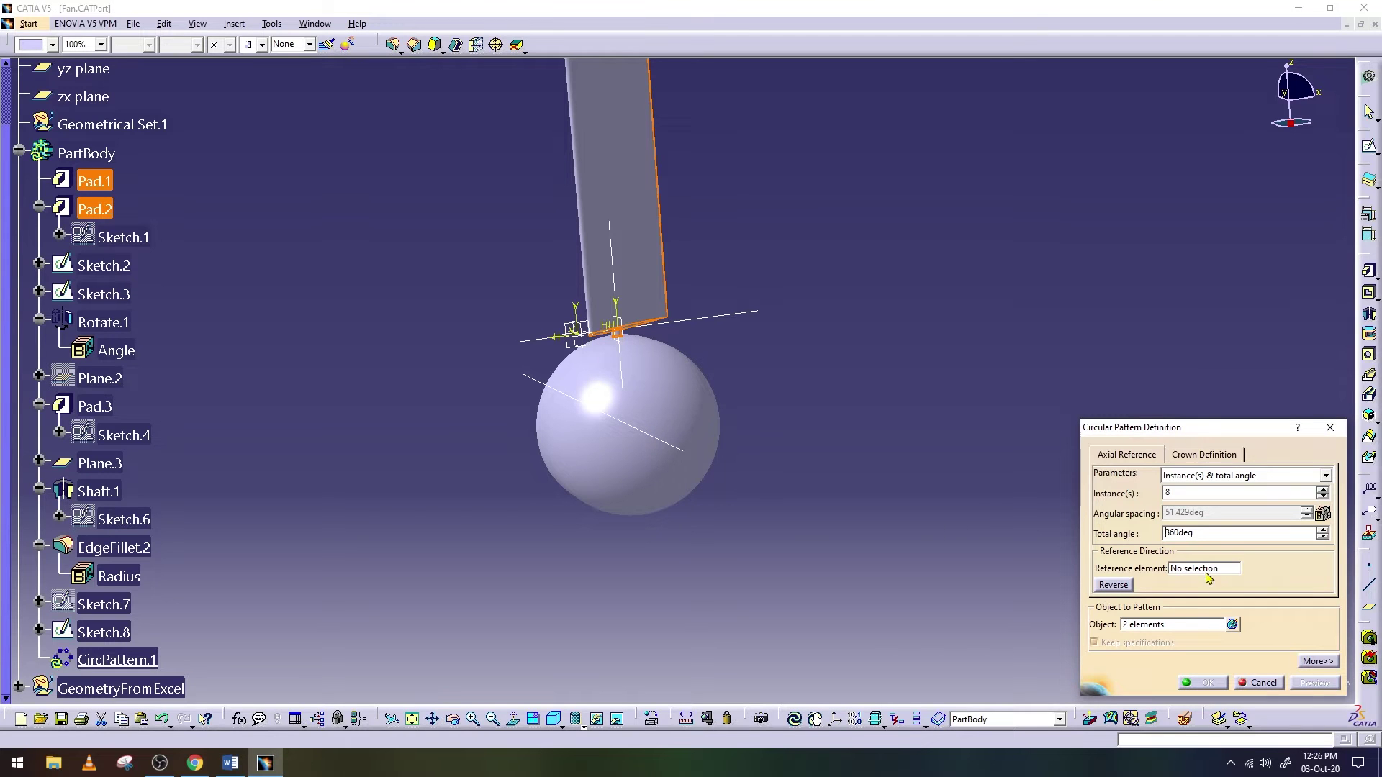
pyautogui.click(1204, 568)
pyautogui.click(103, 632)
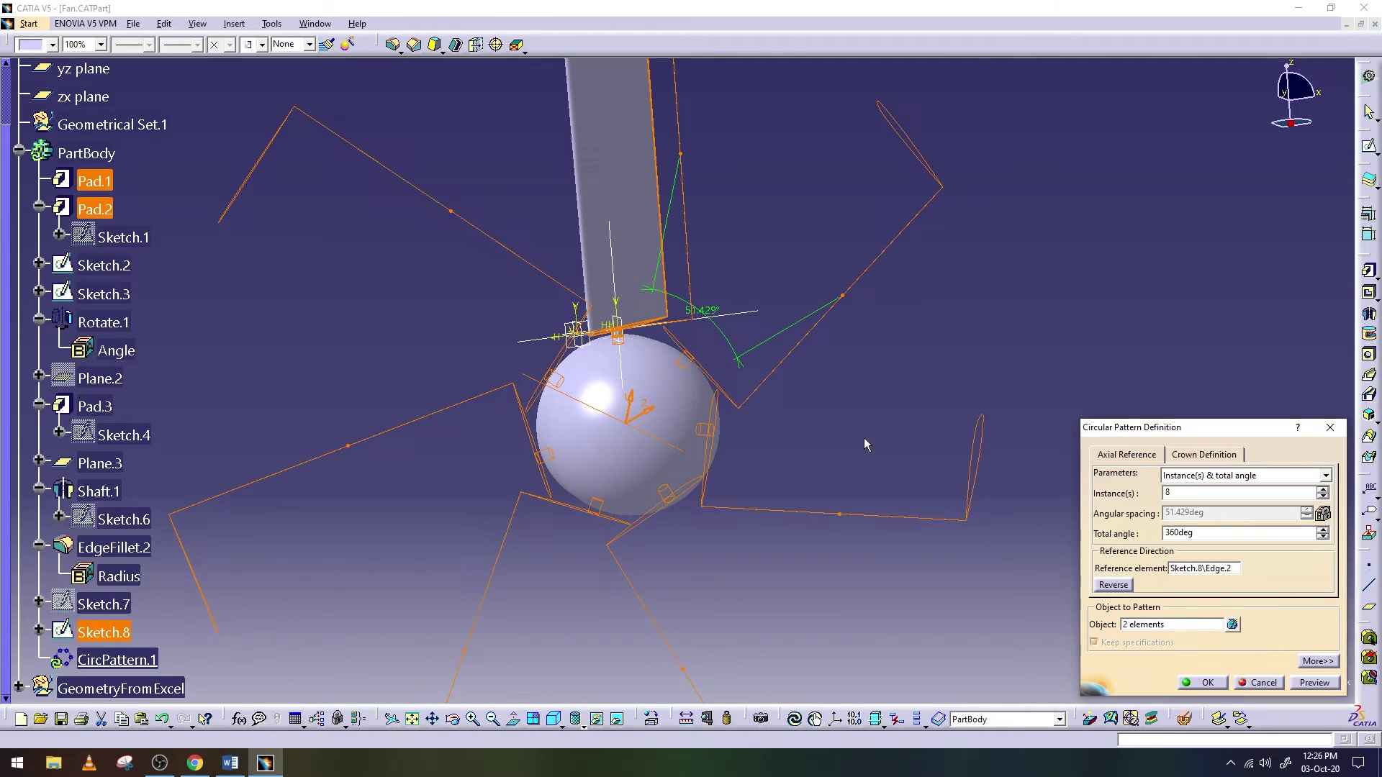
pyautogui.click(1304, 682)
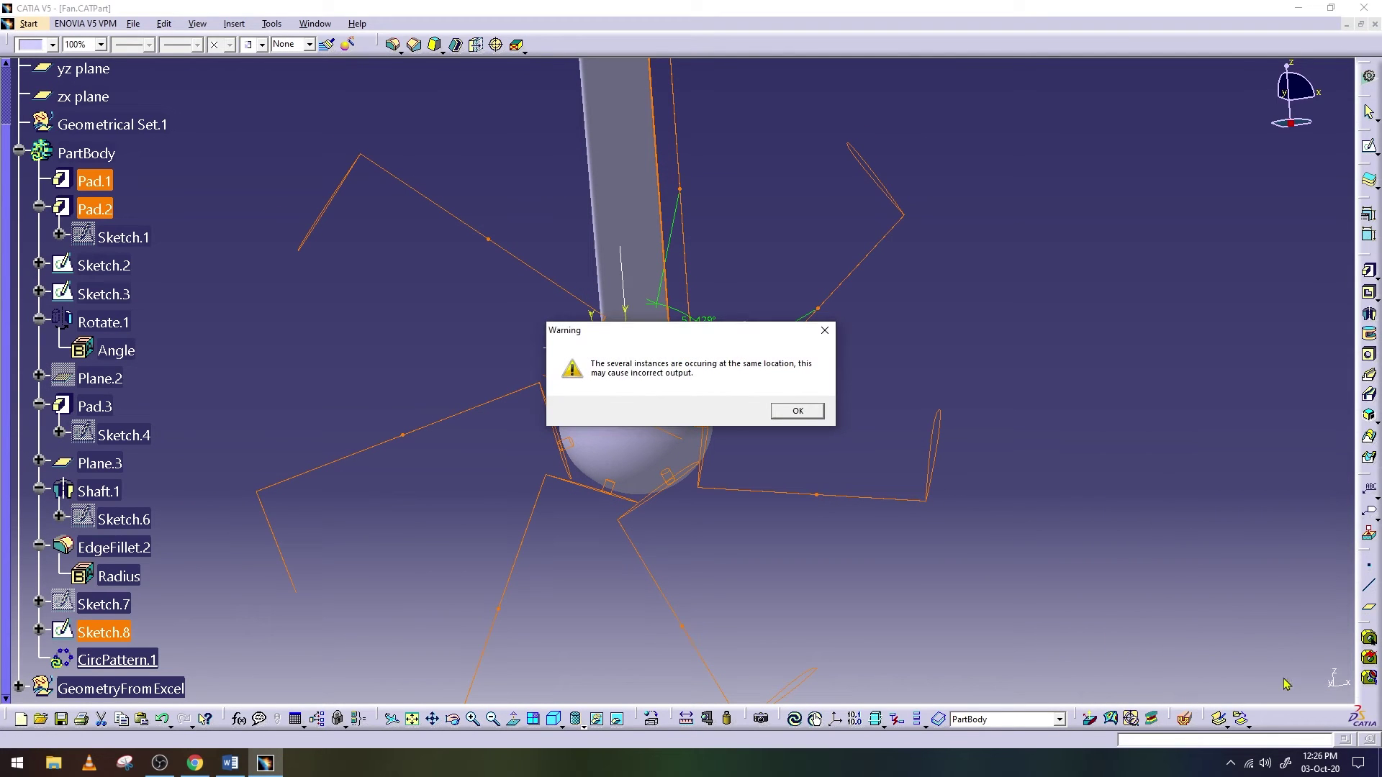
pyautogui.click(786, 415)
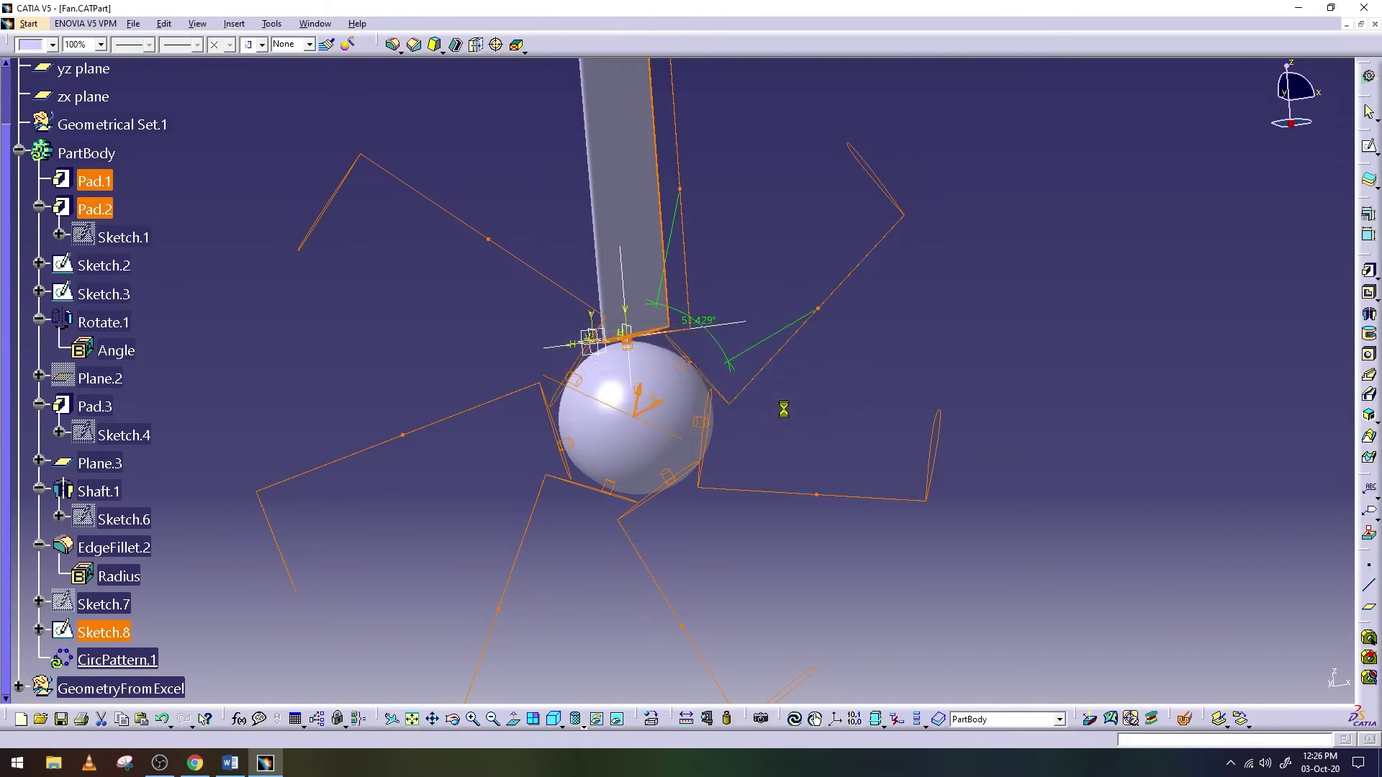
pyautogui.click(787, 410)
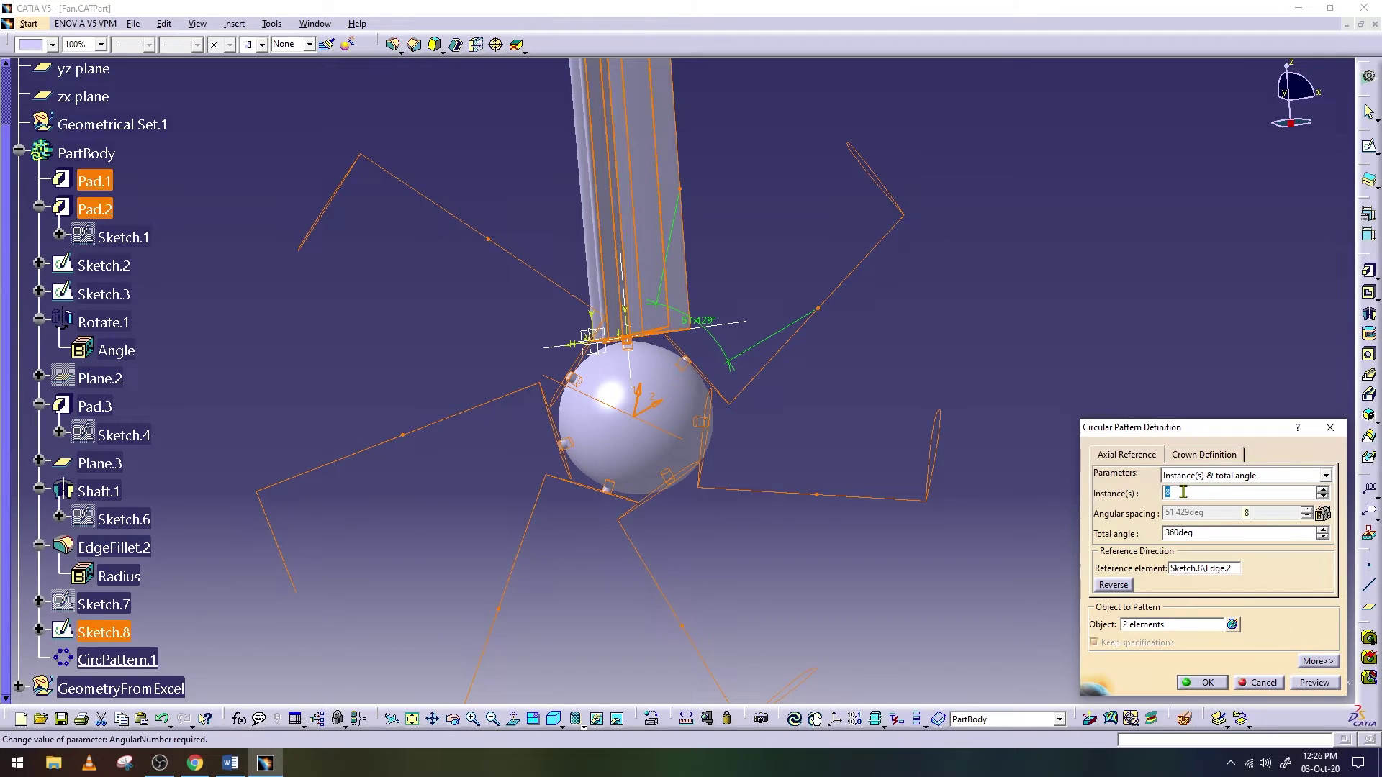
pyautogui.write('6')
pyautogui.click(1314, 683)
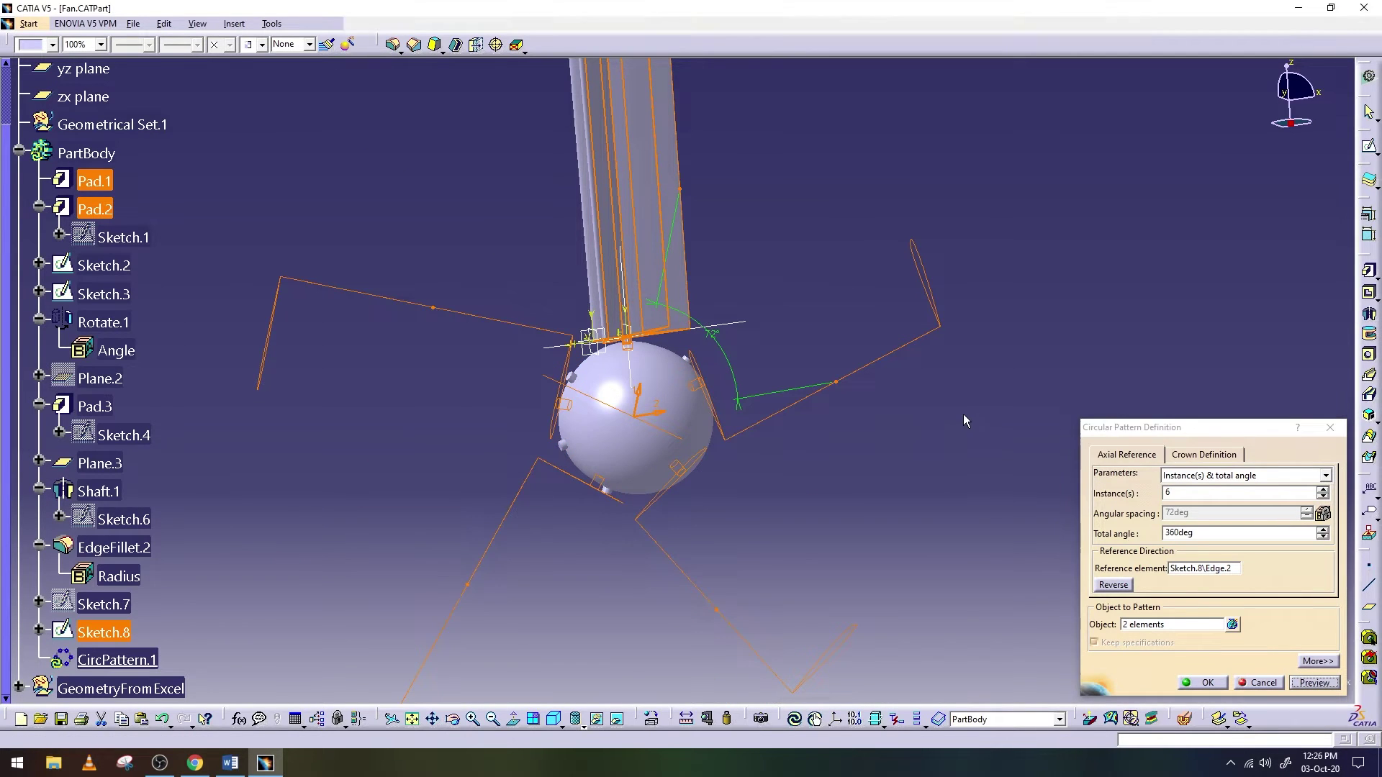
pyautogui.keyDown('ctrl'); pyautogui.moveTo(963, 413); pyautogui.dragTo(962, 450, button='middle'); pyautogui.keyUp('ctrl')
pyautogui.click(453, 719)
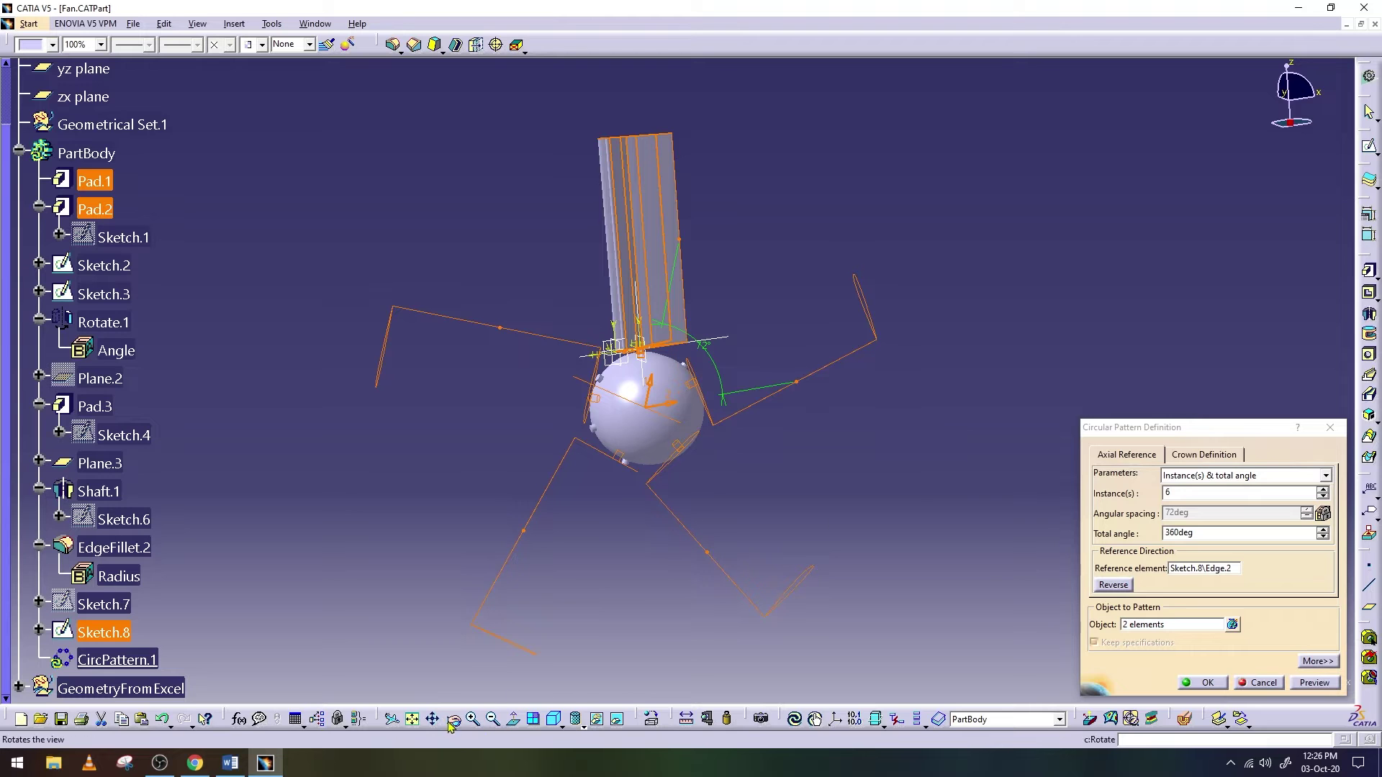
pyautogui.moveTo(725, 293)
pyautogui.mouseDown()
pyautogui.moveTo(748, 519)
pyautogui.moveTo(735, 426)
pyautogui.mouseUp()
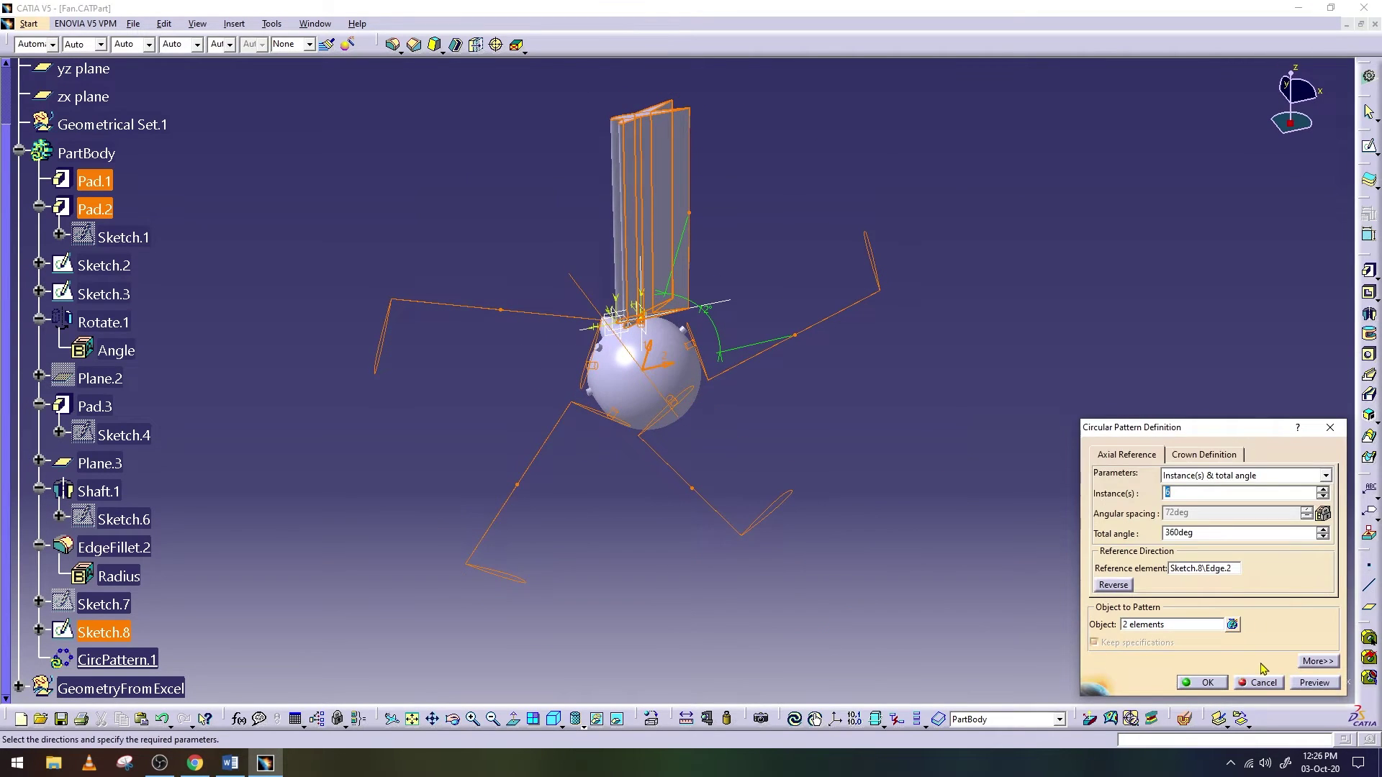
pyautogui.click(1210, 684)
pyautogui.click(800, 412)
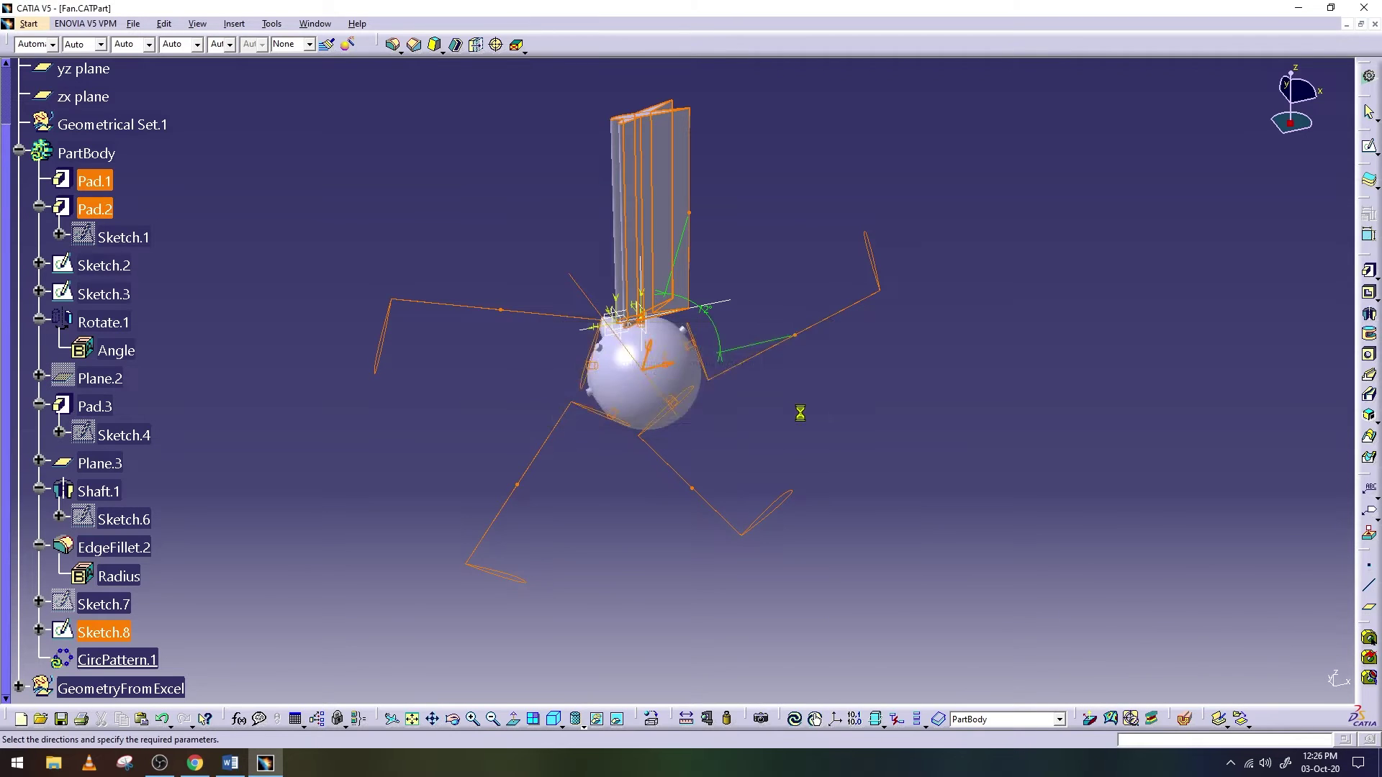
pyautogui.click(1315, 678)
pyautogui.hotkey('ctrl', 'z')
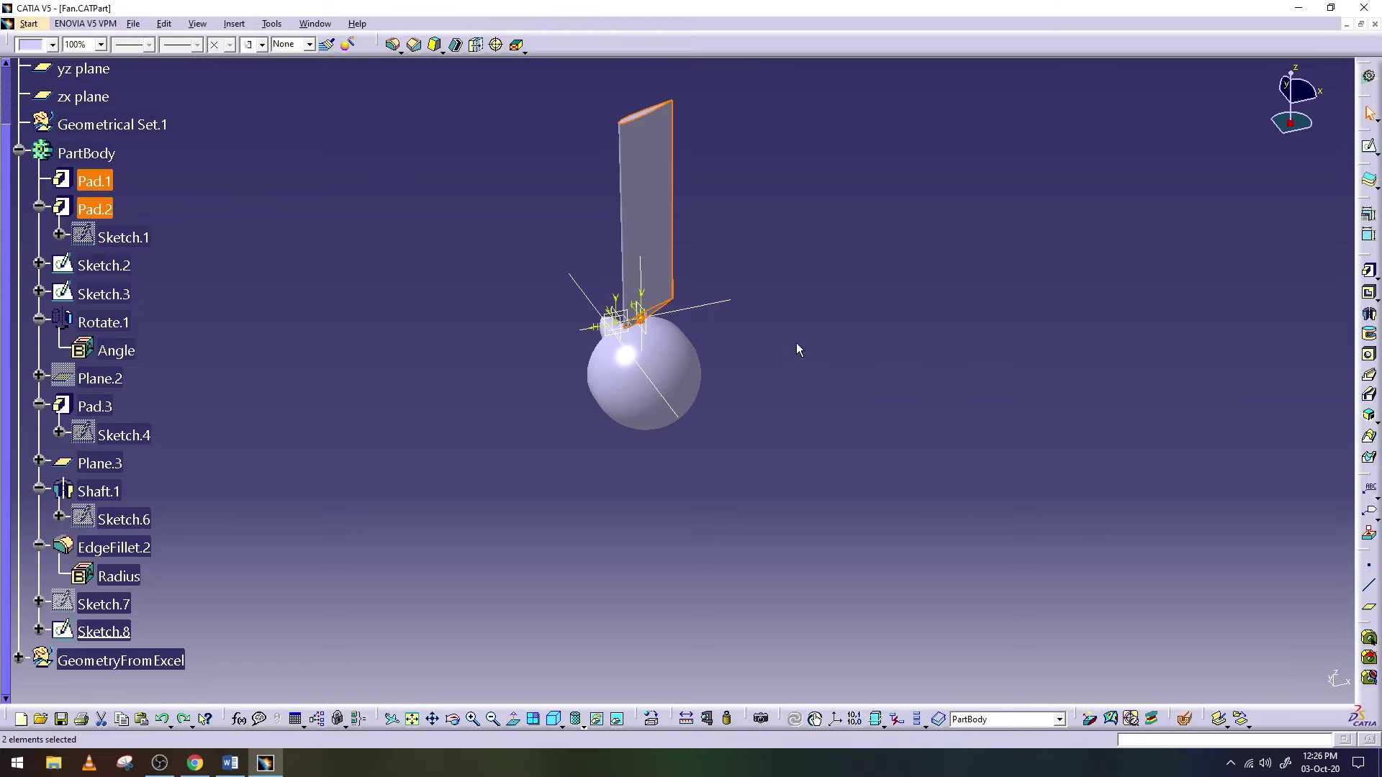
# Select Rotate.1 and start a circular pattern, dismissing the cannot-transform error
pyautogui.click(796, 343)
pyautogui.click(105, 324)
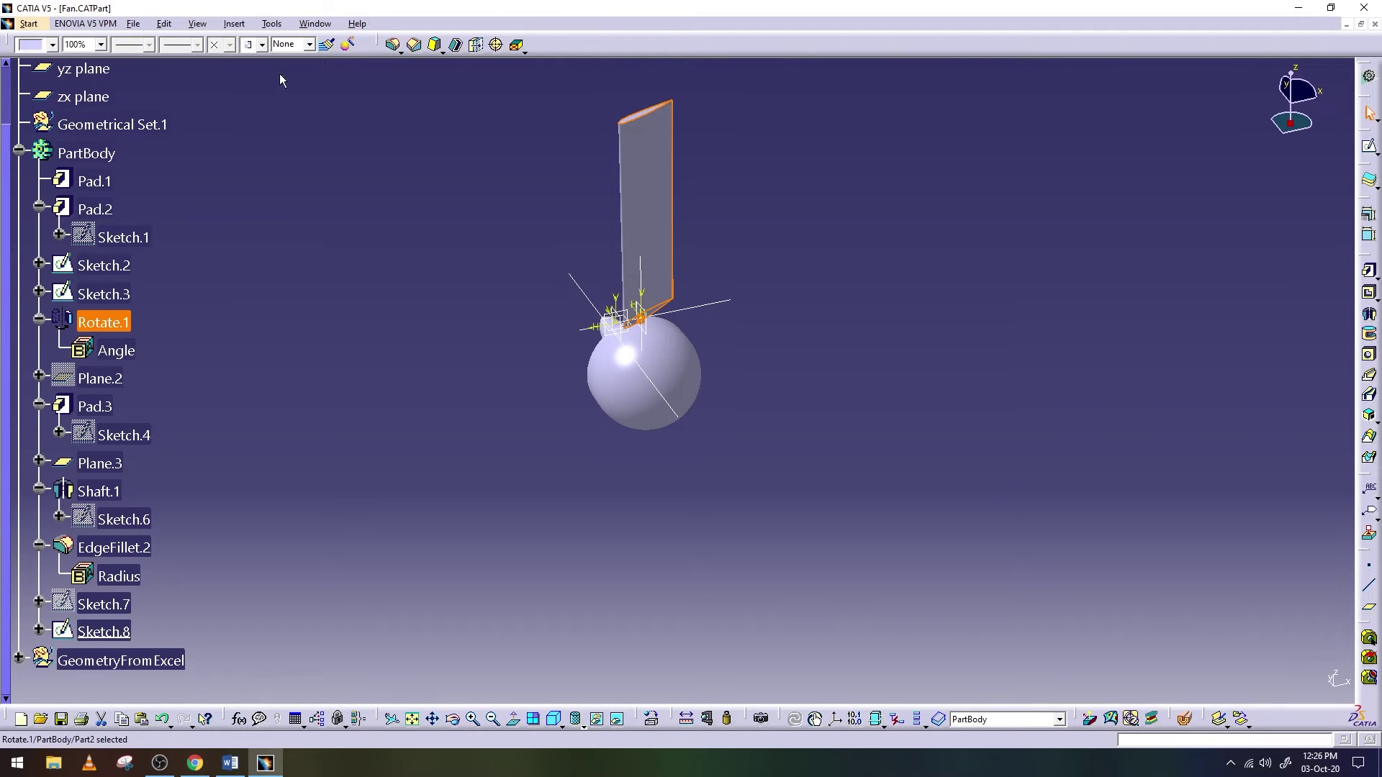
pyautogui.click(243, 29)
pyautogui.moveTo(283, 284)
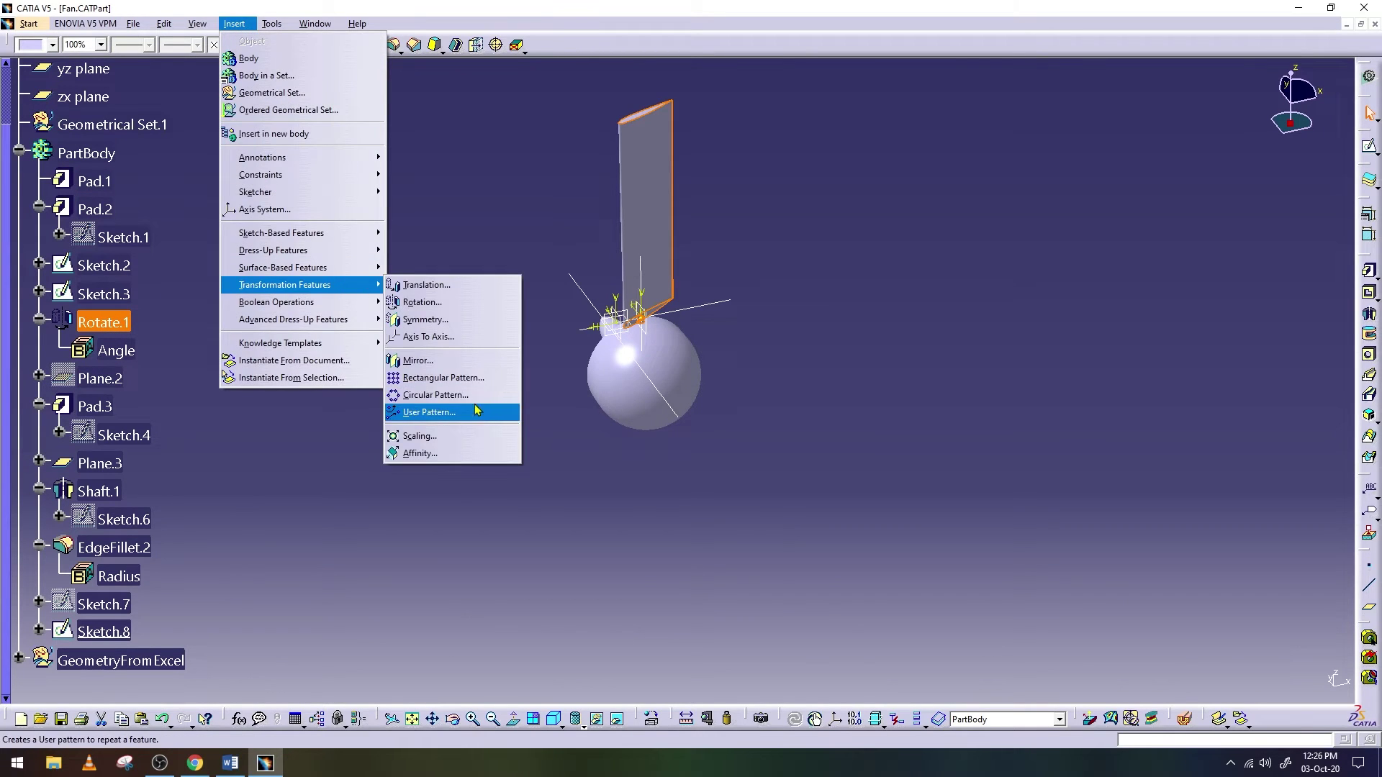
pyautogui.click(469, 403)
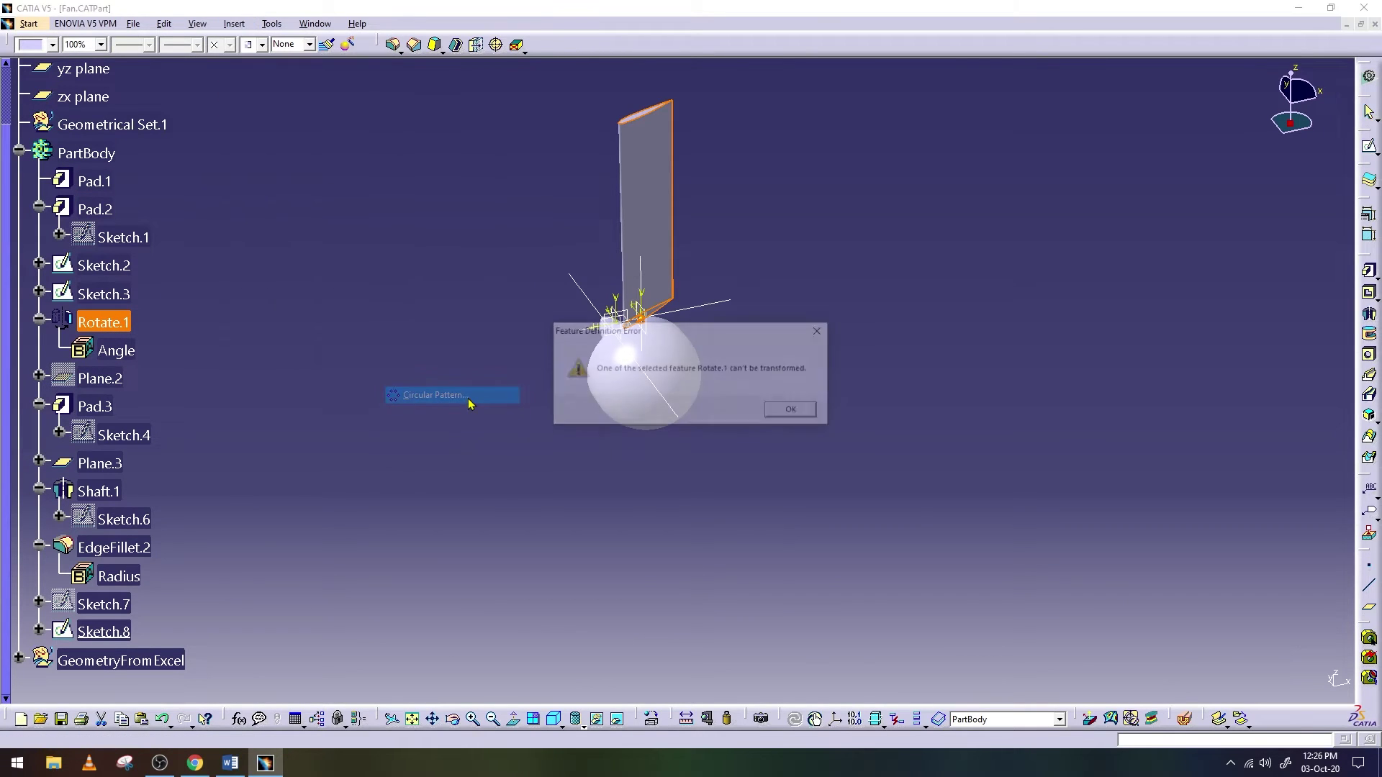
pyautogui.click(793, 411)
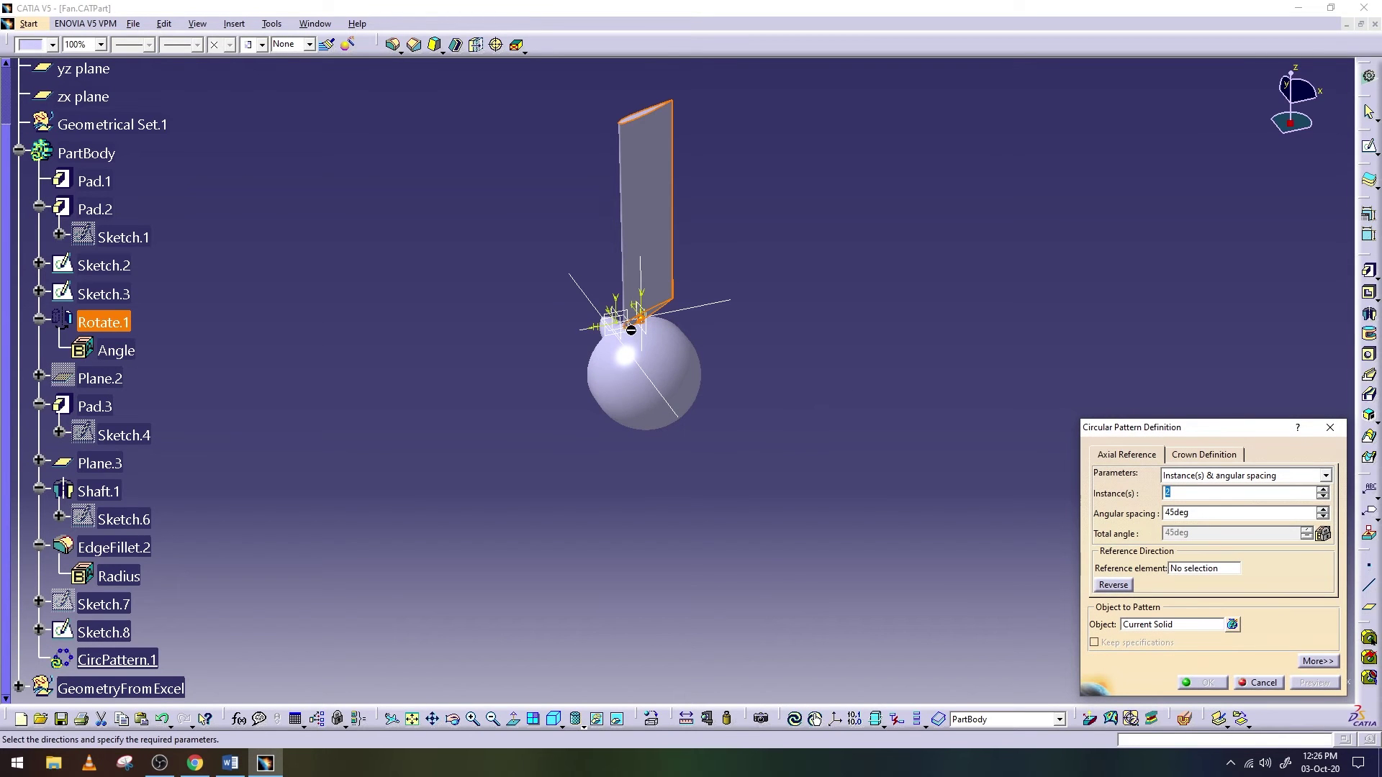
# Set 8 instances in instances-and-total-angle mode with the Sketch.8 edge as axis
pyautogui.moveTo(797, 380); pyautogui.dragTo(796, 365, button='middle')
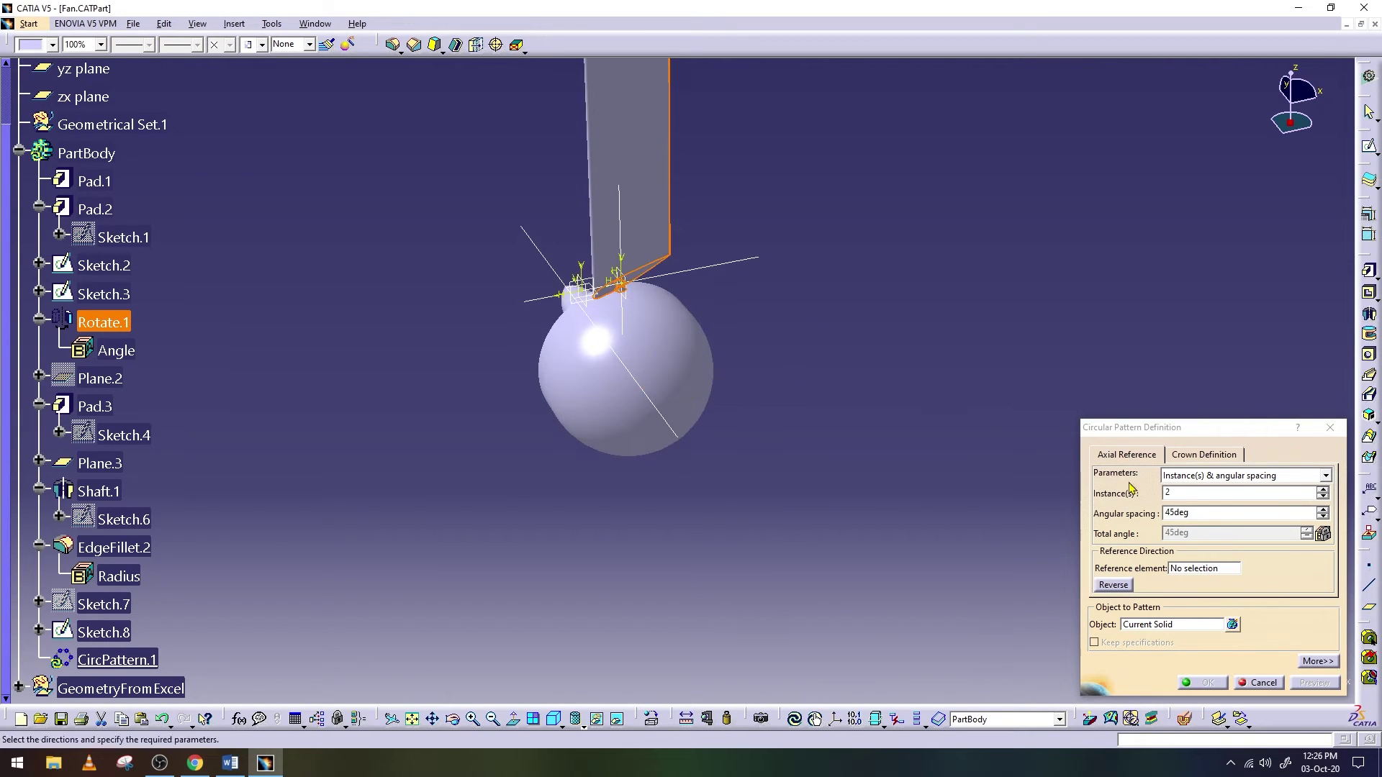
pyautogui.write('8')
pyautogui.press('Tab')
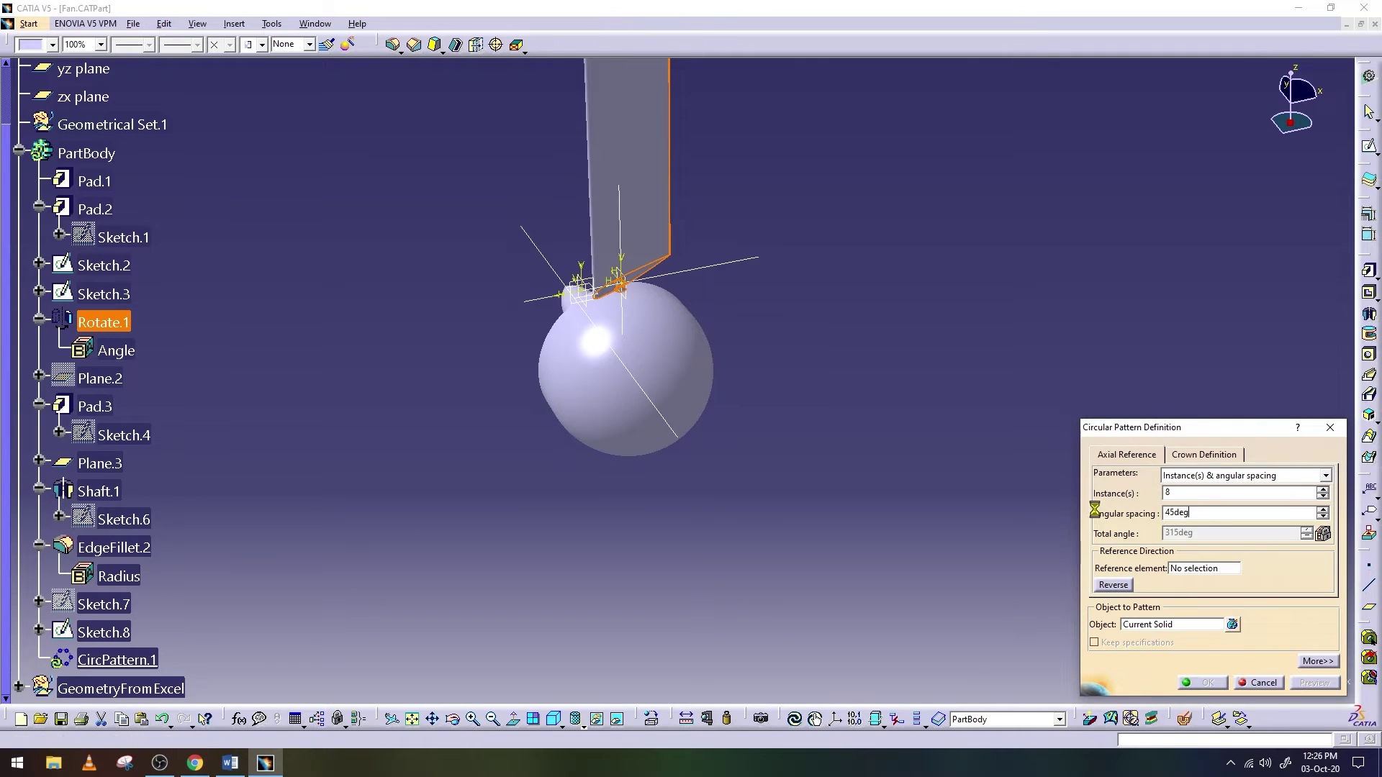
pyautogui.click(1327, 476)
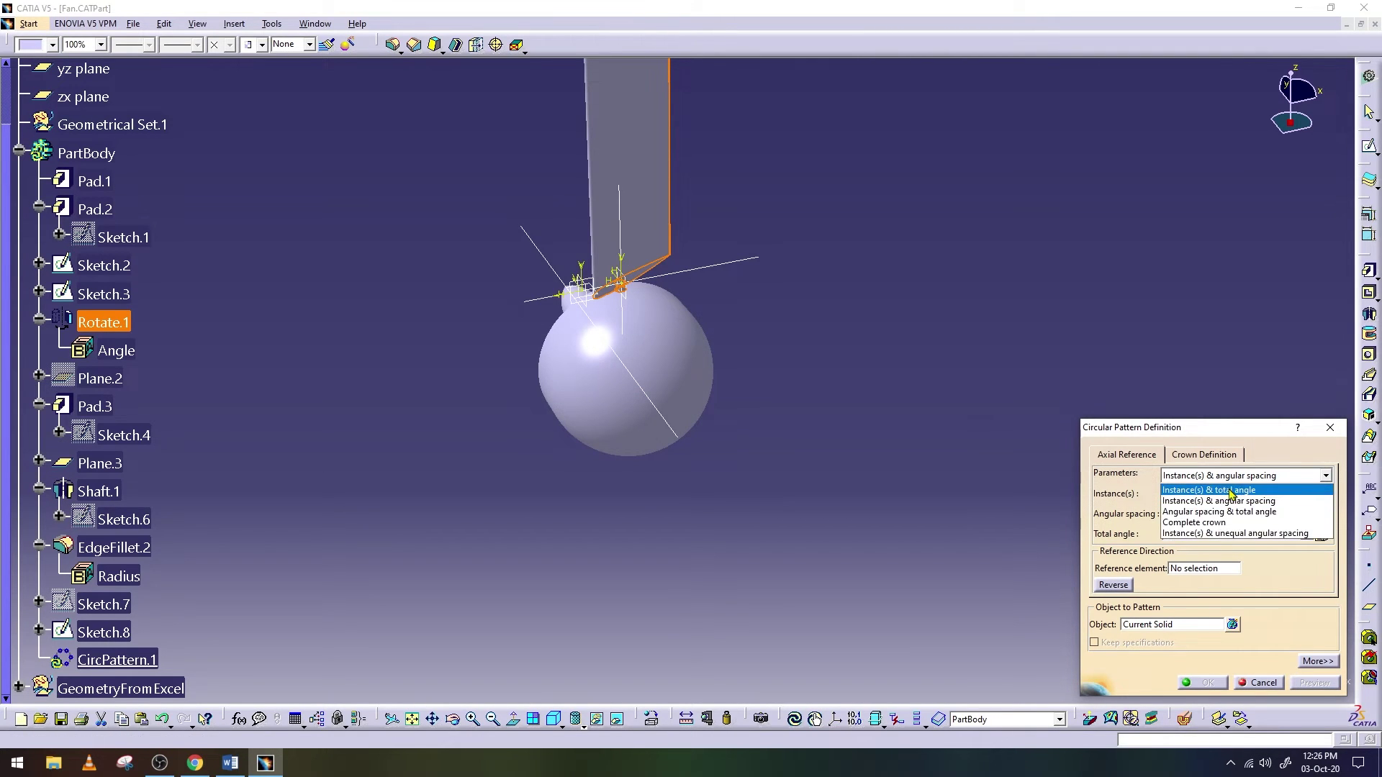
pyautogui.click(1232, 499)
pyautogui.doubleClick(1202, 532)
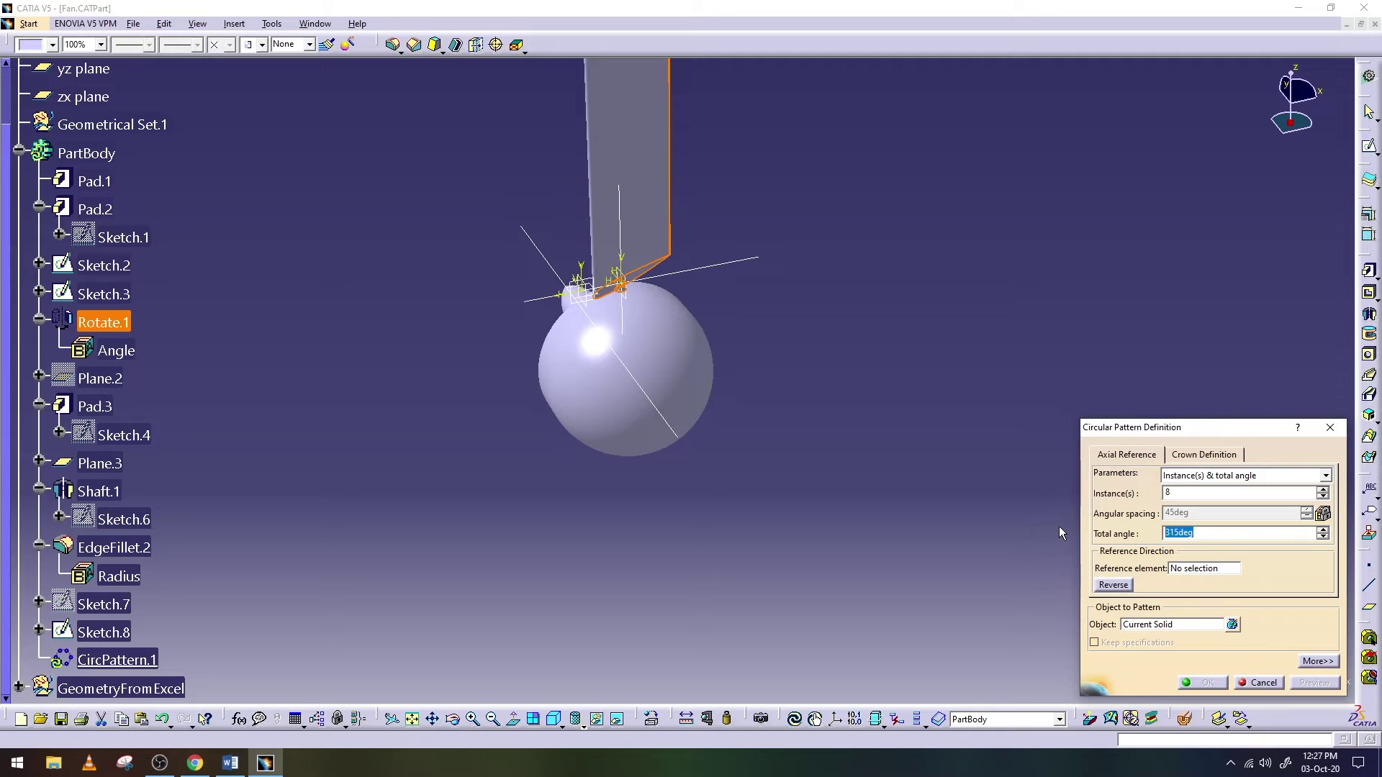
pyautogui.write('360')
pyautogui.click(1194, 568)
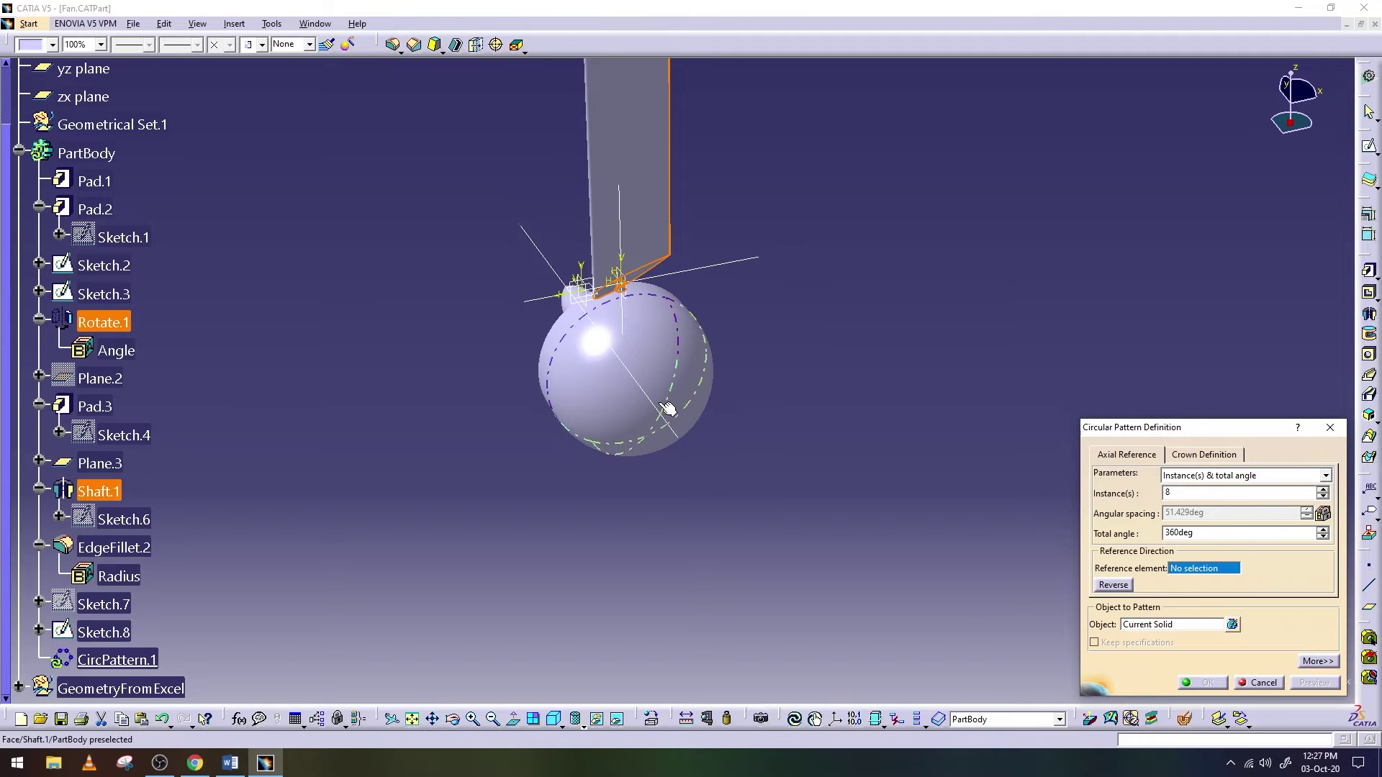
pyautogui.click(654, 408)
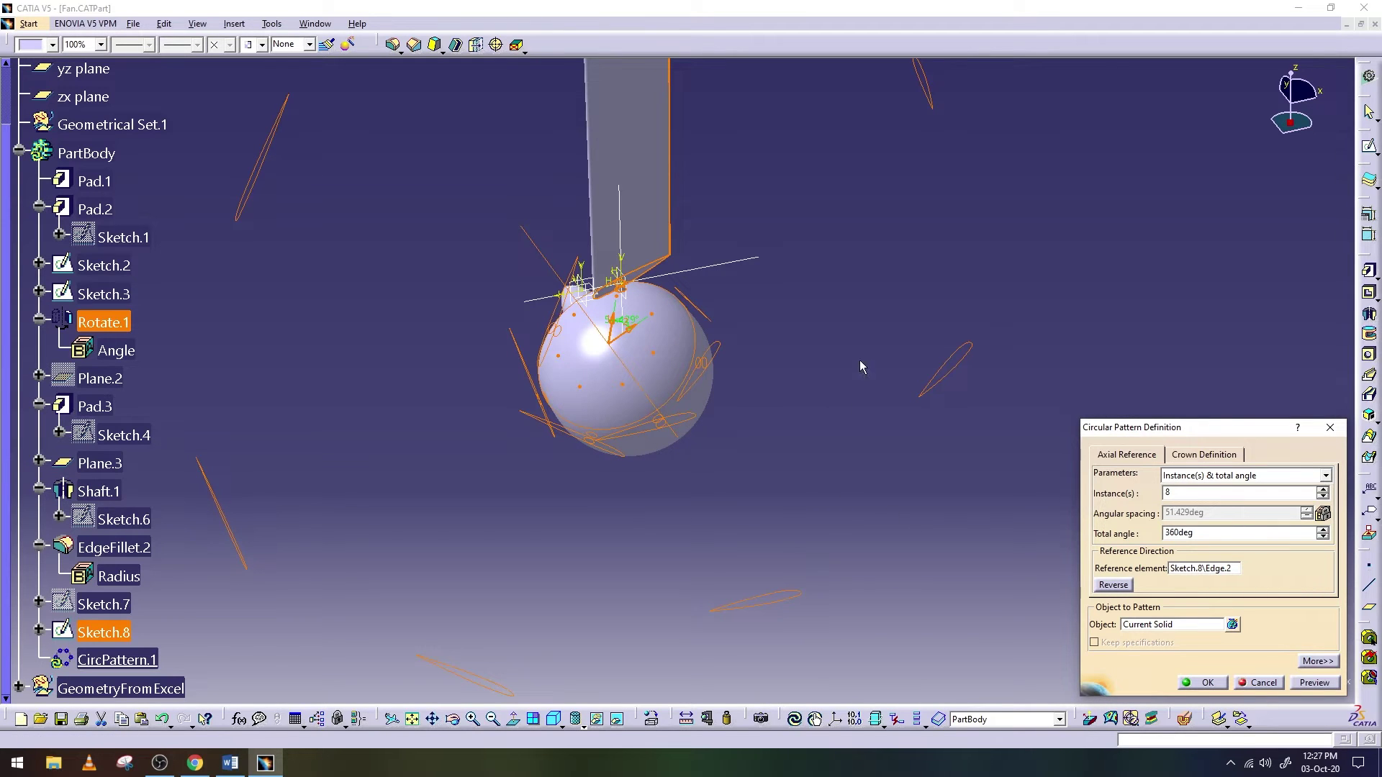
# Preview the eight-blade pattern and dismiss the overlapping-instances warning
pyautogui.moveTo(697, 395); pyautogui.dragTo(699, 416, button='middle')
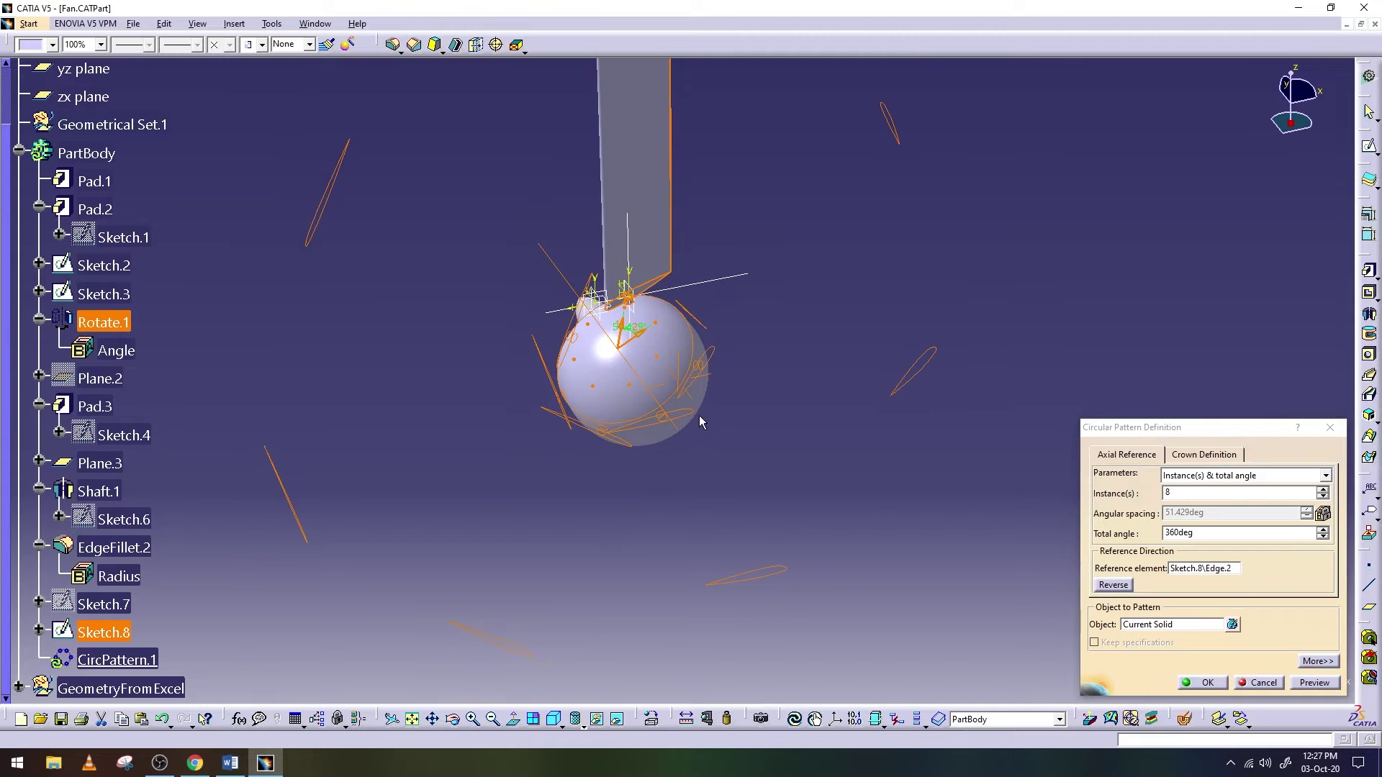
pyautogui.click(452, 718)
pyautogui.moveTo(542, 410)
pyautogui.mouseDown()
pyautogui.moveTo(824, 278)
pyautogui.moveTo(574, 245)
pyautogui.moveTo(547, 256)
pyautogui.mouseUp()
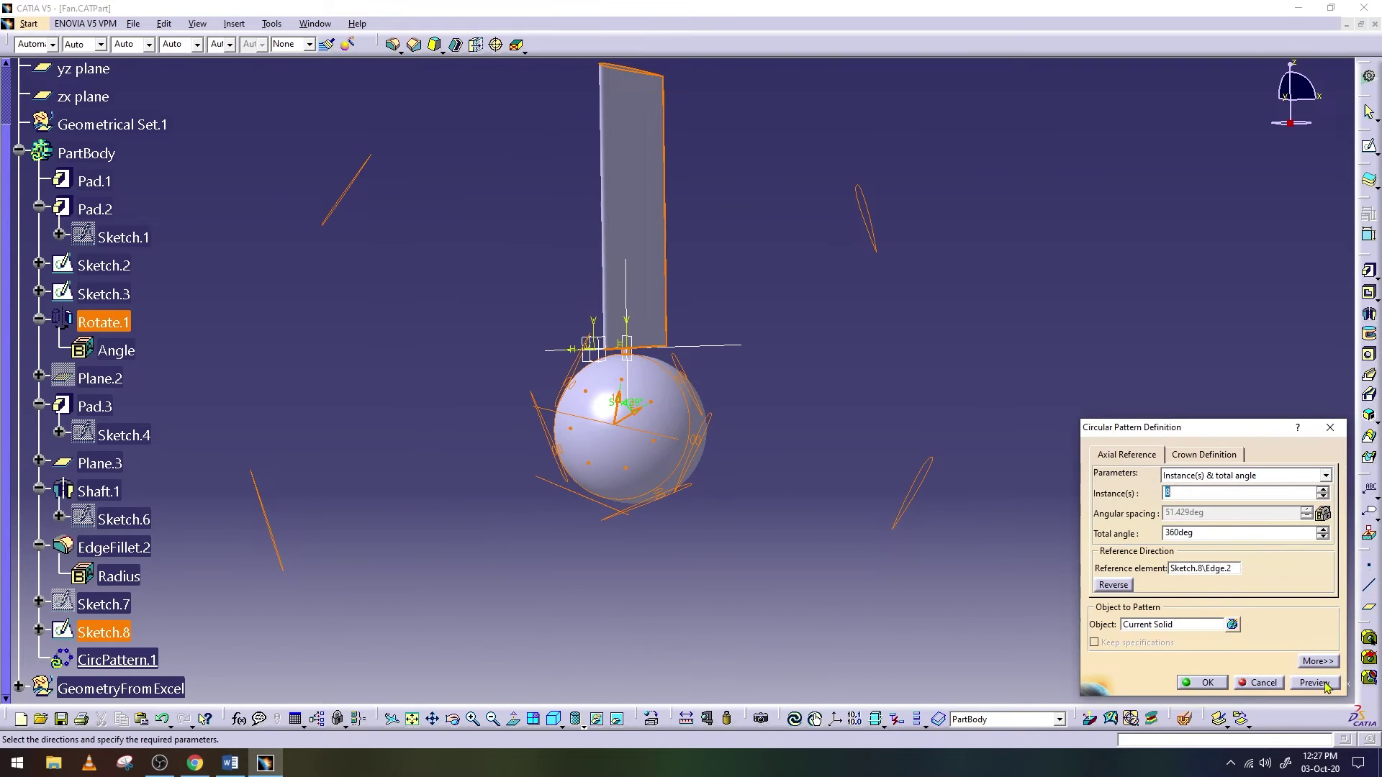
pyautogui.click(1325, 687)
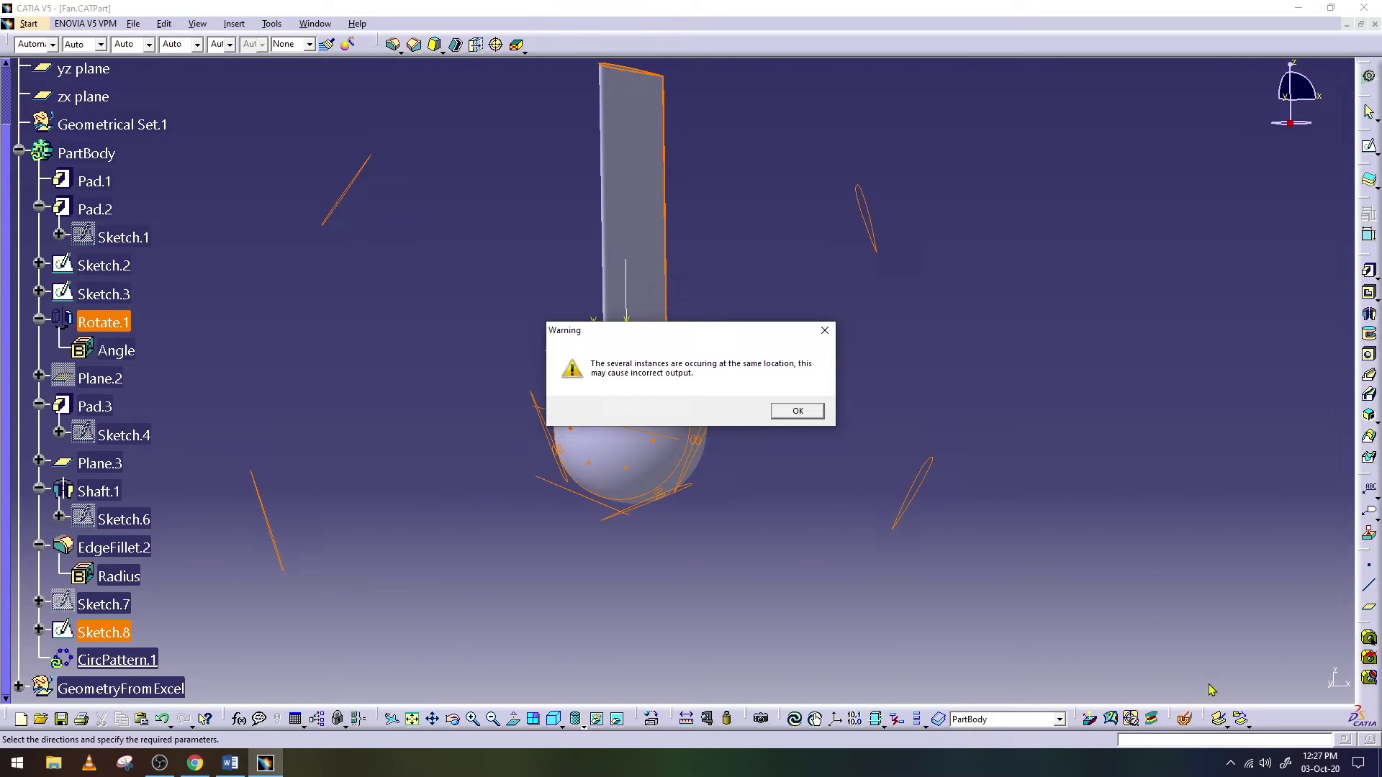
pyautogui.click(799, 412)
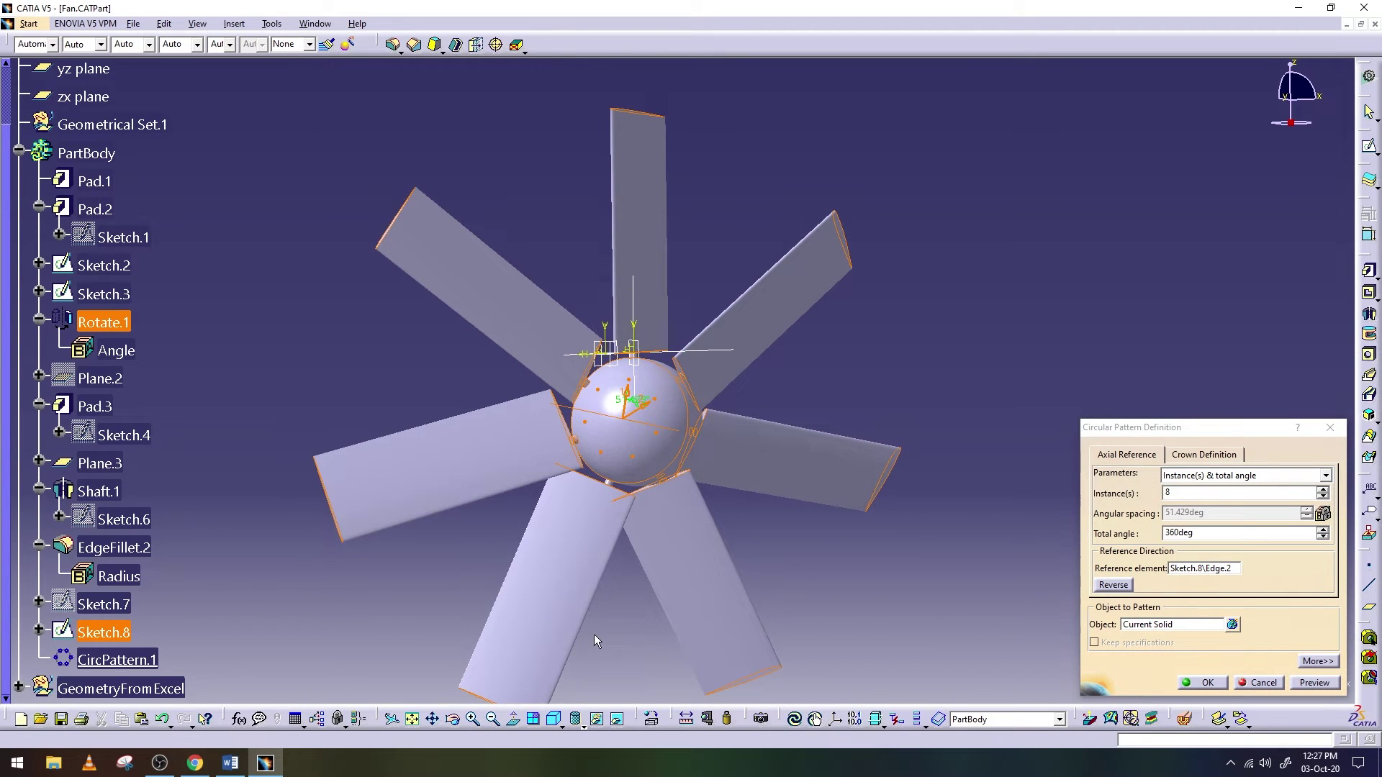
pyautogui.click(452, 719)
pyautogui.moveTo(575, 370)
pyautogui.mouseDown()
pyautogui.moveTo(991, 410)
pyautogui.moveTo(1221, 463)
pyautogui.moveTo(742, 407)
pyautogui.moveTo(619, 409)
pyautogui.moveTo(632, 401)
pyautogui.moveTo(525, 410)
pyautogui.moveTo(453, 469)
pyautogui.moveTo(478, 418)
pyautogui.moveTo(478, 434)
pyautogui.mouseUp()
# Reopen the pattern, change the instances to 7, and confirm past the warnings
pyautogui.doubleClick(478, 500)
pyautogui.moveTo(706, 380); pyautogui.dragTo(1117, 516, button='middle')
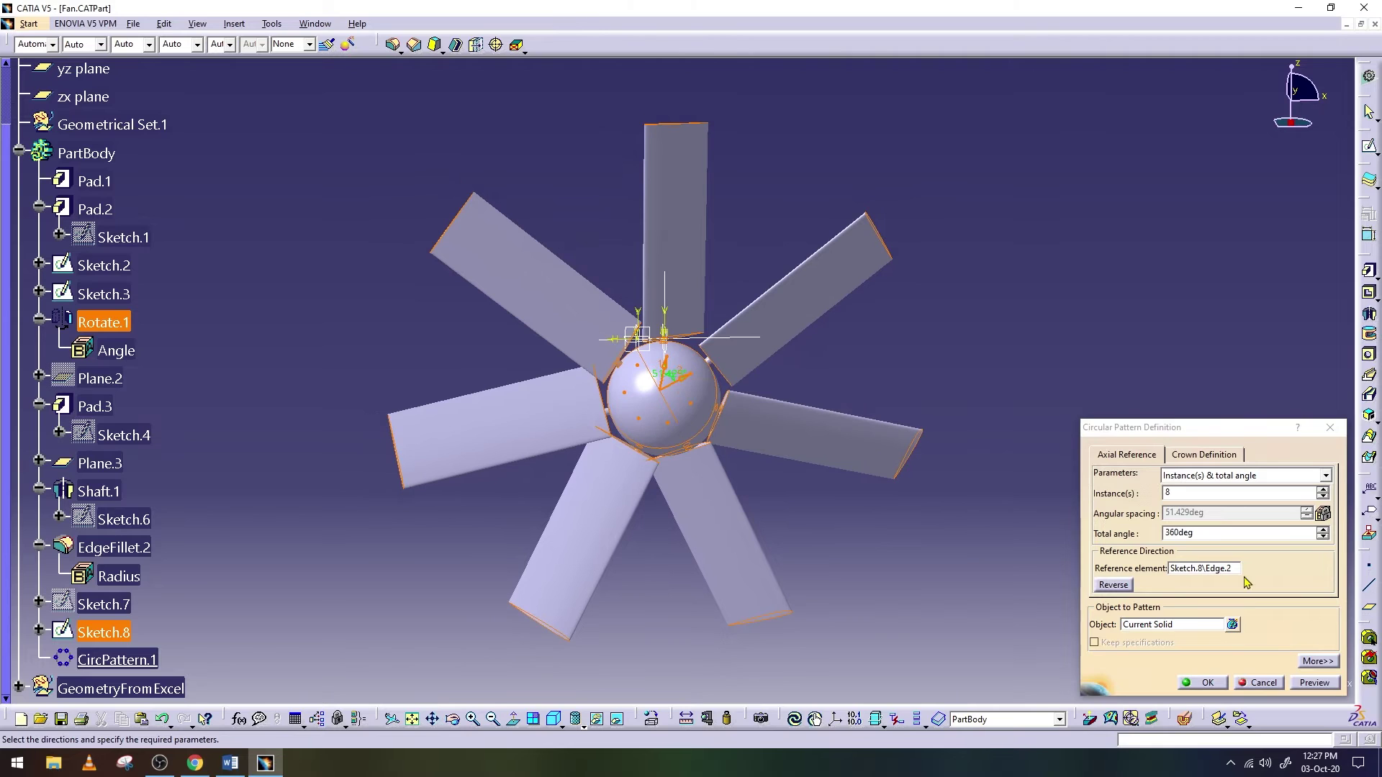
pyautogui.click(1296, 682)
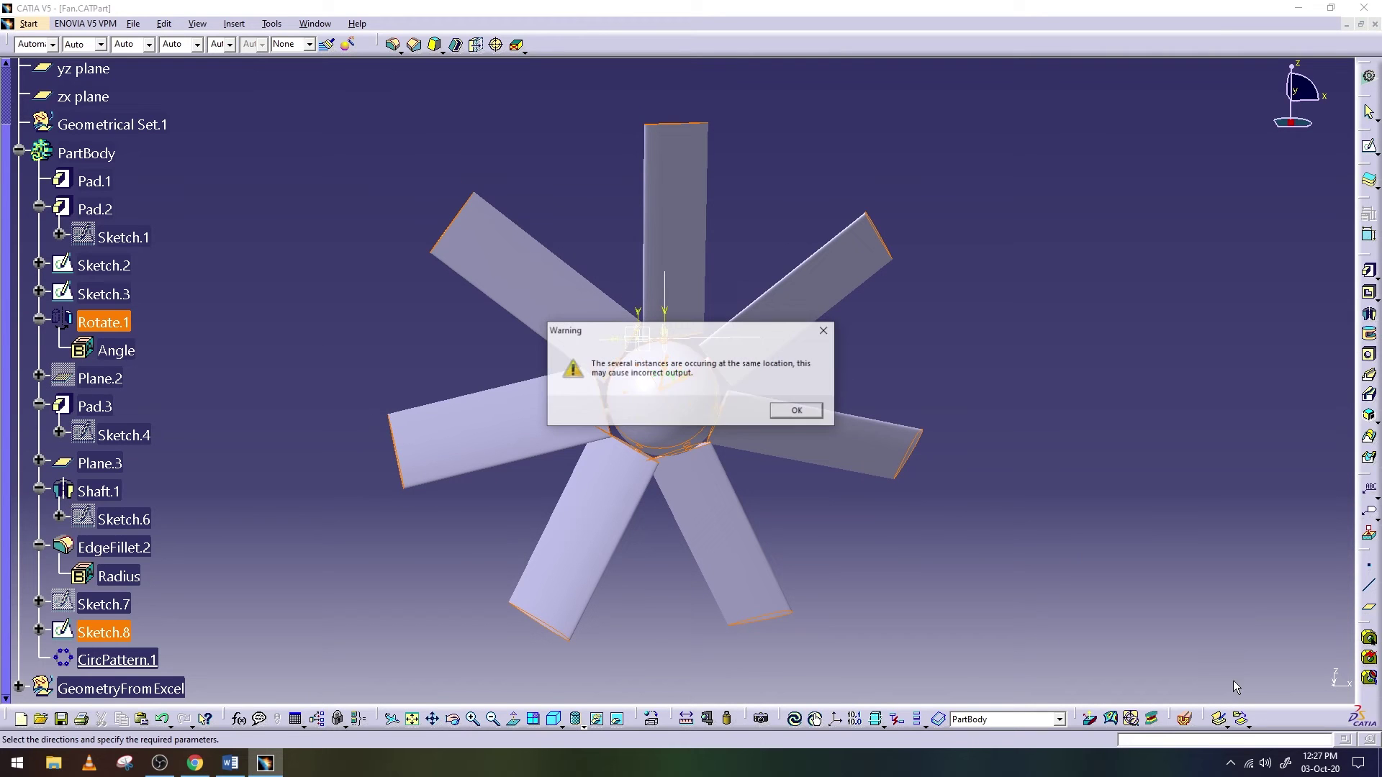
pyautogui.click(797, 413)
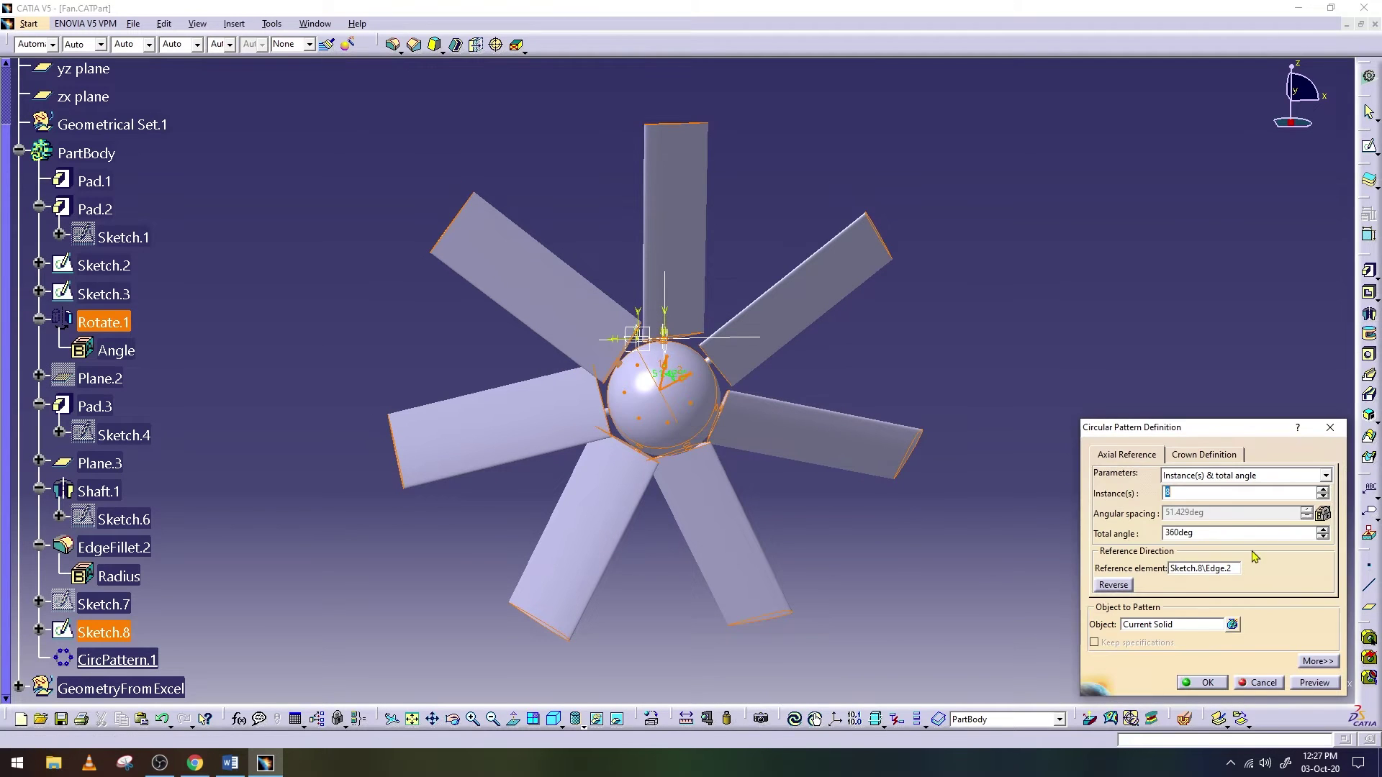
pyautogui.write('7')
pyautogui.click(1306, 682)
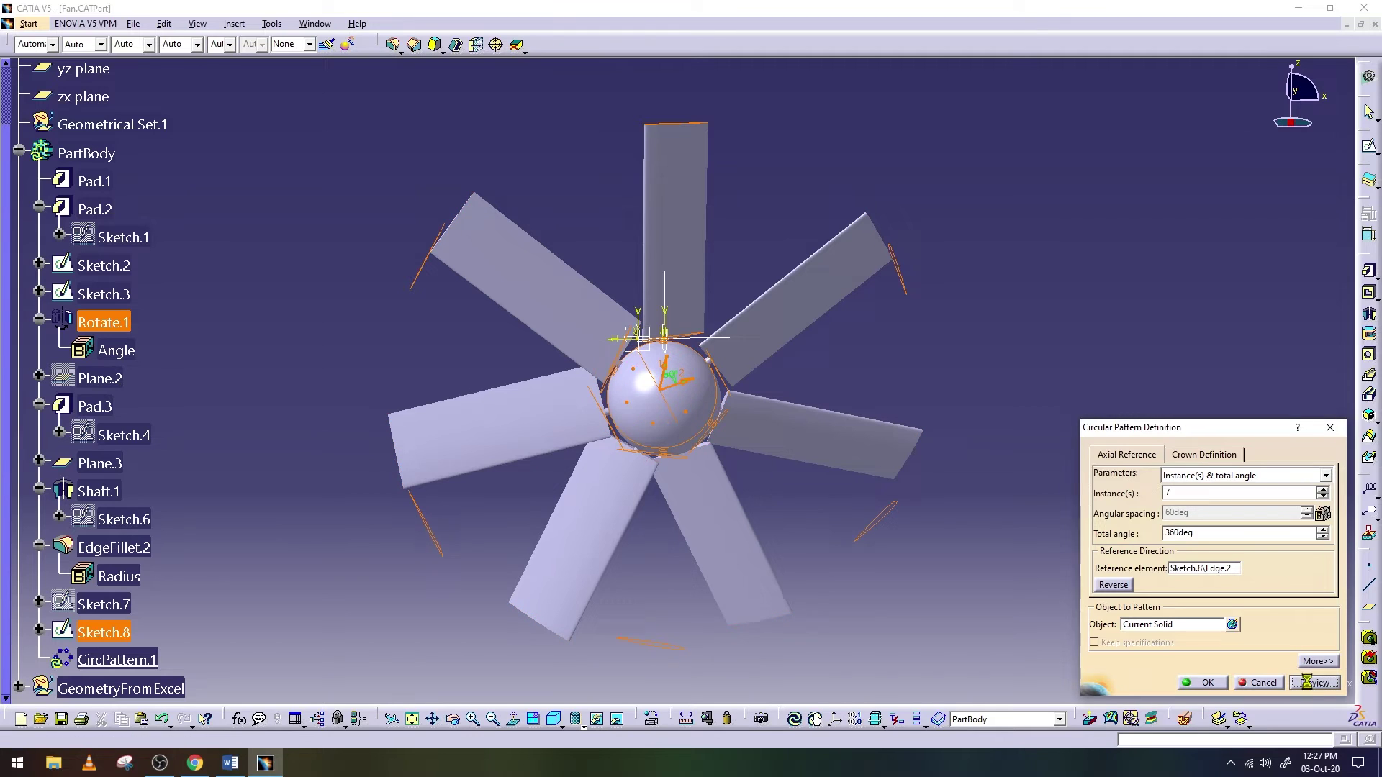
pyautogui.click(1208, 684)
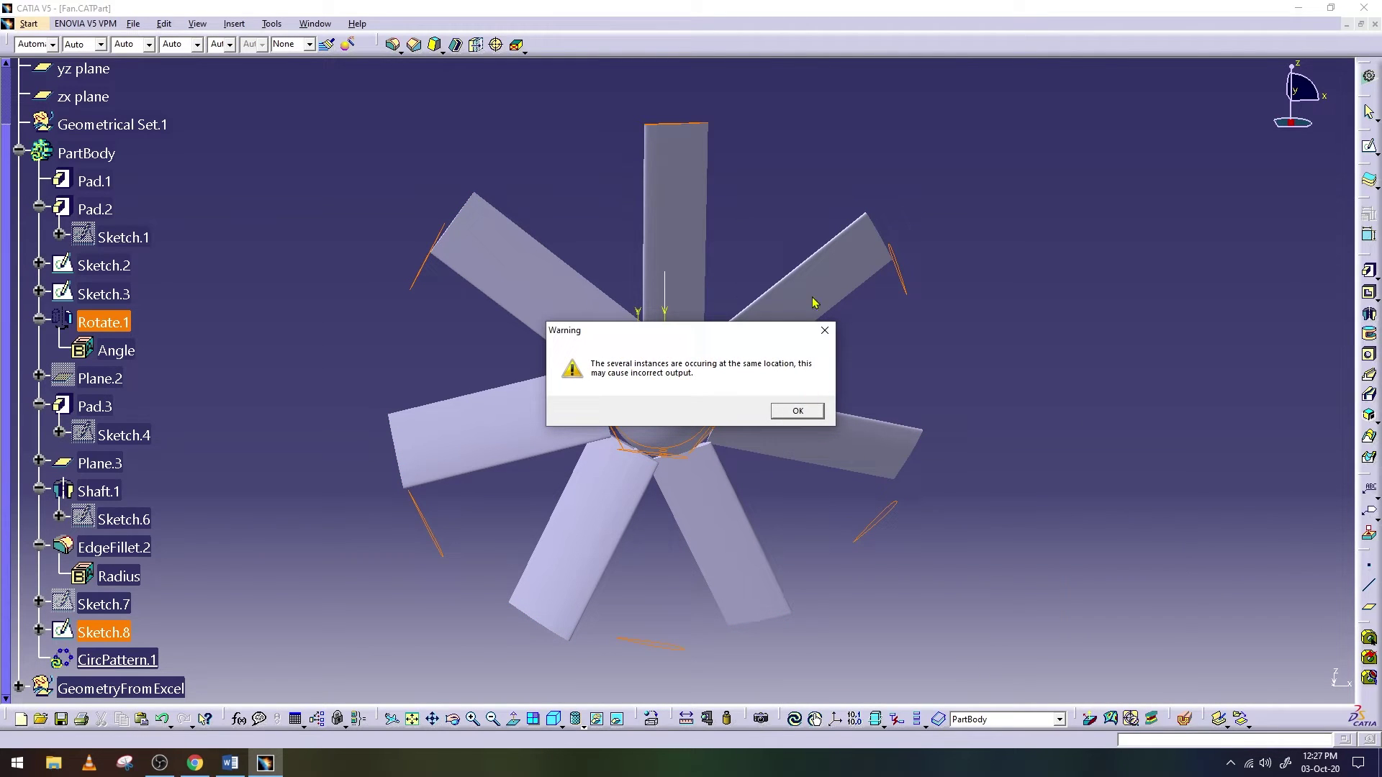
pyautogui.click(798, 412)
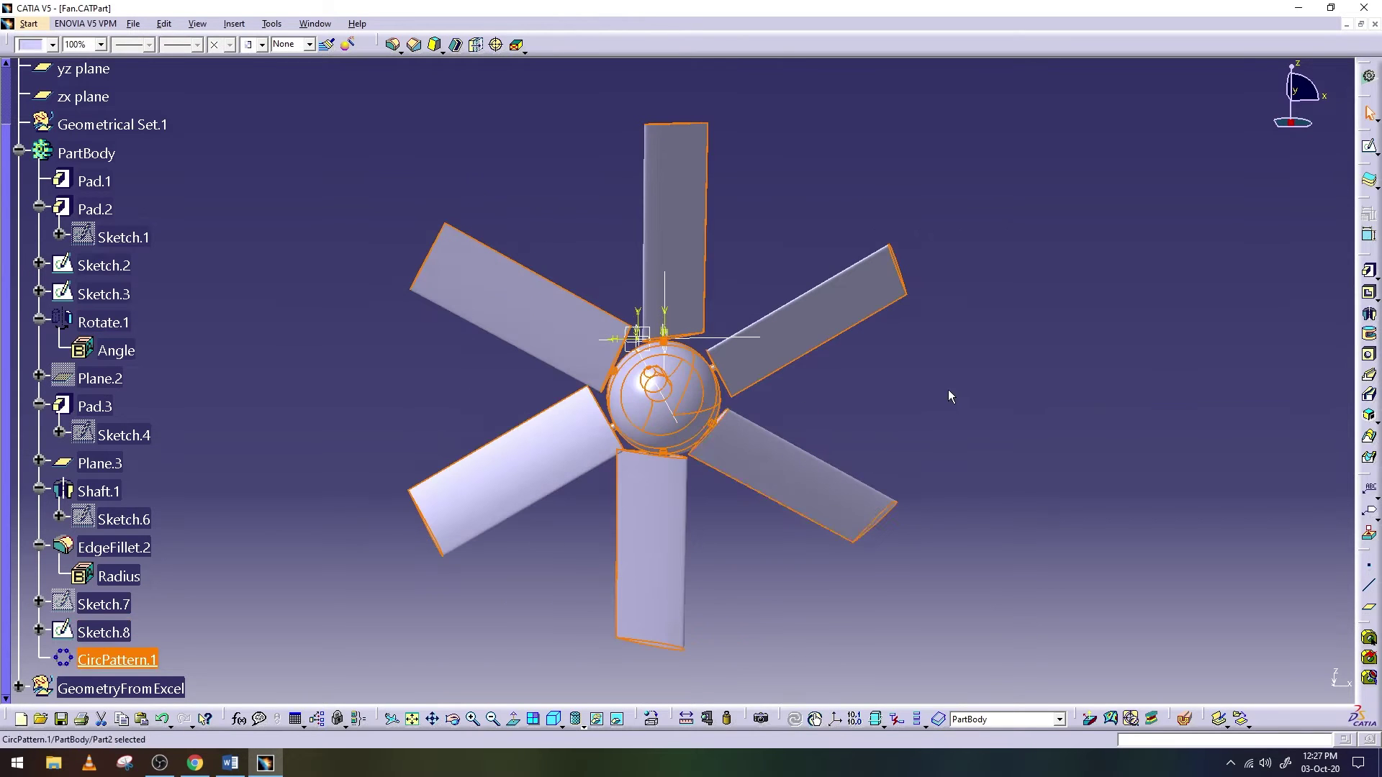
# Change CircPattern.1 to 9 instances and accept the overlapping-instances warning
pyautogui.click(948, 390)
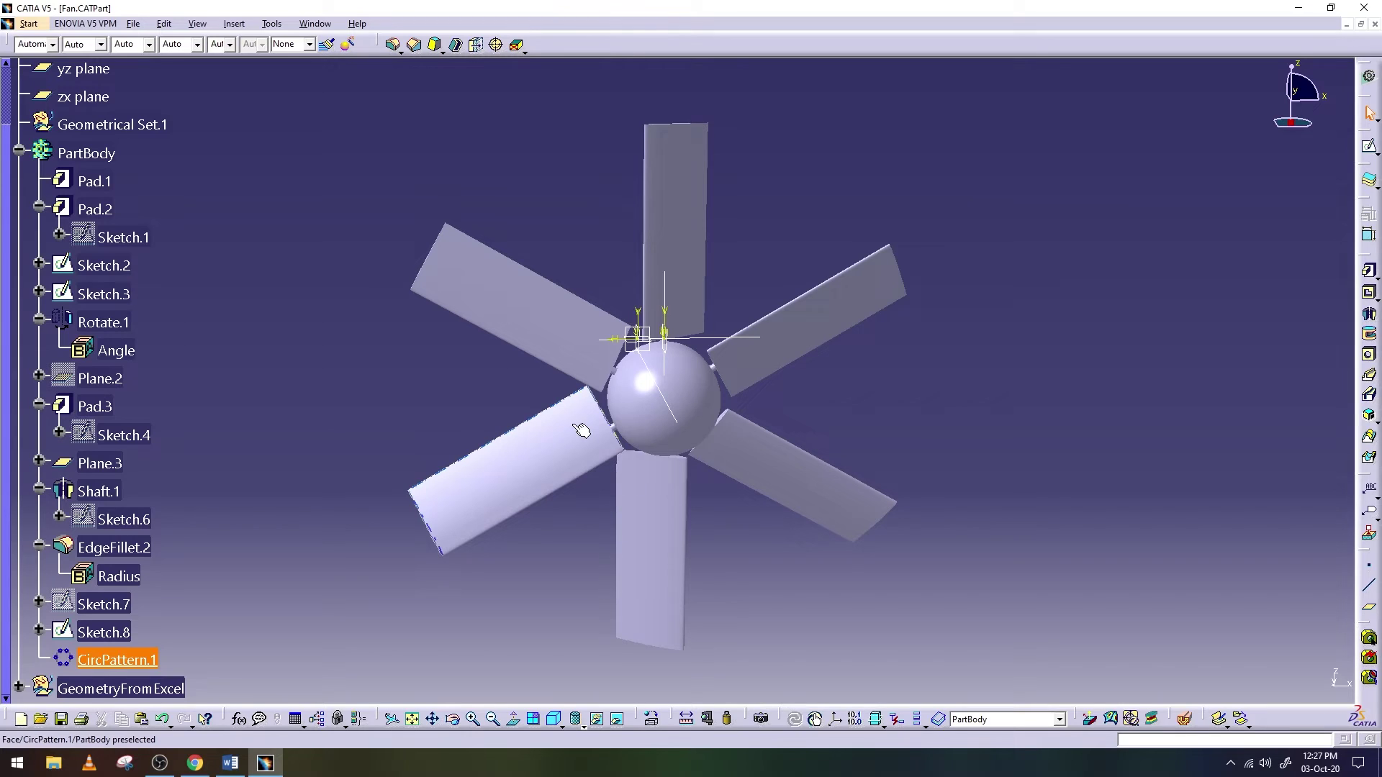
pyautogui.doubleClick(776, 459)
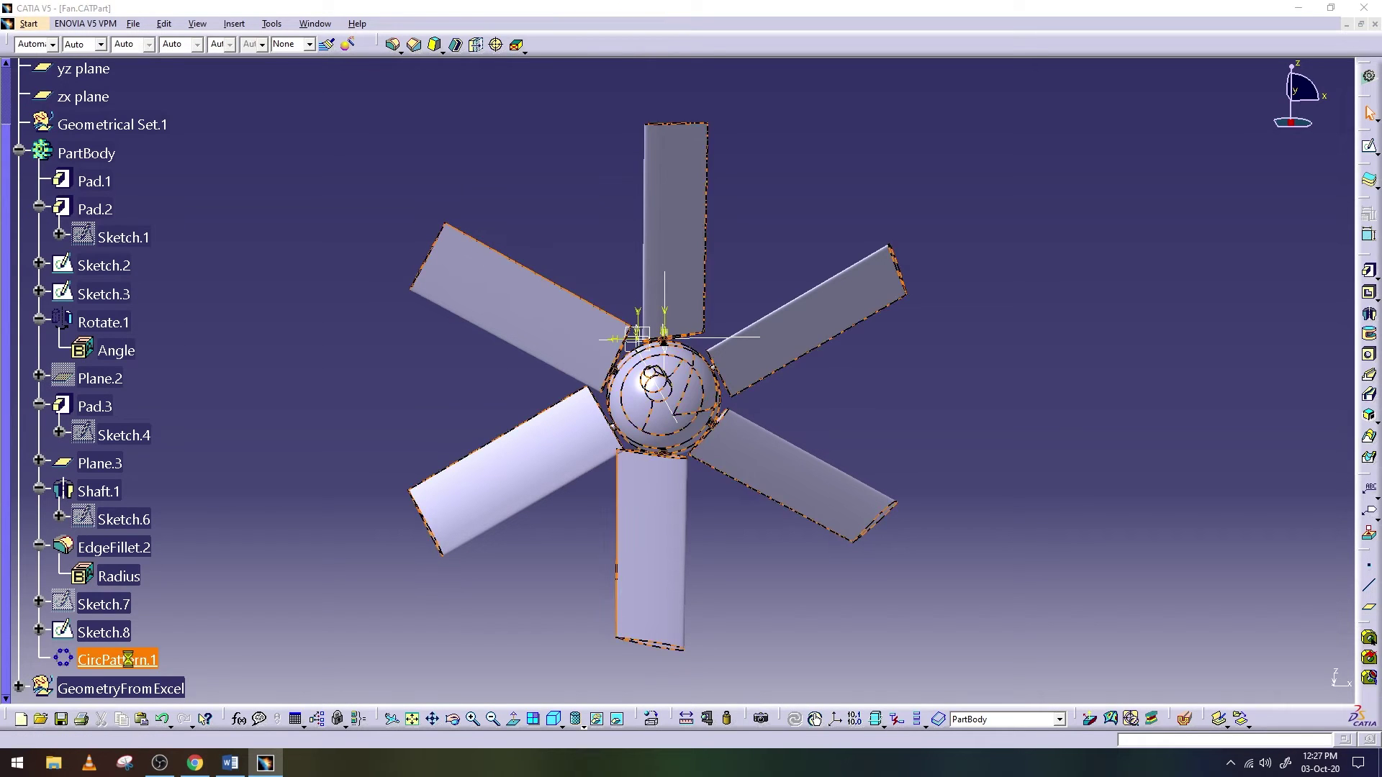
pyautogui.write('9')
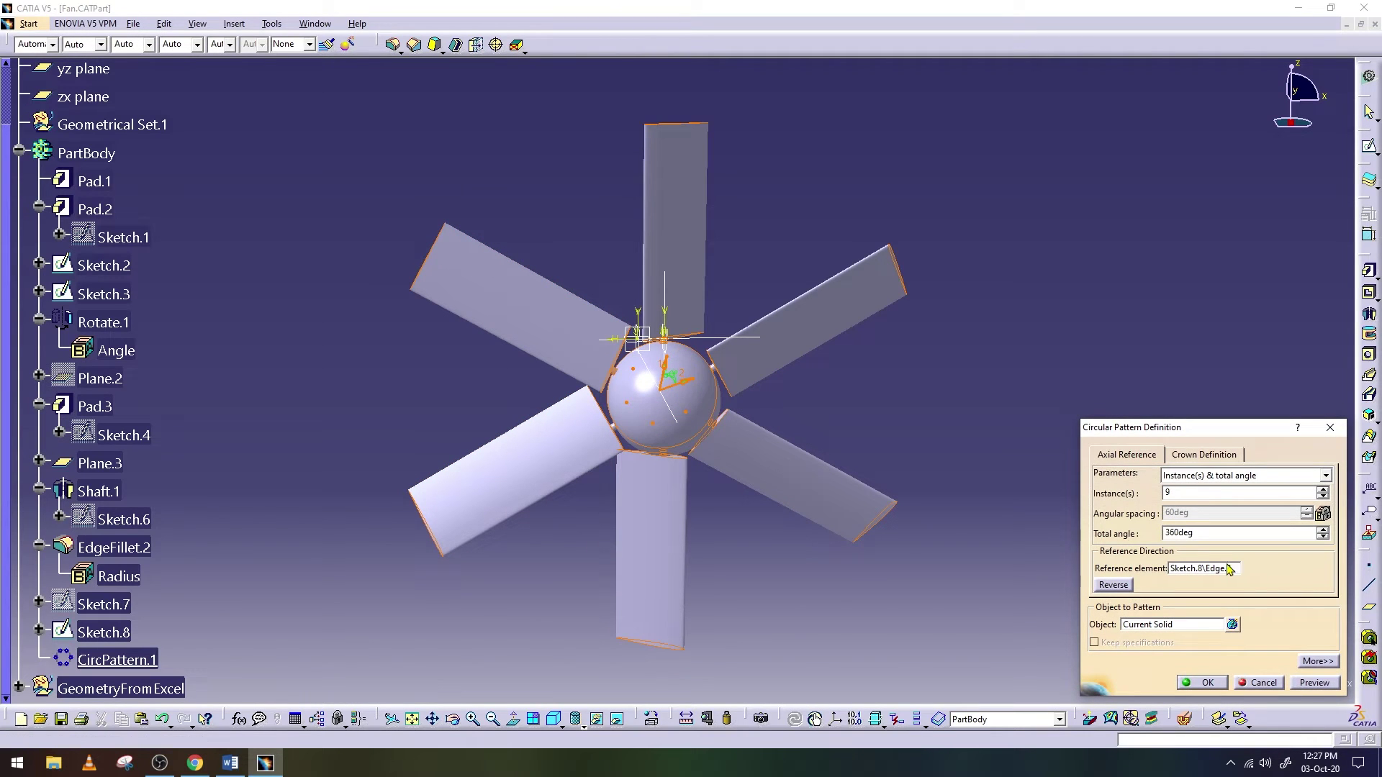
pyautogui.click(1308, 684)
pyautogui.click(1216, 683)
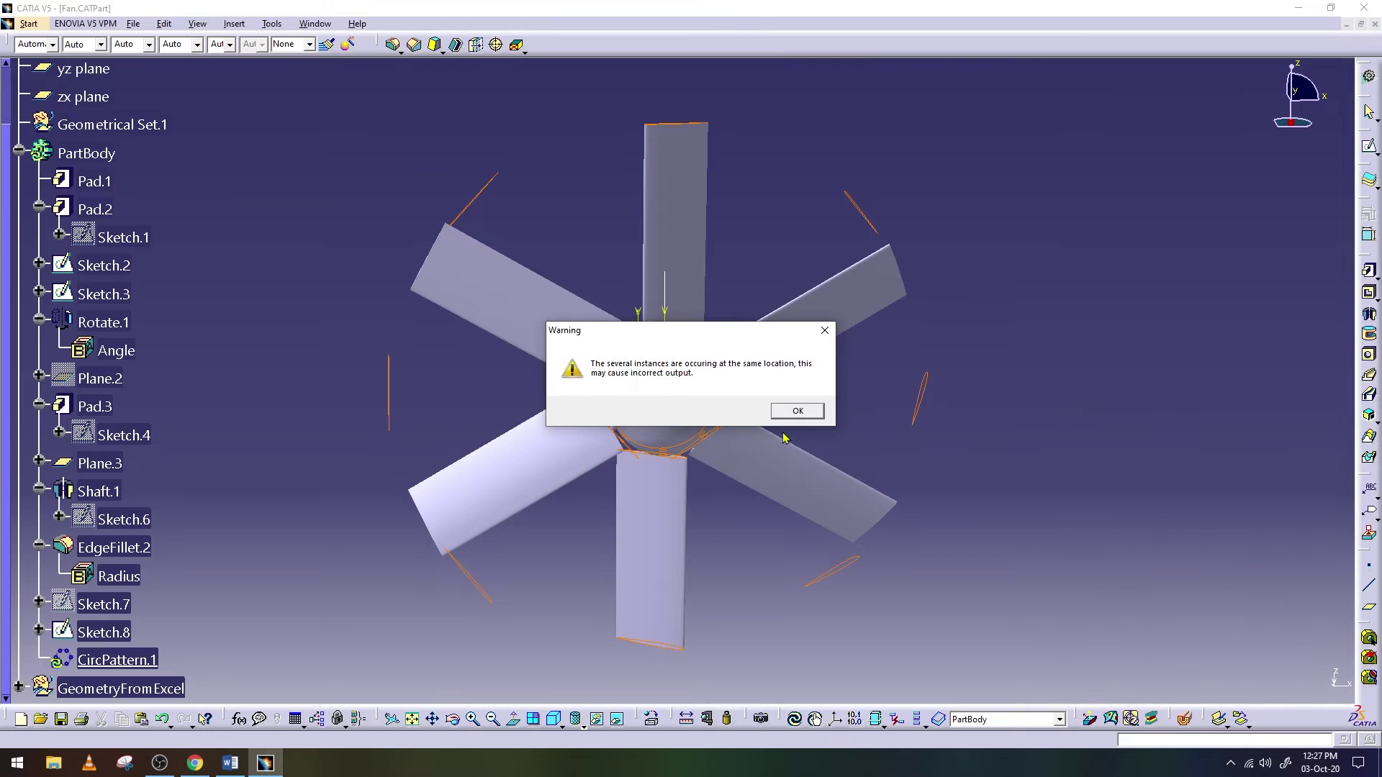
pyautogui.click(797, 413)
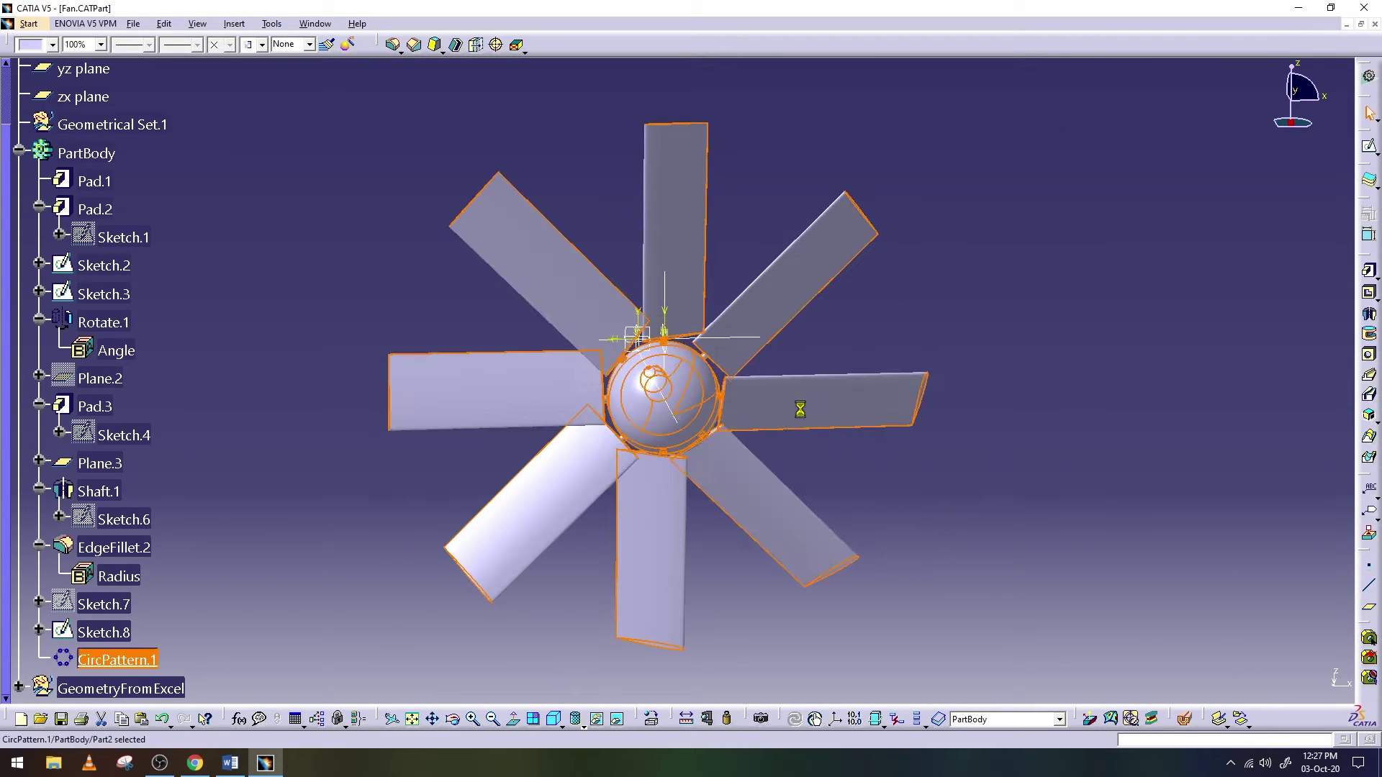
# Orbit the patterned fan to inspect the eight blades, then save the part
pyautogui.click(988, 330)
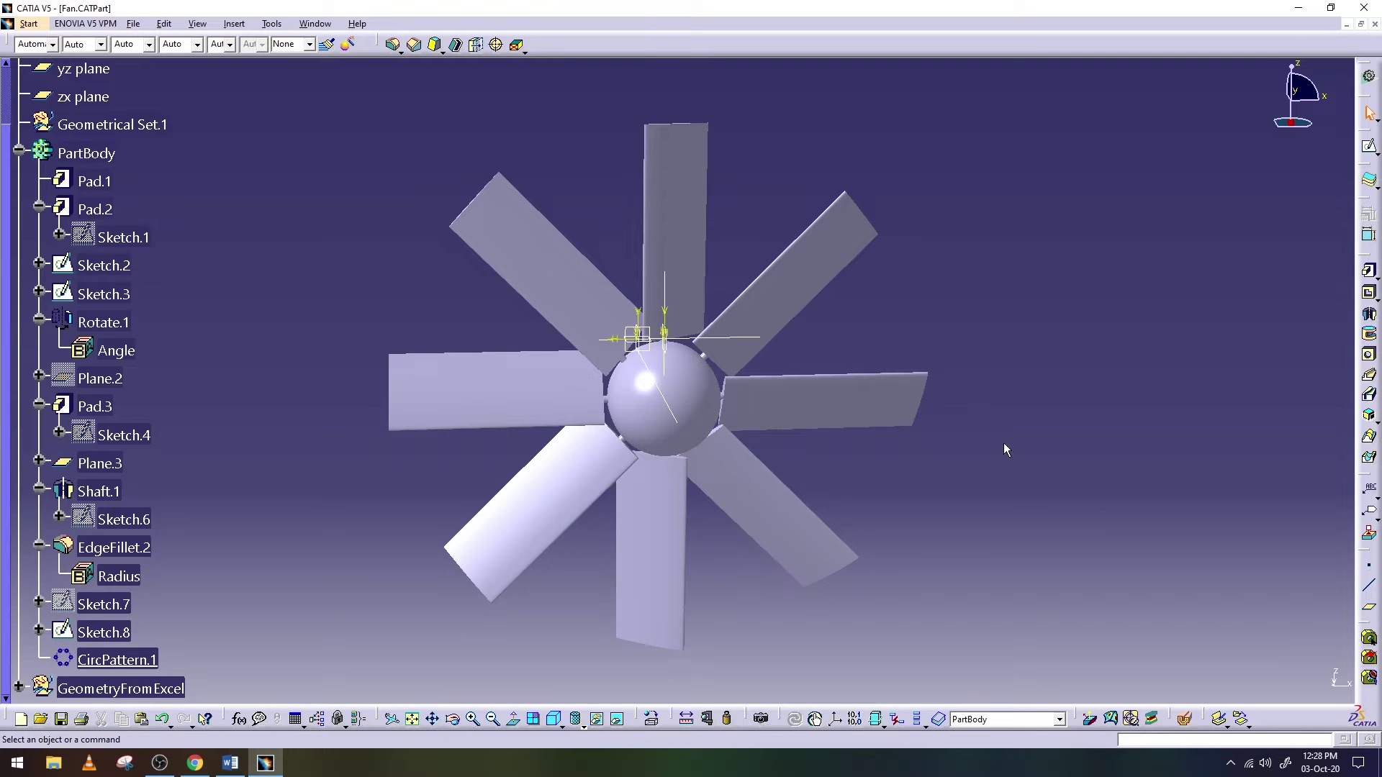
pyautogui.click(453, 719)
pyautogui.moveTo(662, 360)
pyautogui.mouseDown()
pyautogui.moveTo(930, 329)
pyautogui.moveTo(478, 638)
pyautogui.mouseUp()
pyautogui.moveTo(503, 500)
pyautogui.mouseDown()
pyautogui.moveTo(622, 427)
pyautogui.moveTo(846, 365)
pyautogui.moveTo(833, 321)
pyautogui.moveTo(360, 455)
pyautogui.mouseUp()
pyautogui.press('Escape')
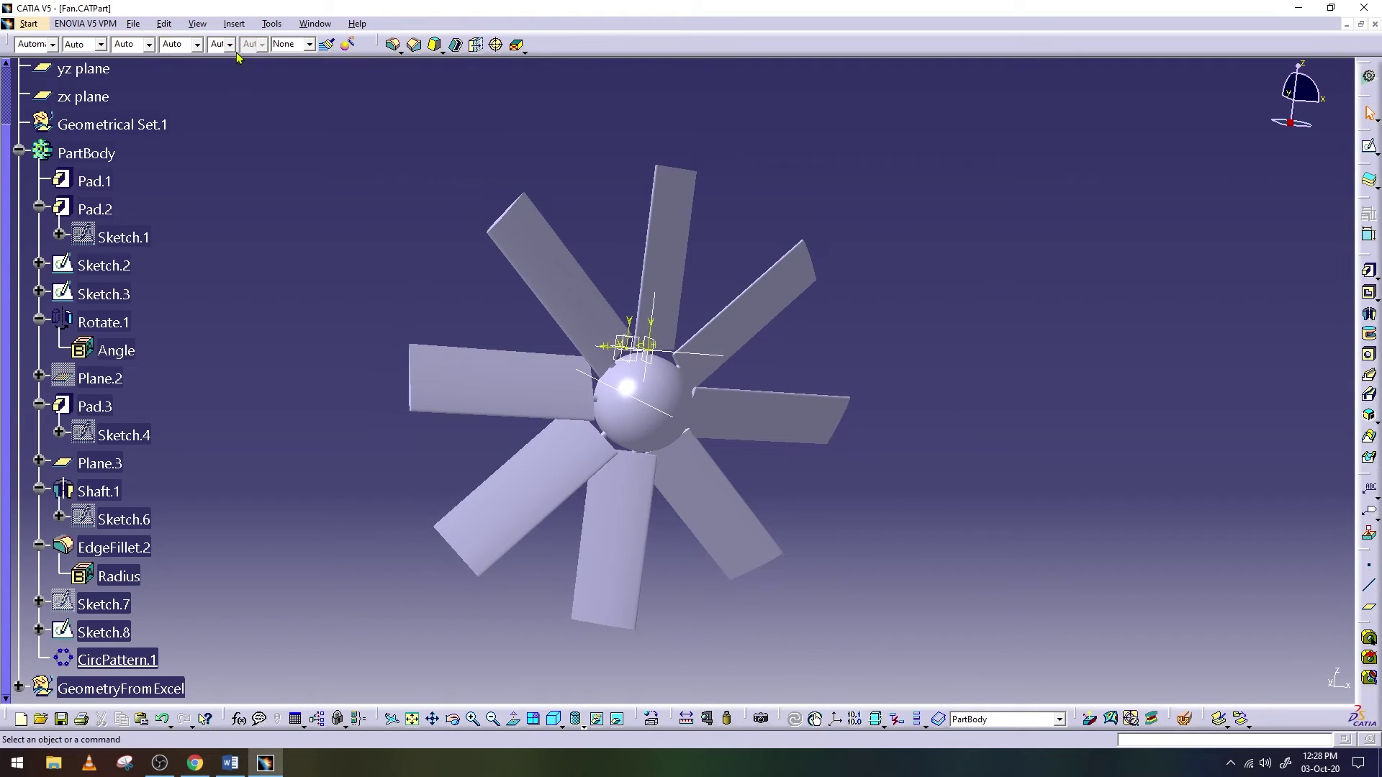
pyautogui.click(133, 24)
pyautogui.click(144, 114)
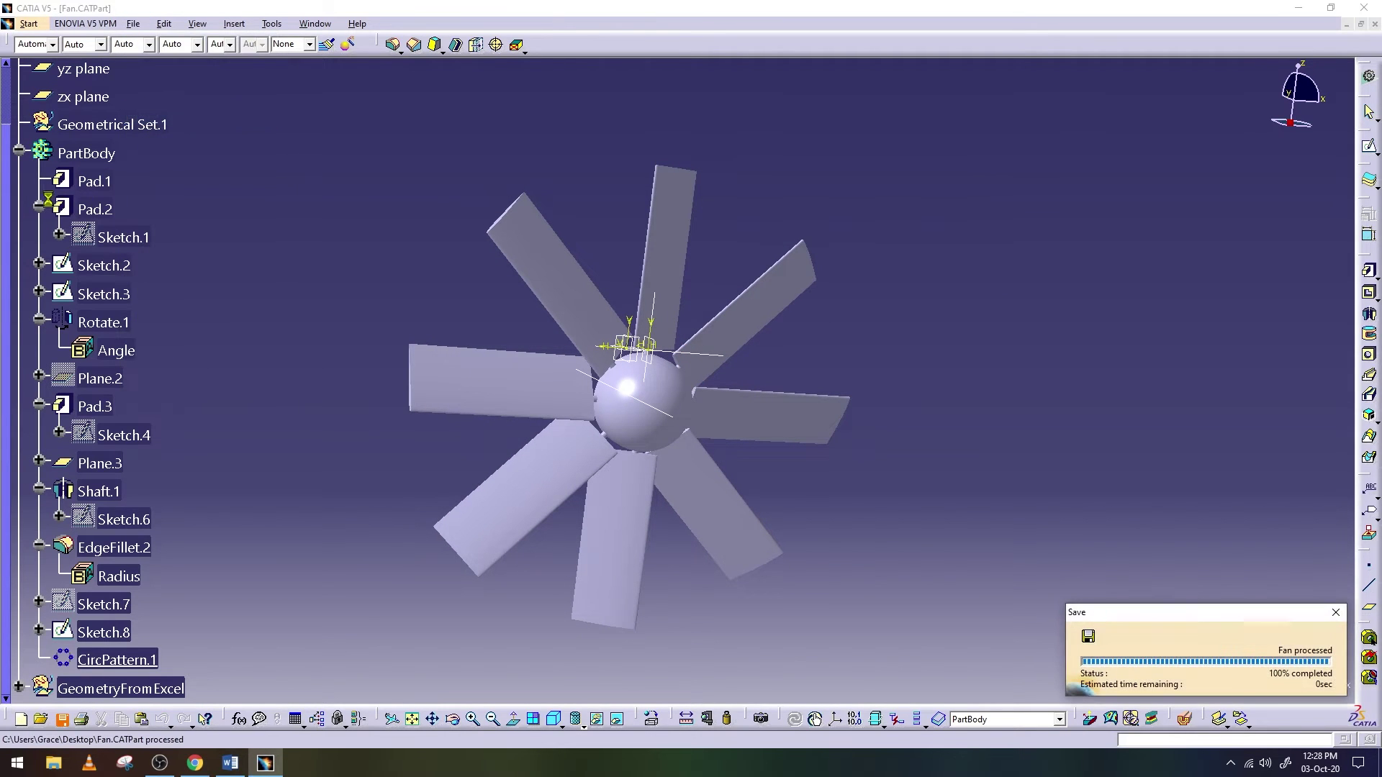
# Hide the zx and yz planes and the hub reference line, then fit the fan in view
pyautogui.click(19, 149)
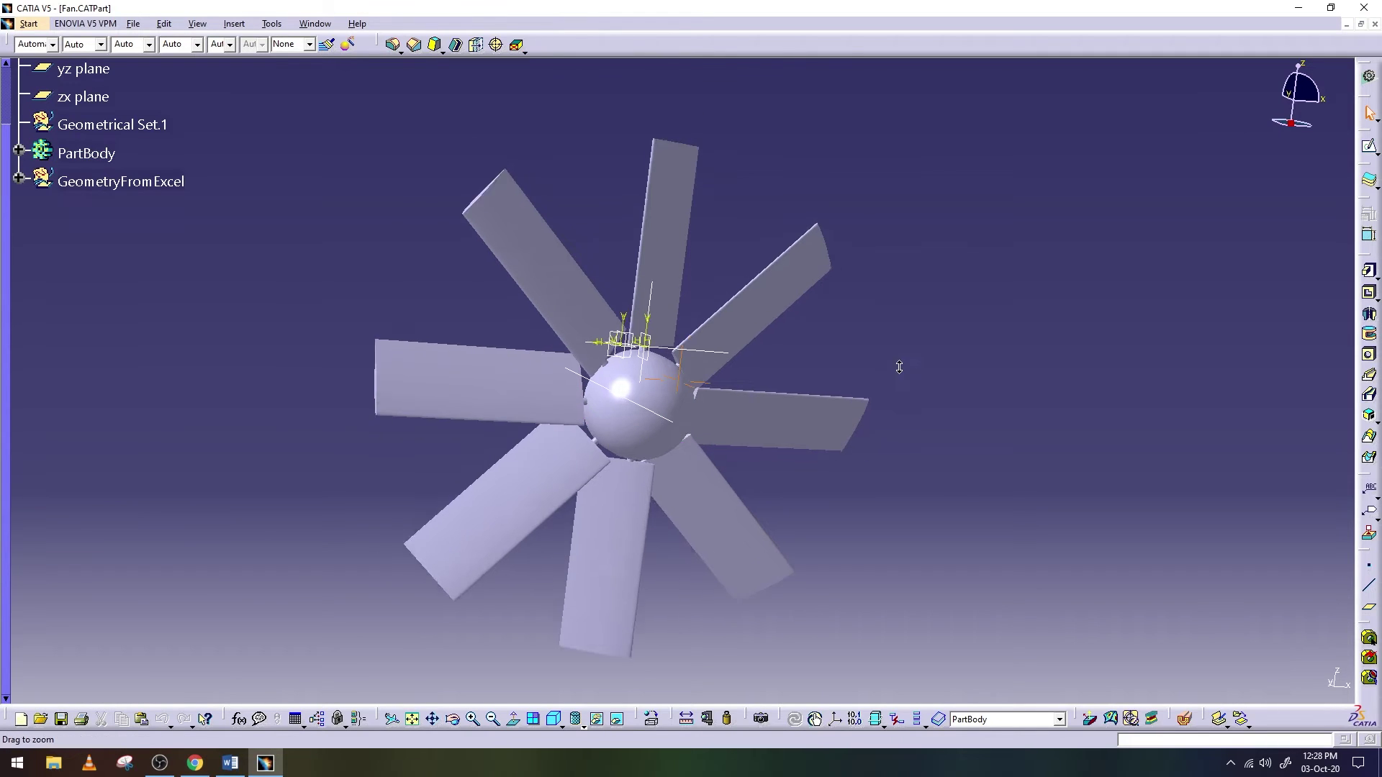
pyautogui.scroll(3, 715, 407)
pyautogui.click(608, 416)
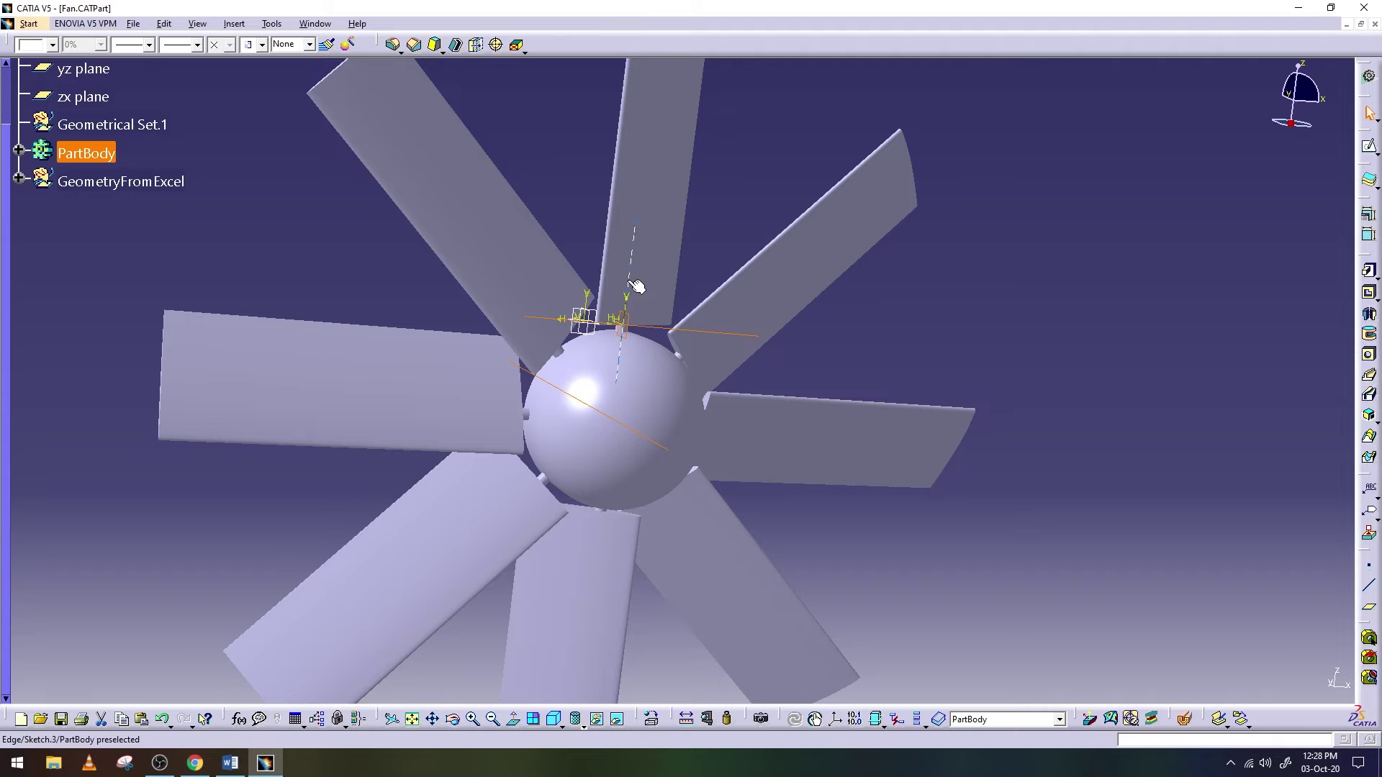
pyautogui.keyDown('ctrl'); pyautogui.click(608, 323); pyautogui.keyUp('ctrl')
pyautogui.keyDown('ctrl'); pyautogui.click(583, 319); pyautogui.keyUp('ctrl')
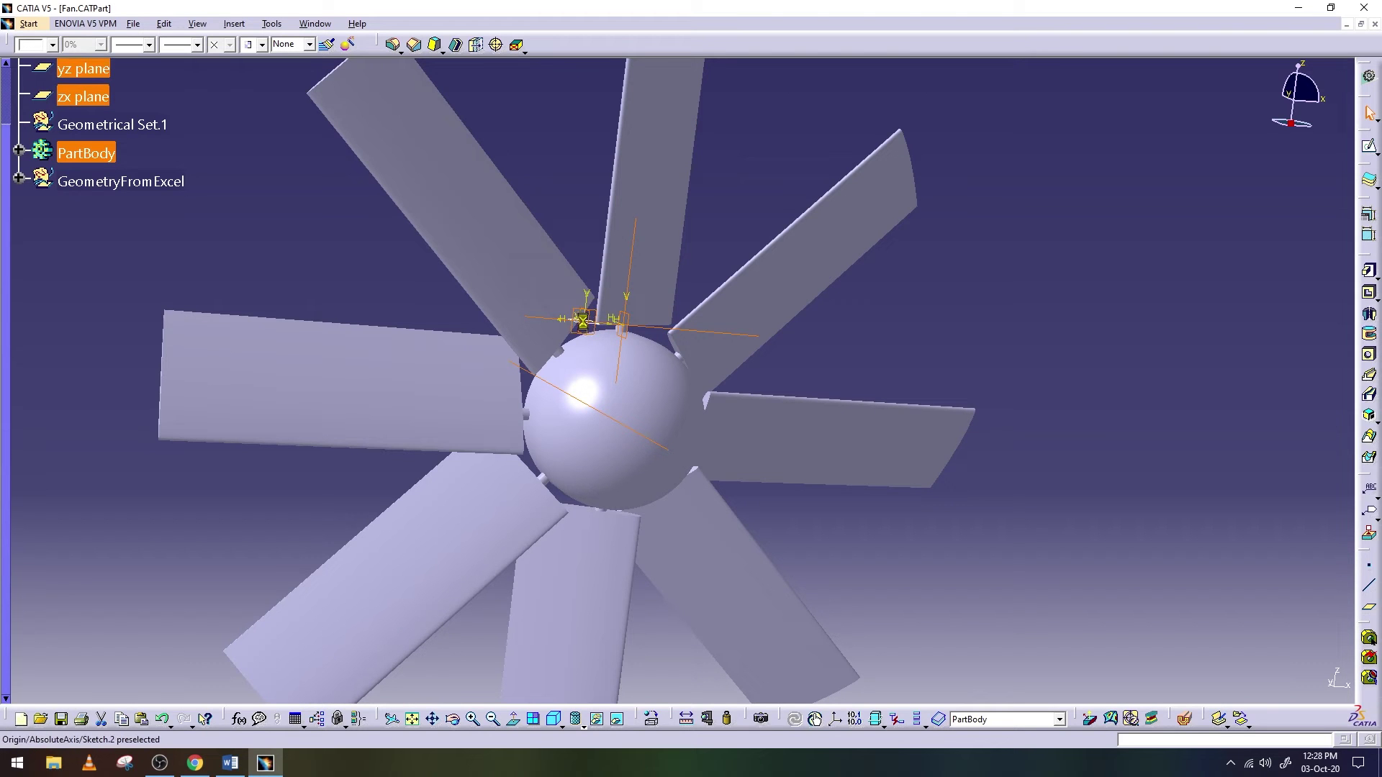
pyautogui.moveTo(597, 346)
pyautogui.mouseDown(button='middle')
pyautogui.moveTo(598, 264)
pyautogui.moveTo(502, 259)
pyautogui.mouseUp(button='middle')
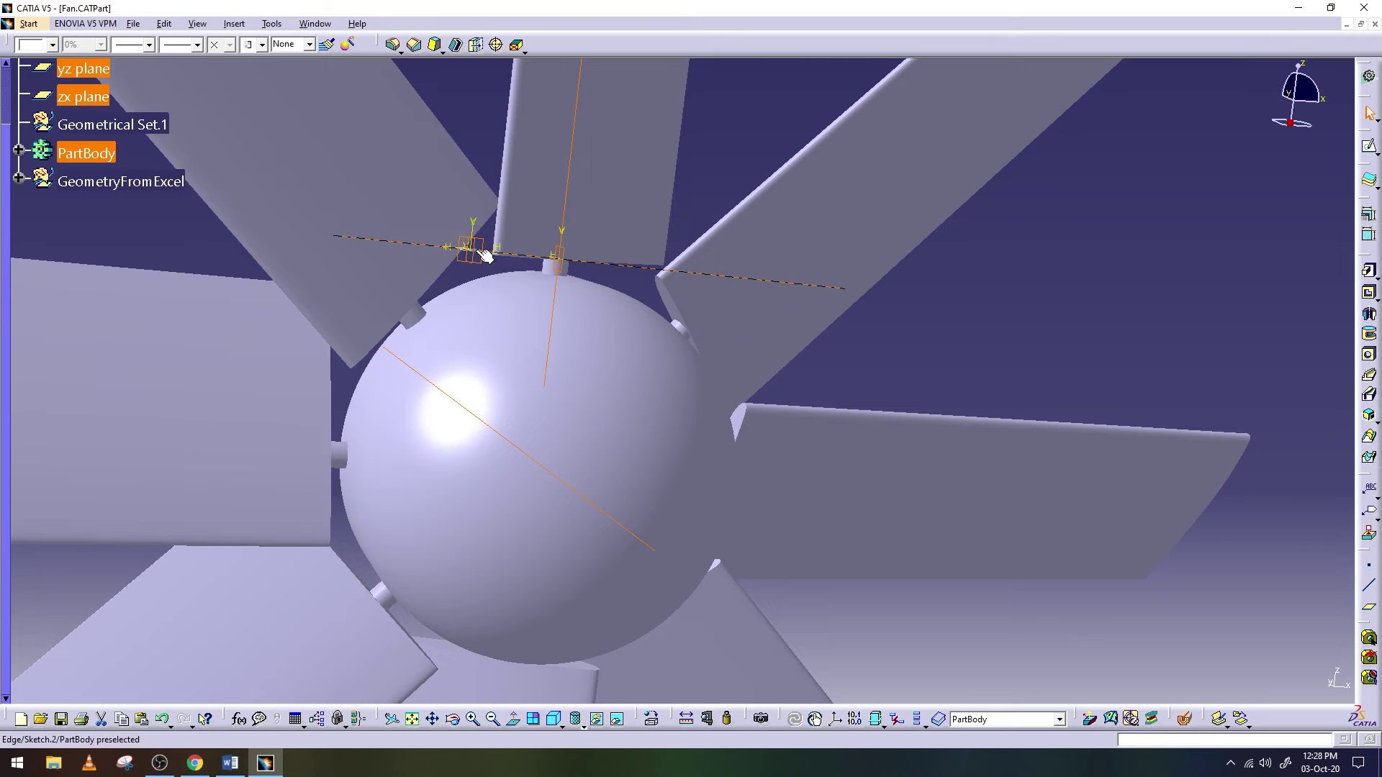
pyautogui.rightClick(484, 254)
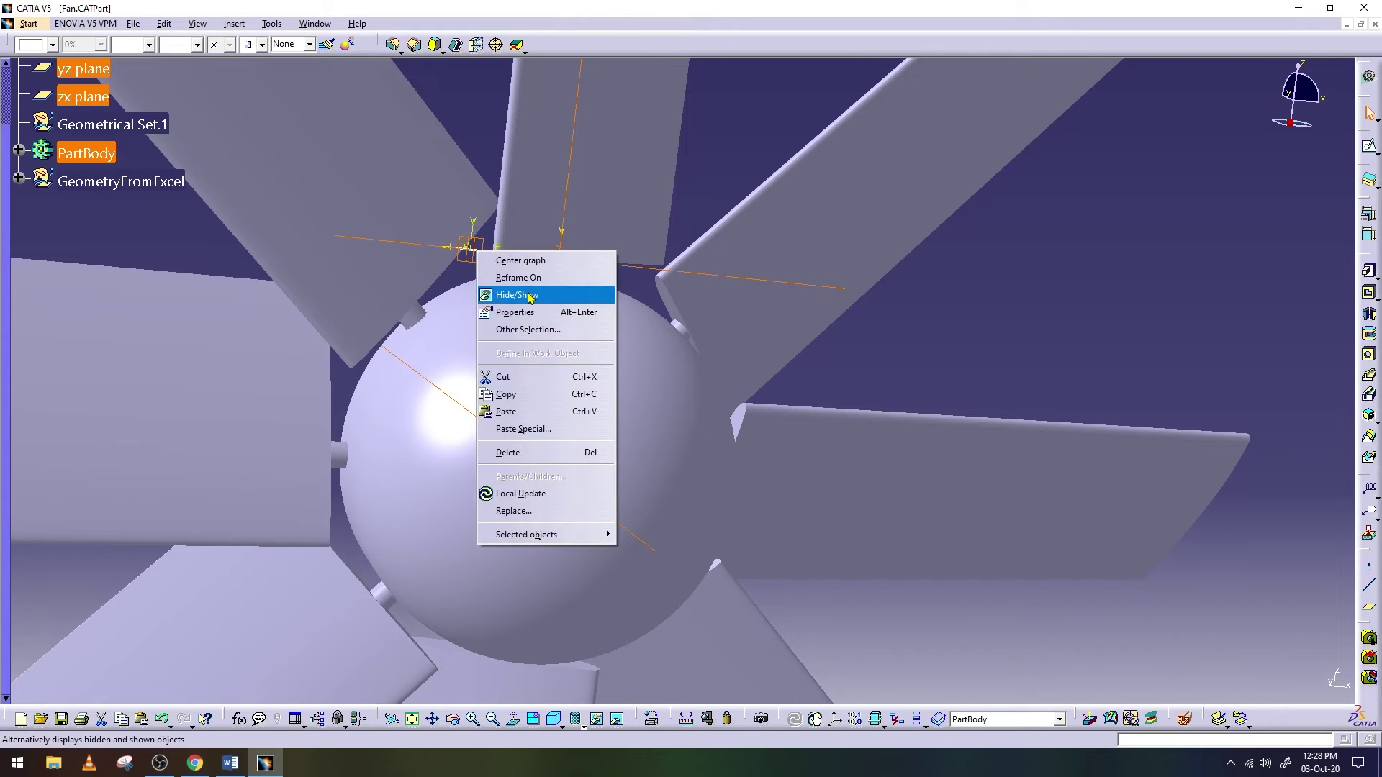
pyautogui.click(519, 295)
pyautogui.rightClick(480, 257)
pyautogui.click(518, 295)
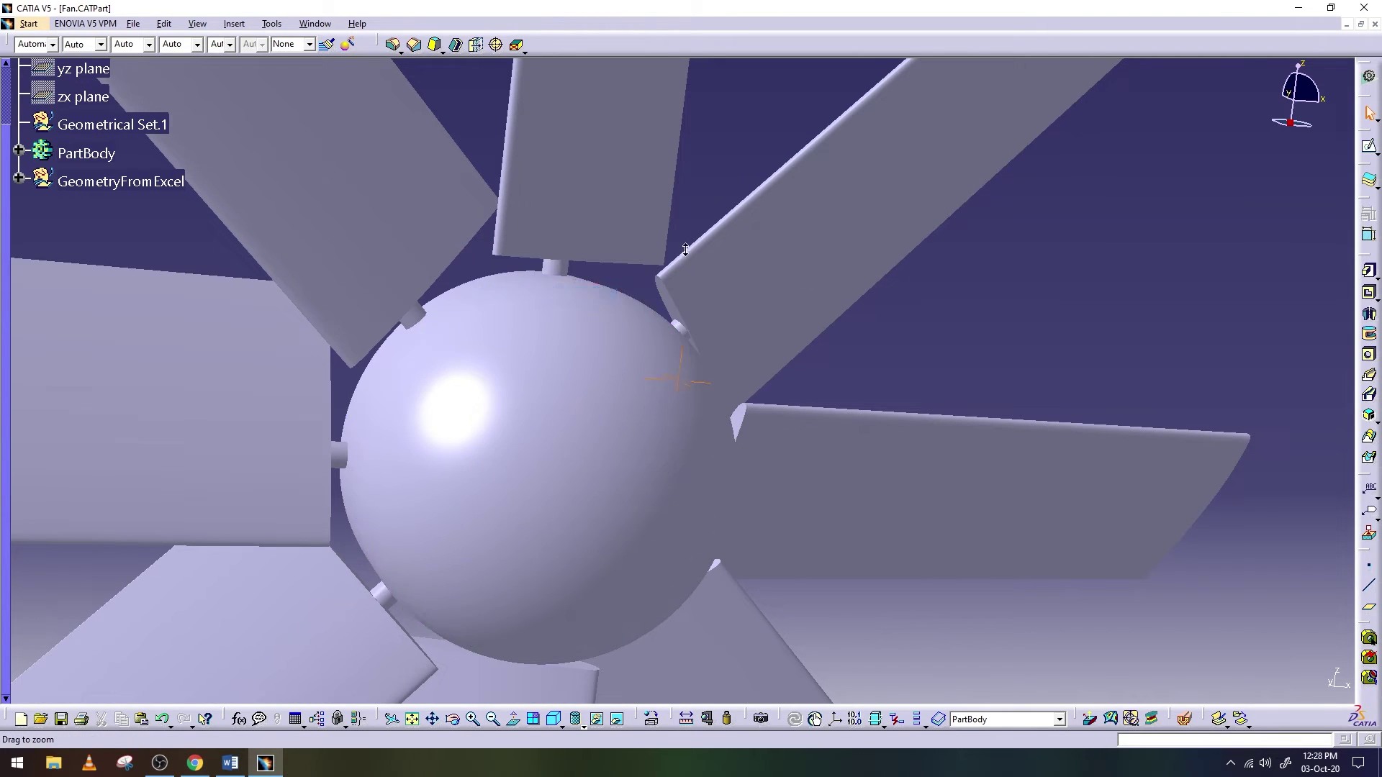
pyautogui.click(411, 718)
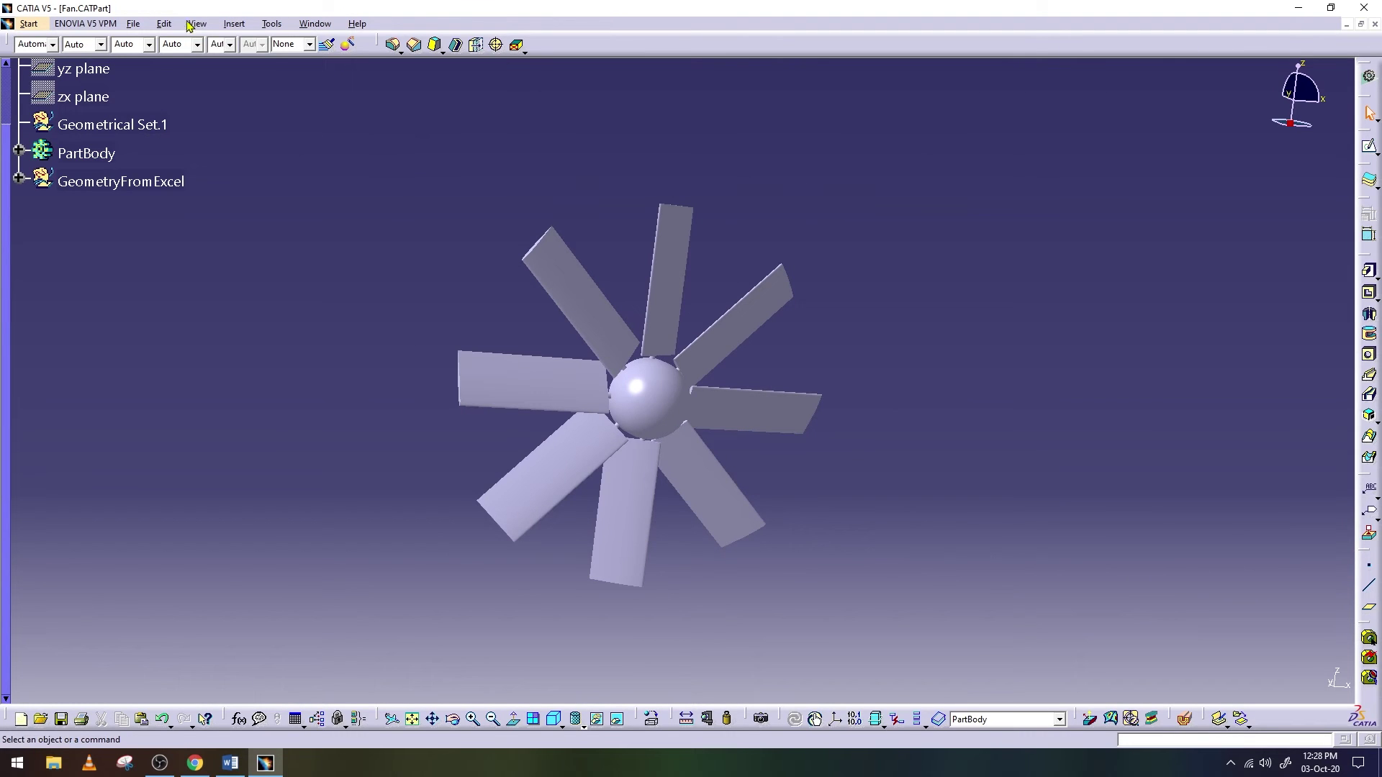
pyautogui.scroll(3, 150, 164)
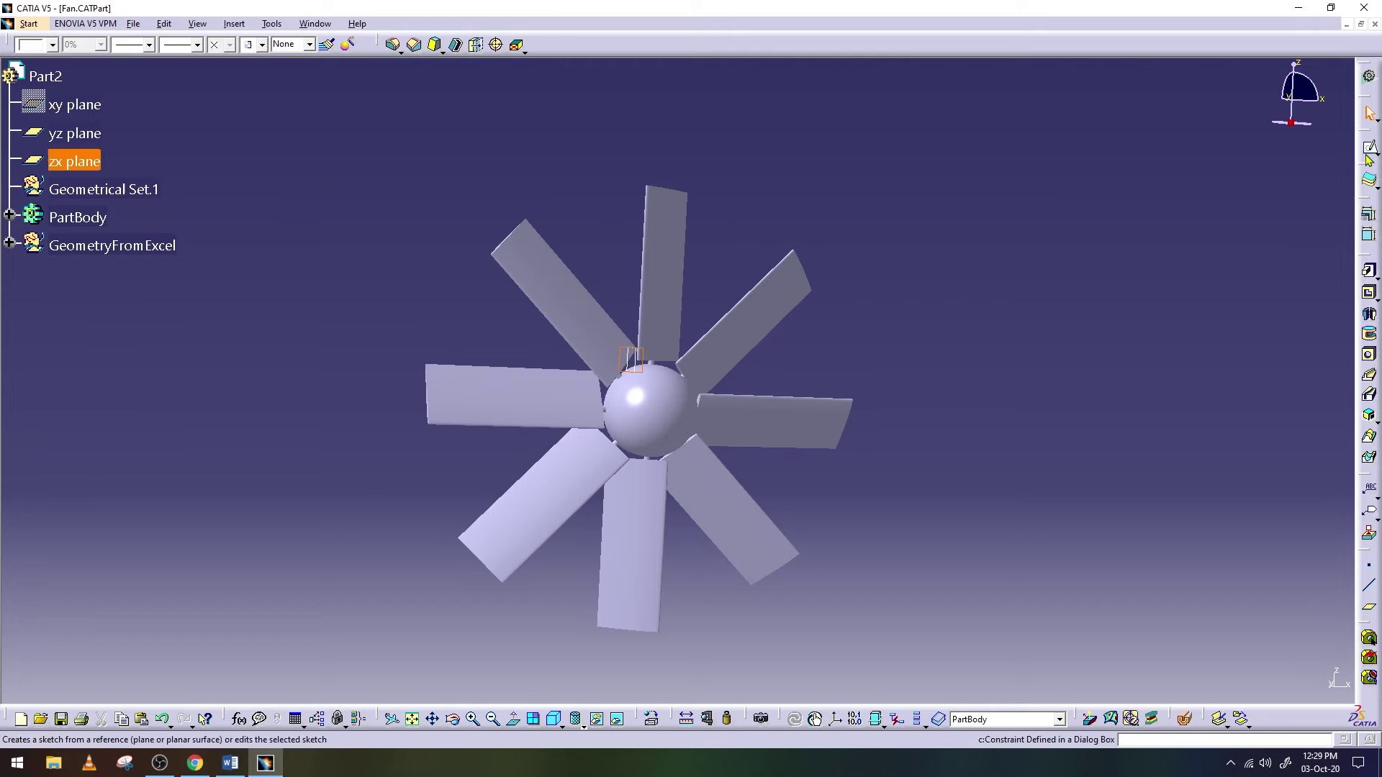
# Start a new sketch on the zx plane
pyautogui.click(1376, 151)
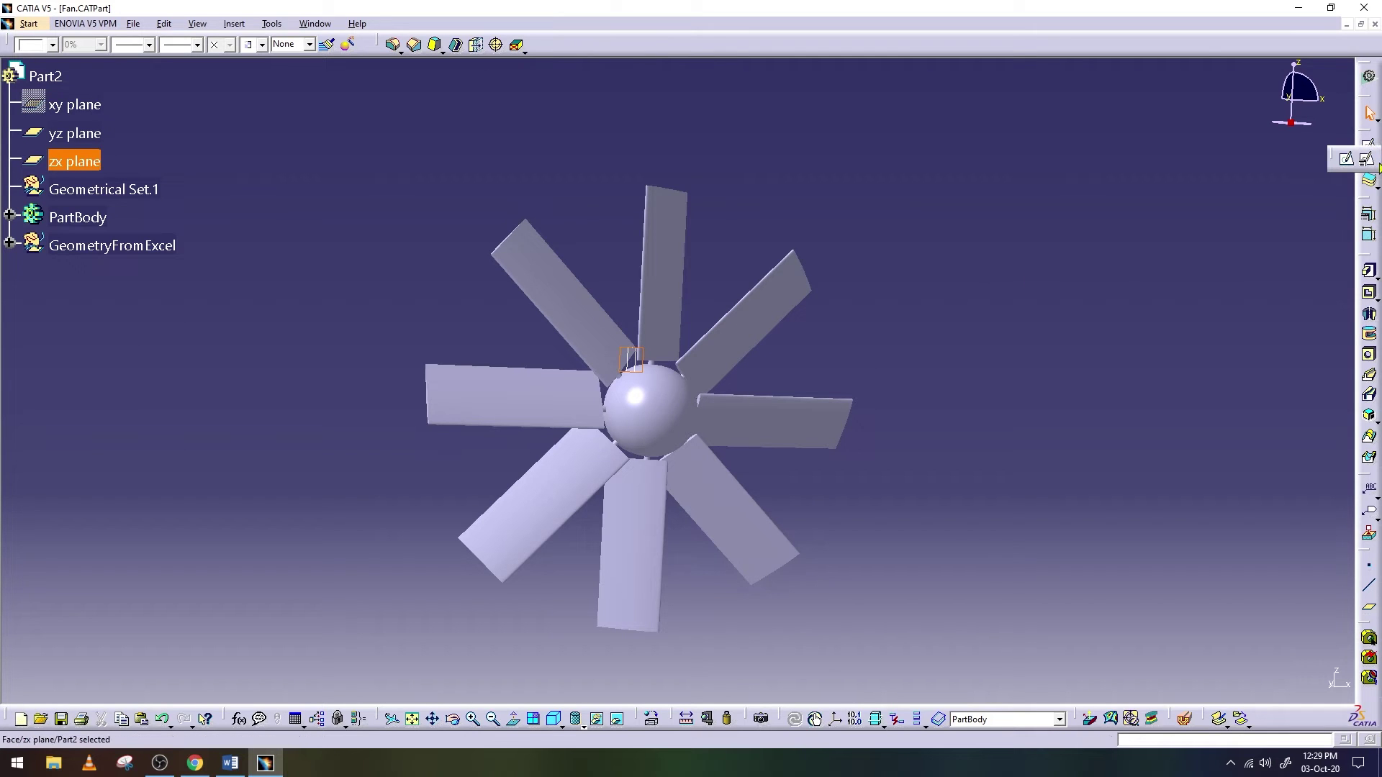
pyautogui.click(1346, 158)
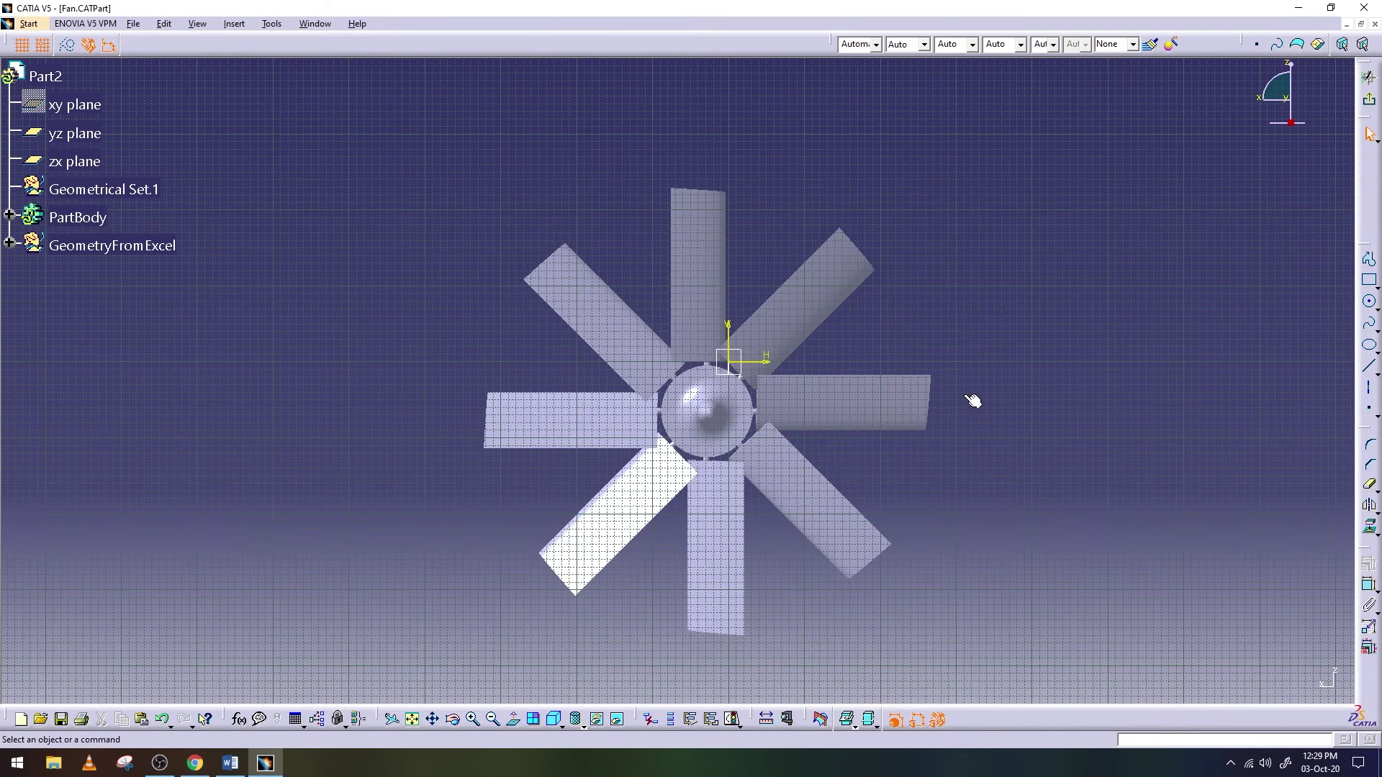
pyautogui.keyDown('ctrl'); pyautogui.moveTo(966, 422); pyautogui.dragTo(970, 404, button='middle'); pyautogui.keyUp('ctrl')
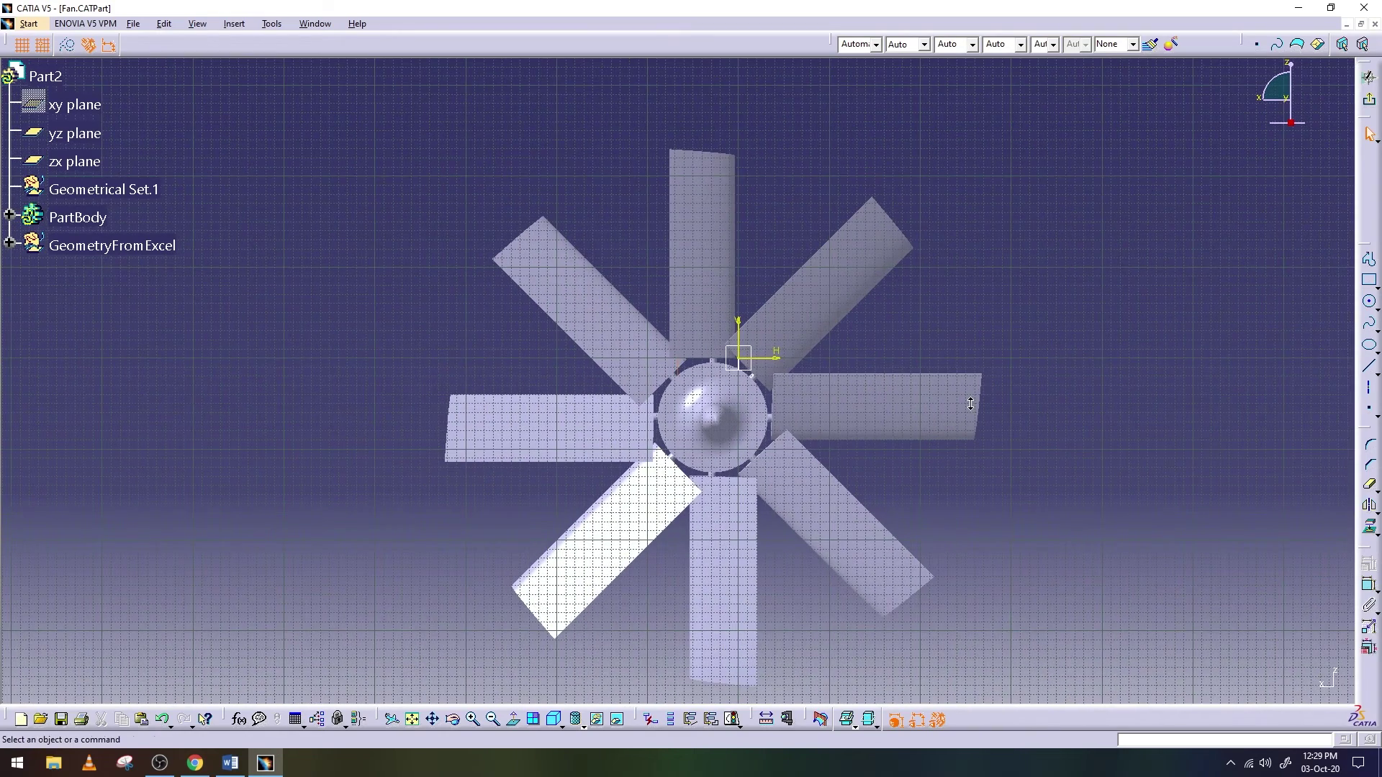
# Draw a large circle centred at vertical -15, enclosing the blade tips
pyautogui.click(1369, 302)
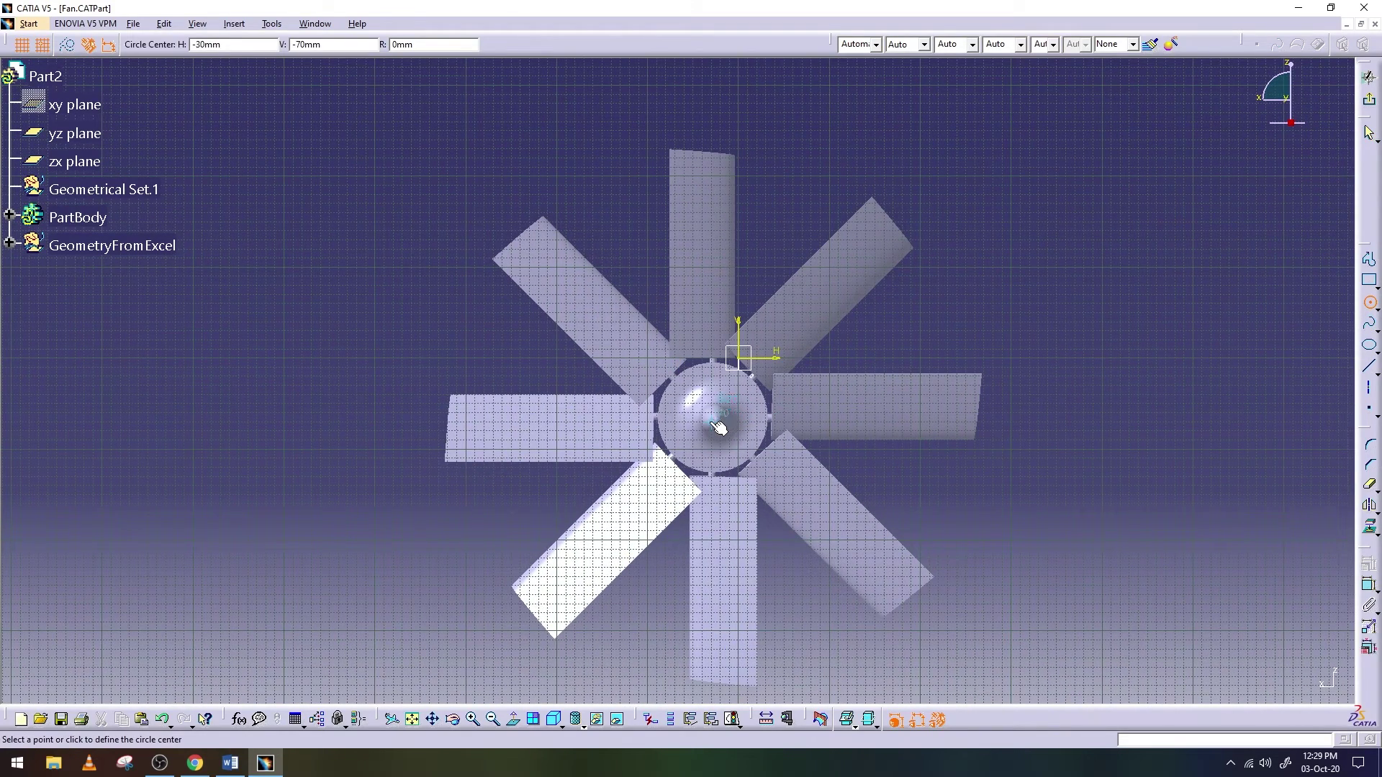
pyautogui.click(241, 44)
pyautogui.write('-28.5')
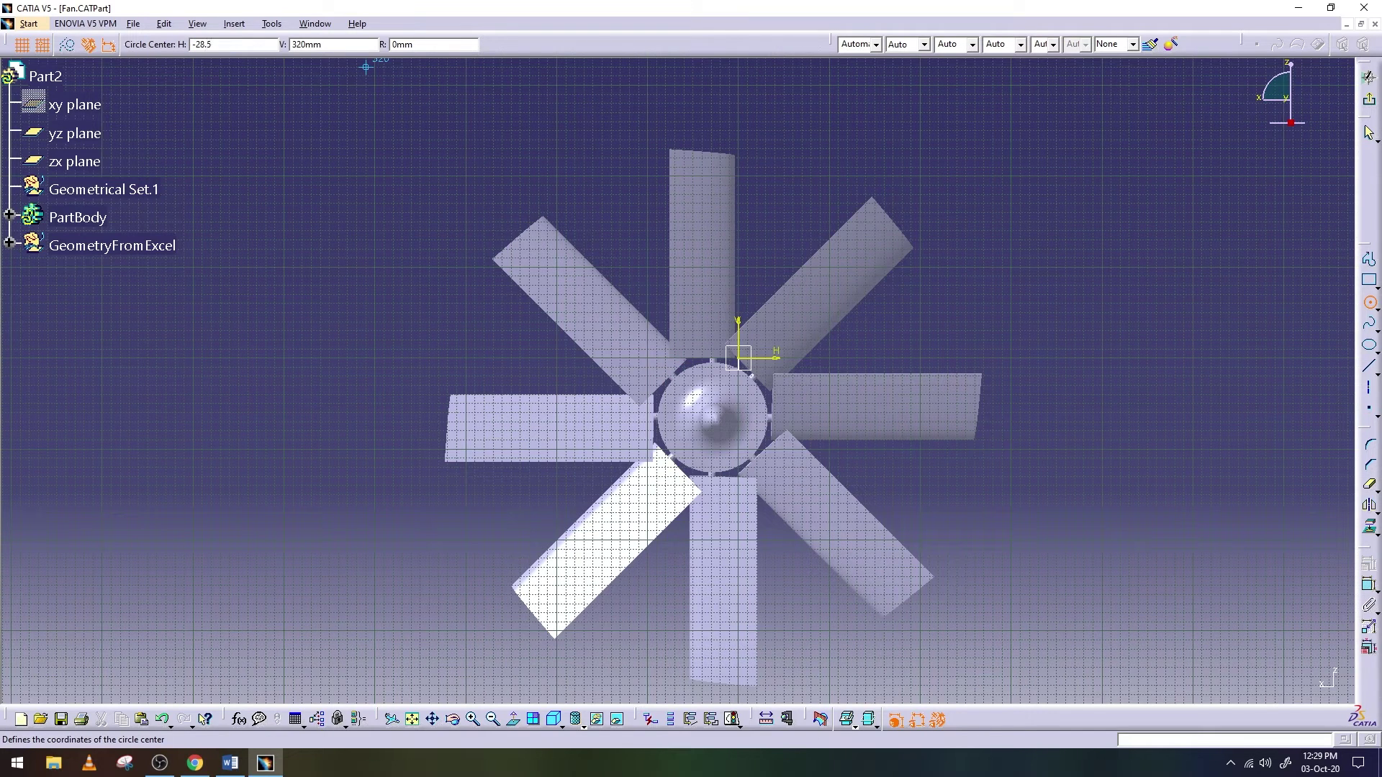
pyautogui.press('Return')
pyautogui.press('Tab')
pyautogui.write('-65')
pyautogui.press('Return')
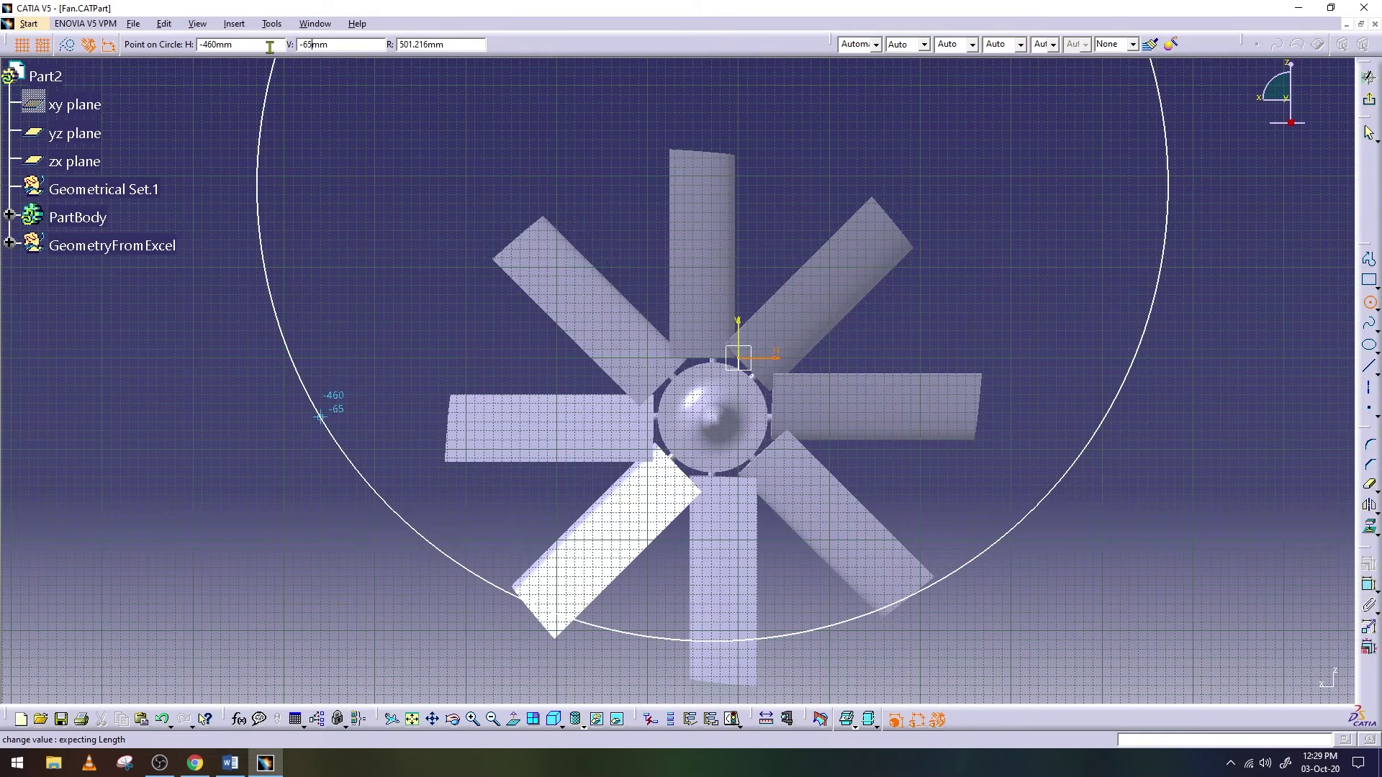
pyautogui.click(1370, 302)
pyautogui.click(253, 44)
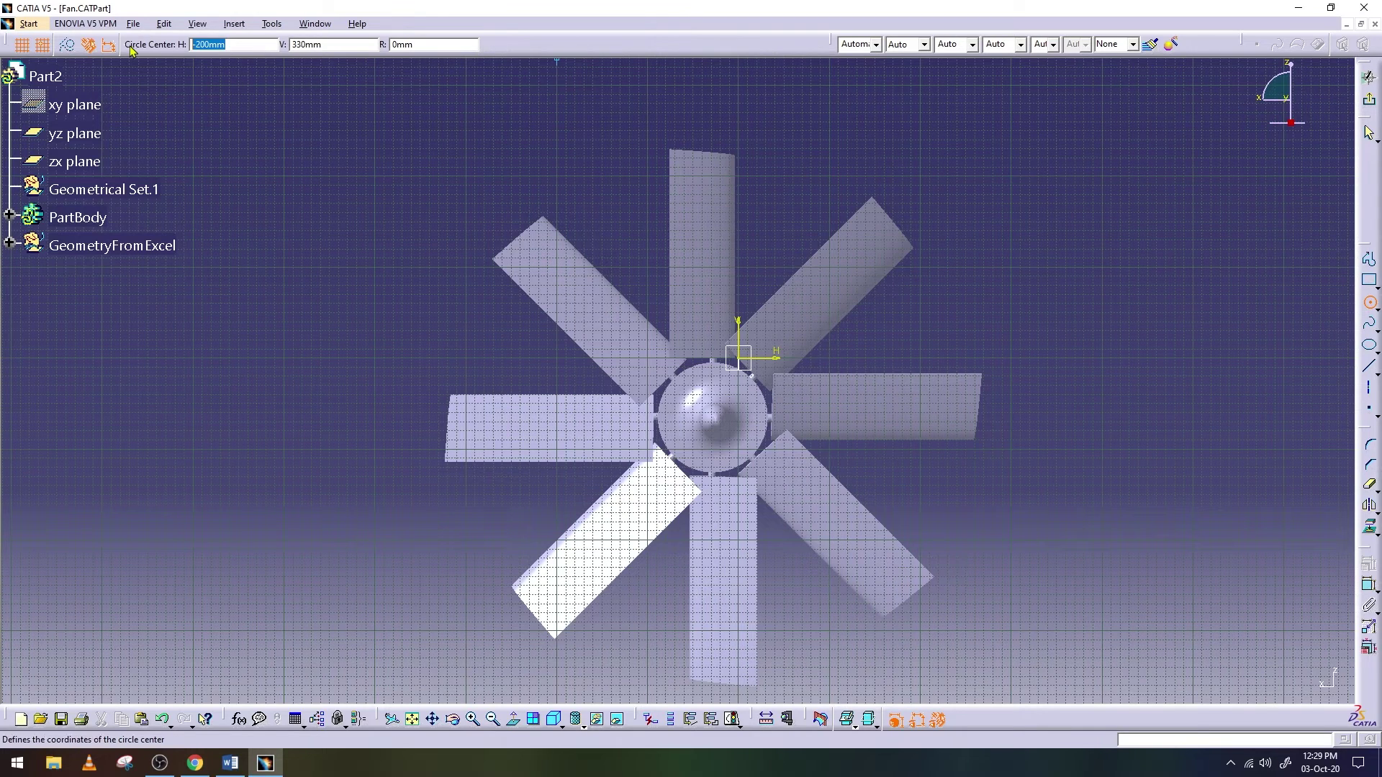
pyautogui.write('-')
pyautogui.press('Tab')
pyautogui.write('-15')
pyautogui.press('Return')
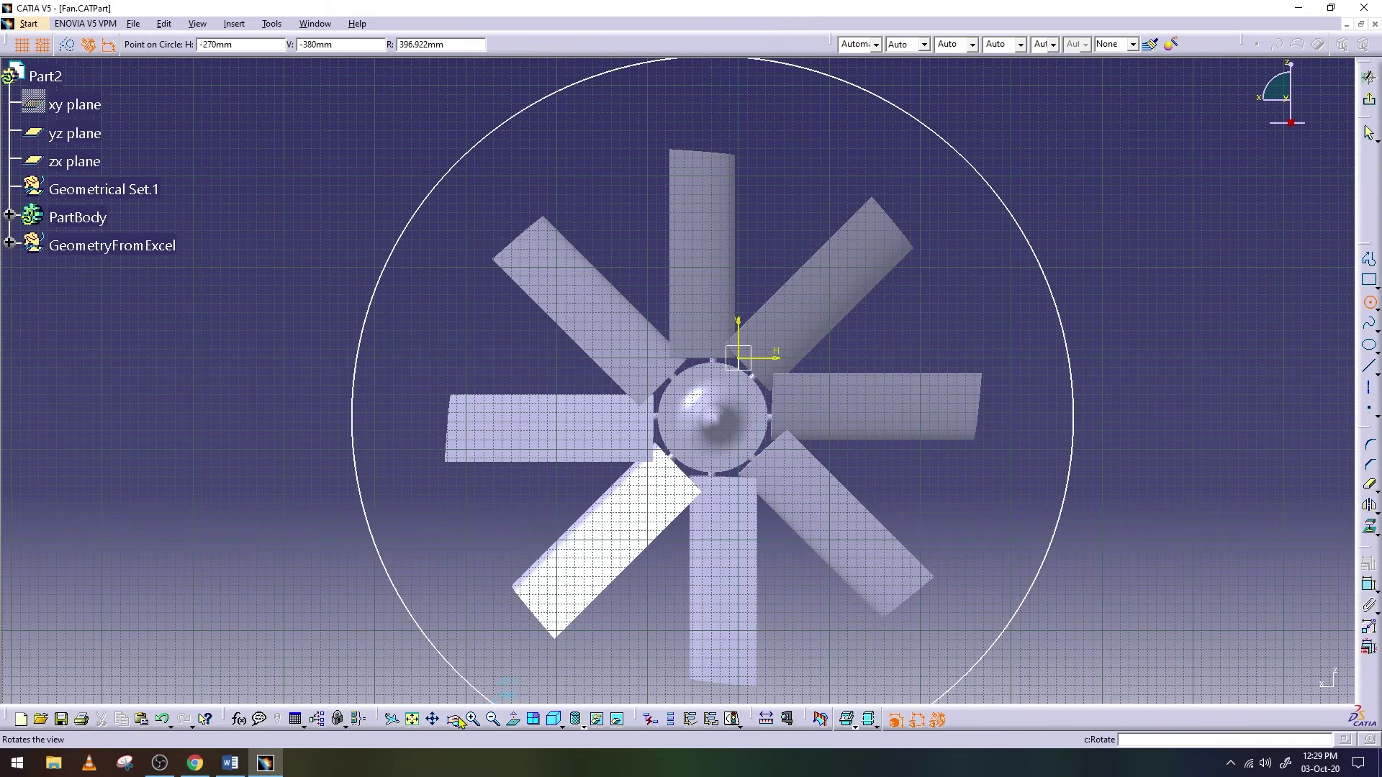
pyautogui.click(722, 542)
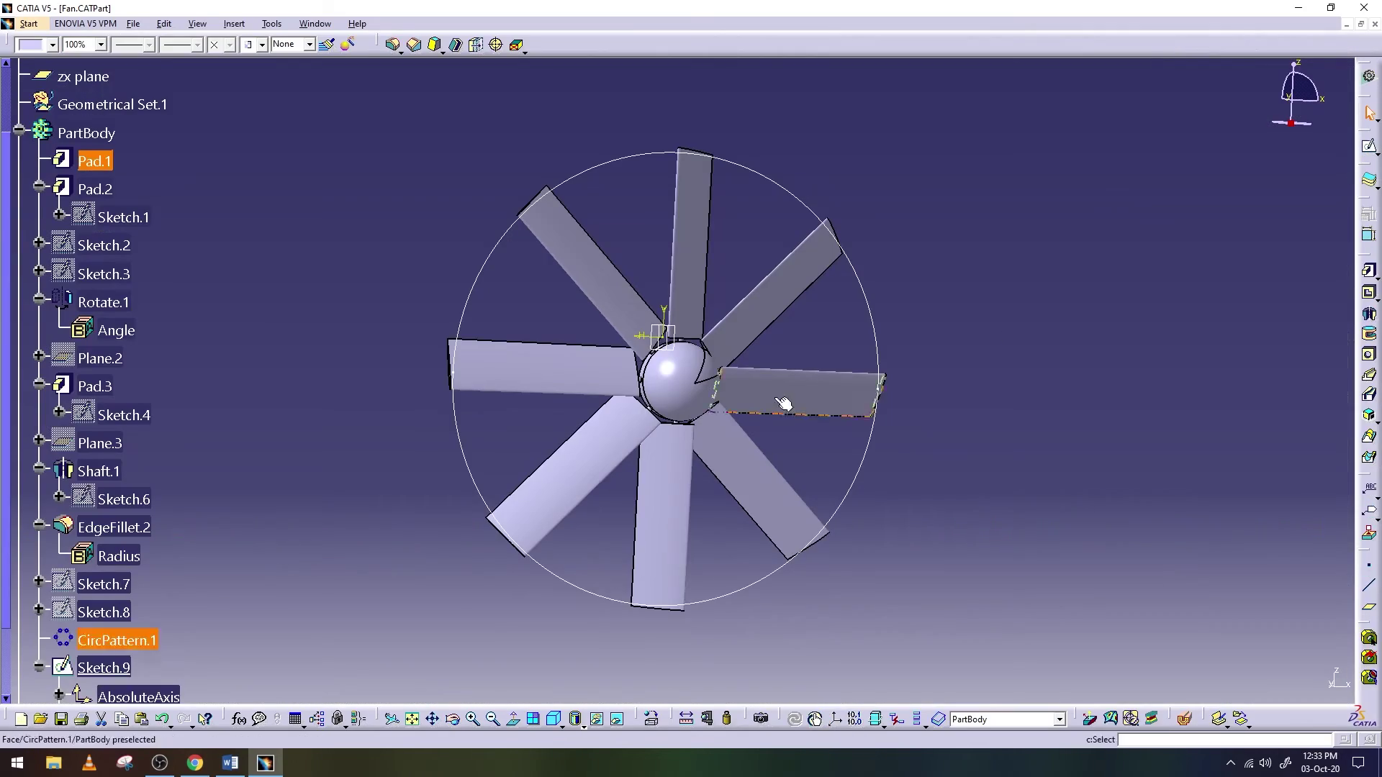
# Try a pocket from the single-circle Sketch.9, then undo it after it removes the blades
pyautogui.click(477, 281)
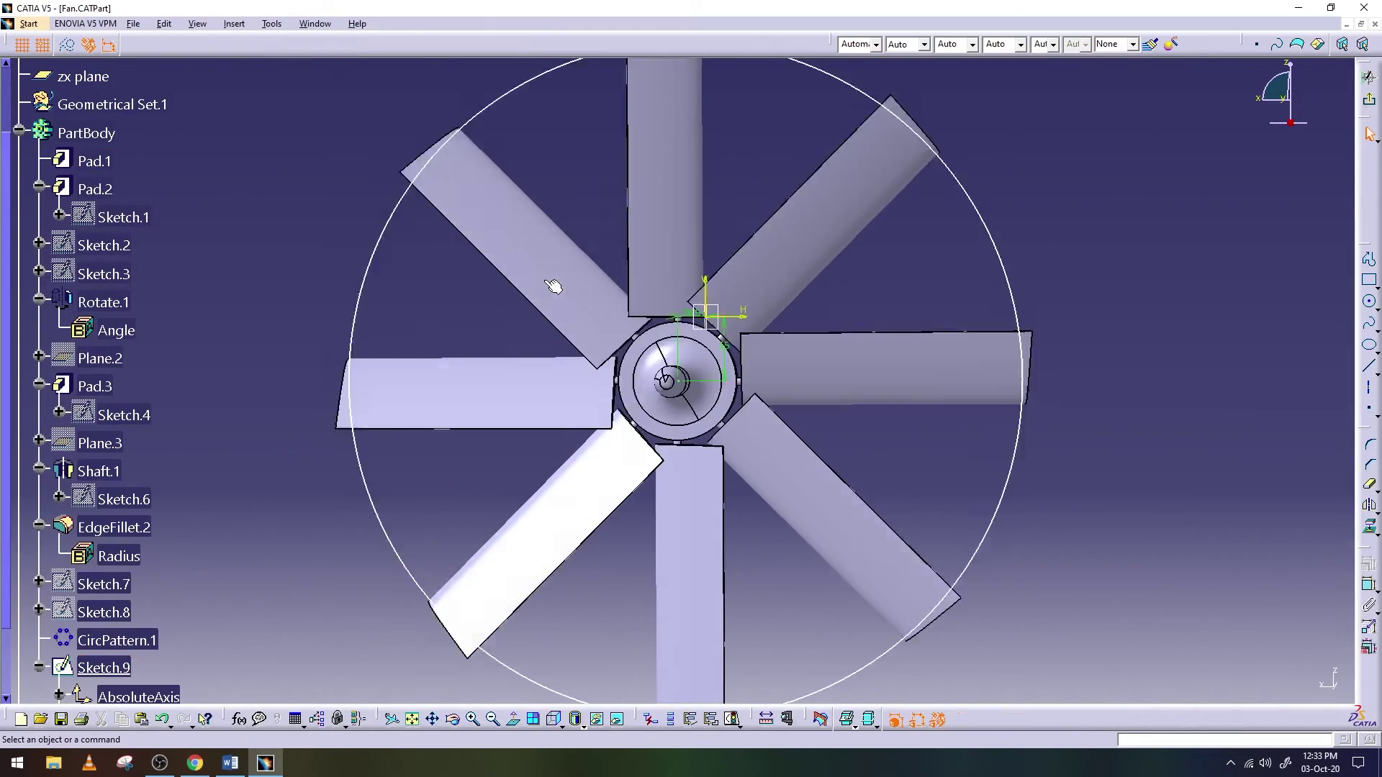
pyautogui.keyDown('ctrl'); pyautogui.moveTo(945, 302); pyautogui.dragTo(963, 260, button='middle'); pyautogui.keyUp('ctrl')
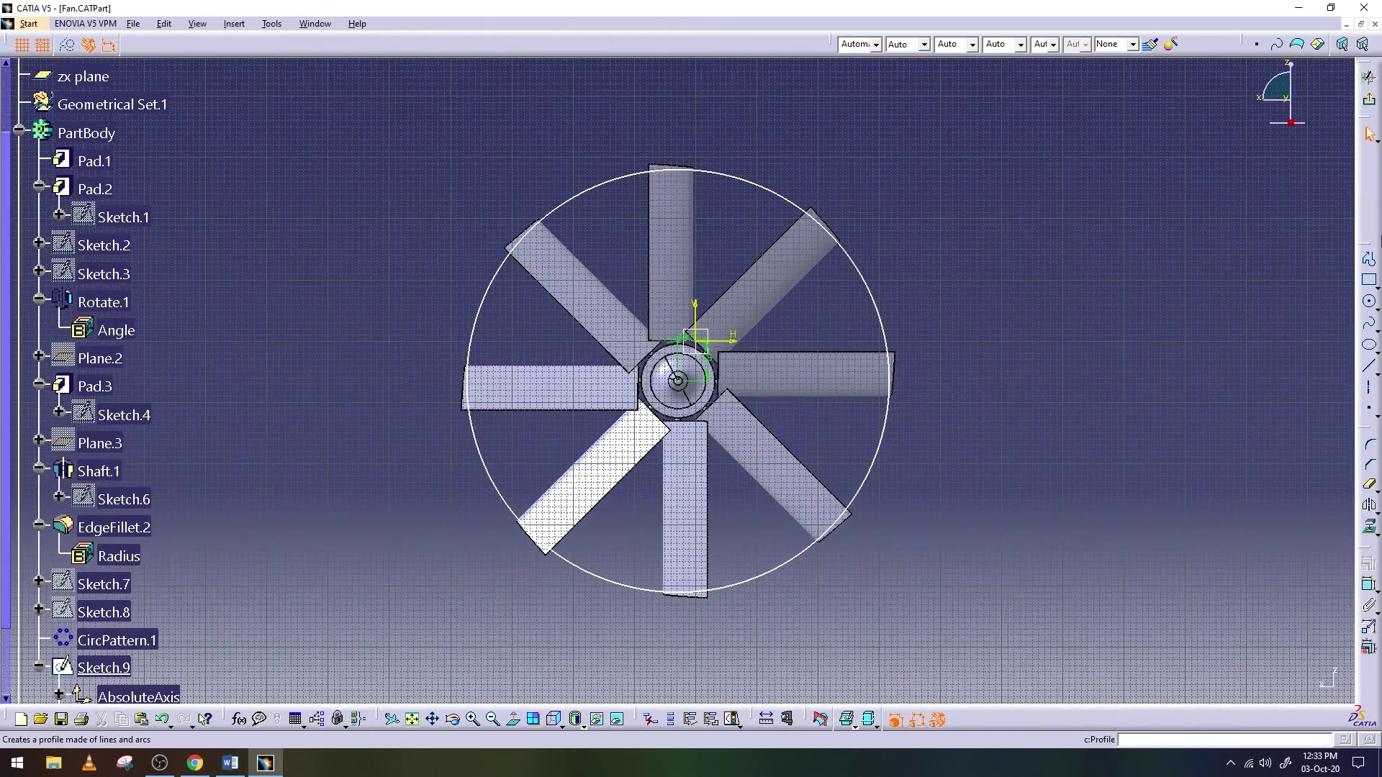
pyautogui.click(1369, 99)
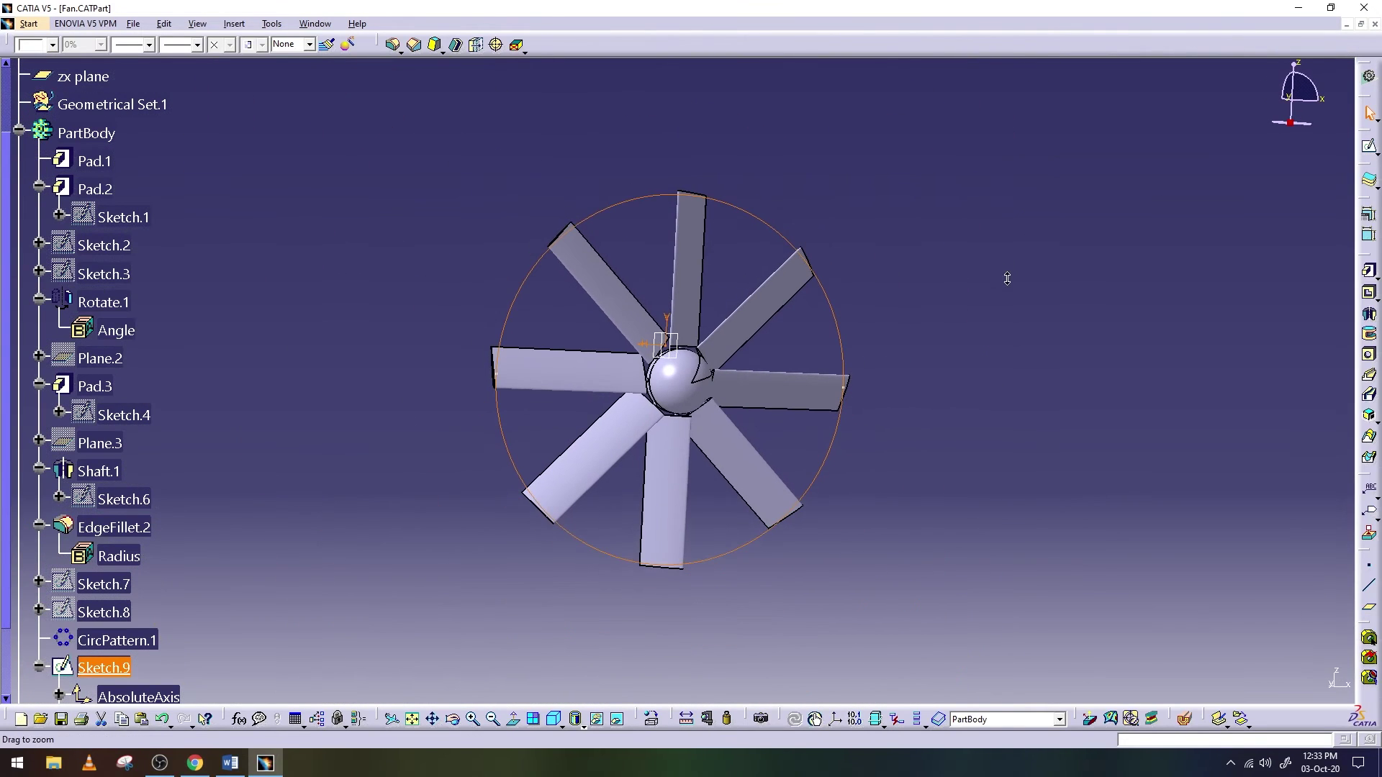
pyautogui.click(1369, 292)
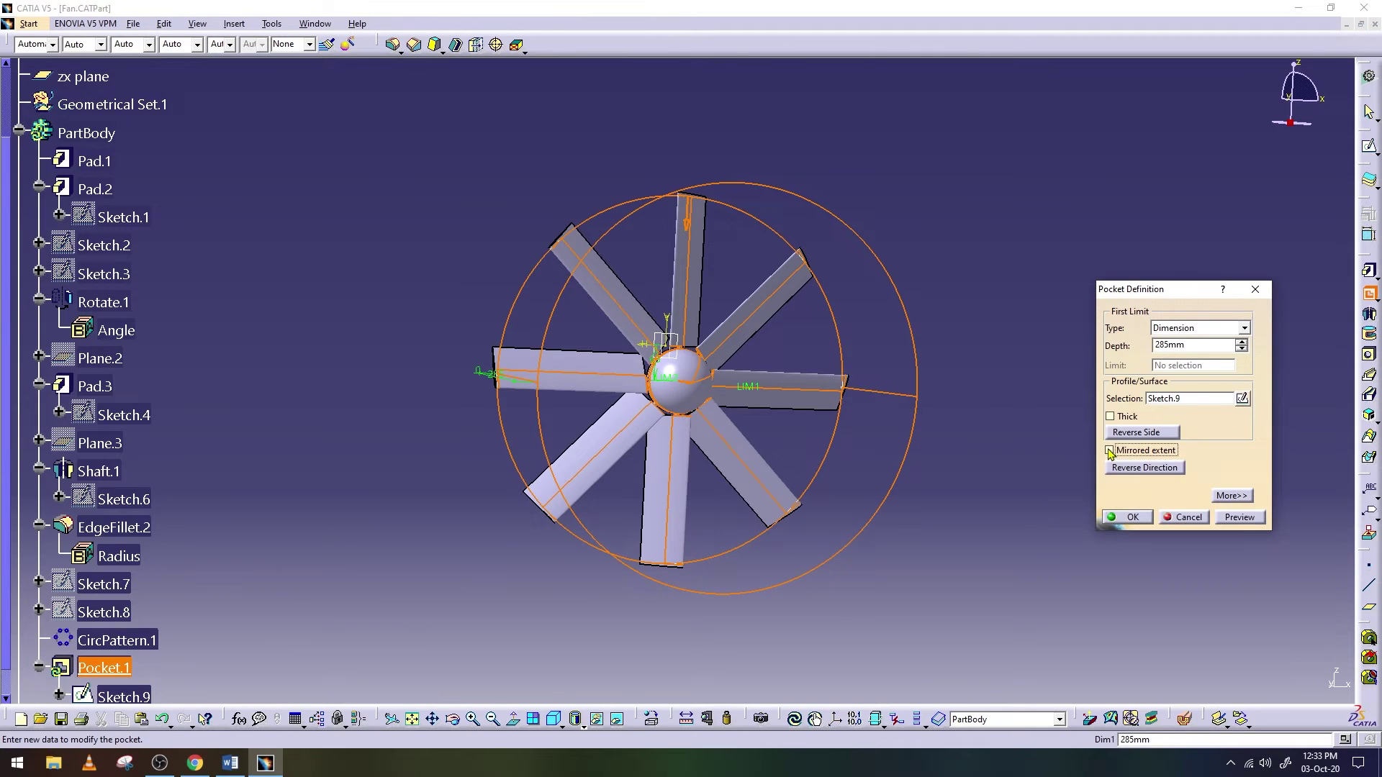
pyautogui.click(1127, 517)
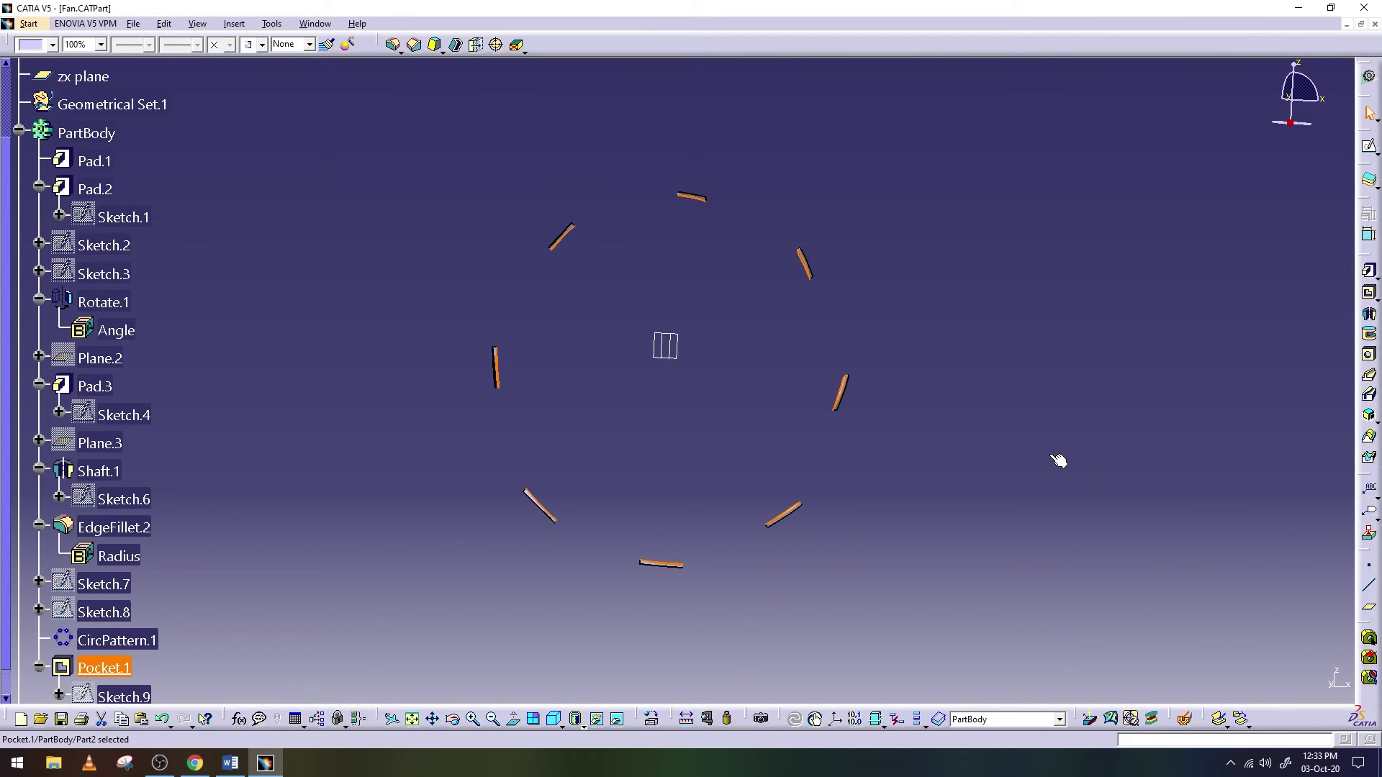
pyautogui.hotkey('ctrl', 'z')
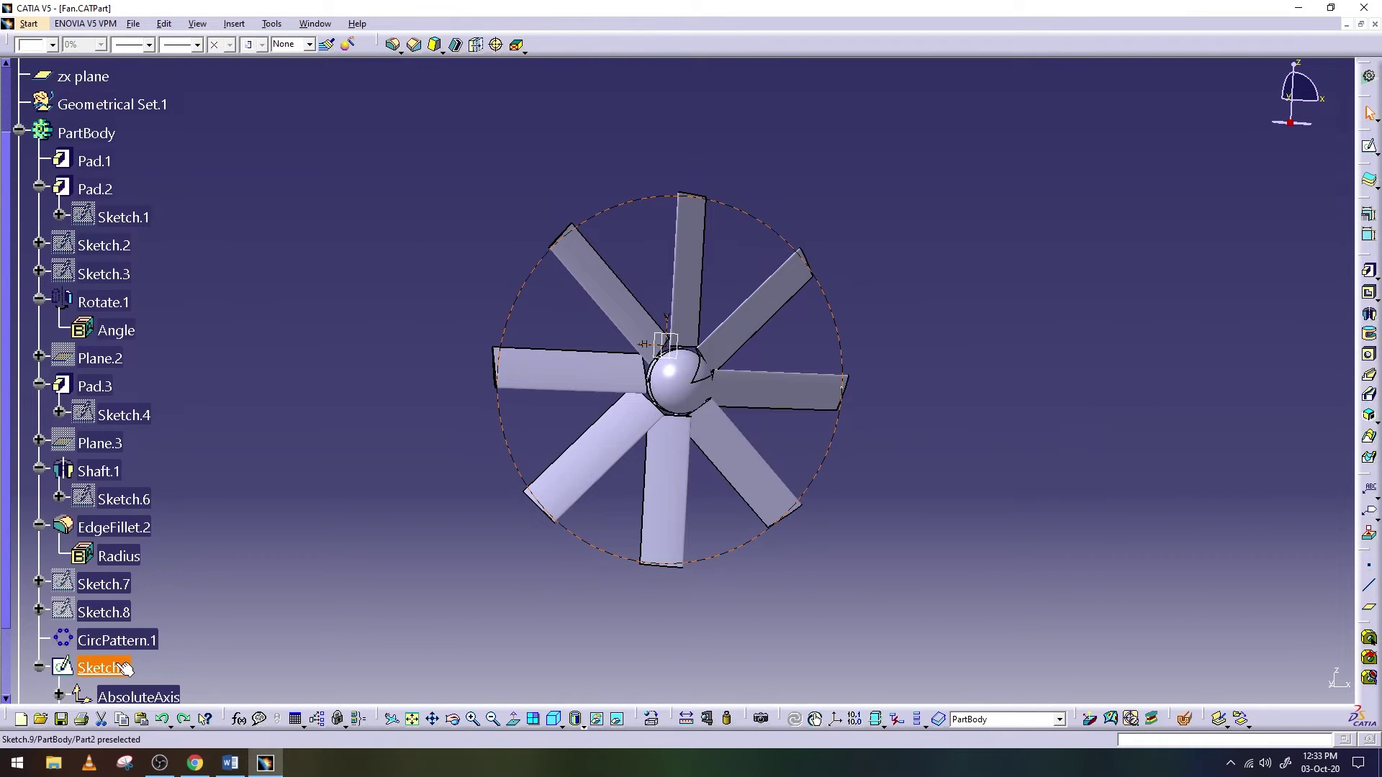
# Add a larger concentric circle around the blades in Sketch.9
pyautogui.doubleClick(505, 317)
pyautogui.click(677, 380)
pyautogui.click(670, 174)
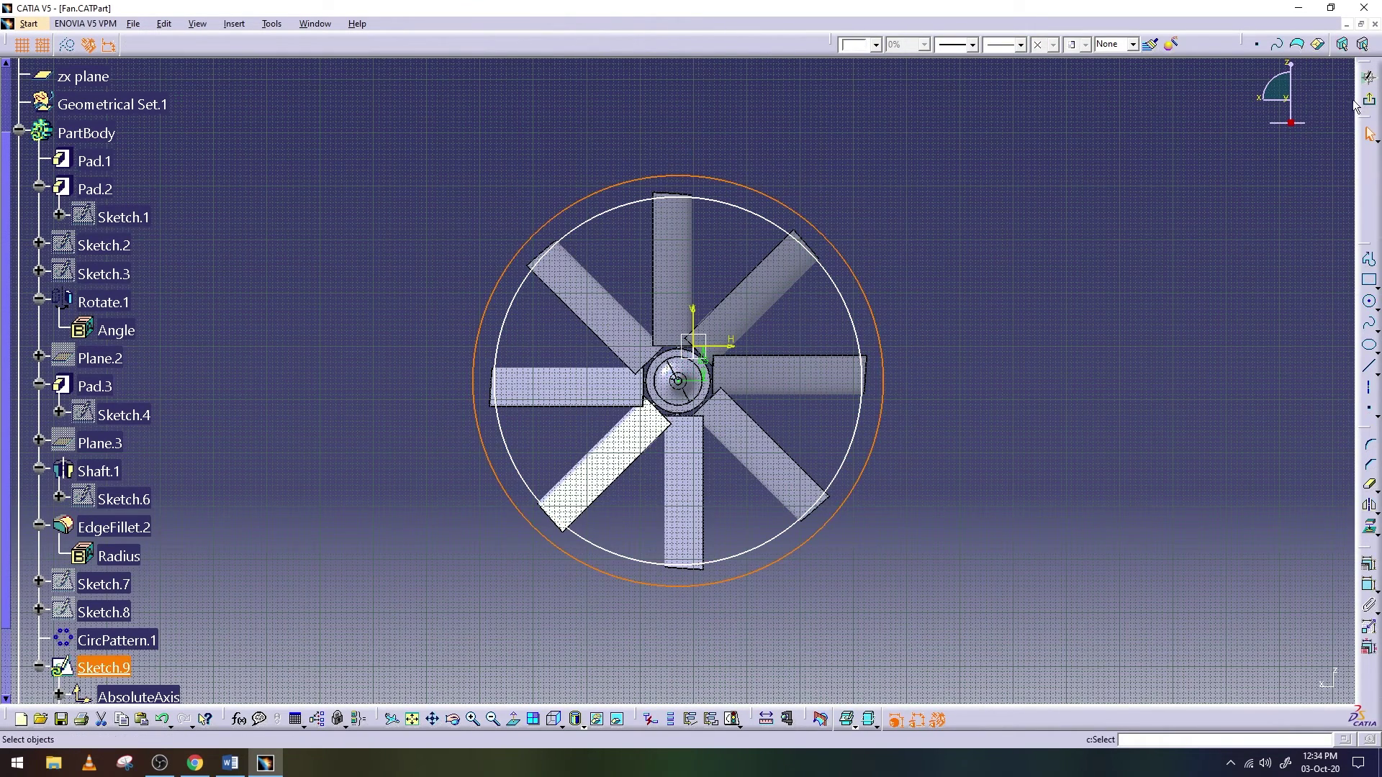
pyautogui.click(1369, 78)
# Create a mirrored 285mm pocket from Sketch.9 trimming the blade tips, and save the part
pyautogui.click(1369, 292)
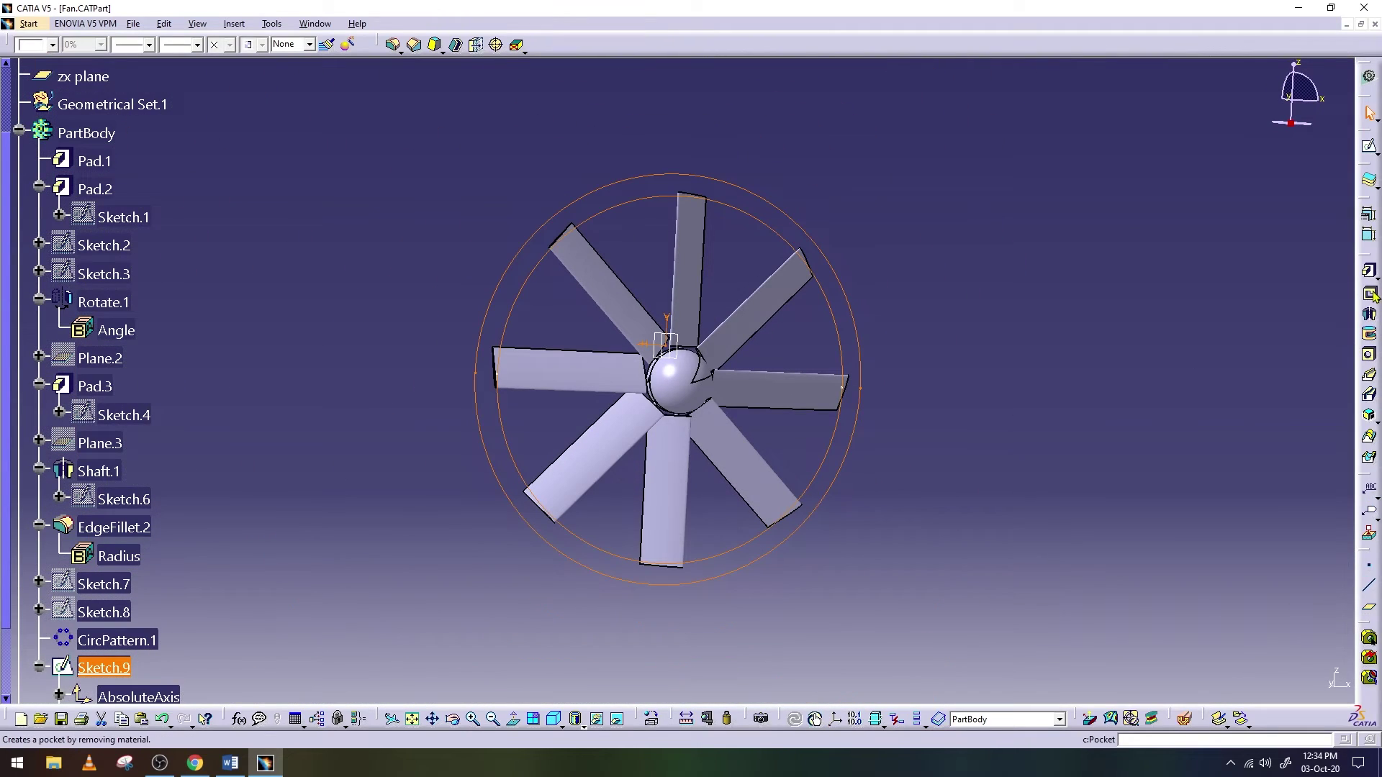
pyautogui.click(1110, 450)
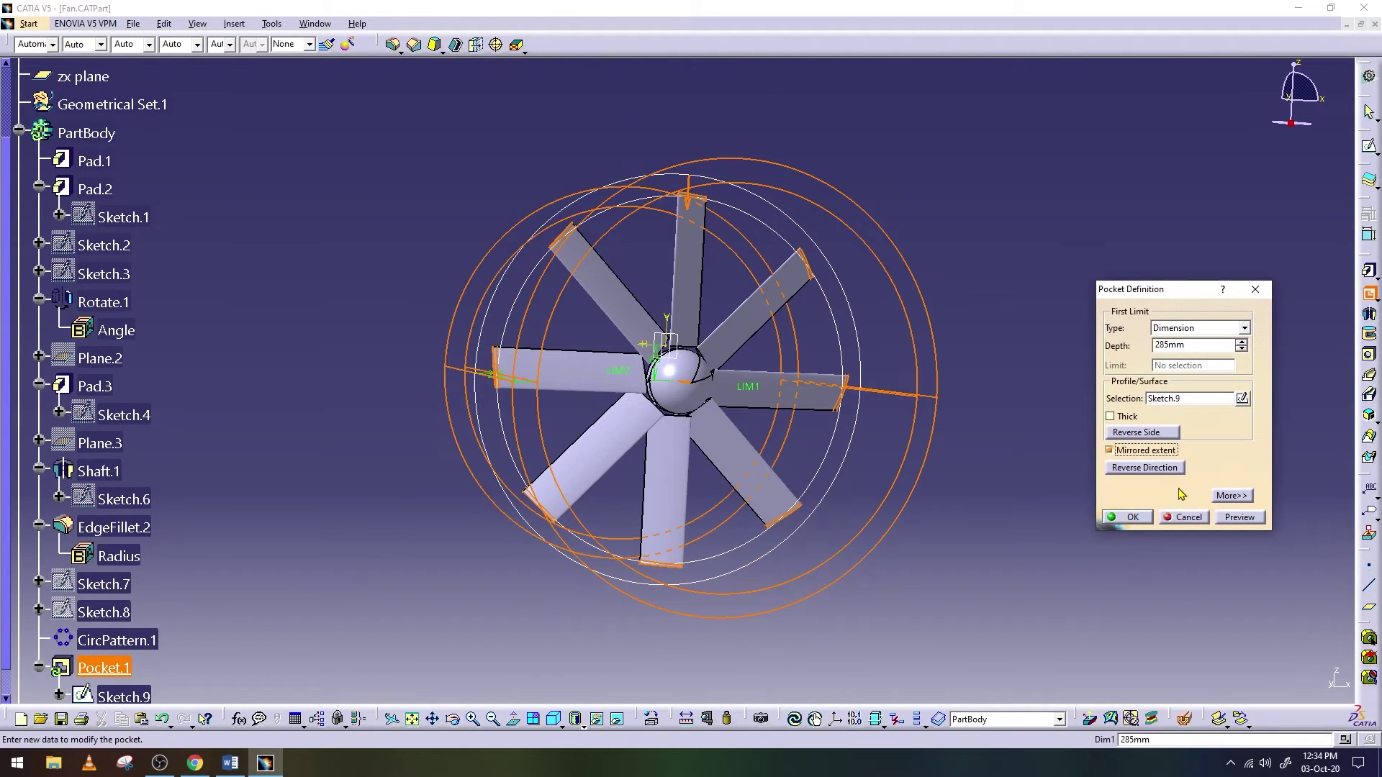
pyautogui.click(1127, 517)
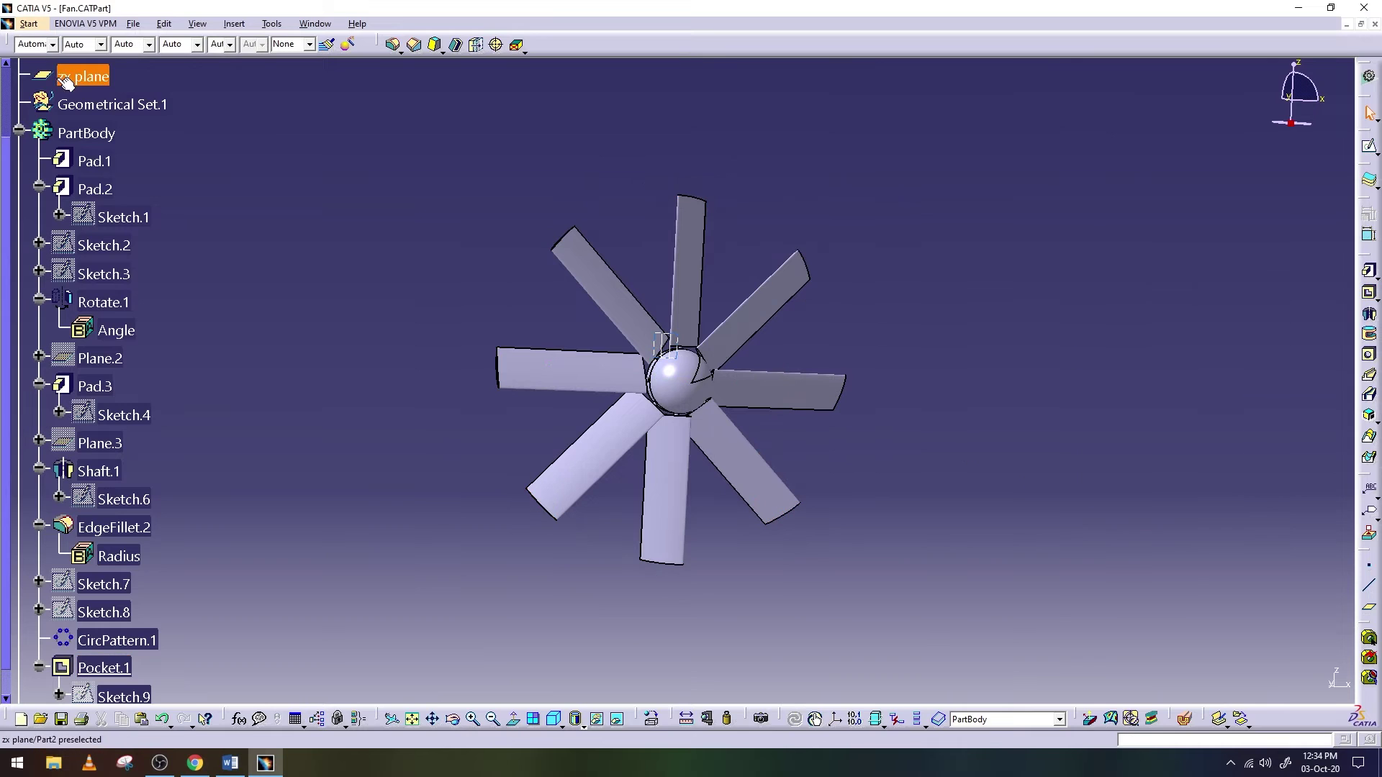
pyautogui.click(133, 25)
pyautogui.click(154, 118)
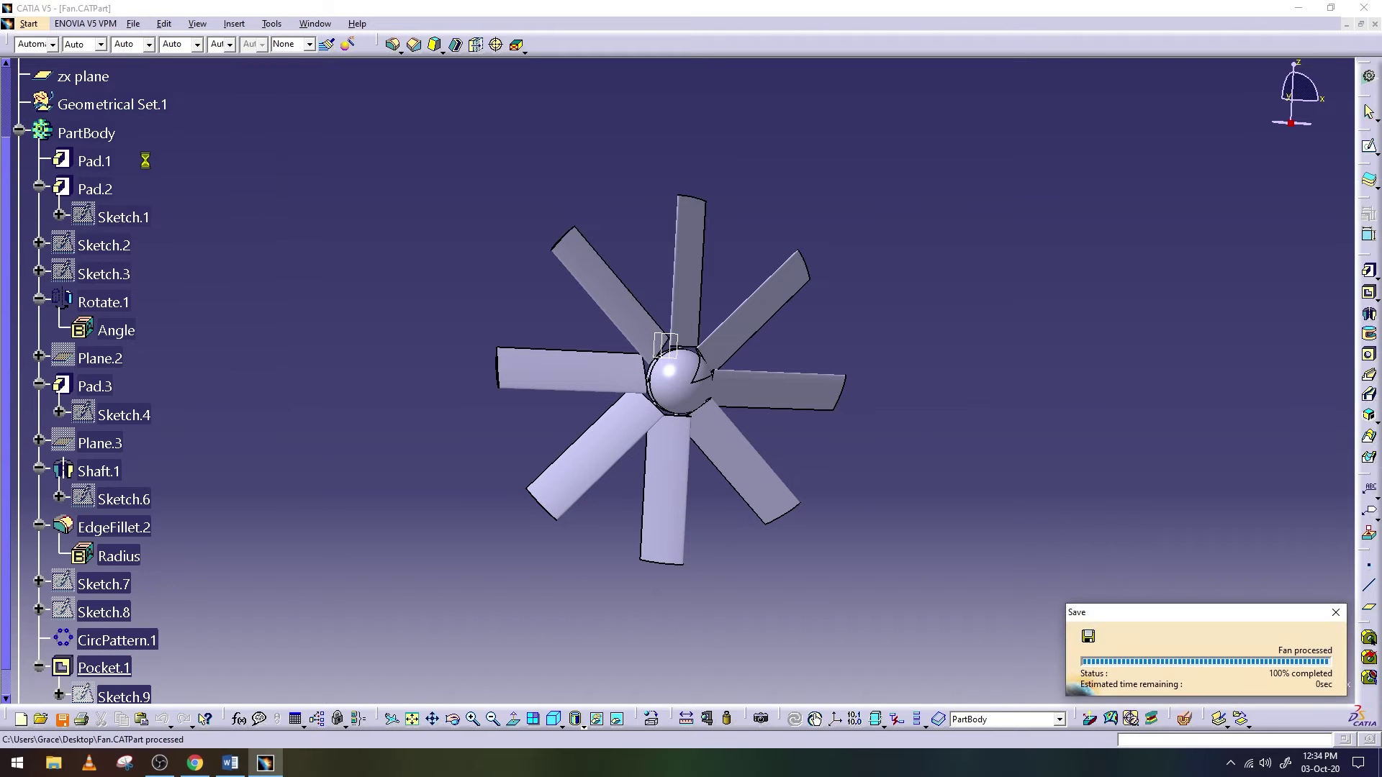
# Collapse the PartBody feature list and save the part
pyautogui.scroll(1, 13, 195)
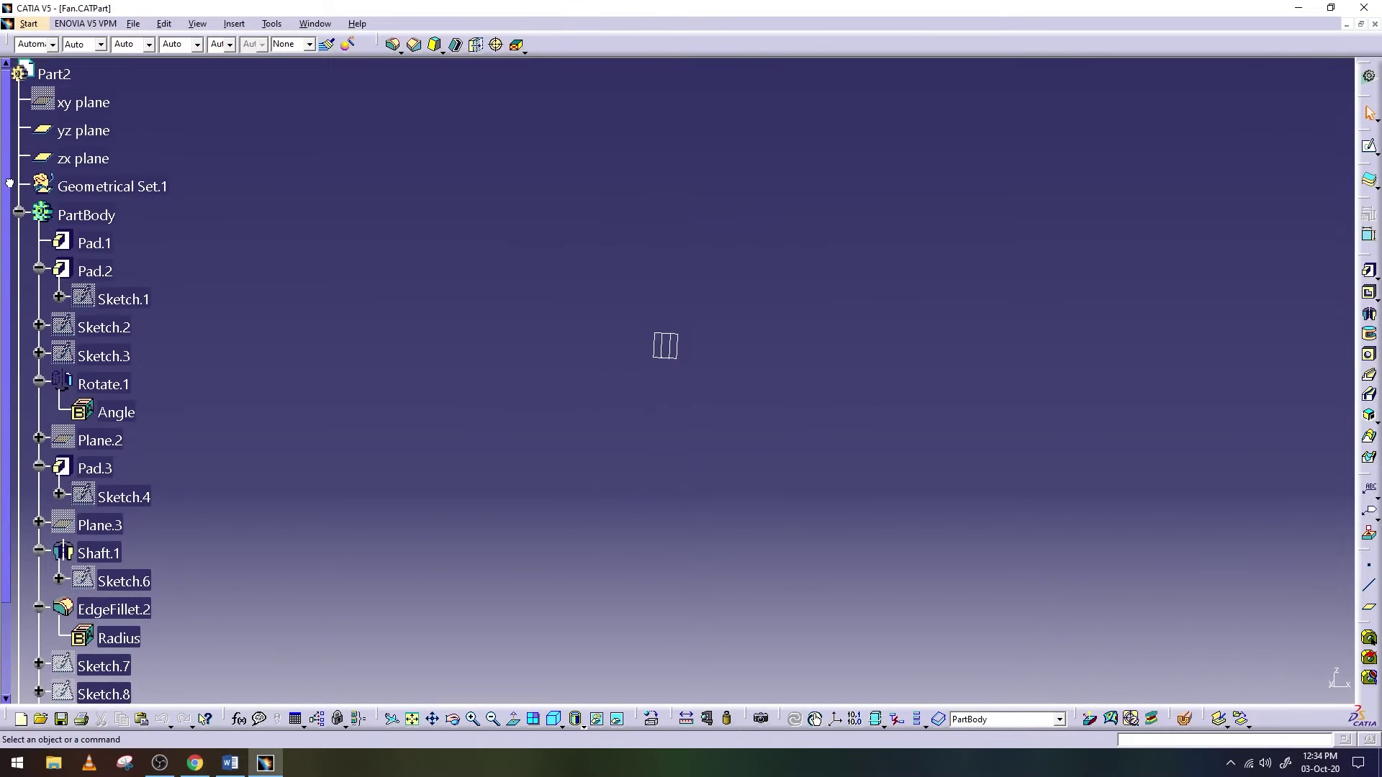
pyautogui.click(19, 216)
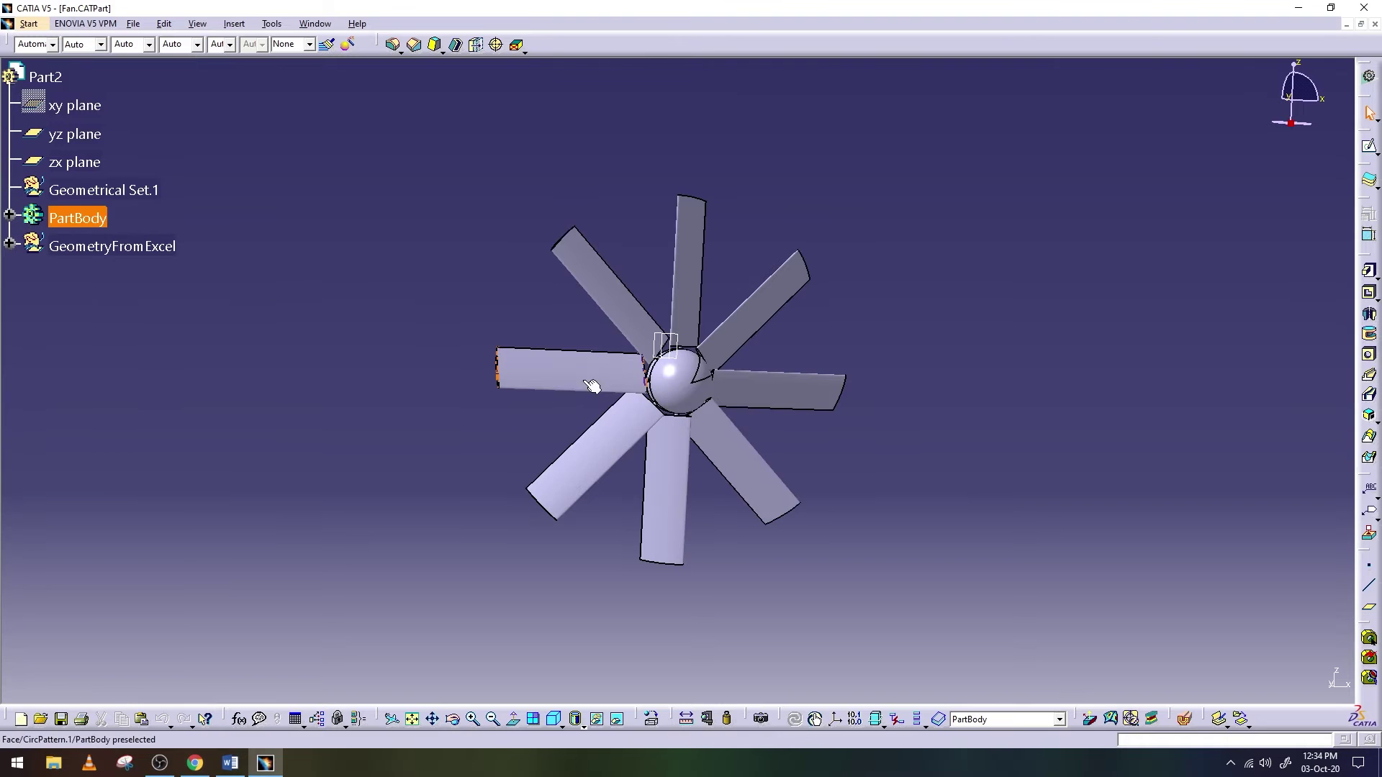
pyautogui.click(133, 24)
pyautogui.click(155, 115)
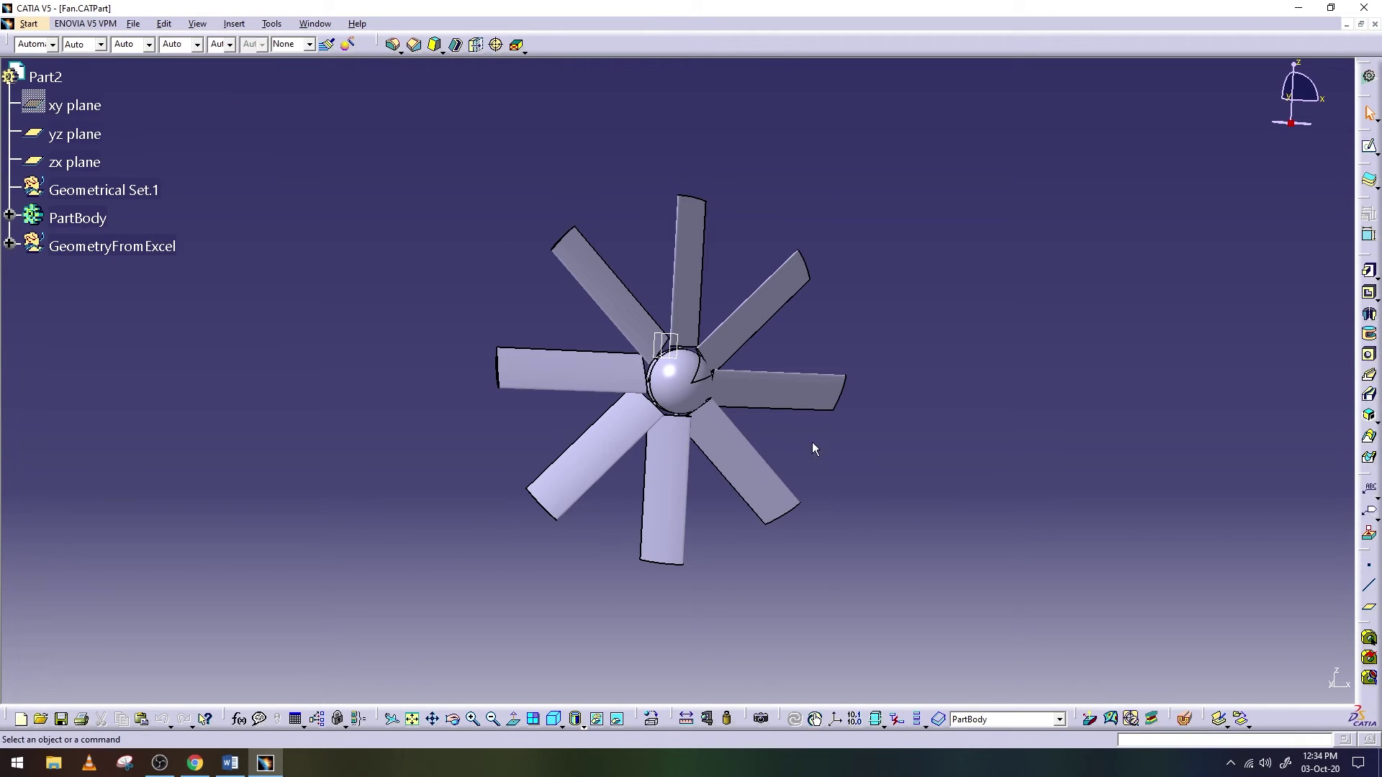
# Switch to Shading without Edges and hide the yz and zx planes
pyautogui.click(585, 724)
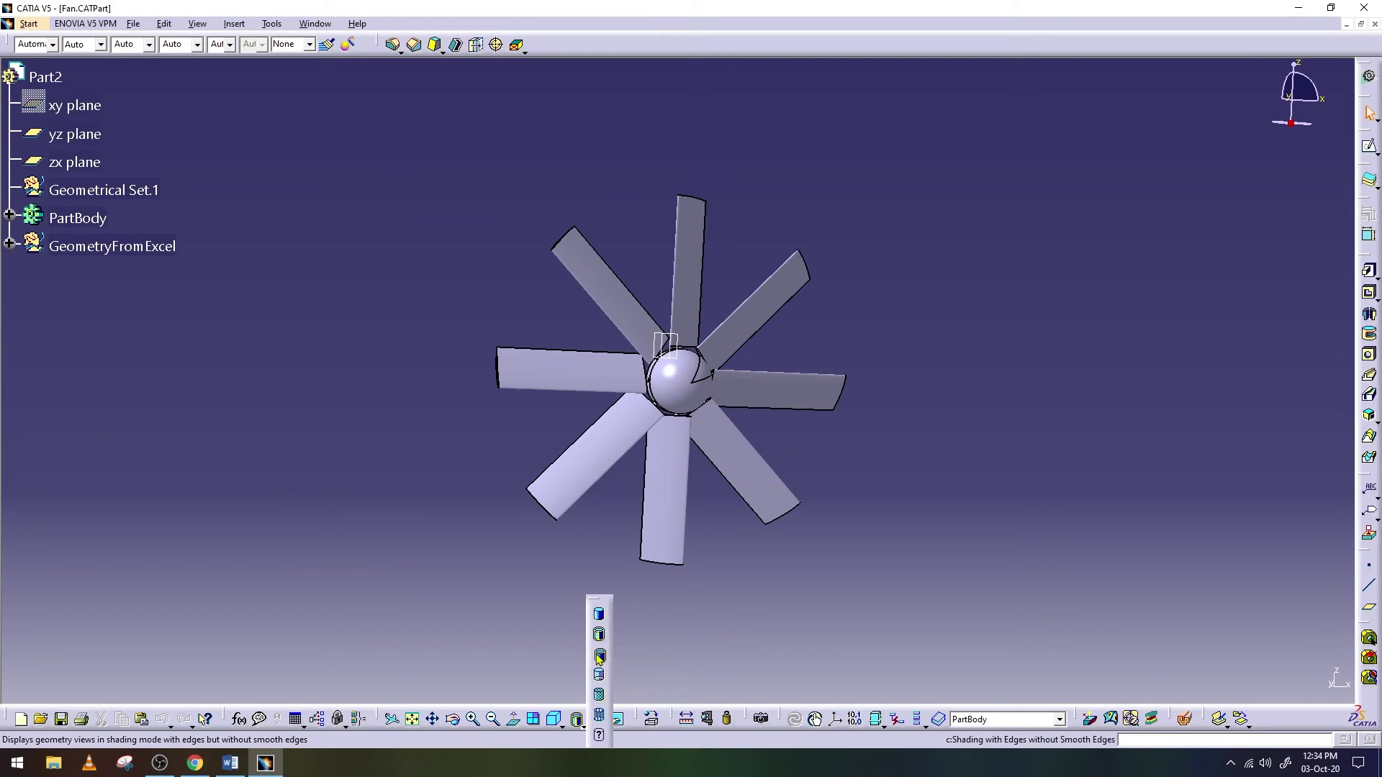
pyautogui.click(599, 699)
pyautogui.moveTo(719, 602)
pyautogui.mouseDown(button='middle')
pyautogui.moveTo(849, 421)
pyautogui.moveTo(652, 313)
pyautogui.mouseUp(button='middle')
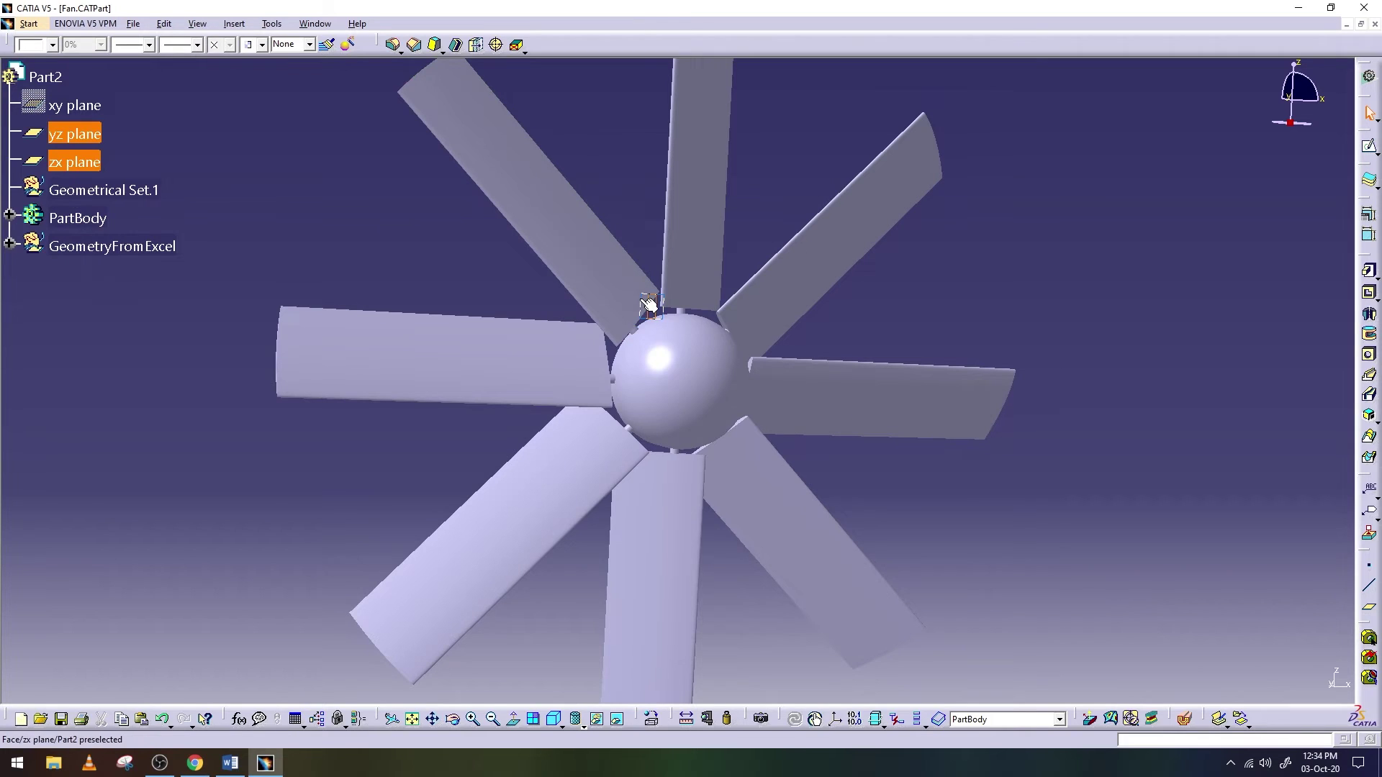
pyautogui.rightClick(648, 305)
pyautogui.click(673, 344)
# Orbit, zoom and pan to frame the trimmed fan face-on
pyautogui.moveTo(1142, 300); pyautogui.dragTo(1116, 387, button='middle')
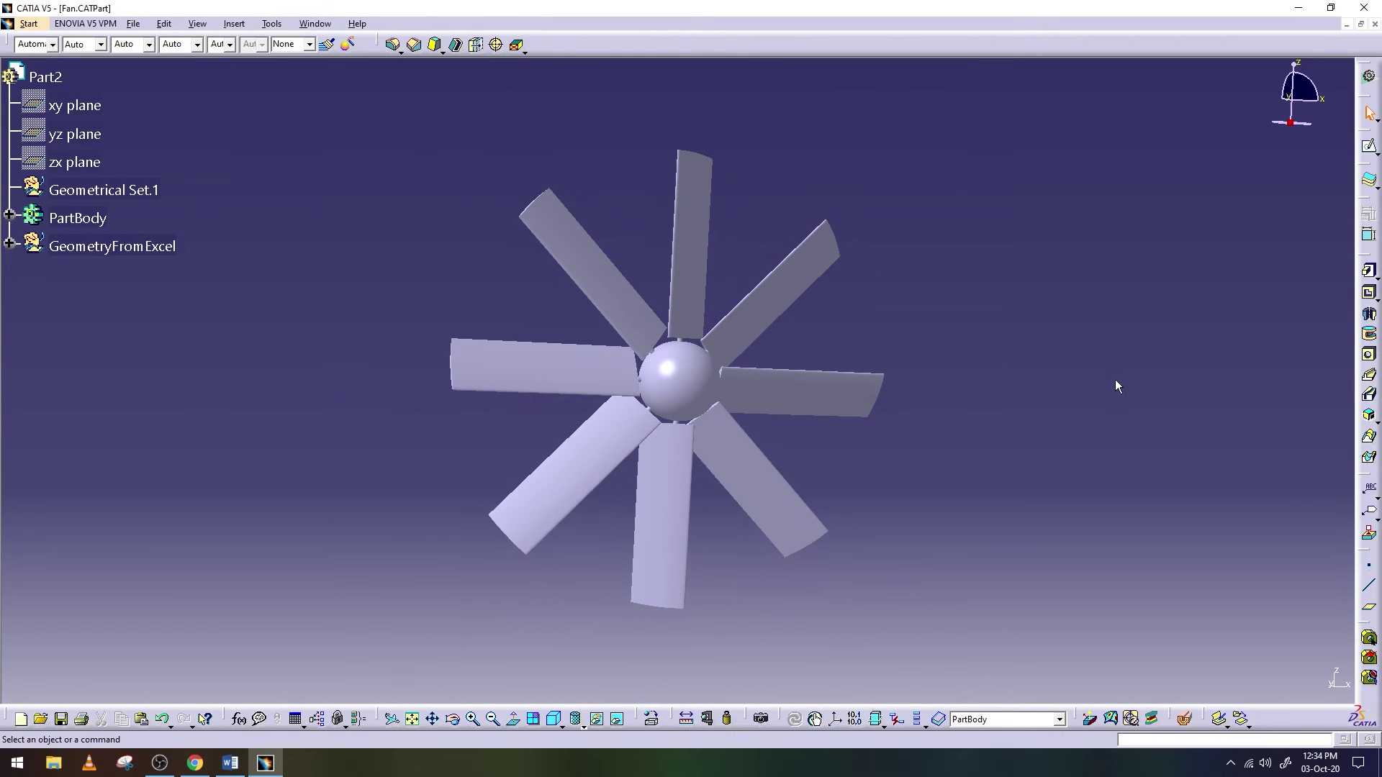
pyautogui.click(452, 719)
pyautogui.moveTo(502, 485)
pyautogui.mouseDown()
pyautogui.moveTo(556, 455)
pyautogui.moveTo(663, 494)
pyautogui.moveTo(657, 546)
pyautogui.moveTo(677, 570)
pyautogui.mouseUp()
pyautogui.keyDown('ctrl'); pyautogui.moveTo(808, 519); pyautogui.dragTo(806, 494, button='middle'); pyautogui.keyUp('ctrl')
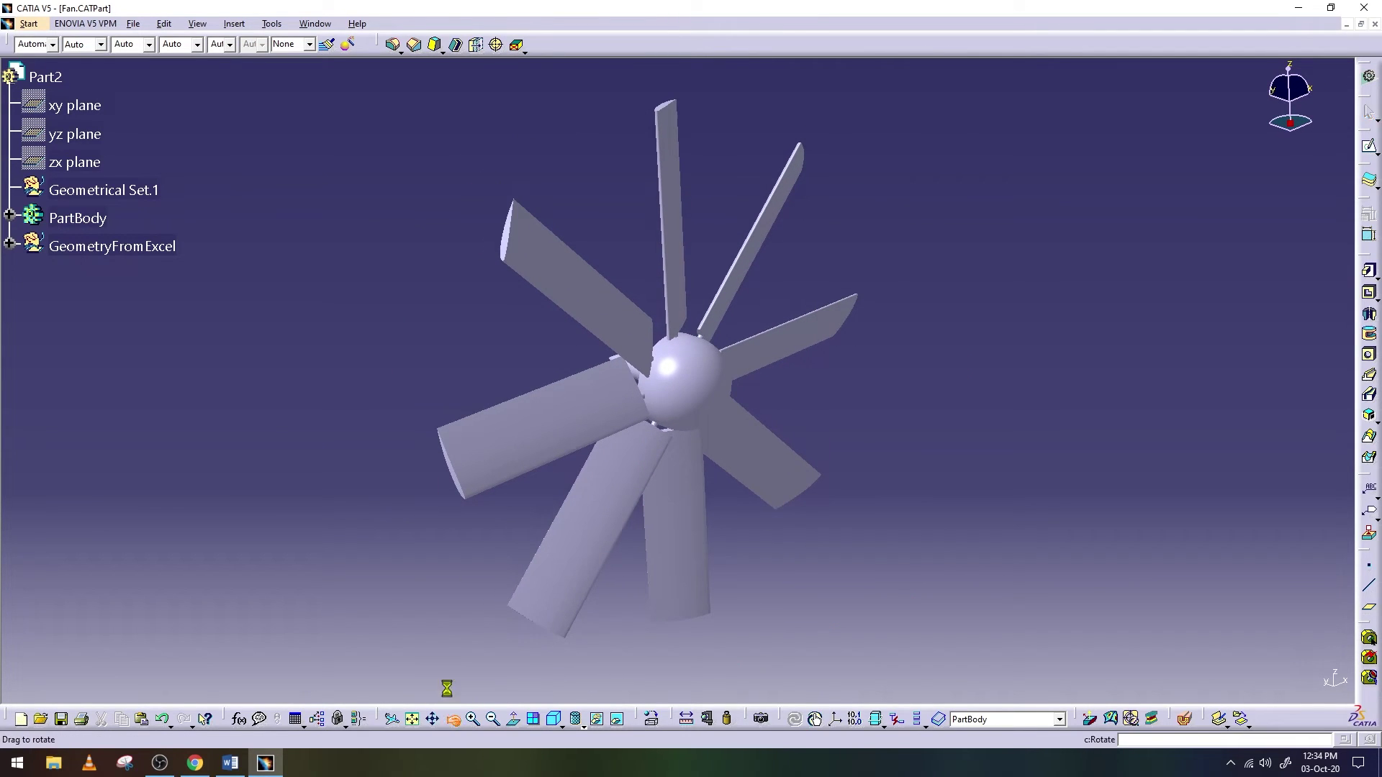
pyautogui.click(452, 719)
pyautogui.moveTo(403, 376); pyautogui.dragTo(401, 358)
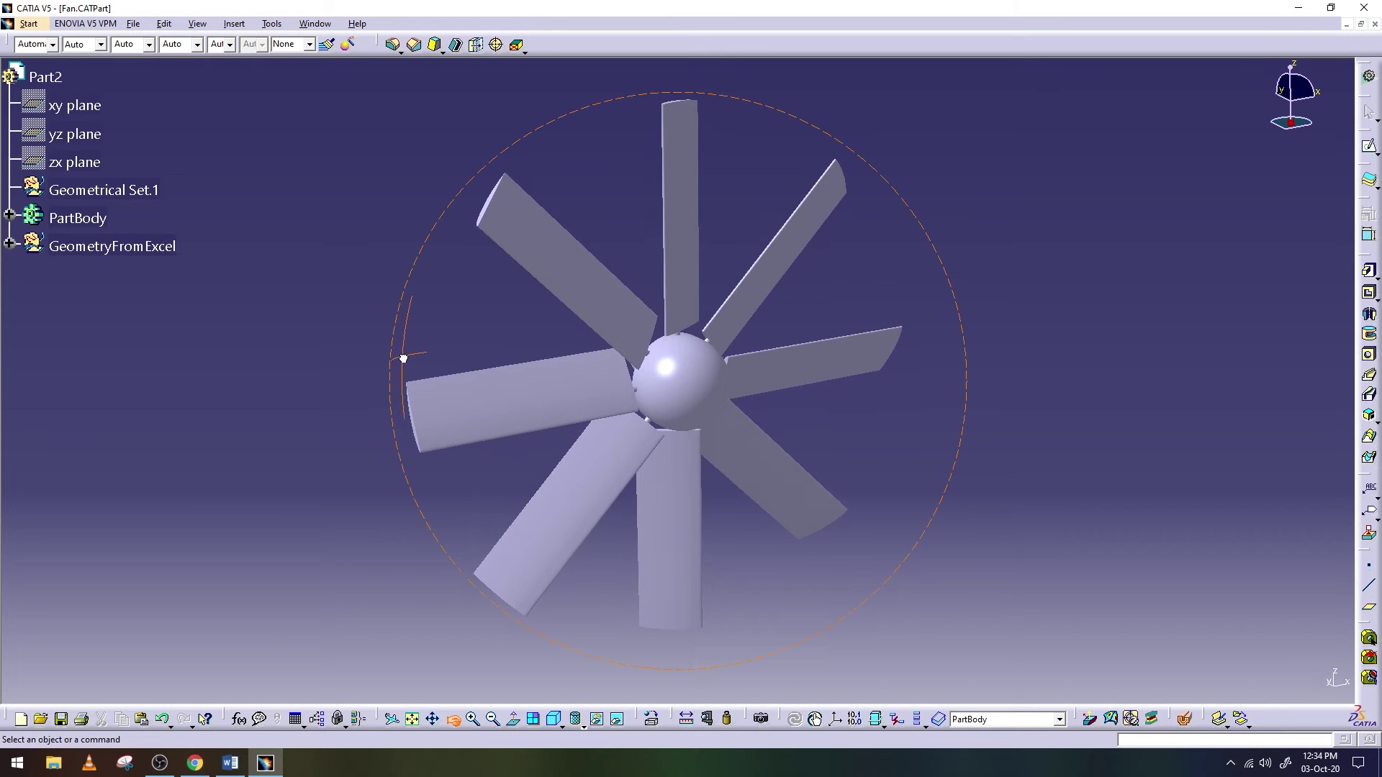
pyautogui.keyDown('ctrl'); pyautogui.moveTo(969, 401); pyautogui.dragTo(969, 395, button='middle'); pyautogui.keyUp('ctrl')
pyautogui.click(432, 719)
pyautogui.moveTo(434, 524); pyautogui.dragTo(431, 535)
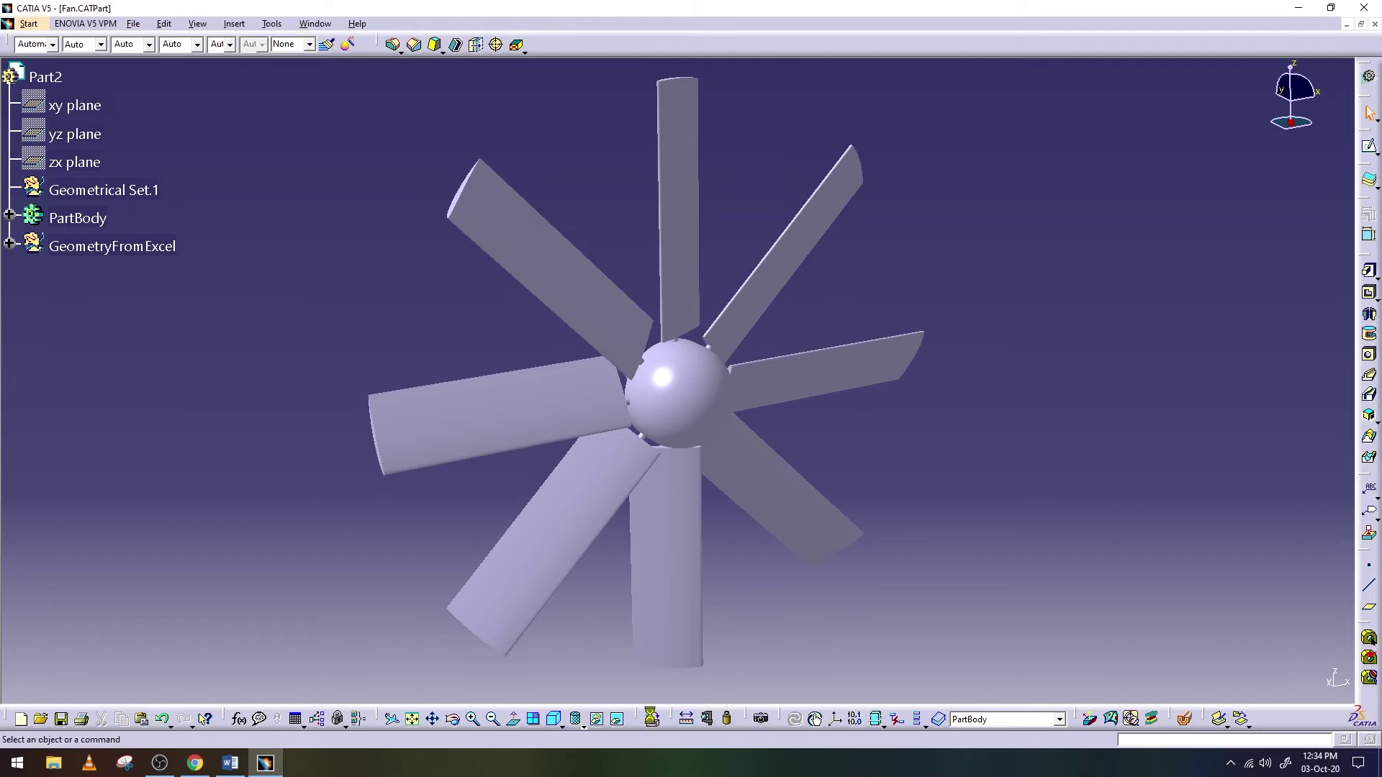
# Apply Aluminium from the Metal materials to the fan PartBody
pyautogui.click(651, 719)
pyautogui.click(935, 142)
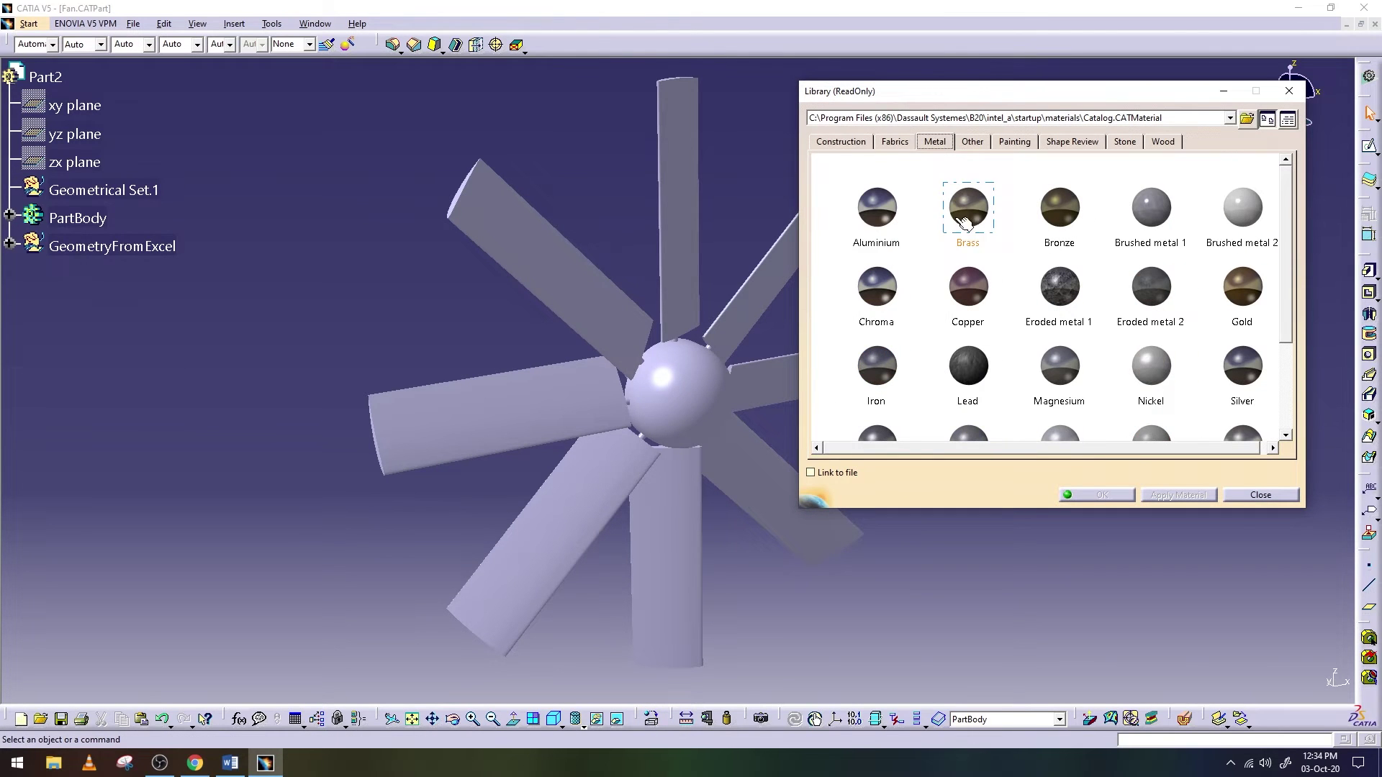
pyautogui.moveTo(877, 180); pyautogui.dragTo(659, 391)
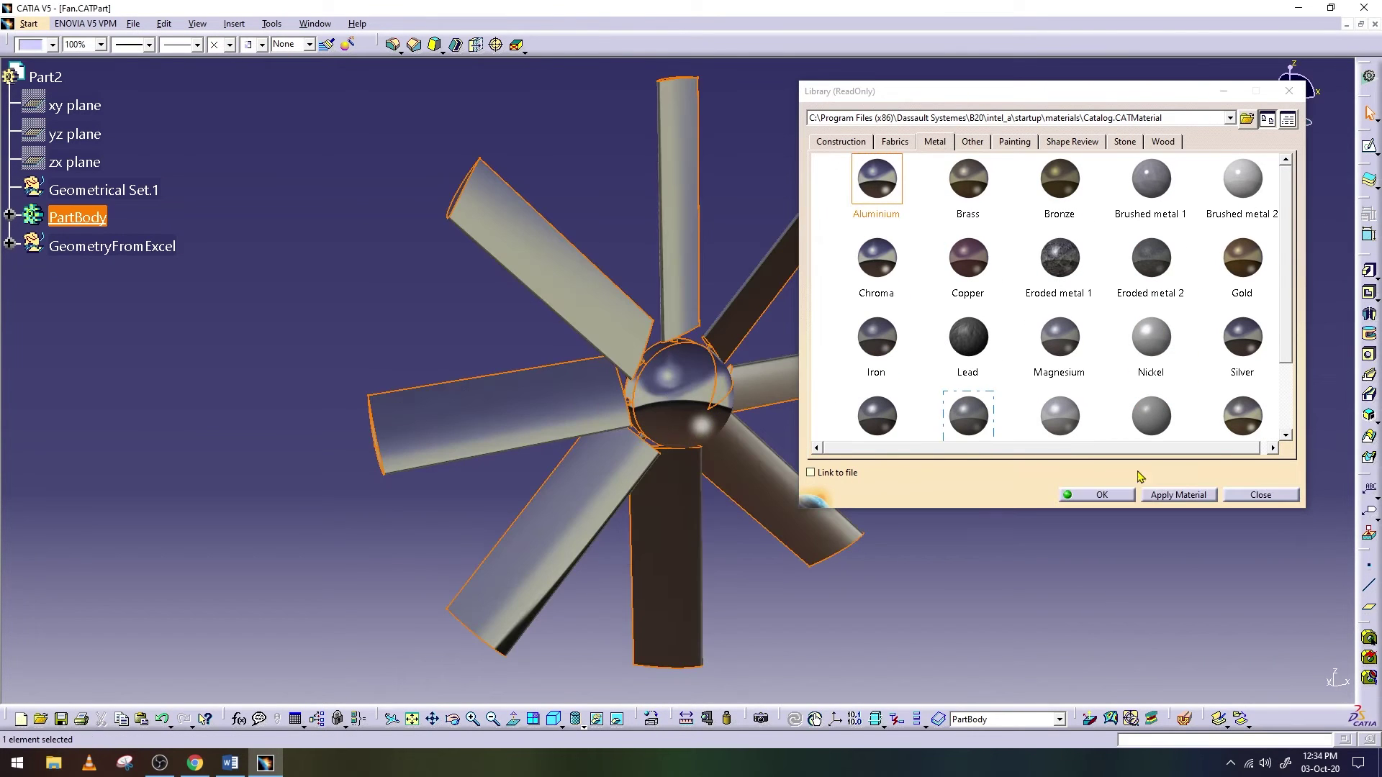
pyautogui.click(1096, 494)
# Render the fan in a studio environment with cast shadows
pyautogui.click(756, 720)
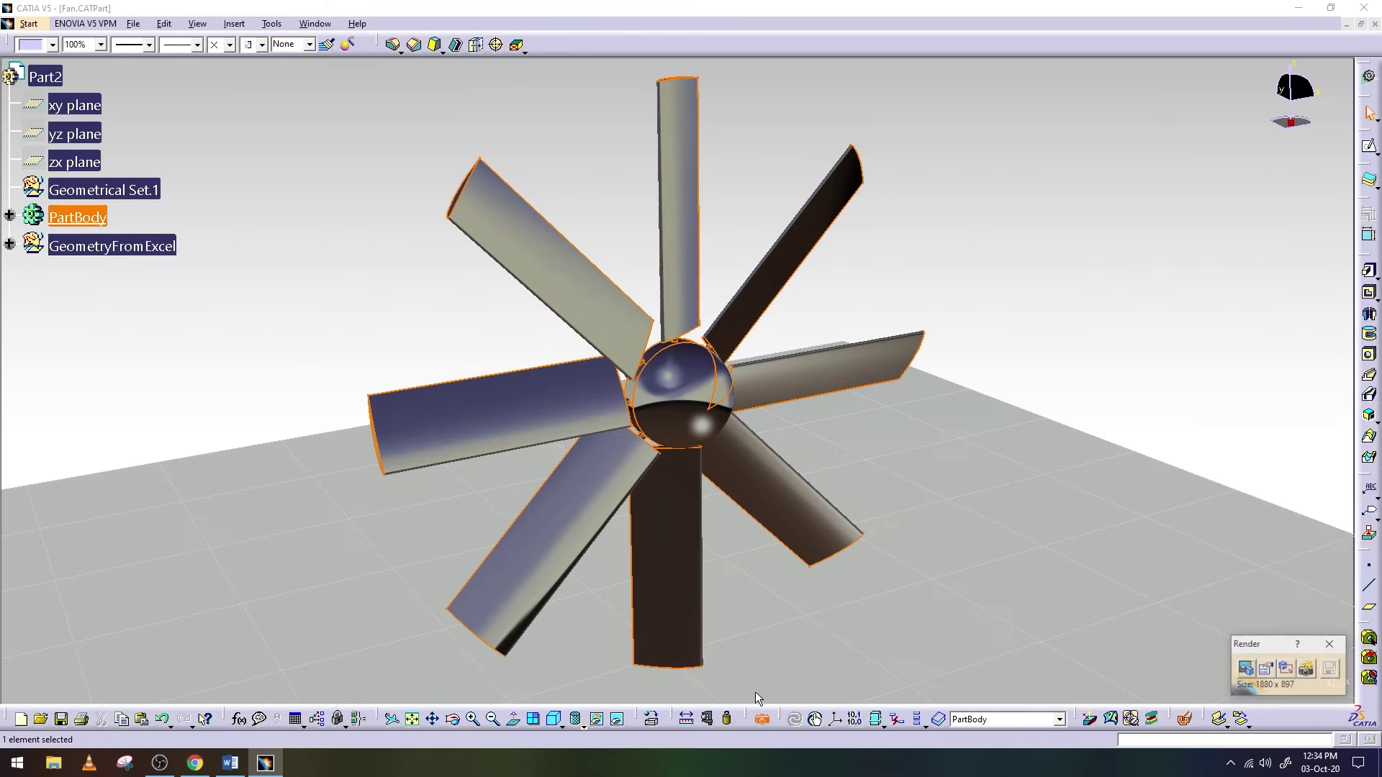
pyautogui.click(1308, 671)
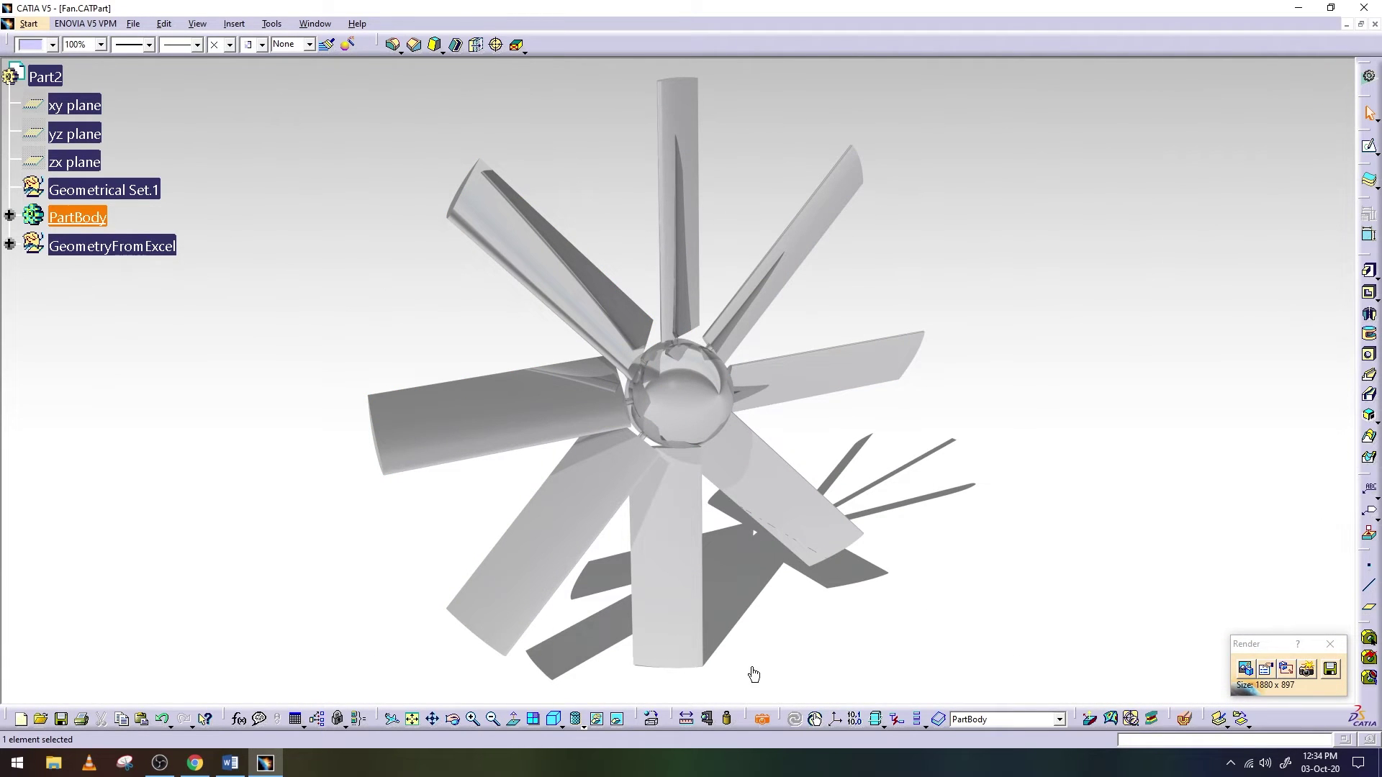
pyautogui.click(1245, 668)
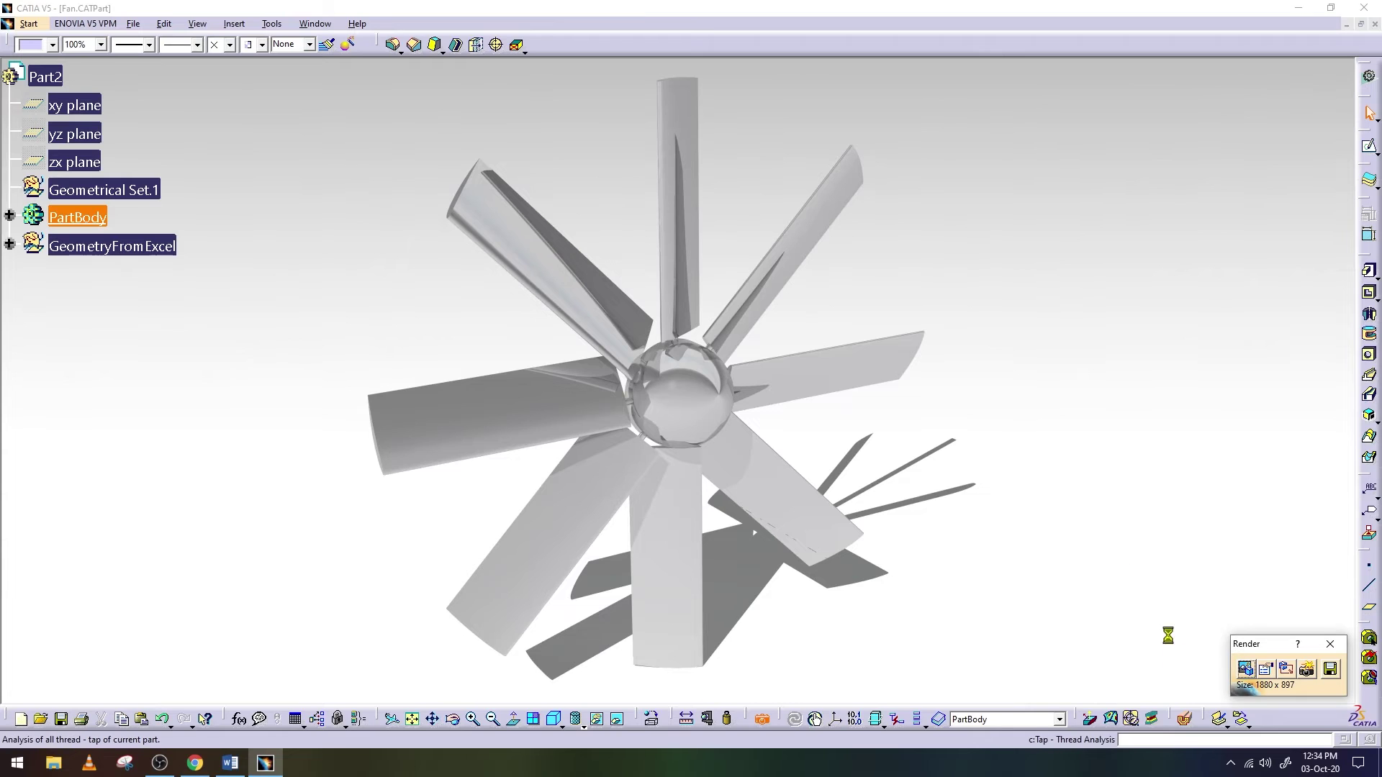
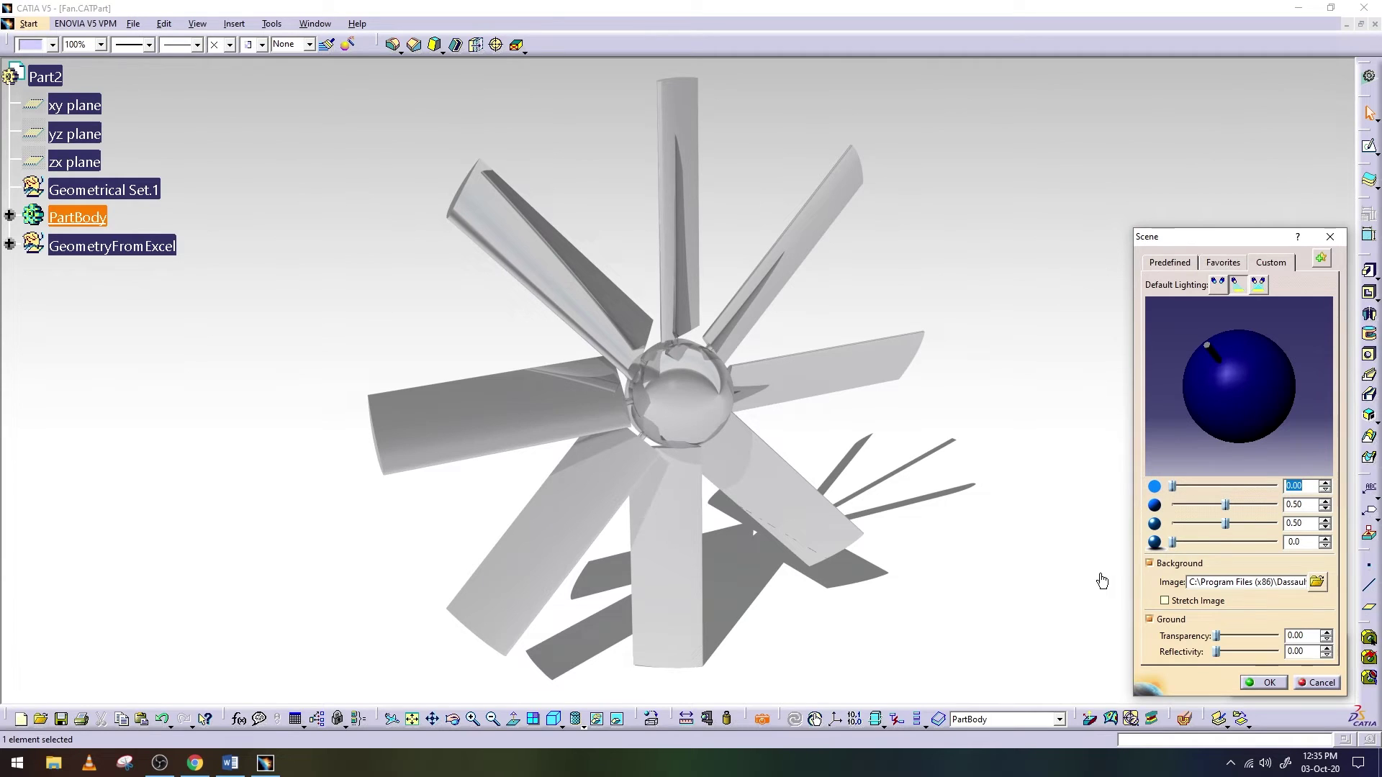
# Adjust the scene light direction and render the grey fan
pyautogui.moveTo(1206, 350)
pyautogui.mouseDown()
pyautogui.moveTo(1285, 362)
pyautogui.moveTo(1237, 390)
pyautogui.mouseUp()
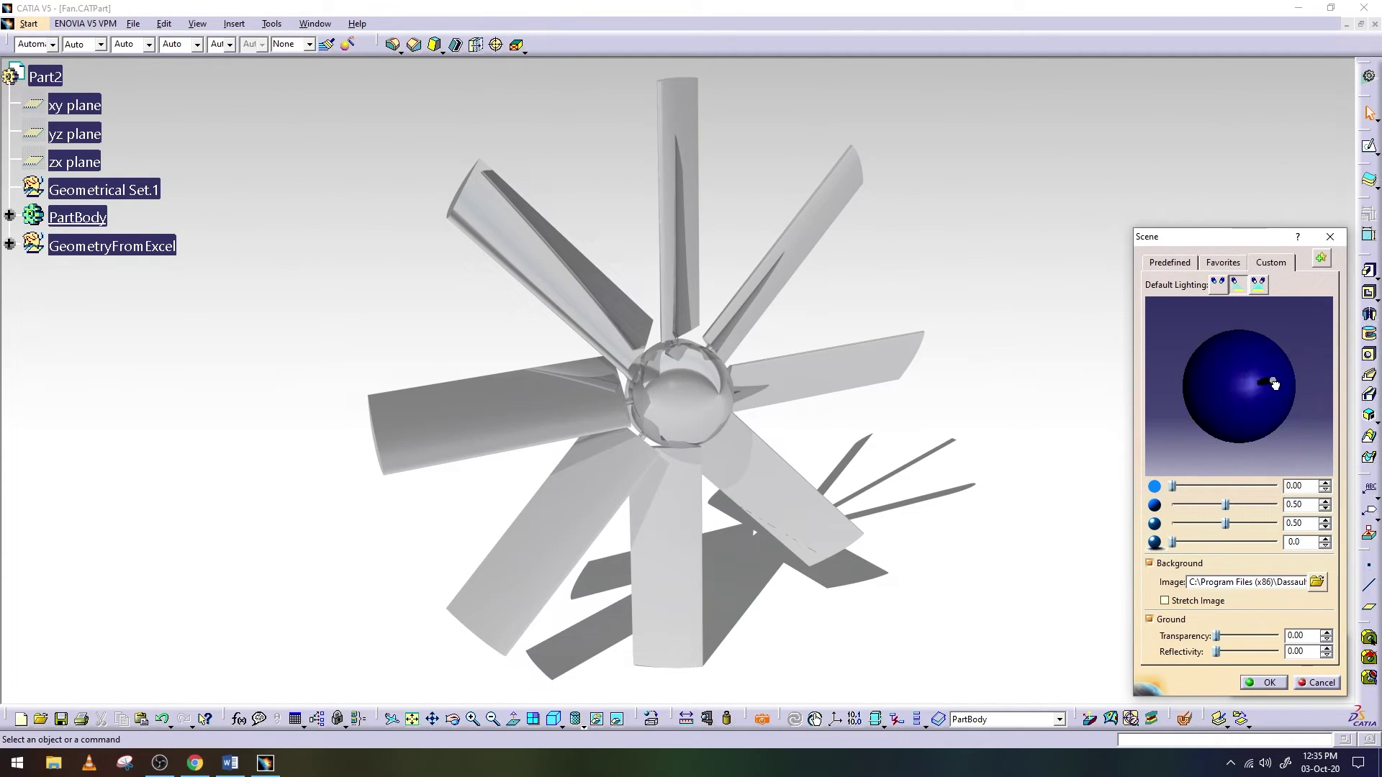
pyautogui.click(1271, 682)
pyautogui.click(1310, 671)
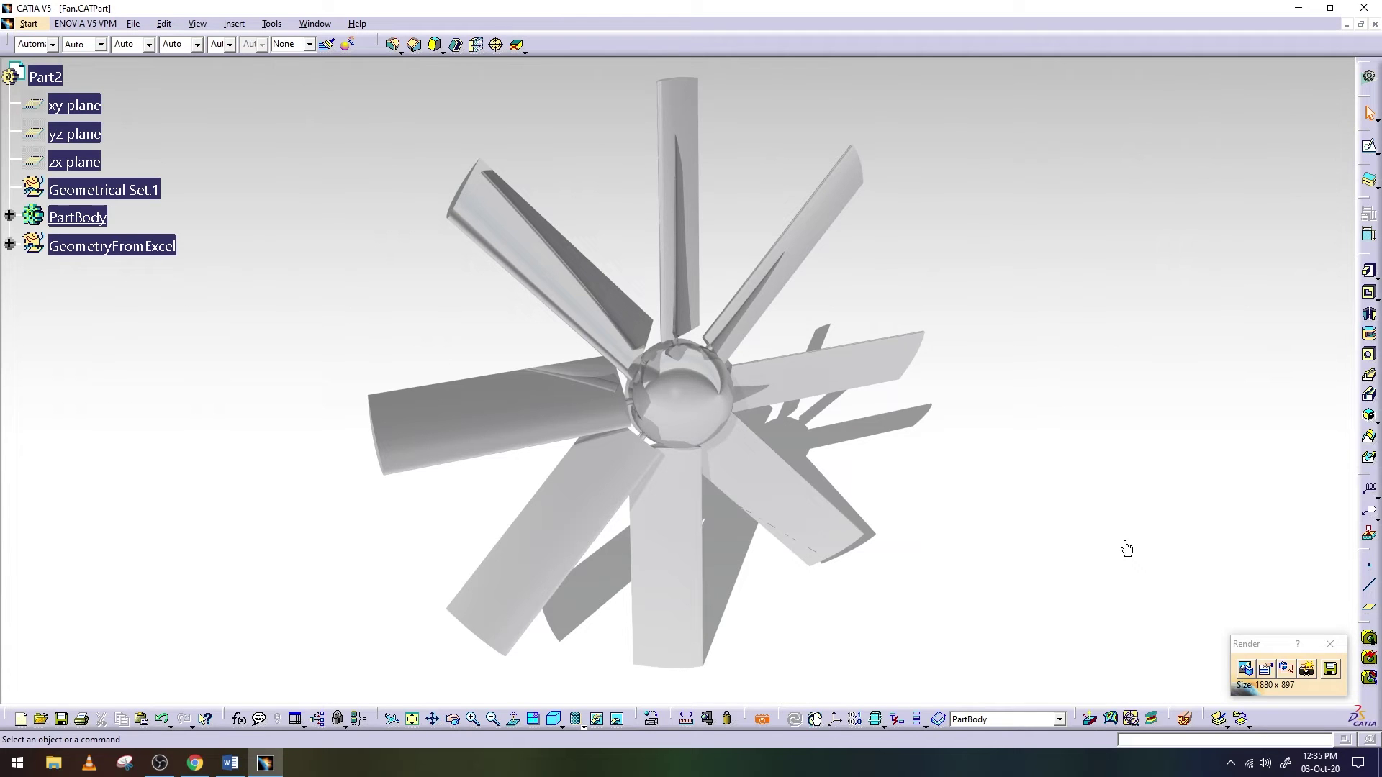
# Save the rendered image to the Desktop as 'Fan 1' in JPEG High Quality format
pyautogui.click(1331, 668)
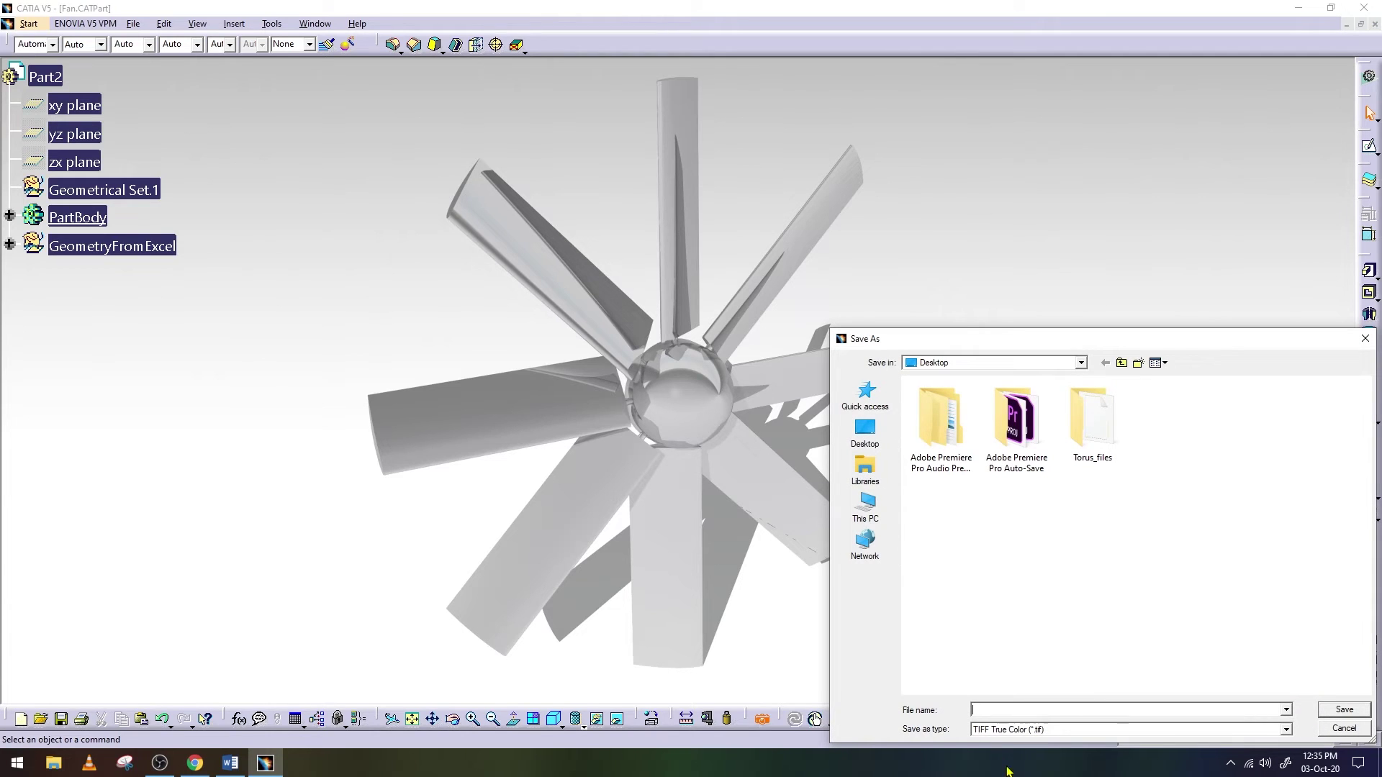
pyautogui.write('Fan 1')
pyautogui.click(1077, 735)
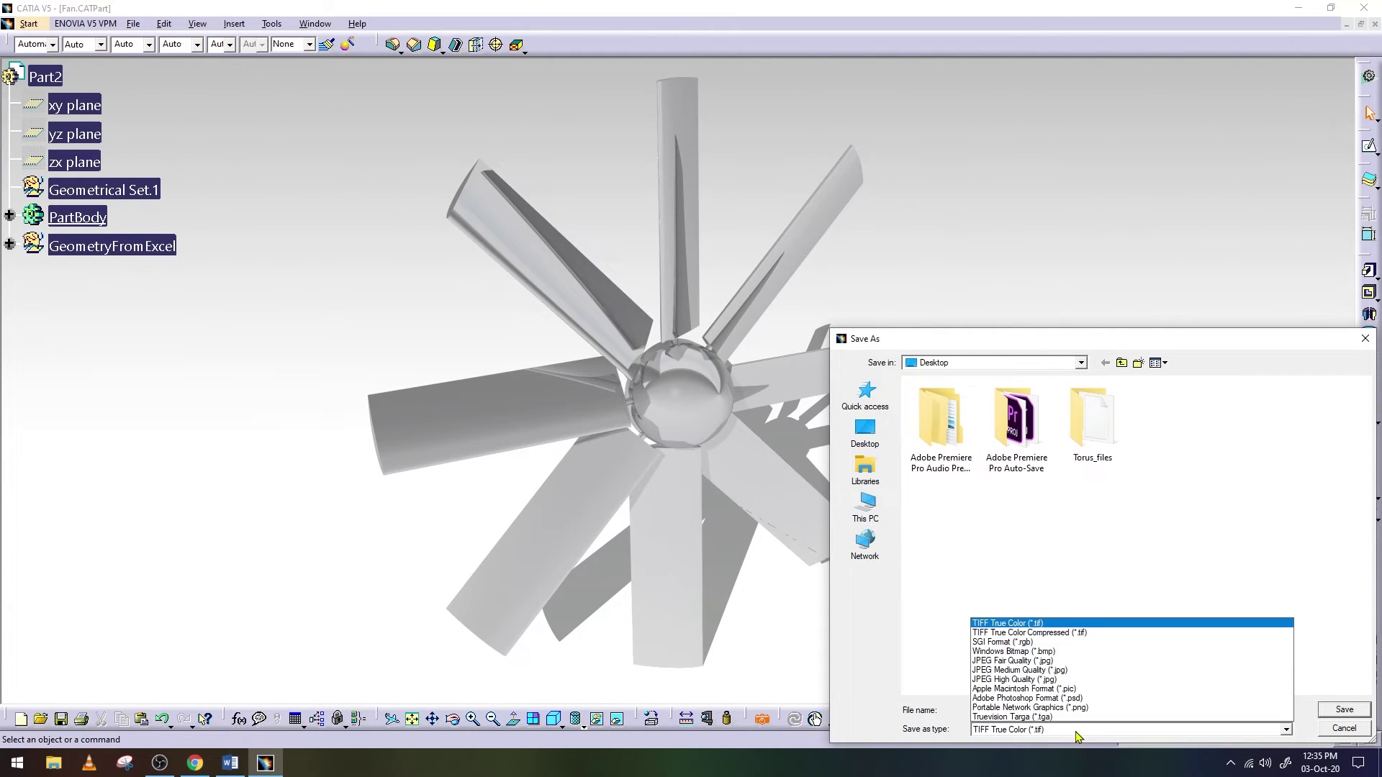
pyautogui.click(1062, 680)
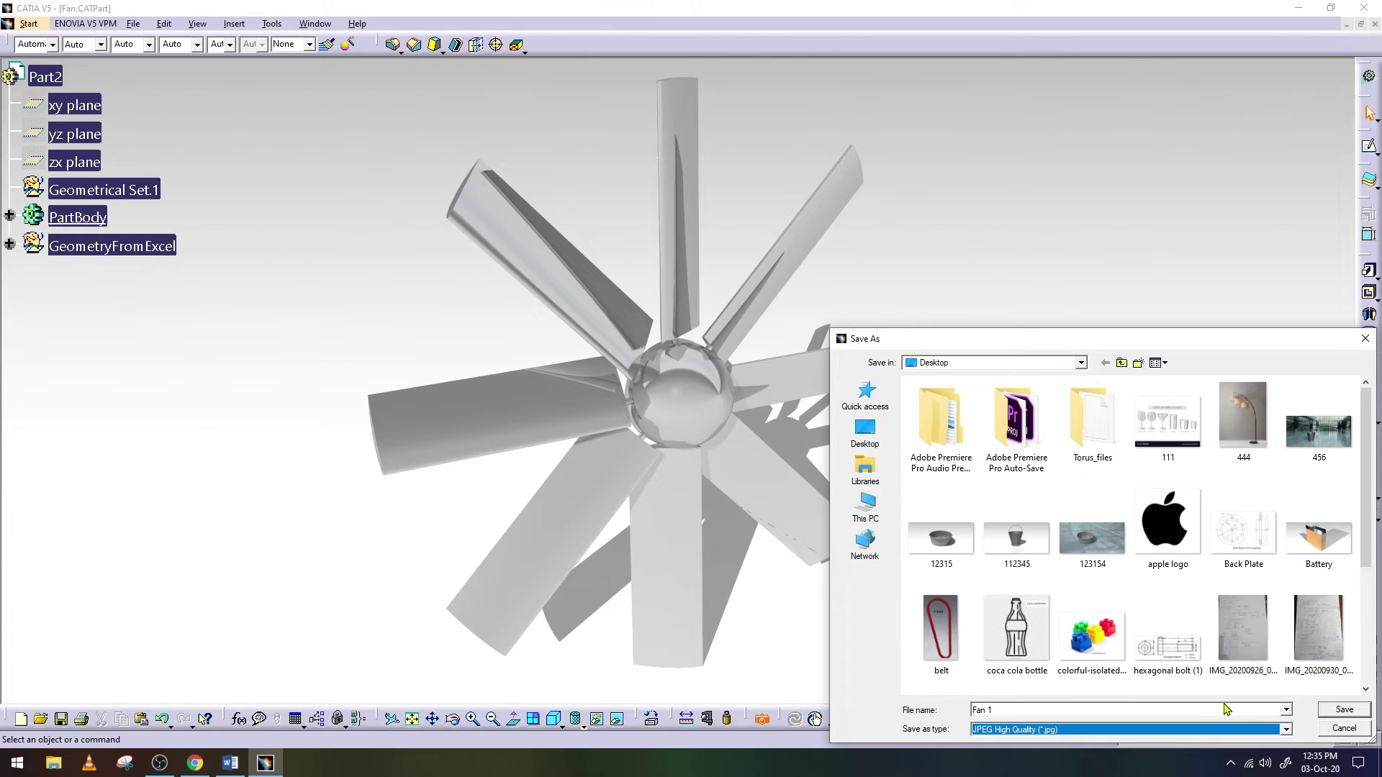
pyautogui.click(1344, 712)
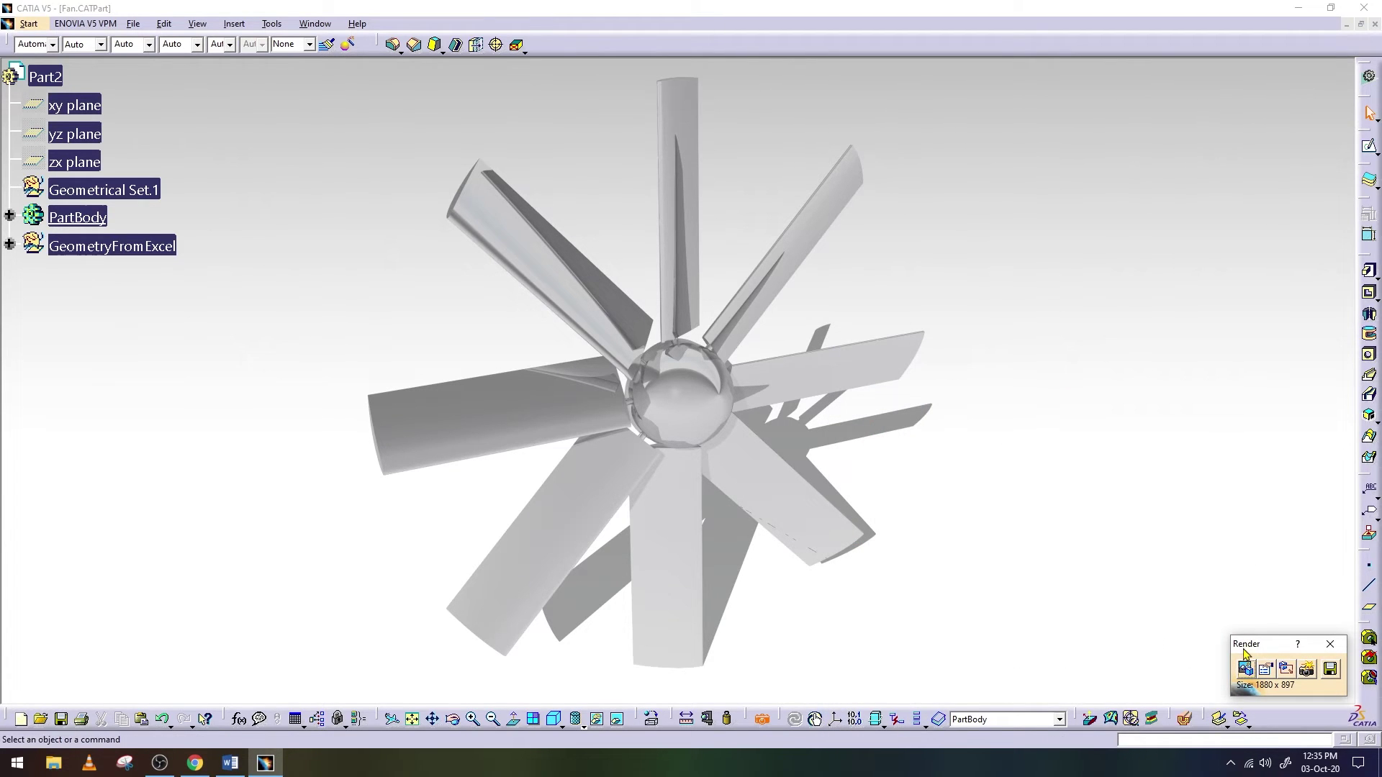
# Apply the China Blue painting material to the fan's PartBody and render it
pyautogui.click(649, 718)
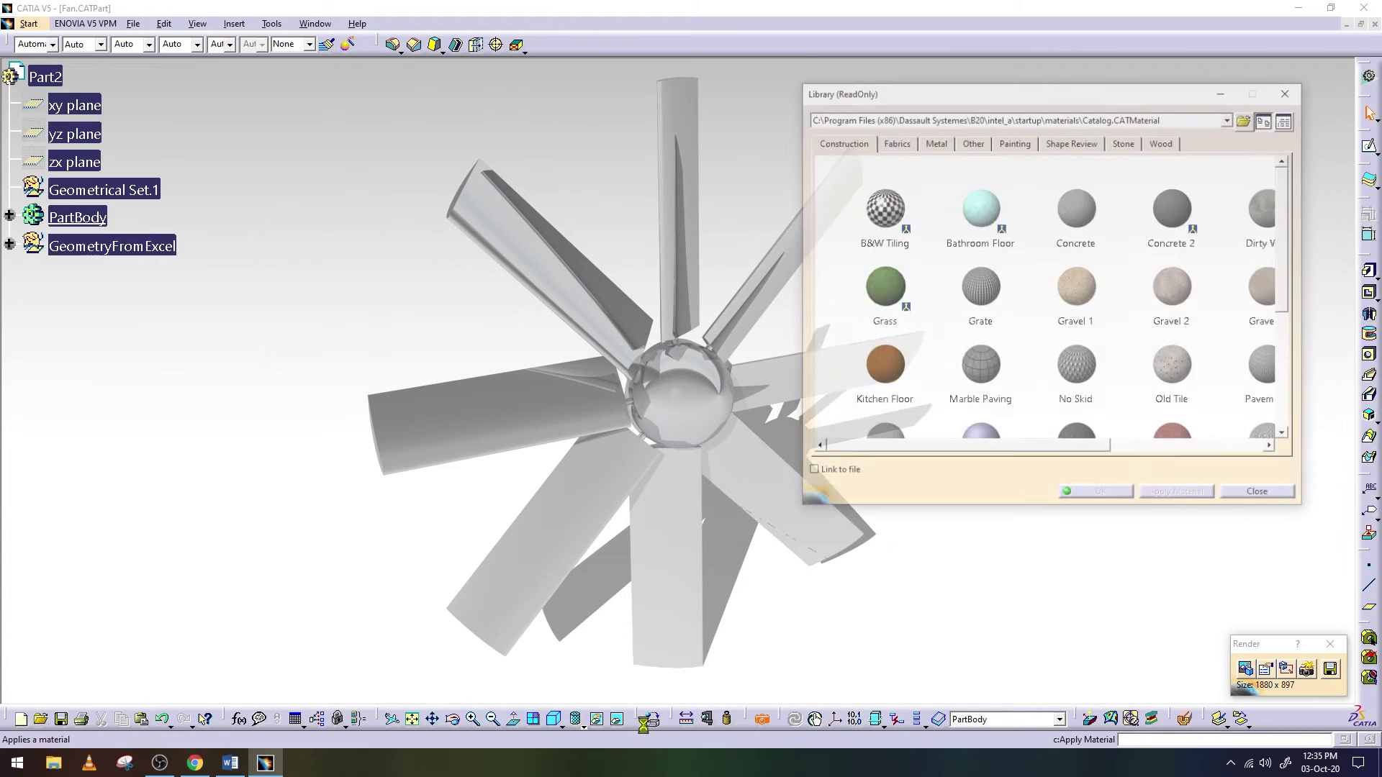
pyautogui.click(1015, 142)
pyautogui.click(988, 228)
pyautogui.click(990, 306)
pyautogui.scroll(-1, 994, 311)
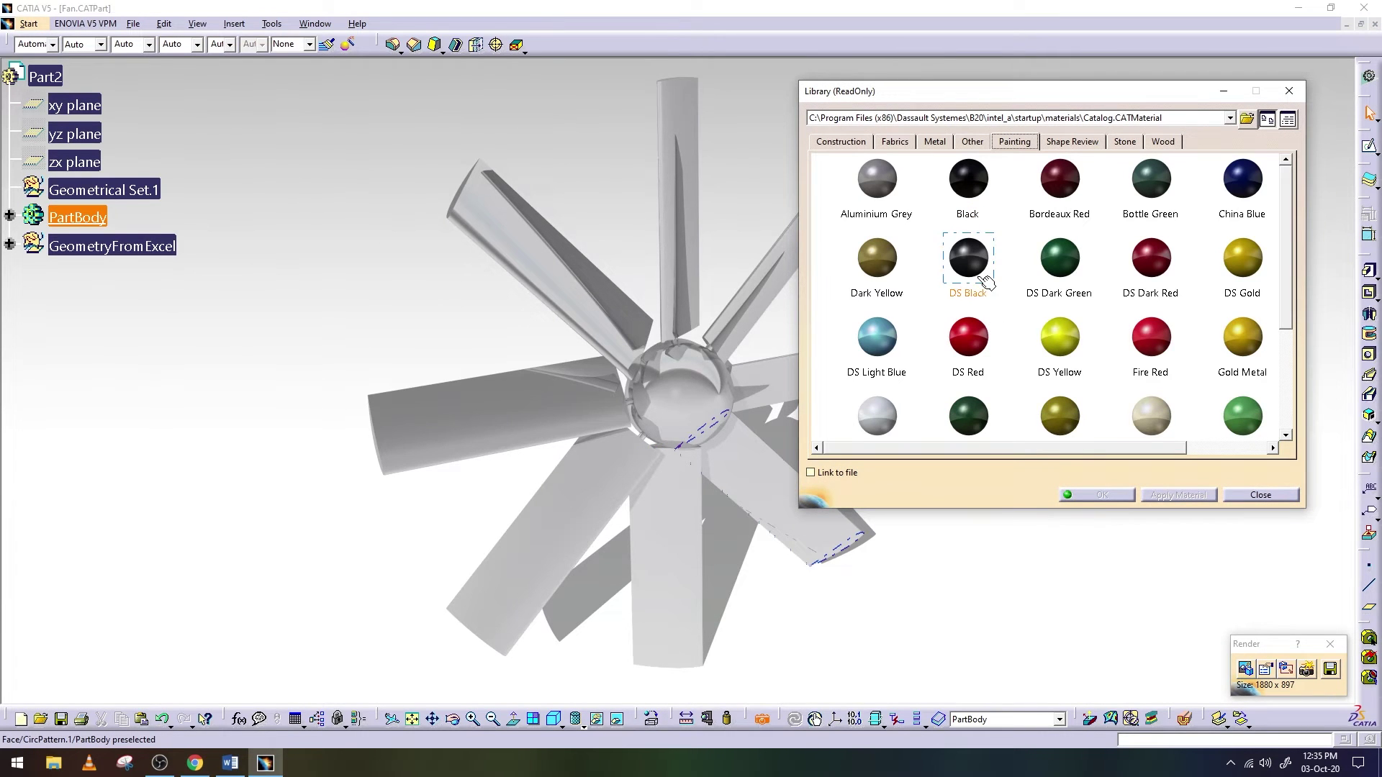
pyautogui.click(1242, 182)
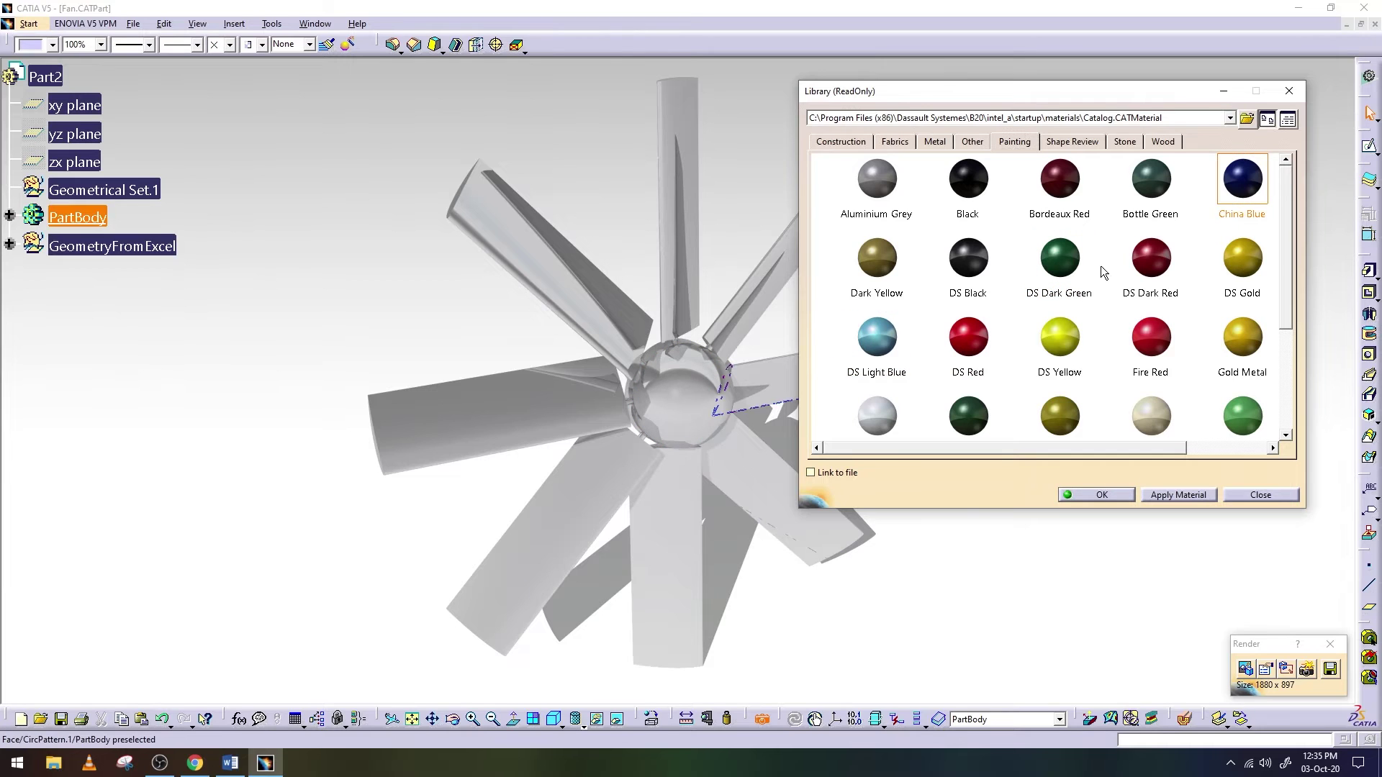
pyautogui.click(81, 218)
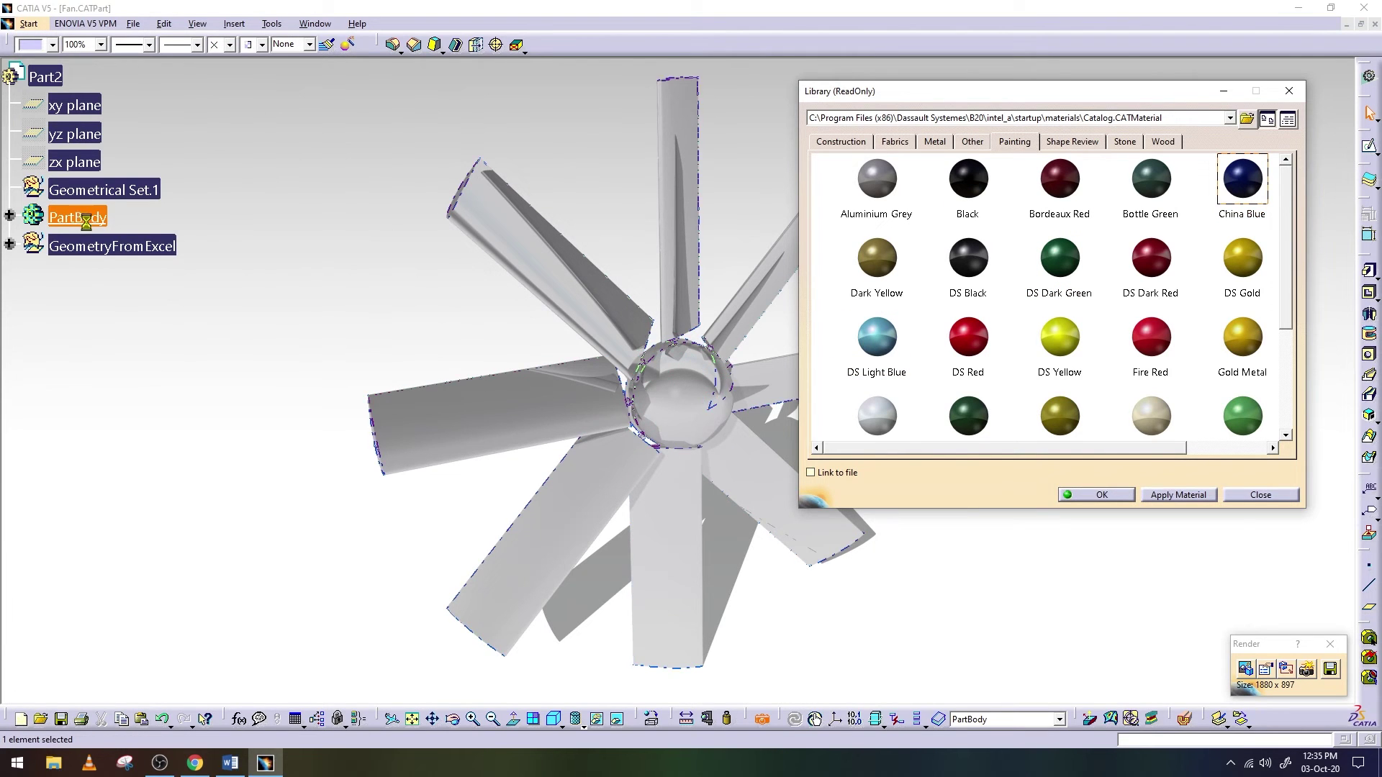
pyautogui.click(1306, 669)
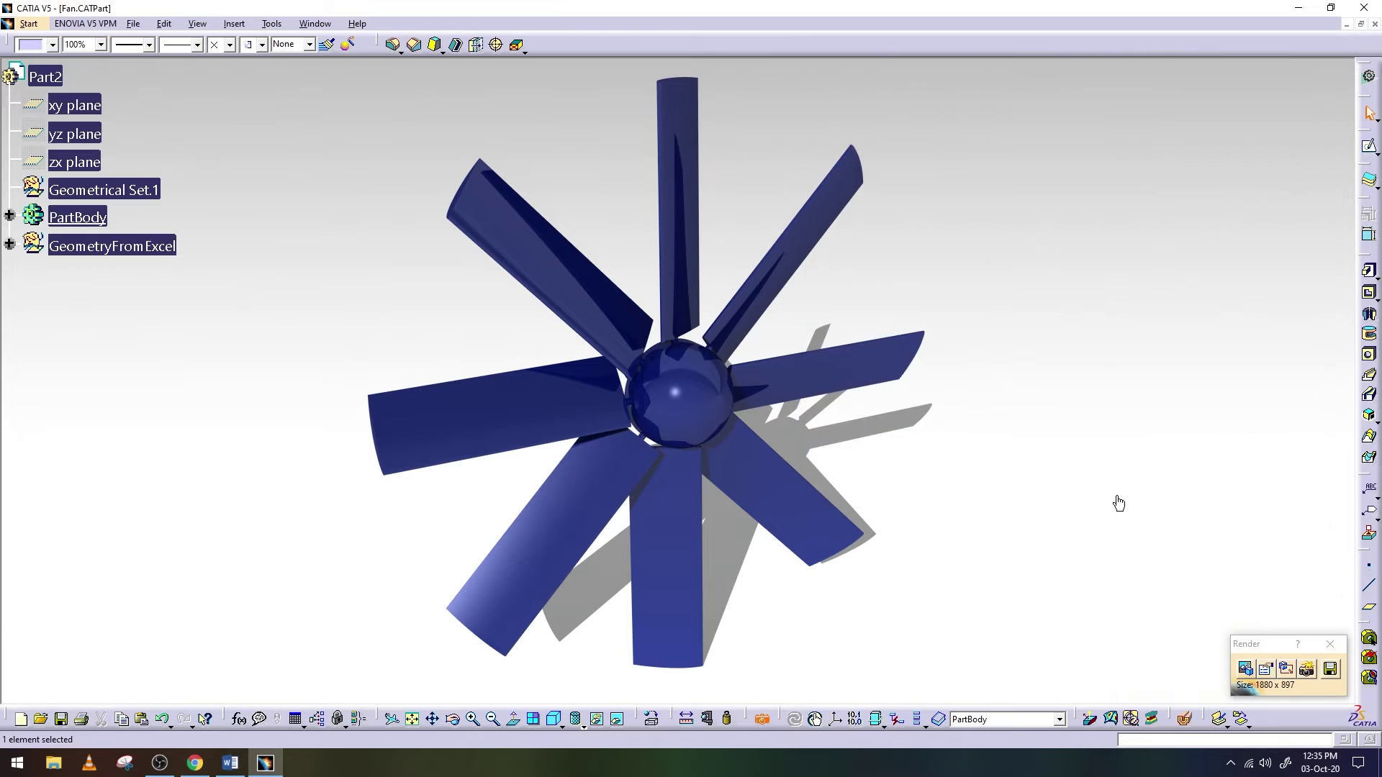
# Save the rendered blue fan image as 'Fan 2' in JPEG High Quality format
pyautogui.click(1331, 671)
pyautogui.write('Fan 2')
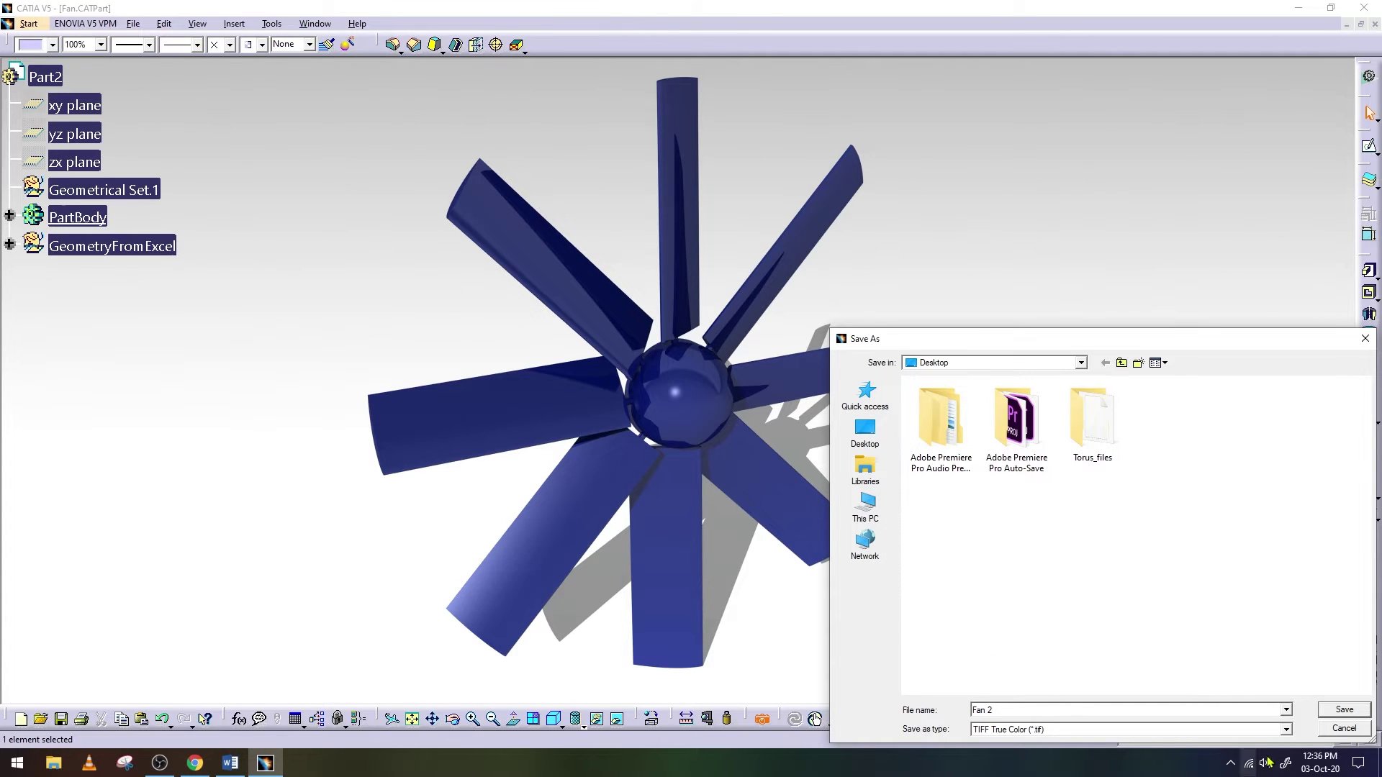
pyautogui.click(1285, 730)
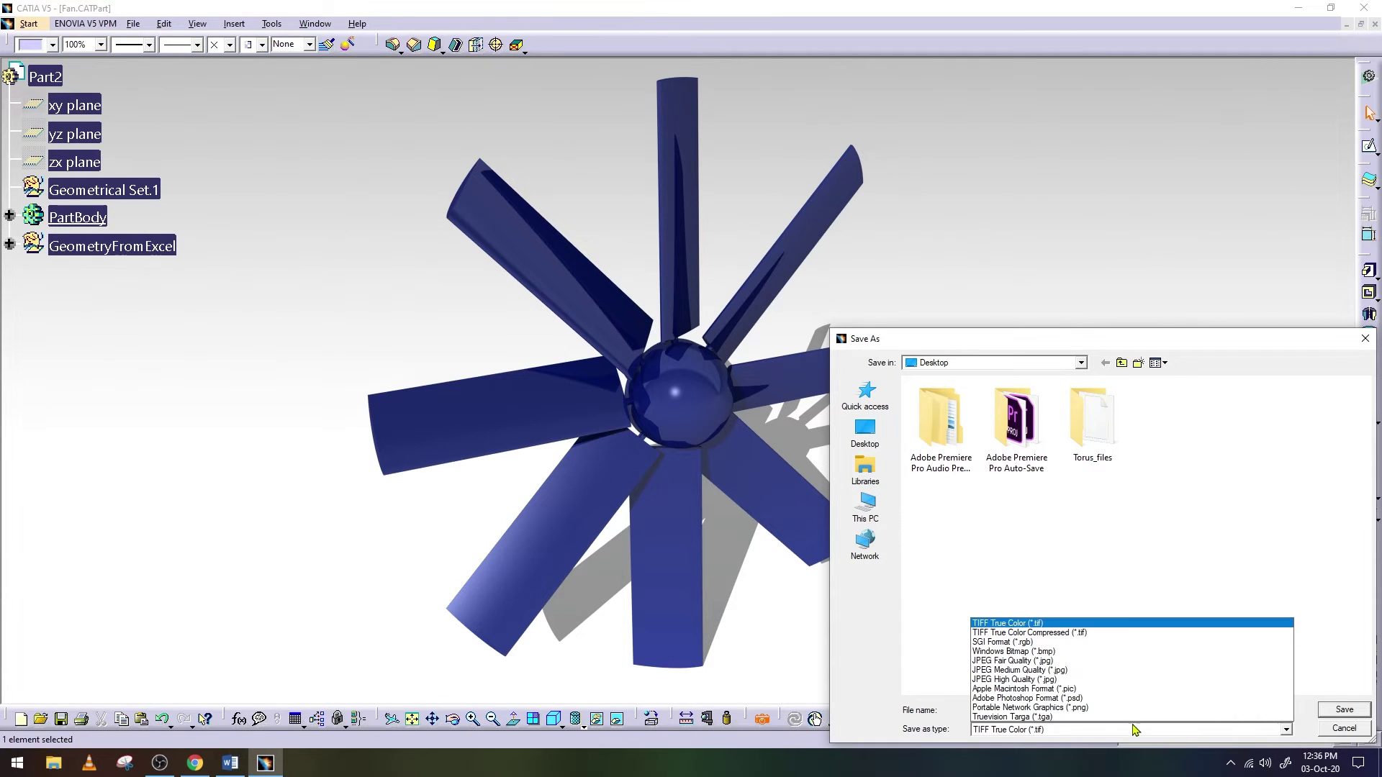
pyautogui.click(1096, 681)
pyautogui.click(1332, 712)
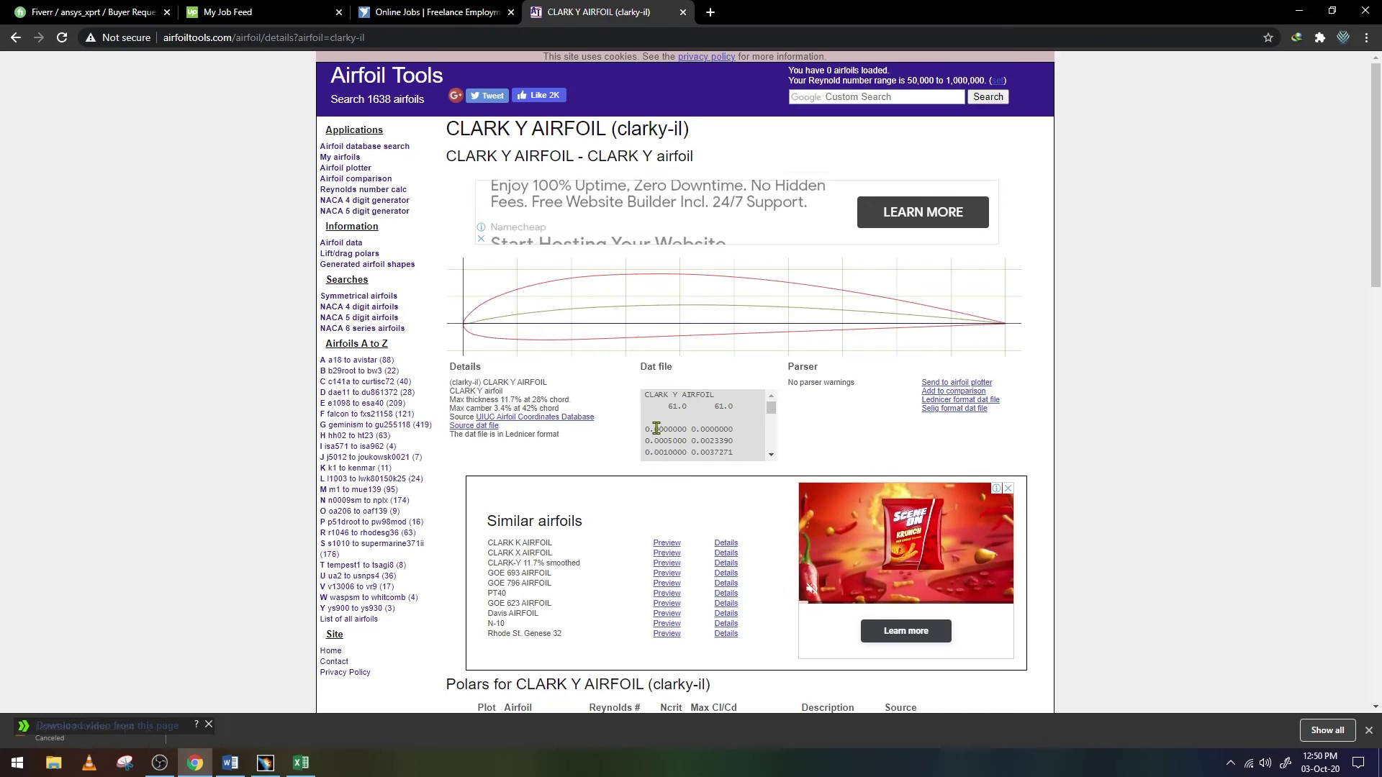
# Copy the CLARK Y Dat file coordinates and switch to the Clark Y spreadsheet
pyautogui.moveTo(644, 433); pyautogui.dragTo(723, 469)
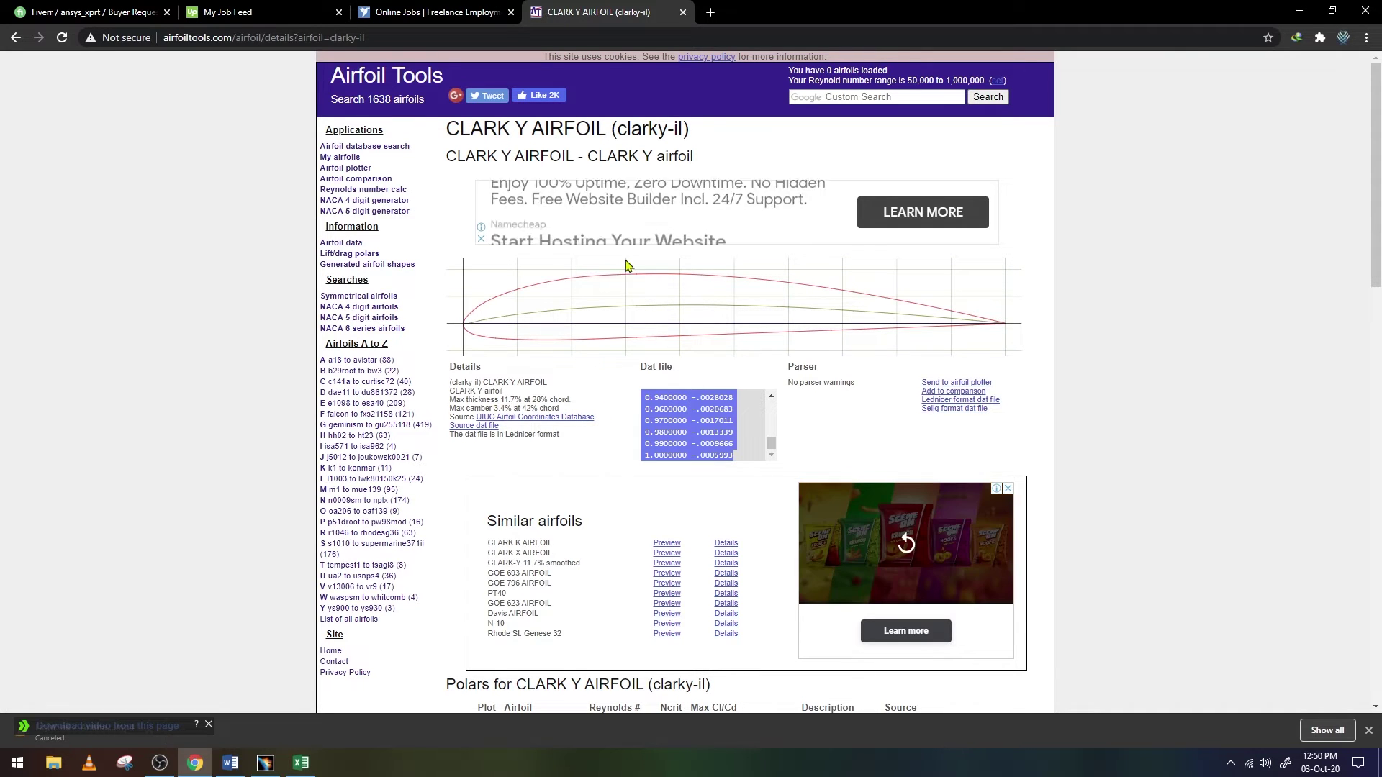
pyautogui.hotkey('alt', 'Tab')
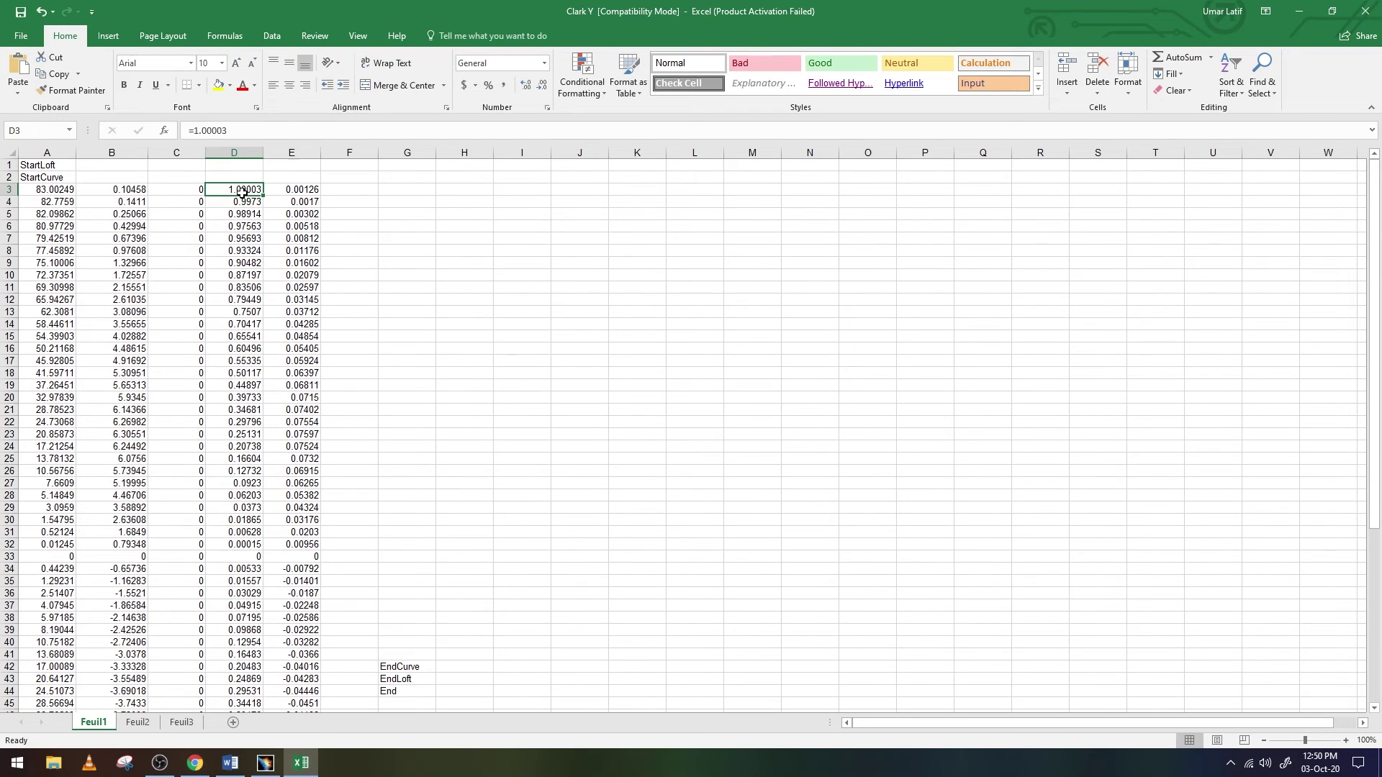
# Paste the CLARK Y coordinate pairs into column D from D3 and review them
pyautogui.hotkey('ctrl', 'v')
pyautogui.scroll(-3, 340, 330)
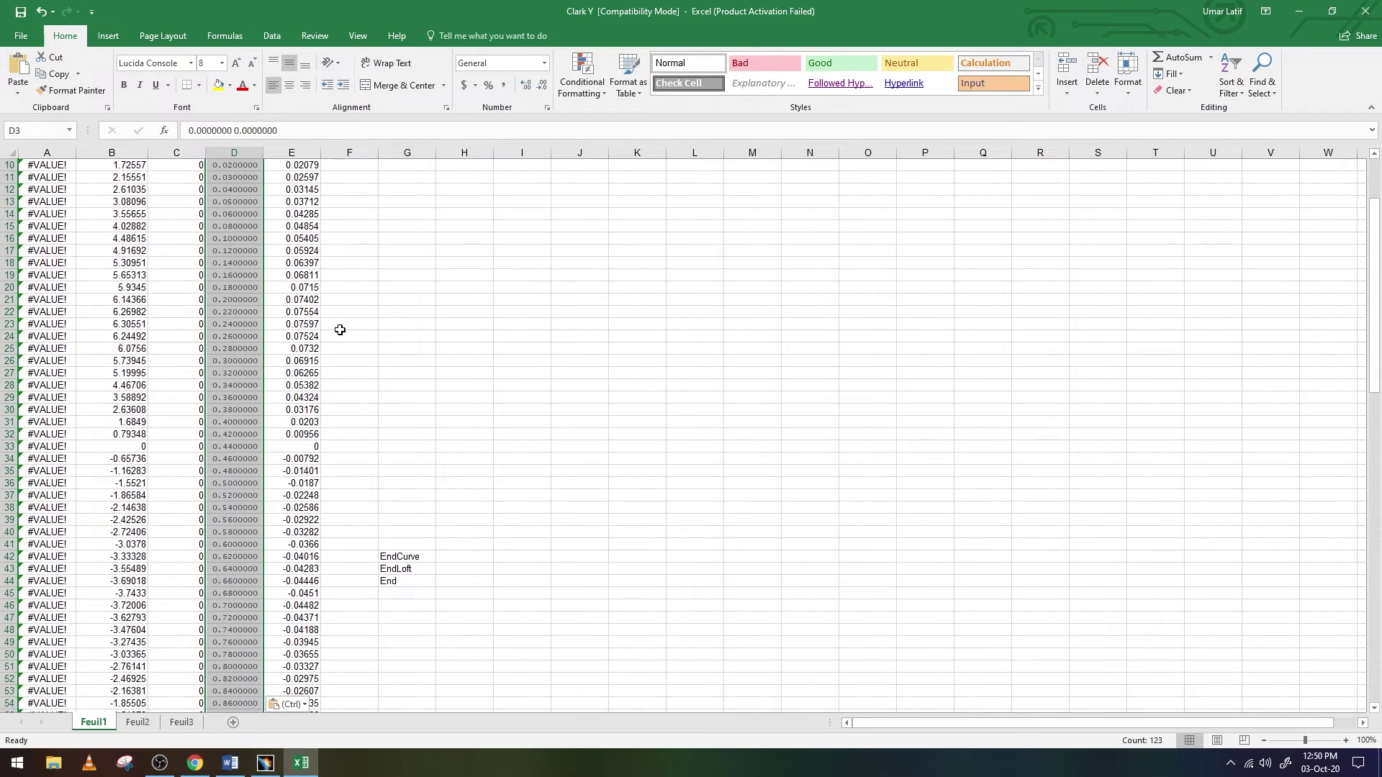
pyautogui.scroll(3, 340, 329)
pyautogui.scroll(-4, 340, 330)
pyautogui.scroll(-9, 340, 331)
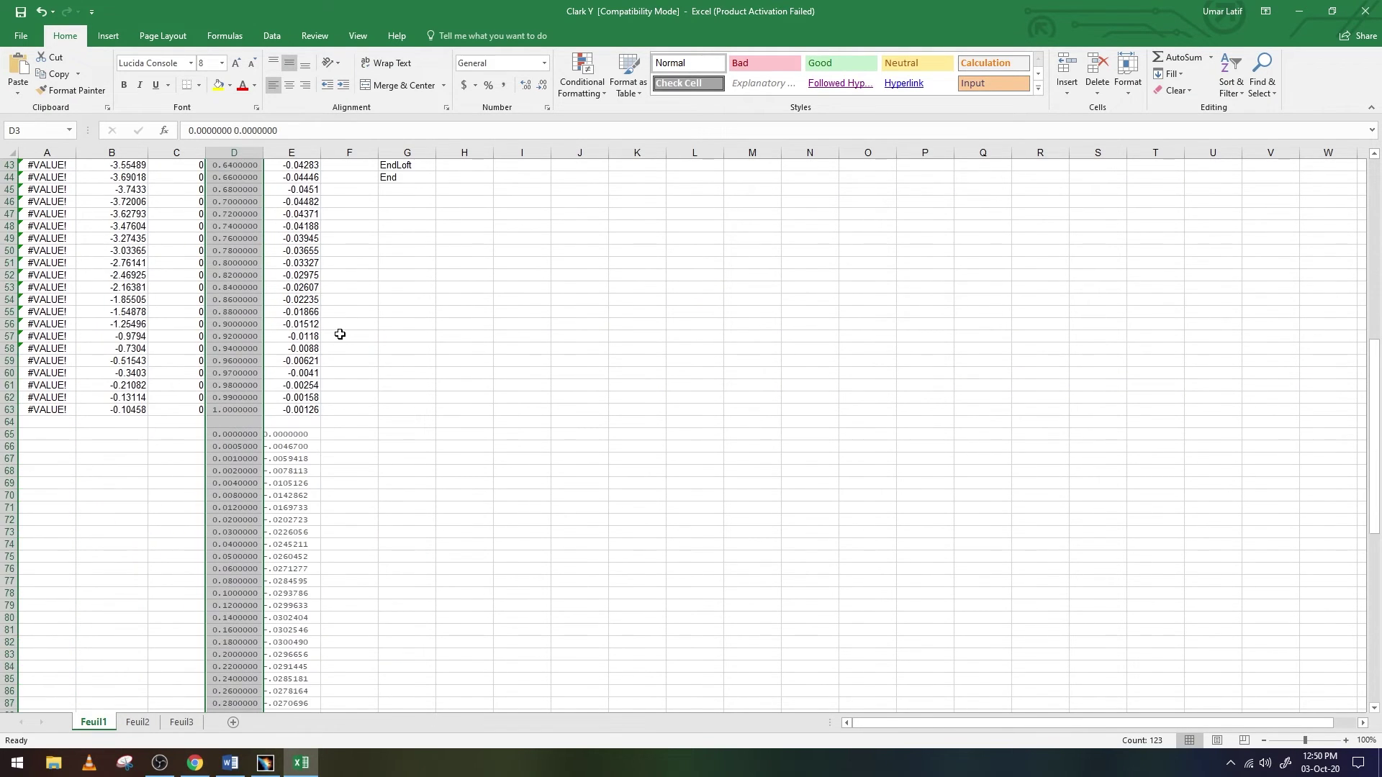
pyautogui.scroll(-6, 340, 333)
pyautogui.scroll(-1, 339, 334)
pyautogui.scroll(2, 340, 334)
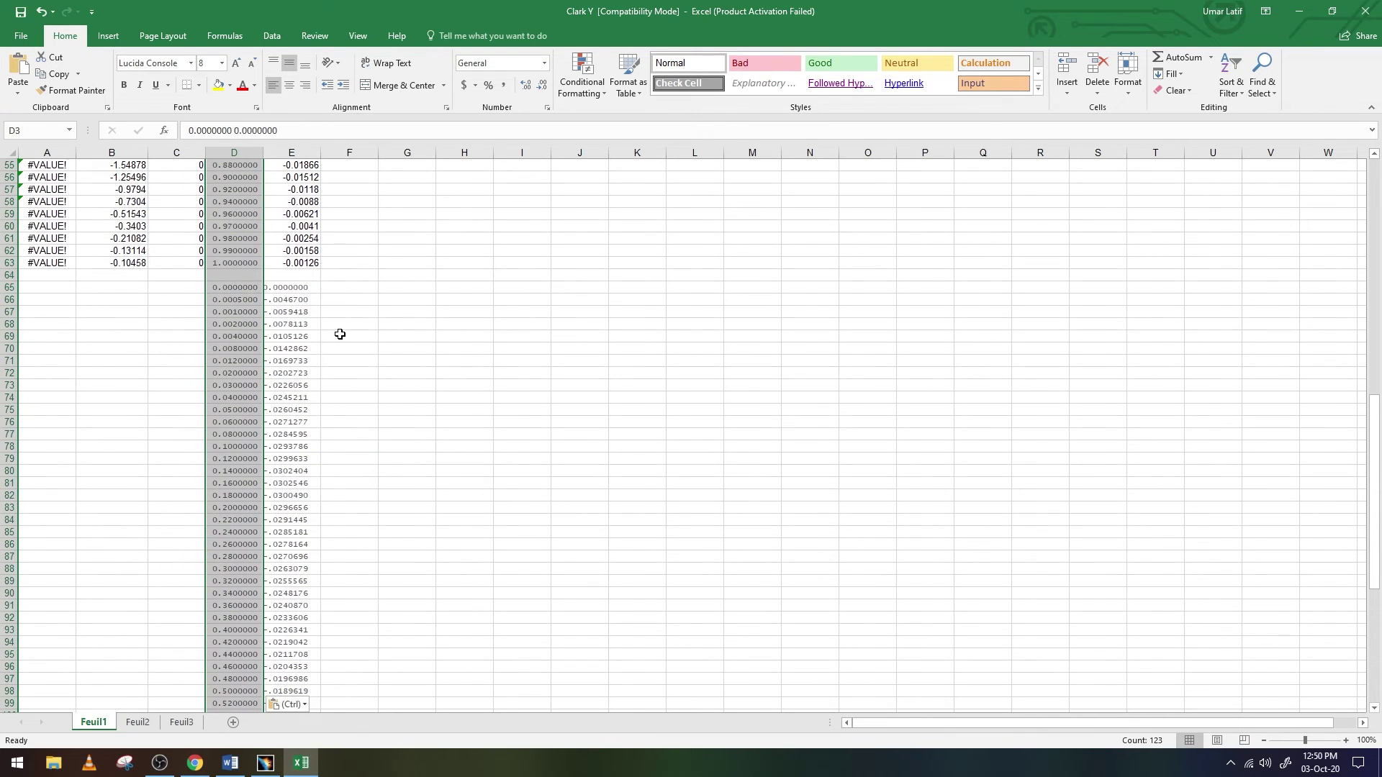
pyautogui.scroll(6, 339, 334)
pyautogui.scroll(4, 340, 336)
pyautogui.scroll(8, 340, 337)
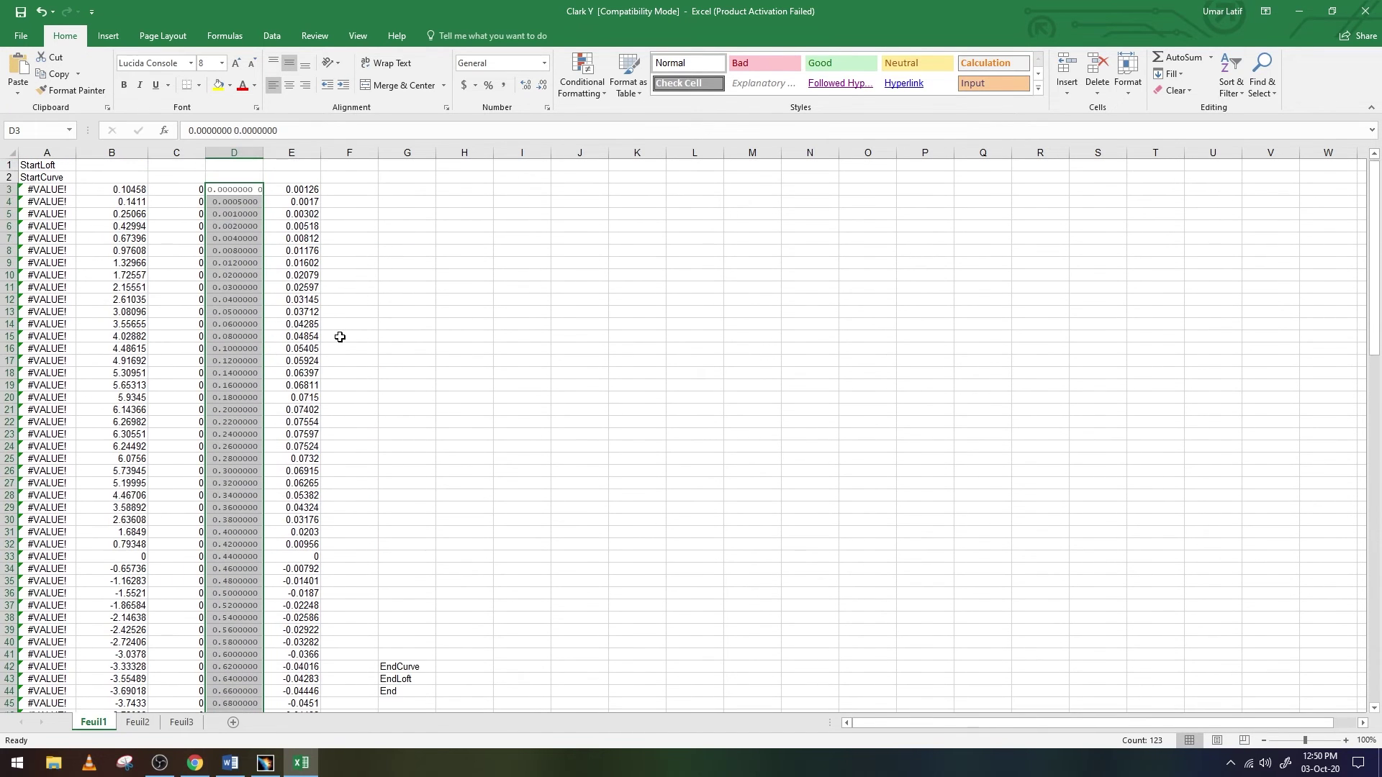
pyautogui.scroll(-7, 276, 267)
pyautogui.scroll(-3, 285, 306)
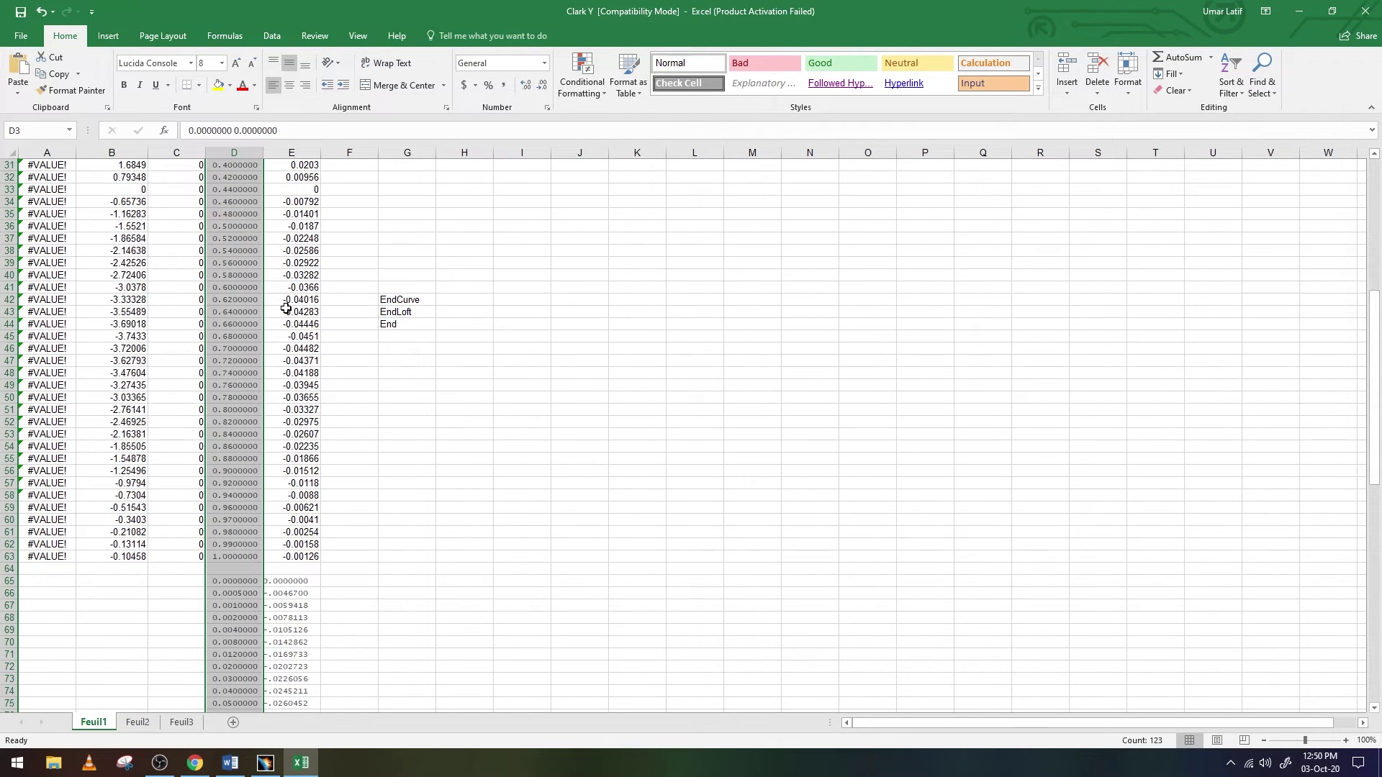
pyautogui.scroll(10, 304, 324)
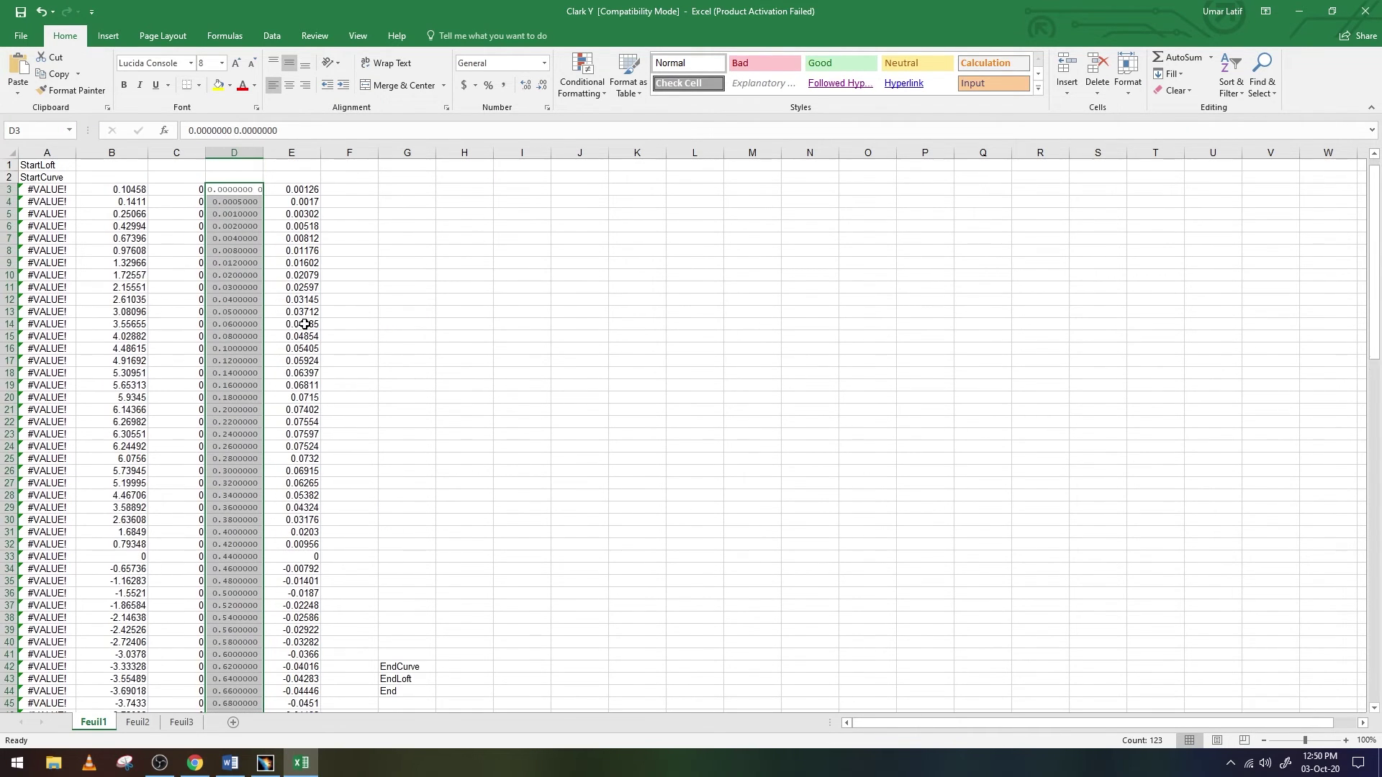
pyautogui.scroll(-5, 305, 325)
pyautogui.scroll(-6, 305, 326)
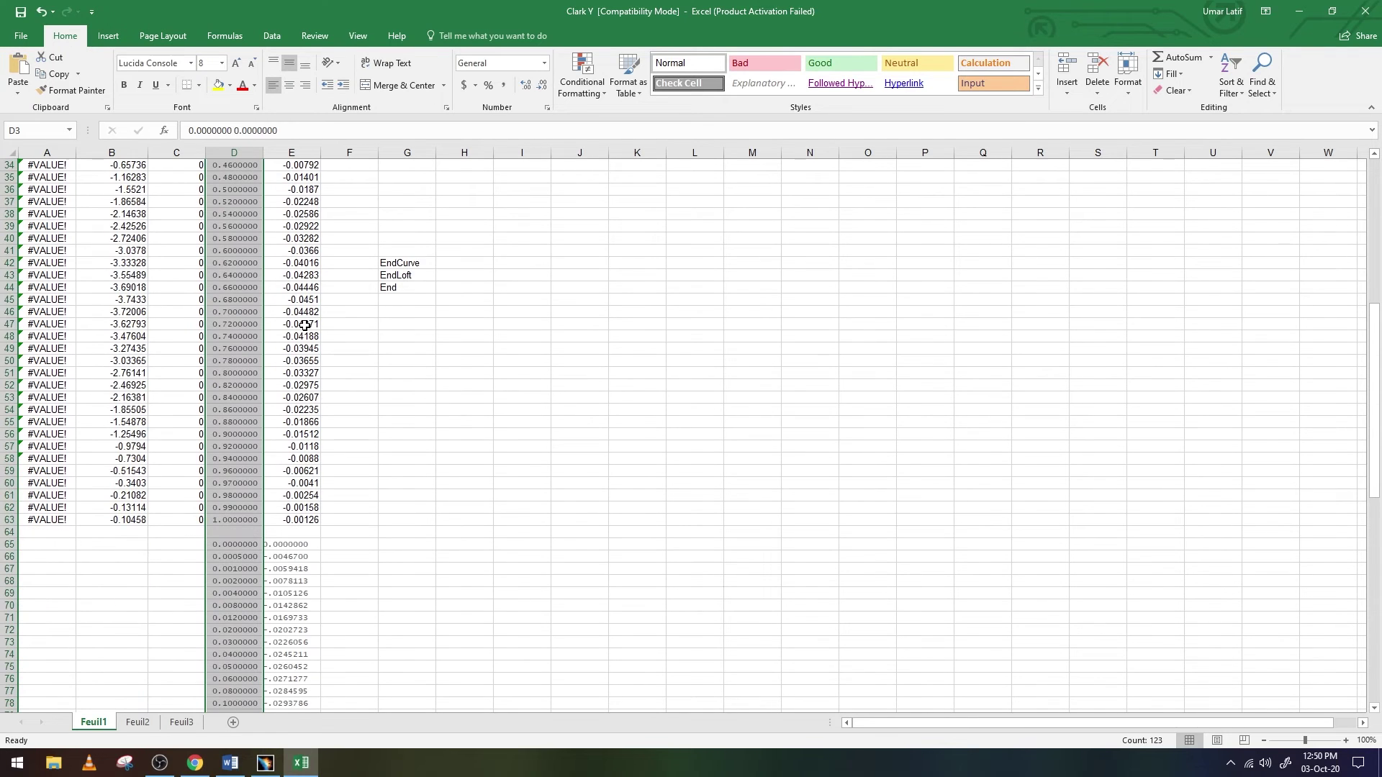
pyautogui.scroll(5, 305, 325)
pyautogui.scroll(6, 305, 326)
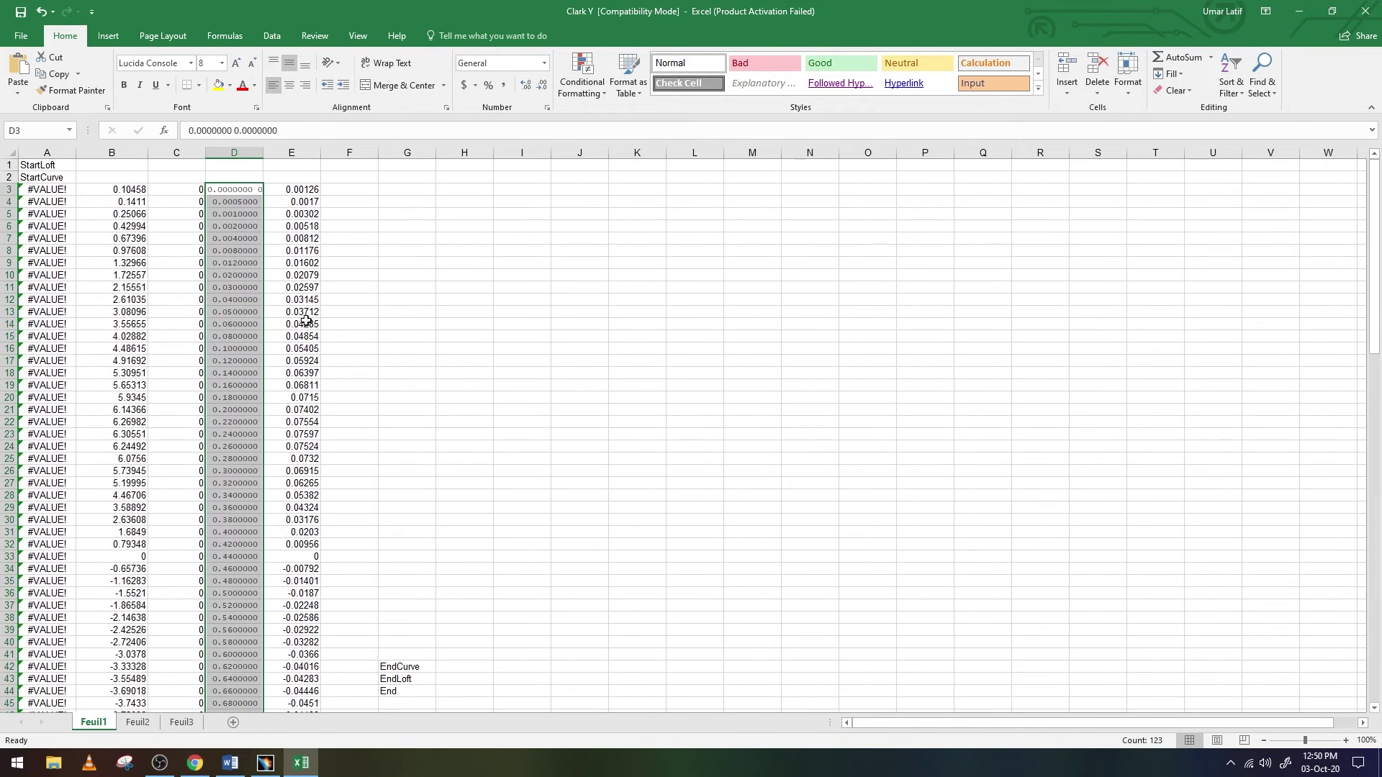
# Widen column D to show both coordinates and clear the old values in column E
pyautogui.moveTo(263, 153); pyautogui.dragTo(326, 153)
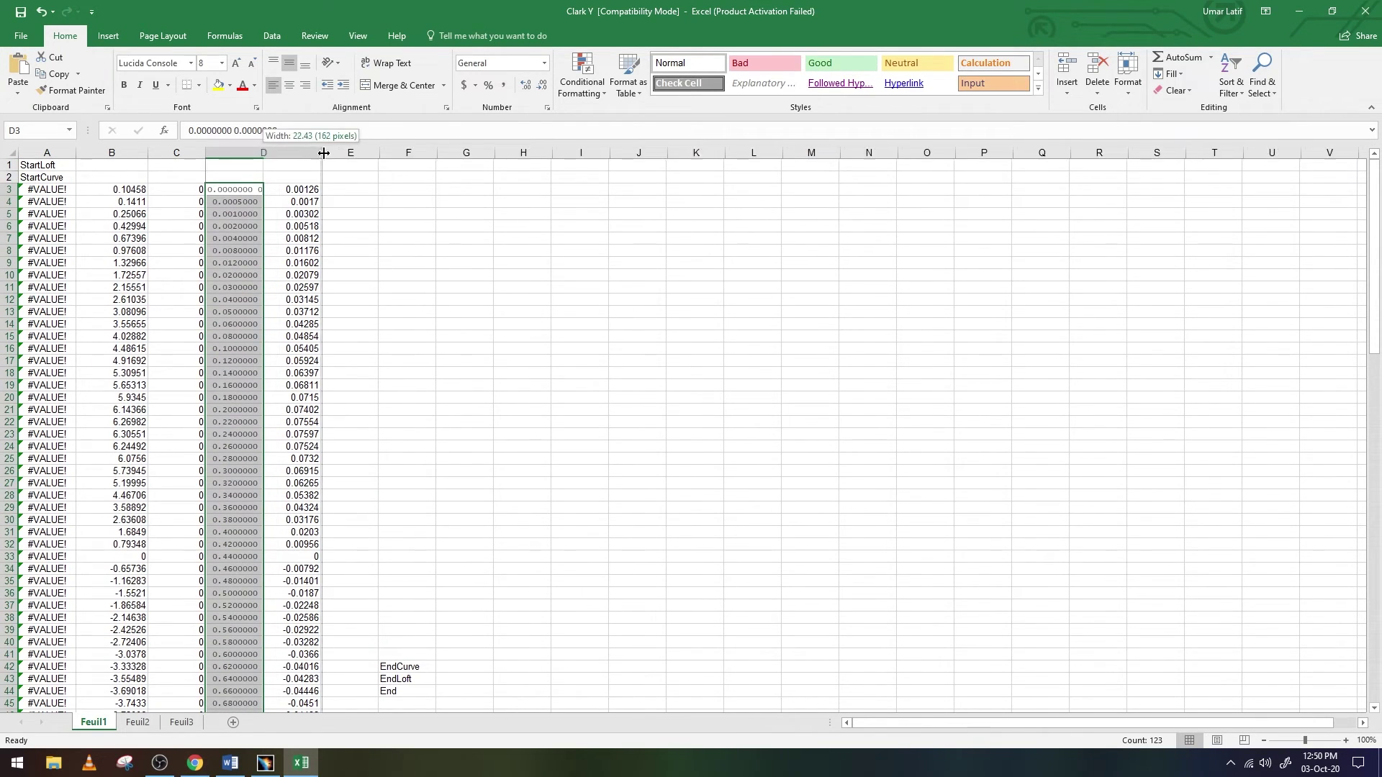
pyautogui.click(445, 228)
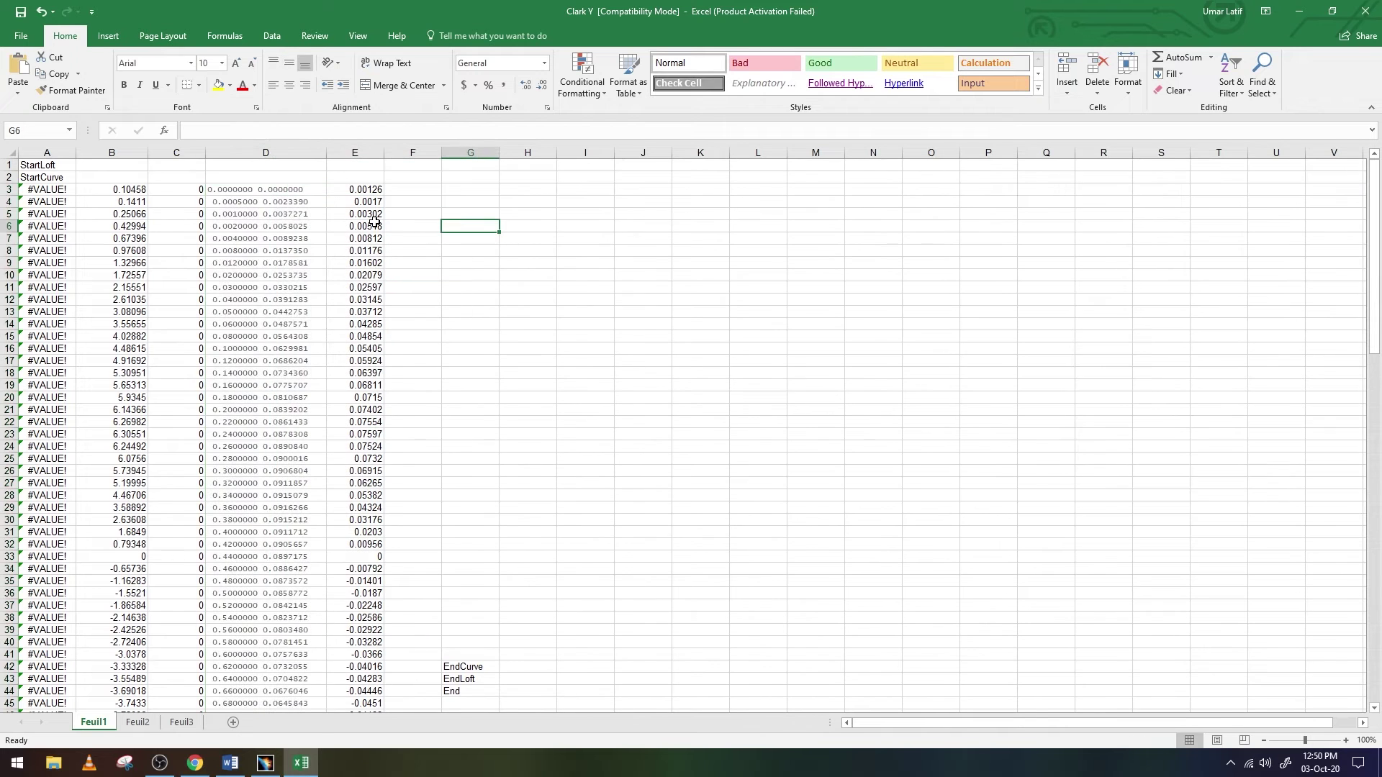
pyautogui.click(287, 153)
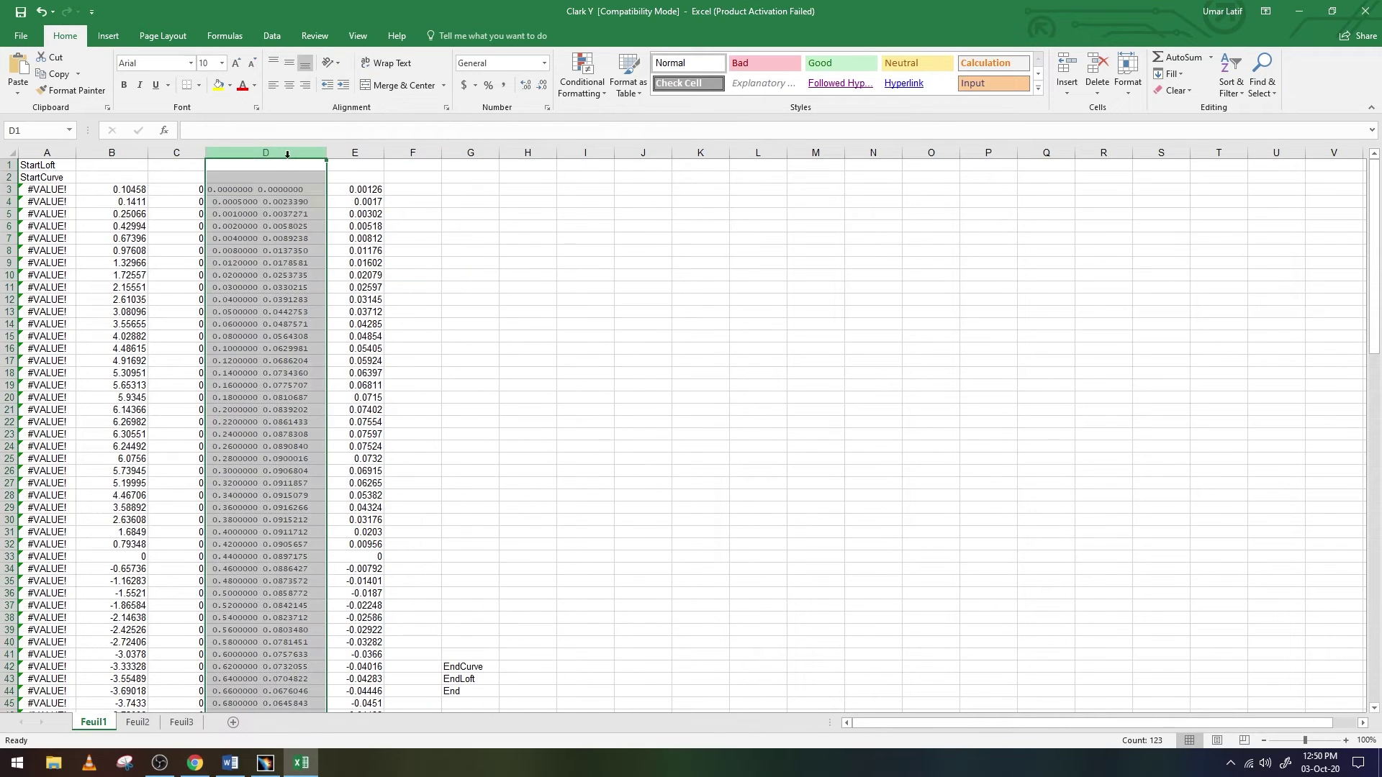
pyautogui.click(360, 189)
pyautogui.click(359, 151)
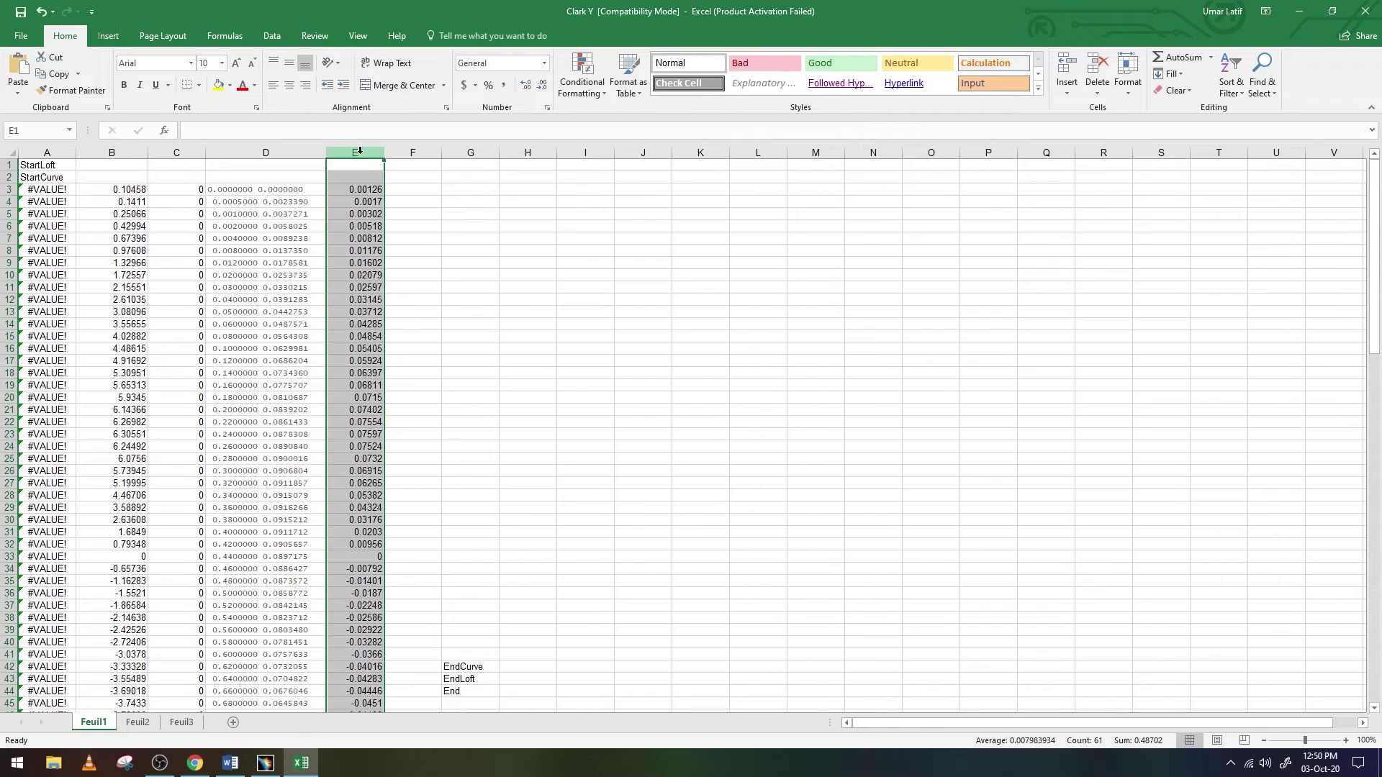
pyautogui.press('Delete')
pyautogui.click(265, 189)
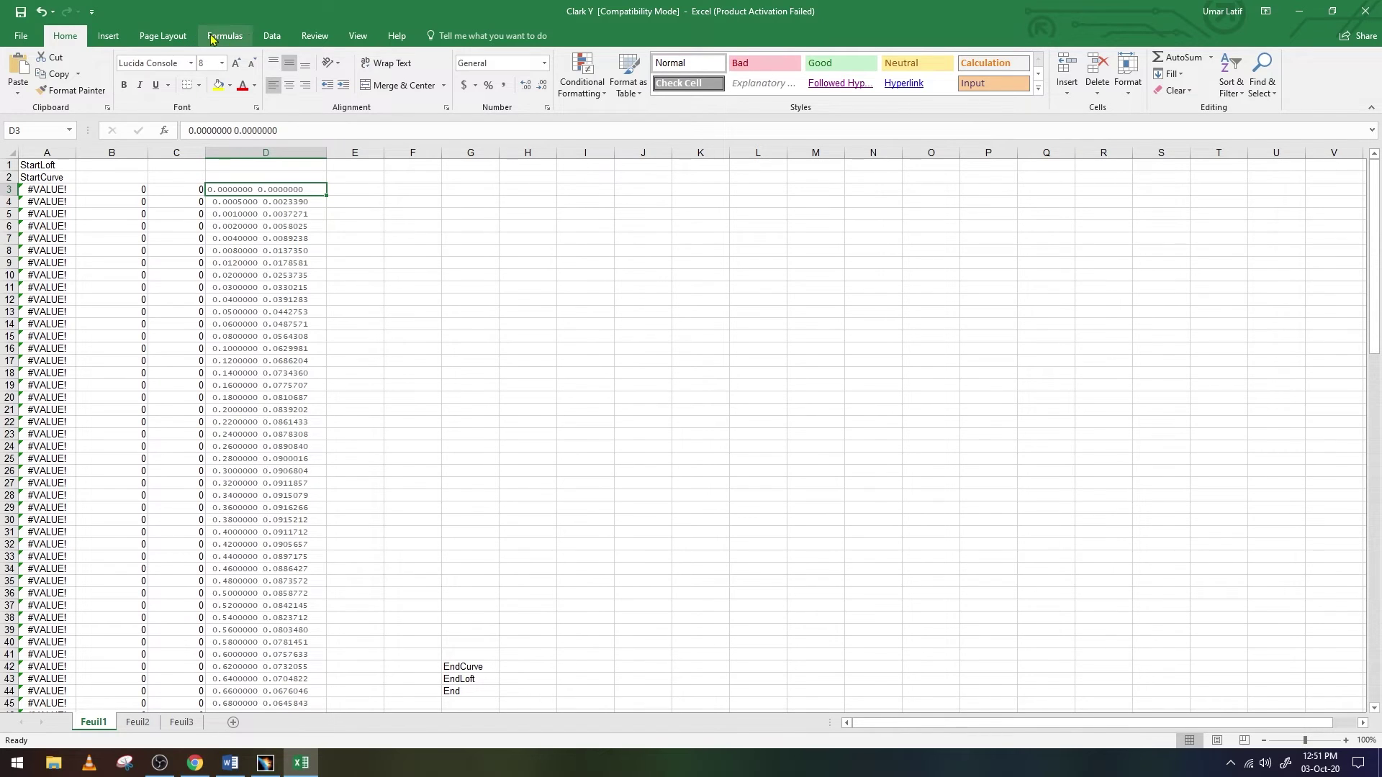
# Try a space-delimited Text to Columns split on D3 alone, then undo it
pyautogui.click(273, 36)
pyautogui.click(591, 77)
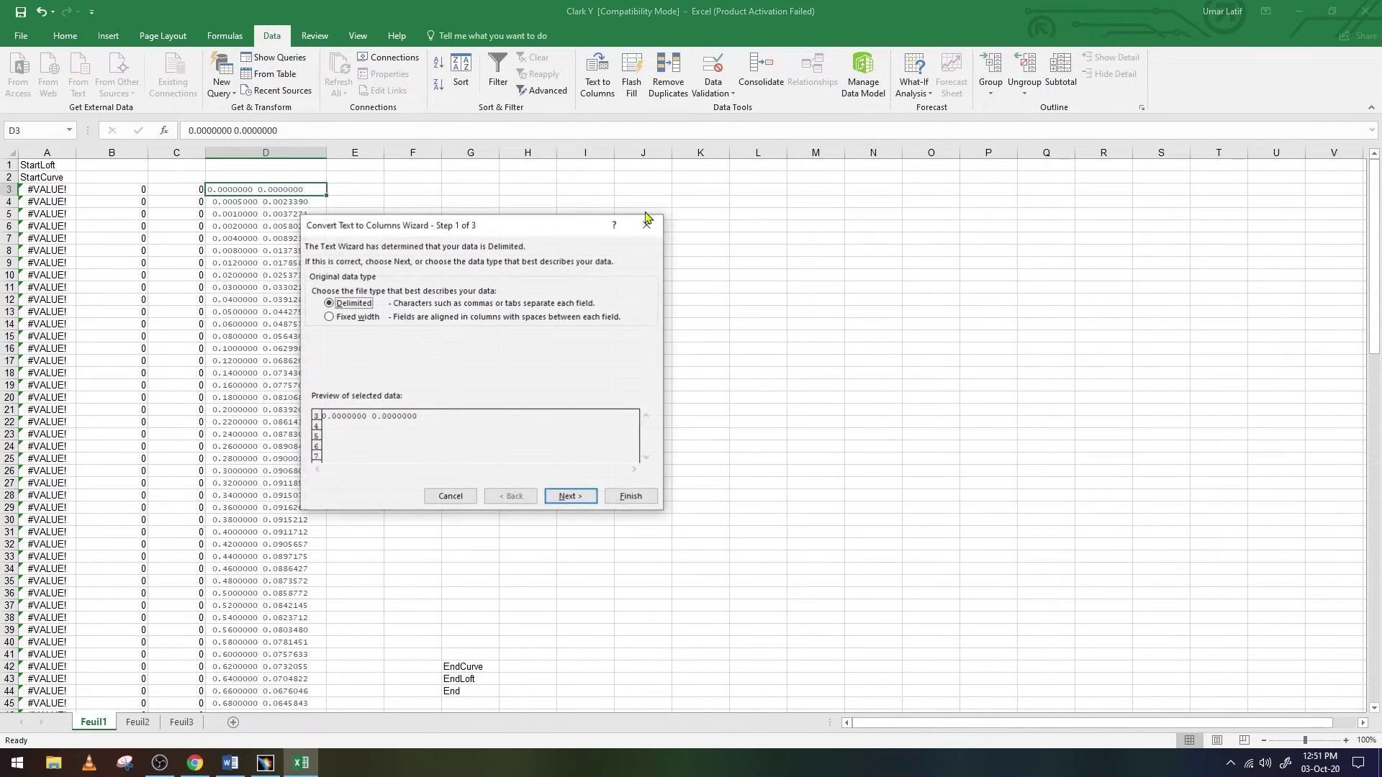
pyautogui.click(568, 497)
pyautogui.click(325, 330)
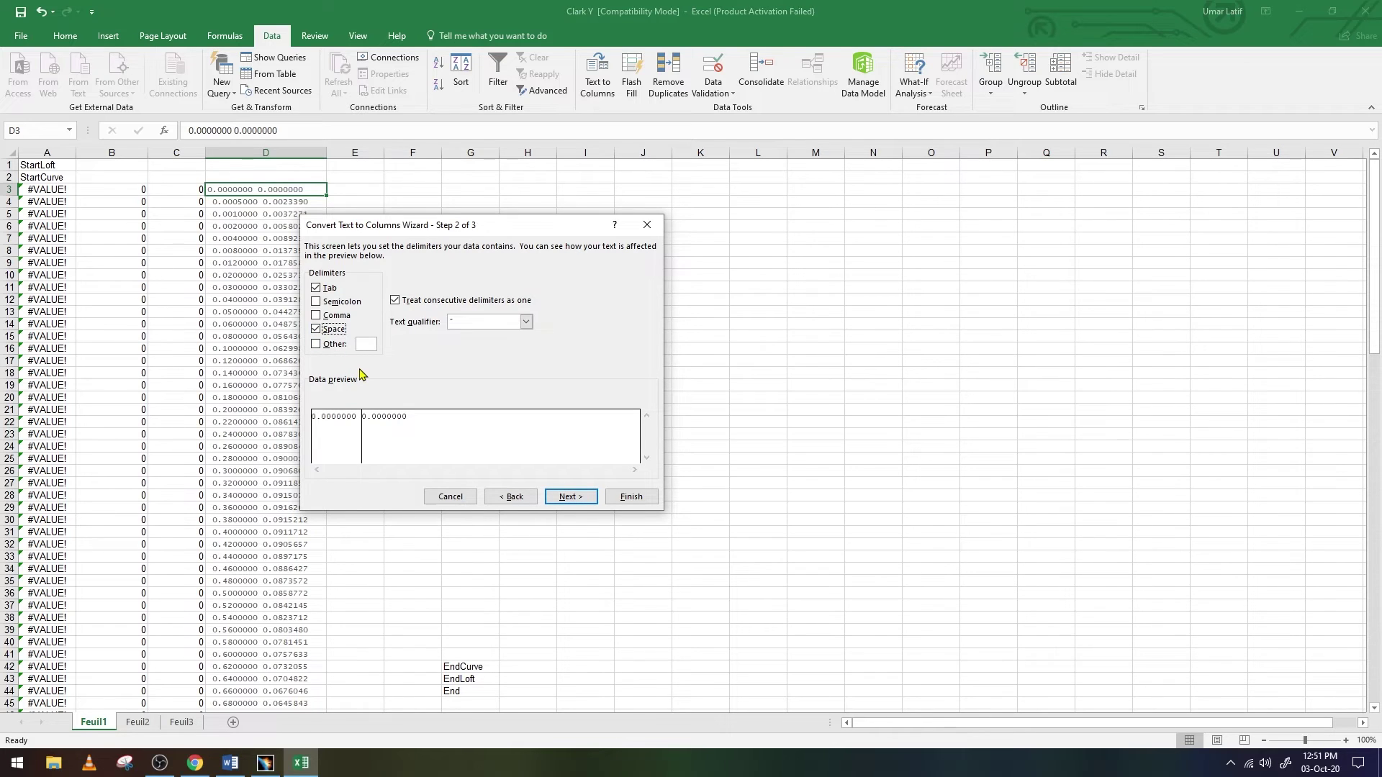
pyautogui.click(619, 497)
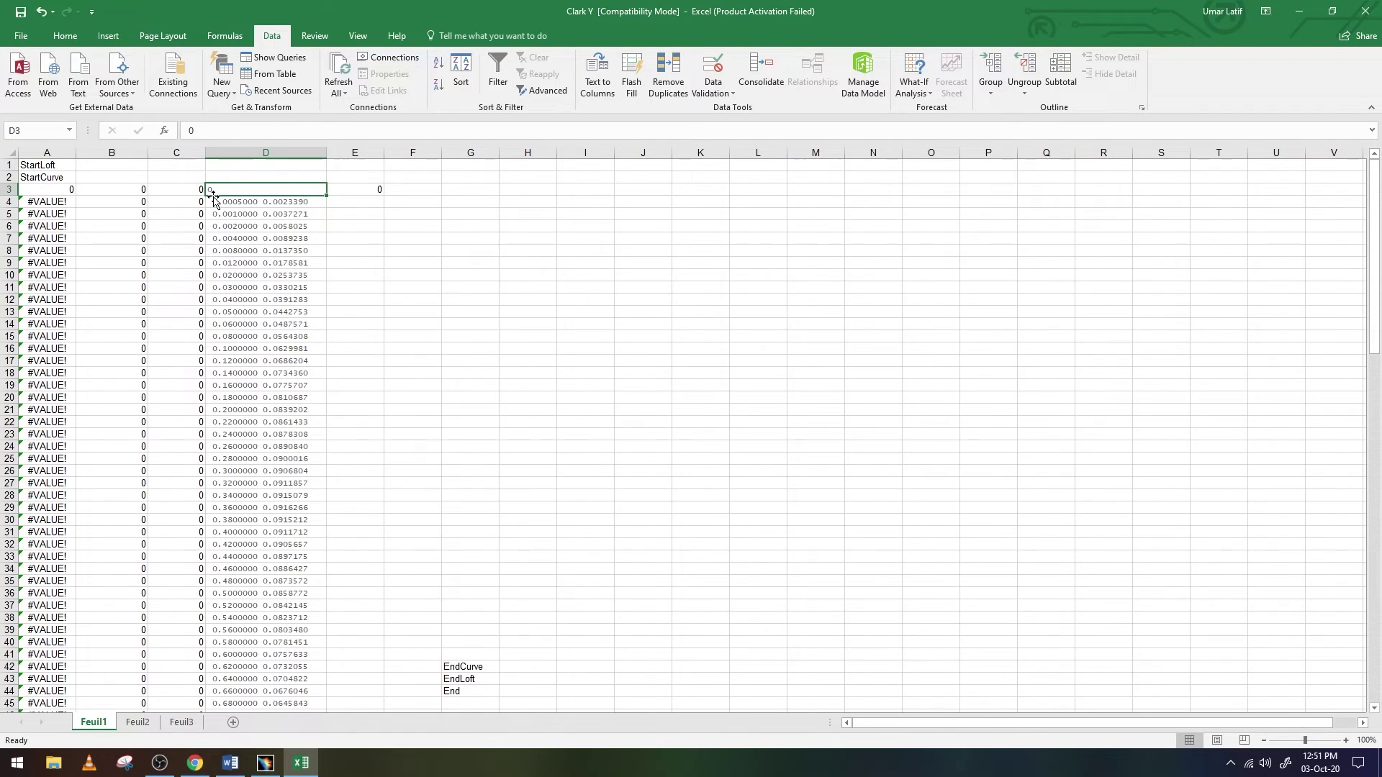
pyautogui.hotkey('ctrl', 'z')
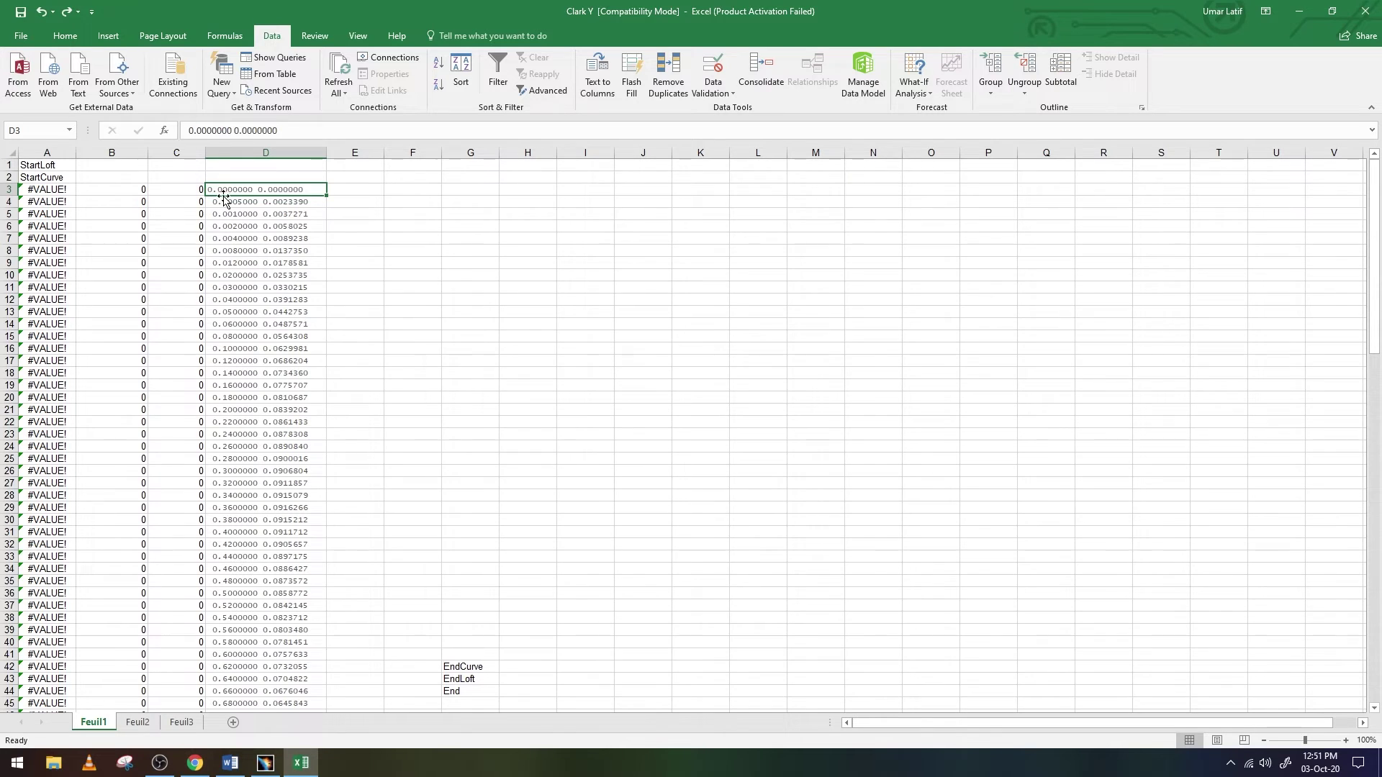
pyautogui.click(194, 132)
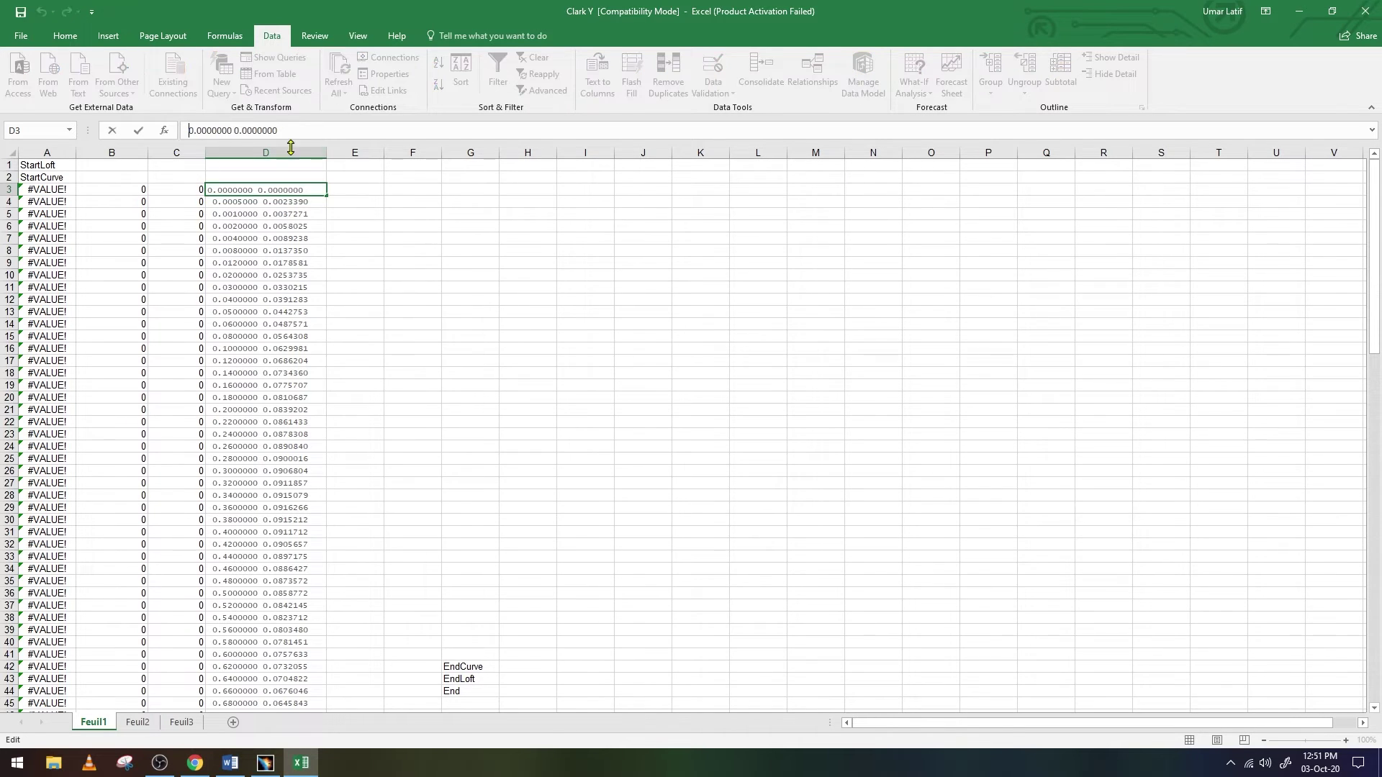
pyautogui.click(222, 37)
# Split all of column D with Text to Columns into x and y values in E and F
pyautogui.click(272, 36)
pyautogui.click(266, 153)
pyautogui.click(598, 75)
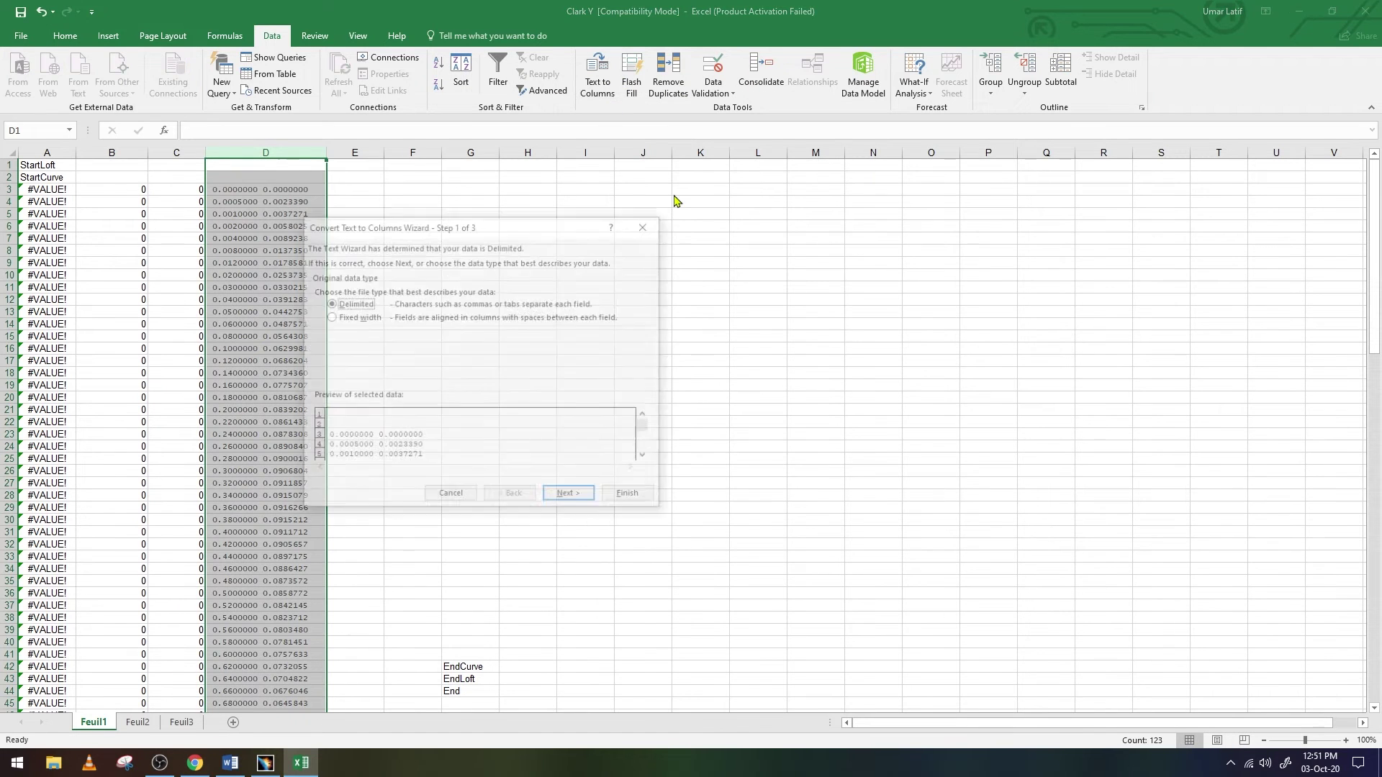
pyautogui.click(571, 497)
pyautogui.click(583, 498)
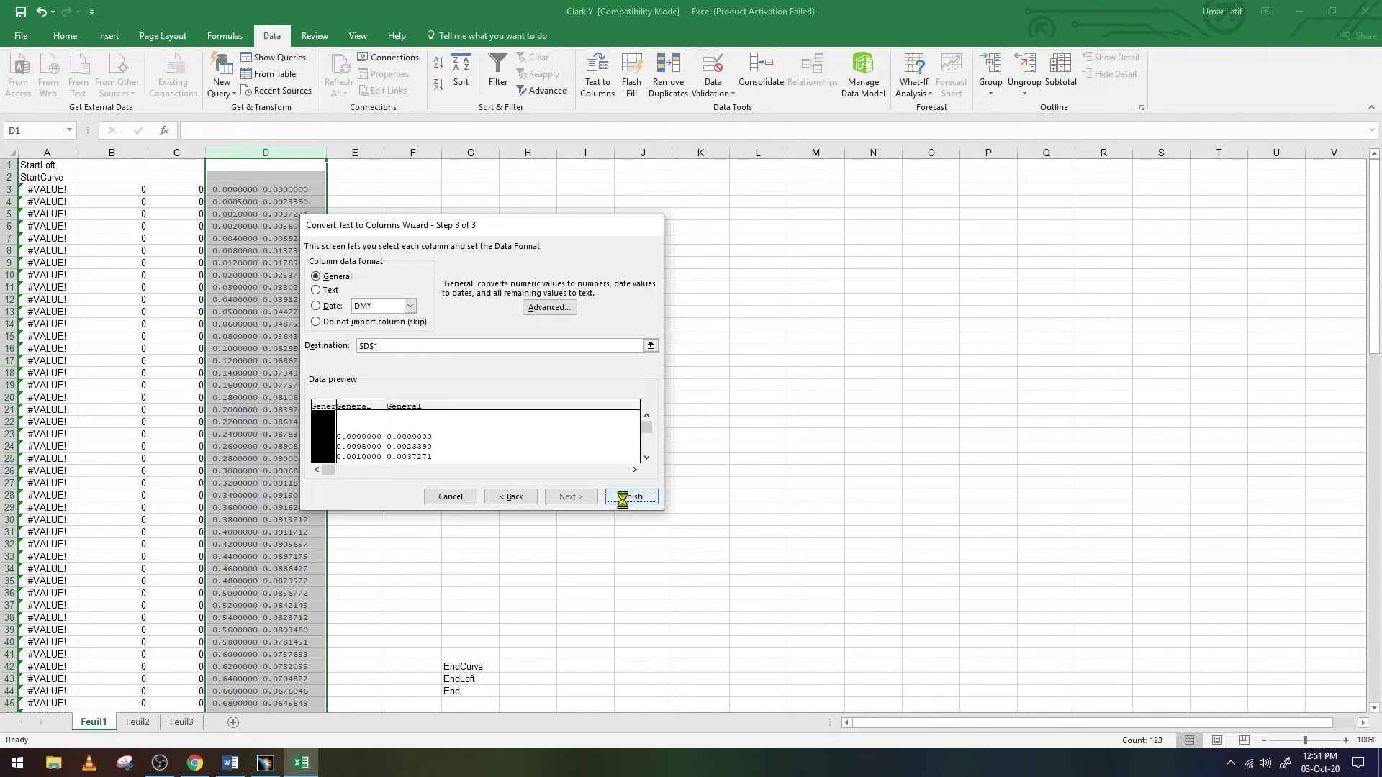
pyautogui.click(628, 498)
pyautogui.scroll(-2, 390, 321)
pyautogui.scroll(2, 369, 368)
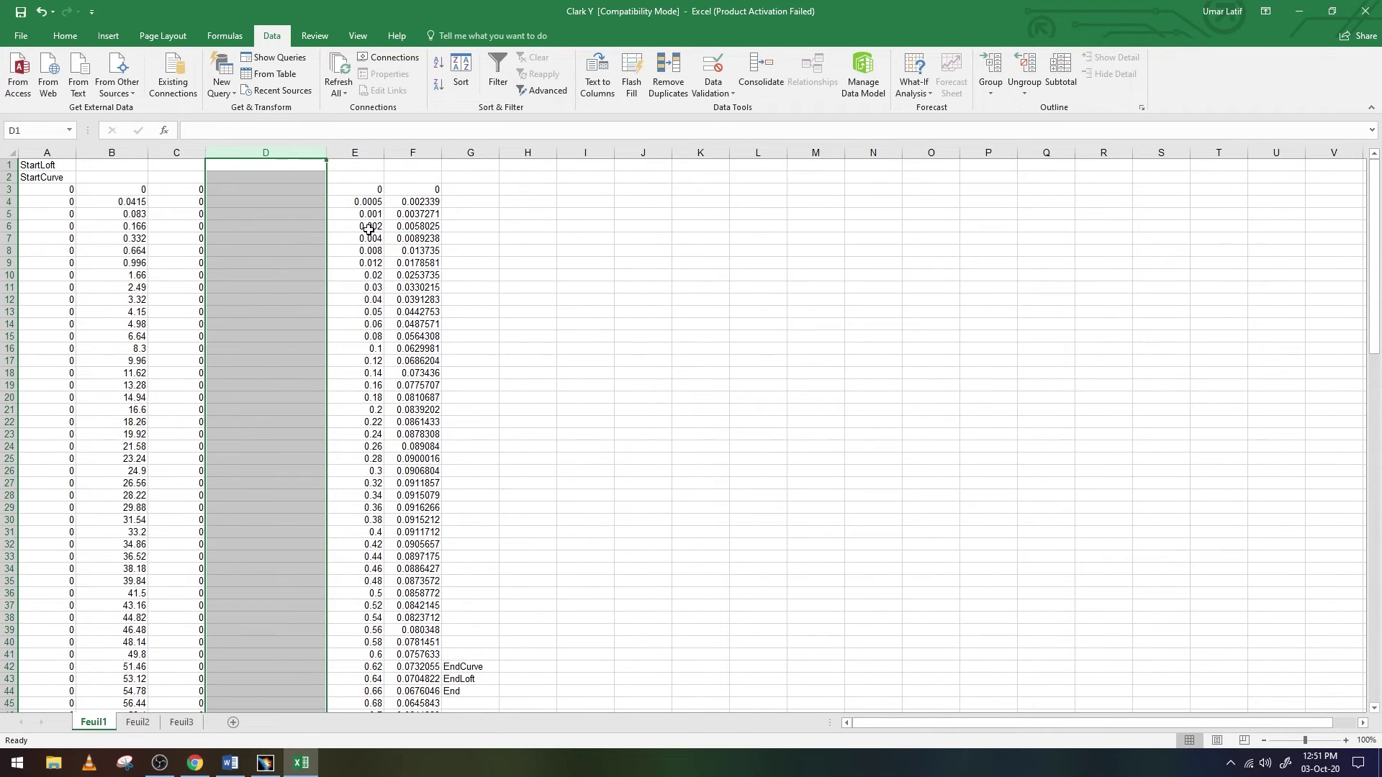
# Delete the now-empty column D
pyautogui.rightClick(327, 160)
pyautogui.click(357, 275)
pyautogui.click(388, 215)
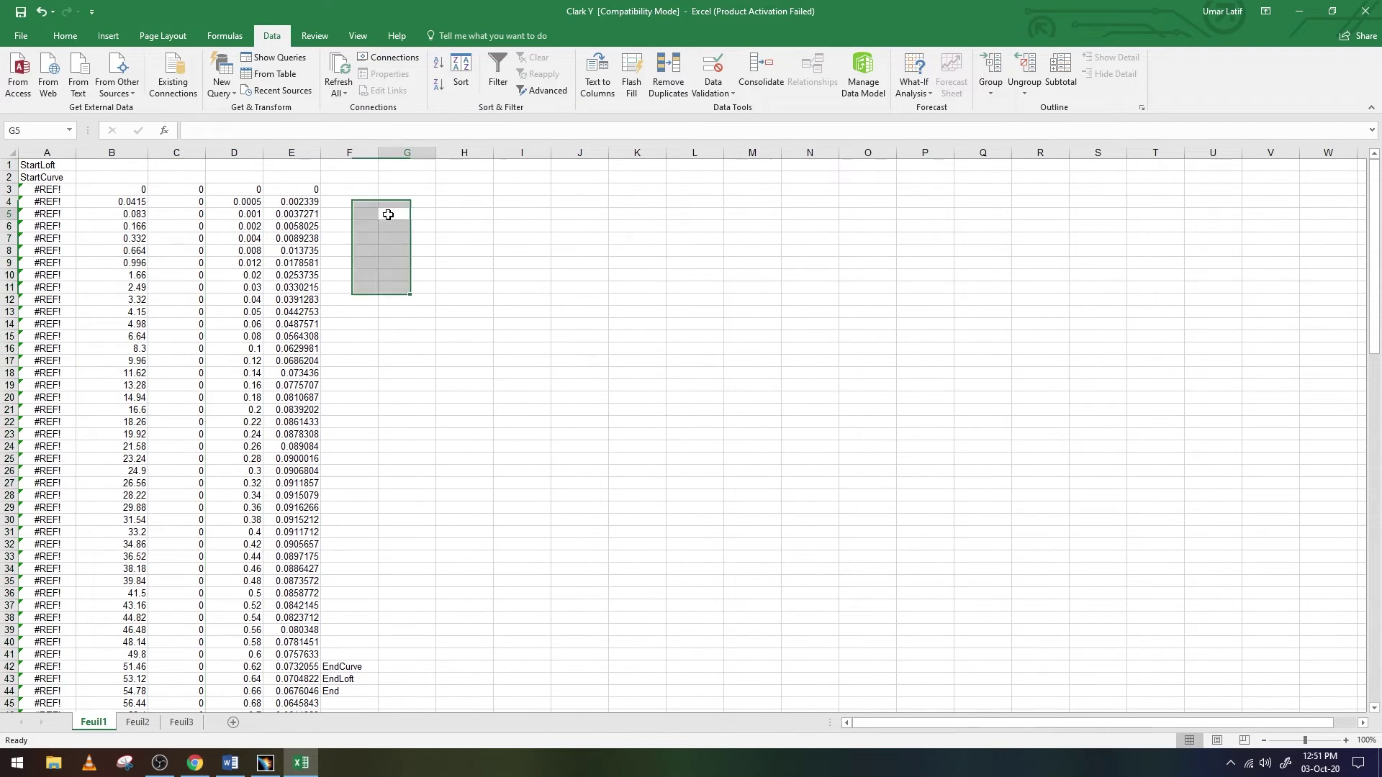
# Select and clear the lower-surface coordinates in D65:E218
pyautogui.scroll(-3, 374, 342)
pyautogui.scroll(-5, 377, 348)
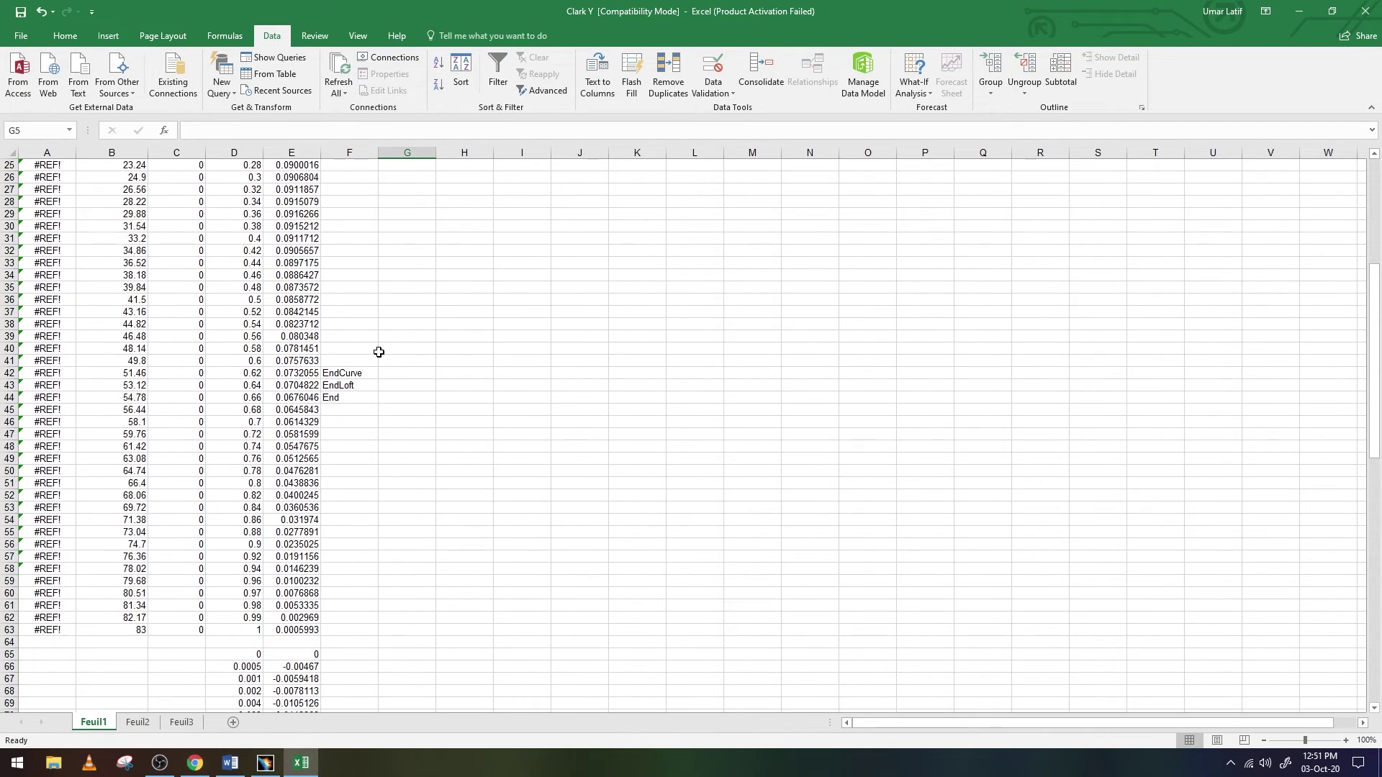
pyautogui.scroll(-5, 371, 374)
pyautogui.moveTo(251, 474); pyautogui.dragTo(260, 772)
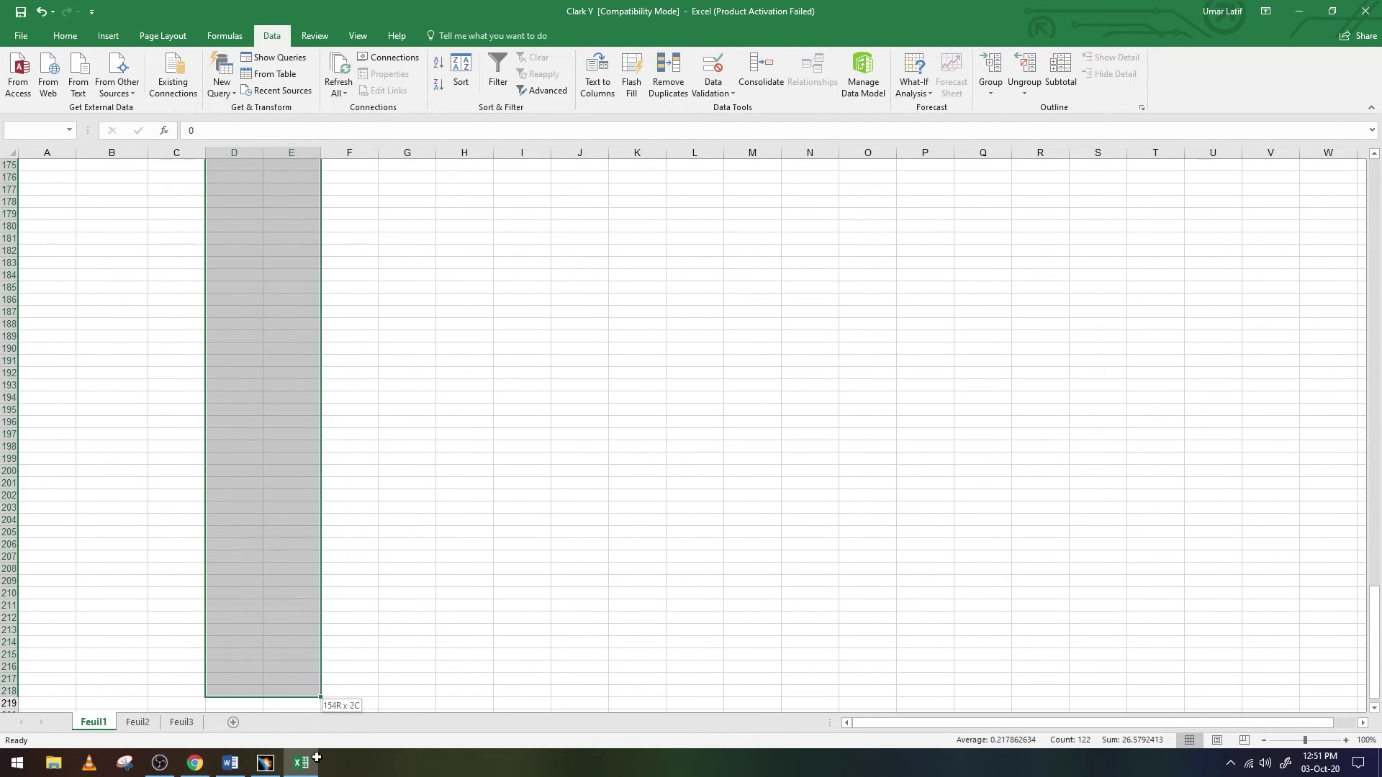
pyautogui.moveTo(261, 772); pyautogui.dragTo(317, 633)
pyautogui.scroll(10, 444, 460)
pyautogui.scroll(10, 444, 460)
pyautogui.scroll(-10, 423, 442)
pyautogui.scroll(-6, 411, 491)
pyautogui.scroll(-9, 410, 491)
pyautogui.scroll(-6, 410, 491)
pyautogui.scroll(-6, 408, 489)
pyautogui.scroll(-7, 408, 490)
pyautogui.scroll(-6, 408, 490)
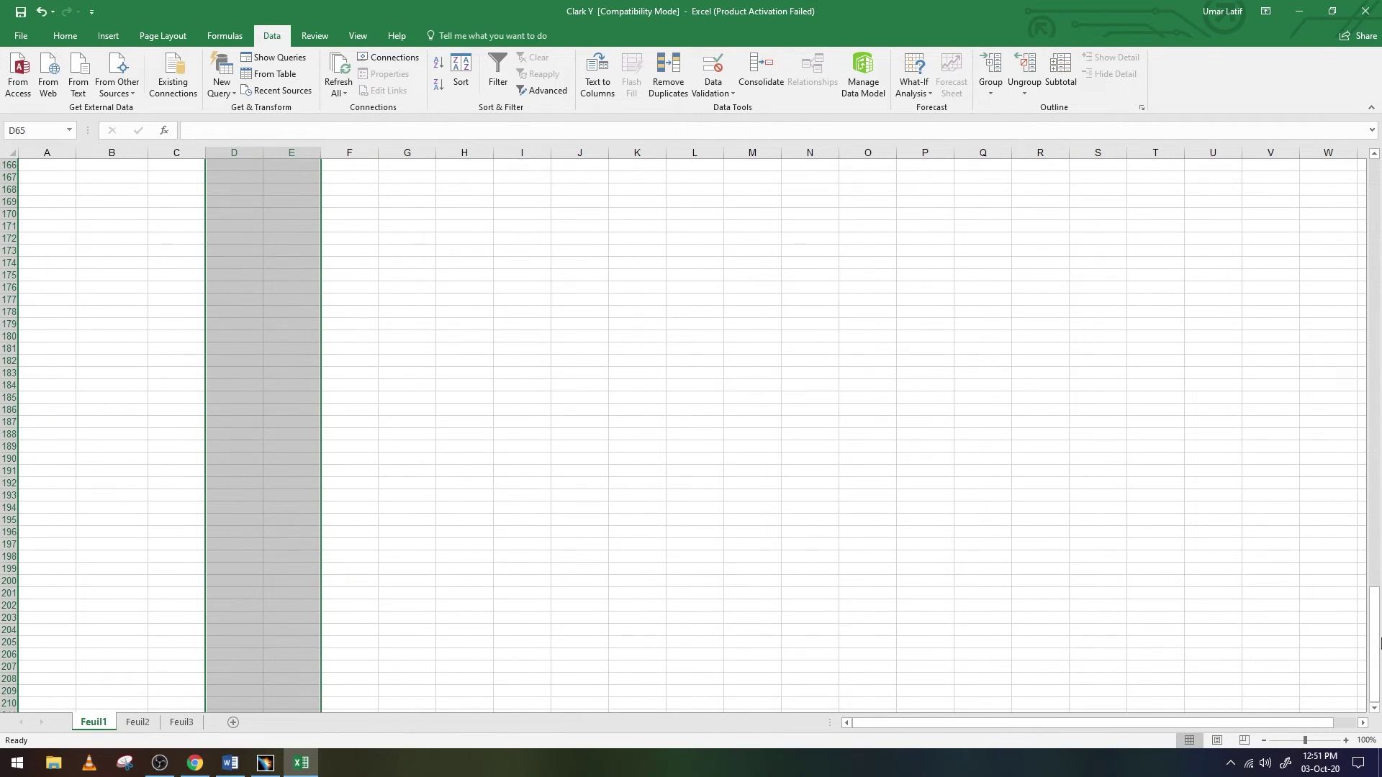
pyautogui.moveTo(1374, 608); pyautogui.dragTo(1378, 301)
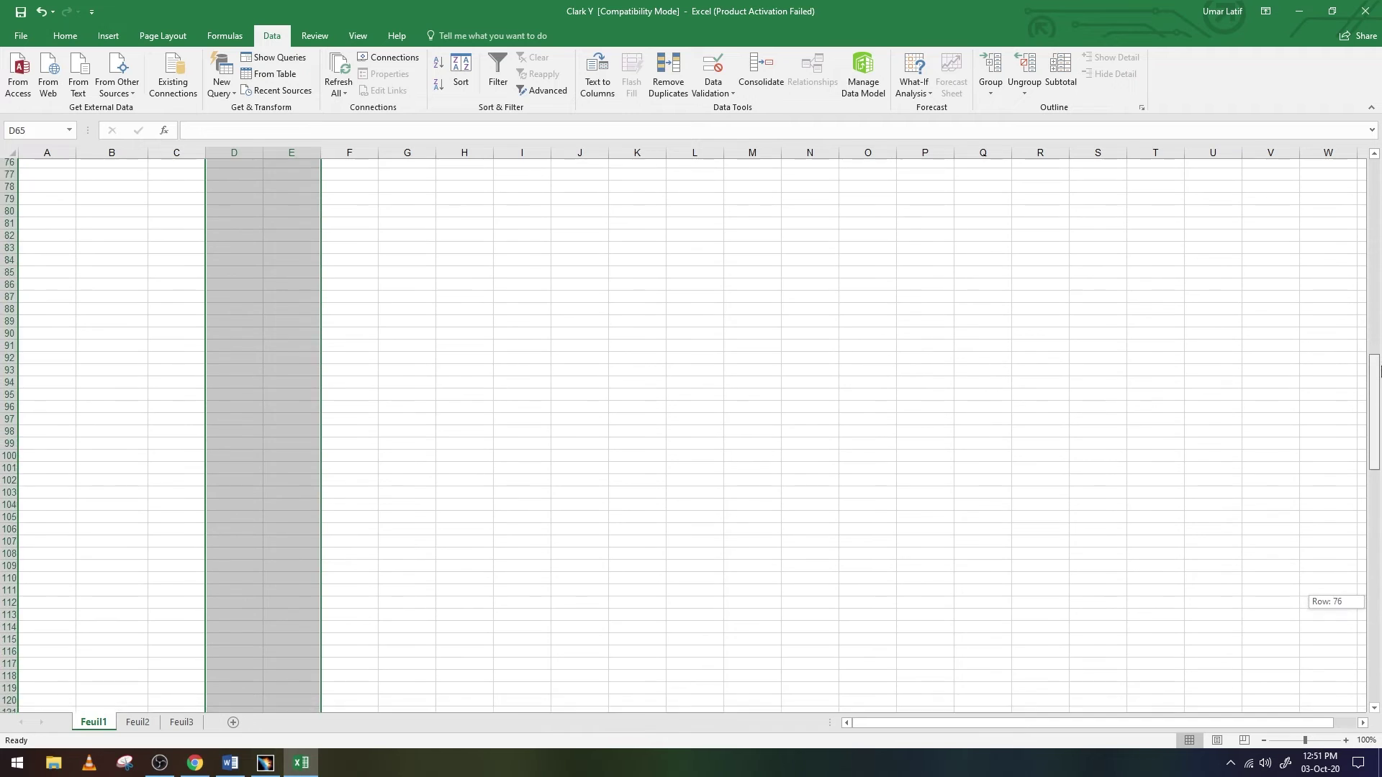
pyautogui.scroll(6, 1110, 316)
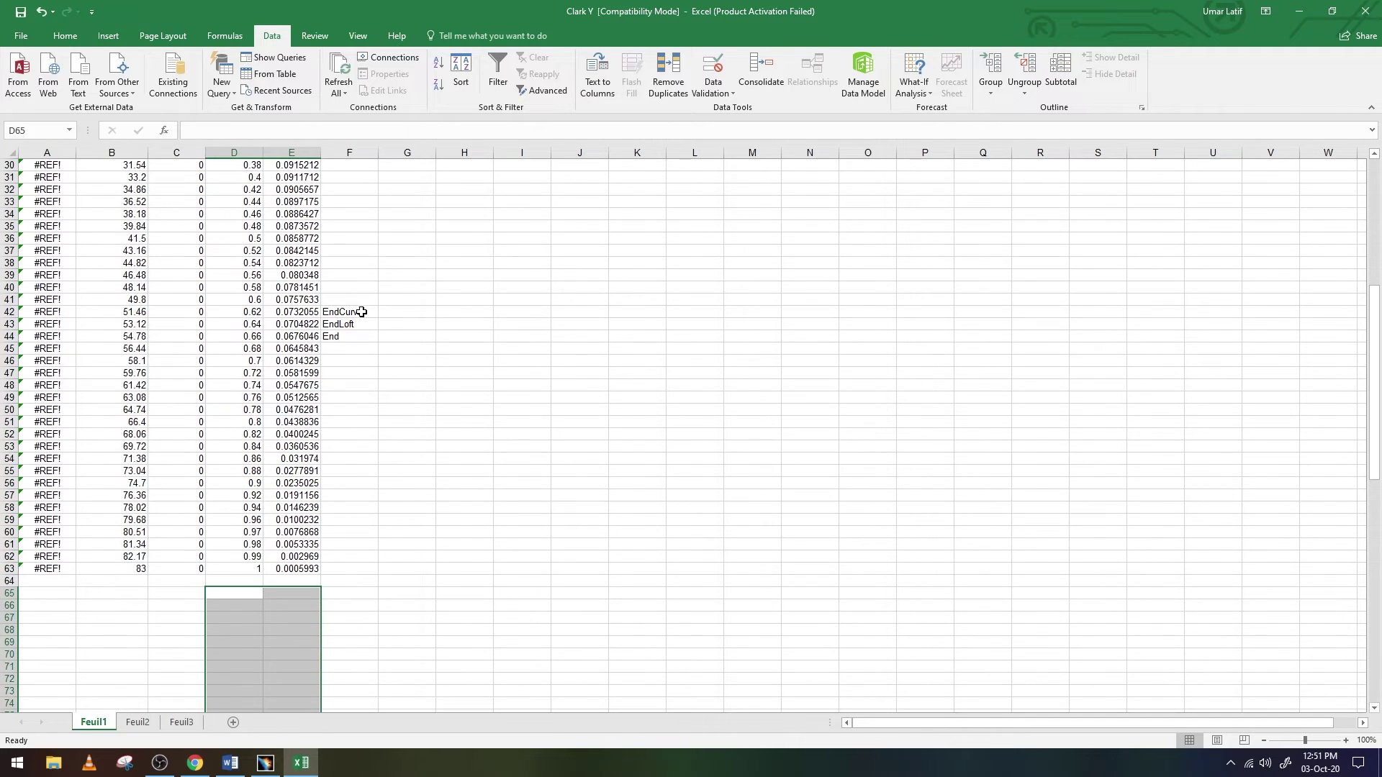
# Move the EndCurve, EndLoft and End markers from F42:F44 to A64
pyautogui.moveTo(361, 312); pyautogui.dragTo(360, 337)
pyautogui.hotkey('ctrl', 'c')
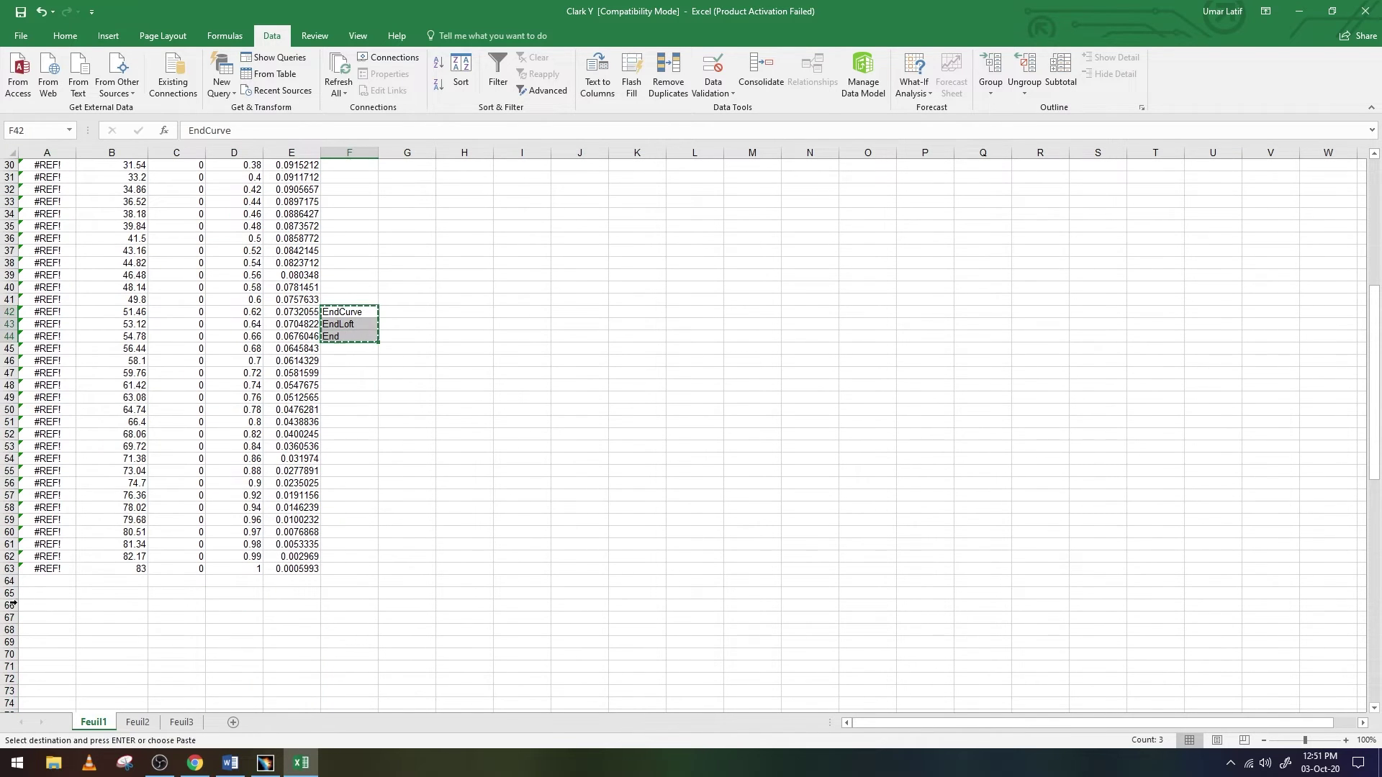
pyautogui.click(45, 580)
pyautogui.press('Return')
pyautogui.scroll(4, 185, 510)
# Save the workbook and replace A3's broken reference so it reads =D4*475
pyautogui.scroll(3, 184, 510)
pyautogui.scroll(3, 185, 447)
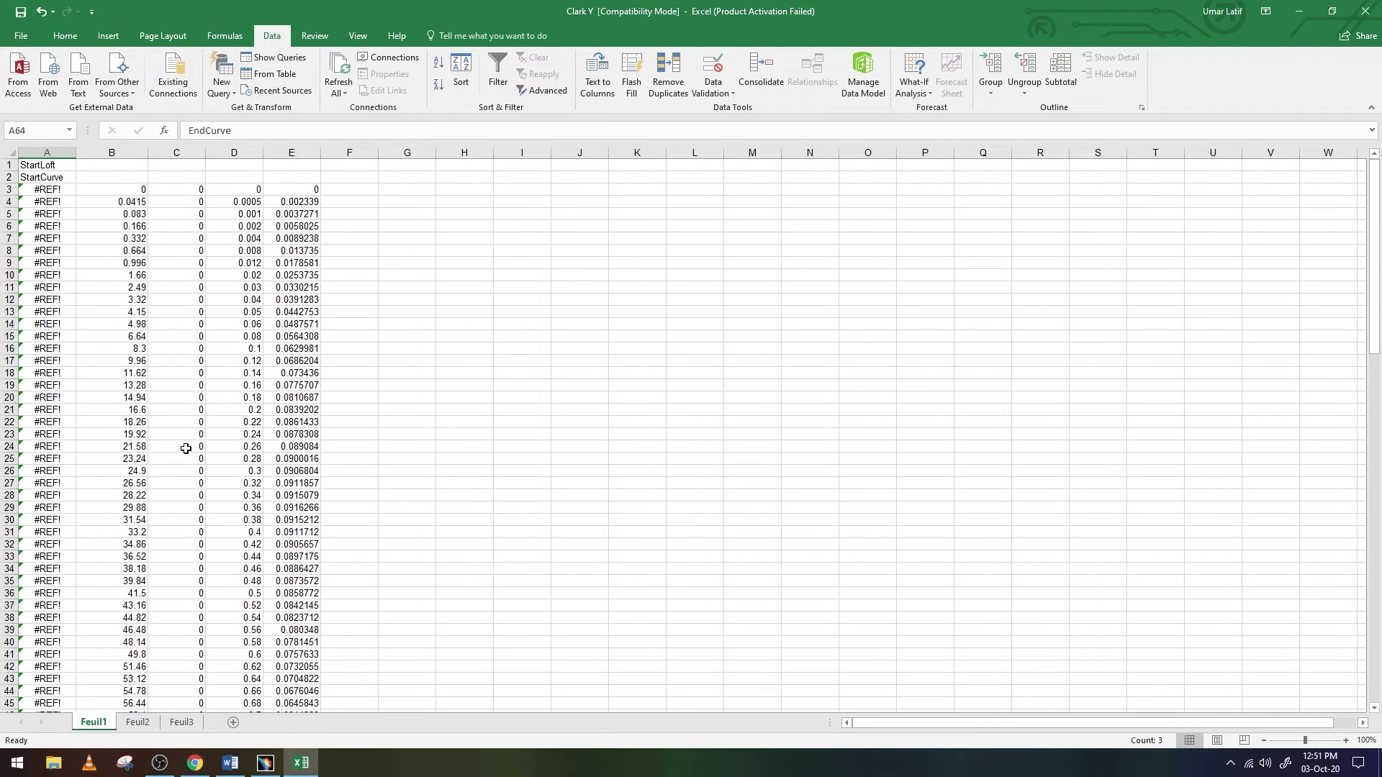
pyautogui.click(20, 18)
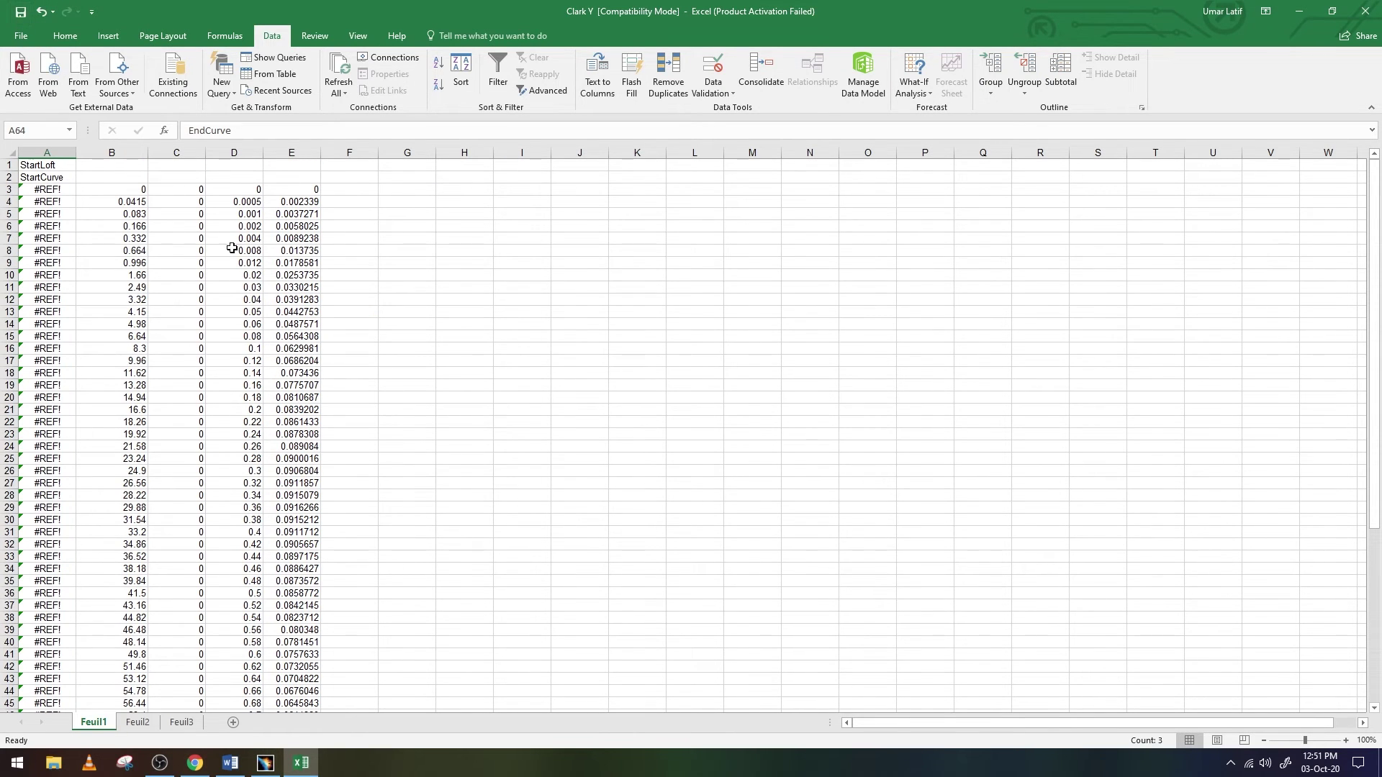
pyautogui.click(57, 190)
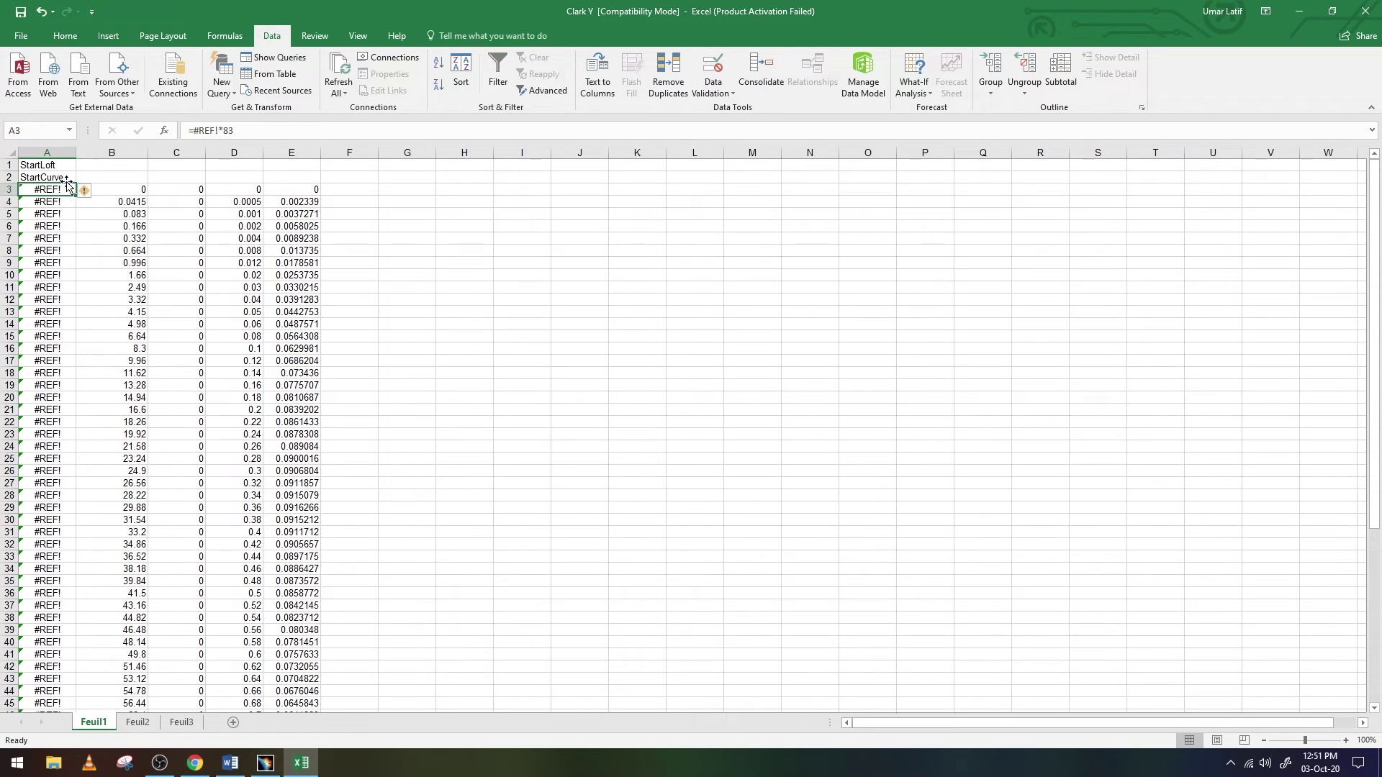
pyautogui.click(225, 132)
pyautogui.moveTo(236, 131); pyautogui.dragTo(196, 134)
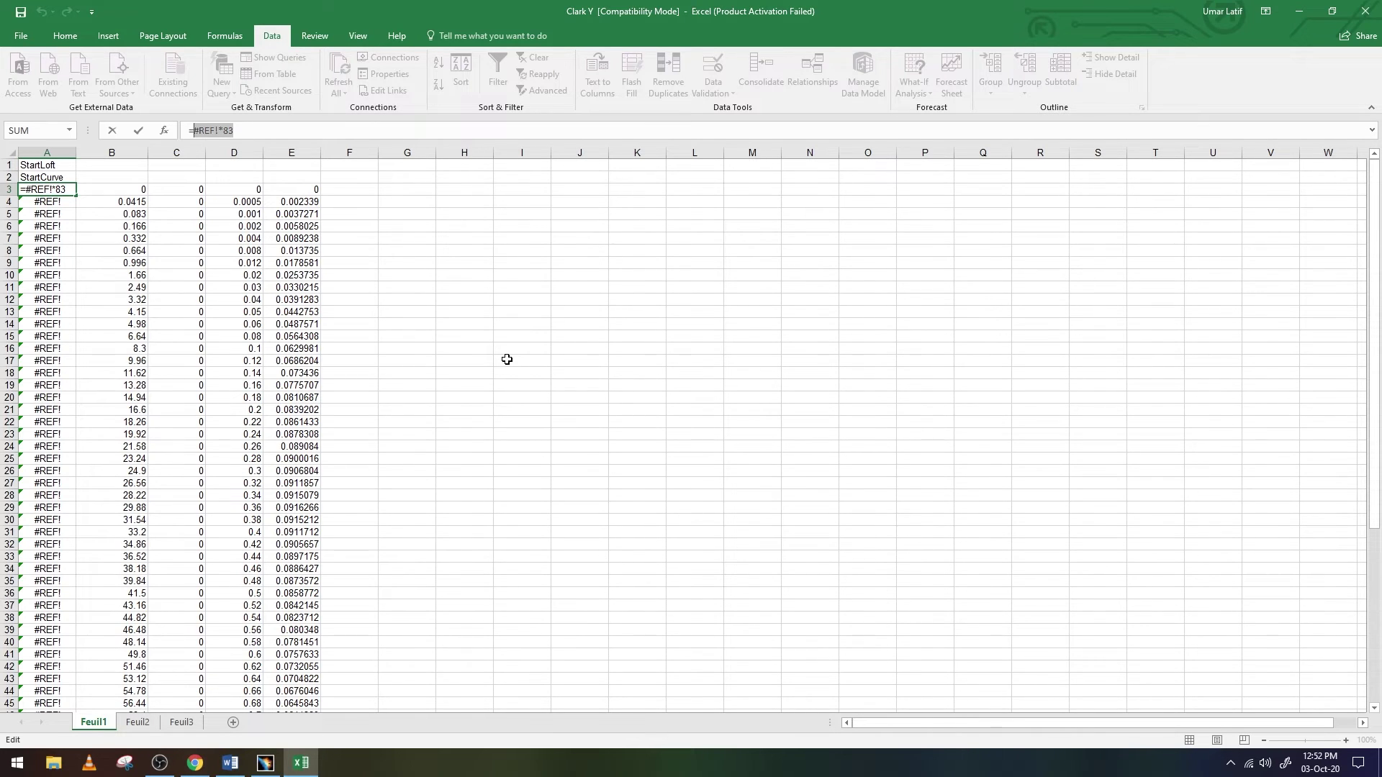
pyautogui.write('D4*475')
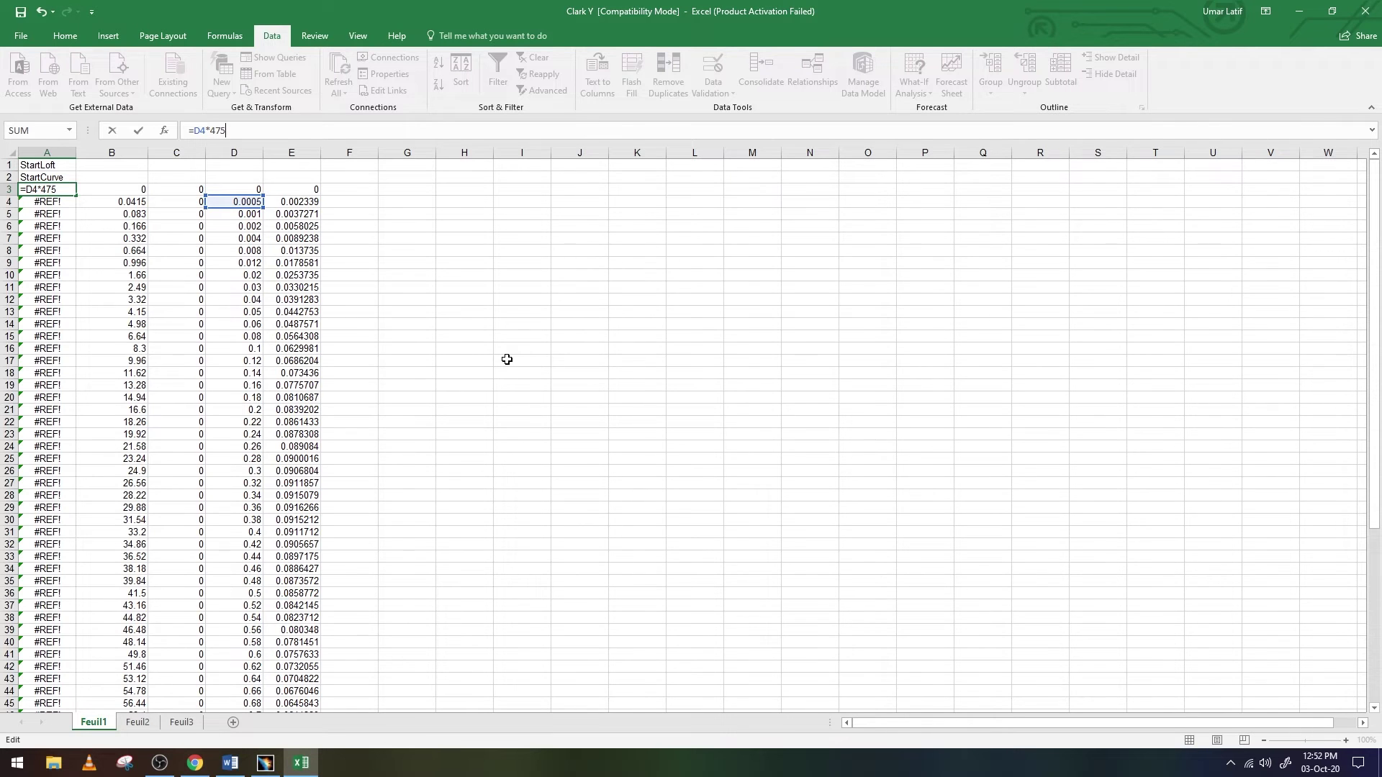
pyautogui.press('Return')
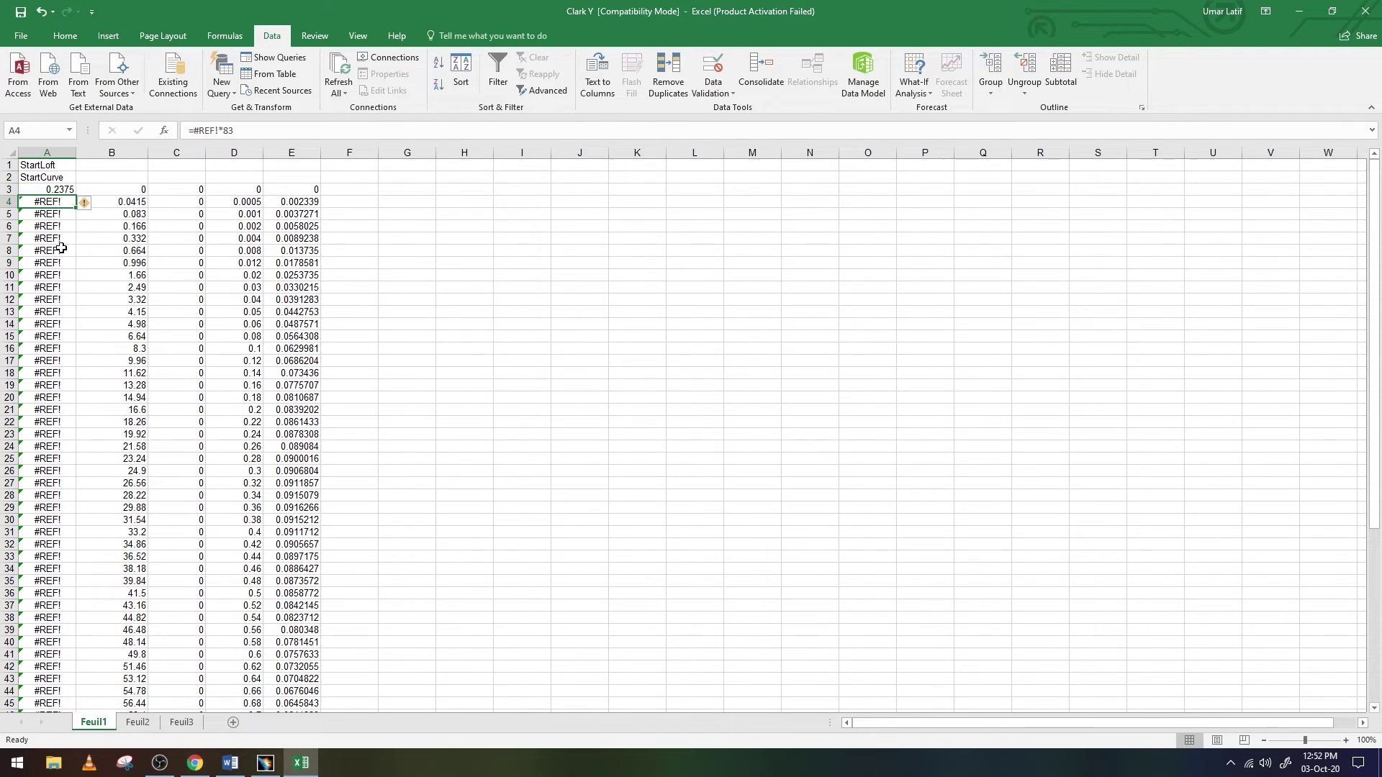
# Fill the A3 formula down column A to row 63
pyautogui.click(51, 190)
pyautogui.moveTo(76, 195); pyautogui.dragTo(54, 756)
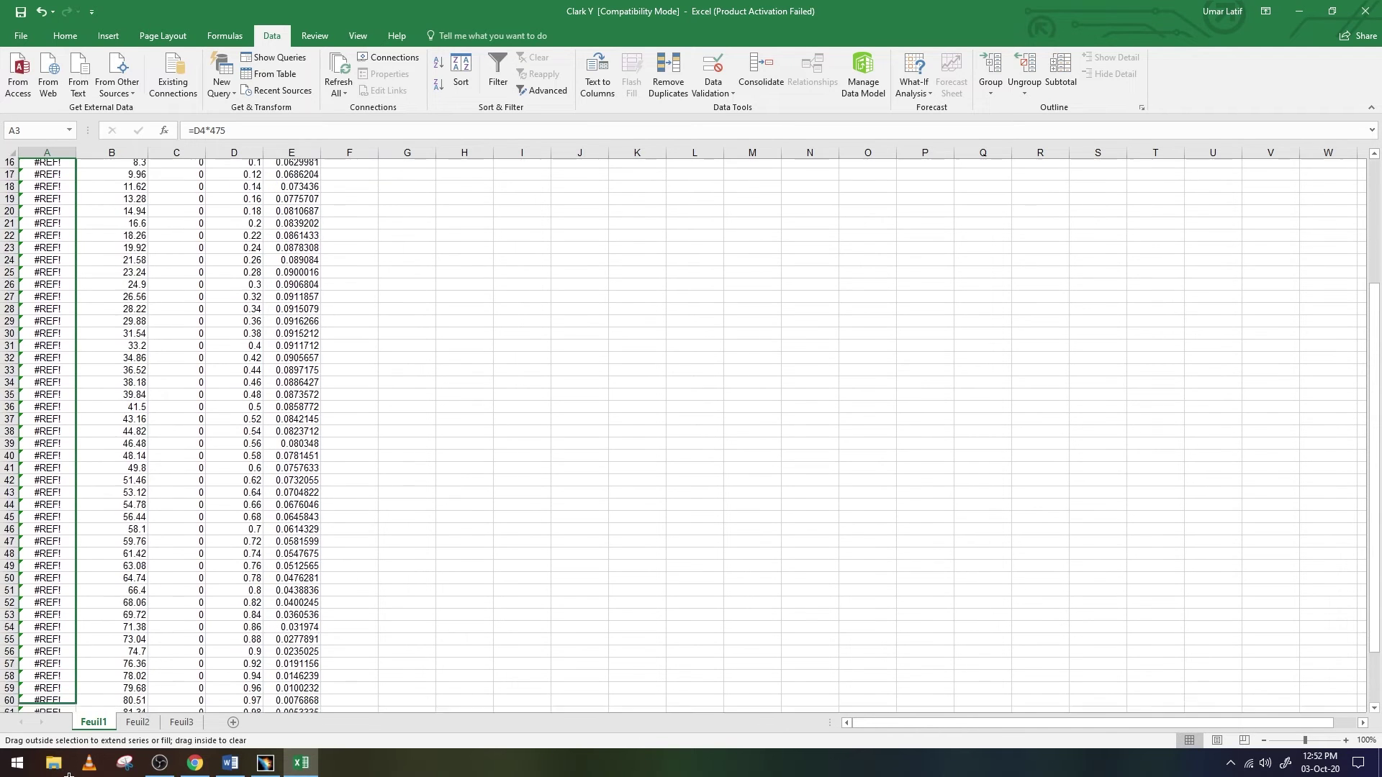
pyautogui.moveTo(55, 756); pyautogui.dragTo(74, 650)
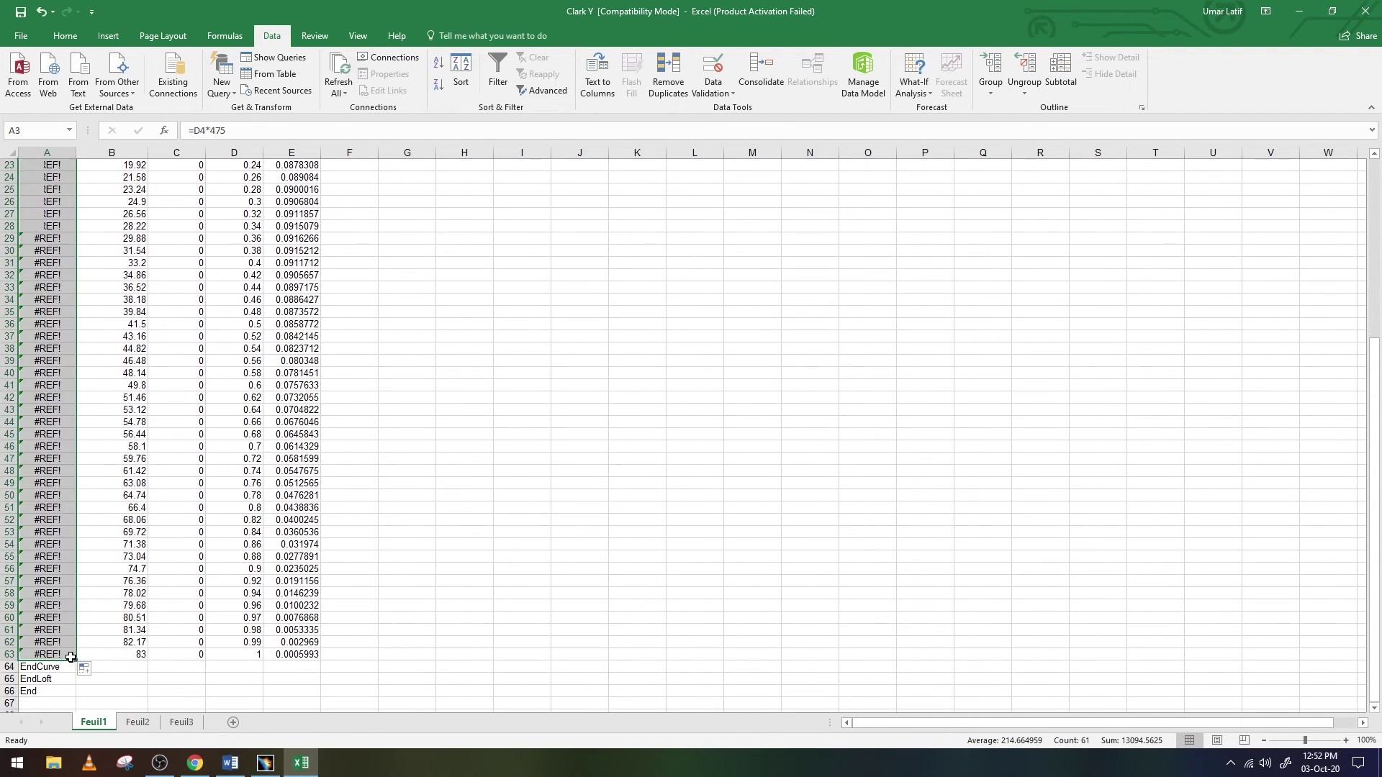
pyautogui.scroll(7, 212, 432)
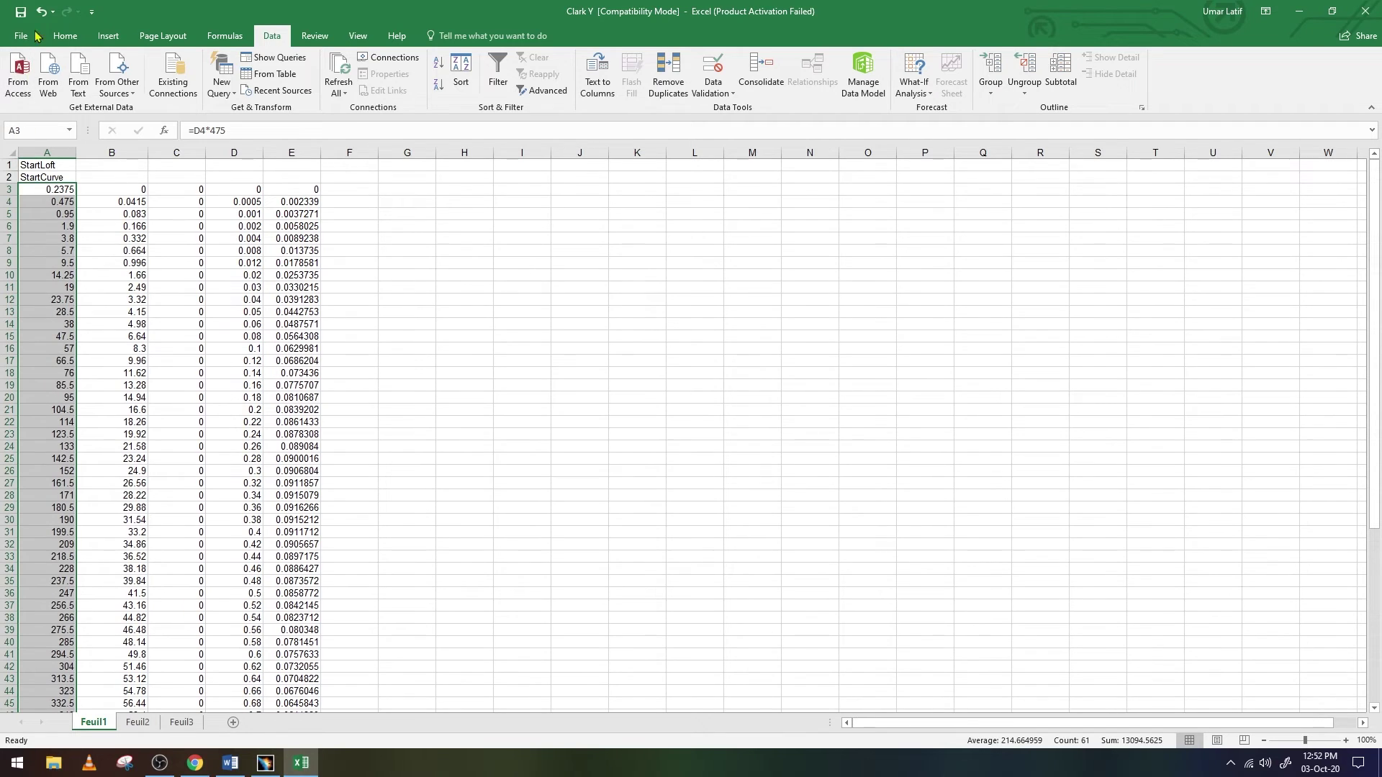
pyautogui.click(134, 190)
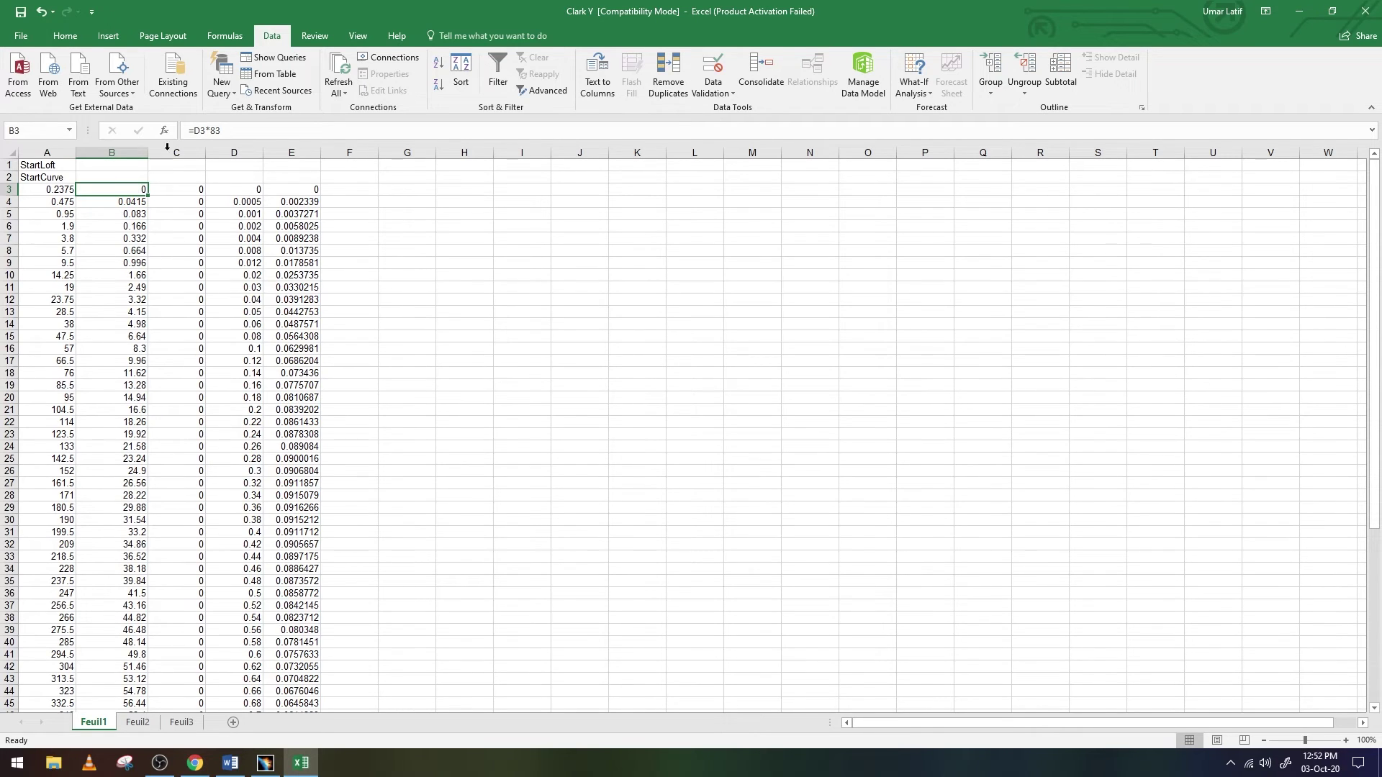
# Change A3 to =D3*475 and fill it down column A
pyautogui.click(64, 193)
pyautogui.click(204, 130)
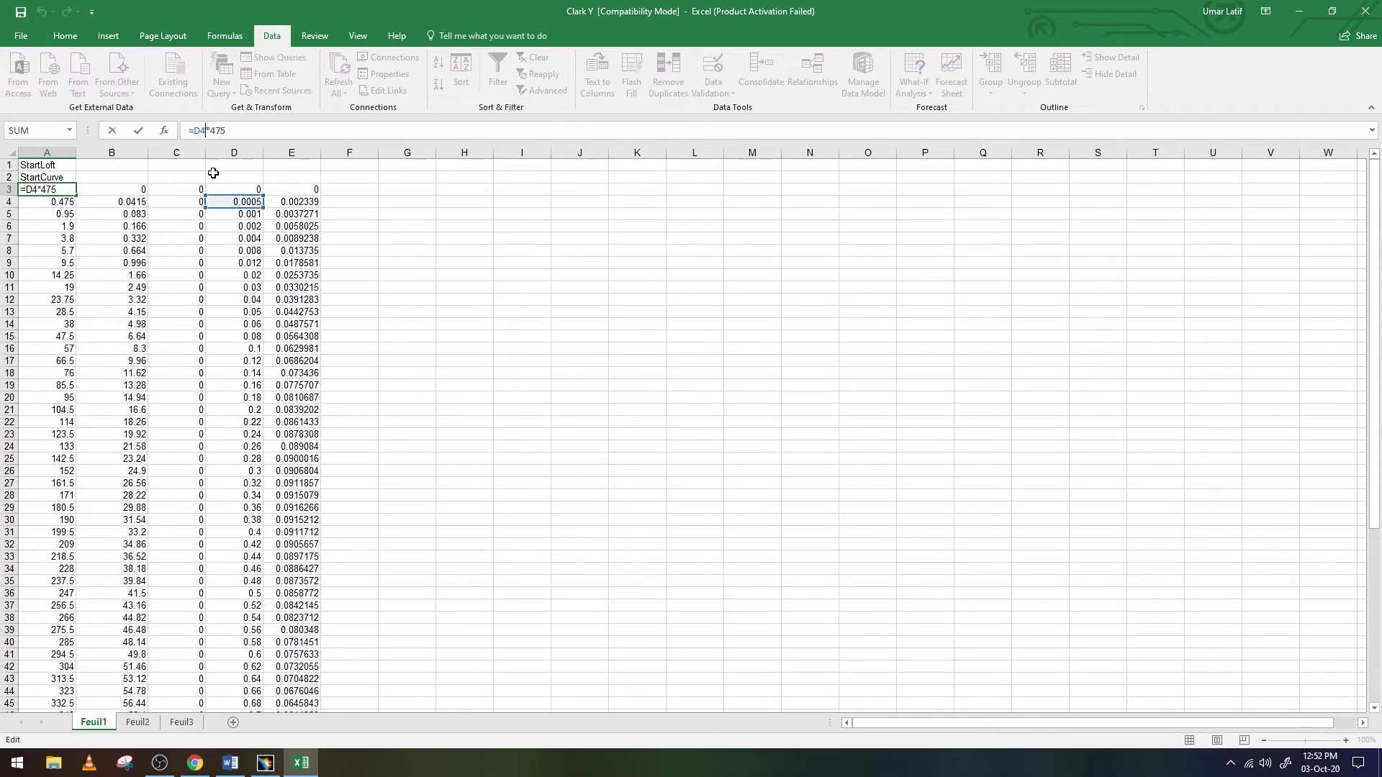
pyautogui.press('BackSpace')
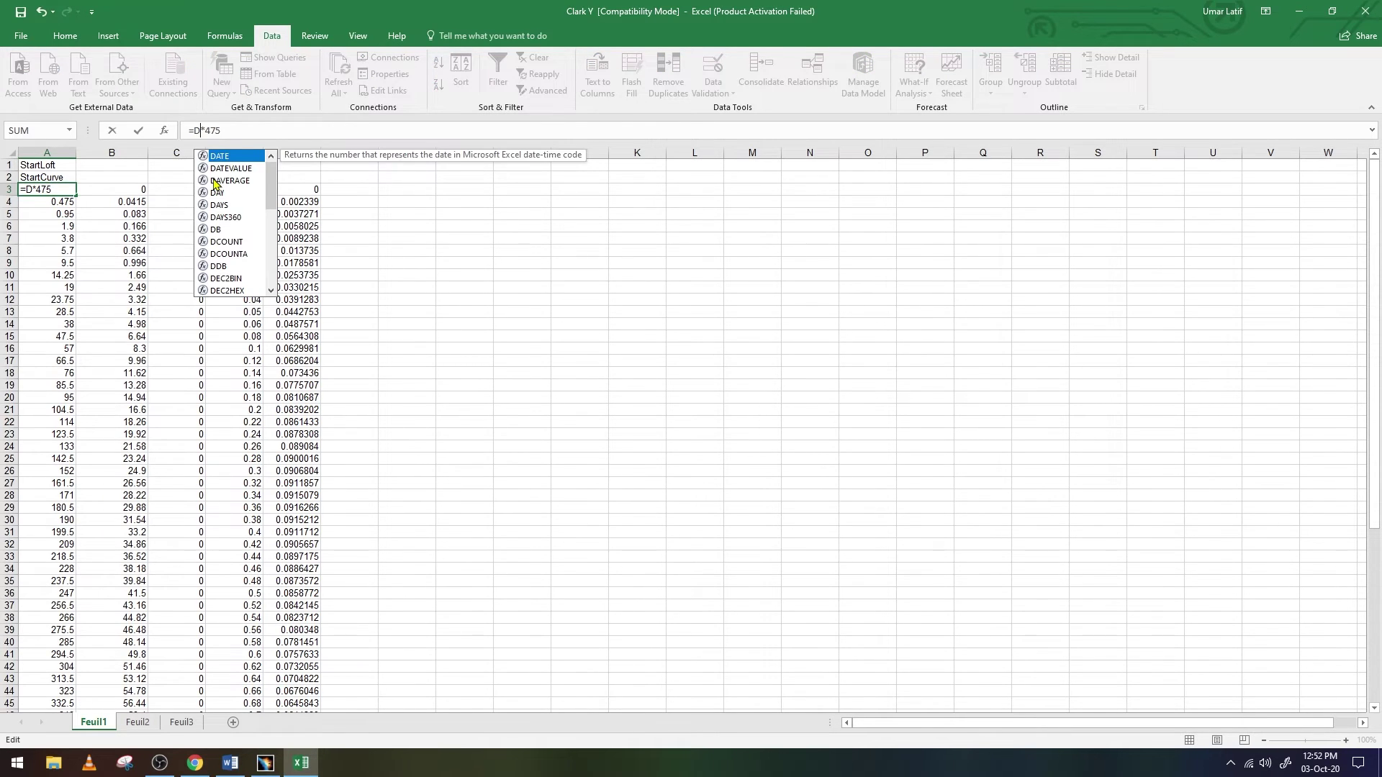
pyautogui.write('3')
pyautogui.press('Return')
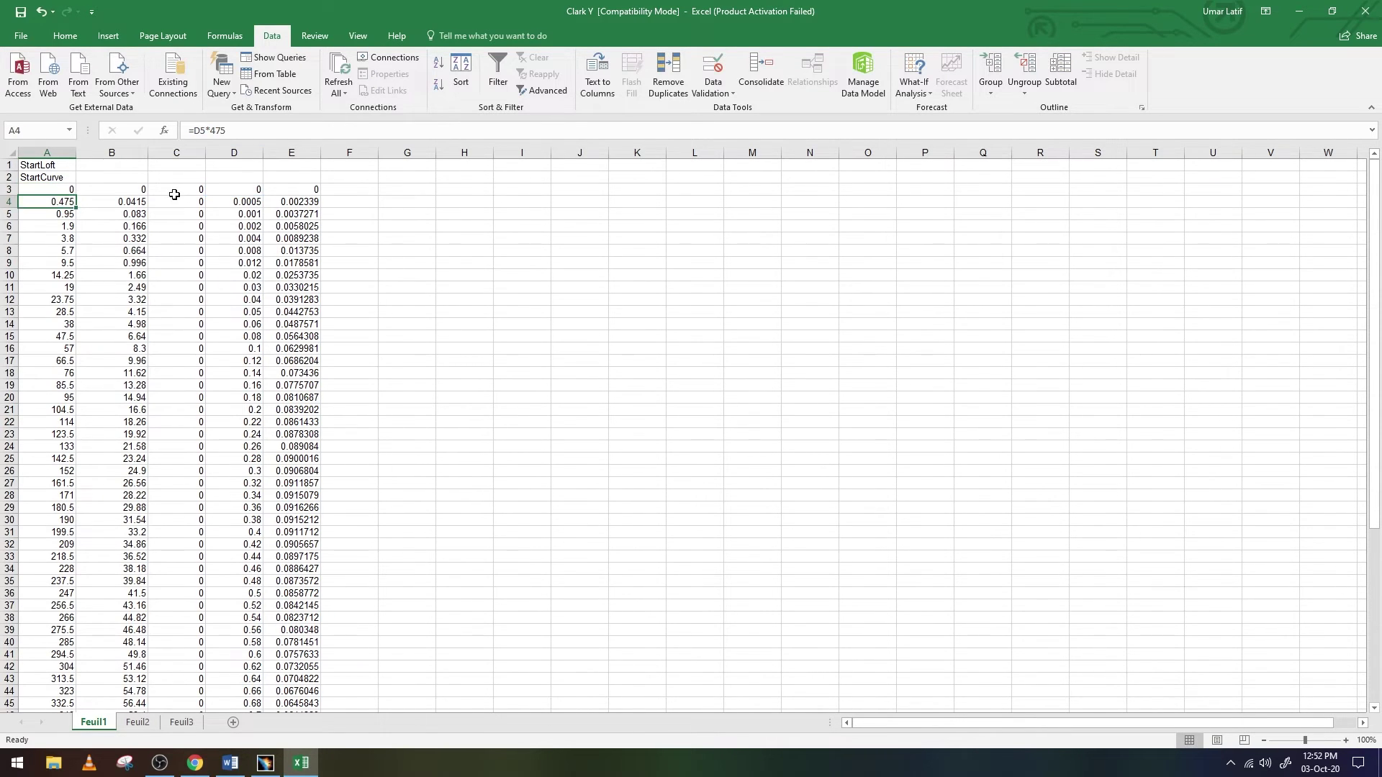
pyautogui.click(59, 192)
pyautogui.moveTo(74, 195)
pyautogui.mouseDown()
pyautogui.moveTo(48, 680)
pyautogui.moveTo(55, 657)
pyautogui.mouseUp()
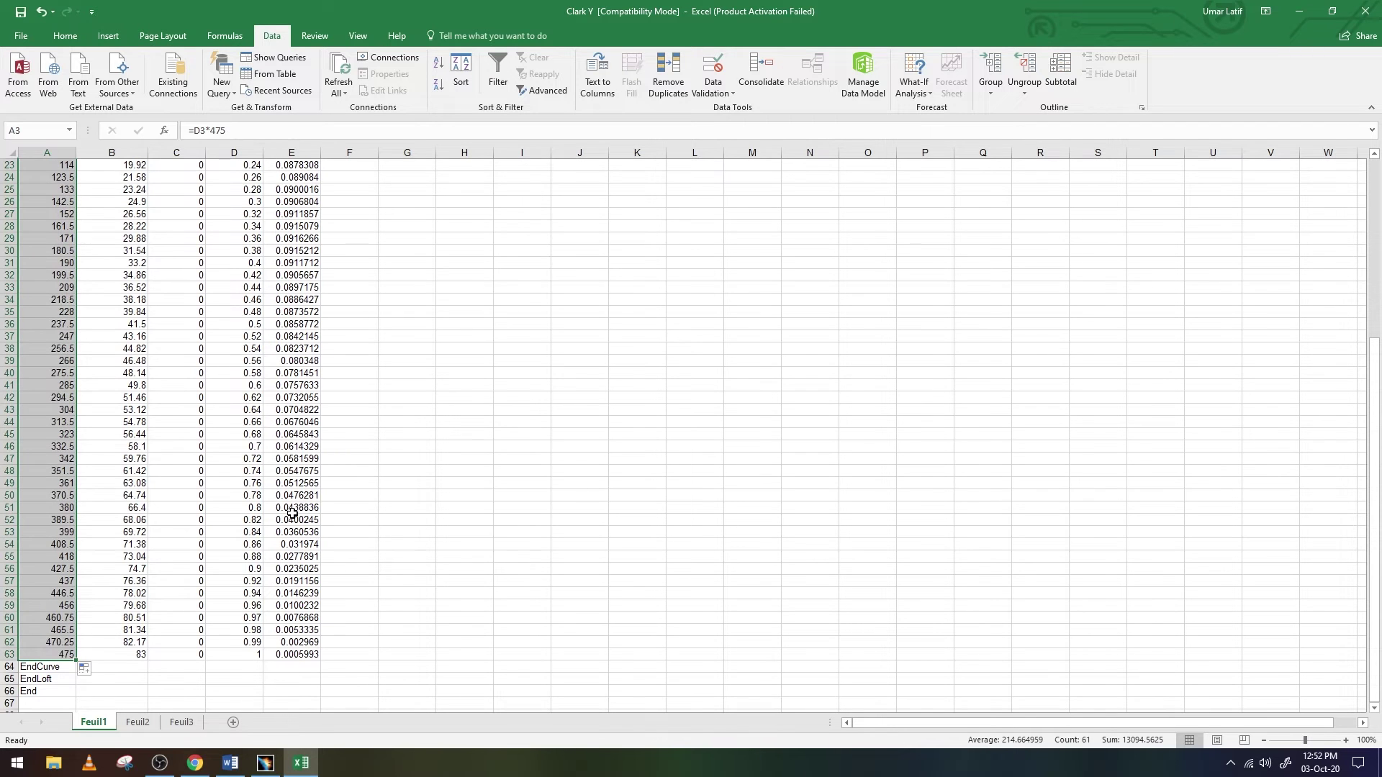
pyautogui.scroll(4, 295, 503)
pyautogui.scroll(3, 301, 480)
# Set B3 to =E3*475 and fill it down column B to row 63
pyautogui.click(133, 193)
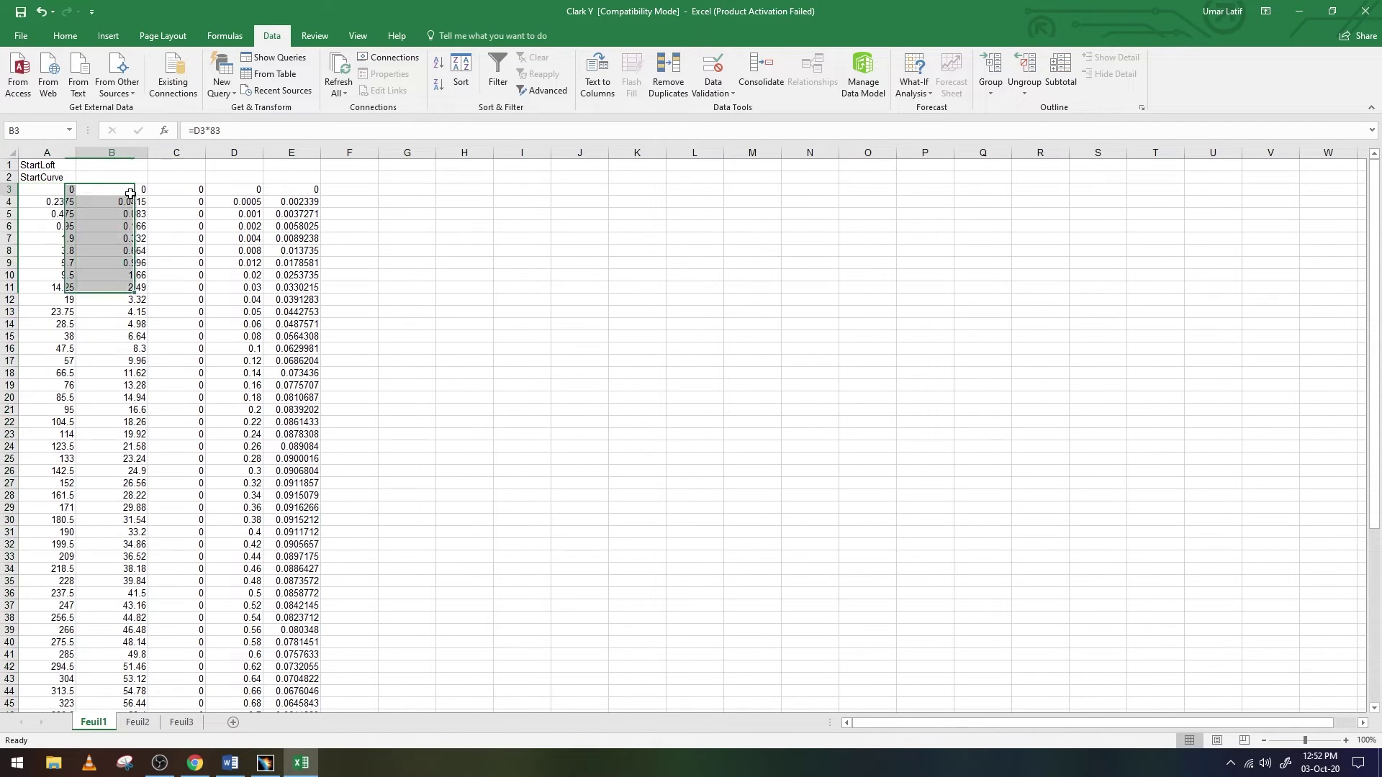
pyautogui.click(207, 130)
pyautogui.doubleClick(206, 130)
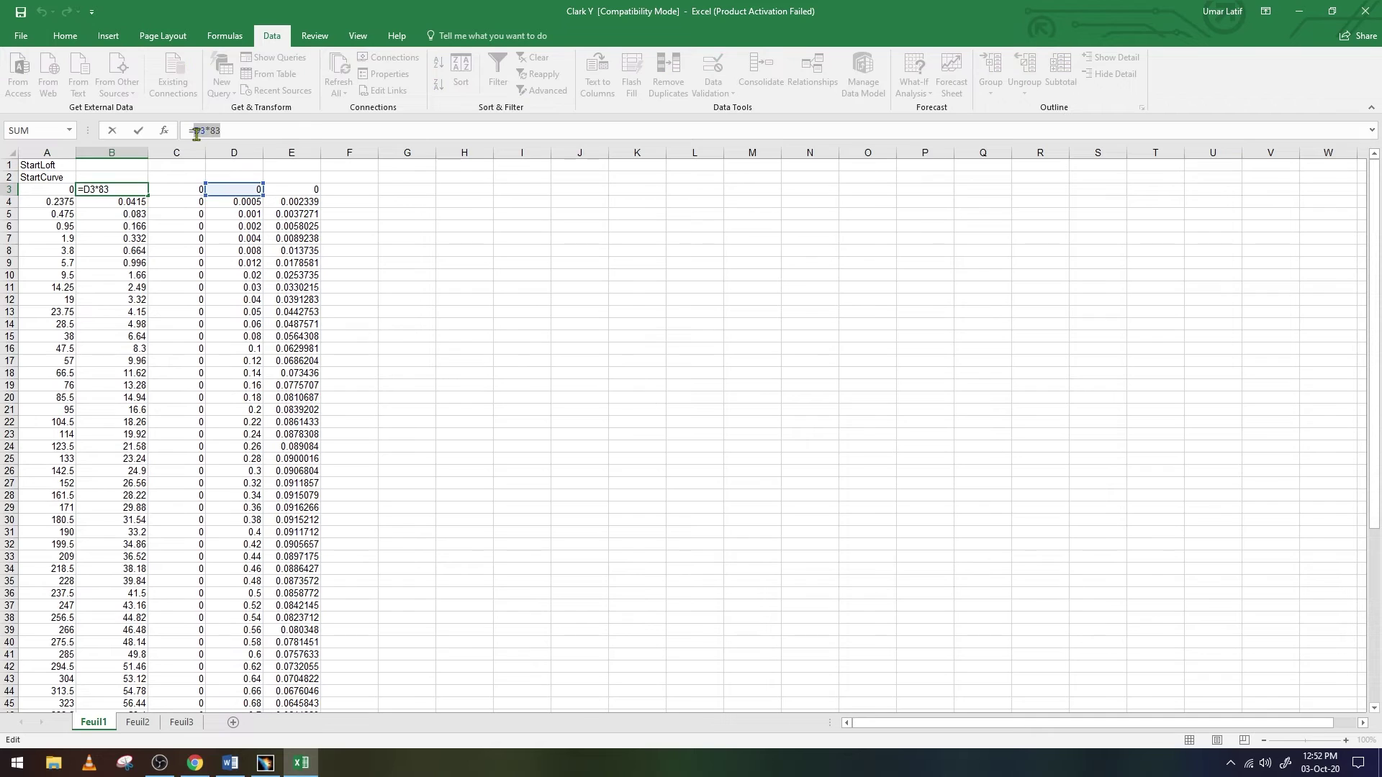
pyautogui.write('E3')
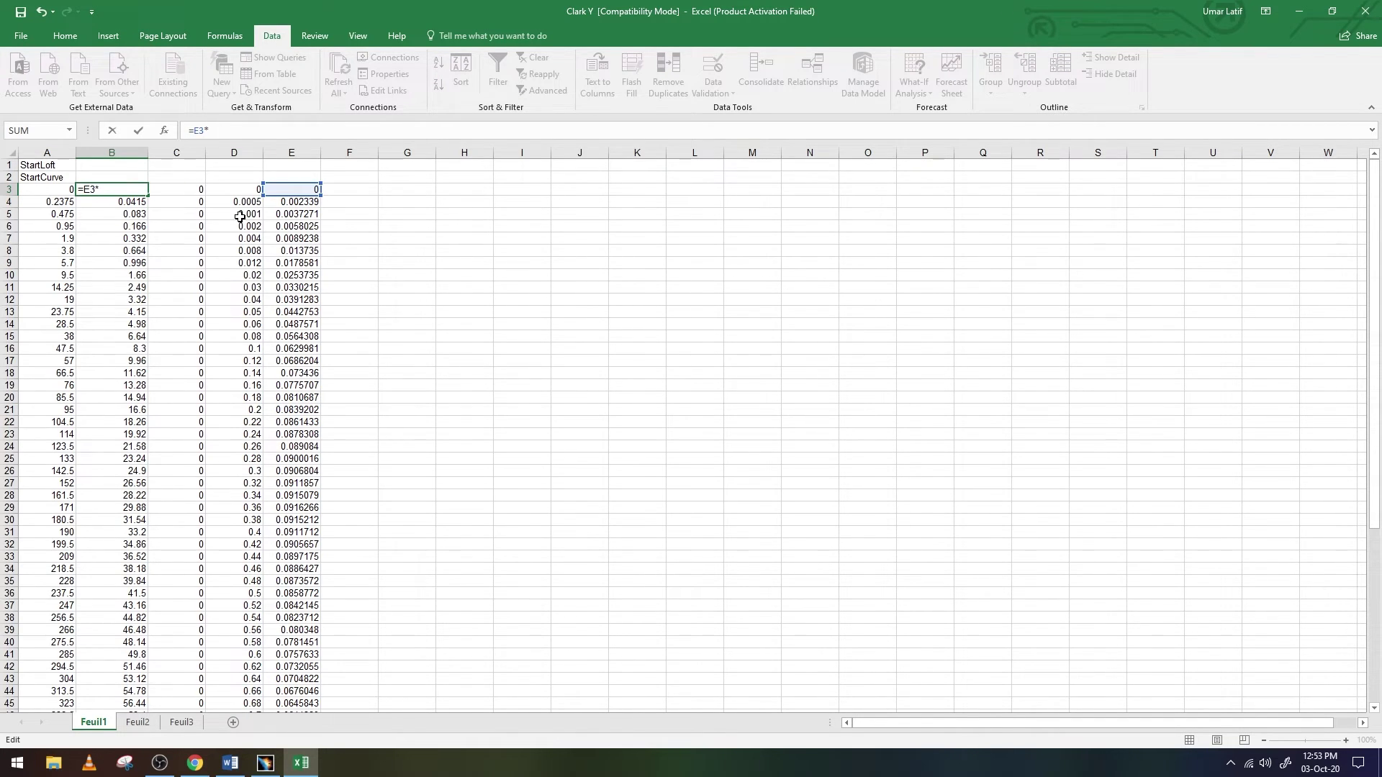
pyautogui.press('Return')
pyautogui.moveTo(148, 208); pyautogui.dragTo(161, 659)
pyautogui.scroll(7, 313, 509)
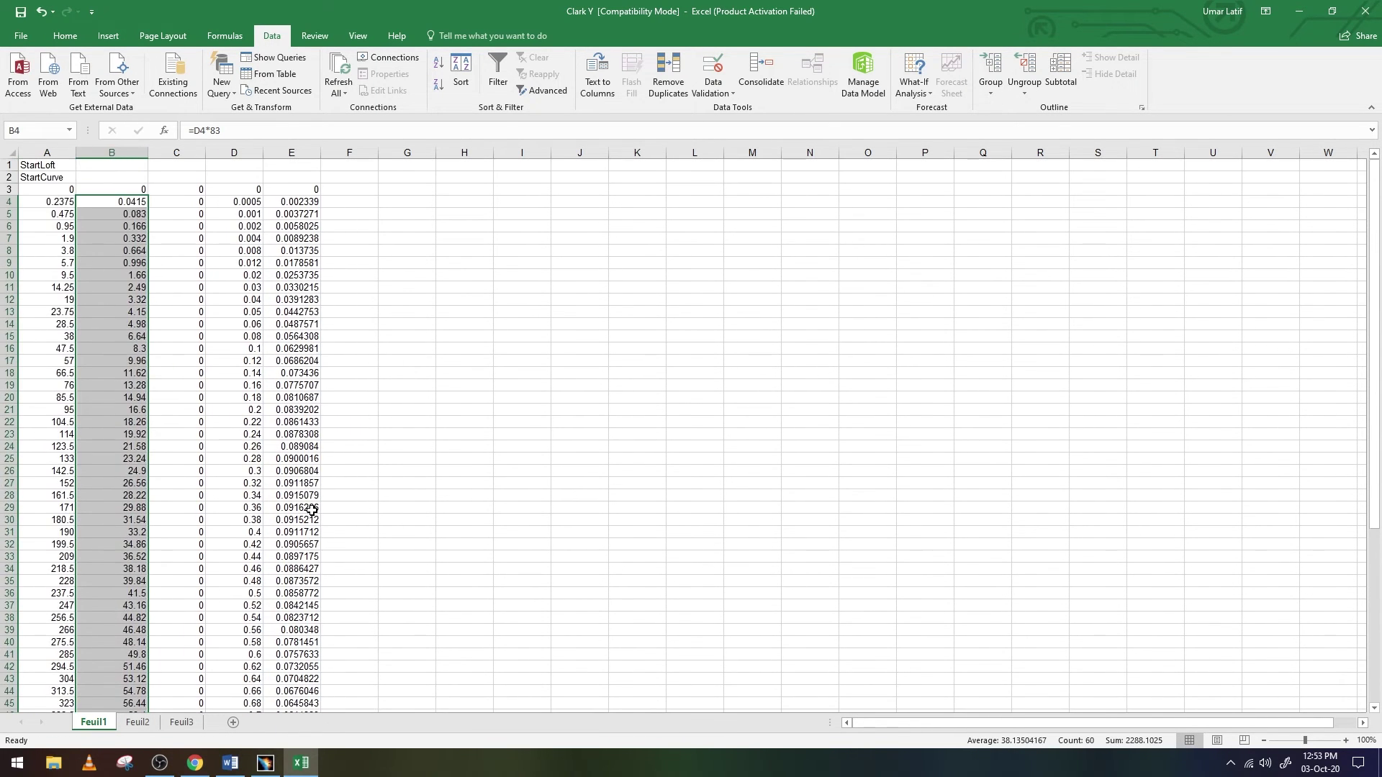
pyautogui.click(138, 192)
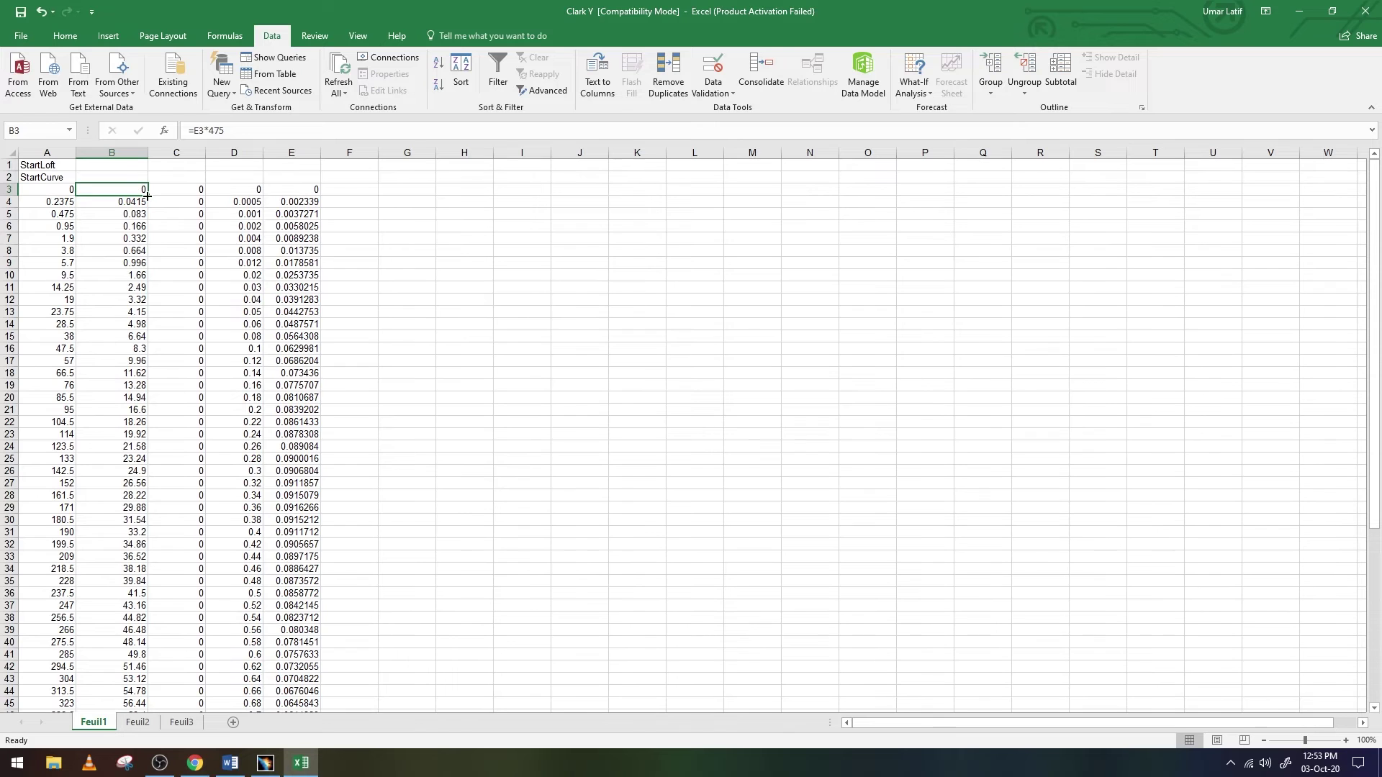
pyautogui.moveTo(142, 196); pyautogui.dragTo(156, 773)
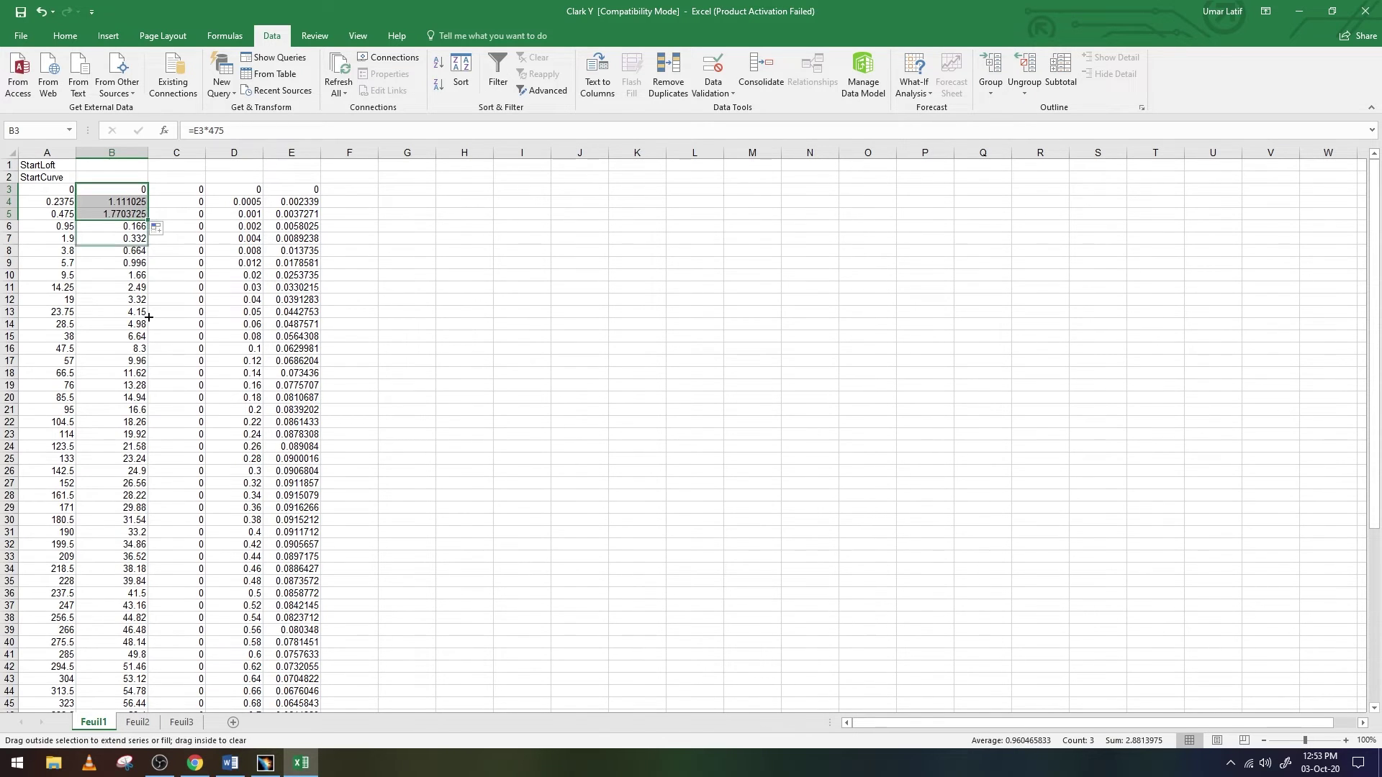
pyautogui.moveTo(156, 774); pyautogui.dragTo(151, 656)
pyautogui.scroll(7, 286, 433)
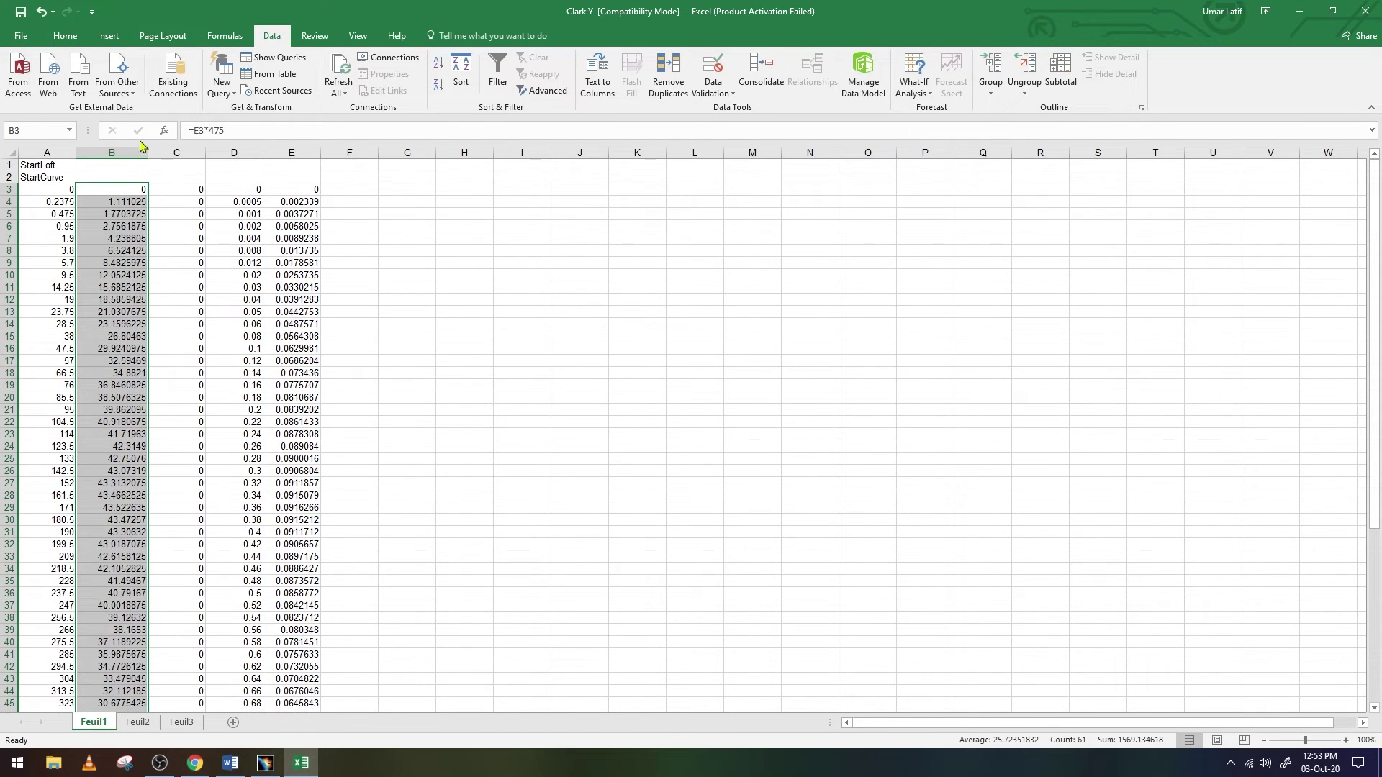
# Copy the scaled column B values, choosing C3 as their destination
pyautogui.click(262, 770)
pyautogui.click(263, 771)
pyautogui.scroll(-5, 154, 222)
pyautogui.scroll(-3, 154, 222)
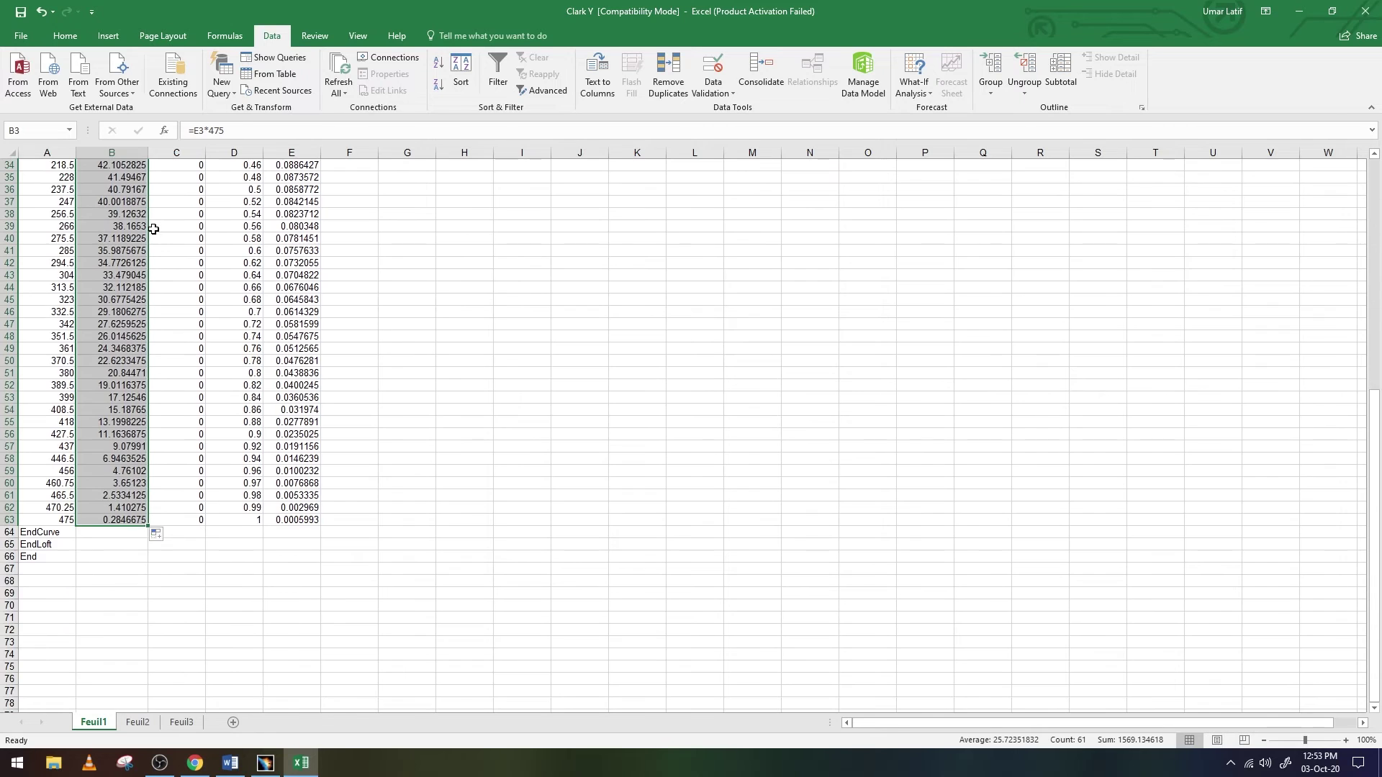
pyautogui.scroll(8, 165, 230)
pyautogui.hotkey('ctrl', 'c')
pyautogui.click(193, 188)
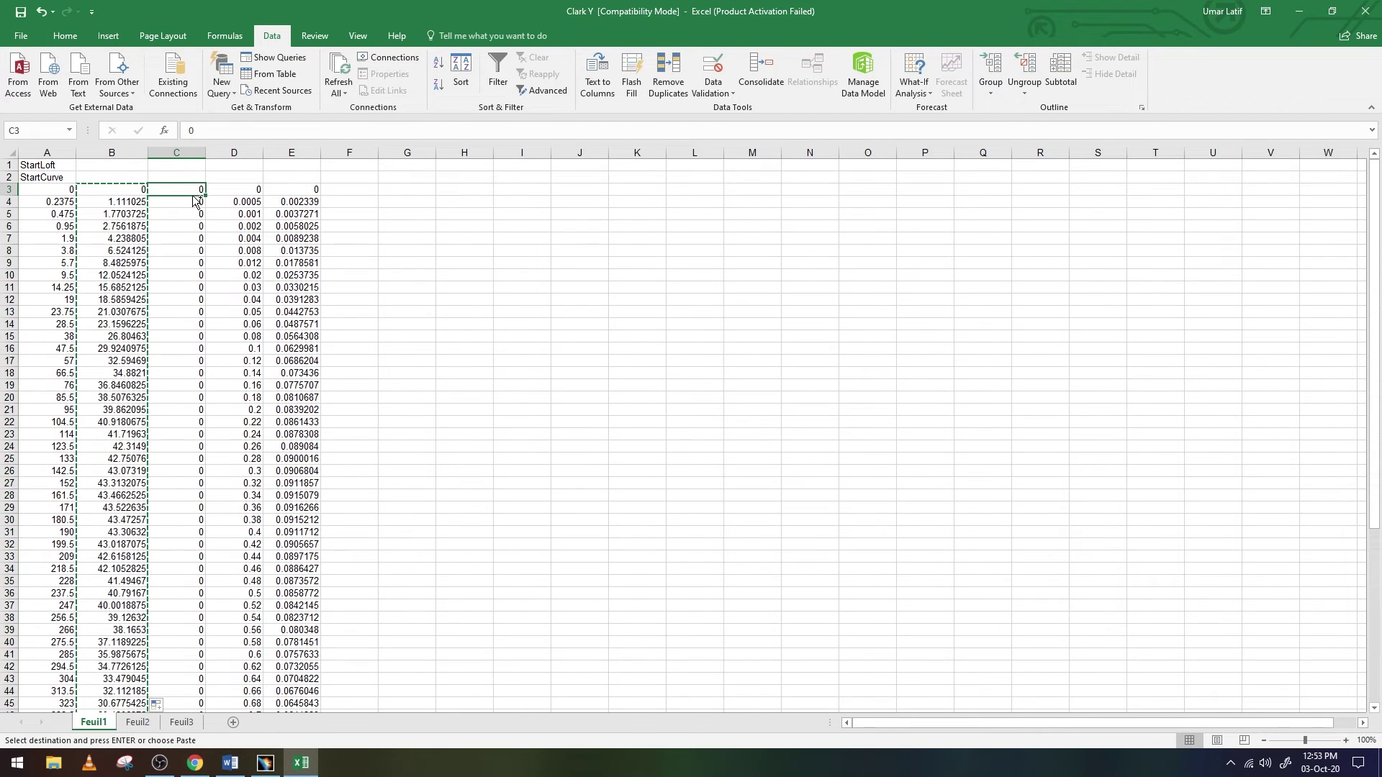
# Paste the scaled values into column C and fill column B with 0 down to row 63
pyautogui.hotkey('ctrl', 'v')
pyautogui.click(136, 190)
pyautogui.write('0')
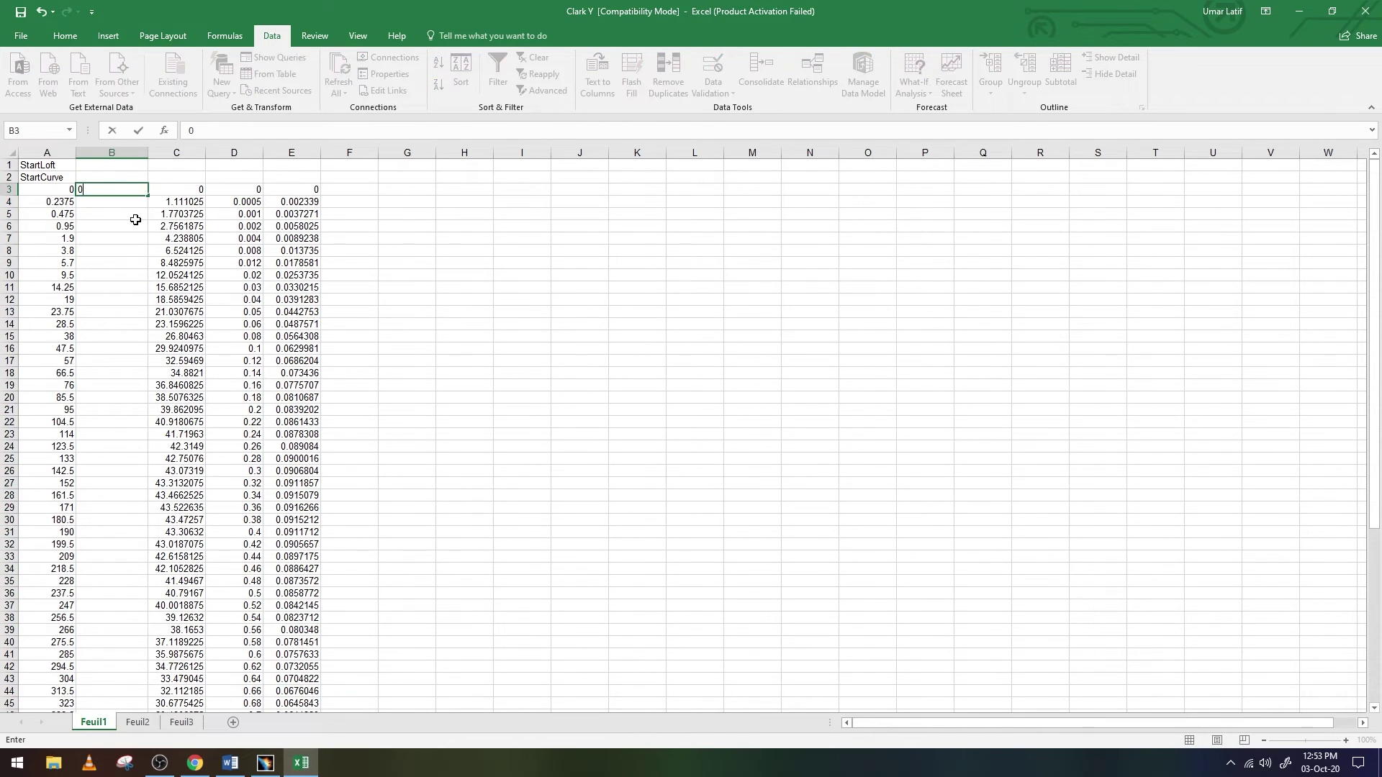
pyautogui.click(130, 189)
pyautogui.moveTo(148, 195)
pyautogui.mouseDown()
pyautogui.moveTo(147, 740)
pyautogui.moveTo(149, 661)
pyautogui.mouseUp()
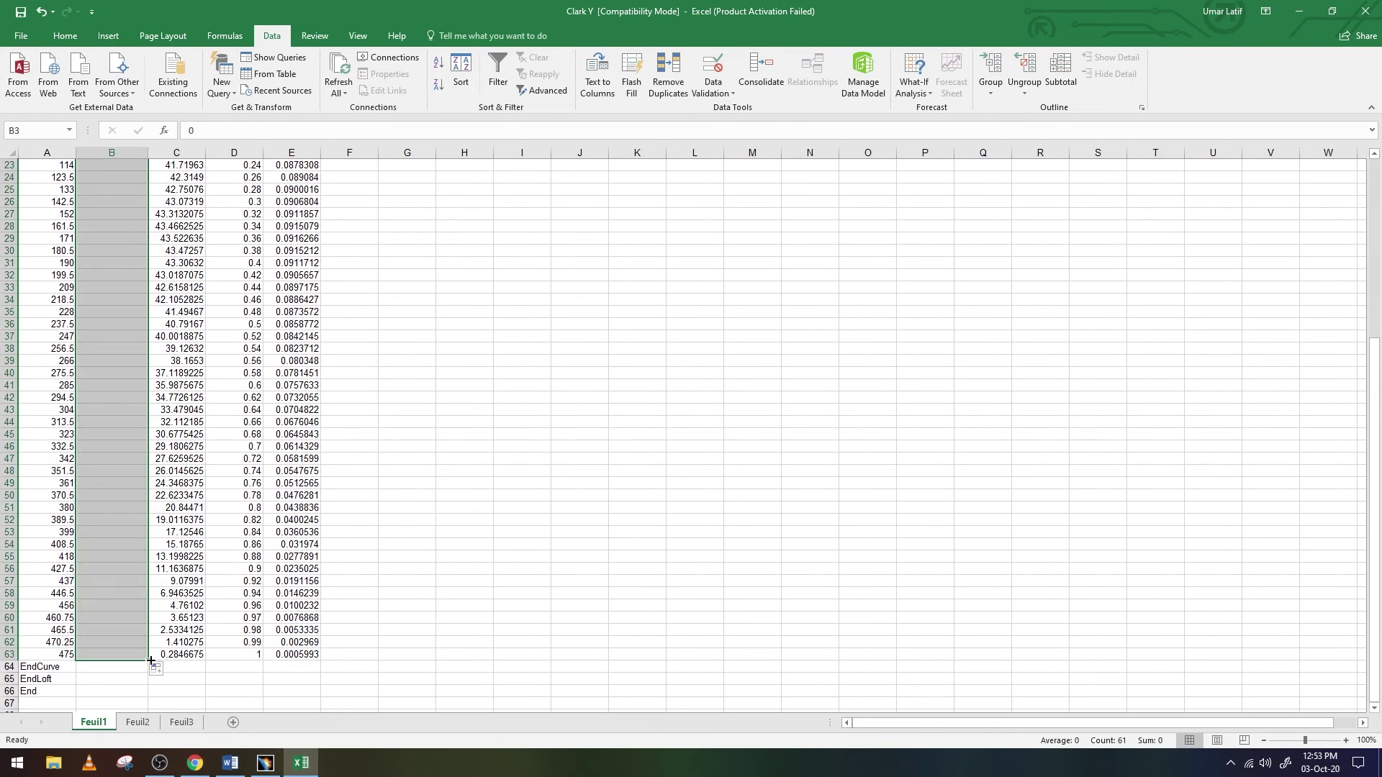
pyautogui.scroll(4, 273, 434)
pyautogui.scroll(3, 251, 368)
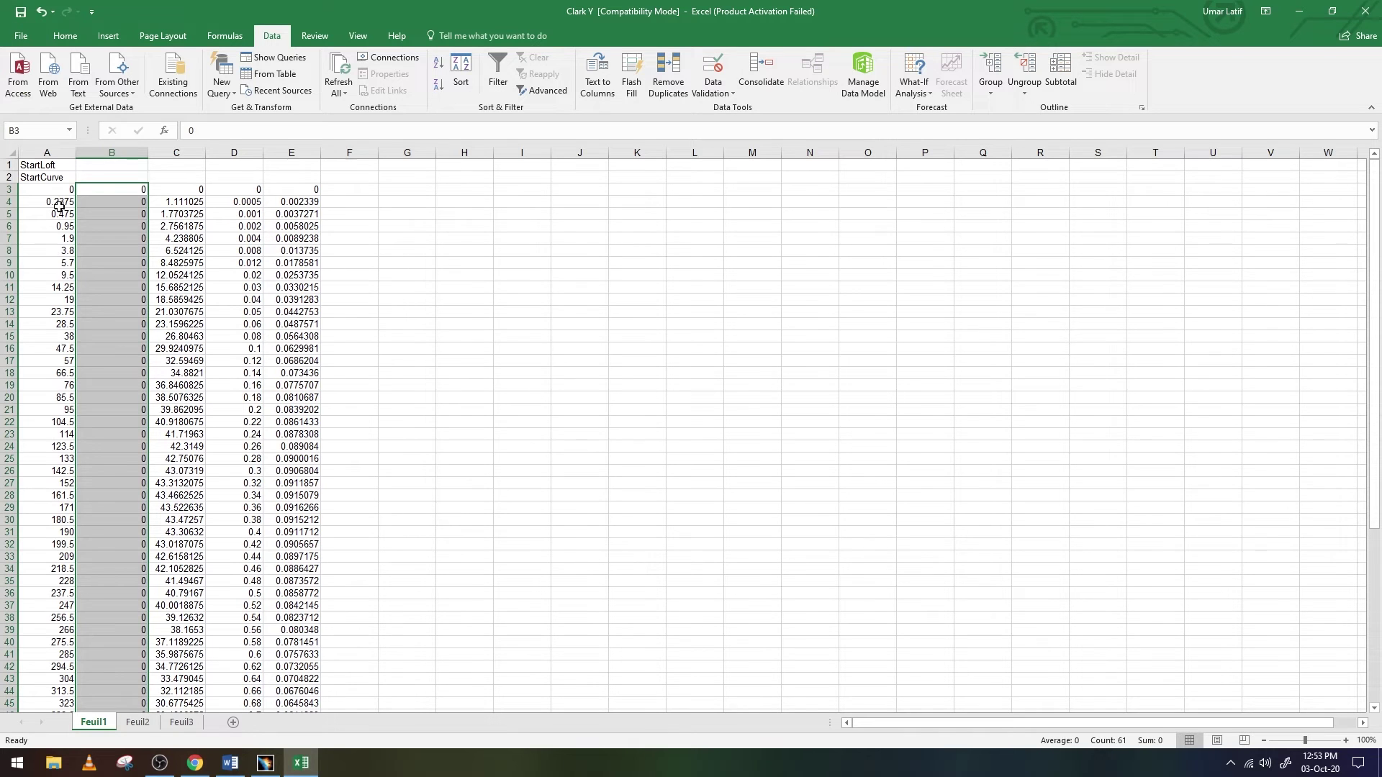
pyautogui.click(61, 163)
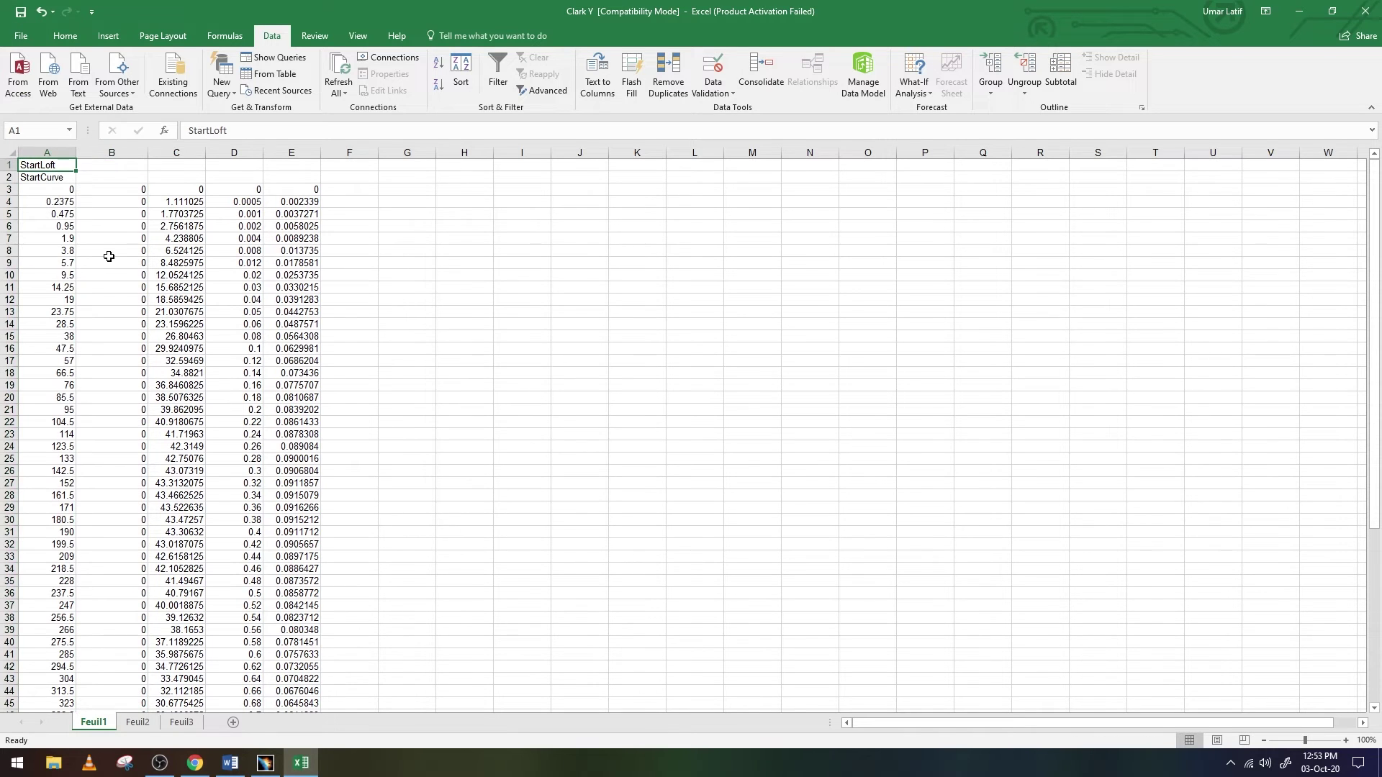
# Run the Feuil1.Main macro from Clark Y.xls and confirm the entity choice to generate geometry
pyautogui.click(360, 36)
pyautogui.click(719, 68)
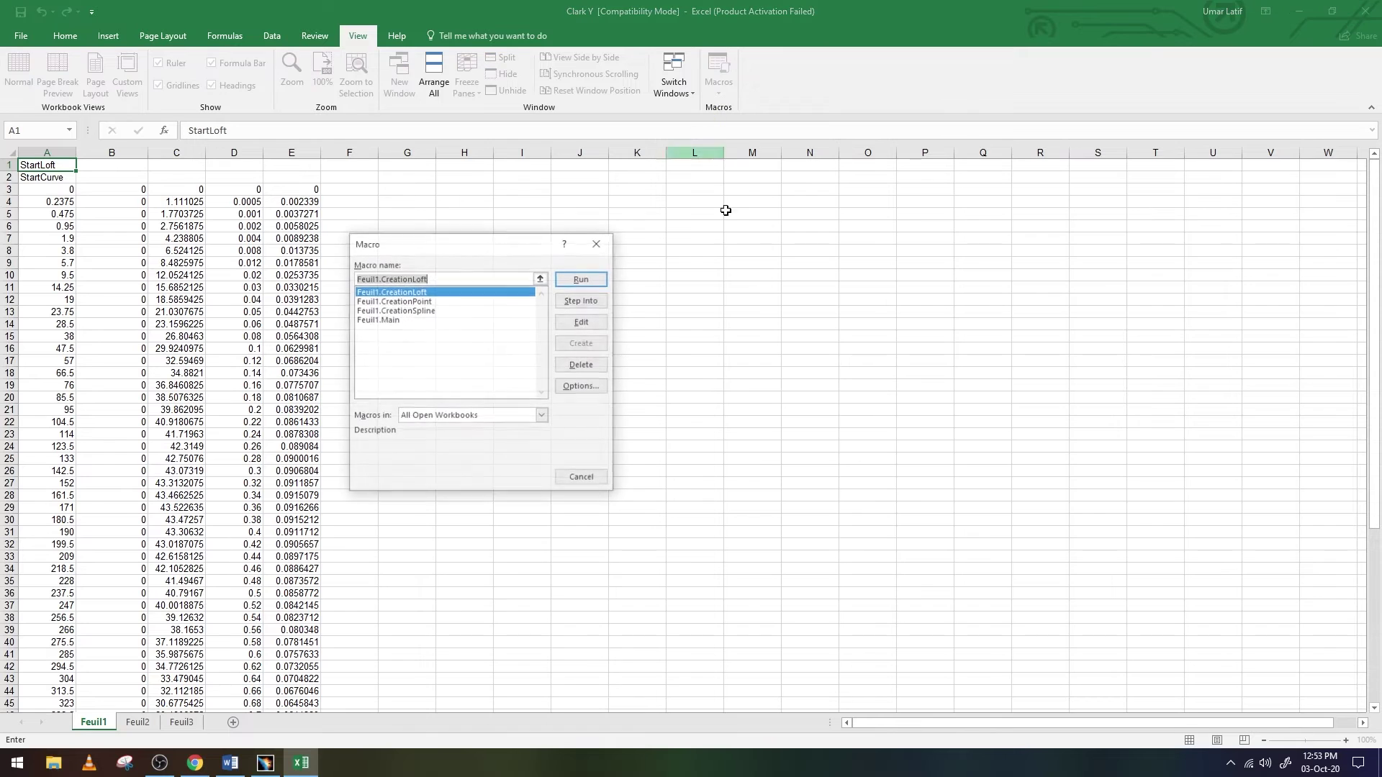
pyautogui.click(403, 321)
pyautogui.click(539, 416)
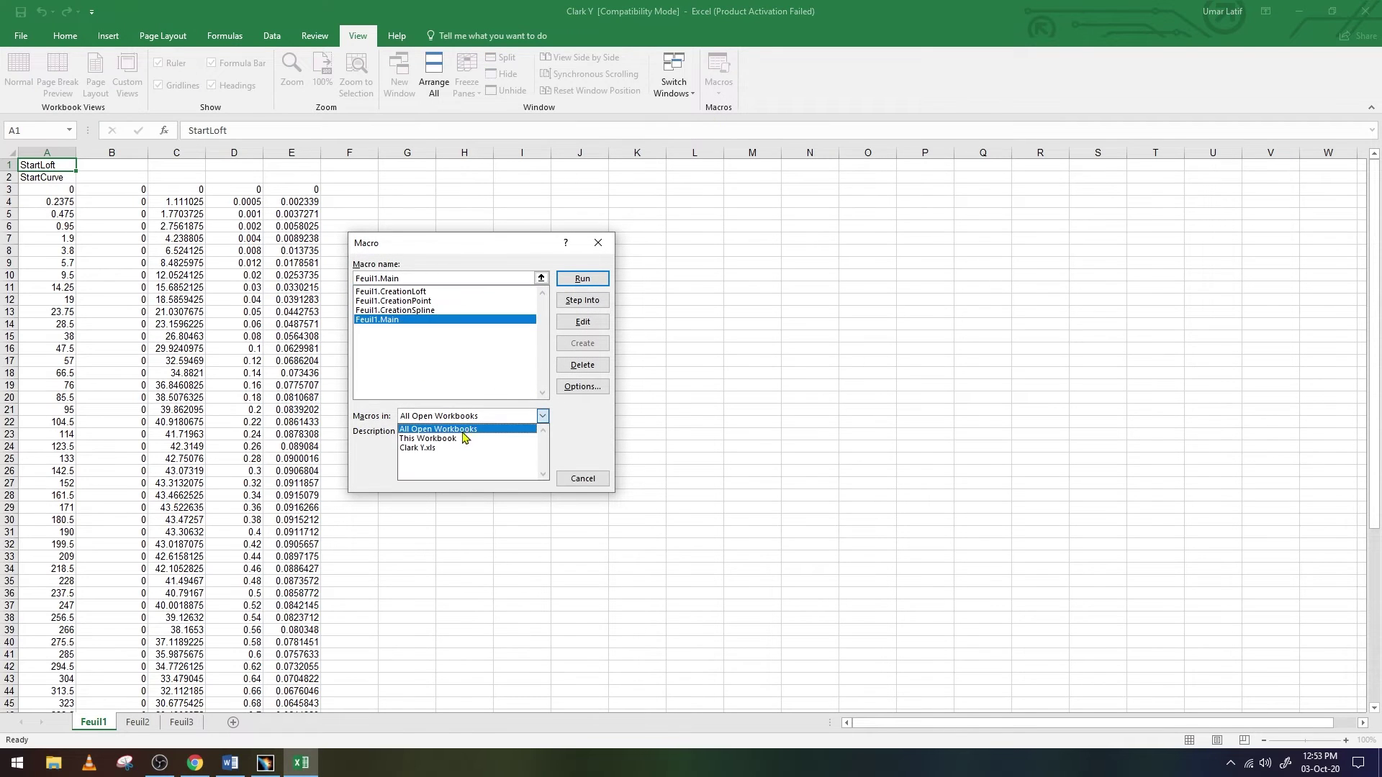
pyautogui.click(451, 448)
pyautogui.click(583, 280)
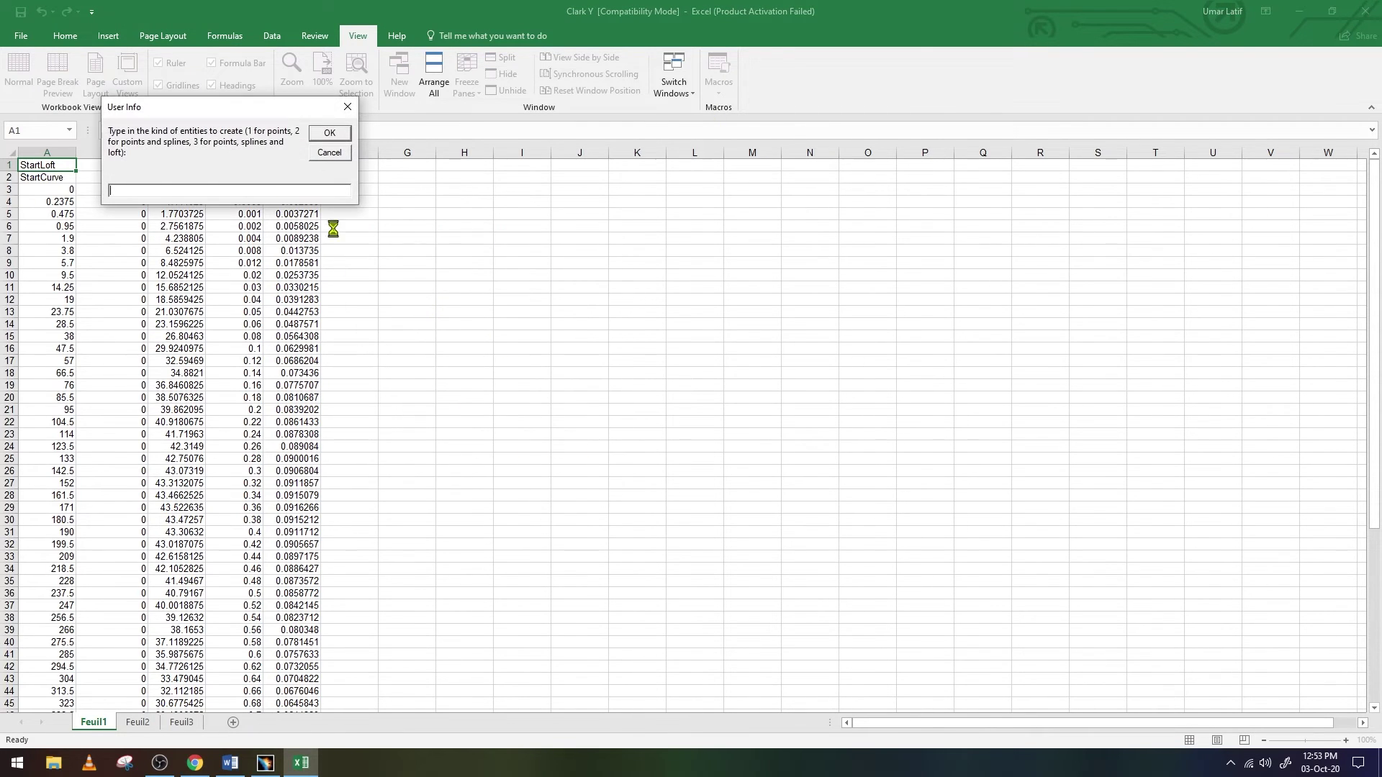
pyautogui.write('2')
pyautogui.click(332, 133)
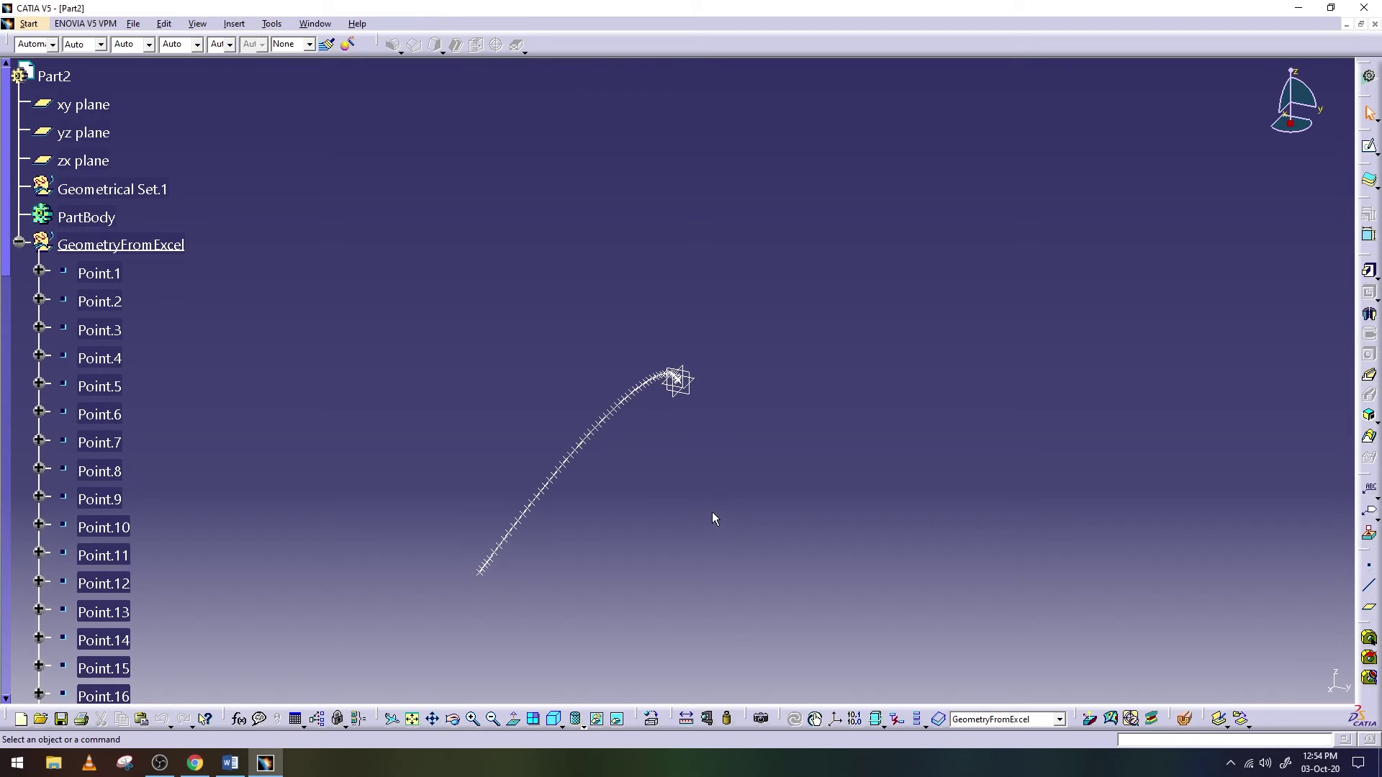
# Fit the GeometryFromExcel points in view, then zoom and rotate to inspect the airfoil spline
pyautogui.click(422, 729)
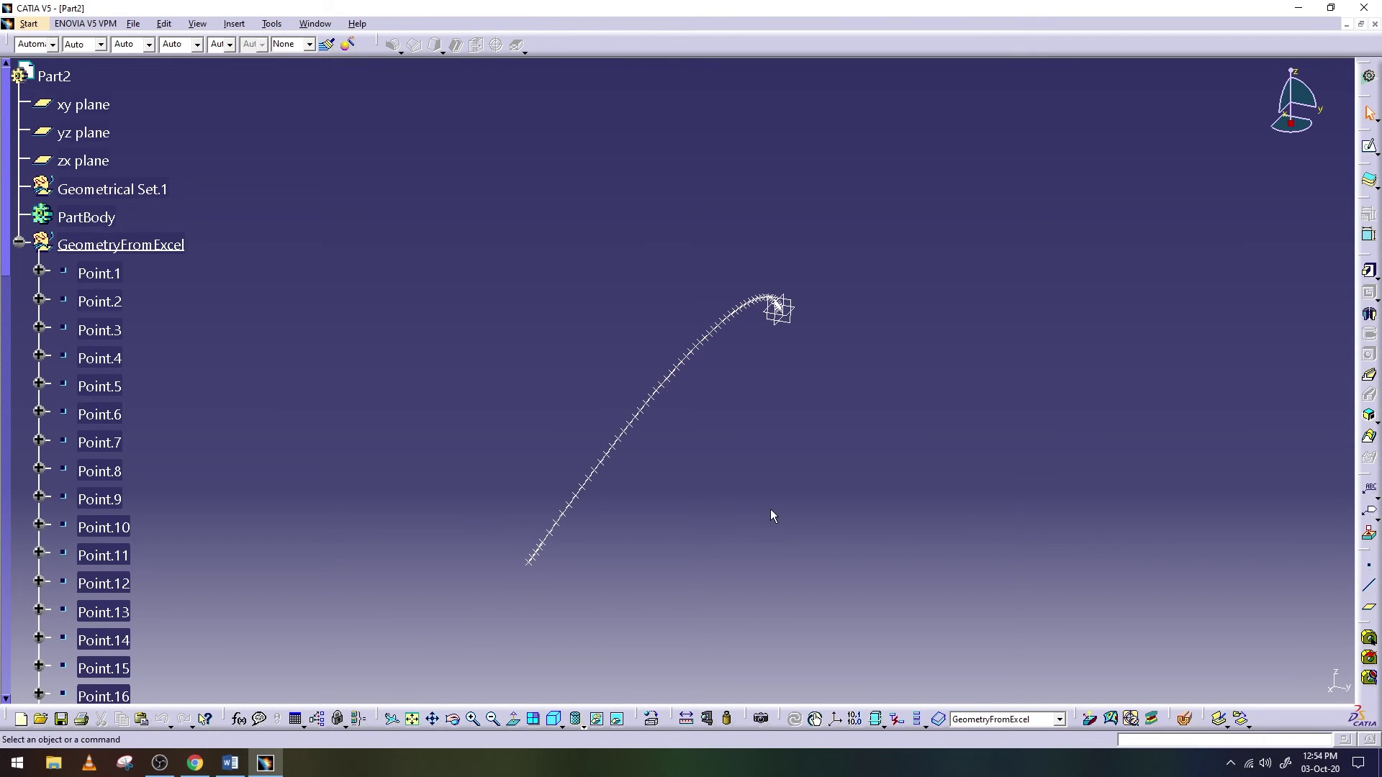
pyautogui.keyDown('ctrl'); pyautogui.moveTo(771, 510); pyautogui.dragTo(800, 336, button='middle'); pyautogui.keyUp('ctrl')
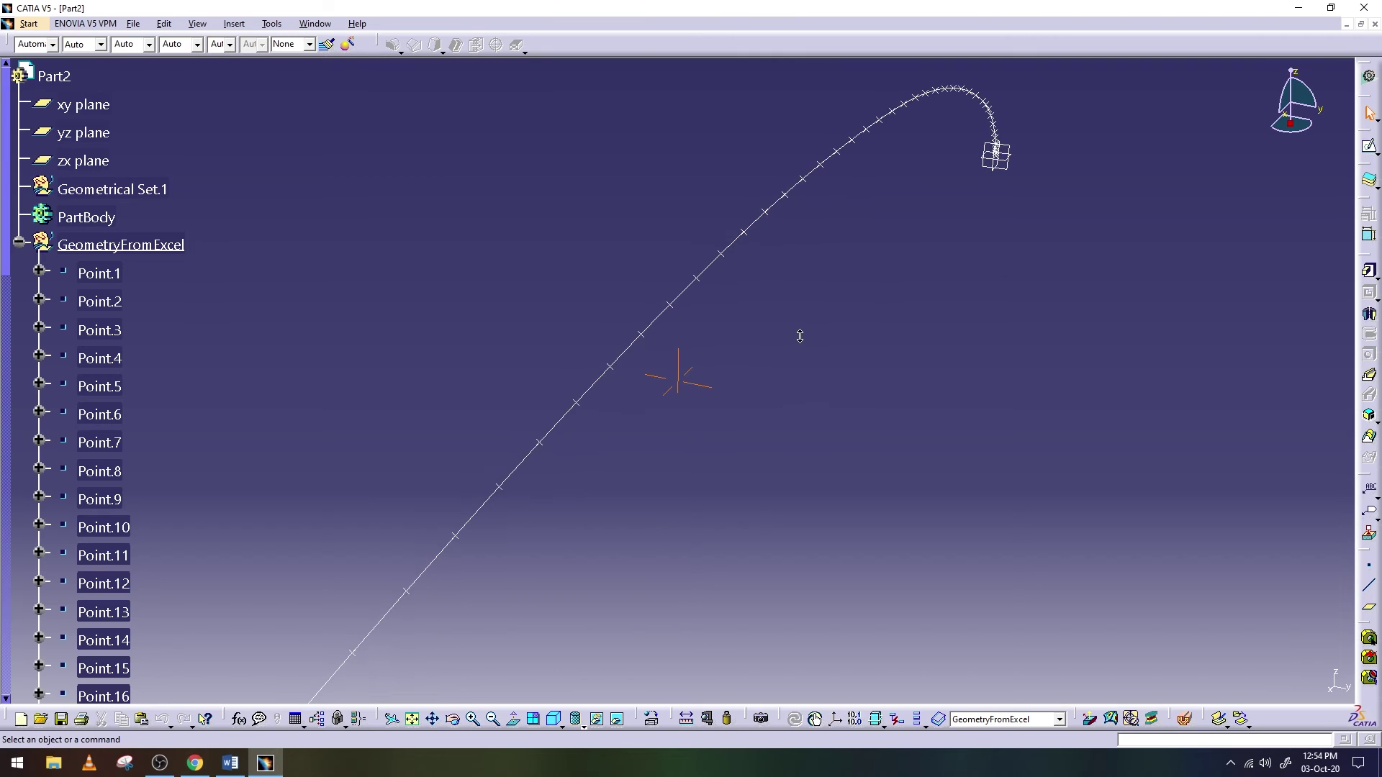
pyautogui.moveTo(800, 336)
pyautogui.keyDown('ctrl'); pyautogui.mouseDown(button='middle')
pyautogui.moveTo(812, 558)
pyautogui.moveTo(825, 520)
pyautogui.mouseUp(button='middle'); pyautogui.keyUp('ctrl')
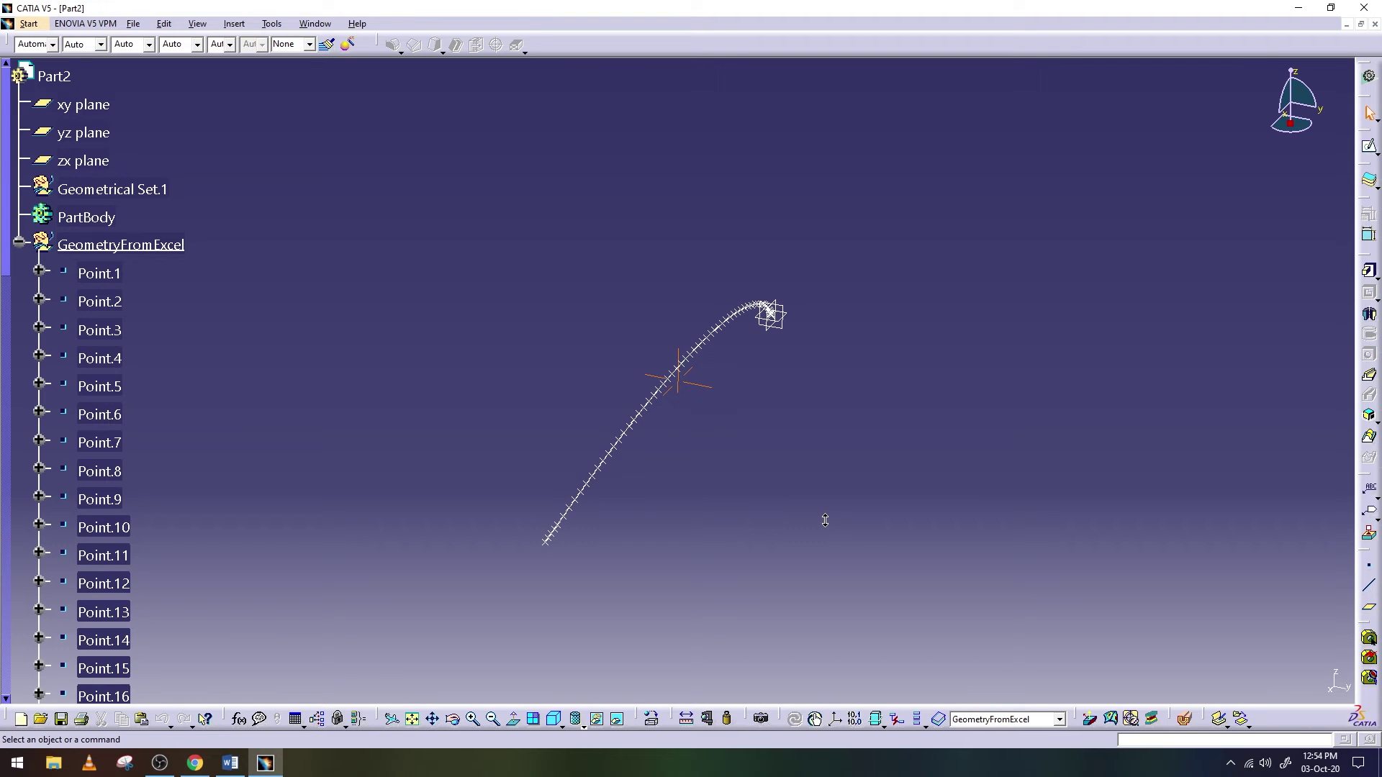
pyautogui.moveTo(825, 520)
pyautogui.keyDown('ctrl'); pyautogui.mouseDown(button='middle')
pyautogui.moveTo(854, 376)
pyautogui.moveTo(832, 542)
pyautogui.mouseUp(button='middle'); pyautogui.keyUp('ctrl')
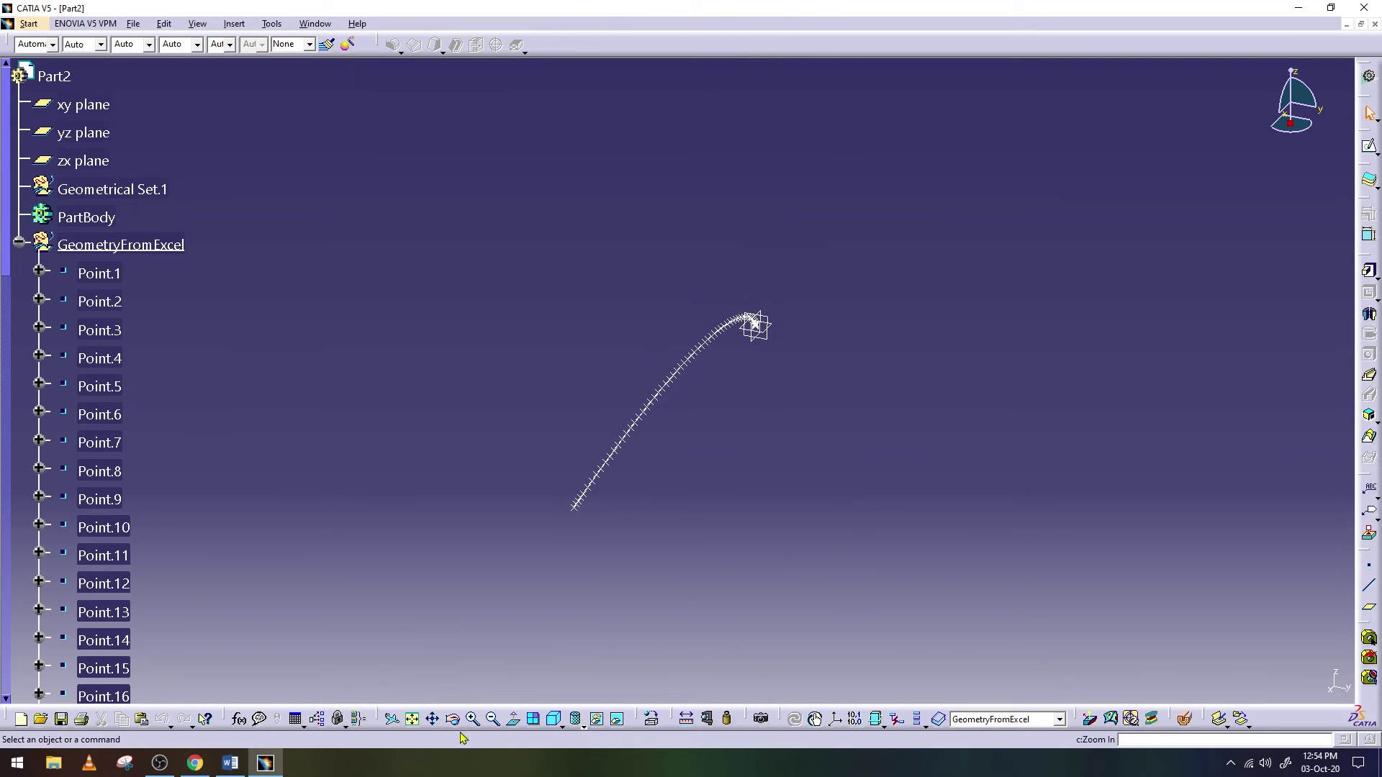
pyautogui.moveTo(472, 681)
pyautogui.mouseDown()
pyautogui.moveTo(660, 435)
pyautogui.moveTo(511, 336)
pyautogui.moveTo(431, 340)
pyautogui.mouseUp()
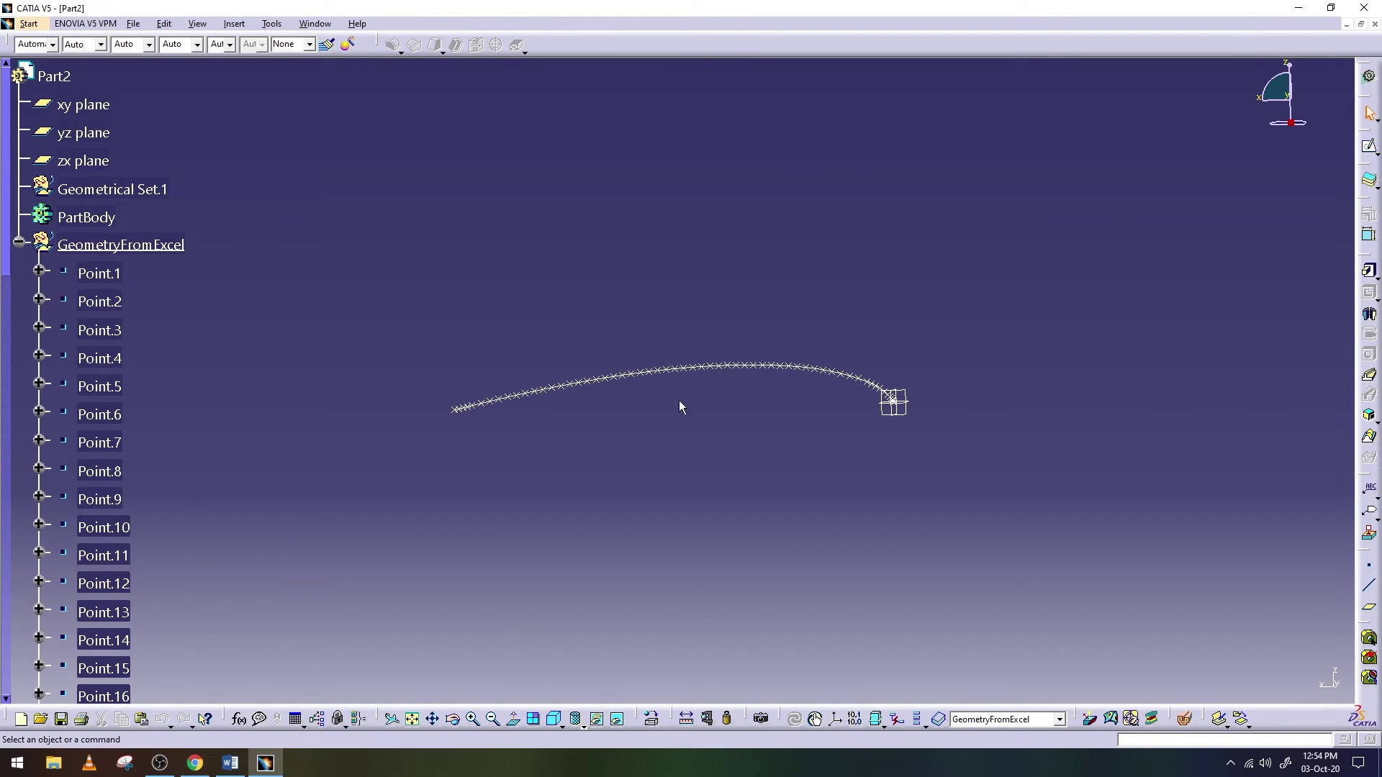
# Zoom in and out on the spline, then minimize CATIA to show the desktop
pyautogui.scroll(-3, 322, 487)
pyautogui.scroll(-4, 326, 474)
pyautogui.scroll(-8, 327, 472)
pyautogui.scroll(-3, 329, 473)
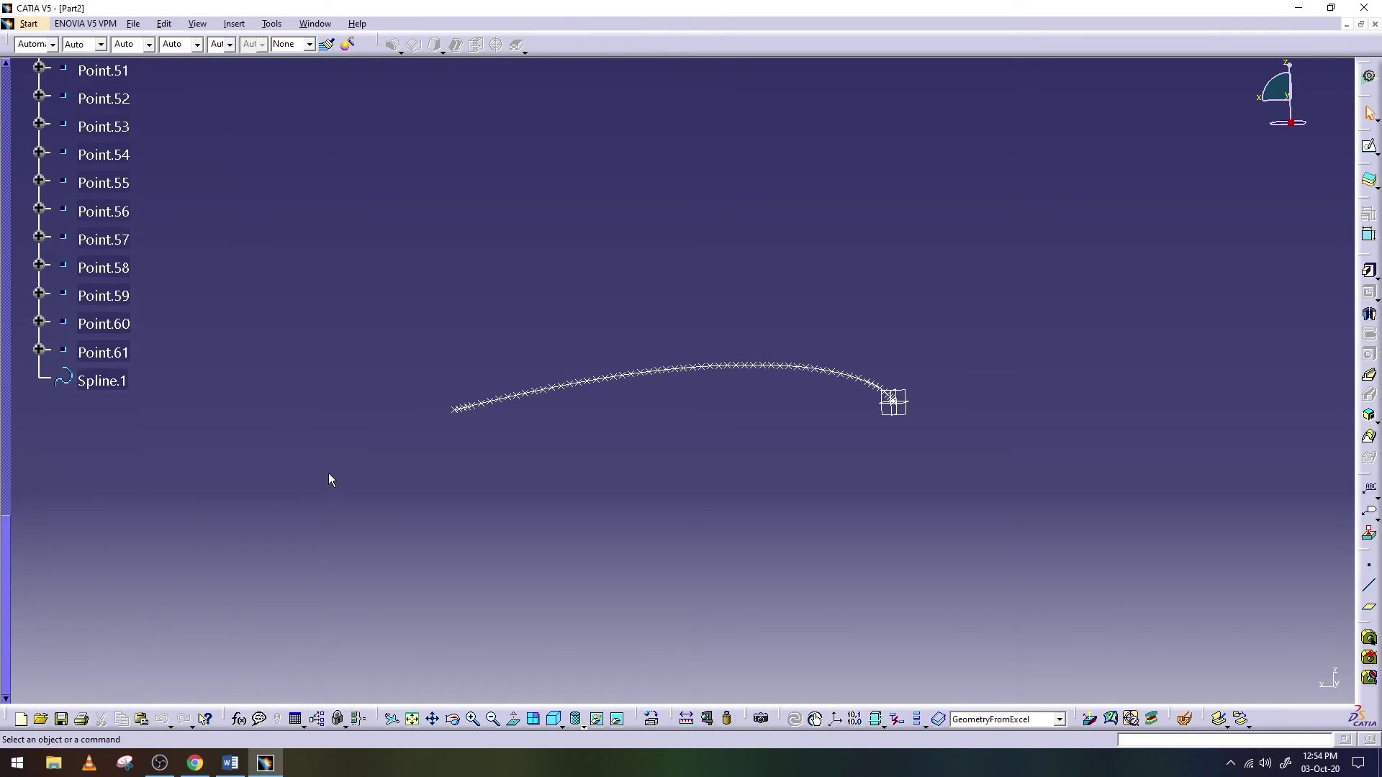
pyautogui.scroll(4, 329, 473)
pyautogui.scroll(4, 330, 472)
pyautogui.scroll(4, 338, 470)
pyautogui.scroll(4, 353, 472)
pyautogui.scroll(3, 354, 472)
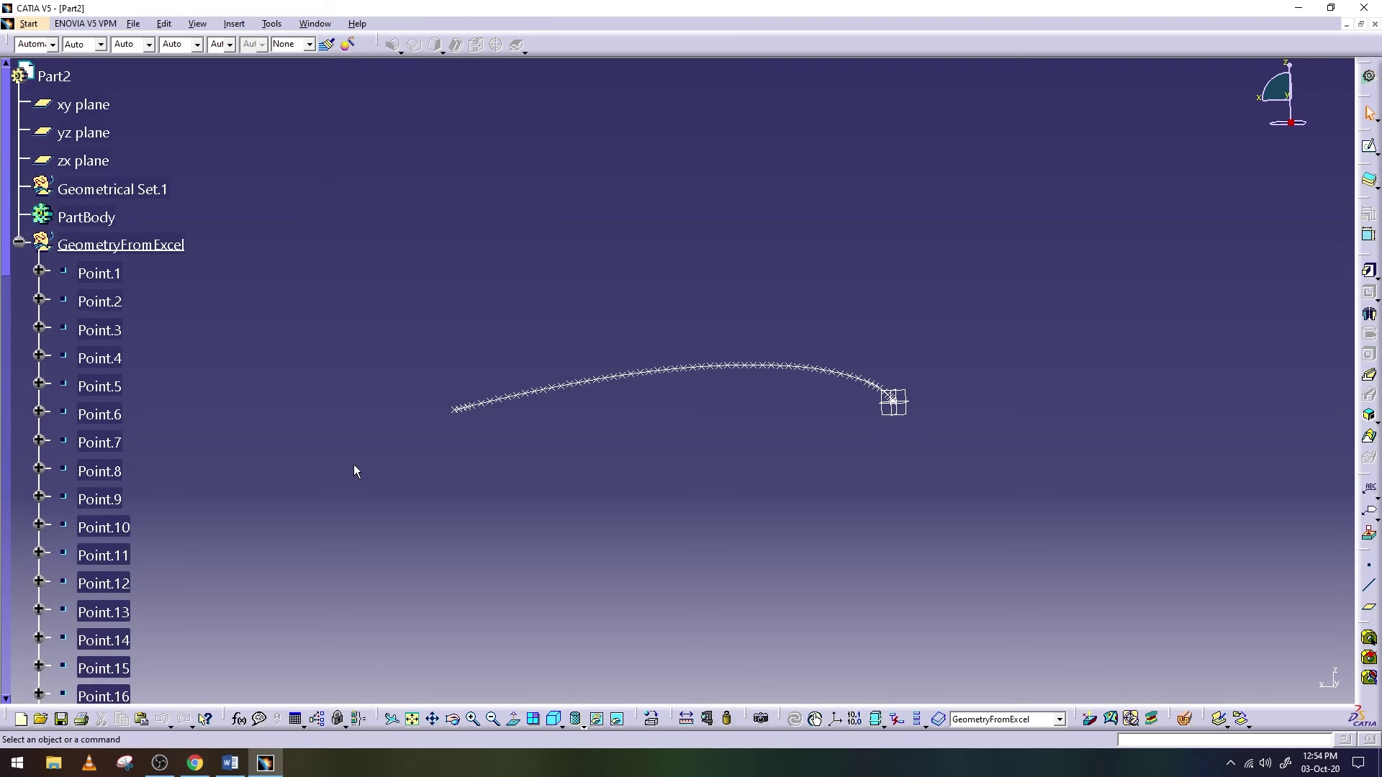
pyautogui.scroll(-4, 354, 471)
pyautogui.scroll(-6, 354, 472)
pyautogui.scroll(3, 354, 471)
pyautogui.scroll(4, 354, 470)
pyautogui.scroll(3, 354, 463)
pyautogui.scroll(3, 355, 462)
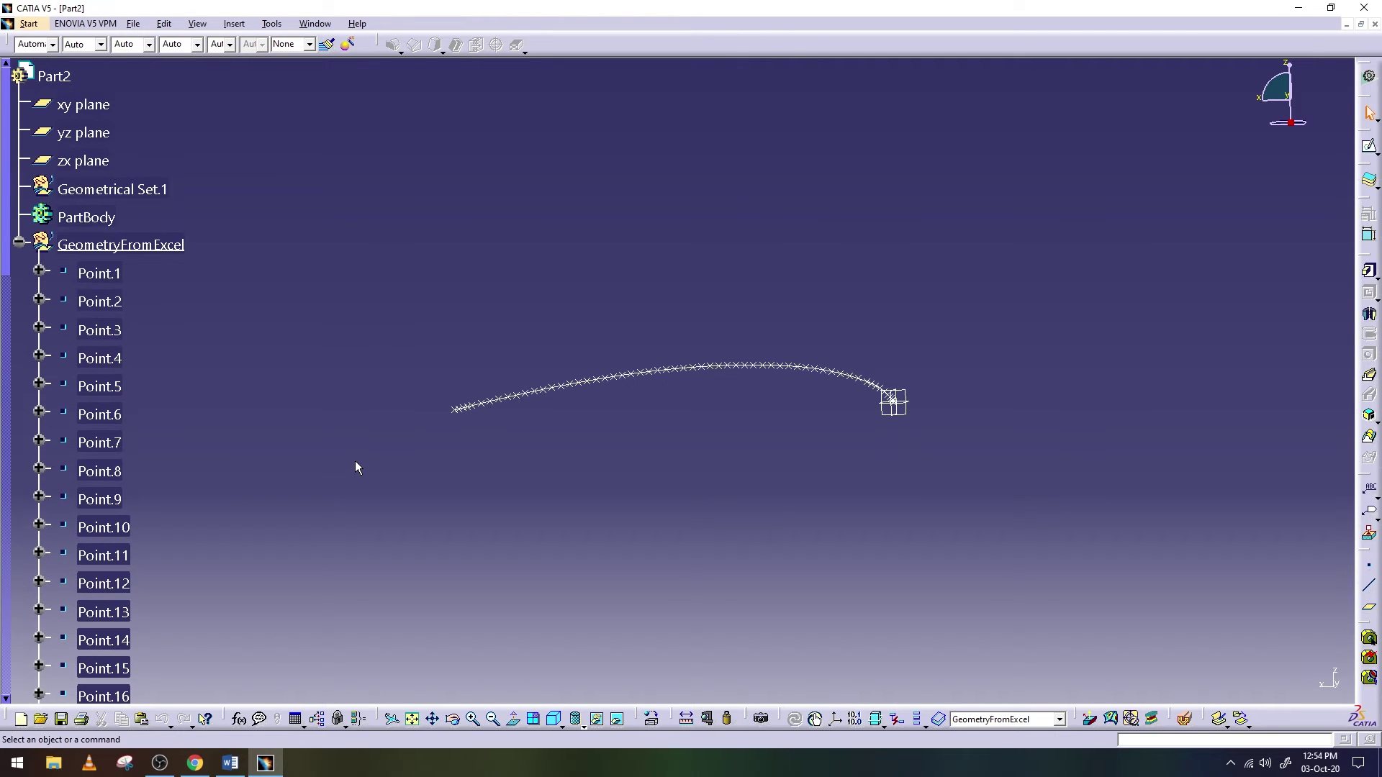
pyautogui.click(1313, 6)
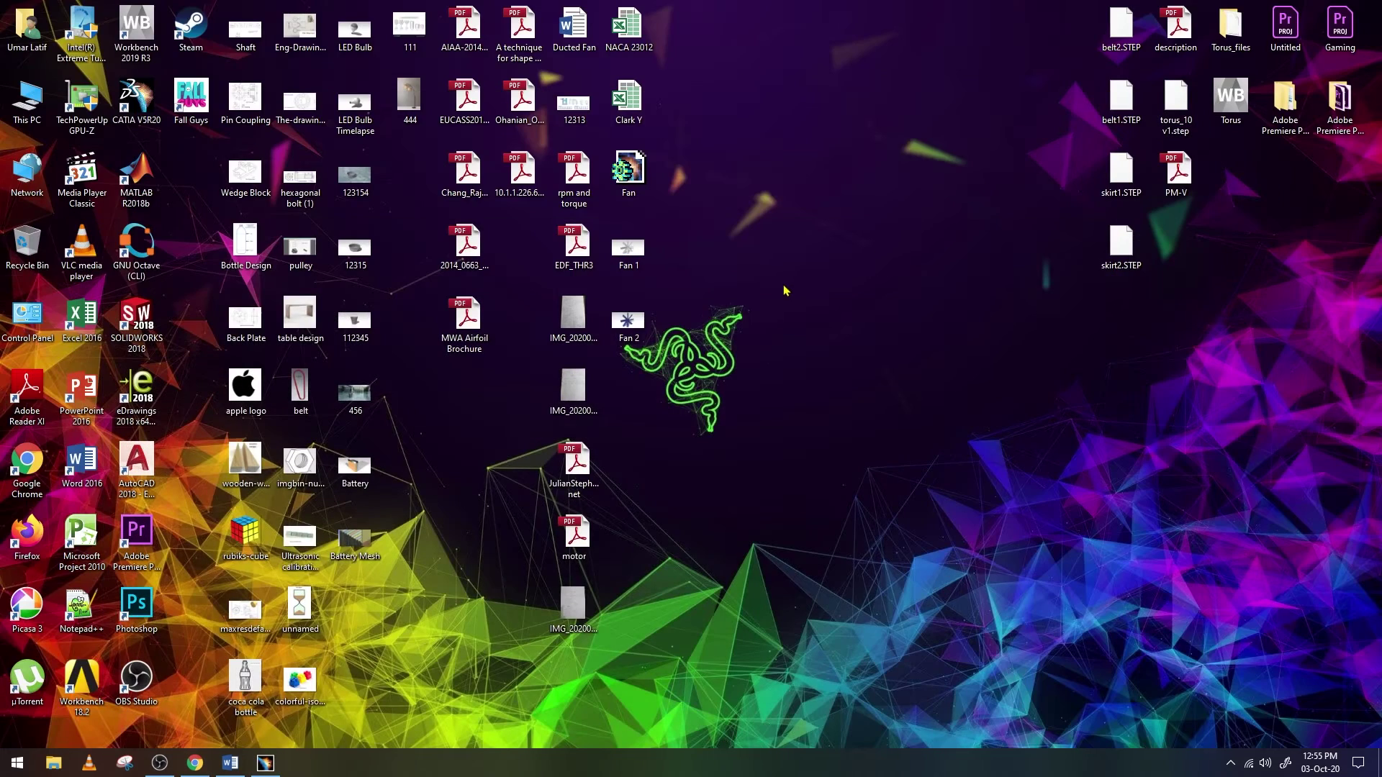
# Open the Clark Y workbook, dismiss the Office activation notice and check the C4 formula
pyautogui.doubleClick(628, 101)
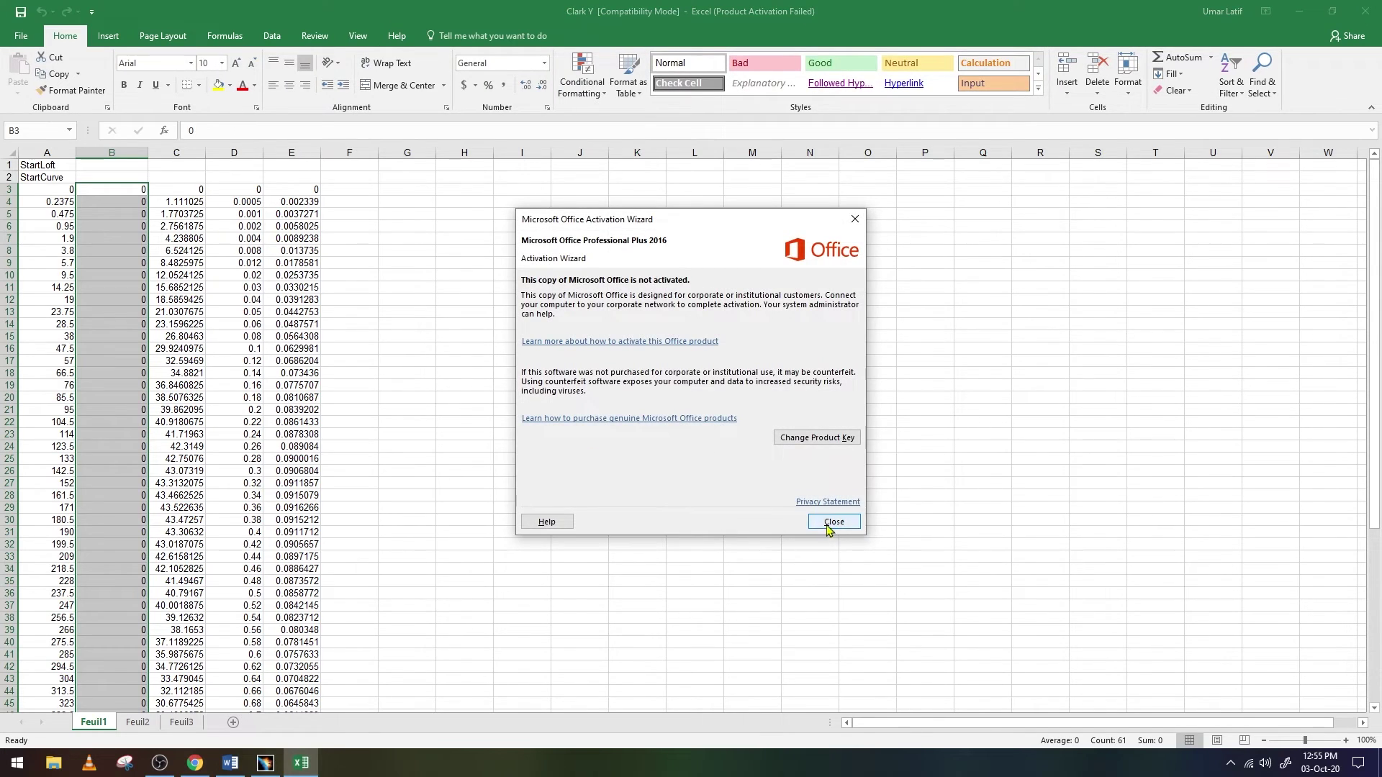
pyautogui.click(827, 529)
pyautogui.press('Right')
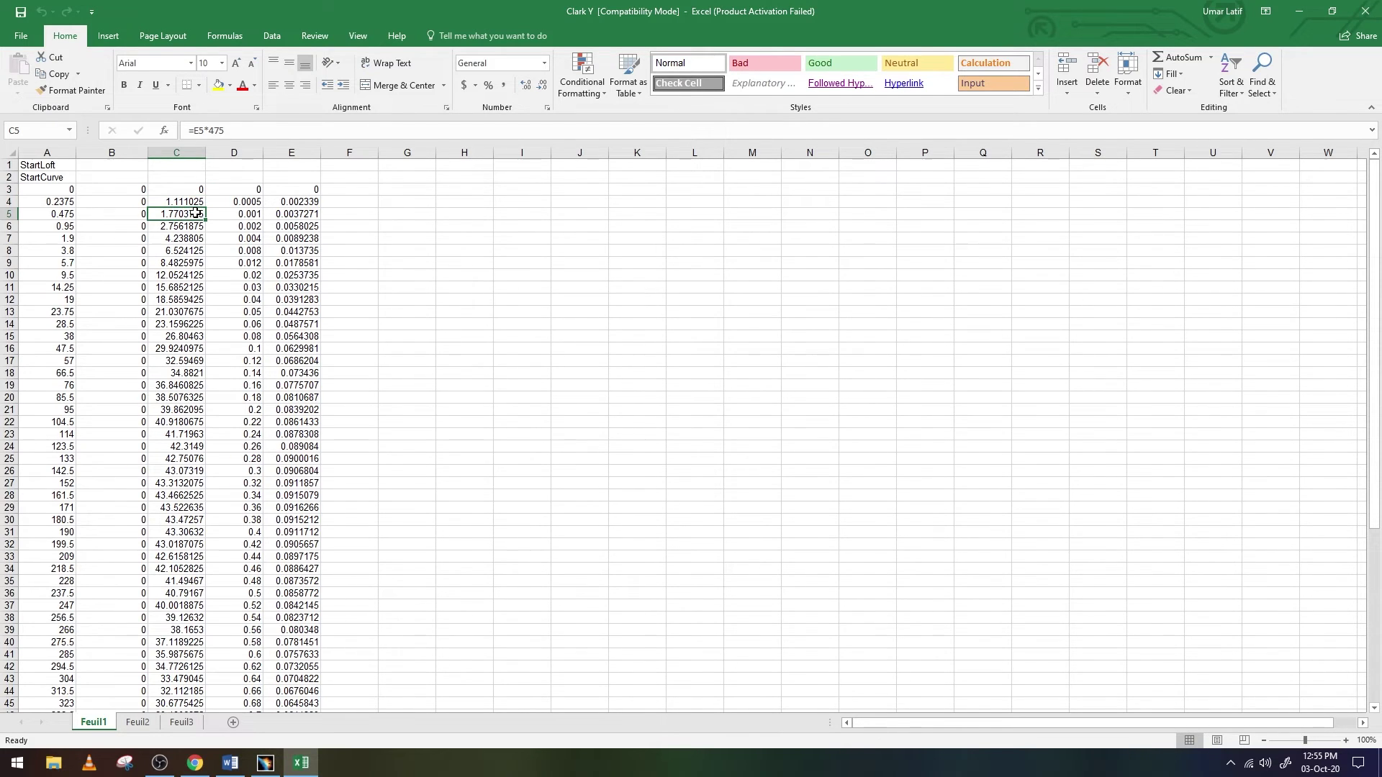
pyautogui.click(196, 202)
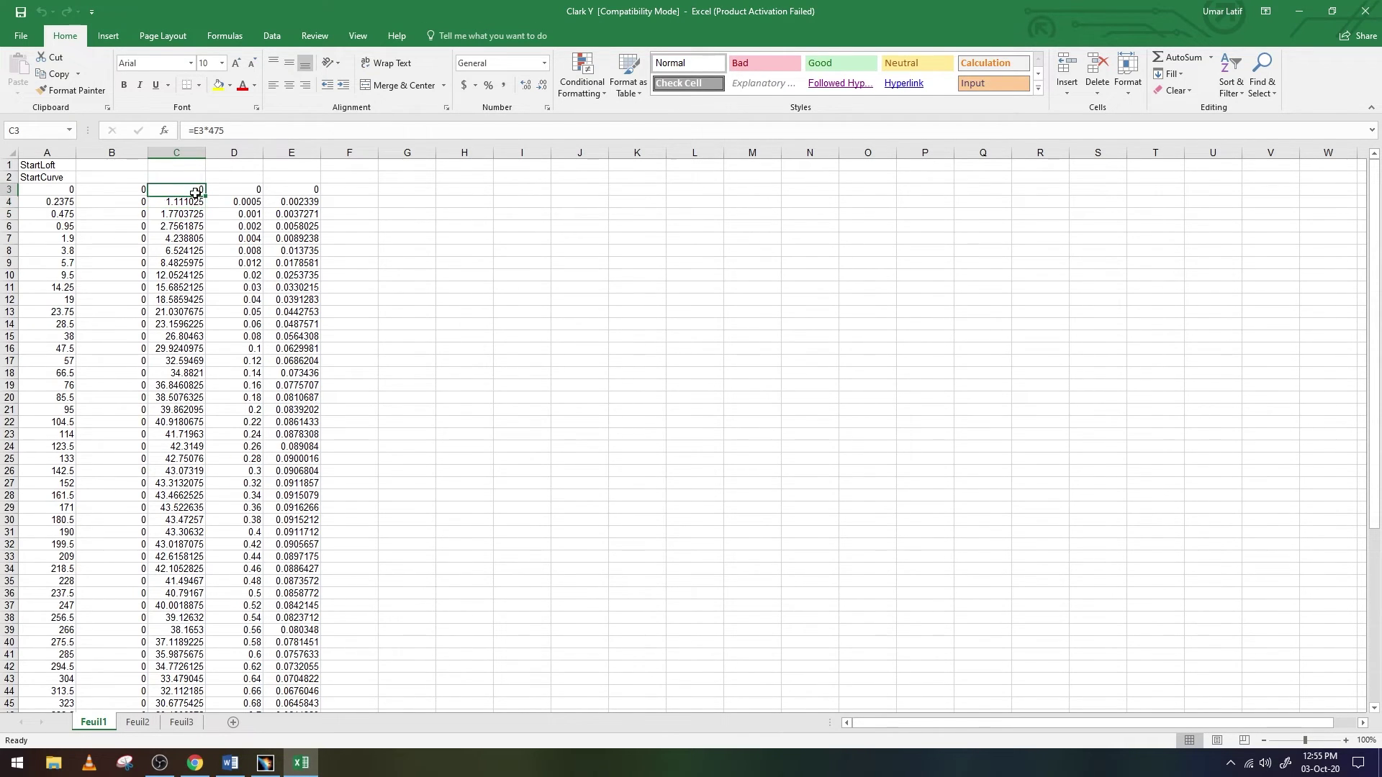
# Move the scaled =E3*475 values from column C into column B
pyautogui.click(184, 149)
pyautogui.hotkey('ctrl', 'c')
pyautogui.click(130, 151)
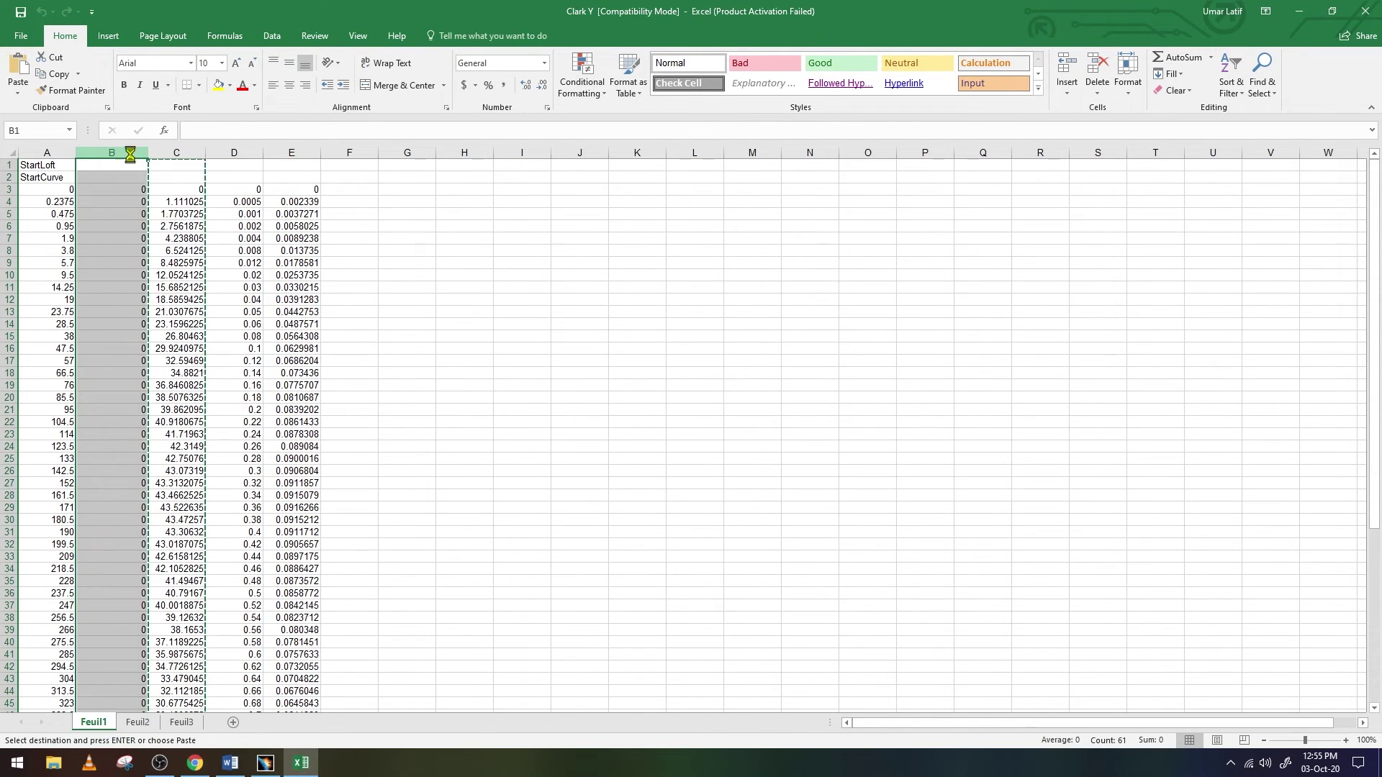
pyautogui.hotkey('ctrl', 'v')
# Fill column C with 0 from C3 down to row 63
pyautogui.click(164, 188)
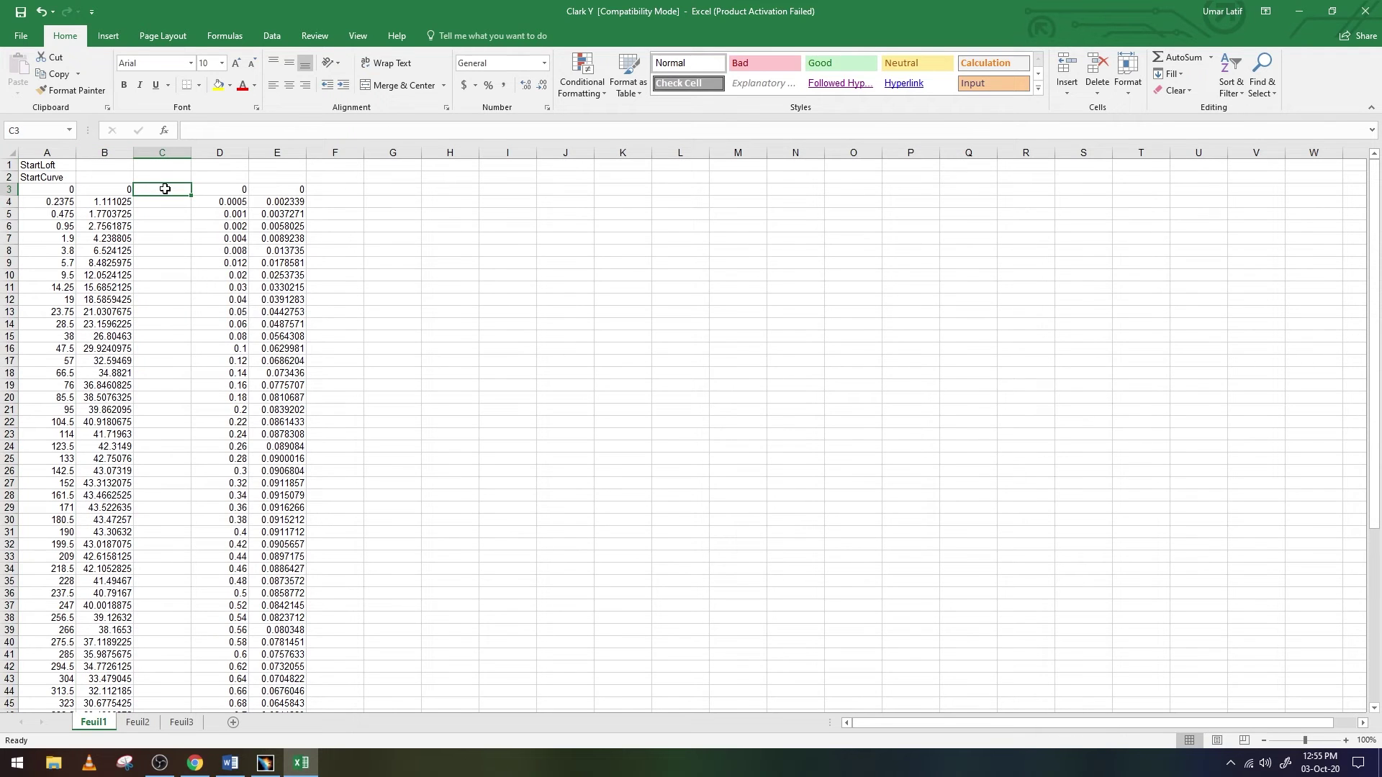
pyautogui.write('0')
pyautogui.moveTo(191, 196); pyautogui.dragTo(230, 708)
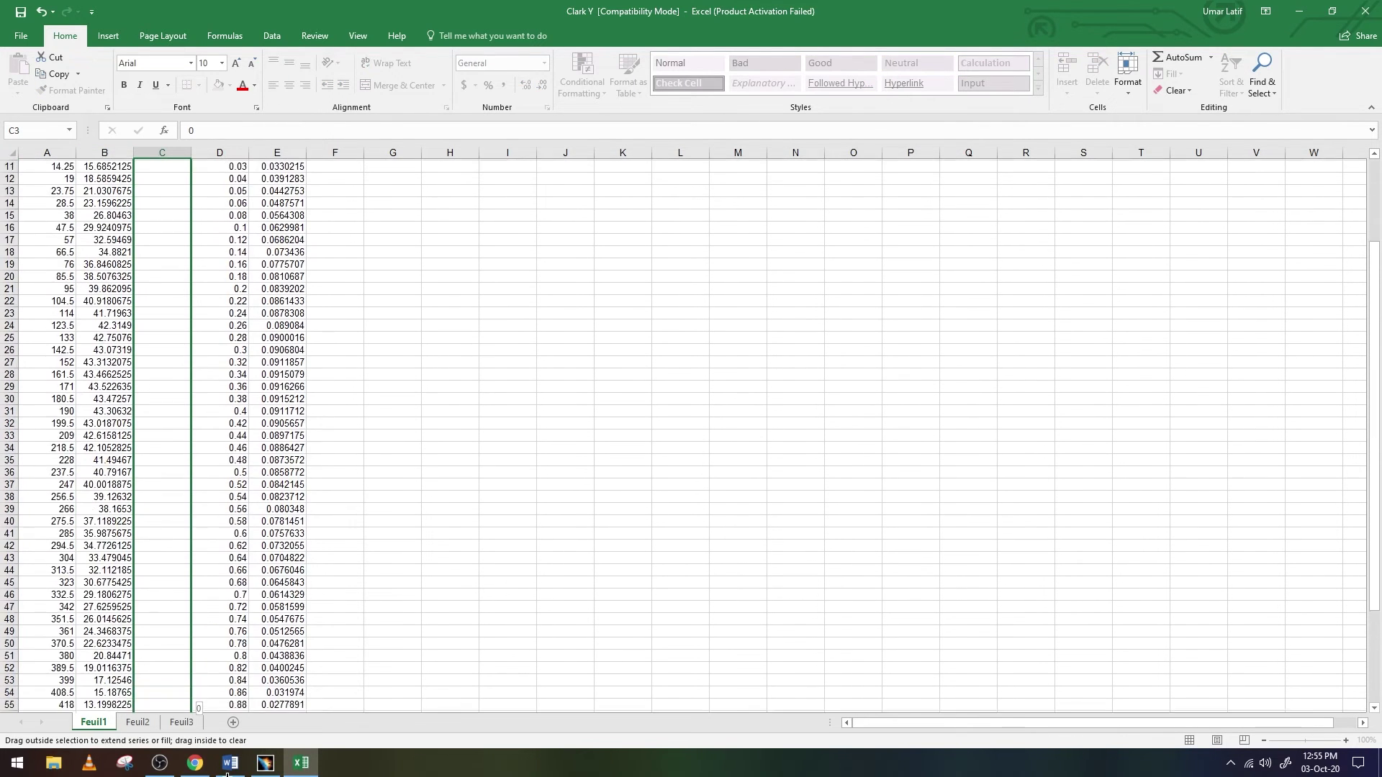
pyautogui.moveTo(229, 707); pyautogui.dragTo(216, 656)
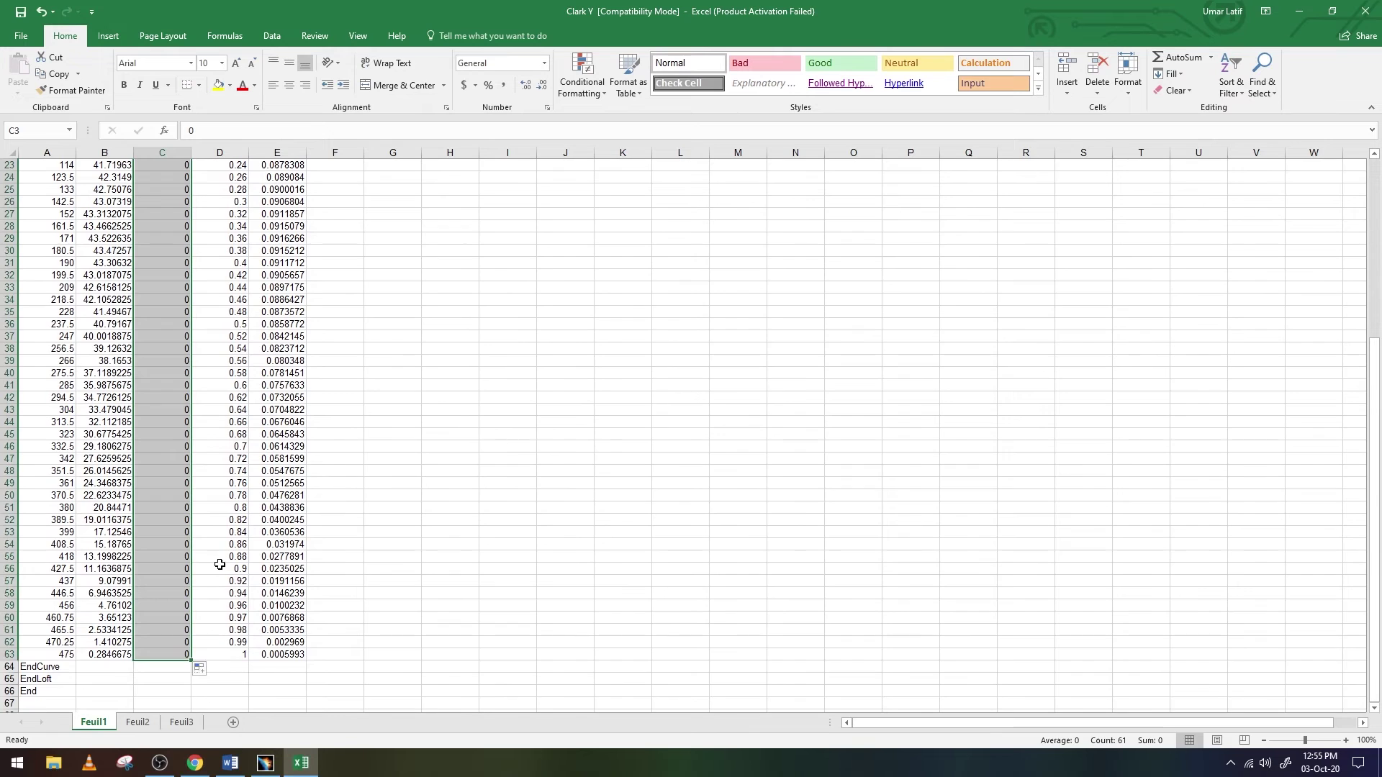
pyautogui.scroll(3, 180, 504)
pyautogui.scroll(4, 113, 296)
pyautogui.click(120, 188)
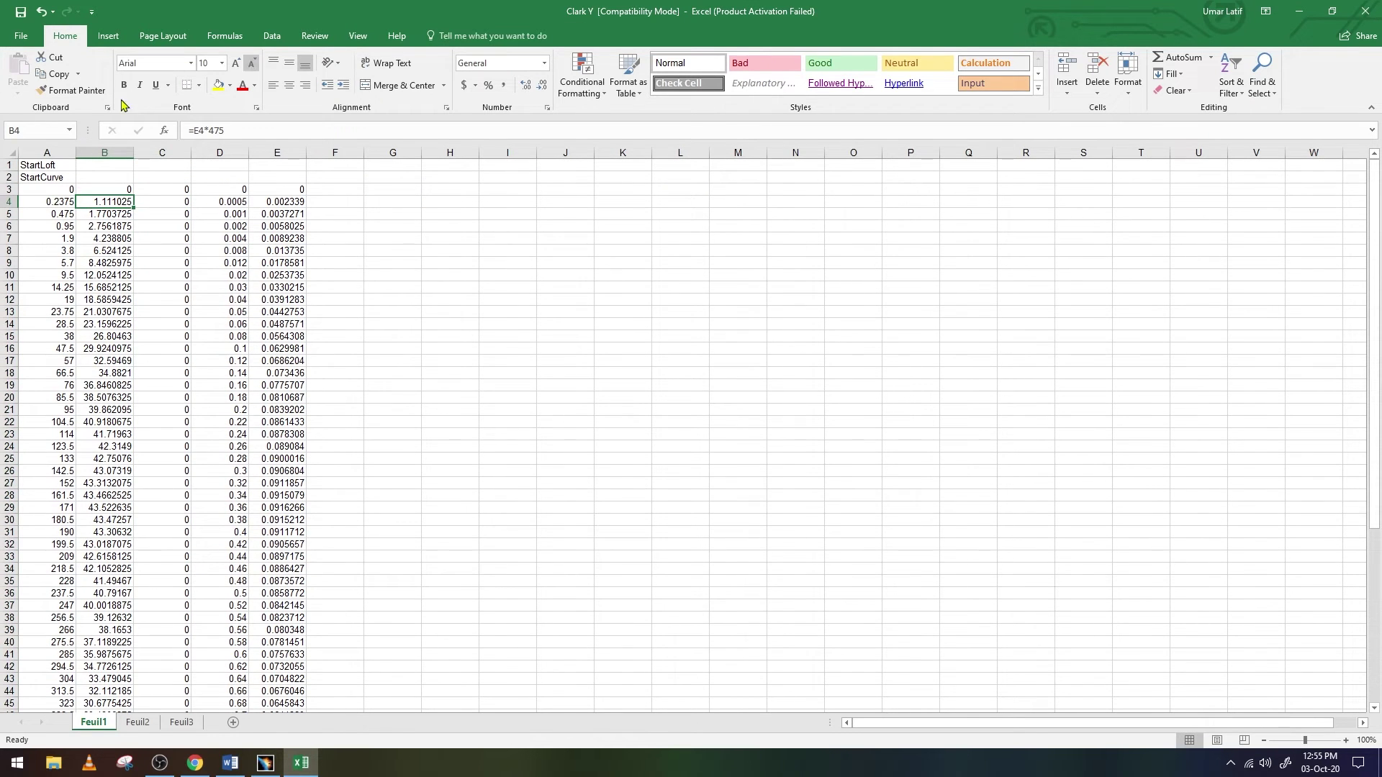
# Rerun Feuil1.Main from Clark Y.xls and view the resulting airfoil points in CATIA
pyautogui.click(47, 170)
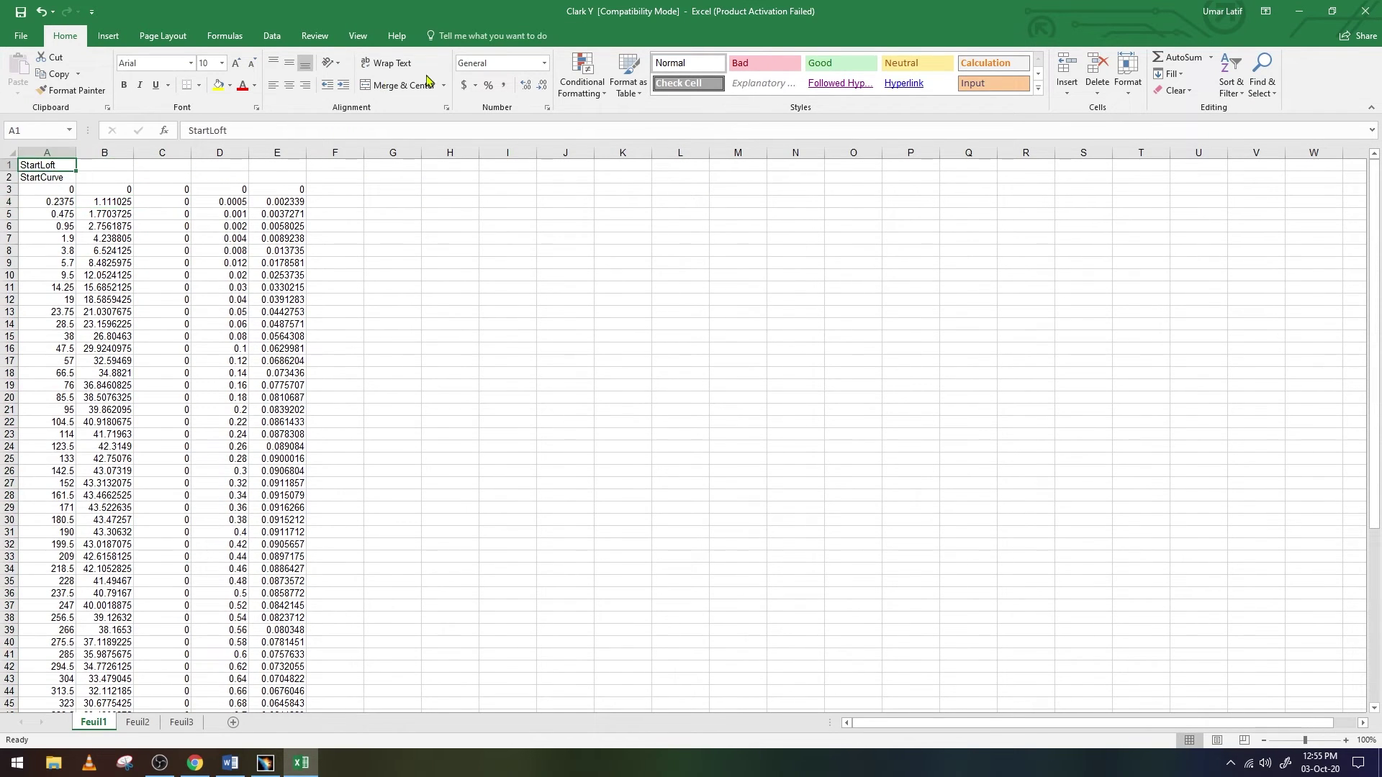
pyautogui.click(358, 36)
pyautogui.click(718, 72)
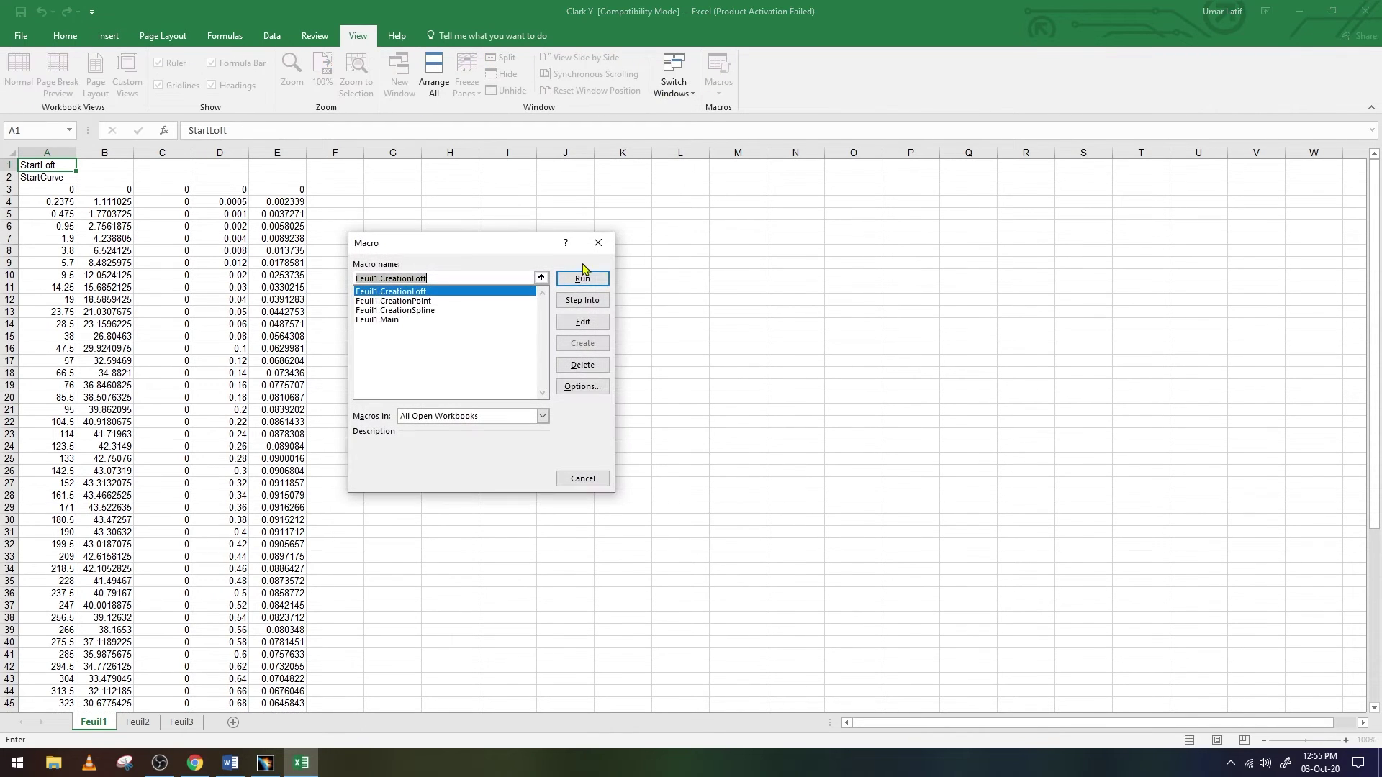
pyautogui.click(404, 320)
pyautogui.click(542, 416)
pyautogui.click(461, 453)
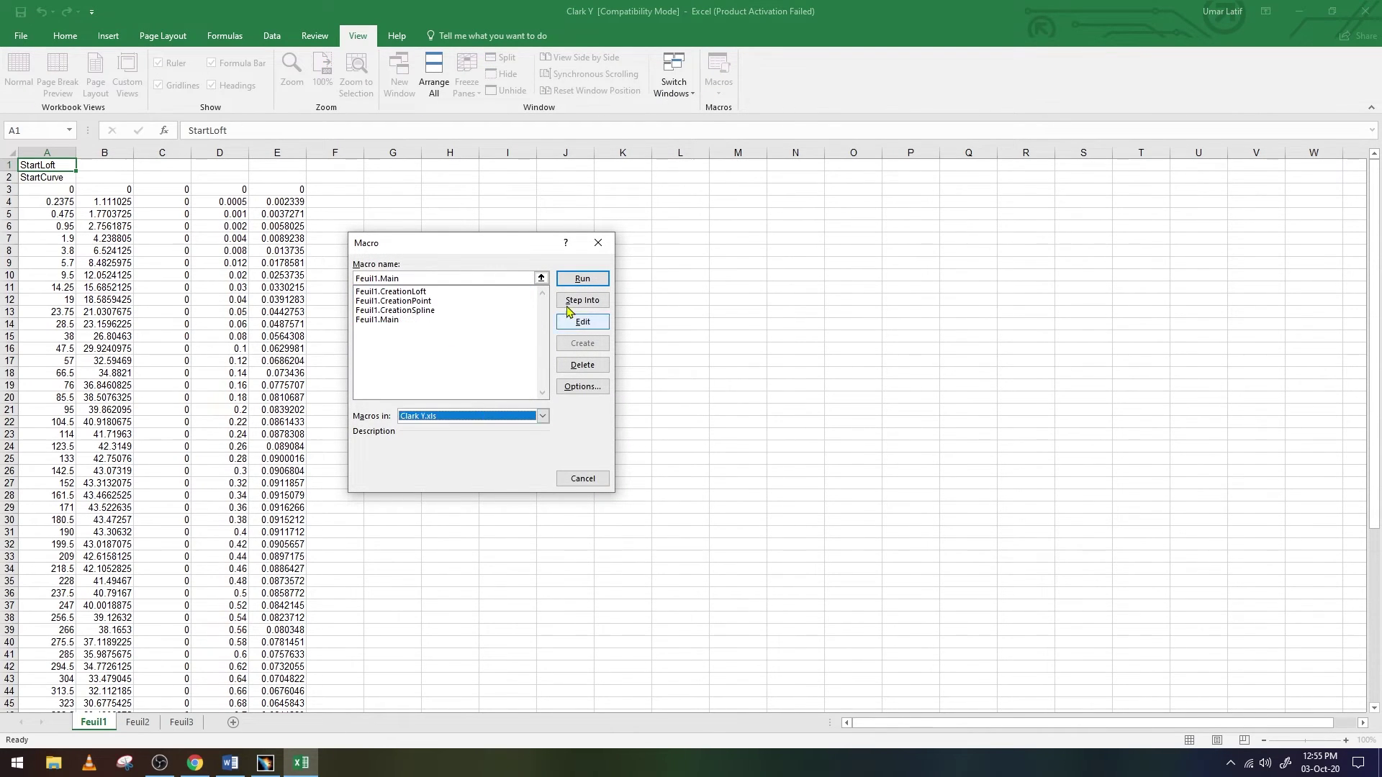
pyautogui.press('Return')
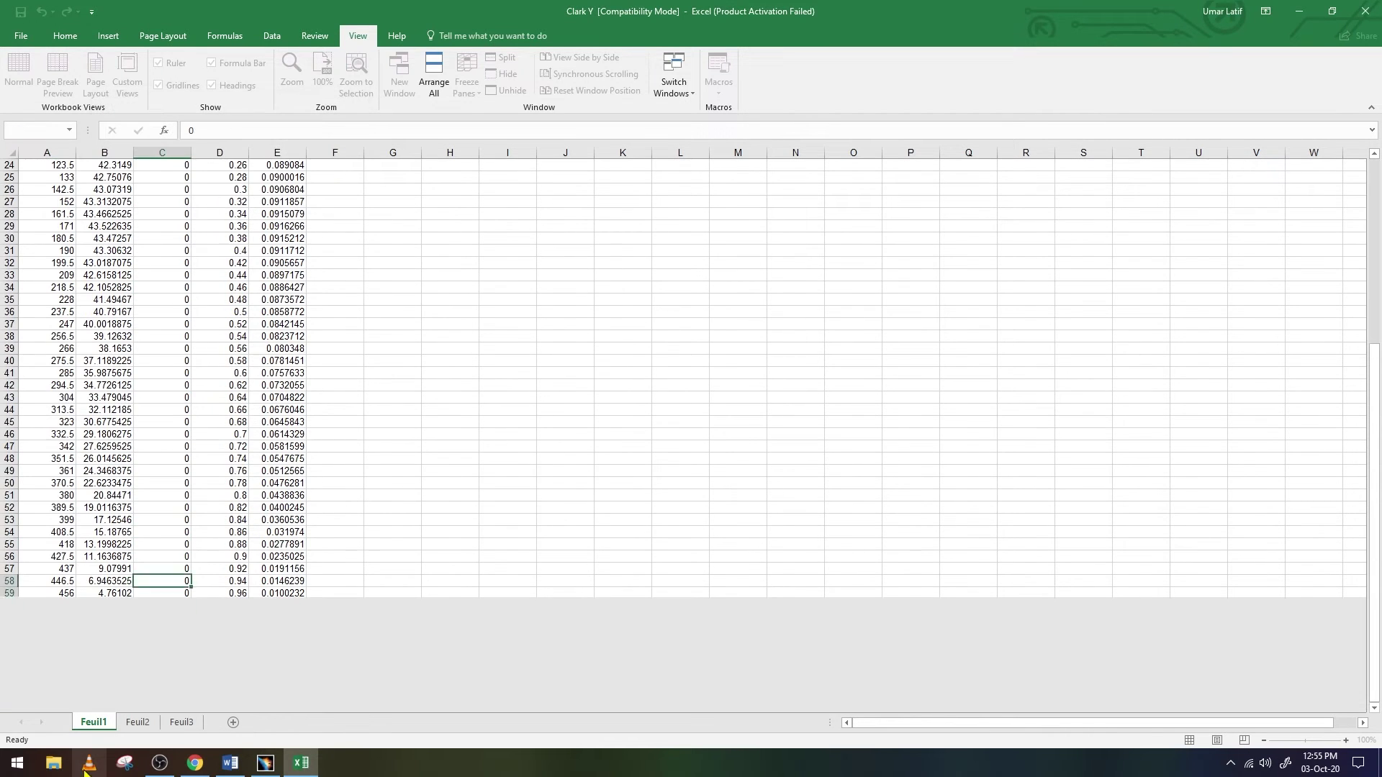
pyautogui.click(261, 763)
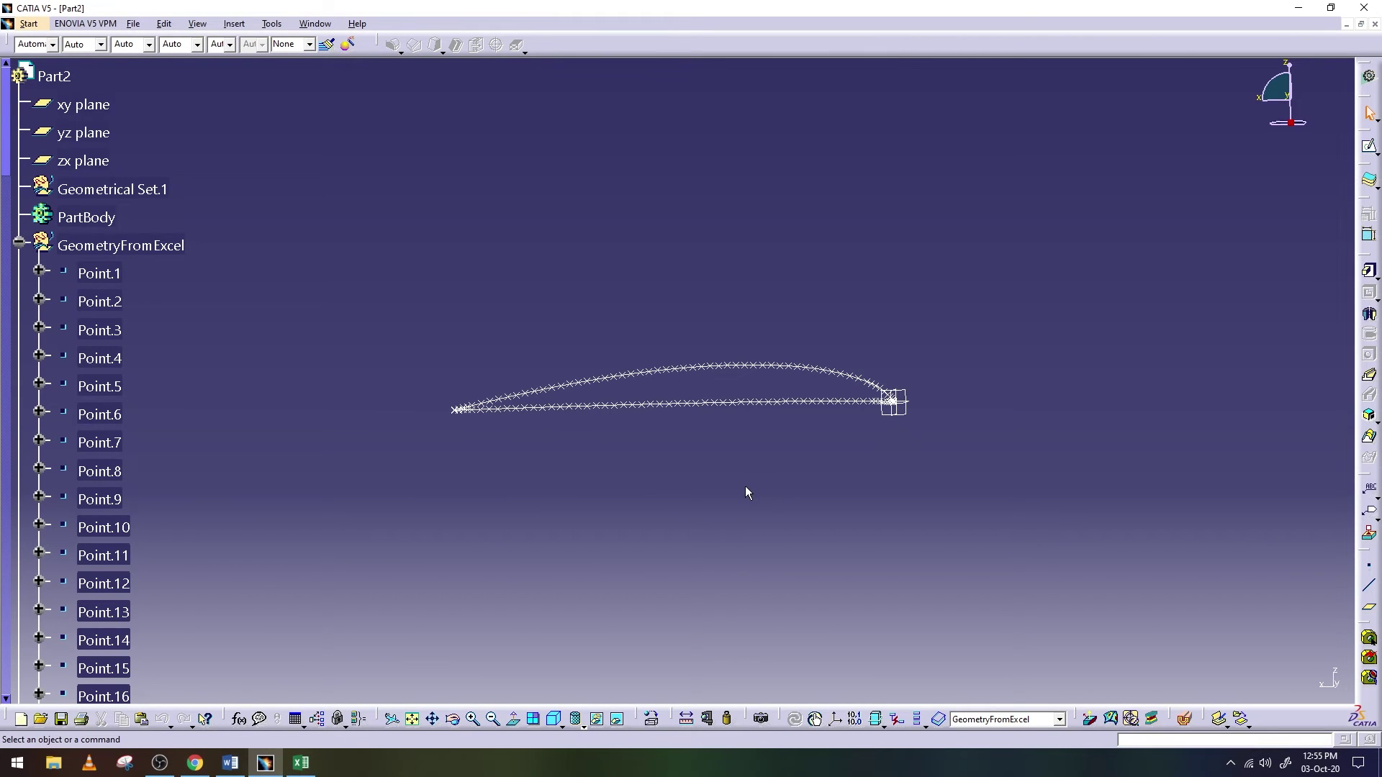
# Inspect the airfoil point curve up close, then close Excel without saving
pyautogui.moveTo(745, 486); pyautogui.dragTo(783, 400, button='middle')
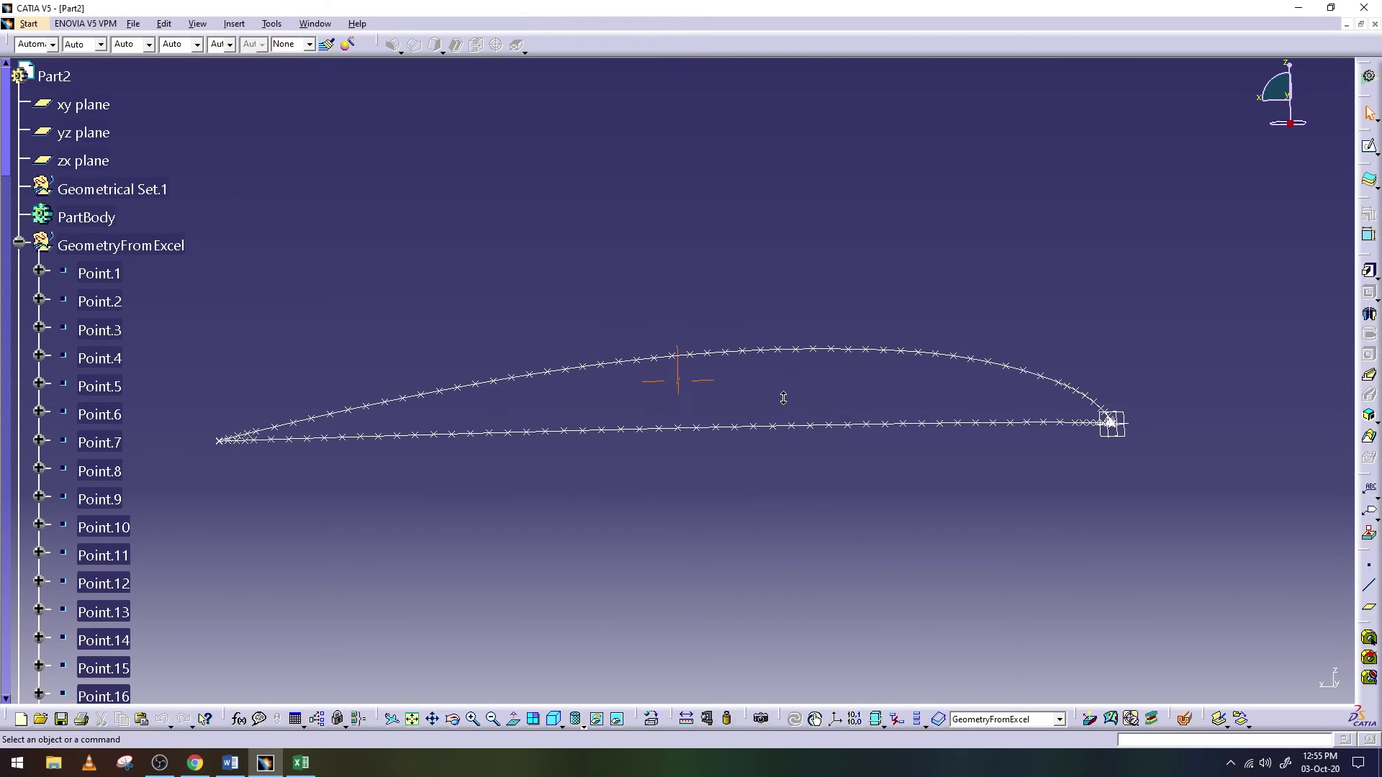
pyautogui.scroll(-1, 284, 425)
pyautogui.scroll(-5, 253, 469)
pyautogui.scroll(-5, 252, 471)
pyautogui.scroll(-5, 253, 472)
pyautogui.scroll(-5, 256, 466)
pyautogui.scroll(-4, 257, 465)
pyautogui.scroll(-5, 258, 473)
pyautogui.scroll(3, 261, 480)
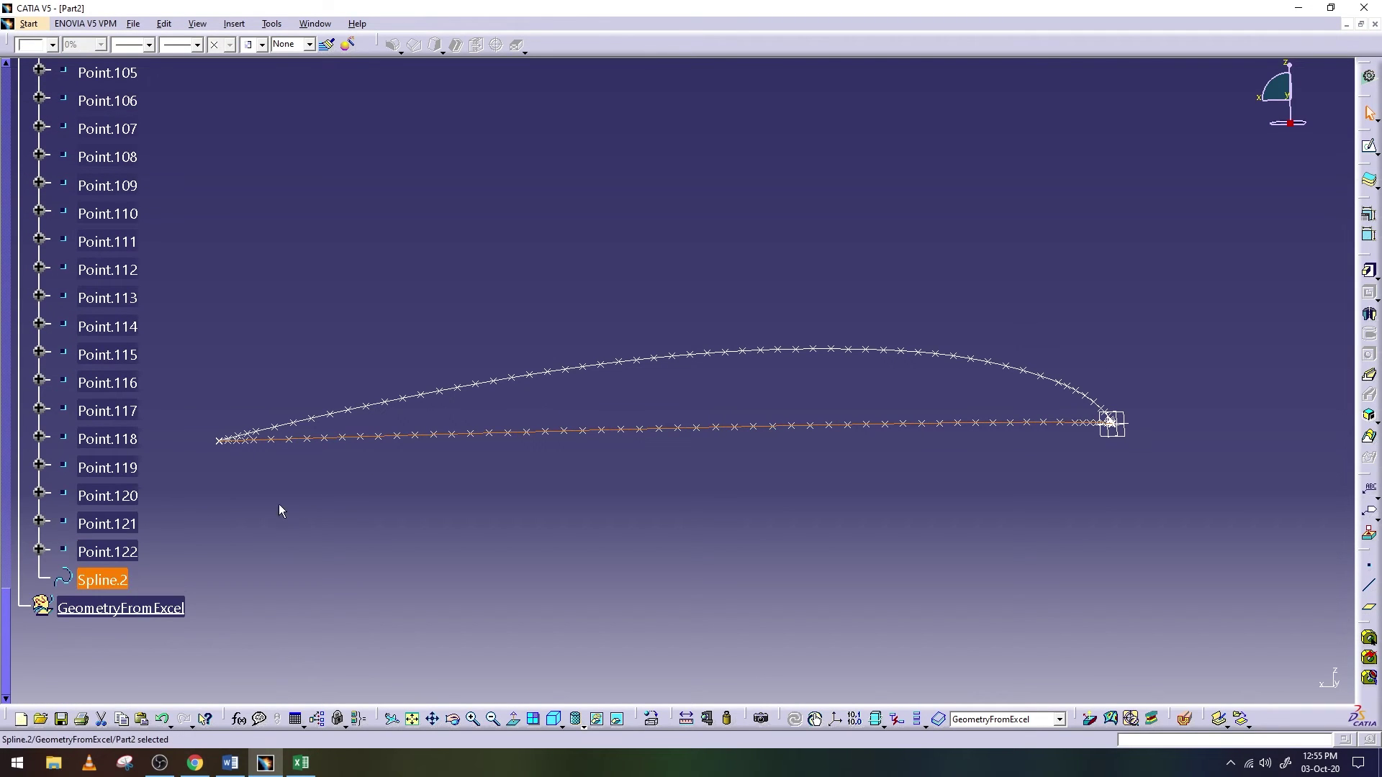
pyautogui.scroll(3, 306, 501)
pyautogui.scroll(5, 311, 505)
pyautogui.scroll(3, 314, 511)
pyautogui.scroll(5, 313, 508)
pyautogui.scroll(3, 312, 508)
pyautogui.scroll(4, 312, 508)
pyautogui.scroll(2, 311, 509)
pyautogui.scroll(4, 311, 508)
pyautogui.scroll(4, 308, 508)
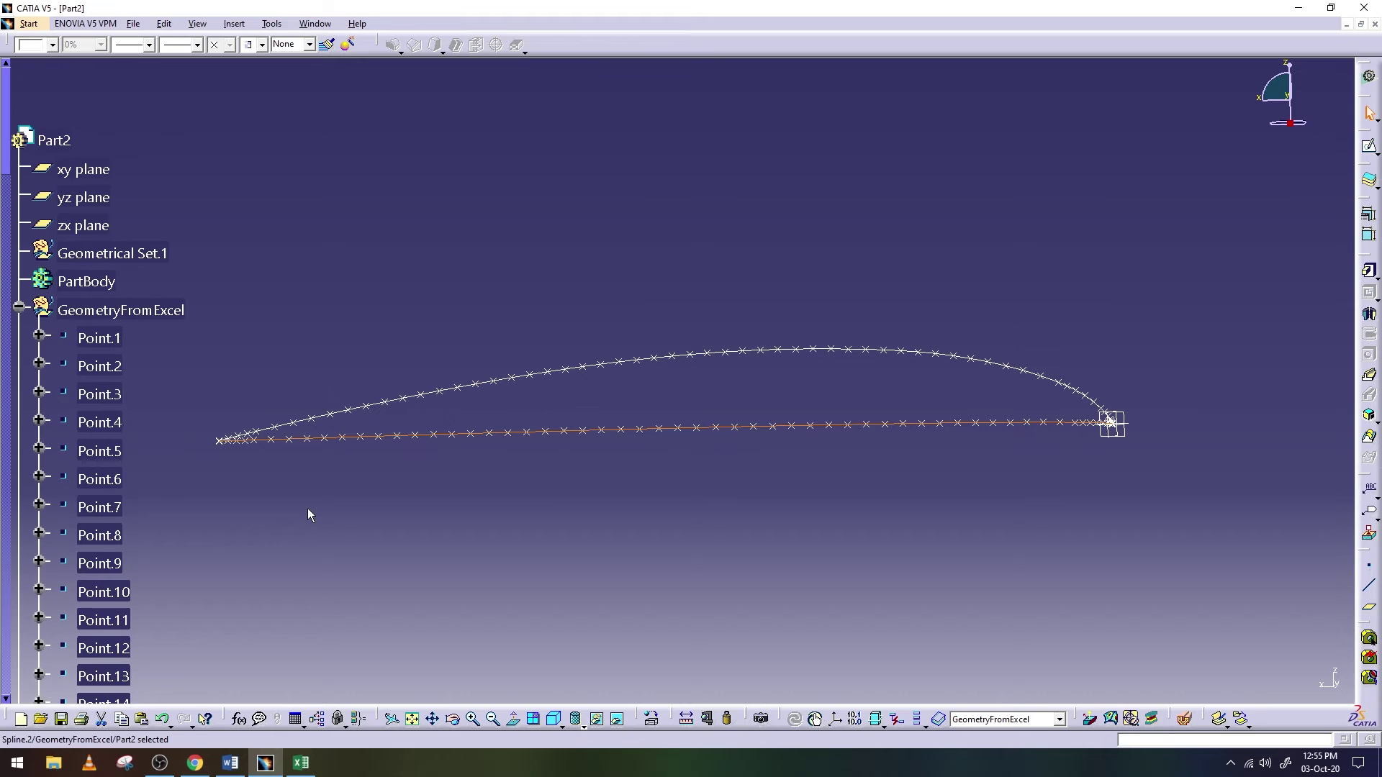
pyautogui.scroll(1, 308, 508)
pyautogui.scroll(-1, 308, 509)
pyautogui.scroll(-1, 308, 509)
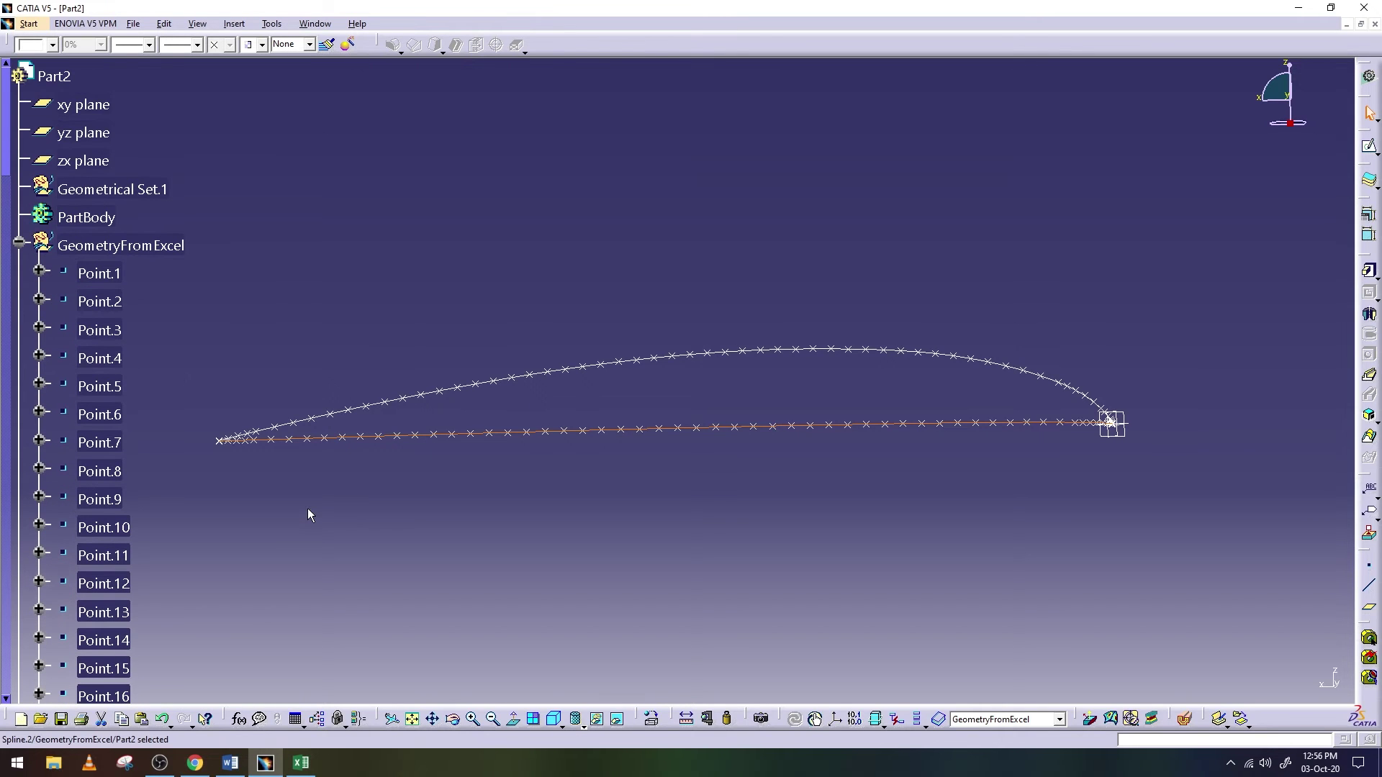
pyautogui.click(1299, 8)
pyautogui.click(690, 397)
# Hide the imported points up to Point.104 in batches from the tree
pyautogui.moveTo(101, 273)
pyautogui.mouseDown()
pyautogui.moveTo(120, 692)
pyautogui.moveTo(112, 486)
pyautogui.mouseUp()
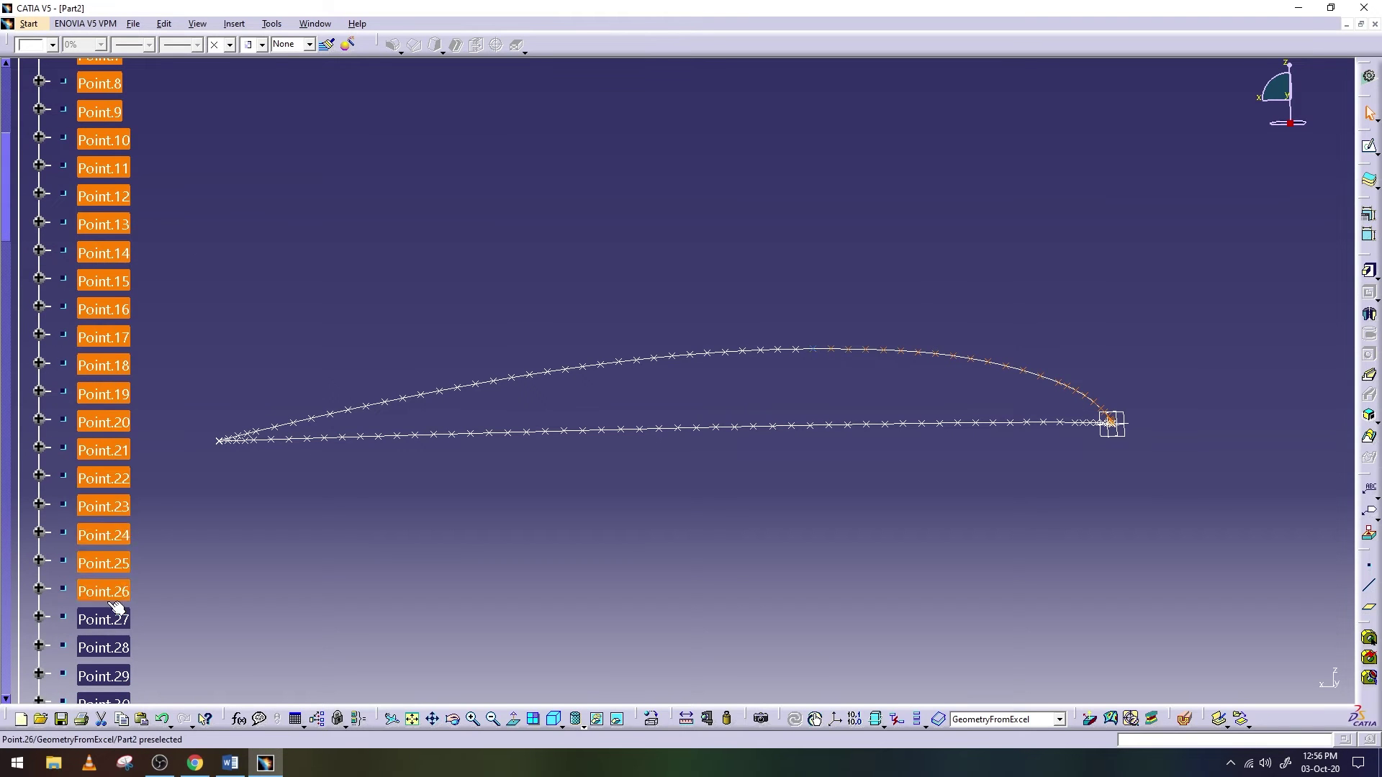
pyautogui.rightClick(93, 376)
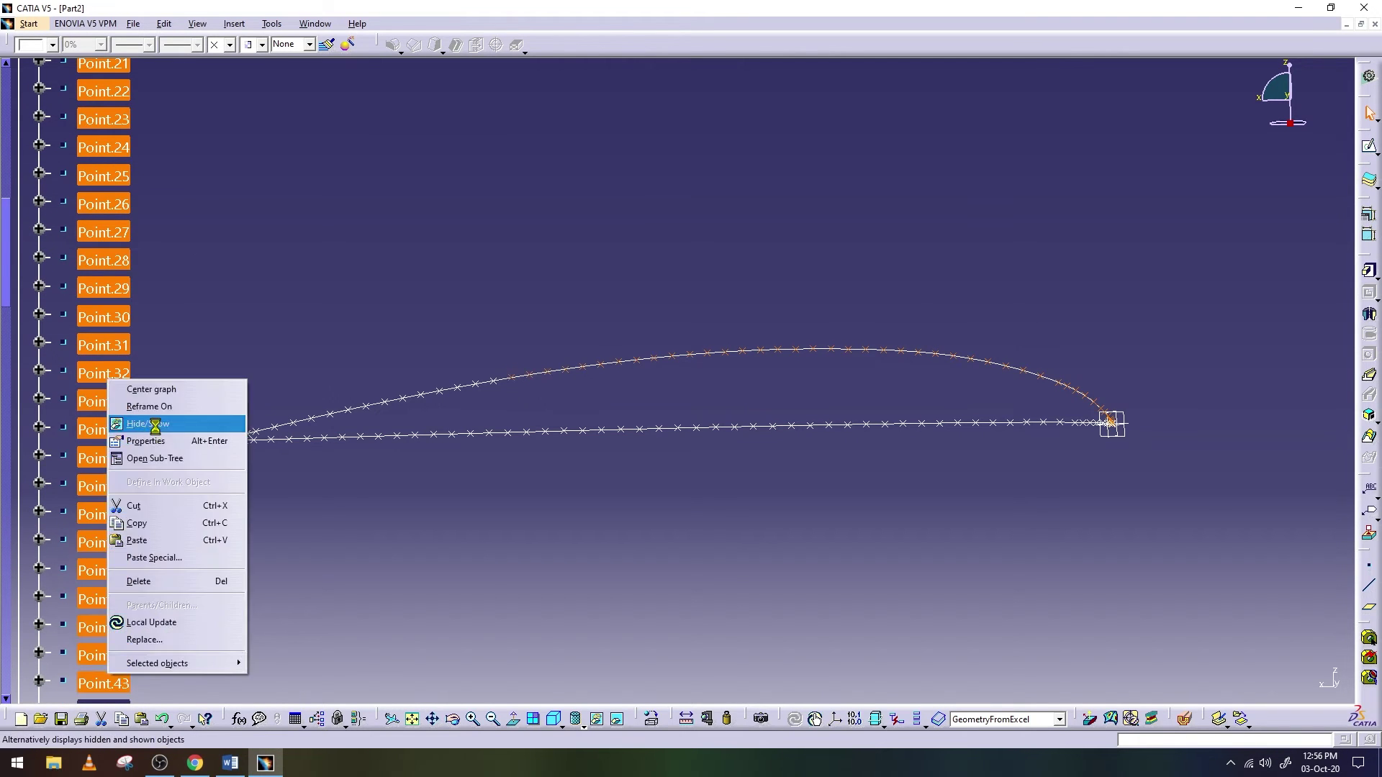
pyautogui.click(165, 422)
pyautogui.moveTo(100, 324)
pyautogui.mouseDown()
pyautogui.moveTo(122, 513)
pyautogui.moveTo(106, 628)
pyautogui.mouseUp()
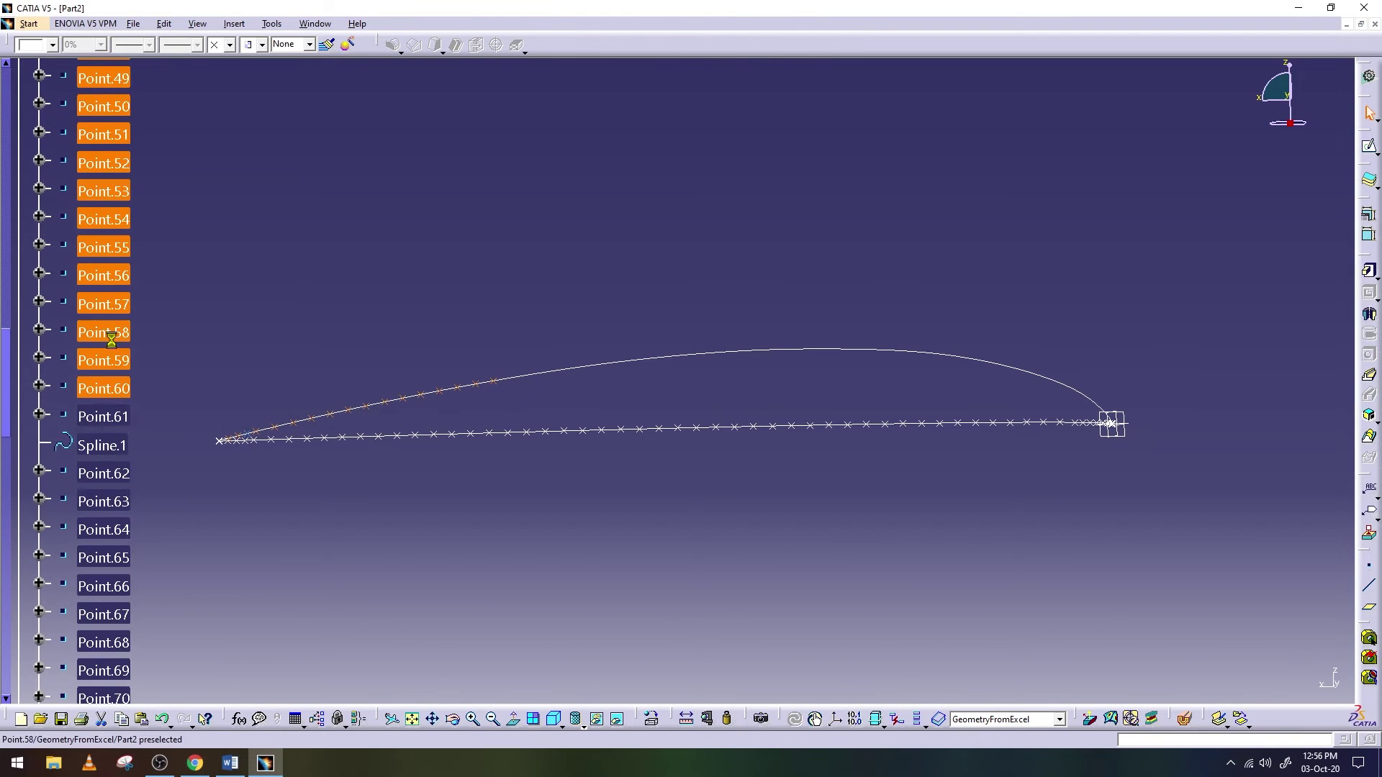
pyautogui.moveTo(107, 628)
pyautogui.mouseDown()
pyautogui.moveTo(108, 425)
pyautogui.moveTo(126, 691)
pyautogui.mouseUp()
pyautogui.rightClick(108, 424)
pyautogui.click(181, 481)
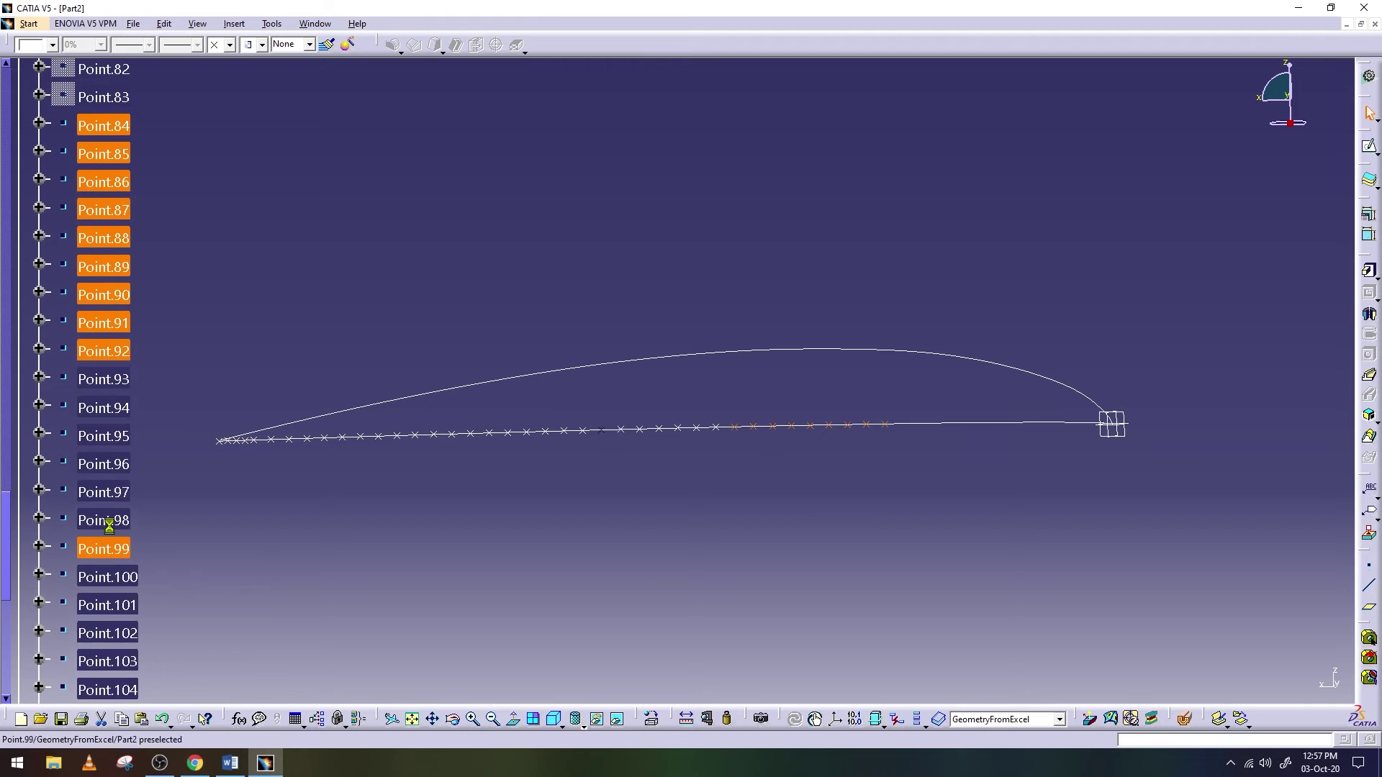
pyautogui.rightClick(129, 697)
pyautogui.click(169, 445)
# Hide Point.105 through Point.122 so only the two splines remain visible
pyautogui.moveTo(135, 486); pyautogui.dragTo(130, 491)
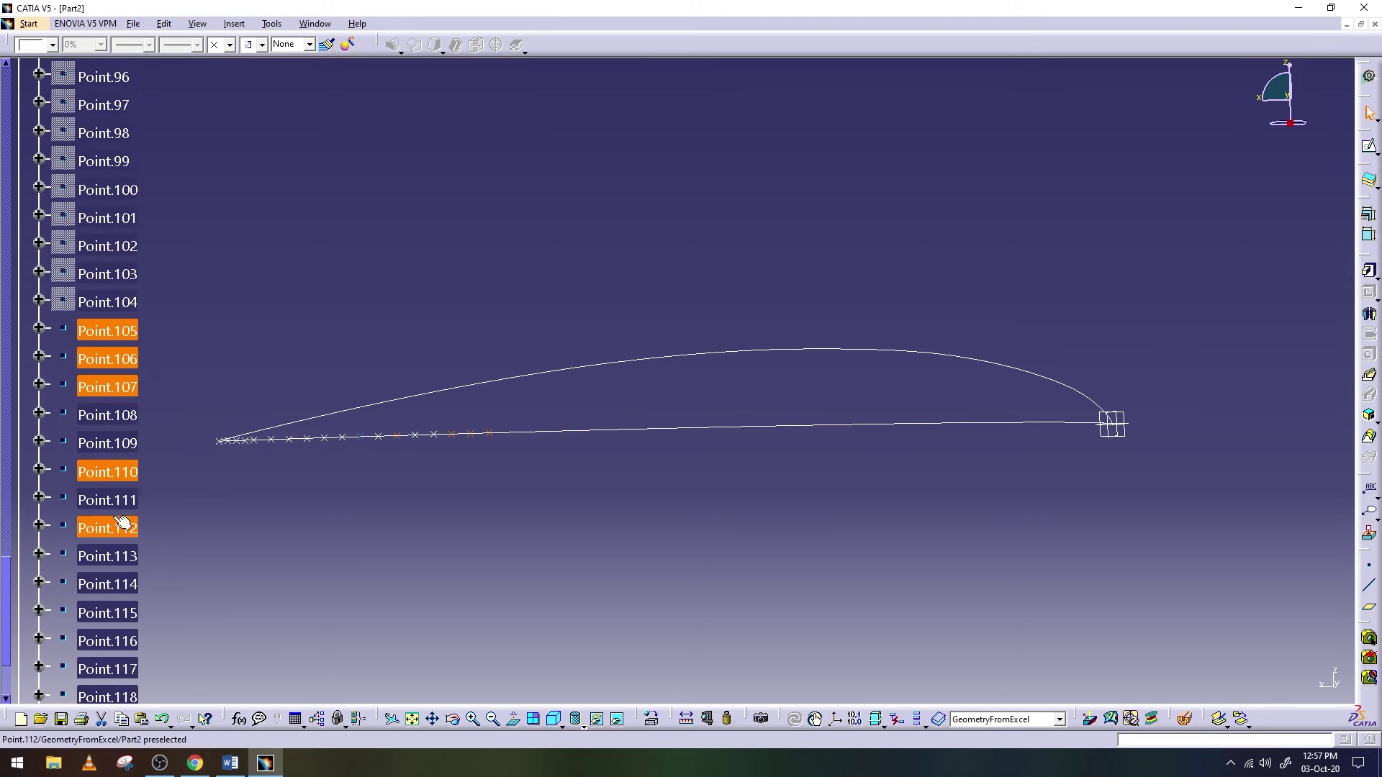
pyautogui.rightClick(130, 491)
pyautogui.click(180, 455)
pyautogui.click(105, 516)
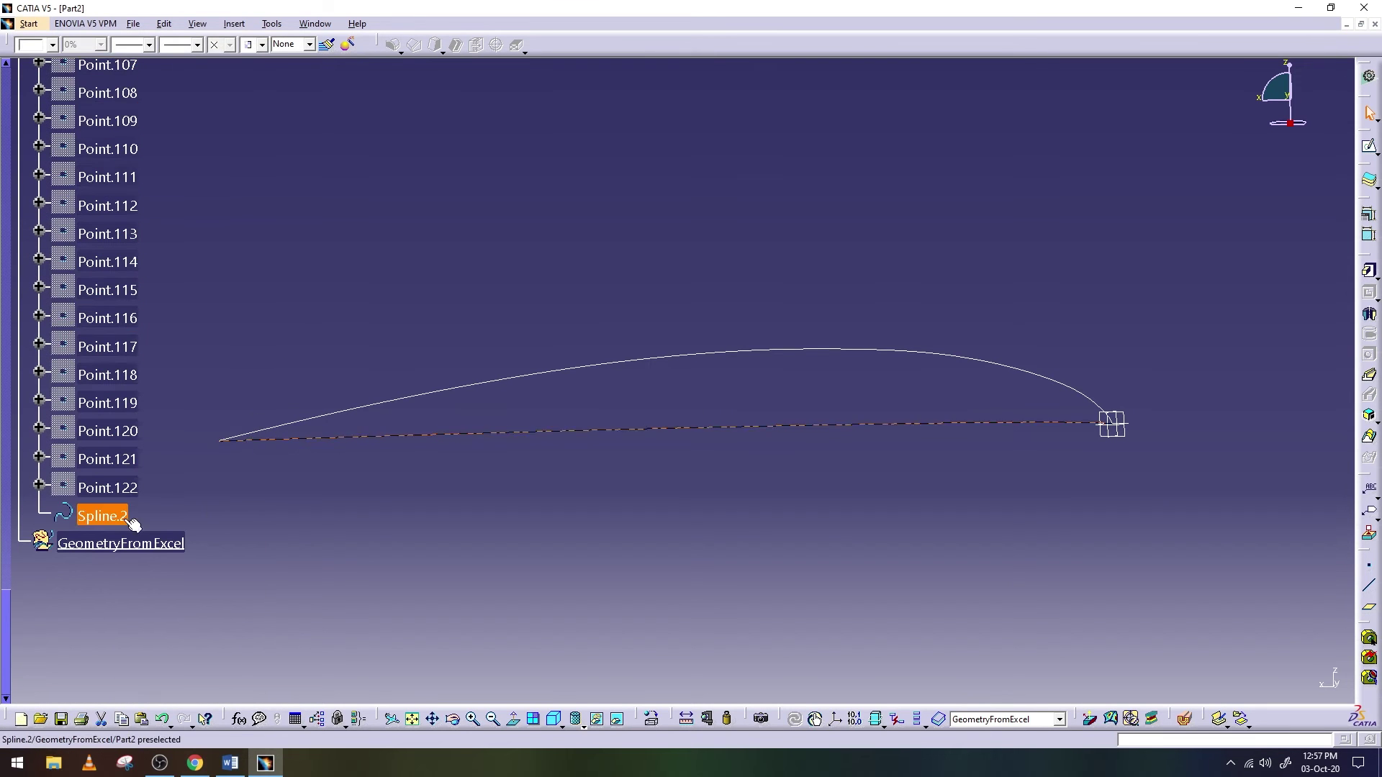
pyautogui.scroll(15, 144, 396)
pyautogui.scroll(15, 180, 288)
# Save the part as Duct.CATPart
pyautogui.hotkey('ctrl', 's')
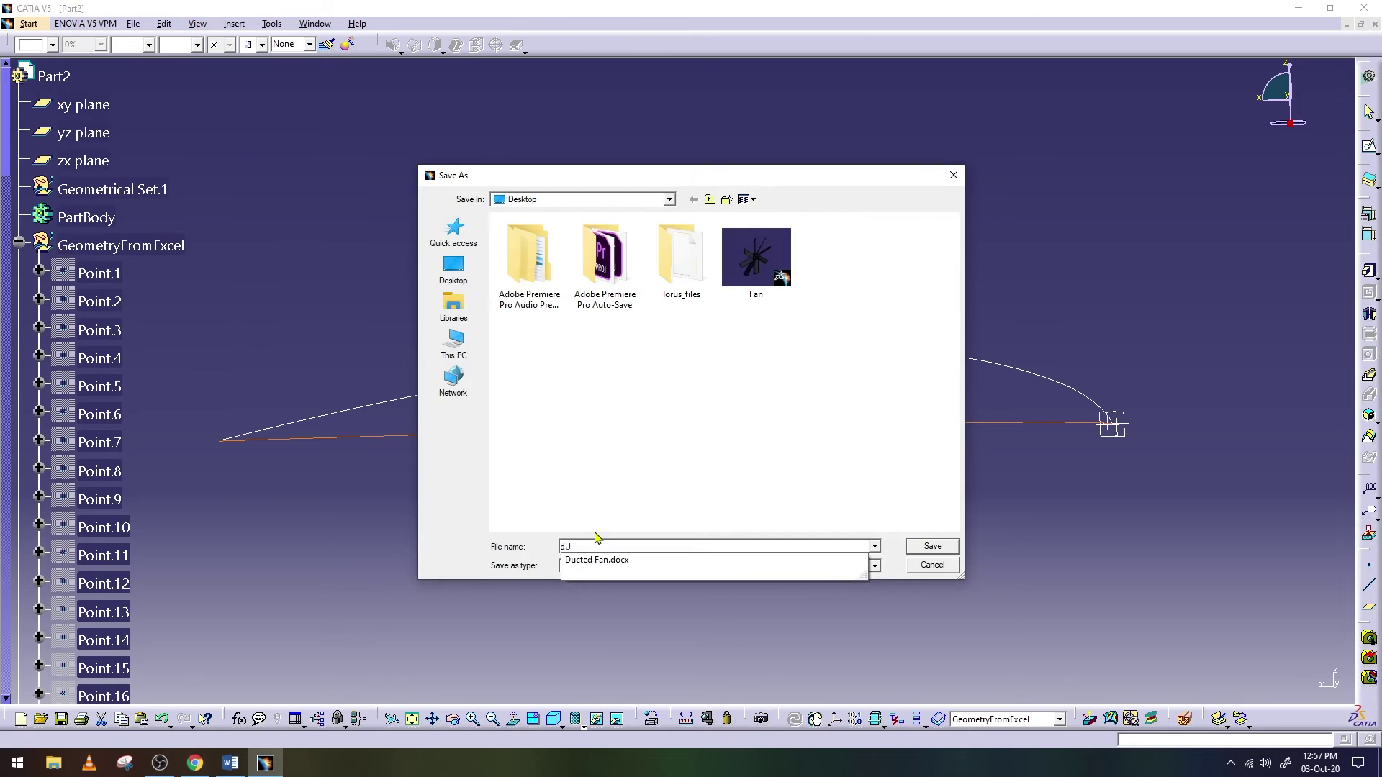
pyautogui.write('Duct')
pyautogui.click(935, 546)
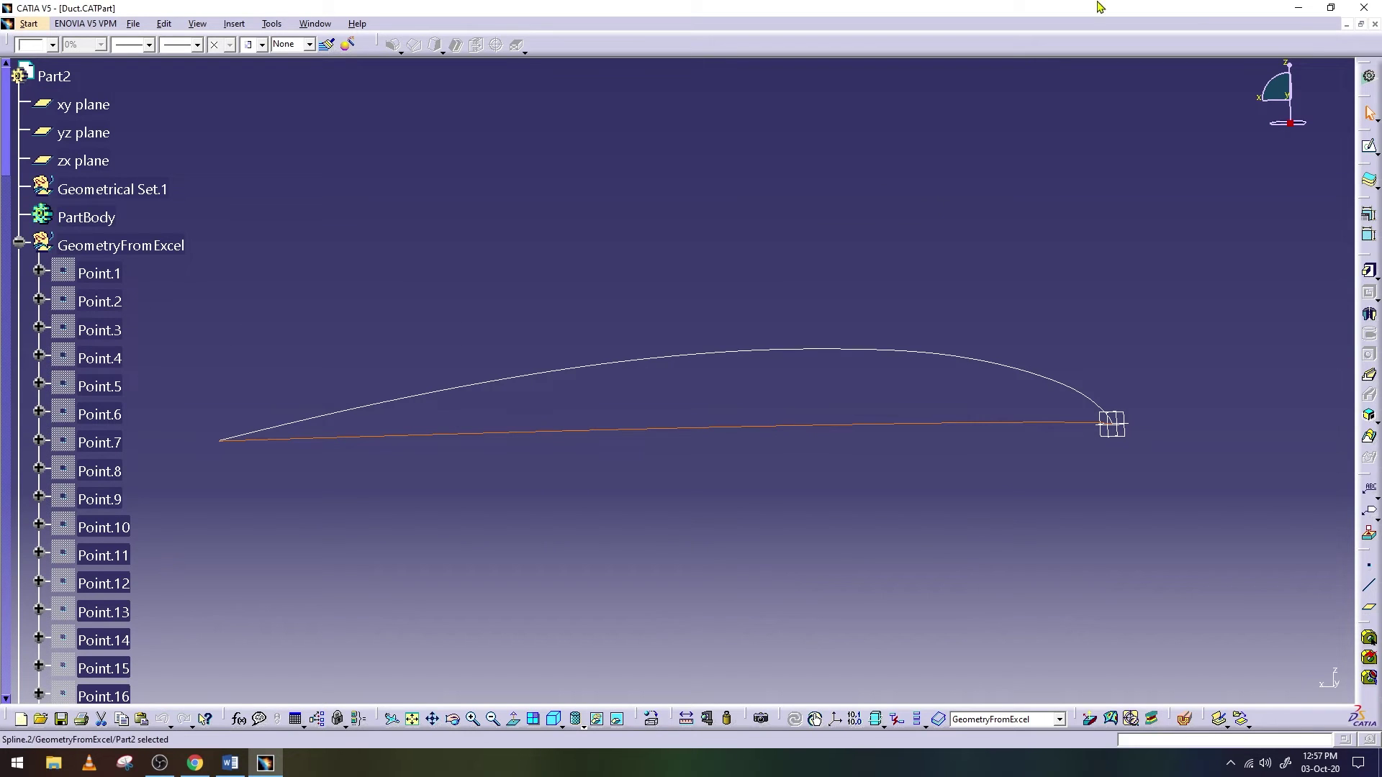
# Pan and zoom in on the trailing-edge point where the two splines meet
pyautogui.moveTo(411, 509)
pyautogui.mouseDown(button='middle')
pyautogui.moveTo(765, 447)
pyautogui.moveTo(773, 138)
pyautogui.moveTo(749, 484)
pyautogui.moveTo(583, 704)
pyautogui.mouseUp(button='middle')
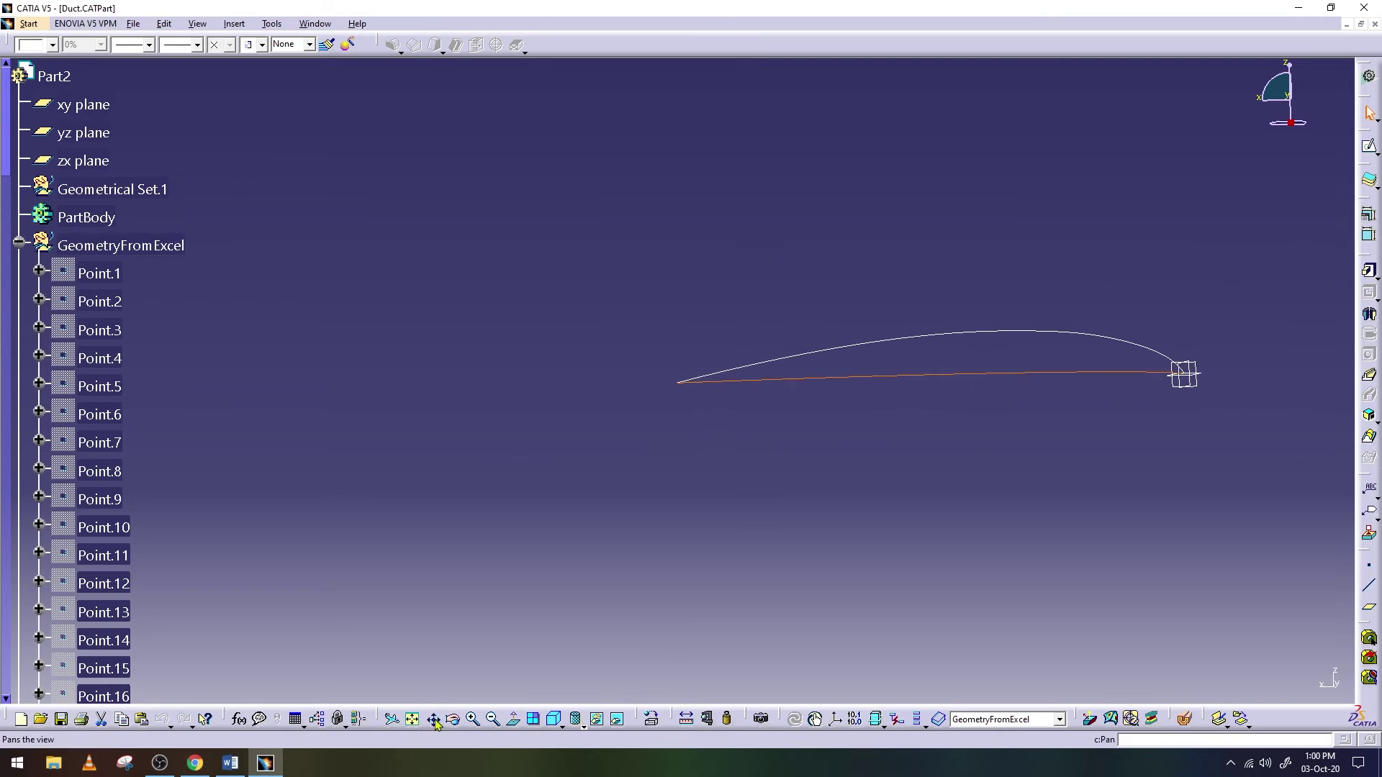
pyautogui.moveTo(983, 460); pyautogui.dragTo(475, 468, button='middle')
pyautogui.moveTo(646, 454)
pyautogui.mouseDown(button='middle')
pyautogui.moveTo(722, 247)
pyautogui.moveTo(763, 231)
pyautogui.mouseUp(button='middle')
pyautogui.moveTo(781, 589); pyautogui.dragTo(826, 187, button='middle')
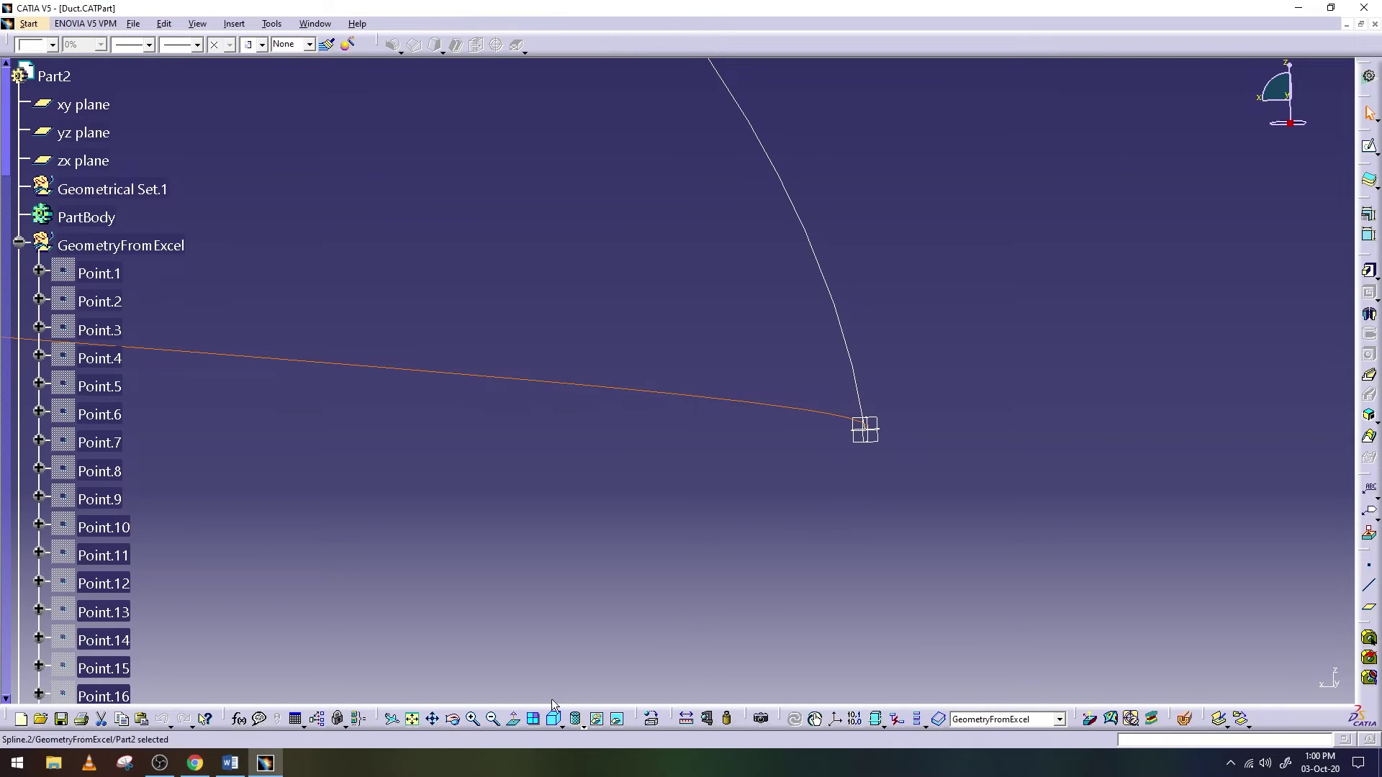
pyautogui.moveTo(697, 375); pyautogui.dragTo(673, 370, button='middle')
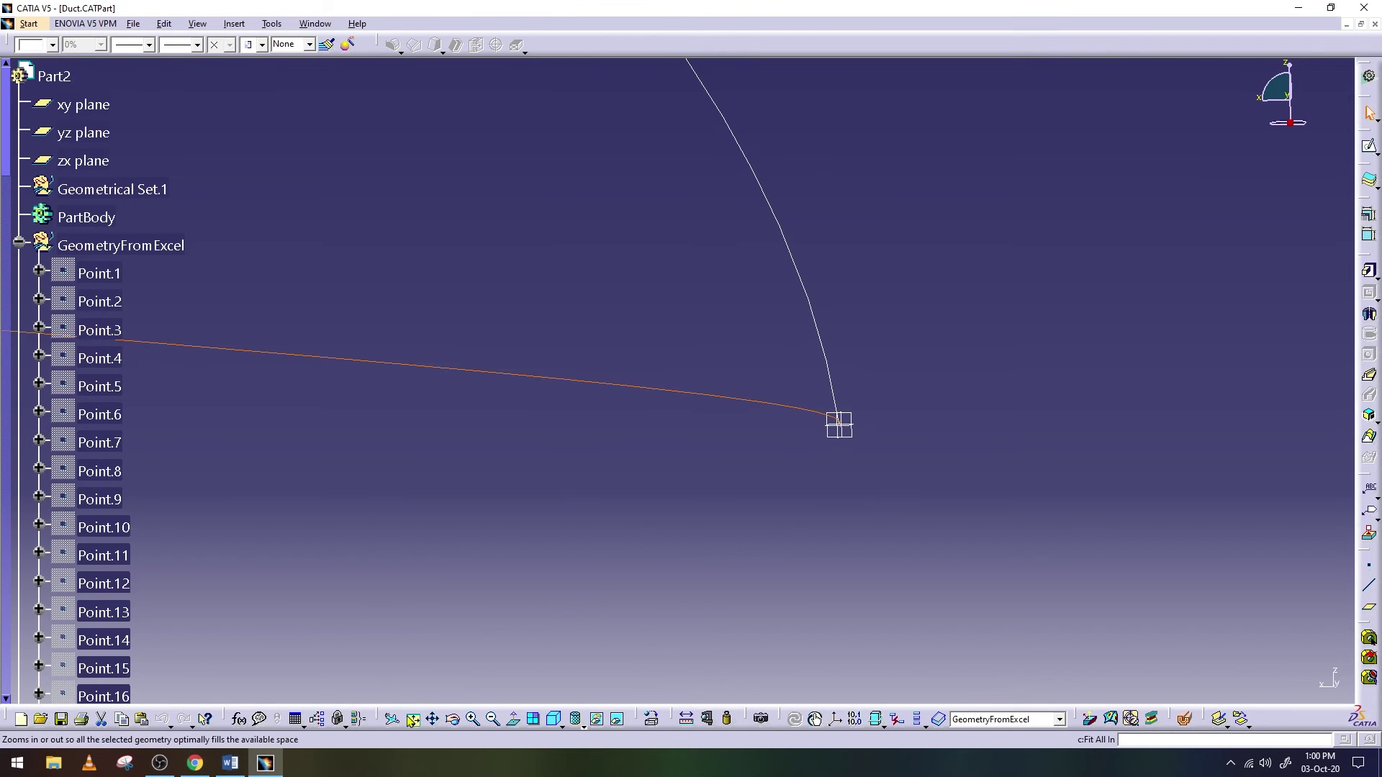
pyautogui.moveTo(839, 471); pyautogui.dragTo(713, 442, button='middle')
pyautogui.moveTo(529, 468); pyautogui.dragTo(495, 459, button='middle')
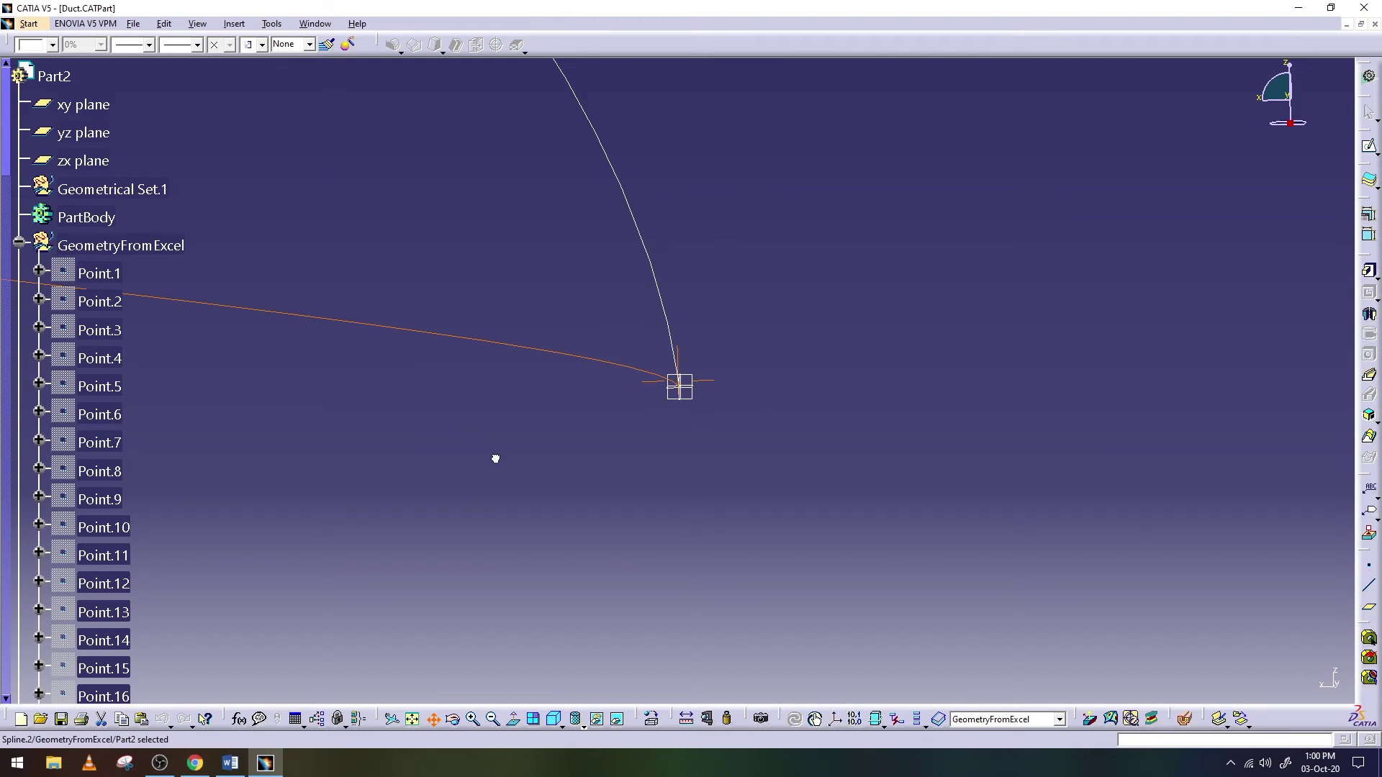
pyautogui.moveTo(881, 524); pyautogui.dragTo(887, 316, button='middle')
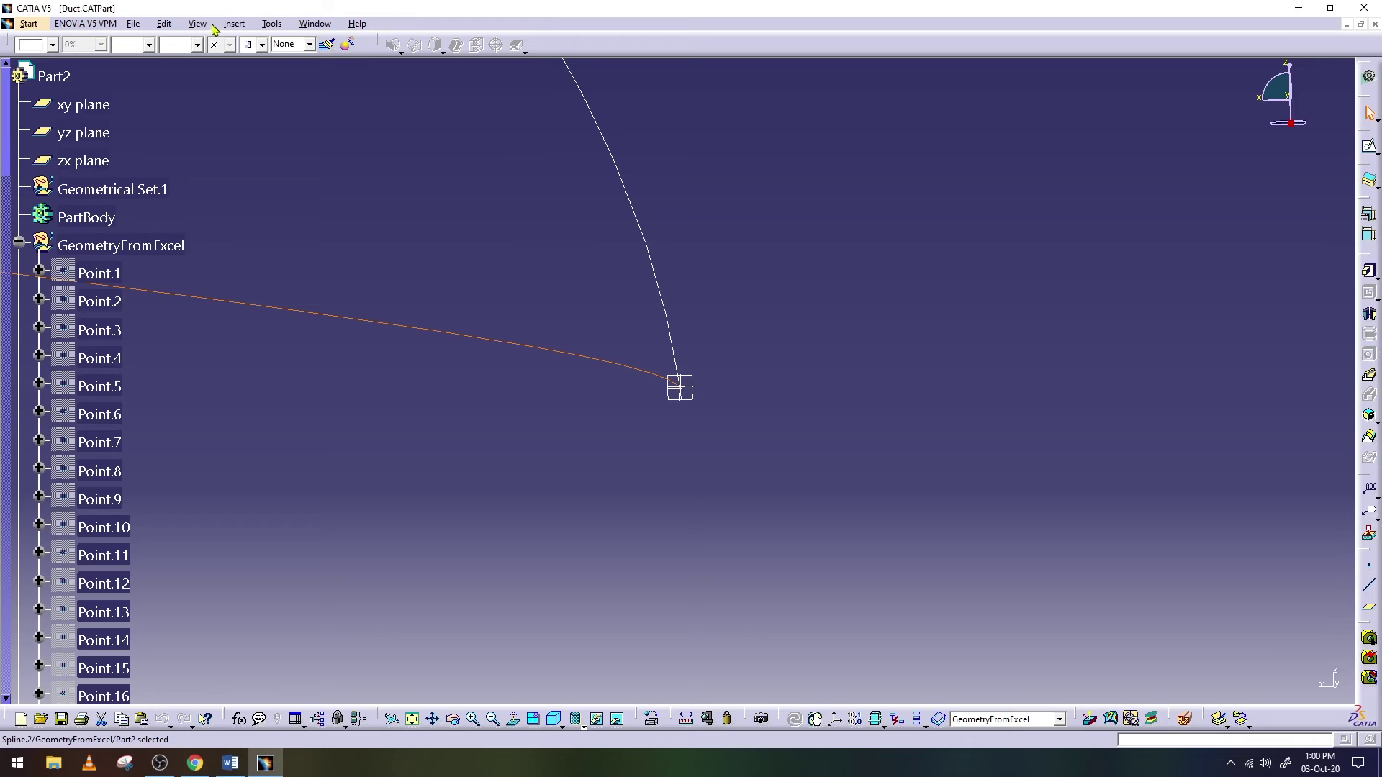
# Switch to Wireframe and Surface Design and join Spline.2 and Spline.1 into one curve
pyautogui.click(243, 26)
pyautogui.click(31, 27)
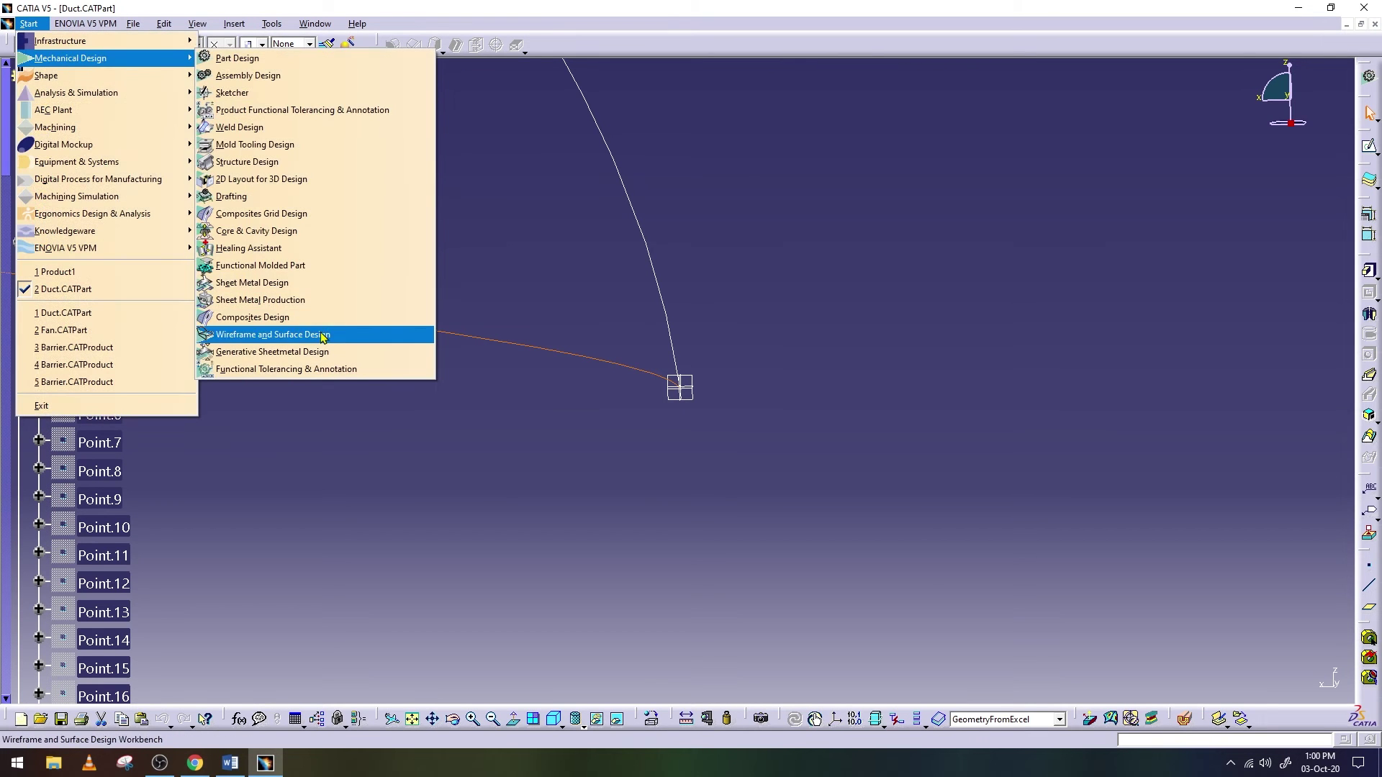
pyautogui.moveTo(71, 59)
pyautogui.click(325, 339)
pyautogui.click(233, 21)
pyautogui.moveTo(255, 199)
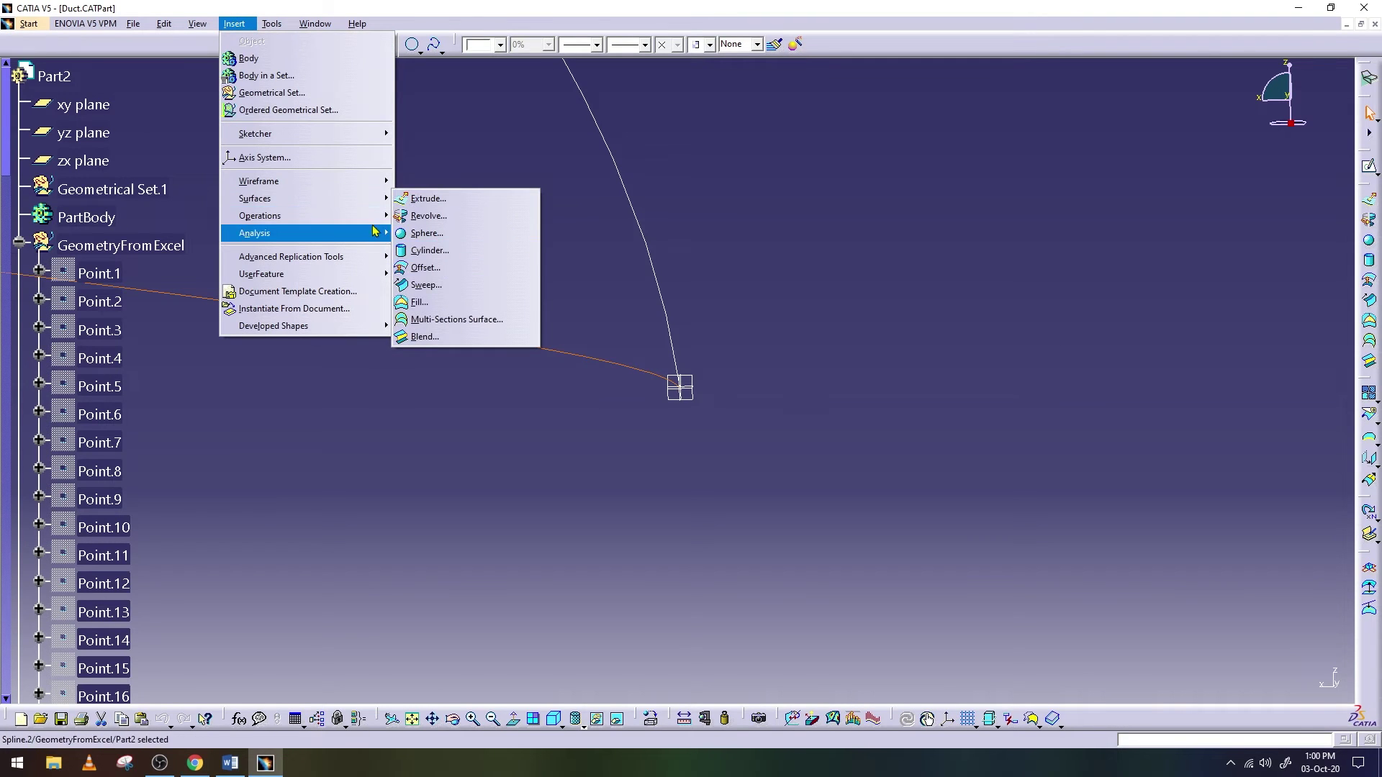
pyautogui.click(432, 215)
pyautogui.click(681, 350)
pyautogui.click(1299, 680)
# Rotate and pan the view to frame the open gap at the airfoil's tail
pyautogui.moveTo(806, 437); pyautogui.dragTo(823, 427, button='middle')
pyautogui.moveTo(855, 642); pyautogui.dragTo(756, 326, button='middle')
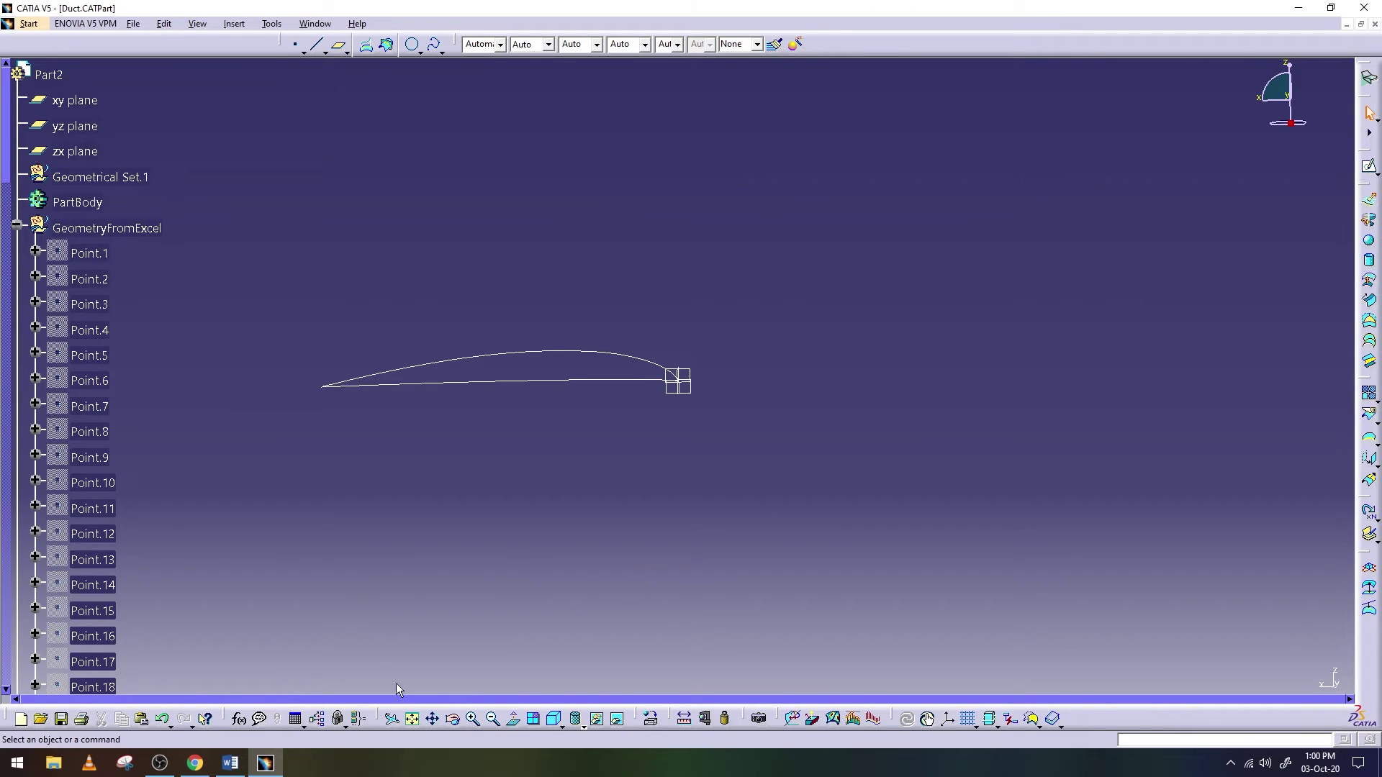
pyautogui.moveTo(412, 609)
pyautogui.mouseDown(button='middle')
pyautogui.moveTo(769, 598)
pyautogui.moveTo(719, 228)
pyautogui.mouseUp(button='middle')
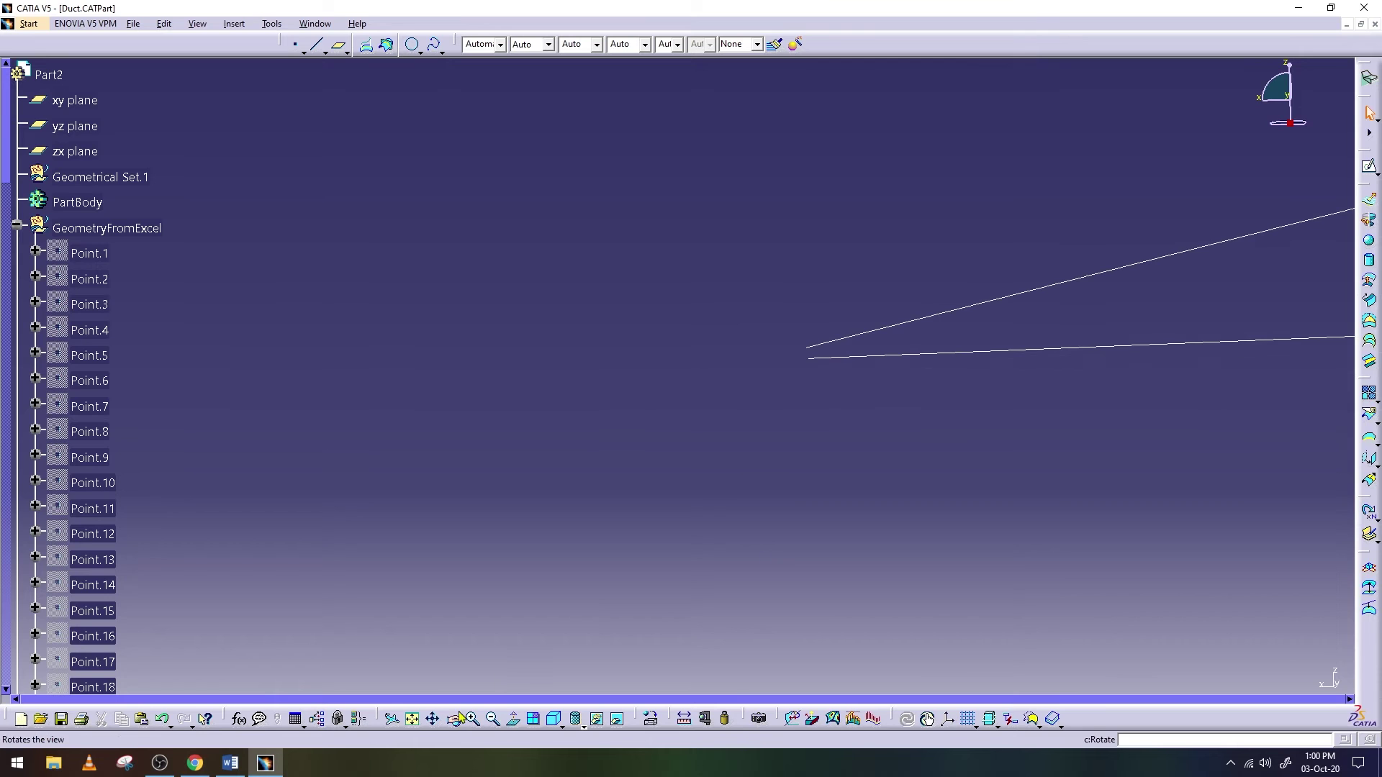
pyautogui.moveTo(555, 653)
pyautogui.mouseDown(button='middle')
pyautogui.moveTo(601, 601)
pyautogui.moveTo(601, 468)
pyautogui.moveTo(607, 494)
pyautogui.mouseUp(button='middle')
pyautogui.click(432, 718)
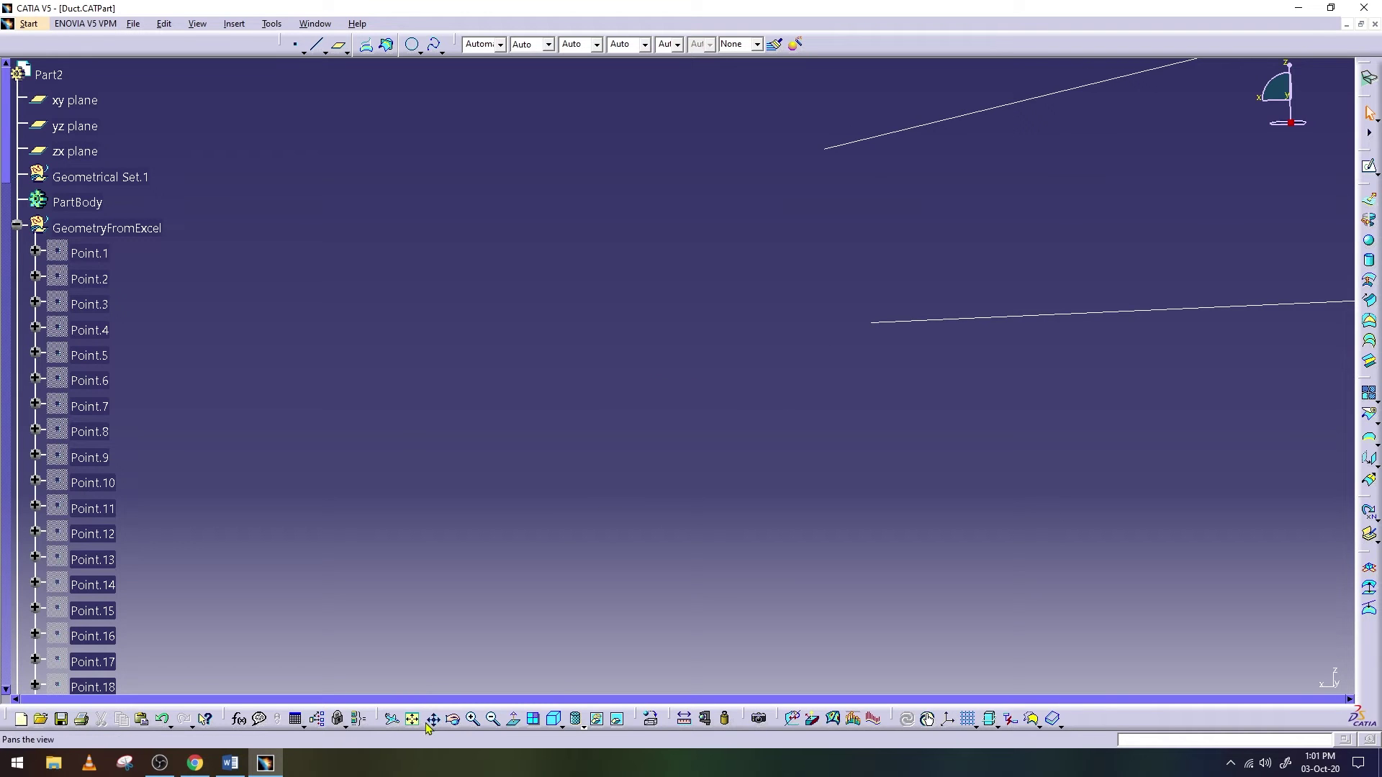
pyautogui.moveTo(734, 254)
pyautogui.mouseDown()
pyautogui.moveTo(274, 422)
pyautogui.moveTo(571, 278)
pyautogui.moveTo(738, 264)
pyautogui.mouseUp()
pyautogui.click(234, 23)
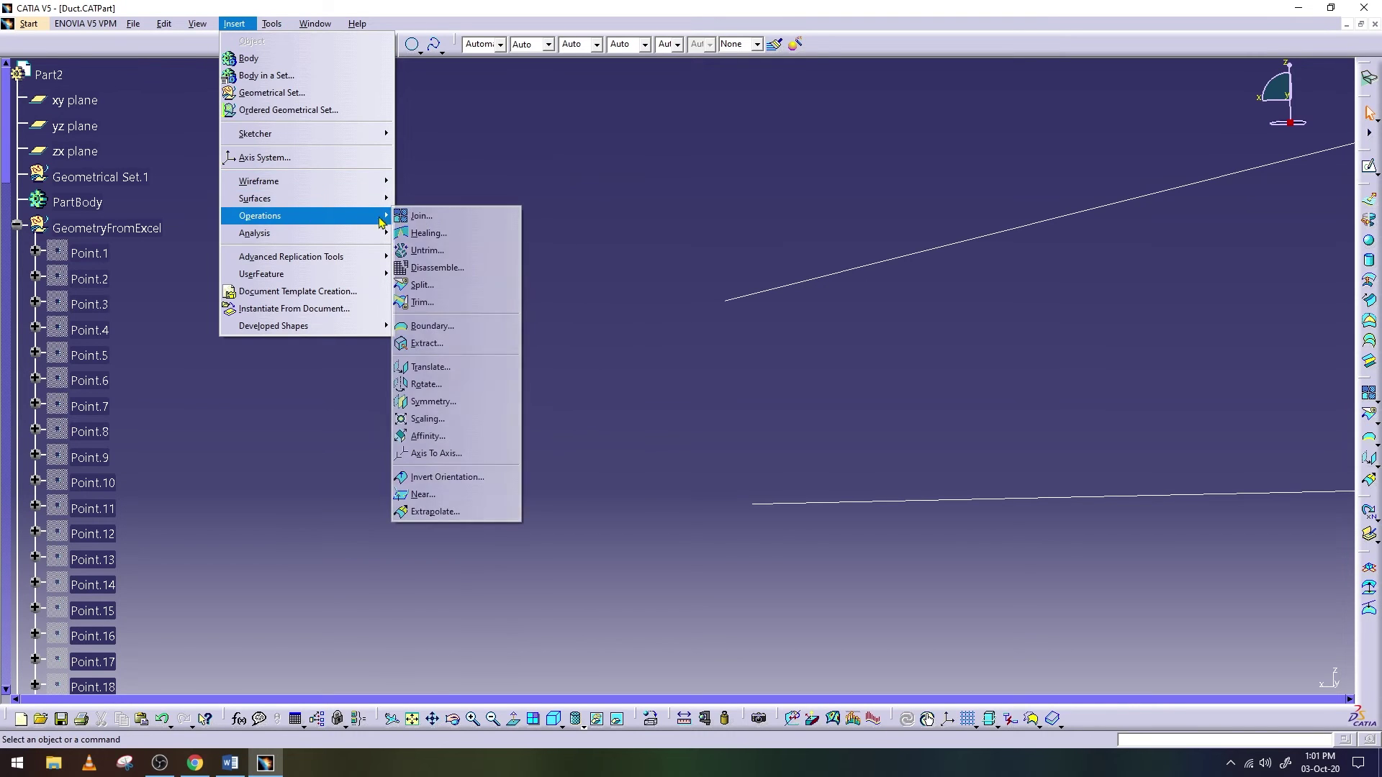
# Add a tangent connect curve between Join.1's end points with second tension 15
pyautogui.moveTo(260, 182)
pyautogui.click(452, 368)
pyautogui.click(727, 303)
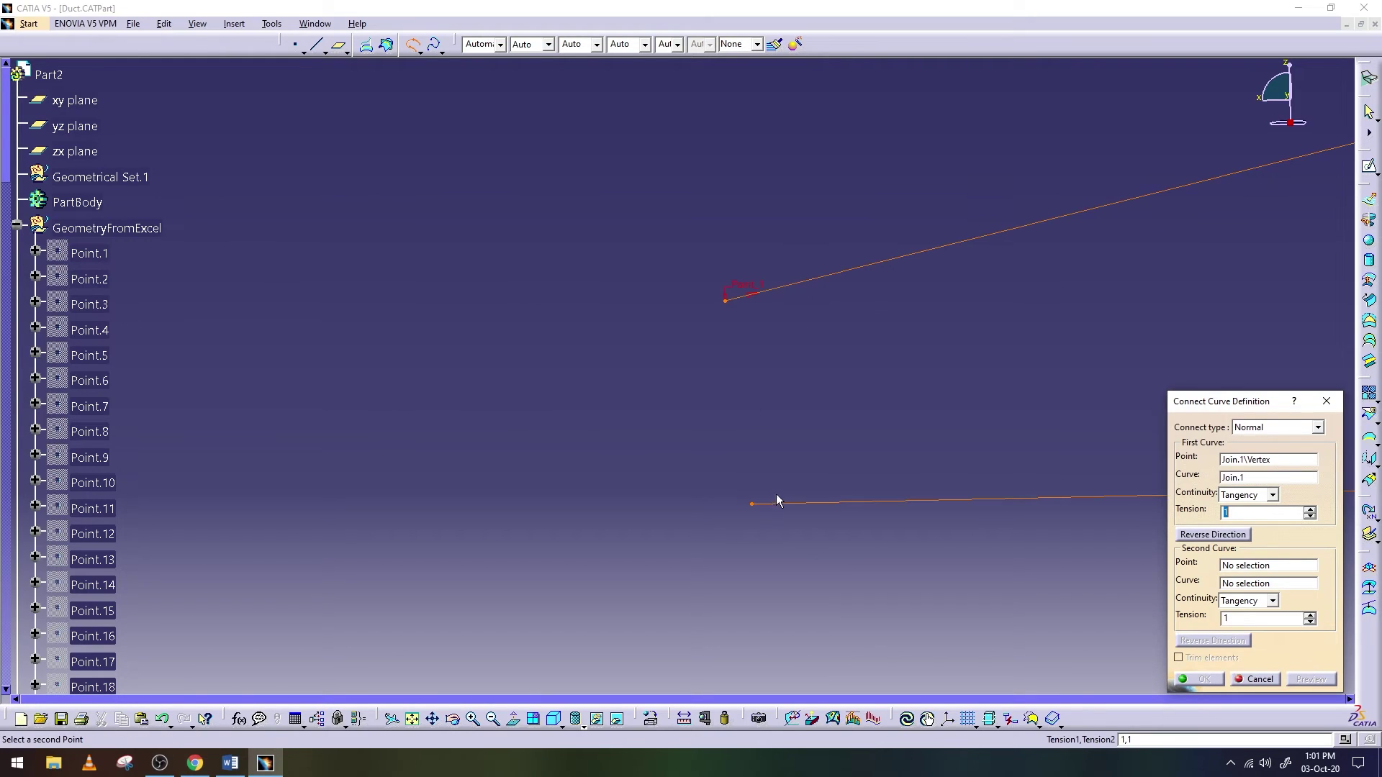
pyautogui.click(752, 505)
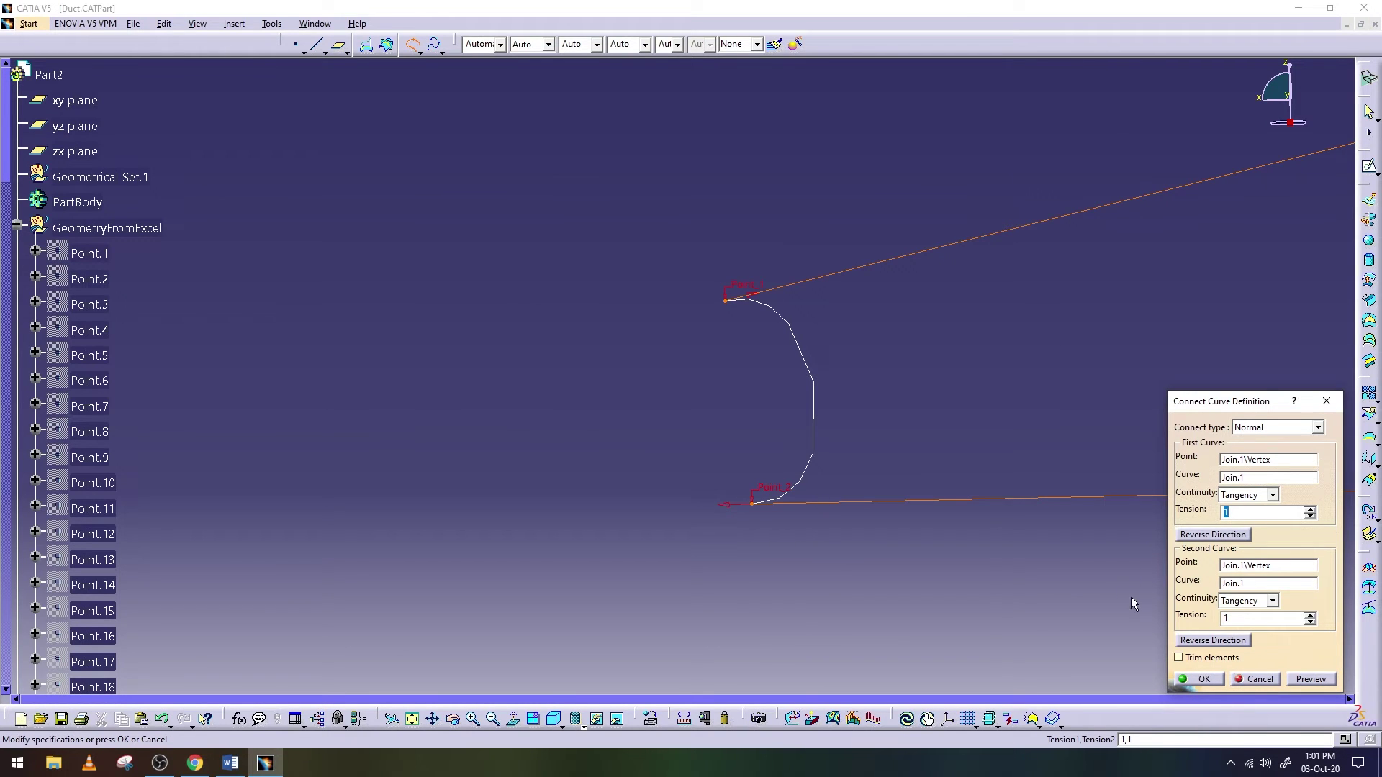
pyautogui.click(1206, 641)
pyautogui.hotkey('shift', 'Tab')
pyautogui.write('5')
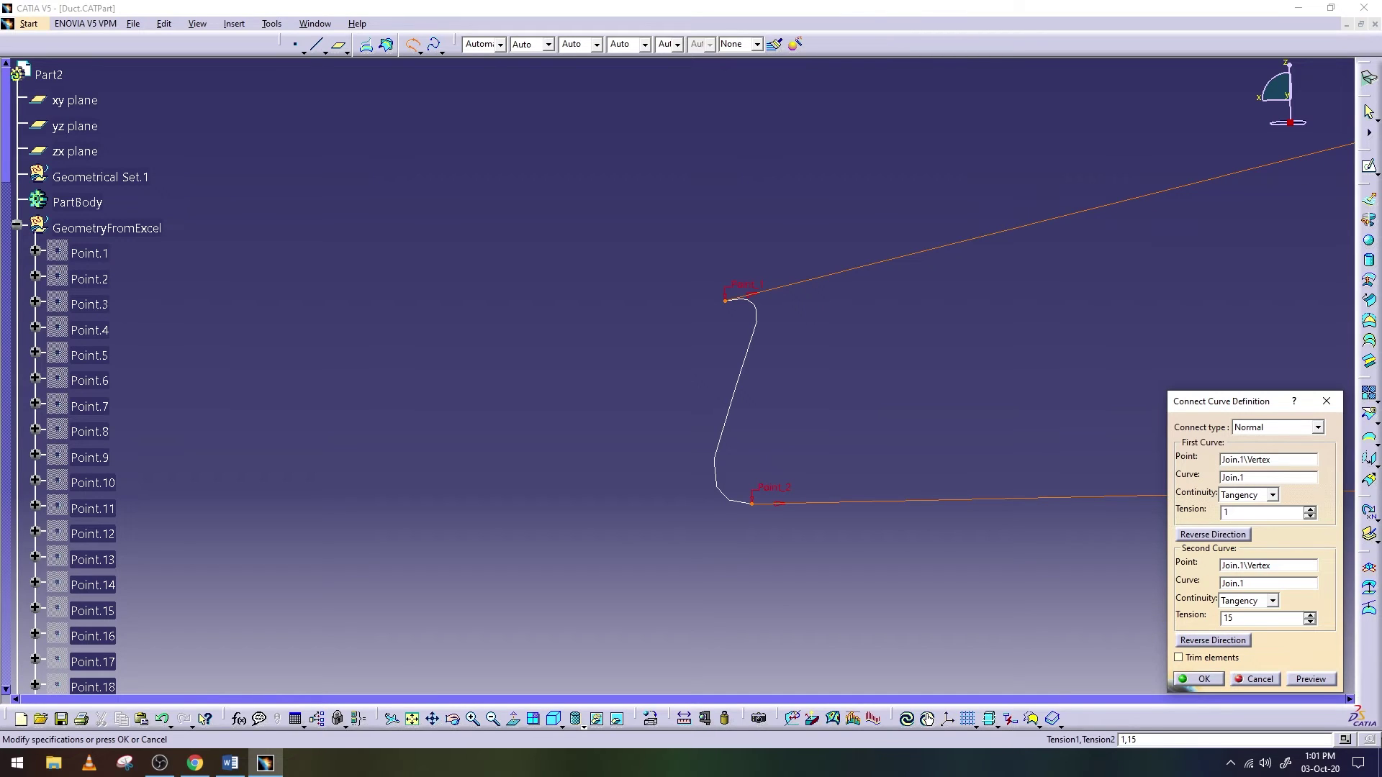
pyautogui.click(1313, 681)
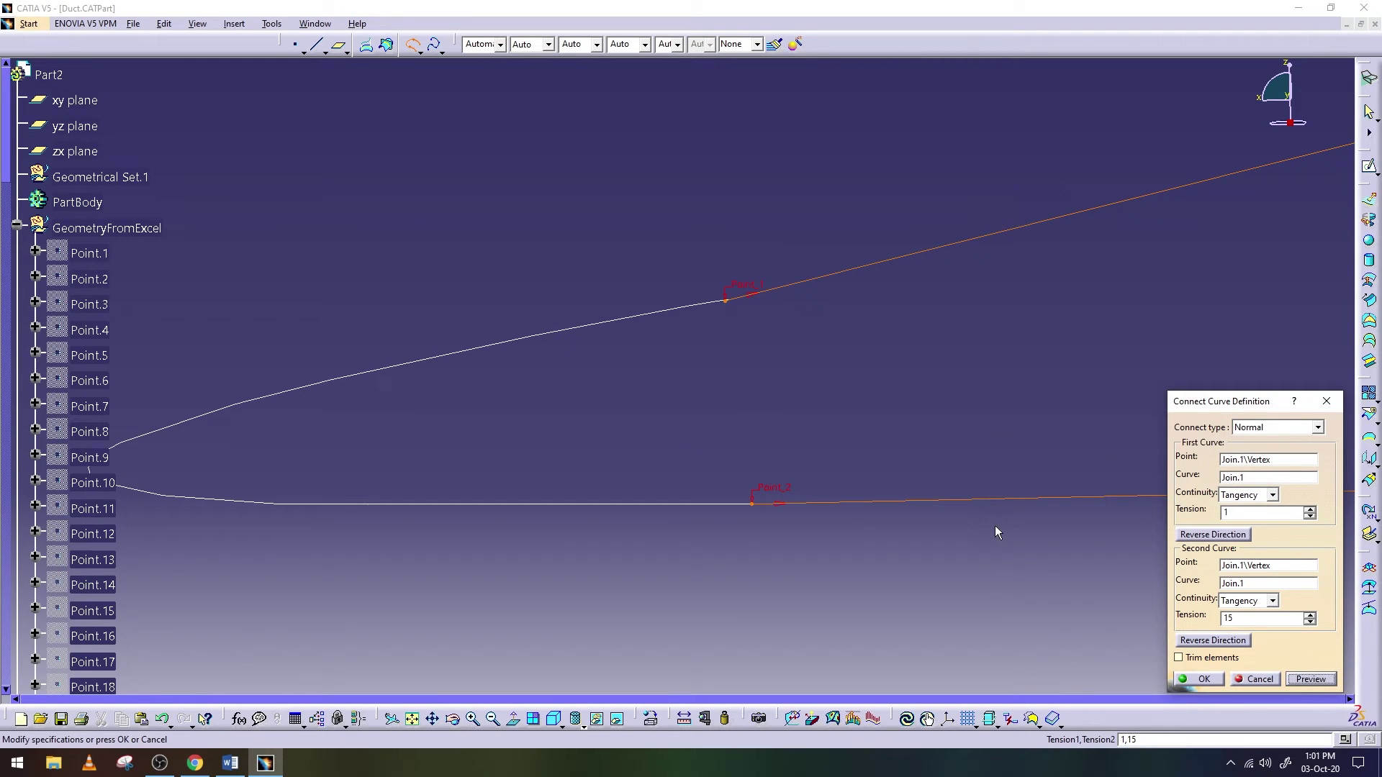
pyautogui.moveTo(676, 370); pyautogui.dragTo(668, 397, button='middle')
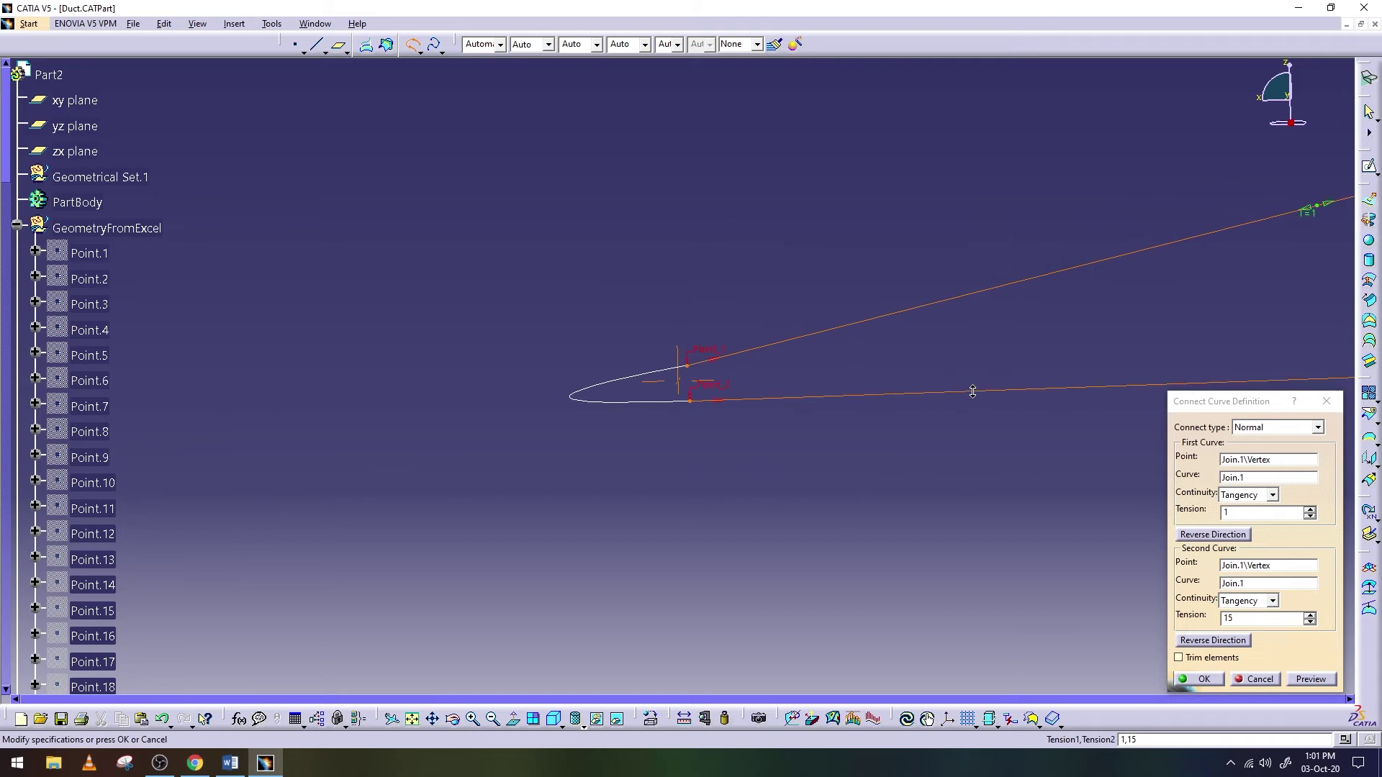
pyautogui.click(717, 398)
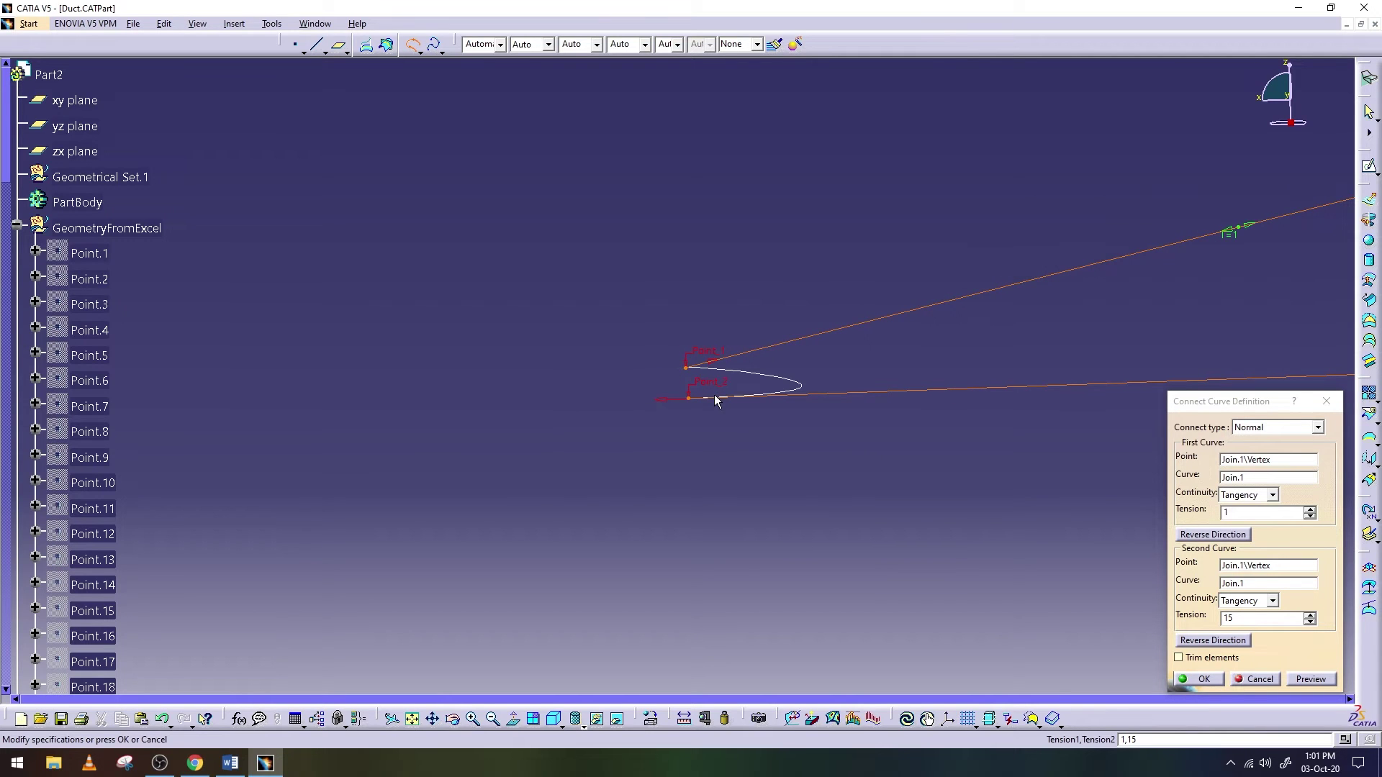
pyautogui.click(716, 367)
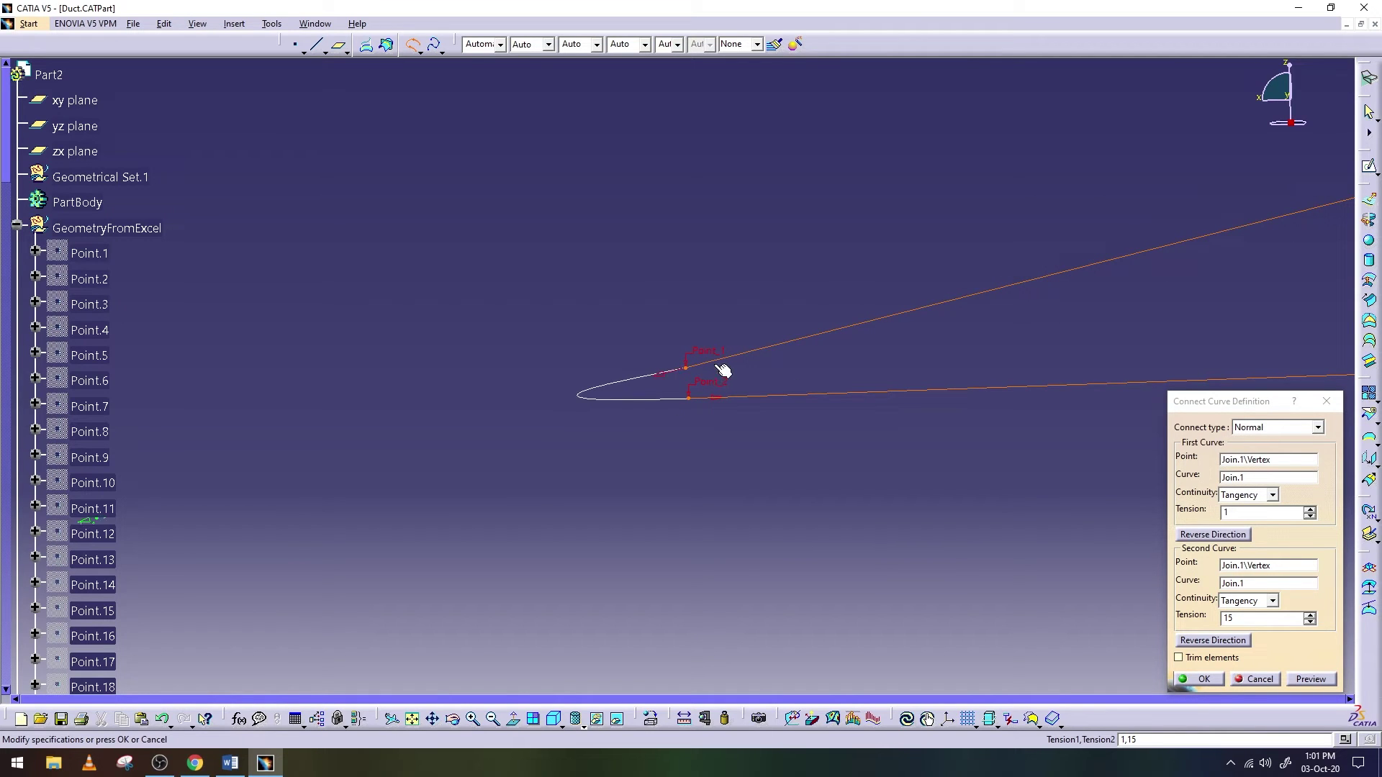
pyautogui.moveTo(821, 420); pyautogui.dragTo(840, 483, button='middle')
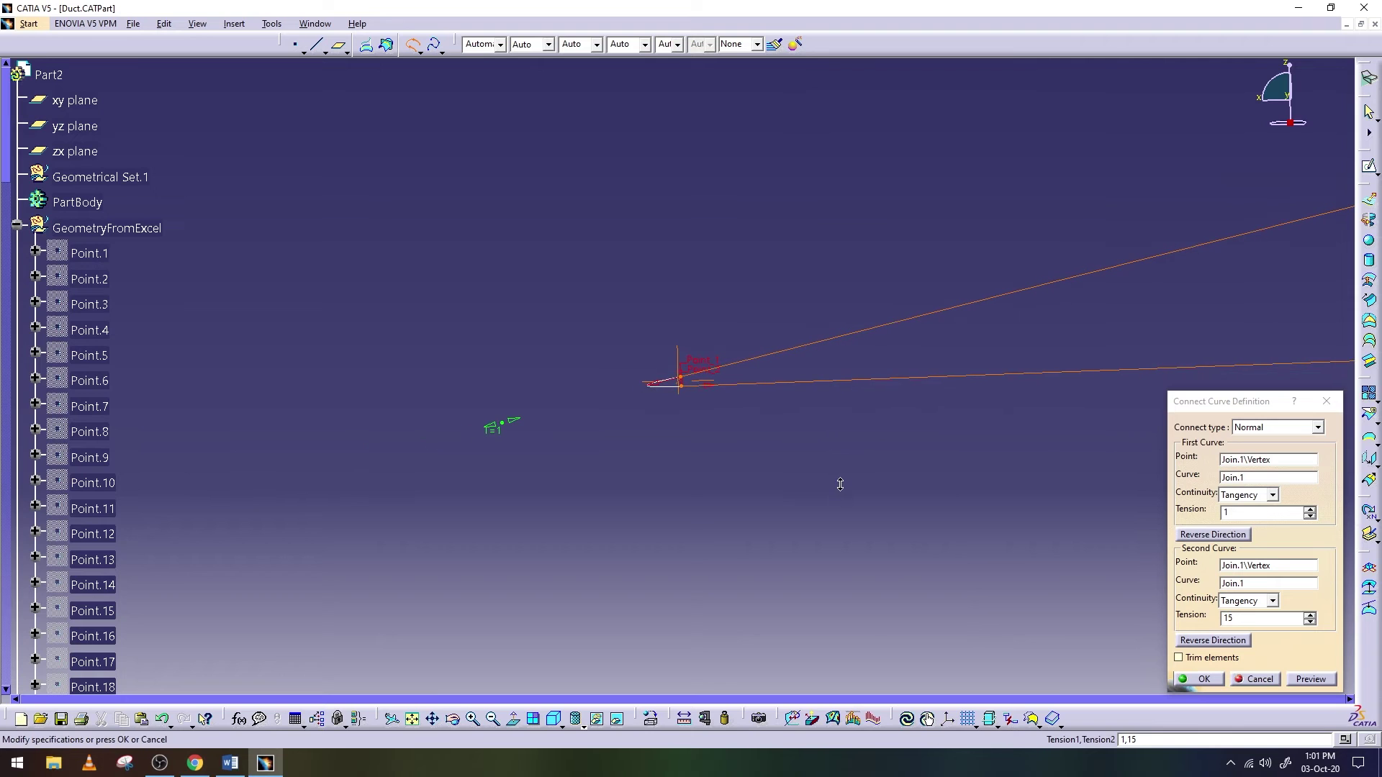
pyautogui.click(1199, 679)
# Select the connect curve and the lower airfoil edge for joining
pyautogui.click(684, 382)
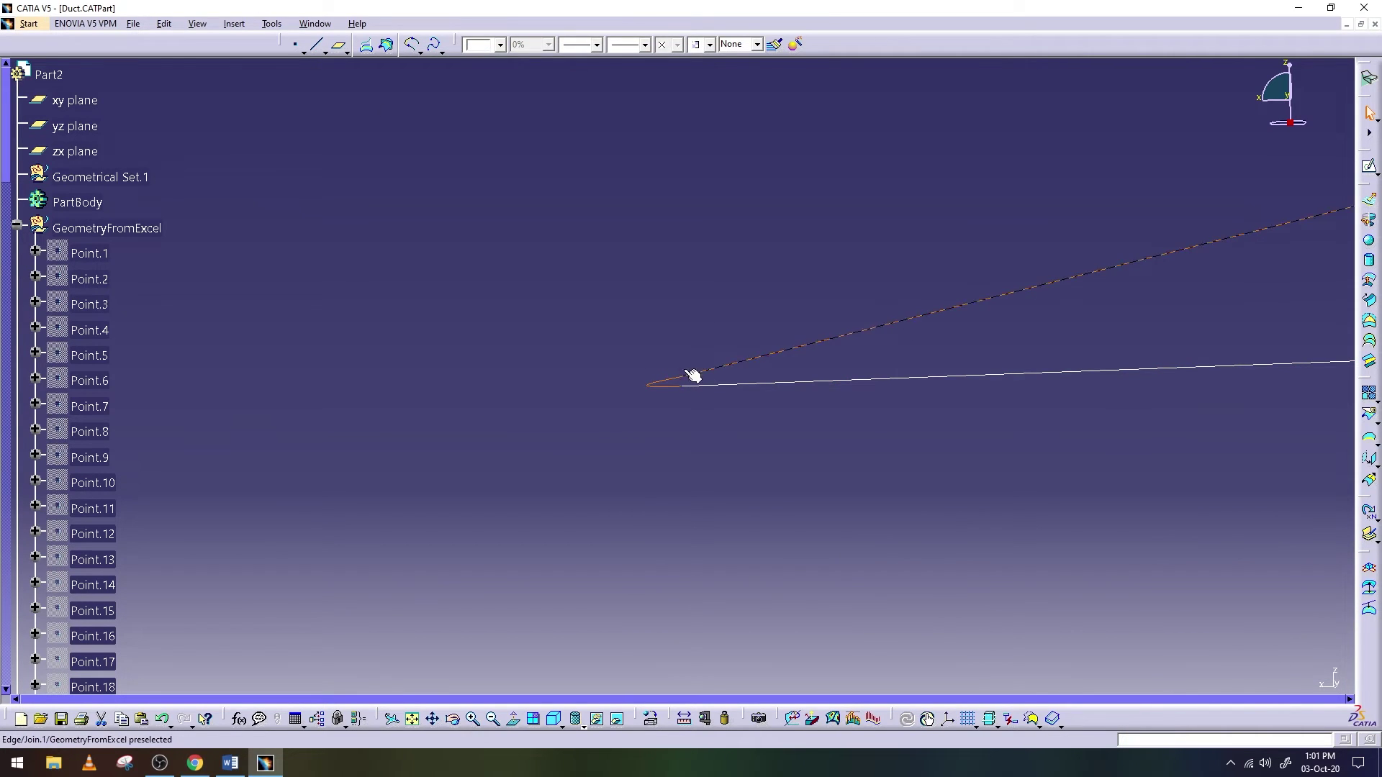
pyautogui.keyDown('ctrl'); pyautogui.click(754, 385); pyautogui.keyUp('ctrl')
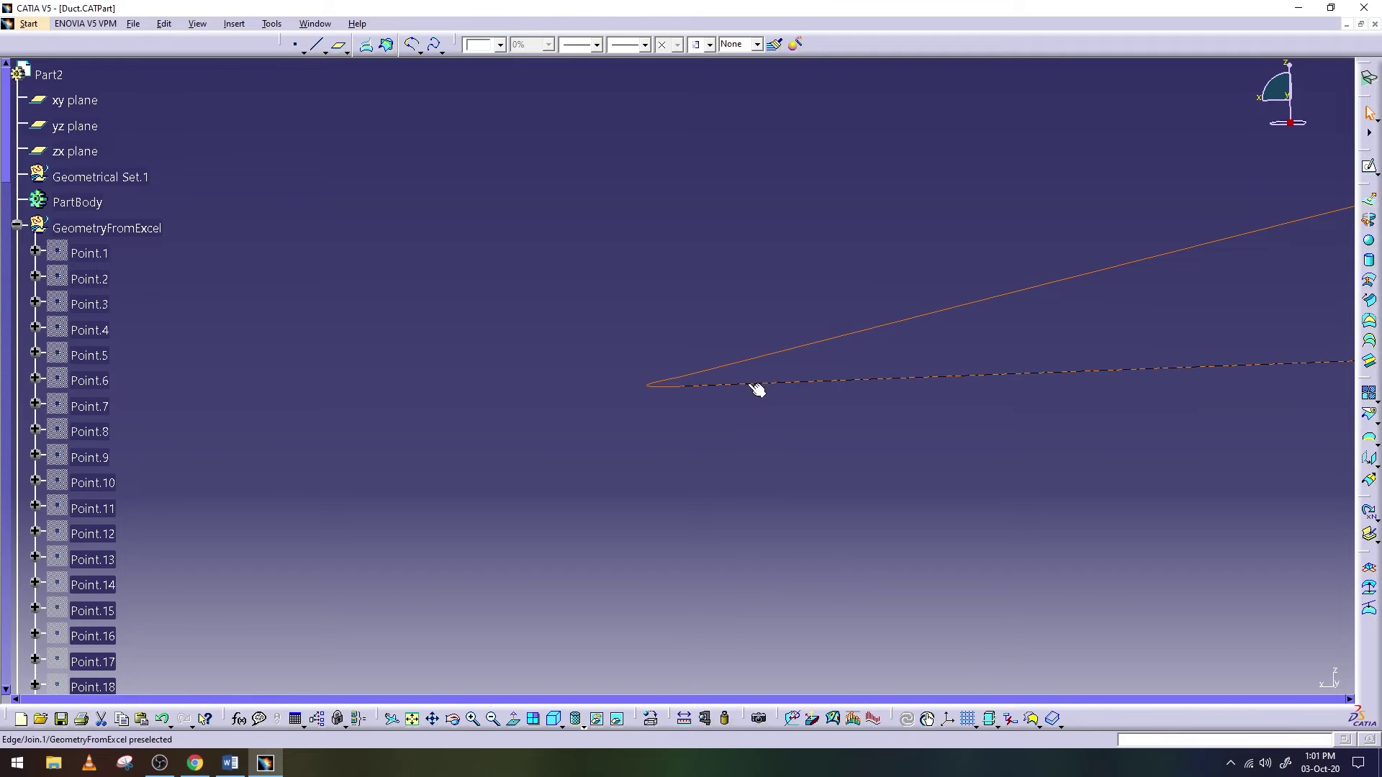
pyautogui.click(245, 27)
pyautogui.moveTo(259, 214)
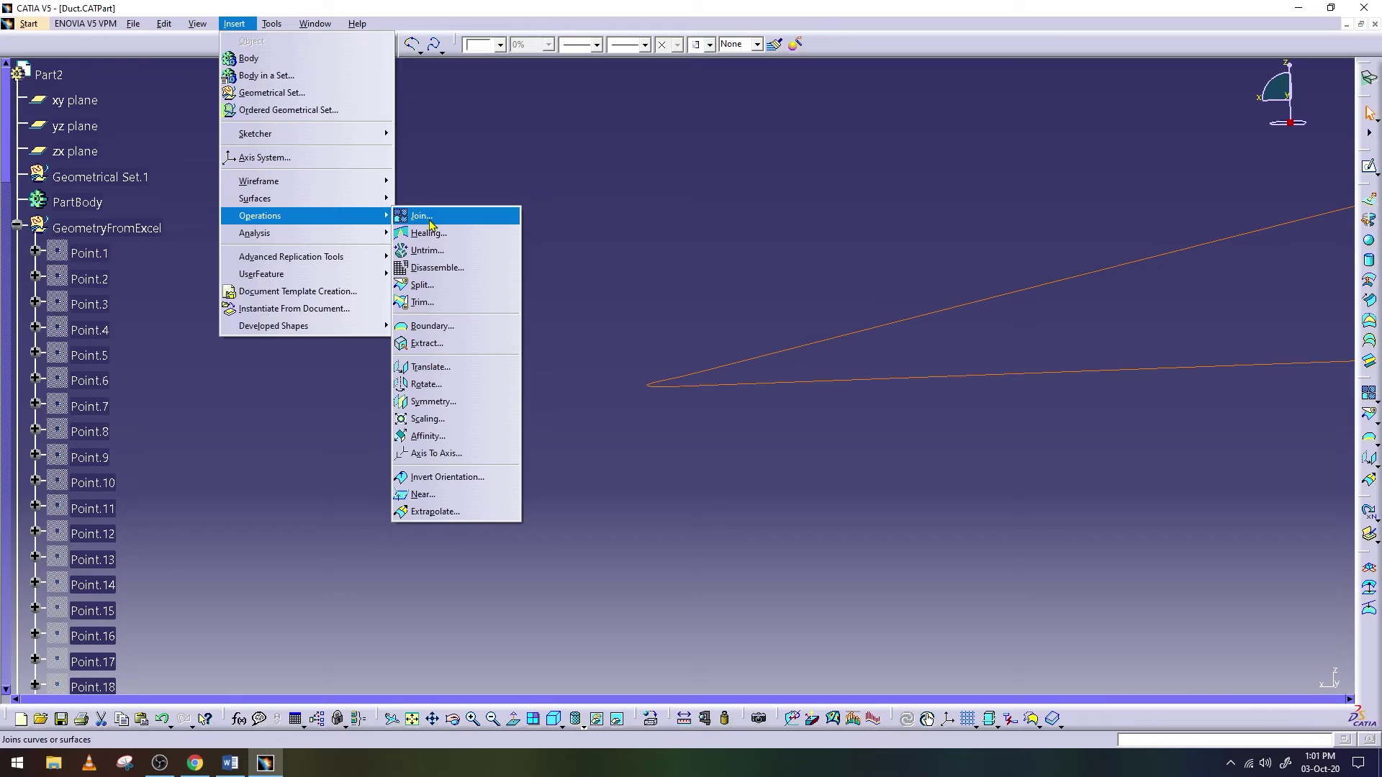
# Join Connect.1 and Join.1 into one closed airfoil profile, Join.2
pyautogui.click(421, 215)
pyautogui.click(1217, 680)
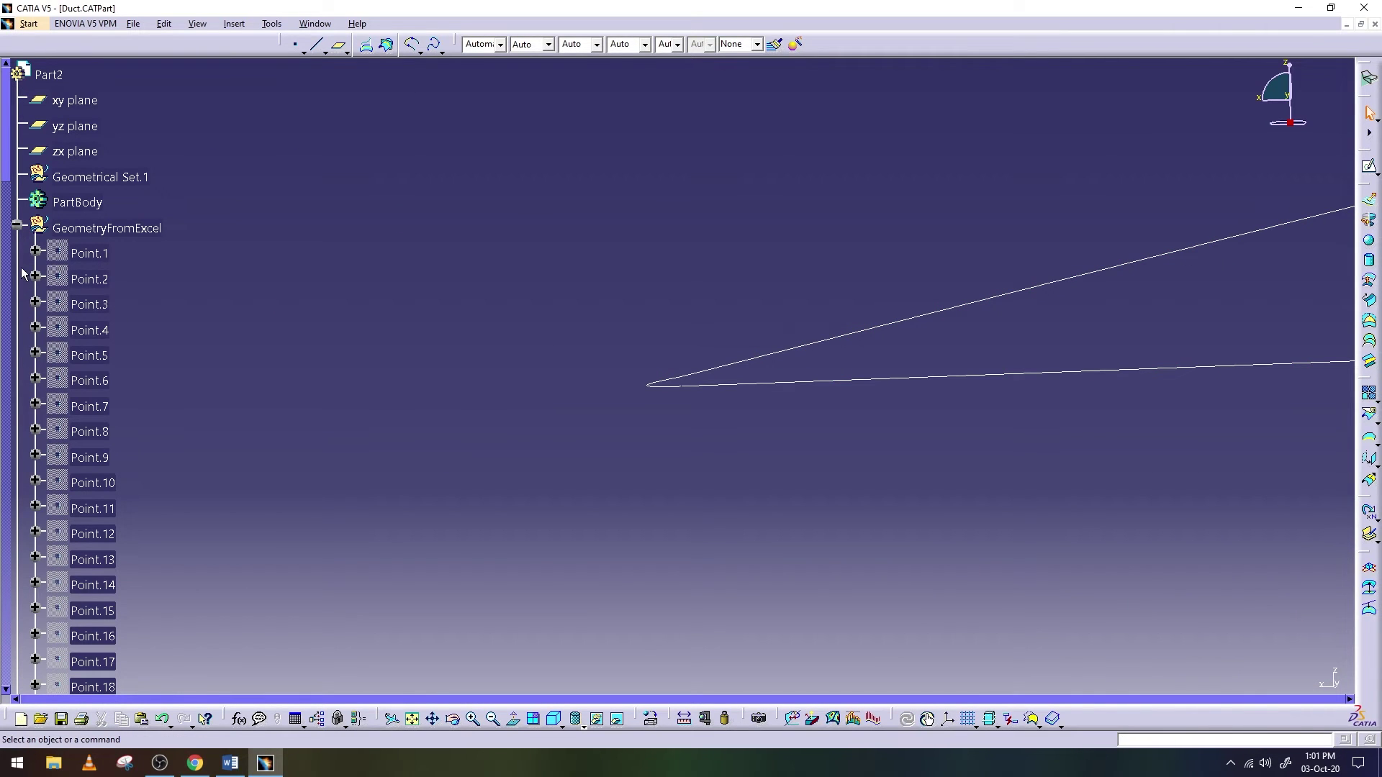
pyautogui.click(17, 225)
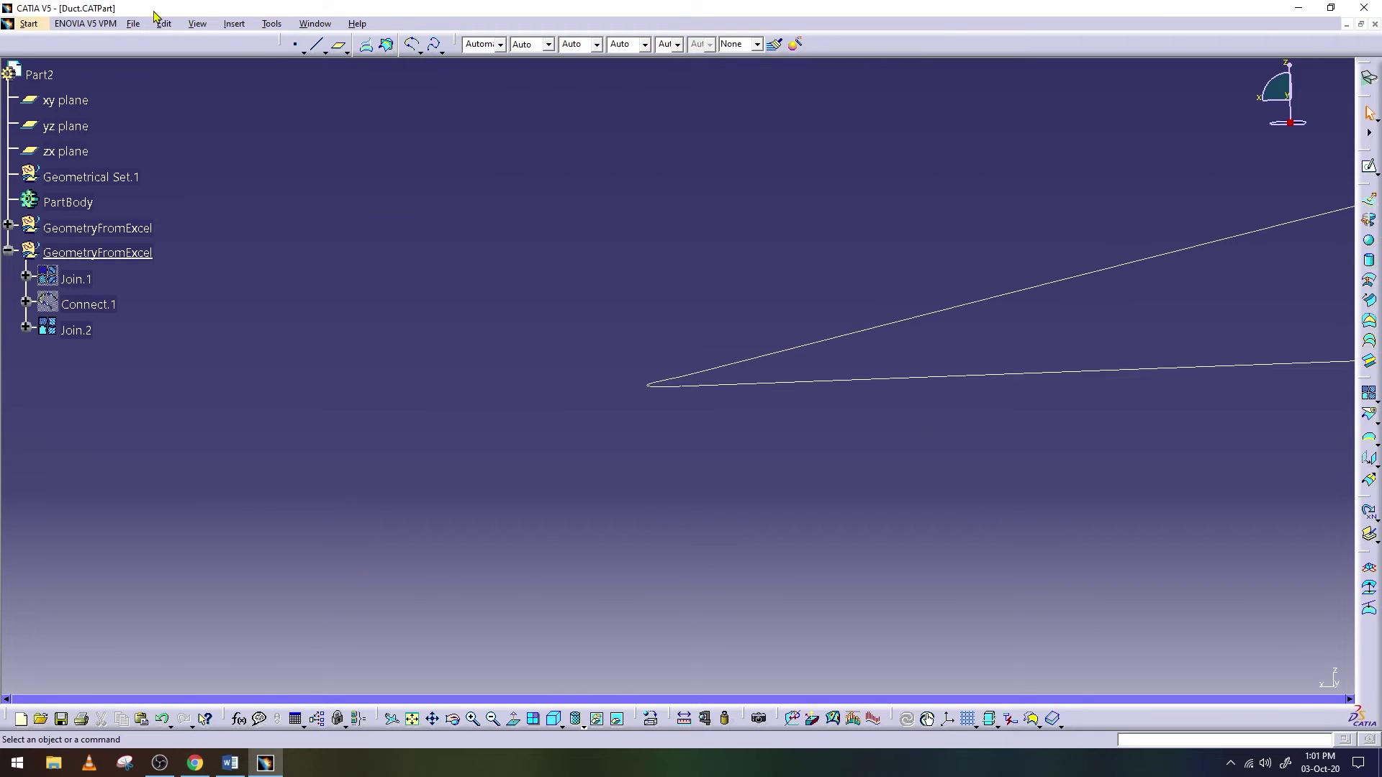
# Switch to the Part Design workbench under Mechanical Design
pyautogui.click(29, 23)
pyautogui.click(29, 23)
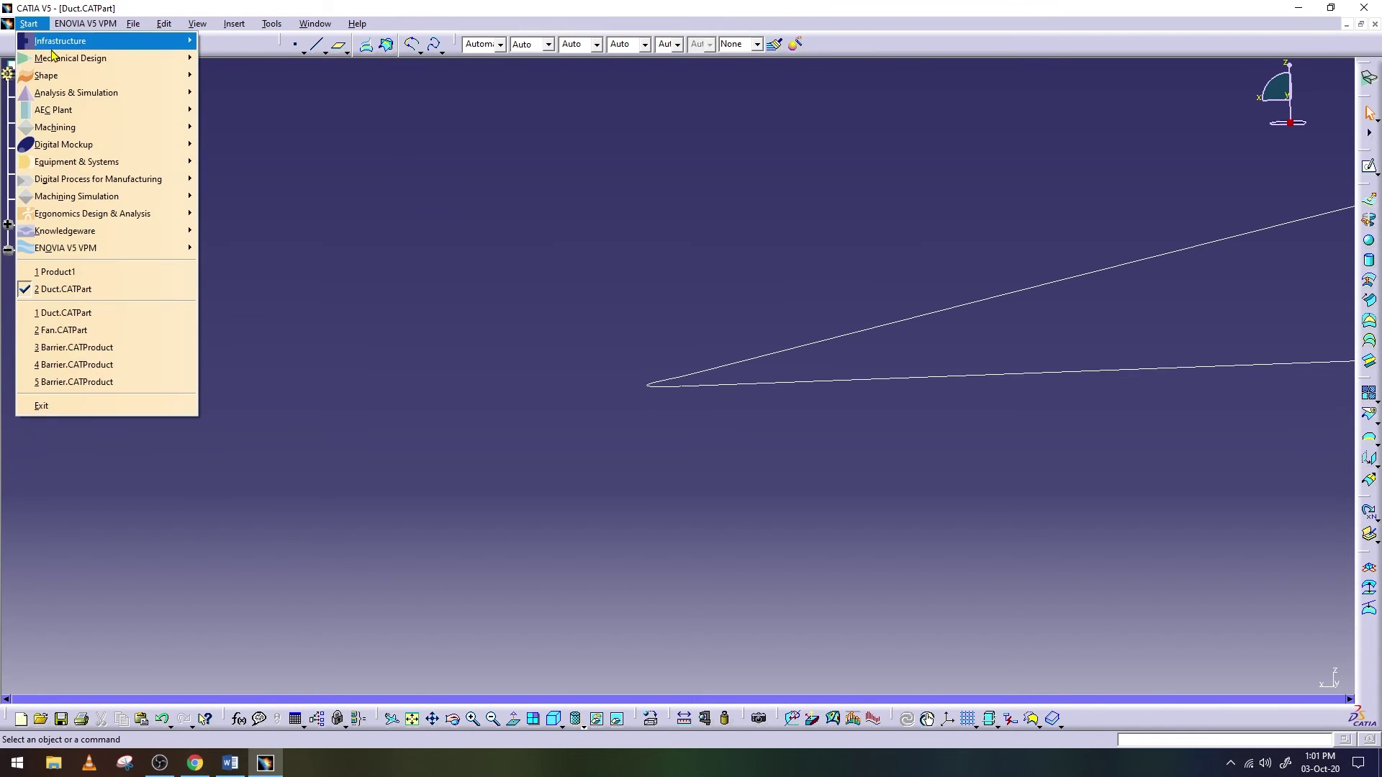
pyautogui.click(231, 59)
# Save Duct.CATPart and recentre the view on the whole airfoil
pyautogui.click(126, 24)
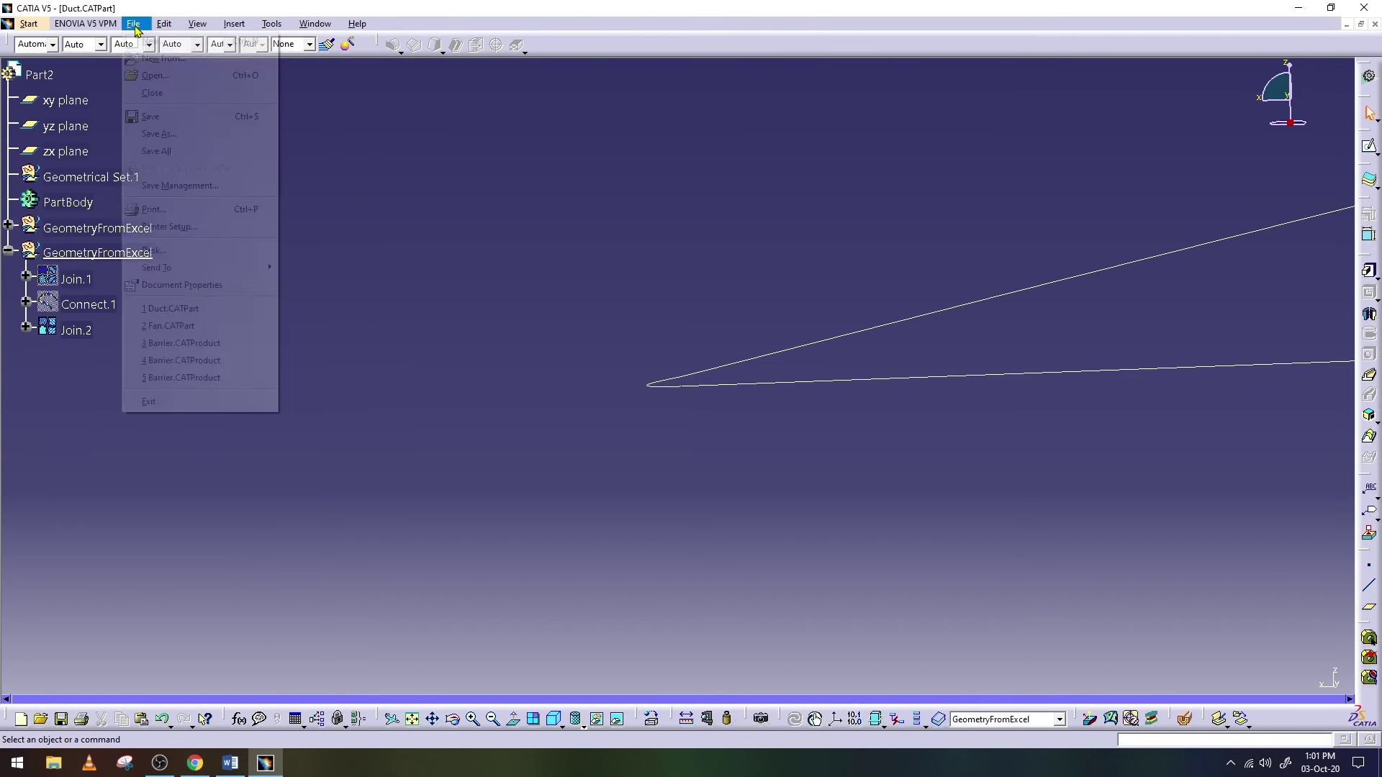
pyautogui.click(180, 116)
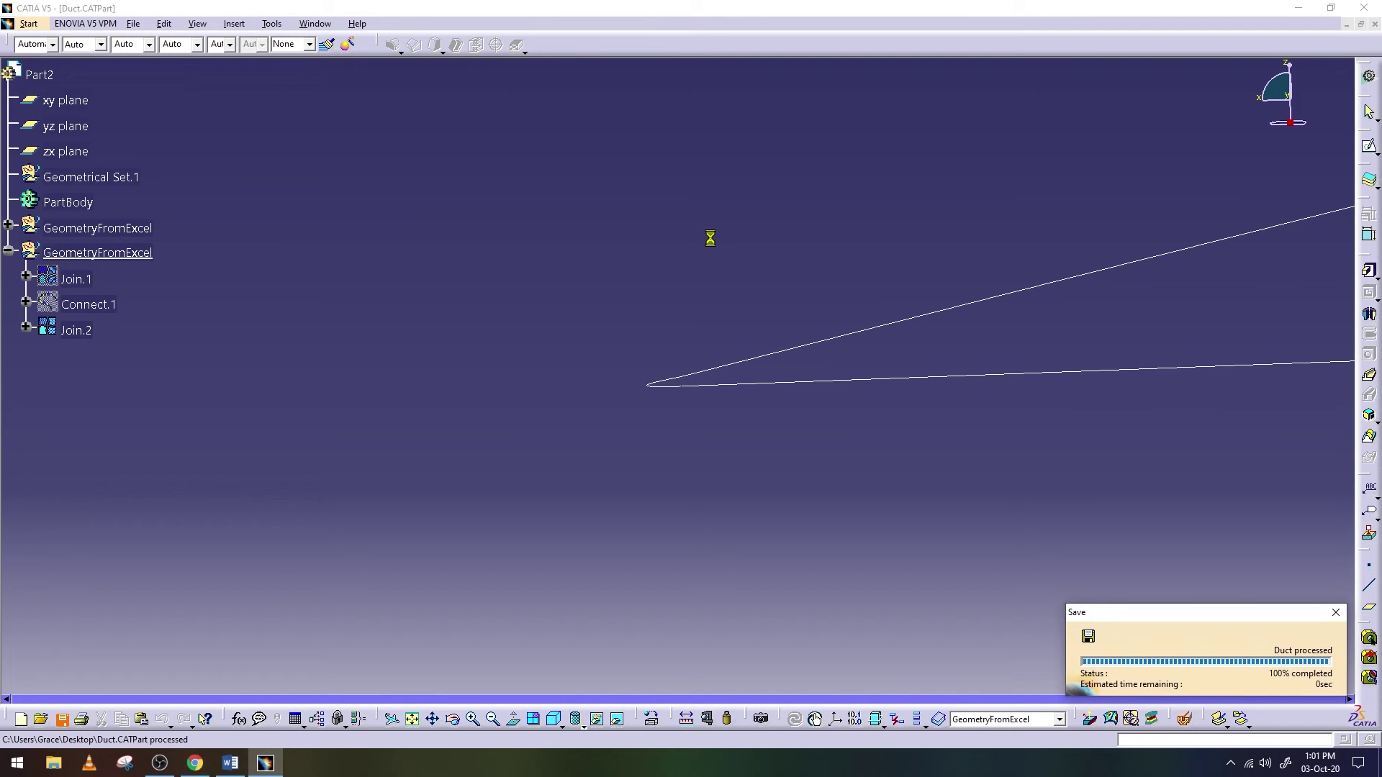
pyautogui.moveTo(814, 246); pyautogui.dragTo(842, 595, button='middle')
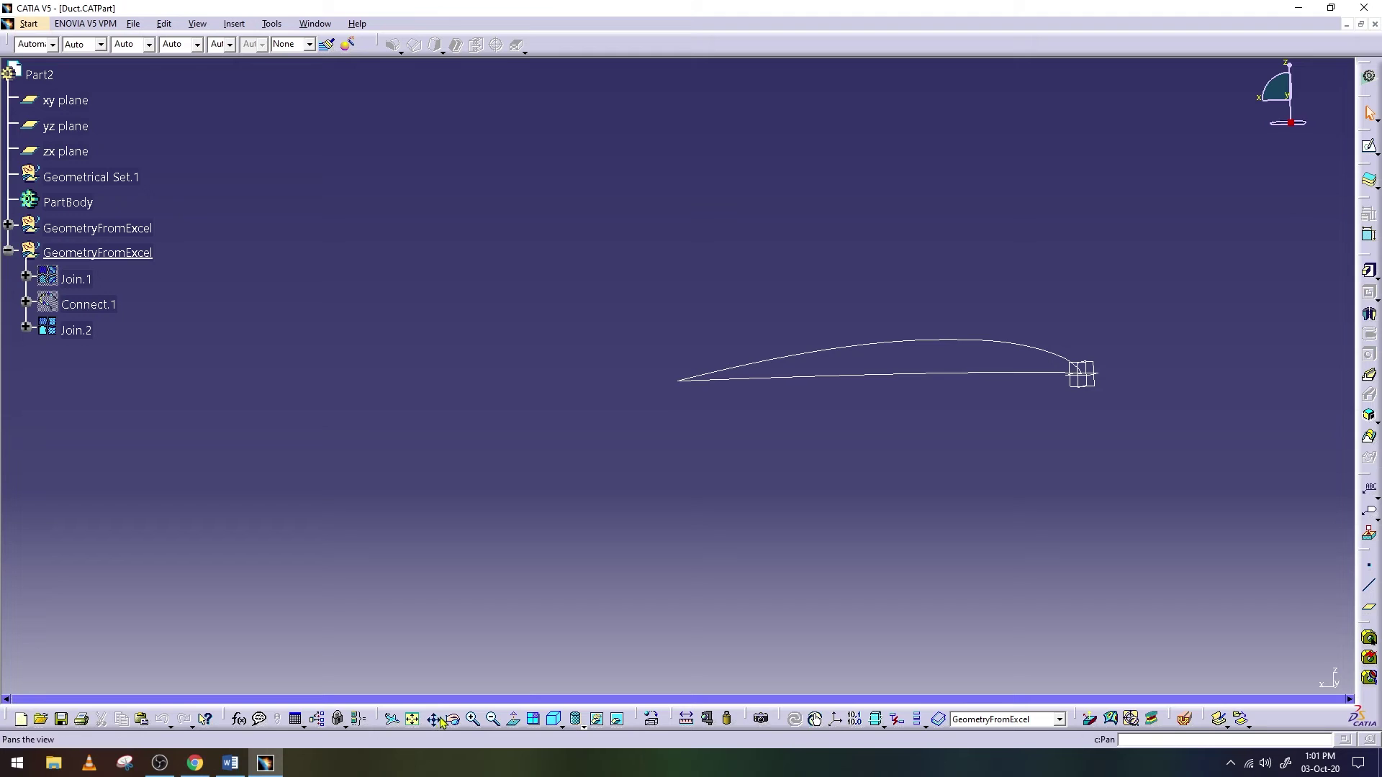
pyautogui.moveTo(814, 463); pyautogui.dragTo(604, 558, button='middle')
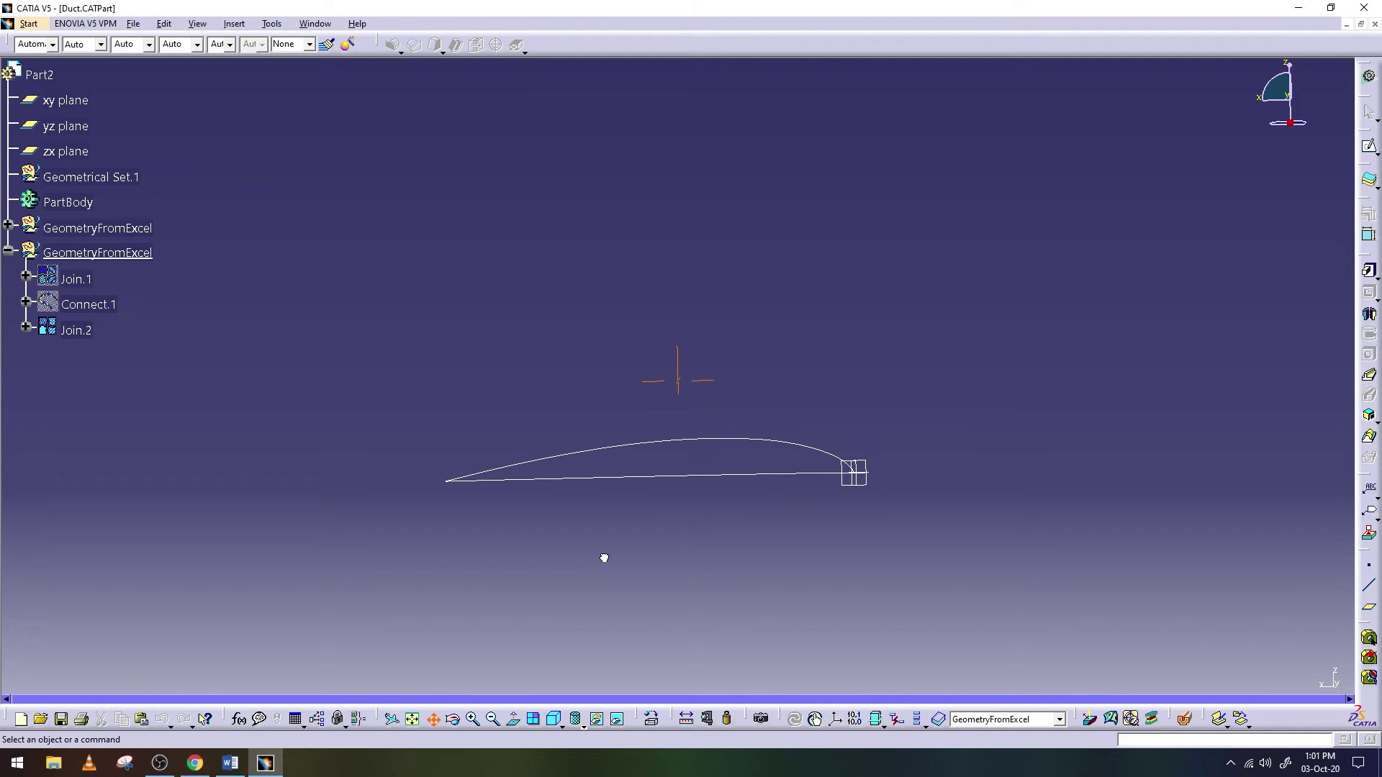
# On the zx plane, sketch a short line starting at H -170, V 0 beneath the airfoil
pyautogui.click(862, 471)
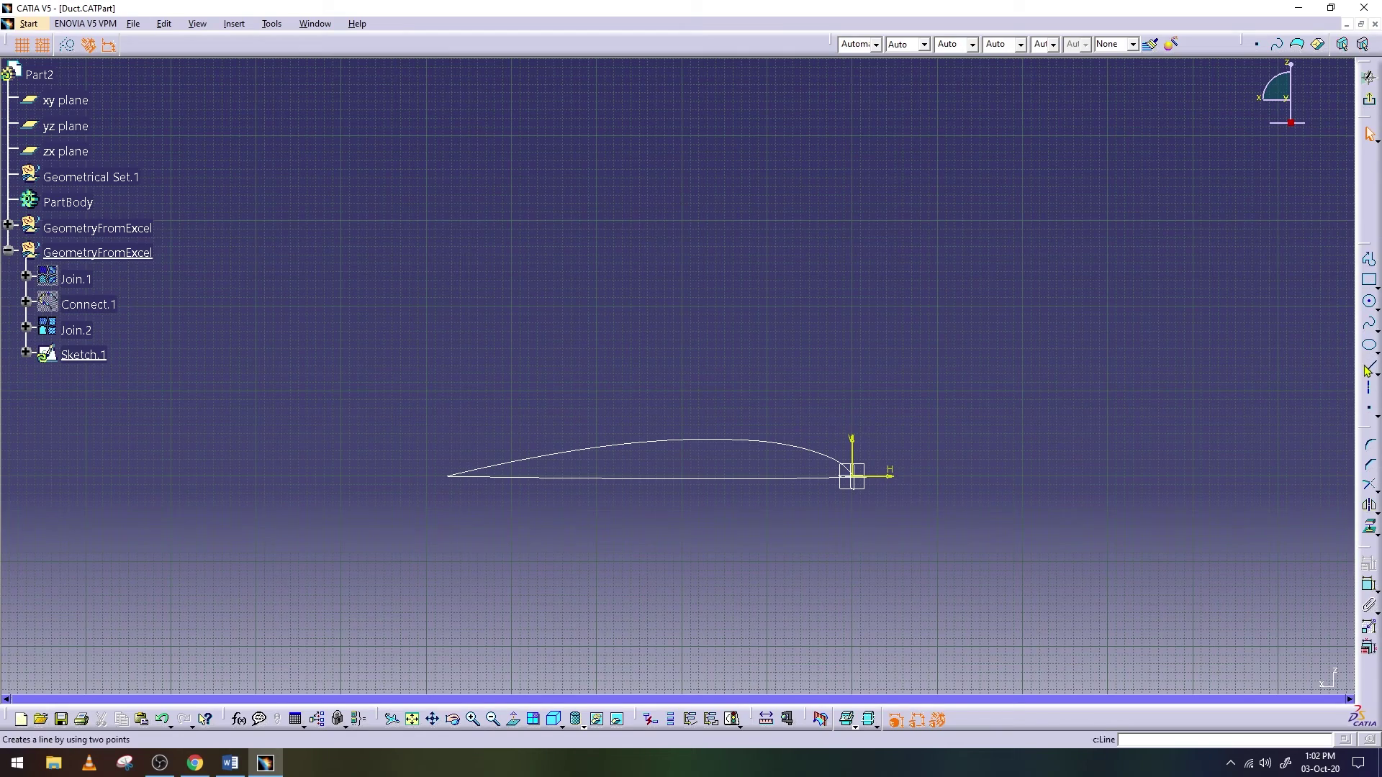
pyautogui.moveTo(1107, 317)
pyautogui.mouseDown(button='middle')
pyautogui.moveTo(1102, 354)
pyautogui.moveTo(1103, 259)
pyautogui.mouseUp(button='middle')
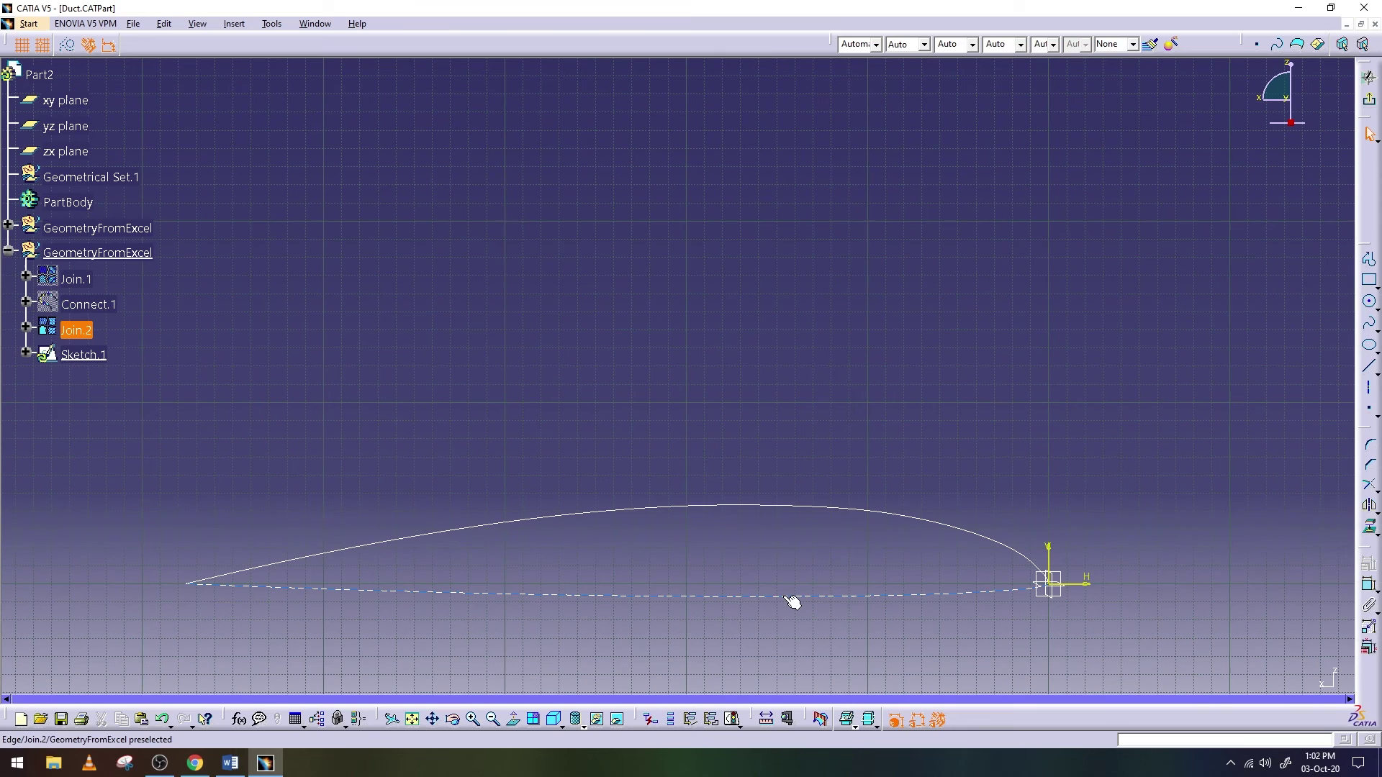
pyautogui.click(1368, 366)
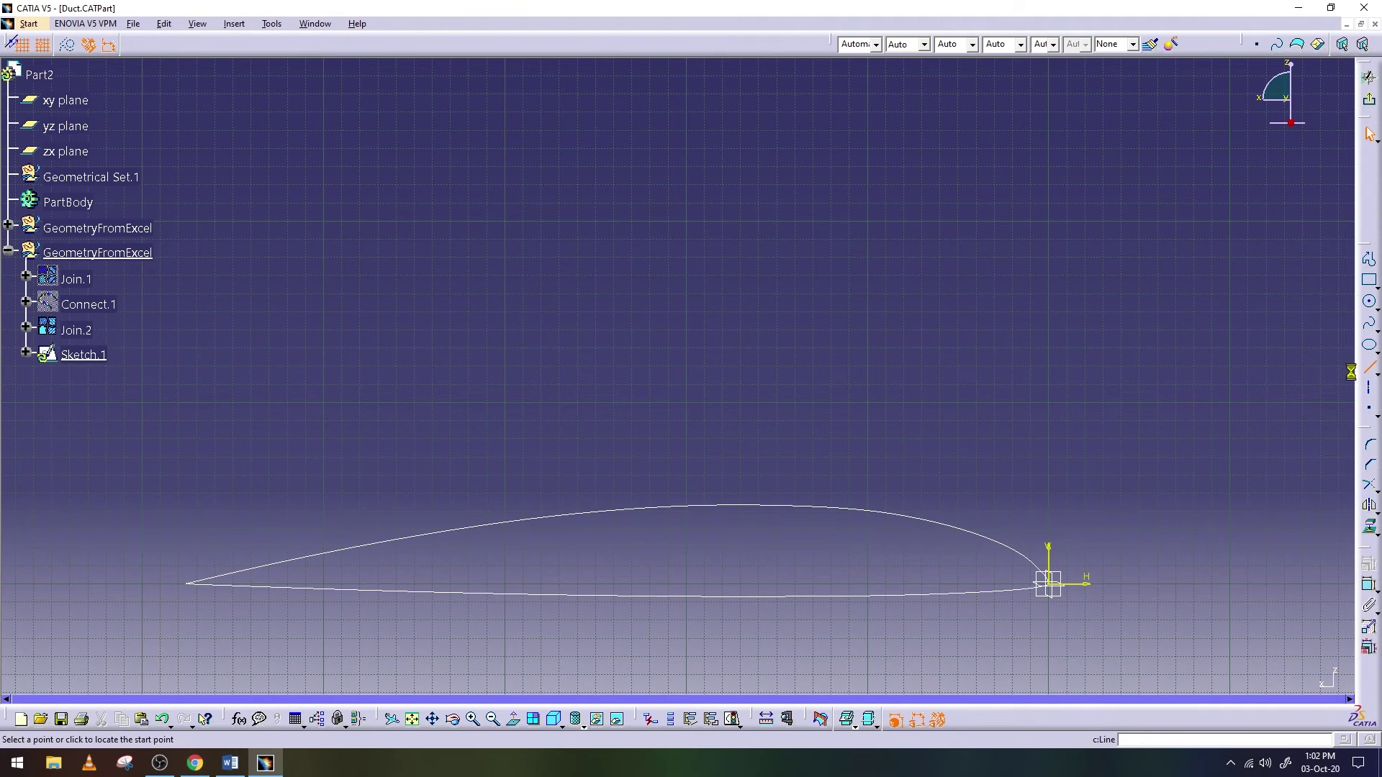
pyautogui.click(740, 584)
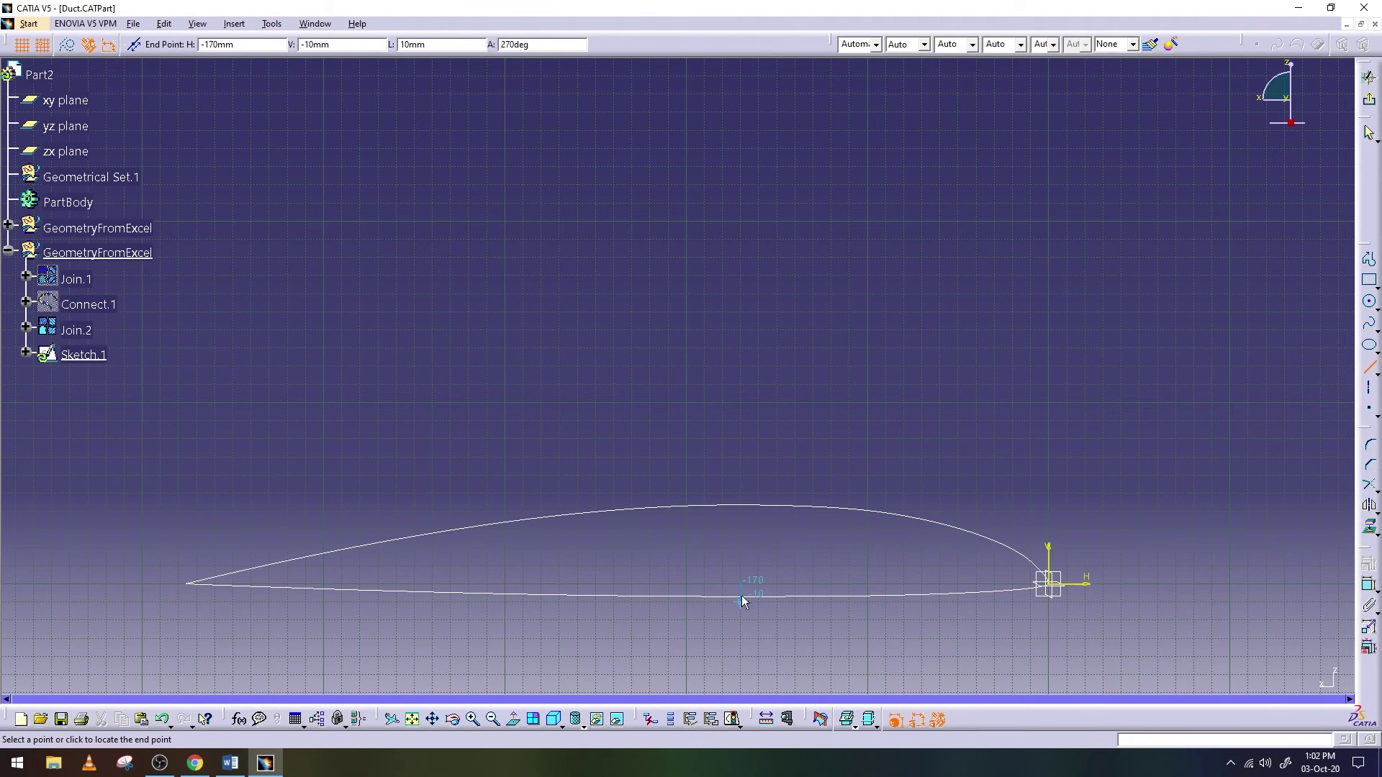
pyautogui.click(743, 602)
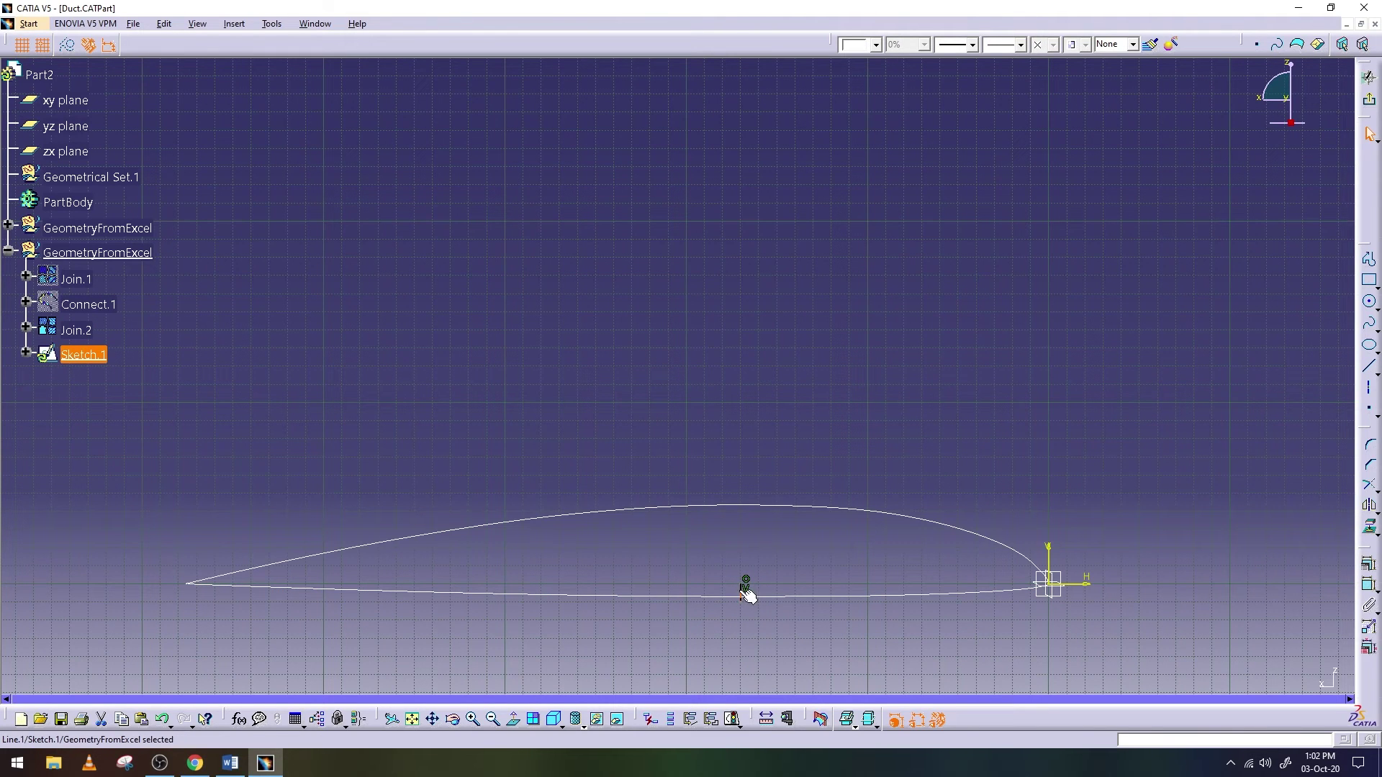
pyautogui.press('Escape')
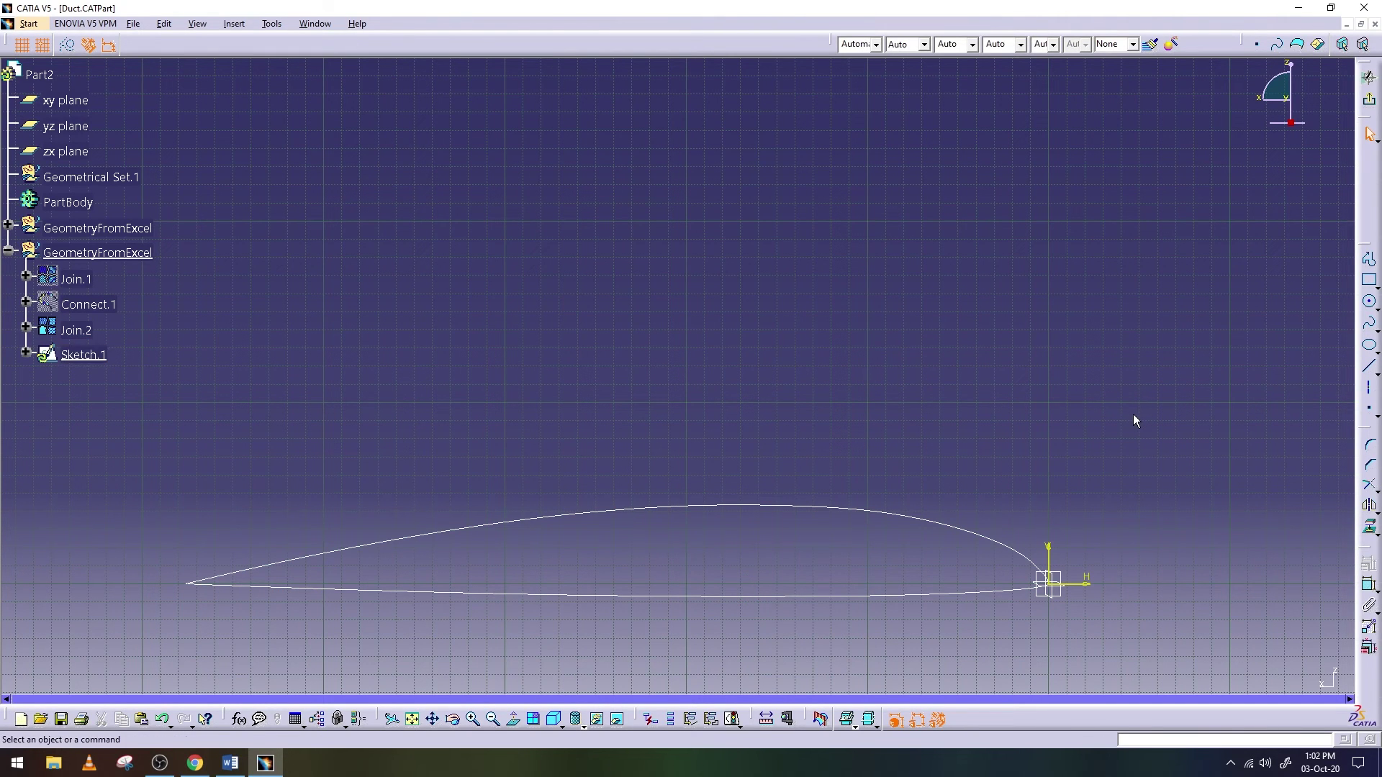
pyautogui.keyDown('ctrl'); pyautogui.moveTo(1139, 413); pyautogui.dragTo(1146, 450, button='middle'); pyautogui.keyUp('ctrl')
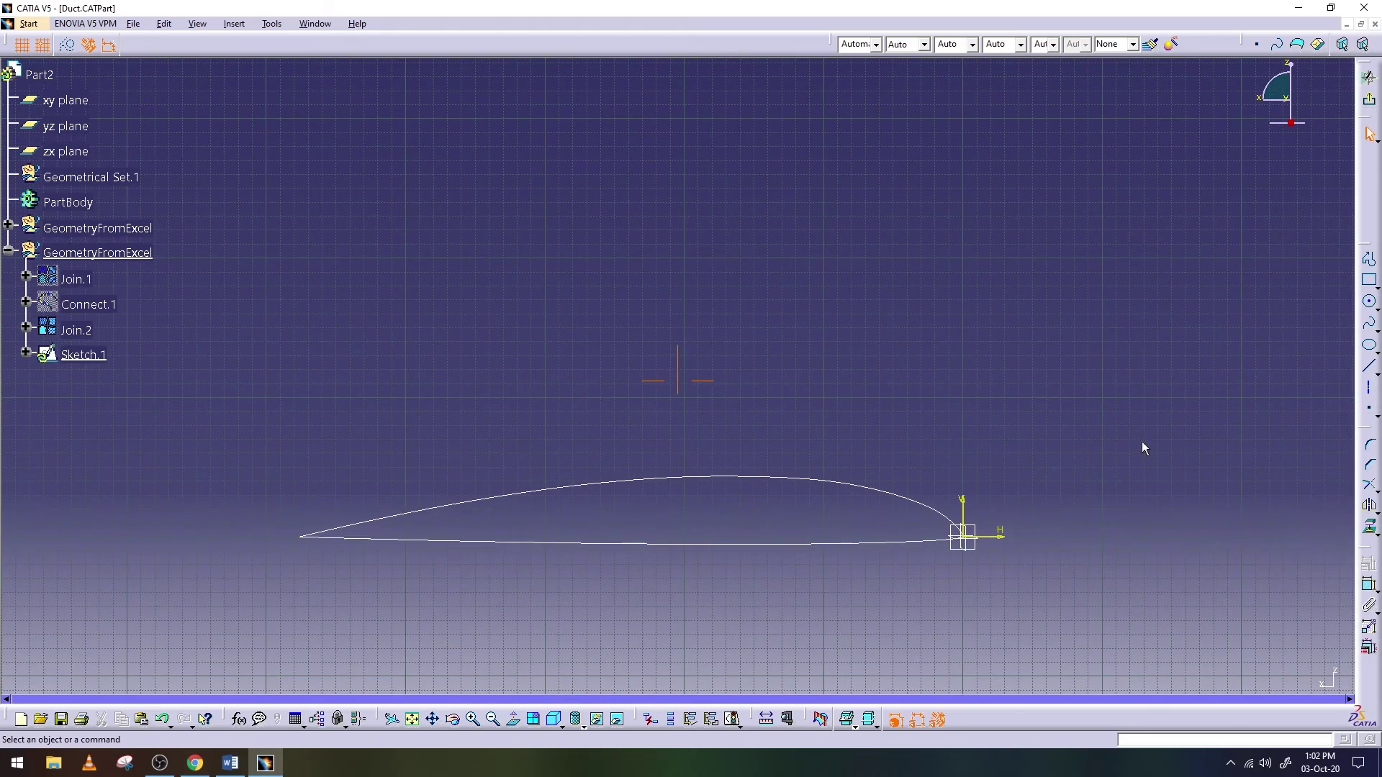
# Draw a horizontal axis line at V 195 above the airfoil, then exit the sketch
pyautogui.click(1370, 370)
pyautogui.write('195')
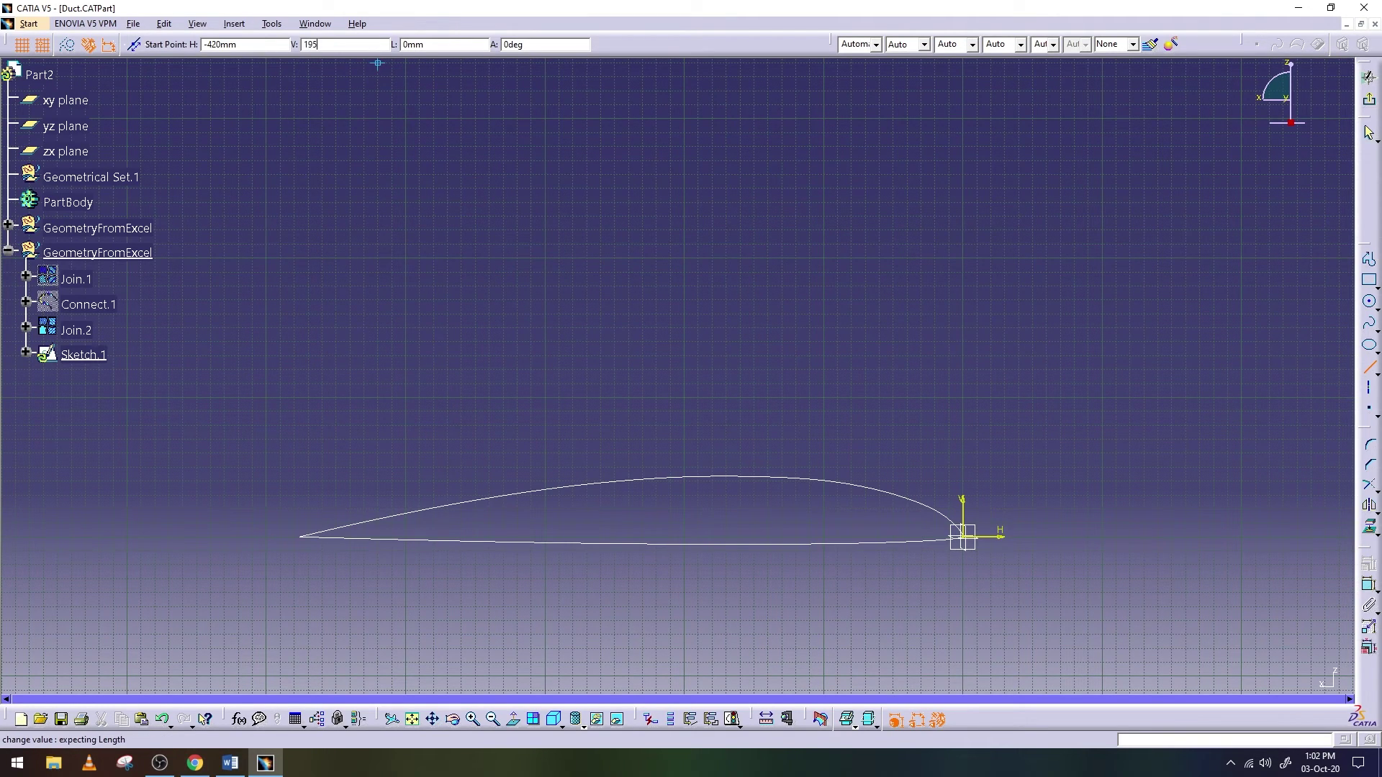
pyautogui.press('Return')
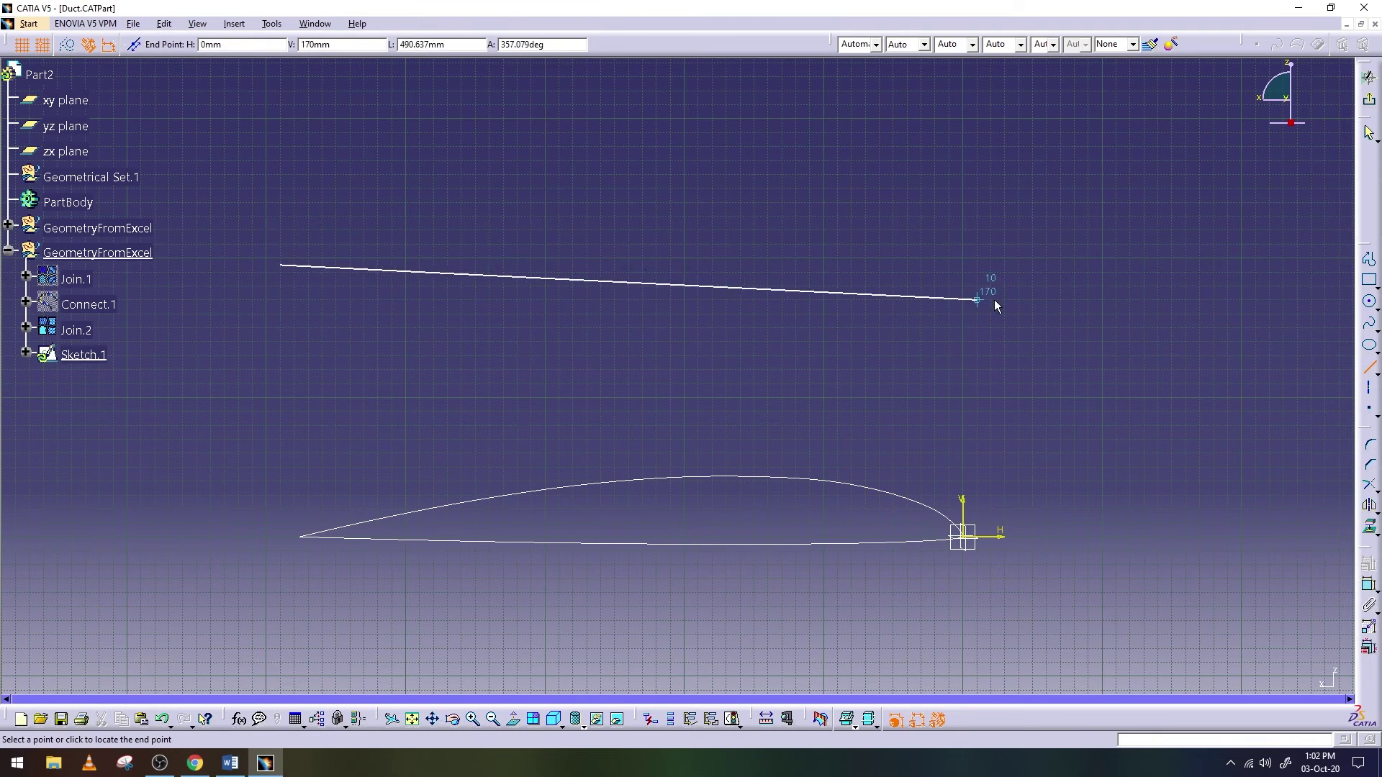
pyautogui.click(1032, 265)
pyautogui.click(1369, 99)
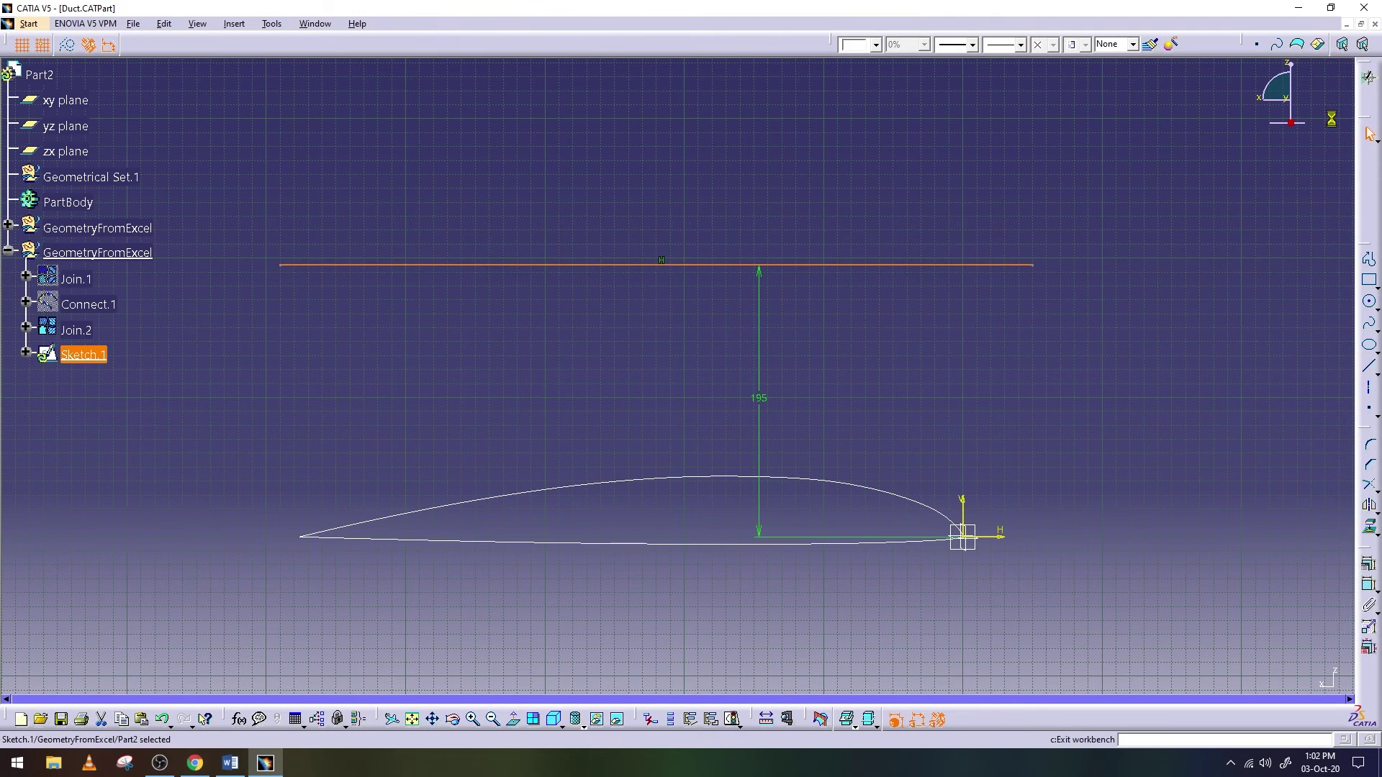
pyautogui.click(75, 330)
pyautogui.click(234, 24)
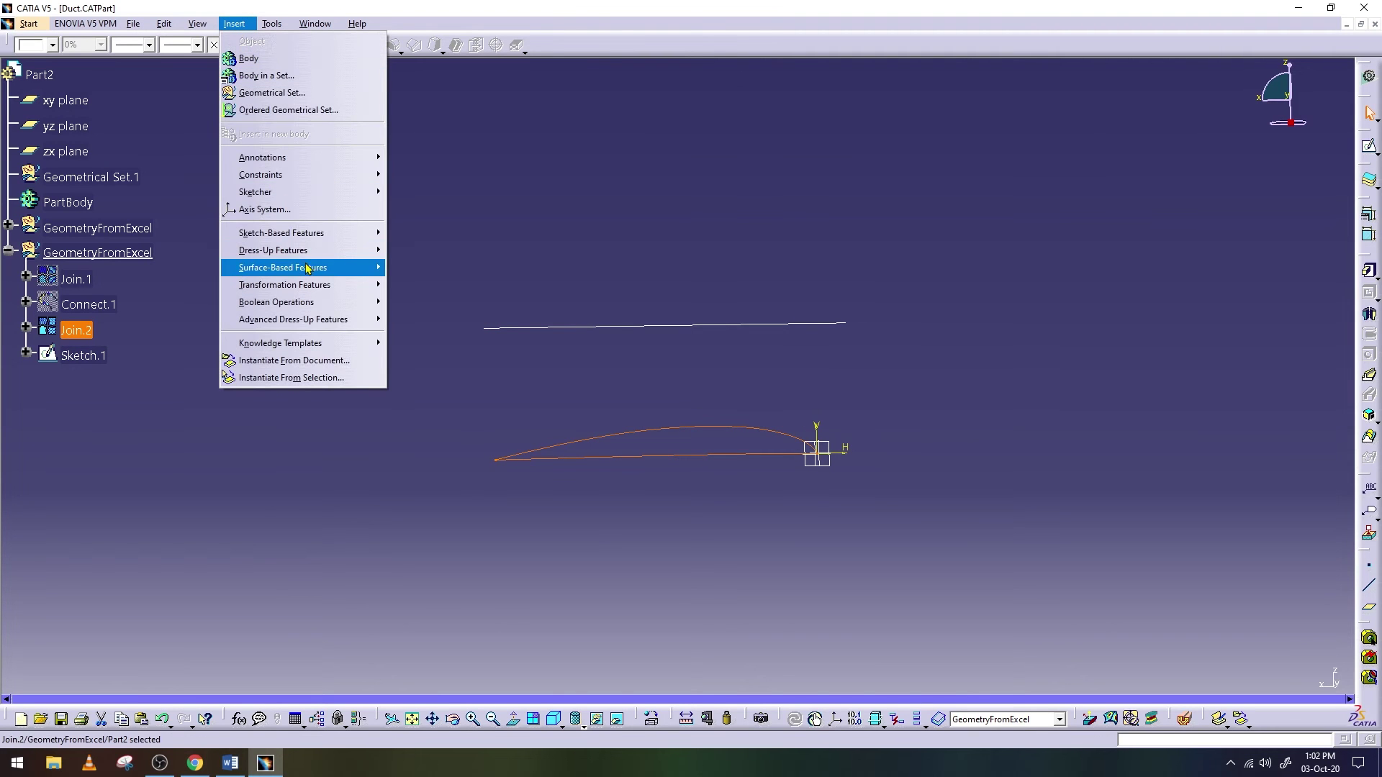
pyautogui.click(1368, 315)
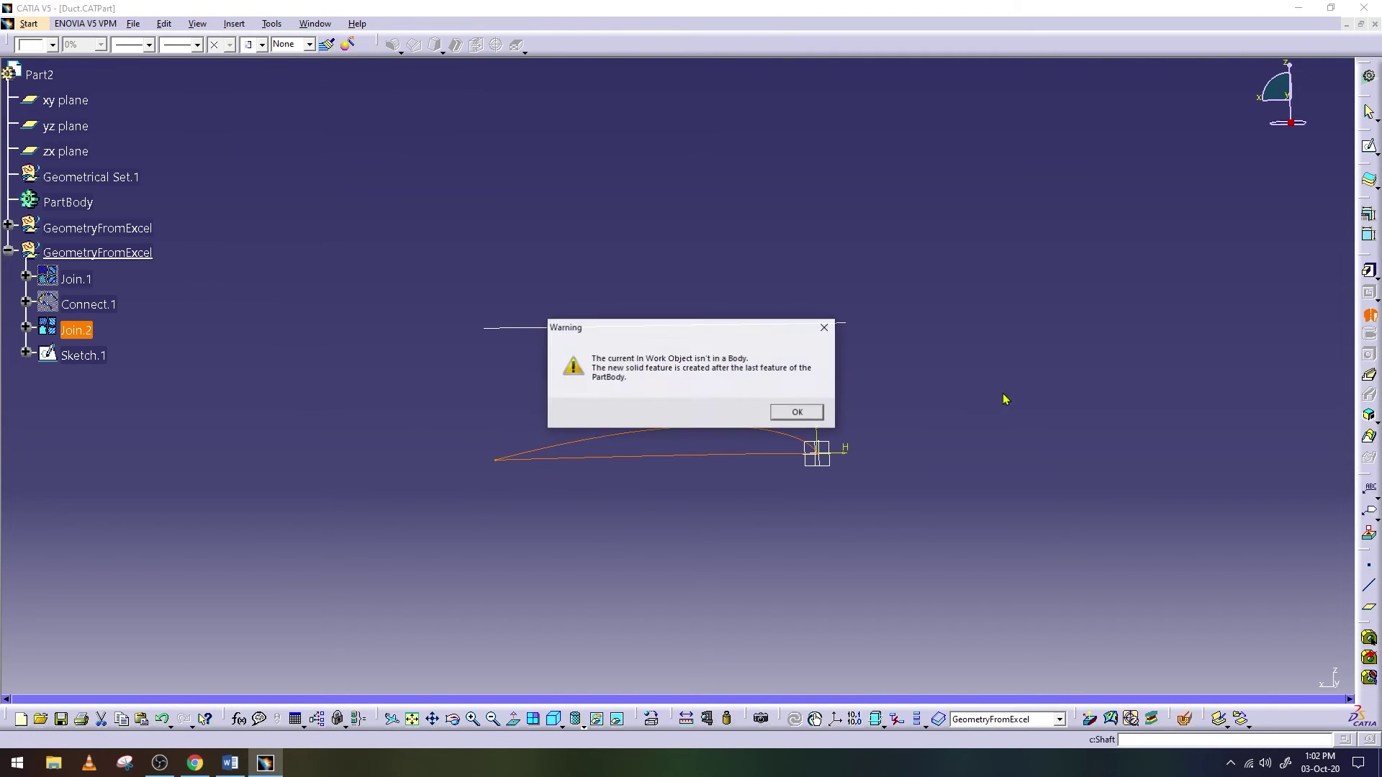
pyautogui.click(796, 412)
pyautogui.click(780, 332)
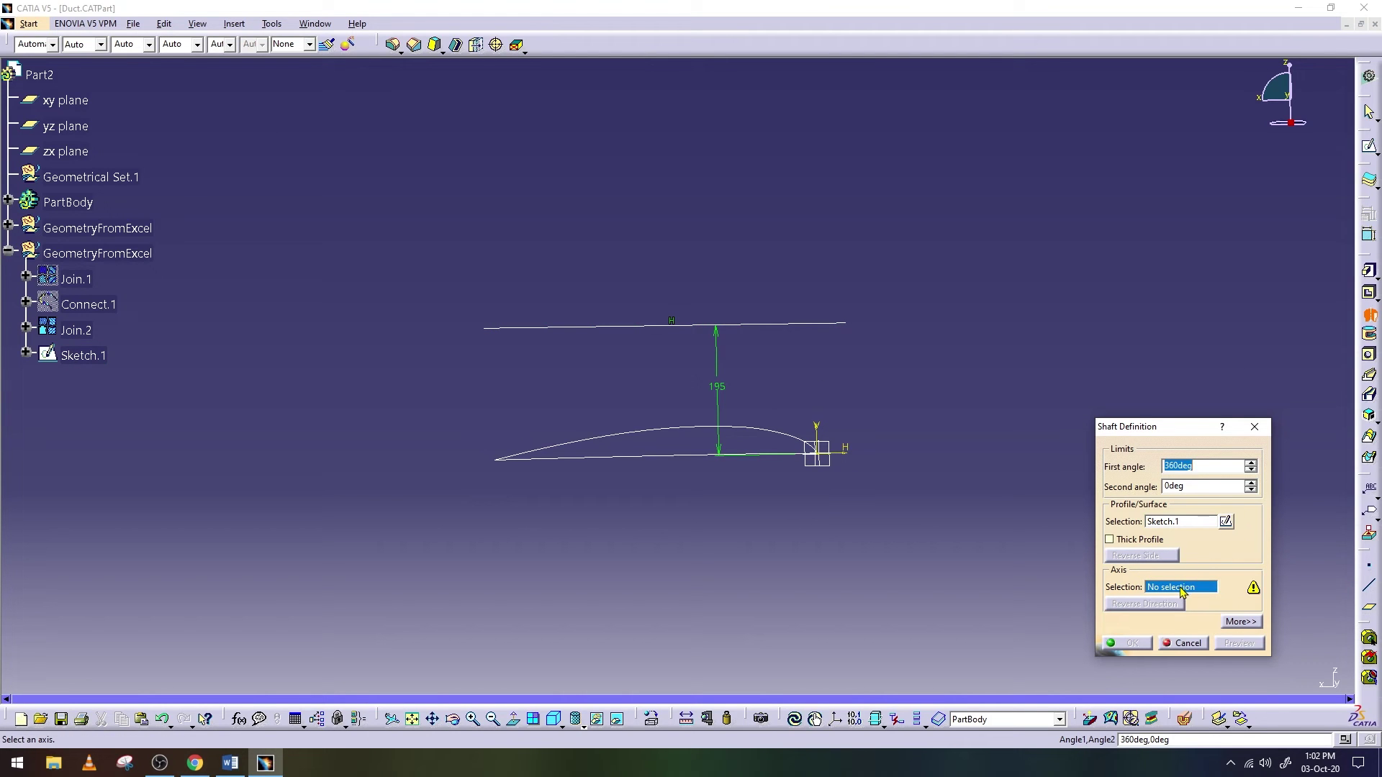
pyautogui.click(1178, 522)
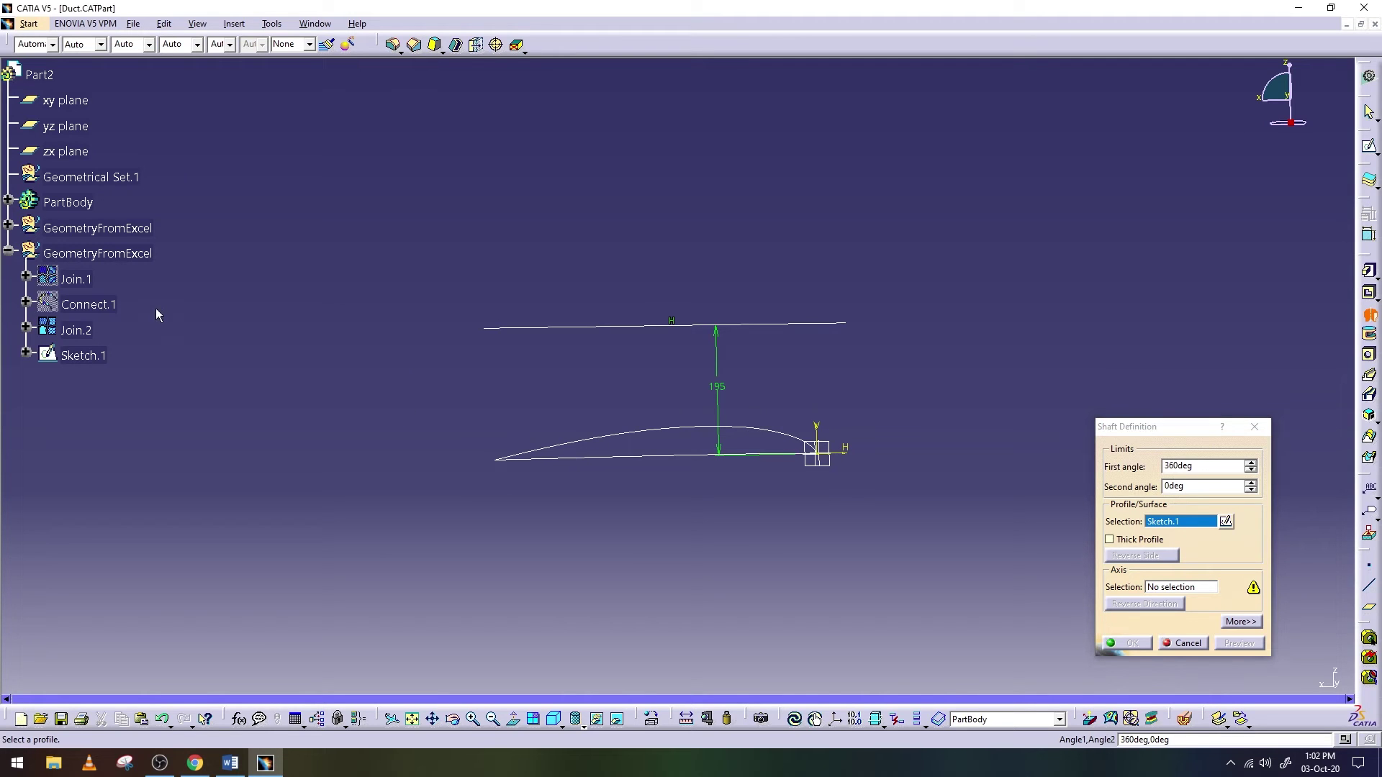
pyautogui.click(1186, 587)
pyautogui.click(761, 327)
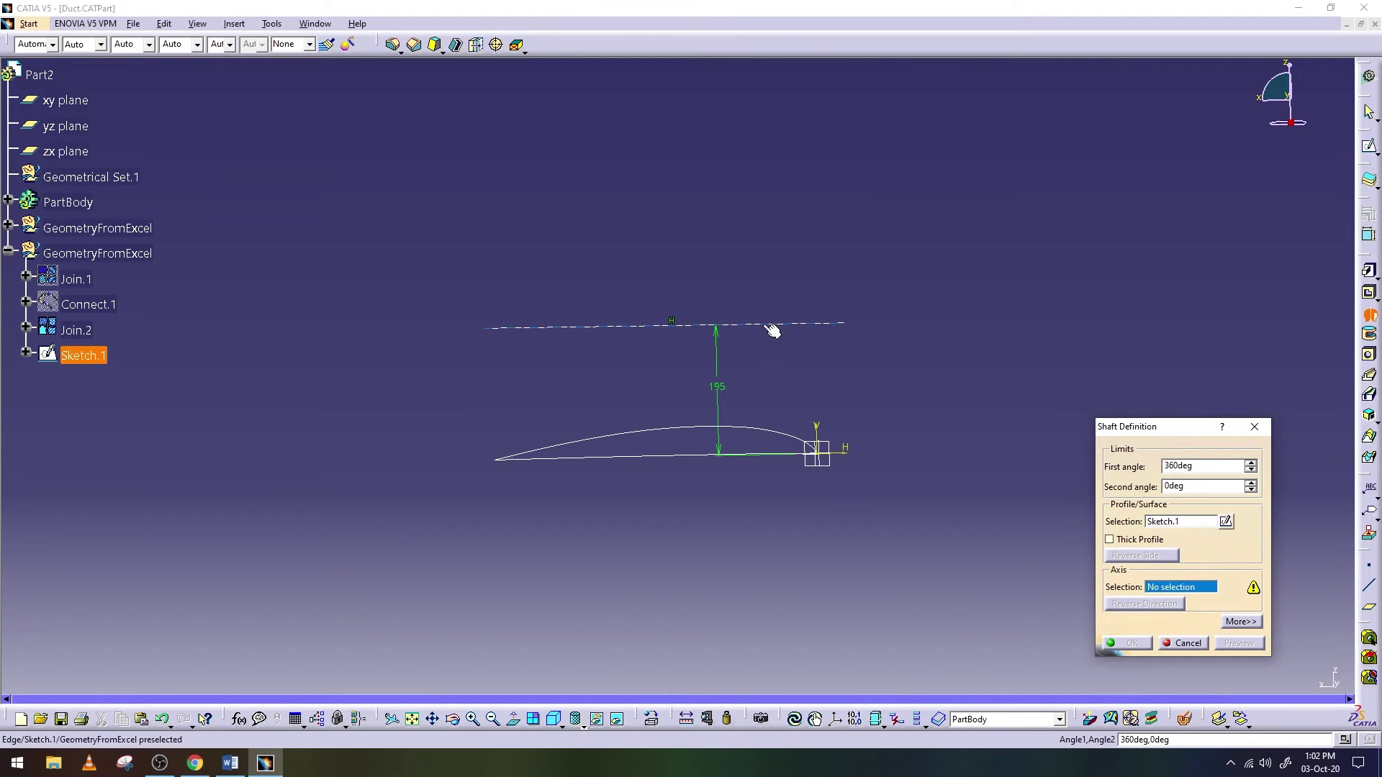
pyautogui.click(755, 409)
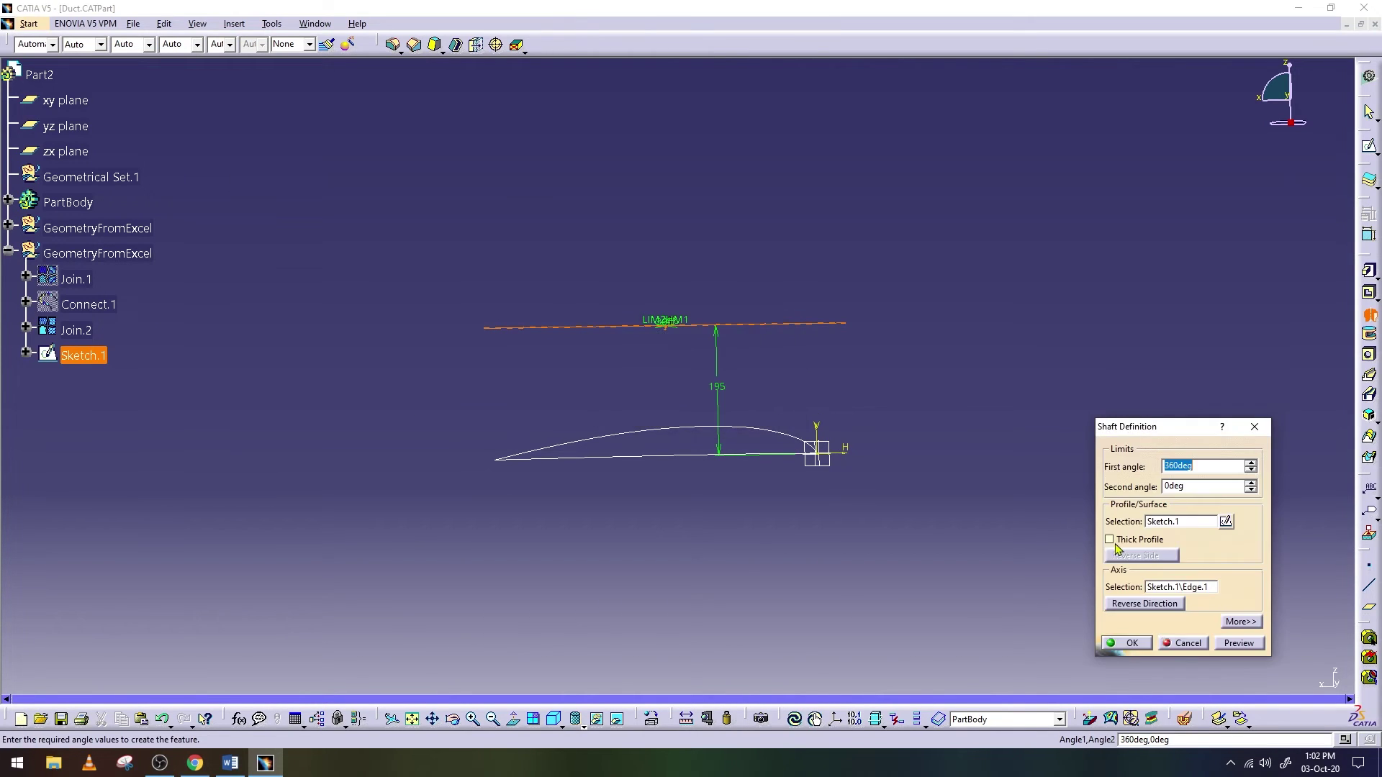
pyautogui.click(1225, 521)
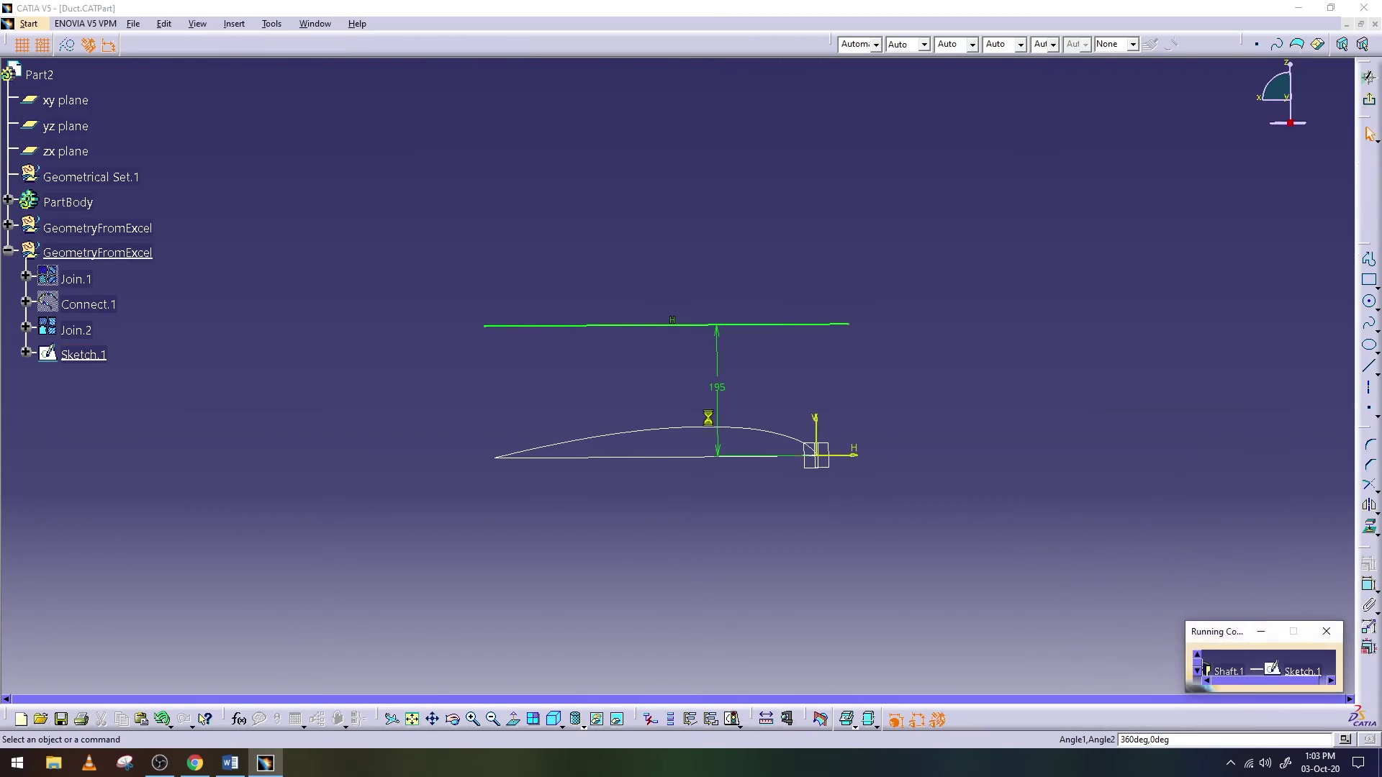
pyautogui.keyDown('ctrl'); pyautogui.moveTo(888, 502); pyautogui.dragTo(1375, 177, button='middle'); pyautogui.keyUp('ctrl')
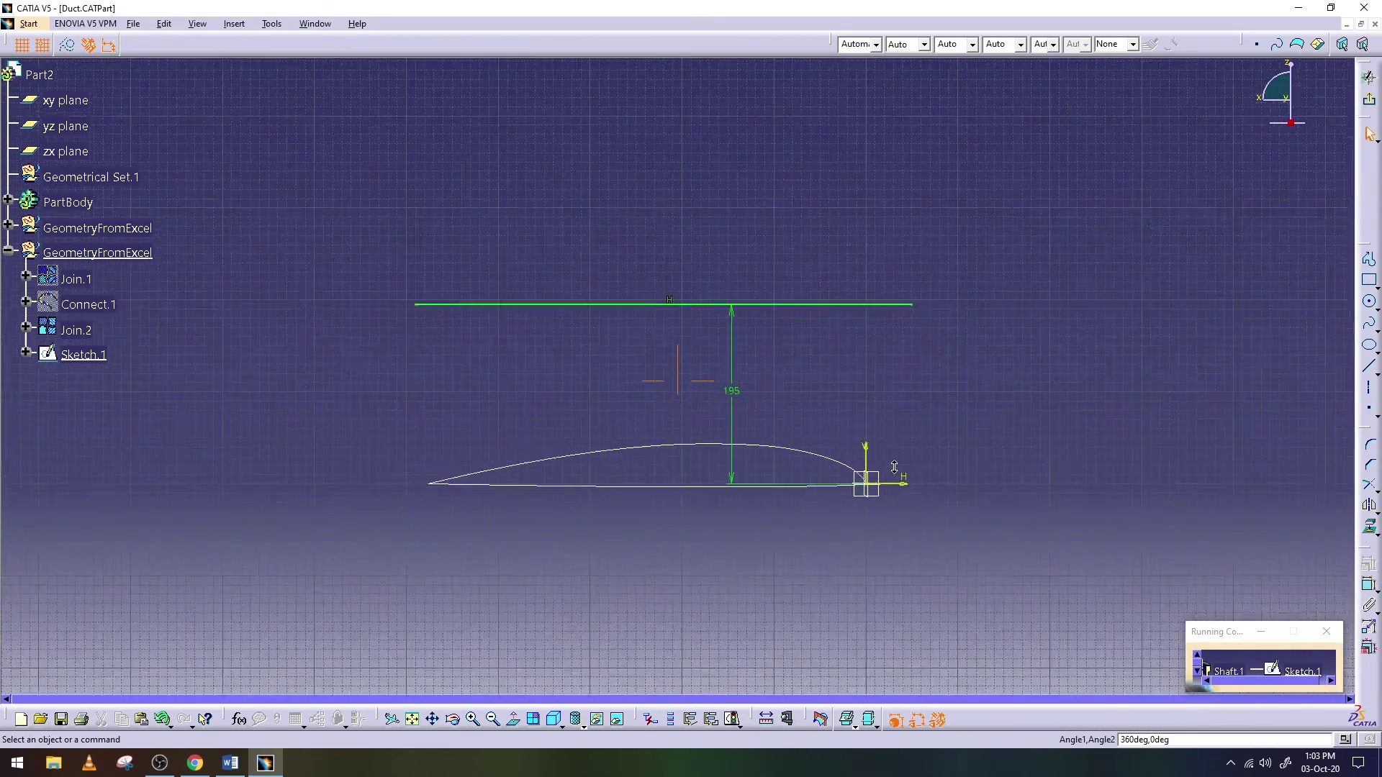
pyautogui.click(1369, 99)
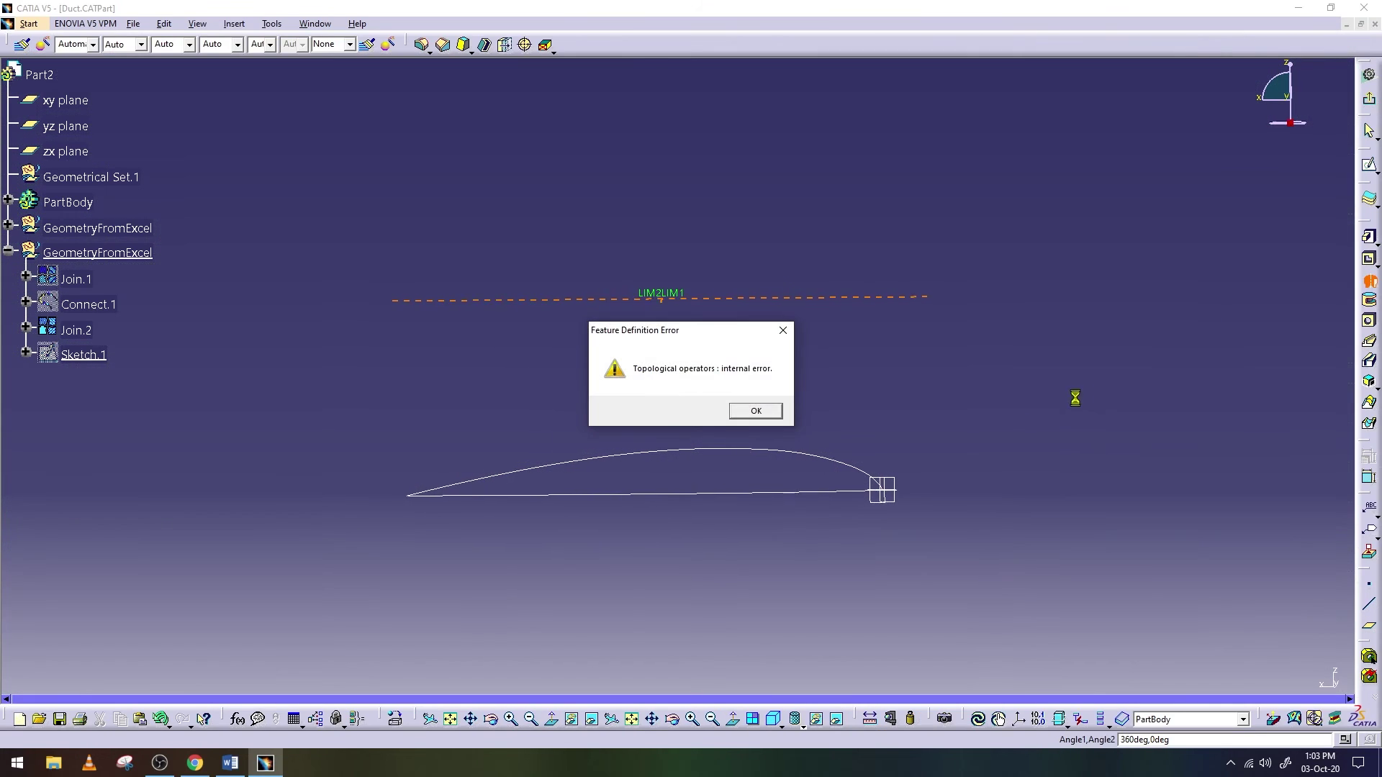
pyautogui.click(781, 411)
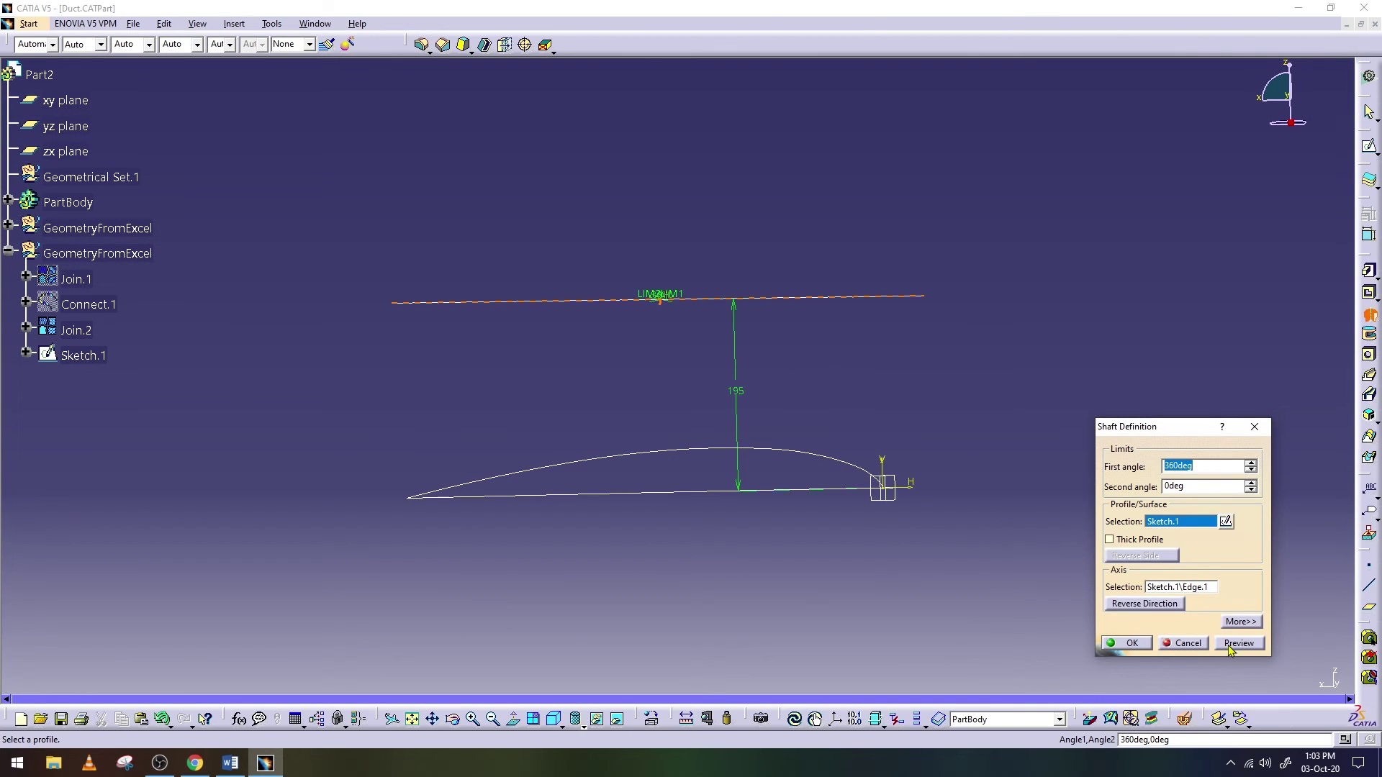
pyautogui.click(1187, 642)
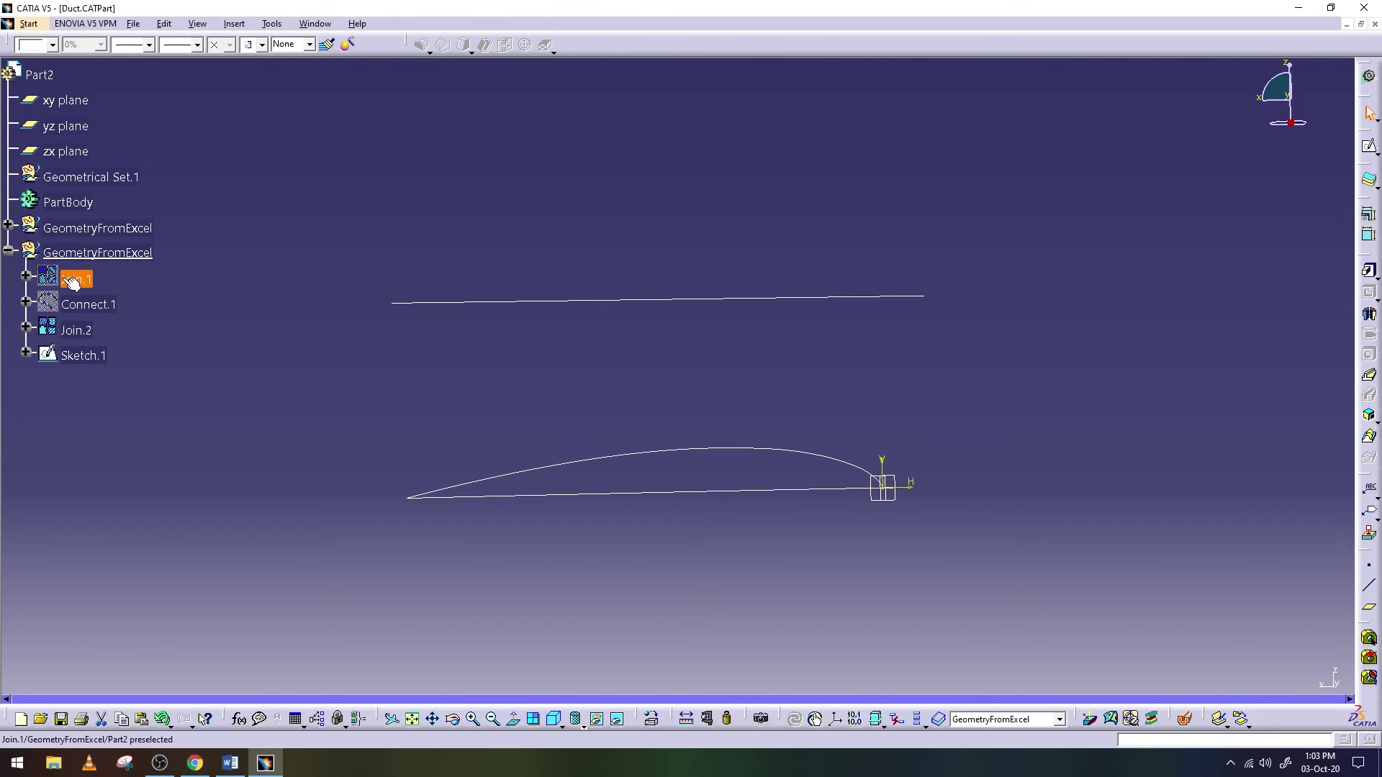
pyautogui.click(75, 330)
pyautogui.click(1370, 315)
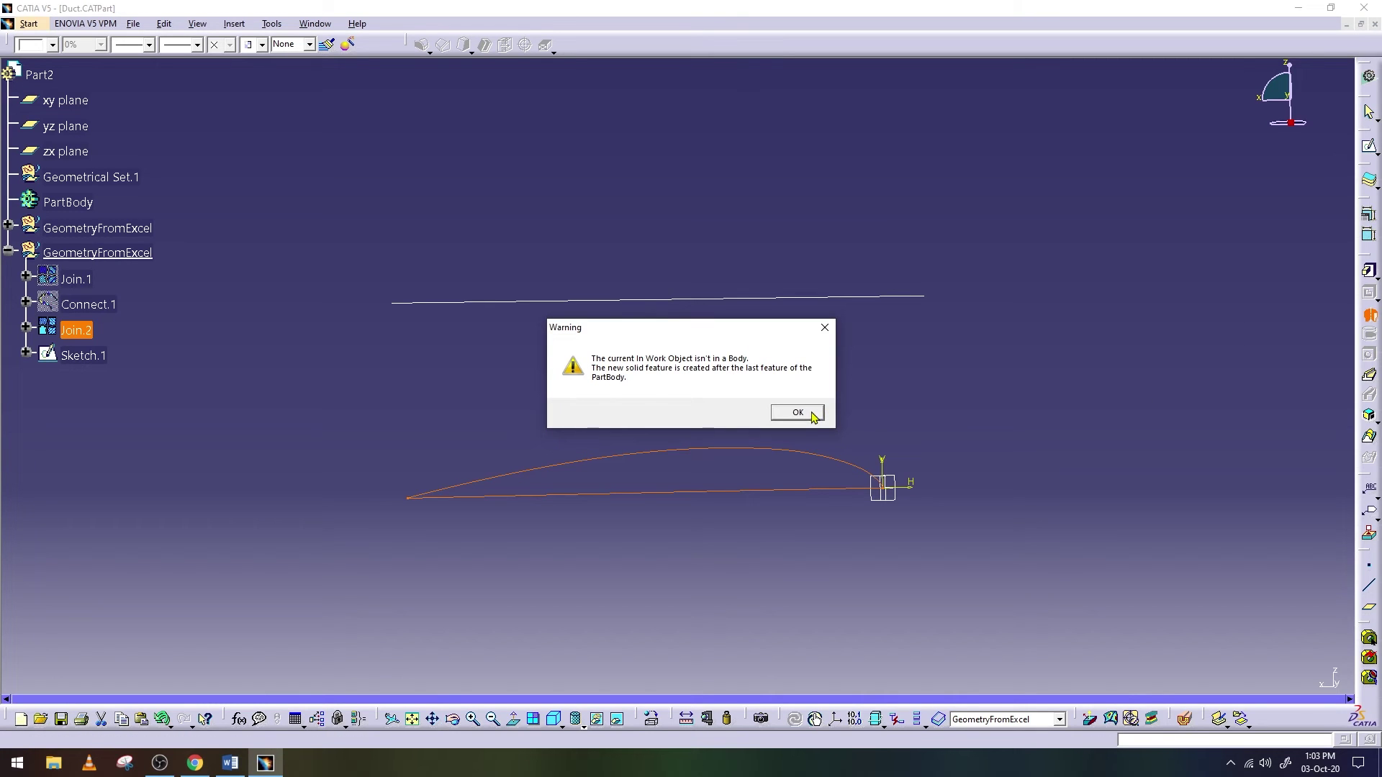
pyautogui.click(801, 413)
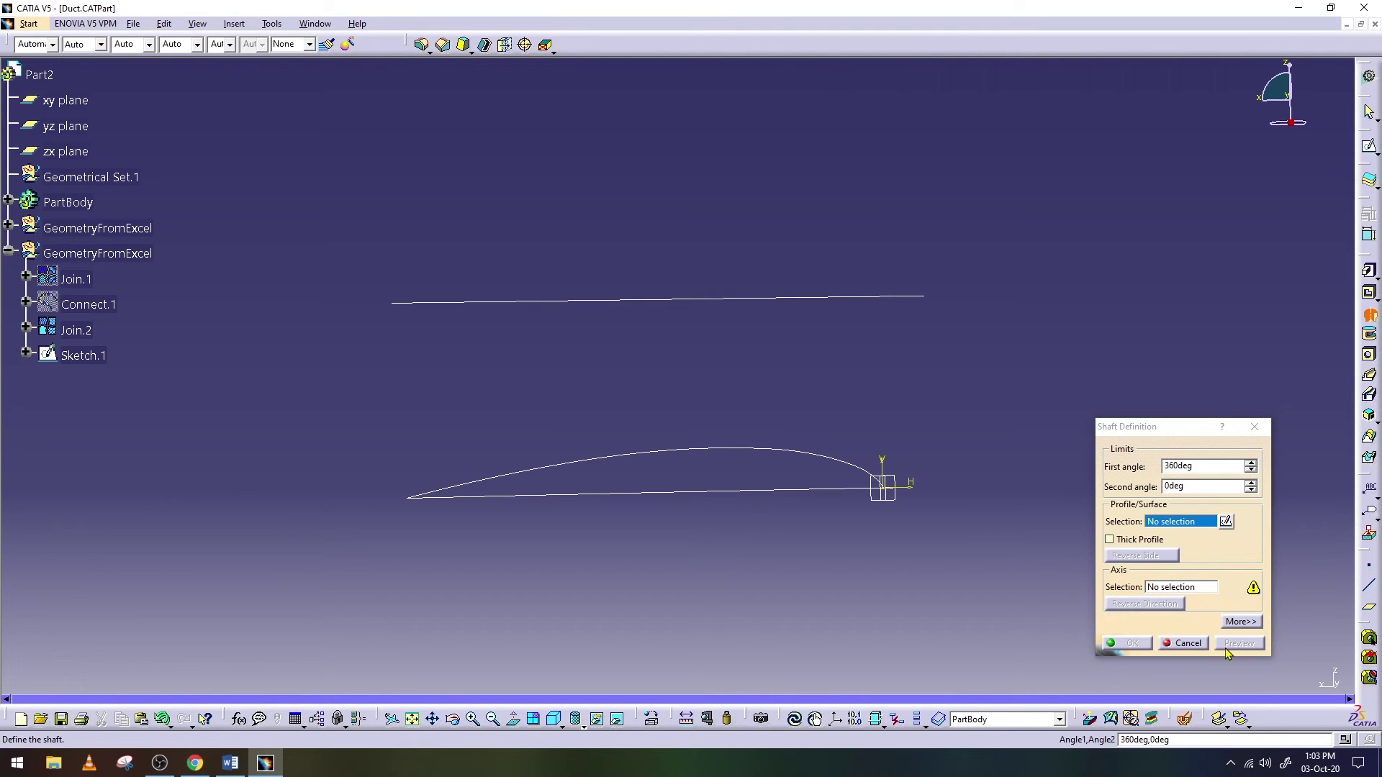
pyautogui.click(1204, 643)
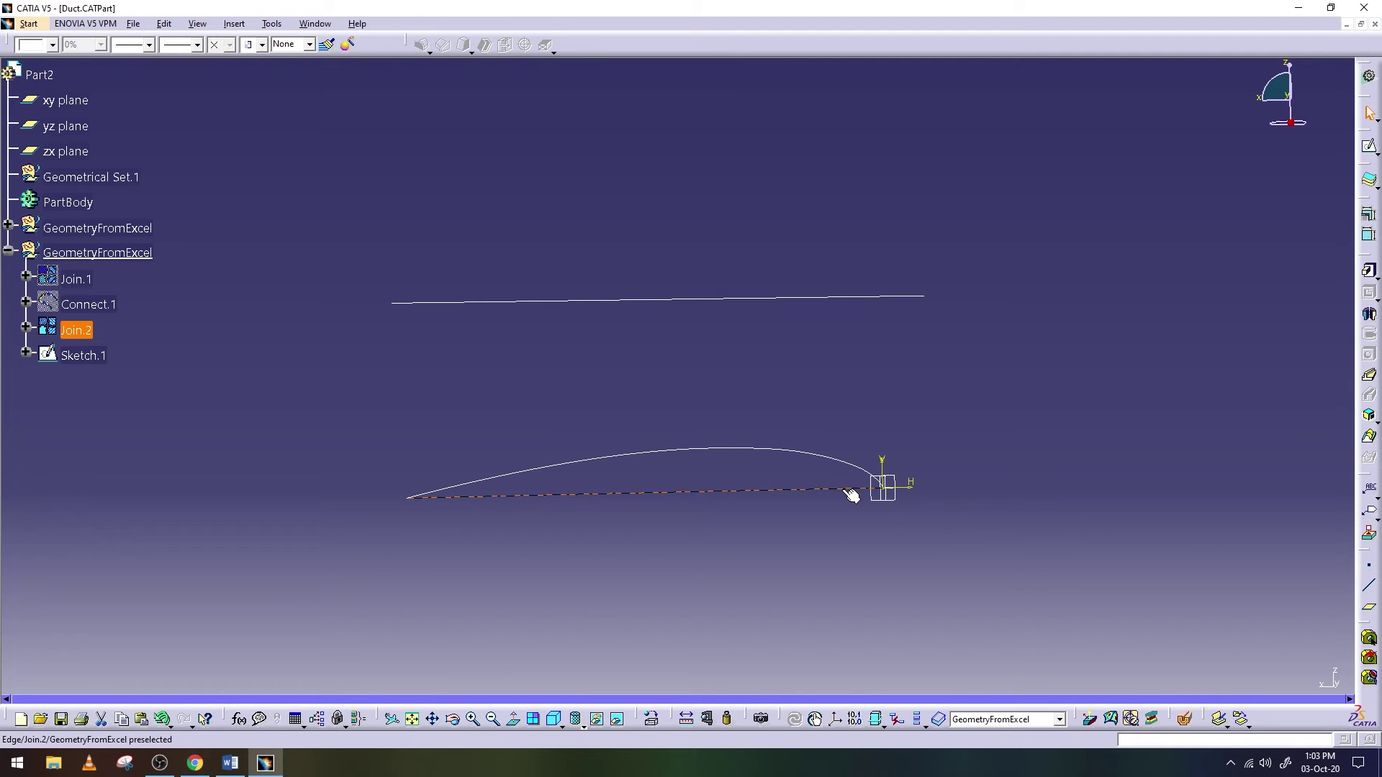
pyautogui.click(484, 482)
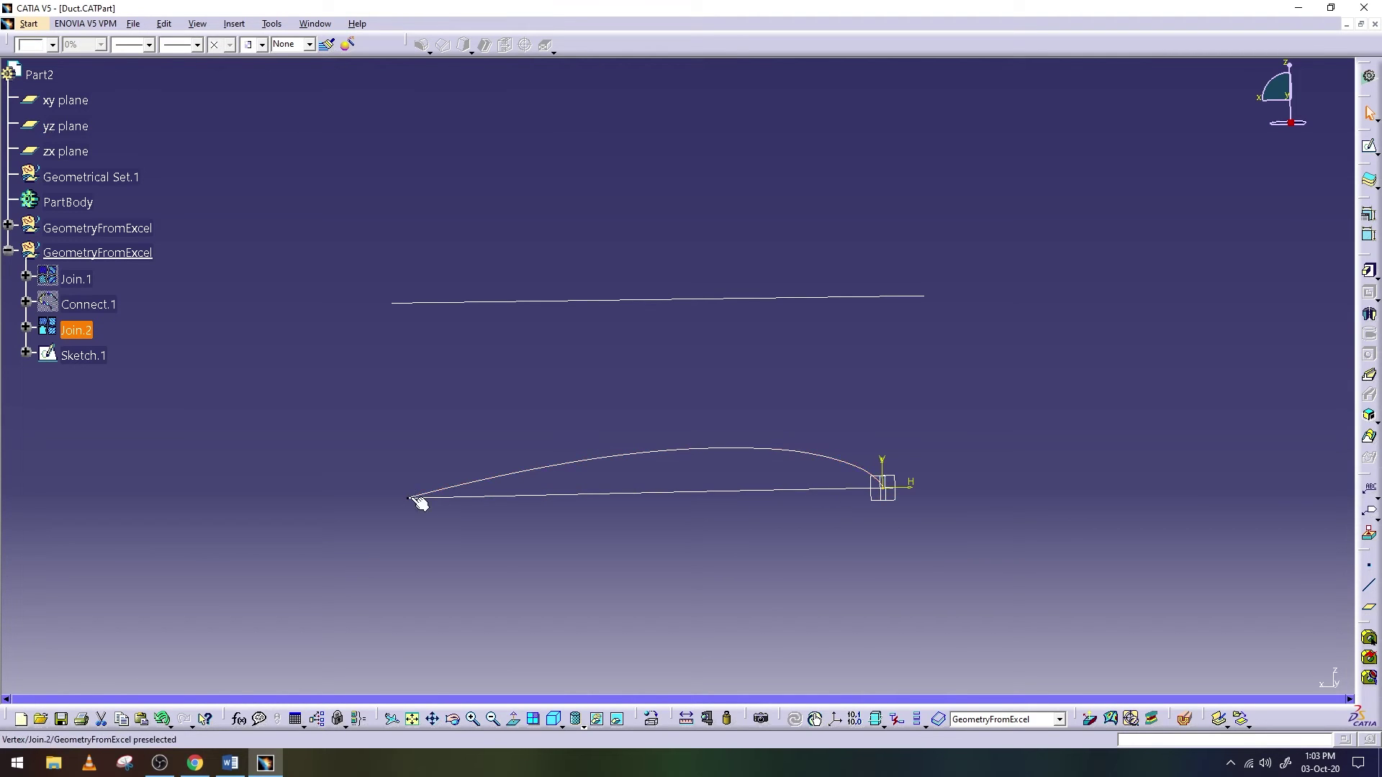
pyautogui.click(456, 555)
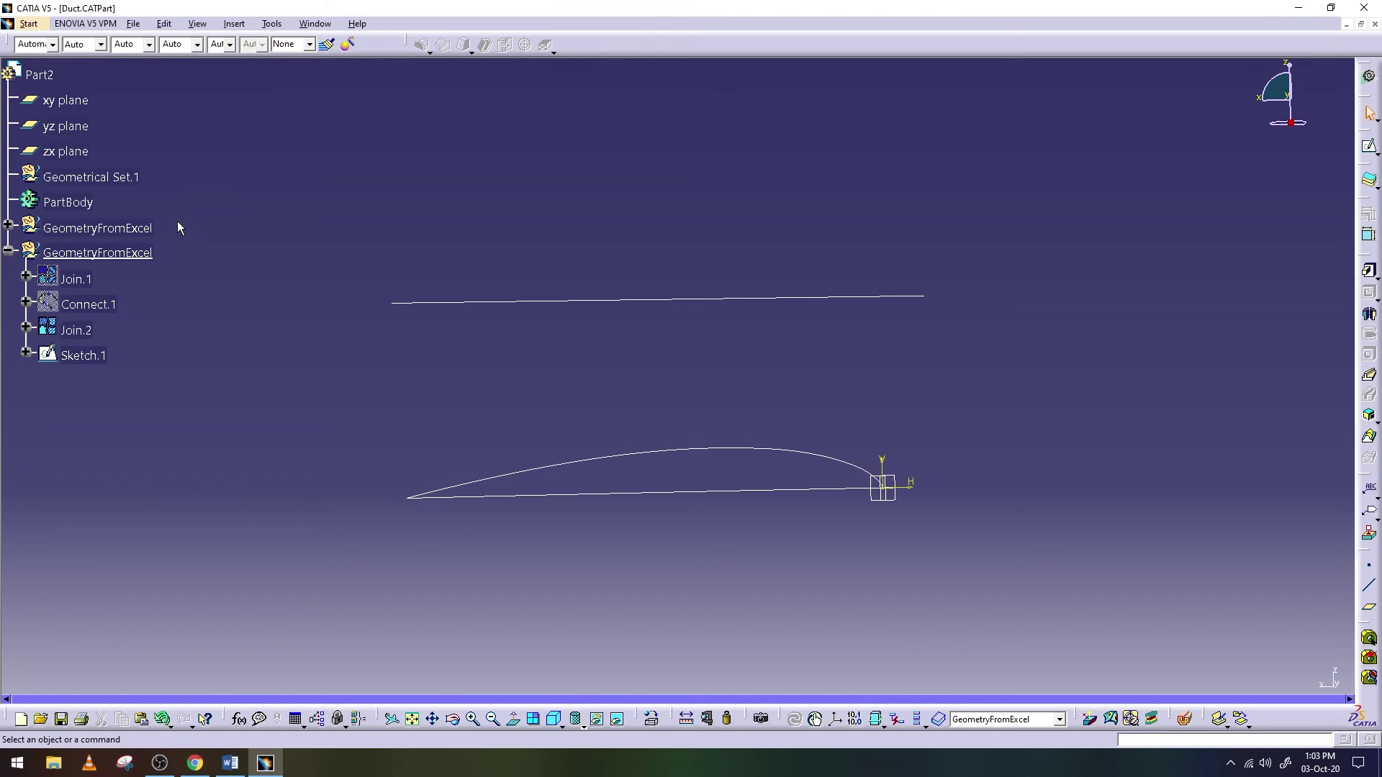
# In Wireframe and Surface Design, join the Join.2 airfoil curve into a new Join.3
pyautogui.click(29, 25)
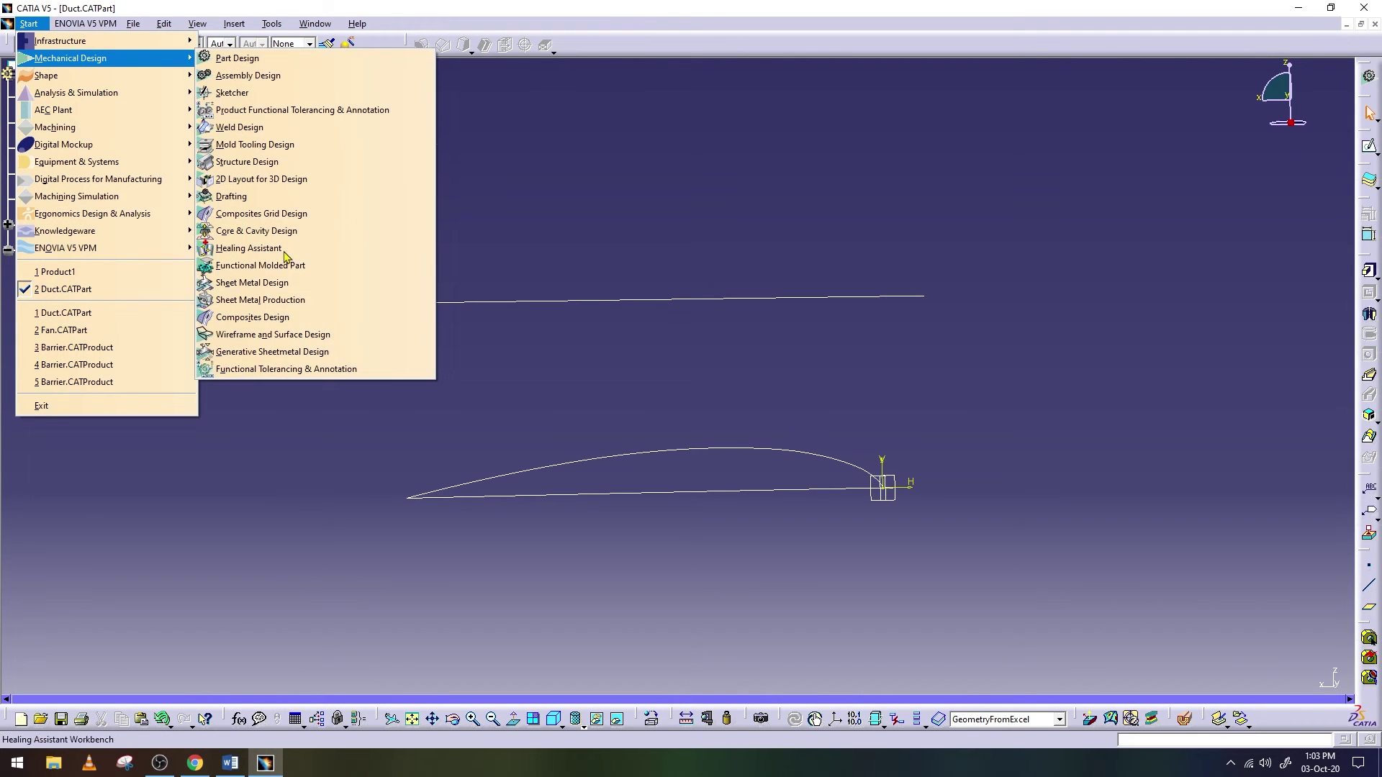
pyautogui.click(295, 335)
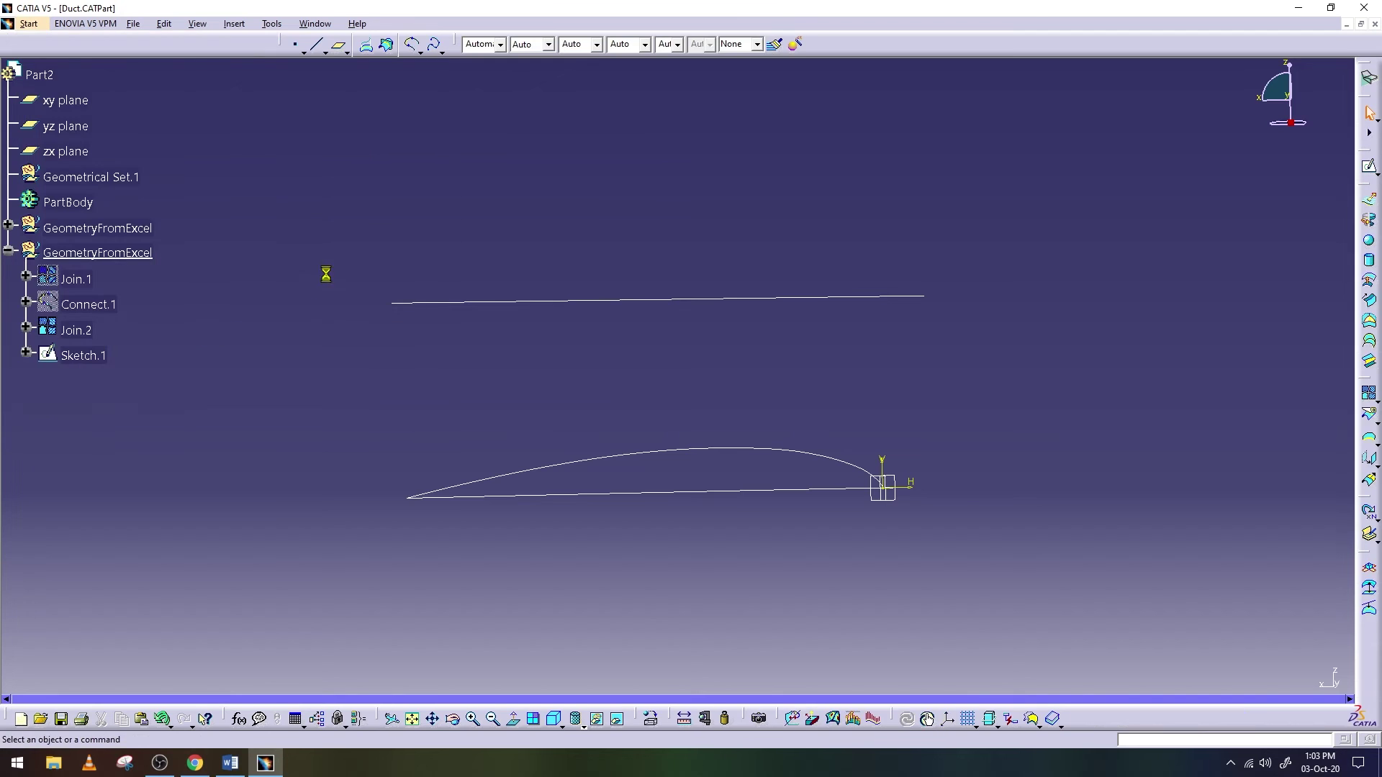
pyautogui.click(234, 23)
pyautogui.moveTo(259, 216)
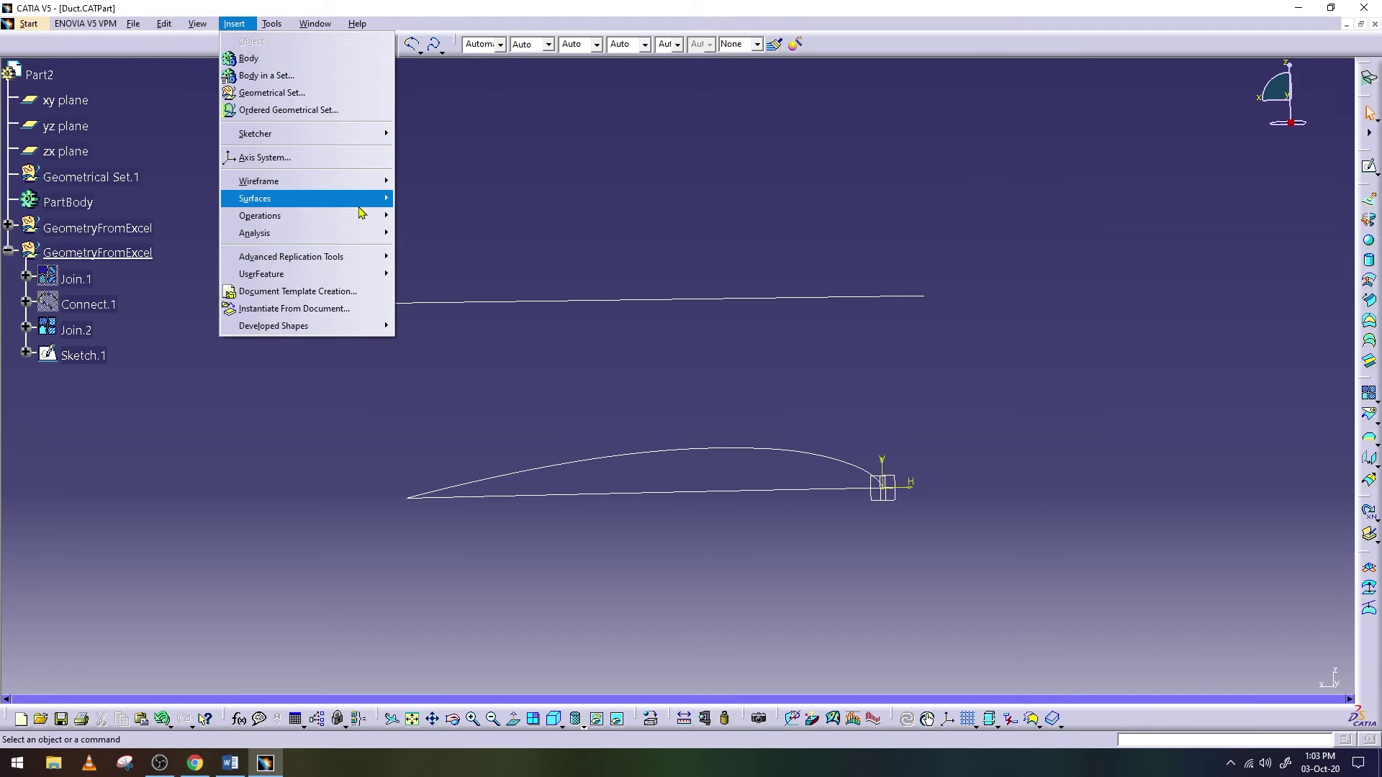
pyautogui.click(420, 216)
pyautogui.click(643, 457)
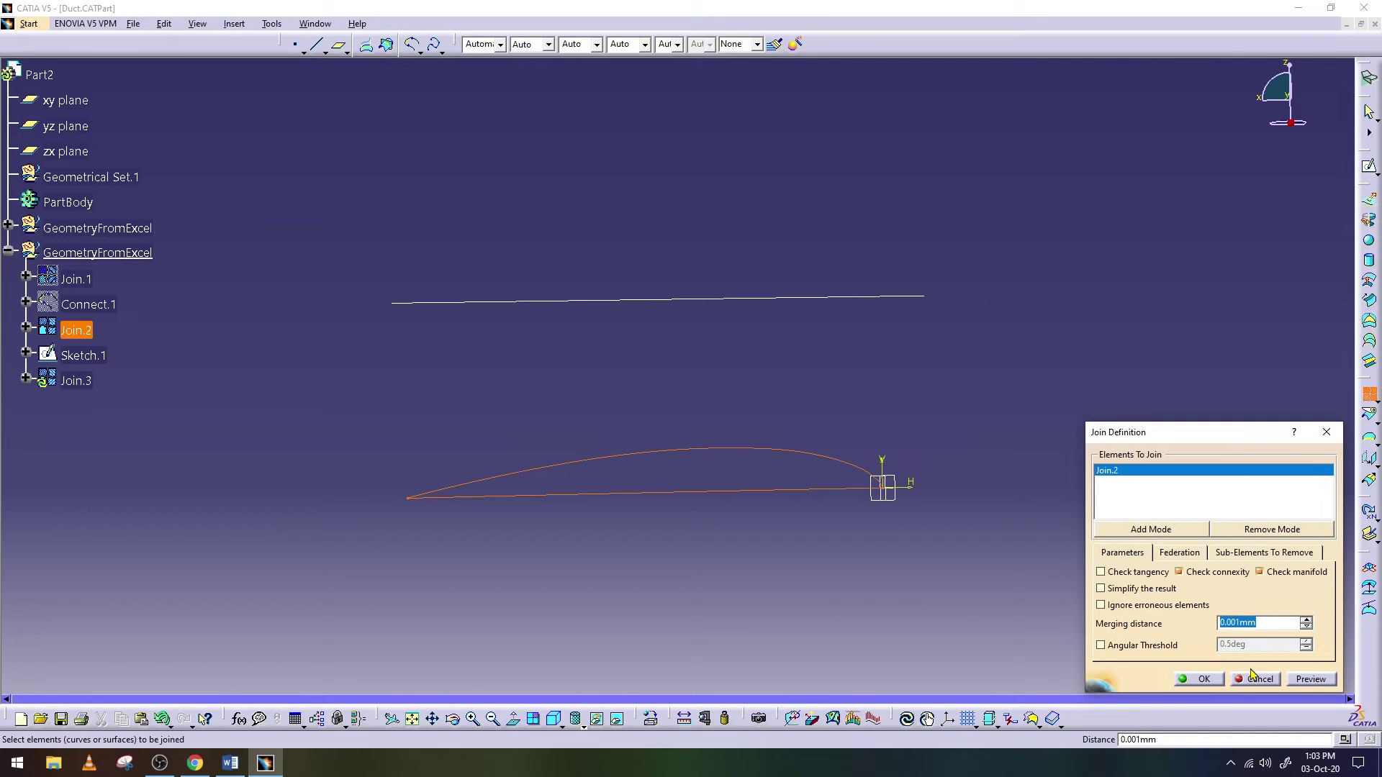
pyautogui.click(1299, 682)
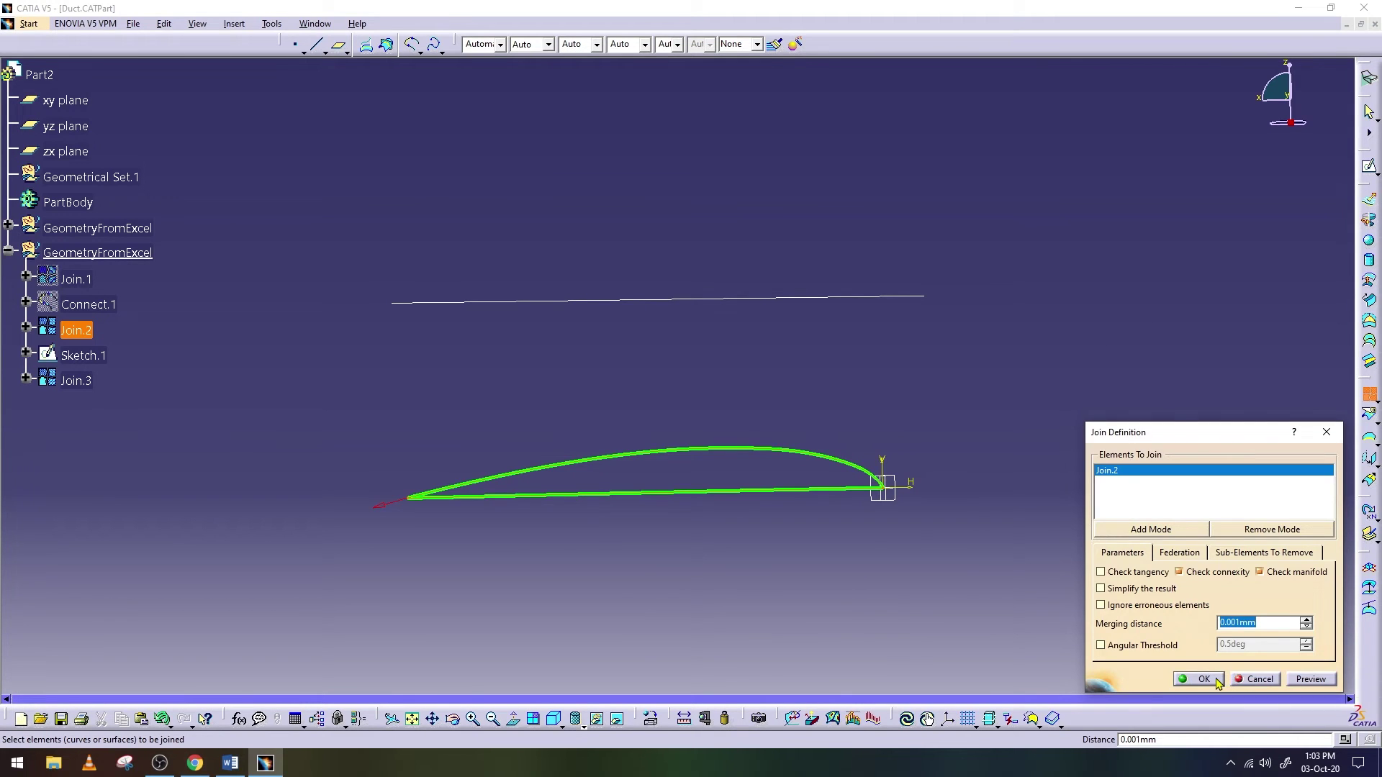
pyautogui.click(1217, 680)
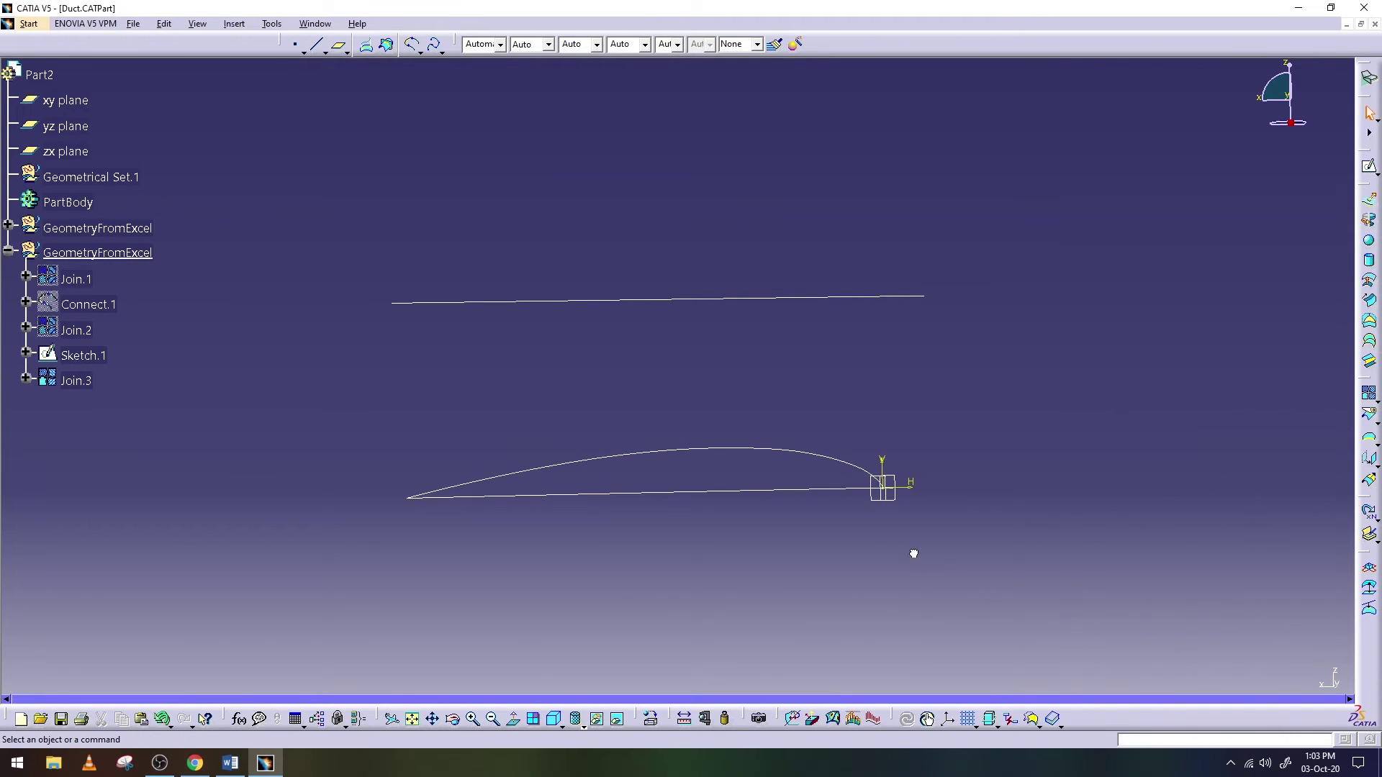
# Hide and reshow Join.3, then switch to the Part Design workbench
pyautogui.rightClick(488, 484)
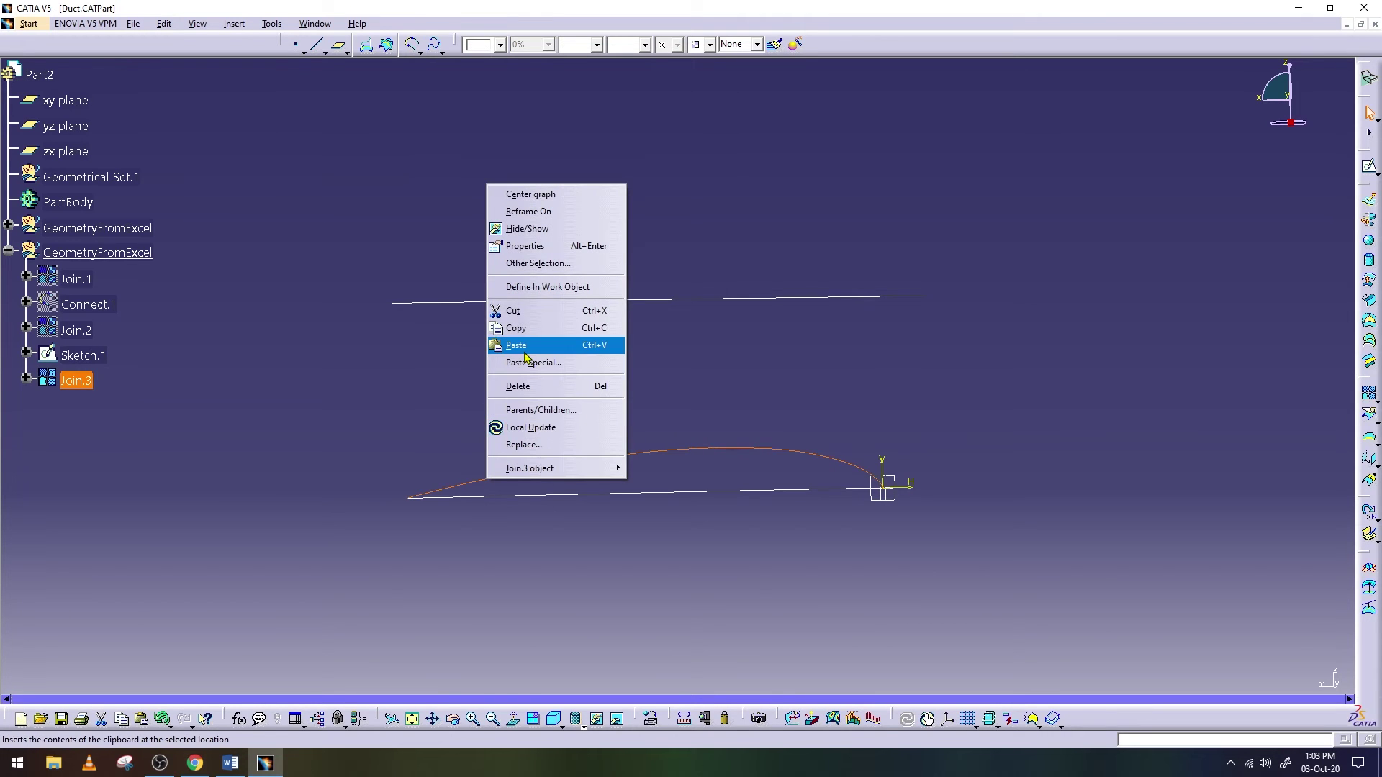
pyautogui.click(529, 229)
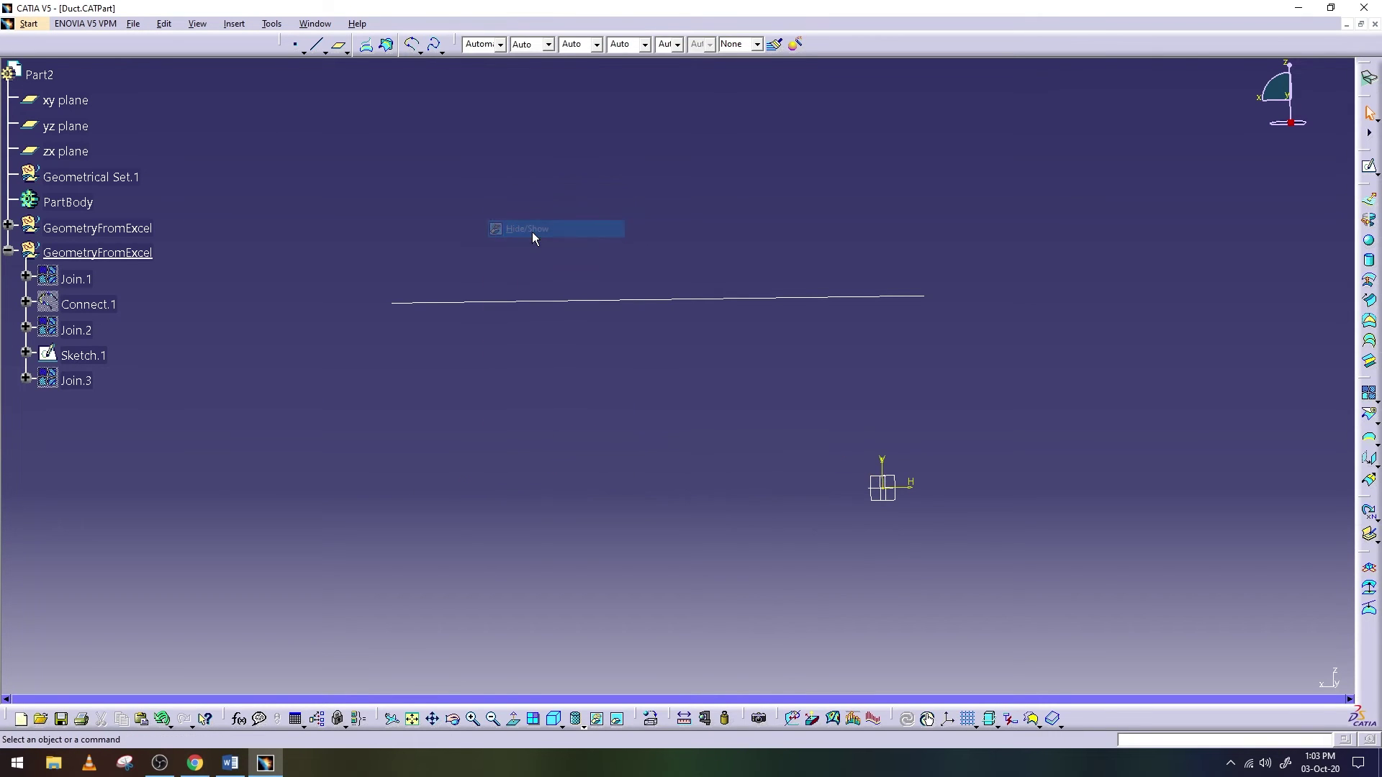
pyautogui.rightClick(86, 381)
pyautogui.click(108, 425)
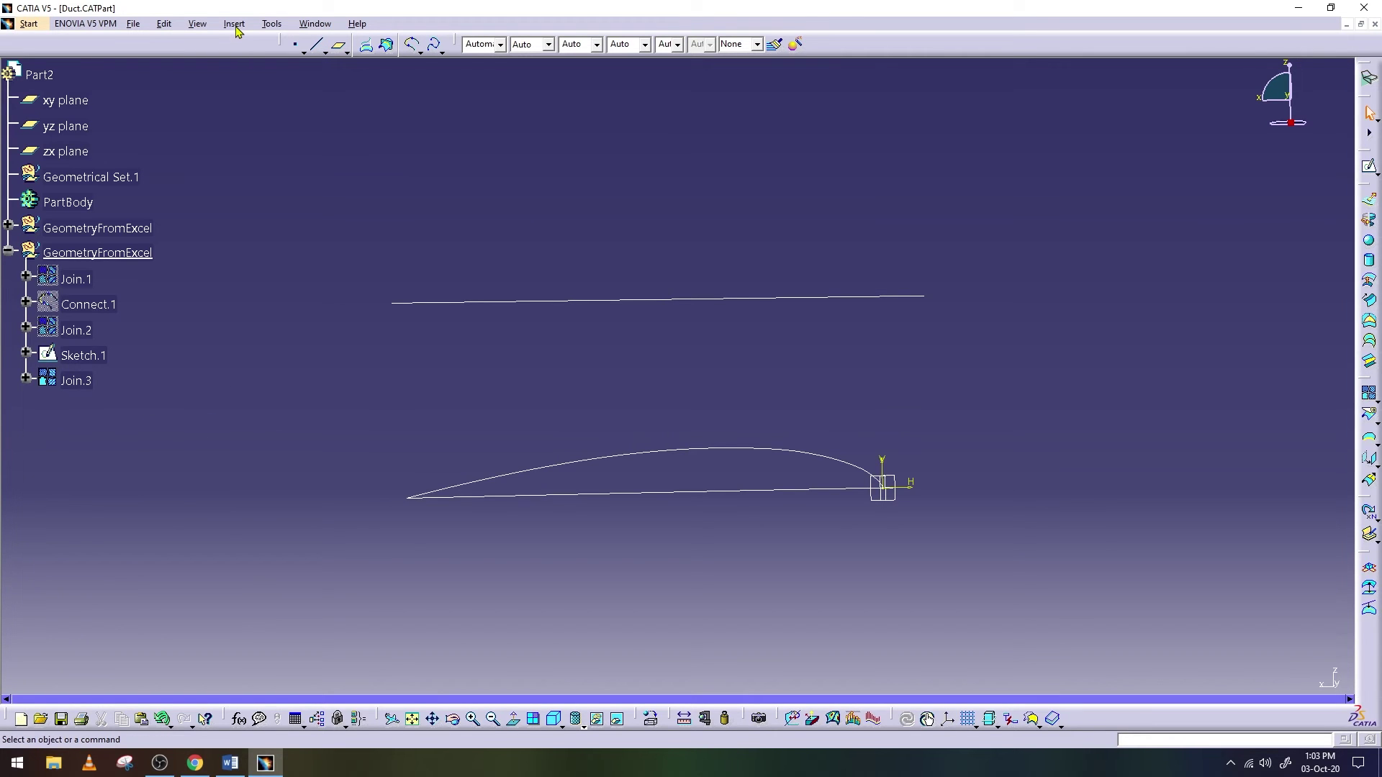
pyautogui.click(58, 29)
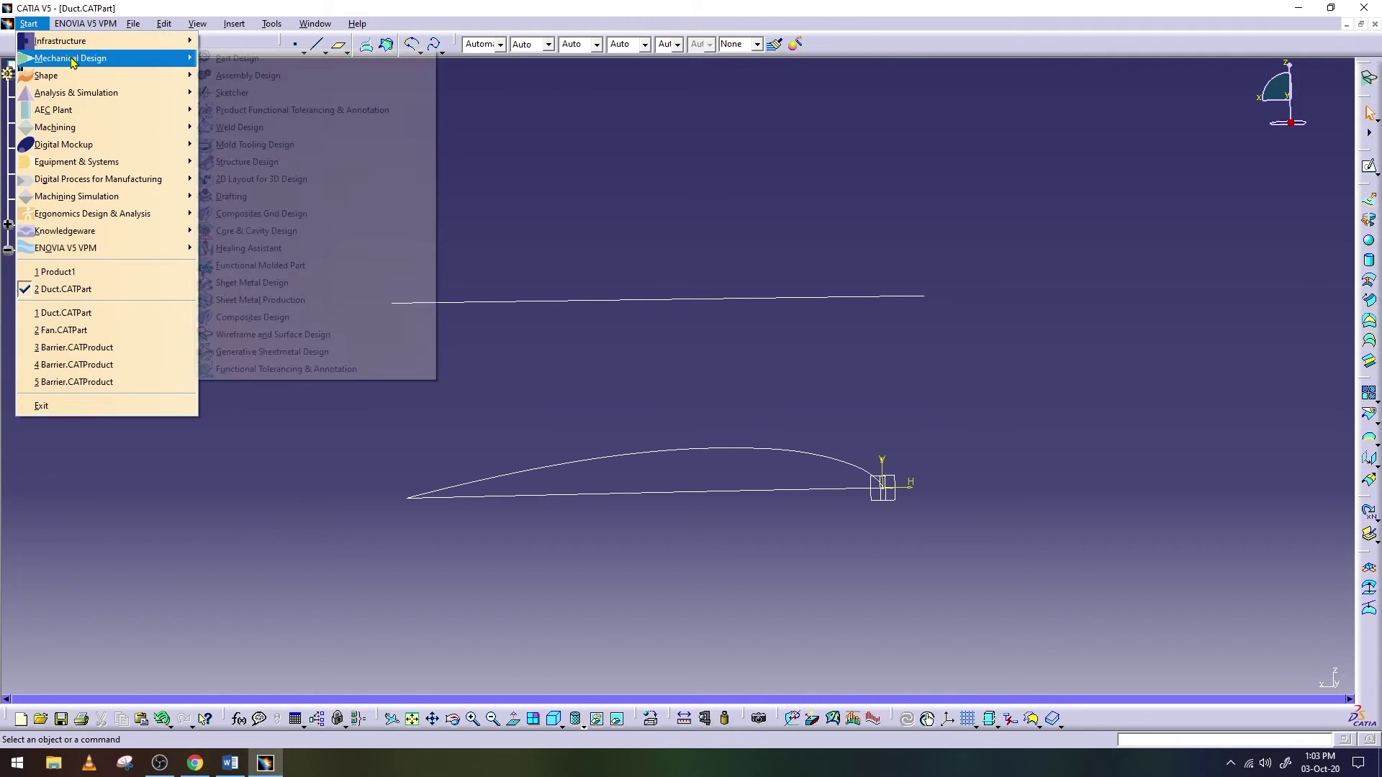
pyautogui.click(267, 60)
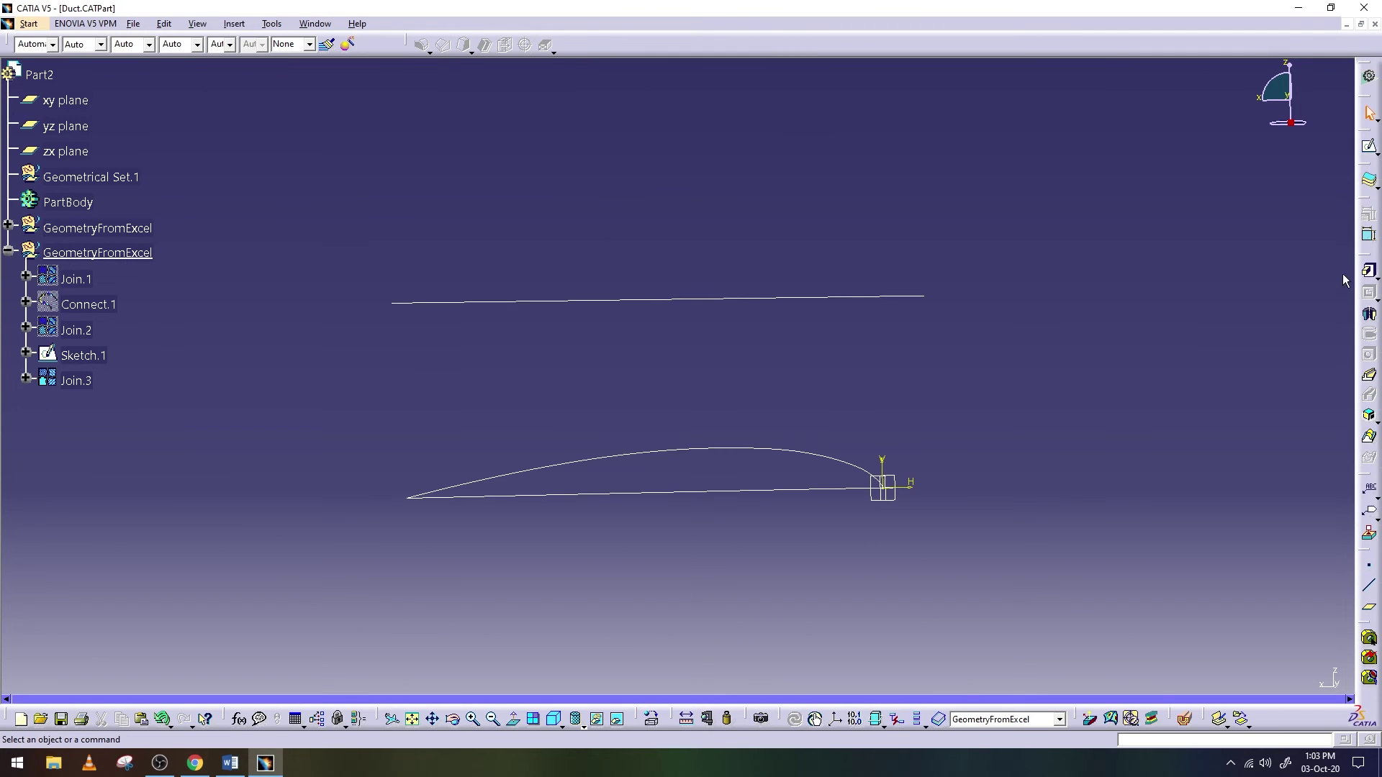
# Attempt a Shaft from the profile, acknowledge the work-object warning, and cancel it
pyautogui.click(1368, 272)
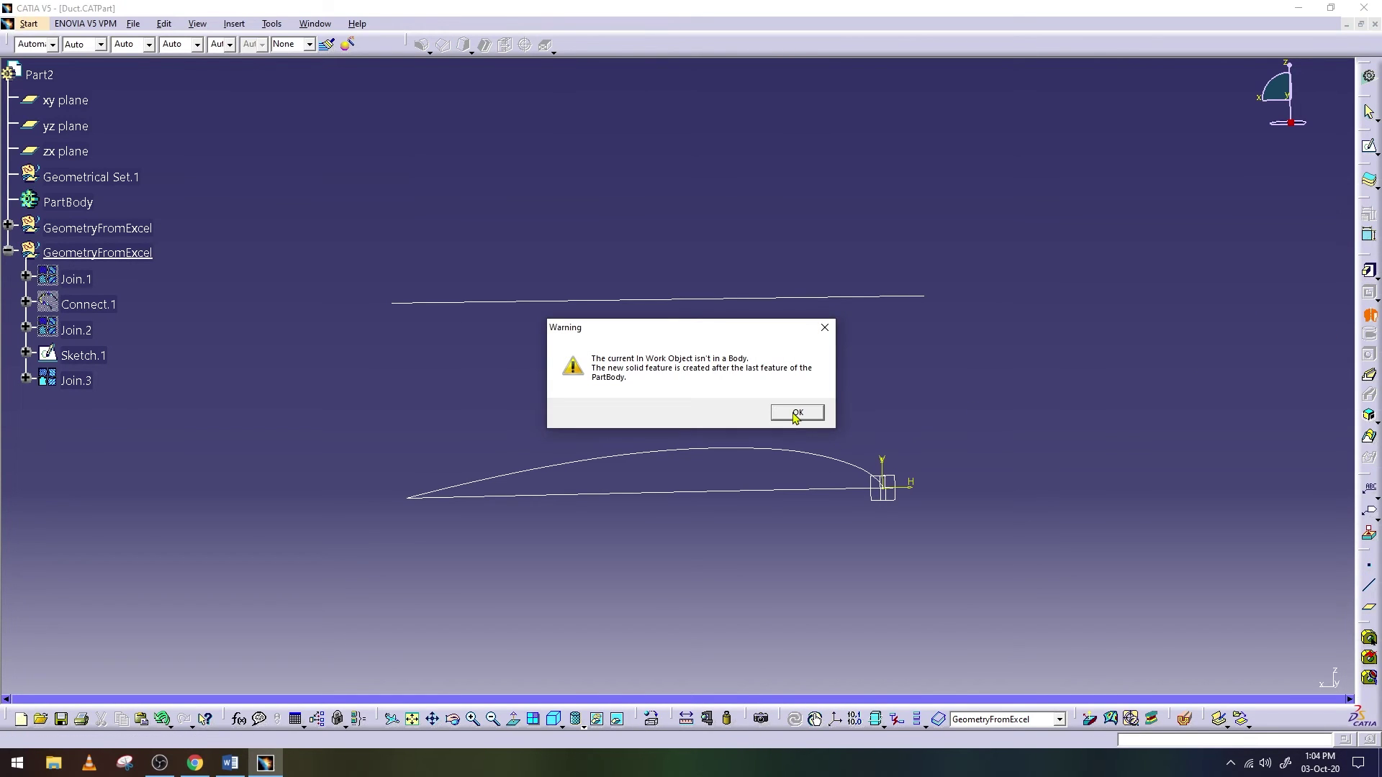
pyautogui.click(795, 414)
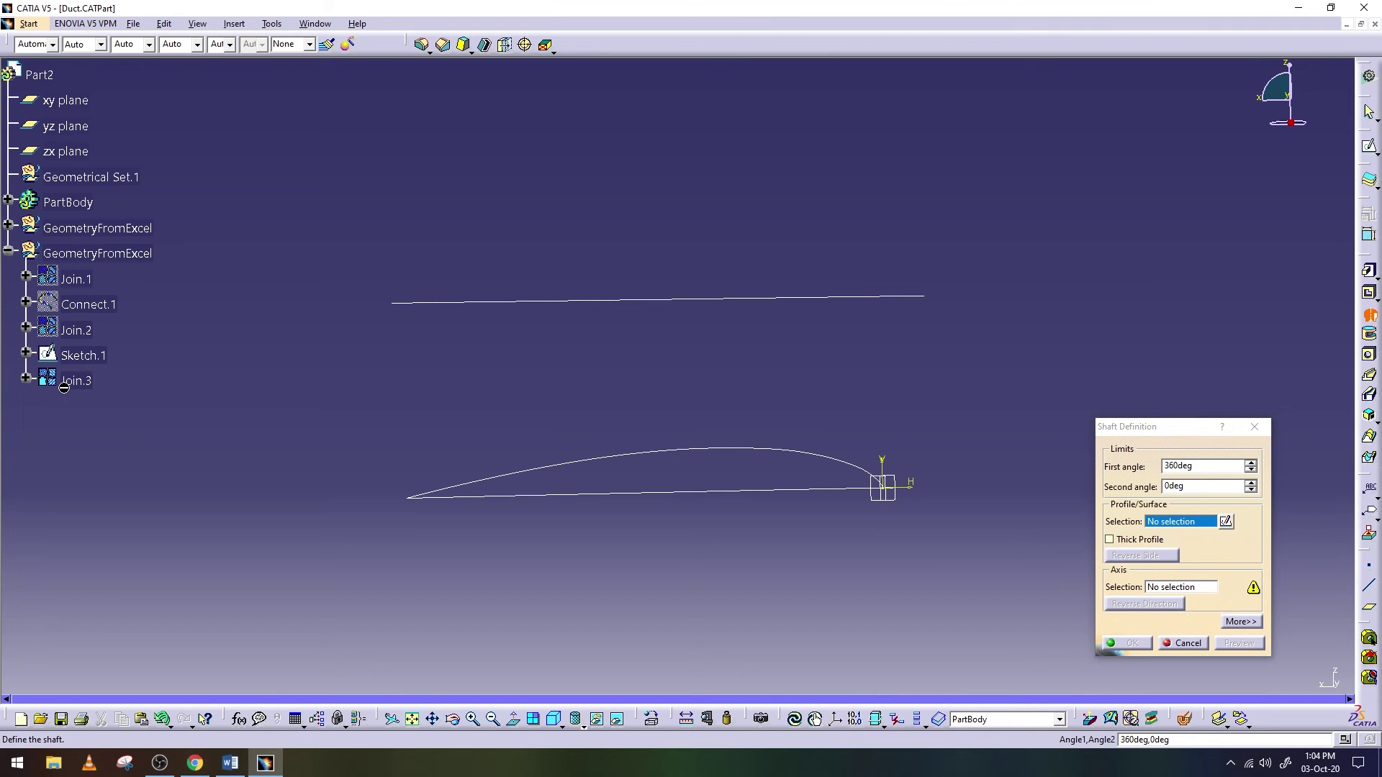
pyautogui.click(1180, 643)
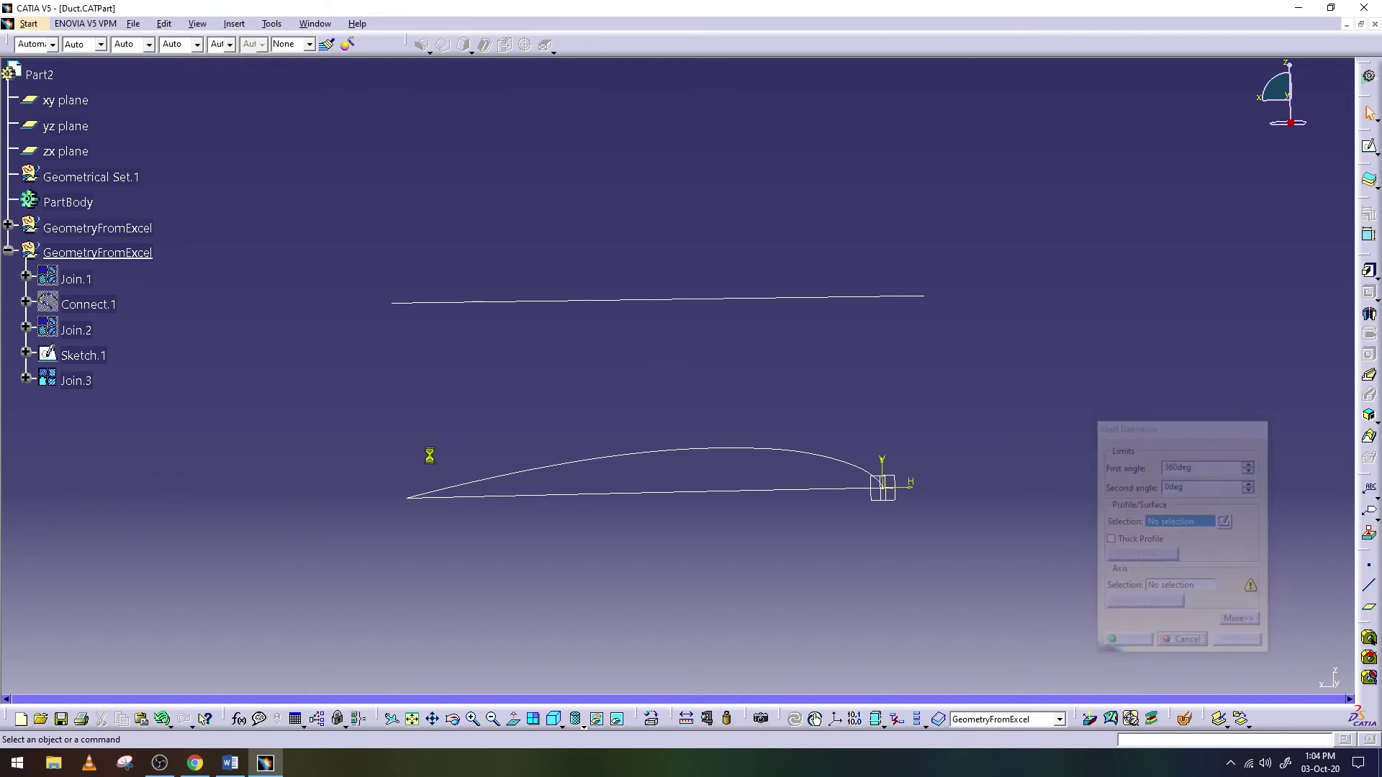
# Select the Join.3 airfoil profile elements and paste them into PartBody as Join.4
pyautogui.click(27, 379)
pyautogui.click(132, 414)
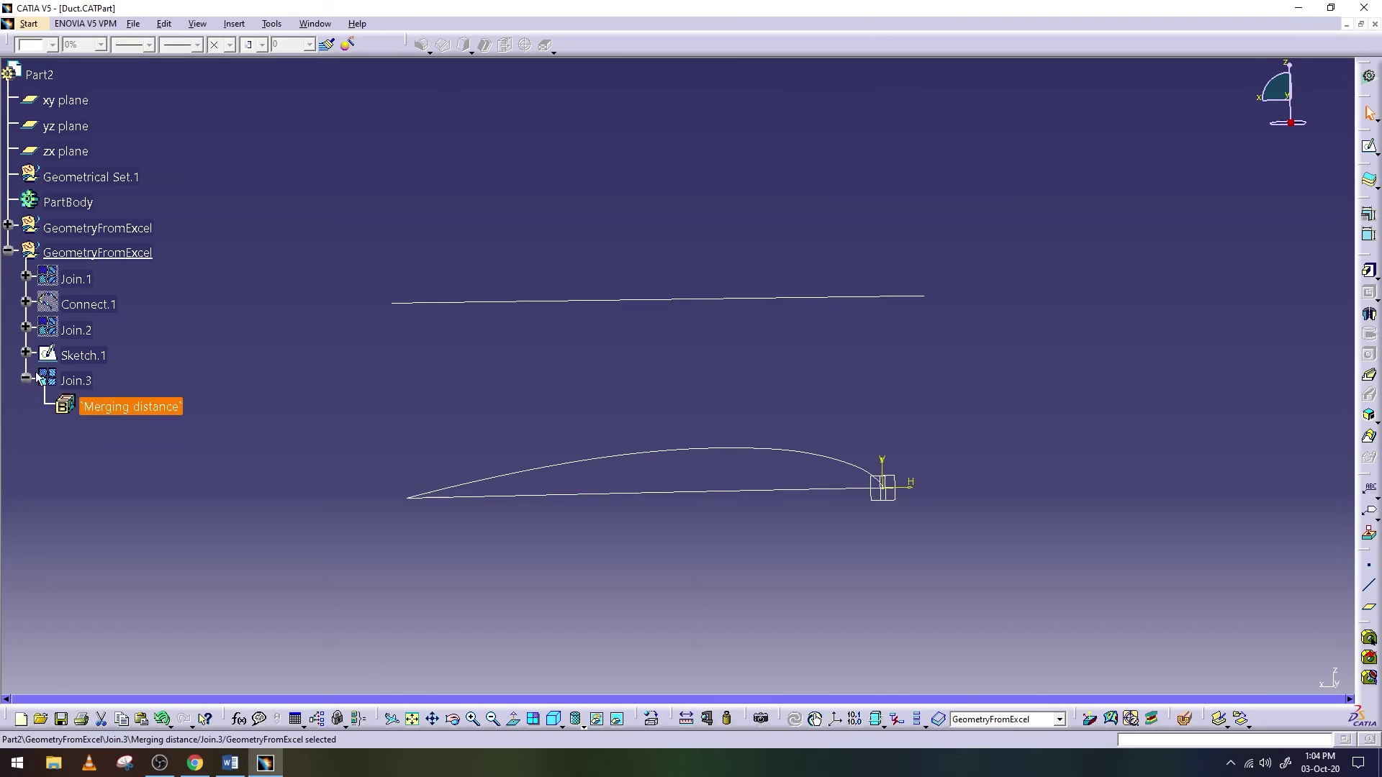
pyautogui.click(27, 355)
pyautogui.click(81, 356)
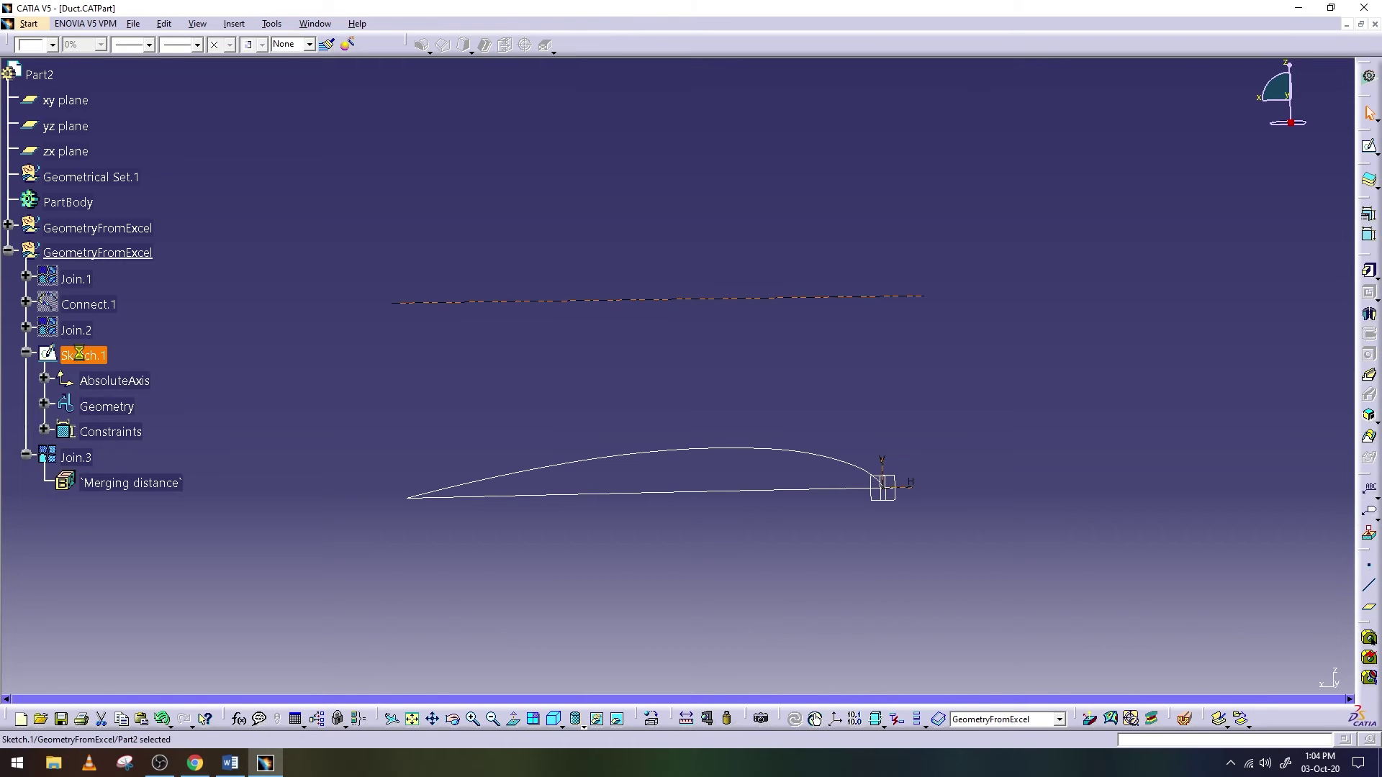
pyautogui.moveTo(363, 382); pyautogui.dragTo(1012, 606)
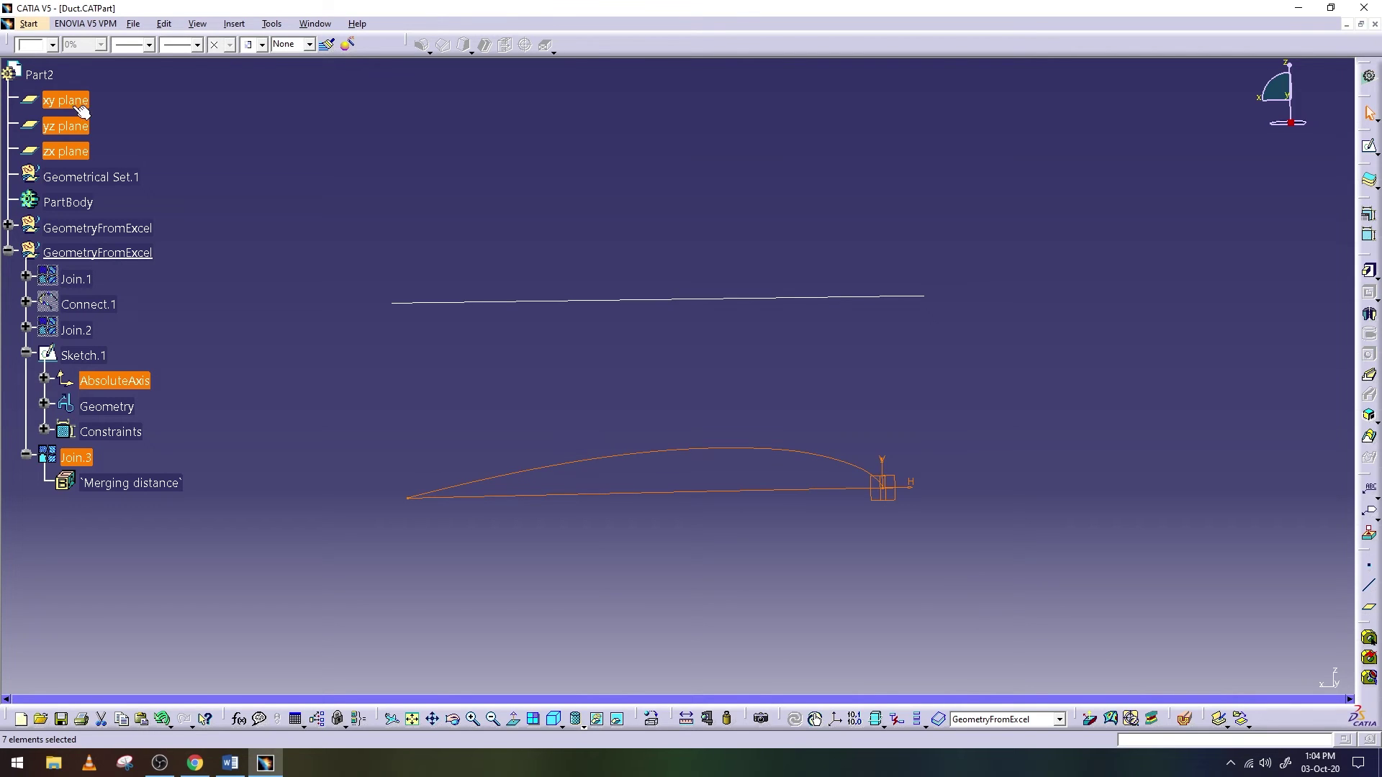
pyautogui.click(79, 204)
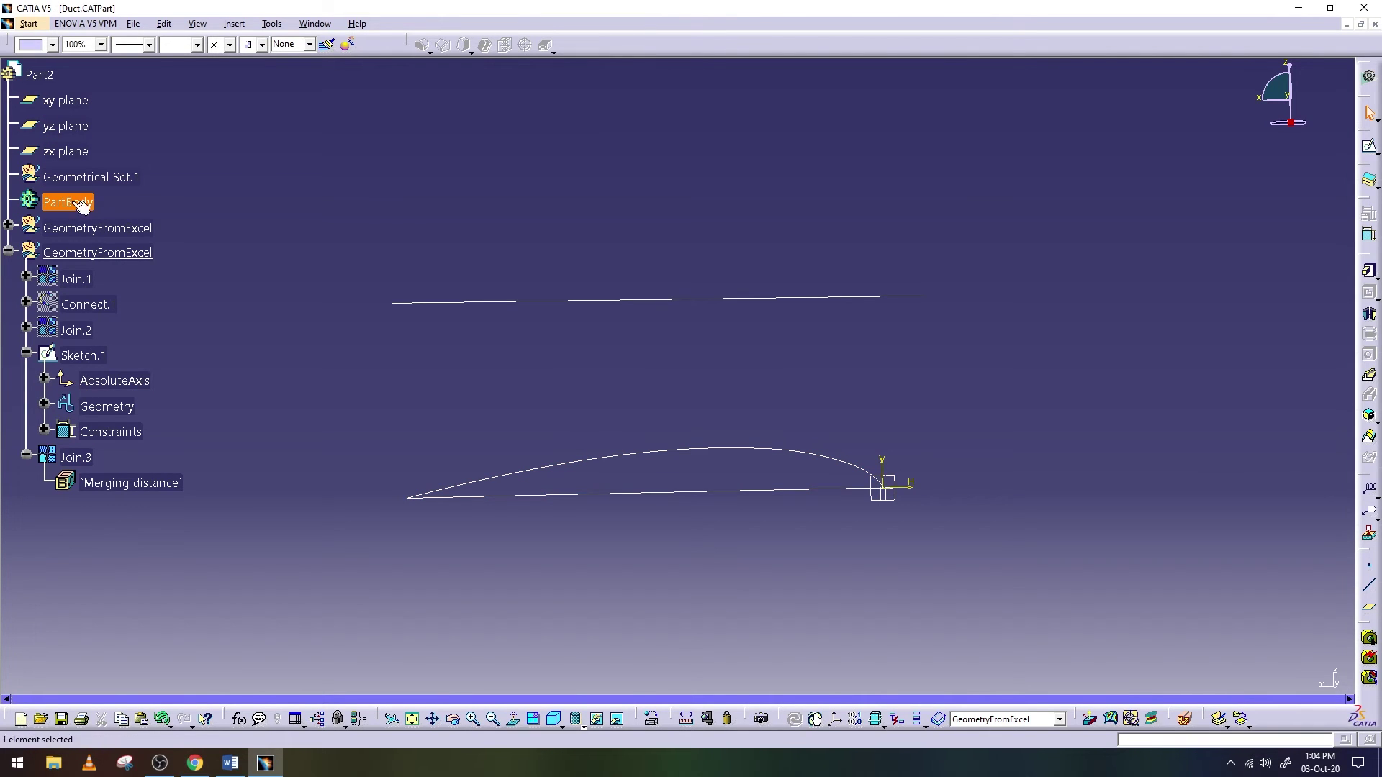
pyautogui.hotkey('ctrl', 'v')
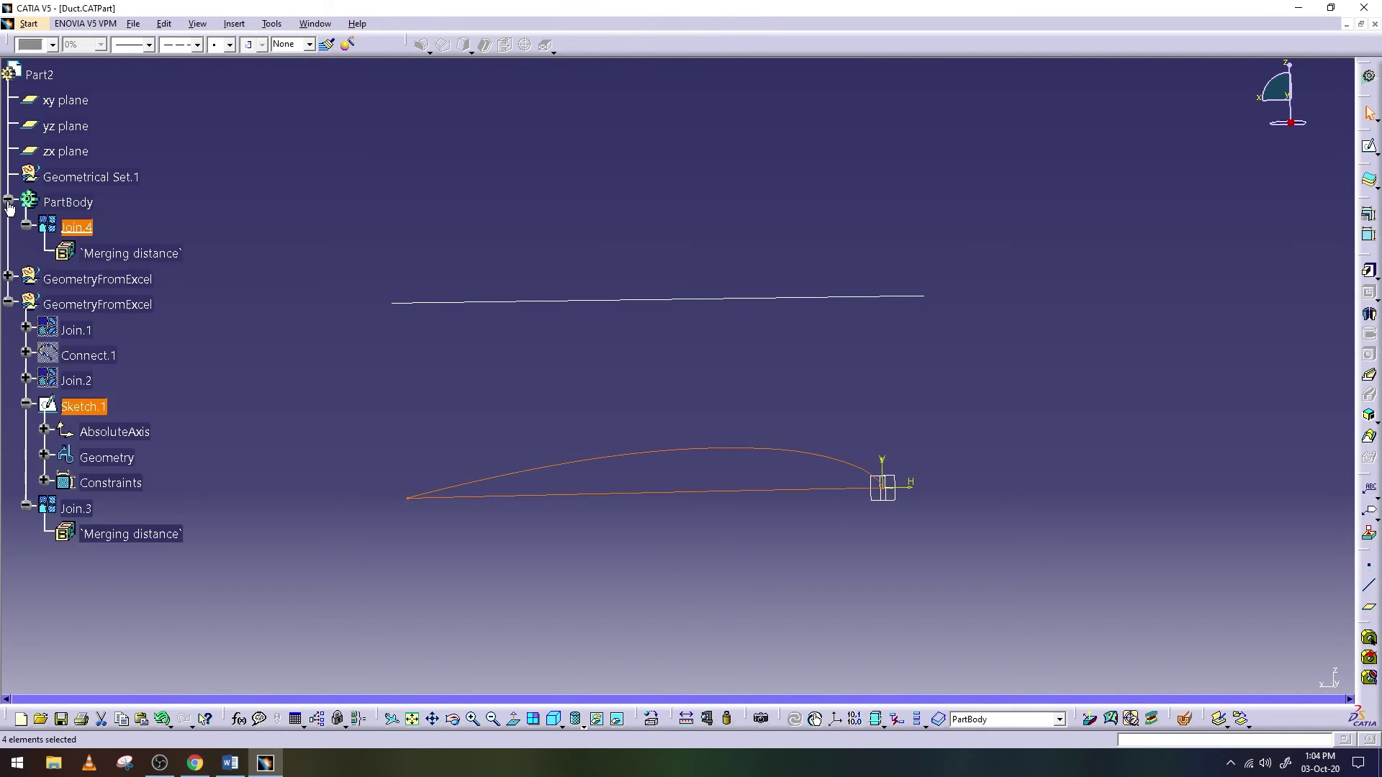
# Select Join.4 in PartBody, try defining a Shaft from it, then cancel
pyautogui.click(81, 229)
pyautogui.click(219, 267)
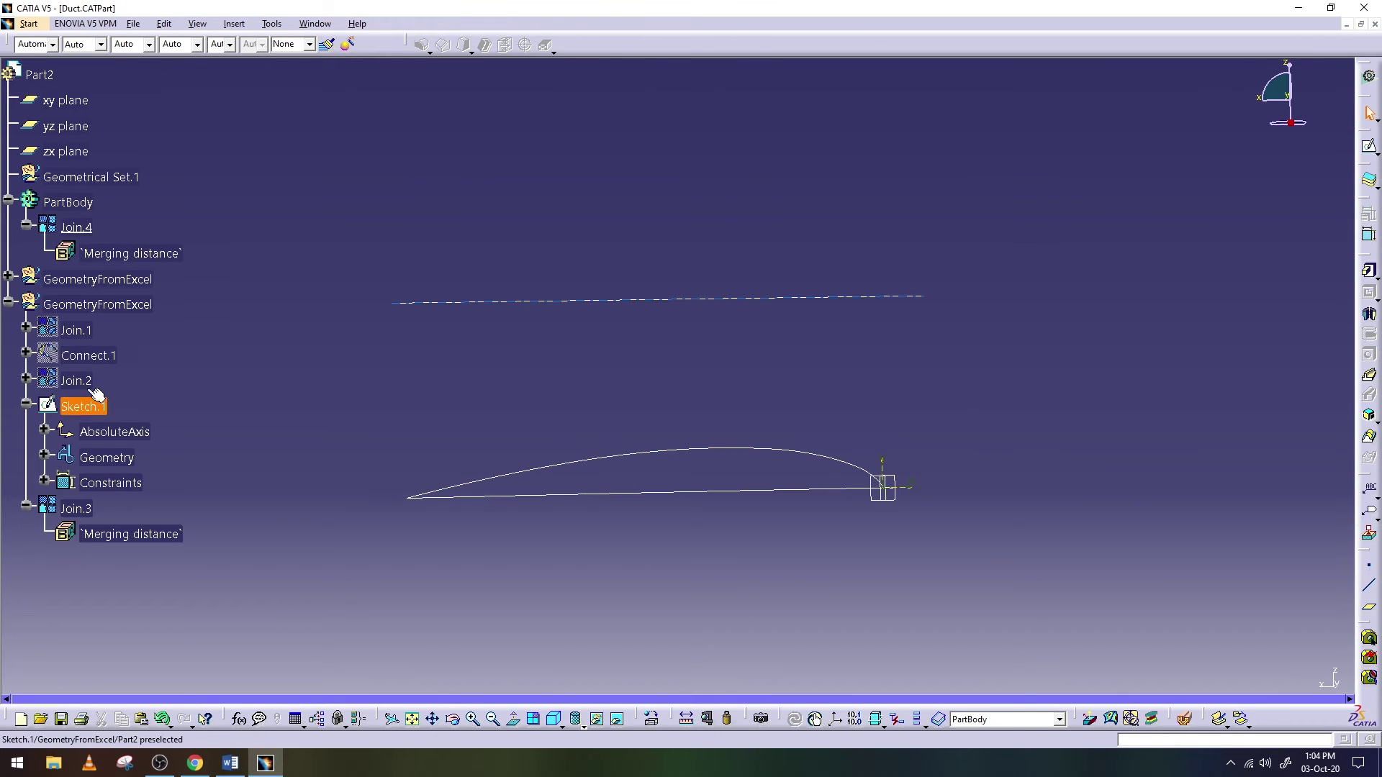
pyautogui.click(14, 306)
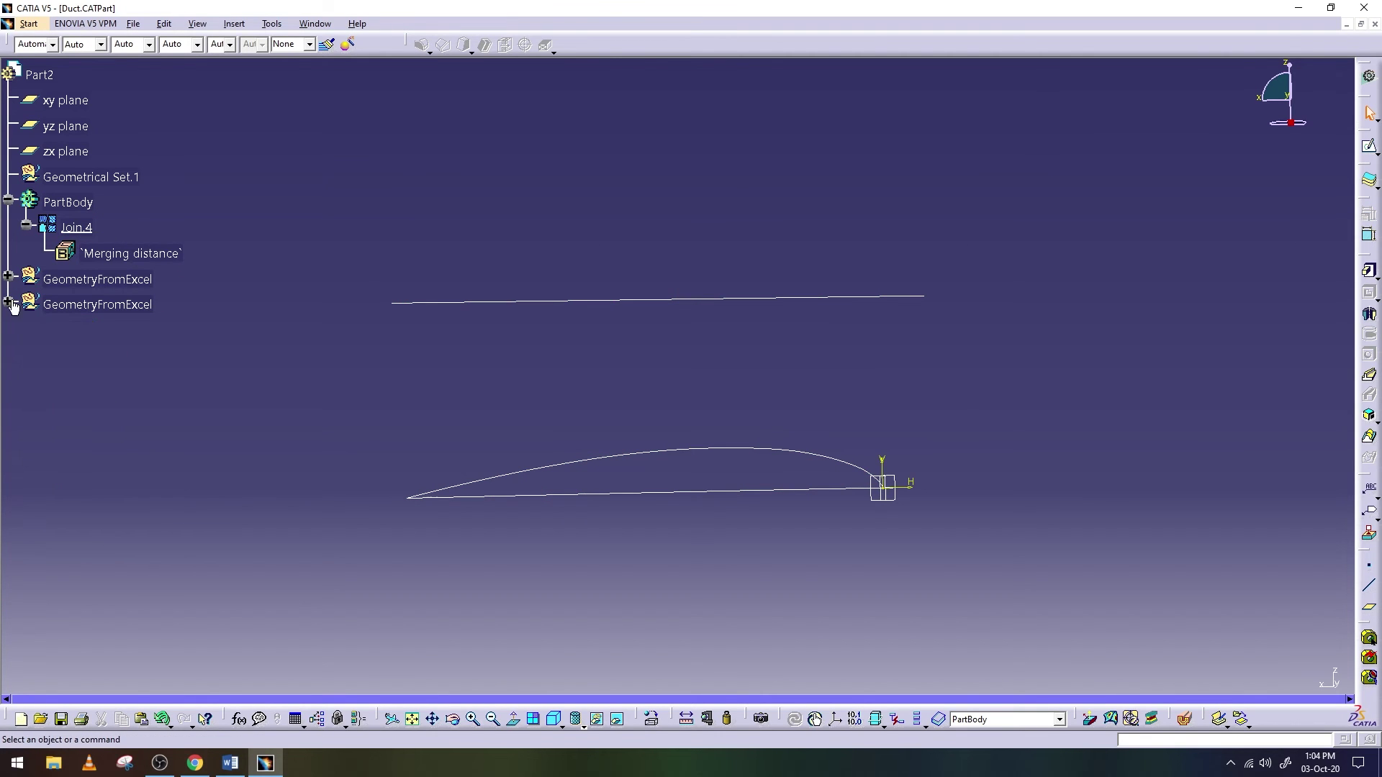
pyautogui.click(76, 227)
pyautogui.click(1369, 314)
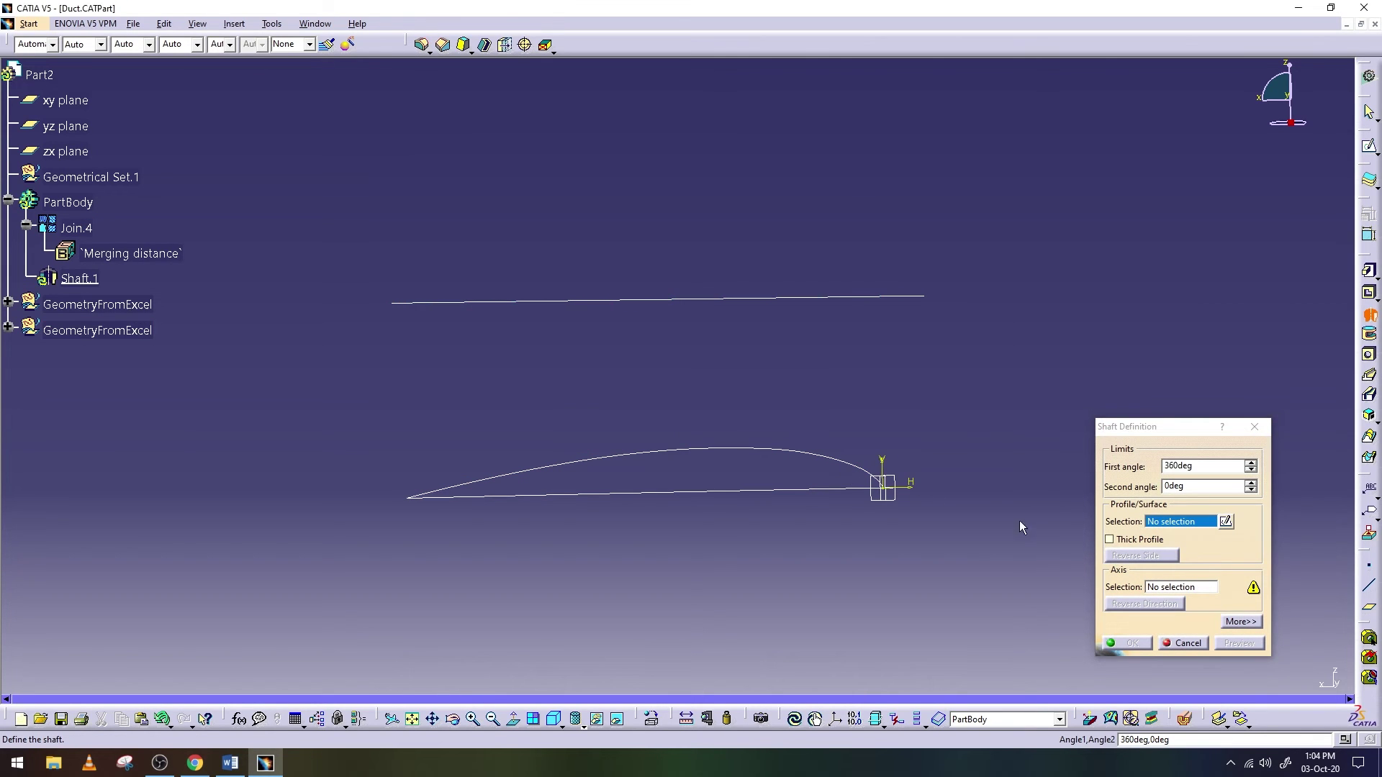
pyautogui.click(1195, 641)
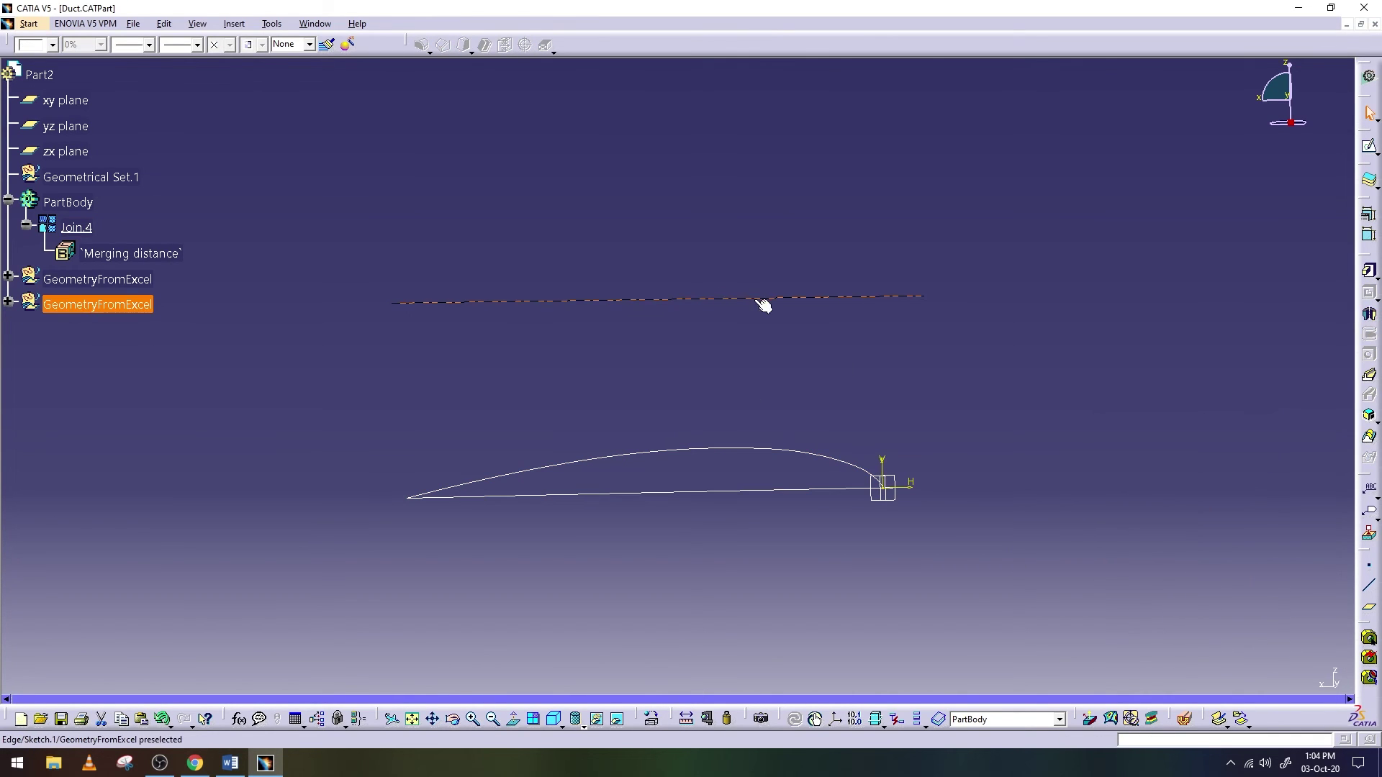
pyautogui.click(170, 369)
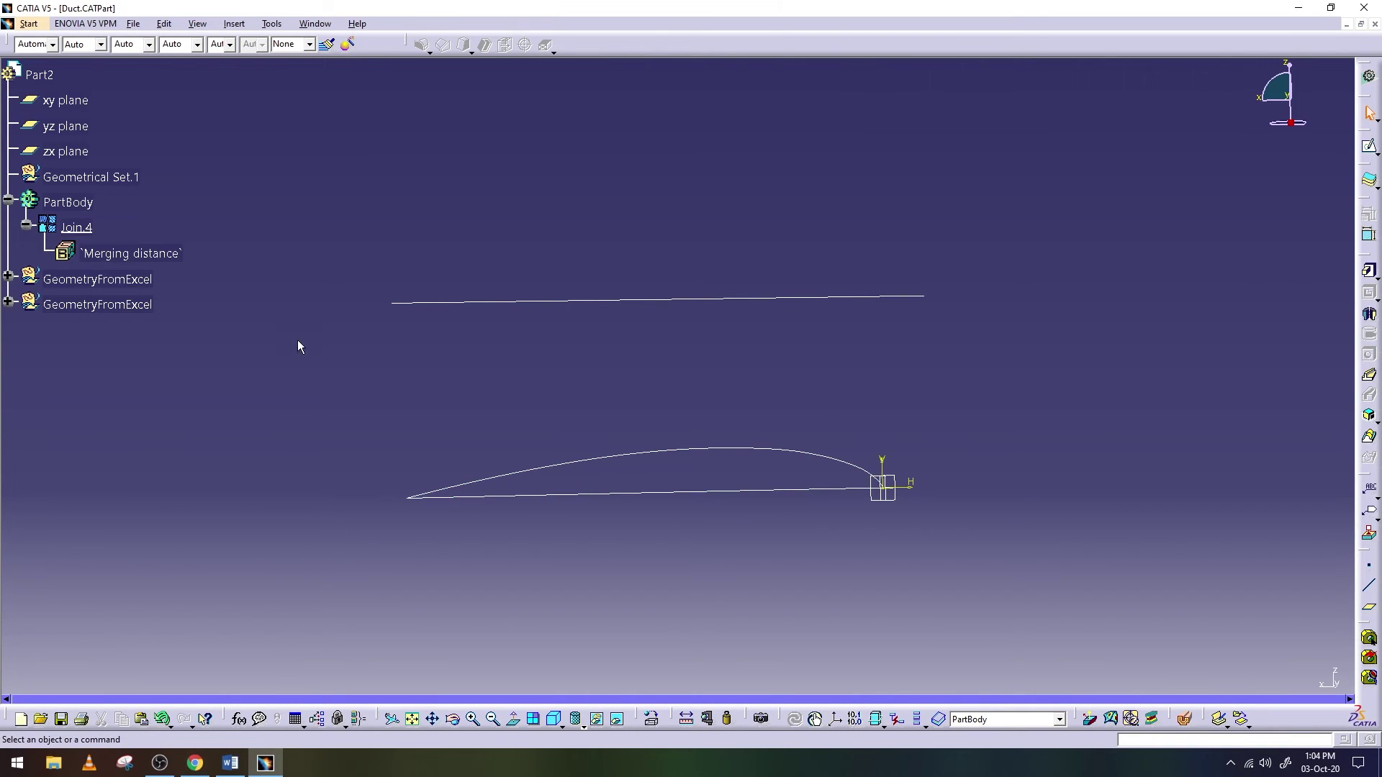
# Check Join.1 and Join.3 in the tree, then collapse it back to PartBody with Join.4
pyautogui.click(10, 303)
pyautogui.click(83, 333)
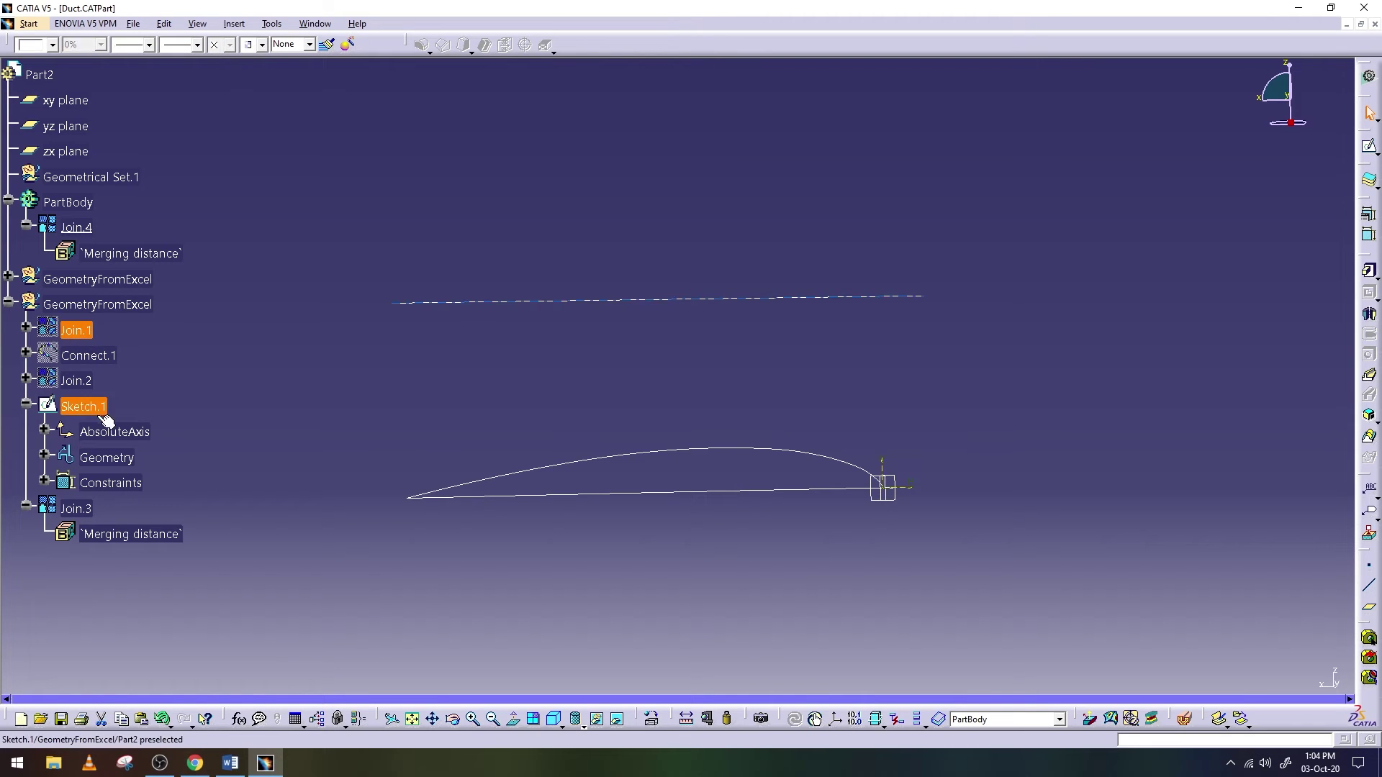
pyautogui.click(77, 509)
pyautogui.click(26, 504)
pyautogui.click(27, 404)
pyautogui.click(8, 303)
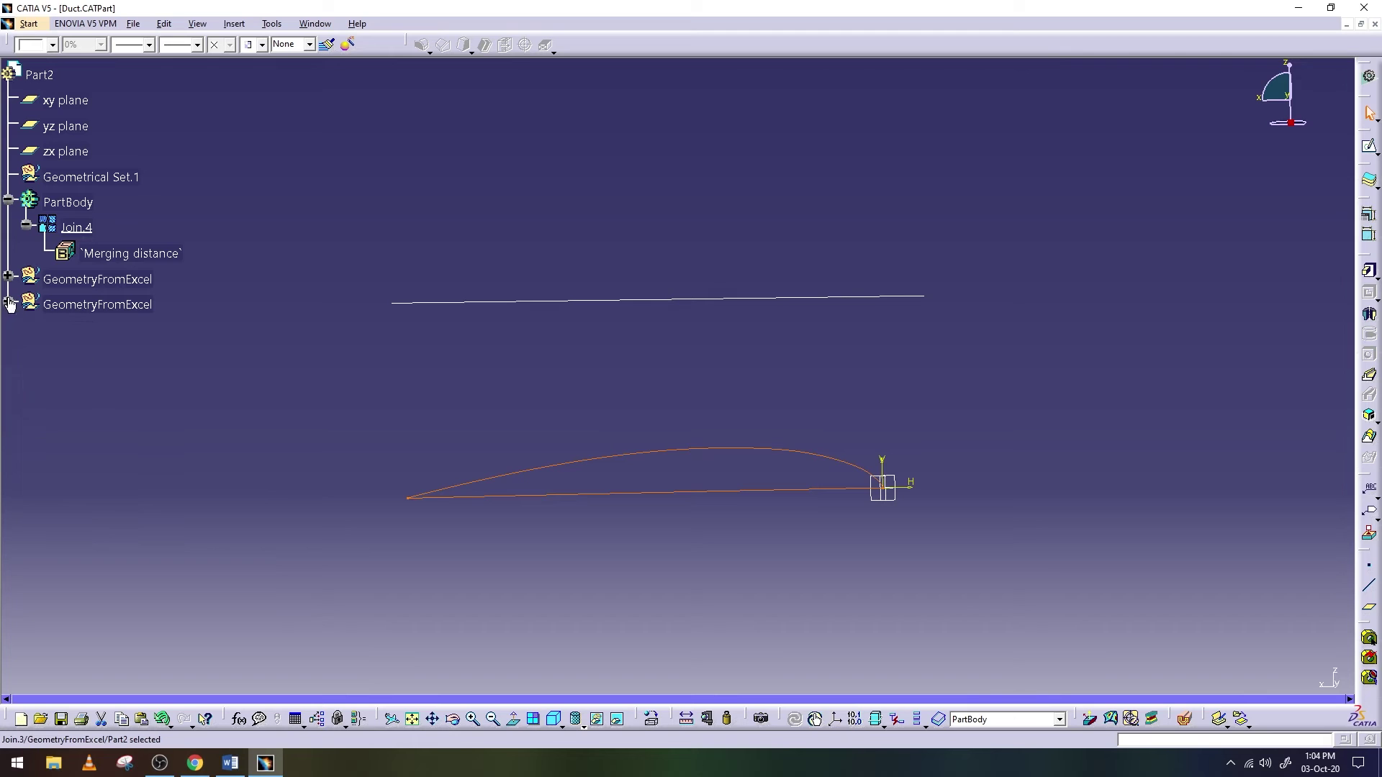
pyautogui.click(27, 227)
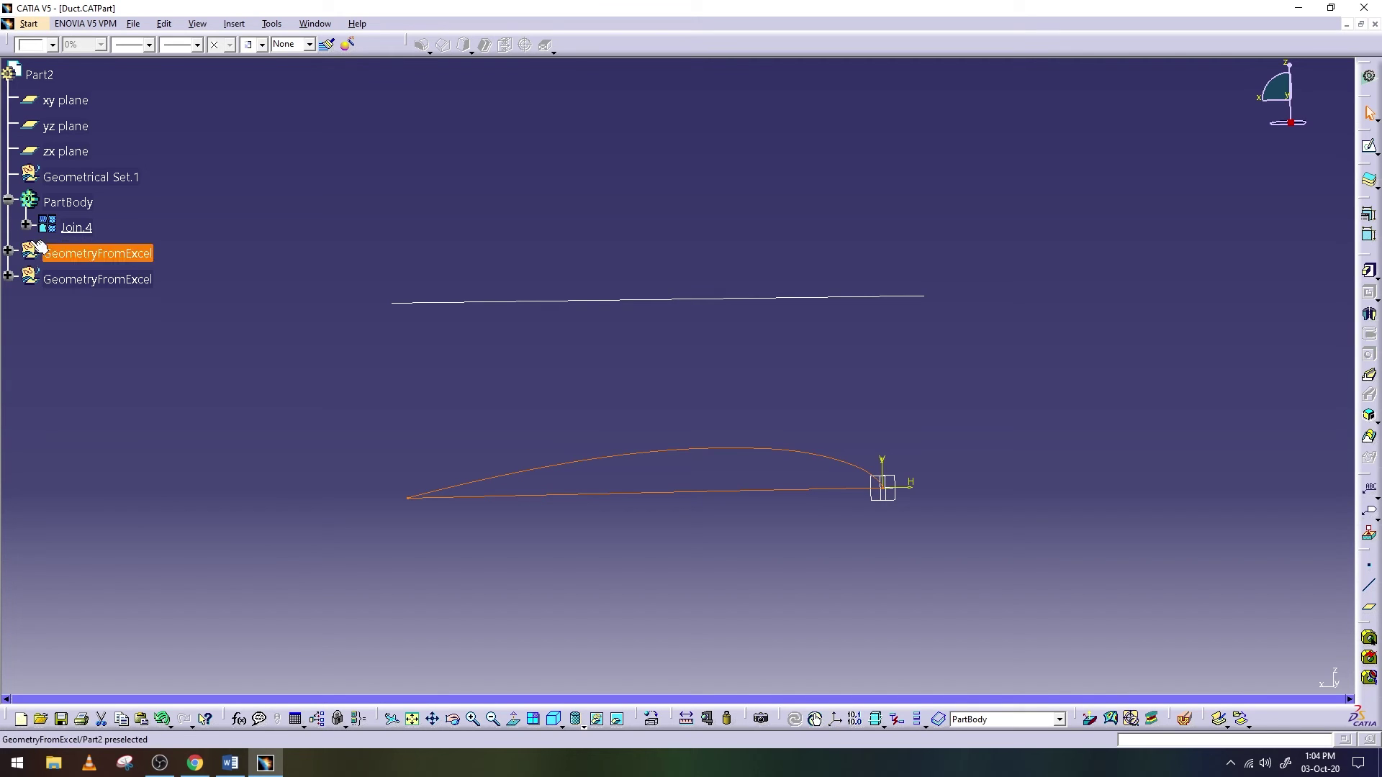
pyautogui.click(8, 201)
pyautogui.click(8, 201)
# Frame the airfoil and start Sketch.2 on the chosen plane
pyautogui.moveTo(456, 657)
pyautogui.keyDown('ctrl'); pyautogui.mouseDown(button='middle')
pyautogui.moveTo(707, 499)
pyautogui.moveTo(699, 446)
pyautogui.mouseUp(button='middle'); pyautogui.keyUp('ctrl')
pyautogui.click(617, 515)
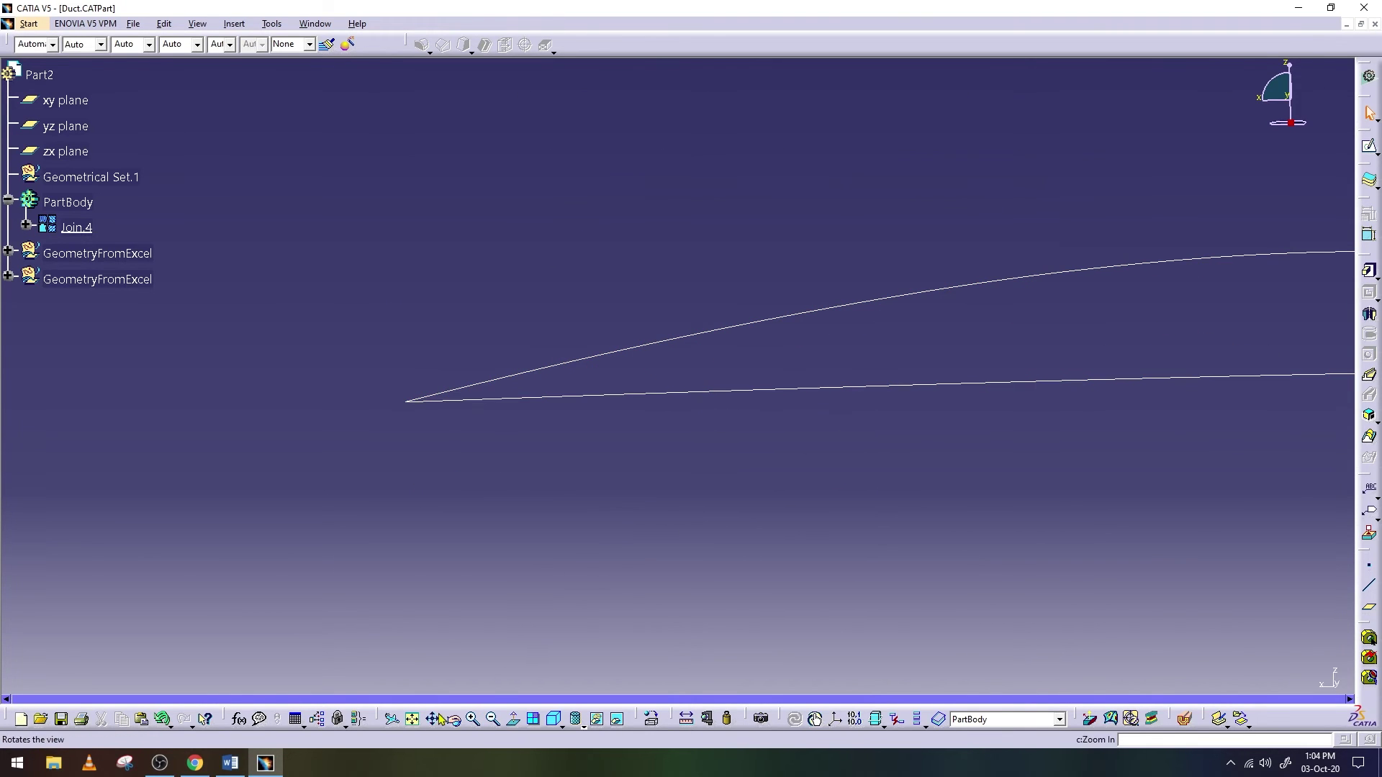
pyautogui.moveTo(584, 567)
pyautogui.mouseDown(button='middle')
pyautogui.moveTo(580, 545)
pyautogui.moveTo(672, 565)
pyautogui.moveTo(694, 295)
pyautogui.mouseUp(button='middle')
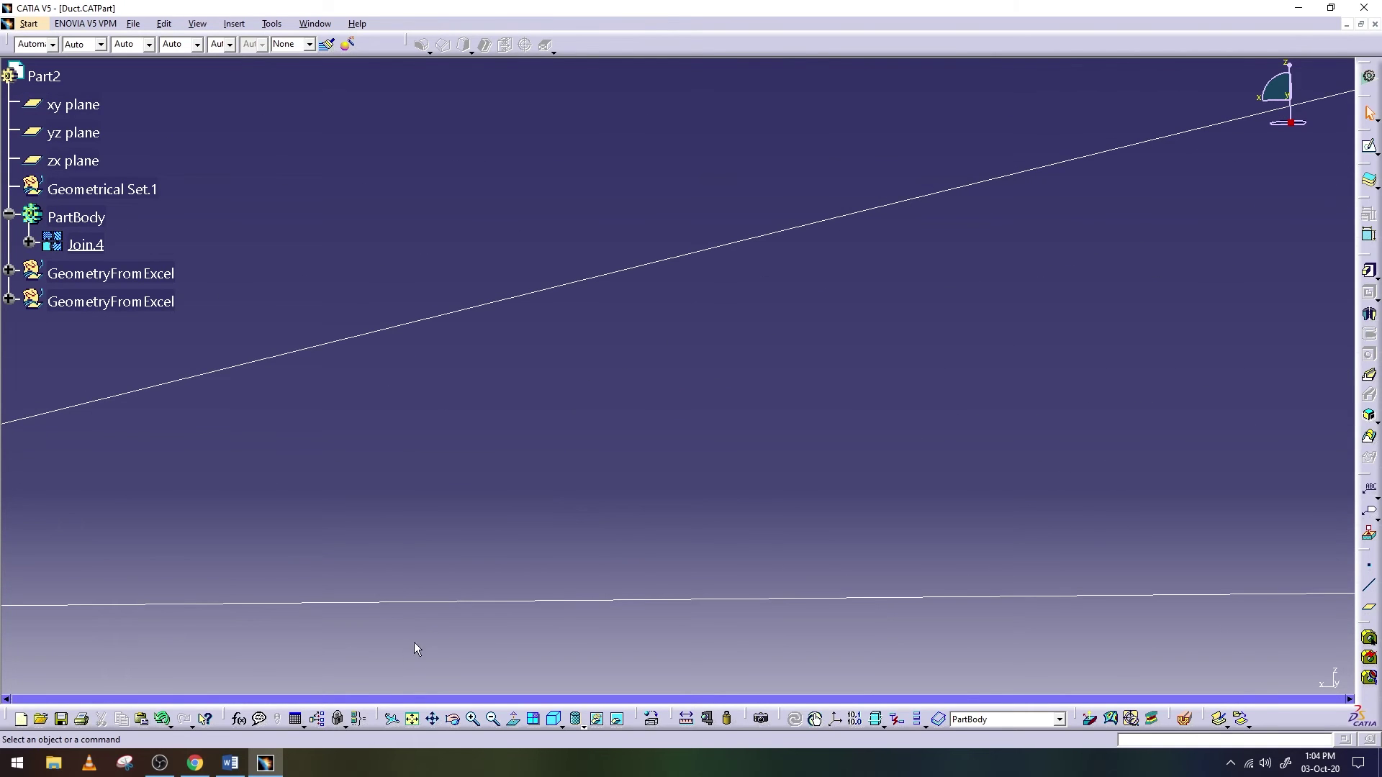
pyautogui.moveTo(424, 640)
pyautogui.mouseDown(button='middle')
pyautogui.moveTo(438, 584)
pyautogui.moveTo(741, 515)
pyautogui.moveTo(613, 564)
pyautogui.mouseUp(button='middle')
pyautogui.click(1369, 146)
pyautogui.click(1059, 246)
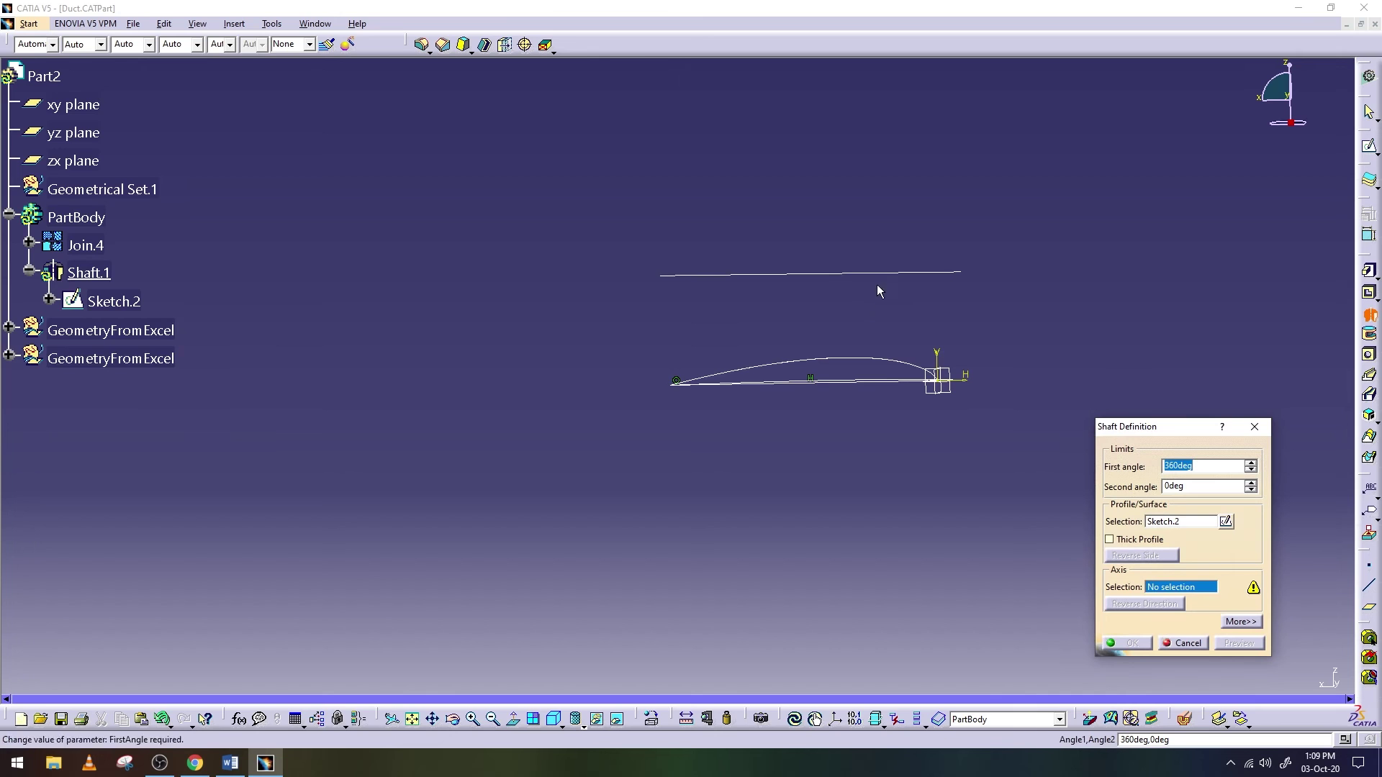
# Revolve the profile 360deg about the upper line to create Shaft.1
pyautogui.click(874, 273)
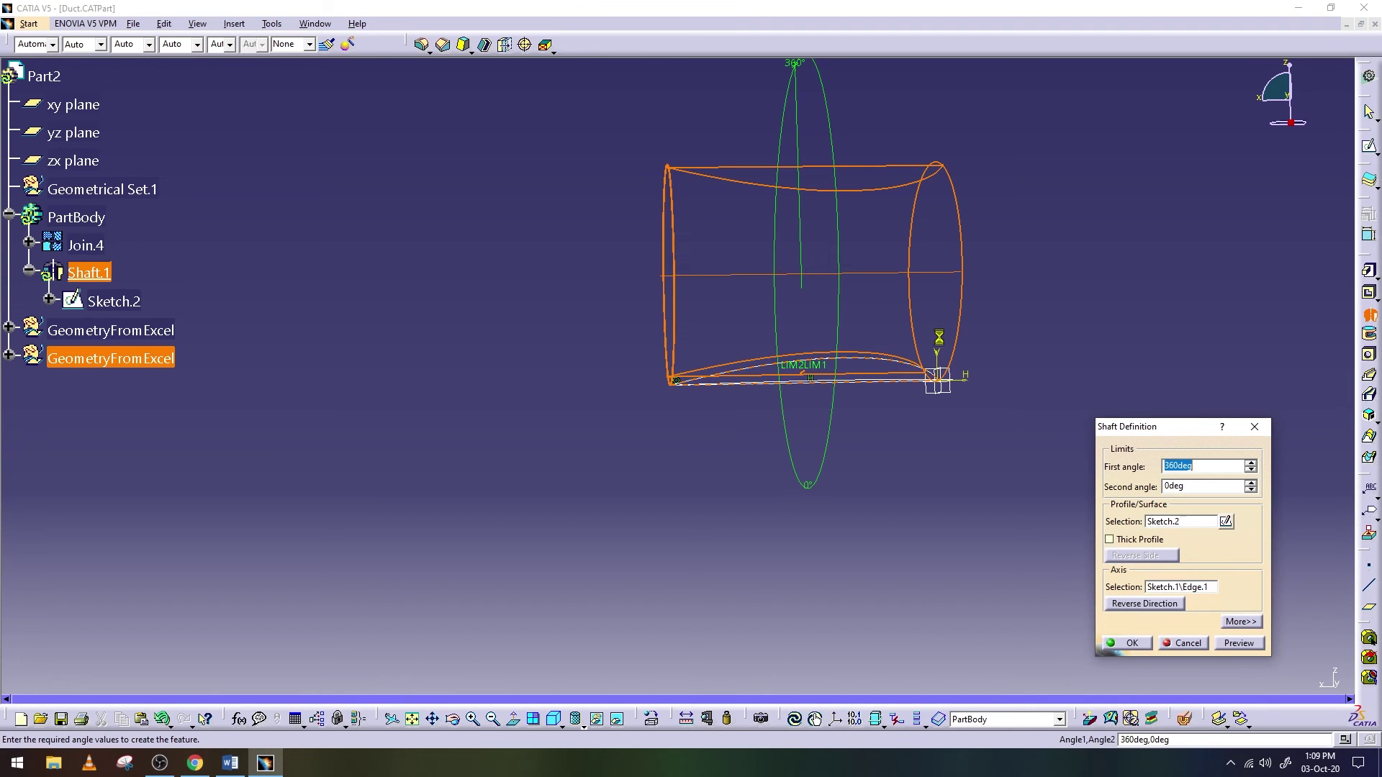
pyautogui.click(1229, 643)
pyautogui.click(1130, 643)
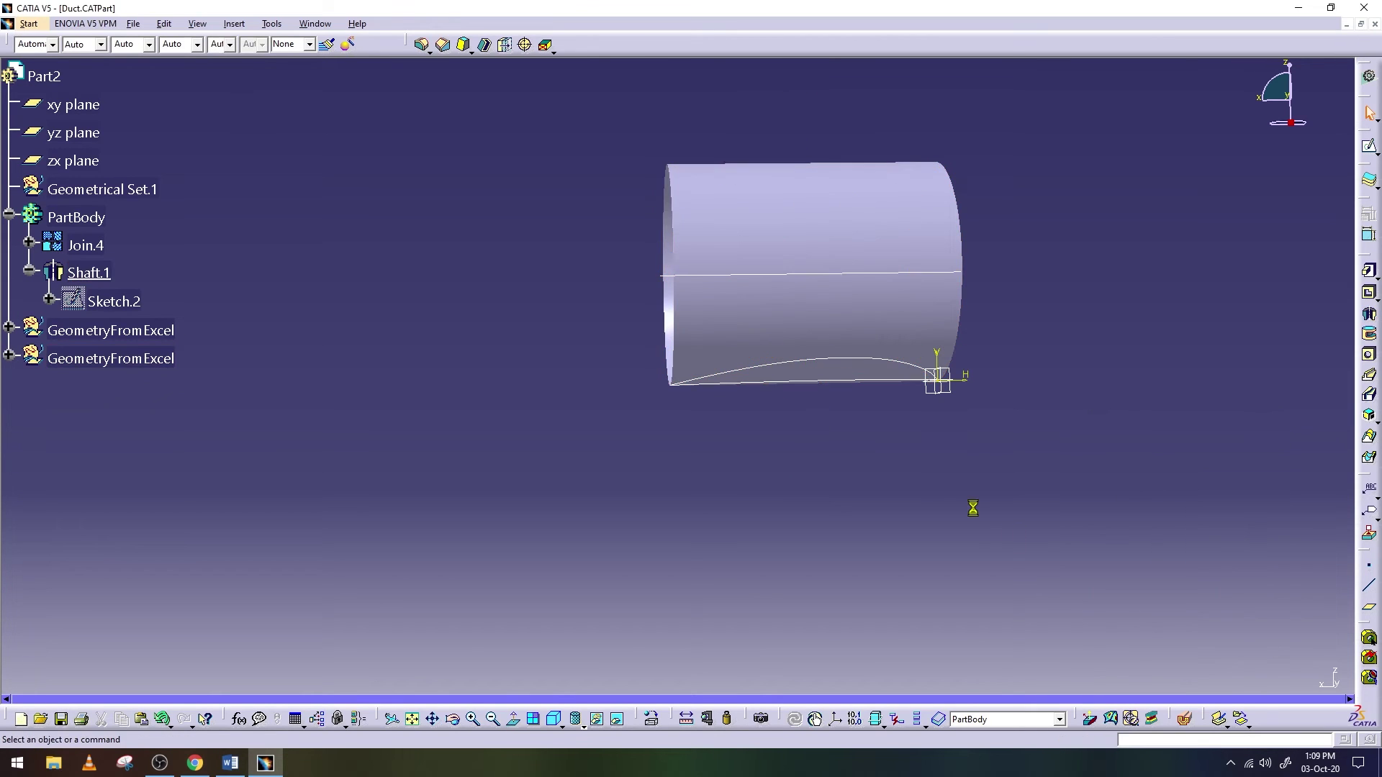
pyautogui.keyDown('ctrl'); pyautogui.moveTo(948, 473); pyautogui.dragTo(954, 379, button='middle'); pyautogui.keyUp('ctrl')
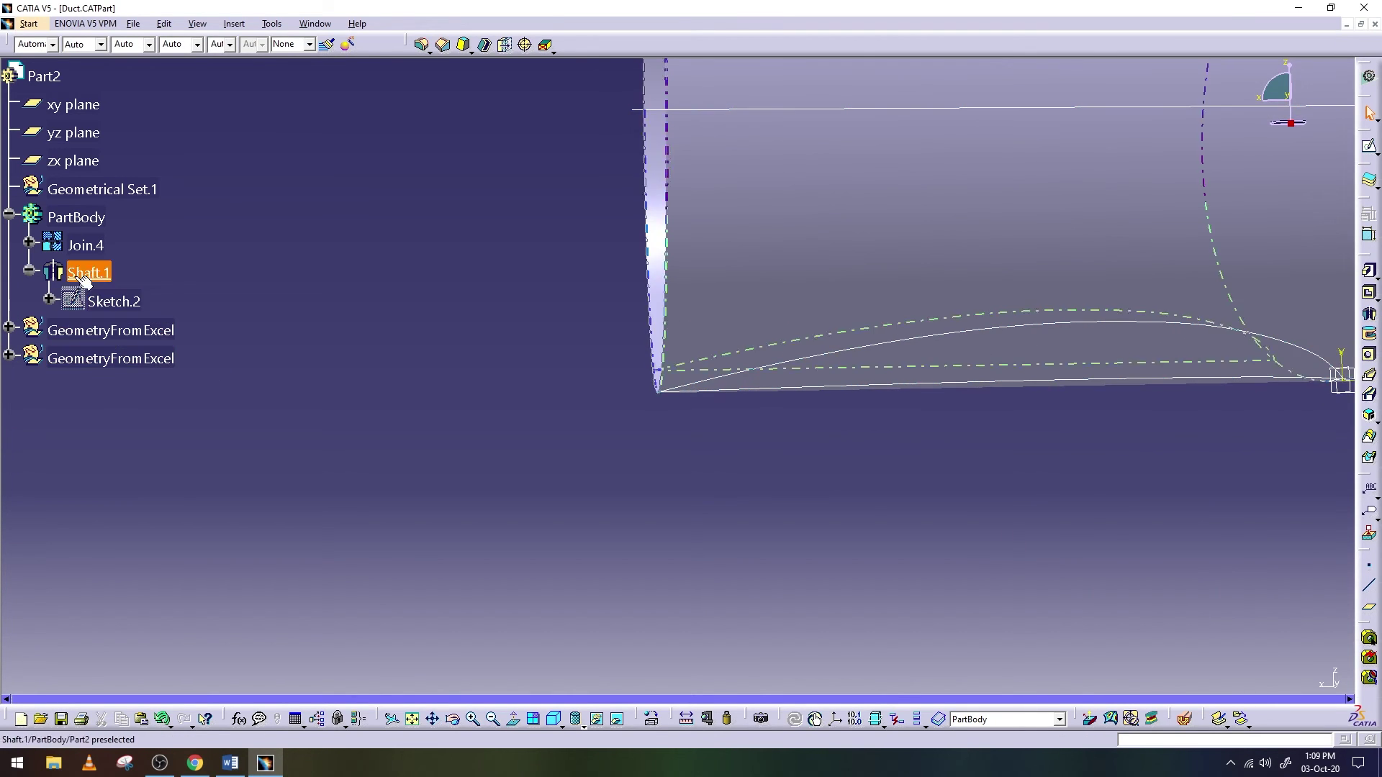
# Hide Join.4, Join.3 and the leftover upper construction line
pyautogui.rightClick(85, 245)
pyautogui.click(133, 290)
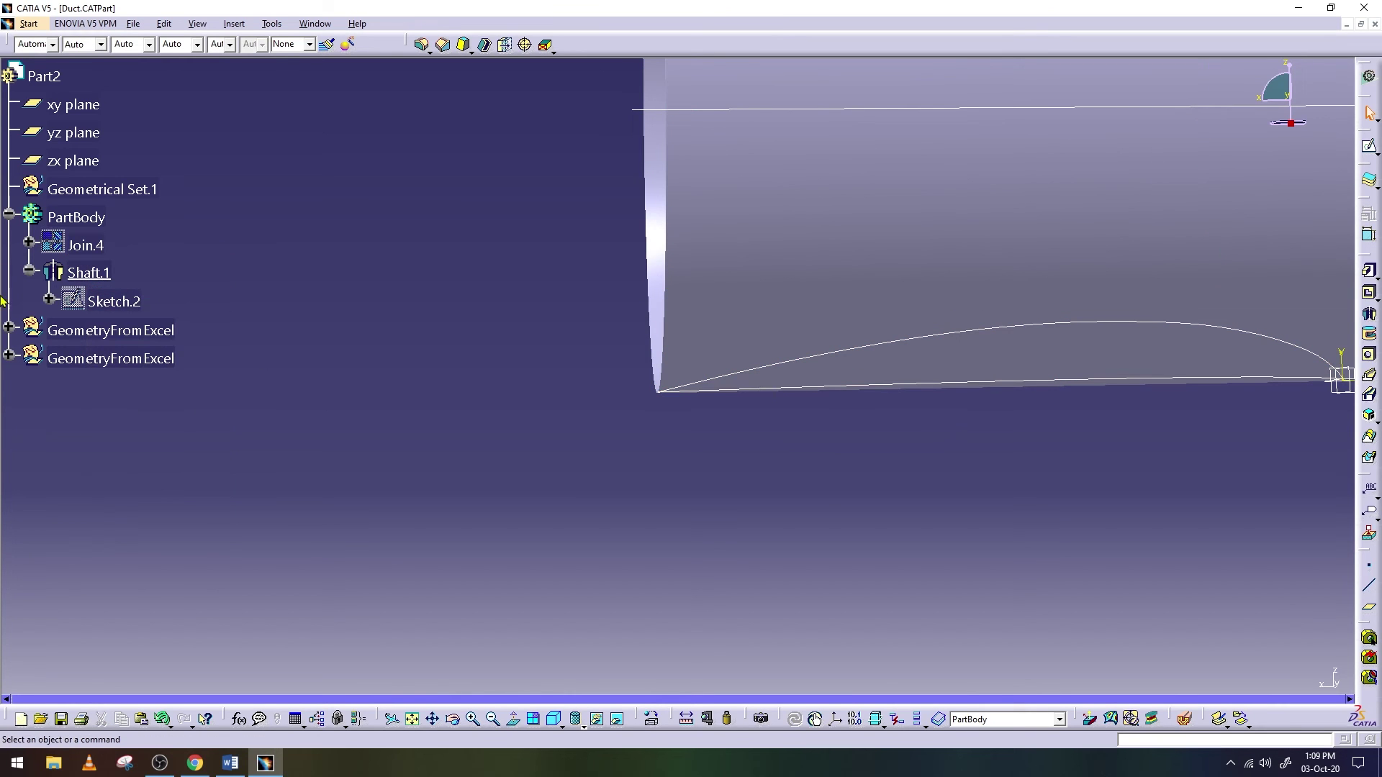
pyautogui.click(8, 355)
pyautogui.rightClick(83, 499)
pyautogui.click(133, 247)
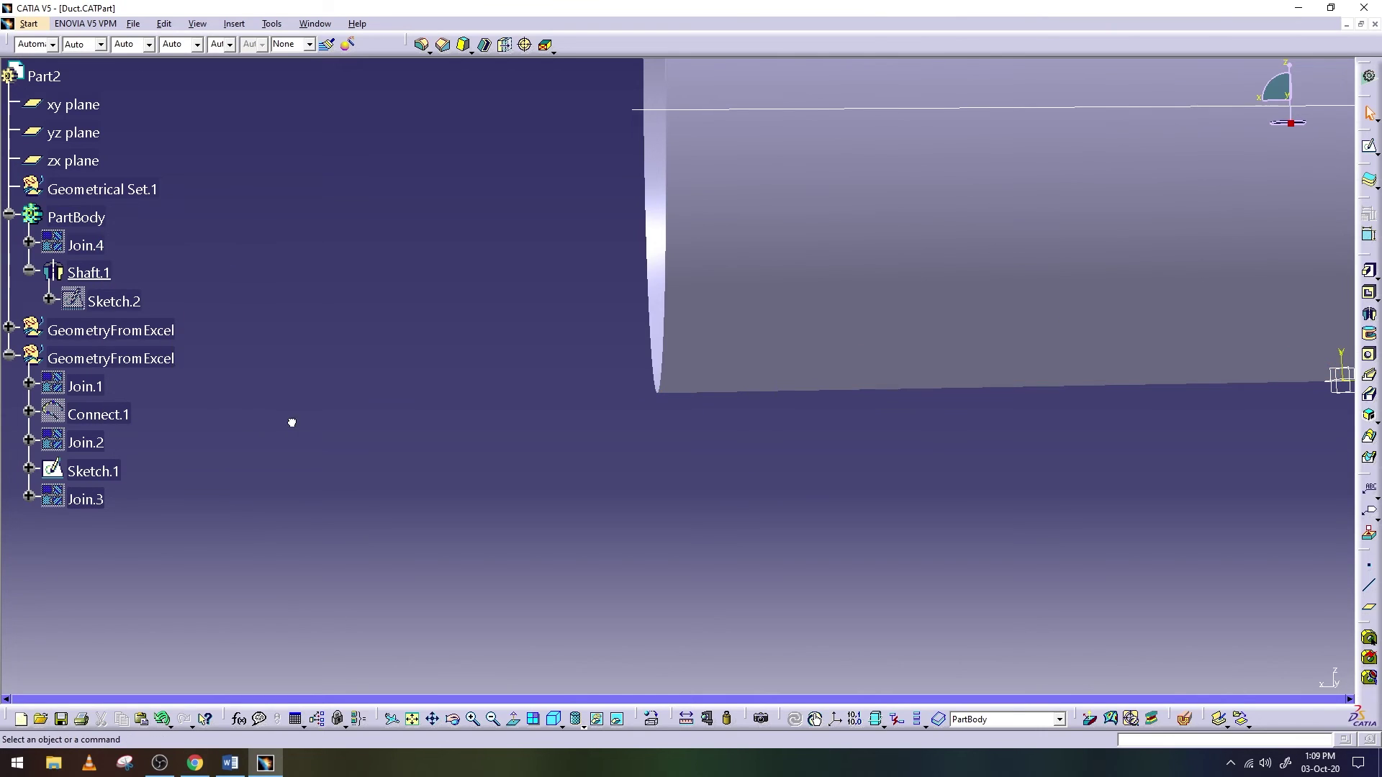
pyautogui.click(9, 355)
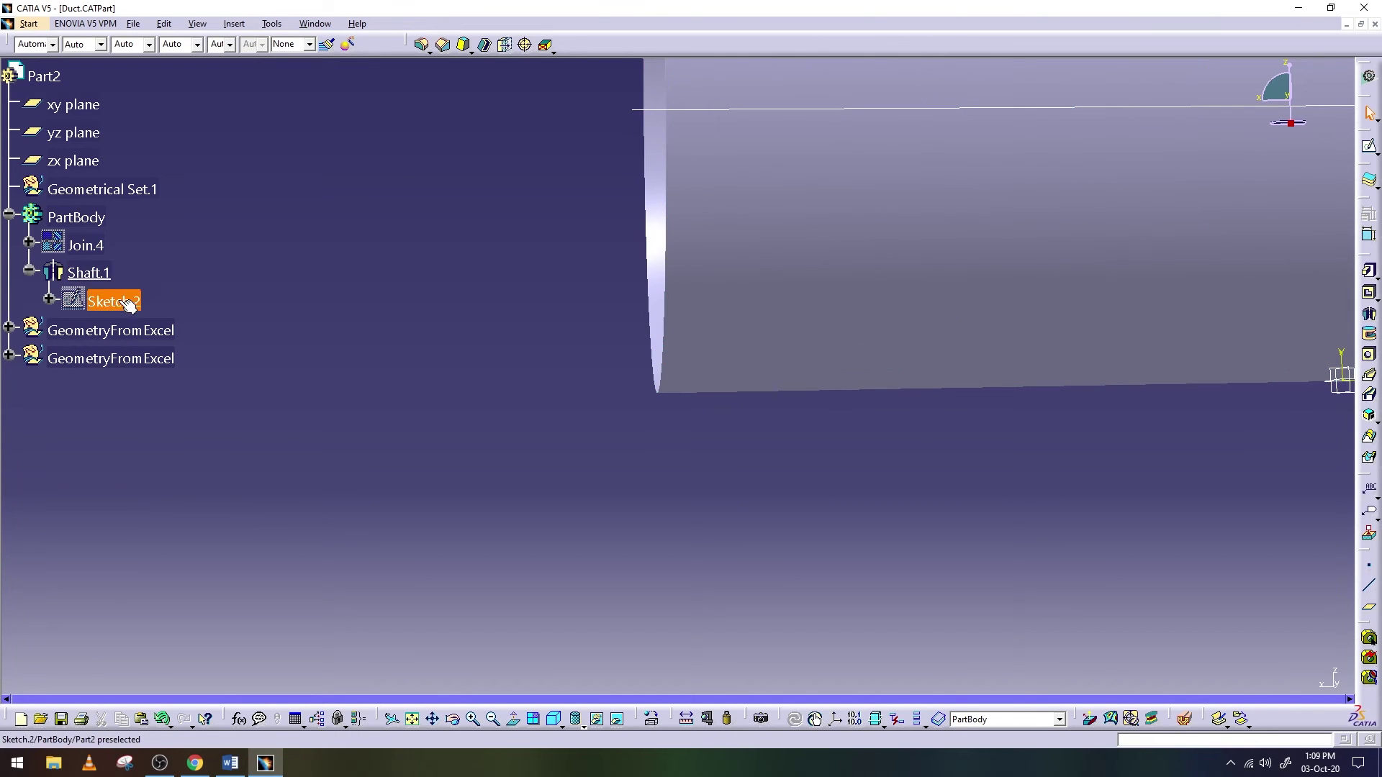
pyautogui.click(726, 110)
pyautogui.rightClick(725, 115)
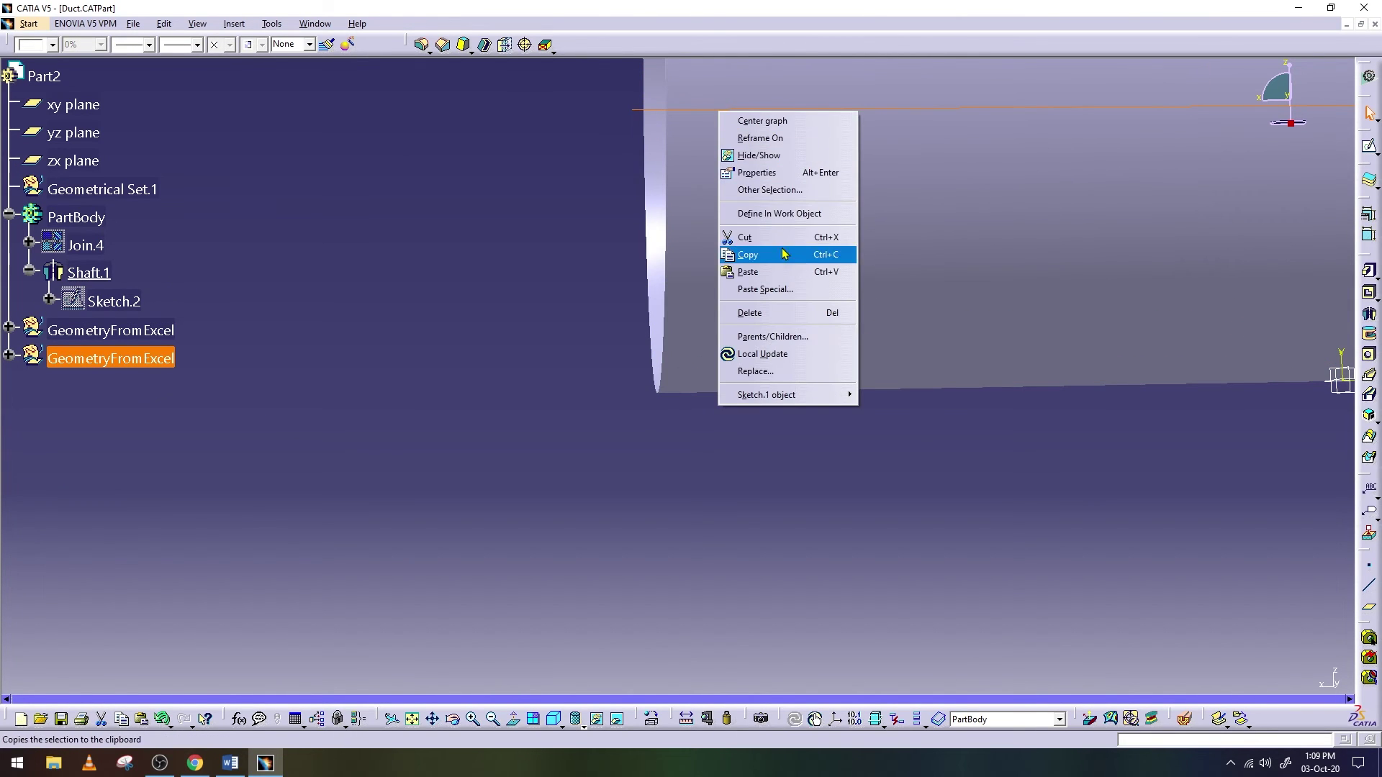
pyautogui.click(781, 156)
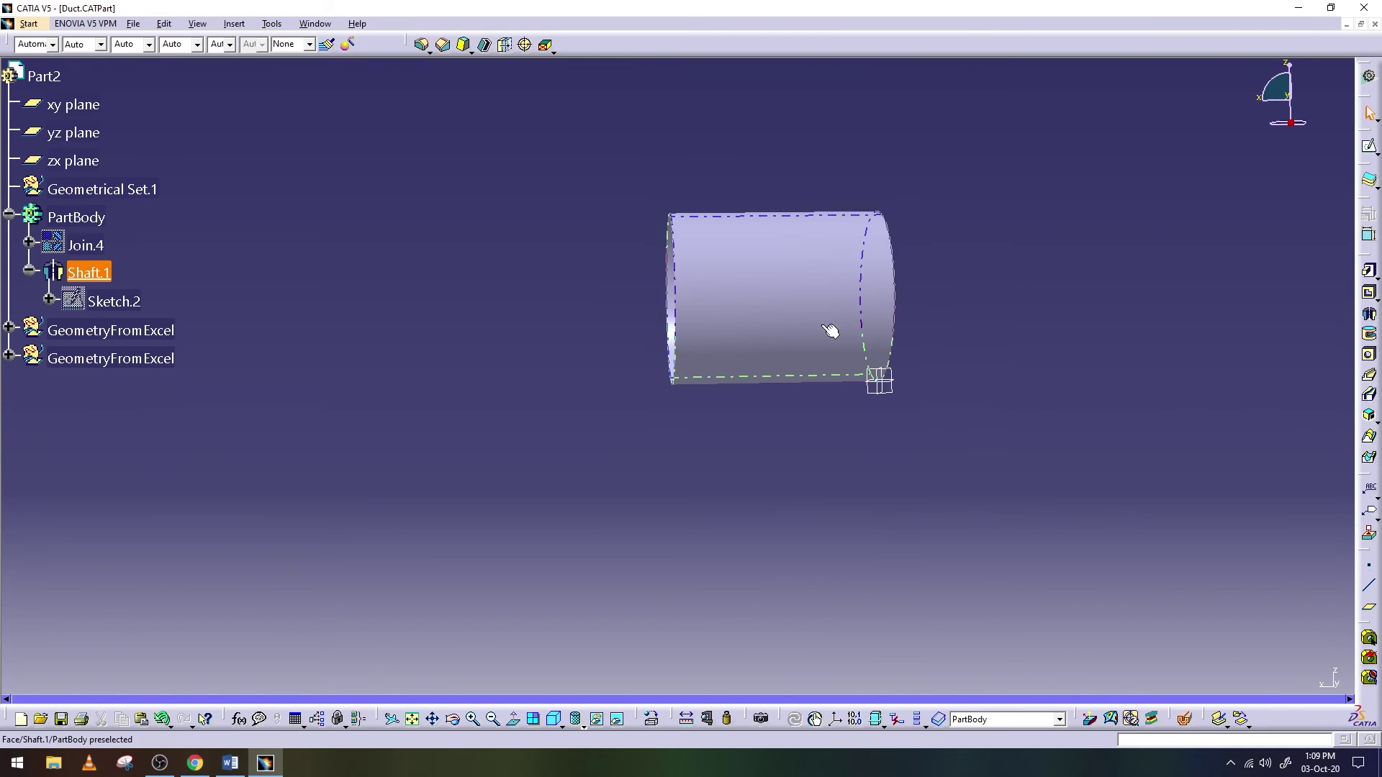
# Save Duct.CATPart and rotate to an oblique close-up of the hollow duct
pyautogui.click(453, 722)
pyautogui.moveTo(806, 422)
pyautogui.mouseDown()
pyautogui.moveTo(525, 401)
pyautogui.moveTo(401, 478)
pyautogui.moveTo(444, 517)
pyautogui.moveTo(237, 14)
pyautogui.mouseUp()
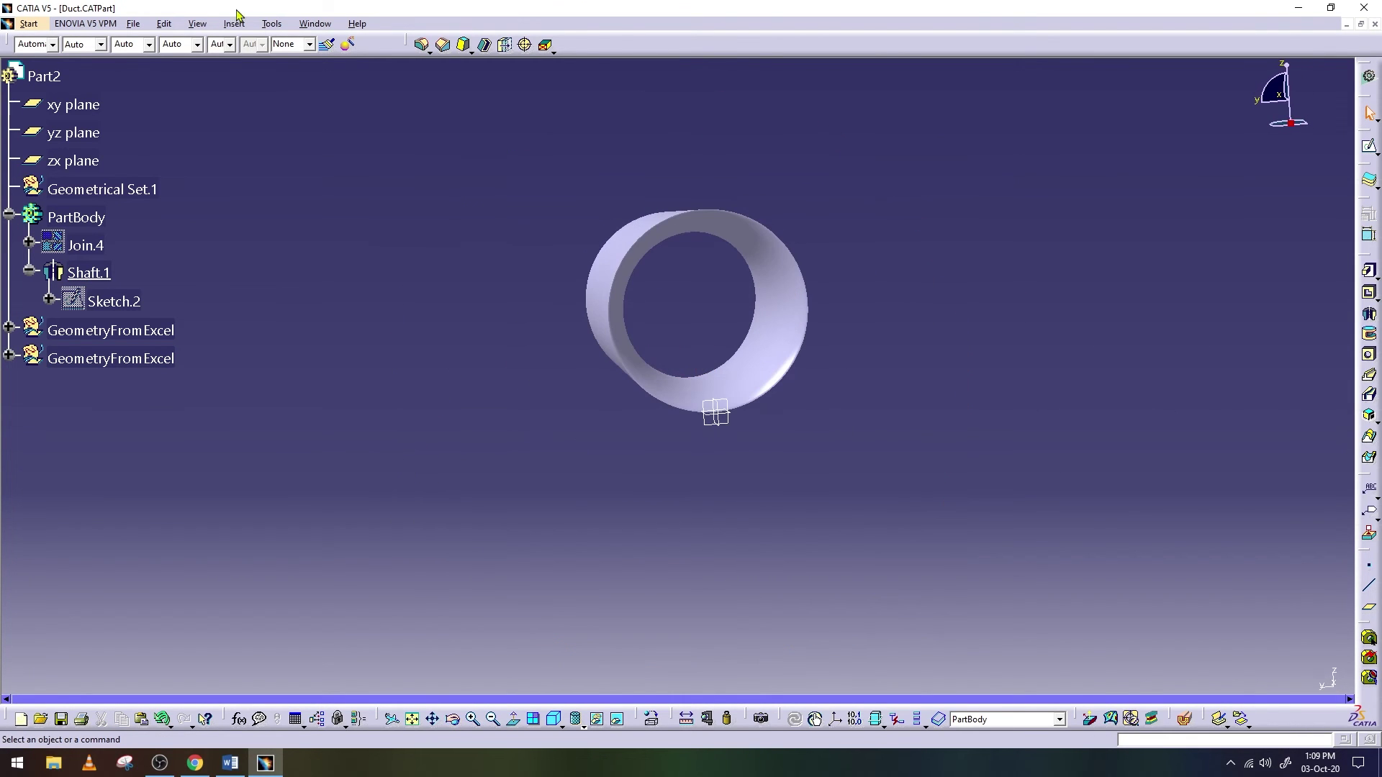
pyautogui.click(138, 23)
pyautogui.click(179, 130)
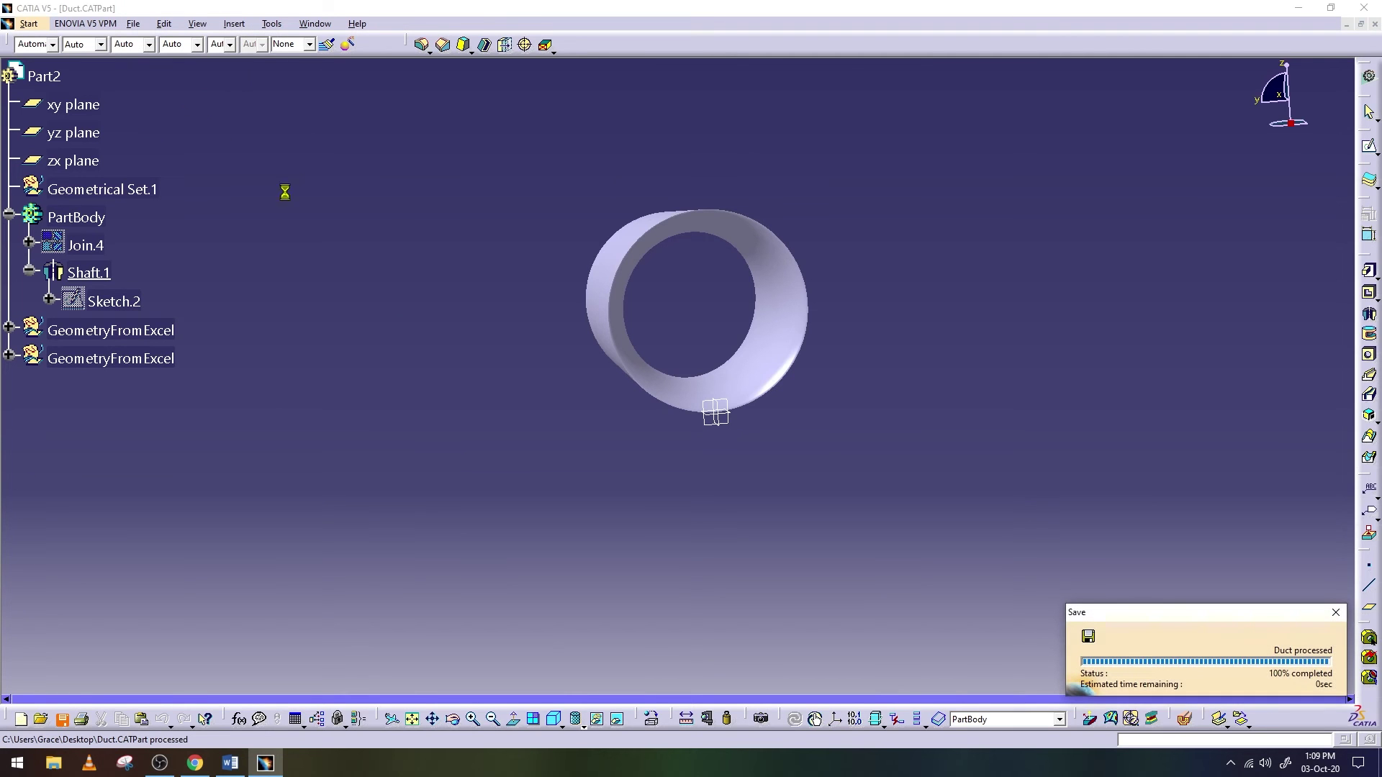
pyautogui.click(453, 720)
pyautogui.moveTo(717, 377)
pyautogui.mouseDown()
pyautogui.moveTo(731, 328)
pyautogui.moveTo(713, 360)
pyautogui.mouseUp()
pyautogui.keyDown('ctrl'); pyautogui.moveTo(698, 396); pyautogui.dragTo(721, 320, button='middle'); pyautogui.keyUp('ctrl')
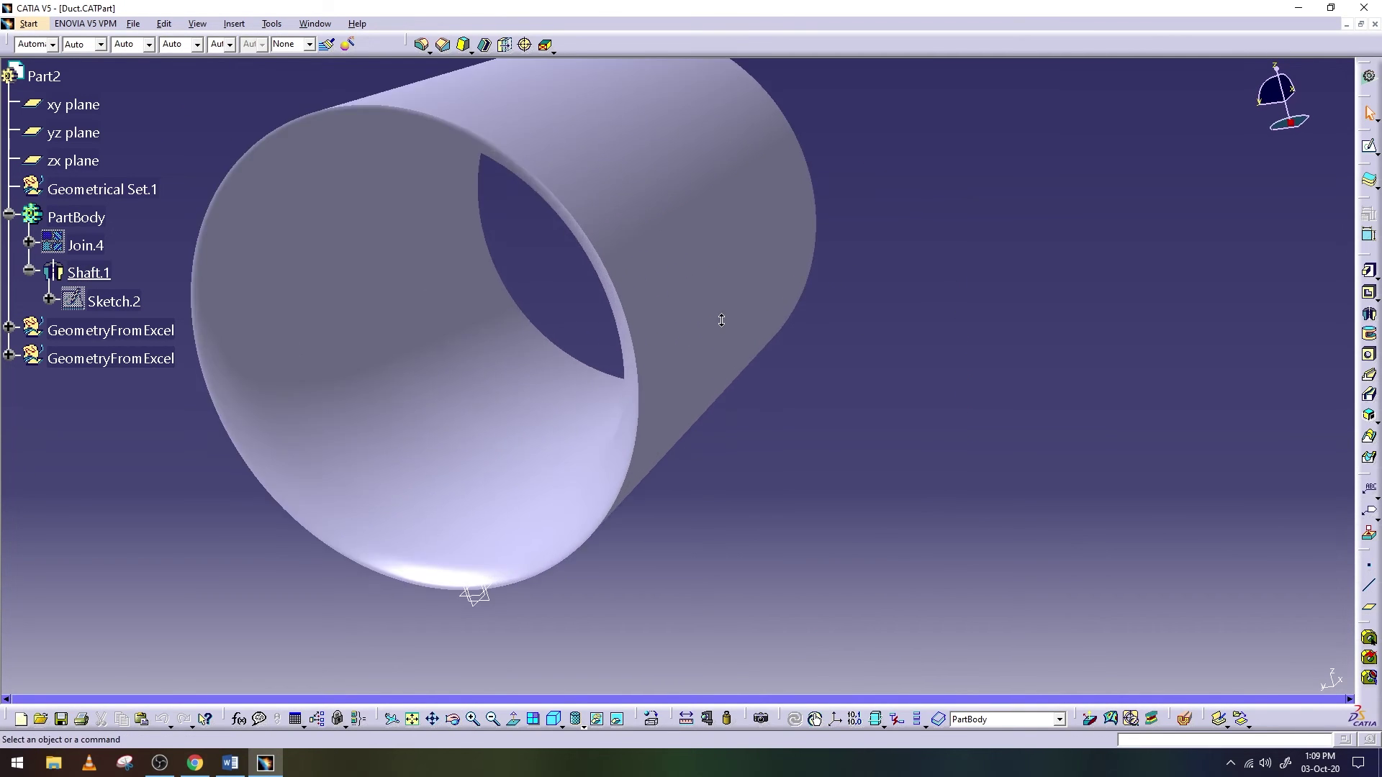
# Add a 5mm edge fillet, EdgeFillet.1, on the duct's front rim
pyautogui.click(630, 323)
pyautogui.click(421, 44)
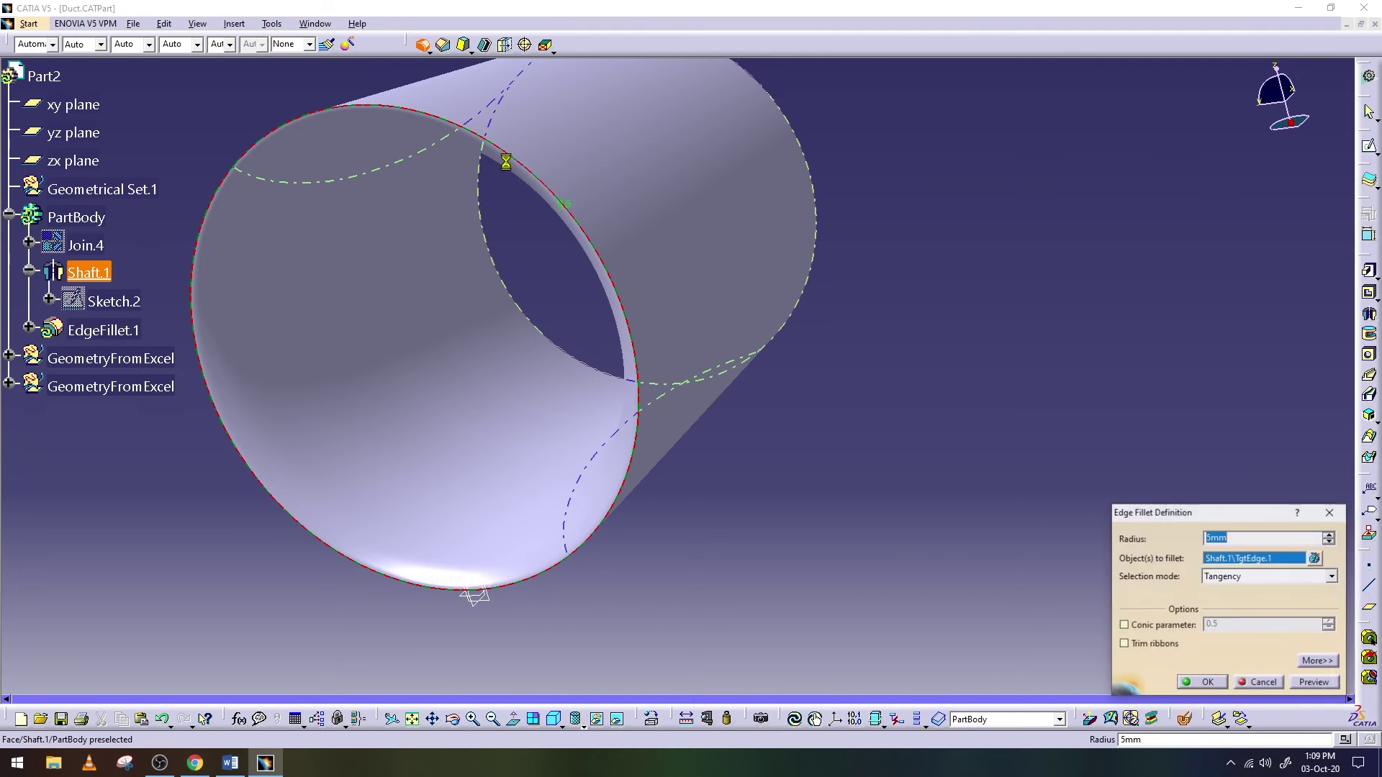
pyautogui.click(1305, 684)
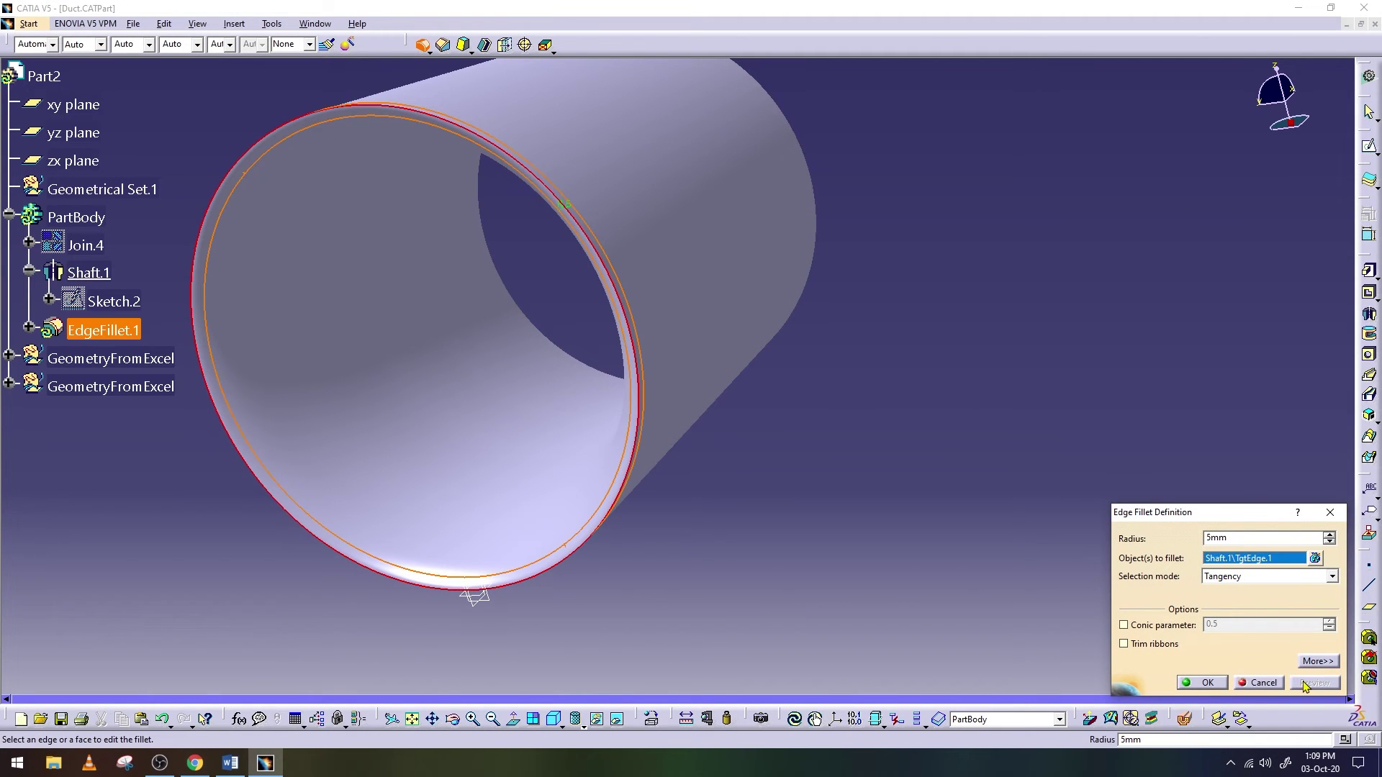
pyautogui.click(1198, 684)
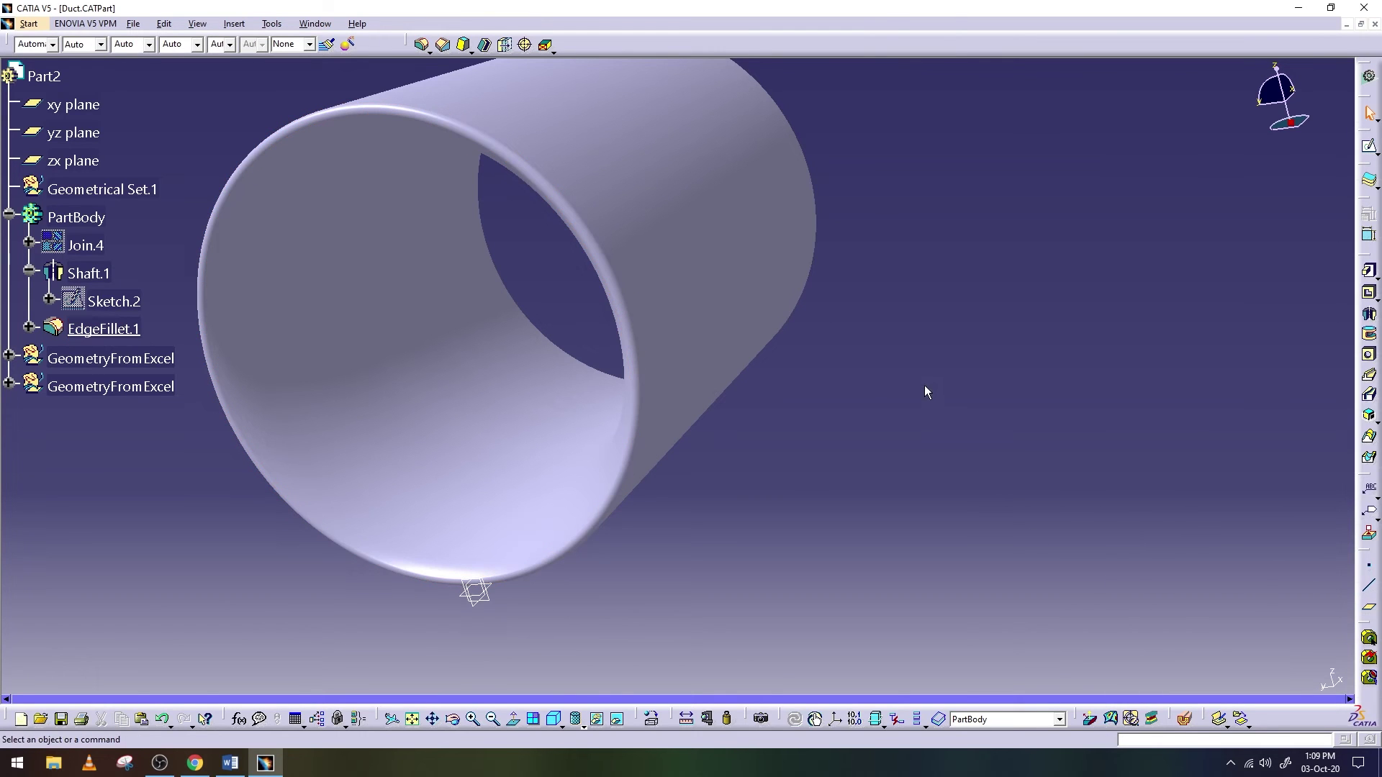
# Try a 5mm fillet on the far rim, dismiss the error, and cancel it
pyautogui.moveTo(618, 386)
pyautogui.mouseDown(button='middle')
pyautogui.moveTo(725, 367)
pyautogui.moveTo(808, 435)
pyautogui.moveTo(1080, 408)
pyautogui.mouseUp(button='middle')
pyautogui.click(795, 201)
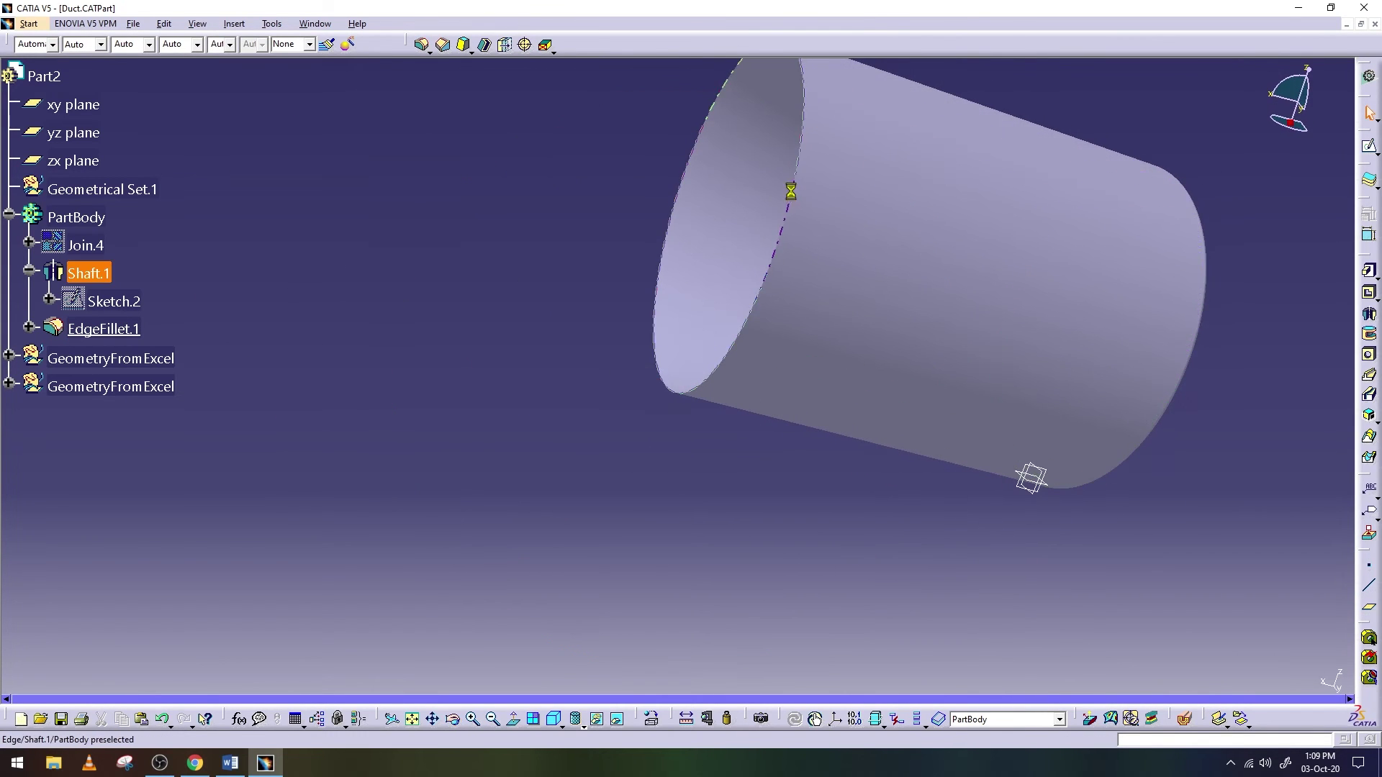
pyautogui.click(421, 45)
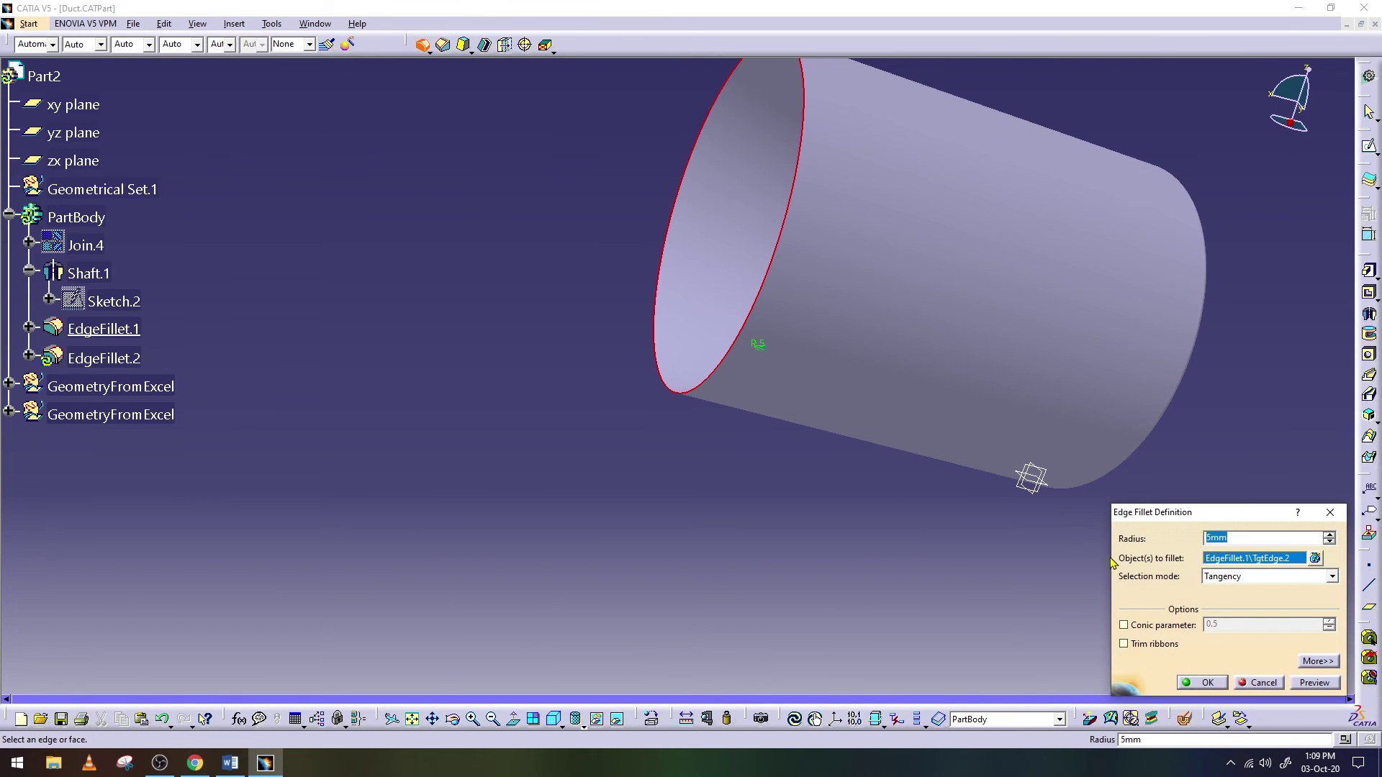
pyautogui.click(1309, 683)
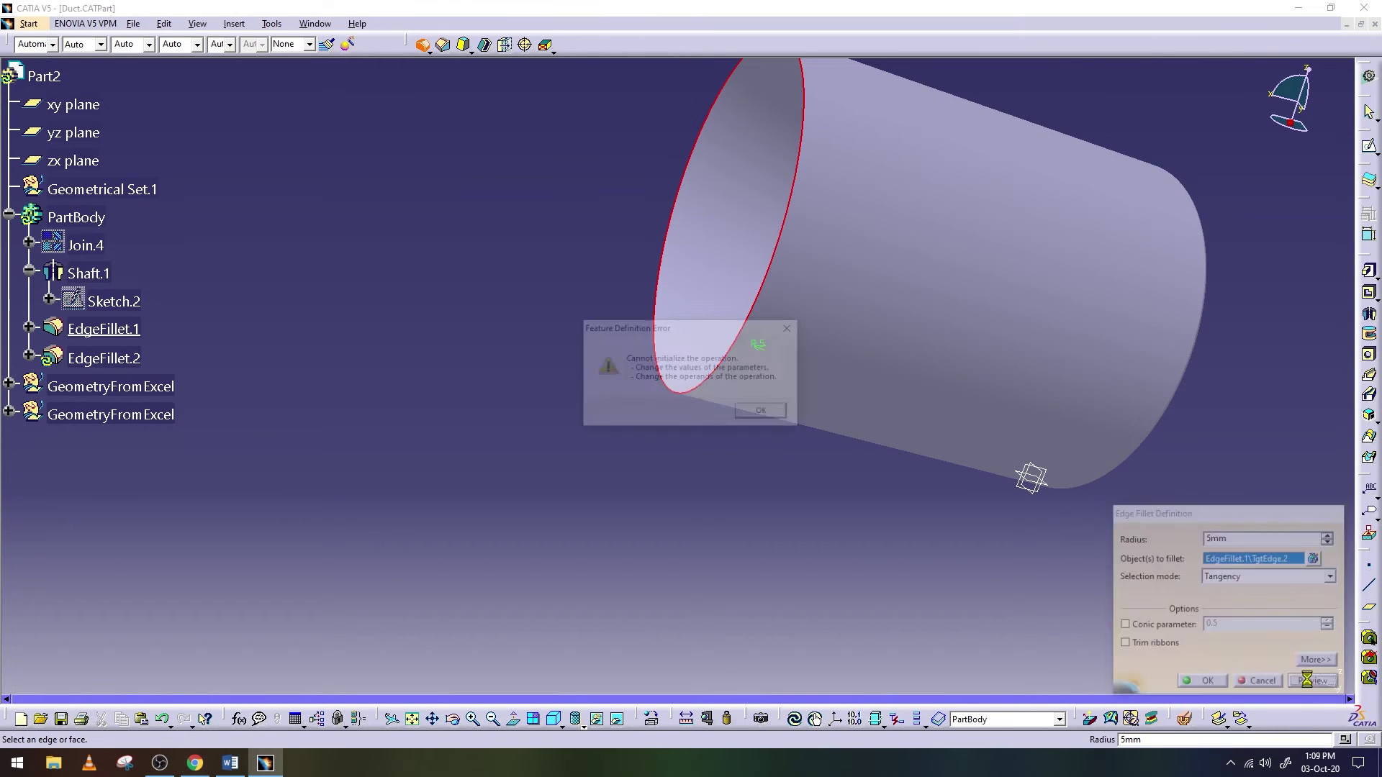
pyautogui.click(761, 414)
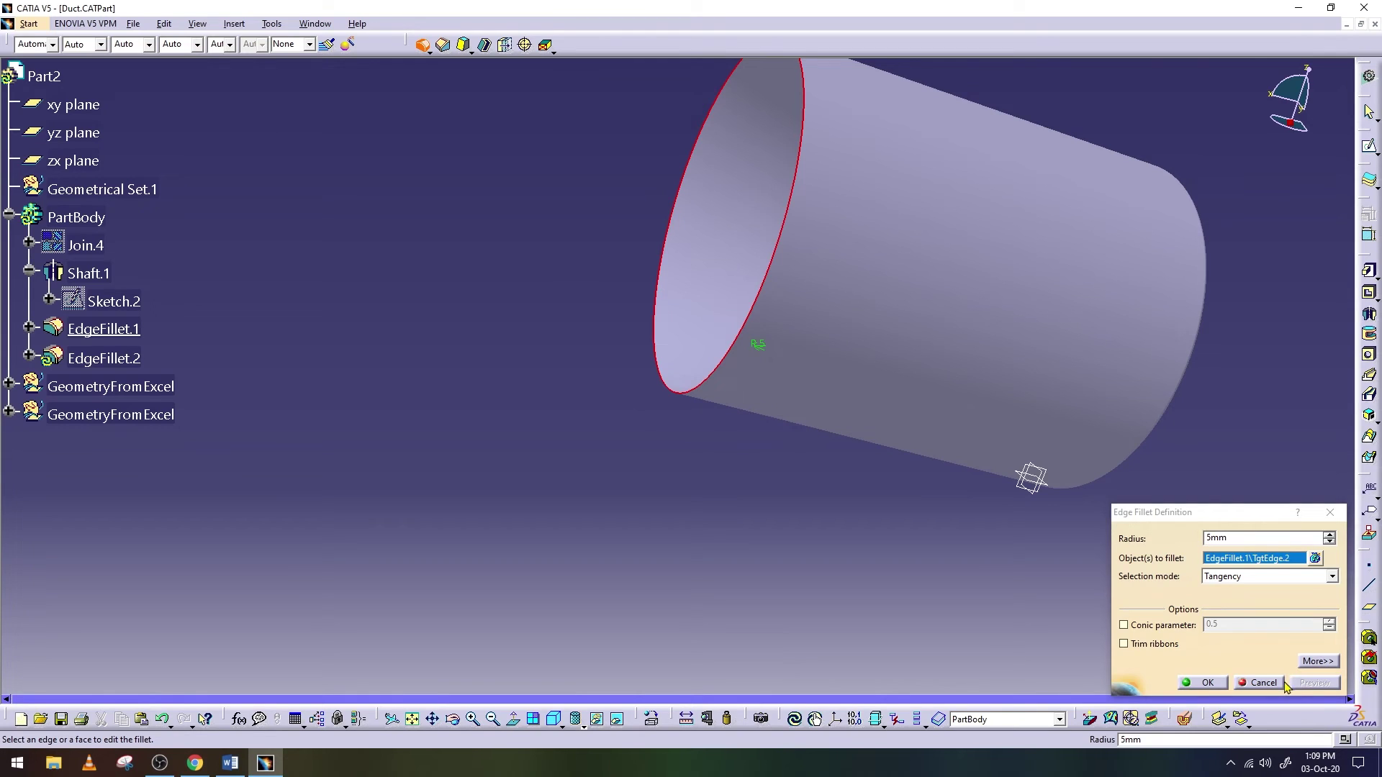
pyautogui.click(1259, 683)
pyautogui.click(454, 719)
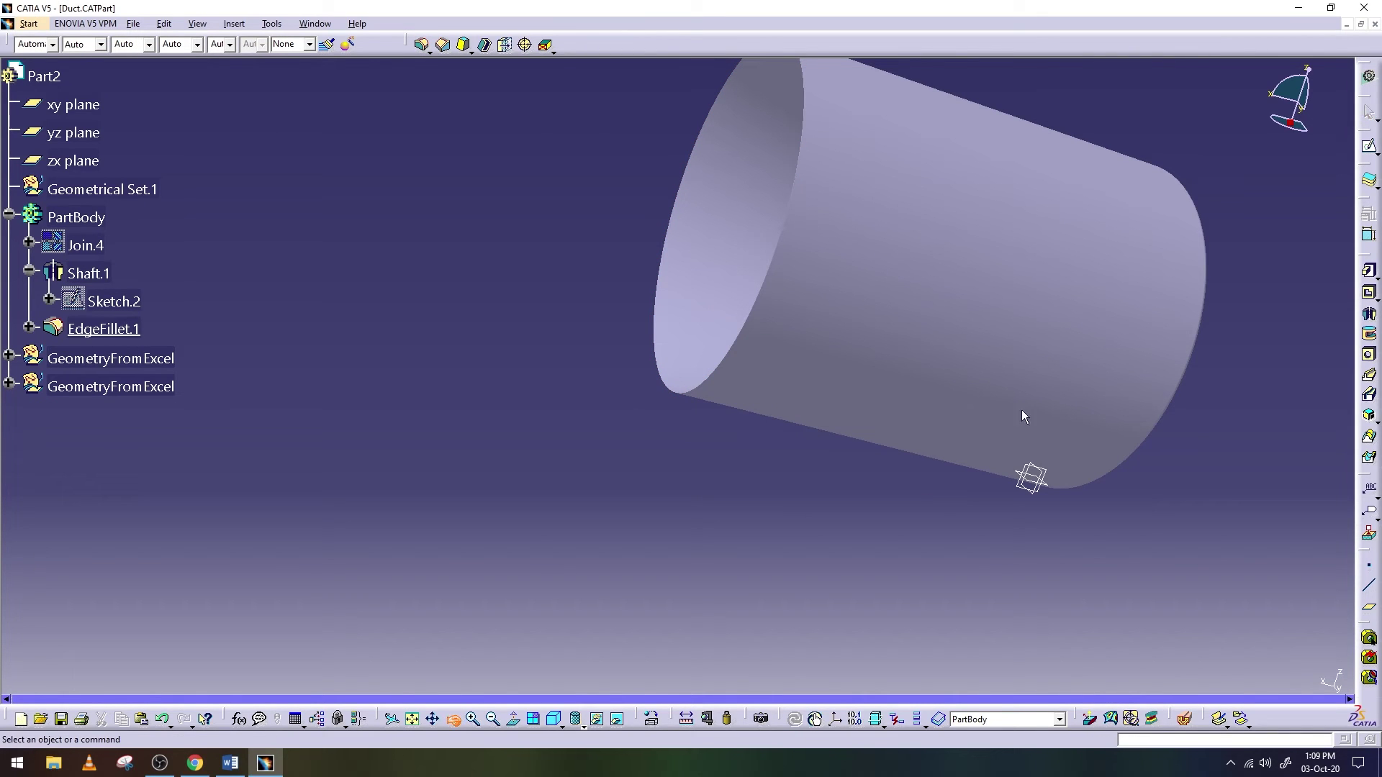
pyautogui.moveTo(1226, 423); pyautogui.dragTo(1073, 404)
# Rotate, zoom and pan so the whole filleted duct sits centred in view
pyautogui.moveTo(945, 402)
pyautogui.mouseDown()
pyautogui.moveTo(972, 407)
pyautogui.moveTo(411, 417)
pyautogui.mouseUp()
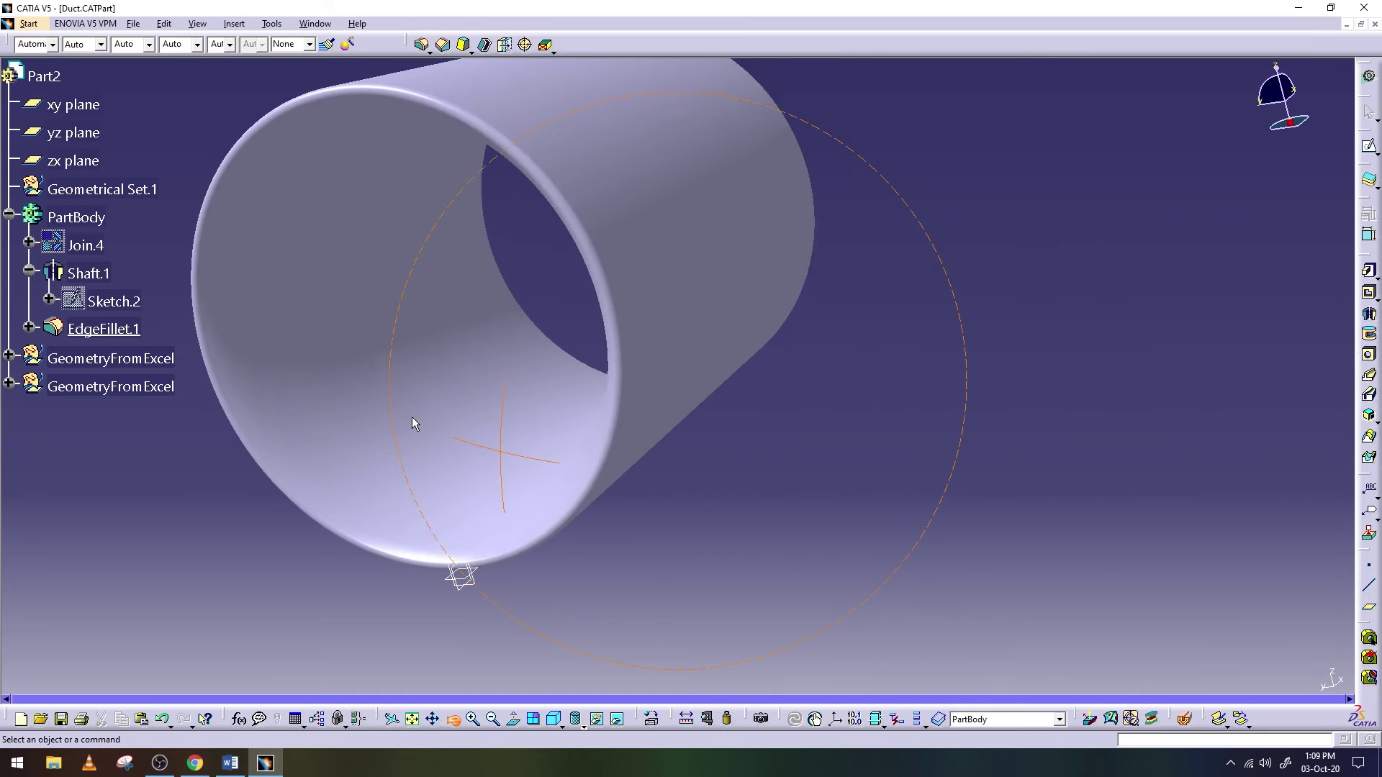
pyautogui.moveTo(893, 316); pyautogui.dragTo(911, 426, button='middle')
pyautogui.click(452, 719)
pyautogui.moveTo(530, 515)
pyautogui.mouseDown()
pyautogui.moveTo(503, 457)
pyautogui.moveTo(515, 417)
pyautogui.moveTo(583, 416)
pyautogui.mouseUp()
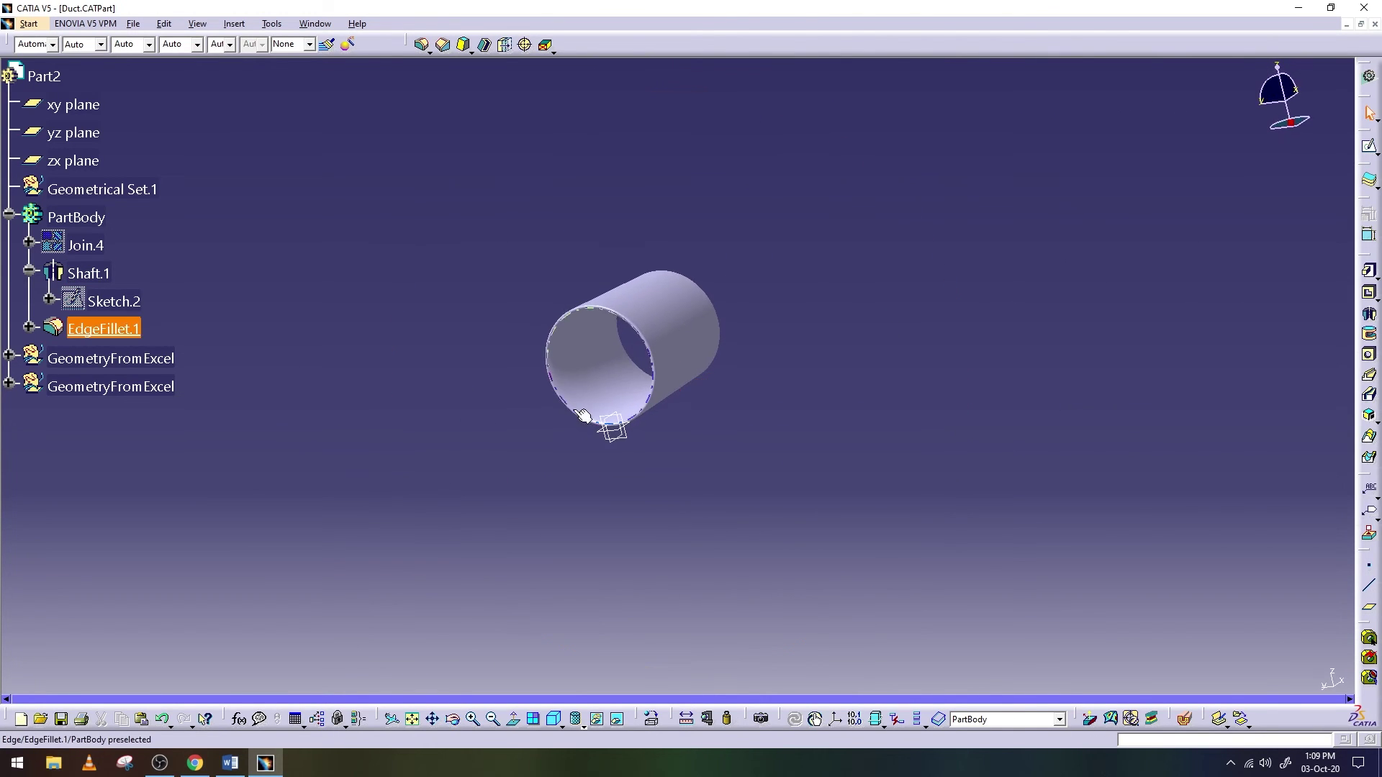
pyautogui.moveTo(499, 648)
pyautogui.mouseDown(button='middle')
pyautogui.moveTo(670, 603)
pyautogui.moveTo(684, 551)
pyautogui.mouseUp(button='middle')
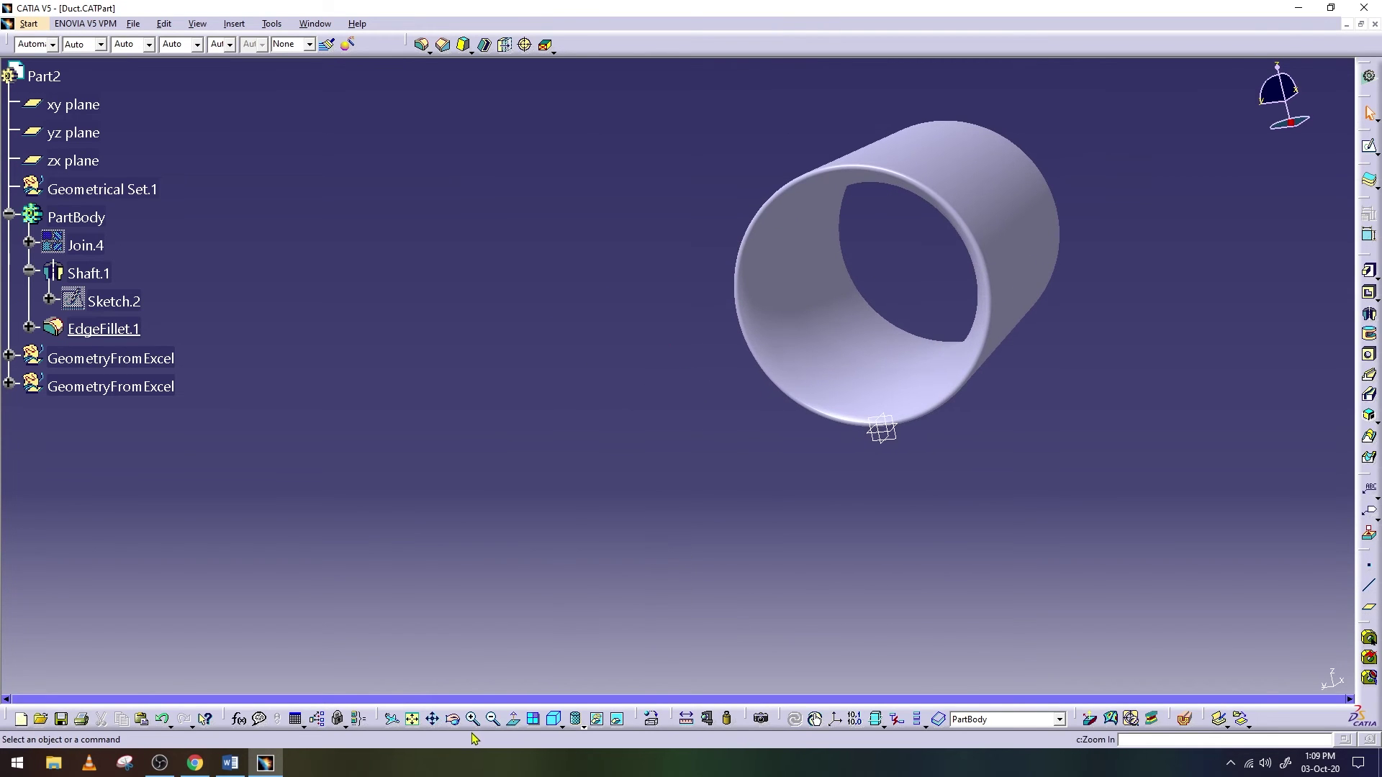
pyautogui.click(434, 719)
pyautogui.moveTo(712, 372); pyautogui.dragTo(622, 393)
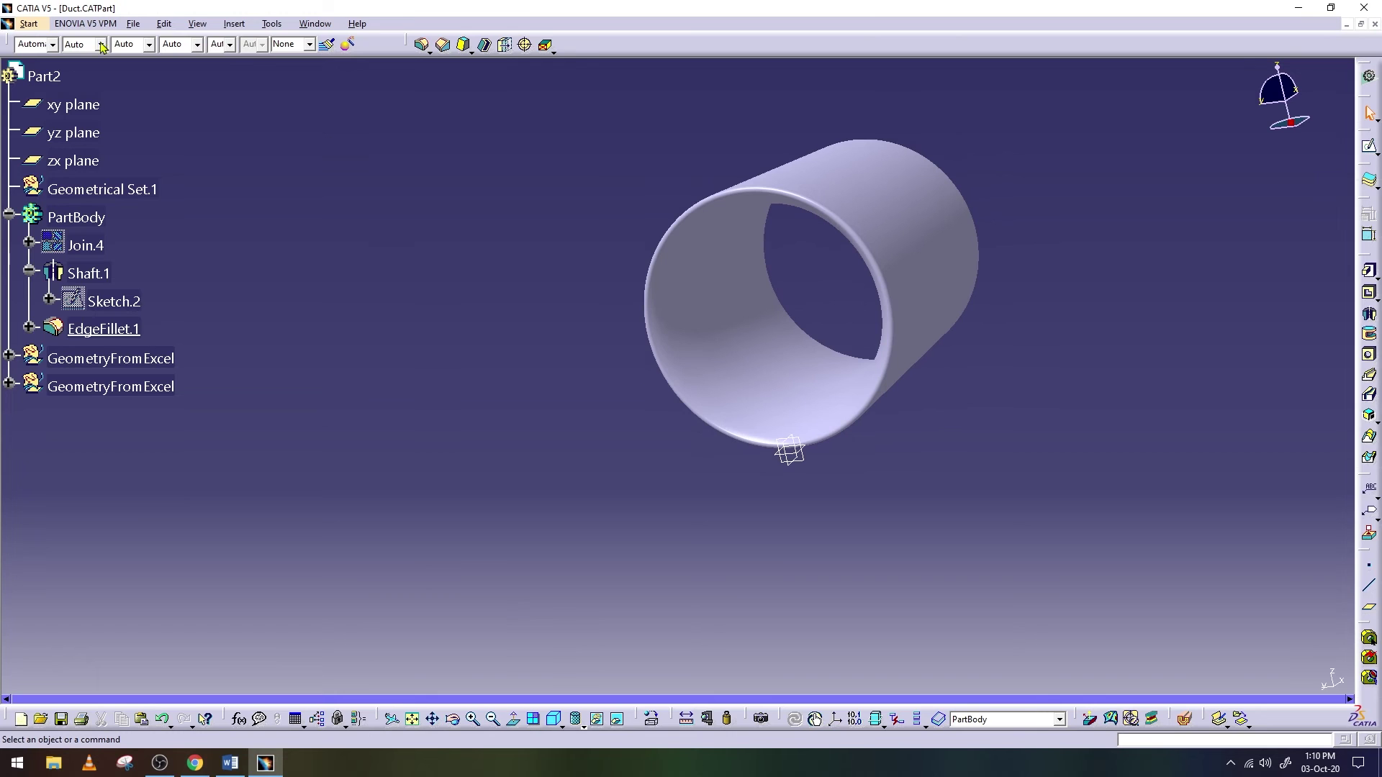
# Save Duct.CATPart with EdgeFillet.1 and turn the duct to a near end-on view
pyautogui.click(133, 23)
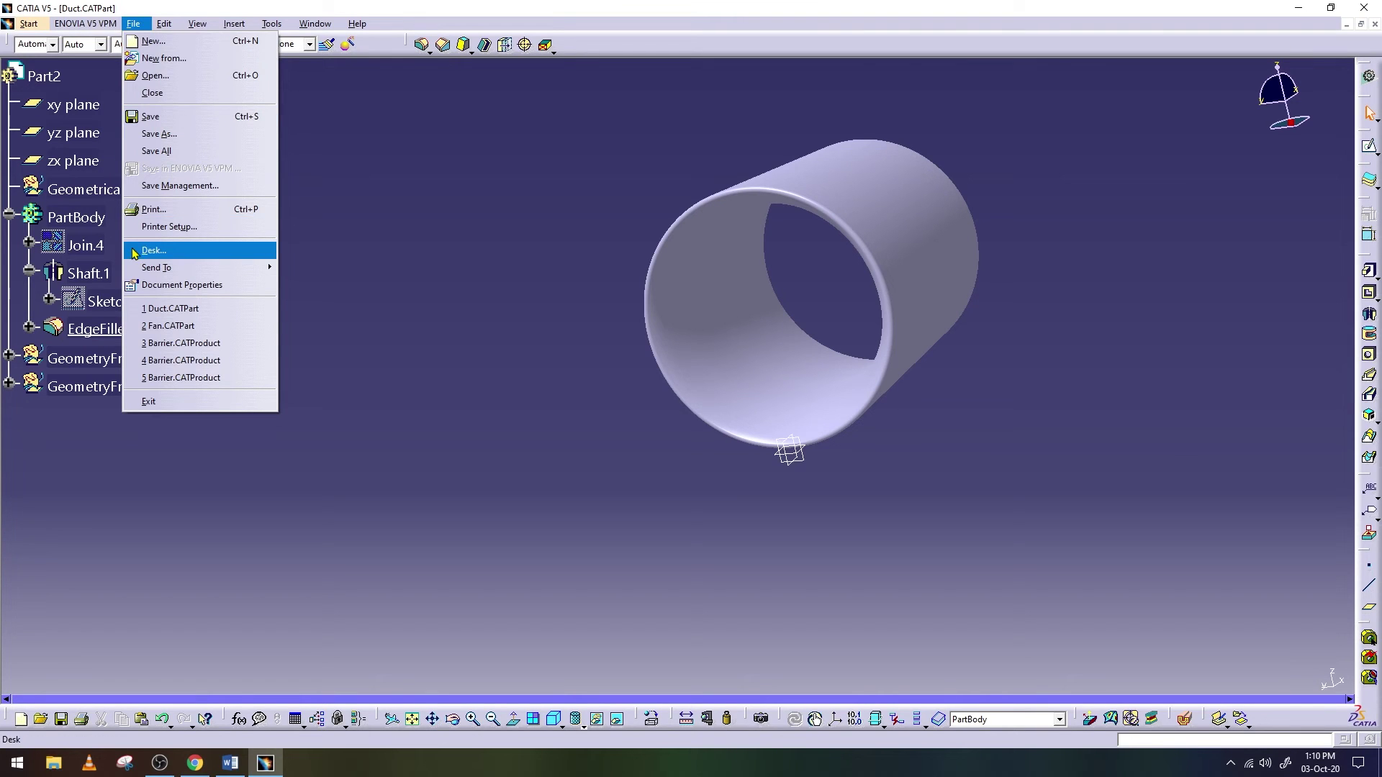
pyautogui.click(182, 122)
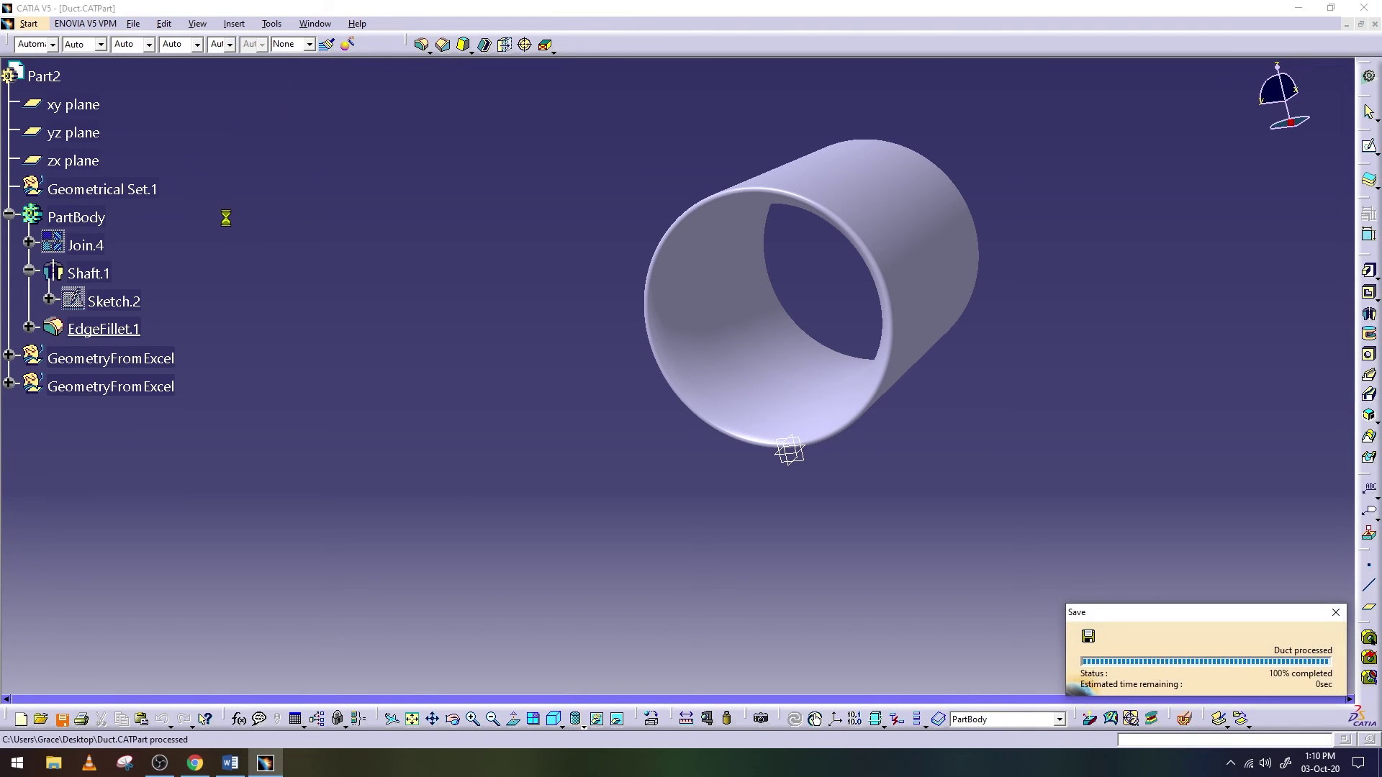
pyautogui.moveTo(447, 727)
pyautogui.mouseDown()
pyautogui.moveTo(691, 315)
pyautogui.moveTo(645, 330)
pyautogui.moveTo(722, 306)
pyautogui.moveTo(561, 382)
pyautogui.moveTo(919, 404)
pyautogui.moveTo(757, 372)
pyautogui.moveTo(564, 376)
pyautogui.moveTo(546, 364)
pyautogui.mouseUp()
pyautogui.moveTo(439, 575)
pyautogui.mouseDown(button='middle')
pyautogui.moveTo(487, 525)
pyautogui.moveTo(494, 487)
pyautogui.moveTo(429, 574)
pyautogui.mouseUp(button='middle')
pyautogui.click(597, 722)
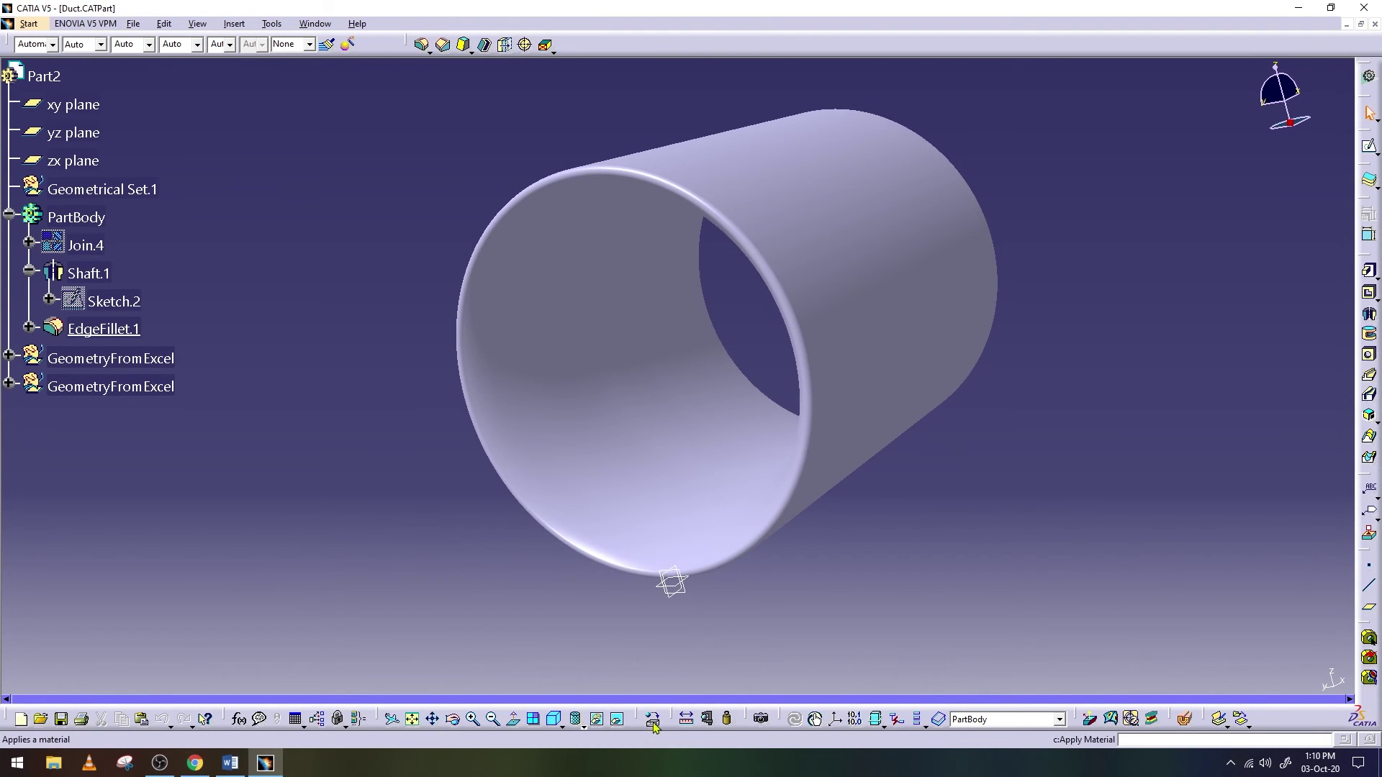
# Apply the Intensive Green painting material to the duct and render it in Photo Studio Easy Render
pyautogui.click(518, 484)
pyautogui.click(1013, 144)
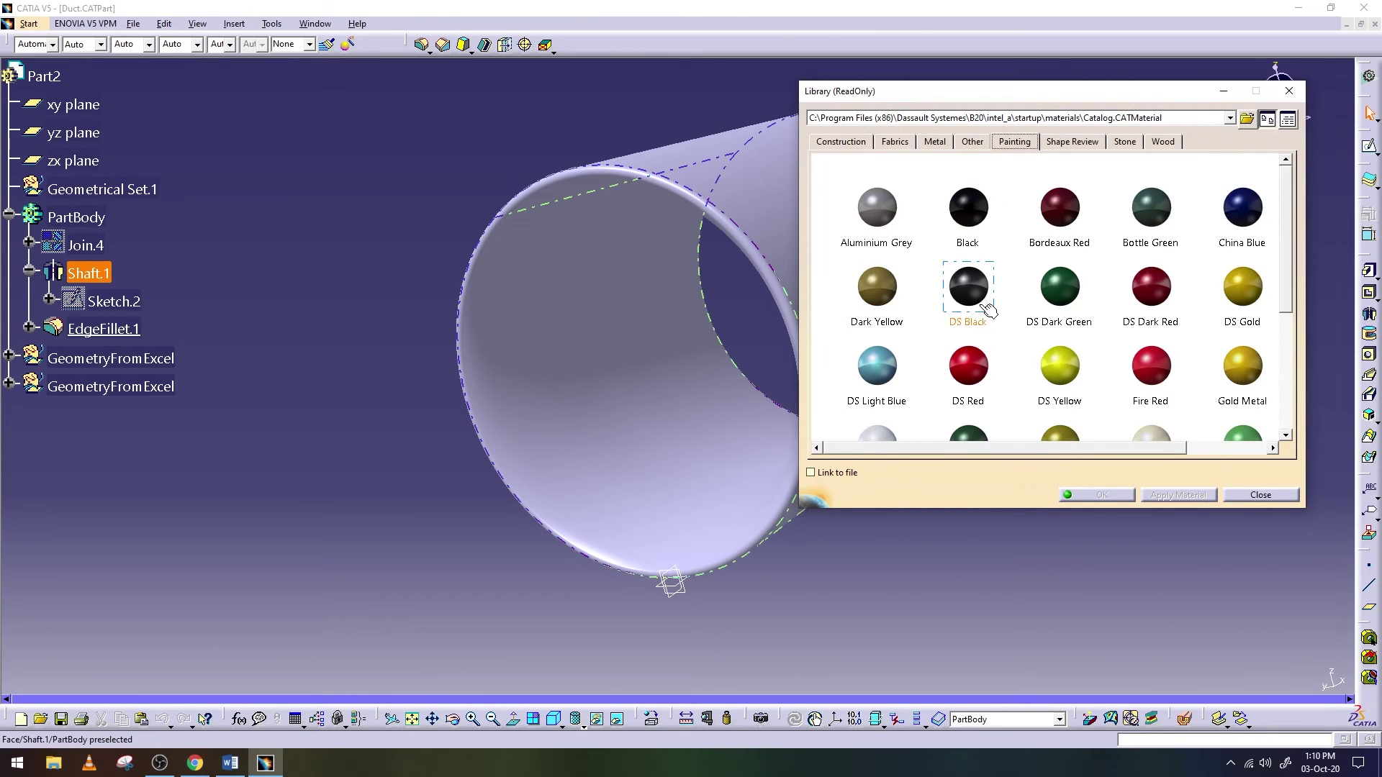
pyautogui.scroll(-1, 990, 354)
pyautogui.scroll(-1, 982, 349)
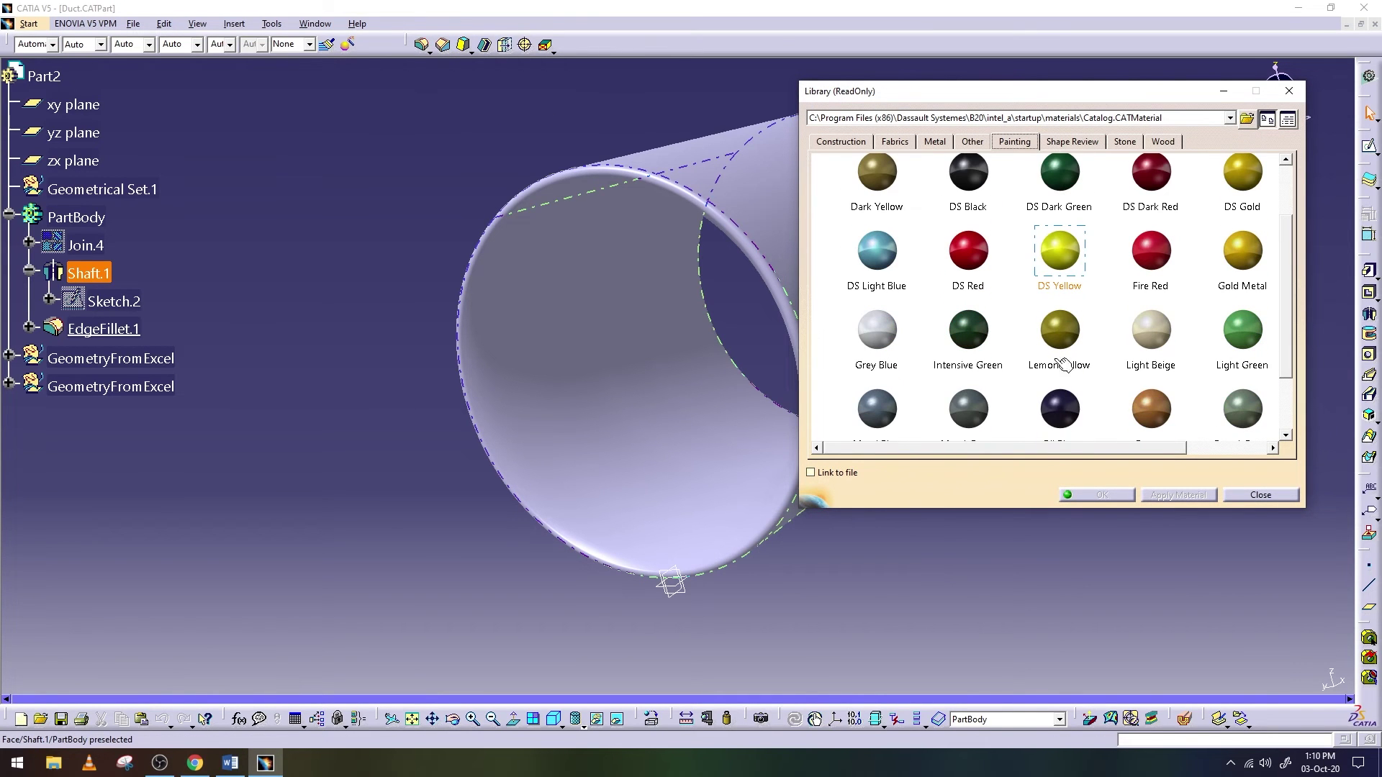
pyautogui.moveTo(972, 343); pyautogui.dragTo(749, 230)
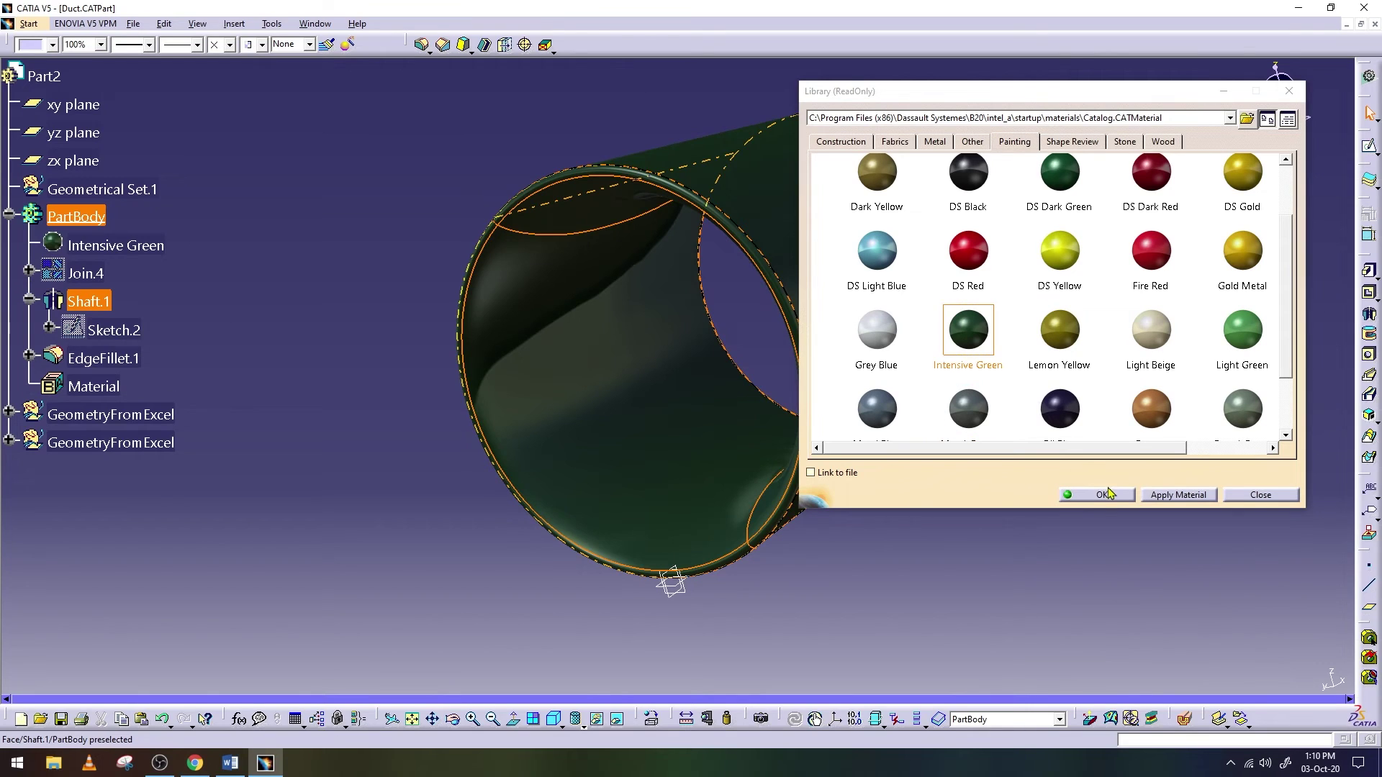
pyautogui.scroll(-1, 1145, 320)
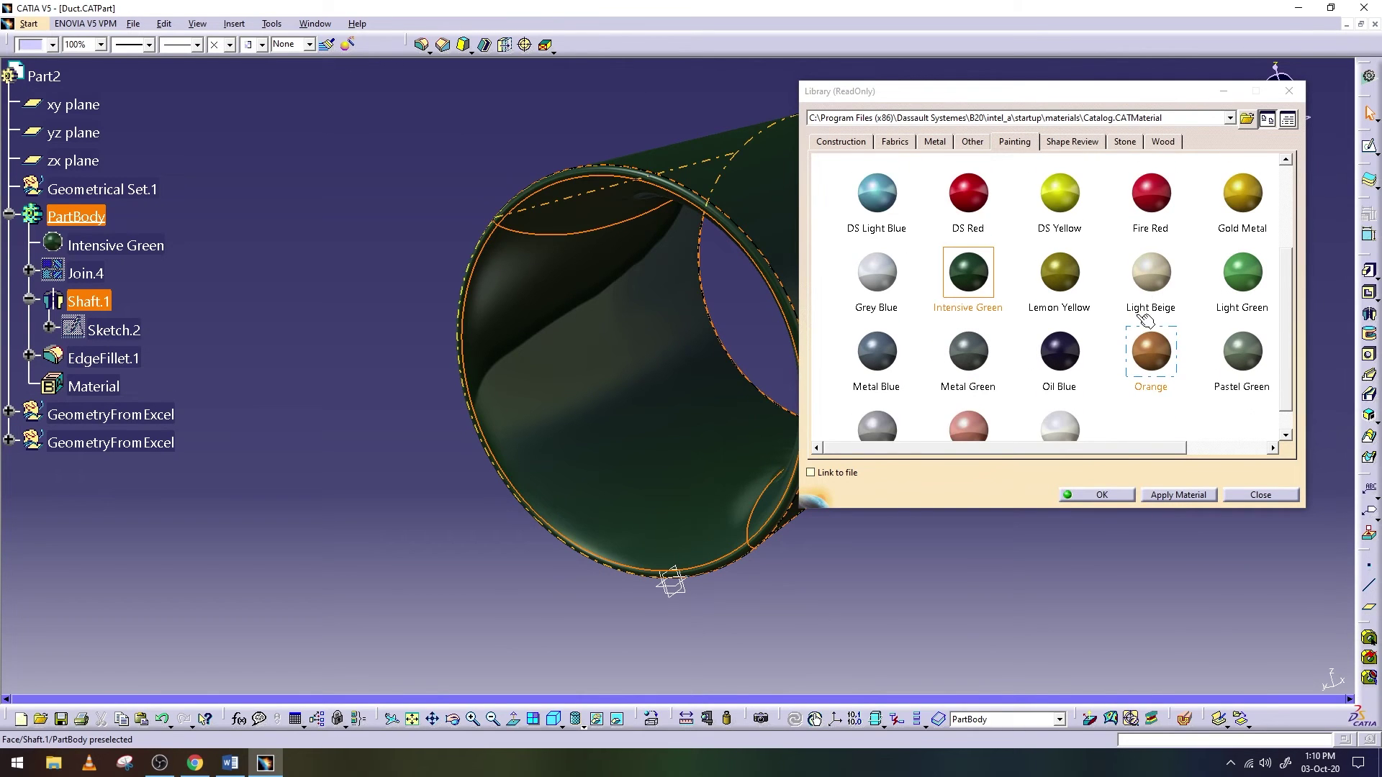
pyautogui.scroll(-1, 1154, 296)
pyautogui.click(762, 719)
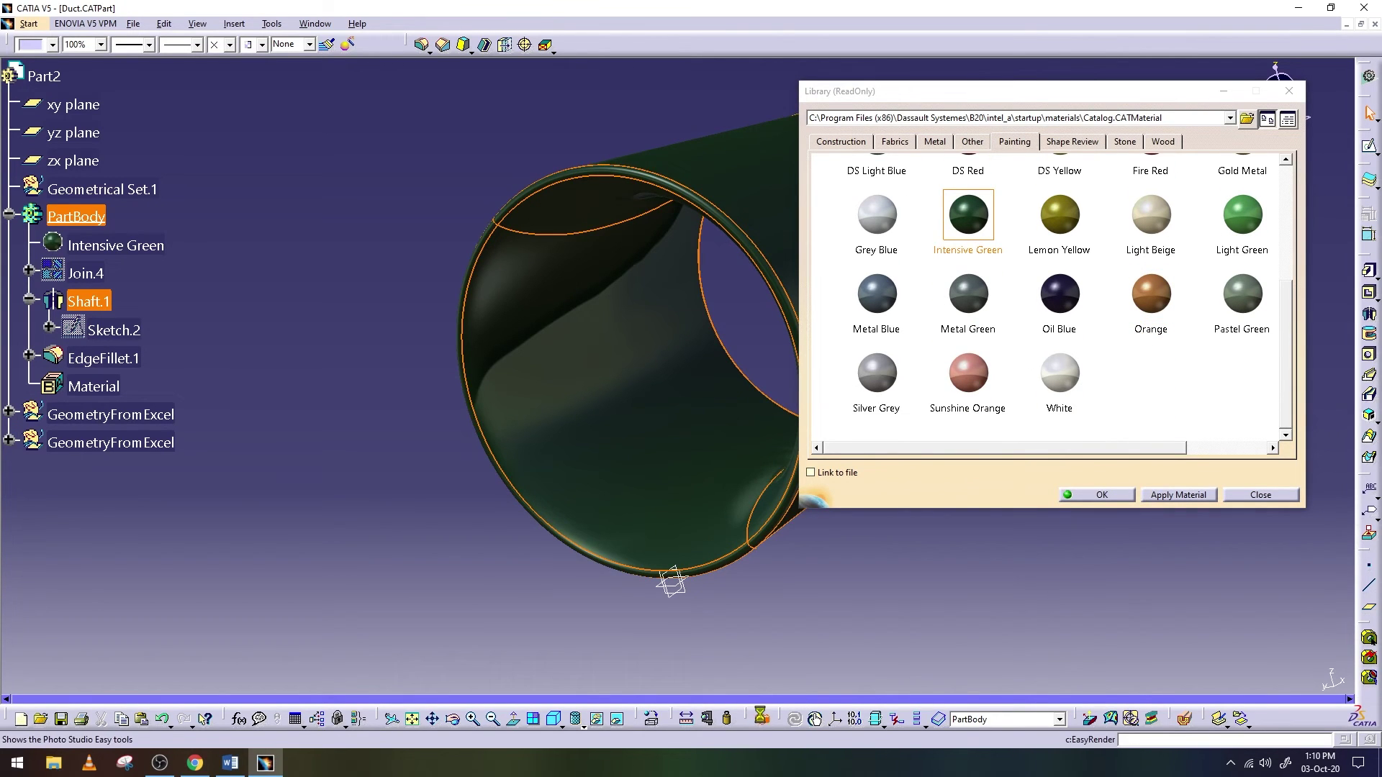
pyautogui.click(1307, 669)
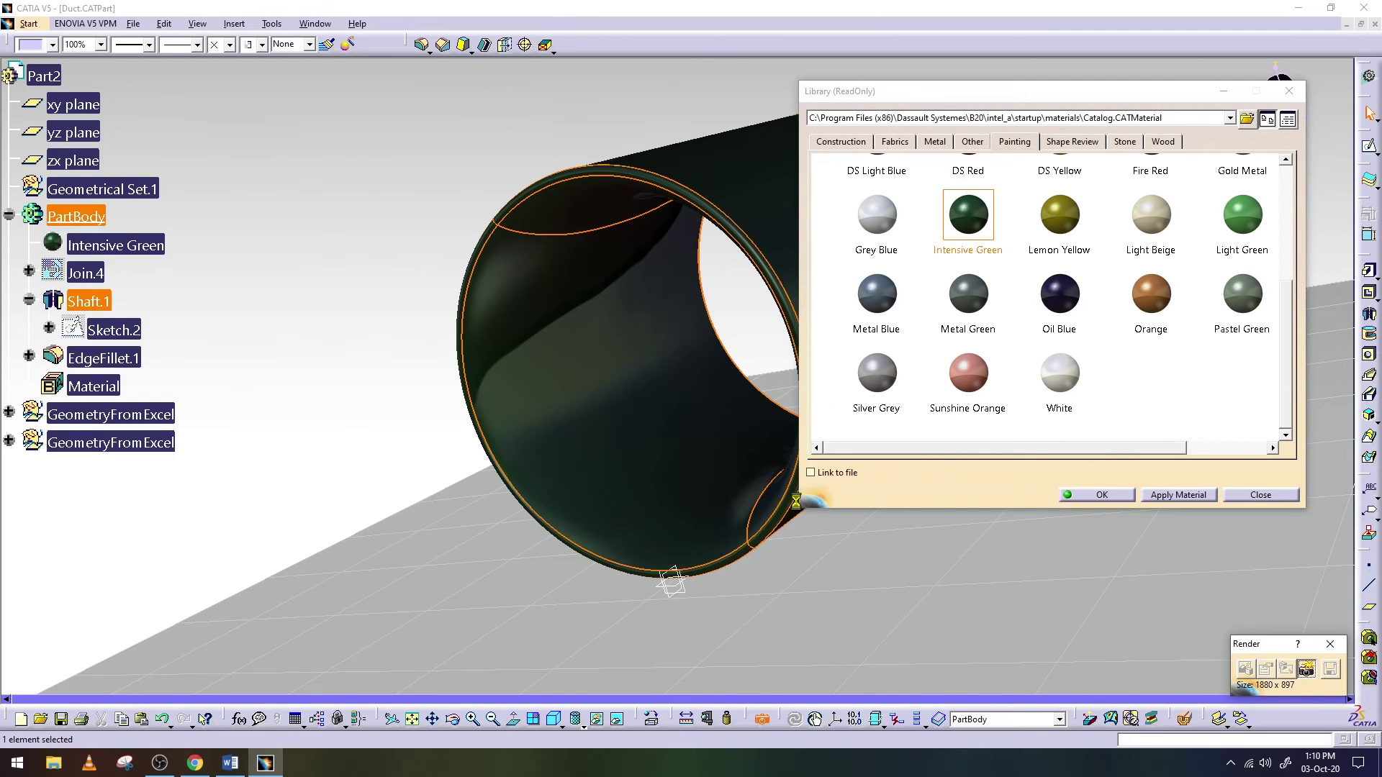
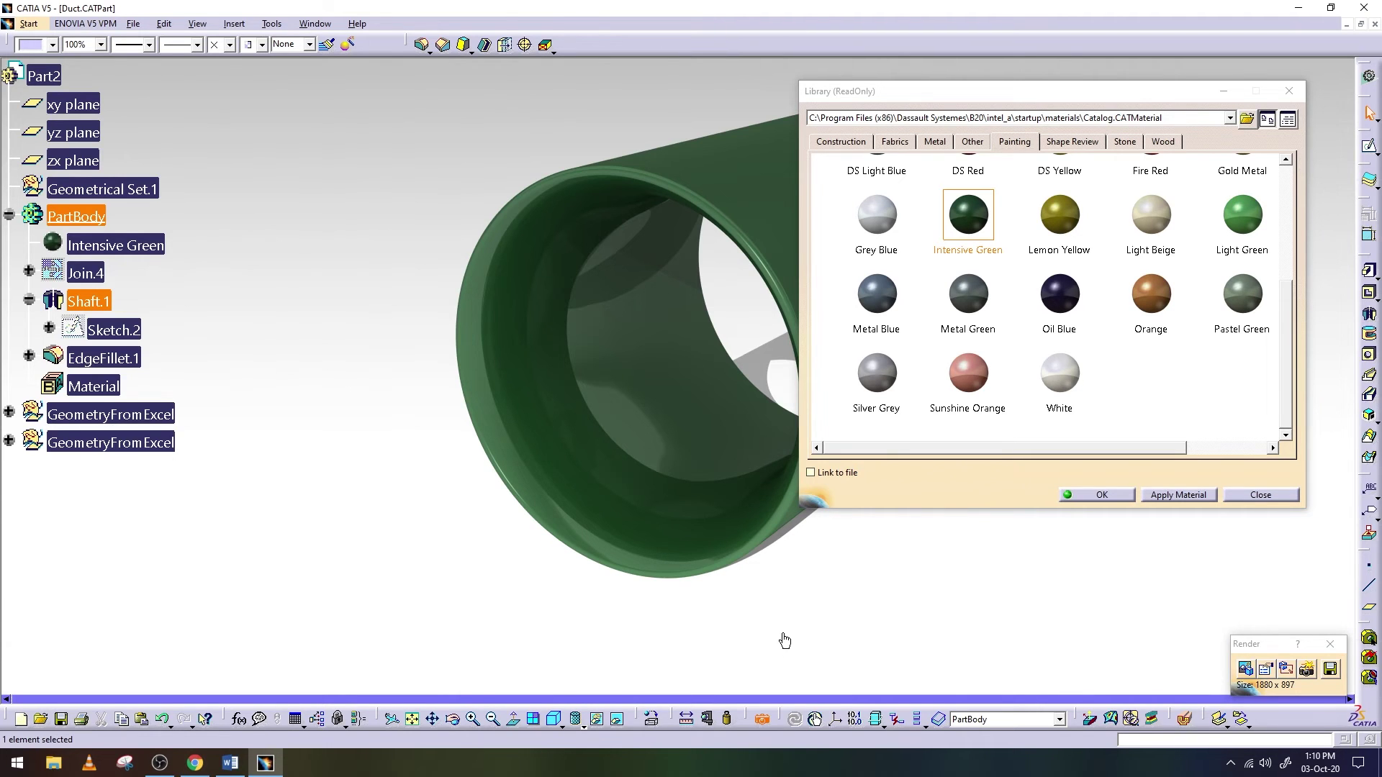
# Save the green duct render to the Desktop as JPEG High Quality image 'Airfoil Duct 1'
pyautogui.click(1249, 498)
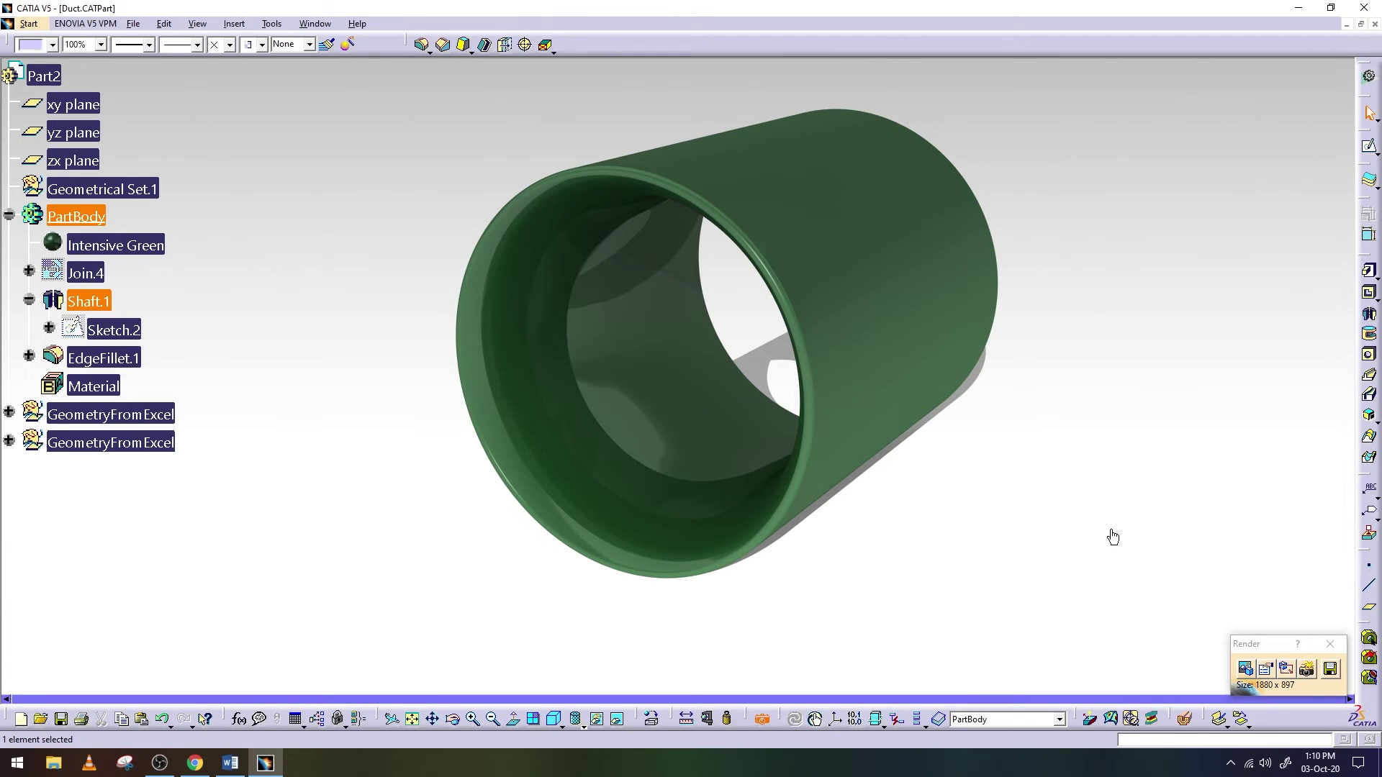
pyautogui.click(1330, 669)
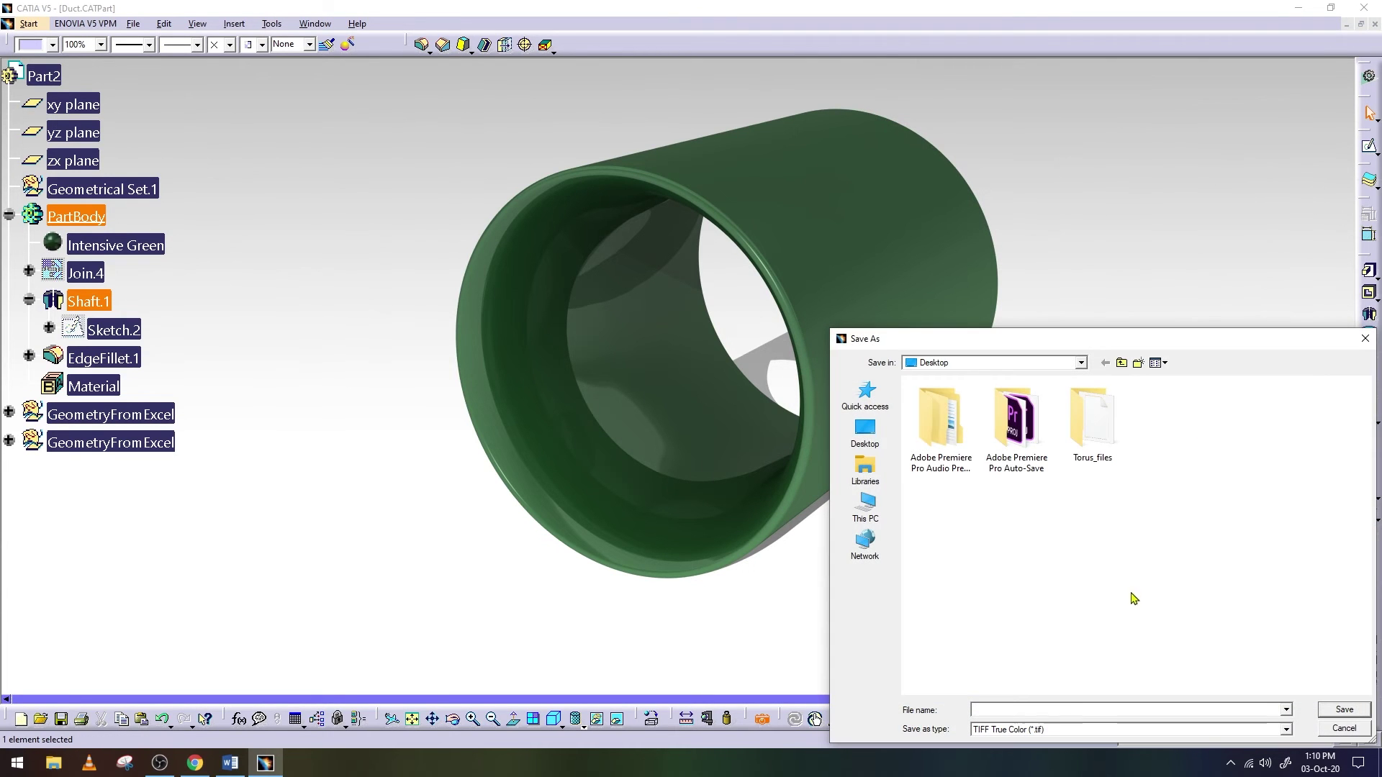
pyautogui.click(865, 432)
pyautogui.click(1015, 714)
pyautogui.write('Airfoil Duct')
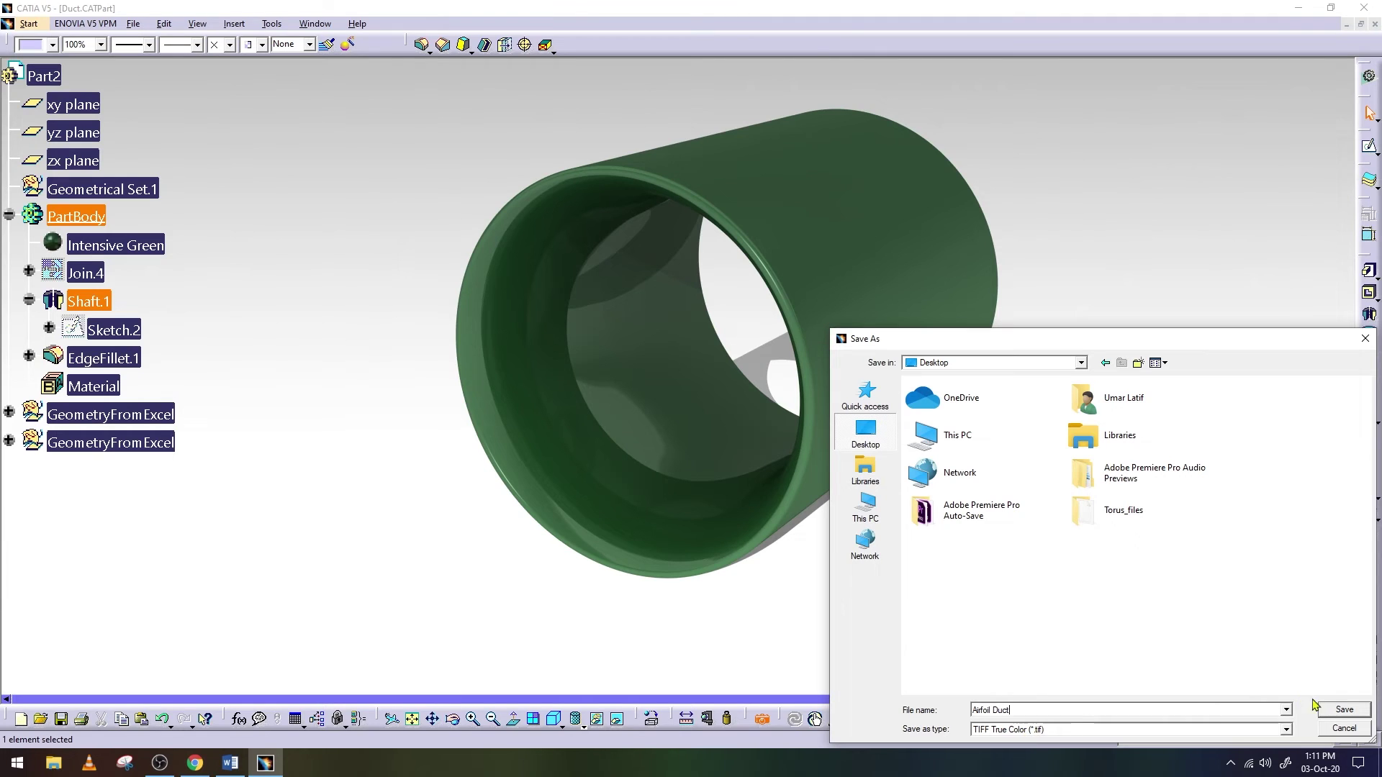
pyautogui.click(1287, 730)
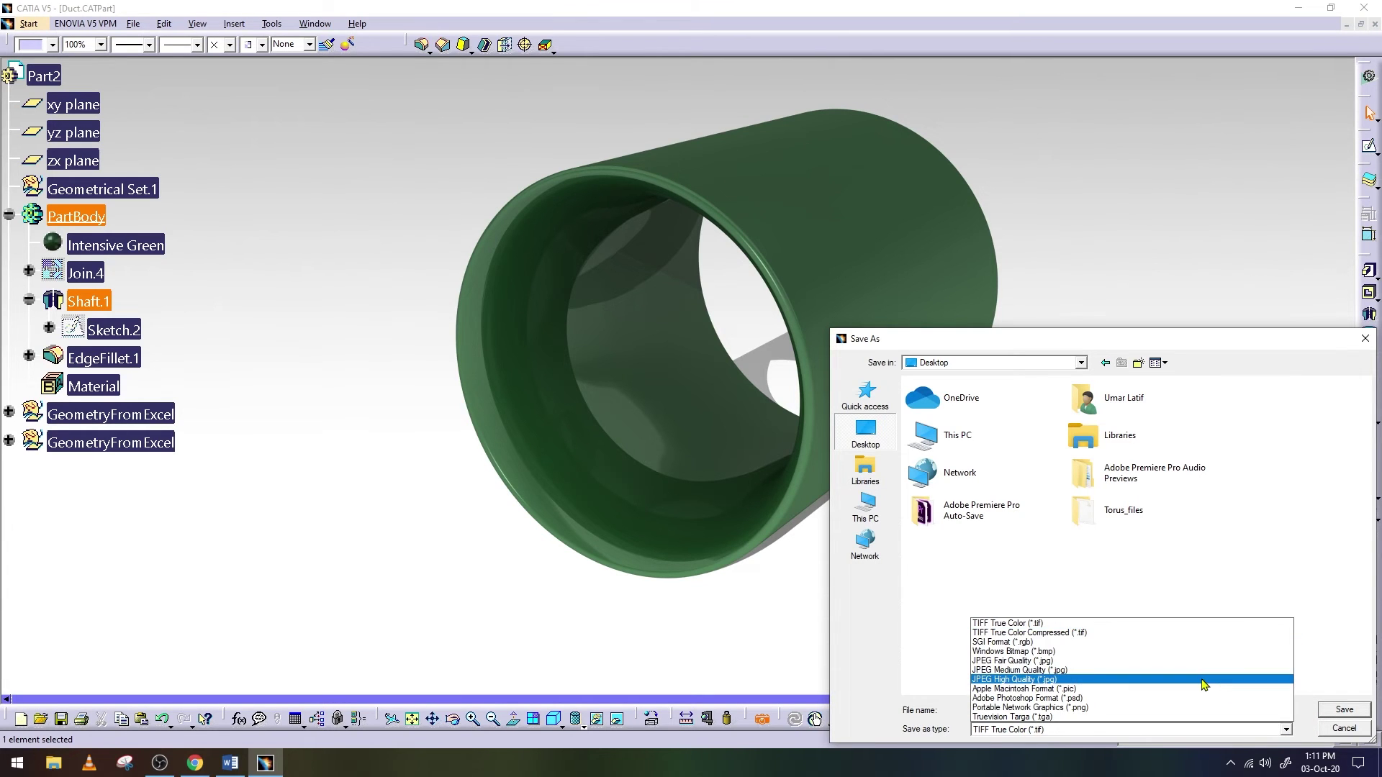
pyautogui.click(1222, 676)
pyautogui.hotkey('shift', 'Tab')
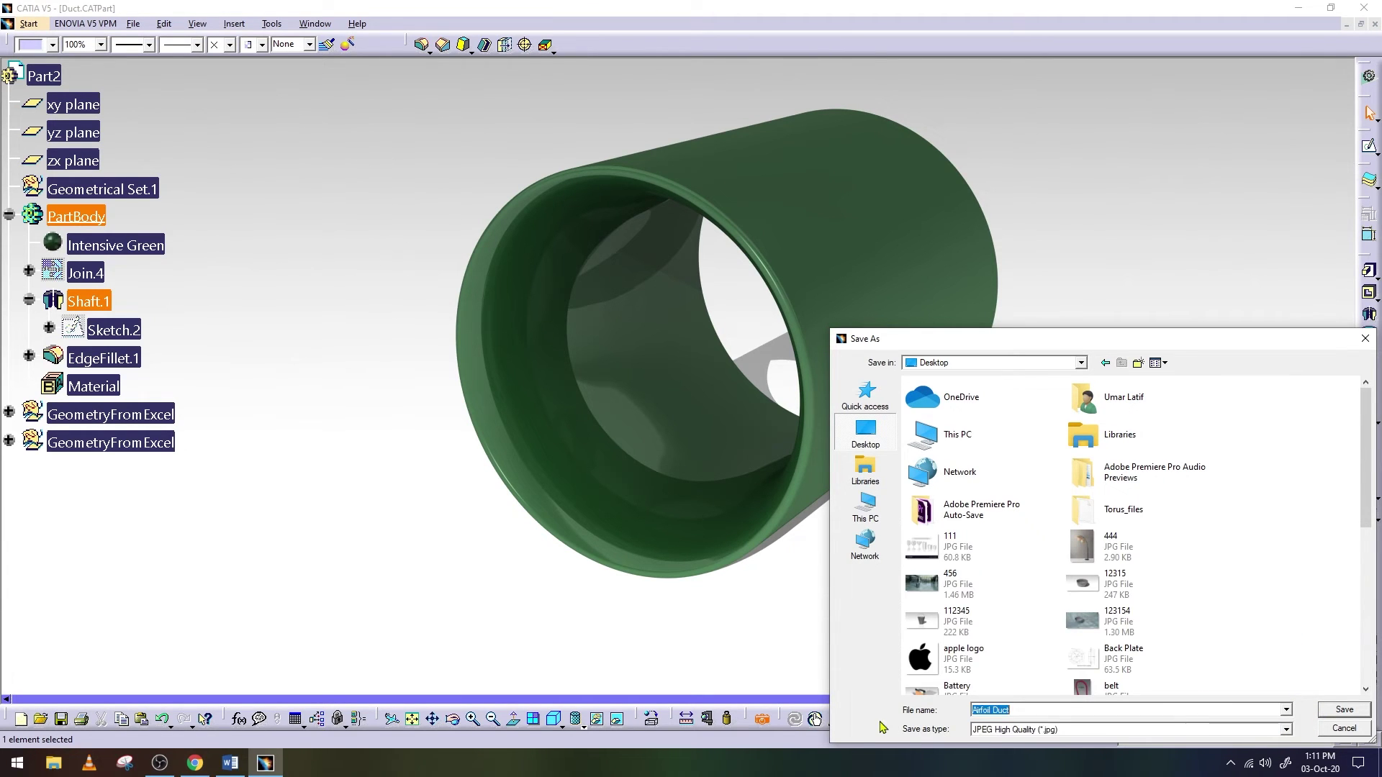
pyautogui.click(1024, 711)
pyautogui.moveTo(1032, 709); pyautogui.dragTo(956, 727)
pyautogui.click(1326, 712)
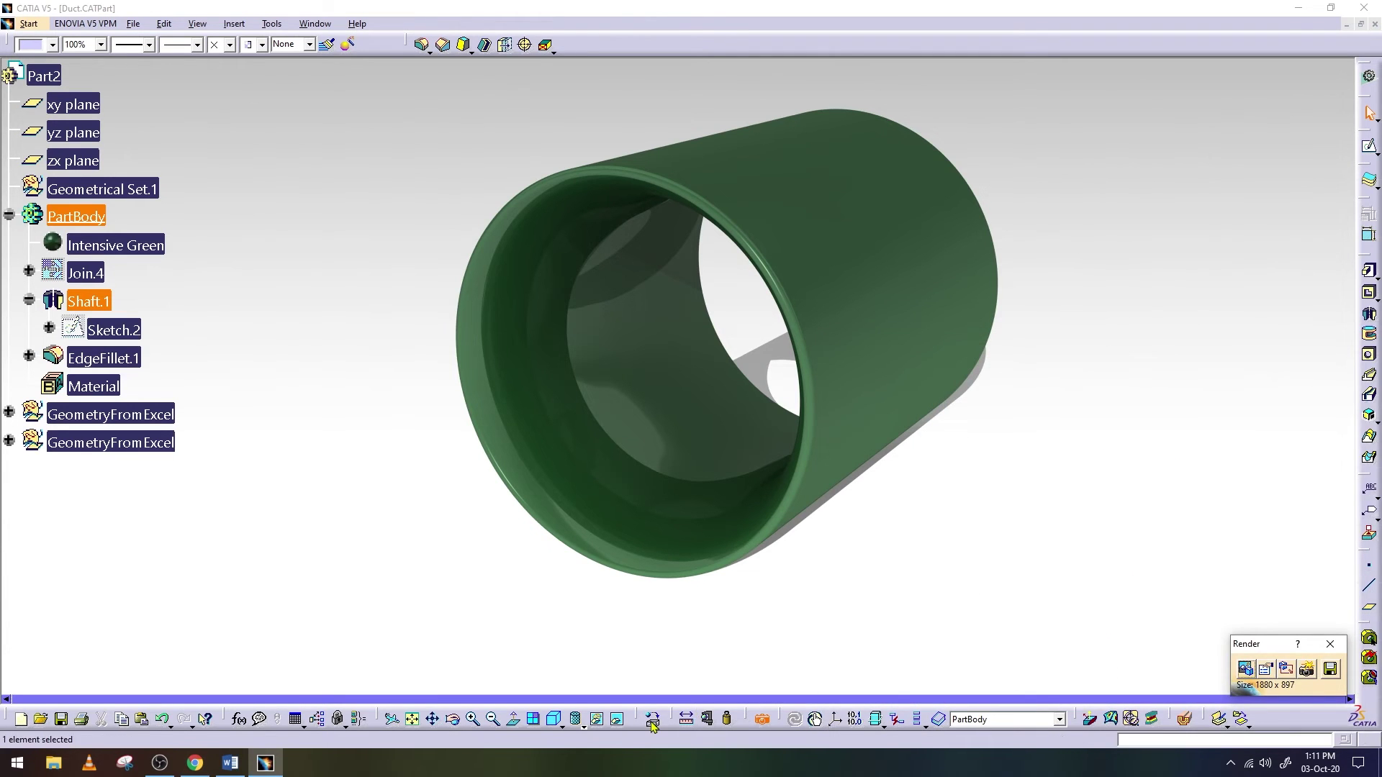
pyautogui.click(1247, 669)
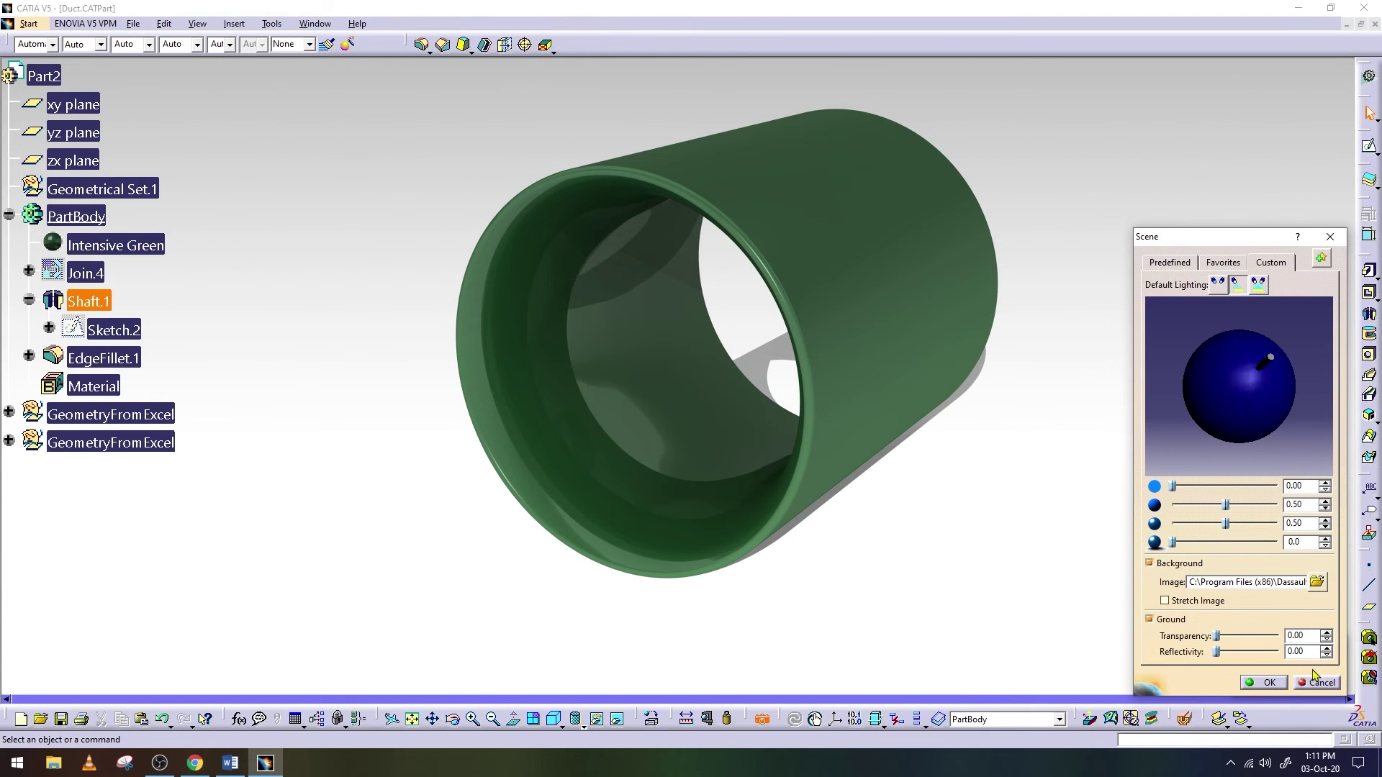
# Paint the duct body Sunshine Orange from the material library's Painting materials
pyautogui.click(1269, 683)
pyautogui.click(652, 719)
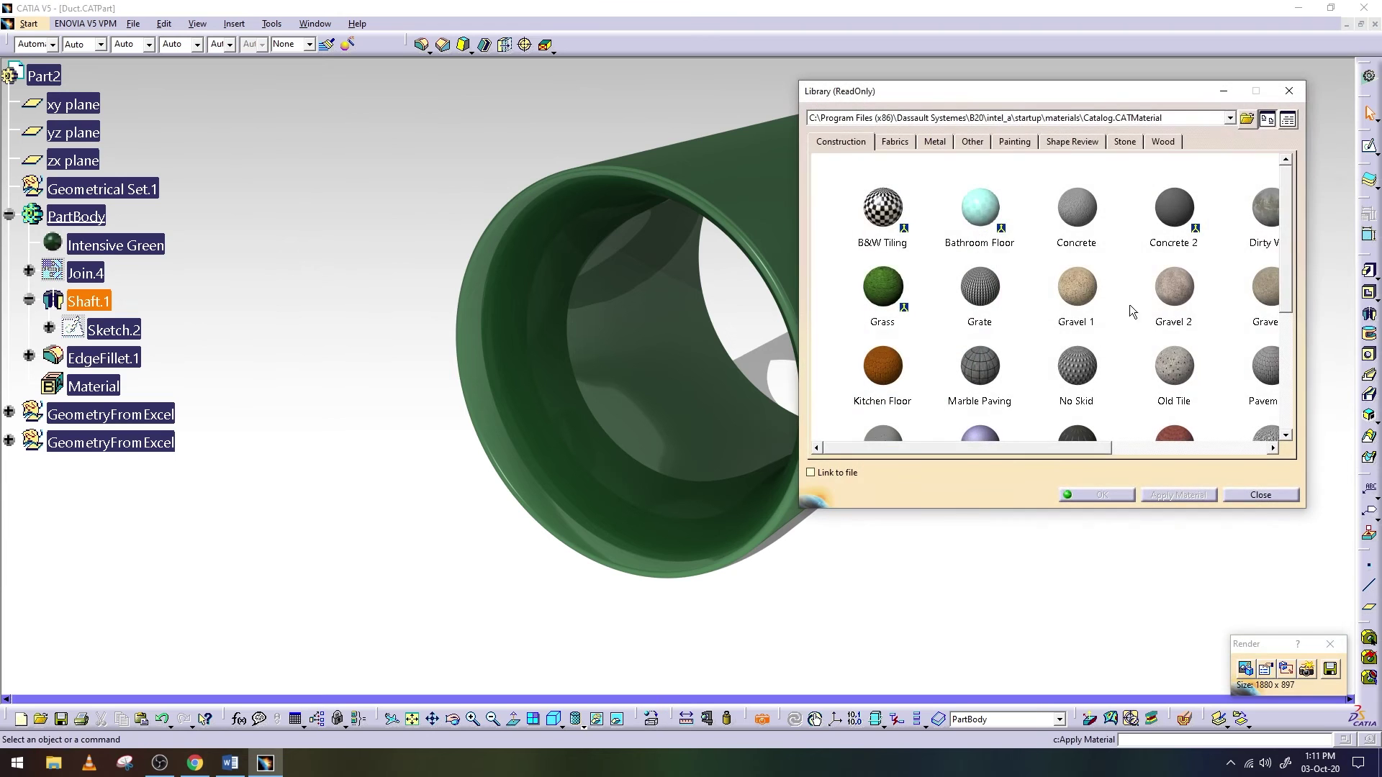
pyautogui.click(1015, 142)
pyautogui.click(1155, 353)
pyautogui.scroll(-1, 1163, 350)
pyautogui.scroll(-2, 1161, 350)
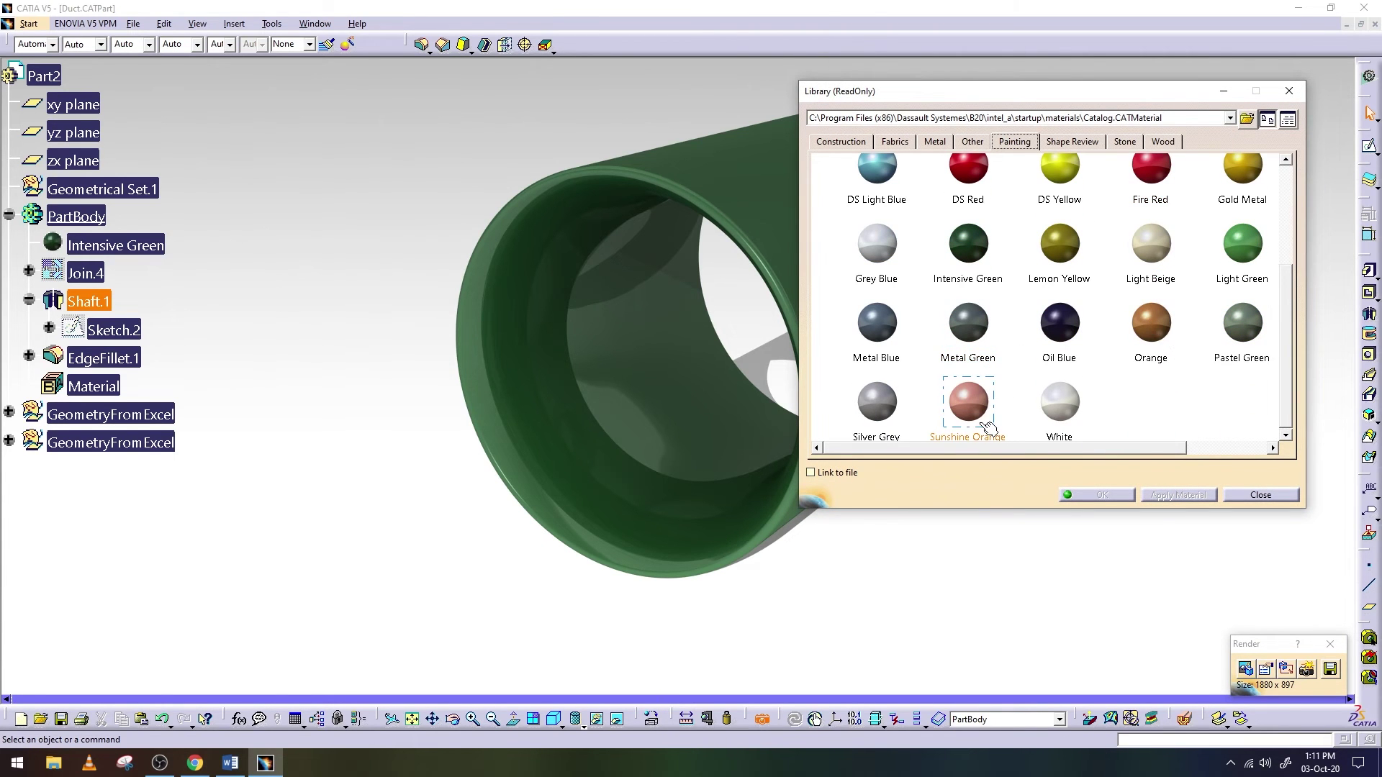
pyautogui.moveTo(968, 402); pyautogui.dragTo(719, 216)
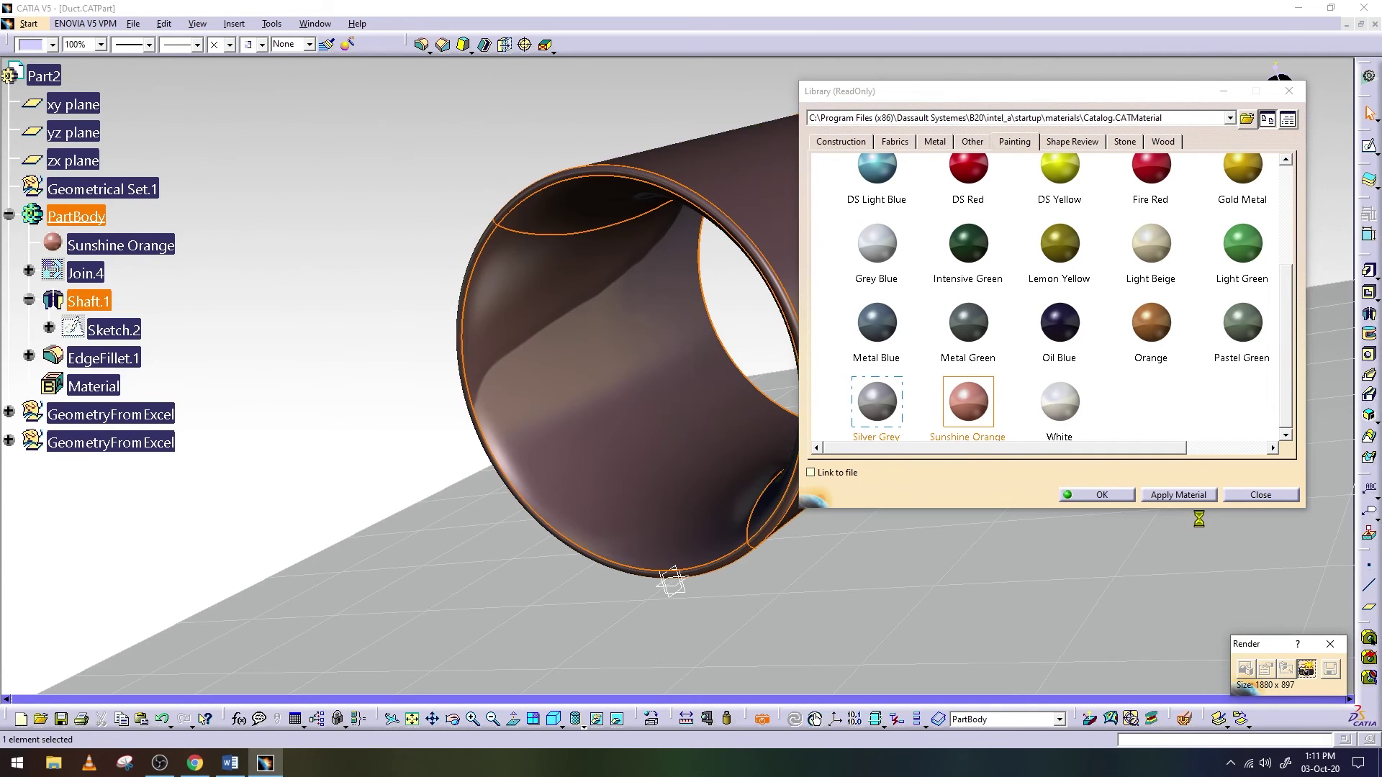
pyautogui.click(1260, 495)
# Save the repainted duct render as JPEG High Quality image 'Airfoil Duct 2'
pyautogui.click(1331, 669)
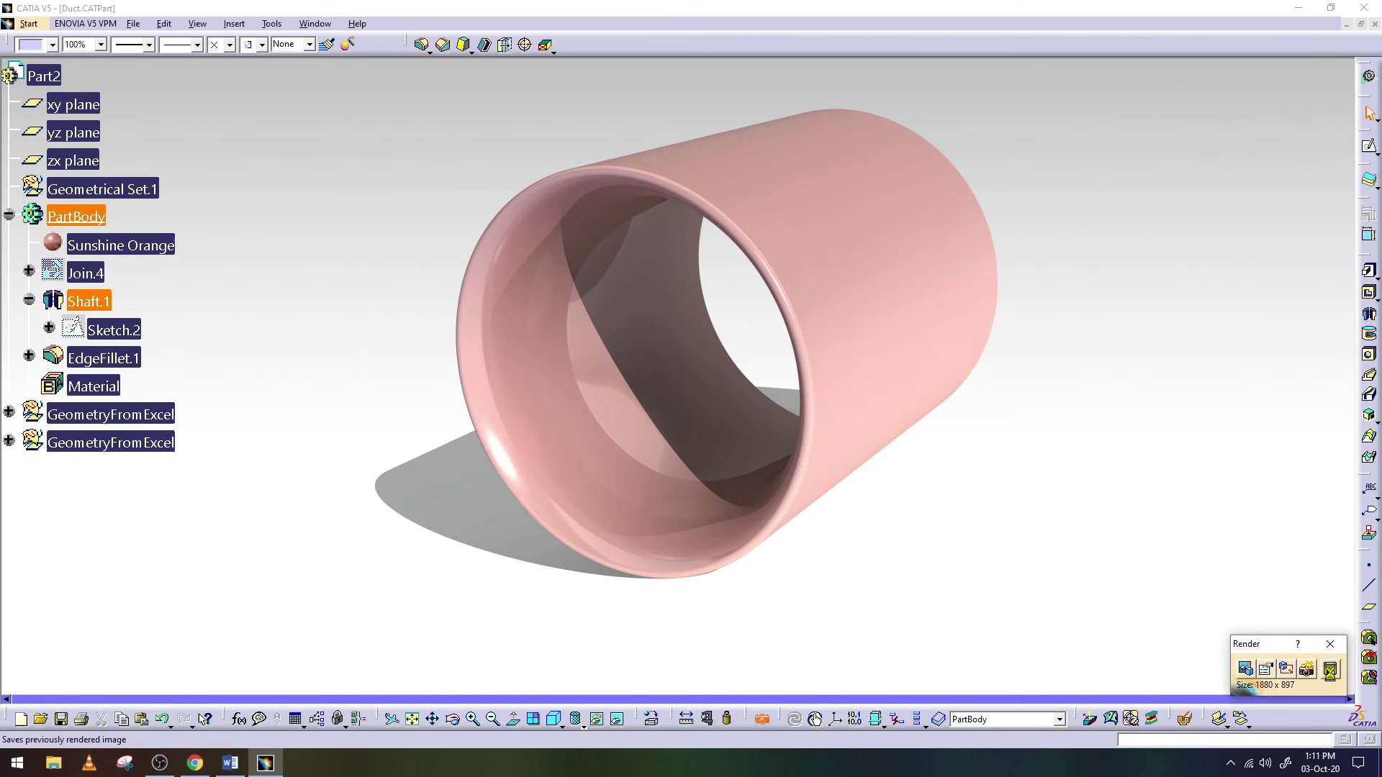
pyautogui.write('Airfoil Duct 1')
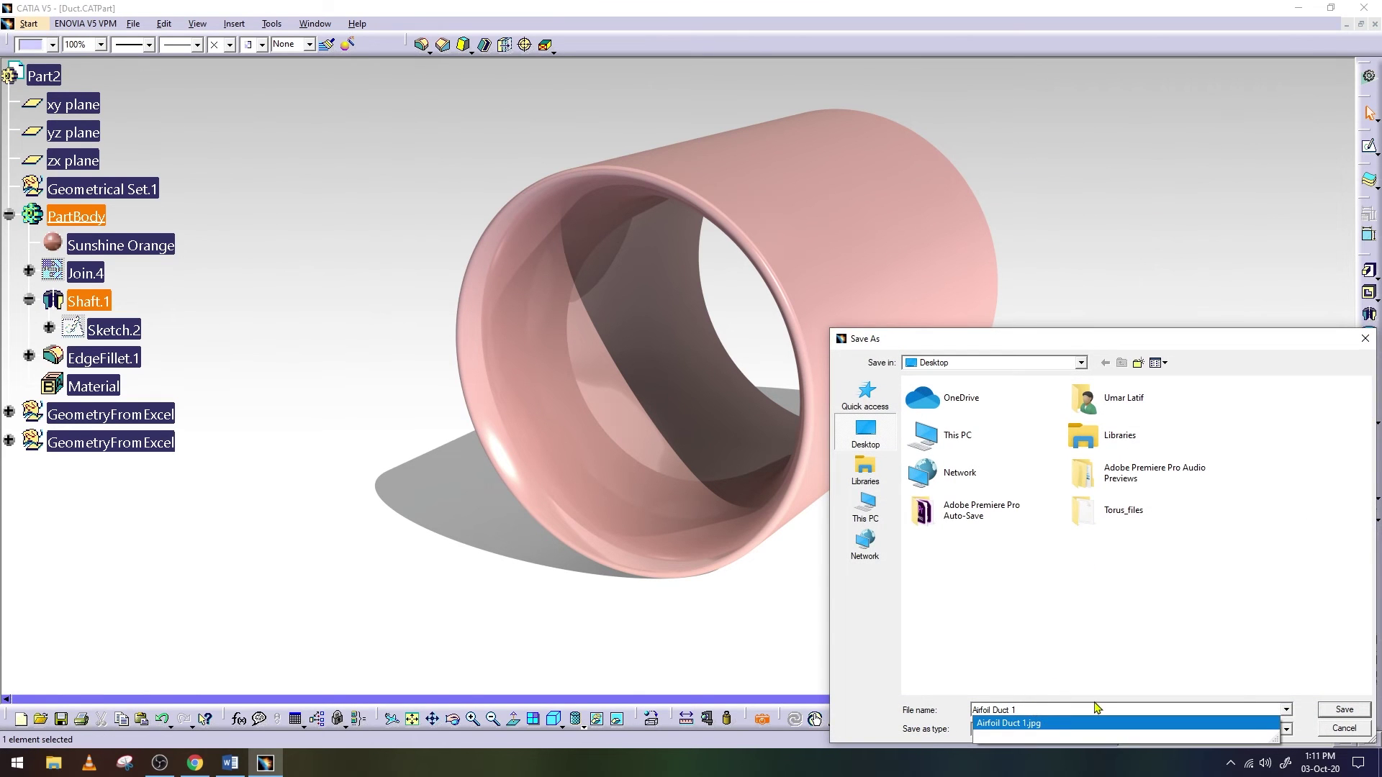
pyautogui.click(1343, 711)
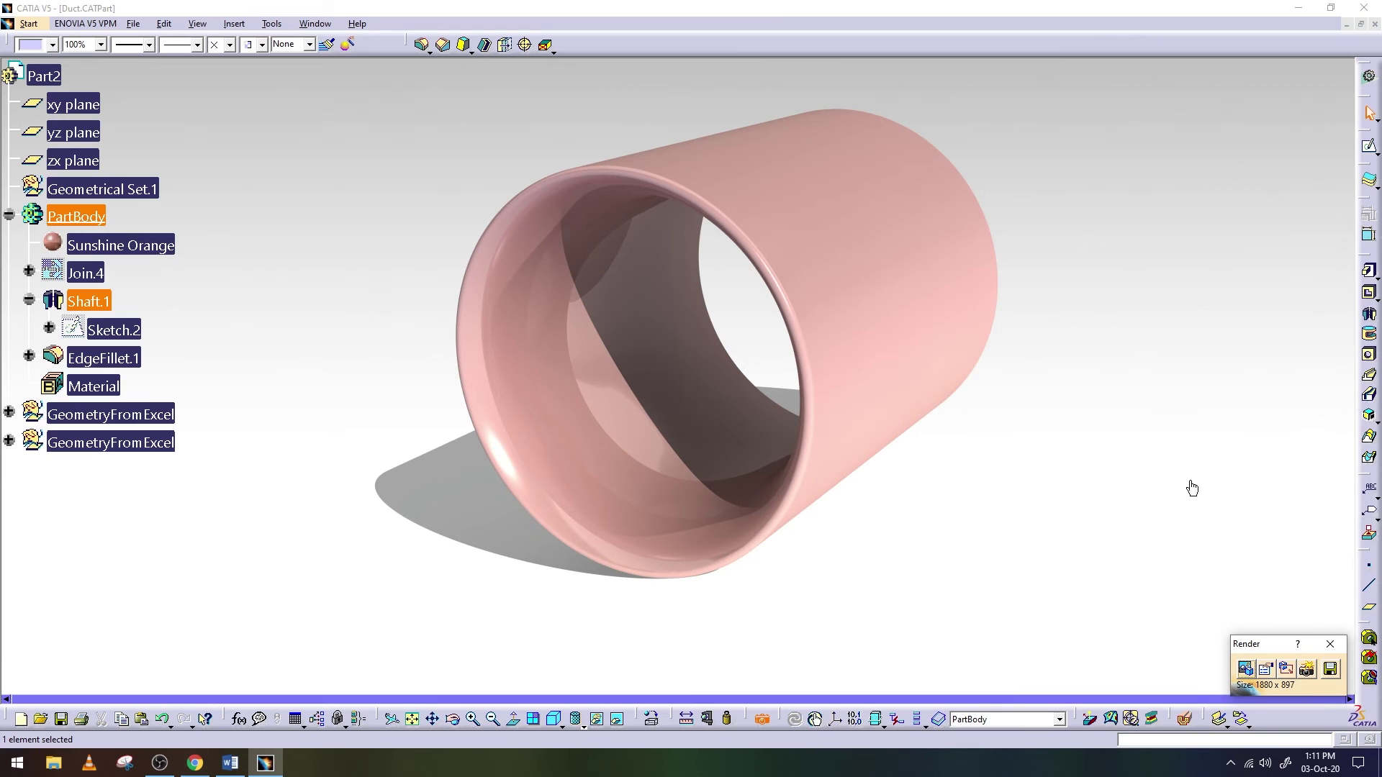
pyautogui.click(1330, 669)
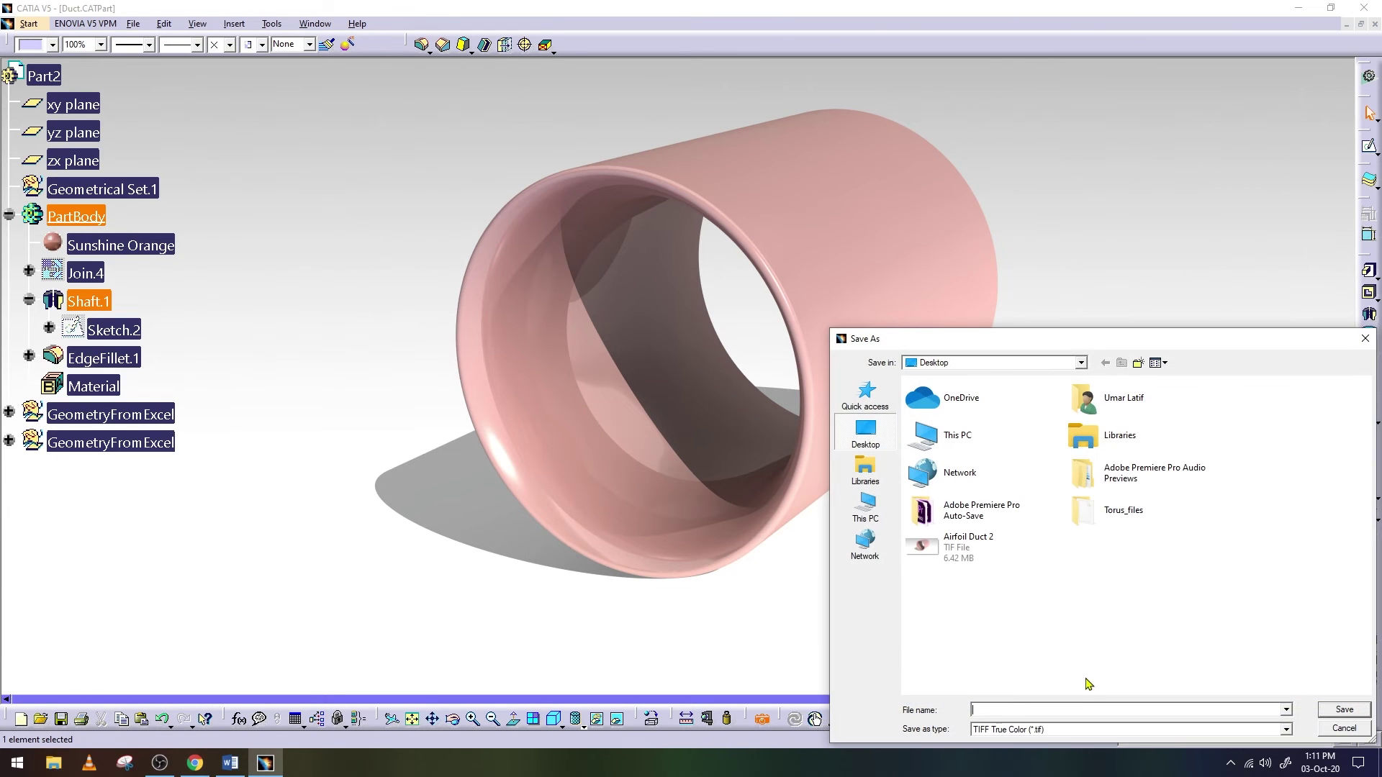
pyautogui.write('Airfoil Duct 1')
pyautogui.press('BackSpace')
pyautogui.write('2')
pyautogui.click(1286, 730)
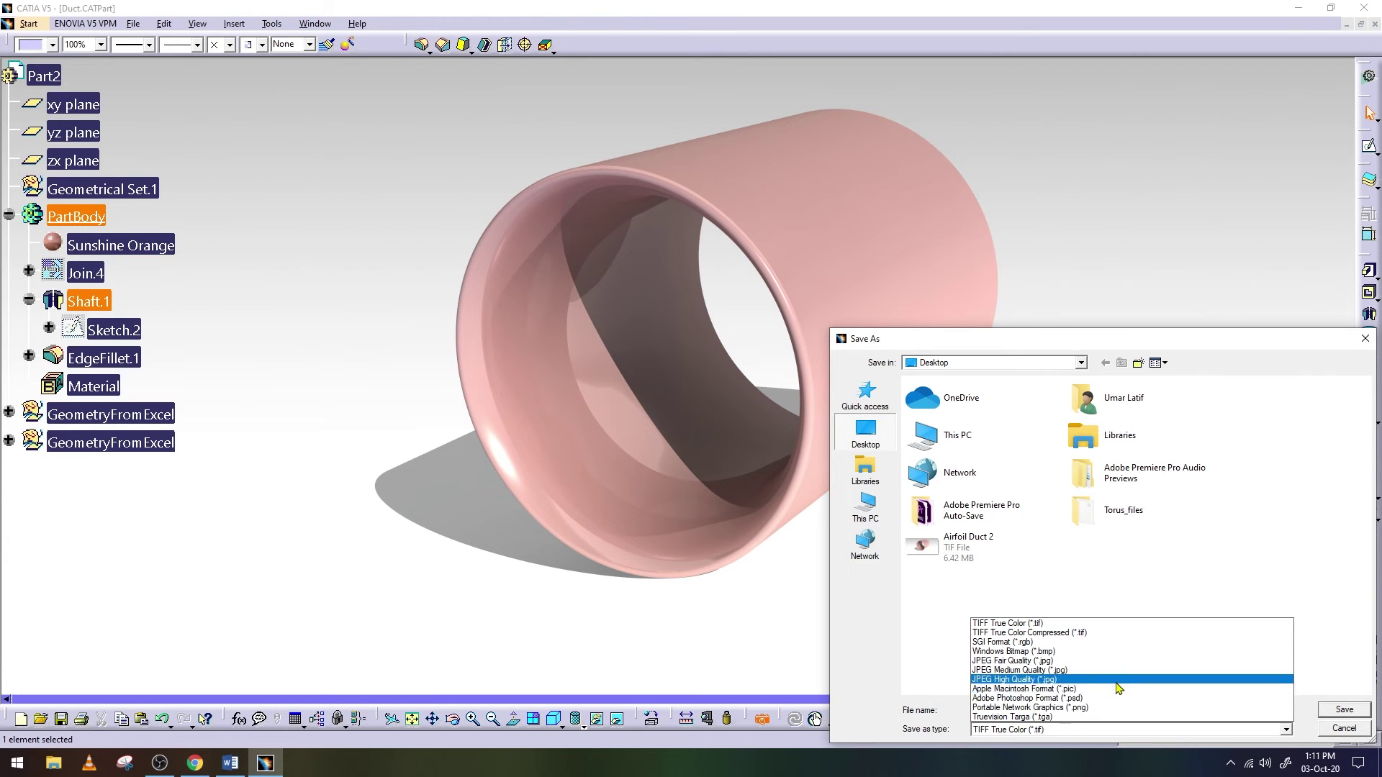
pyautogui.click(1118, 679)
pyautogui.click(1331, 711)
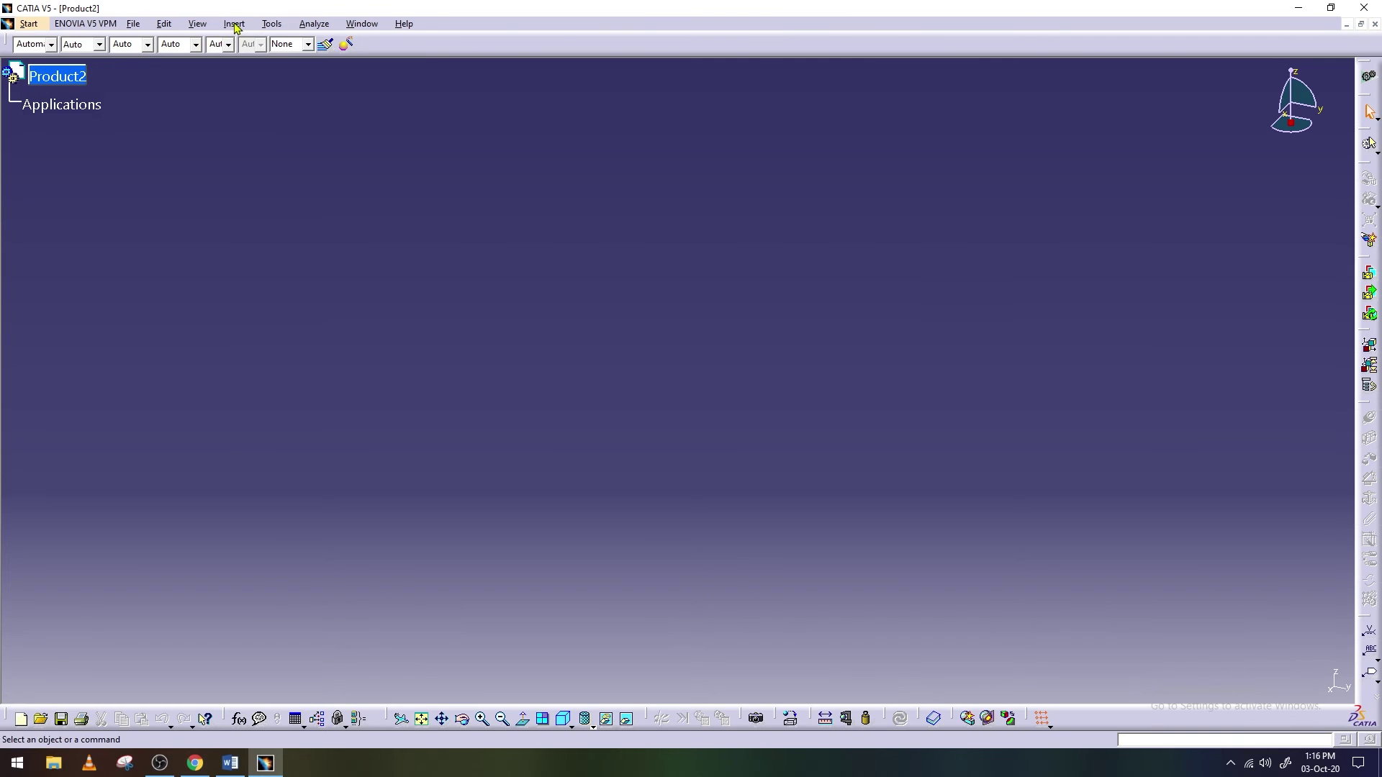
# Insert the existing Fan.CATPart from the Desktop into Product2
pyautogui.click(233, 23)
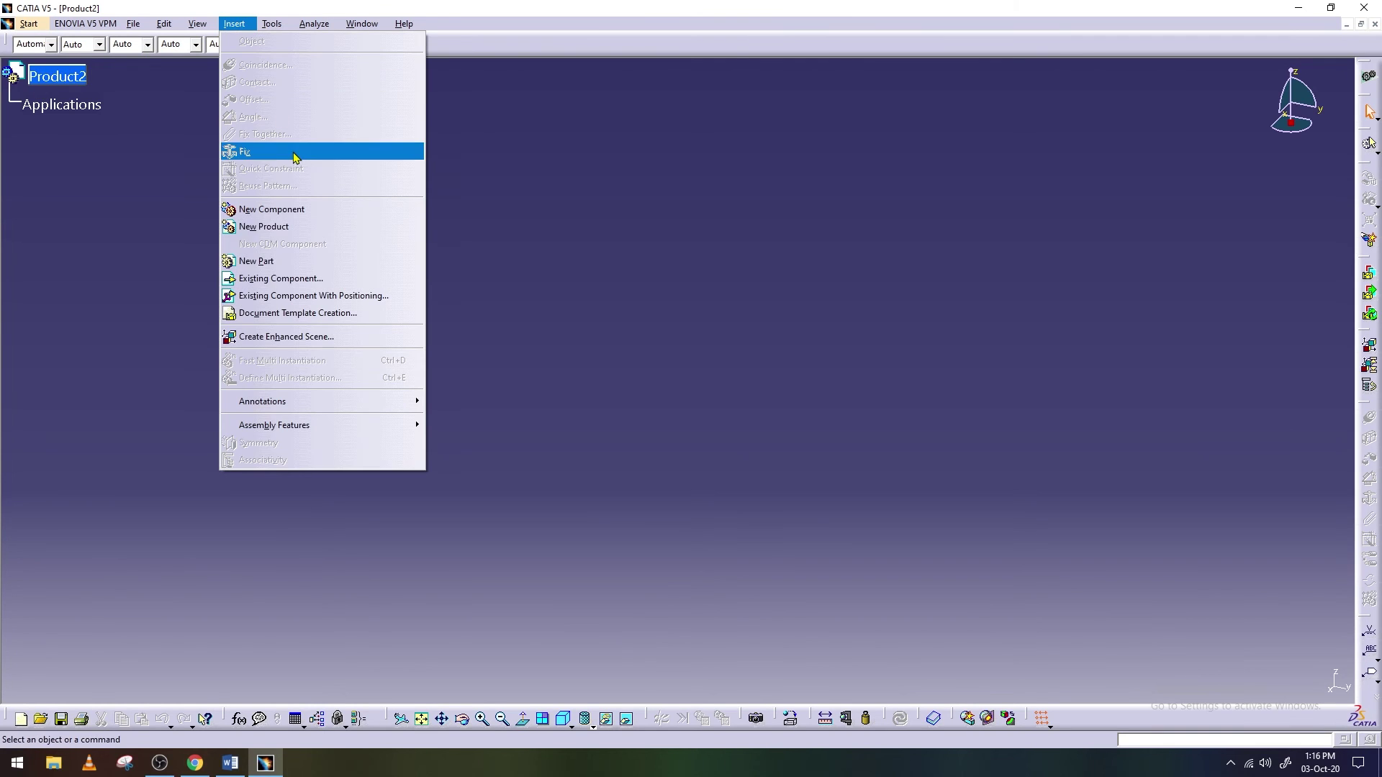
pyautogui.click(296, 278)
pyautogui.click(80, 78)
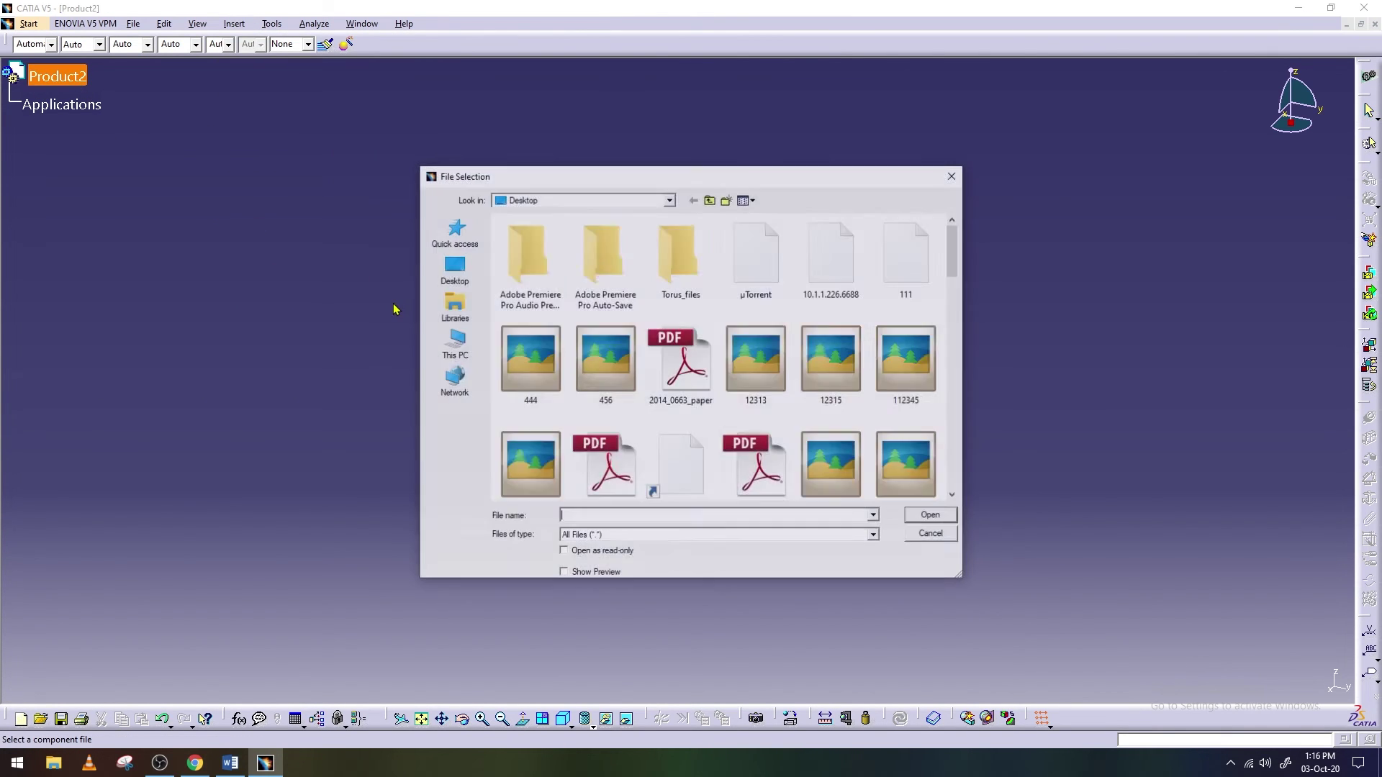
pyautogui.click(455, 281)
pyautogui.scroll(-5, 762, 383)
pyautogui.scroll(-5, 756, 384)
pyautogui.scroll(3, 742, 388)
pyautogui.scroll(5, 720, 374)
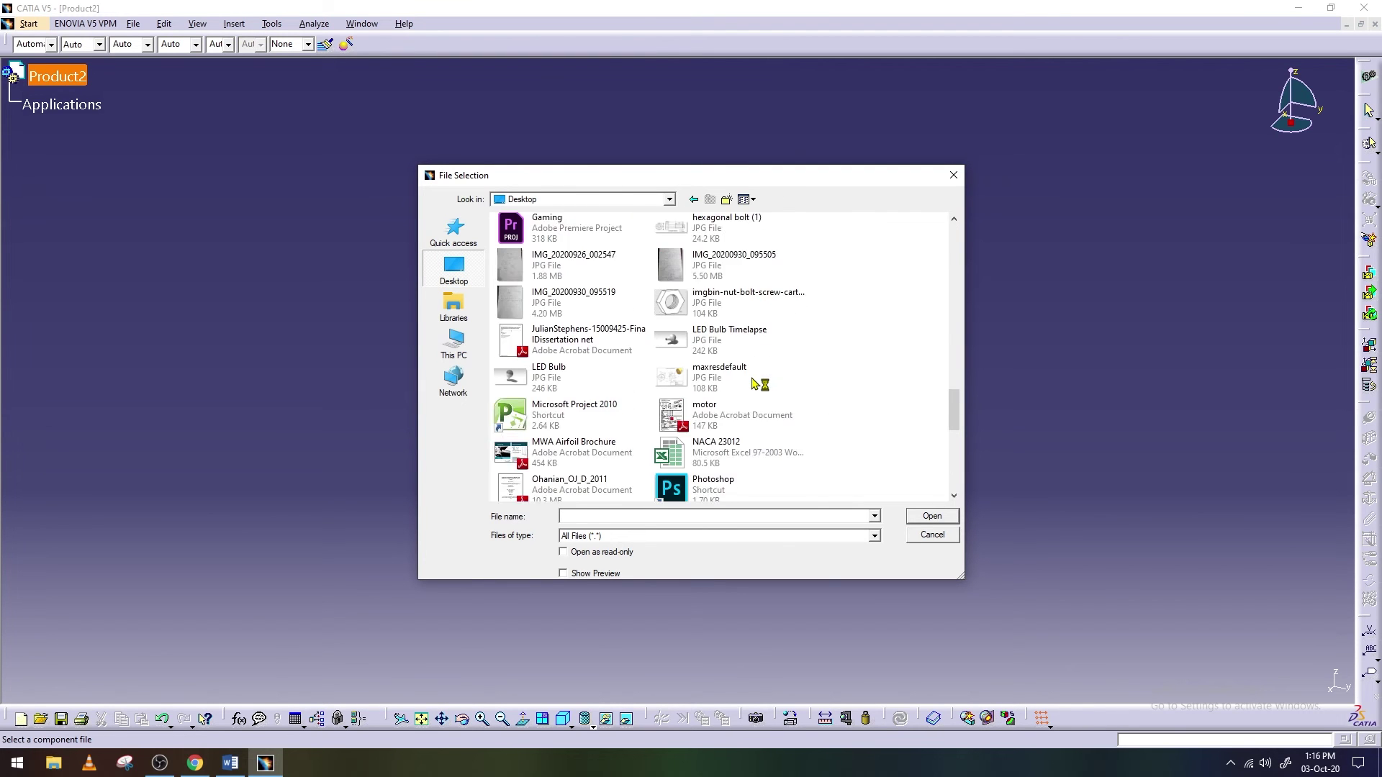
pyautogui.scroll(2, 570, 348)
pyautogui.doubleClick(688, 295)
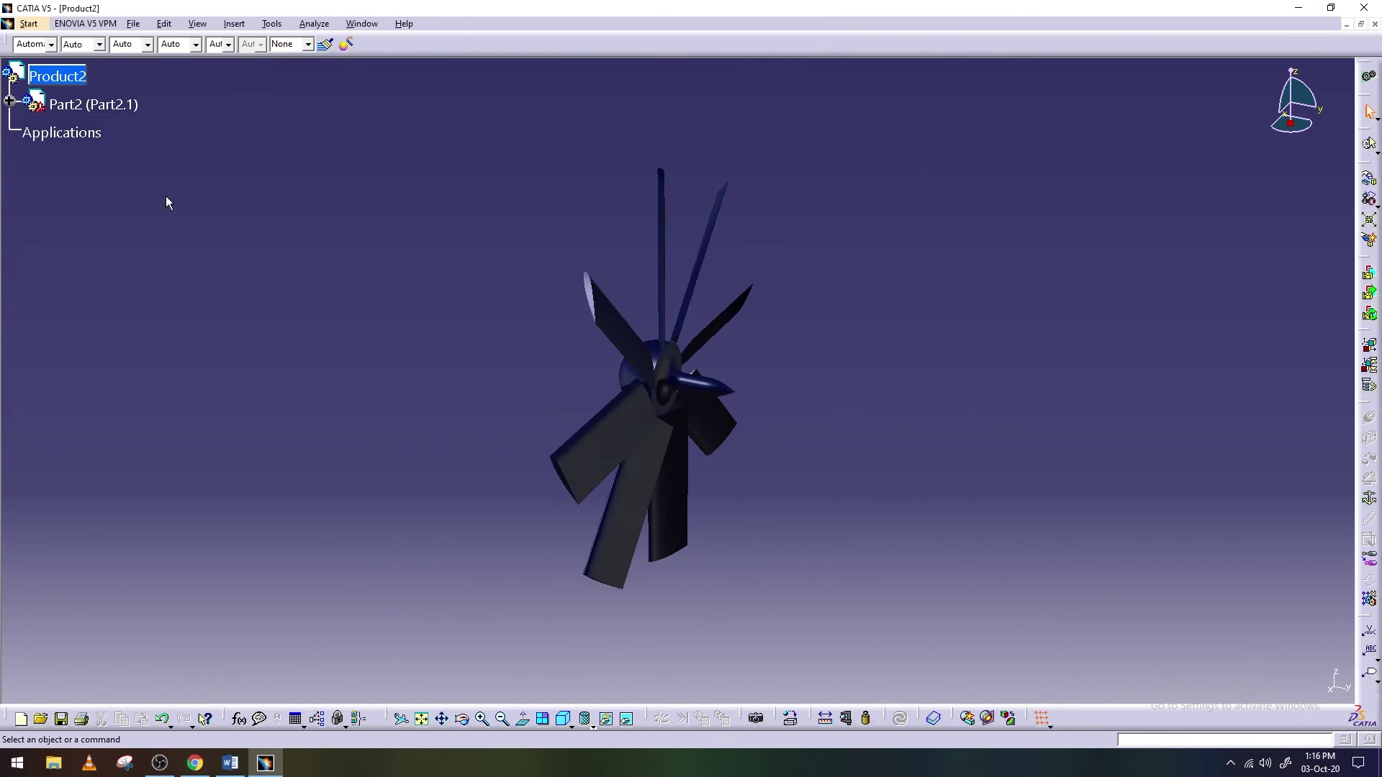
# Insert Duct.CATPart into Product2, cancelling at the part-number conflict
pyautogui.click(52, 76)
pyautogui.click(234, 24)
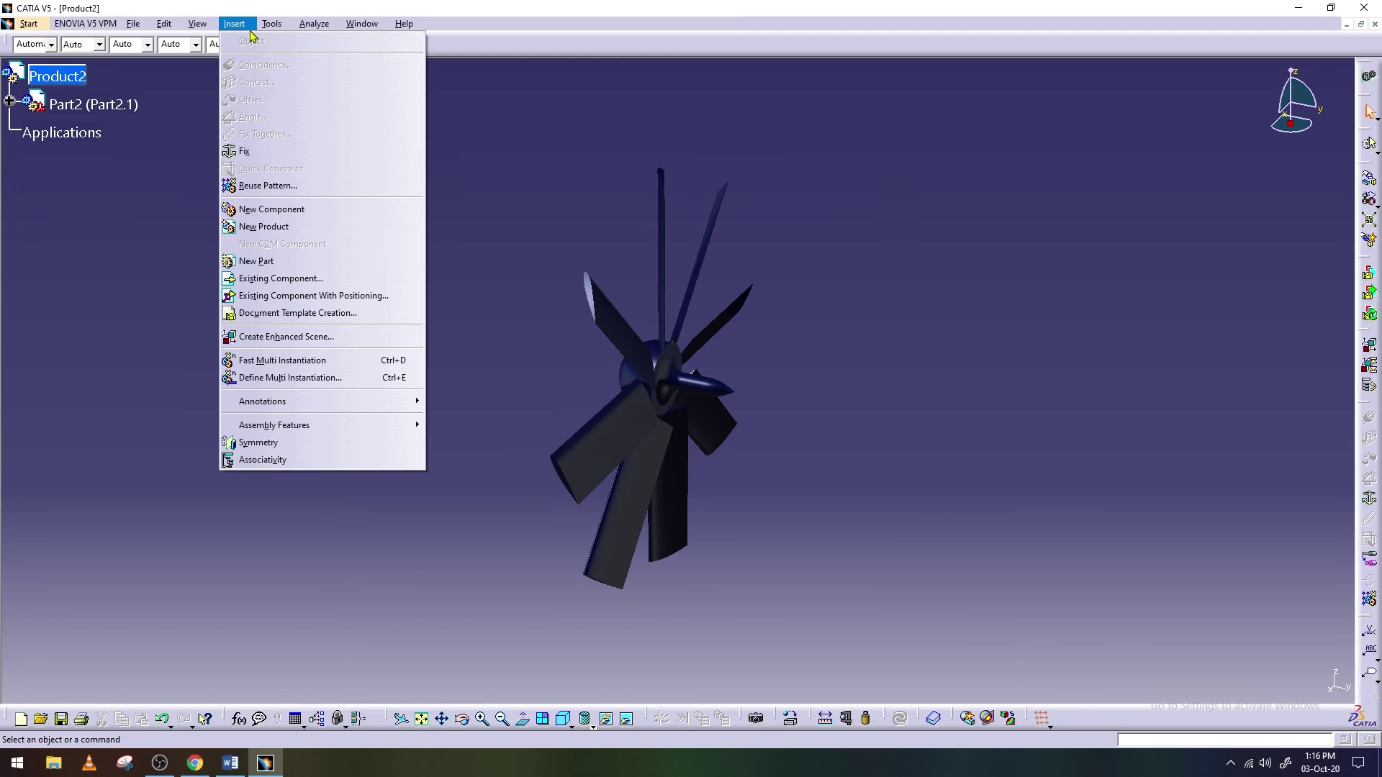
pyautogui.click(312, 287)
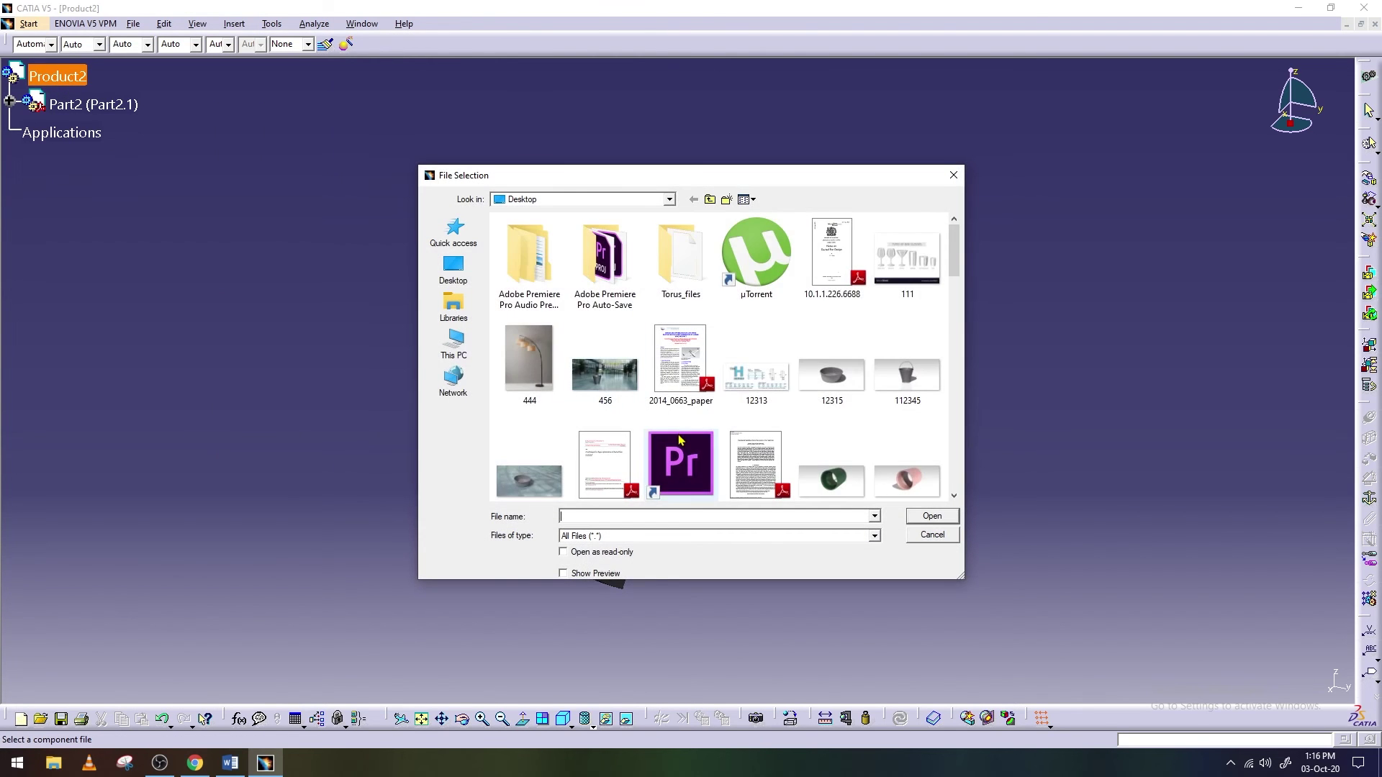
pyautogui.scroll(5, 783, 444)
pyautogui.scroll(2, 783, 444)
pyautogui.scroll(-2, 783, 444)
pyautogui.scroll(-5, 783, 444)
pyautogui.scroll(-2, 783, 445)
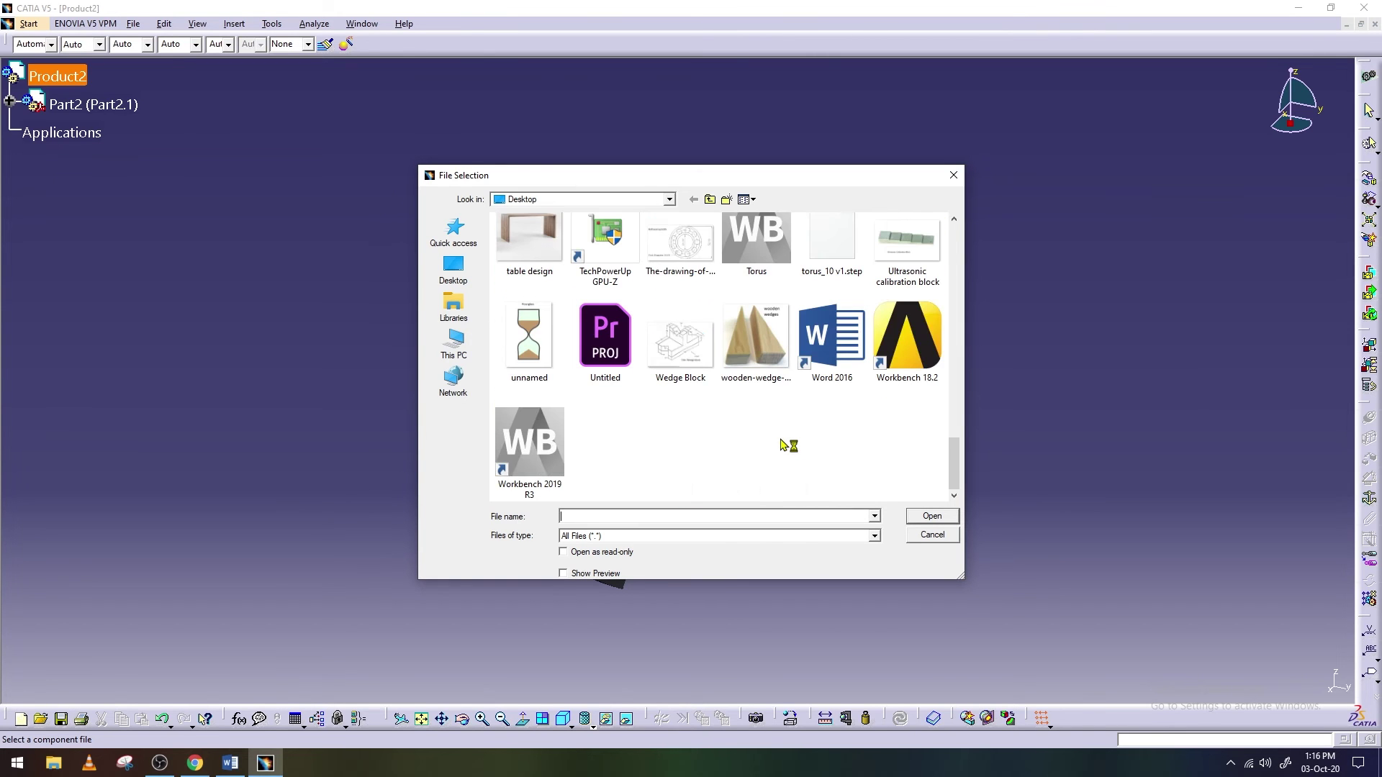
pyautogui.scroll(2, 783, 444)
pyautogui.scroll(2, 783, 444)
pyautogui.scroll(4, 784, 444)
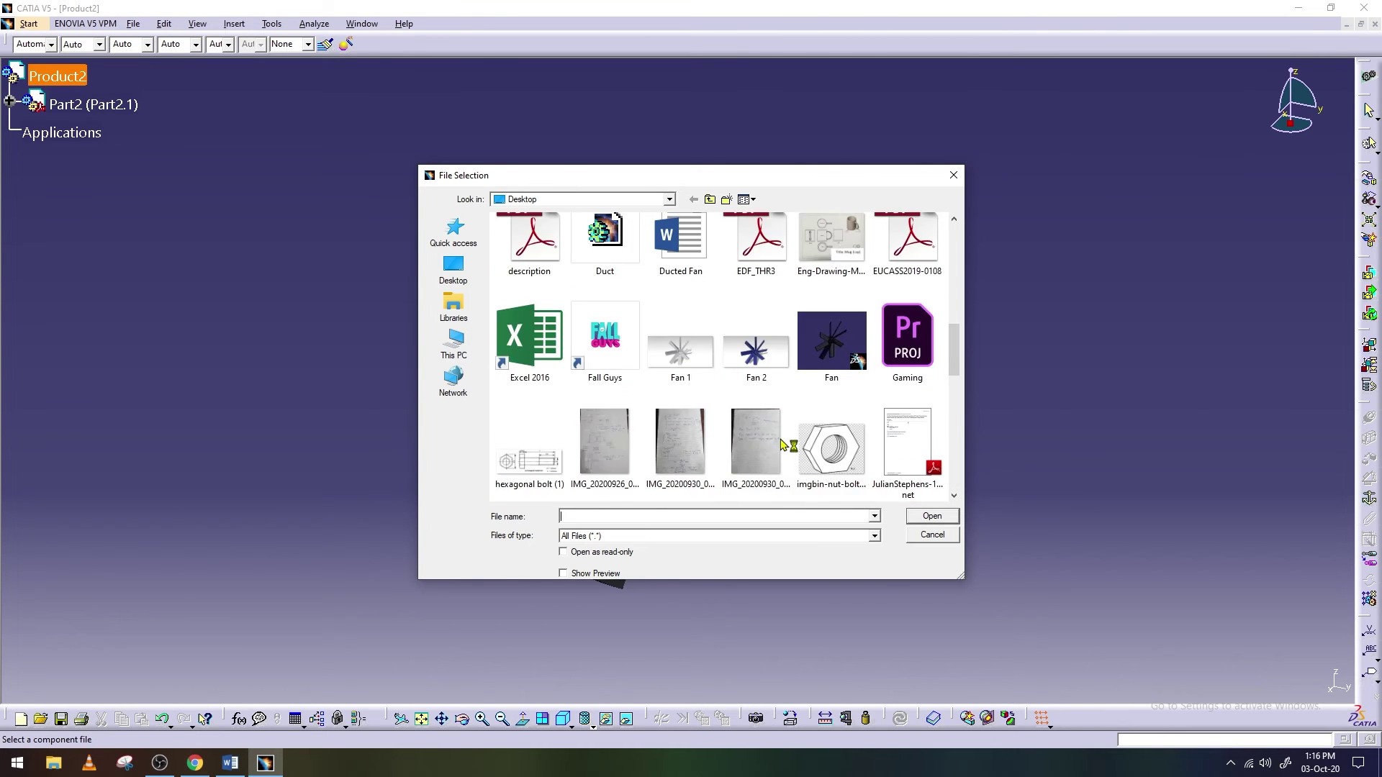
pyautogui.scroll(4, 783, 445)
pyautogui.doubleClick(636, 417)
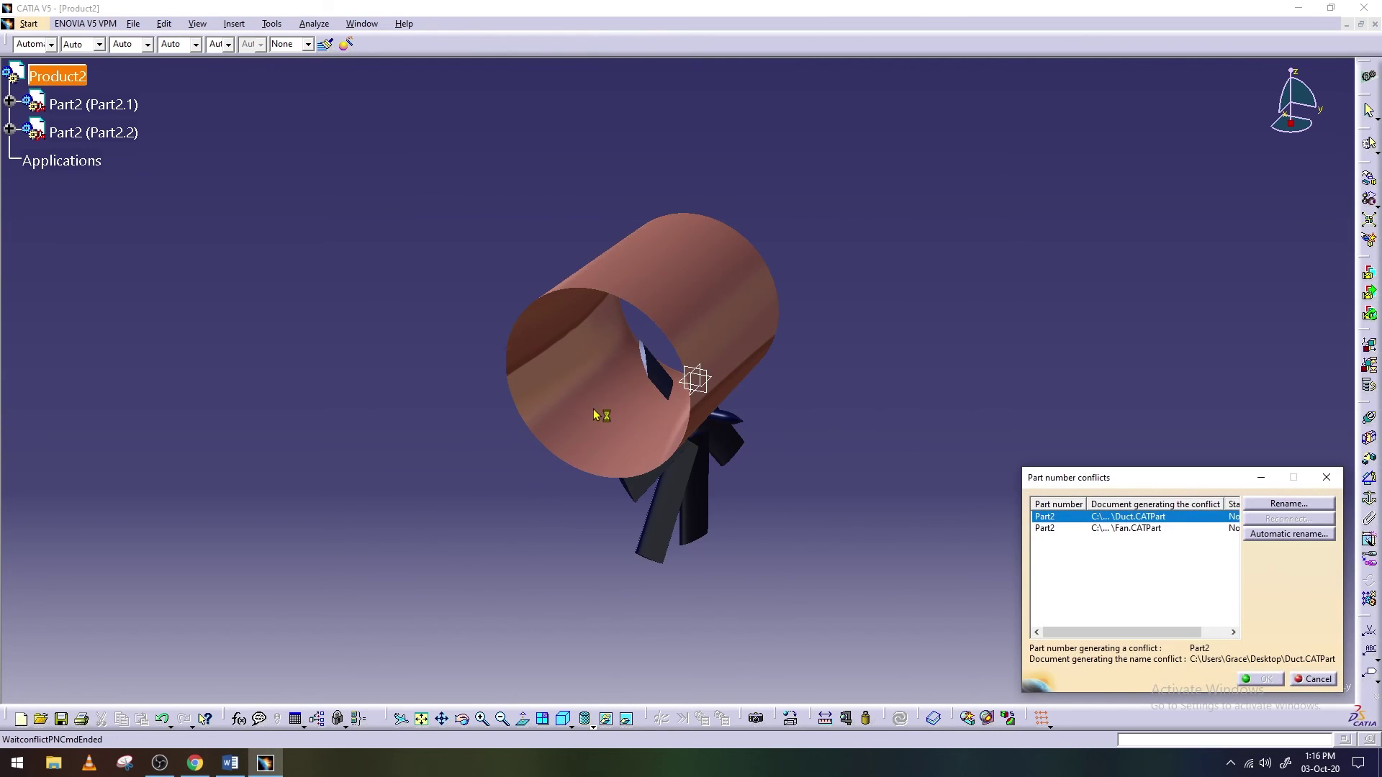
pyautogui.click(1309, 680)
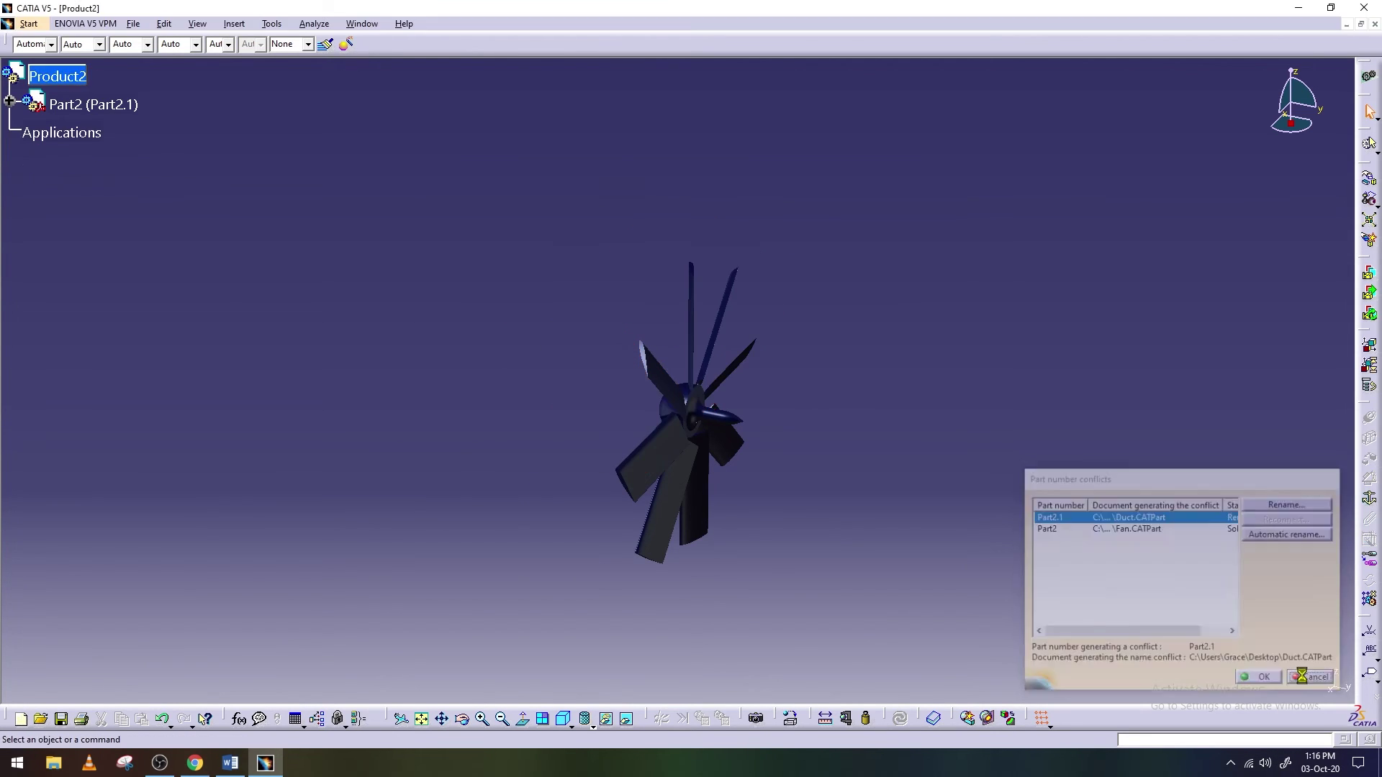
# Insert Duct.CATPart again and accept its renumbering to Part2.1
pyautogui.click(234, 24)
pyautogui.click(294, 287)
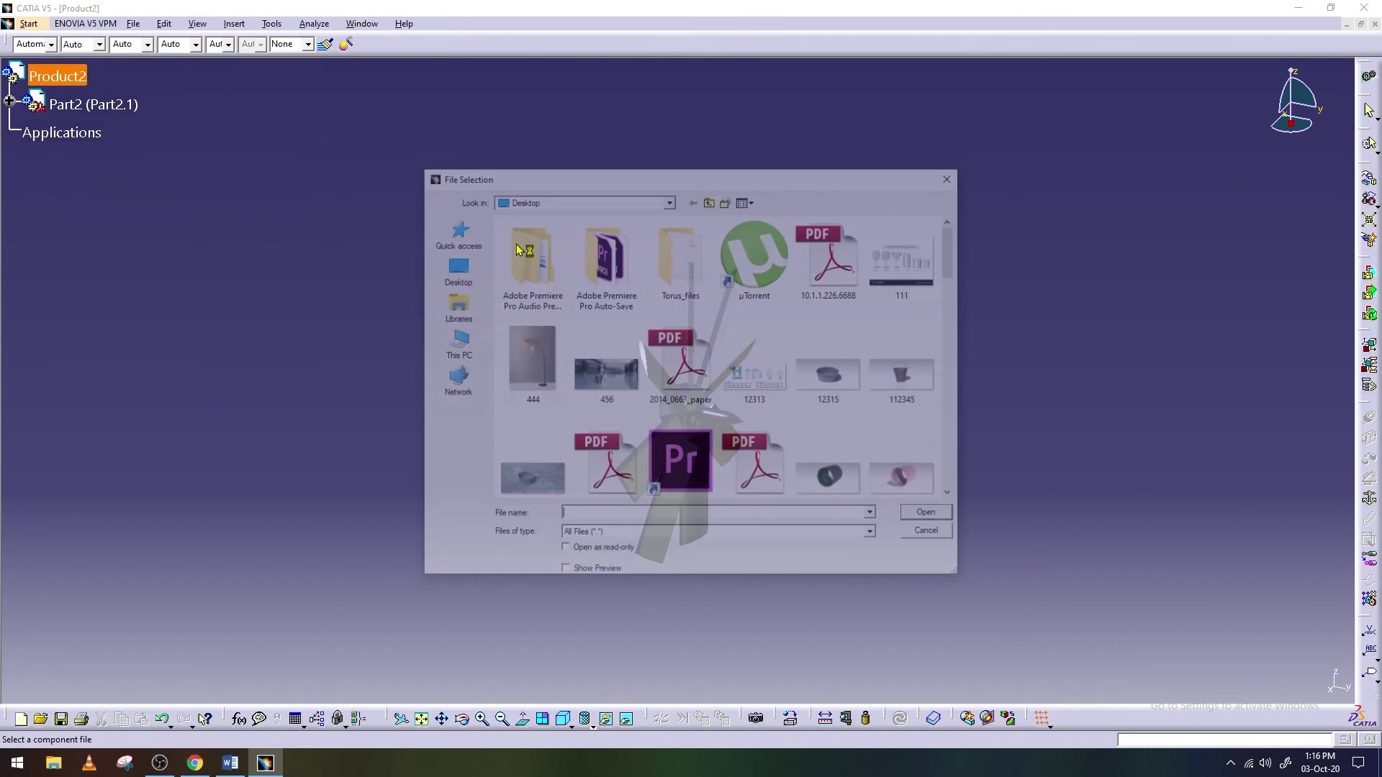
pyautogui.scroll(-3, 727, 442)
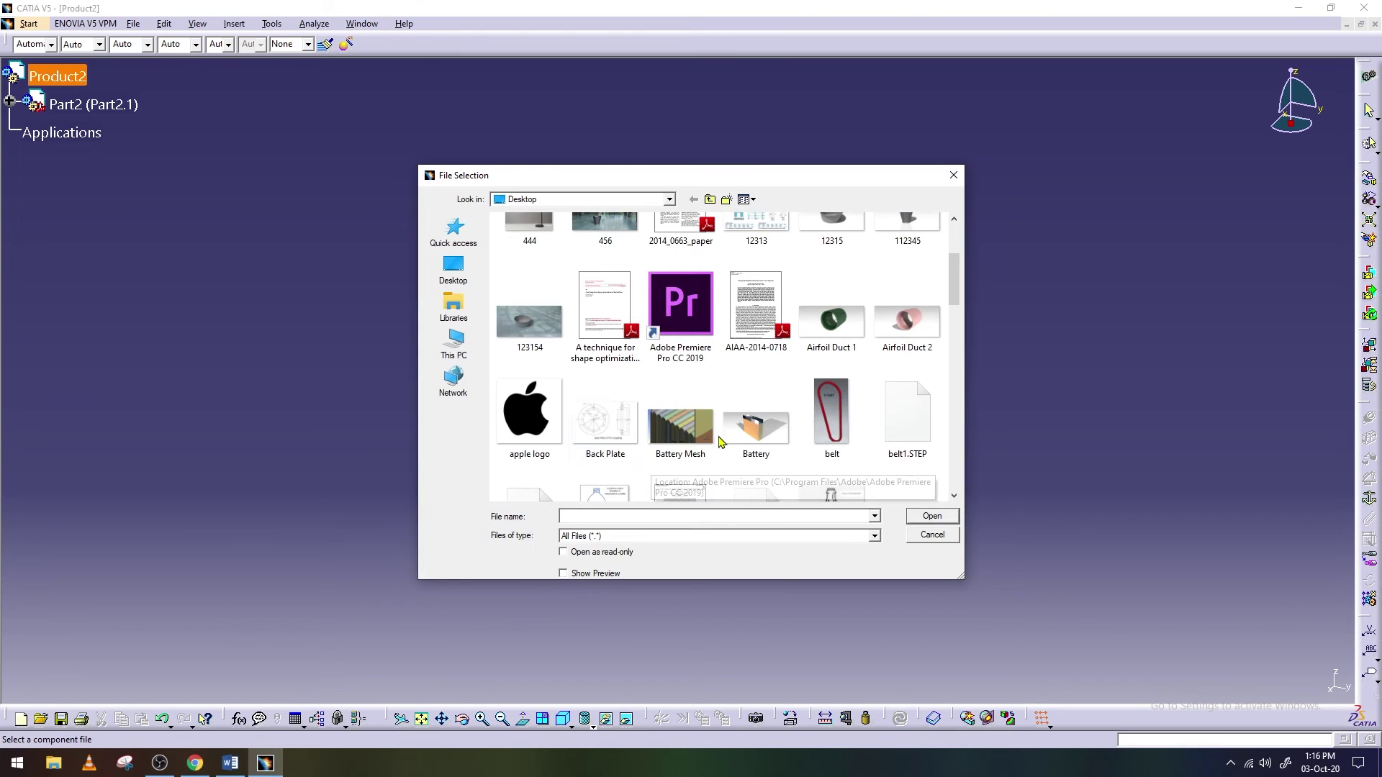
pyautogui.scroll(-4, 775, 366)
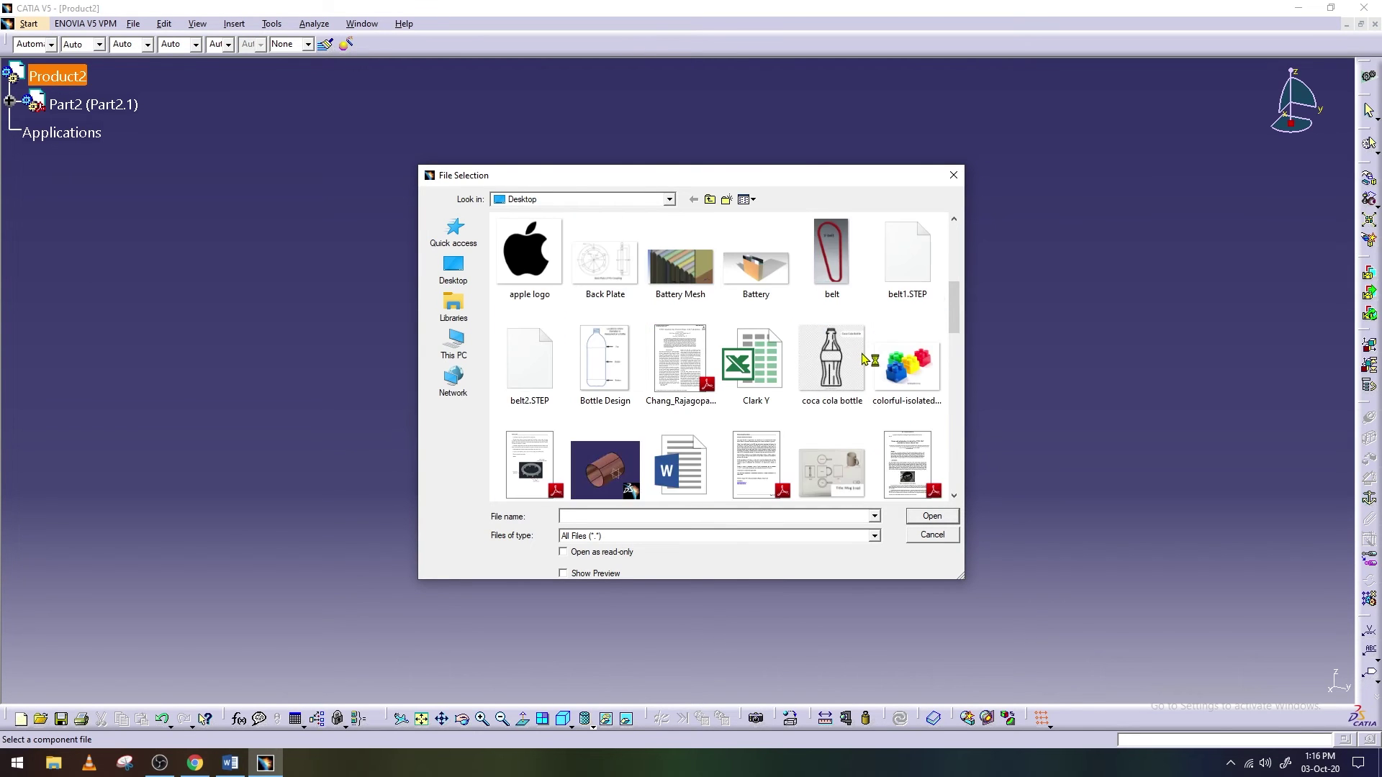
pyautogui.scroll(-2, 647, 338)
pyautogui.doubleClick(605, 328)
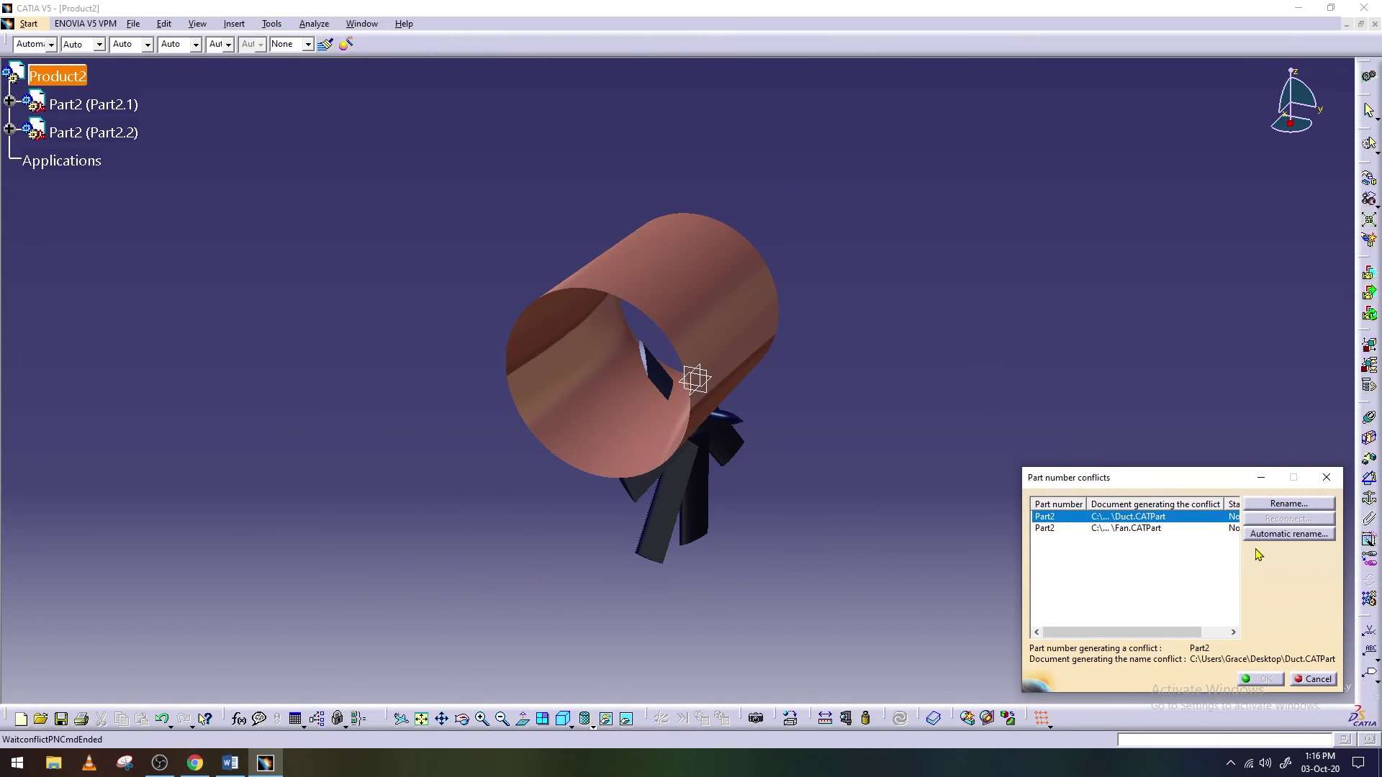
pyautogui.click(1267, 680)
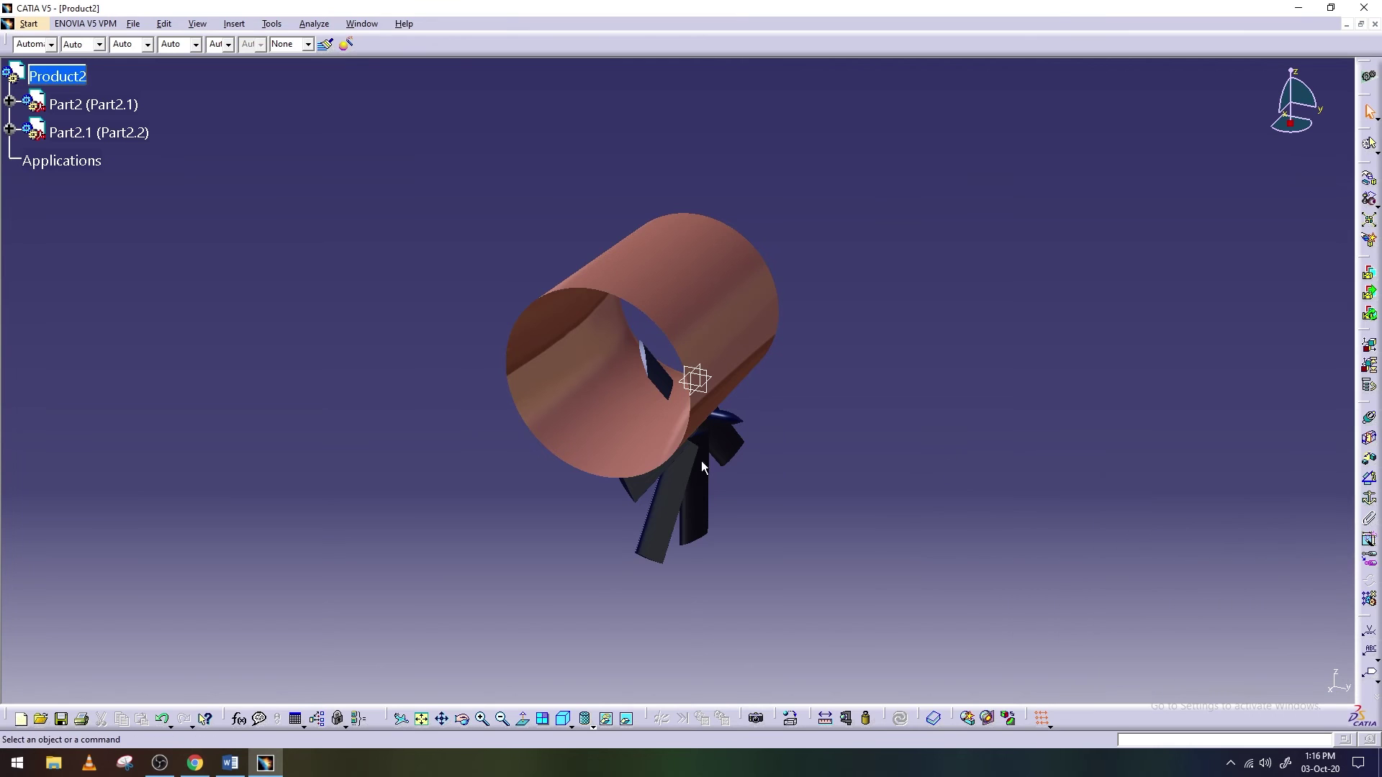
# Open duct part Part2.1 for editing and attempt a Rotation, abandoning it without an axis
pyautogui.click(10, 130)
pyautogui.click(90, 189)
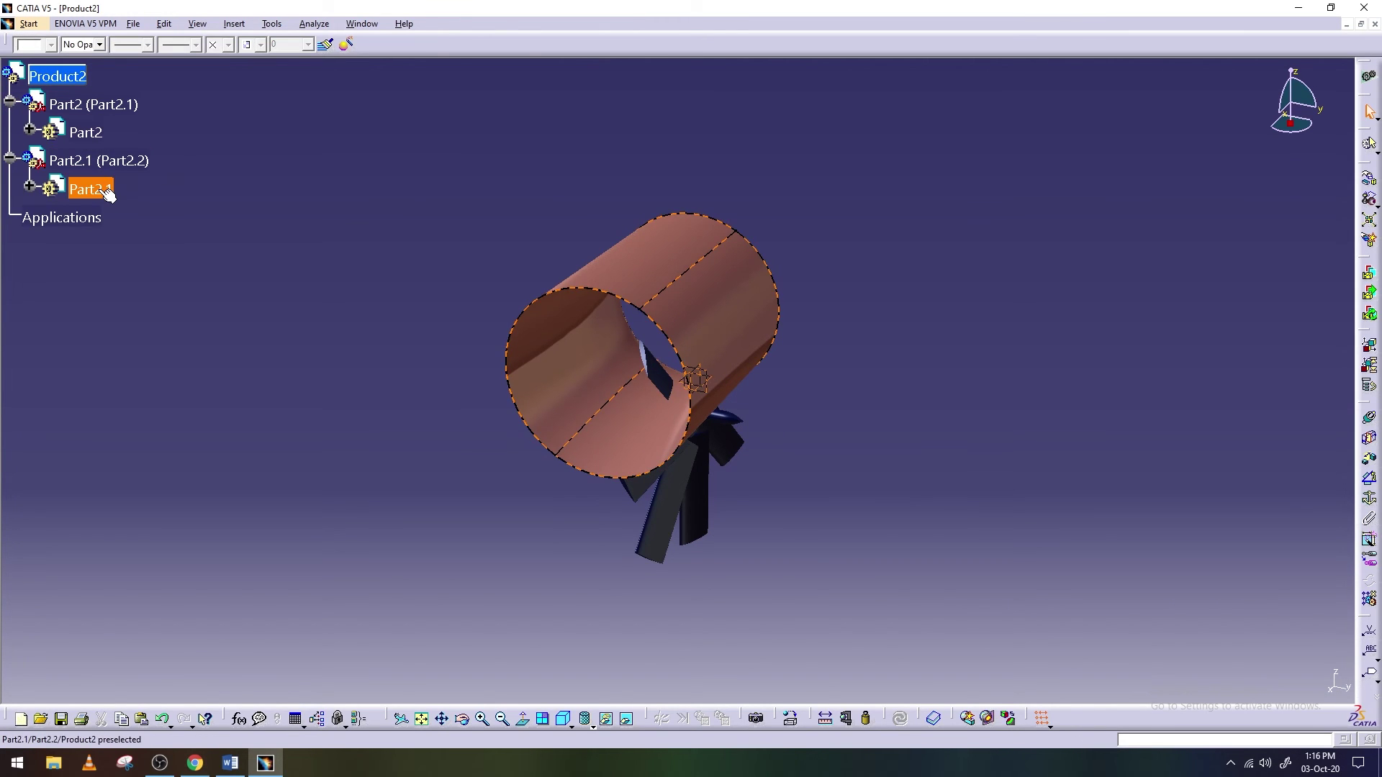
pyautogui.click(233, 27)
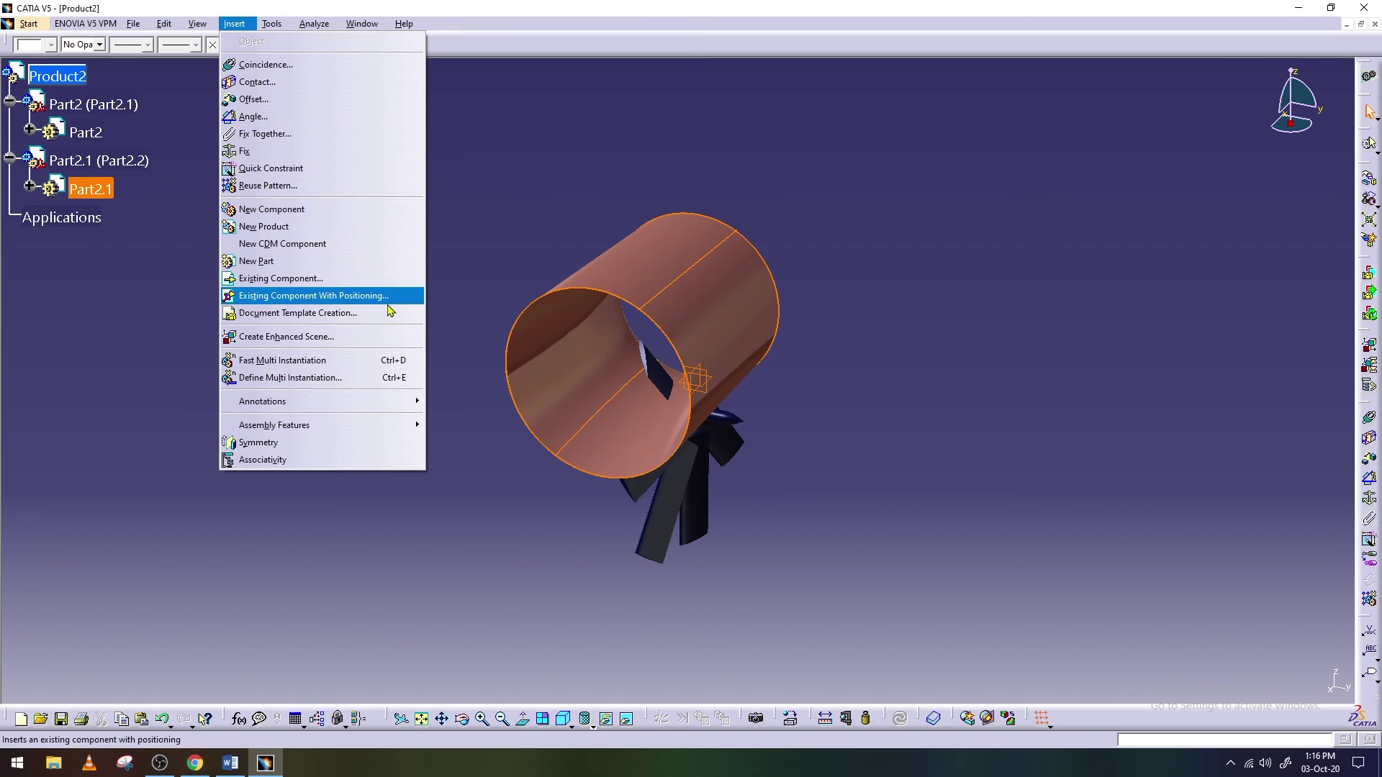
pyautogui.click(240, 27)
pyautogui.doubleClick(90, 188)
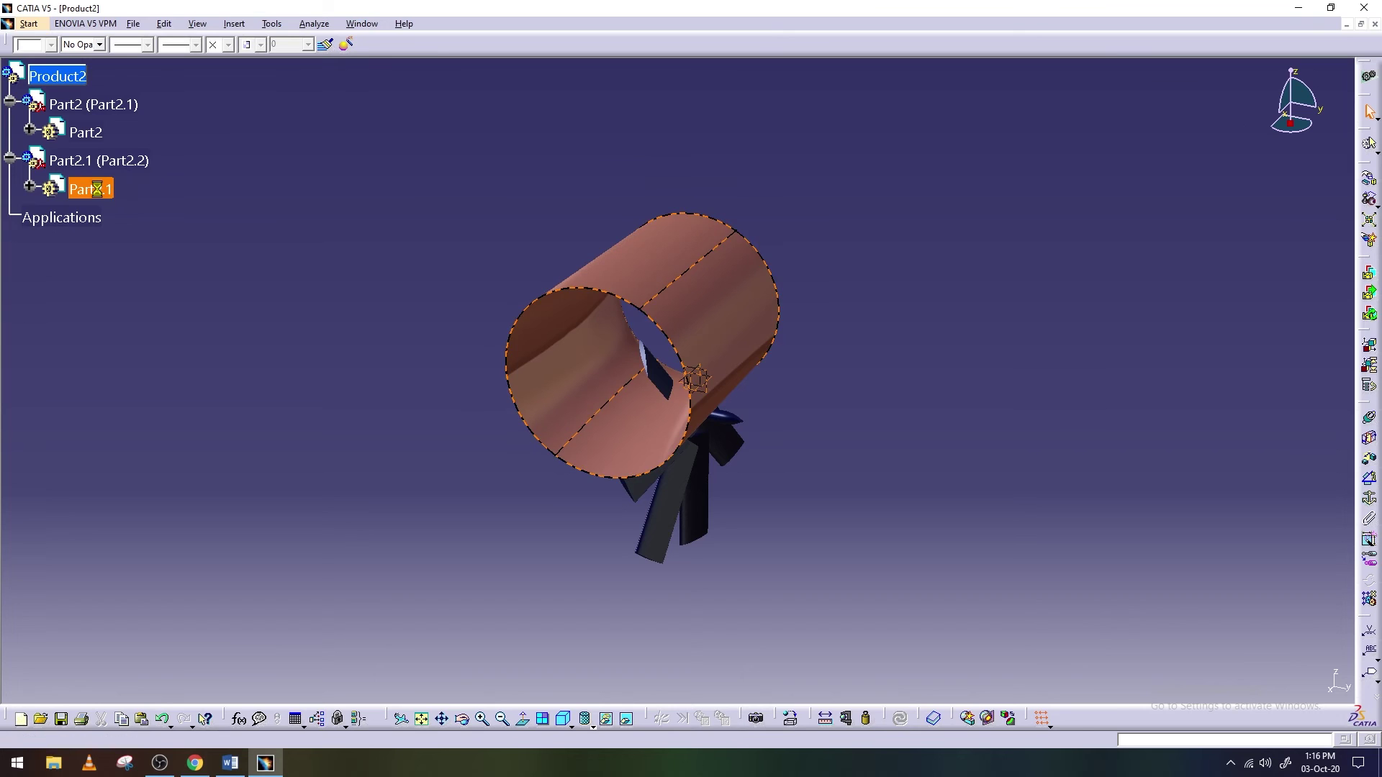
pyautogui.click(234, 24)
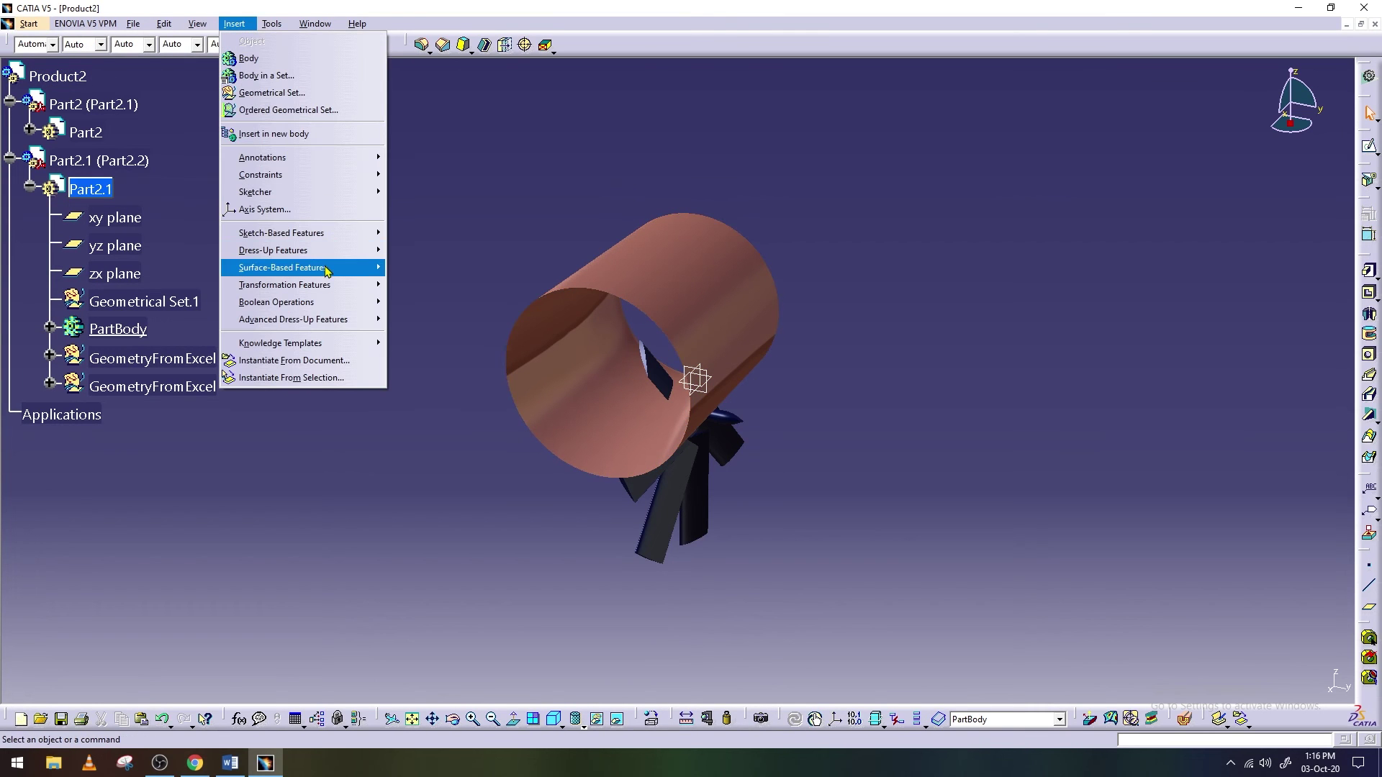
pyautogui.moveTo(284, 285)
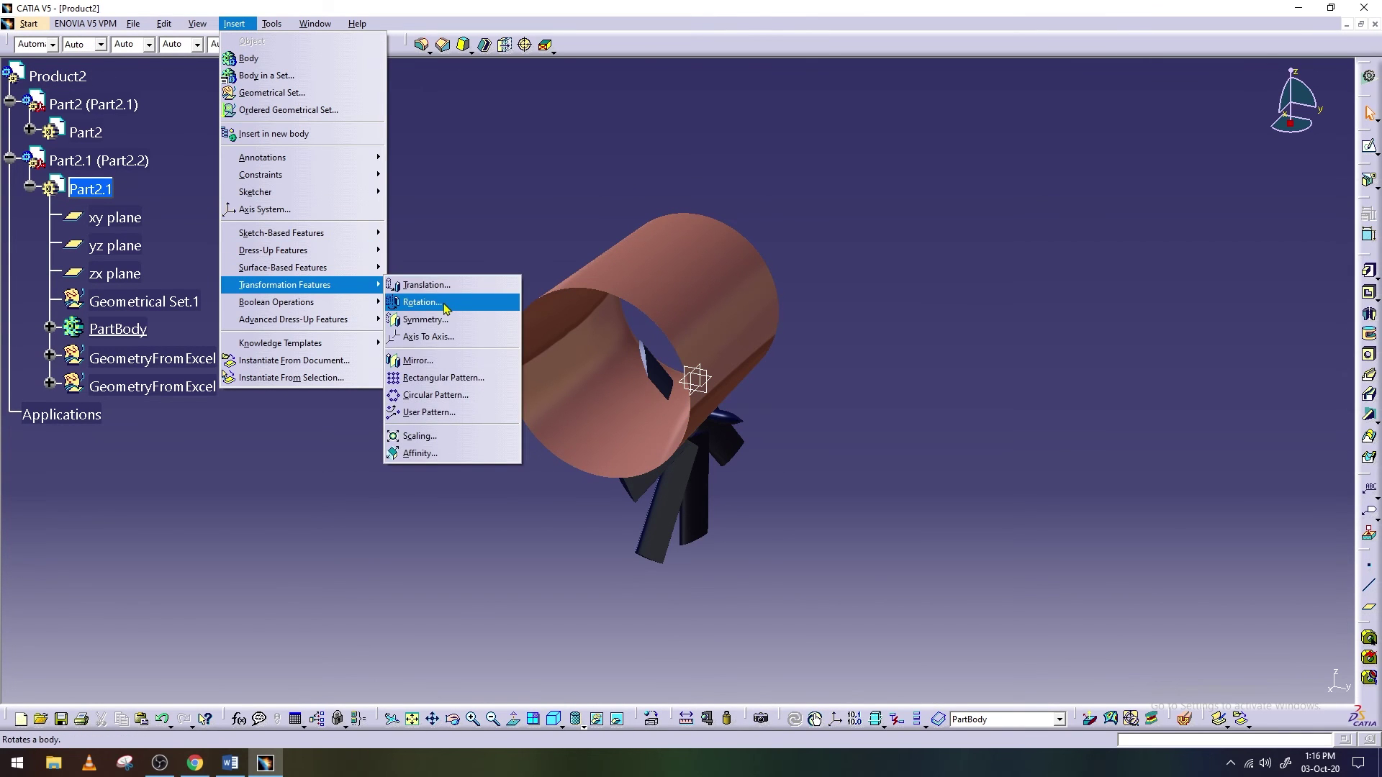
pyautogui.click(432, 303)
pyautogui.click(743, 413)
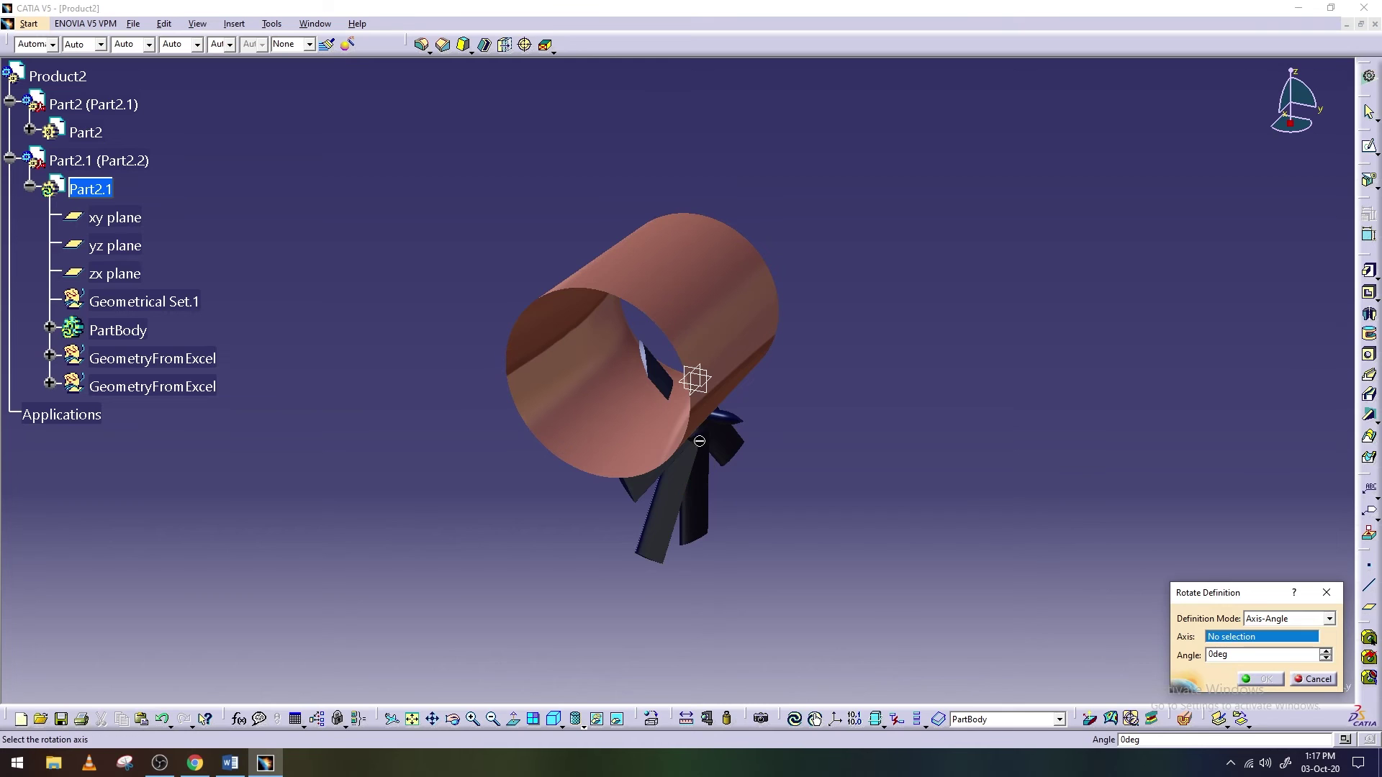
pyautogui.click(1309, 679)
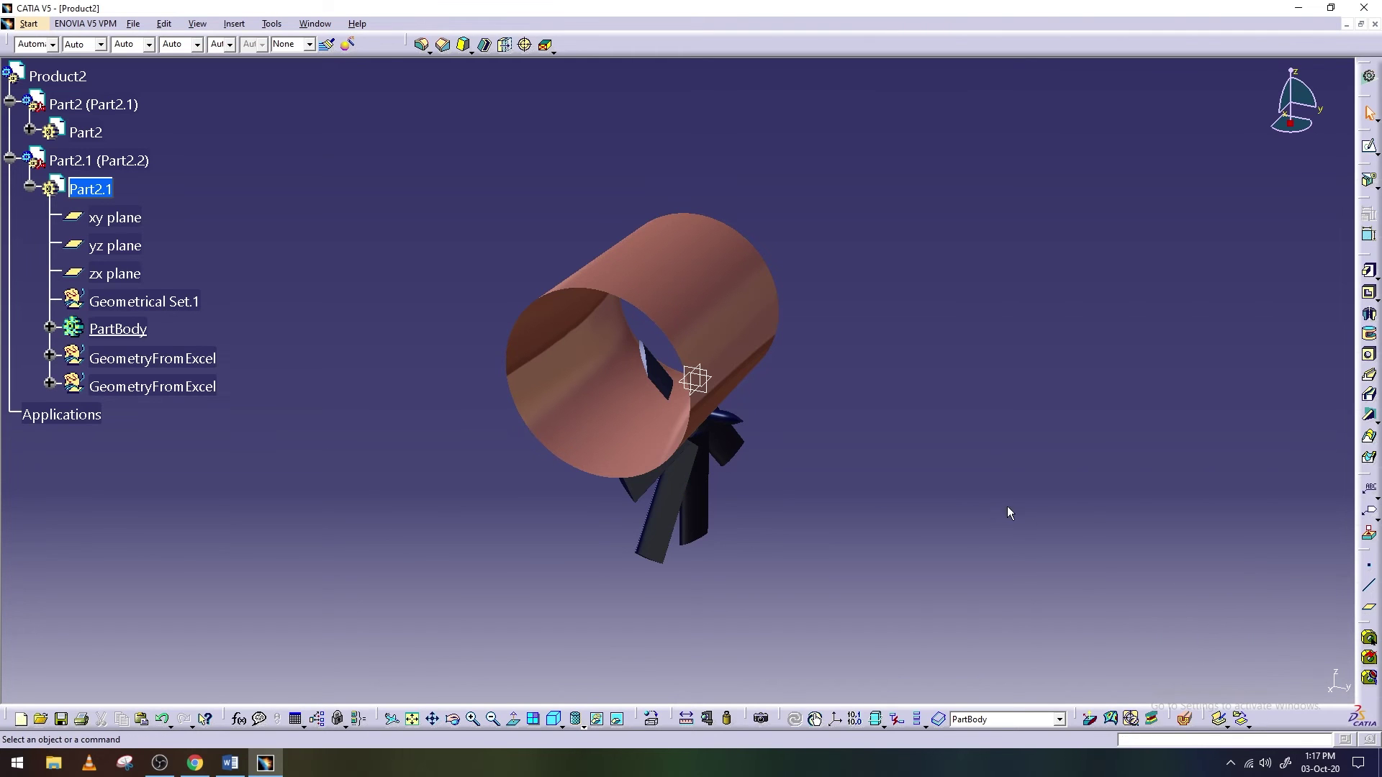
# Sketch a vertical line on the yz plane and rotate the duct body 90° about it
pyautogui.click(695, 378)
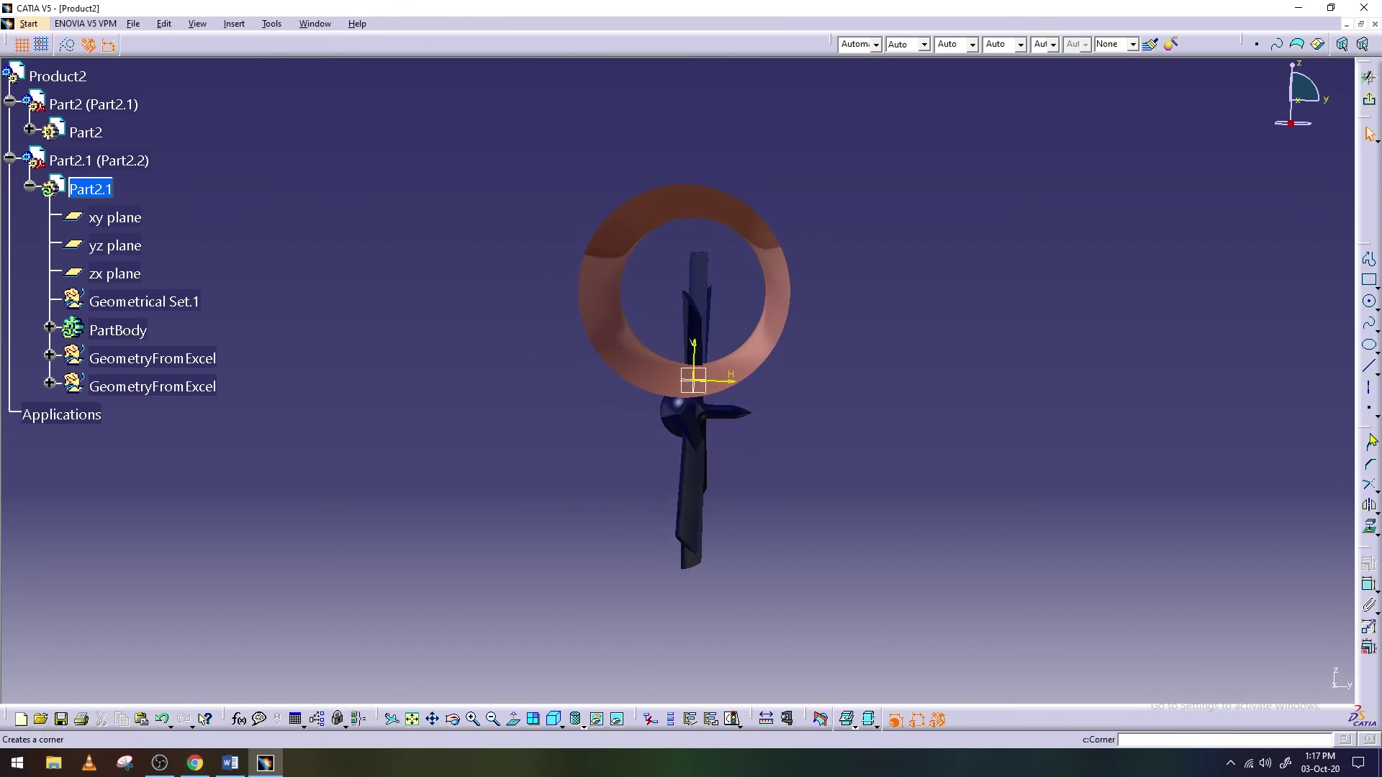
pyautogui.click(698, 130)
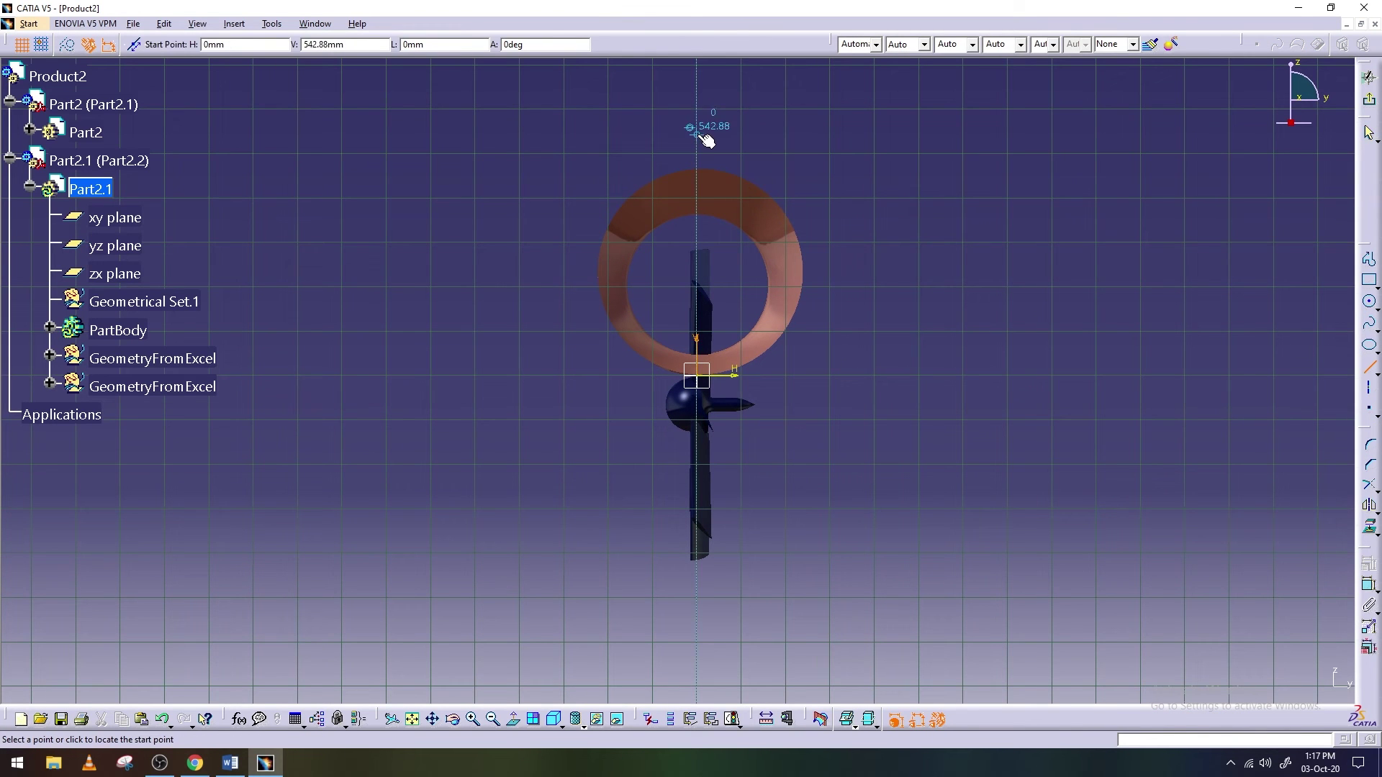
pyautogui.click(697, 497)
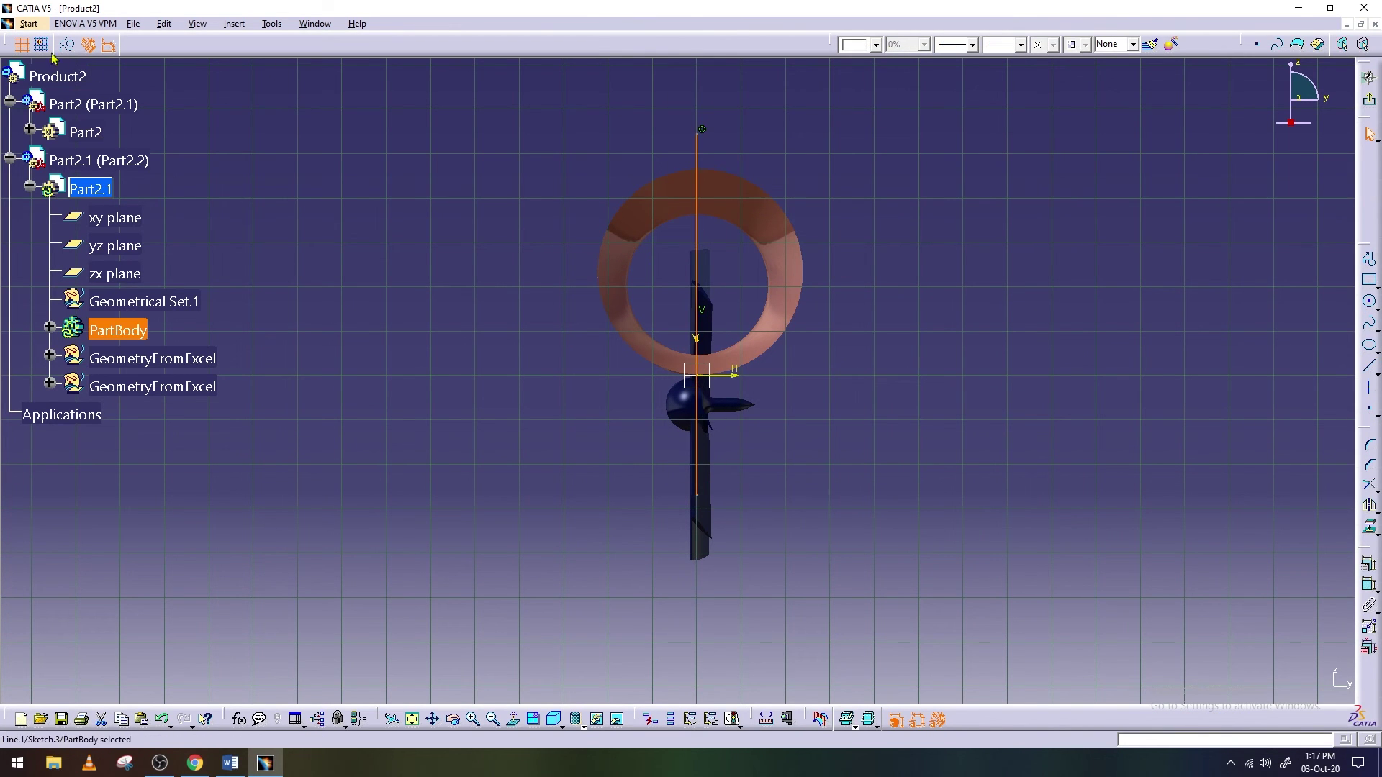
pyautogui.click(1369, 77)
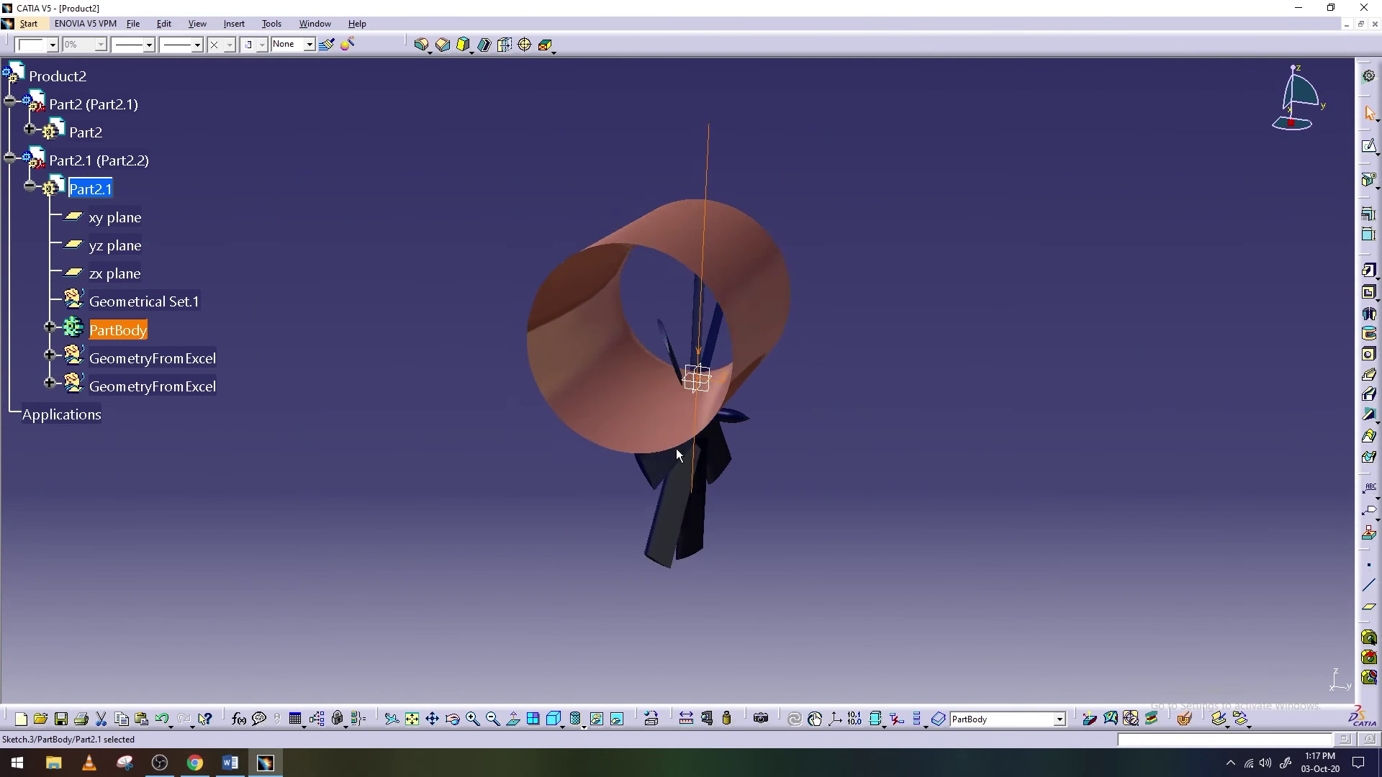
pyautogui.click(232, 24)
pyautogui.moveTo(283, 285)
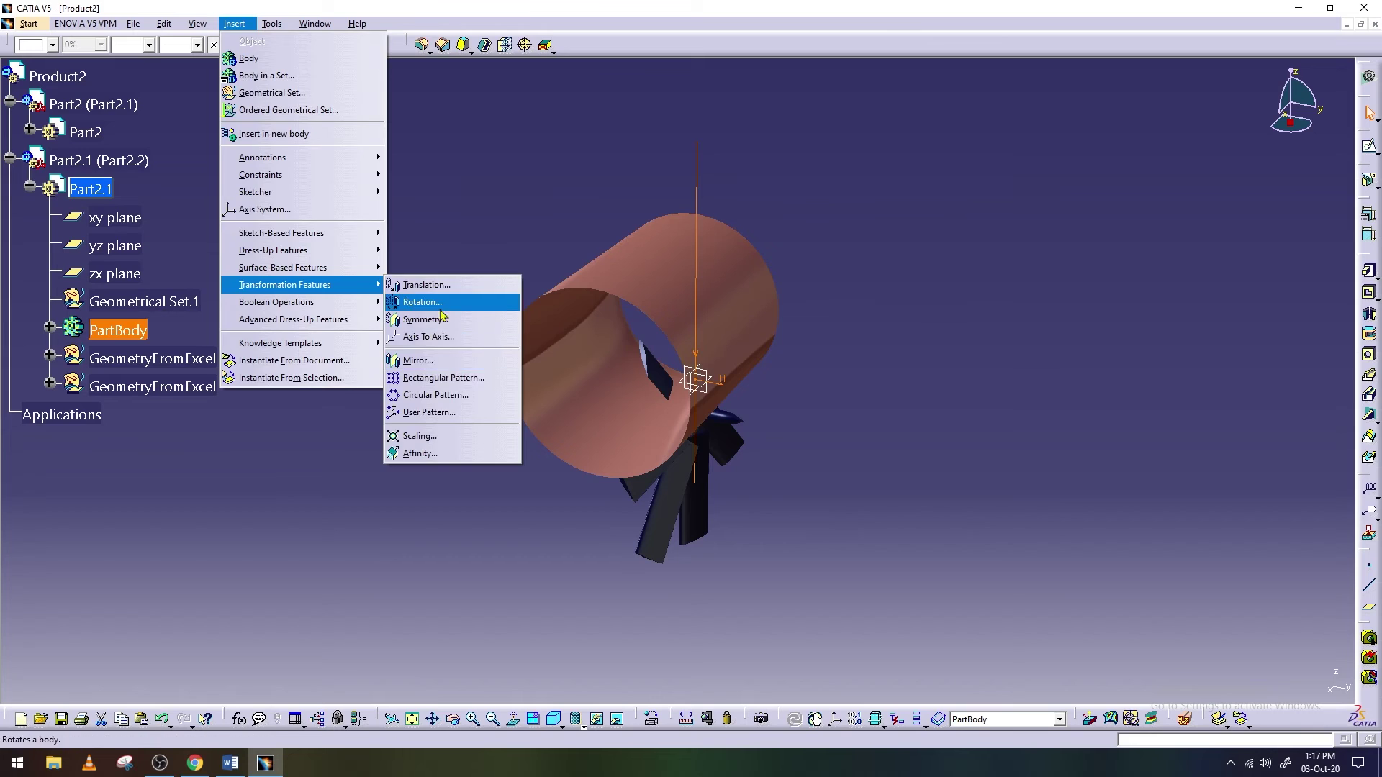
pyautogui.click(440, 302)
pyautogui.click(732, 413)
pyautogui.click(695, 380)
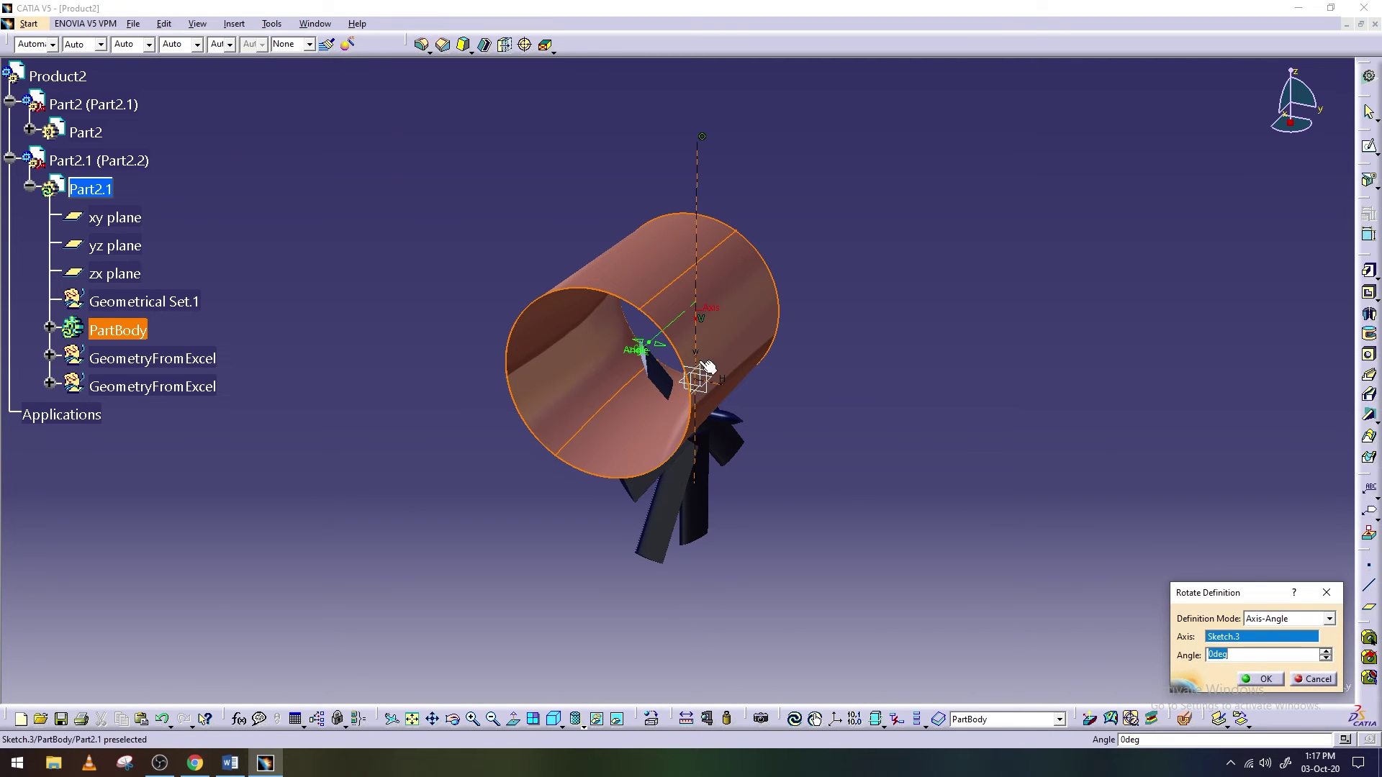
pyautogui.click(1253, 671)
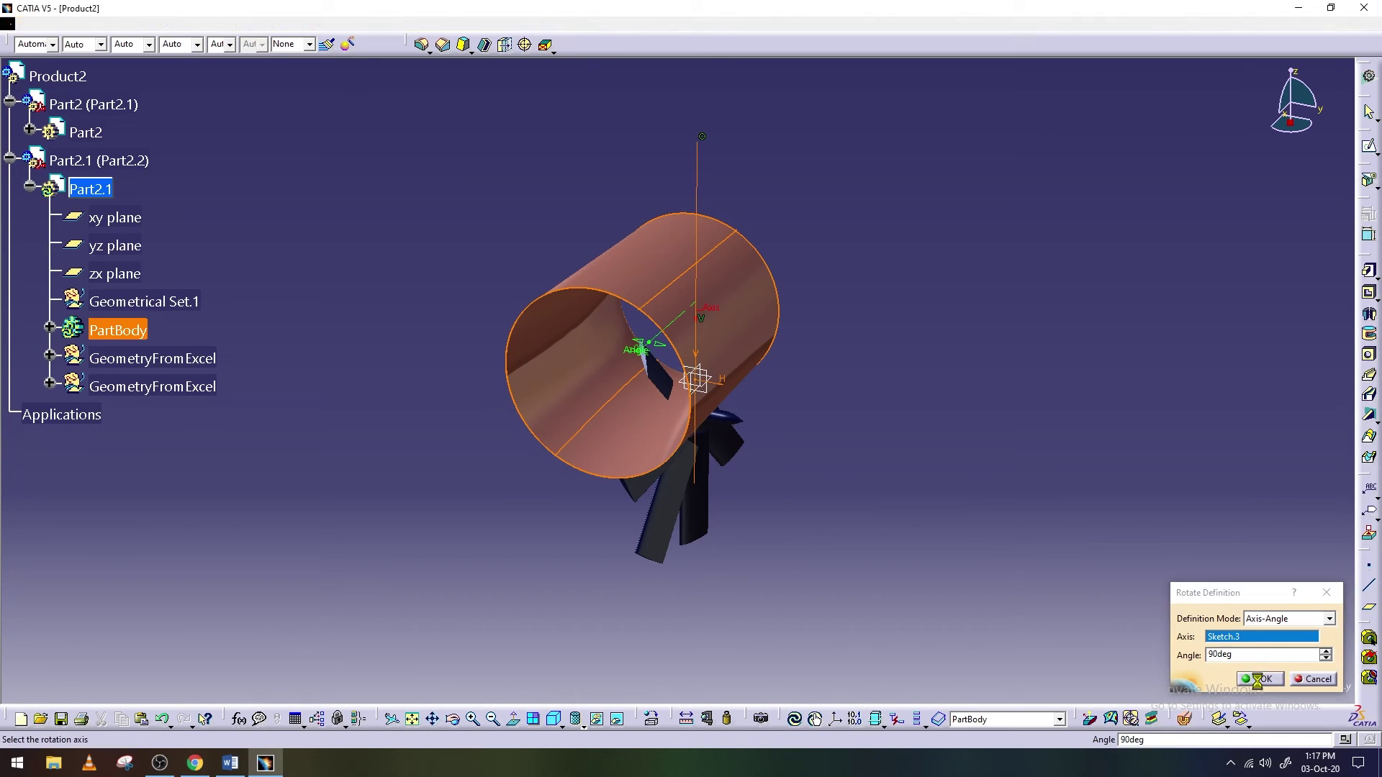
# Clear the selection and pan, zoom and orbit to inspect the fan and rotated duct
pyautogui.click(720, 436)
pyautogui.click(547, 588)
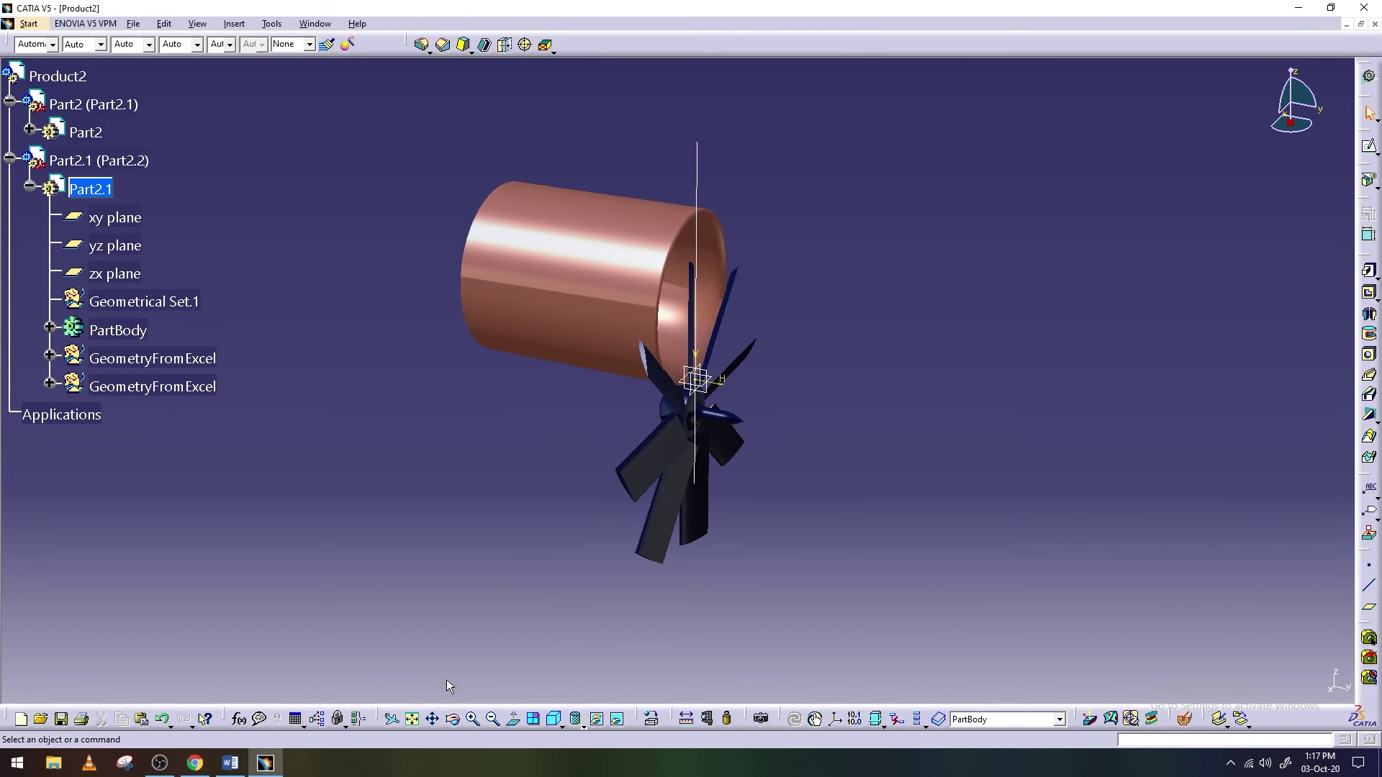
pyautogui.moveTo(491, 403); pyautogui.dragTo(505, 536)
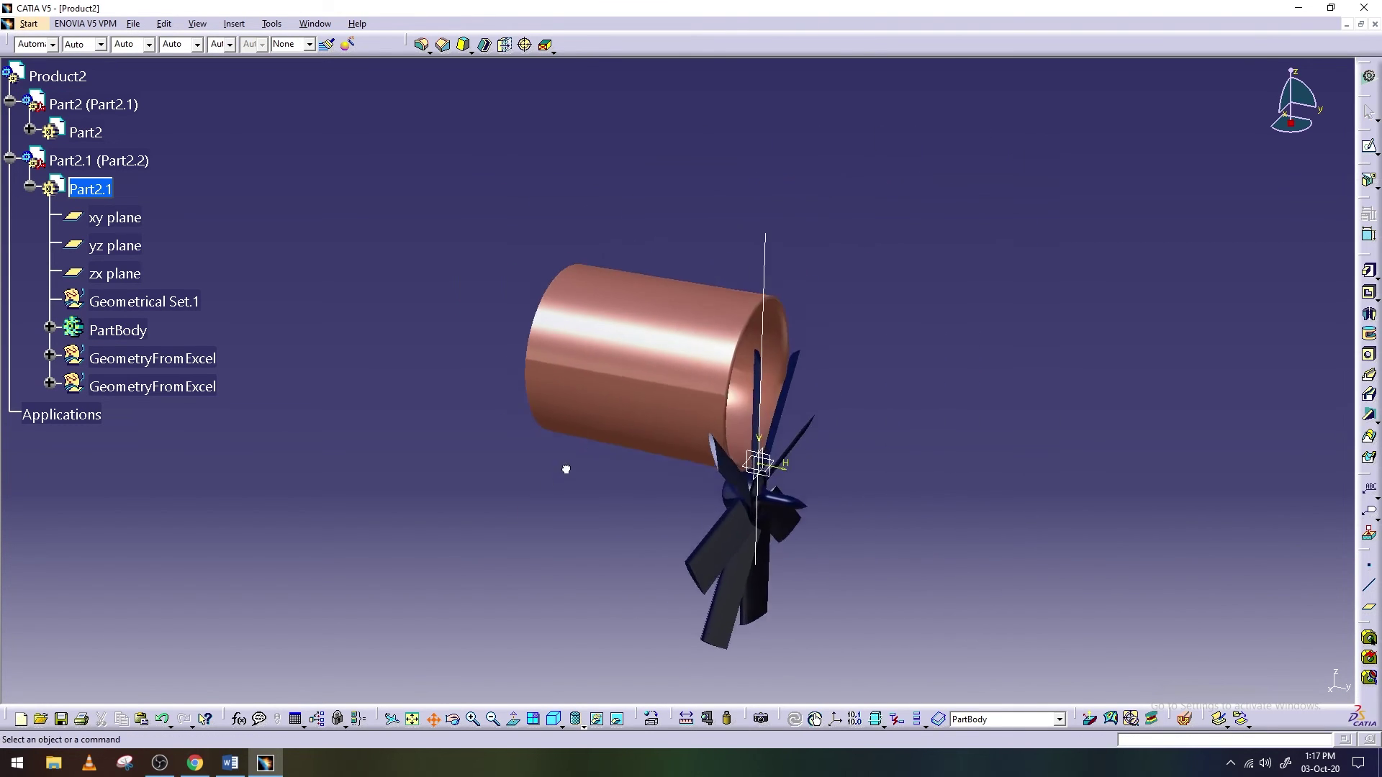
pyautogui.keyDown('ctrl'); pyautogui.moveTo(572, 489); pyautogui.dragTo(586, 447, button='middle'); pyautogui.keyUp('ctrl')
pyautogui.click(453, 719)
pyautogui.moveTo(454, 531)
pyautogui.mouseDown()
pyautogui.moveTo(852, 463)
pyautogui.moveTo(571, 413)
pyautogui.moveTo(401, 410)
pyautogui.moveTo(725, 419)
pyautogui.mouseUp()
pyautogui.moveTo(725, 419)
pyautogui.keyDown('ctrl'); pyautogui.mouseDown(button='middle')
pyautogui.moveTo(898, 395)
pyautogui.moveTo(906, 478)
pyautogui.mouseUp(button='middle'); pyautogui.keyUp('ctrl')
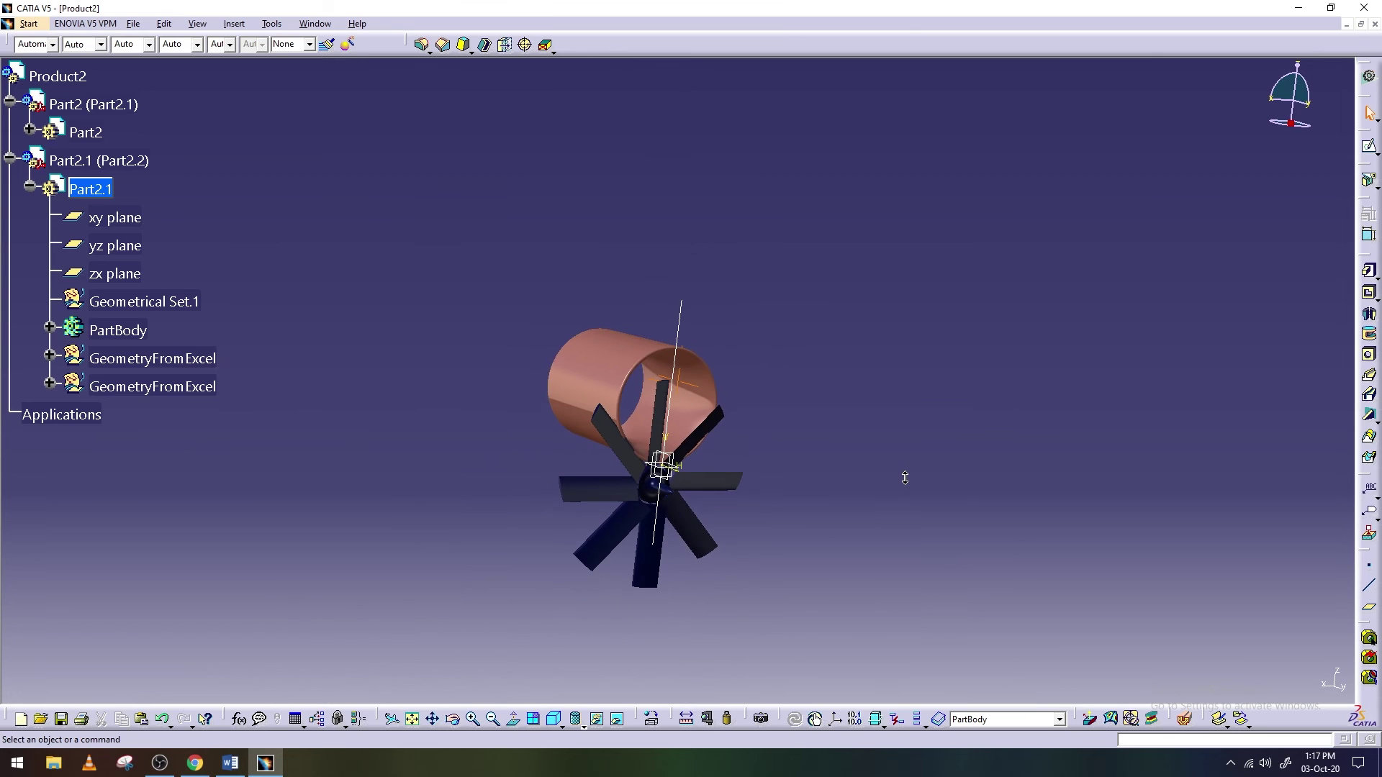
pyautogui.moveTo(486, 533); pyautogui.dragTo(457, 534)
pyautogui.keyDown('ctrl'); pyautogui.moveTo(556, 595); pyautogui.dragTo(558, 554, button='middle'); pyautogui.keyUp('ctrl')
pyautogui.click(432, 719)
pyautogui.moveTo(423, 575)
pyautogui.mouseDown()
pyautogui.moveTo(423, 514)
pyautogui.moveTo(447, 531)
pyautogui.mouseUp()
pyautogui.keyDown('ctrl'); pyautogui.moveTo(447, 530); pyautogui.dragTo(448, 514, button='middle'); pyautogui.keyUp('ctrl')
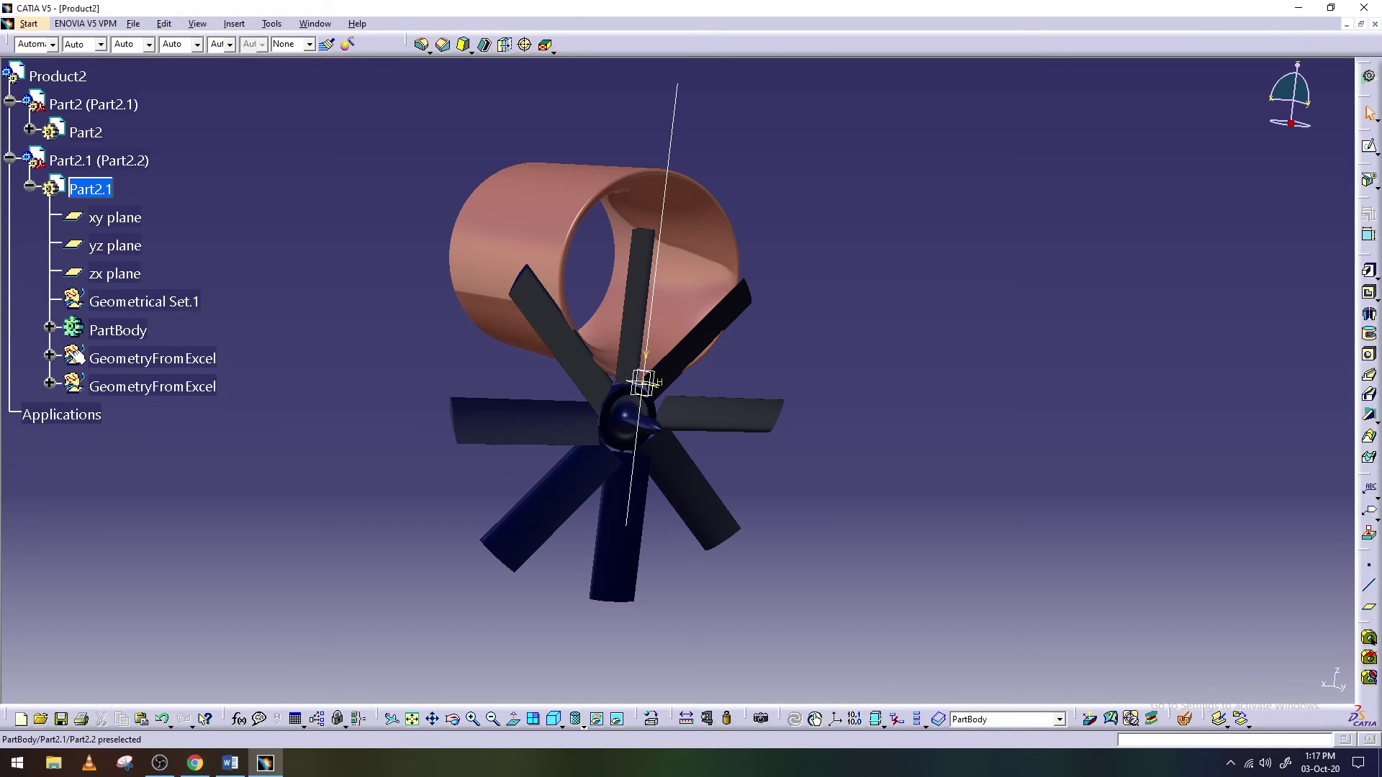
# Edit Rotate.1's angle, then collapse the duct tree and reactivate Product2
pyautogui.click(49, 383)
pyautogui.doubleClick(136, 527)
pyautogui.write('270')
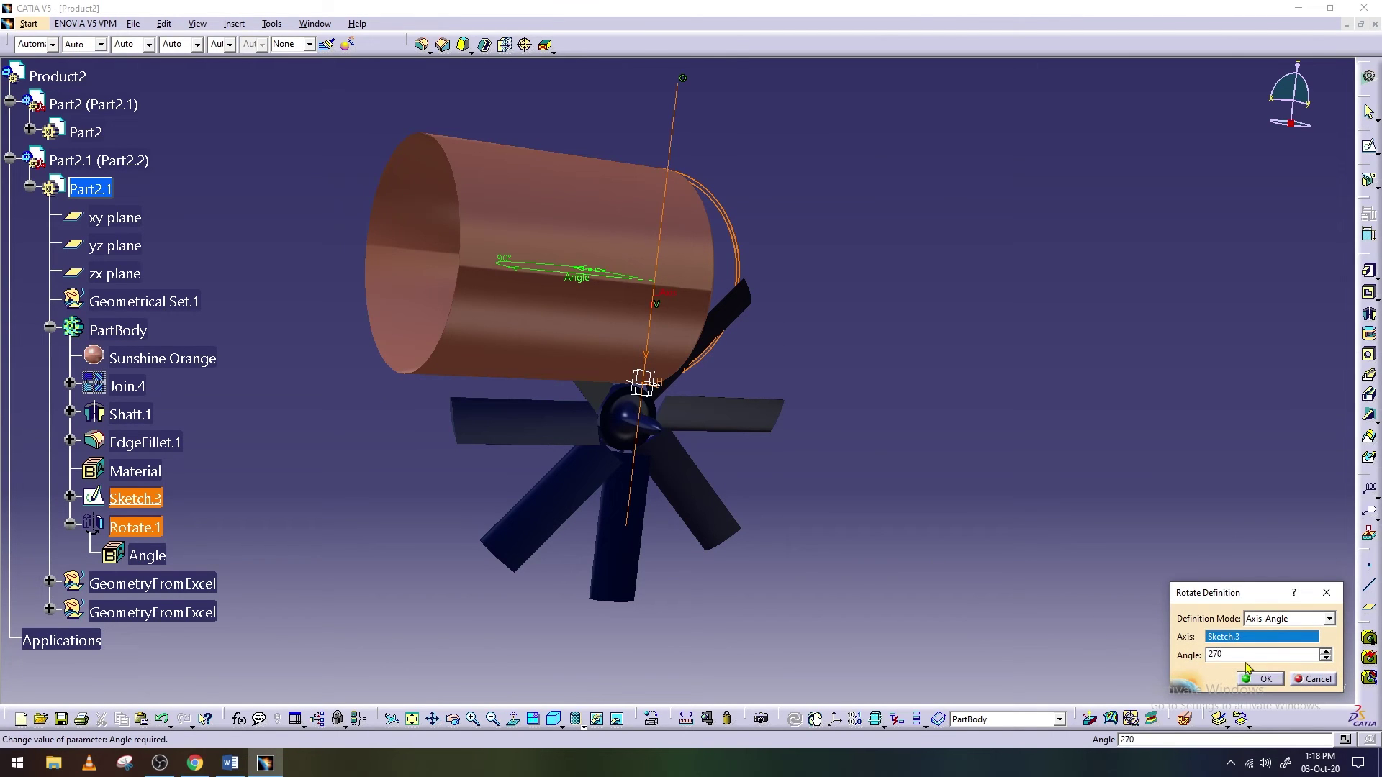
pyautogui.press('Return')
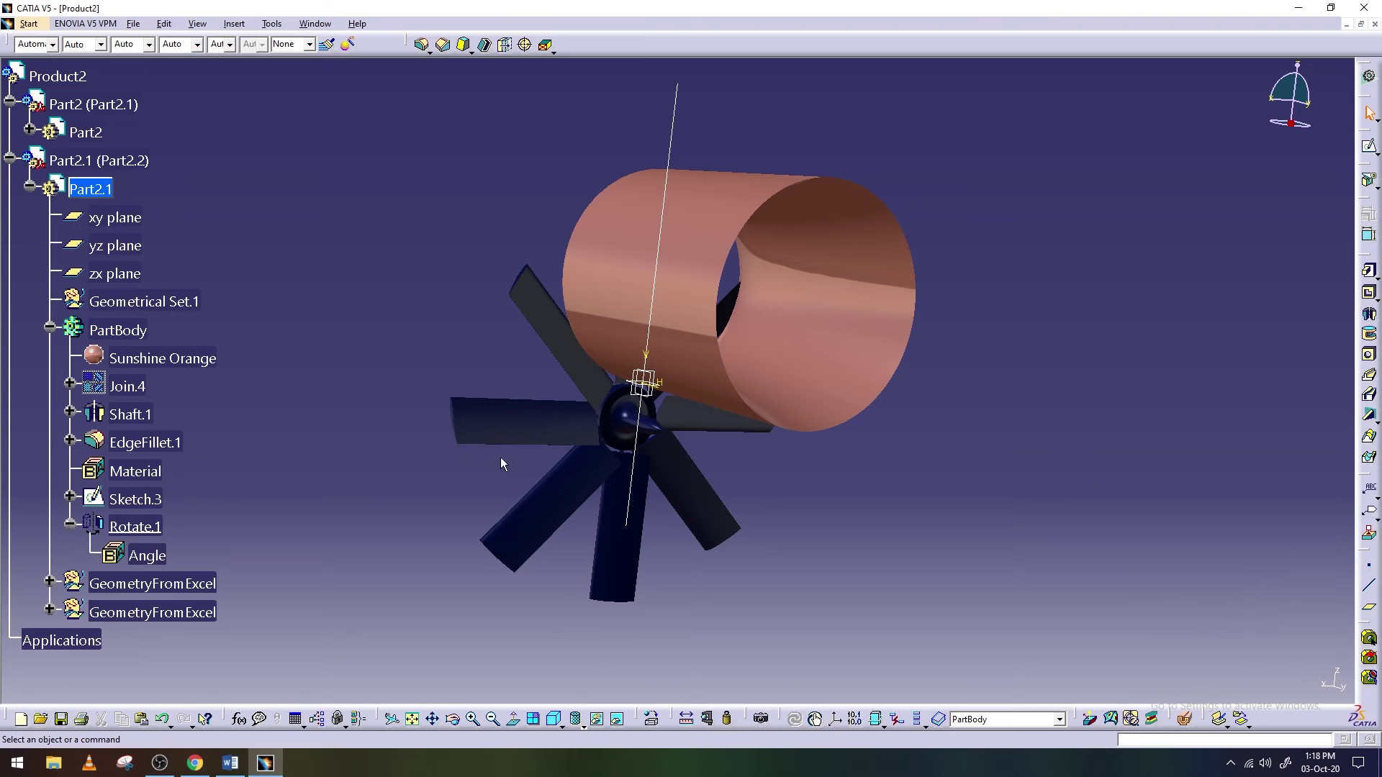
pyautogui.click(30, 187)
pyautogui.doubleClick(58, 75)
pyautogui.click(134, 23)
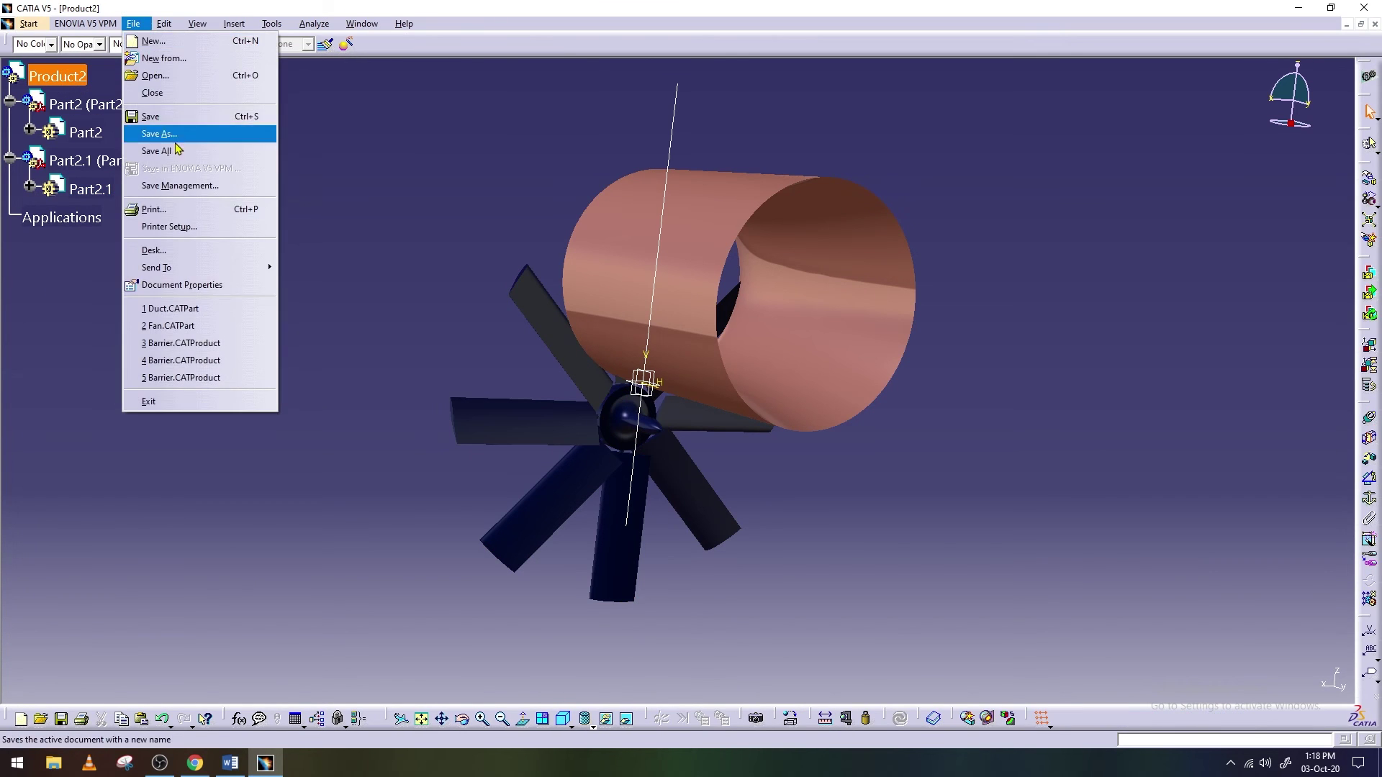
# Save the assembly as CATProduct 'Ducted Fan for Ansys', including its related documents
pyautogui.click(165, 134)
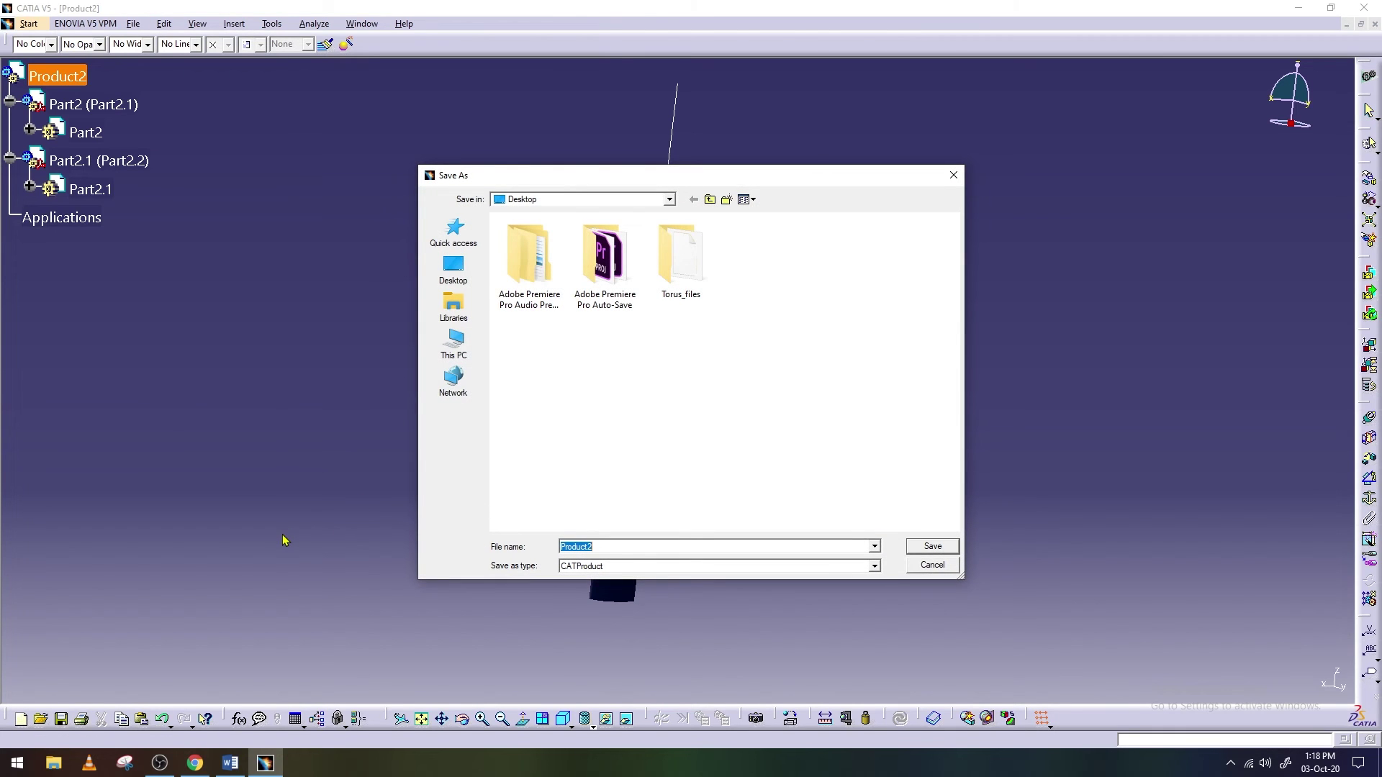
pyautogui.write('Du')
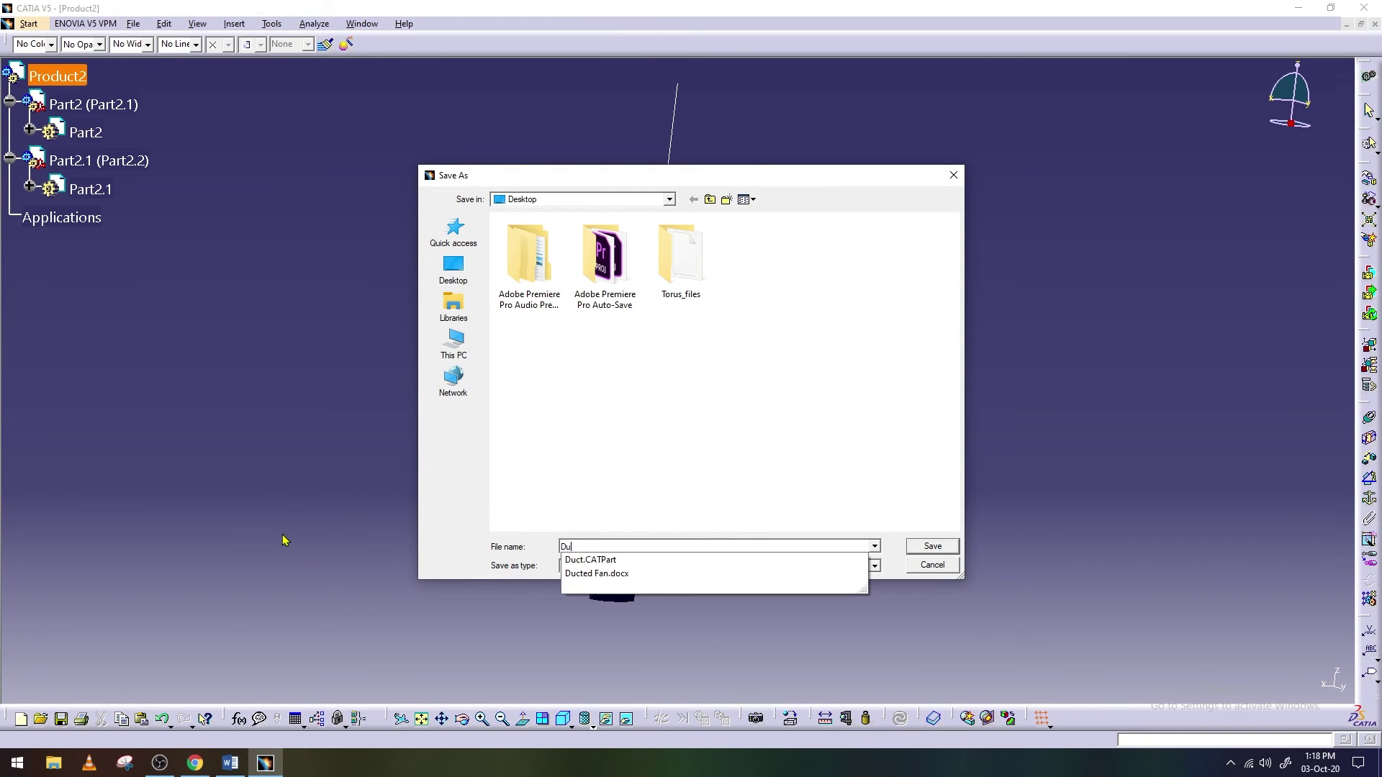
pyautogui.press('BackSpace')
pyautogui.press('BackSpace')
pyautogui.write('Duct')
pyautogui.write('ed Fan For Ansys')
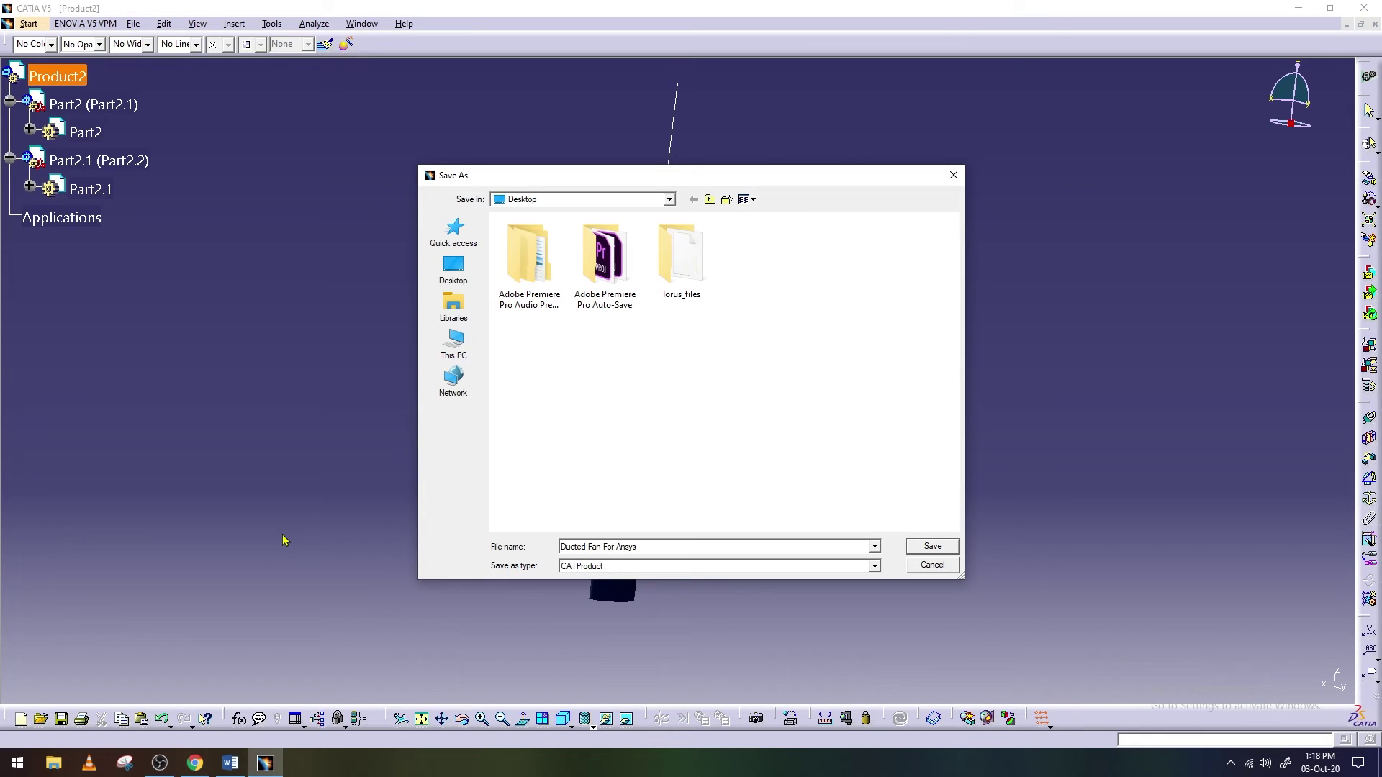
pyautogui.press('Return')
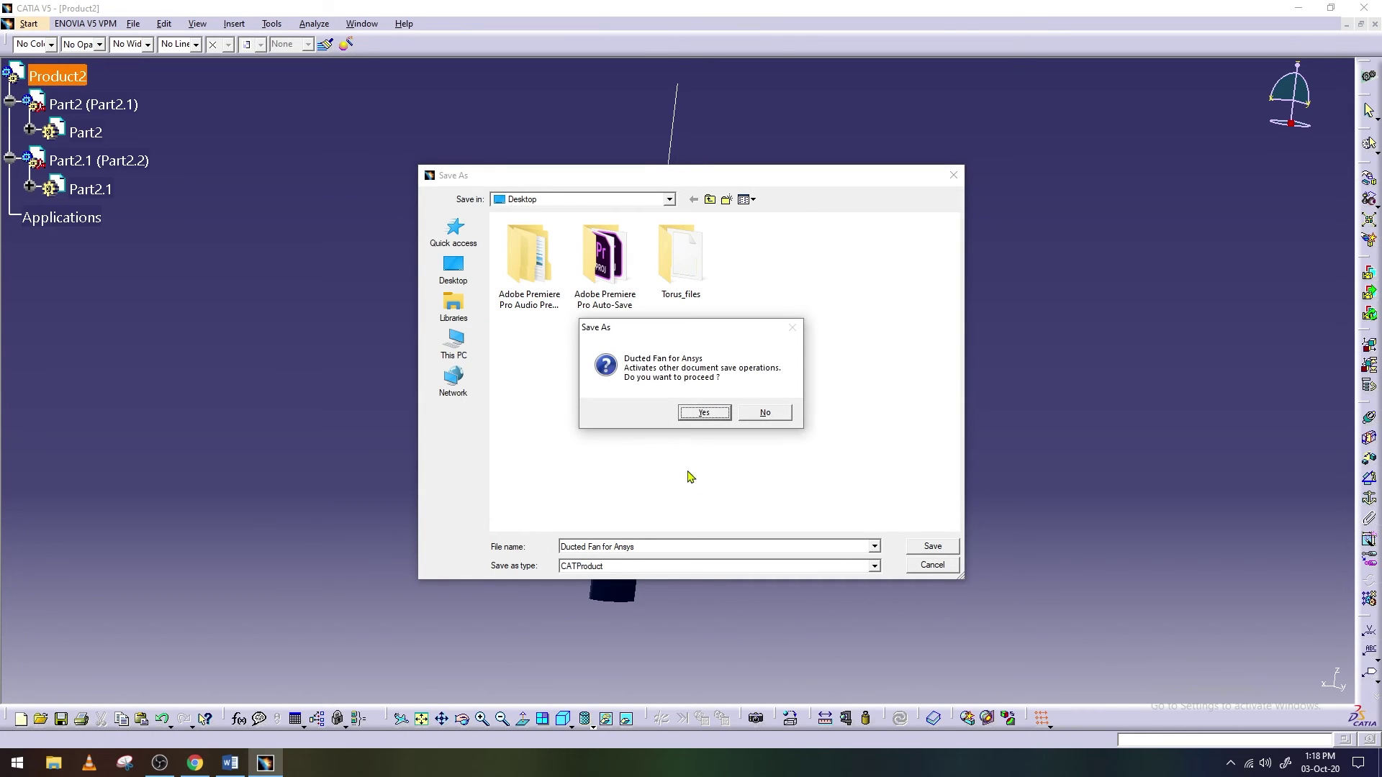
pyautogui.click(704, 413)
pyautogui.click(469, 720)
pyautogui.moveTo(537, 457); pyautogui.dragTo(1138, 403)
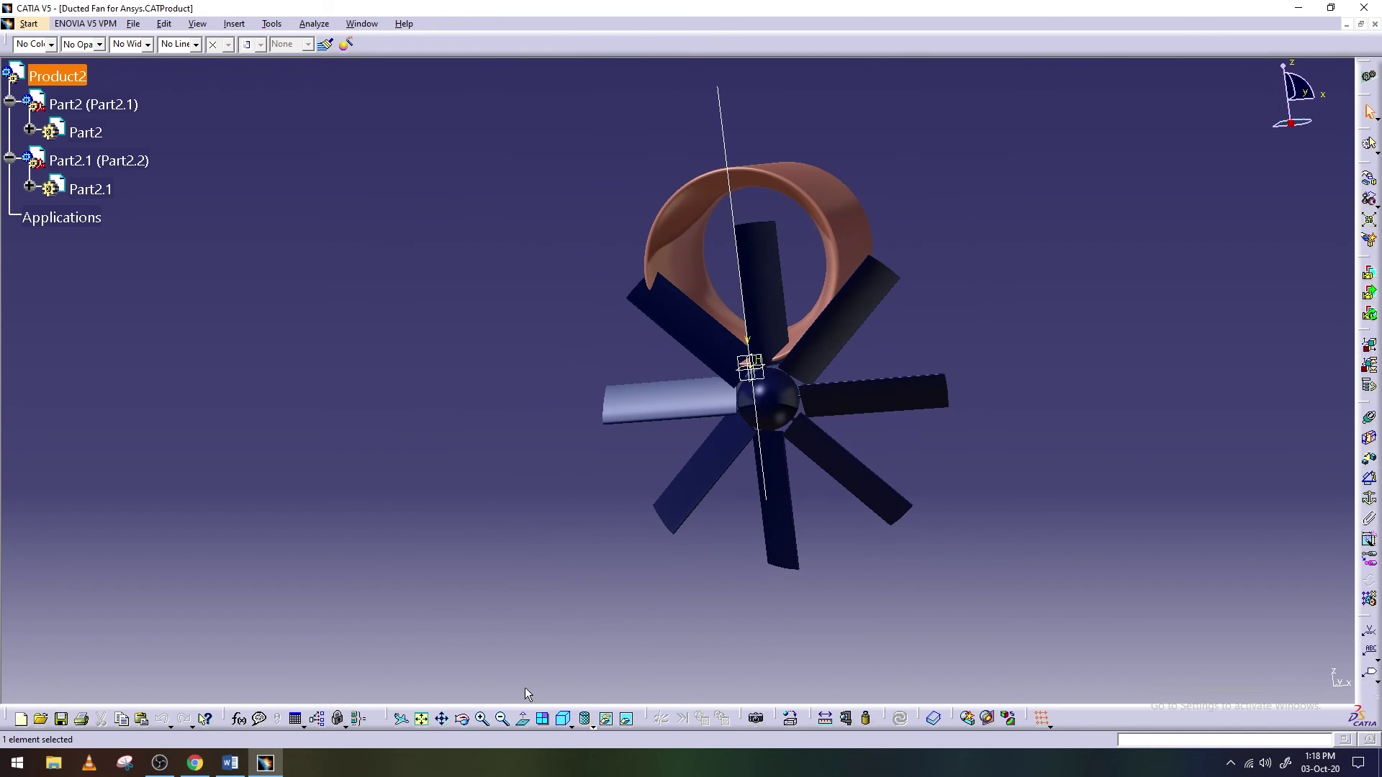
# Change the fan's Pad.1 length to 112.5mm and dismiss the update warning
pyautogui.click(462, 720)
pyautogui.moveTo(519, 453); pyautogui.dragTo(755, 479)
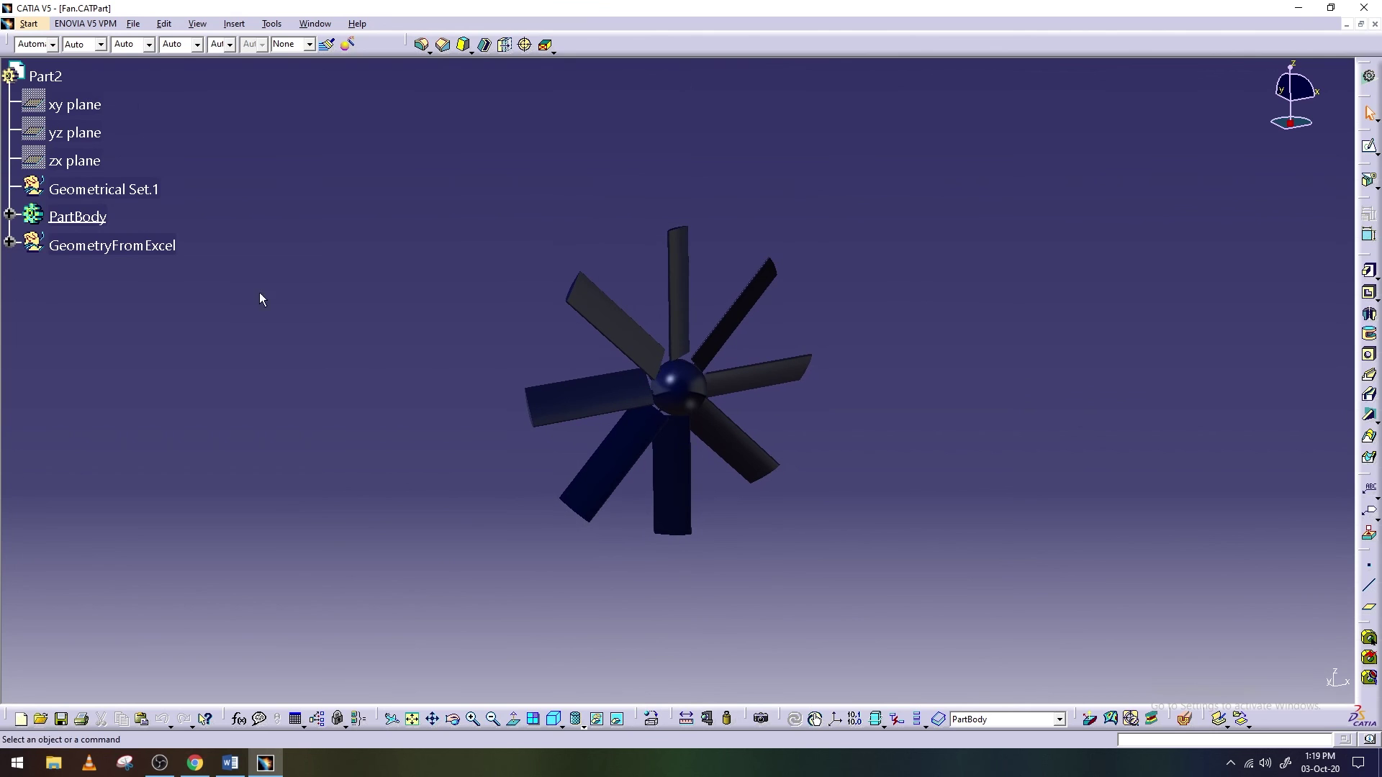
pyautogui.click(10, 215)
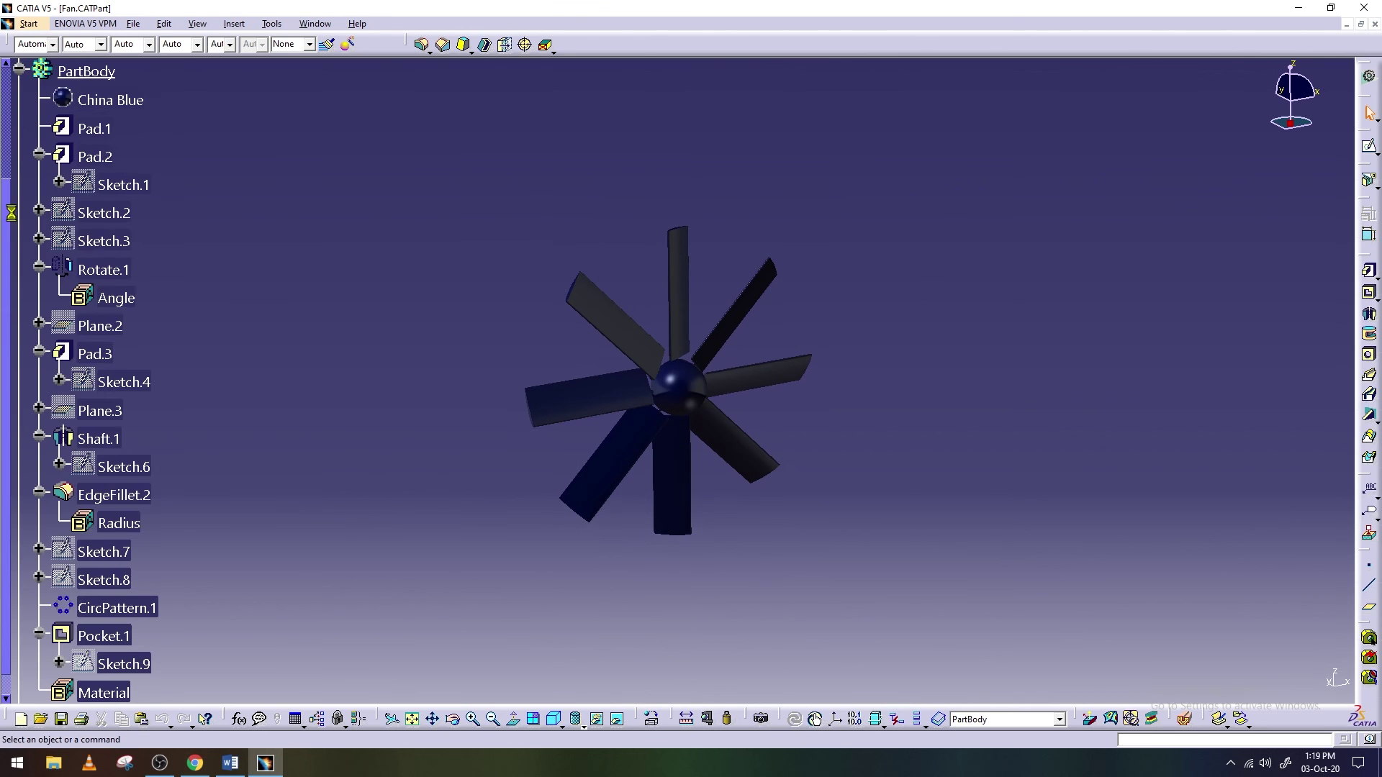
pyautogui.doubleClick(93, 129)
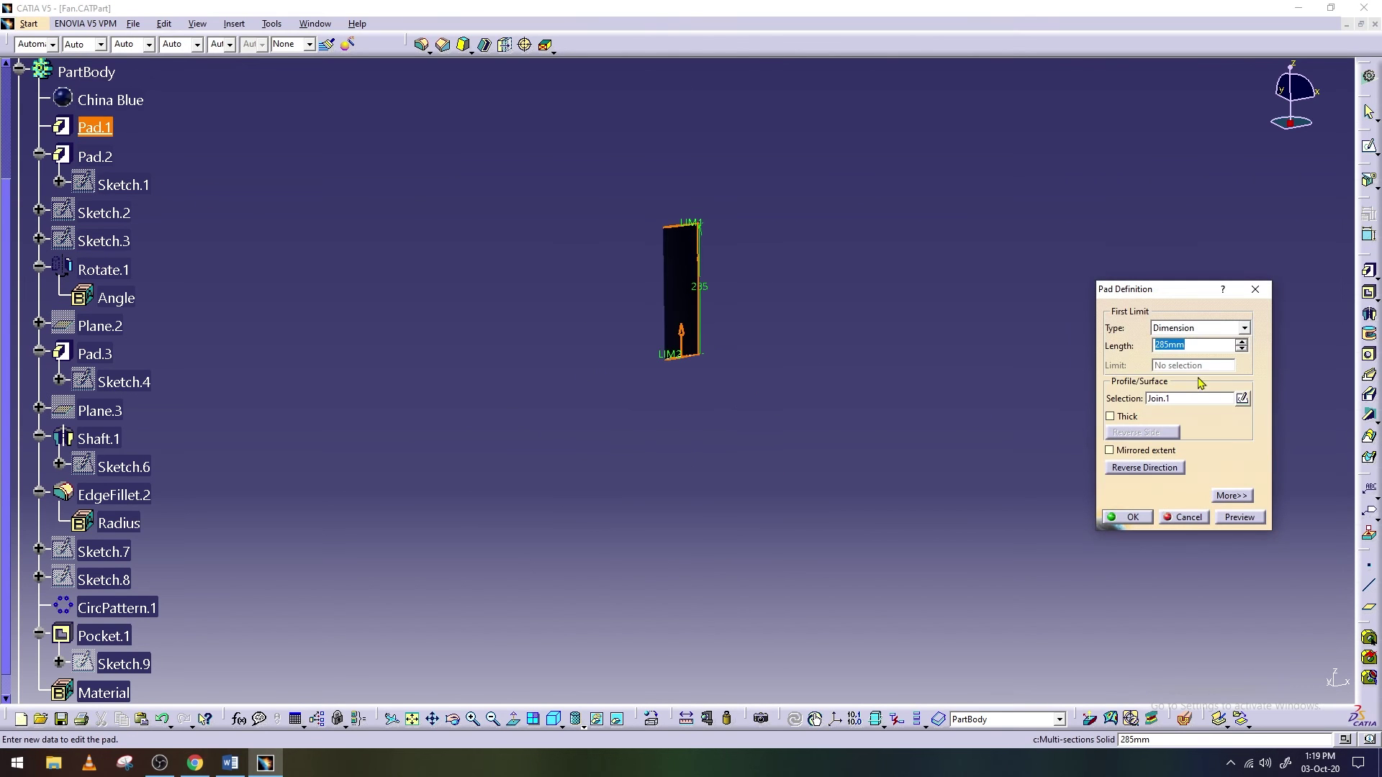
pyautogui.write('112.5')
pyautogui.press('Return')
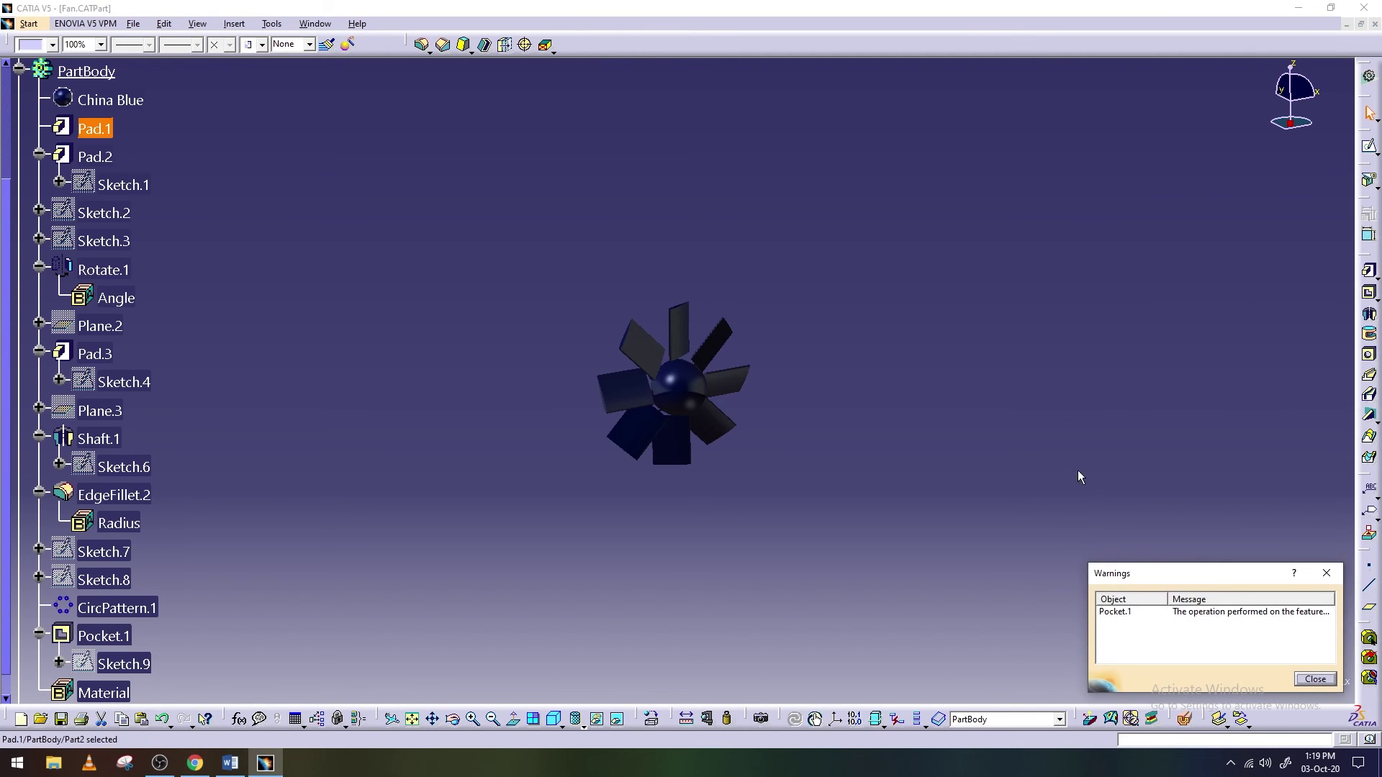
pyautogui.click(1314, 679)
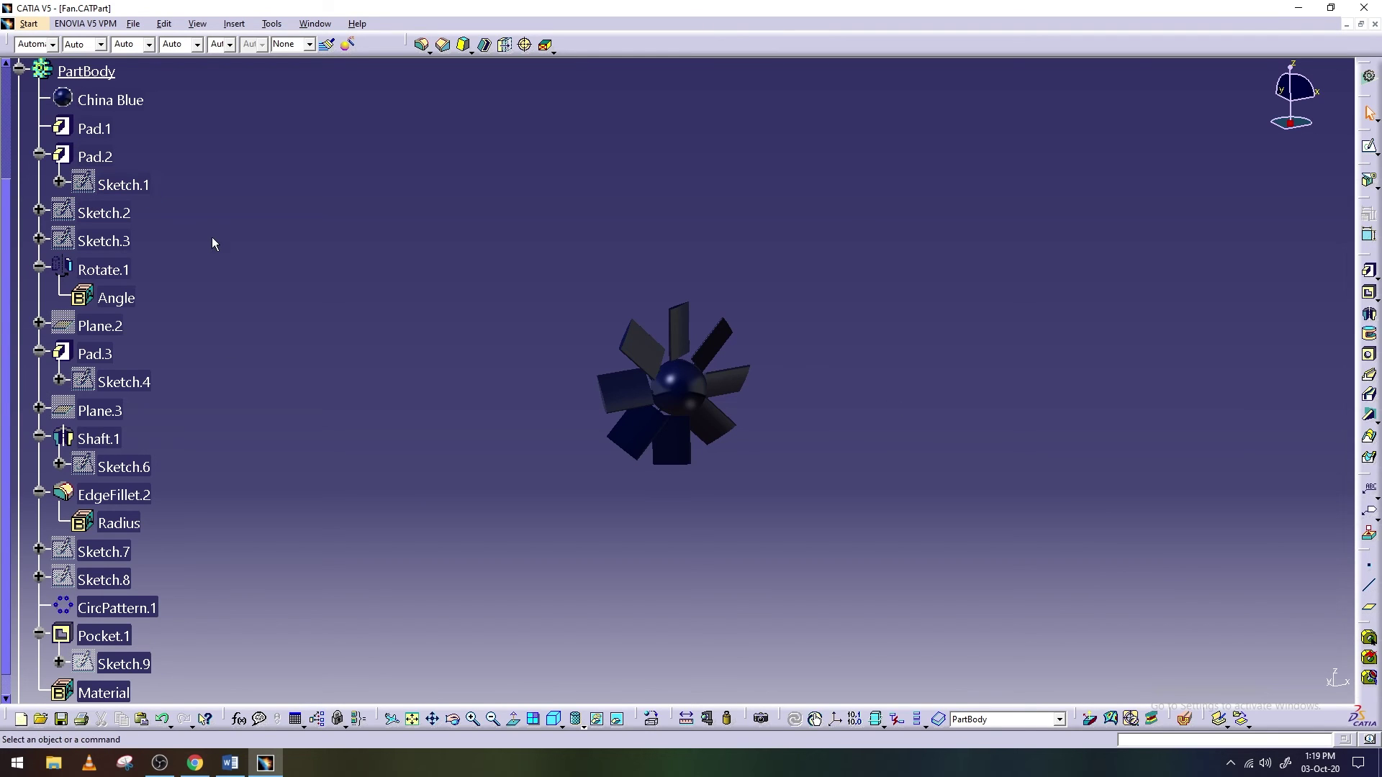
# Shrink Sketch.9's 345mm inner circle radius and exit the sketch
pyautogui.scroll(-4, 213, 236)
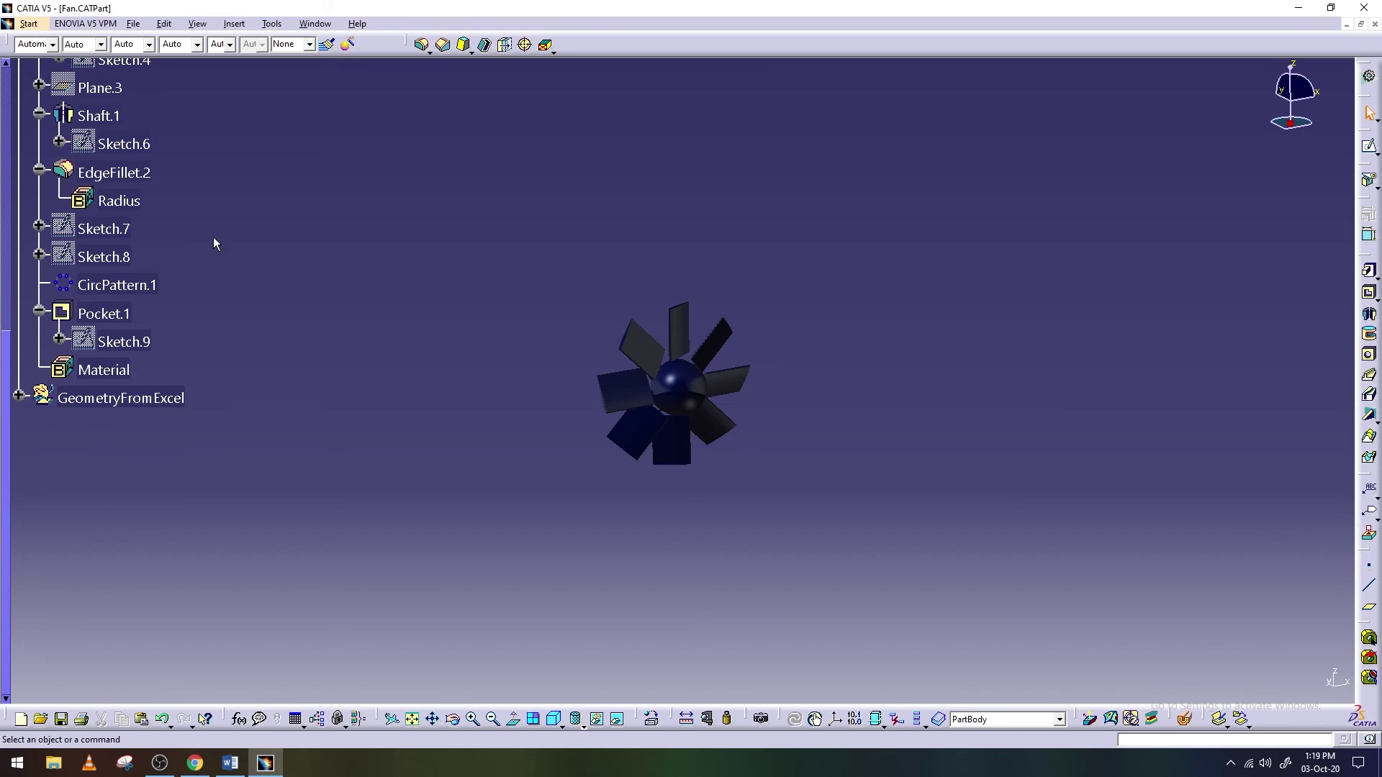
pyautogui.doubleClick(139, 343)
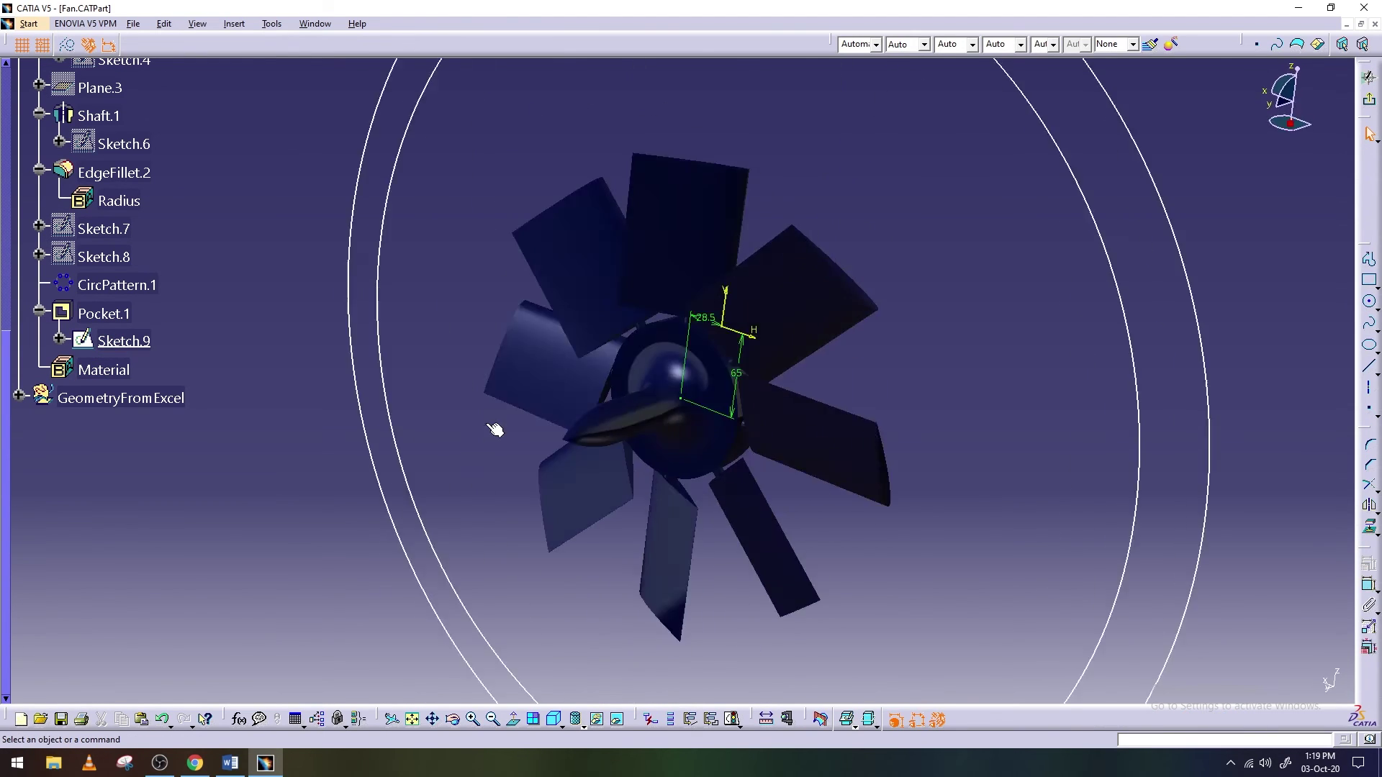
pyautogui.doubleClick(658, 228)
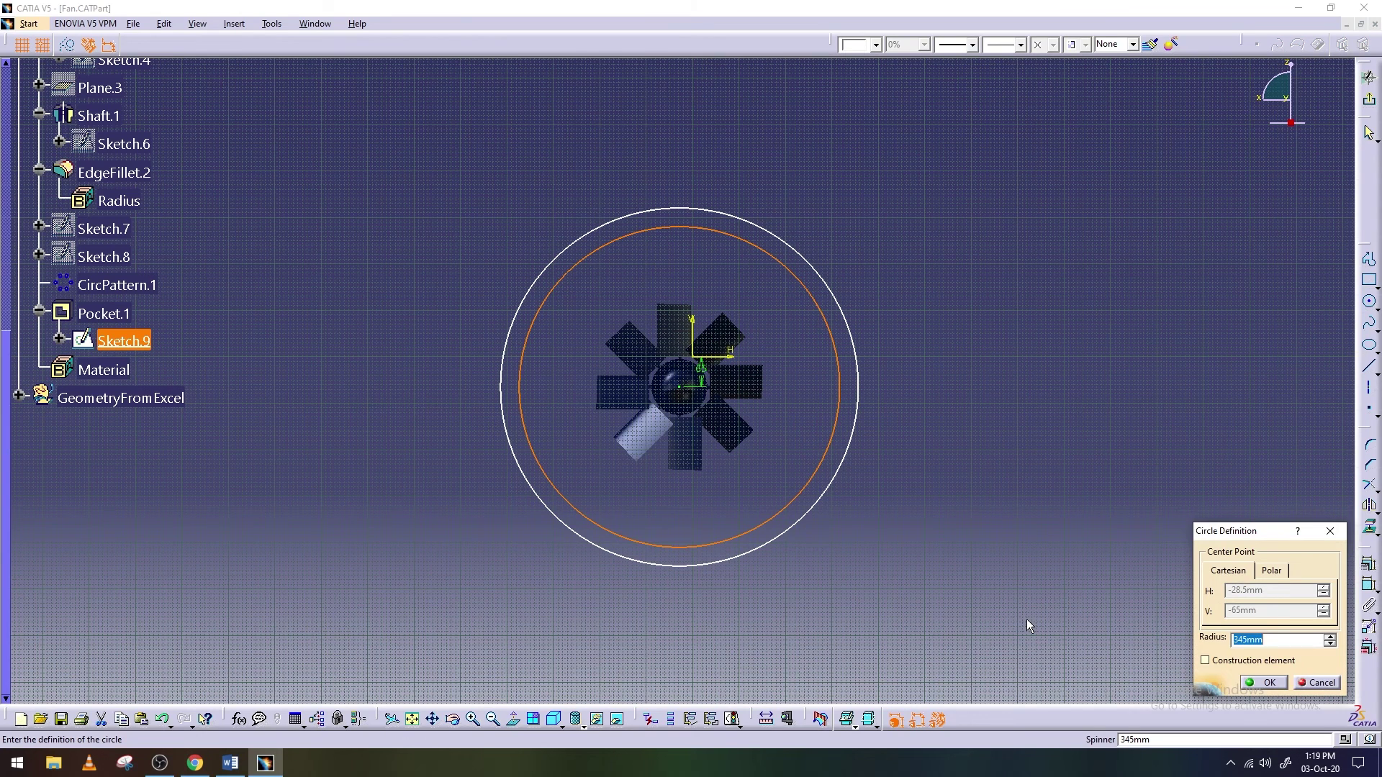
pyautogui.write('172.5')
pyautogui.press('Return')
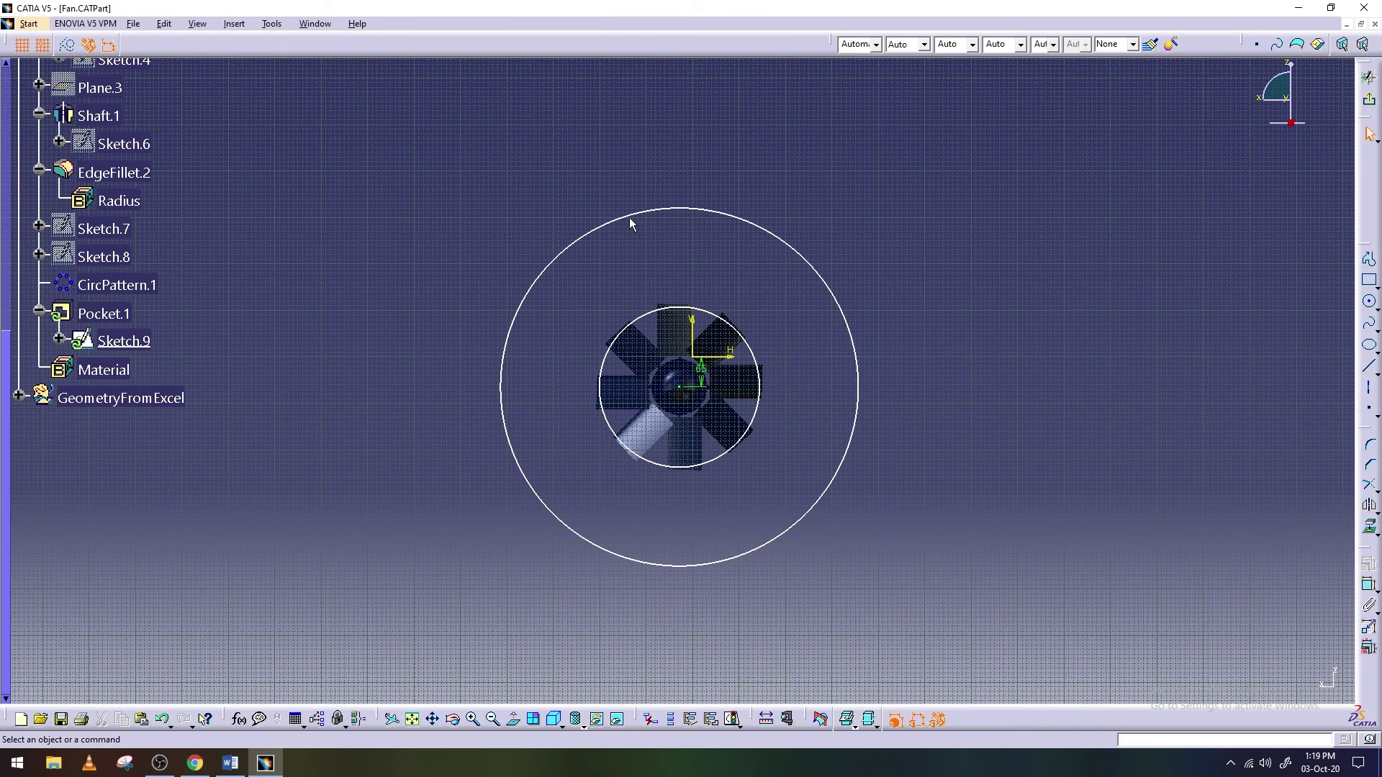
pyautogui.click(1369, 99)
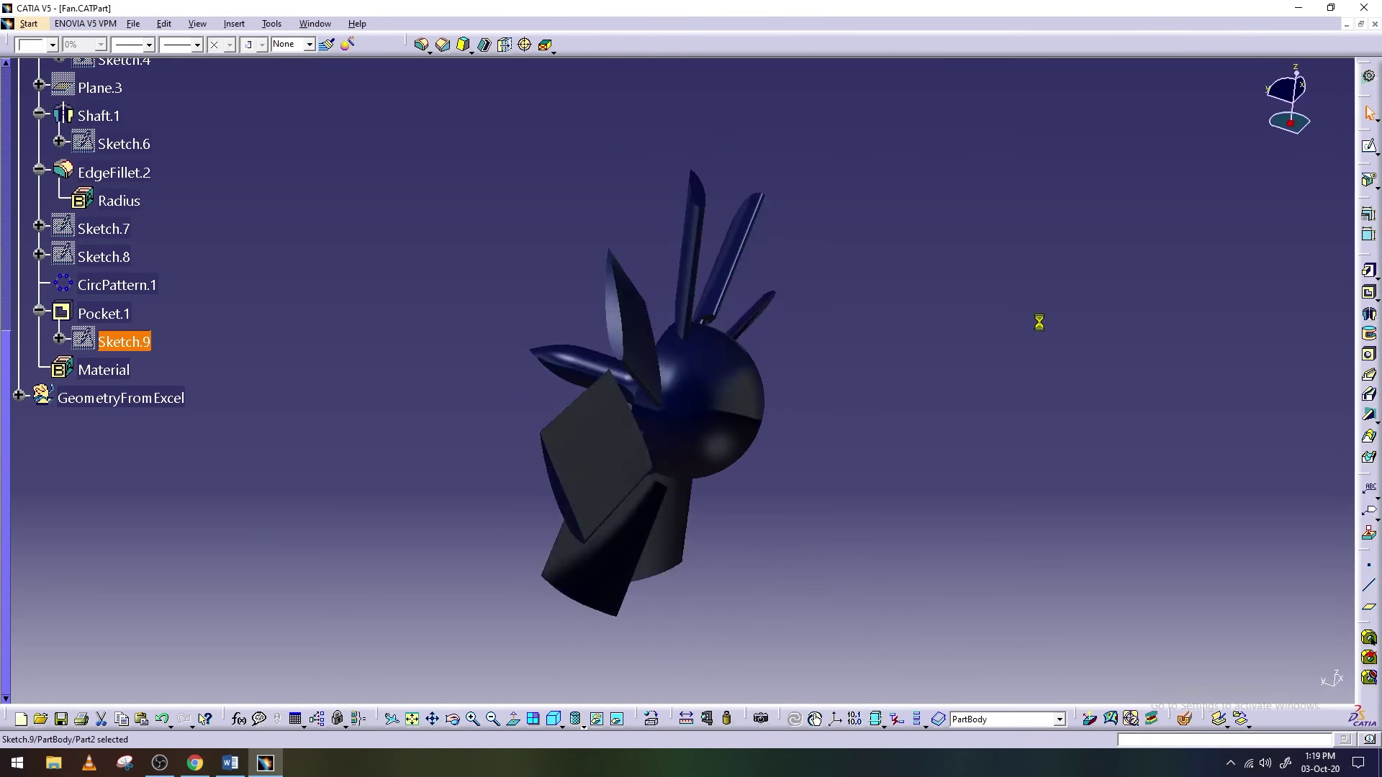
# Orbit and zoom on the trimmed fan, then save Fan.CATPart
pyautogui.click(455, 724)
pyautogui.moveTo(626, 360)
pyautogui.mouseDown()
pyautogui.moveTo(530, 302)
pyautogui.moveTo(516, 324)
pyautogui.moveTo(567, 314)
pyautogui.moveTo(607, 331)
pyautogui.moveTo(525, 360)
pyautogui.moveTo(694, 401)
pyautogui.mouseUp()
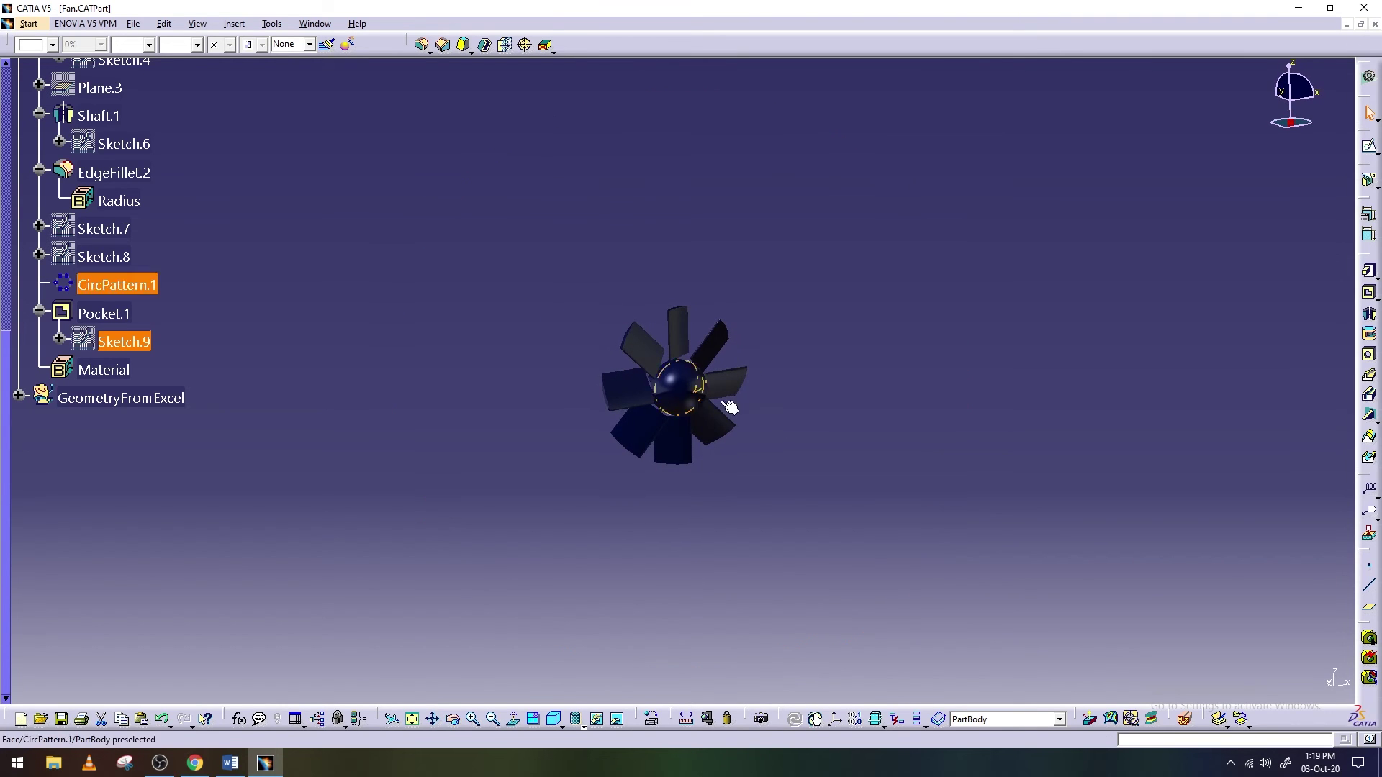
pyautogui.keyDown('ctrl'); pyautogui.moveTo(856, 478); pyautogui.dragTo(860, 348, button='middle'); pyautogui.keyUp('ctrl')
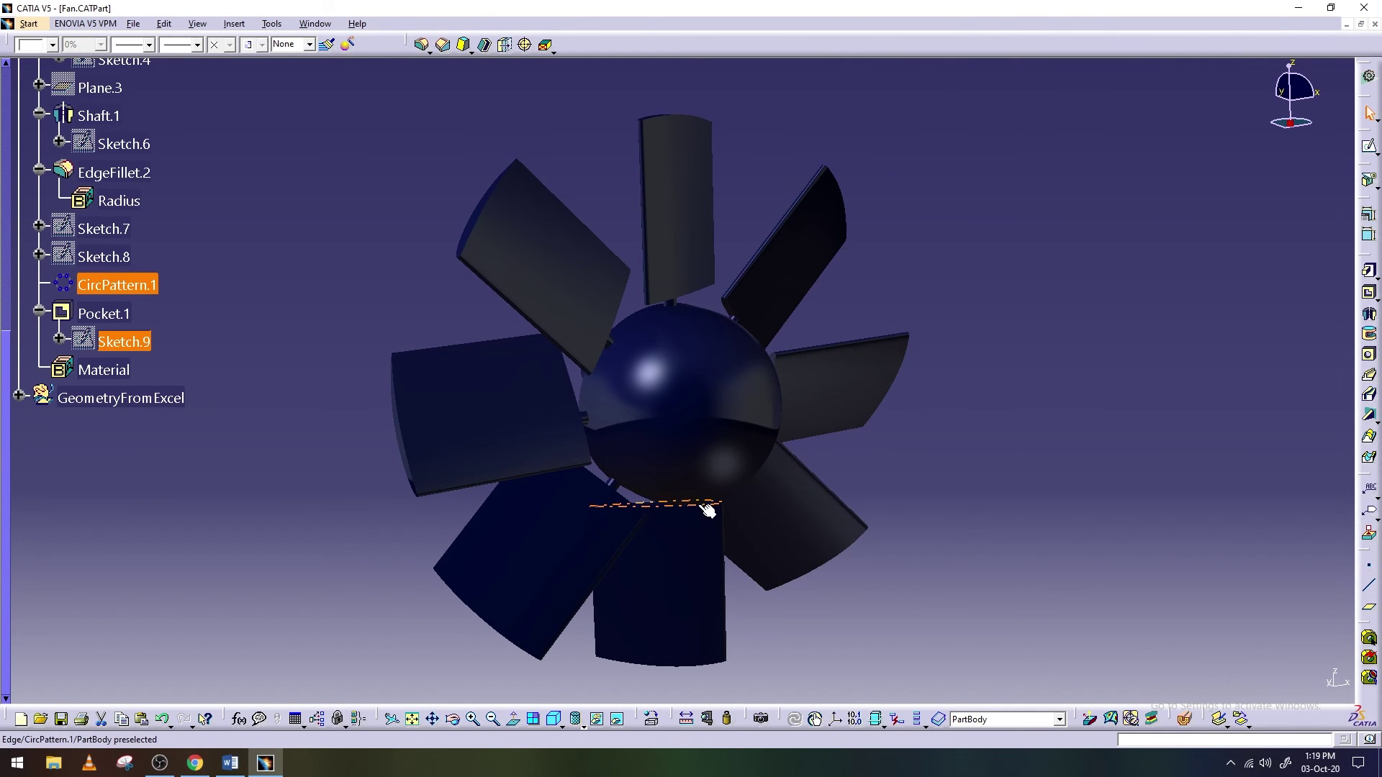
pyautogui.click(133, 24)
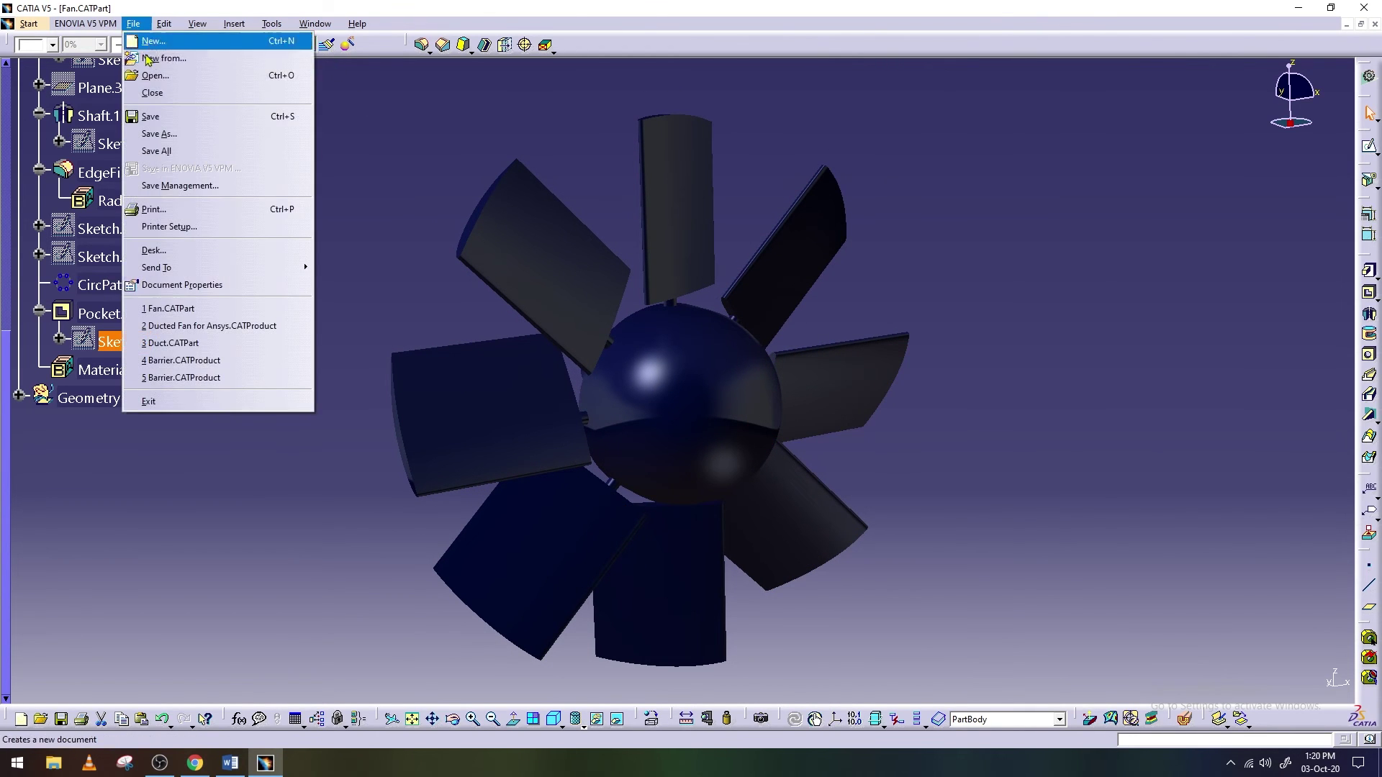
pyautogui.click(231, 115)
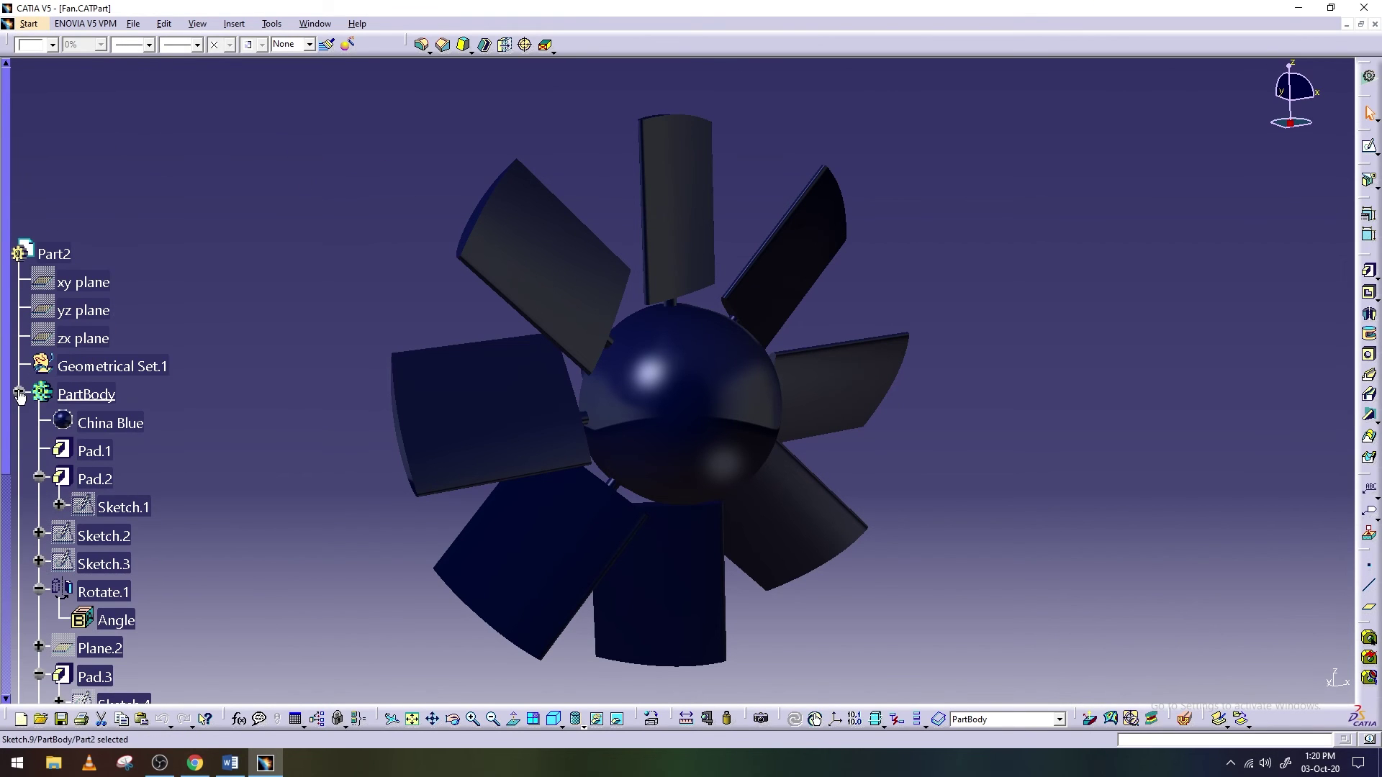
pyautogui.click(315, 24)
# In the Ducted Fan for Ansys assembly, make the duct and fan axes coincident and update
pyautogui.click(375, 118)
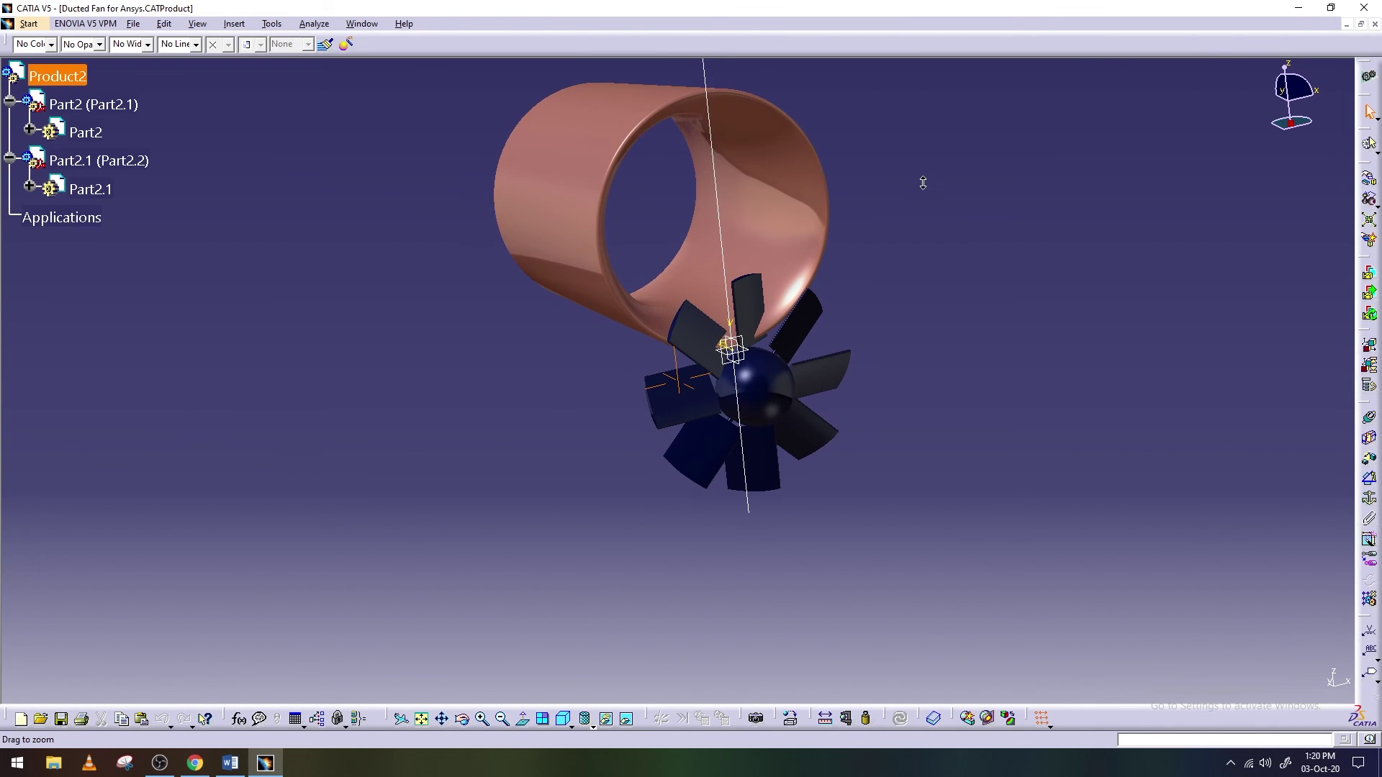
pyautogui.doubleClick(66, 77)
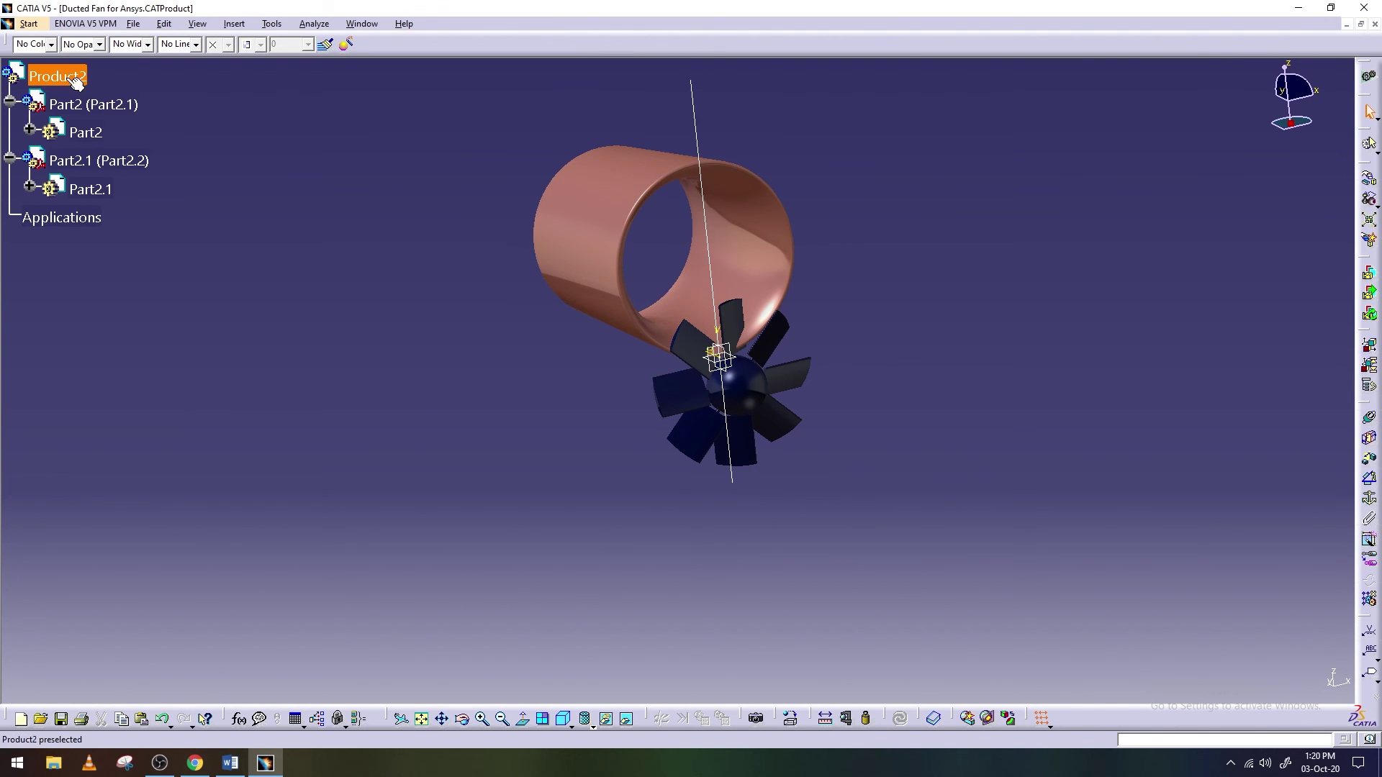
pyautogui.click(1370, 431)
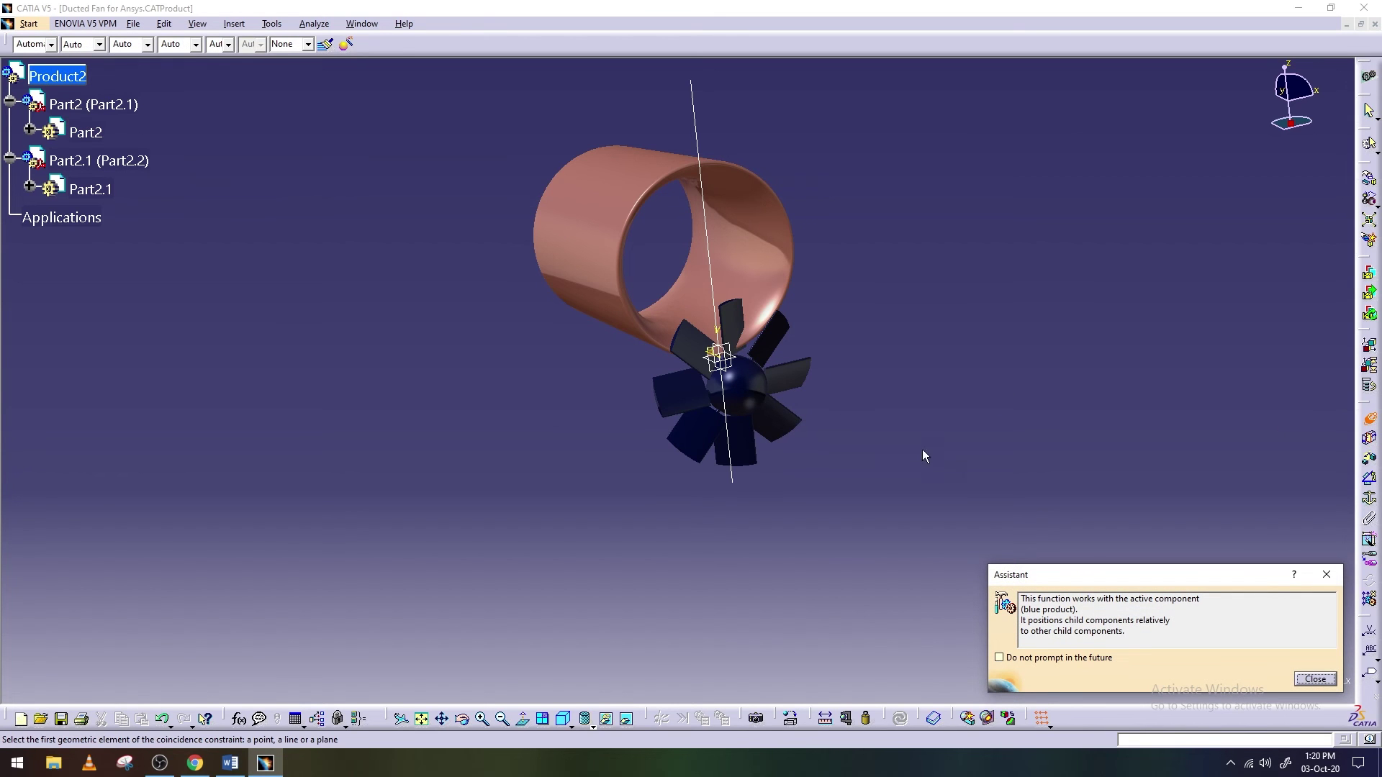
pyautogui.click(1317, 678)
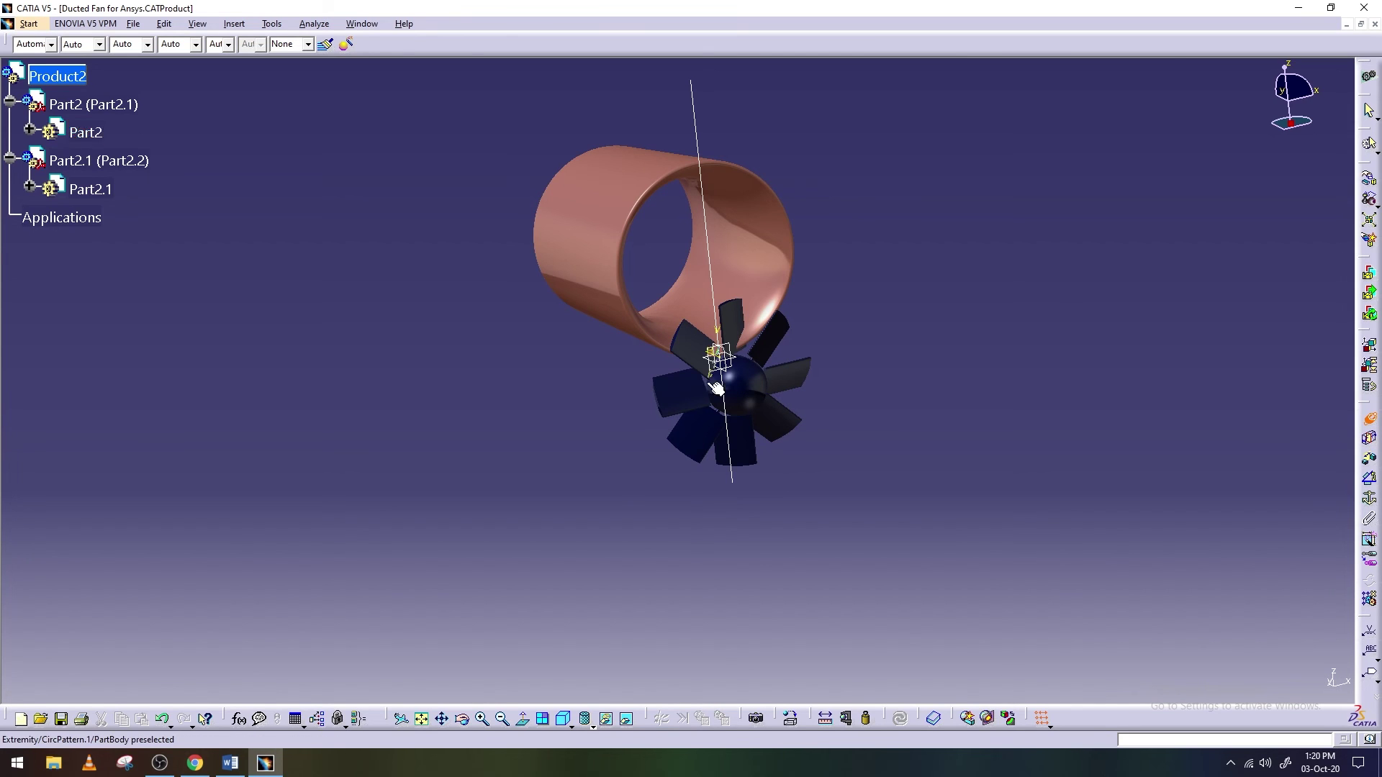
pyautogui.click(703, 261)
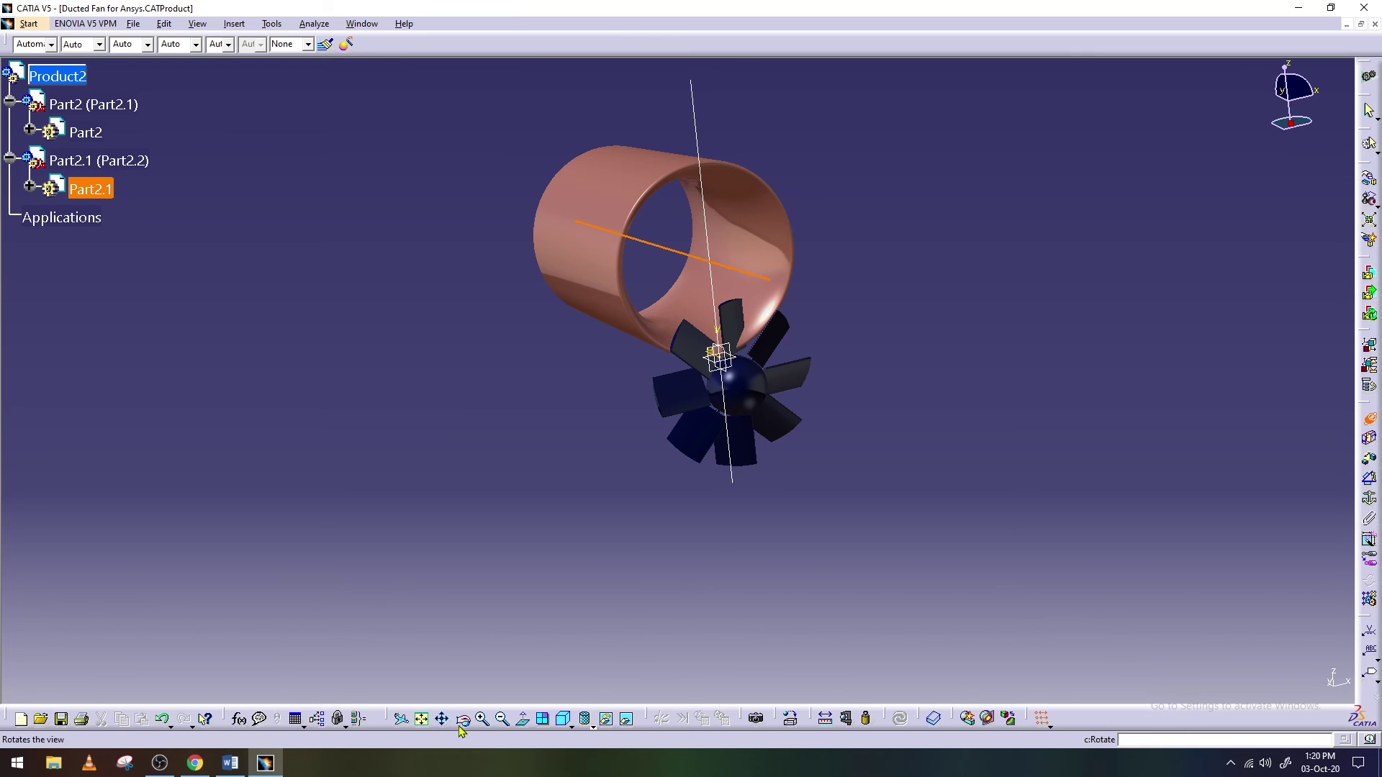
pyautogui.moveTo(704, 411); pyautogui.dragTo(838, 417, button='middle')
pyautogui.click(723, 389)
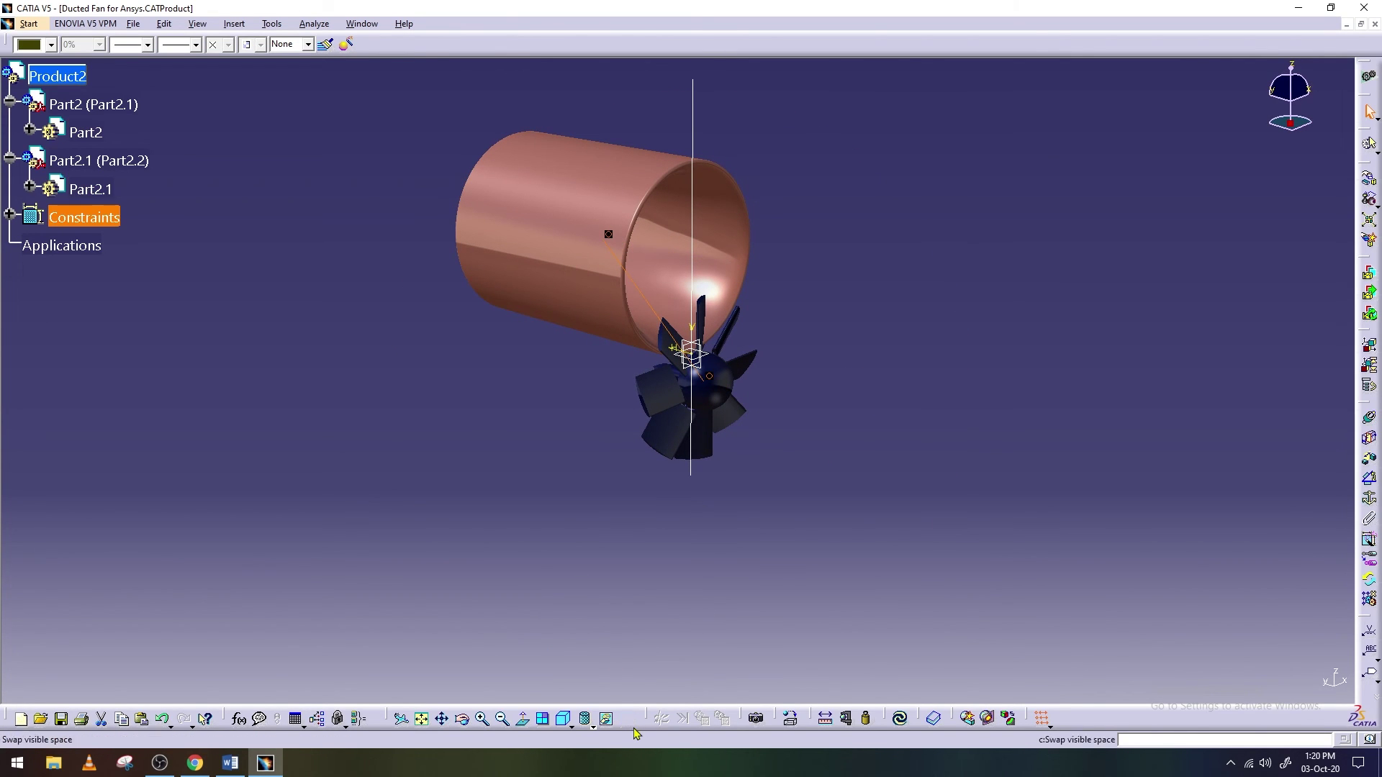
pyautogui.click(901, 716)
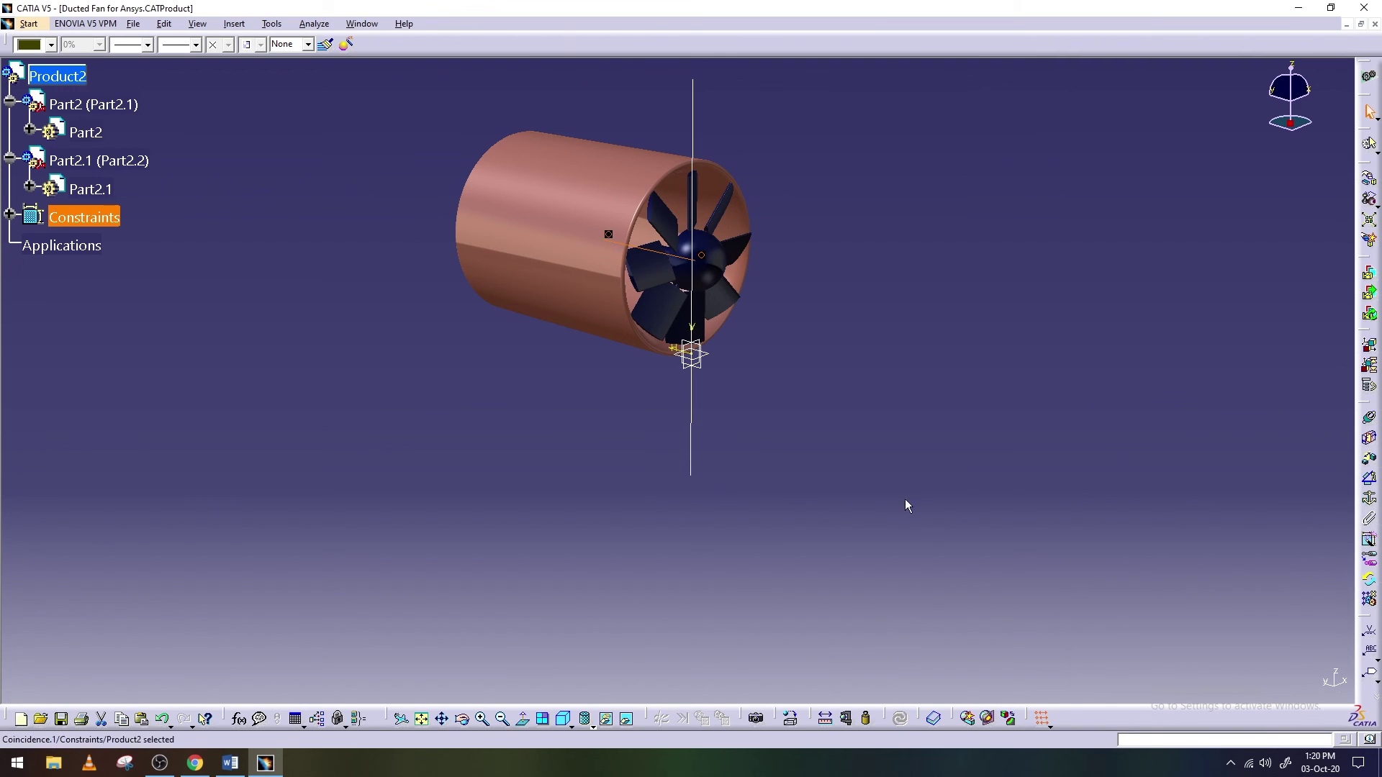
# Orbit, pan and zoom to inspect the fan seated inside the duct
pyautogui.moveTo(464, 727)
pyautogui.mouseDown()
pyautogui.moveTo(731, 355)
pyautogui.moveTo(583, 370)
pyautogui.moveTo(518, 364)
pyautogui.moveTo(507, 346)
pyautogui.moveTo(521, 366)
pyautogui.mouseUp()
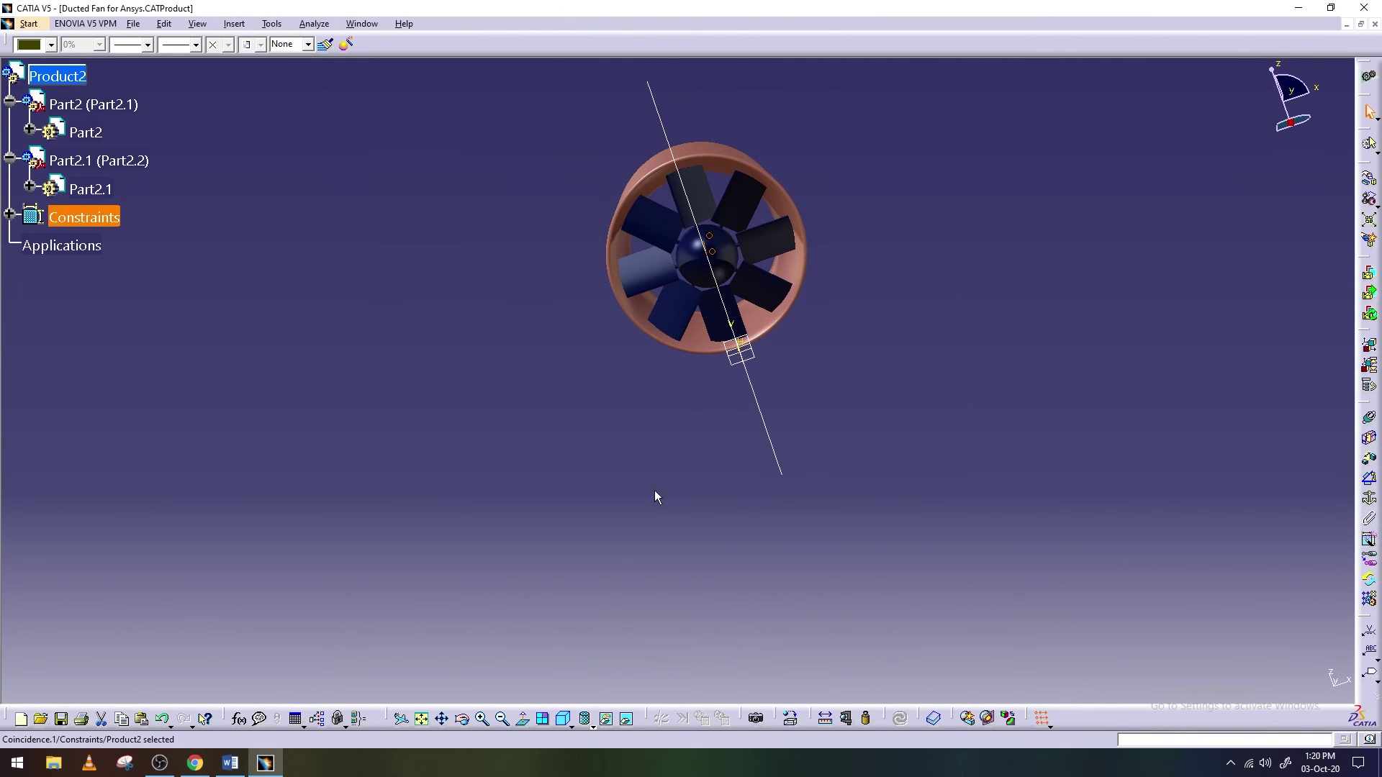
pyautogui.moveTo(576, 561)
pyautogui.mouseDown()
pyautogui.moveTo(561, 515)
pyautogui.moveTo(567, 530)
pyautogui.mouseUp()
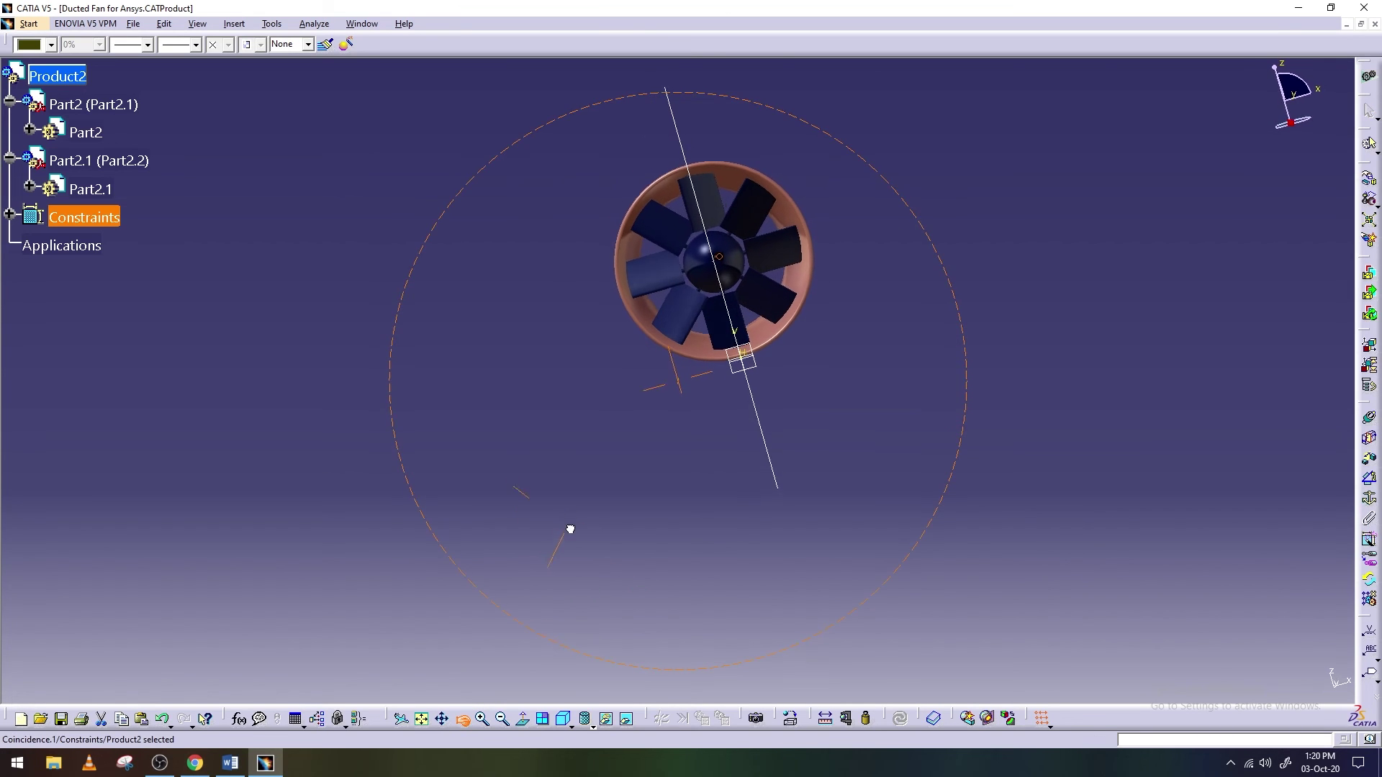
pyautogui.moveTo(645, 359); pyautogui.dragTo(673, 451, button='middle')
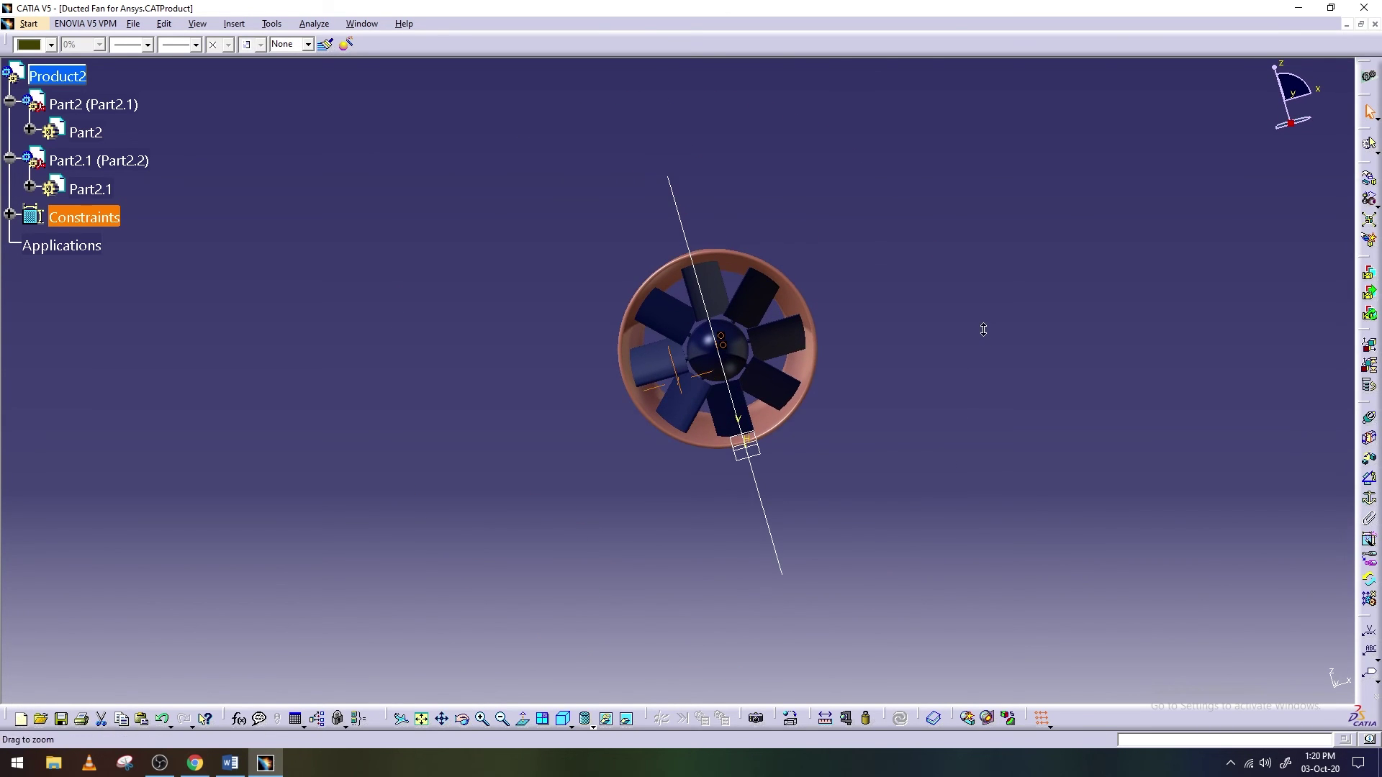
pyautogui.moveTo(983, 331); pyautogui.dragTo(991, 259, button='middle')
pyautogui.click(464, 727)
pyautogui.moveTo(827, 309)
pyautogui.mouseDown()
pyautogui.moveTo(832, 361)
pyautogui.moveTo(870, 349)
pyautogui.moveTo(894, 383)
pyautogui.moveTo(854, 391)
pyautogui.moveTo(795, 357)
pyautogui.moveTo(722, 395)
pyautogui.moveTo(778, 339)
pyautogui.mouseUp()
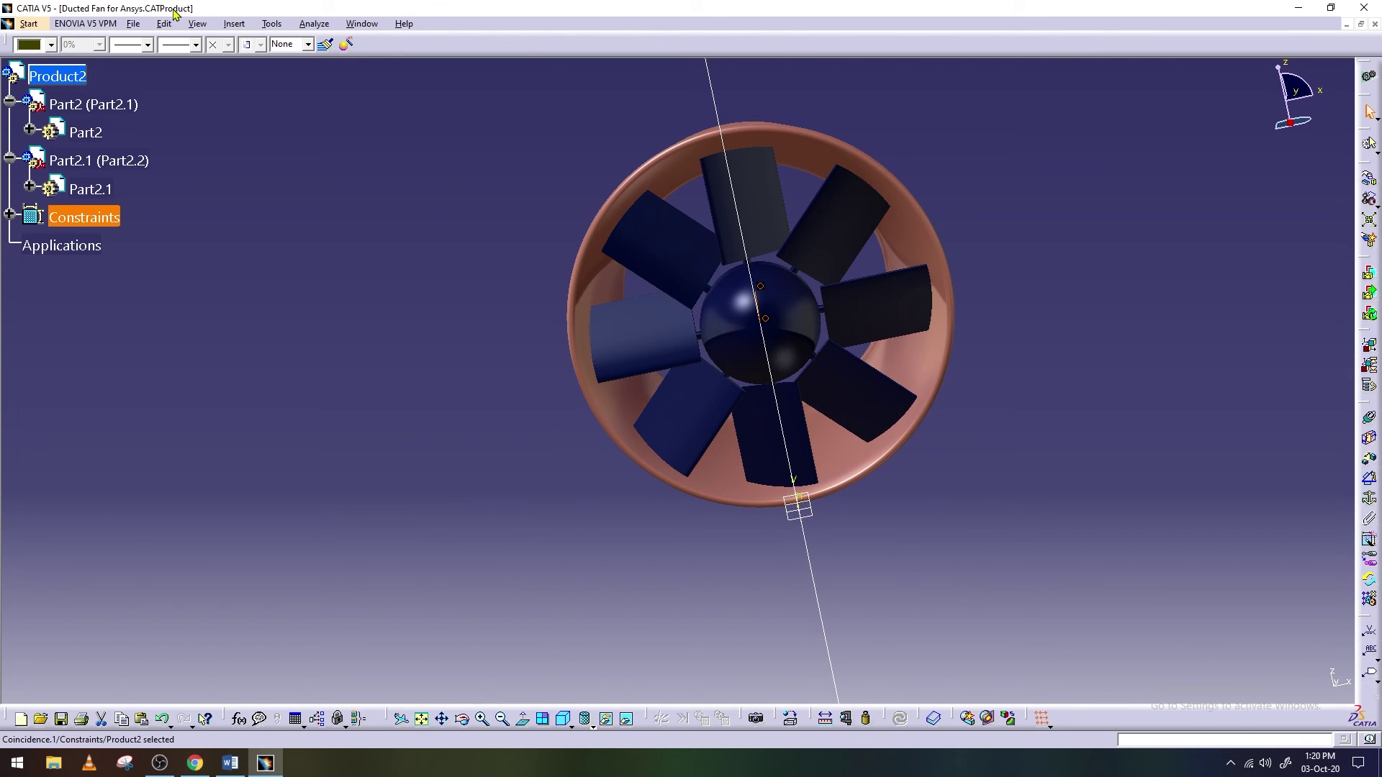
pyautogui.click(68, 74)
# Save the Ducted Fan for Ansys assembly
pyautogui.click(133, 28)
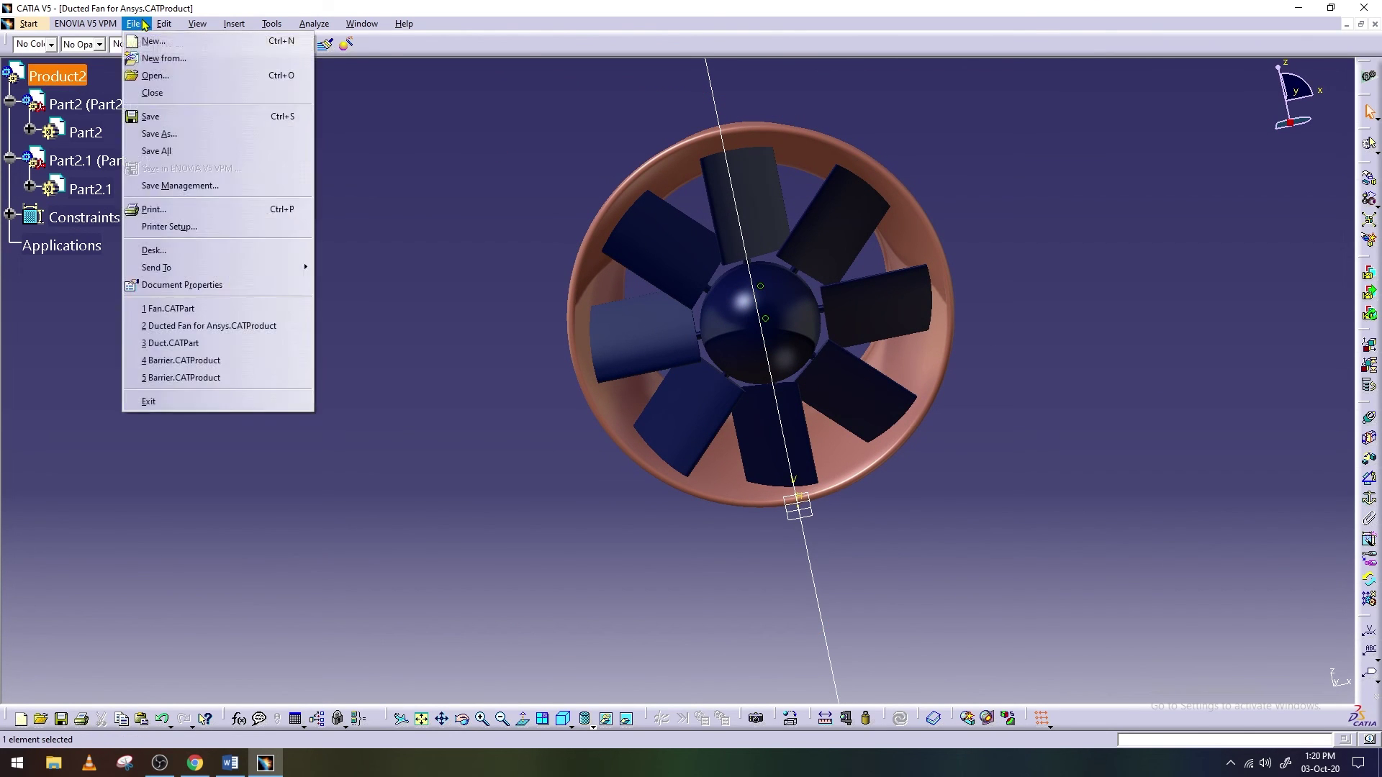
pyautogui.click(180, 118)
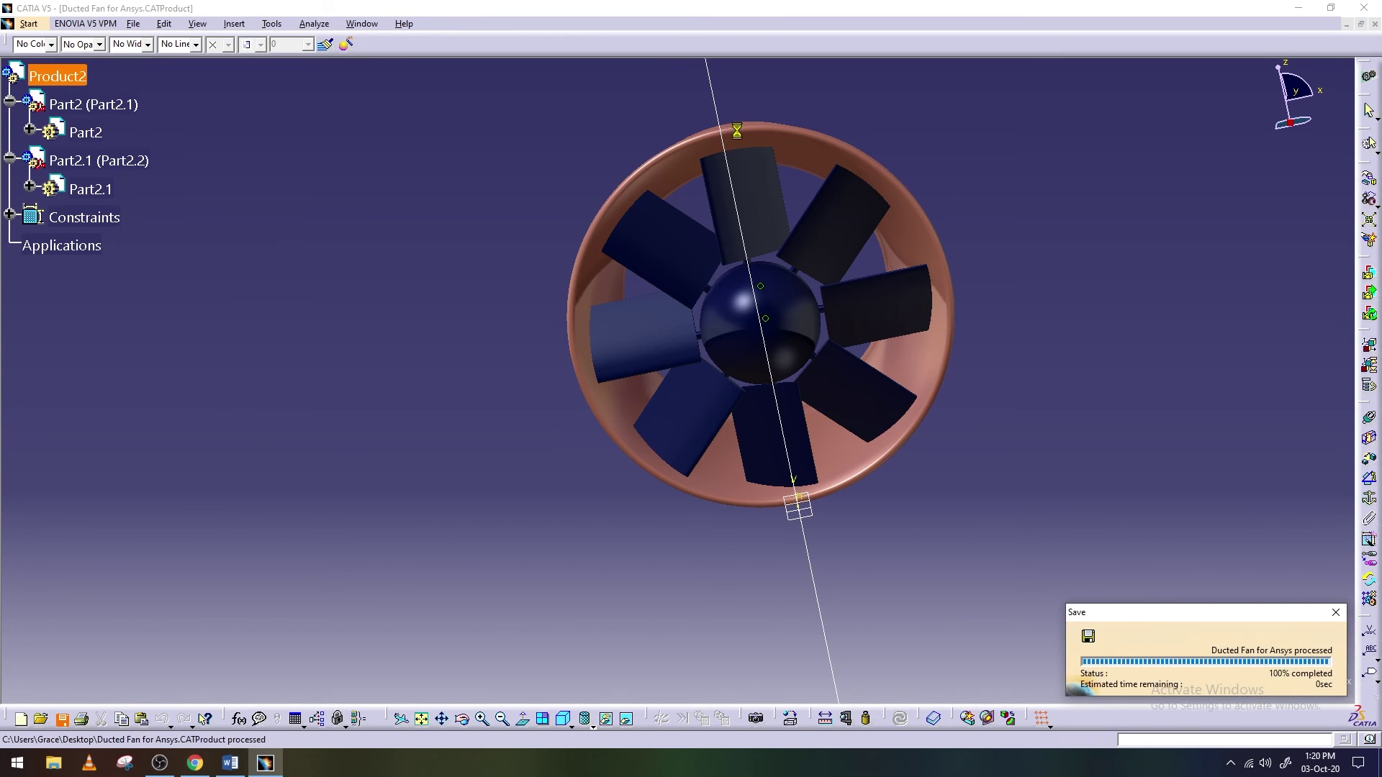
pyautogui.rightClick(719, 105)
pyautogui.press('Escape')
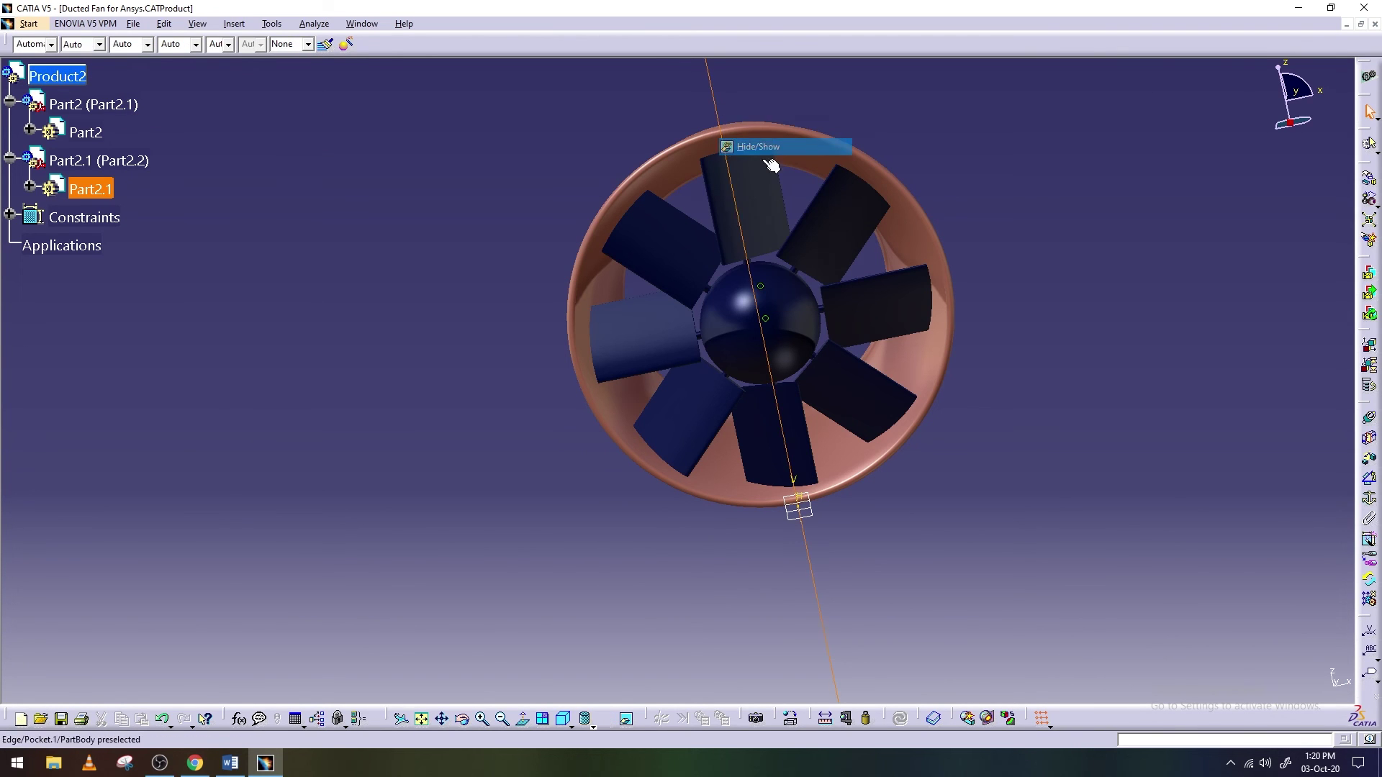
pyautogui.moveTo(514, 422)
pyautogui.mouseDown(button='middle')
pyautogui.moveTo(586, 410)
pyautogui.moveTo(500, 456)
pyautogui.moveTo(624, 511)
pyautogui.mouseUp(button='middle')
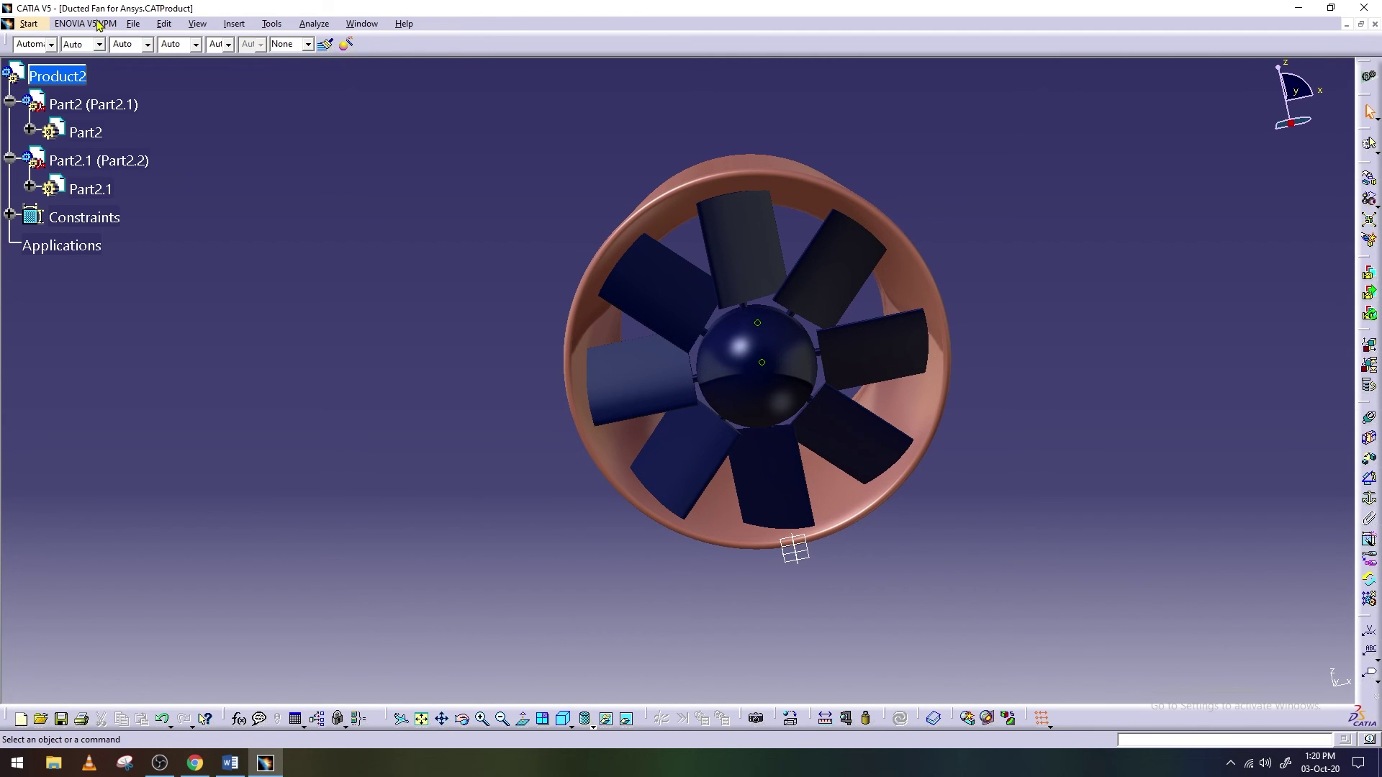
# Reopen Duct.CATPart despite the already-loaded warning, review its PartBody, then return to the assembly
pyautogui.click(133, 23)
pyautogui.click(166, 74)
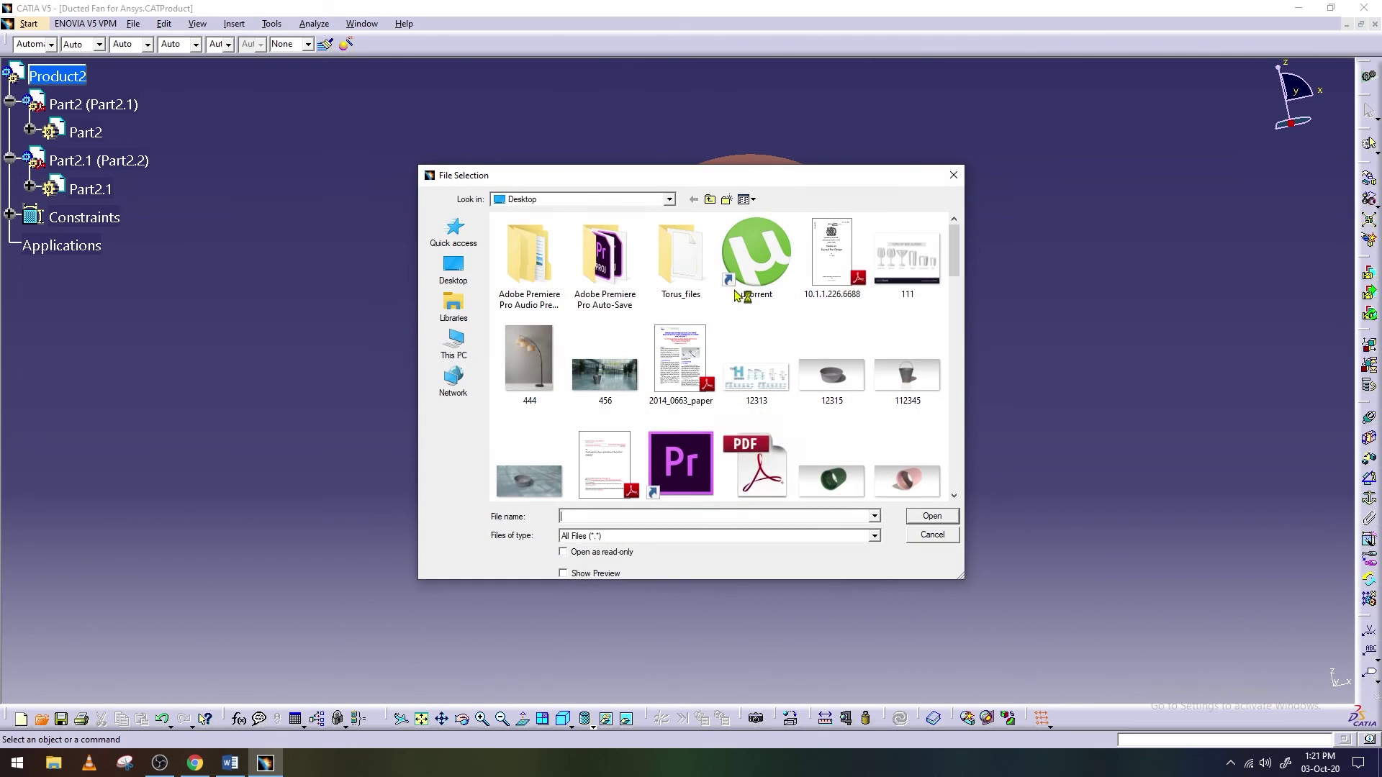
pyautogui.scroll(-3, 738, 302)
pyautogui.scroll(-3, 742, 317)
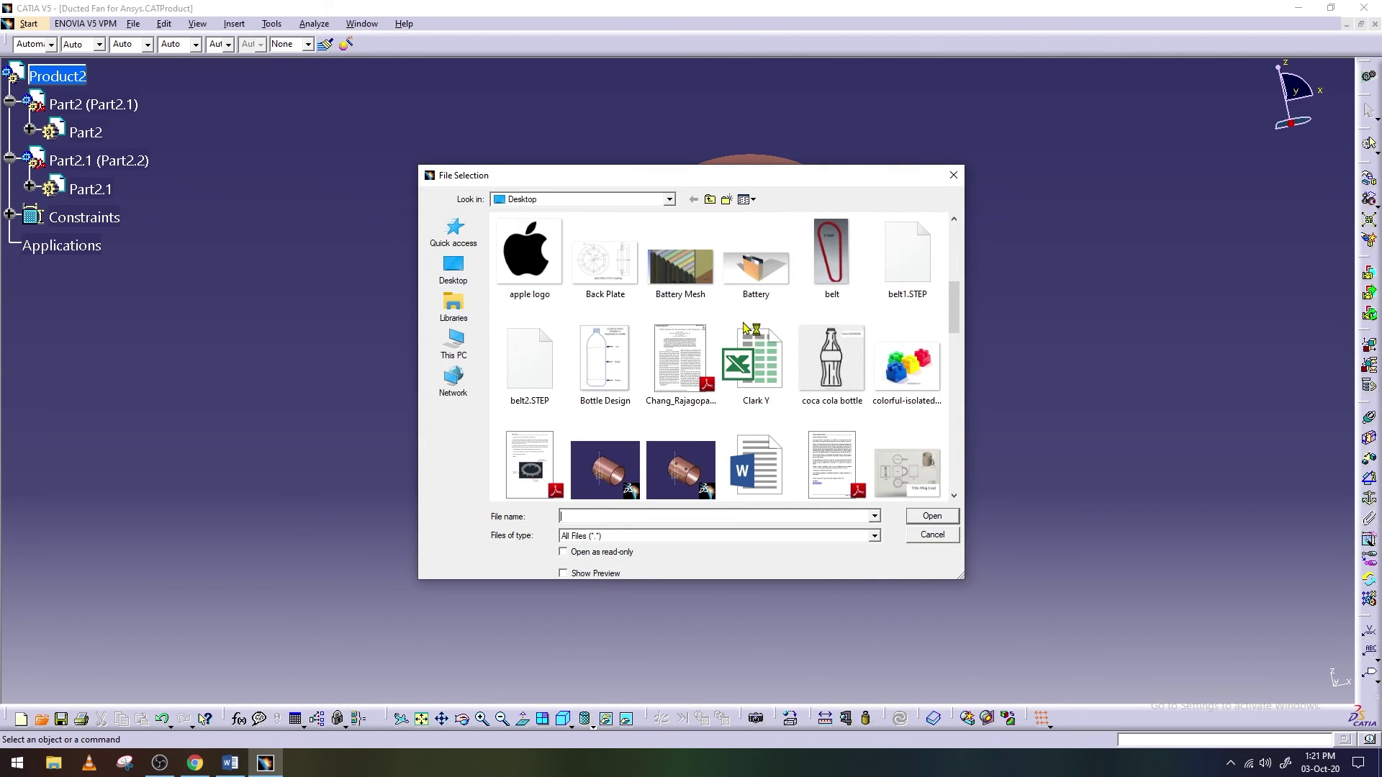
pyautogui.scroll(-2, 746, 329)
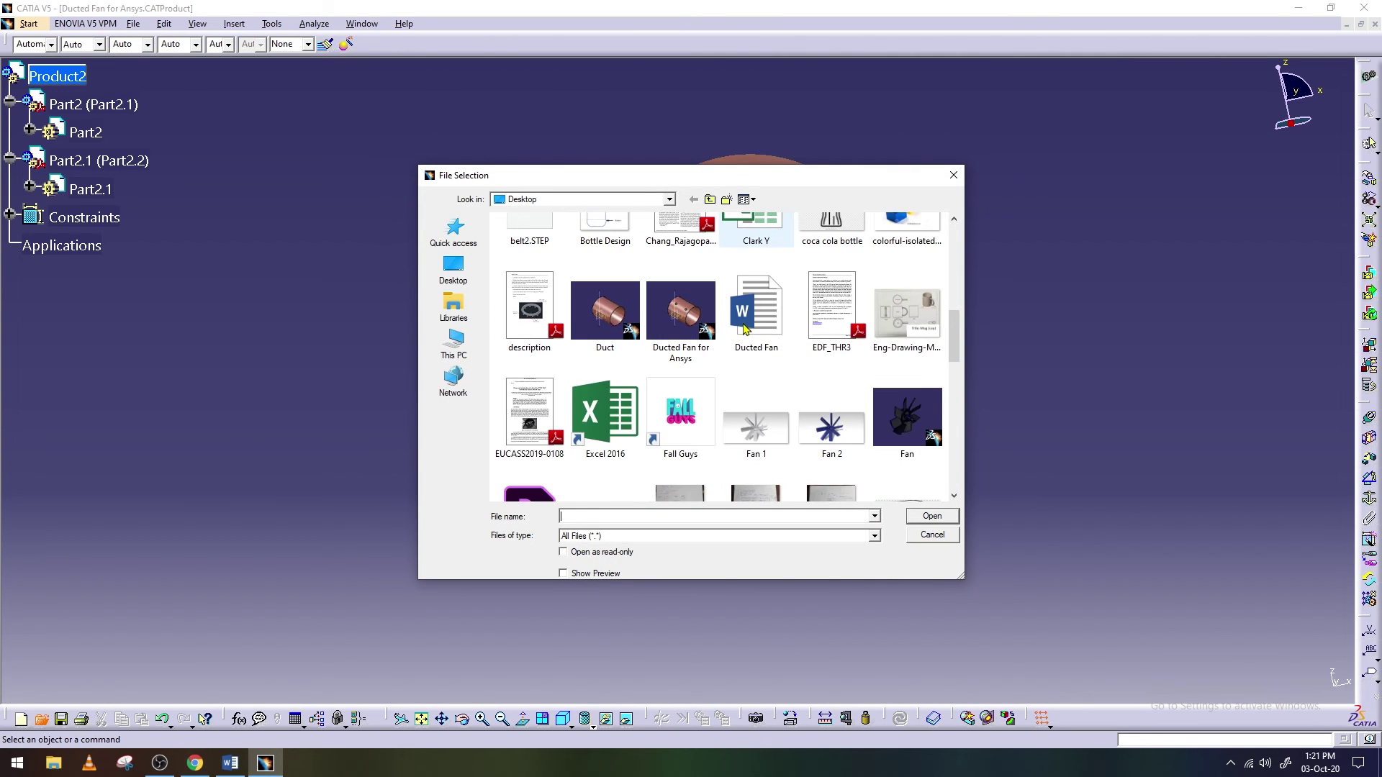
pyautogui.doubleClick(614, 321)
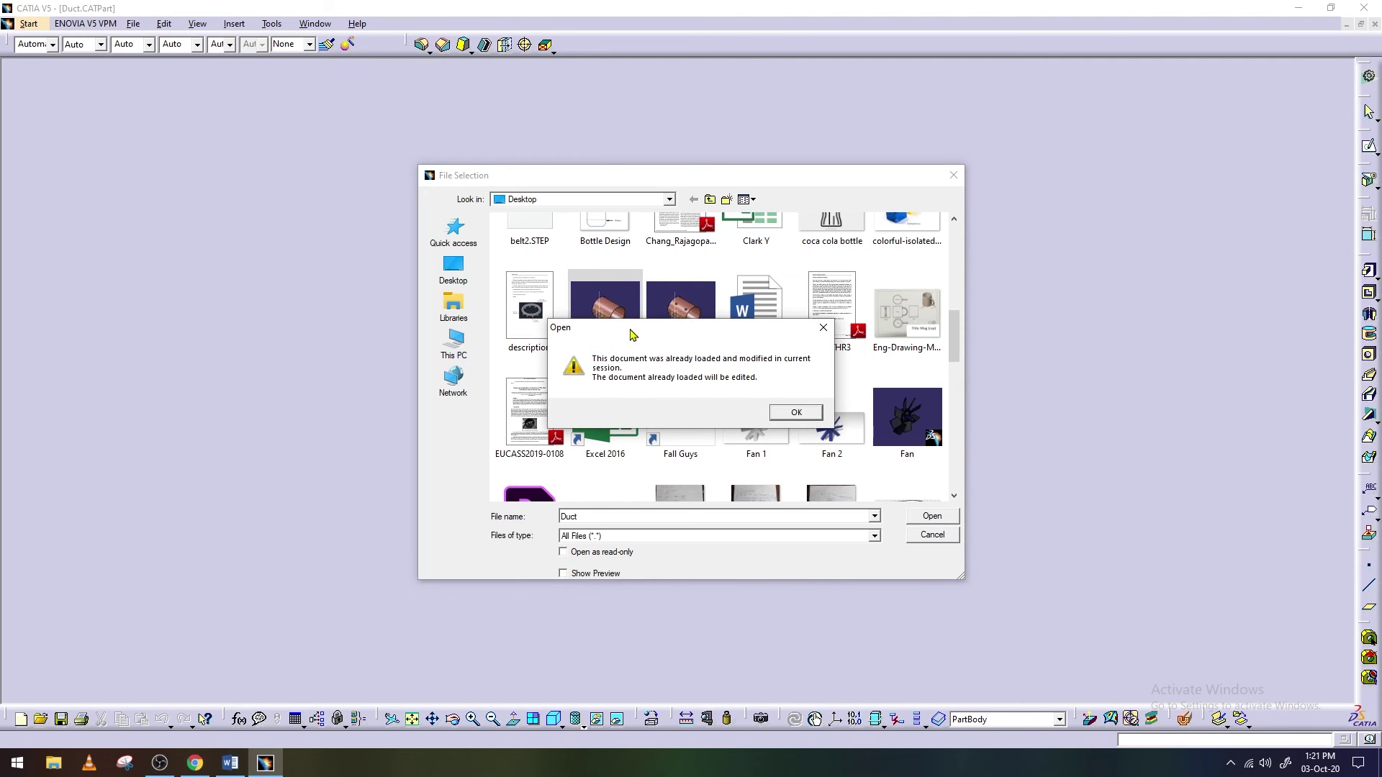
pyautogui.click(796, 413)
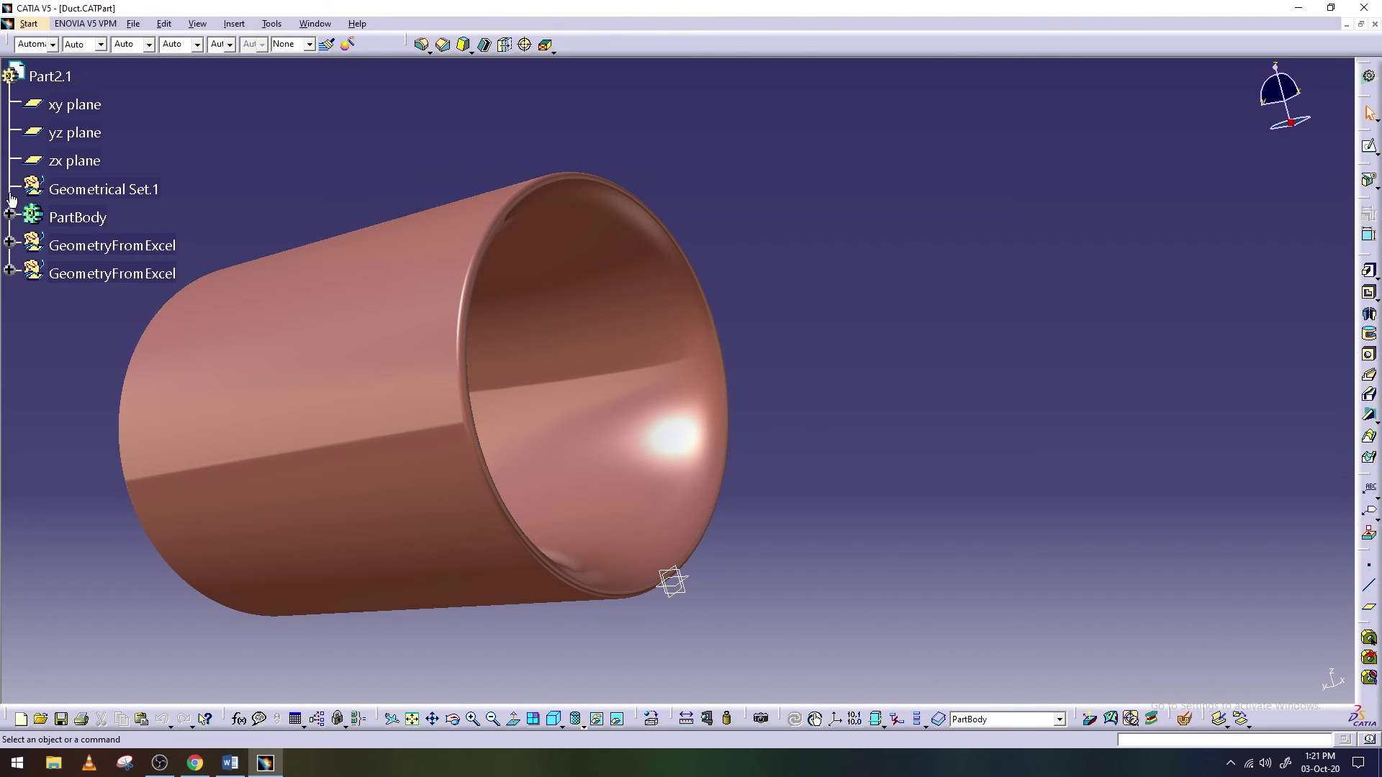
pyautogui.click(8, 215)
pyautogui.click(315, 23)
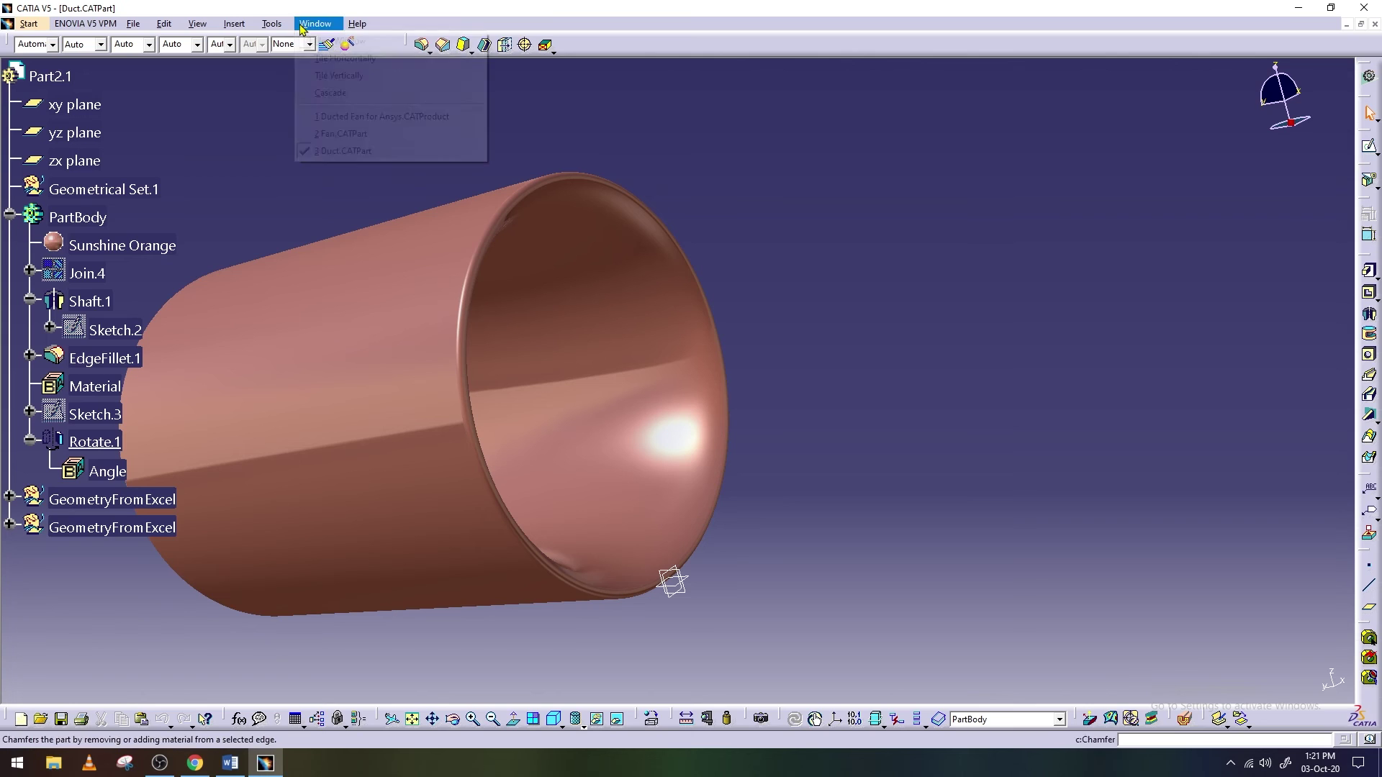
pyautogui.click(360, 116)
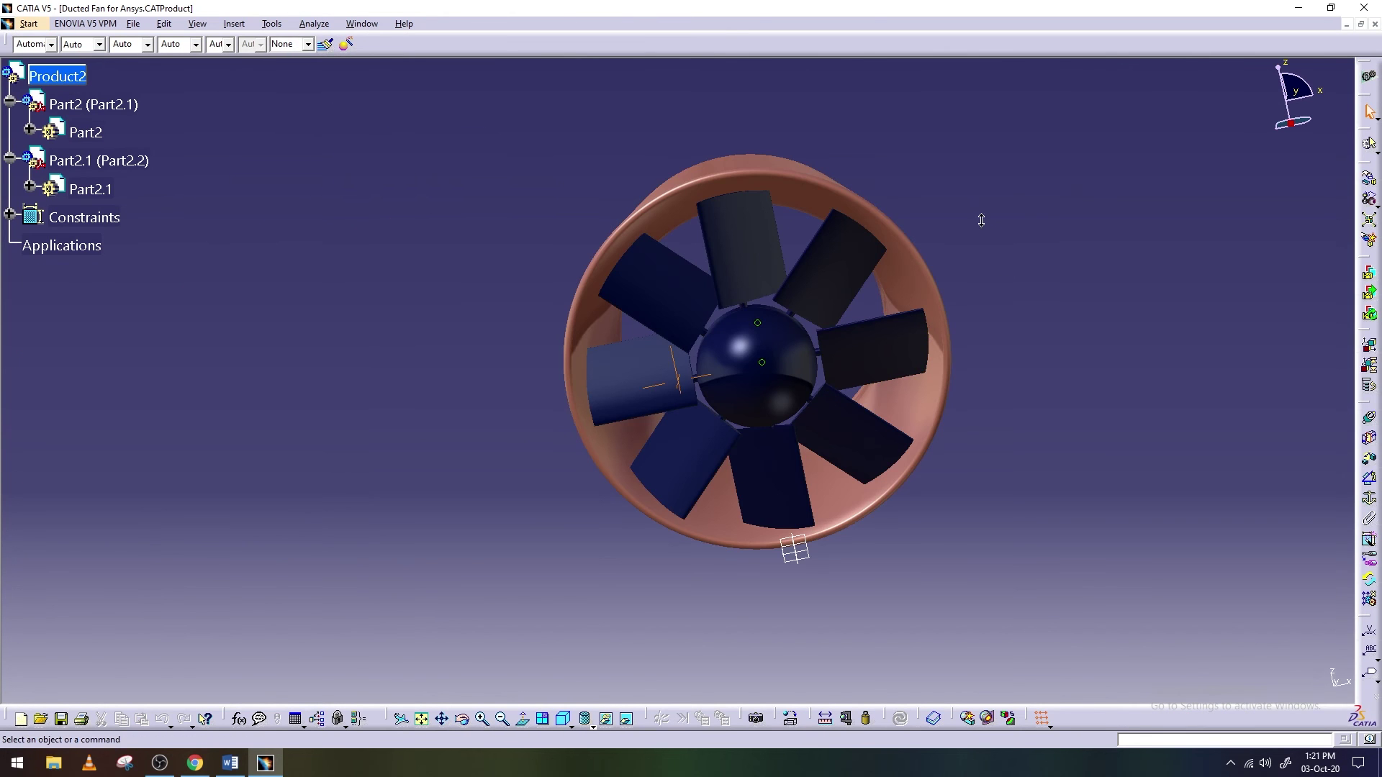
# Re-centre the model with the top view, Fit All and a pan, then select Part2
pyautogui.moveTo(461, 719)
pyautogui.mouseDown()
pyautogui.moveTo(562, 592)
pyautogui.moveTo(580, 705)
pyautogui.mouseUp()
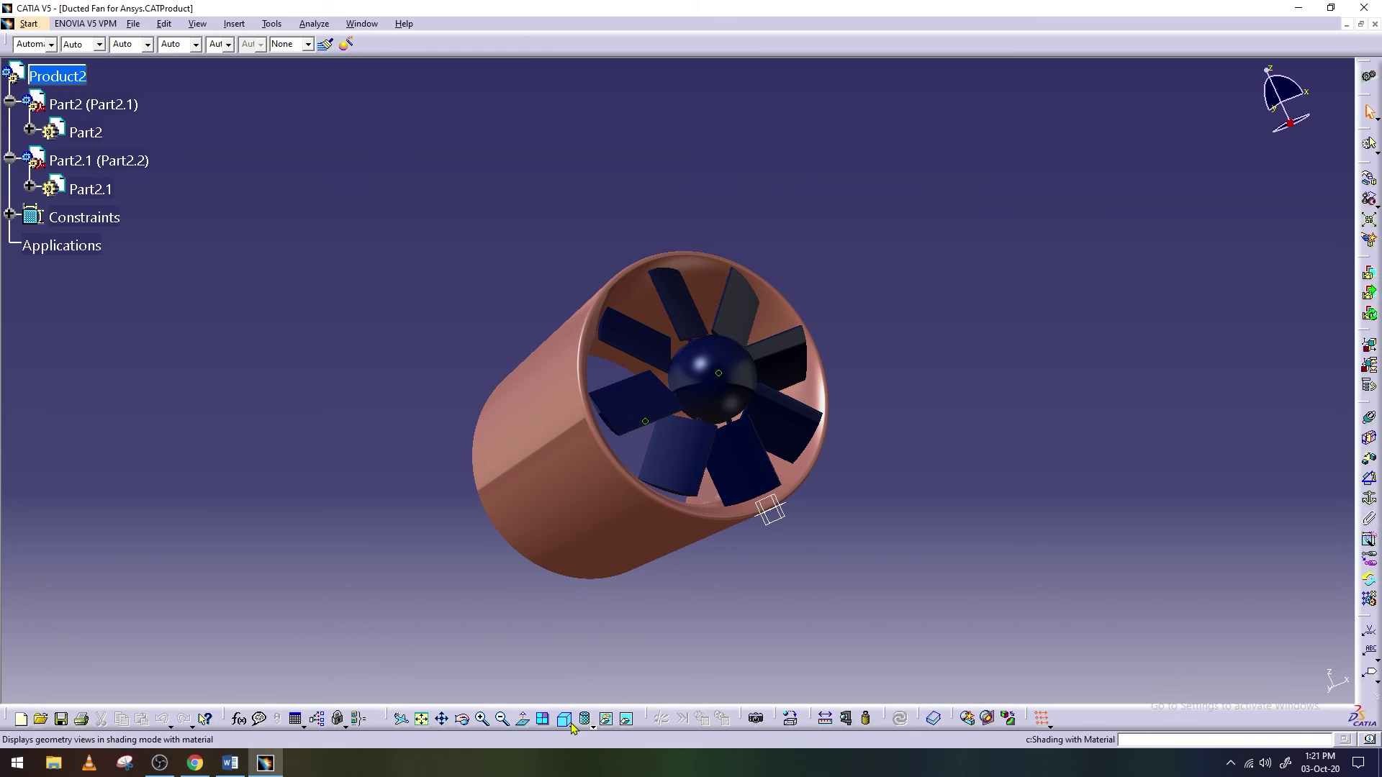
pyautogui.click(568, 724)
pyautogui.click(582, 659)
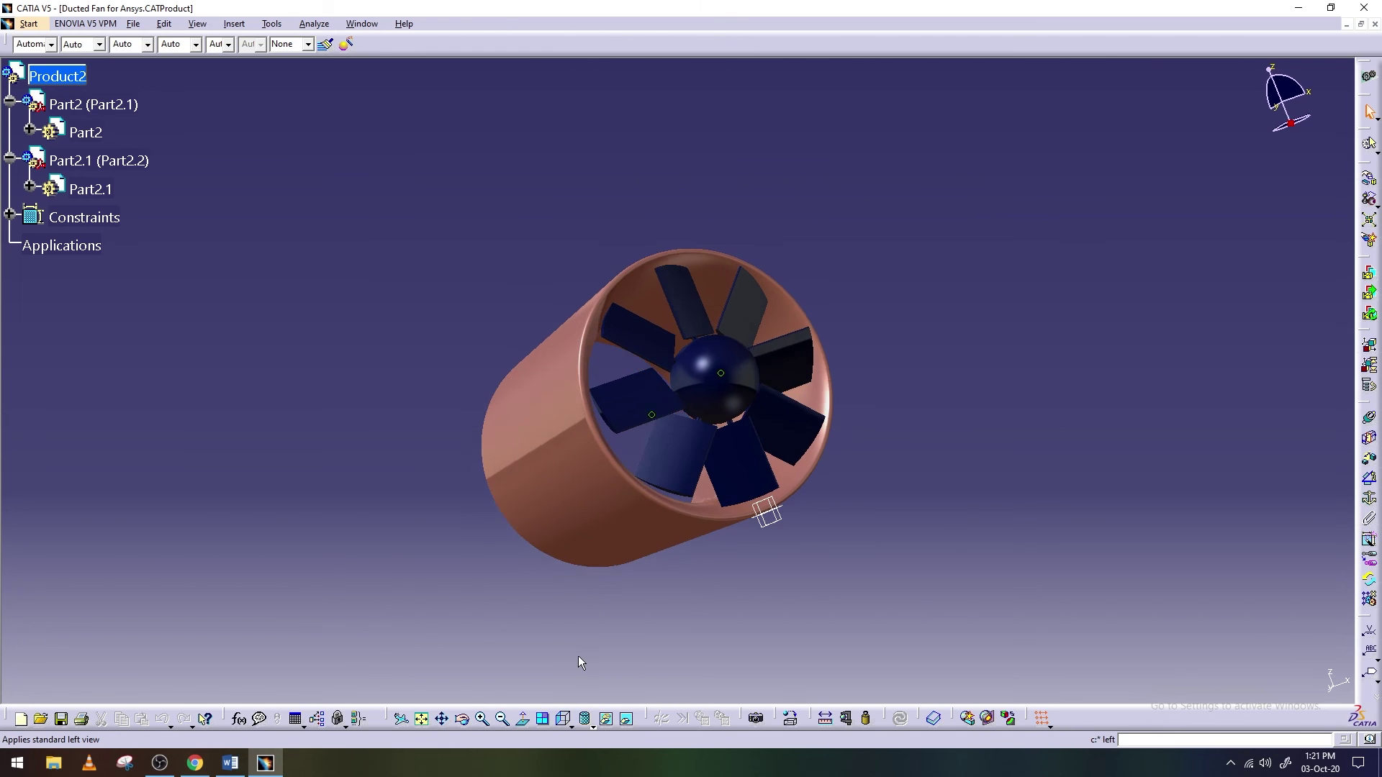
pyautogui.click(587, 697)
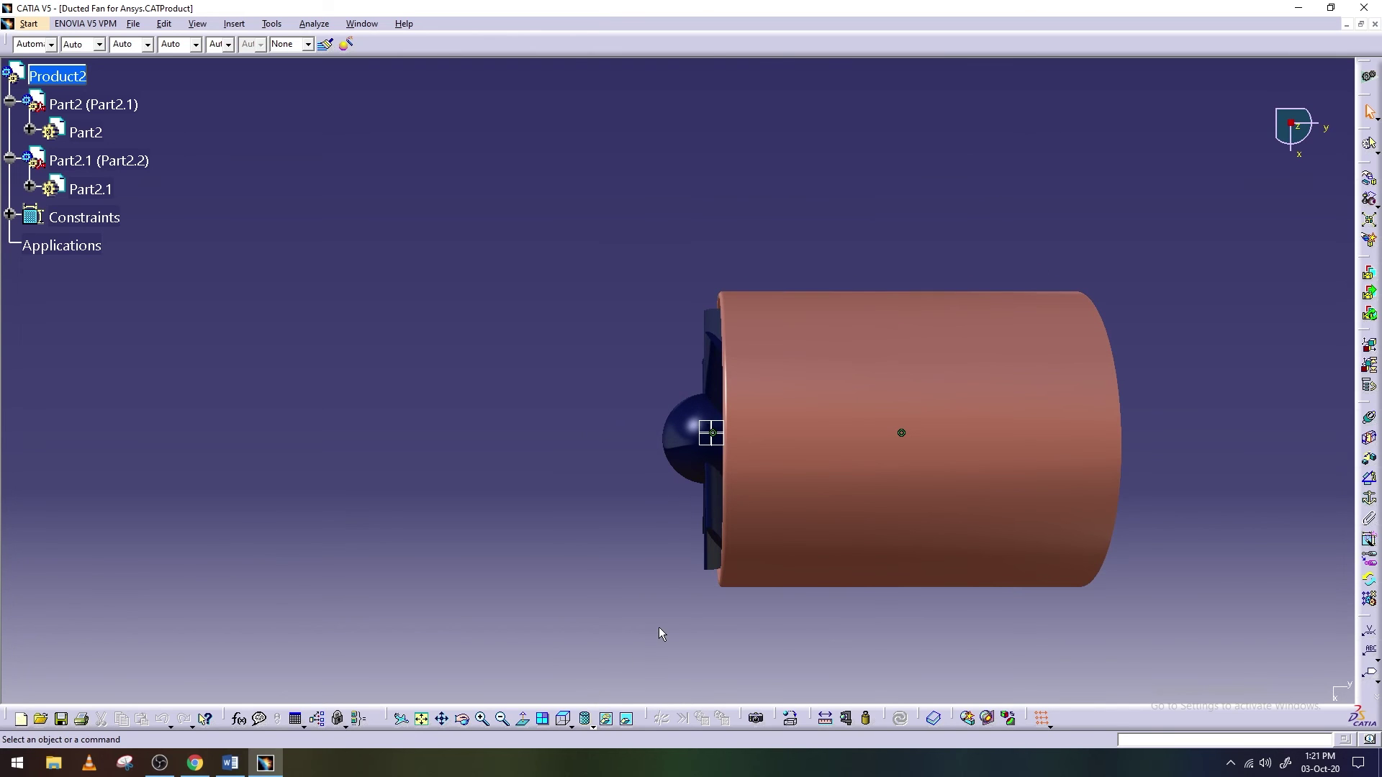
pyautogui.moveTo(569, 652); pyautogui.dragTo(493, 648)
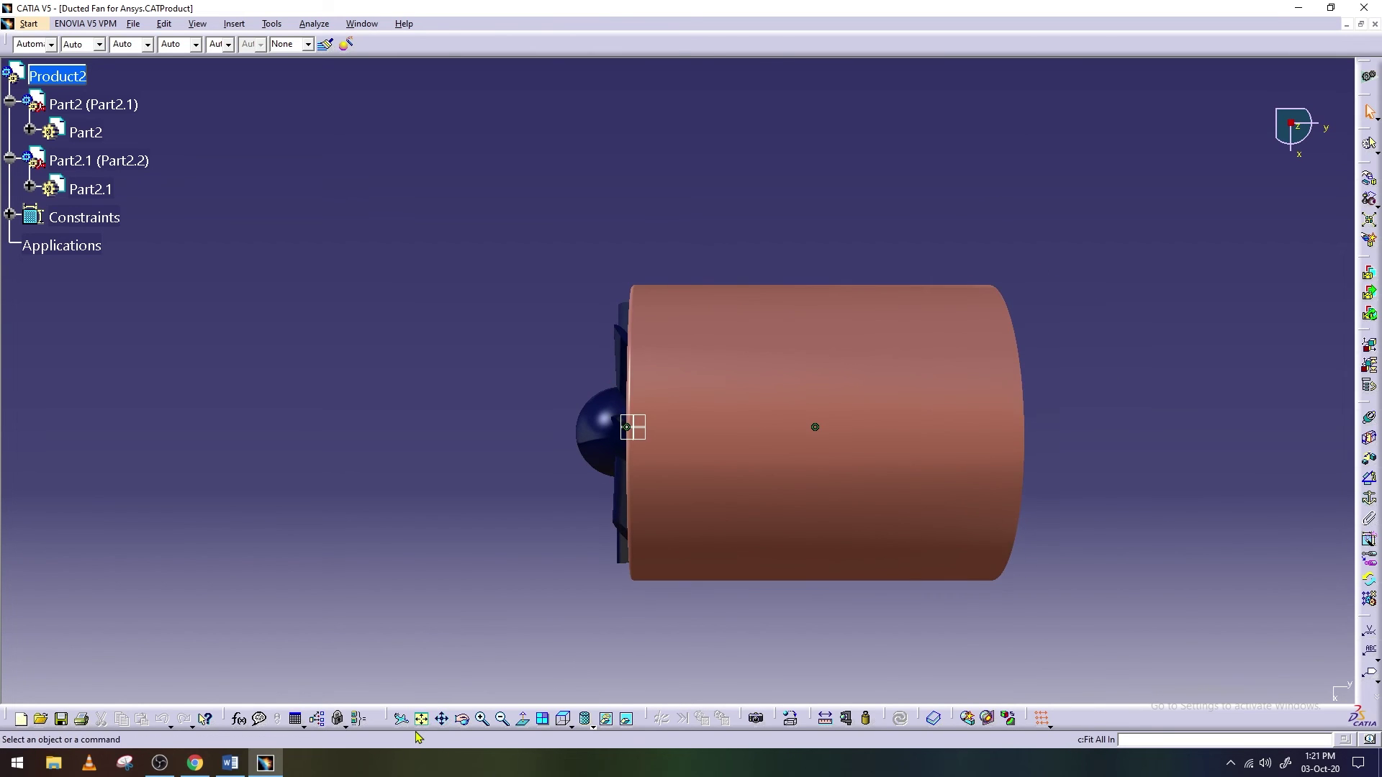
pyautogui.click(423, 720)
pyautogui.click(443, 719)
pyautogui.moveTo(508, 608)
pyautogui.mouseDown()
pyautogui.moveTo(703, 627)
pyautogui.moveTo(651, 623)
pyautogui.mouseUp()
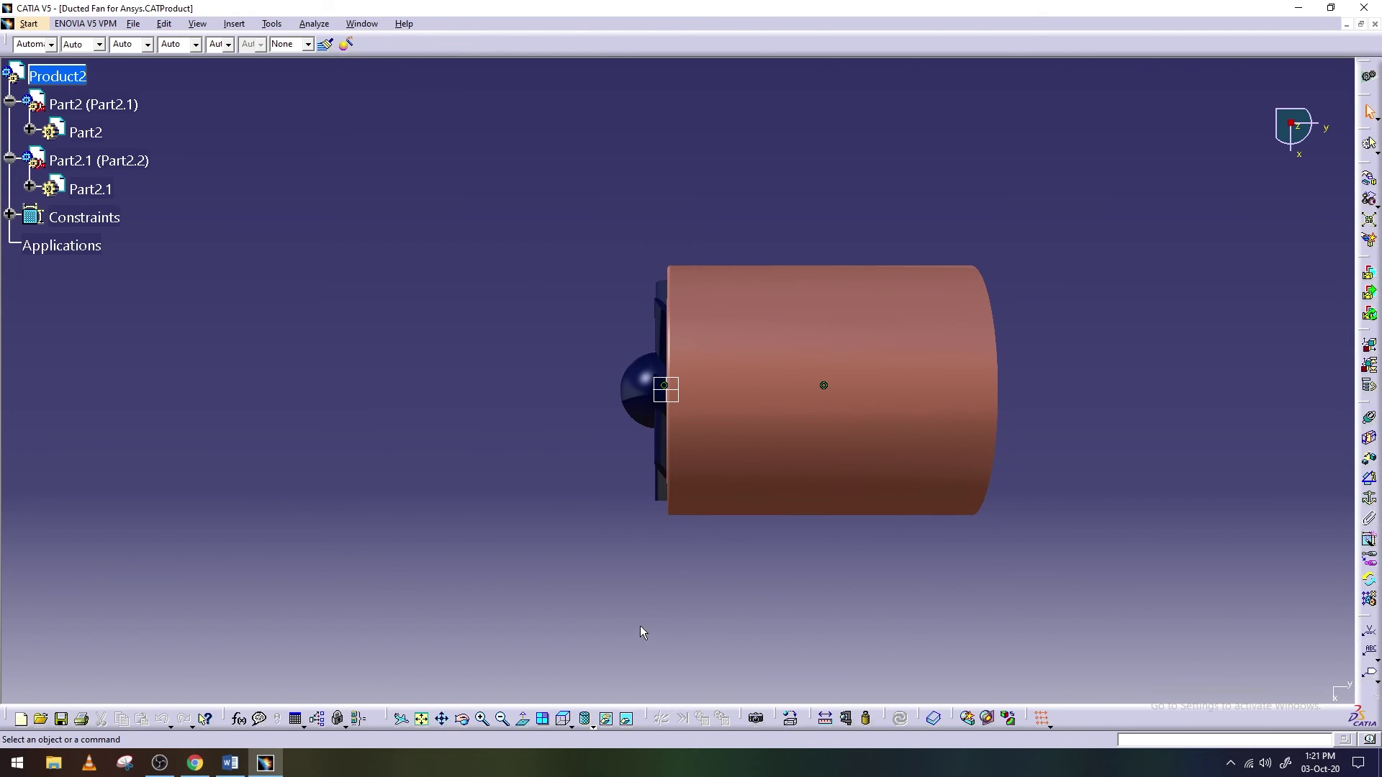
pyautogui.click(93, 104)
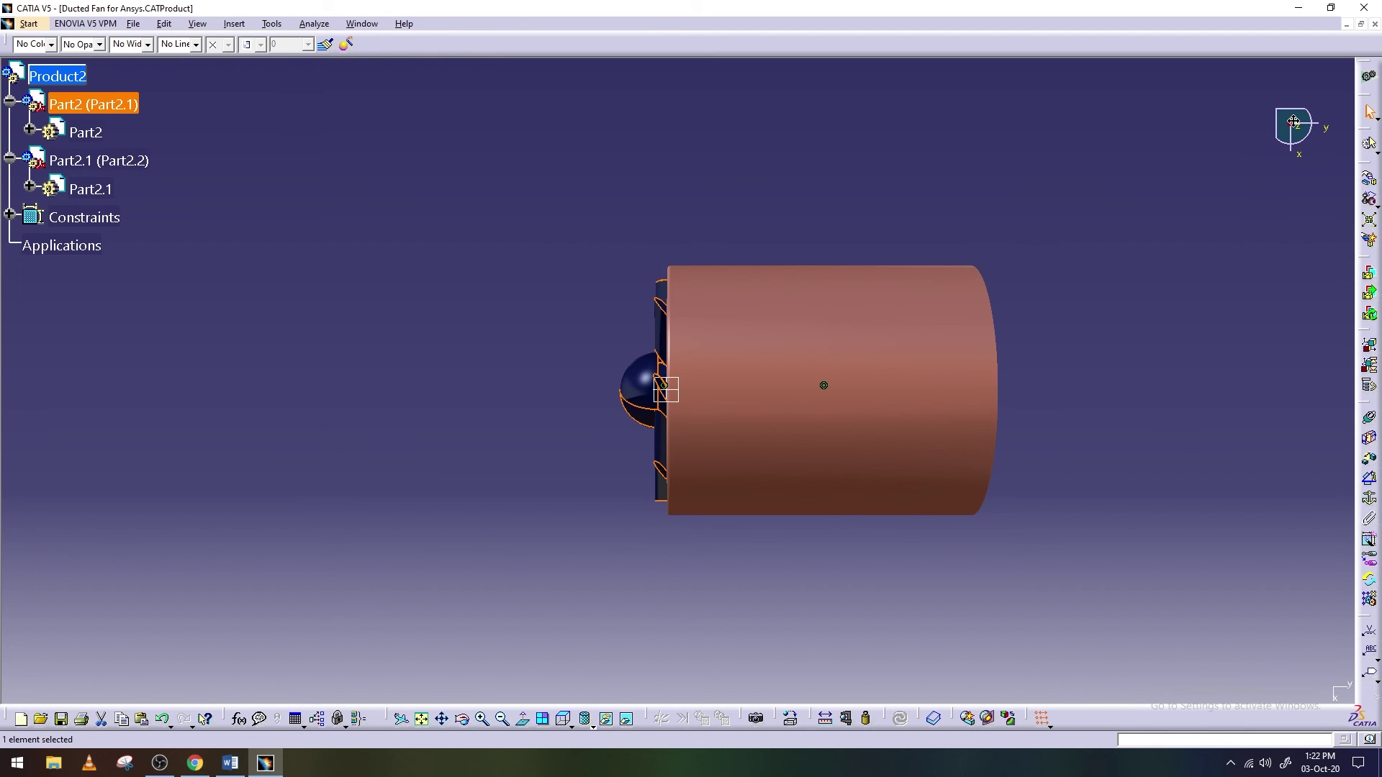
# Edit Part2 and apply a first Translation of its body, trying Plane.4 then Plane.5 as direction
pyautogui.click(237, 25)
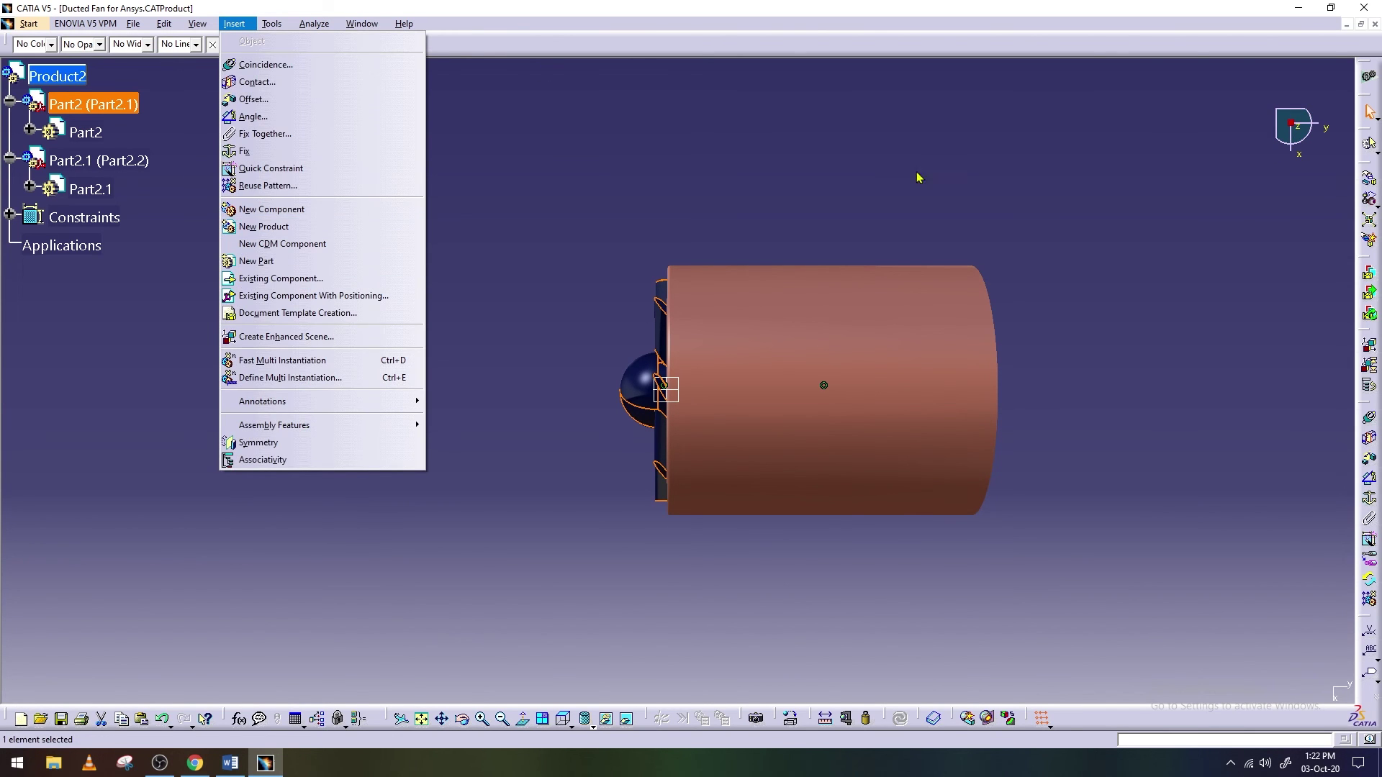
pyautogui.doubleClick(91, 135)
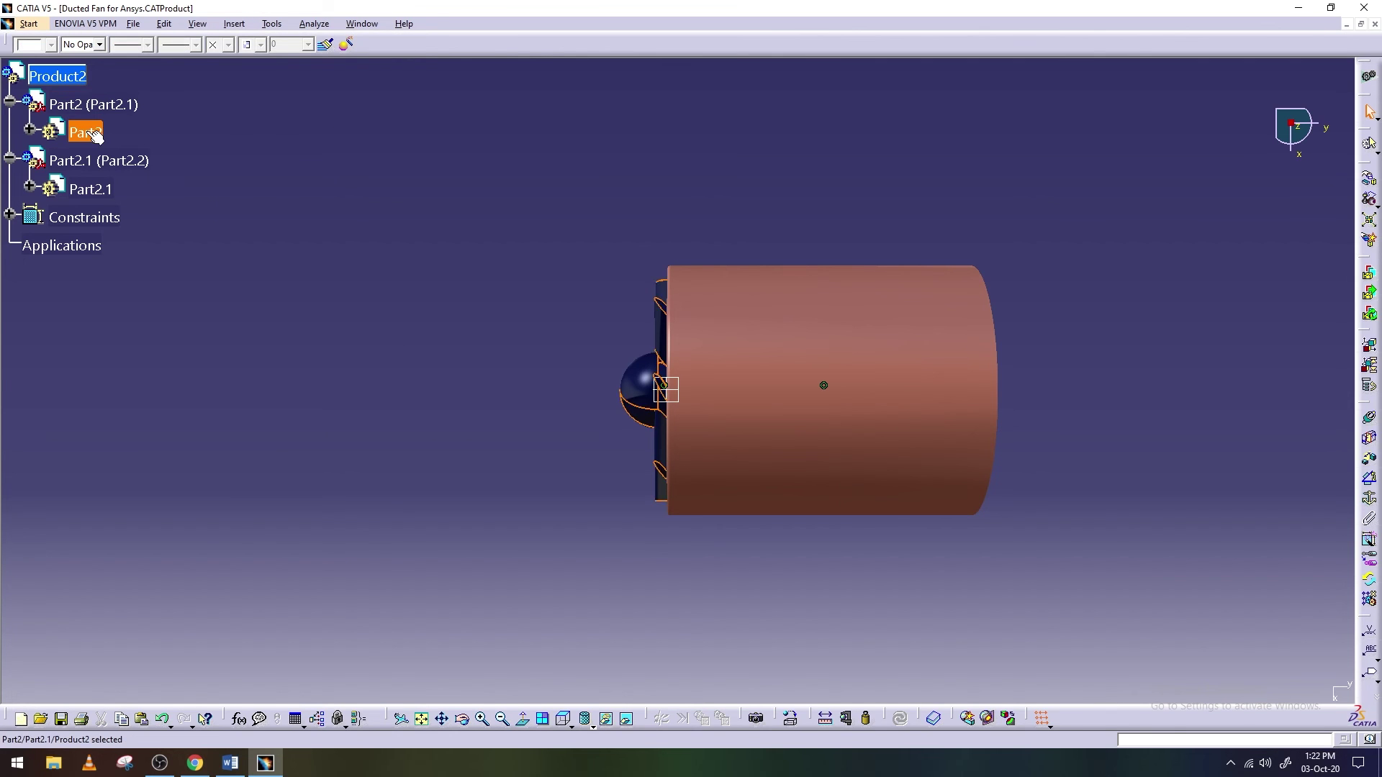
pyautogui.click(234, 24)
pyautogui.moveTo(285, 285)
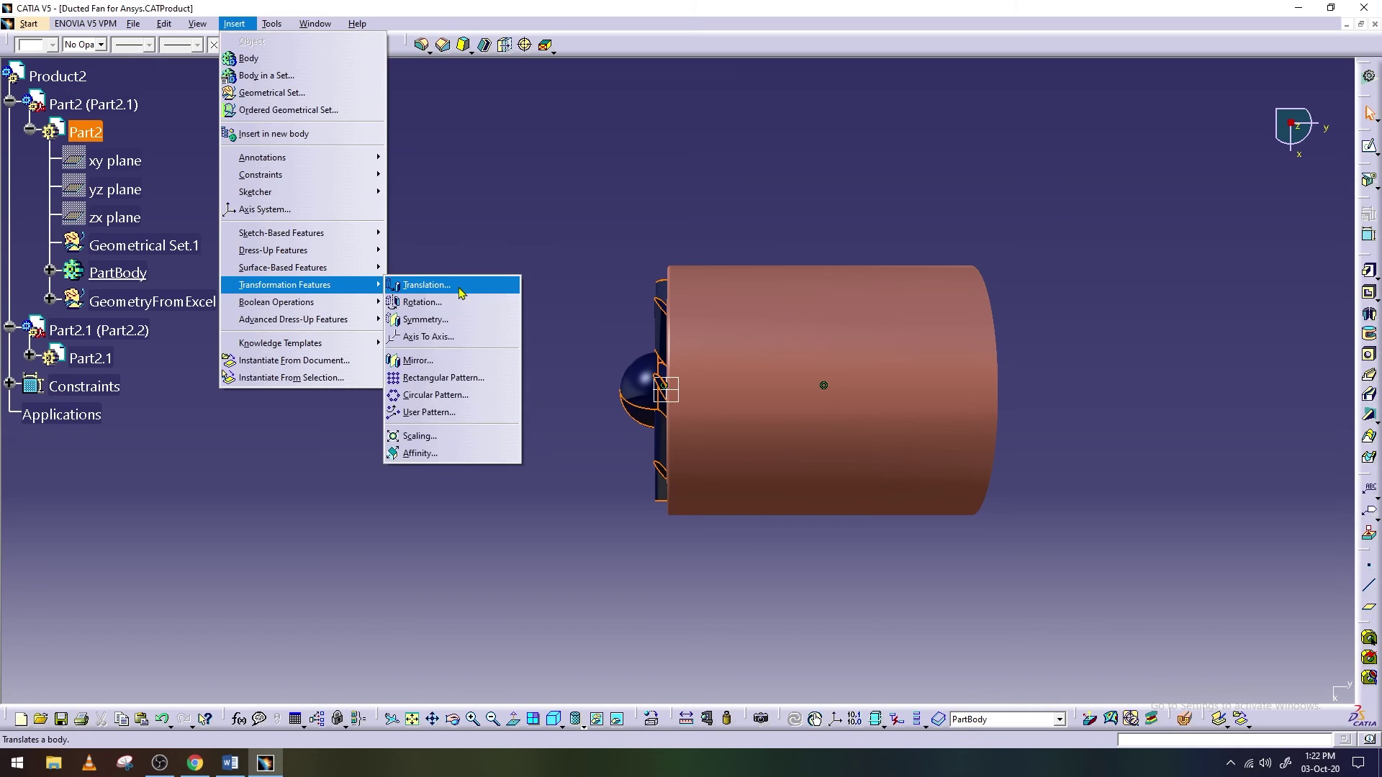
pyautogui.click(460, 286)
pyautogui.click(742, 415)
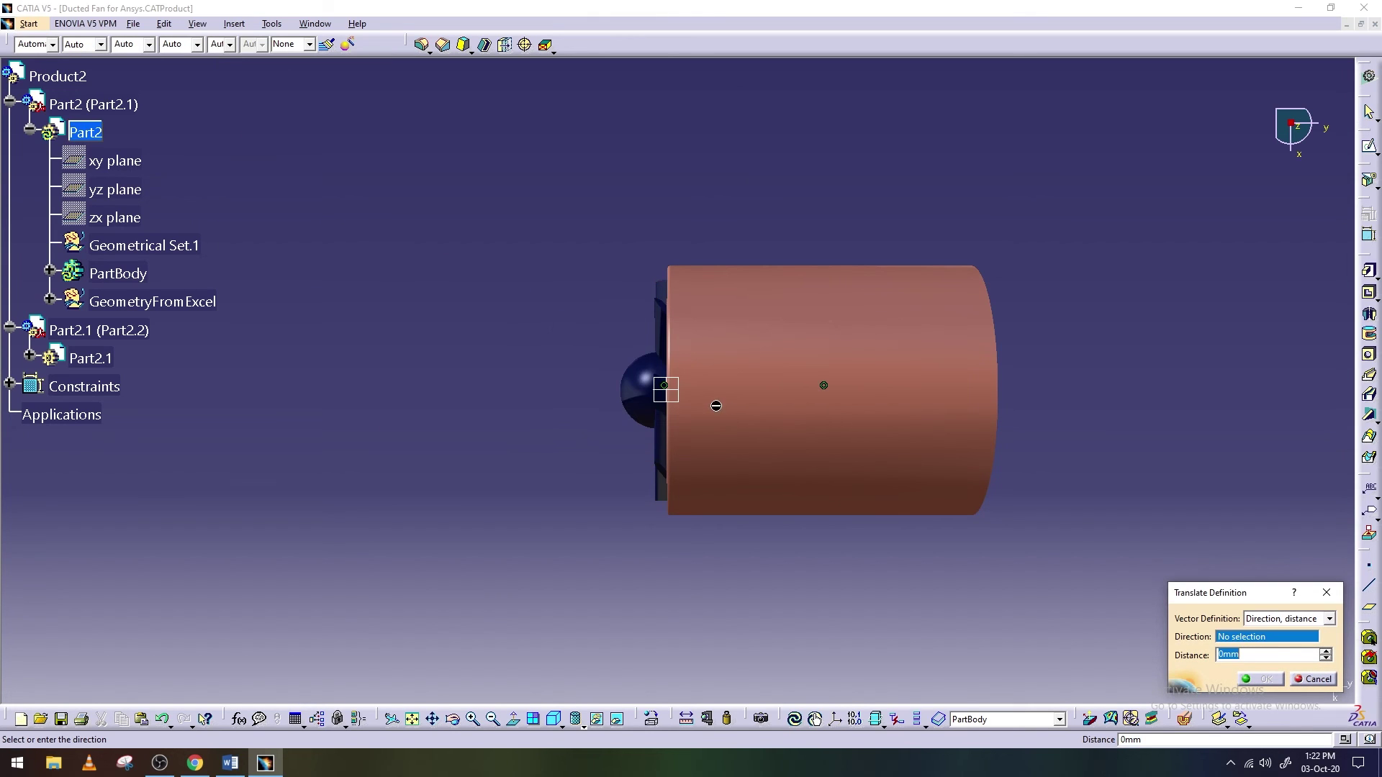
pyautogui.click(653, 395)
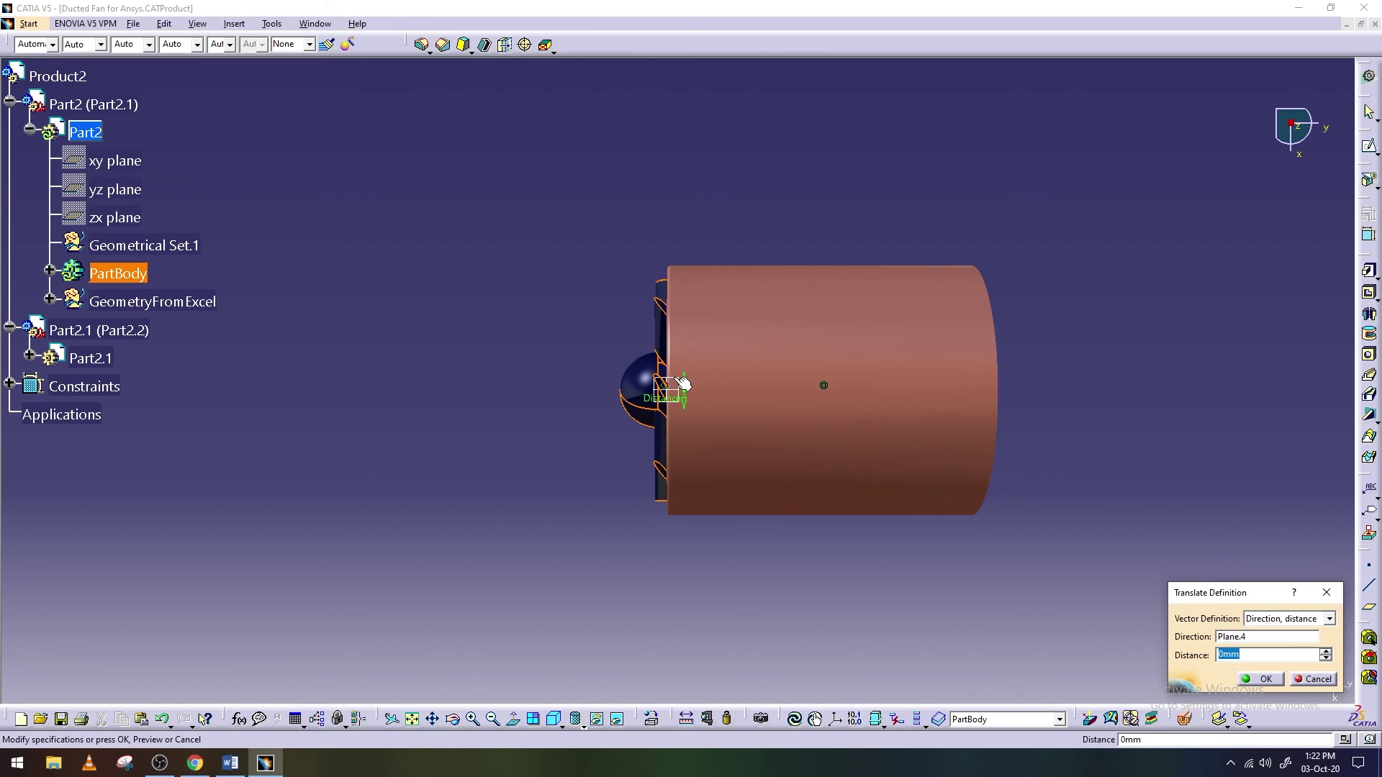
pyautogui.click(679, 382)
pyautogui.click(1232, 637)
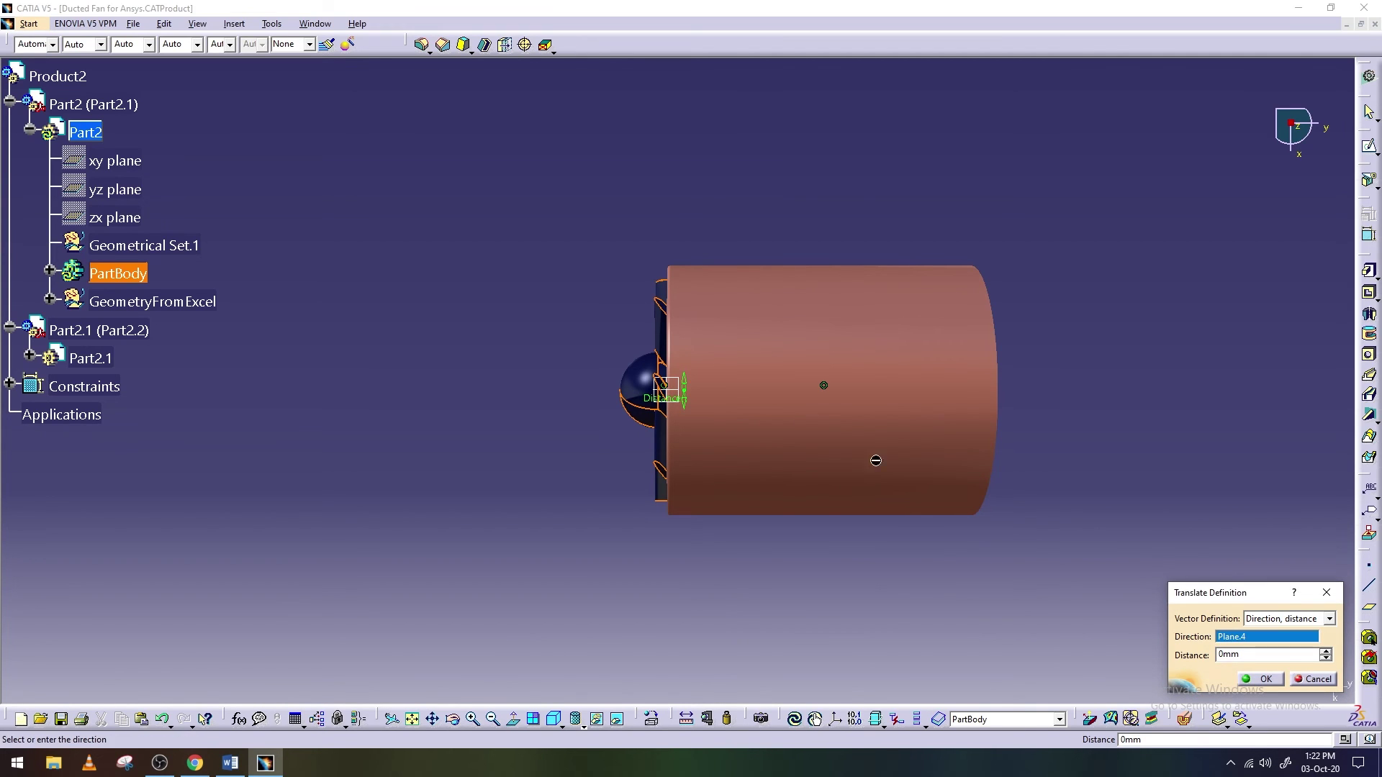
pyautogui.click(675, 377)
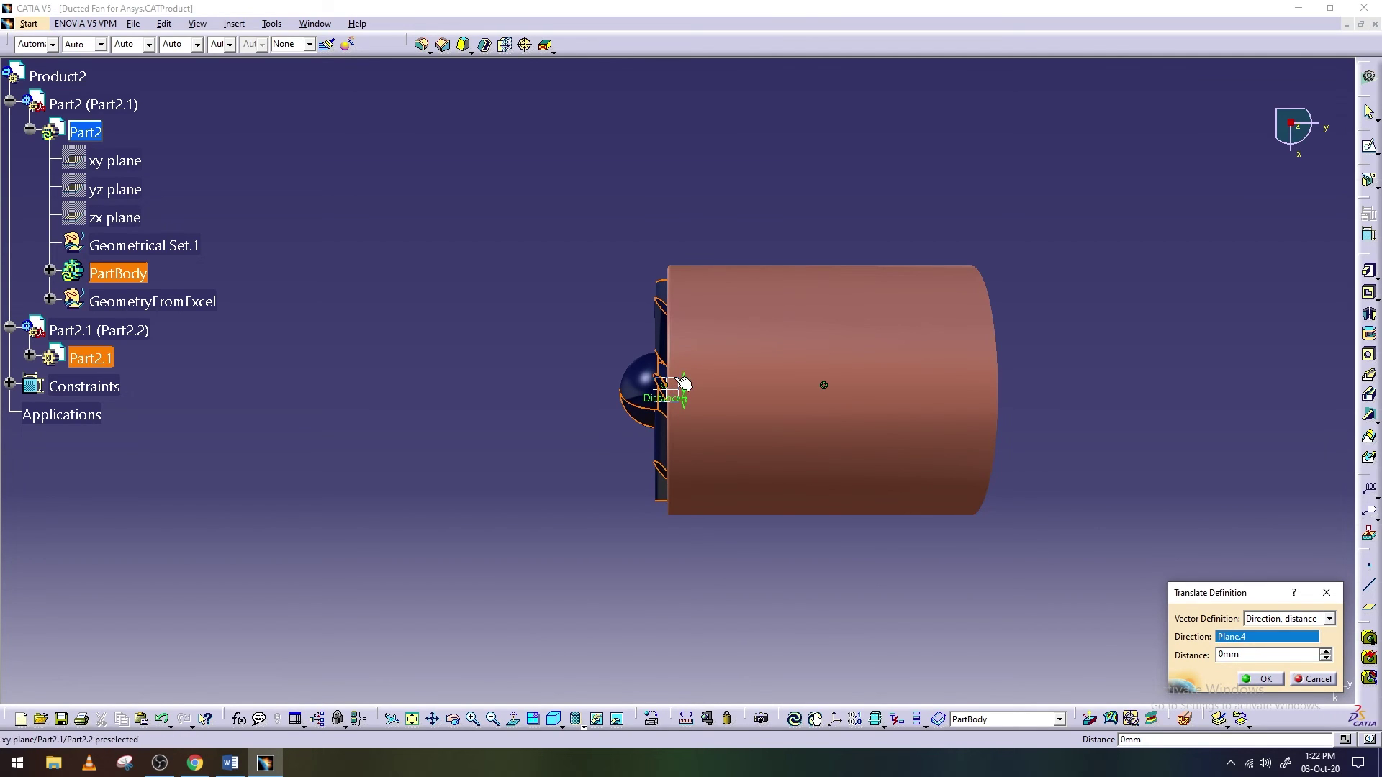
pyautogui.moveTo(889, 546)
pyautogui.mouseDown(button='middle')
pyautogui.moveTo(888, 458)
pyautogui.moveTo(961, 475)
pyautogui.mouseUp(button='middle')
pyautogui.click(1228, 654)
pyautogui.write('308.75')
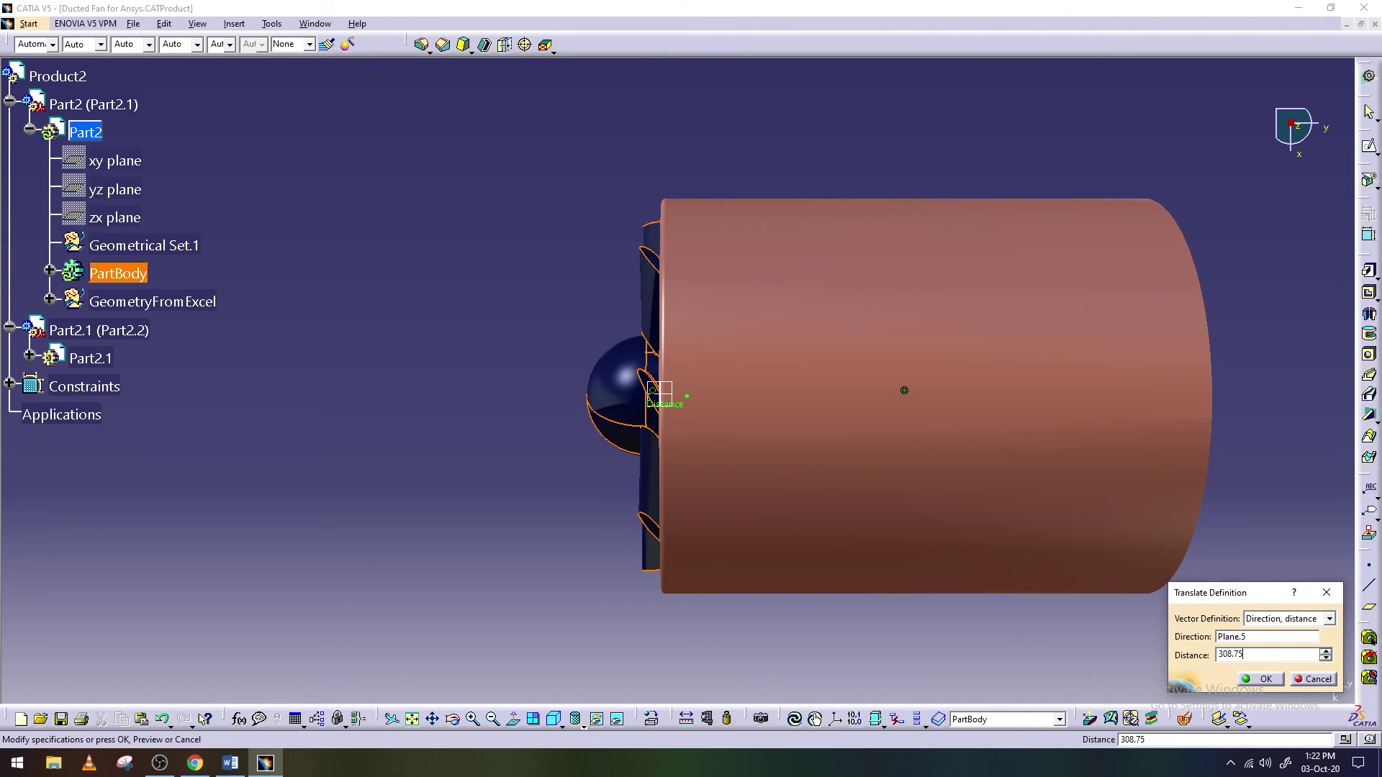
pyautogui.click(1267, 679)
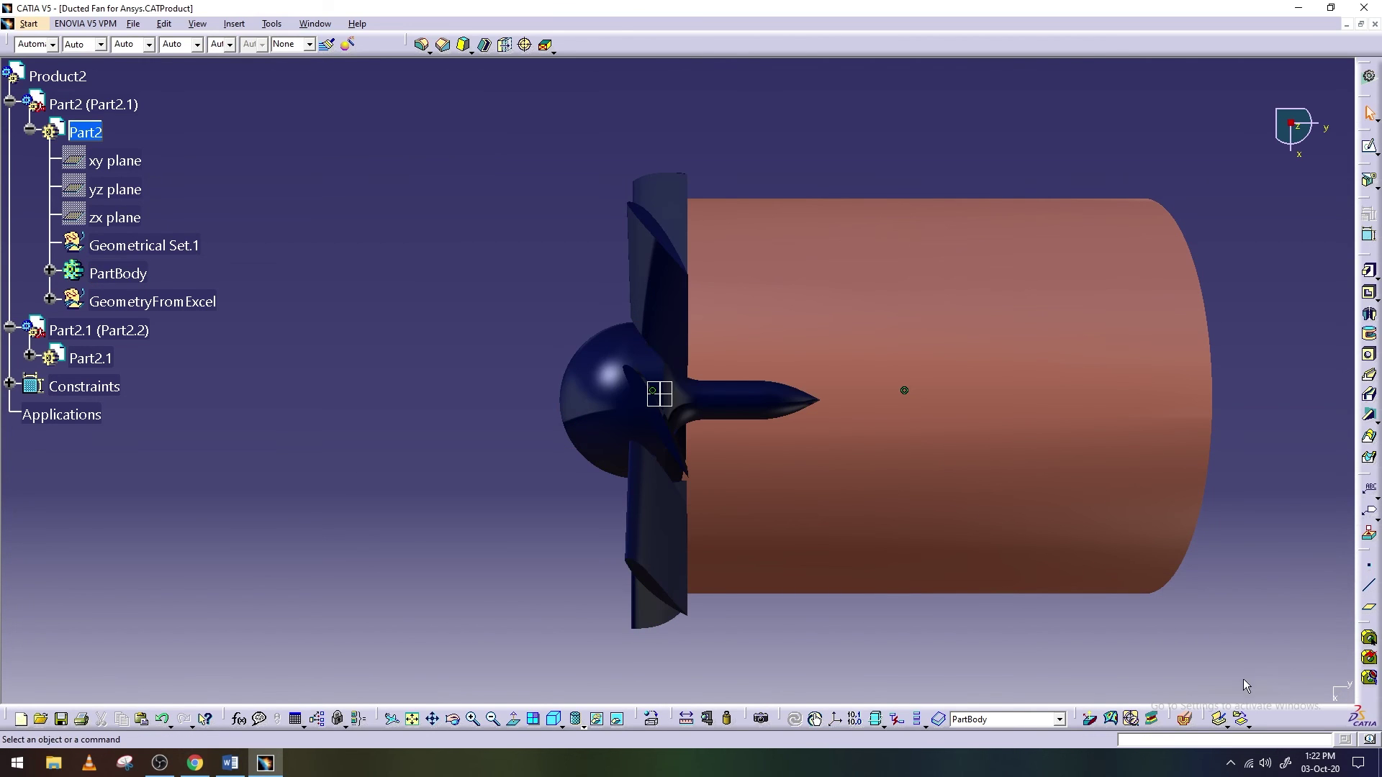
# Translate the fan body again, 308.75 mm along the Plane.4 direction
pyautogui.click(856, 460)
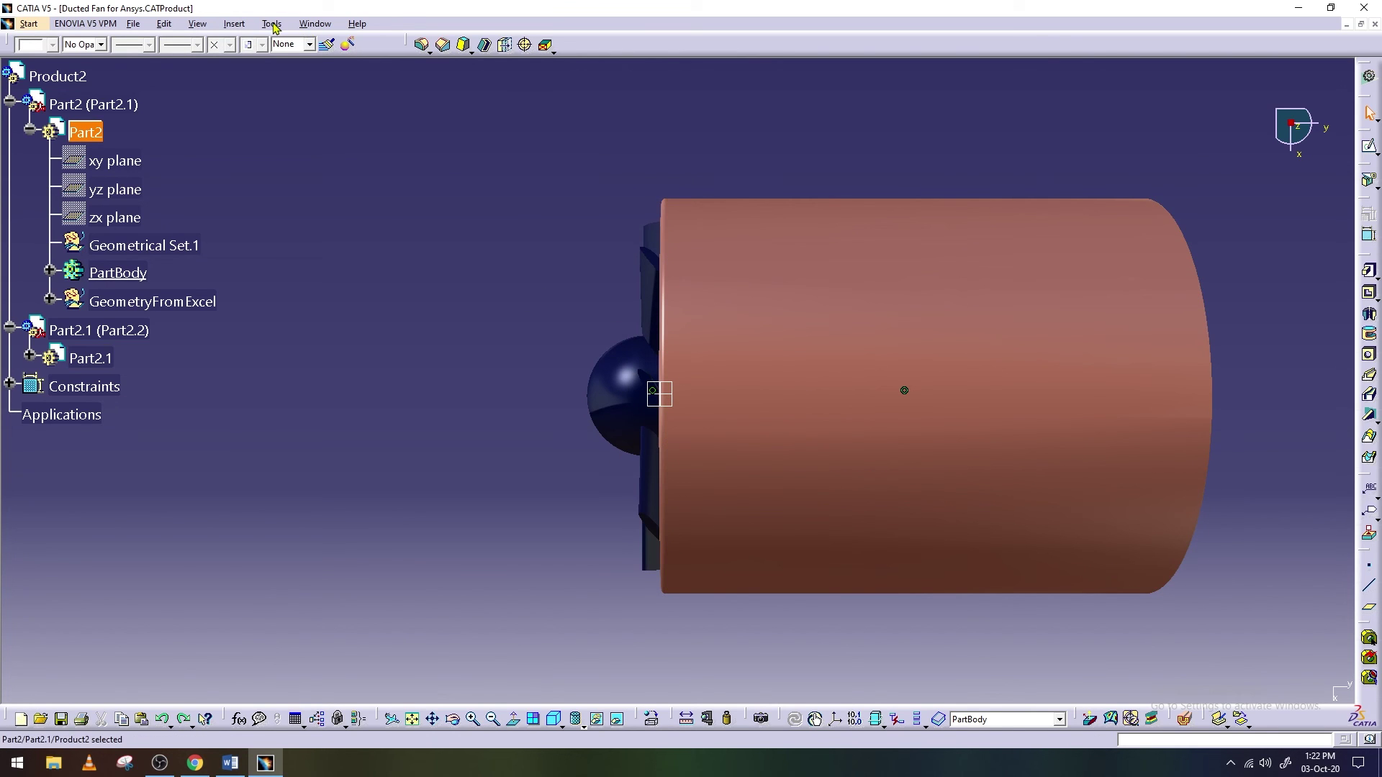
pyautogui.click(233, 24)
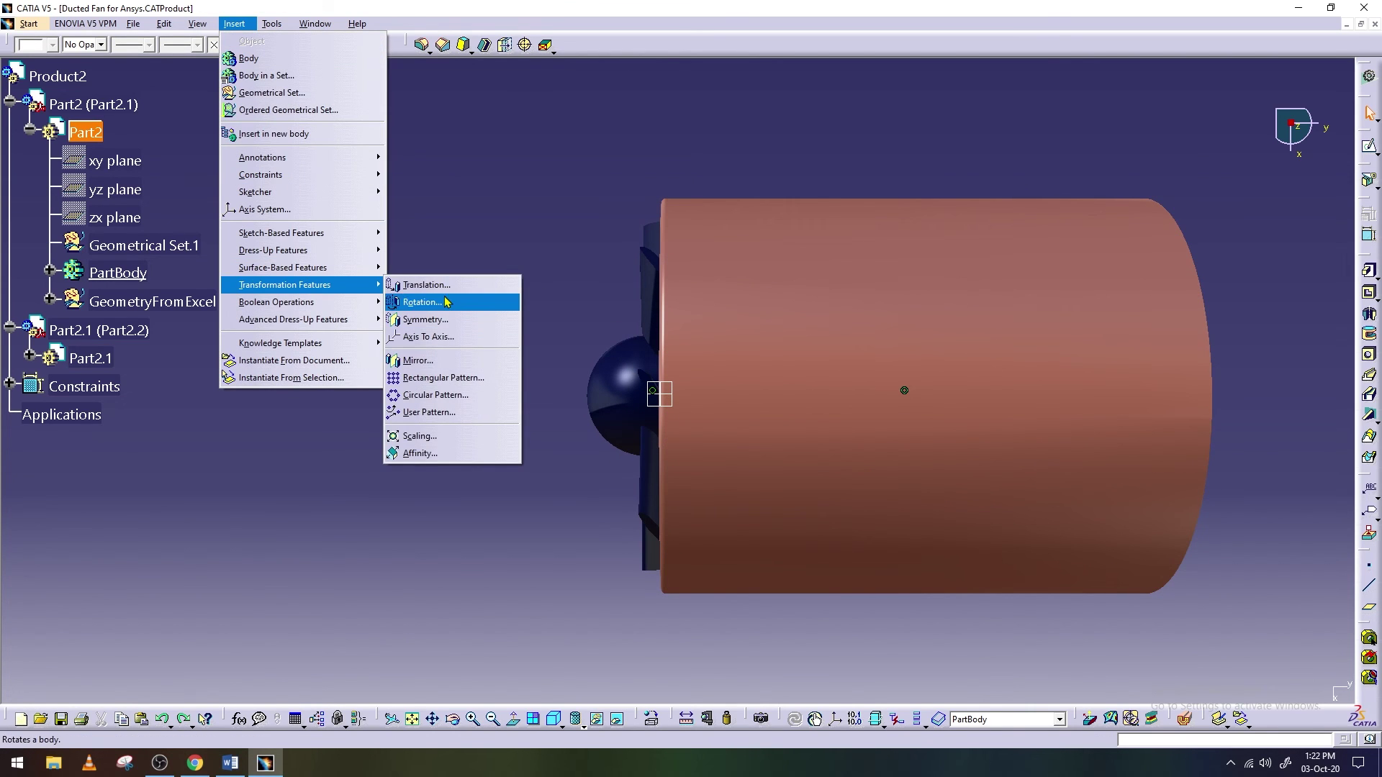
pyautogui.click(428, 285)
pyautogui.press('Return')
pyautogui.click(668, 400)
pyautogui.write('308.75')
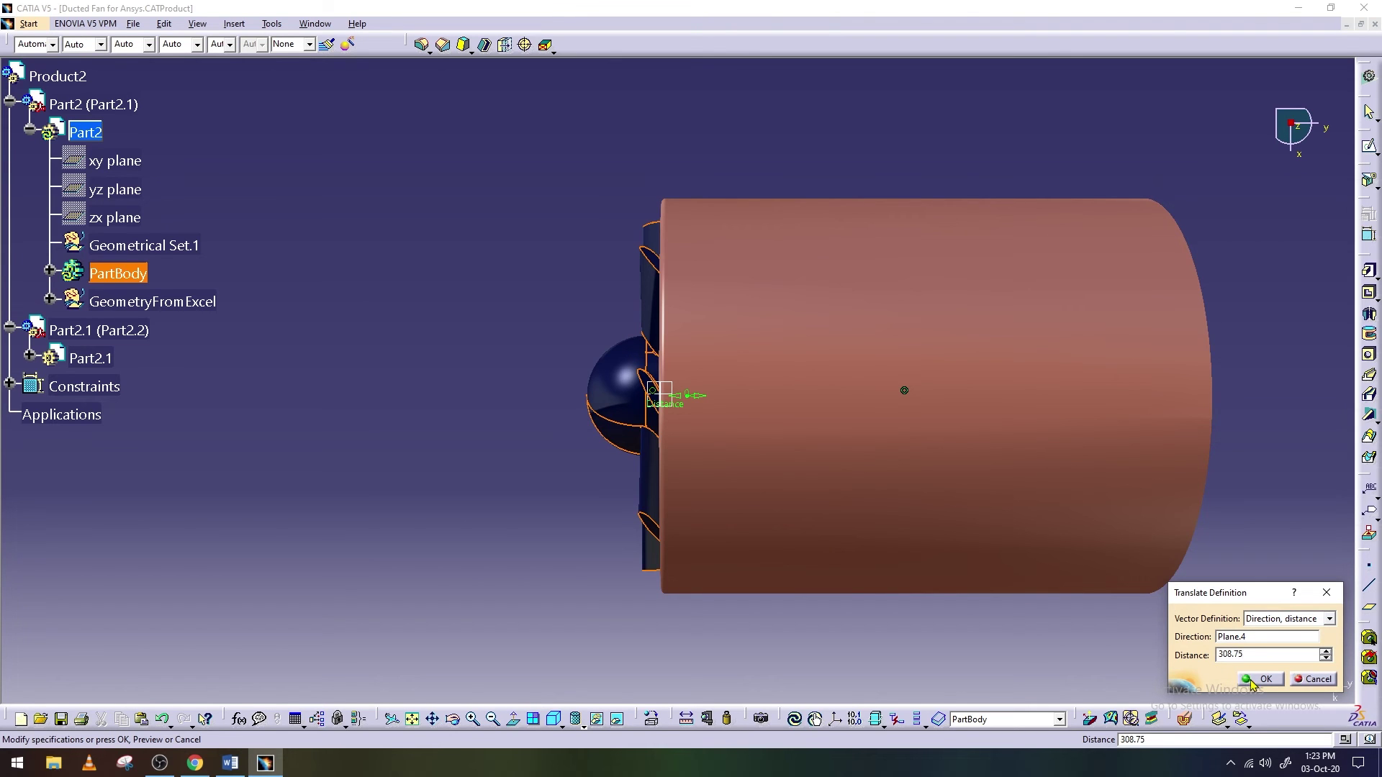
pyautogui.click(1252, 681)
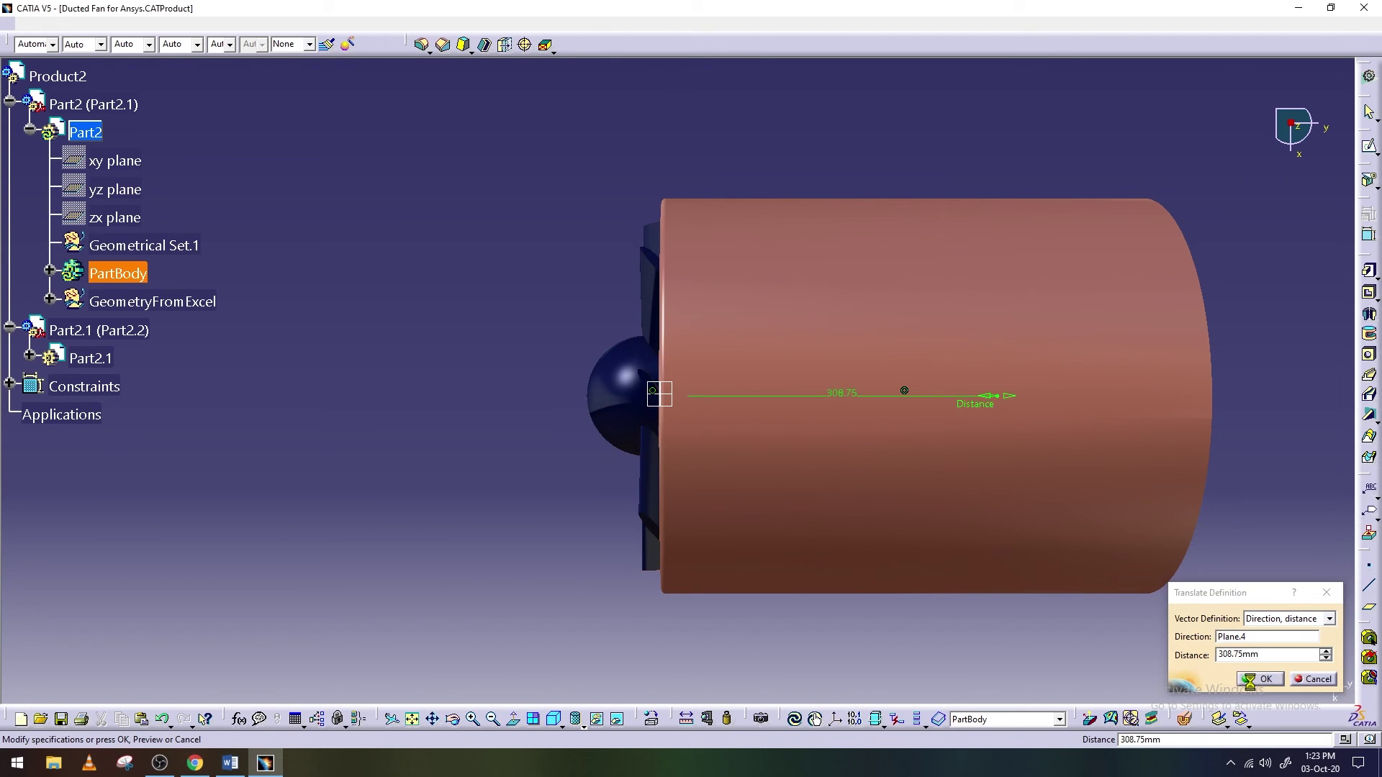
# Orbit to a front view of the centred fan and save the fan part
pyautogui.moveTo(574, 474)
pyautogui.mouseDown(button='middle')
pyautogui.moveTo(864, 429)
pyautogui.moveTo(1012, 353)
pyautogui.mouseUp(button='middle')
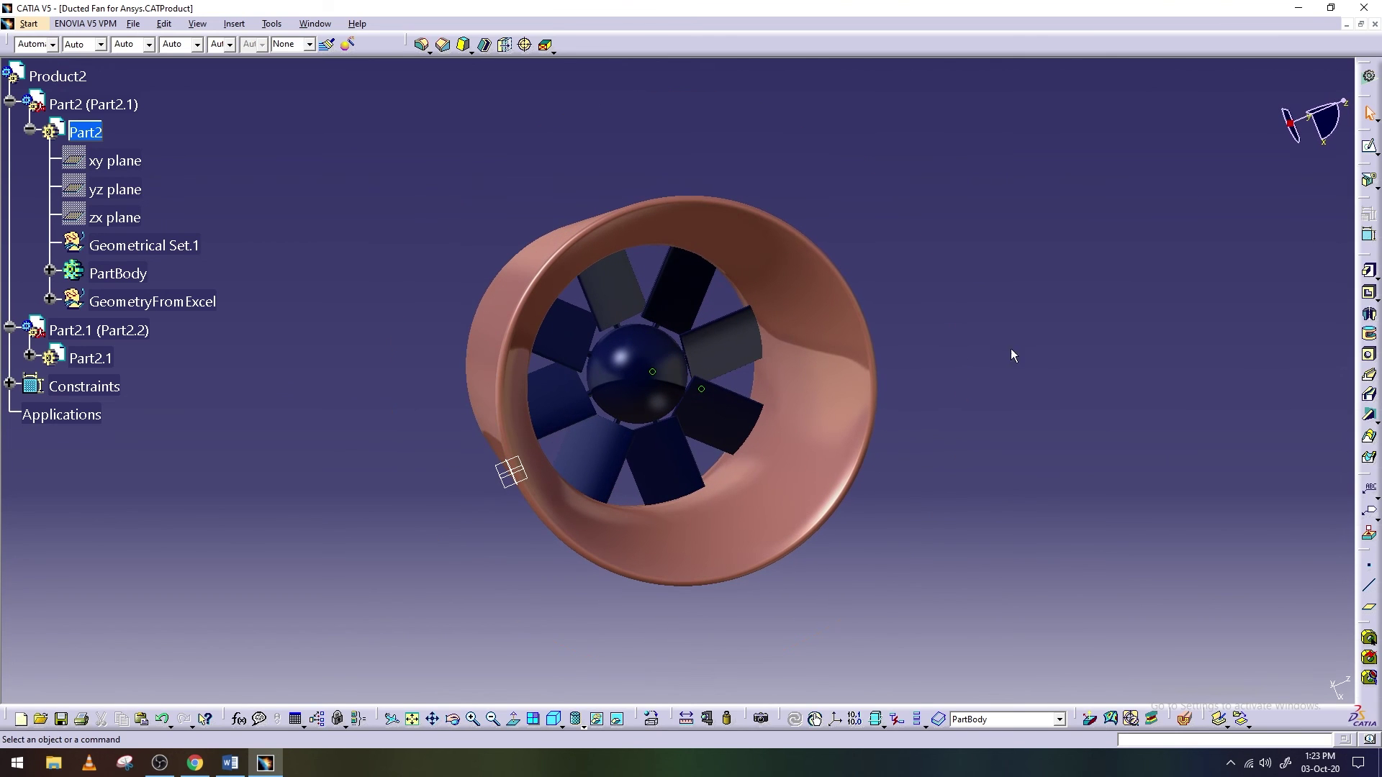
pyautogui.moveTo(454, 722); pyautogui.dragTo(594, 394)
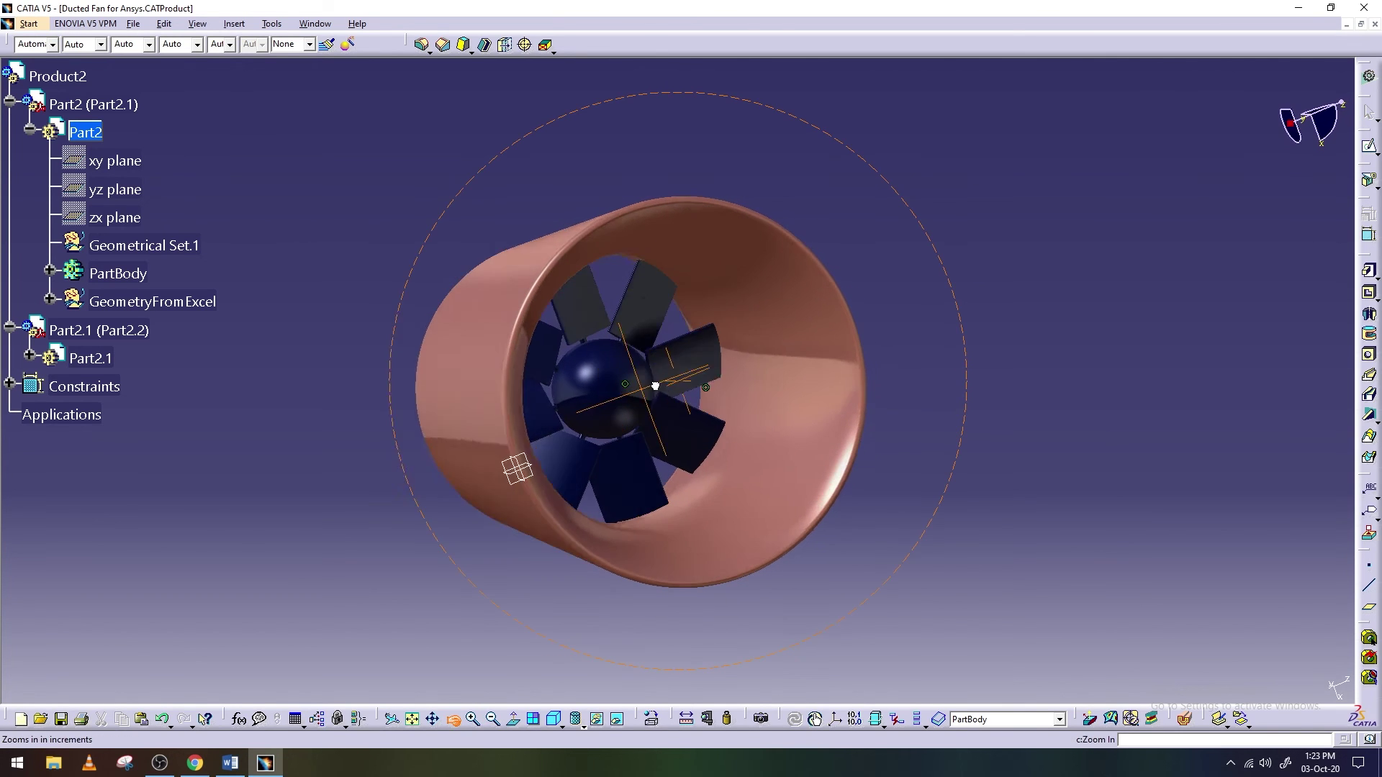
pyautogui.moveTo(594, 395)
pyautogui.mouseDown(button='middle')
pyautogui.moveTo(460, 392)
pyautogui.moveTo(417, 374)
pyautogui.moveTo(499, 300)
pyautogui.moveTo(552, 295)
pyautogui.moveTo(546, 447)
pyautogui.moveTo(525, 469)
pyautogui.moveTo(591, 704)
pyautogui.mouseUp(button='middle')
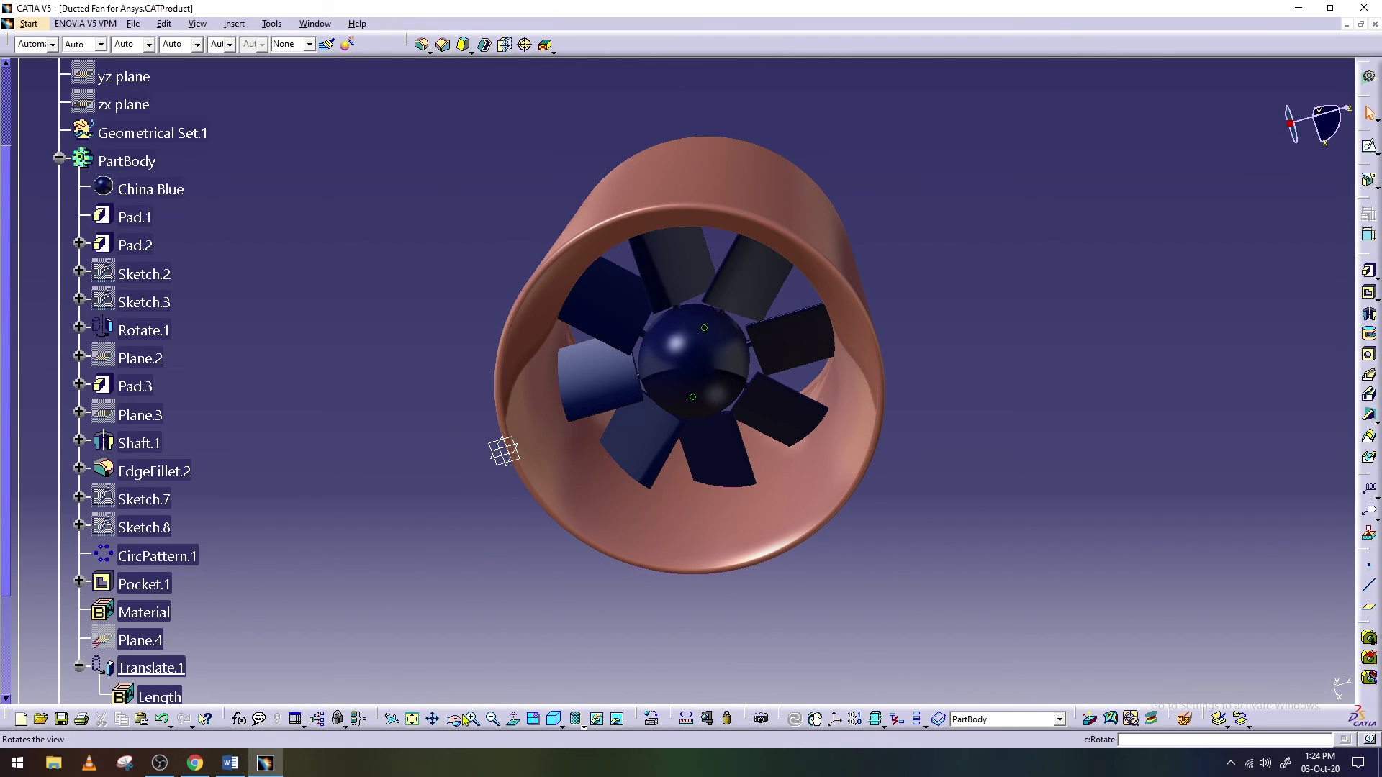
pyautogui.moveTo(770, 462)
pyautogui.mouseDown(button='middle')
pyautogui.moveTo(737, 322)
pyautogui.moveTo(787, 407)
pyautogui.moveTo(748, 437)
pyautogui.moveTo(716, 424)
pyautogui.mouseUp(button='middle')
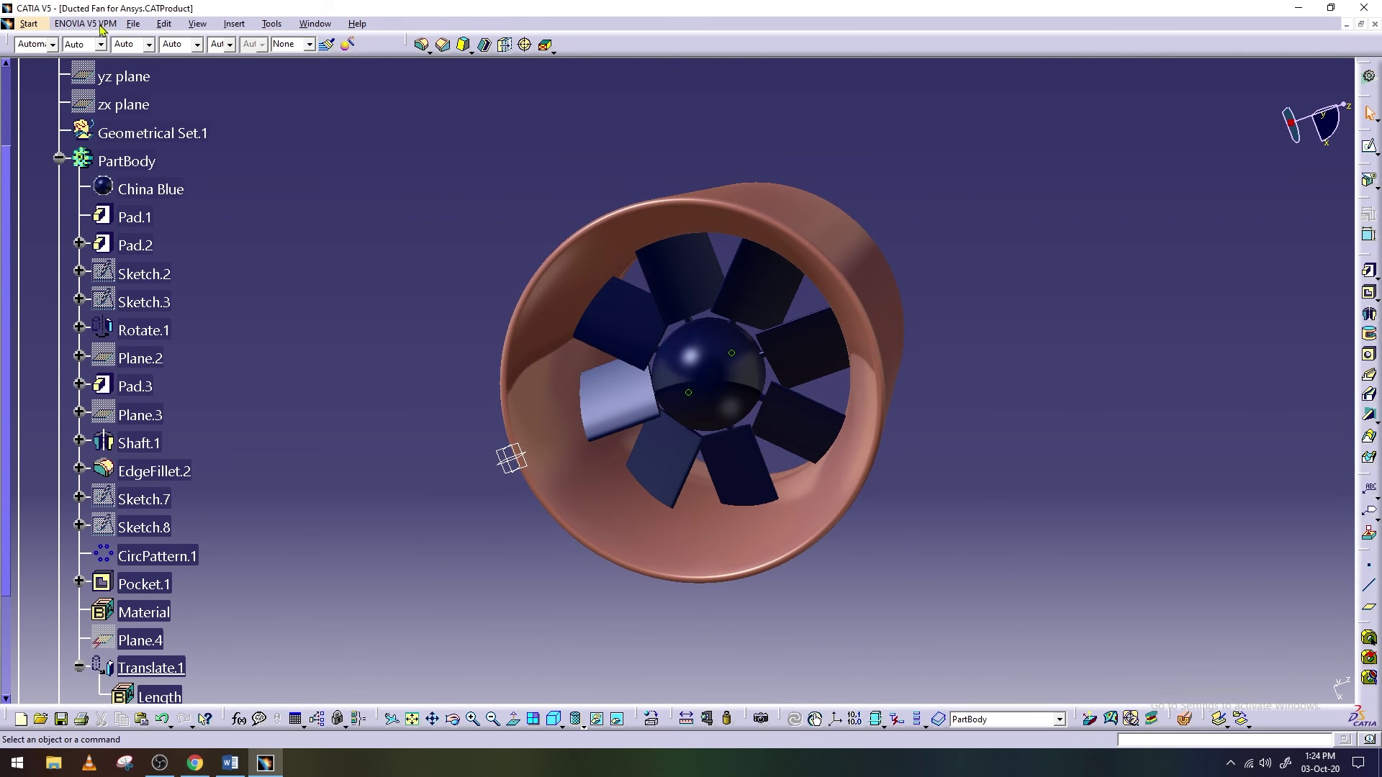
pyautogui.click(133, 24)
pyautogui.click(173, 115)
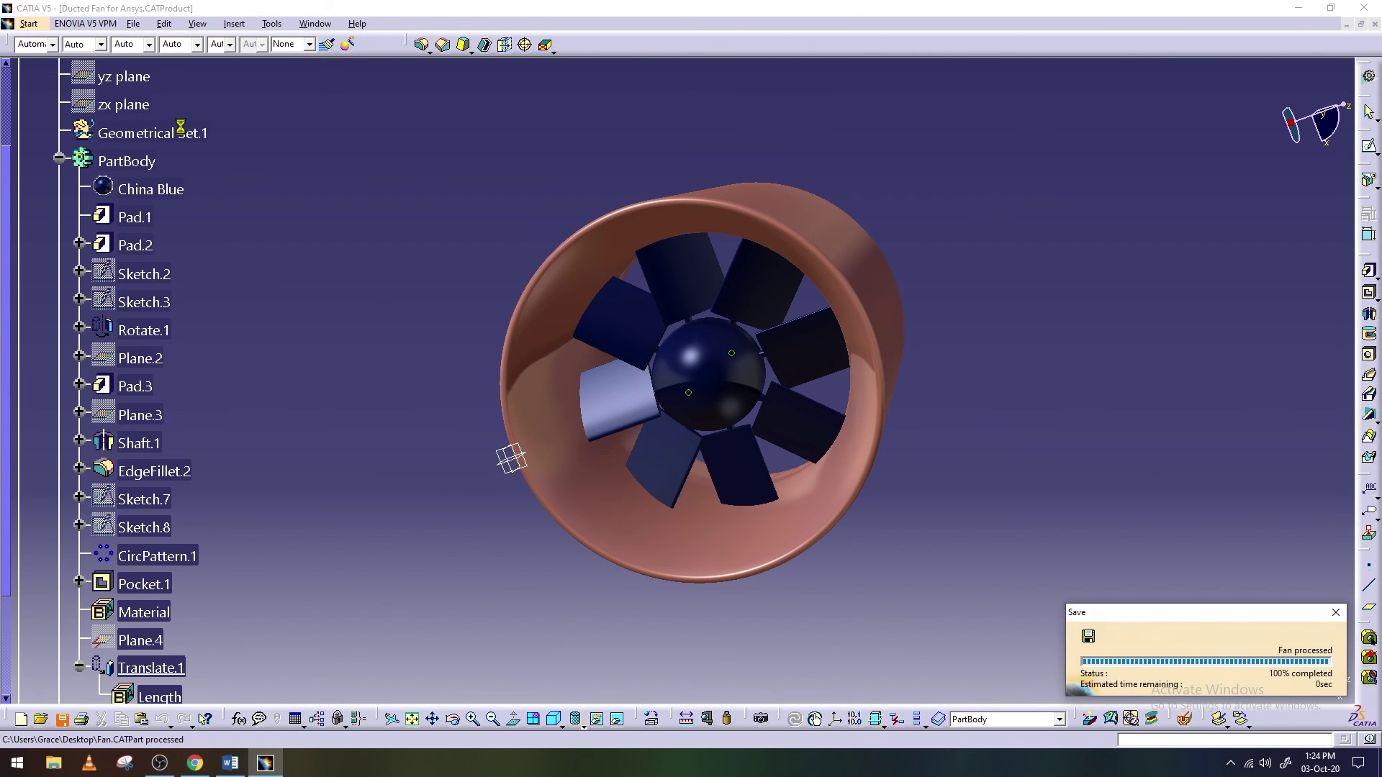
# Collapse the fan and duct part branches in the specification tree
pyautogui.moveTo(481, 574)
pyautogui.mouseDown(button='middle')
pyautogui.moveTo(547, 574)
pyautogui.moveTo(488, 595)
pyautogui.moveTo(512, 568)
pyautogui.moveTo(472, 574)
pyautogui.moveTo(507, 574)
pyautogui.moveTo(361, 517)
pyautogui.mouseUp(button='middle')
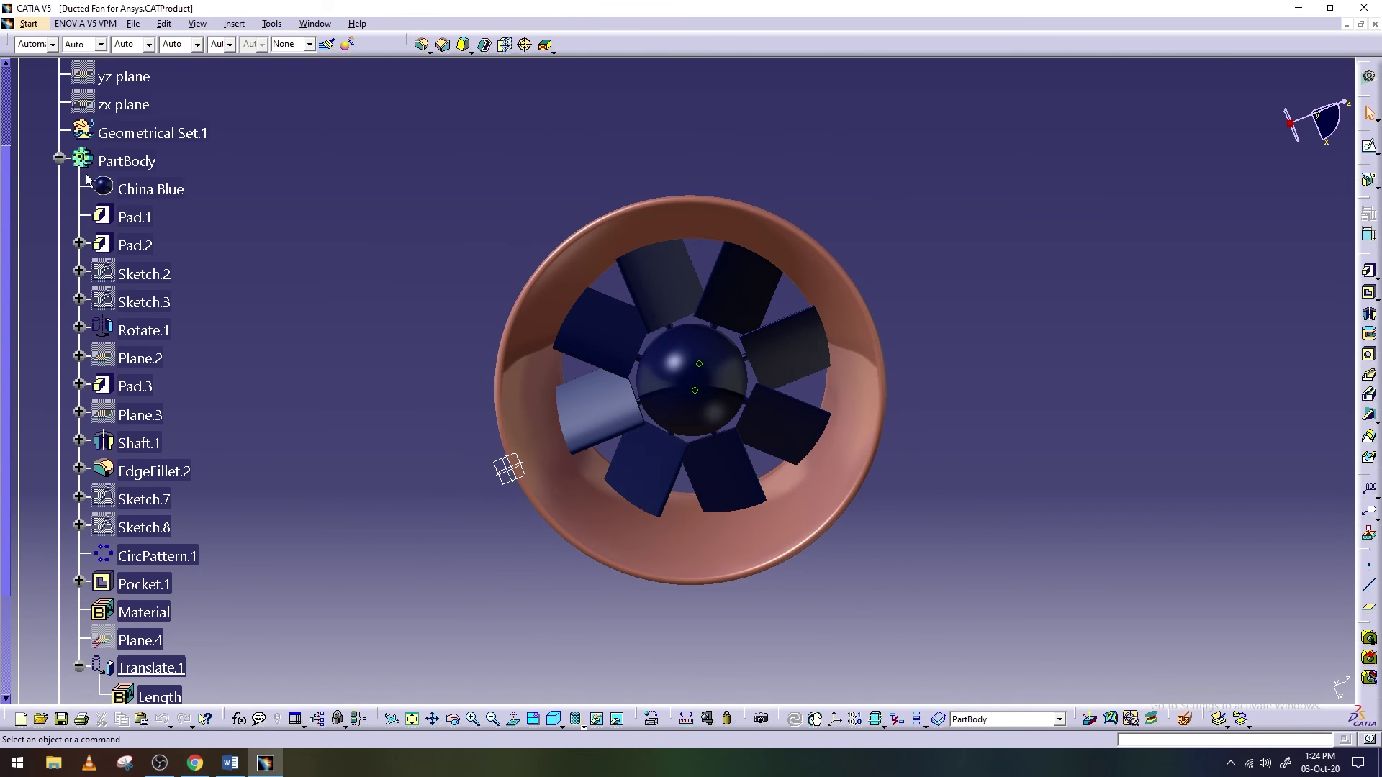
pyautogui.scroll(5, 57, 169)
pyautogui.click(10, 184)
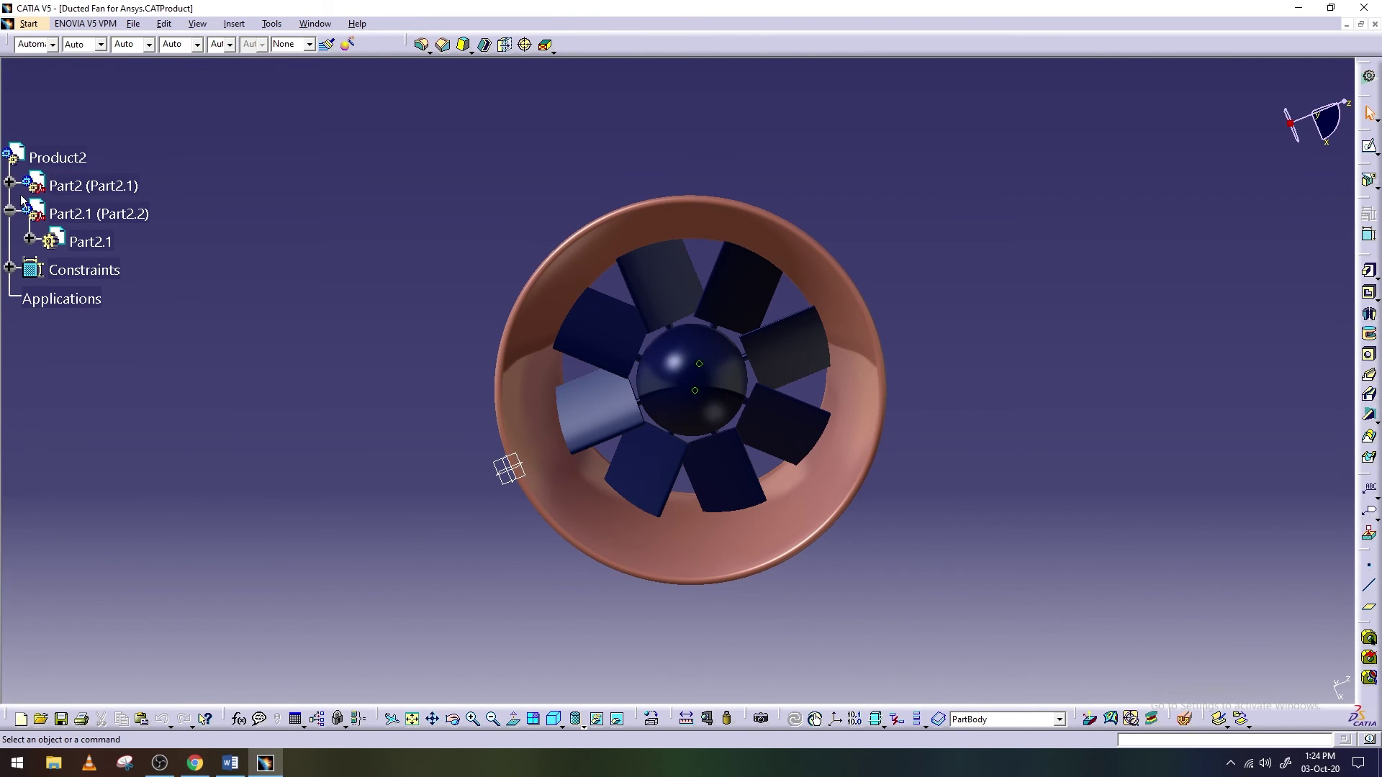
pyautogui.click(10, 210)
# Set the duct Part2.1's graphic transparency to 200 in Properties and apply it
pyautogui.scroll(4, 210, 252)
pyautogui.scroll(-6, 211, 252)
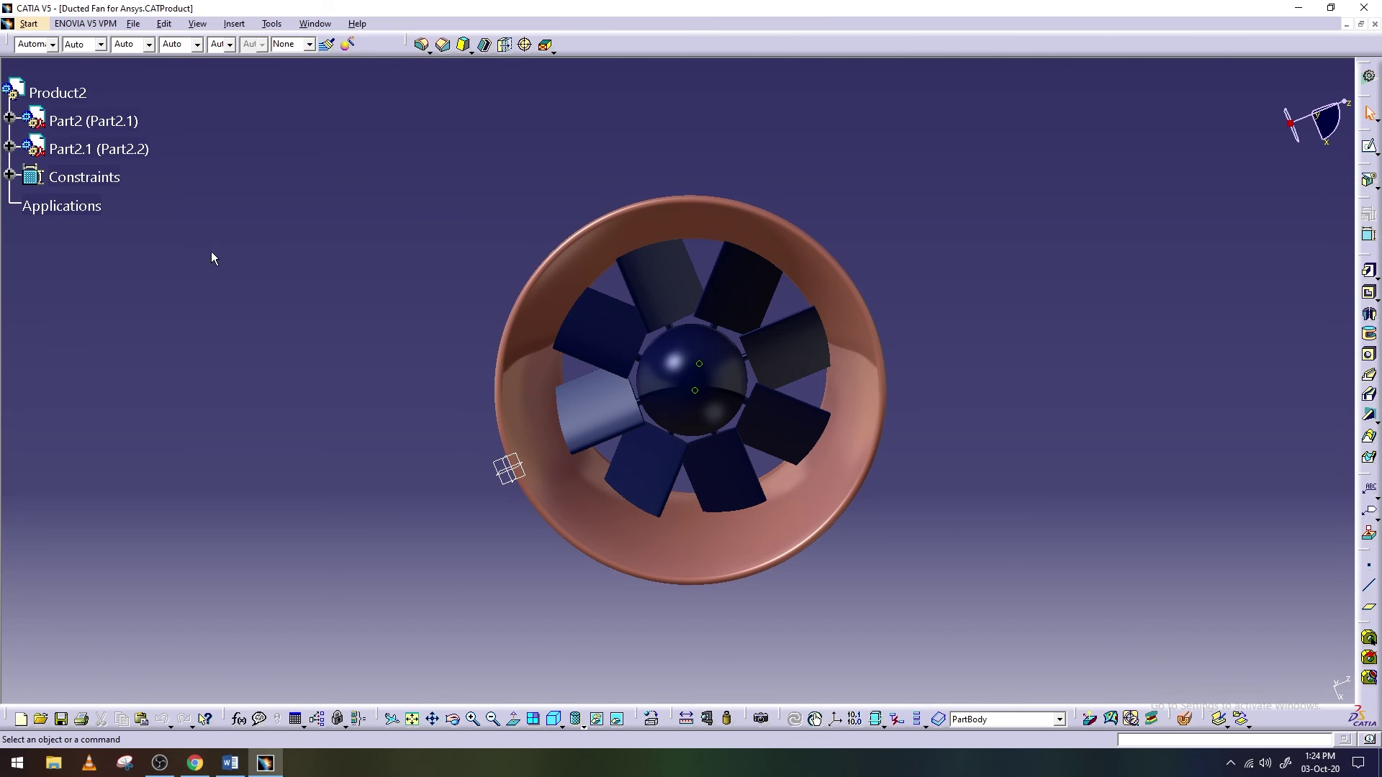
pyautogui.rightClick(101, 147)
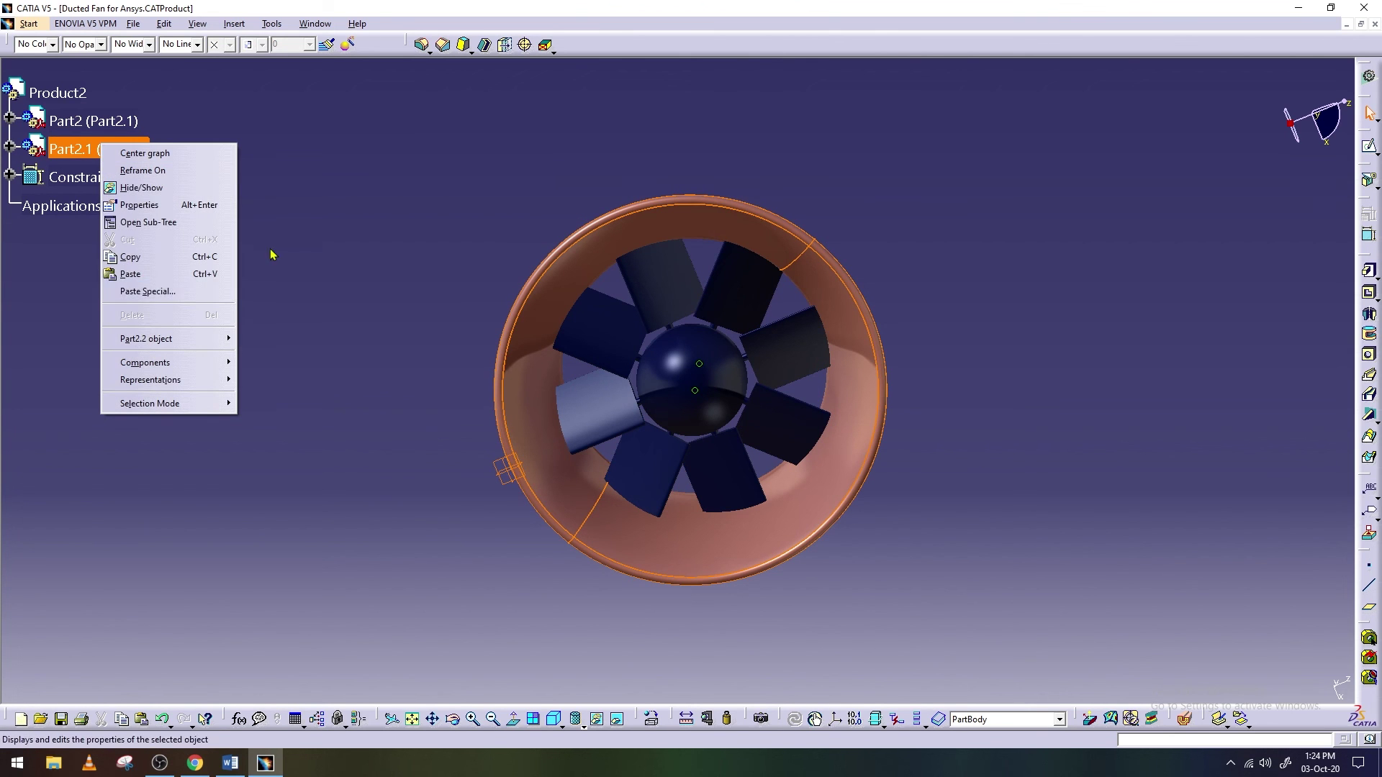
pyautogui.click(140, 204)
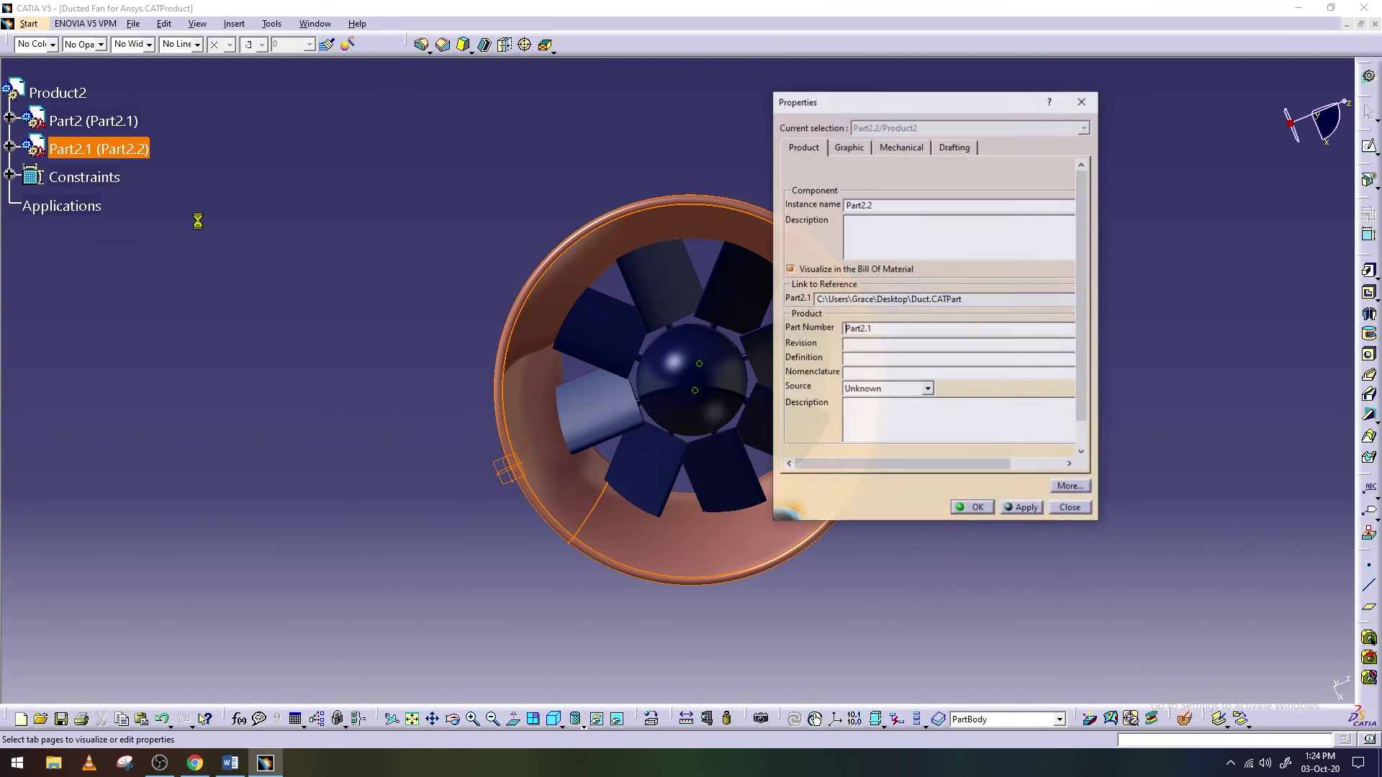
pyautogui.click(853, 150)
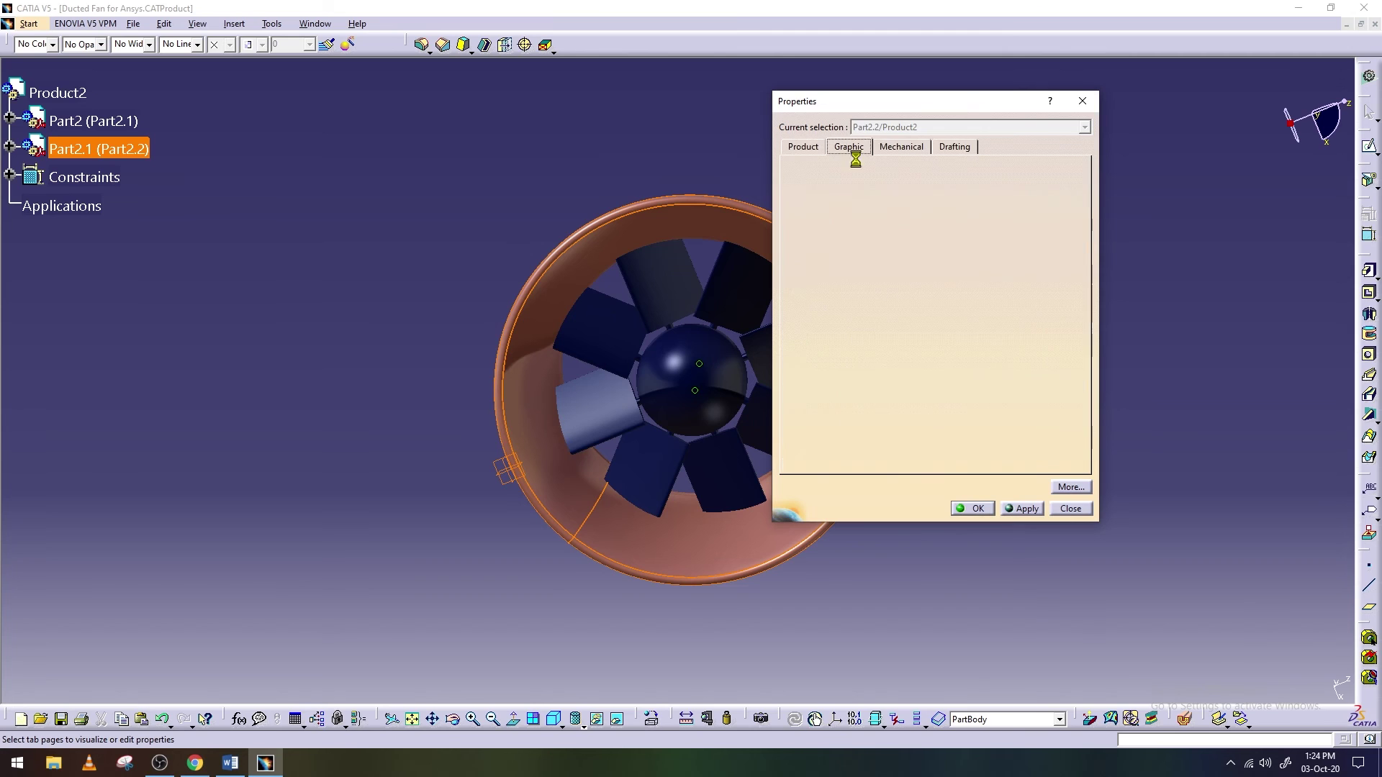
pyautogui.moveTo(808, 225); pyautogui.dragTo(1011, 229)
pyautogui.click(1026, 508)
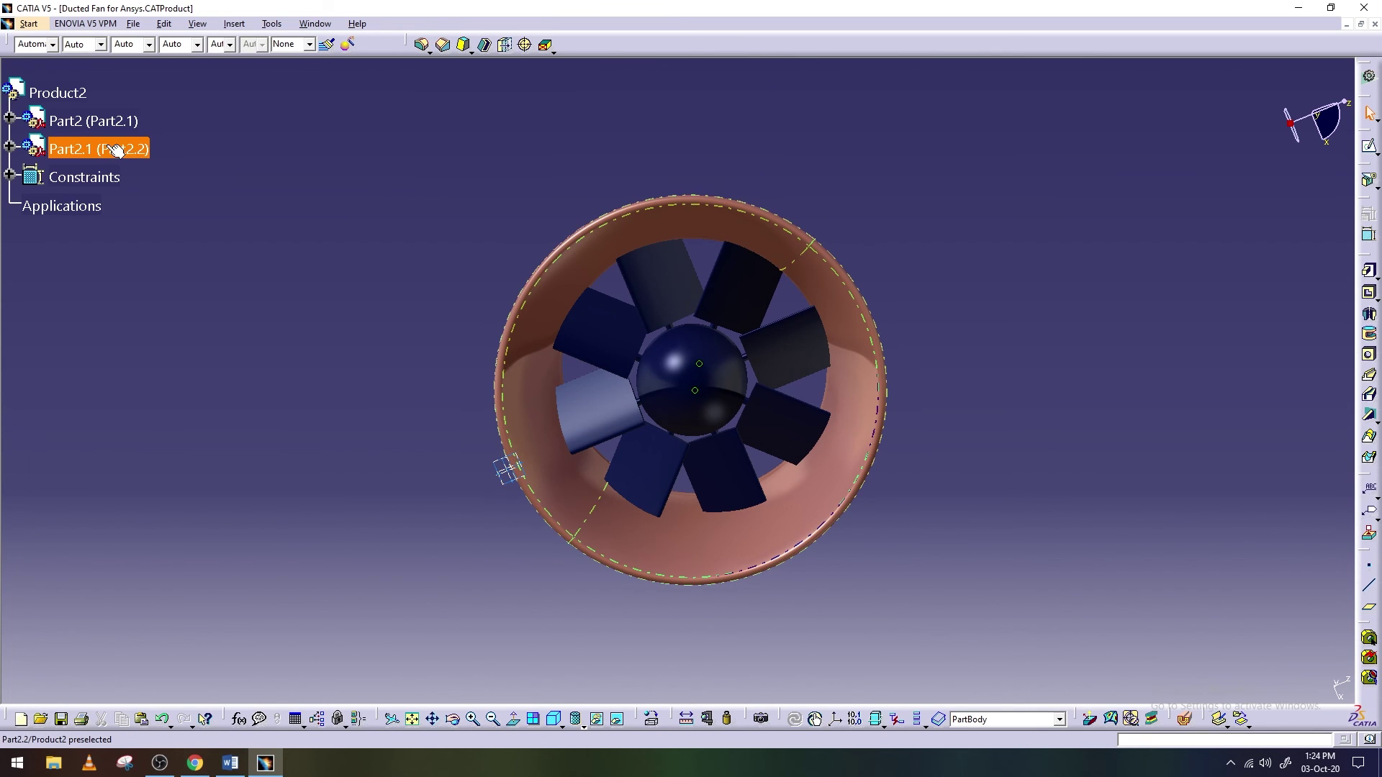
# Expand the duct part and delete its Sunshine Orange material
pyautogui.rightClick(76, 154)
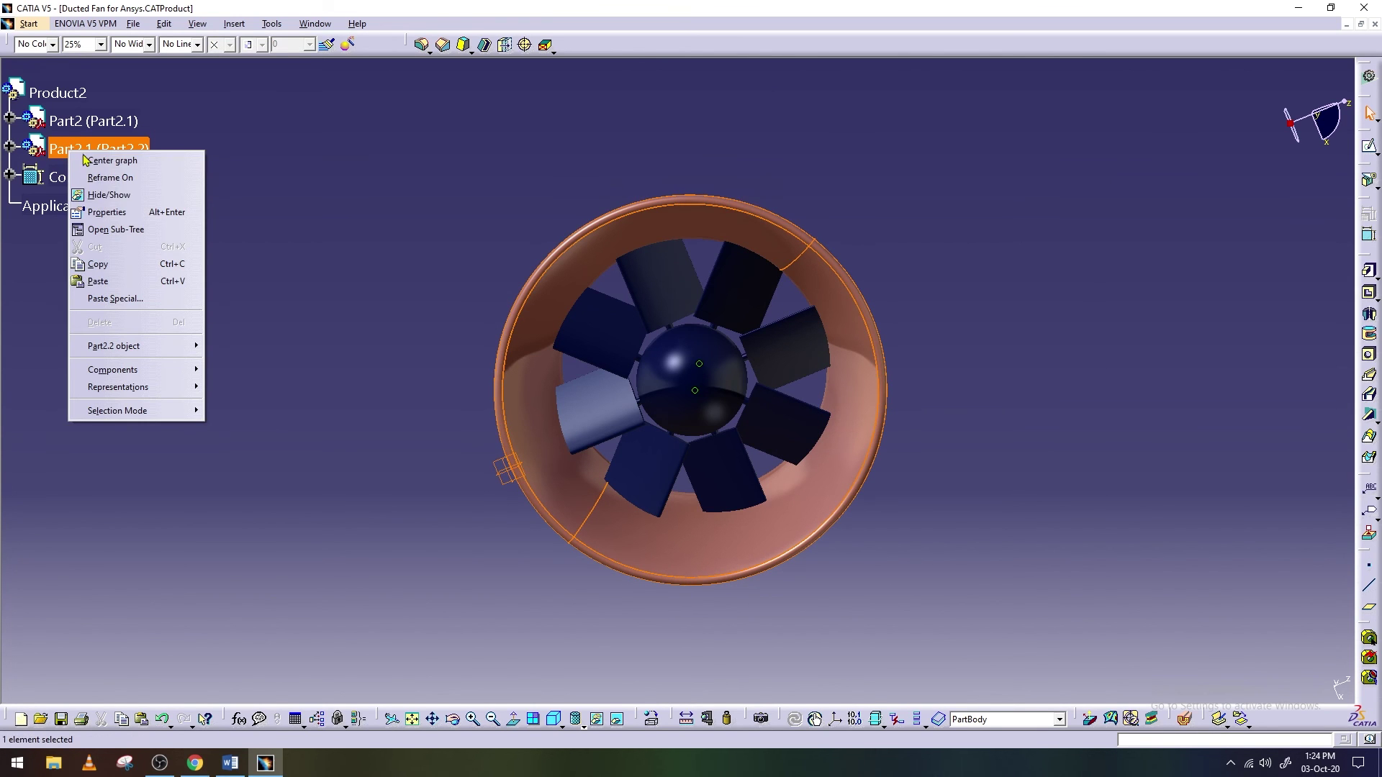
pyautogui.click(16, 157)
pyautogui.click(28, 174)
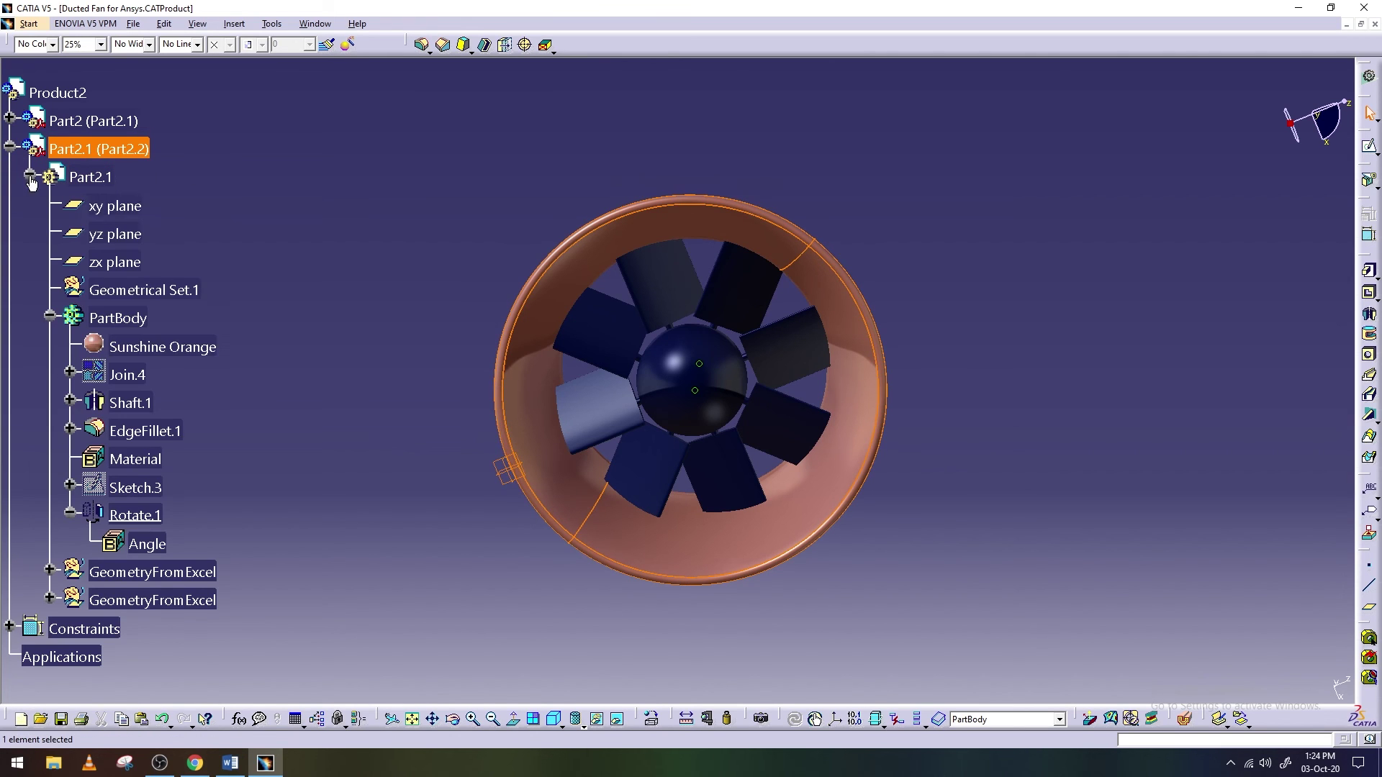
pyautogui.rightClick(131, 349)
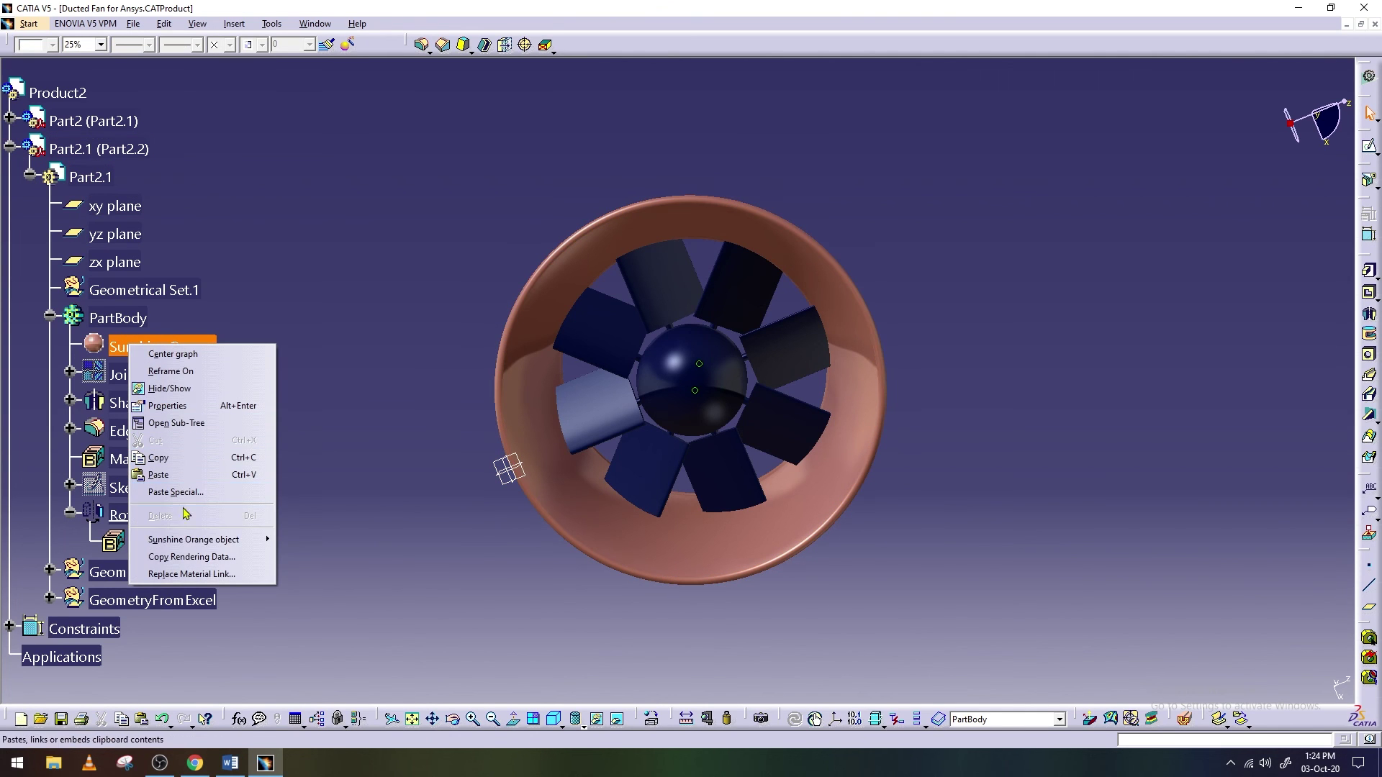
pyautogui.click(295, 236)
pyautogui.click(90, 177)
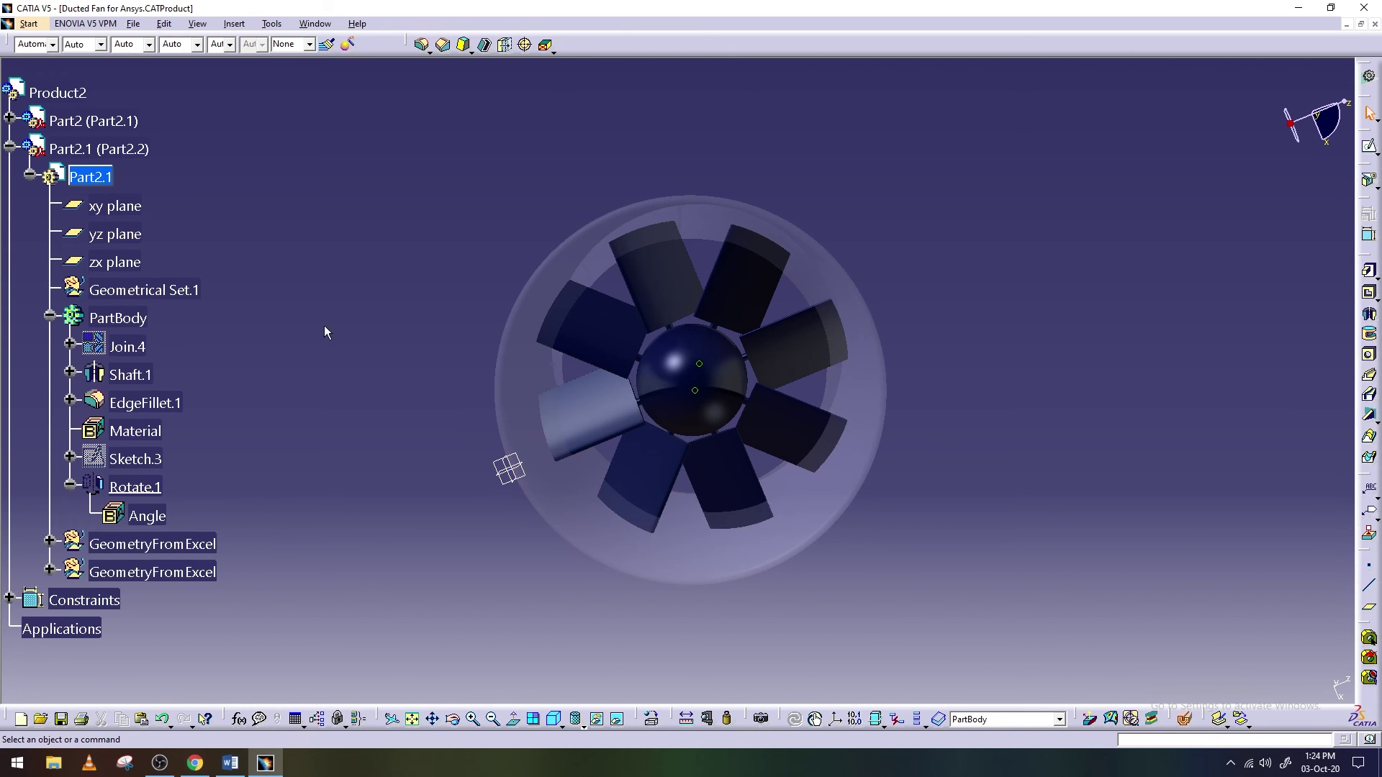
# Collapse the Part2.1 feature list and branch in the tree
pyautogui.click(453, 719)
pyautogui.moveTo(515, 487)
pyautogui.mouseDown()
pyautogui.moveTo(485, 488)
pyautogui.moveTo(493, 463)
pyautogui.moveTo(417, 485)
pyautogui.moveTo(472, 460)
pyautogui.moveTo(537, 476)
pyautogui.mouseUp()
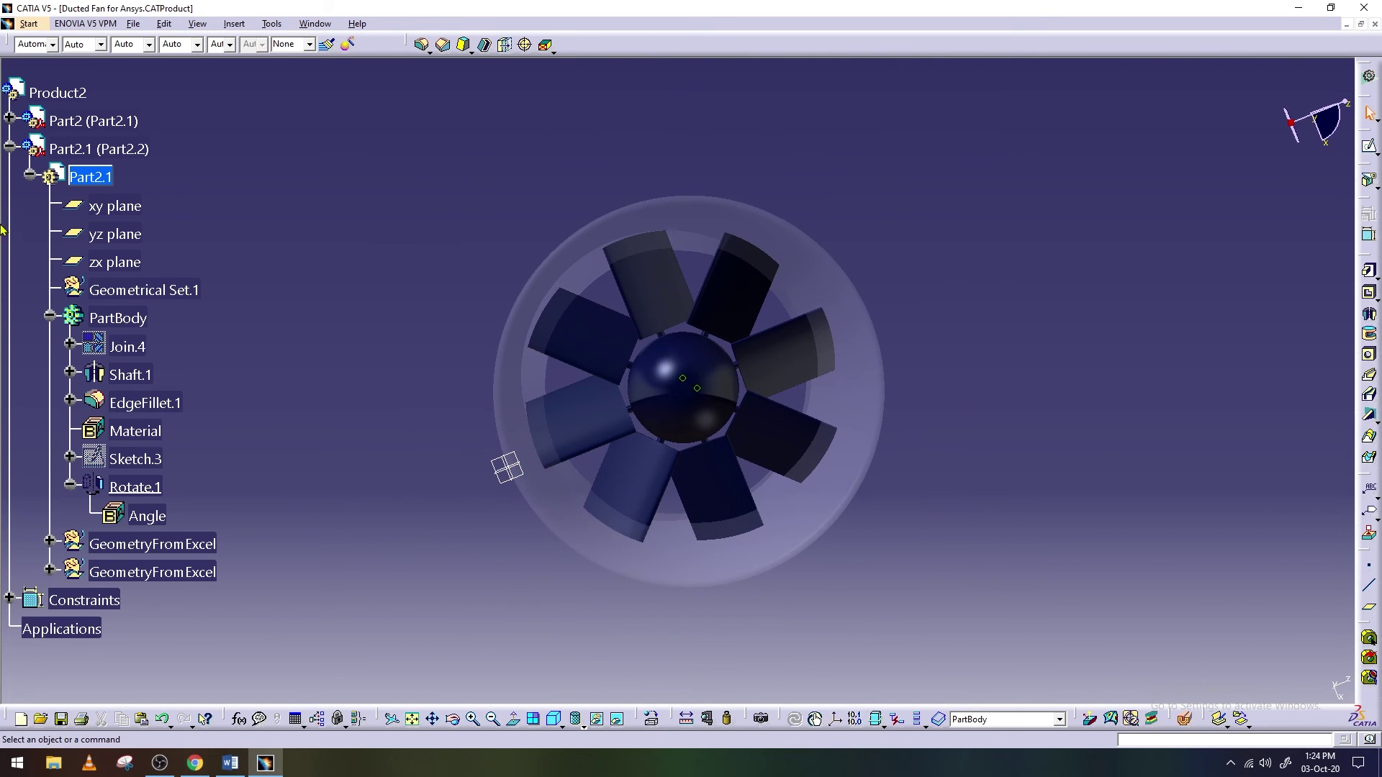
pyautogui.click(29, 176)
pyautogui.click(9, 148)
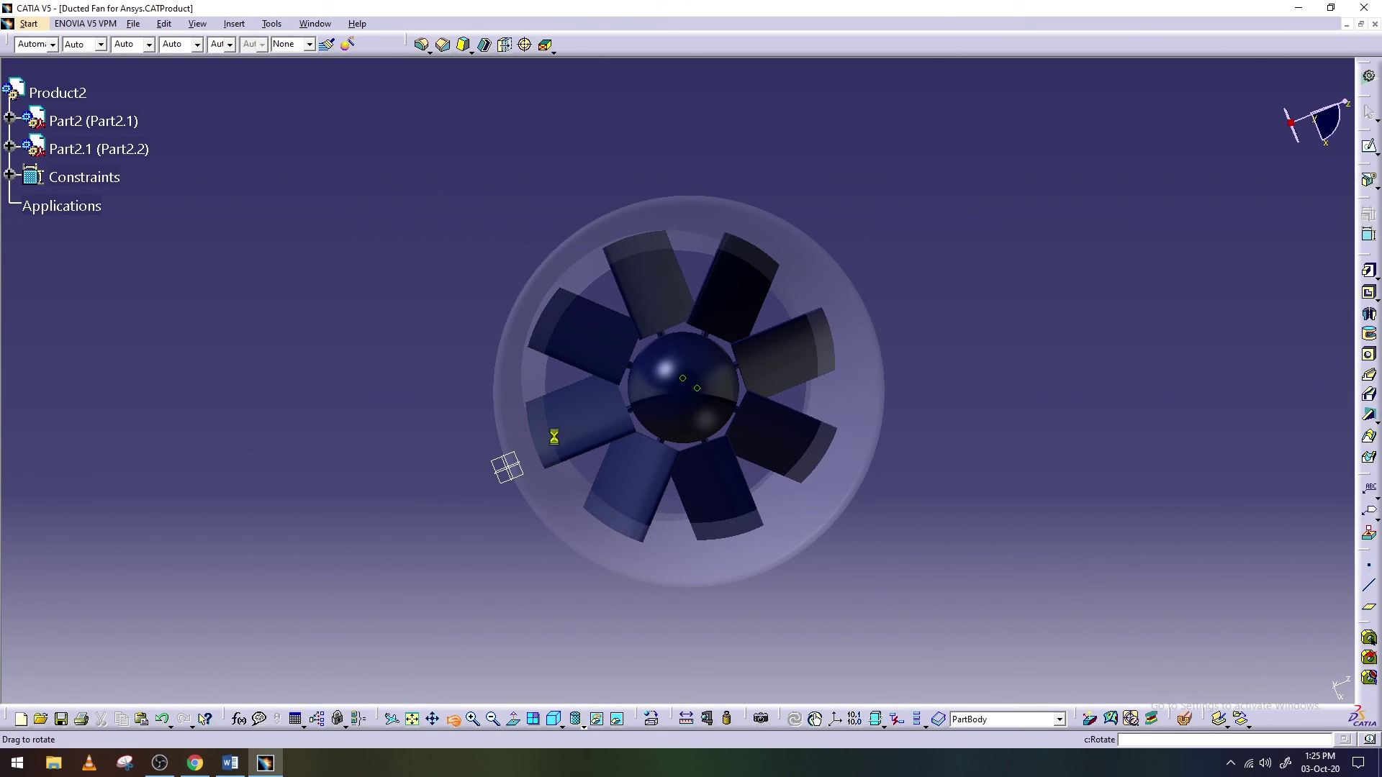
# Save the Ducted Fan assembly and orbit to view the duct's length
pyautogui.moveTo(488, 599); pyautogui.dragTo(590, 338)
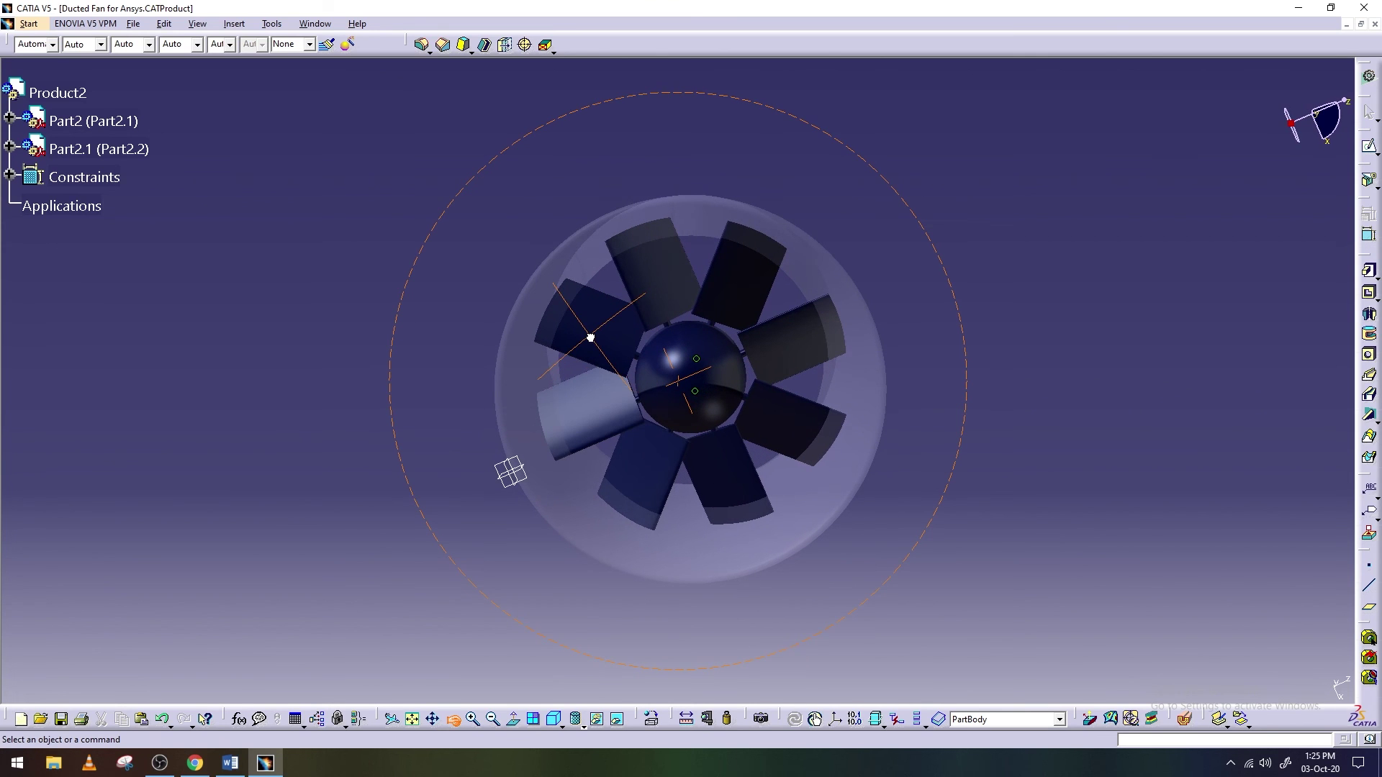
pyautogui.moveTo(590, 337)
pyautogui.mouseDown(button='middle')
pyautogui.moveTo(617, 345)
pyautogui.moveTo(586, 314)
pyautogui.moveTo(583, 327)
pyautogui.mouseUp(button='middle')
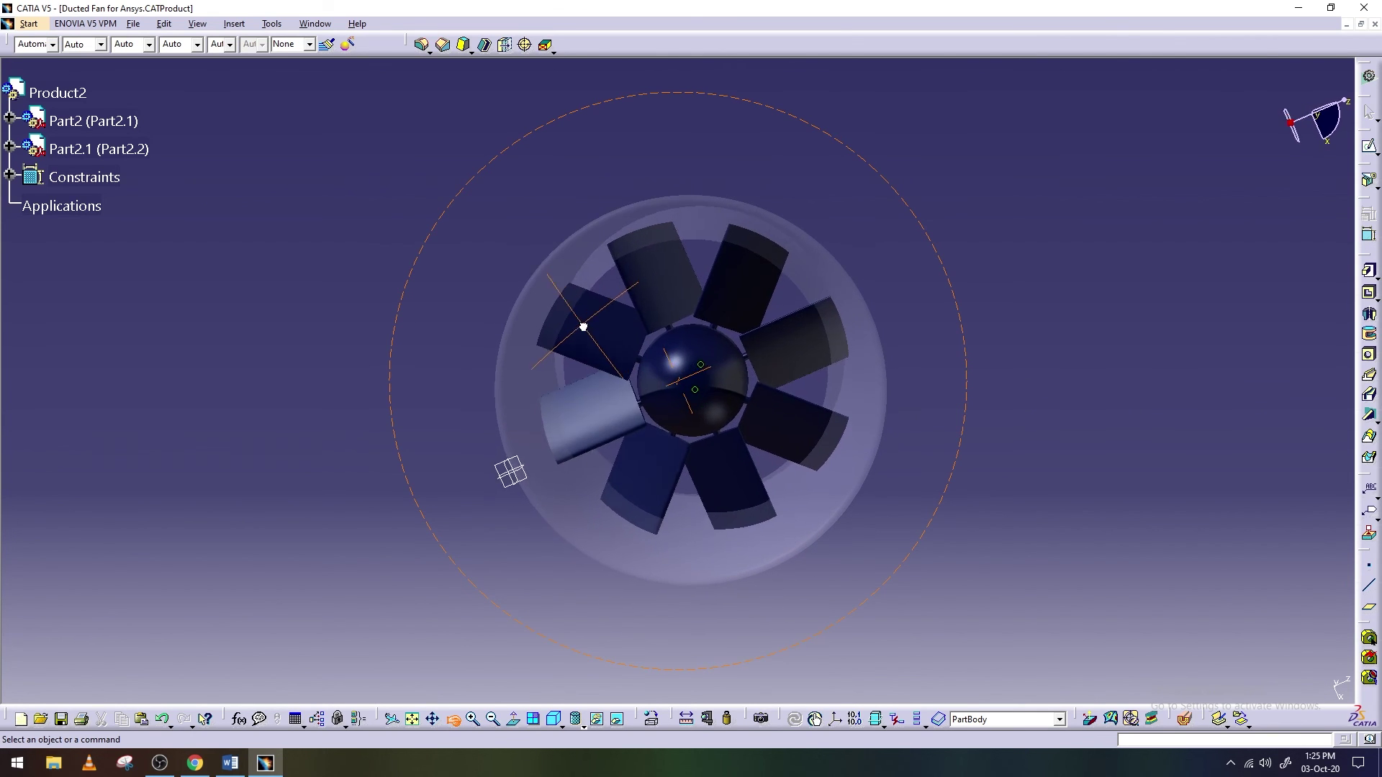
pyautogui.click(133, 23)
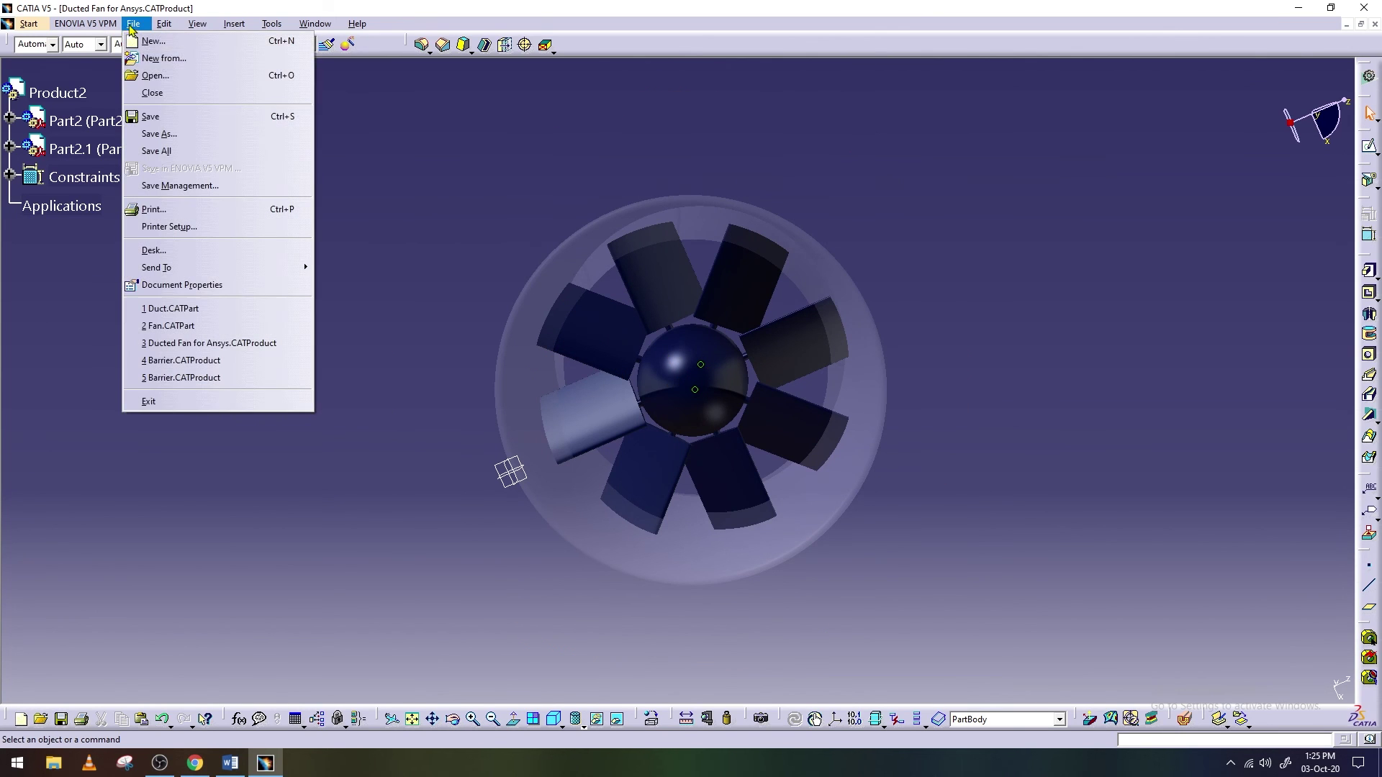
pyautogui.click(216, 119)
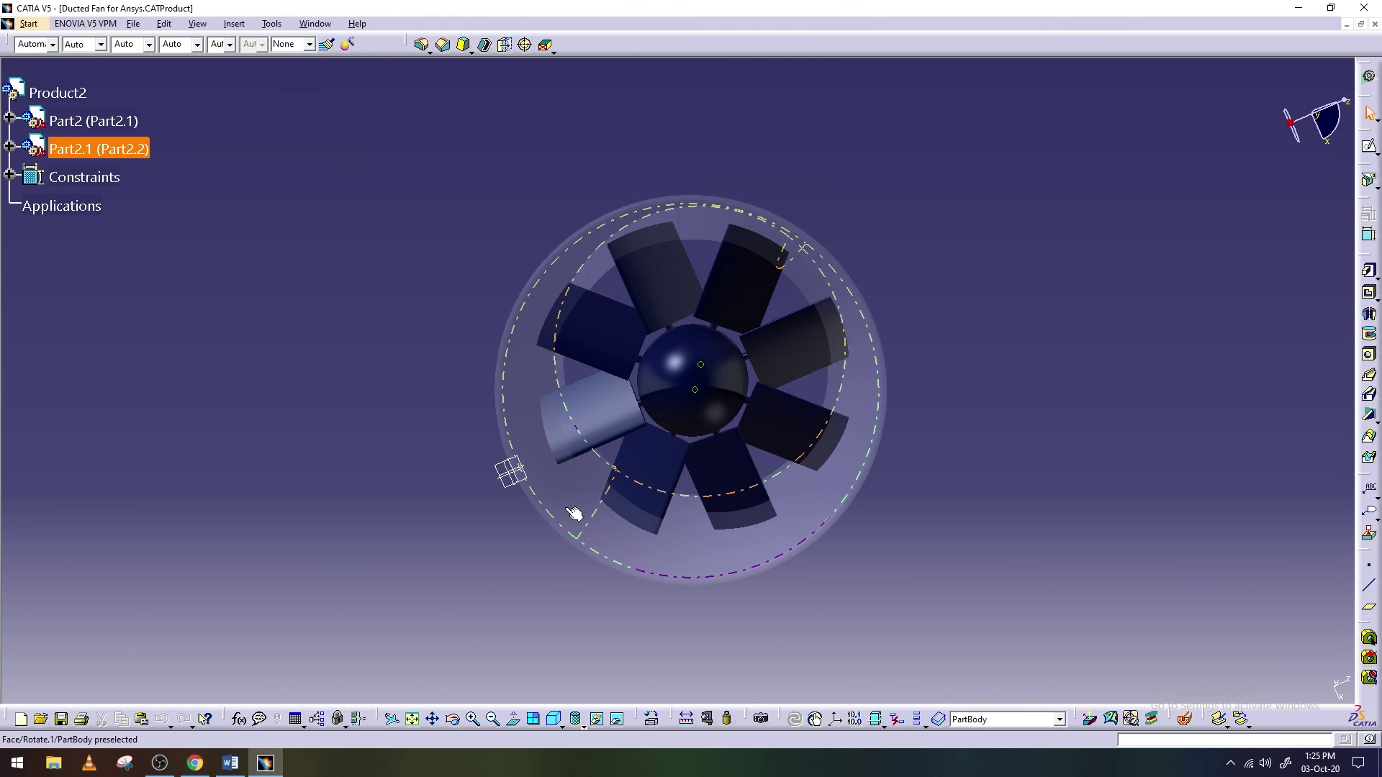
pyautogui.click(456, 722)
pyautogui.moveTo(876, 389); pyautogui.dragTo(695, 417)
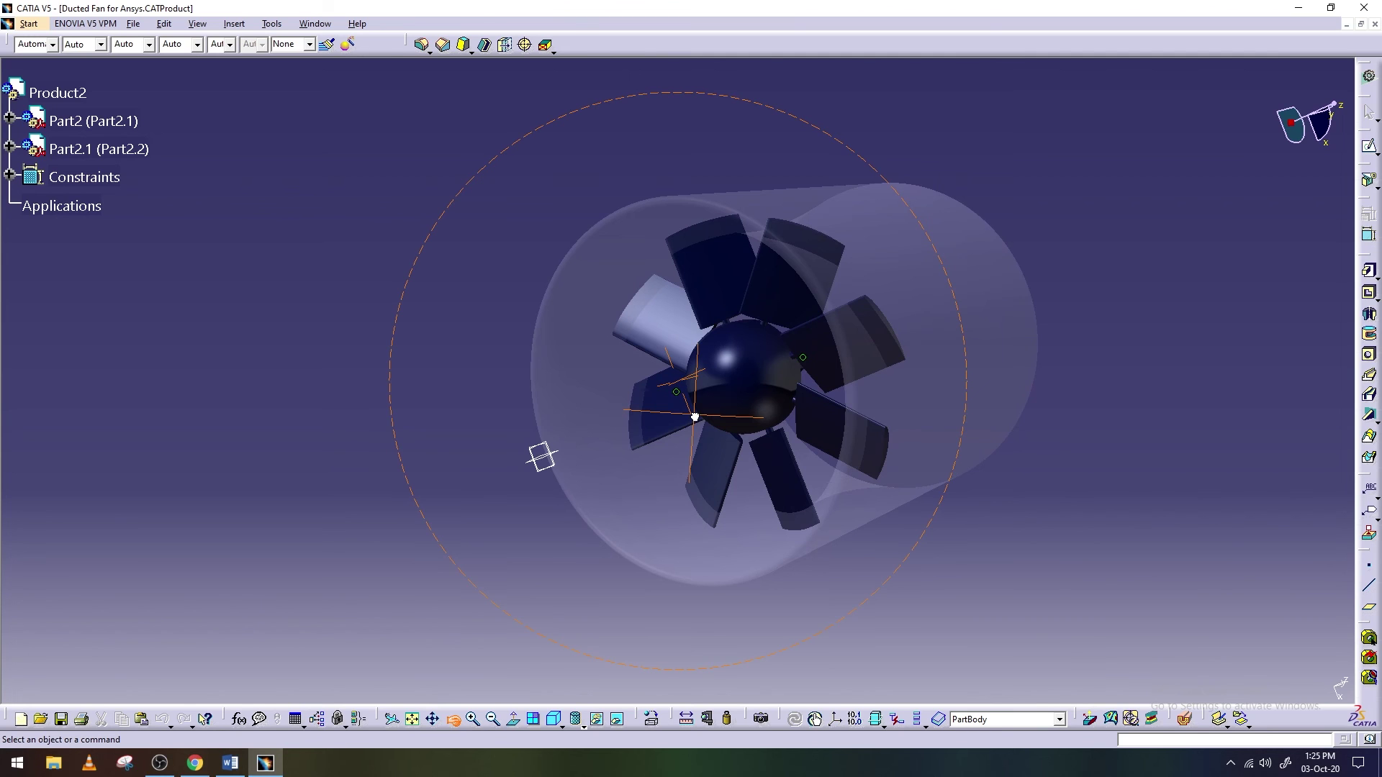
pyautogui.moveTo(695, 418); pyautogui.dragTo(720, 411)
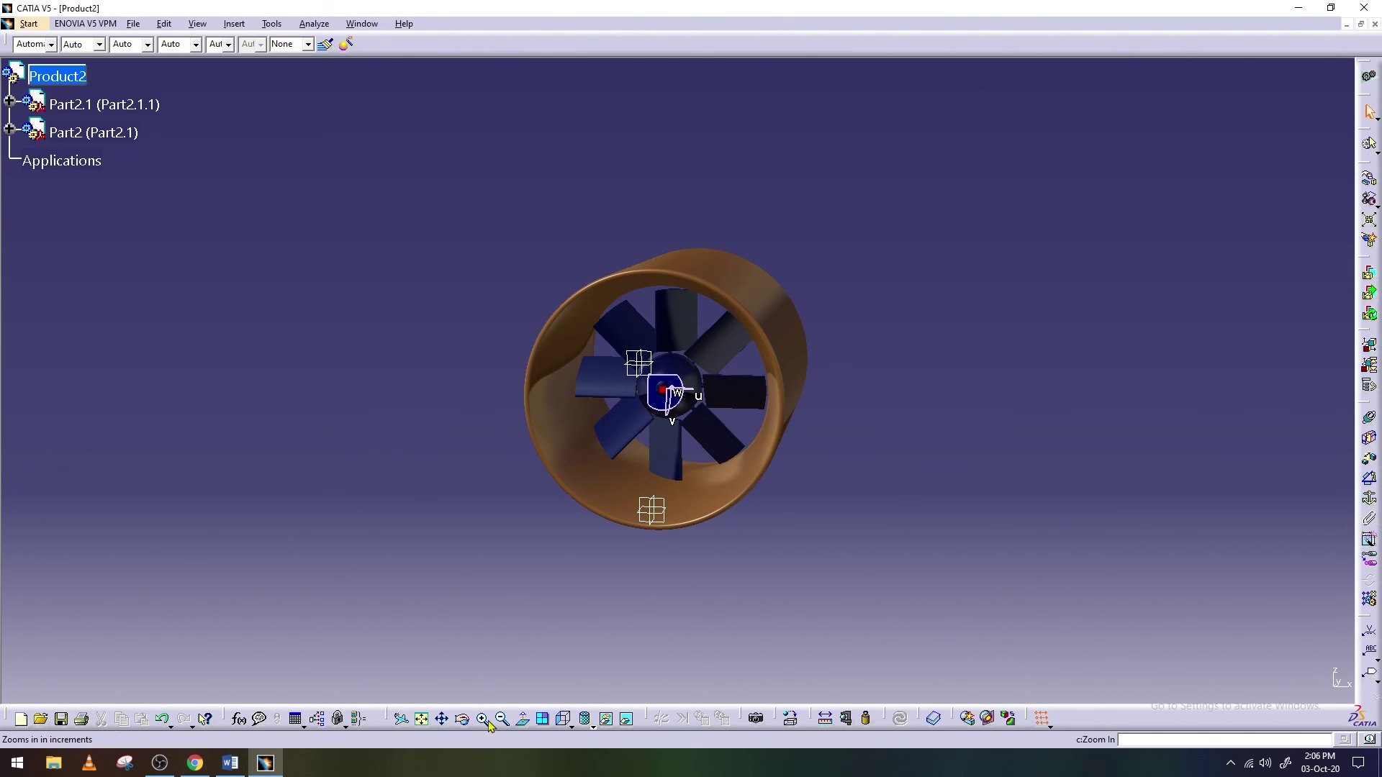
# Orbit the duct and switch to the standard top view
pyautogui.click(464, 725)
pyautogui.moveTo(632, 457); pyautogui.dragTo(939, 407)
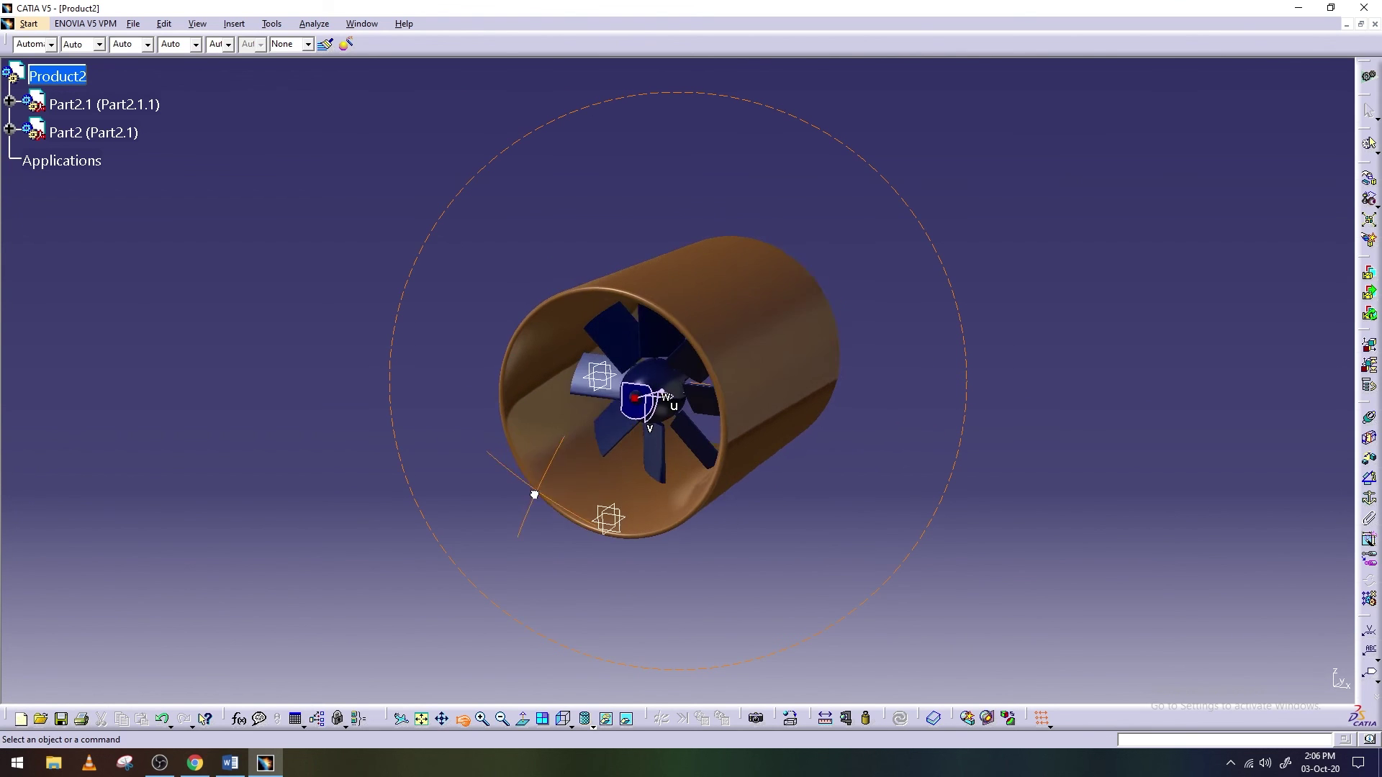
pyautogui.moveTo(939, 408); pyautogui.dragTo(550, 582)
pyautogui.click(575, 728)
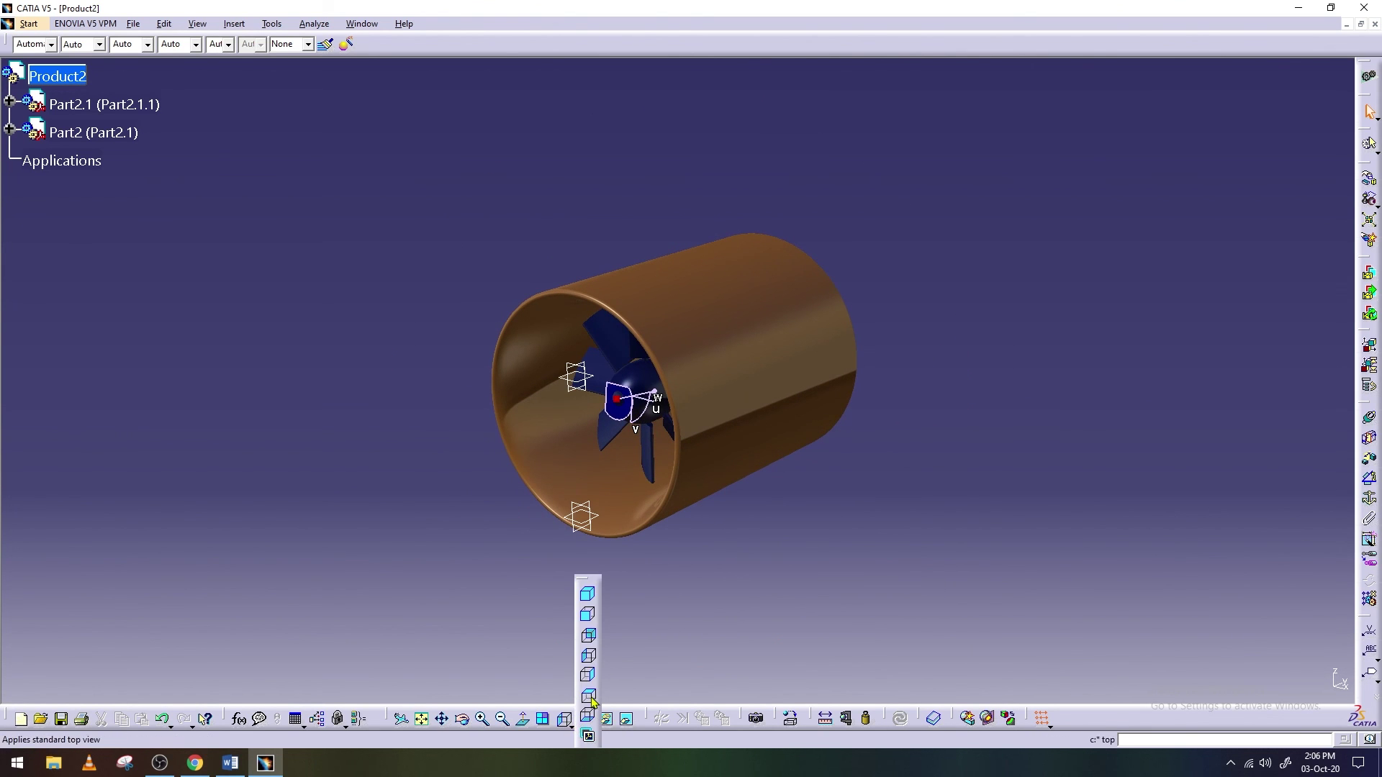
pyautogui.click(590, 695)
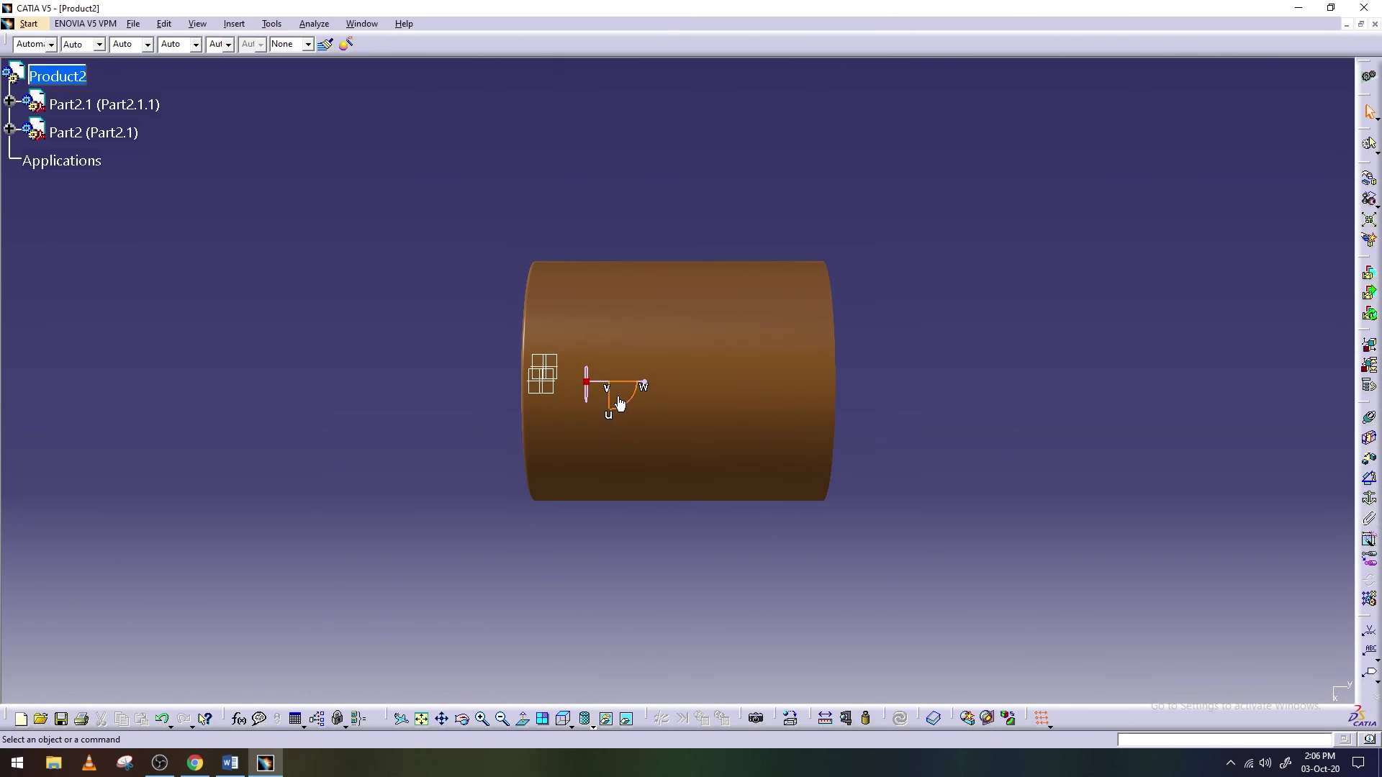
# Use the compass on Part2 to slide the fan partly out of the duct, then bring up the Word report
pyautogui.moveTo(627, 383); pyautogui.dragTo(585, 388)
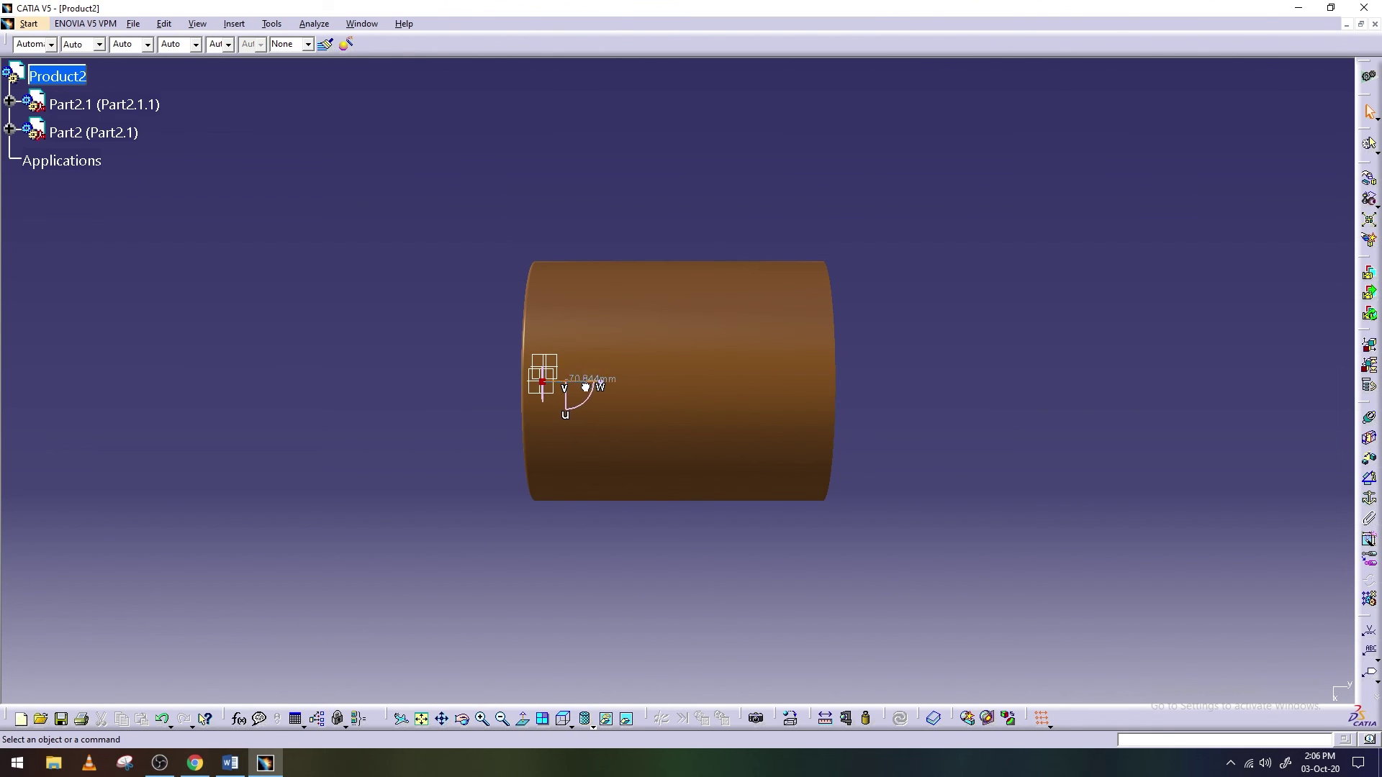
pyautogui.click(446, 729)
pyautogui.moveTo(523, 567)
pyautogui.mouseDown()
pyautogui.moveTo(754, 556)
pyautogui.moveTo(669, 561)
pyautogui.mouseUp()
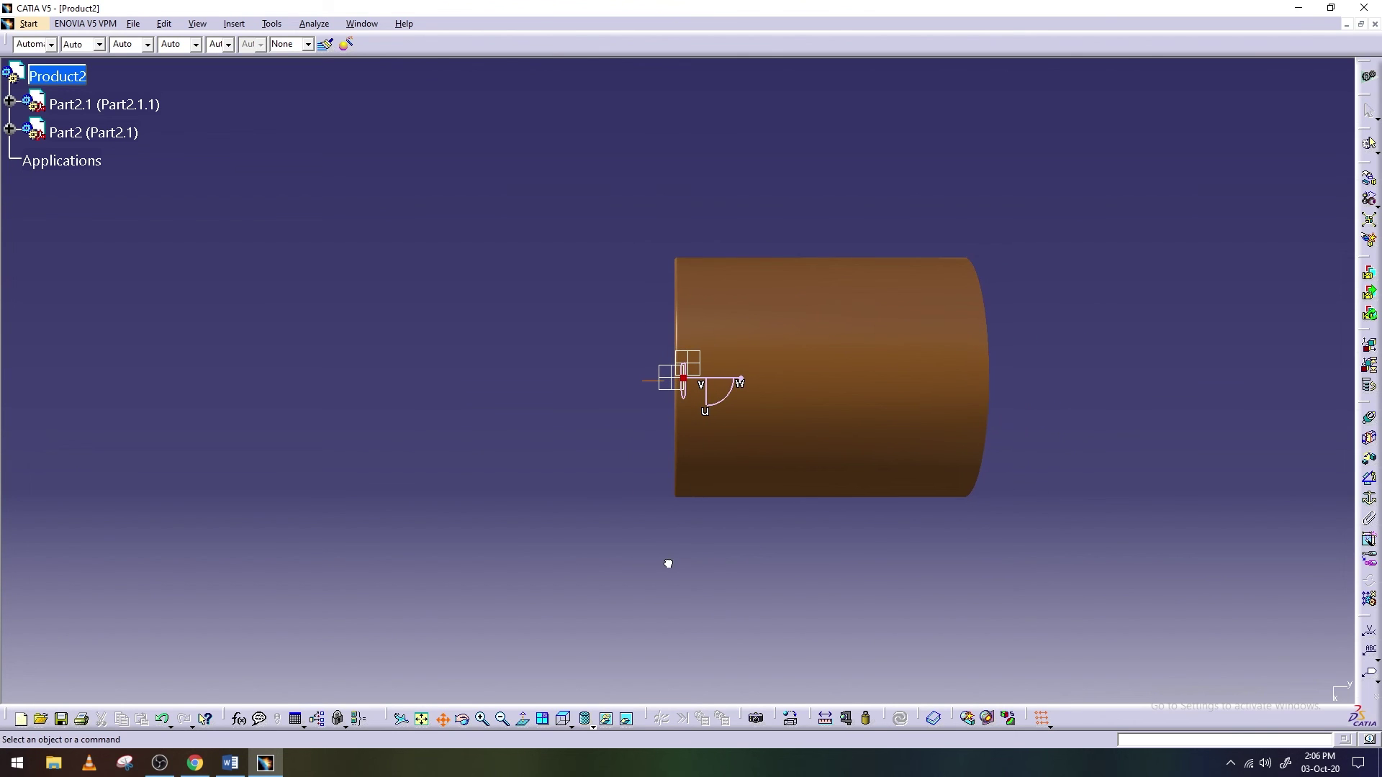
pyautogui.keyDown('ctrl'); pyautogui.moveTo(749, 554); pyautogui.dragTo(750, 410, button='middle'); pyautogui.keyUp('ctrl')
pyautogui.moveTo(713, 372); pyautogui.dragTo(440, 383)
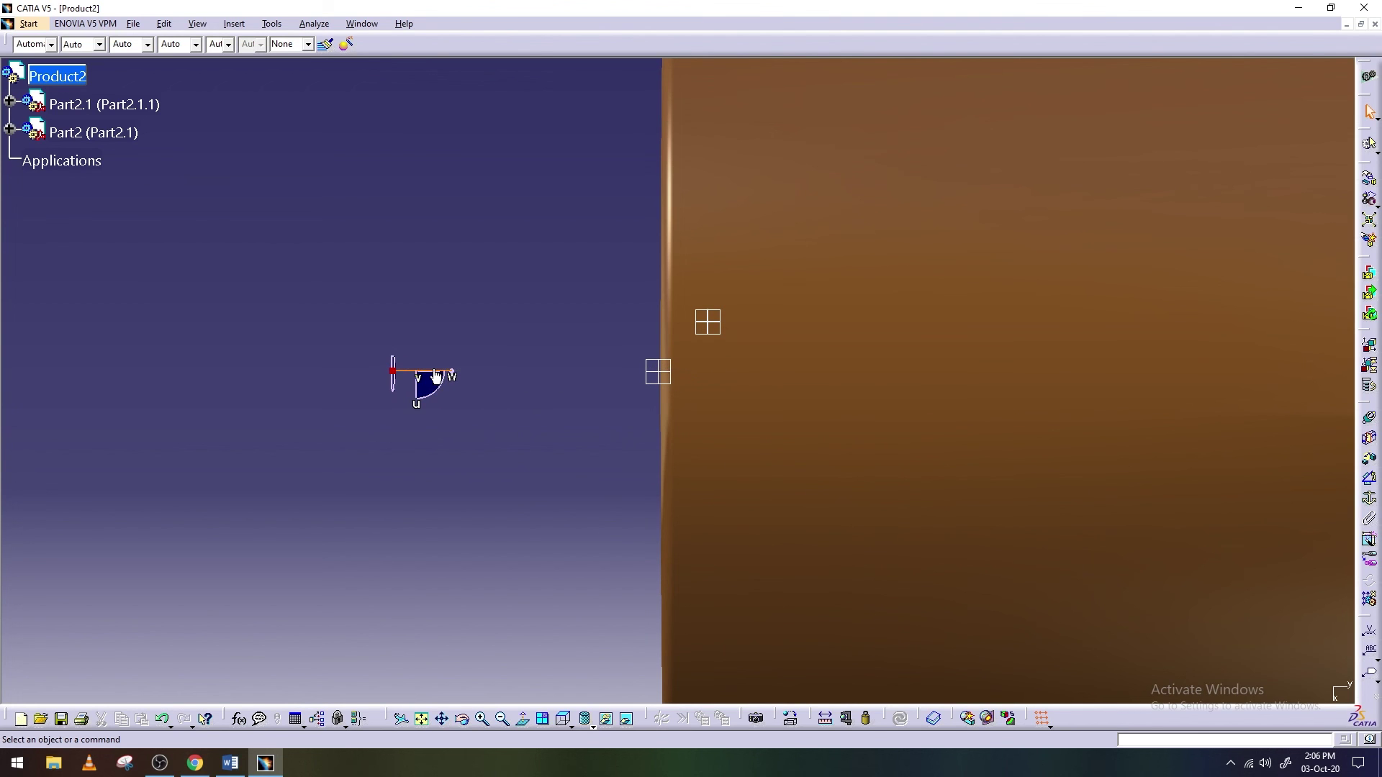
pyautogui.click(108, 132)
pyautogui.moveTo(432, 379)
pyautogui.mouseDown()
pyautogui.moveTo(31, 375)
pyautogui.moveTo(2, 325)
pyautogui.moveTo(82, 323)
pyautogui.mouseUp()
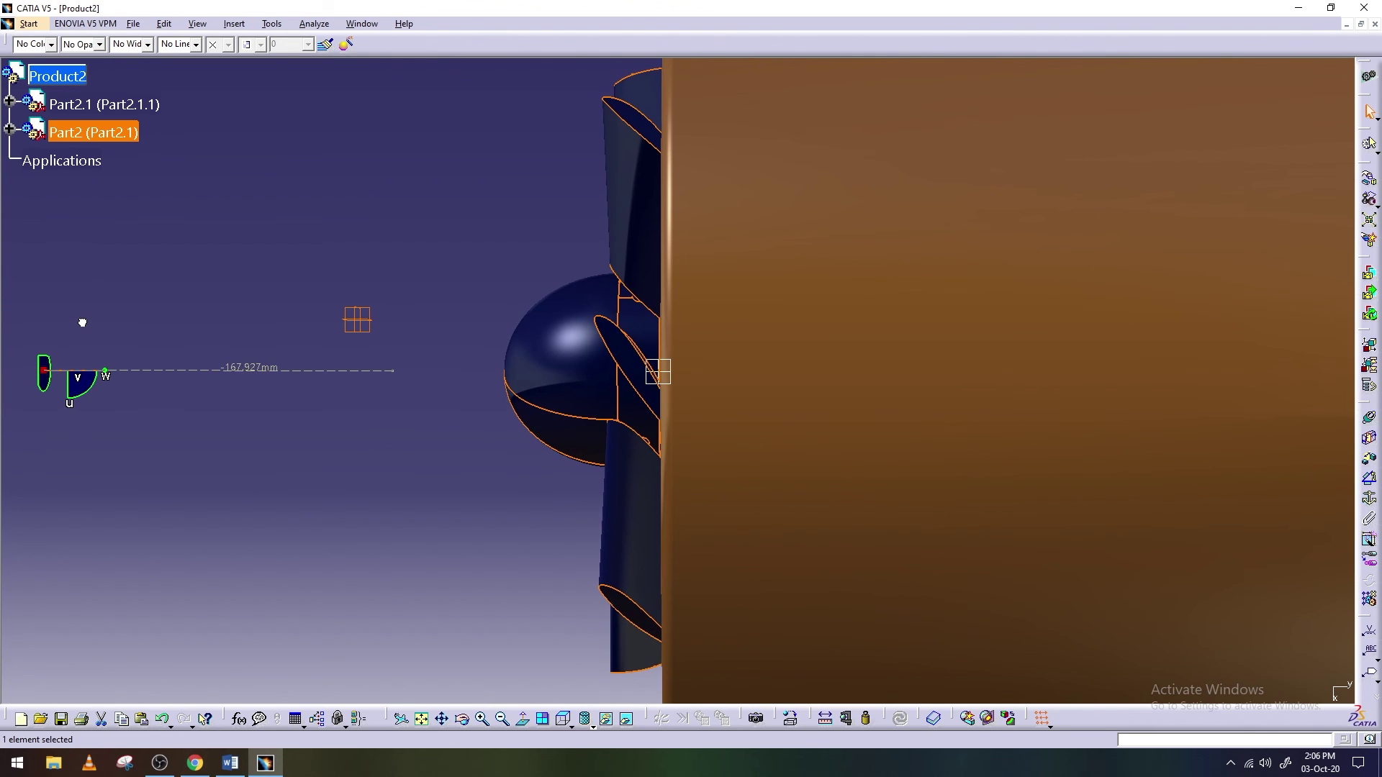
pyautogui.click(231, 763)
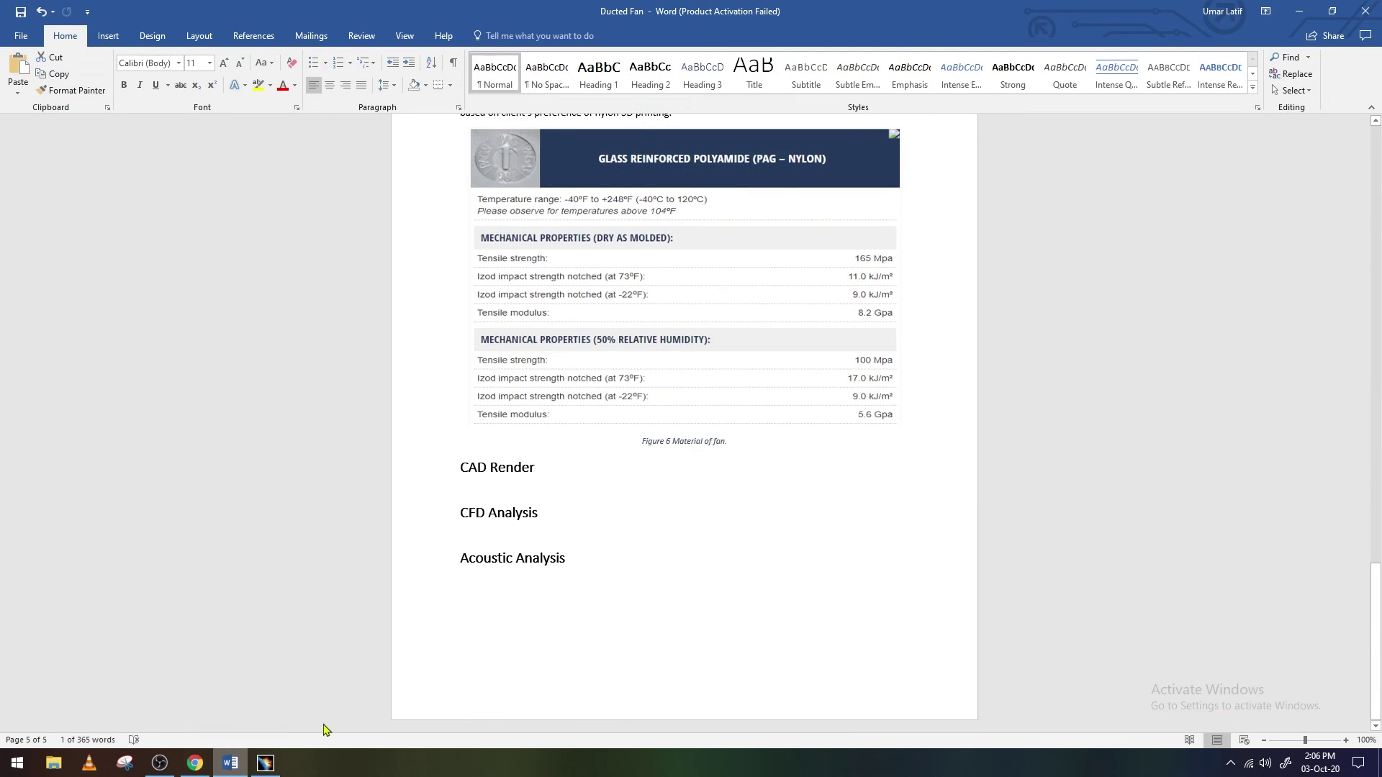
# Check the report's 111 mm fan location, minimize Word, and drag the fan back toward the duct
pyautogui.scroll(3, 1265, 287)
pyautogui.scroll(4, 1271, 296)
pyautogui.scroll(3, 1270, 296)
pyautogui.scroll(3, 1271, 296)
pyautogui.scroll(-3, 1270, 296)
pyautogui.scroll(-4, 1271, 296)
pyautogui.scroll(-4, 1267, 302)
pyautogui.scroll(-1, 1261, 311)
pyautogui.click(1304, 15)
pyautogui.moveTo(64, 378); pyautogui.dragTo(297, 386)
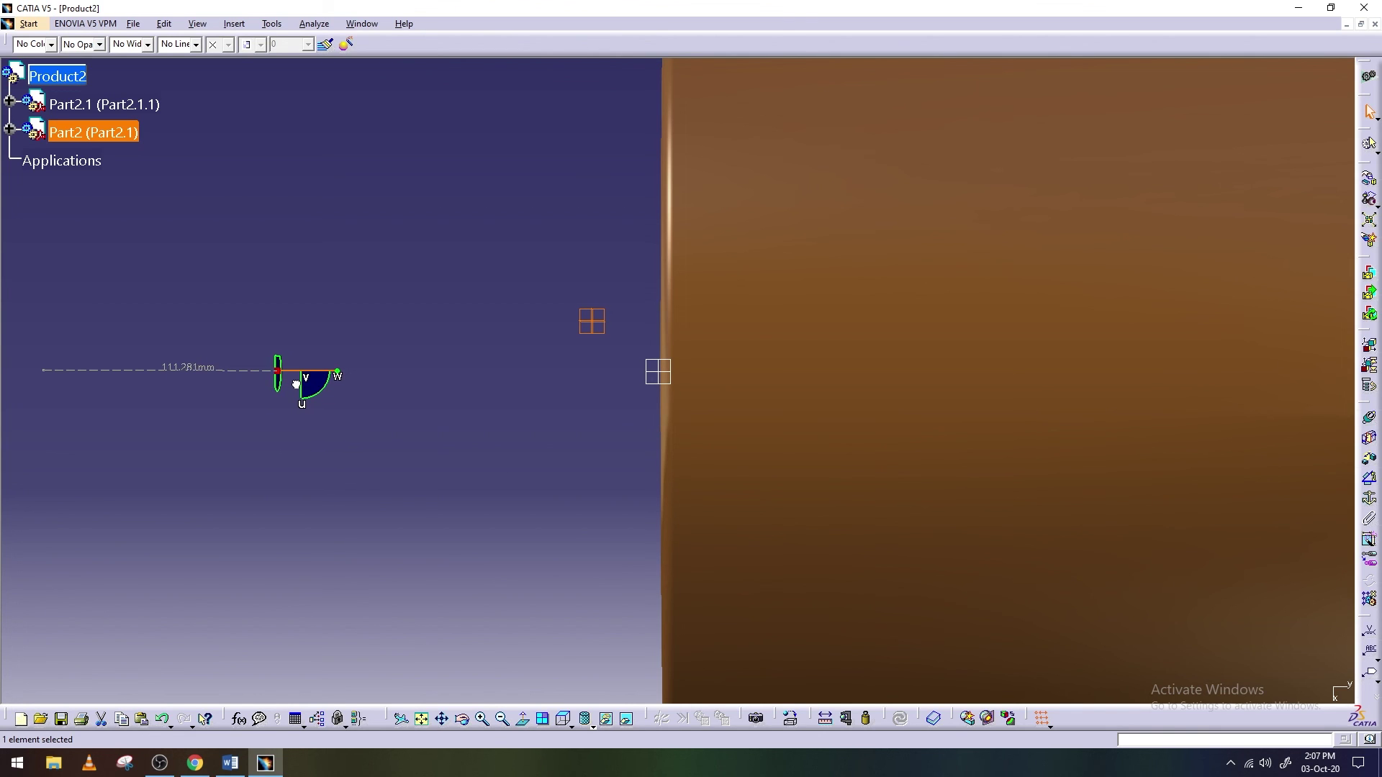
# Fine-tune the fan's axial position, then zoom and orbit to face the fan
pyautogui.moveTo(296, 385); pyautogui.dragTo(296, 382)
pyautogui.click(422, 424)
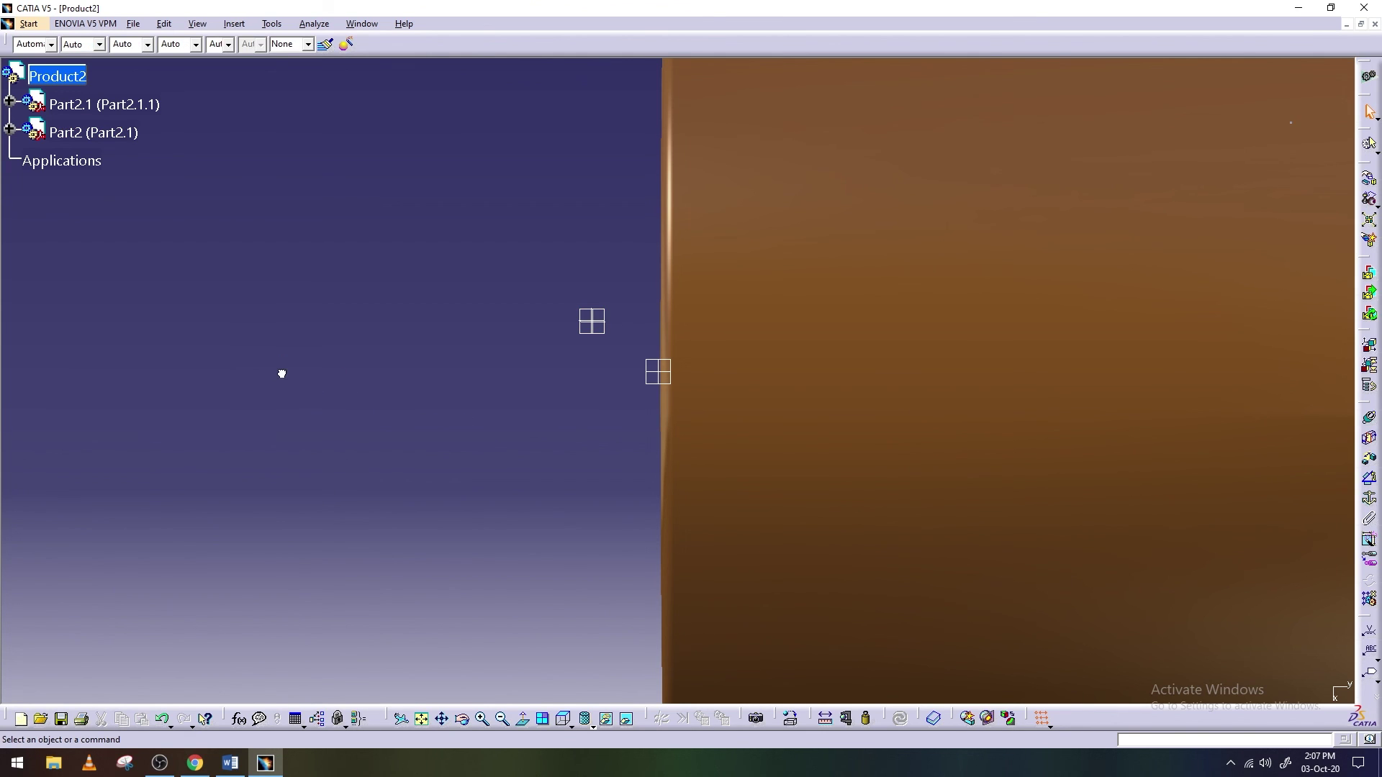
pyautogui.keyDown('ctrl'); pyautogui.moveTo(472, 329); pyautogui.dragTo(483, 711, button='middle'); pyautogui.keyUp('ctrl')
pyautogui.click(482, 711)
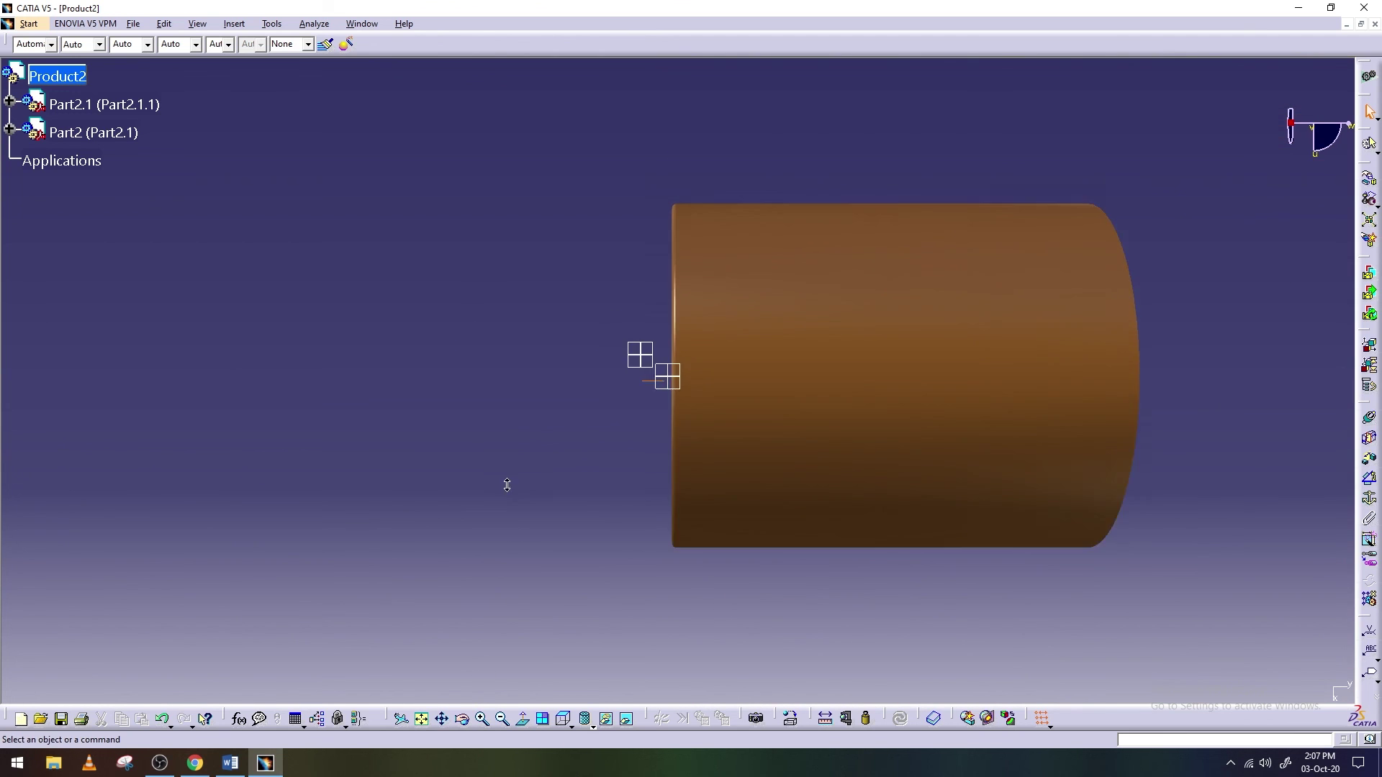
pyautogui.moveTo(548, 557)
pyautogui.mouseDown()
pyautogui.moveTo(818, 462)
pyautogui.moveTo(947, 355)
pyautogui.mouseUp()
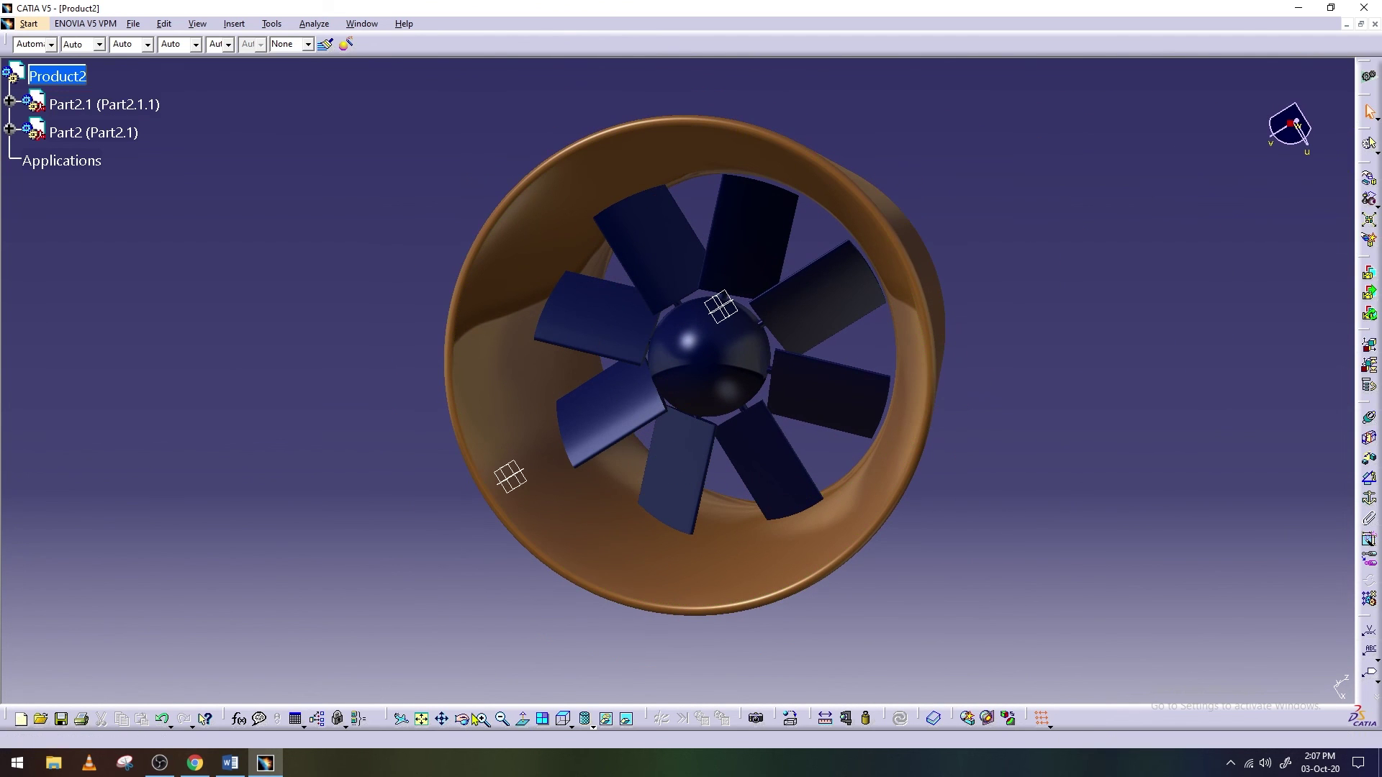
pyautogui.moveTo(502, 630)
pyautogui.mouseDown()
pyautogui.moveTo(703, 494)
pyautogui.moveTo(710, 457)
pyautogui.moveTo(750, 484)
pyautogui.moveTo(698, 525)
pyautogui.moveTo(816, 523)
pyautogui.moveTo(776, 527)
pyautogui.mouseUp()
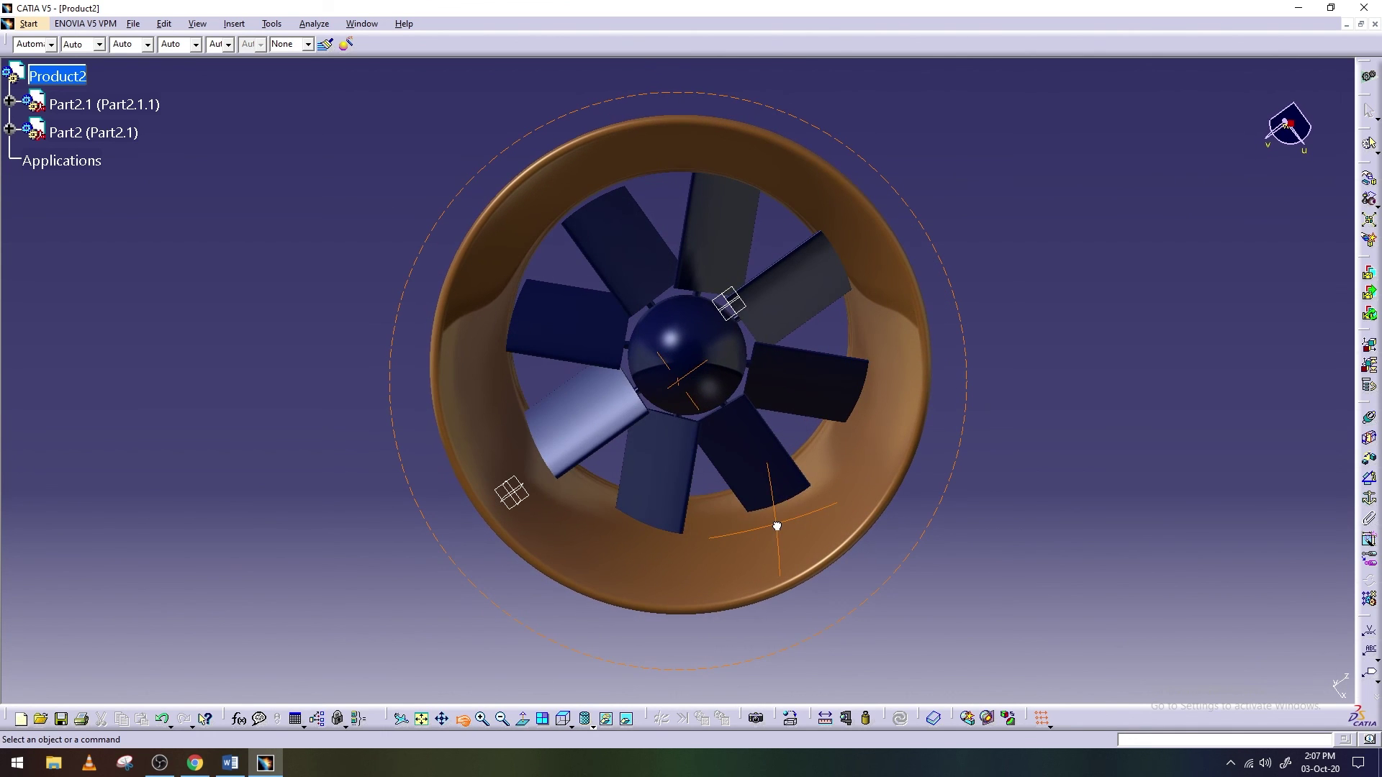
# Look straight through the duct using the right and axial standard views, then select Part2
pyautogui.click(571, 726)
pyautogui.click(589, 668)
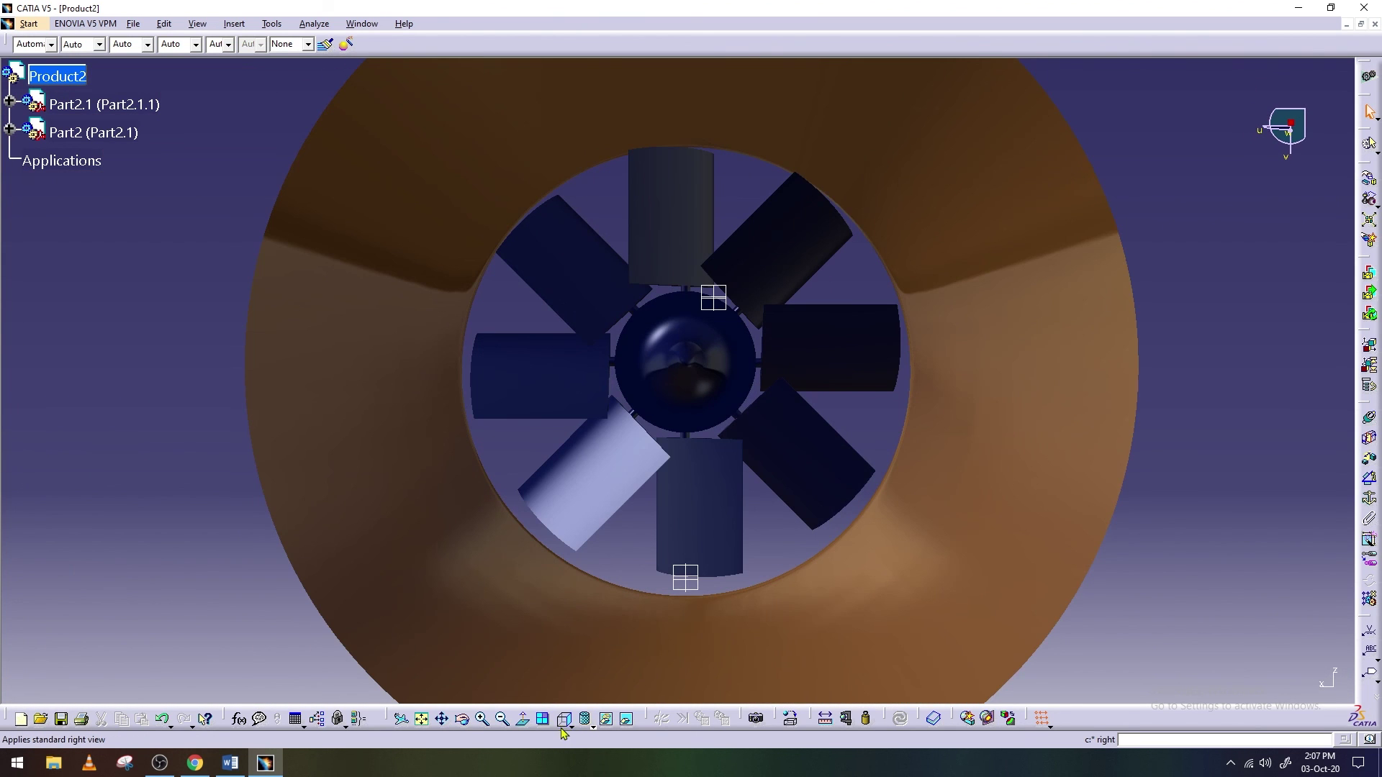
pyautogui.click(571, 726)
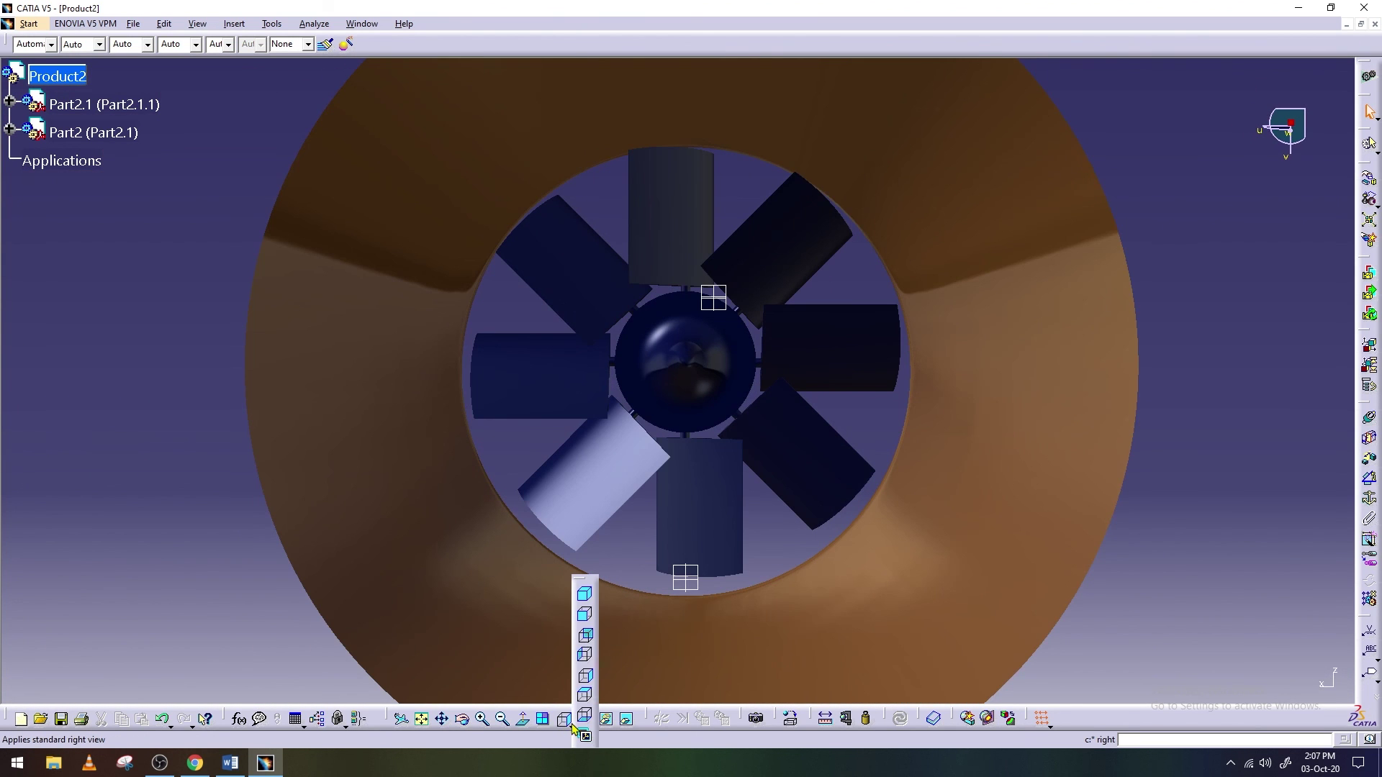
pyautogui.click(587, 655)
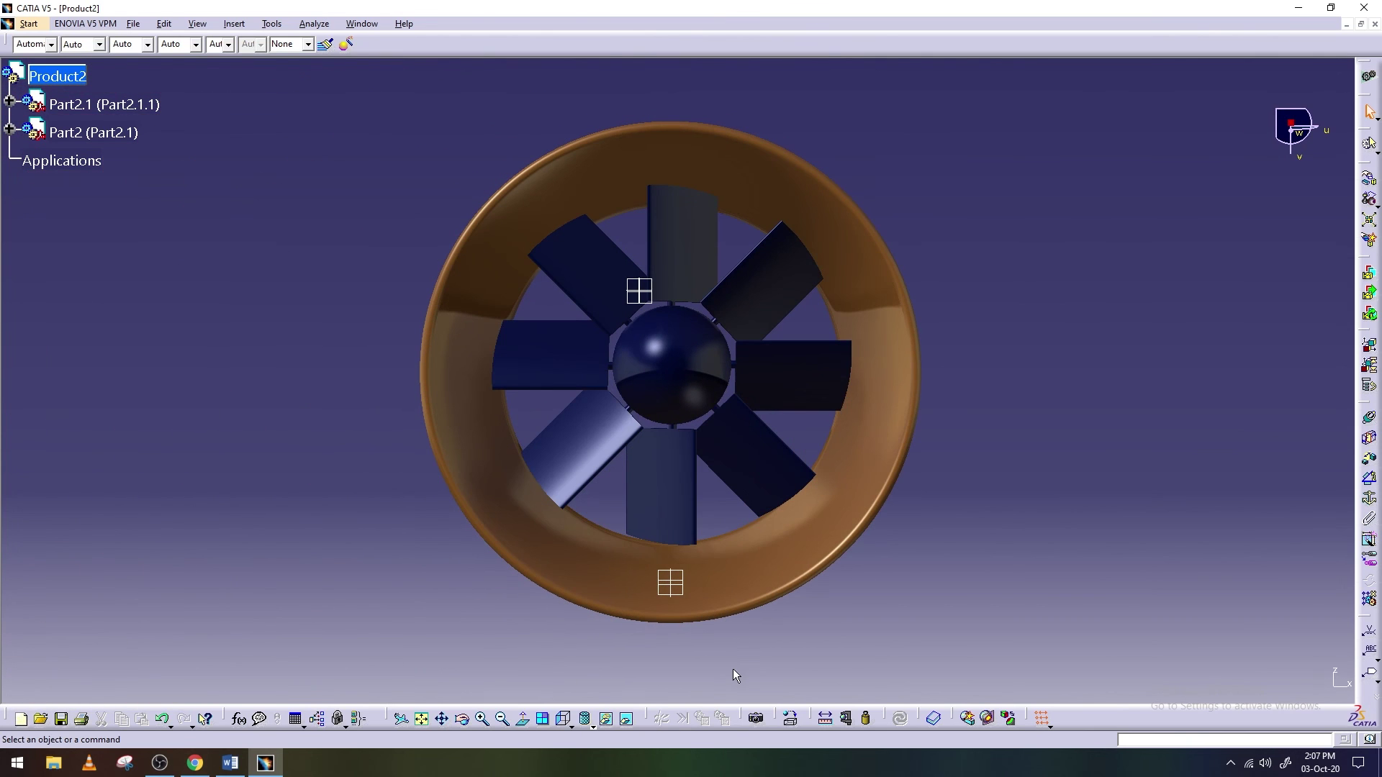
pyautogui.click(503, 719)
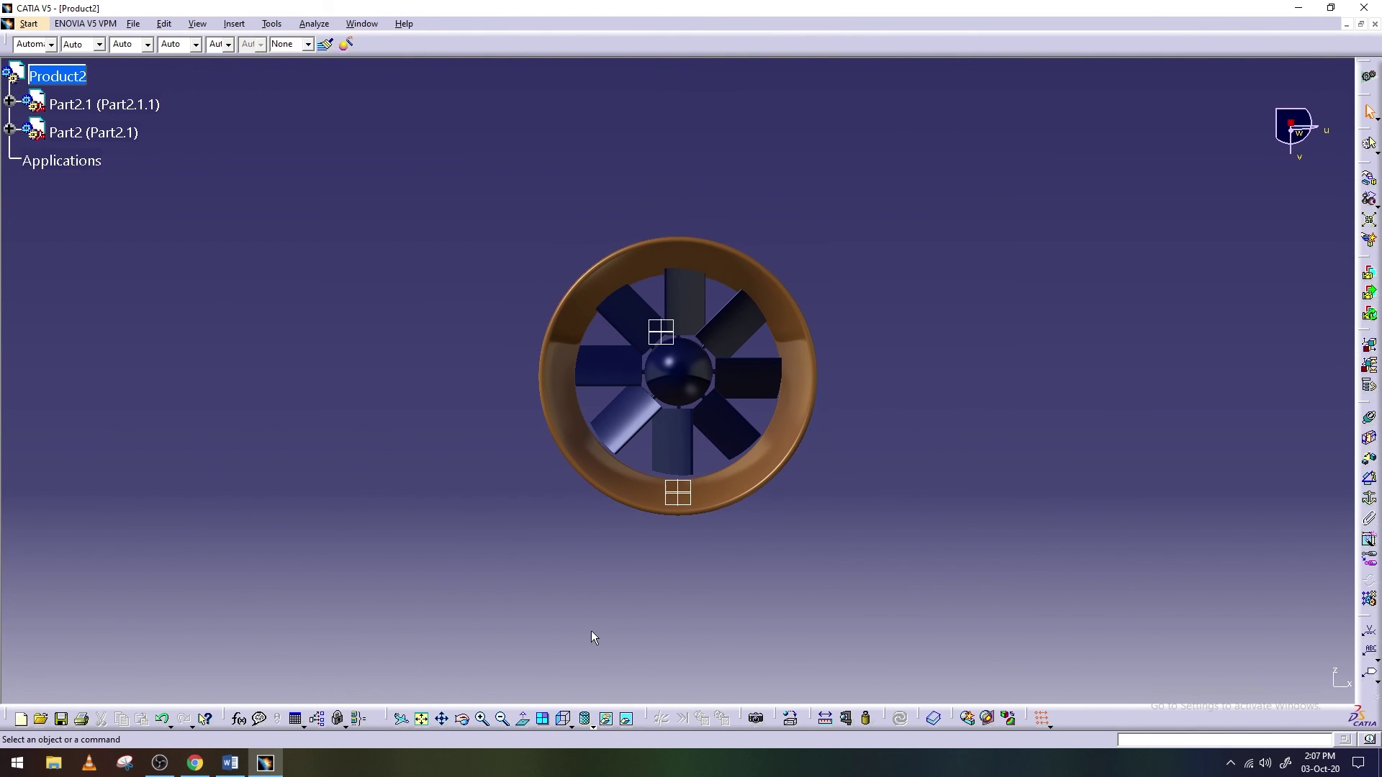
pyautogui.click(678, 373)
pyautogui.click(51, 134)
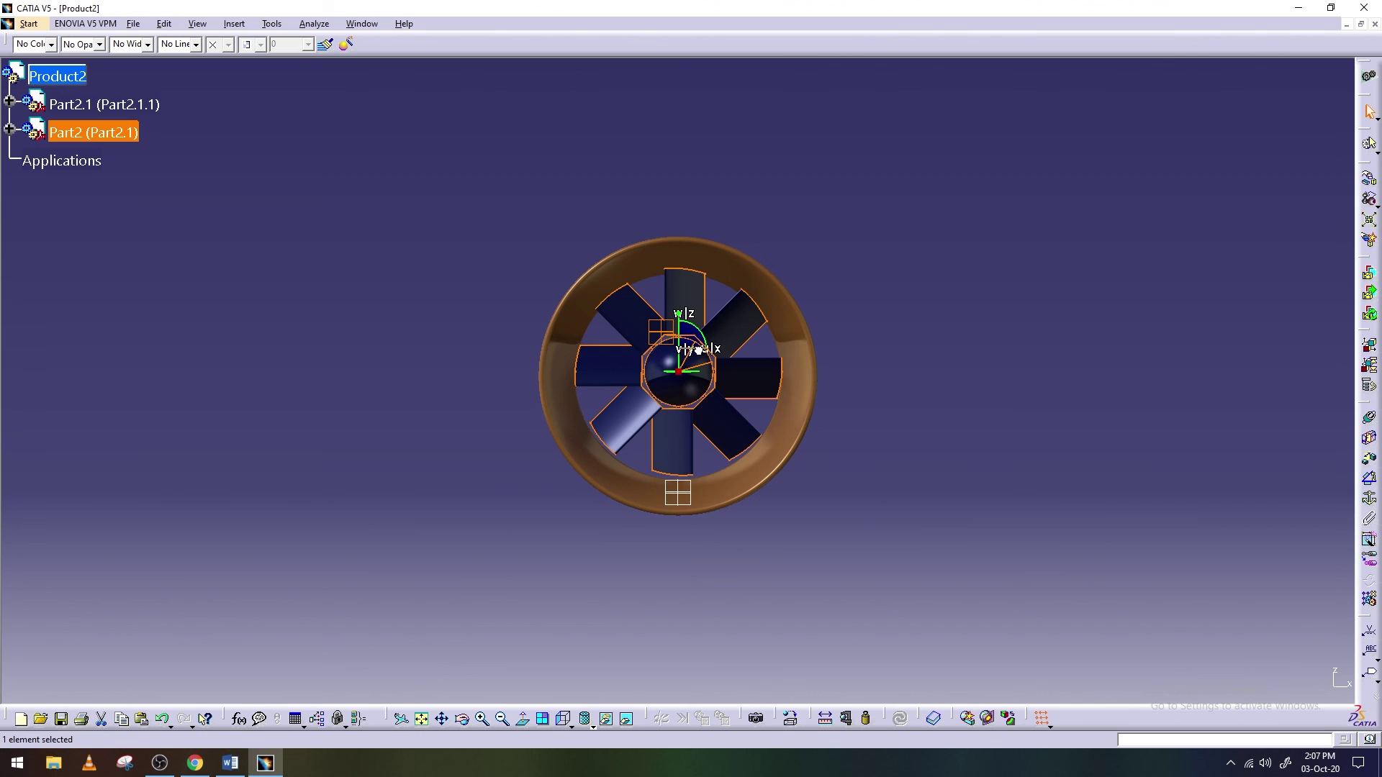
# Nudge Part2 with the compass until its hub is centred, then deselect and move the compass away
pyautogui.moveTo(696, 350); pyautogui.dragTo(698, 349)
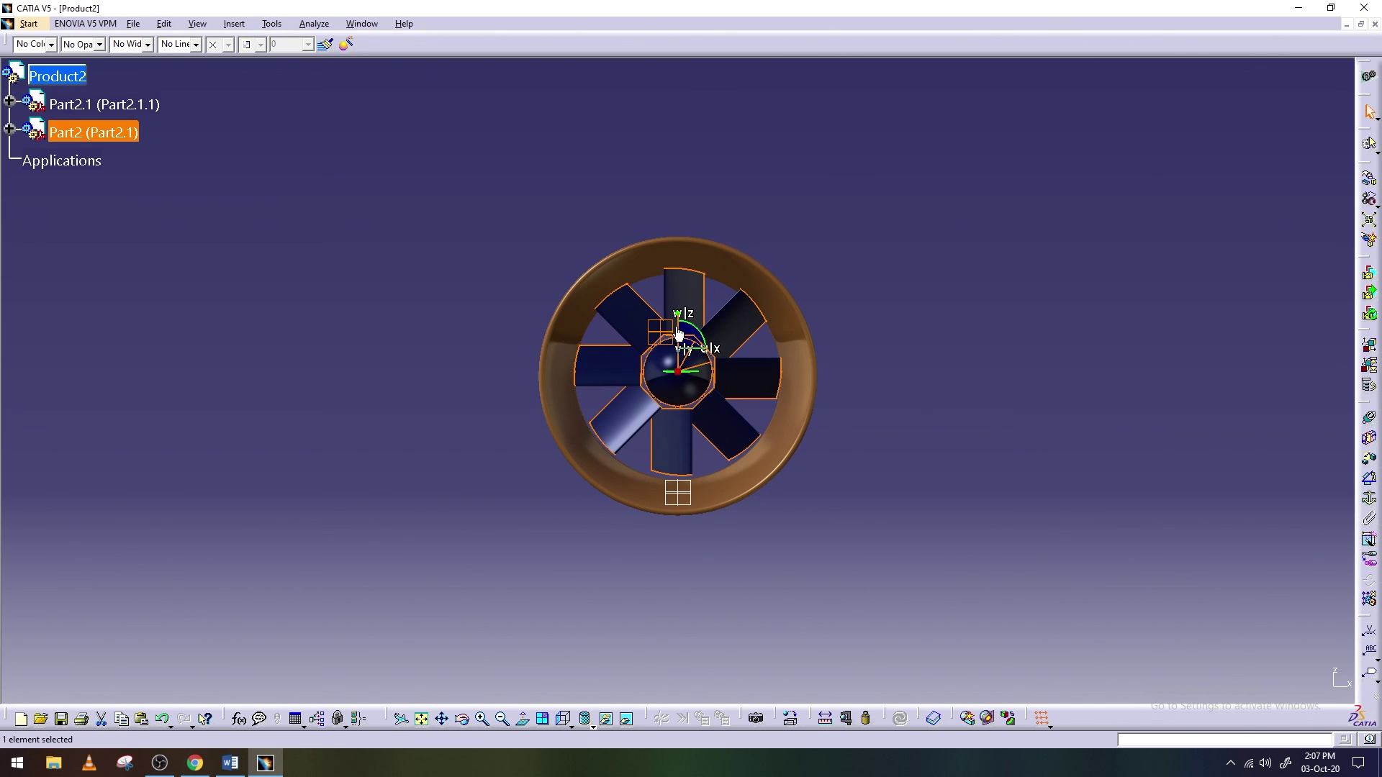
pyautogui.moveTo(676, 328); pyautogui.dragTo(677, 334)
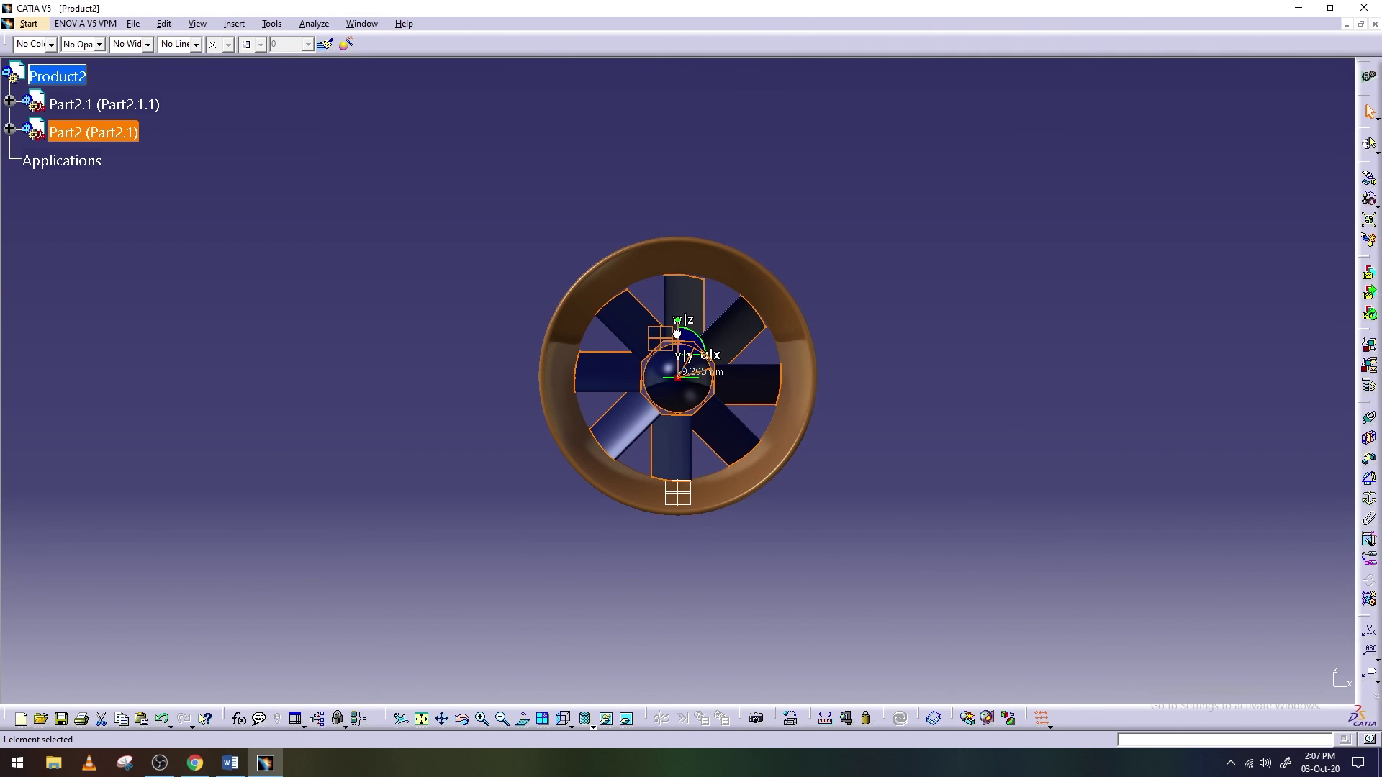
pyautogui.moveTo(676, 334); pyautogui.dragTo(677, 333)
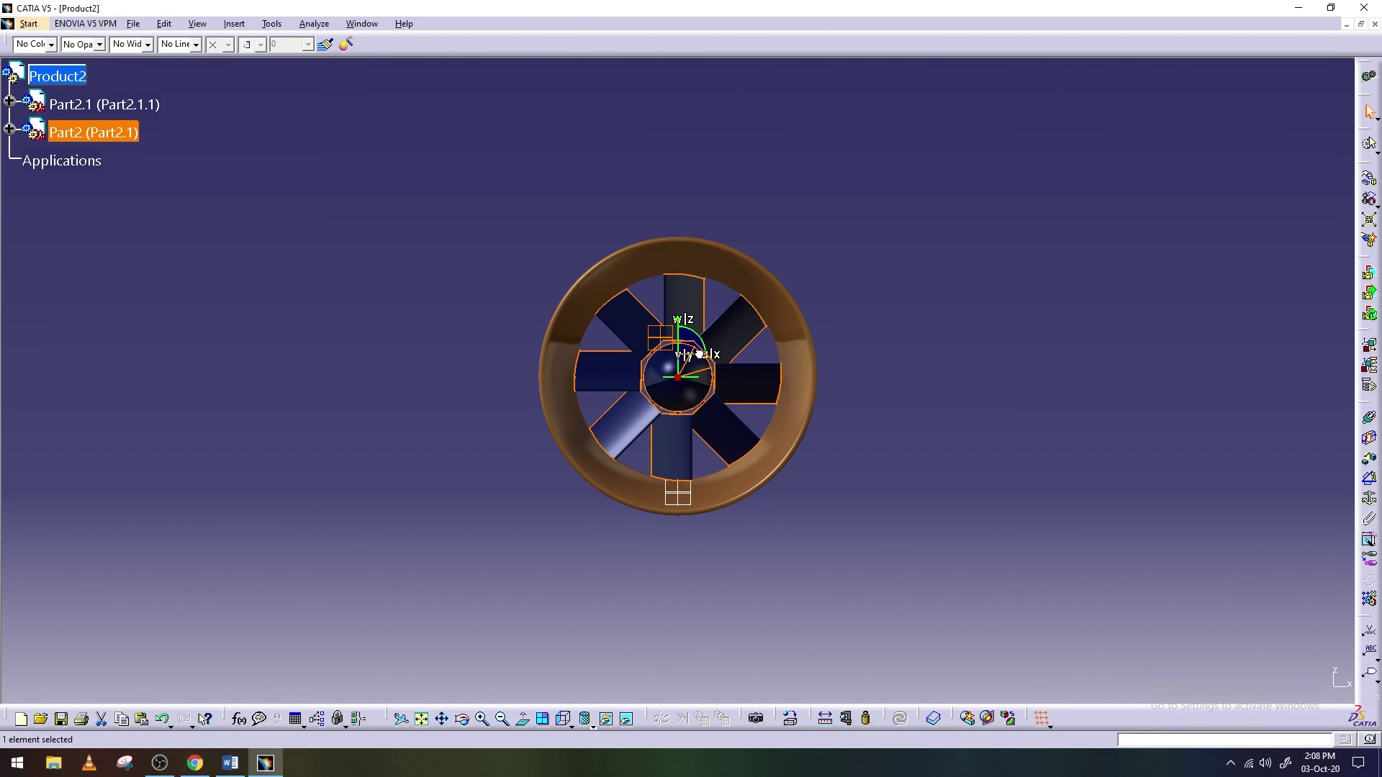
pyautogui.moveTo(702, 354); pyautogui.dragTo(699, 354)
pyautogui.press('Escape')
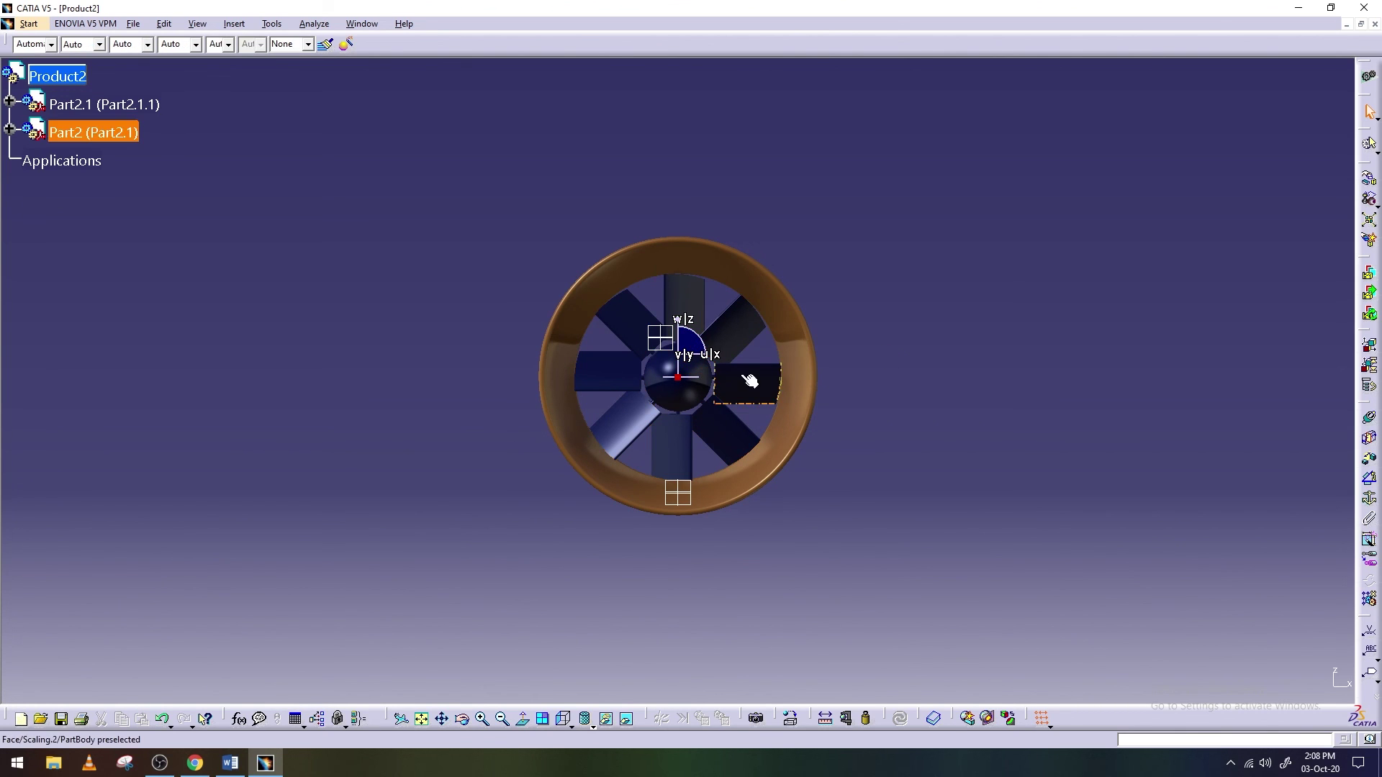
pyautogui.moveTo(677, 376); pyautogui.dragTo(909, 275)
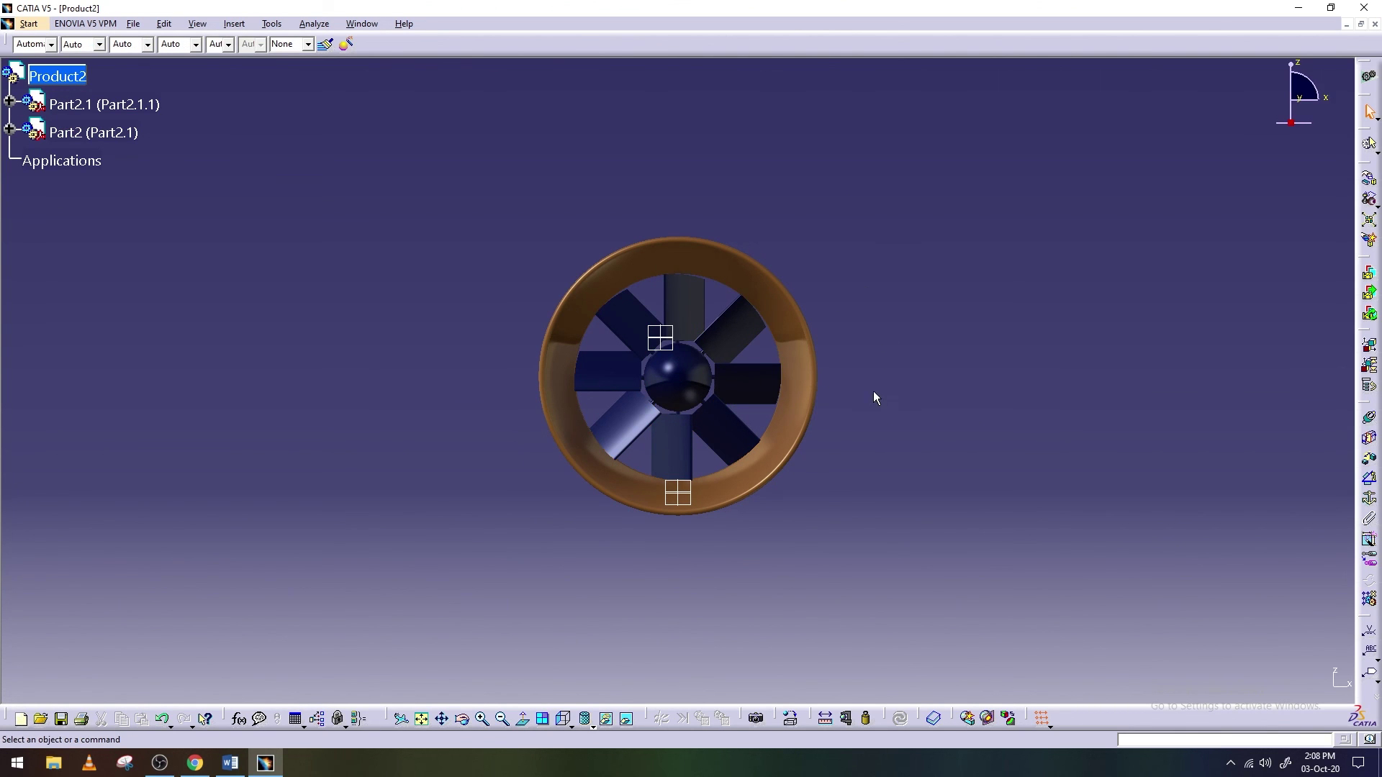
# Zoom and orbit around the blue fan, then view the assembly from the front
pyautogui.moveTo(873, 393)
pyautogui.mouseDown(button='middle')
pyautogui.moveTo(891, 351)
pyautogui.moveTo(549, 629)
pyautogui.mouseUp(button='middle')
pyautogui.moveTo(685, 379)
pyautogui.mouseDown(button='middle')
pyautogui.moveTo(653, 383)
pyautogui.moveTo(658, 408)
pyautogui.moveTo(821, 403)
pyautogui.moveTo(849, 478)
pyautogui.moveTo(778, 494)
pyautogui.moveTo(669, 388)
pyautogui.moveTo(532, 345)
pyautogui.moveTo(529, 386)
pyautogui.moveTo(494, 382)
pyautogui.moveTo(642, 395)
pyautogui.moveTo(546, 392)
pyautogui.moveTo(574, 441)
pyautogui.moveTo(654, 442)
pyautogui.moveTo(873, 395)
pyautogui.moveTo(762, 404)
pyautogui.moveTo(567, 471)
pyautogui.moveTo(423, 411)
pyautogui.moveTo(441, 401)
pyautogui.moveTo(449, 415)
pyautogui.moveTo(410, 408)
pyautogui.moveTo(468, 392)
pyautogui.moveTo(502, 401)
pyautogui.moveTo(485, 414)
pyautogui.mouseUp(button='middle')
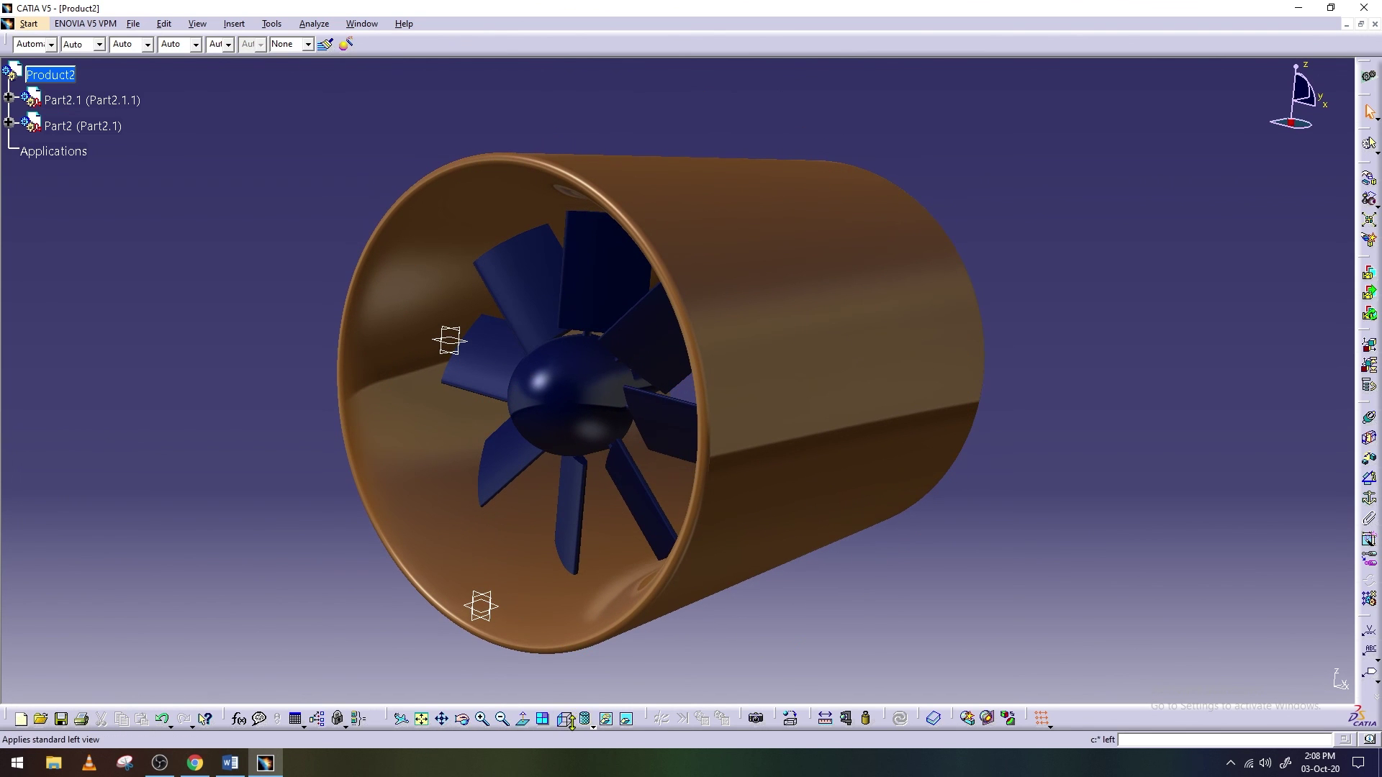
pyautogui.click(589, 724)
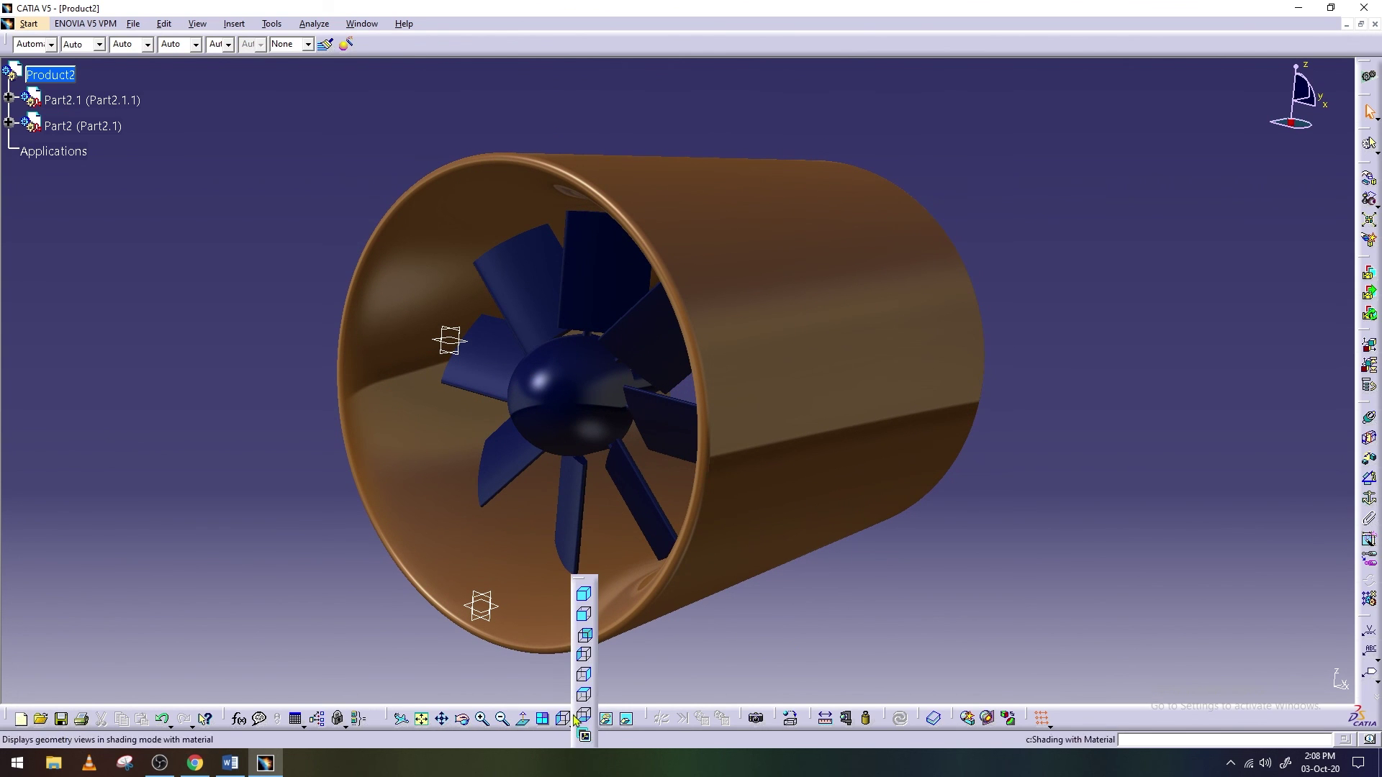
pyautogui.click(589, 680)
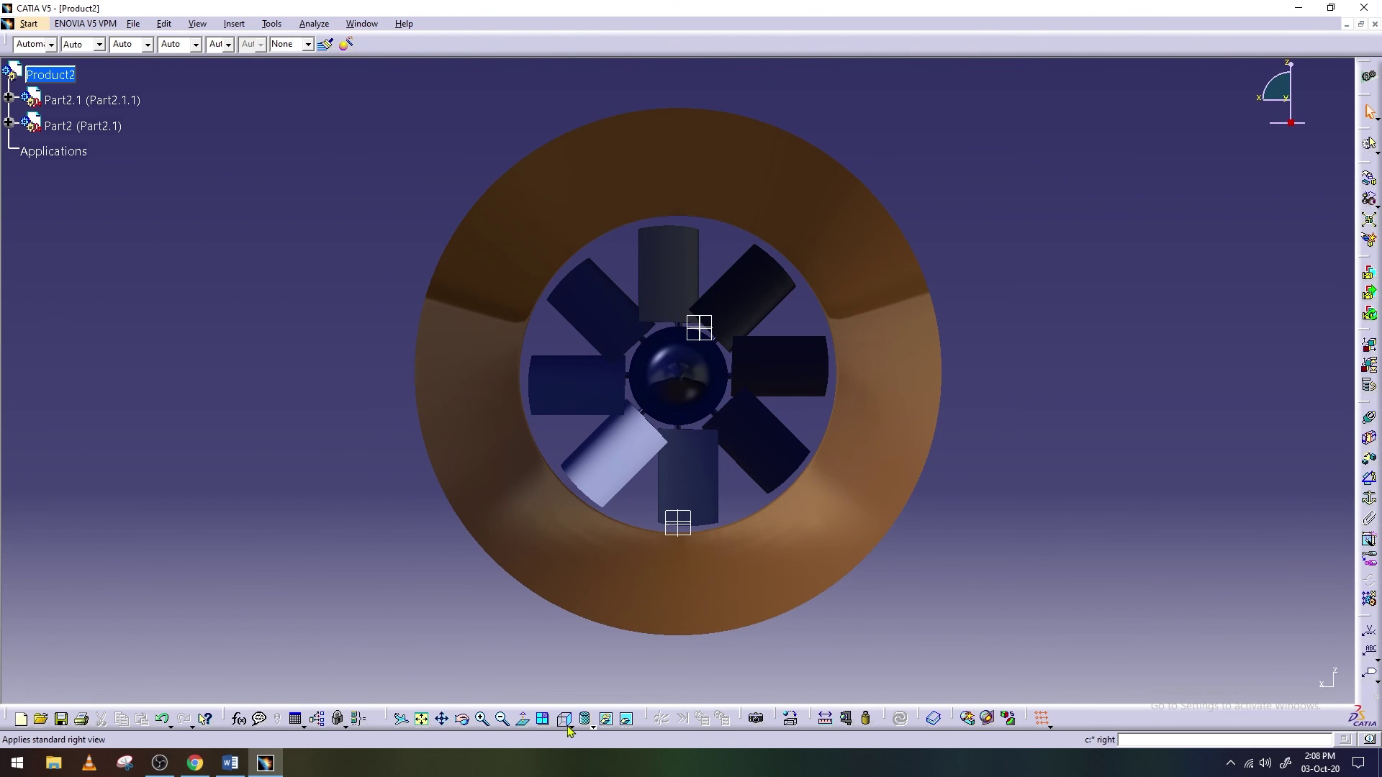
# Check the fan from side views, then pan and zoom onto the duct's front rim
pyautogui.click(584, 719)
pyautogui.click(587, 638)
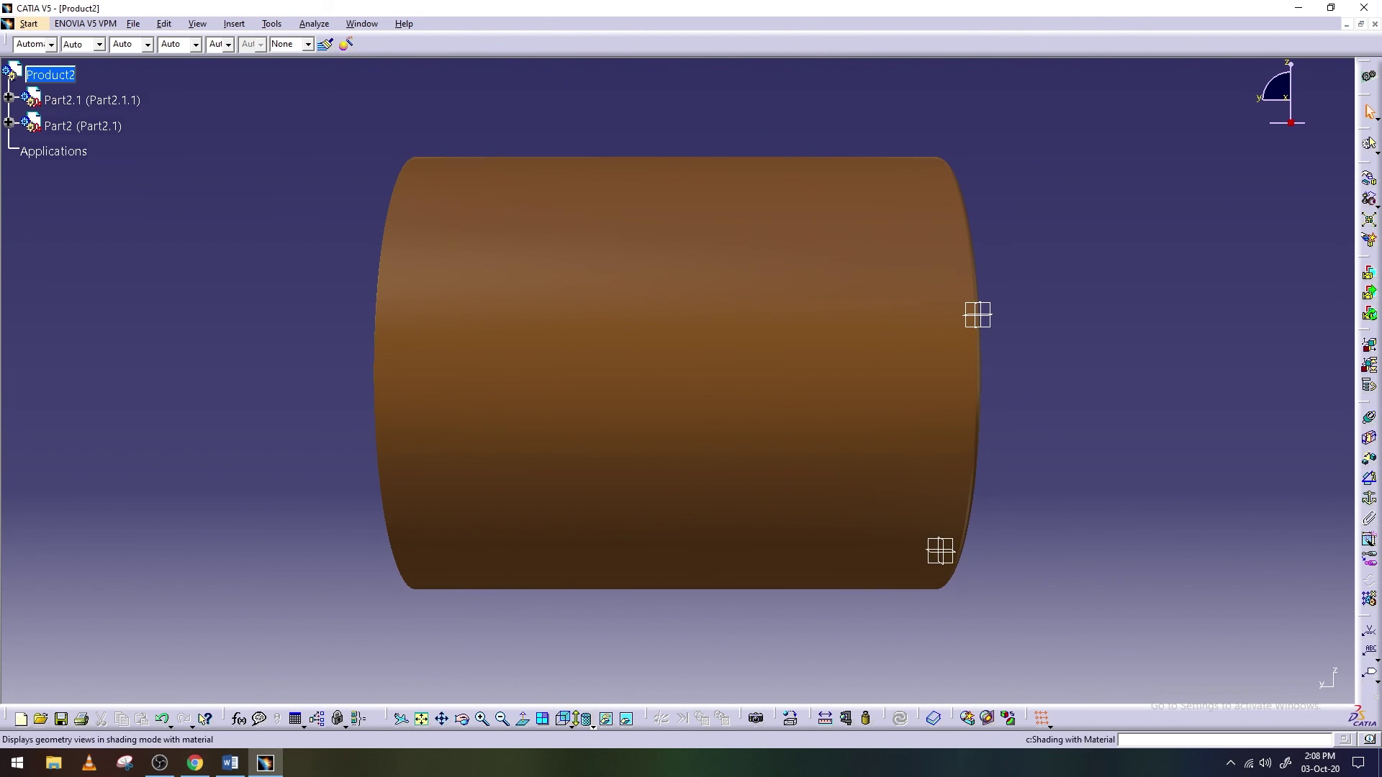
pyautogui.moveTo(549, 509); pyautogui.dragTo(460, 674, button='middle')
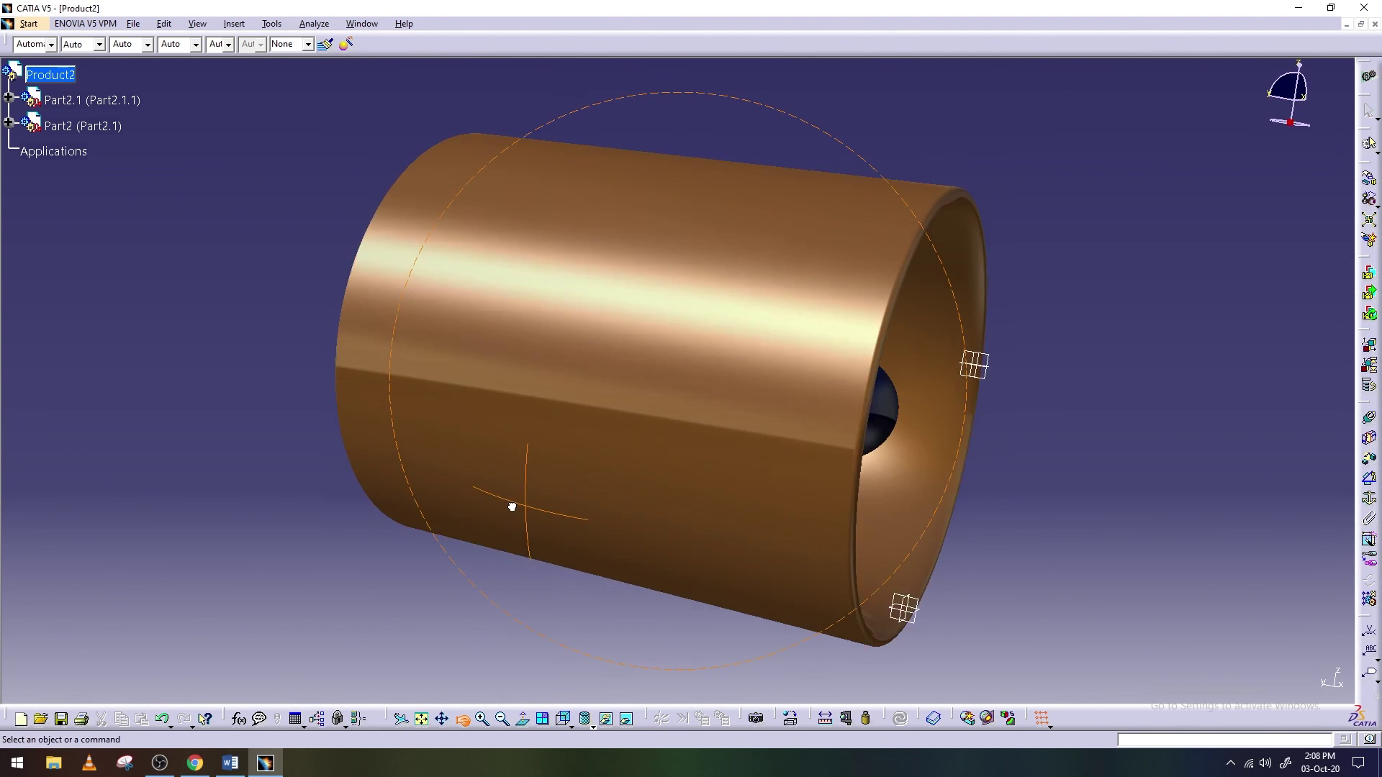
pyautogui.click(572, 725)
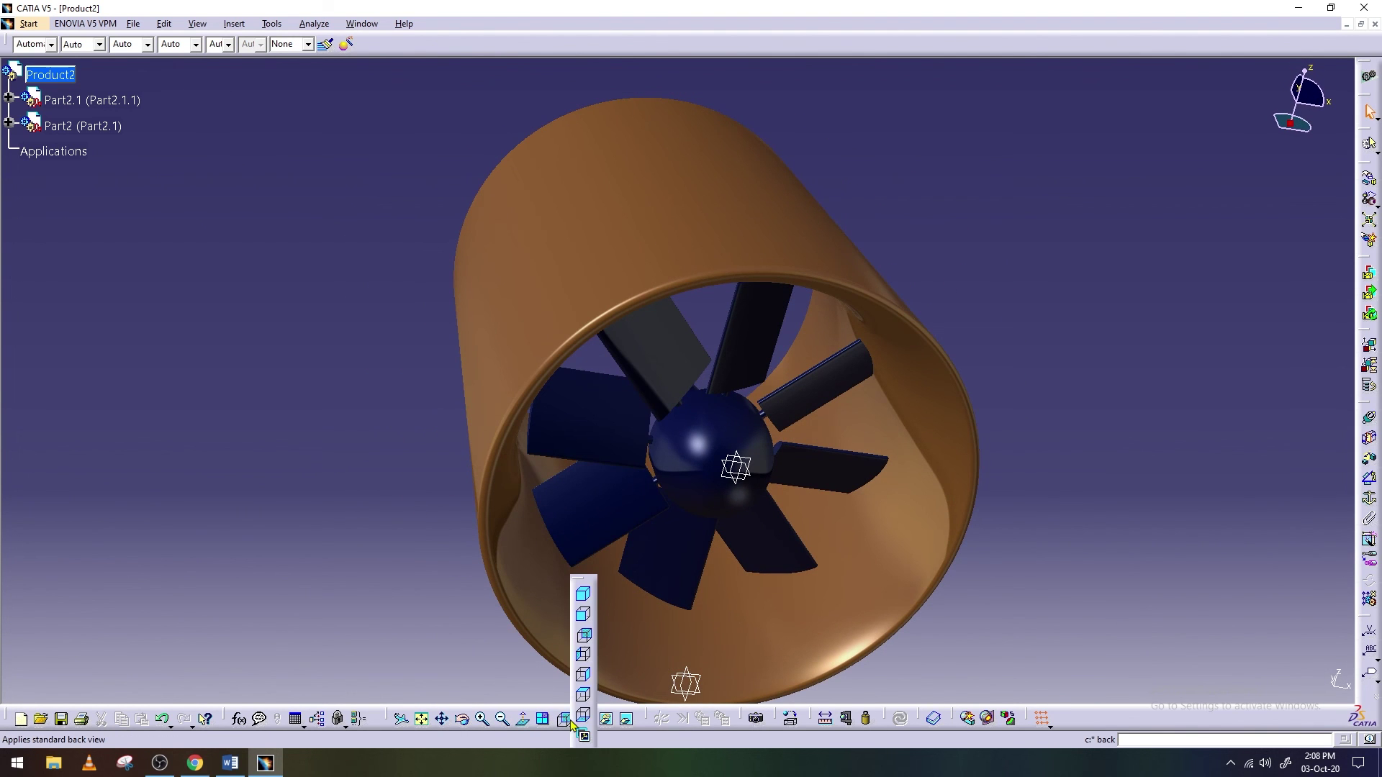
pyautogui.click(585, 697)
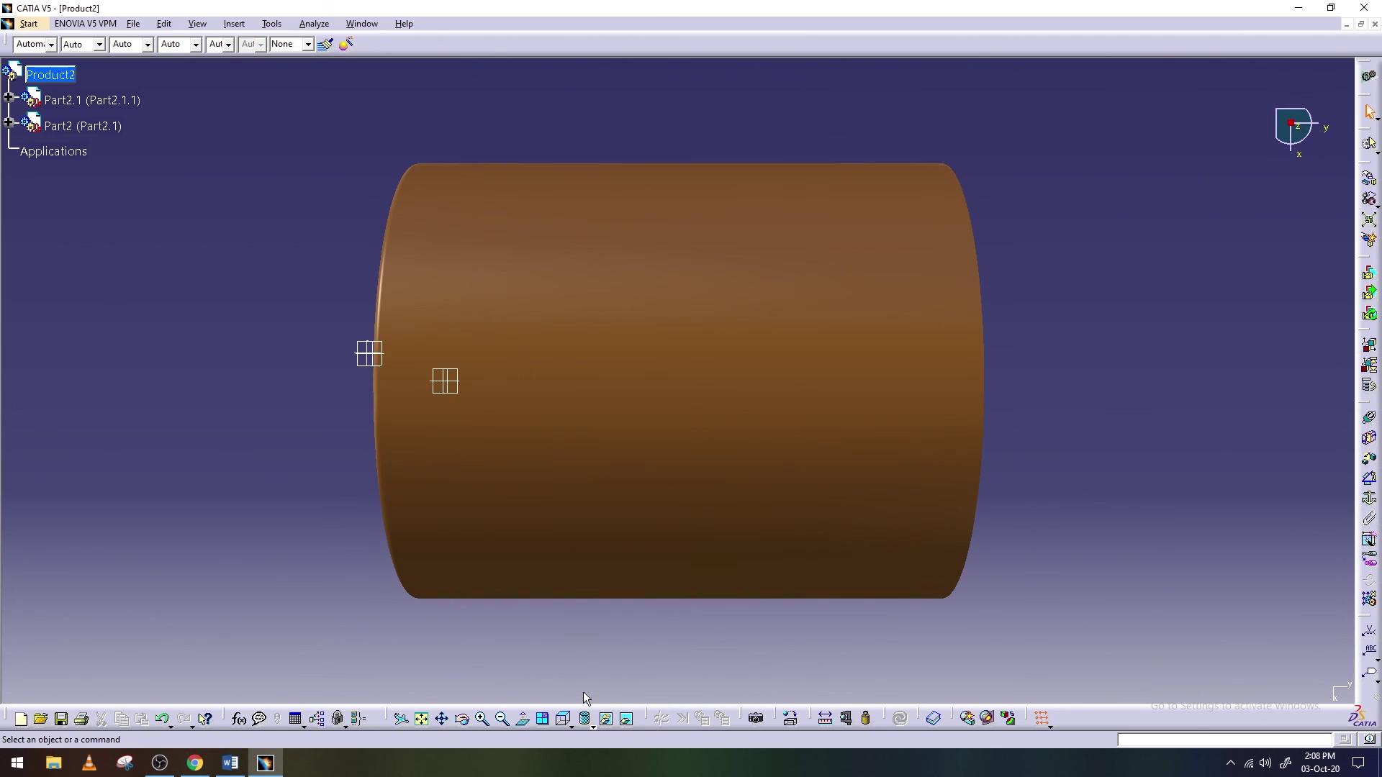
pyautogui.moveTo(465, 614); pyautogui.dragTo(783, 435, button='middle')
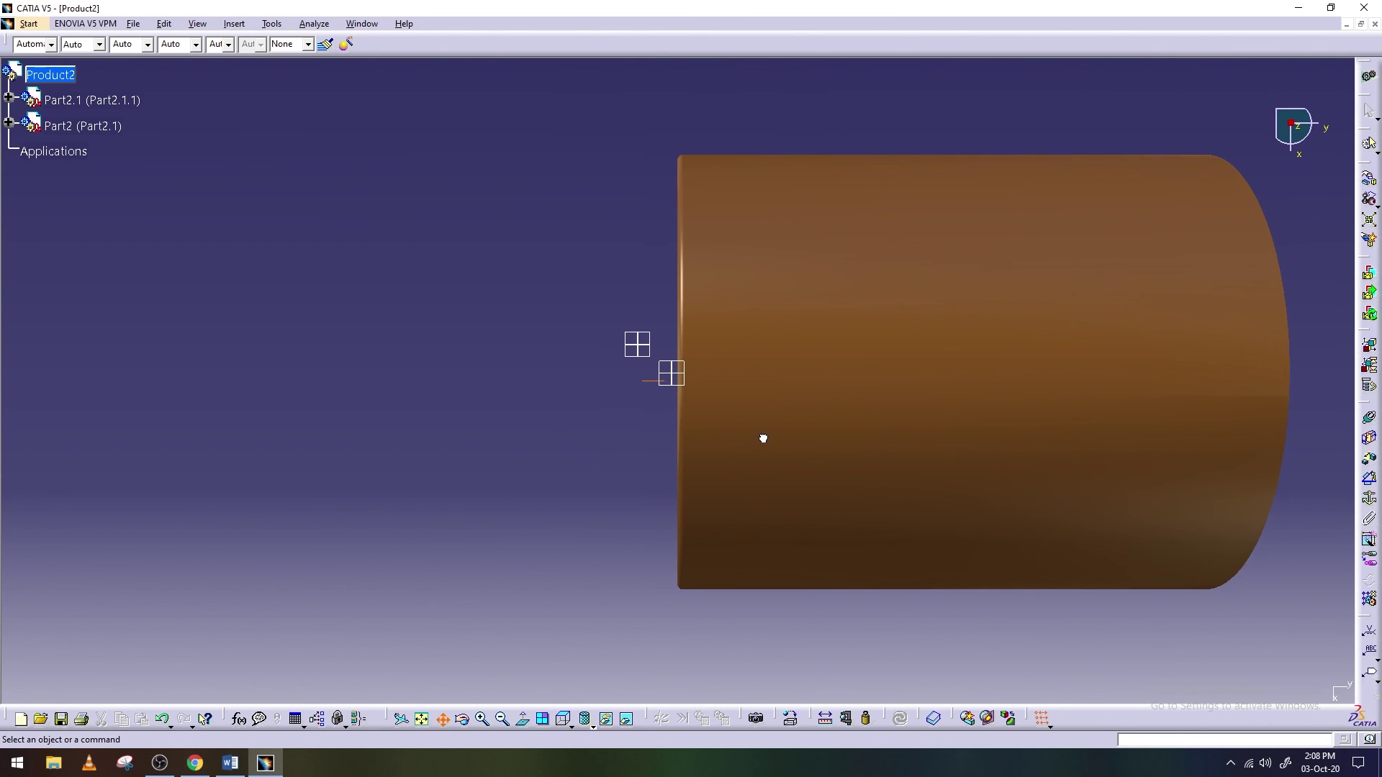
pyautogui.moveTo(771, 443); pyautogui.dragTo(768, 378, button='middle')
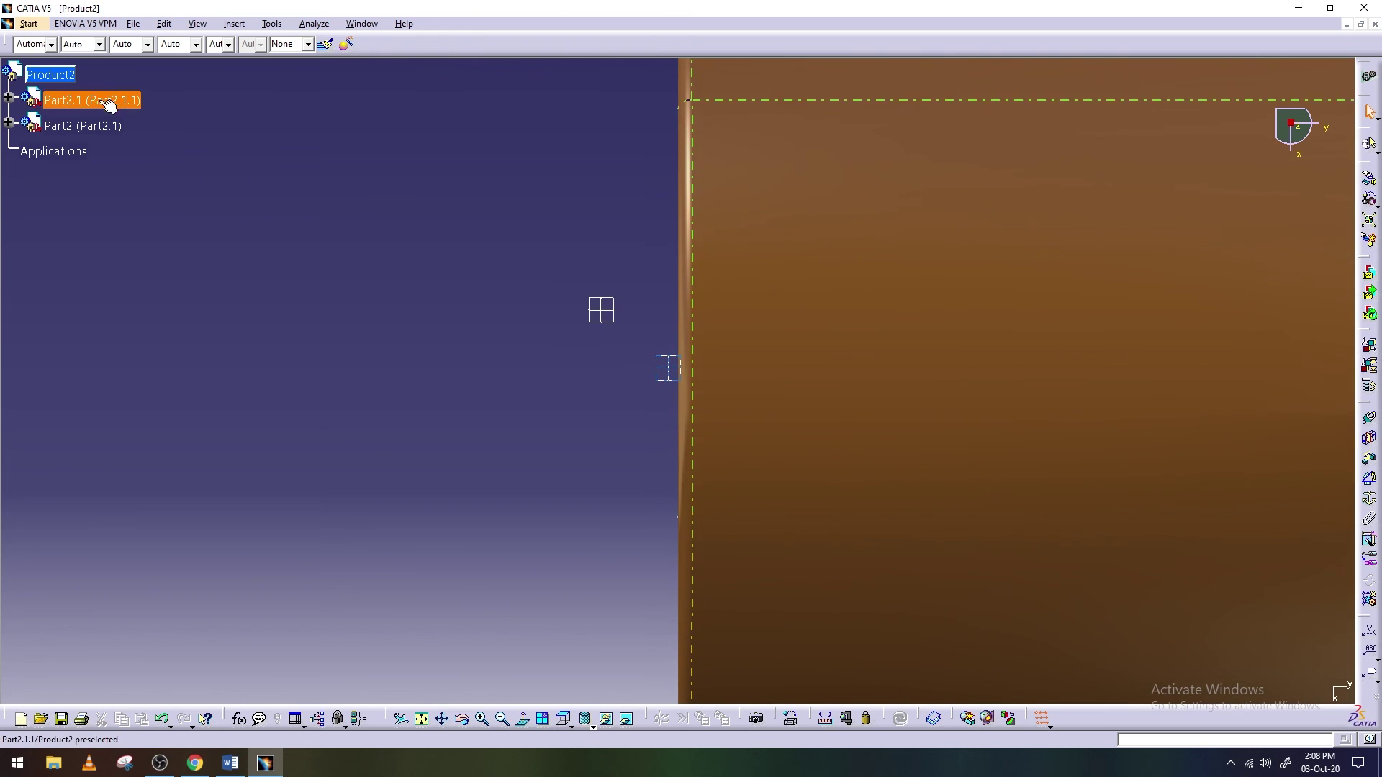
pyautogui.click(86, 126)
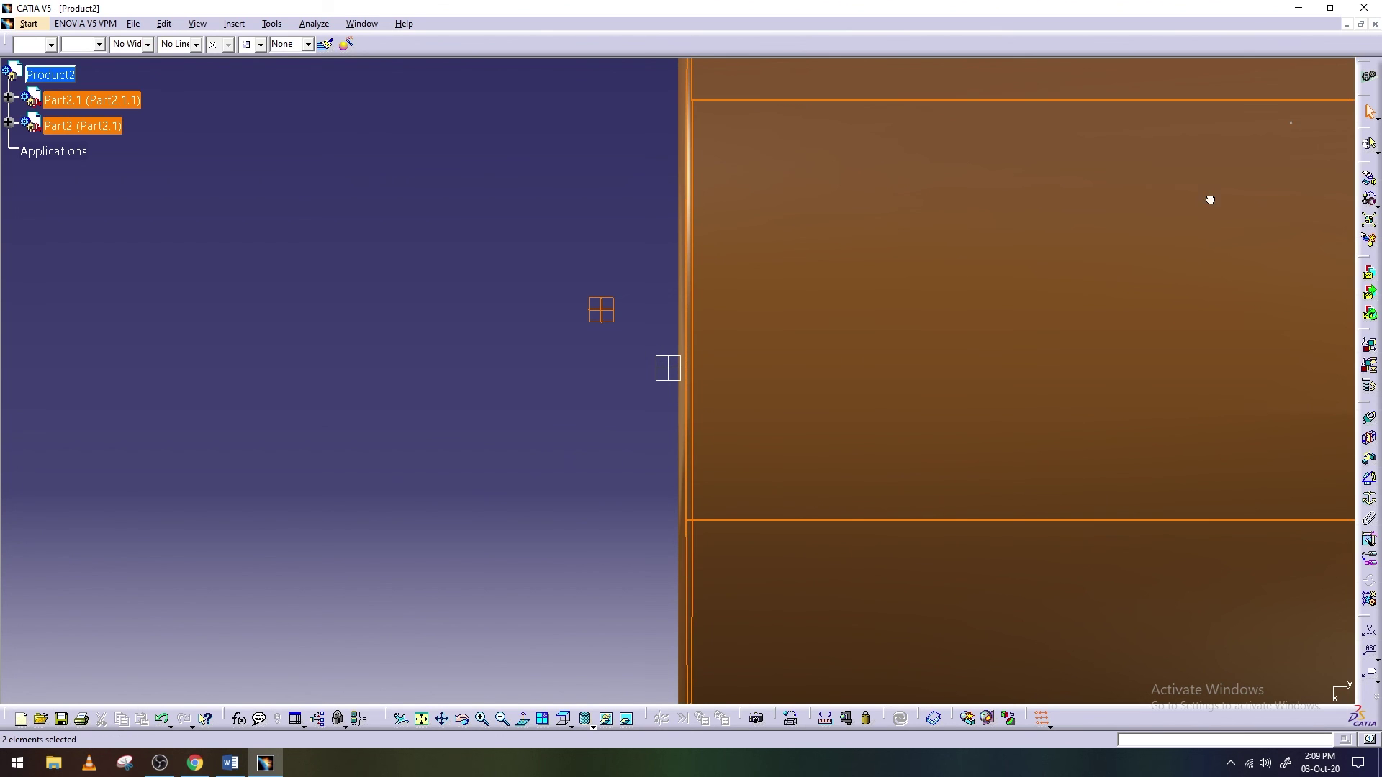
pyautogui.click(1105, 323)
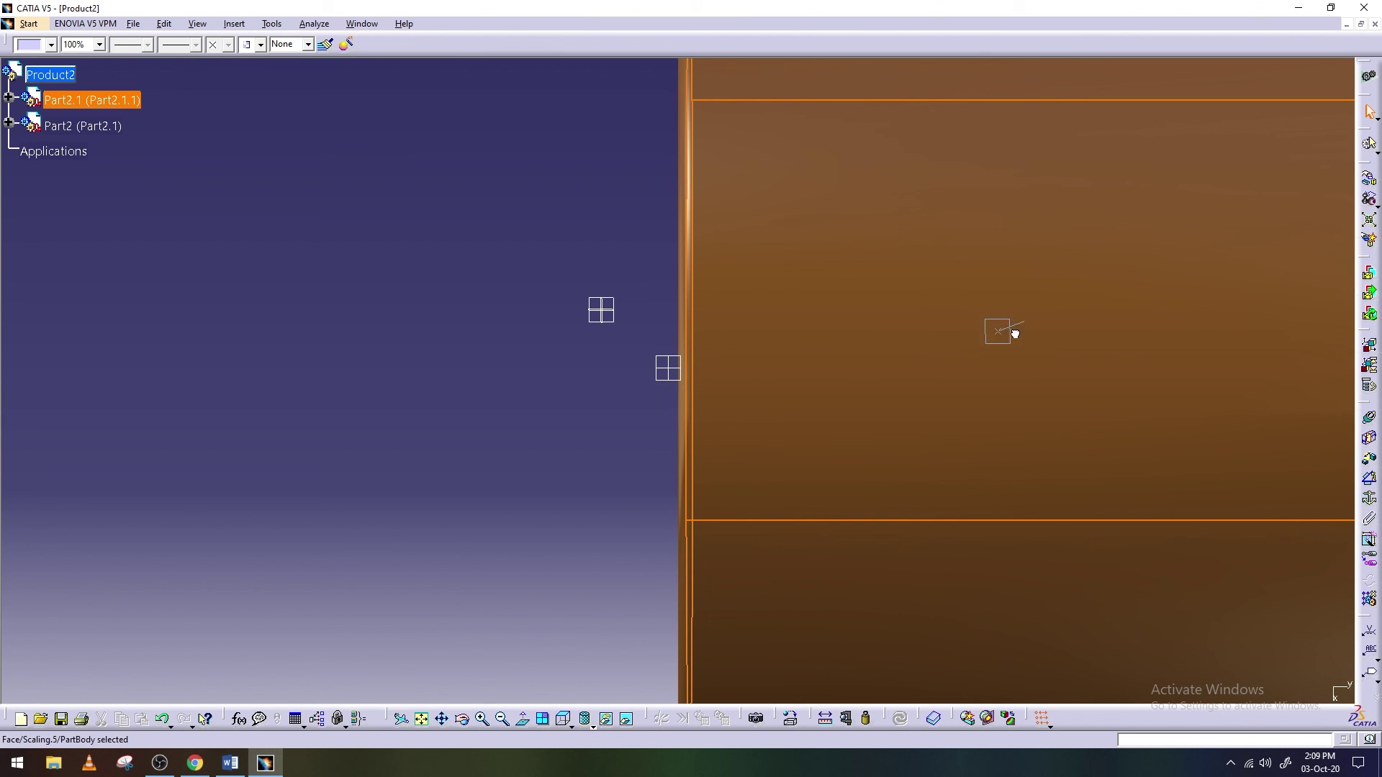
pyautogui.press('F3')
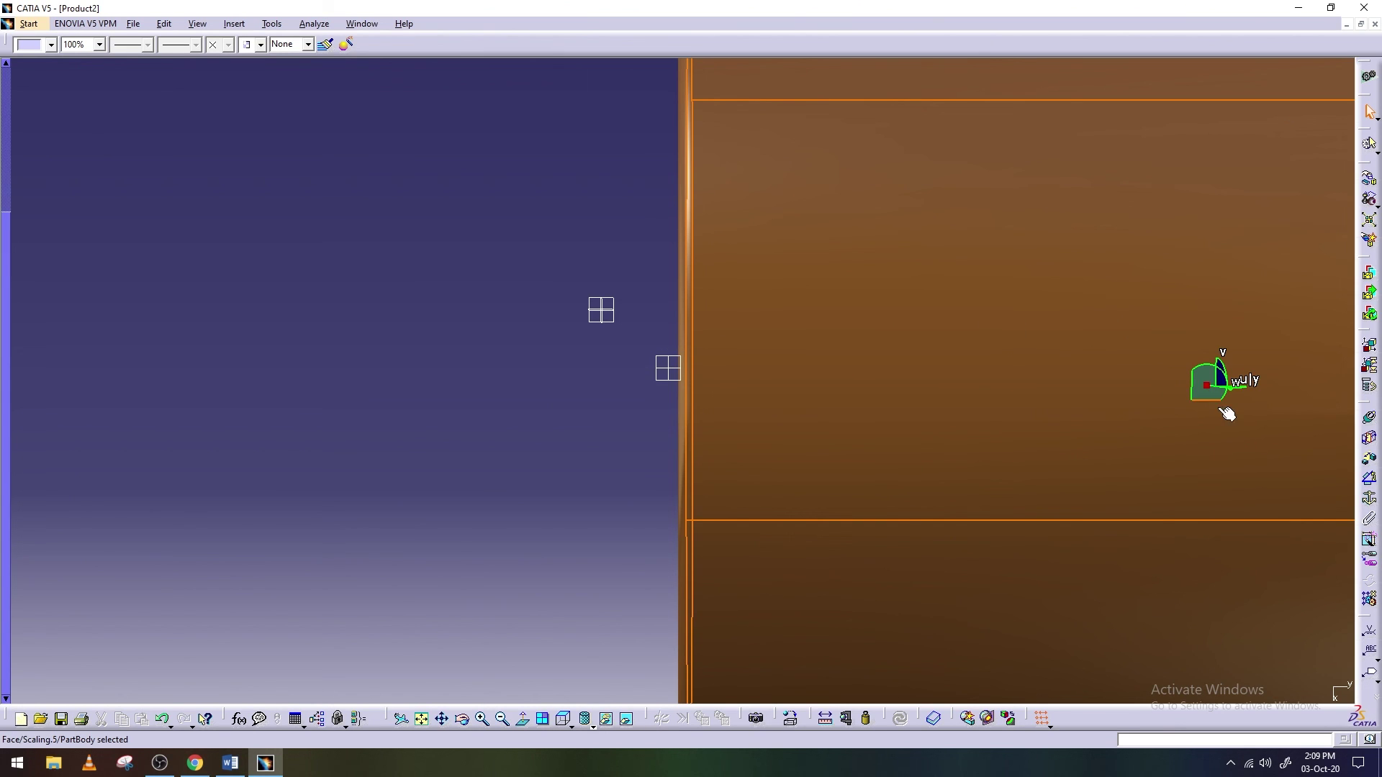
pyautogui.moveTo(1217, 393)
pyautogui.mouseDown()
pyautogui.moveTo(876, 401)
pyautogui.moveTo(926, 428)
pyautogui.mouseUp()
pyautogui.click(485, 334)
pyautogui.press('F3')
pyautogui.click(92, 101)
pyautogui.keyDown('ctrl'); pyautogui.click(108, 128); pyautogui.keyUp('ctrl')
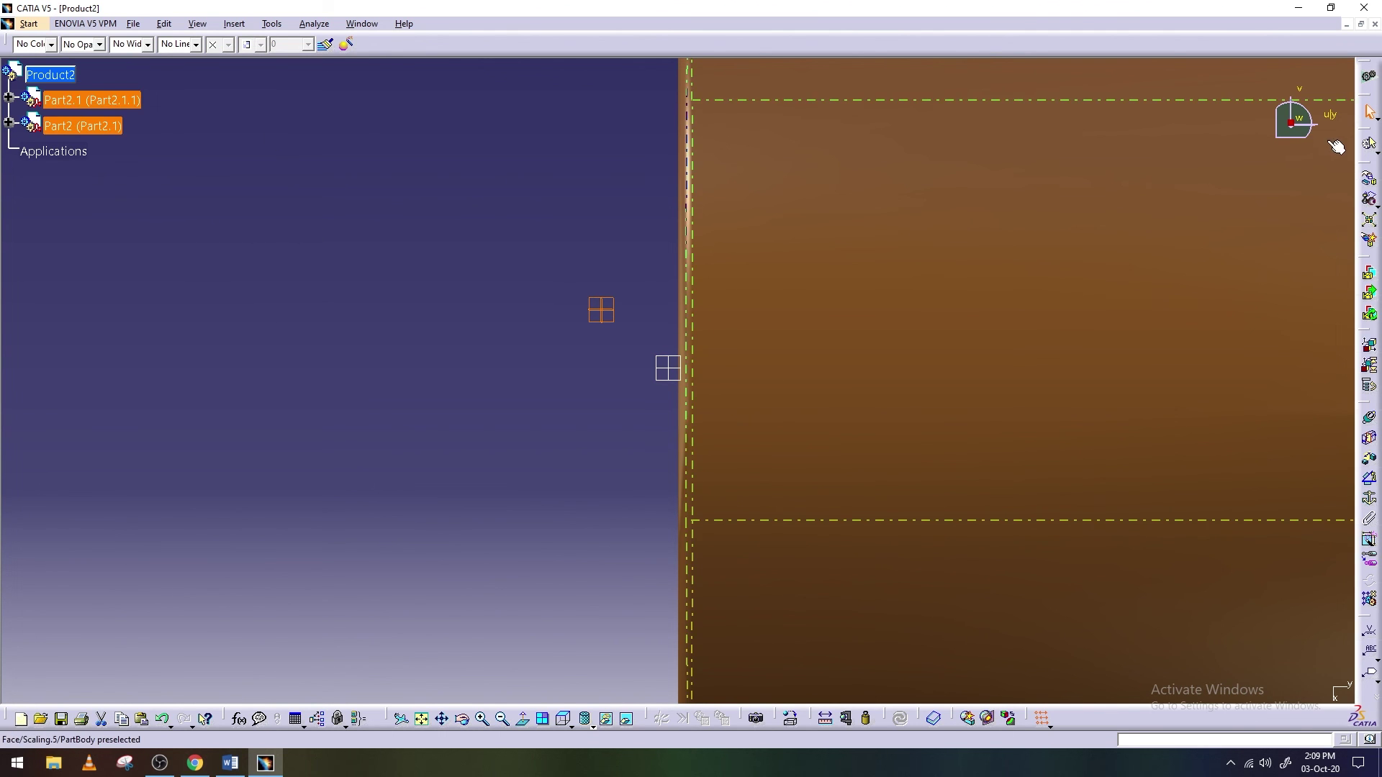
# Snap the move compass onto the blue fan's hub, orbiting to see it inside the duct
pyautogui.moveTo(561, 255)
pyautogui.keyDown('ctrl'); pyautogui.mouseDown(button='middle')
pyautogui.moveTo(561, 287)
pyautogui.moveTo(734, 309)
pyautogui.mouseUp(button='middle'); pyautogui.keyUp('ctrl')
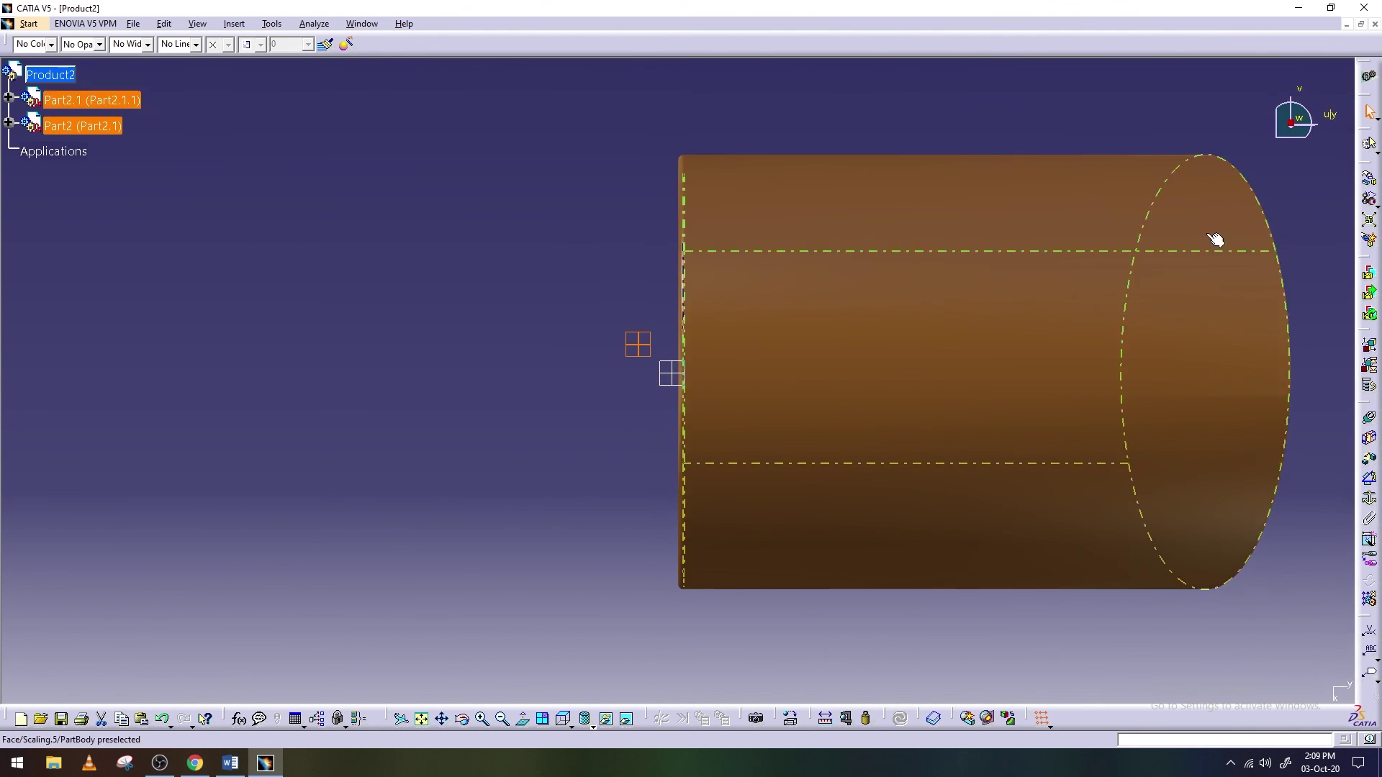
pyautogui.moveTo(1292, 122)
pyautogui.mouseDown()
pyautogui.moveTo(933, 308)
pyautogui.moveTo(905, 366)
pyautogui.moveTo(885, 346)
pyautogui.moveTo(638, 396)
pyautogui.mouseUp()
pyautogui.click(461, 719)
pyautogui.moveTo(626, 453)
pyautogui.mouseDown()
pyautogui.moveTo(951, 429)
pyautogui.moveTo(756, 573)
pyautogui.mouseUp()
pyautogui.moveTo(756, 574); pyautogui.dragTo(1287, 129, button='middle')
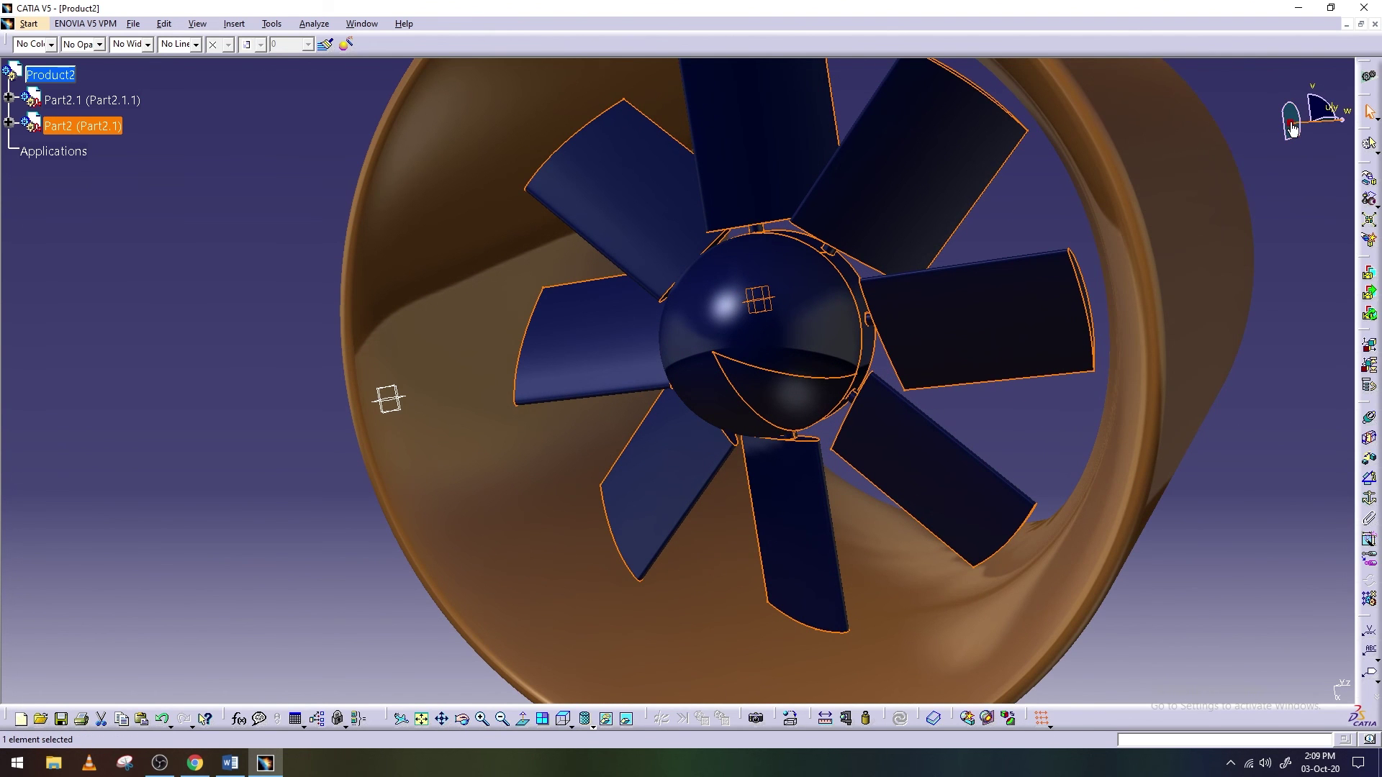
pyautogui.moveTo(1288, 126)
pyautogui.mouseDown()
pyautogui.moveTo(759, 392)
pyautogui.moveTo(1157, 278)
pyautogui.moveTo(1227, 174)
pyautogui.mouseUp()
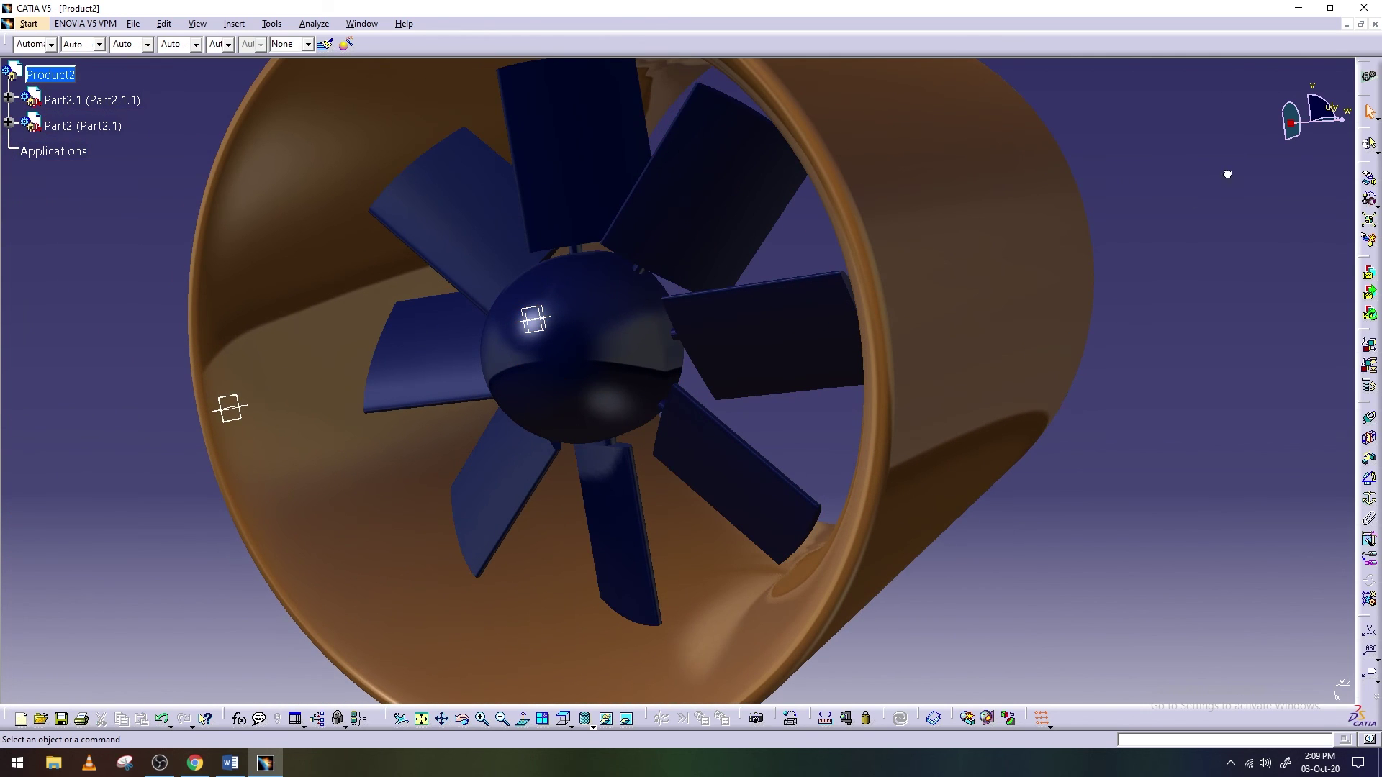
pyautogui.moveTo(1288, 124); pyautogui.dragTo(966, 233)
pyautogui.moveTo(506, 358)
pyautogui.mouseDown()
pyautogui.moveTo(527, 356)
pyautogui.moveTo(525, 371)
pyautogui.mouseUp()
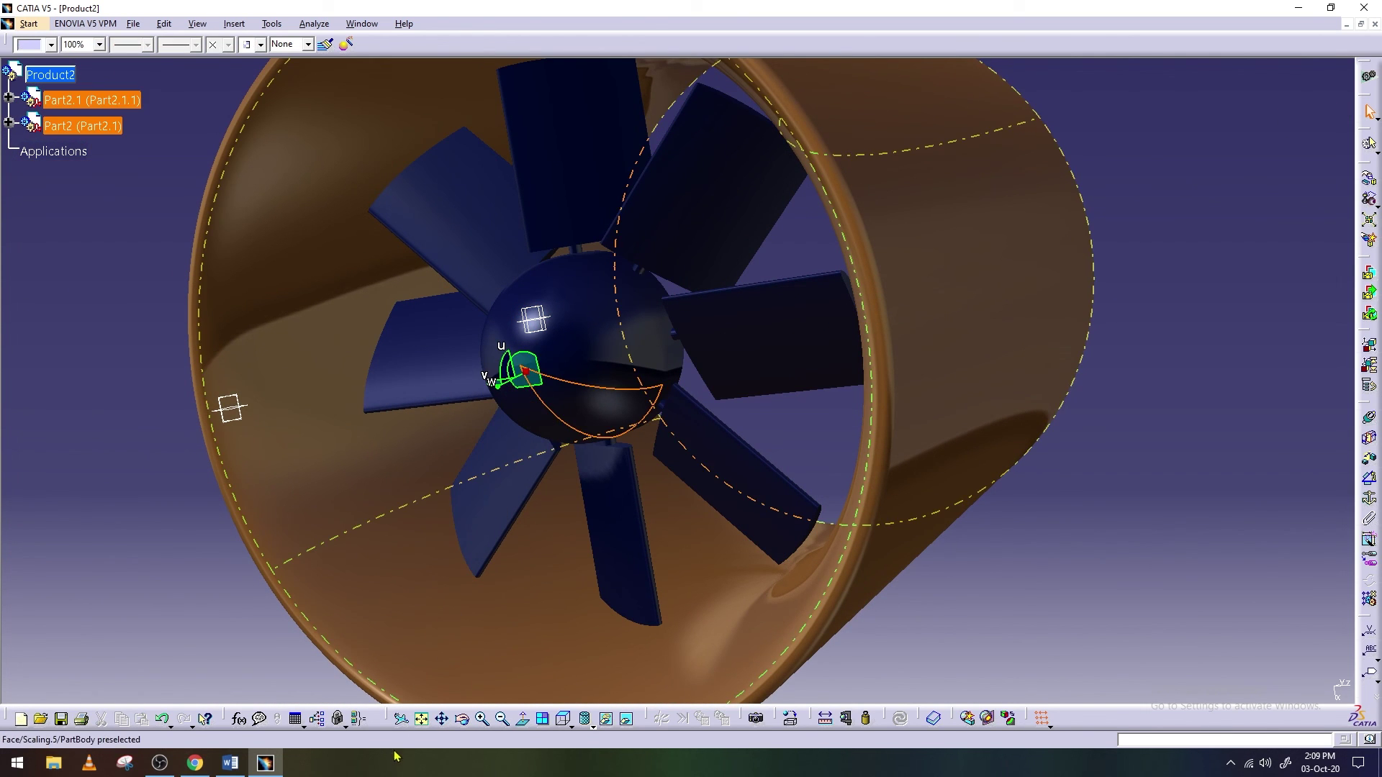
pyautogui.moveTo(504, 461)
pyautogui.mouseDown(button='middle')
pyautogui.moveTo(672, 420)
pyautogui.moveTo(661, 440)
pyautogui.moveTo(462, 468)
pyautogui.moveTo(379, 453)
pyautogui.mouseUp(button='middle')
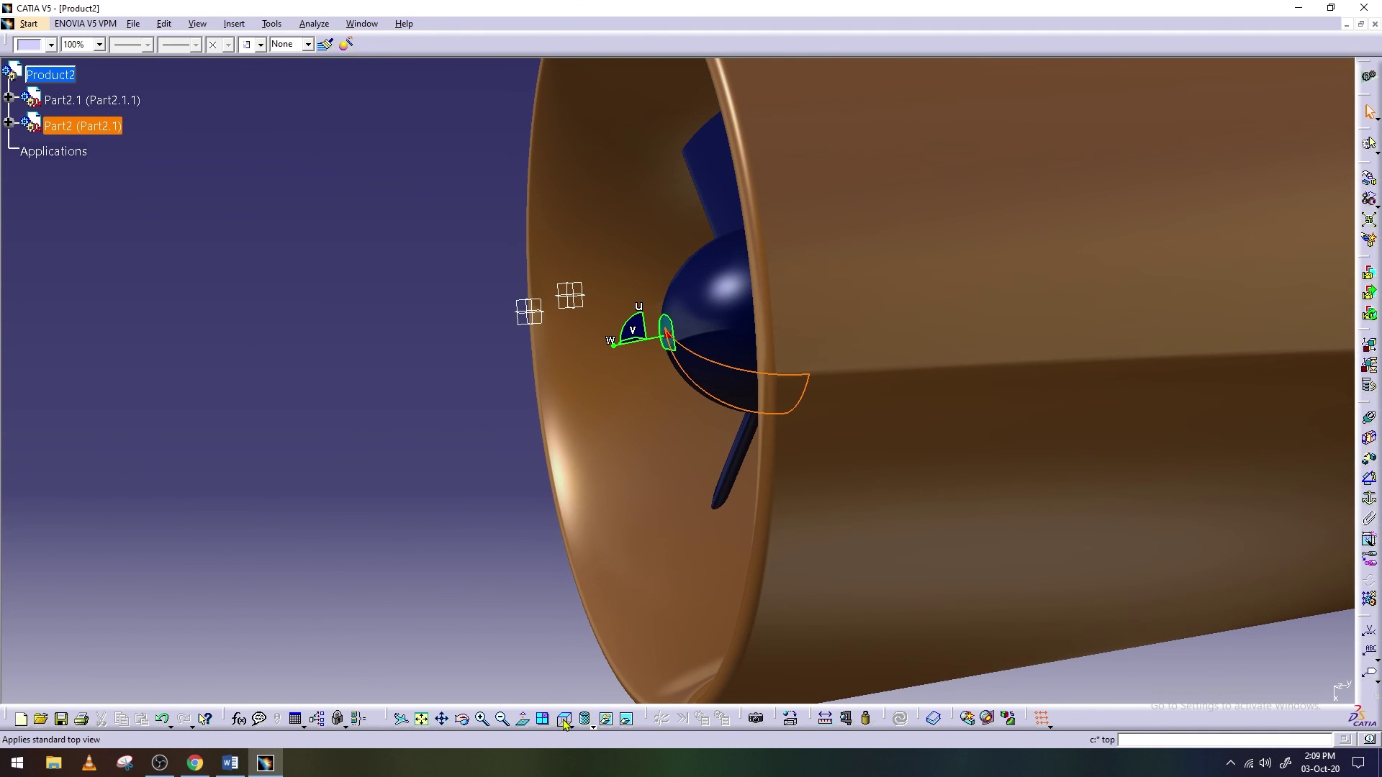
# From Top view, slide Part2 along the duct axis until it sits inside the duct
pyautogui.click(564, 720)
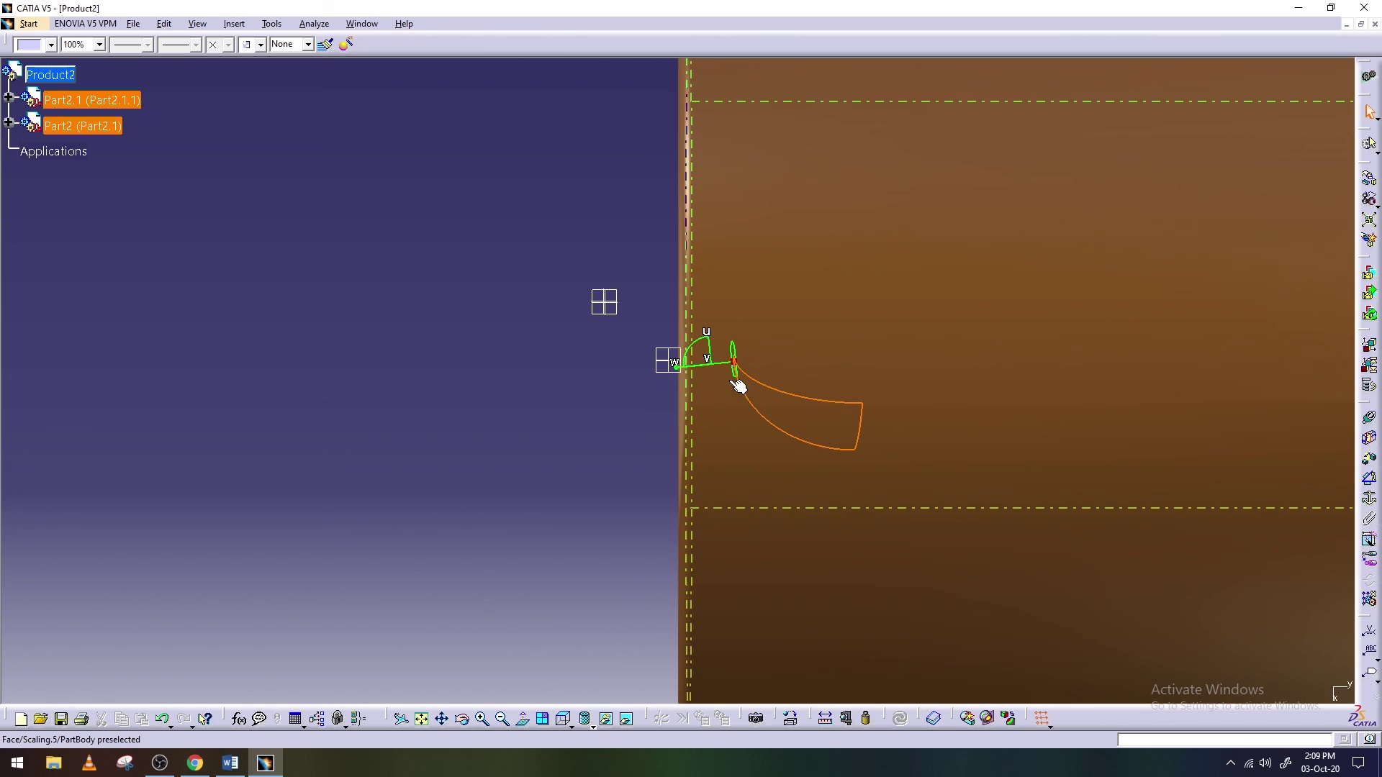
pyautogui.moveTo(735, 359); pyautogui.dragTo(734, 365)
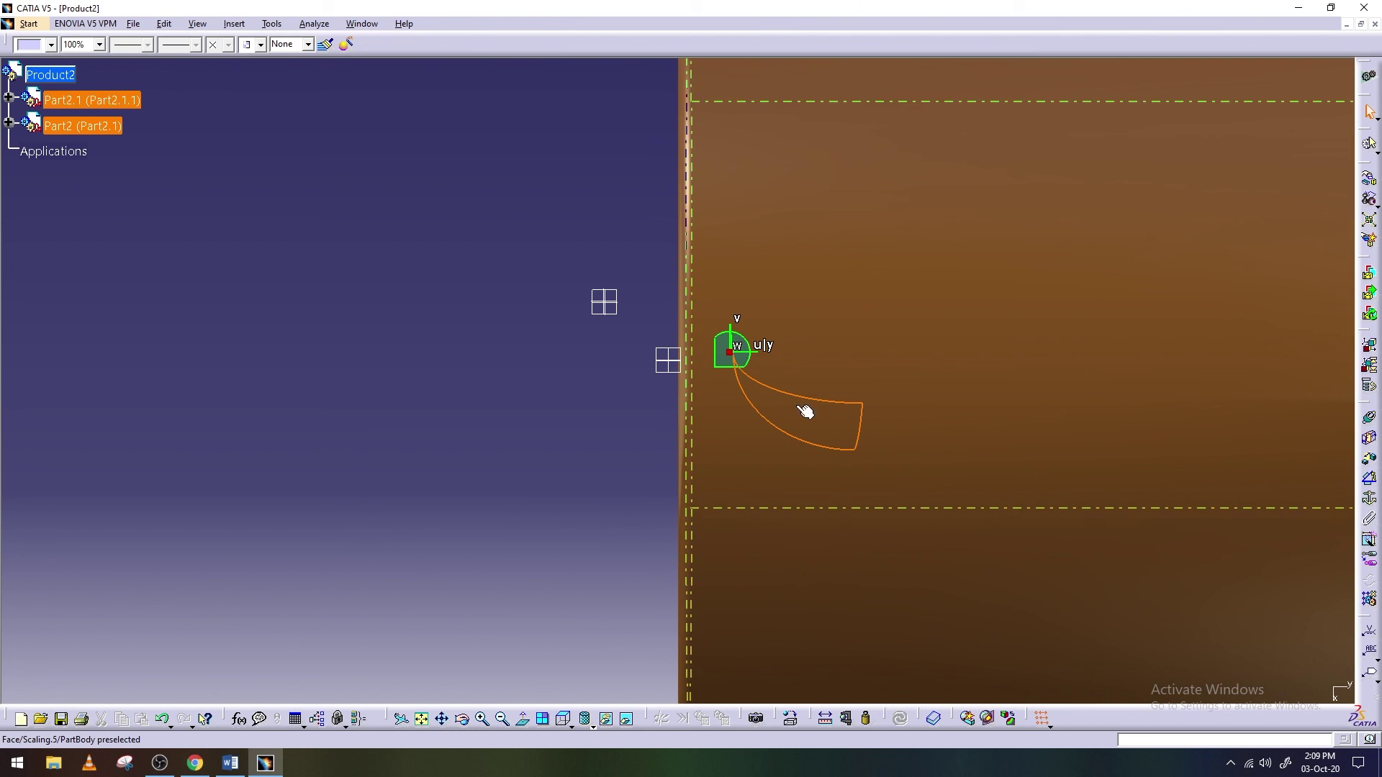
pyautogui.moveTo(744, 350)
pyautogui.mouseDown()
pyautogui.moveTo(384, 360)
pyautogui.moveTo(445, 364)
pyautogui.mouseUp()
pyautogui.click(448, 434)
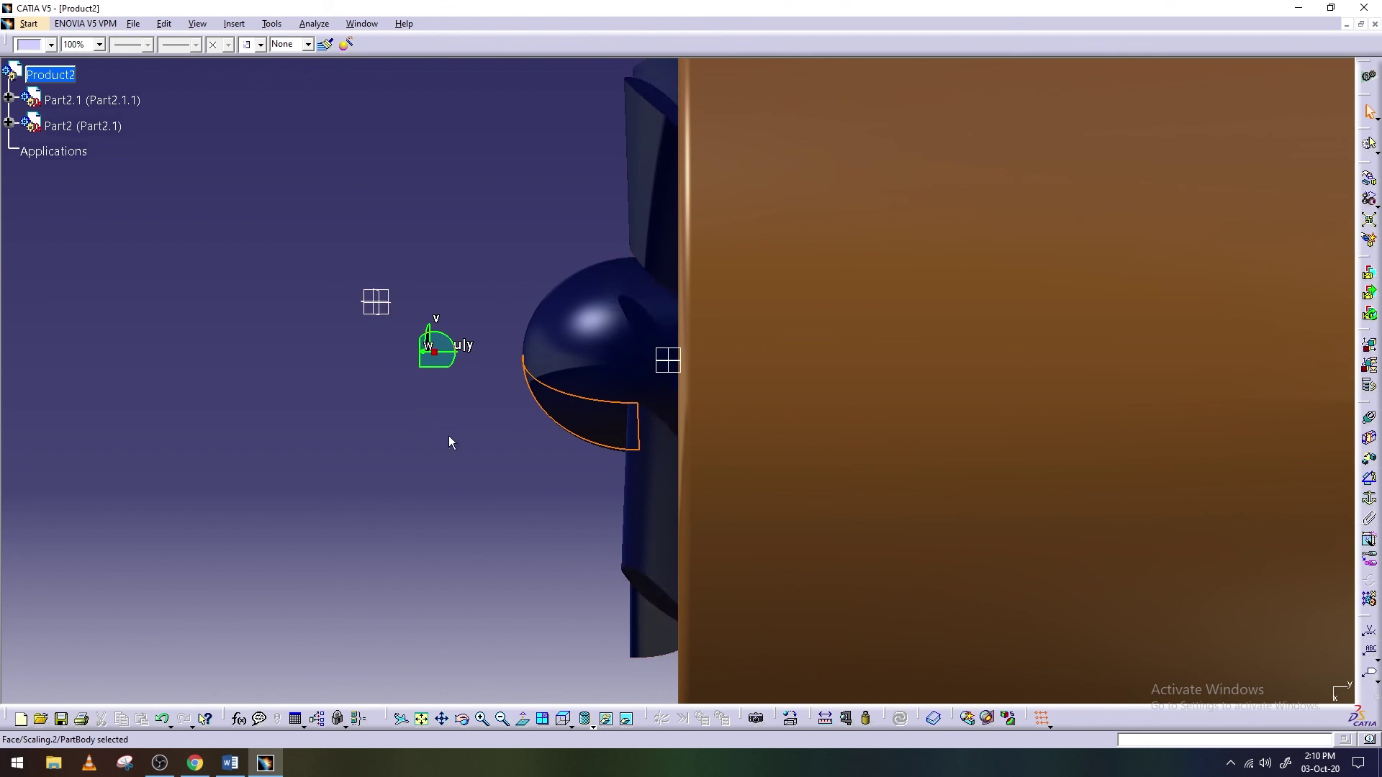
pyautogui.moveTo(451, 362)
pyautogui.mouseDown()
pyautogui.moveTo(982, 352)
pyautogui.moveTo(965, 346)
pyautogui.mouseUp()
pyautogui.click(530, 414)
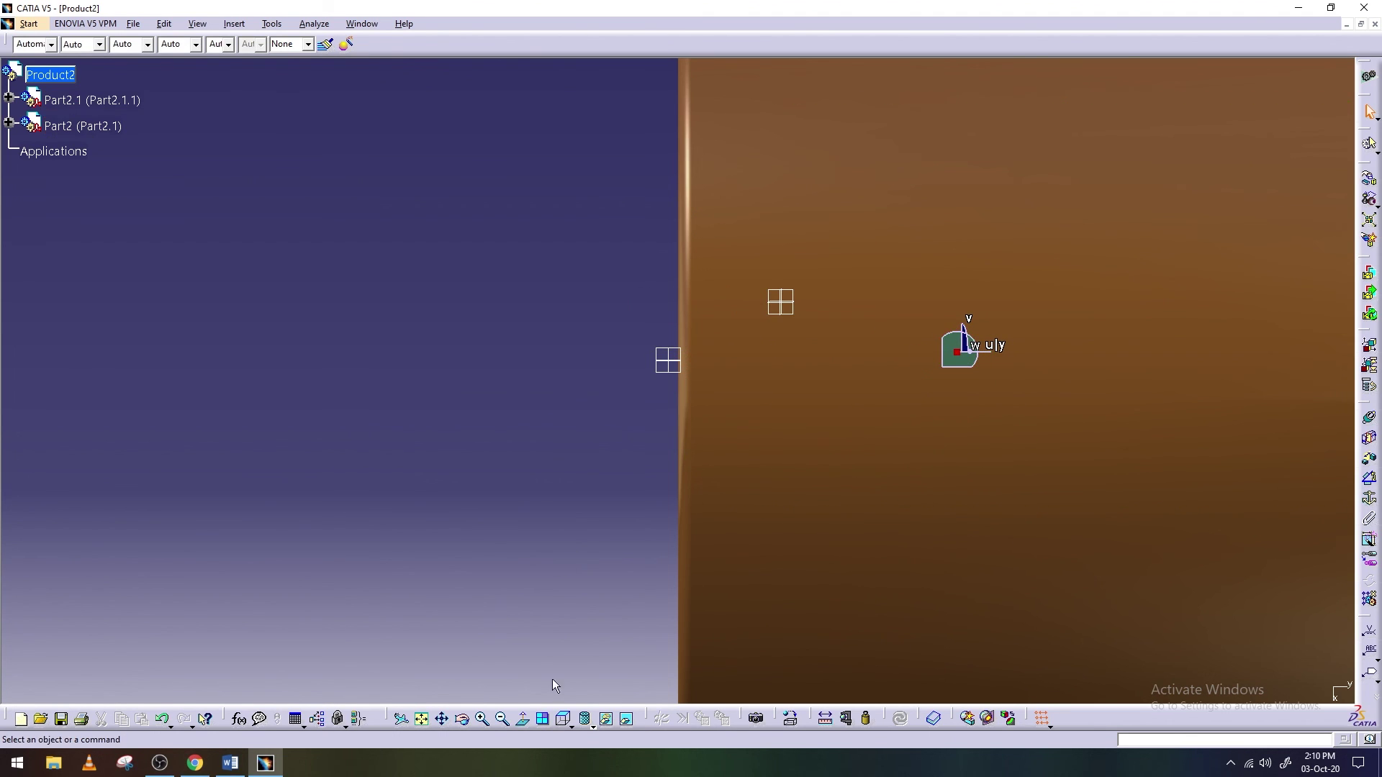
pyautogui.click(462, 719)
pyautogui.moveTo(561, 502)
pyautogui.mouseDown()
pyautogui.moveTo(857, 441)
pyautogui.moveTo(931, 399)
pyautogui.mouseUp()
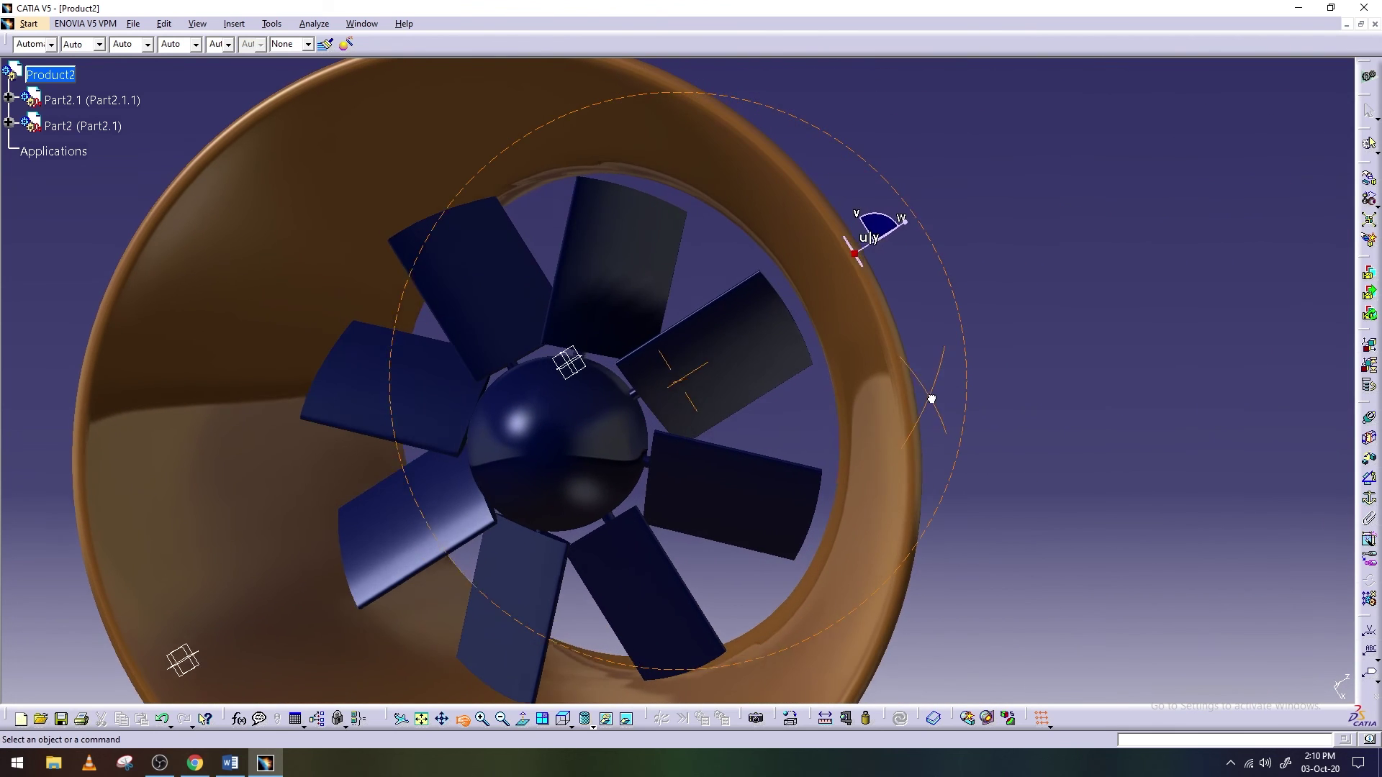
# View the fan and duct end-on from the front, zoomed to fit the assembly
pyautogui.scroll(-3, 845, 332)
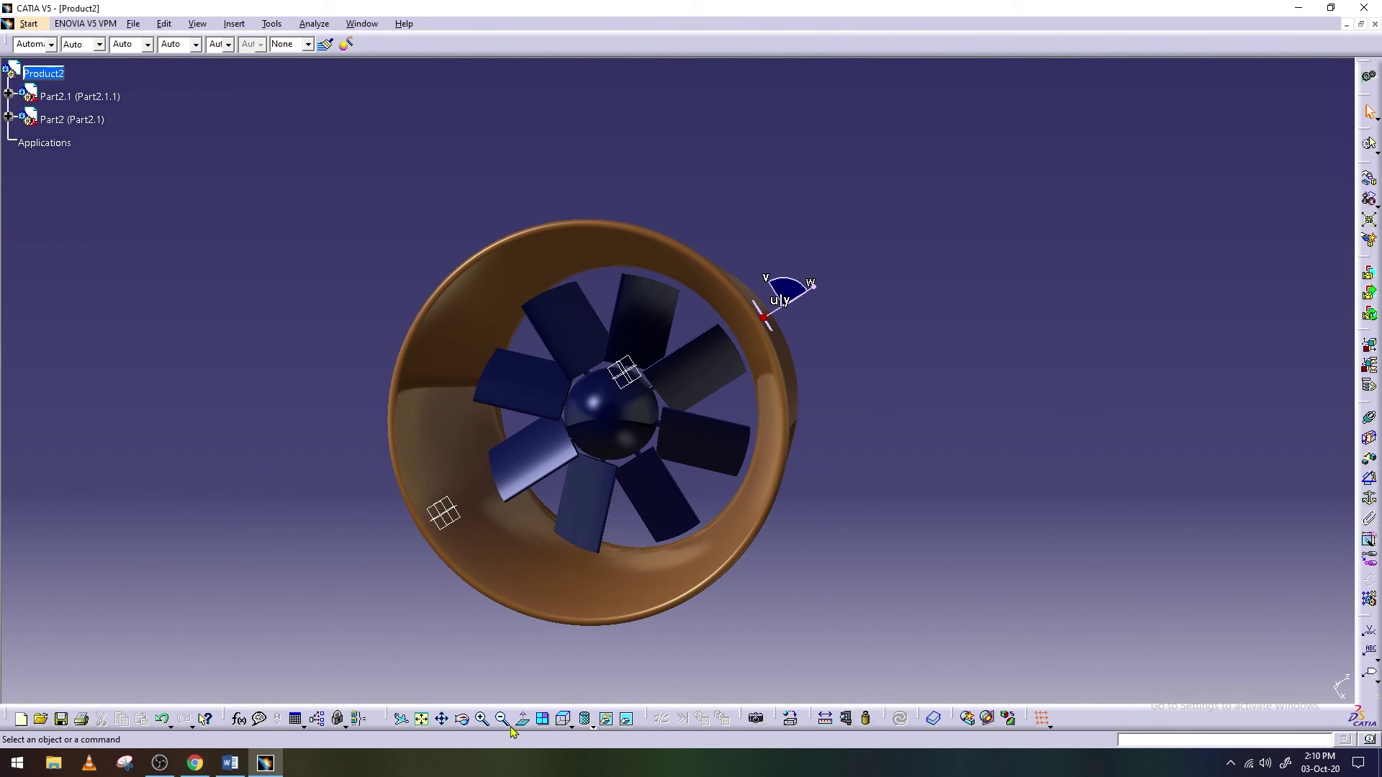
pyautogui.click(570, 725)
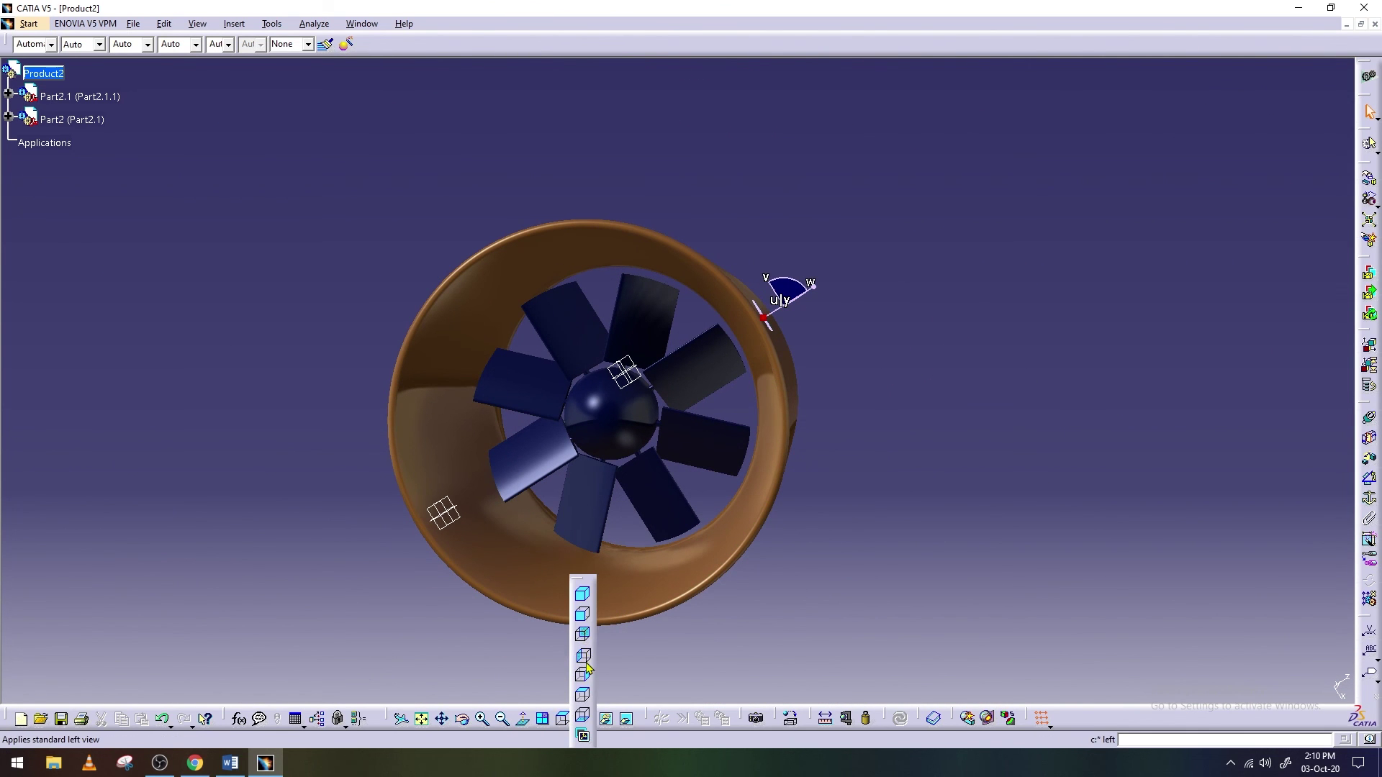
pyautogui.click(582, 695)
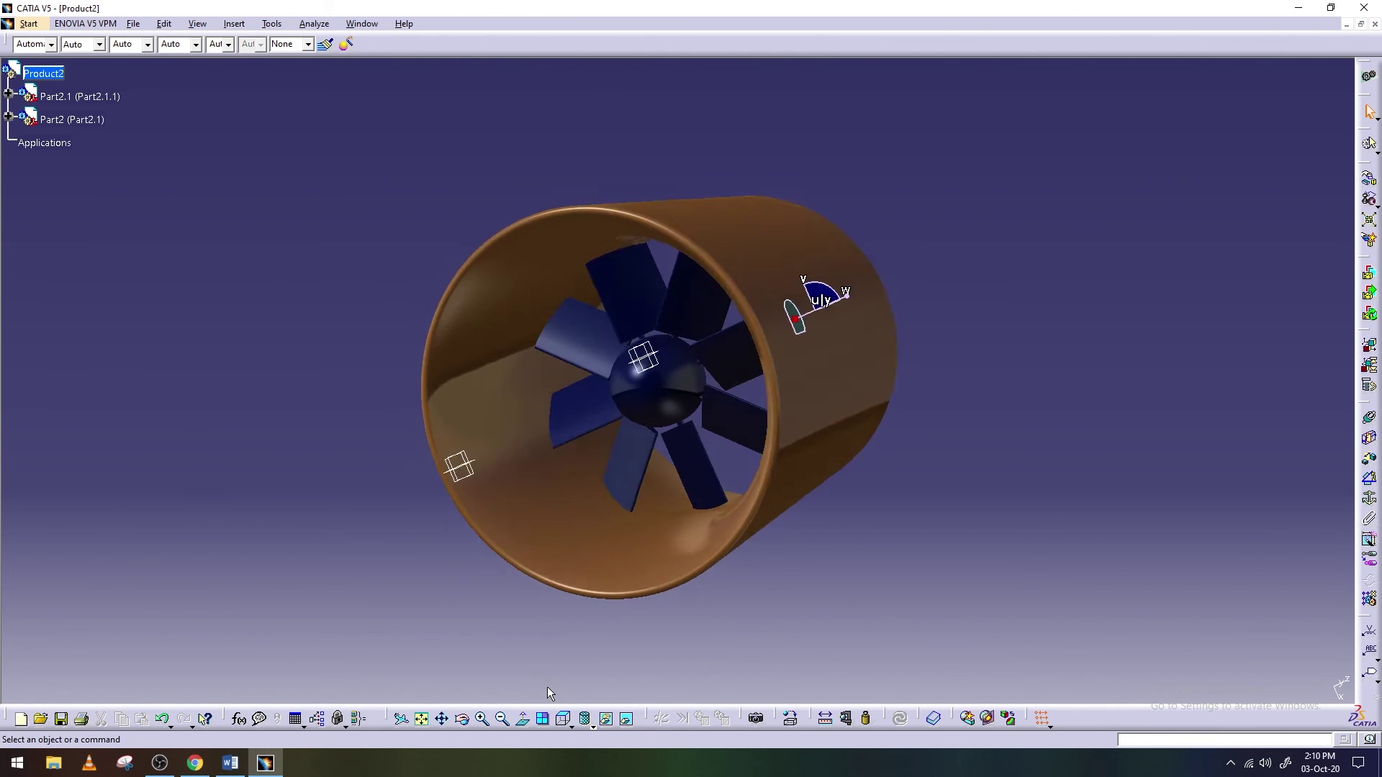
pyautogui.click(583, 718)
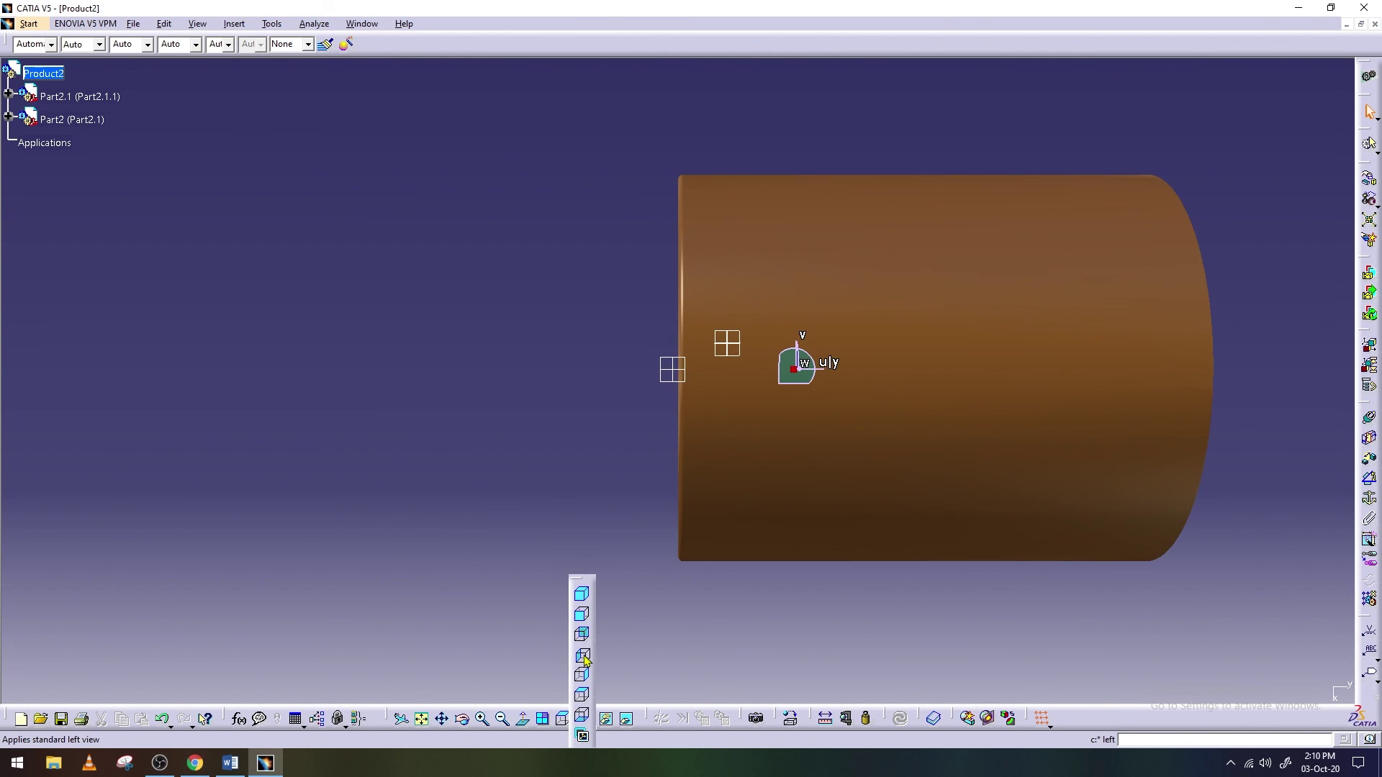
pyautogui.click(584, 724)
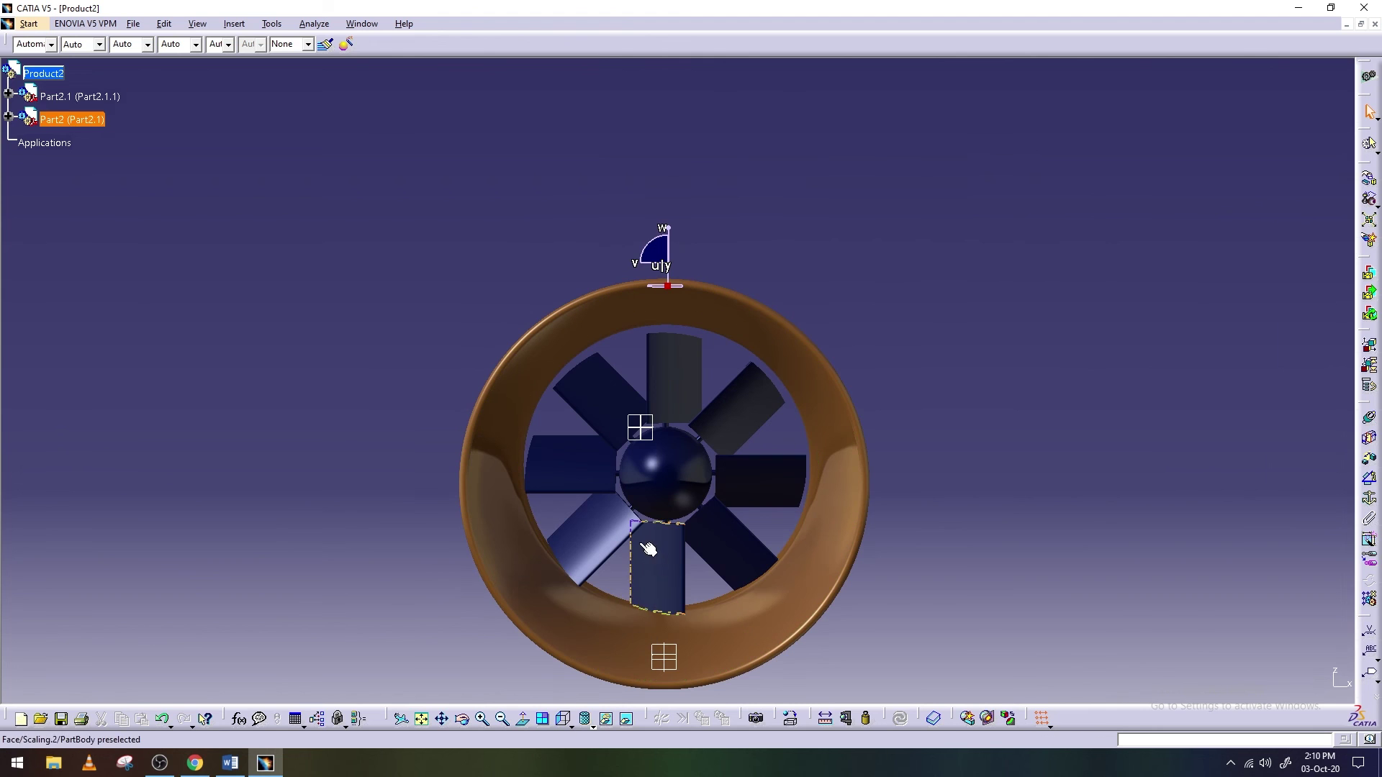
pyautogui.moveTo(504, 527)
pyautogui.mouseDown(button='middle')
pyautogui.moveTo(586, 597)
pyautogui.moveTo(591, 543)
pyautogui.mouseUp(button='middle')
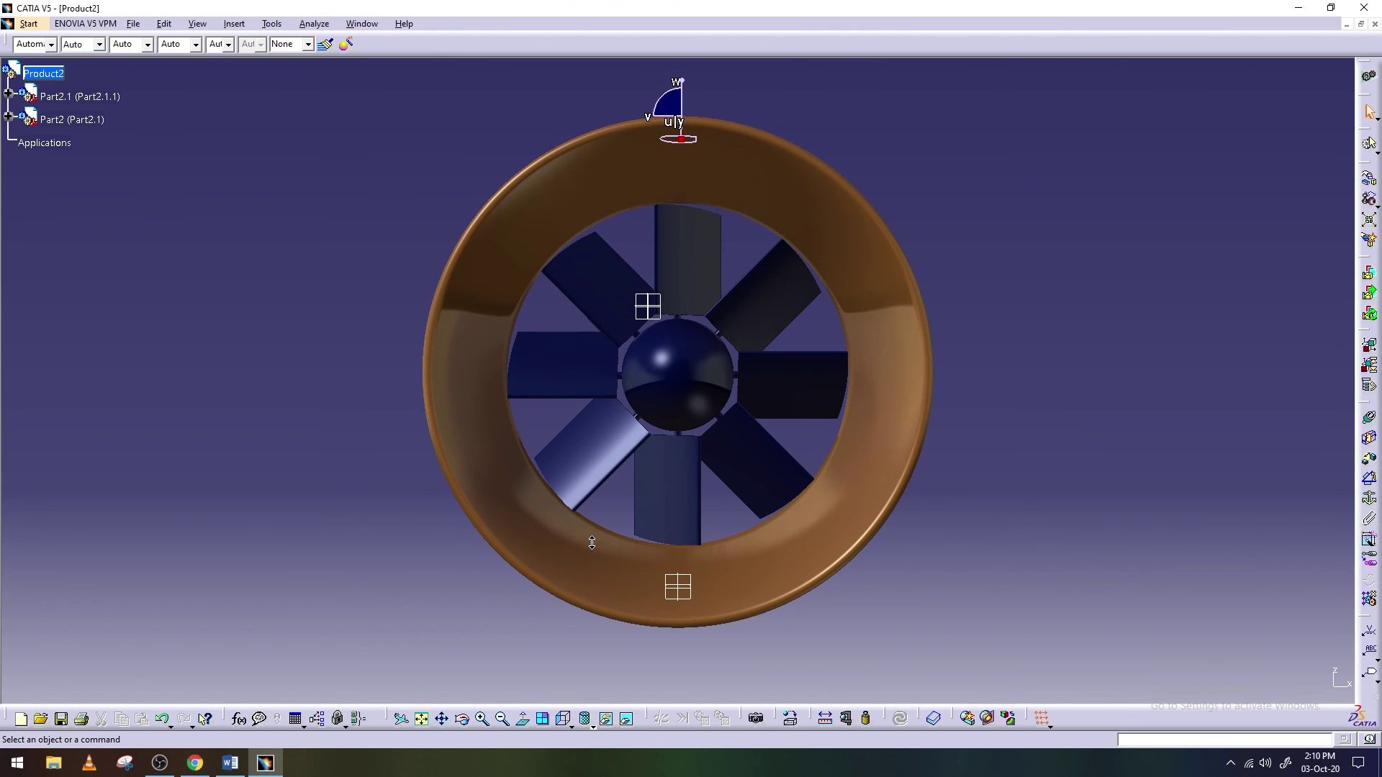
pyautogui.moveTo(591, 543); pyautogui.dragTo(592, 538, button='middle')
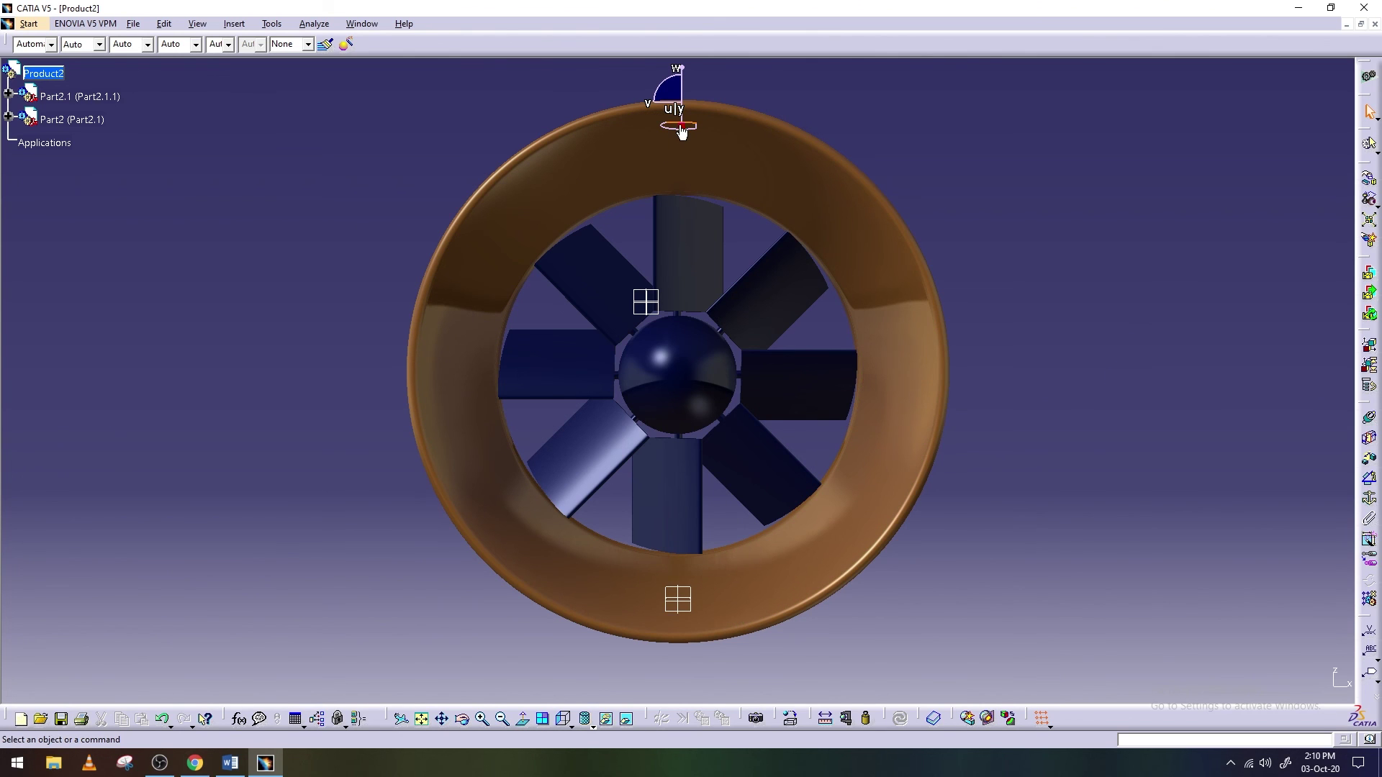
# Nudge the fan with the compass to centre it, then deselect and release the compass
pyautogui.moveTo(684, 128)
pyautogui.mouseDown()
pyautogui.moveTo(679, 386)
pyautogui.moveTo(677, 374)
pyautogui.mouseUp()
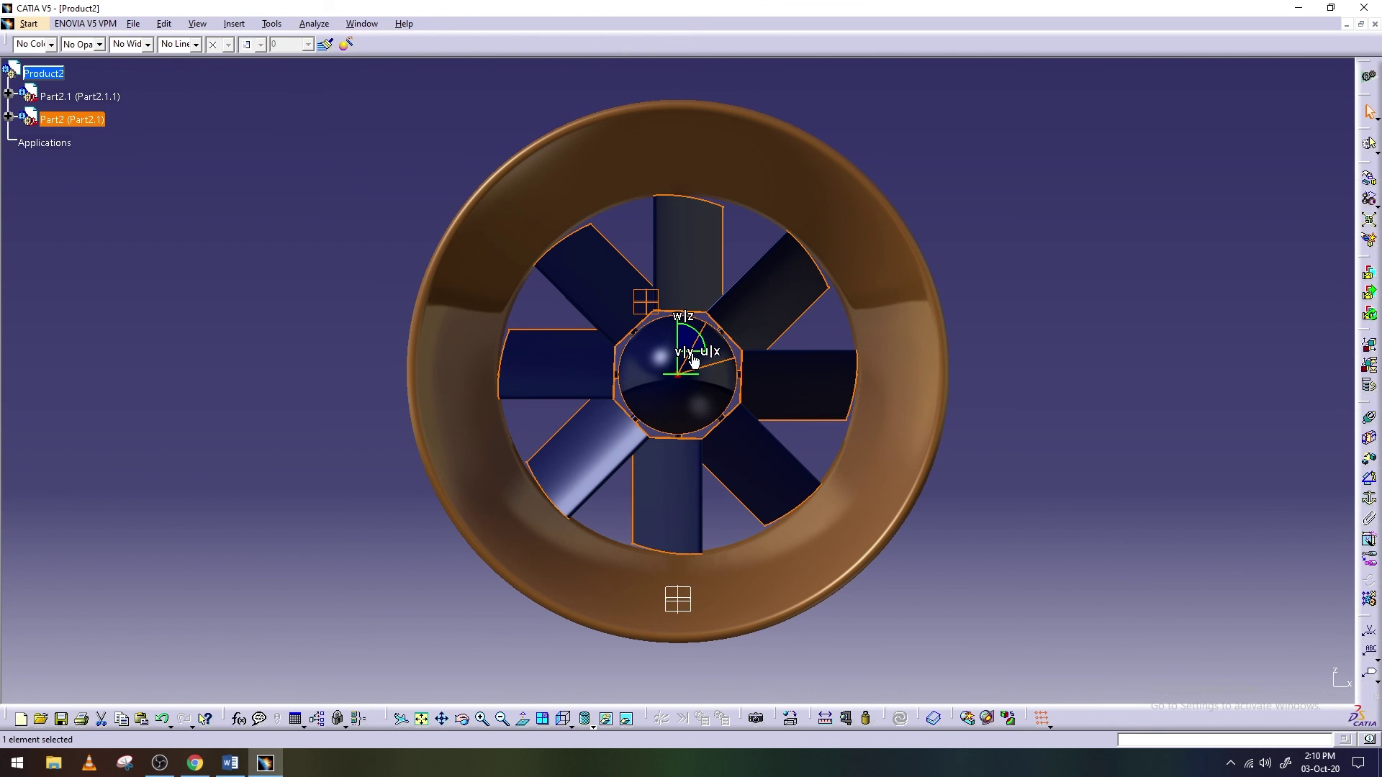
pyautogui.moveTo(697, 351); pyautogui.dragTo(696, 351)
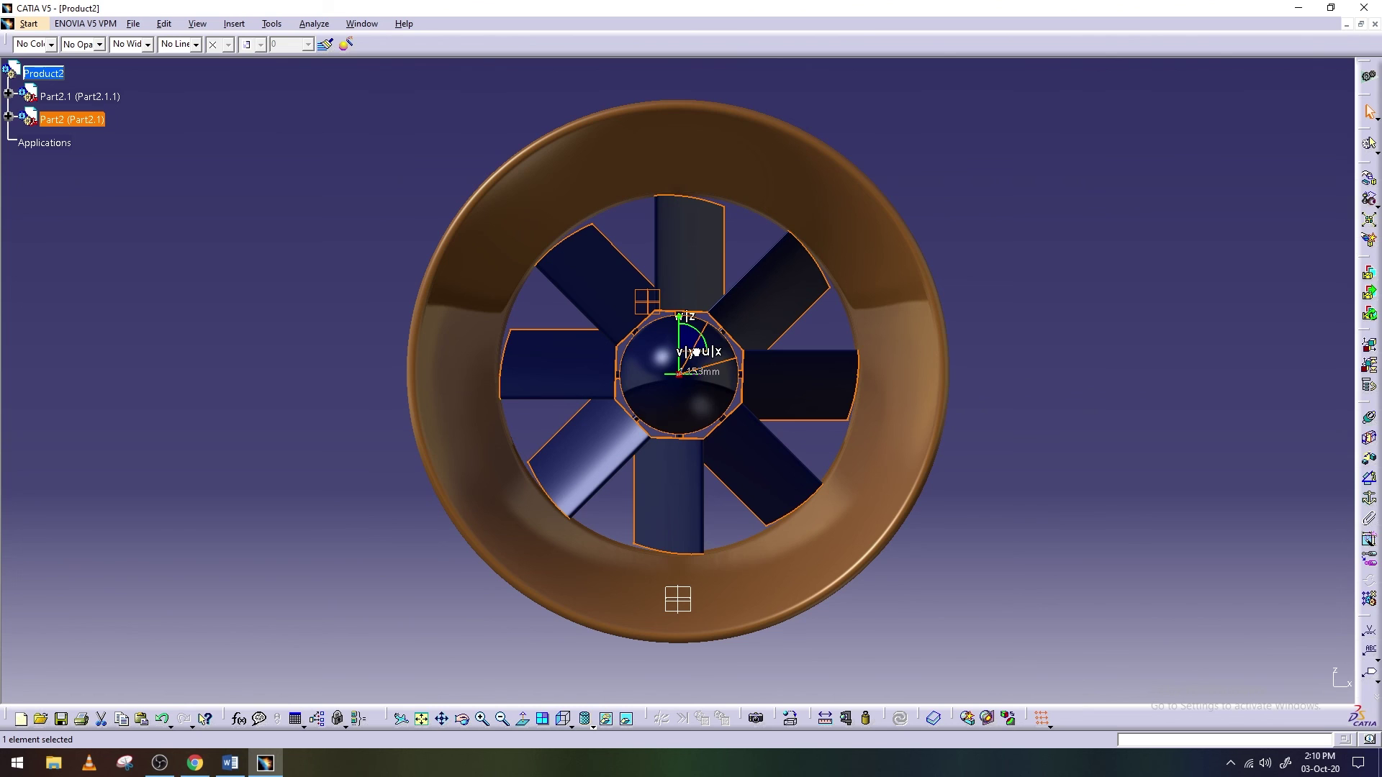
pyautogui.moveTo(696, 351); pyautogui.dragTo(695, 351)
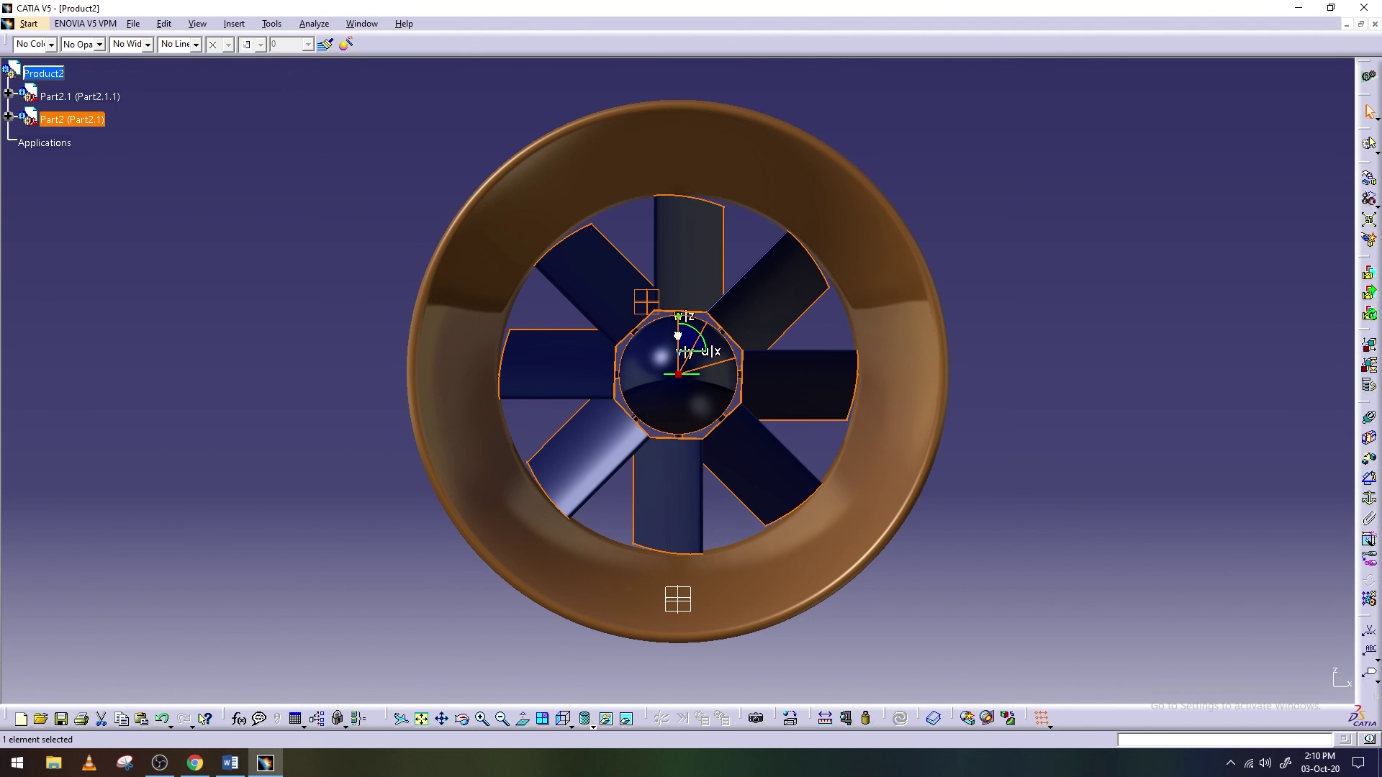
pyautogui.moveTo(677, 336); pyautogui.dragTo(677, 336)
pyautogui.press('Escape')
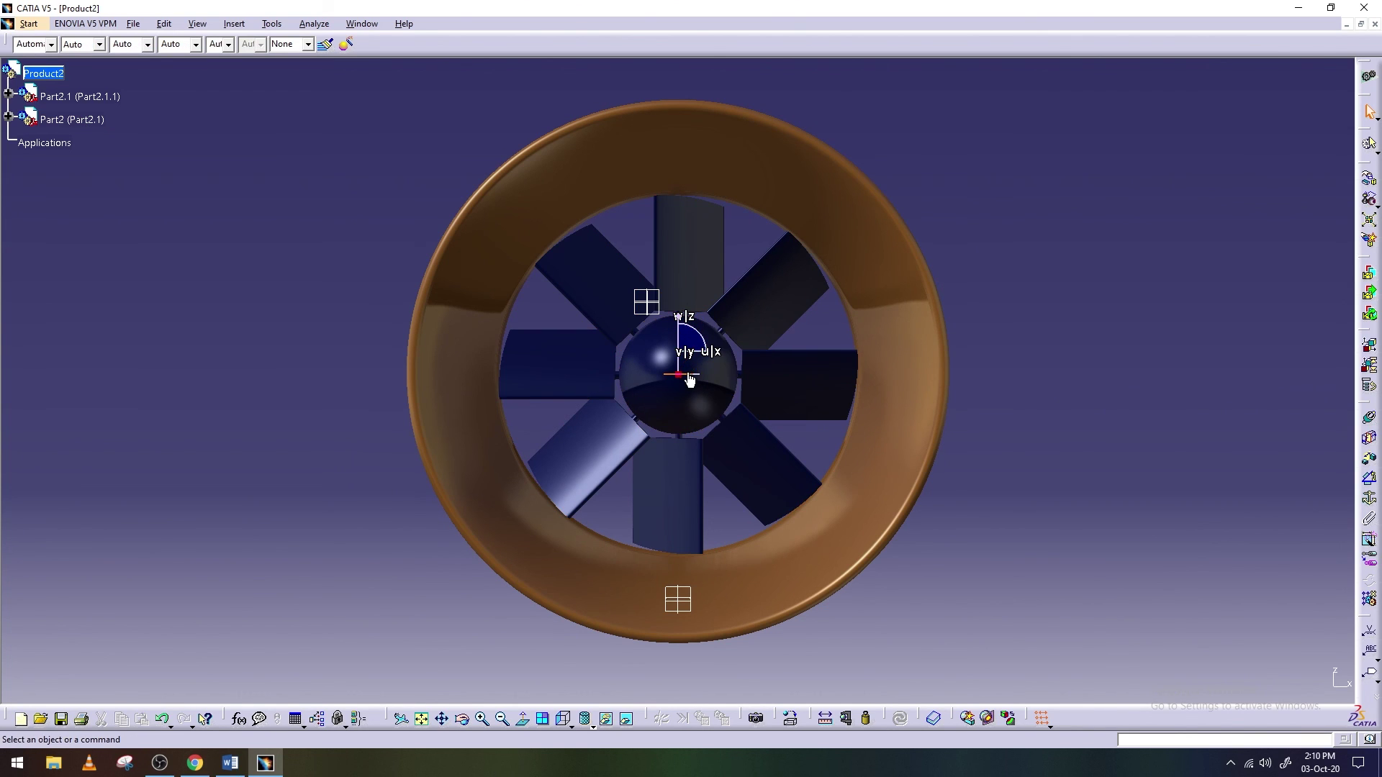
pyautogui.moveTo(677, 374); pyautogui.dragTo(1128, 199)
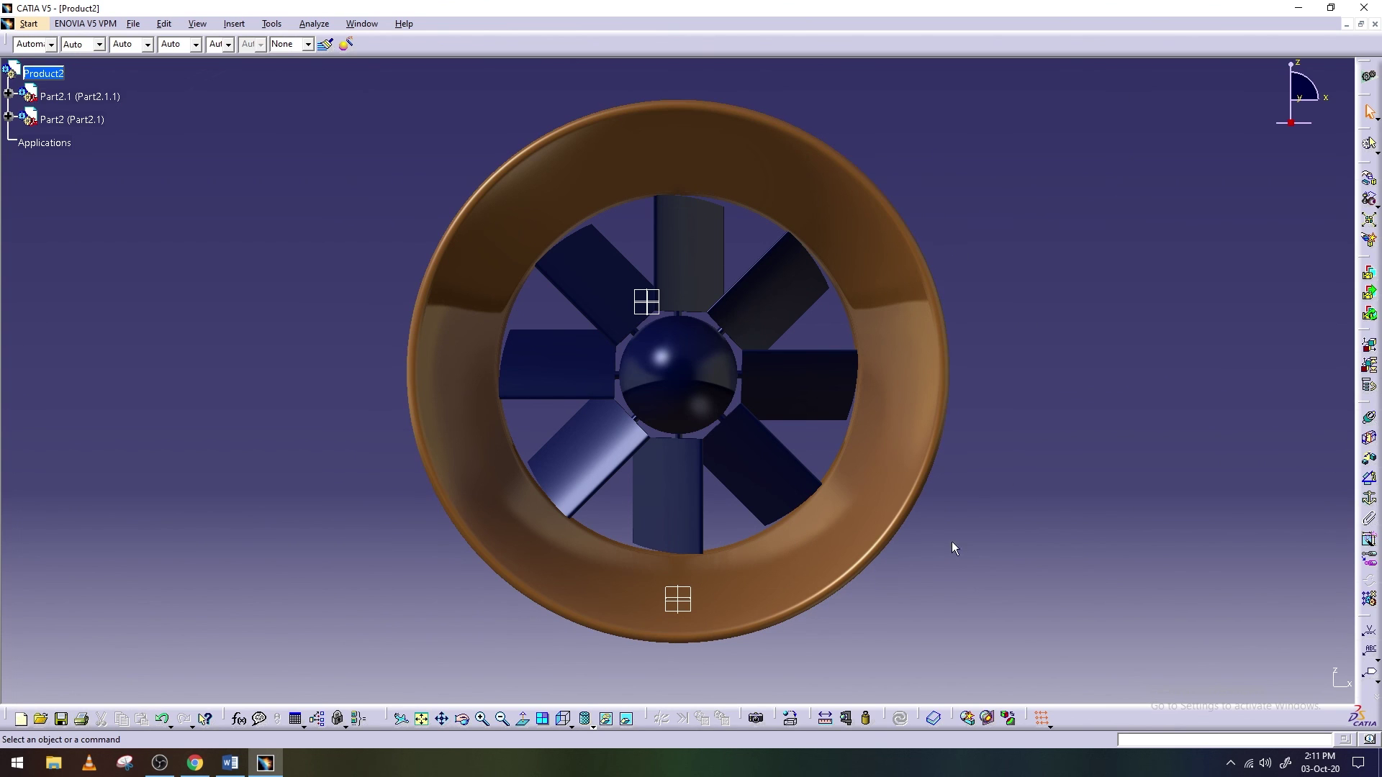
# Switch to the Isometric view and turn the model toward the fan blades
pyautogui.press('F3')
pyautogui.click(567, 724)
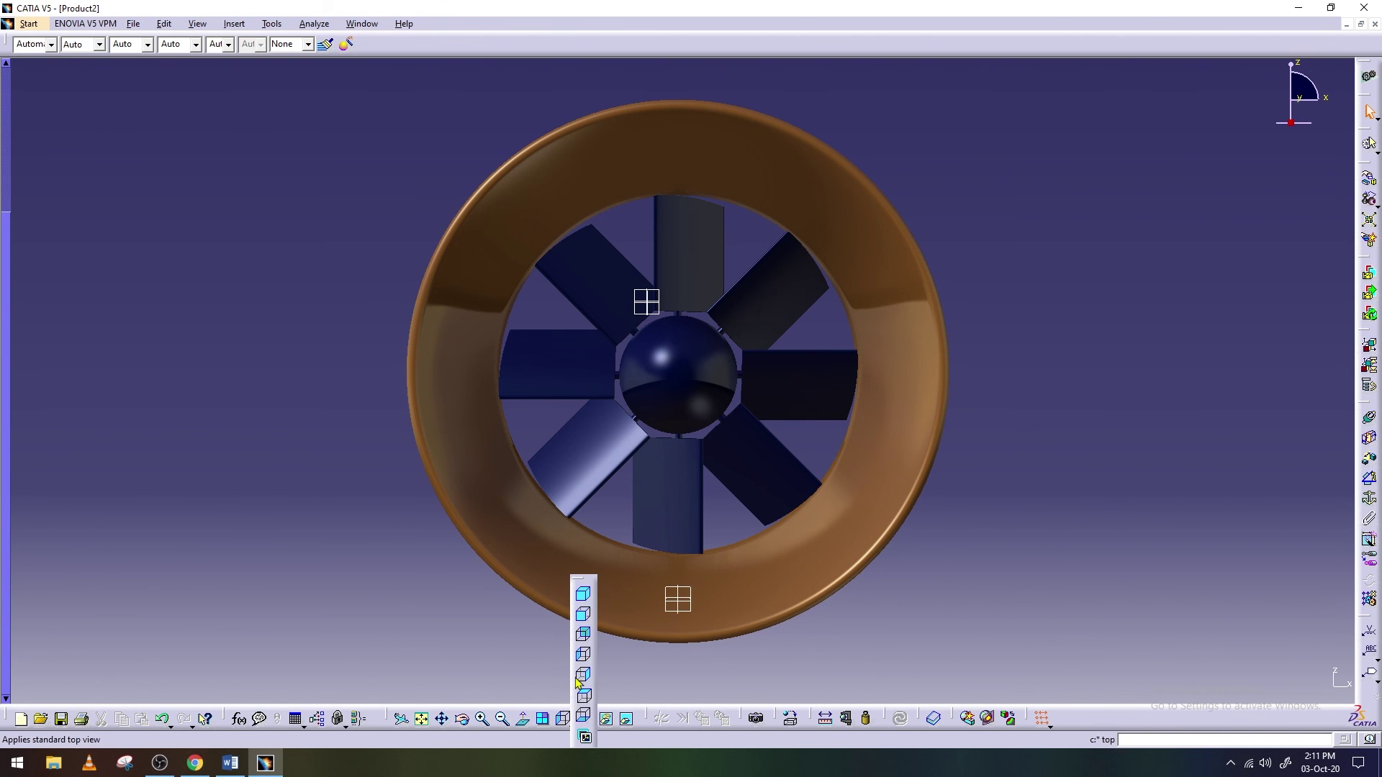
pyautogui.click(587, 596)
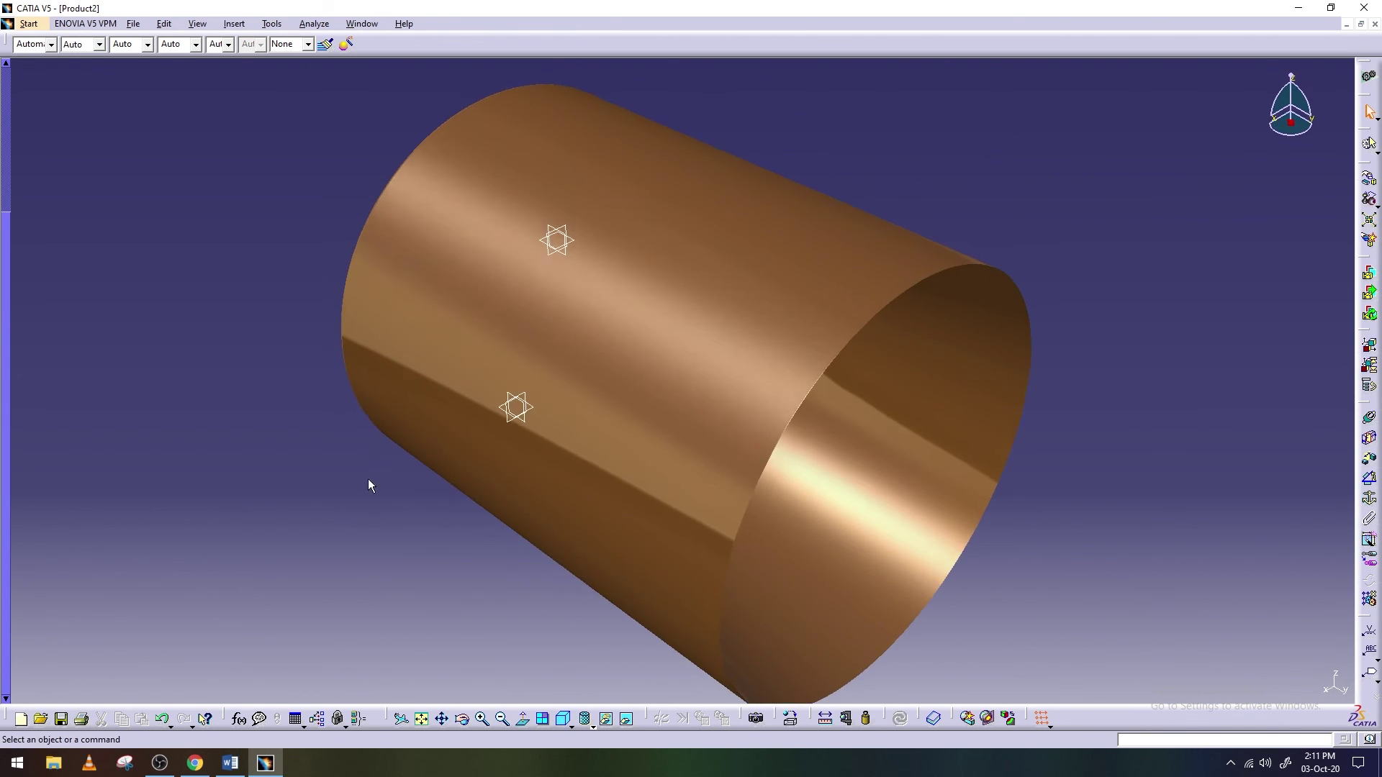
pyautogui.press('F3')
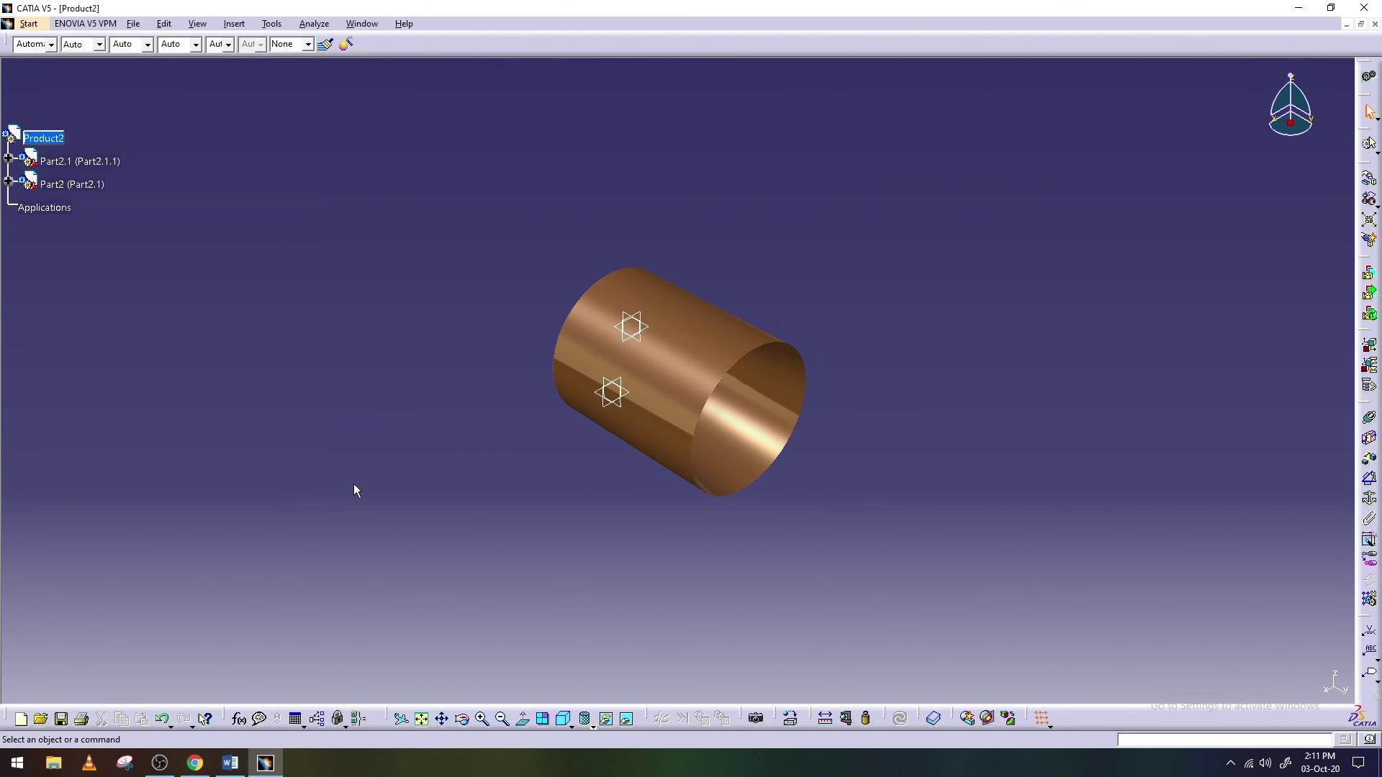
pyautogui.click(461, 719)
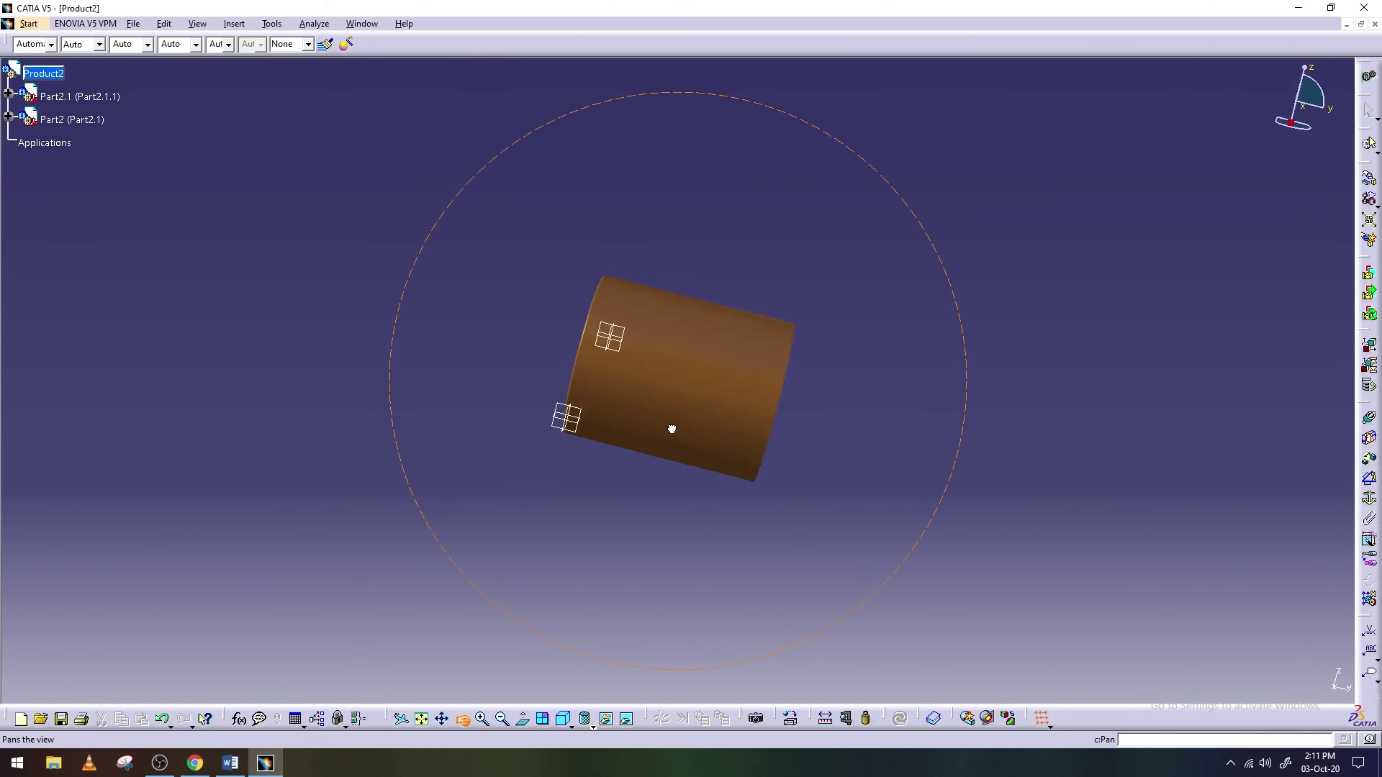
pyautogui.moveTo(446, 529); pyautogui.dragTo(1049, 450)
# Rotate, pan and zoom to an oblique view of the fan inside the duct
pyautogui.click(461, 718)
pyautogui.moveTo(554, 417); pyautogui.dragTo(670, 474)
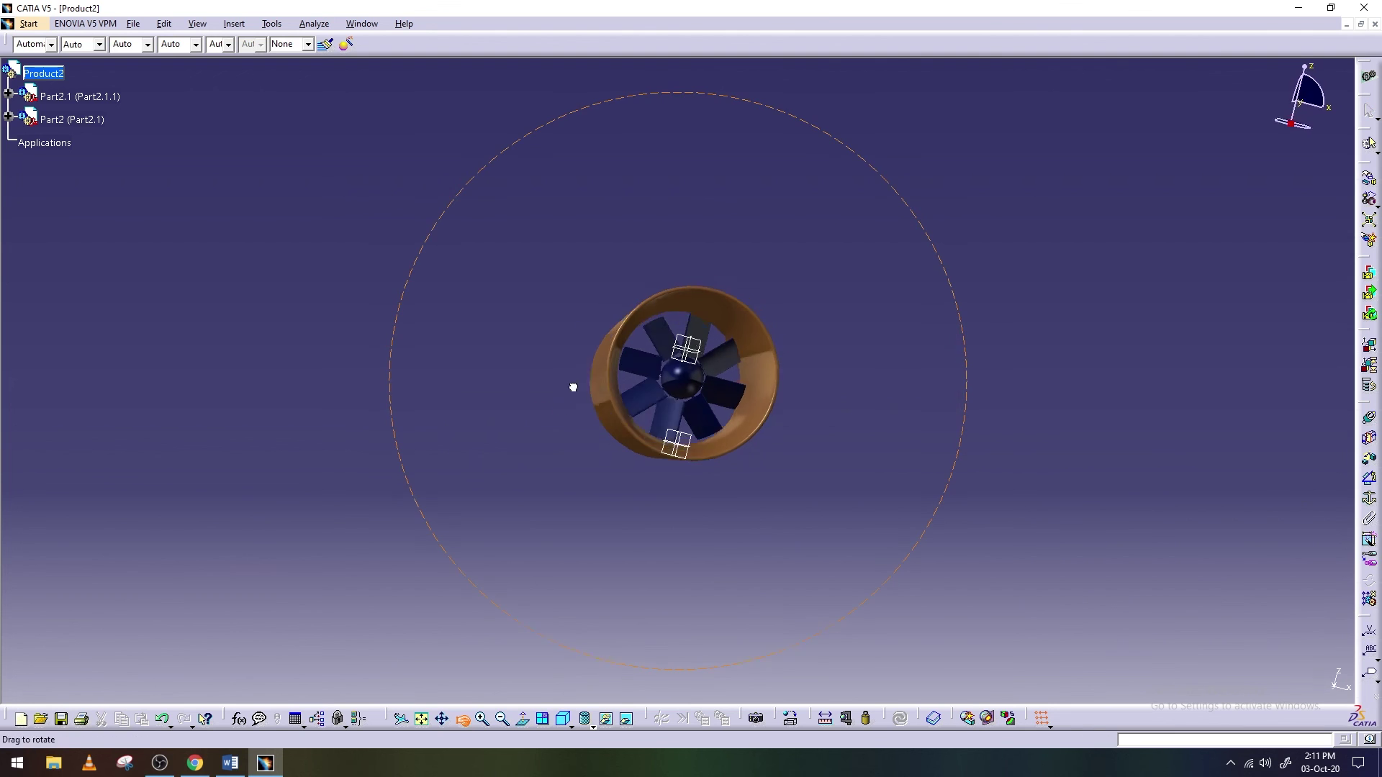
pyautogui.moveTo(969, 547); pyautogui.dragTo(969, 460, button='middle')
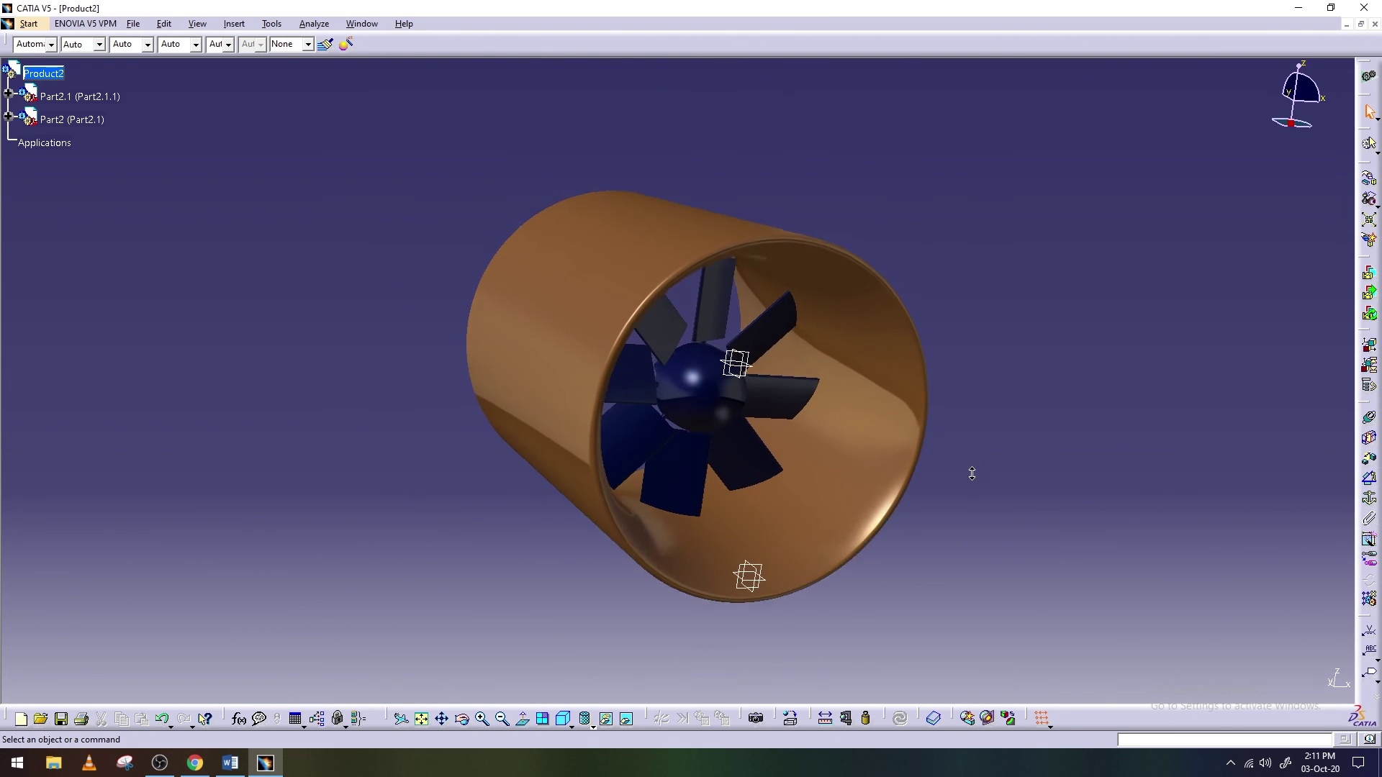
pyautogui.click(461, 719)
pyautogui.moveTo(579, 456); pyautogui.dragTo(624, 486)
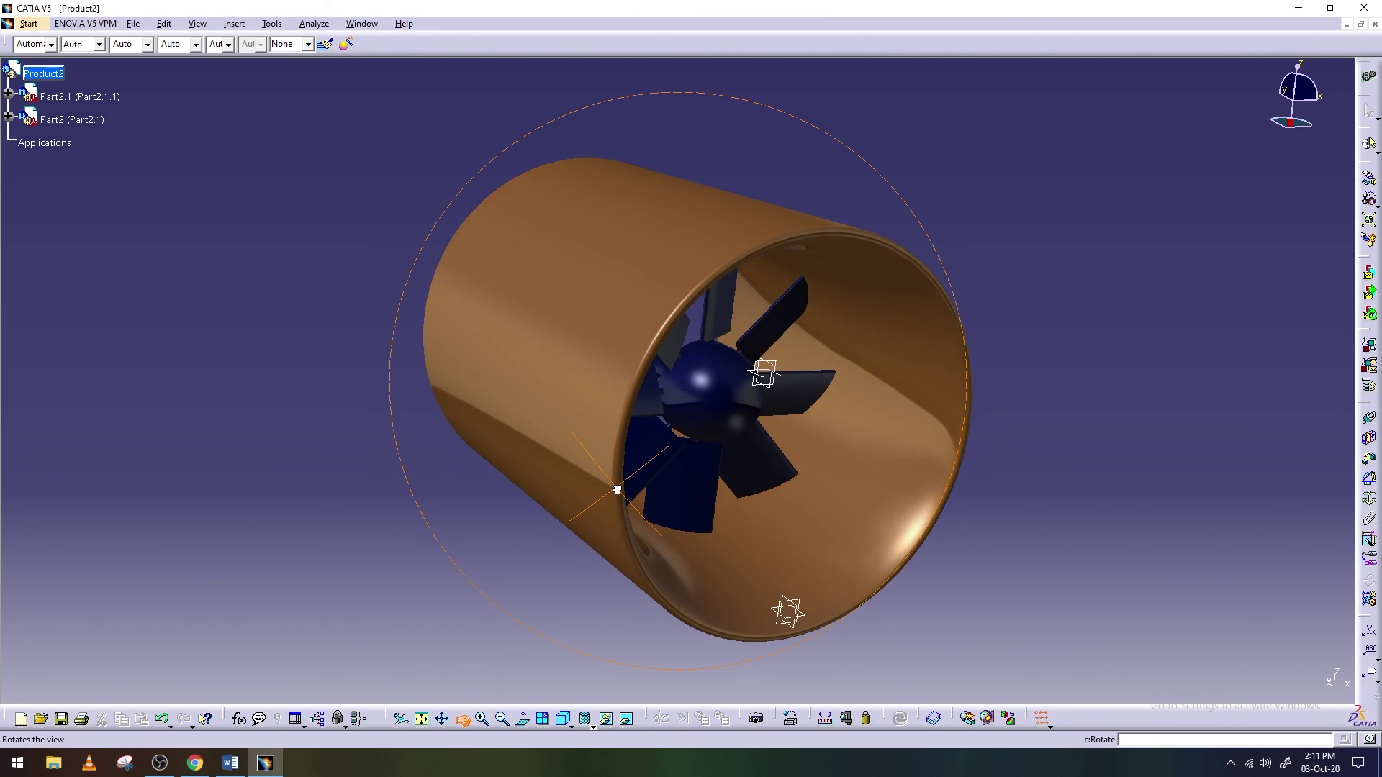
pyautogui.click(441, 719)
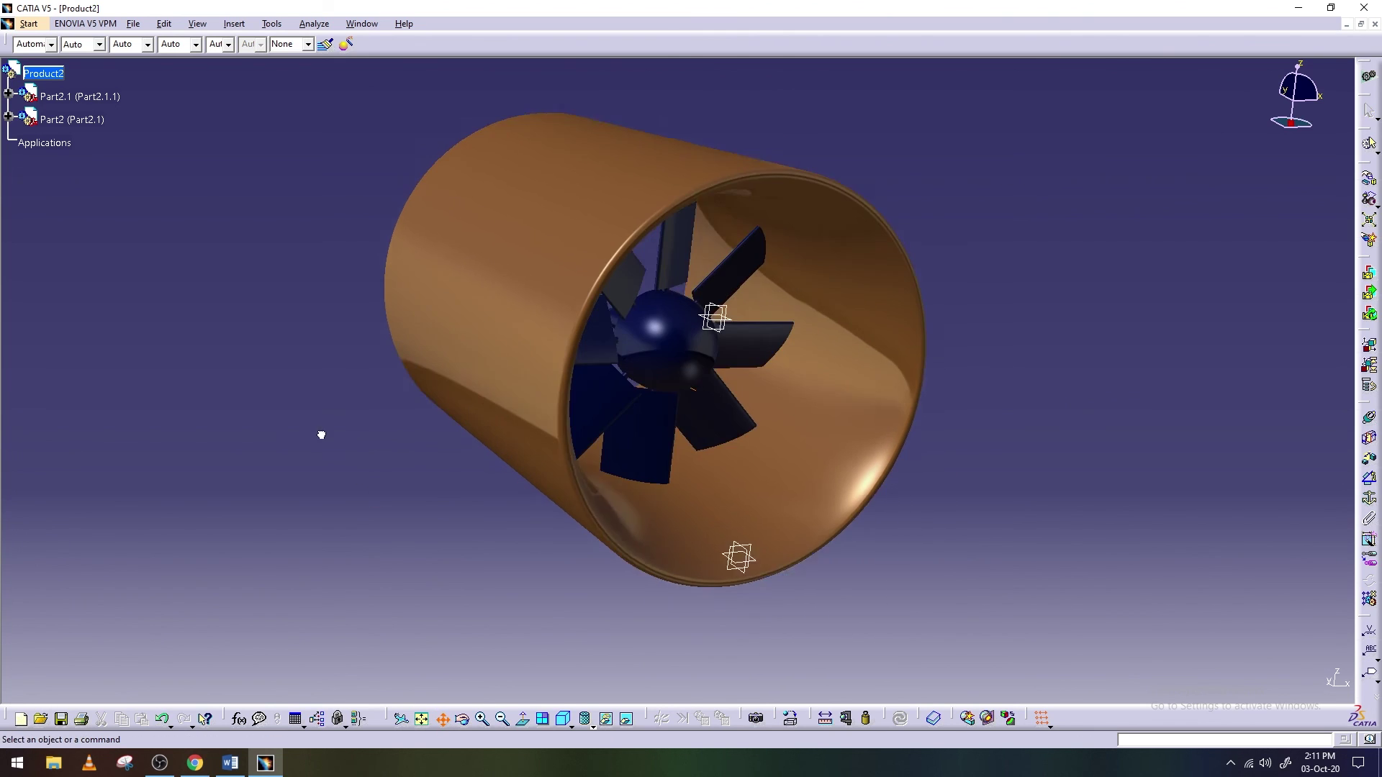
pyautogui.moveTo(389, 504); pyautogui.dragTo(248, 440)
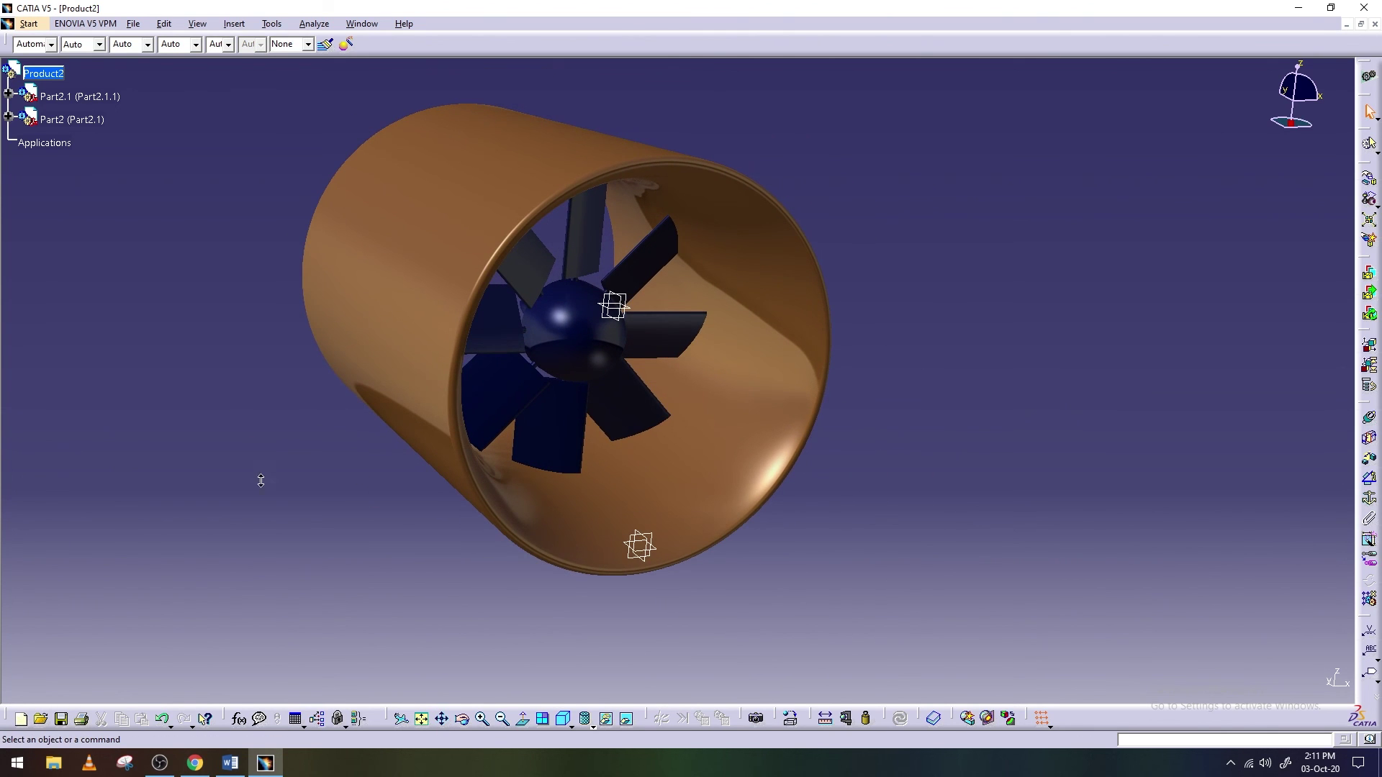
pyautogui.moveTo(260, 477); pyautogui.dragTo(302, 552, button='middle')
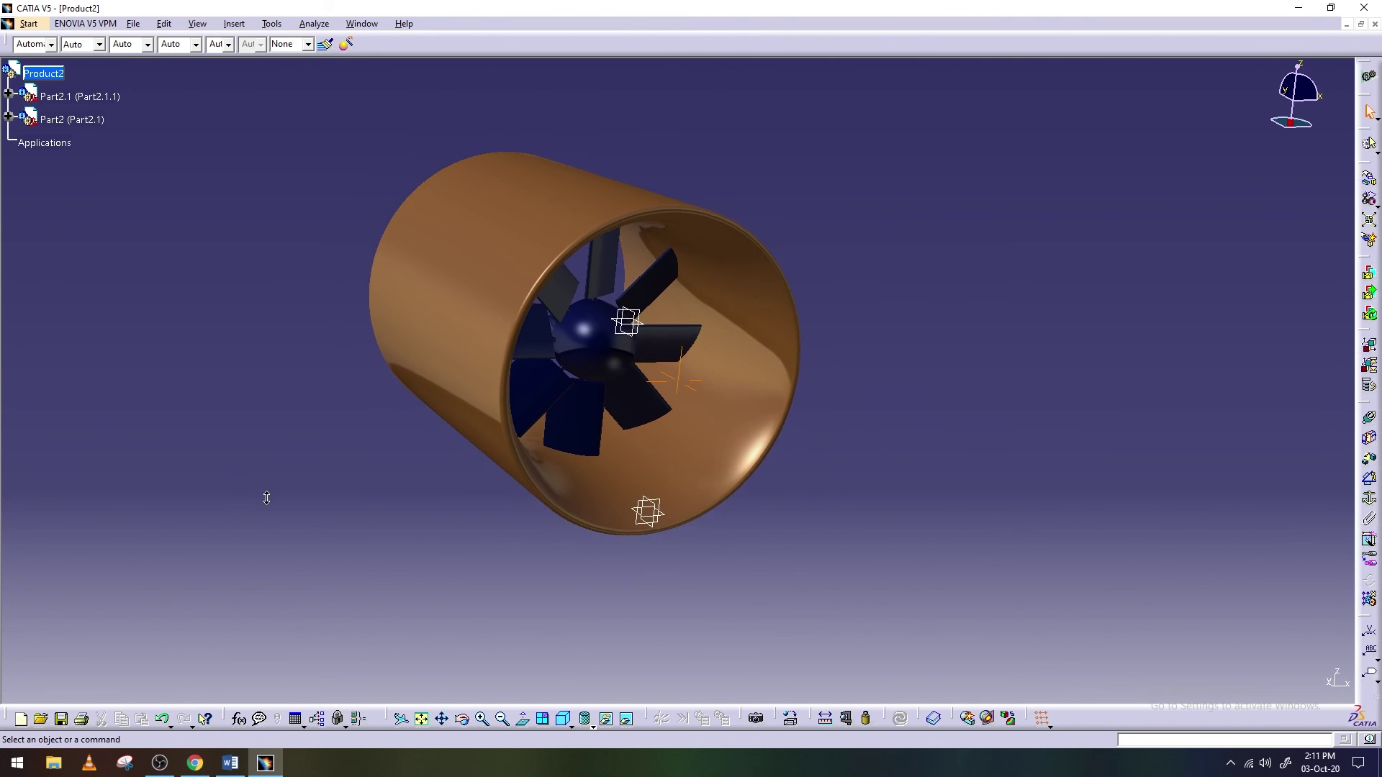
pyautogui.click(462, 719)
pyautogui.moveTo(644, 515); pyautogui.dragTo(618, 470)
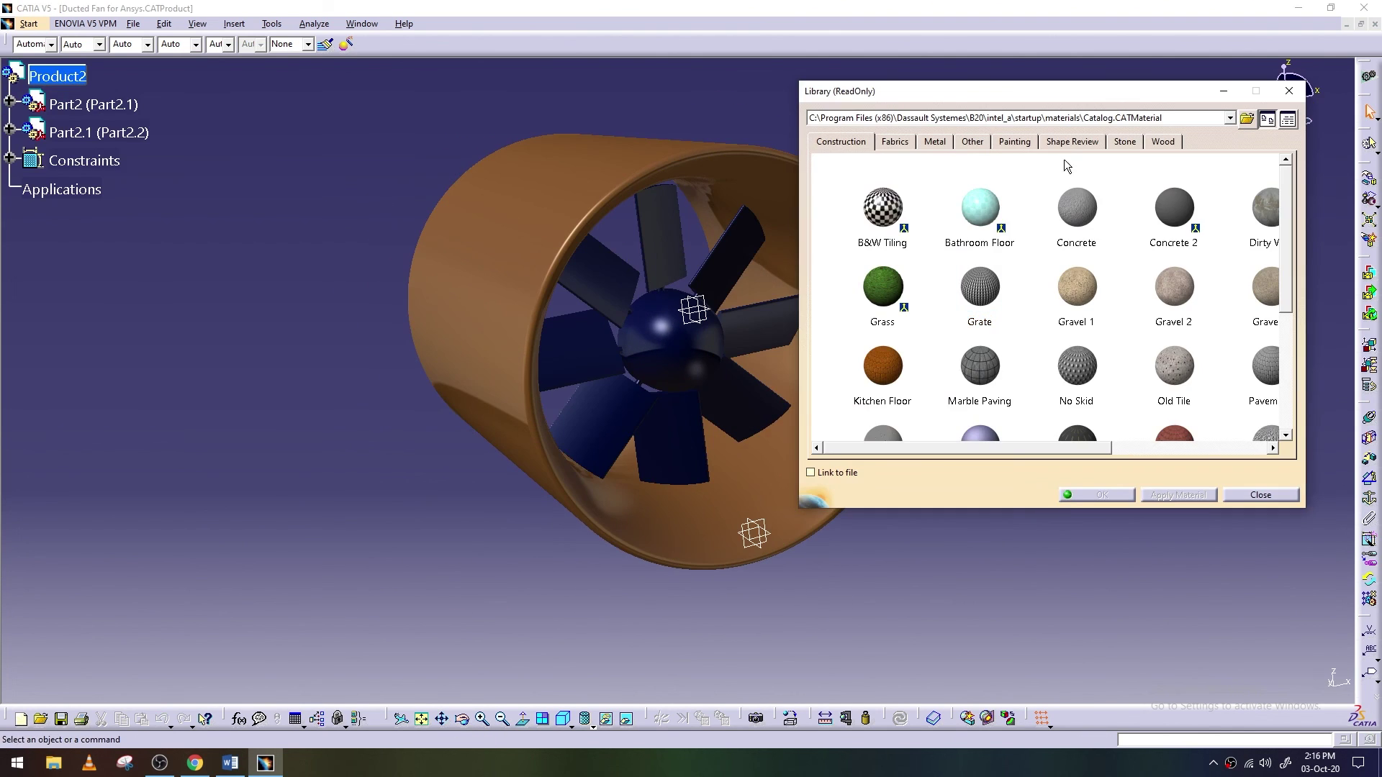
pyautogui.click(1032, 143)
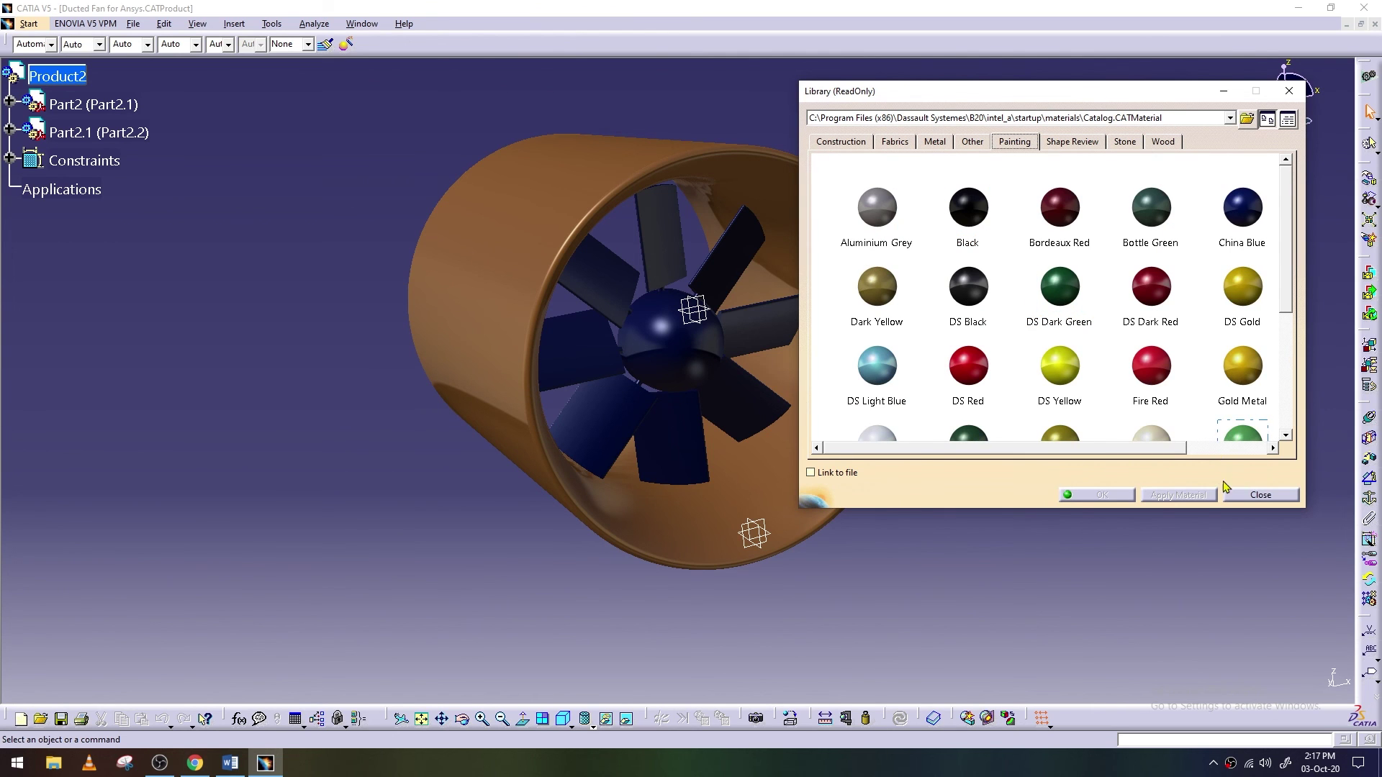
# Close the material library and render the ducted fan view with its shadow
pyautogui.click(1260, 495)
pyautogui.click(792, 718)
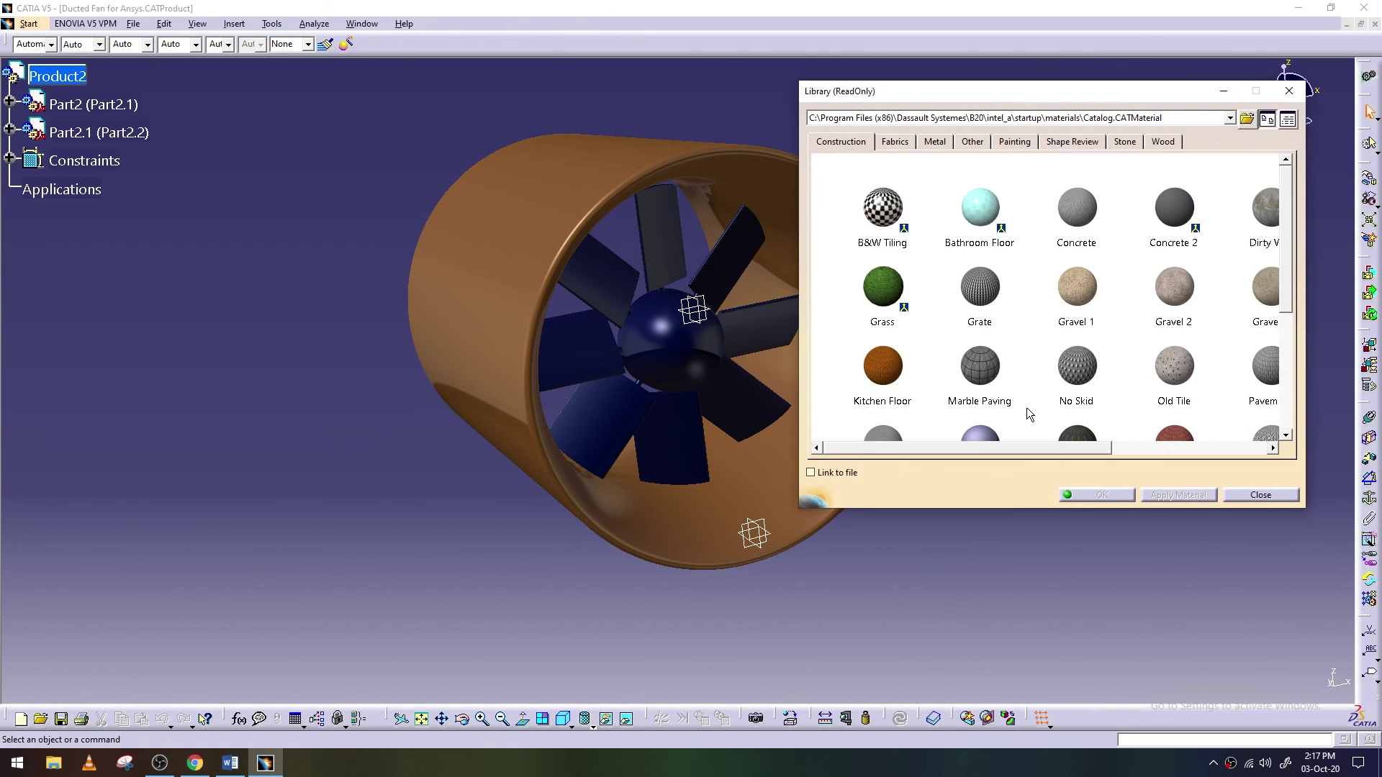
pyautogui.click(1289, 90)
pyautogui.click(792, 718)
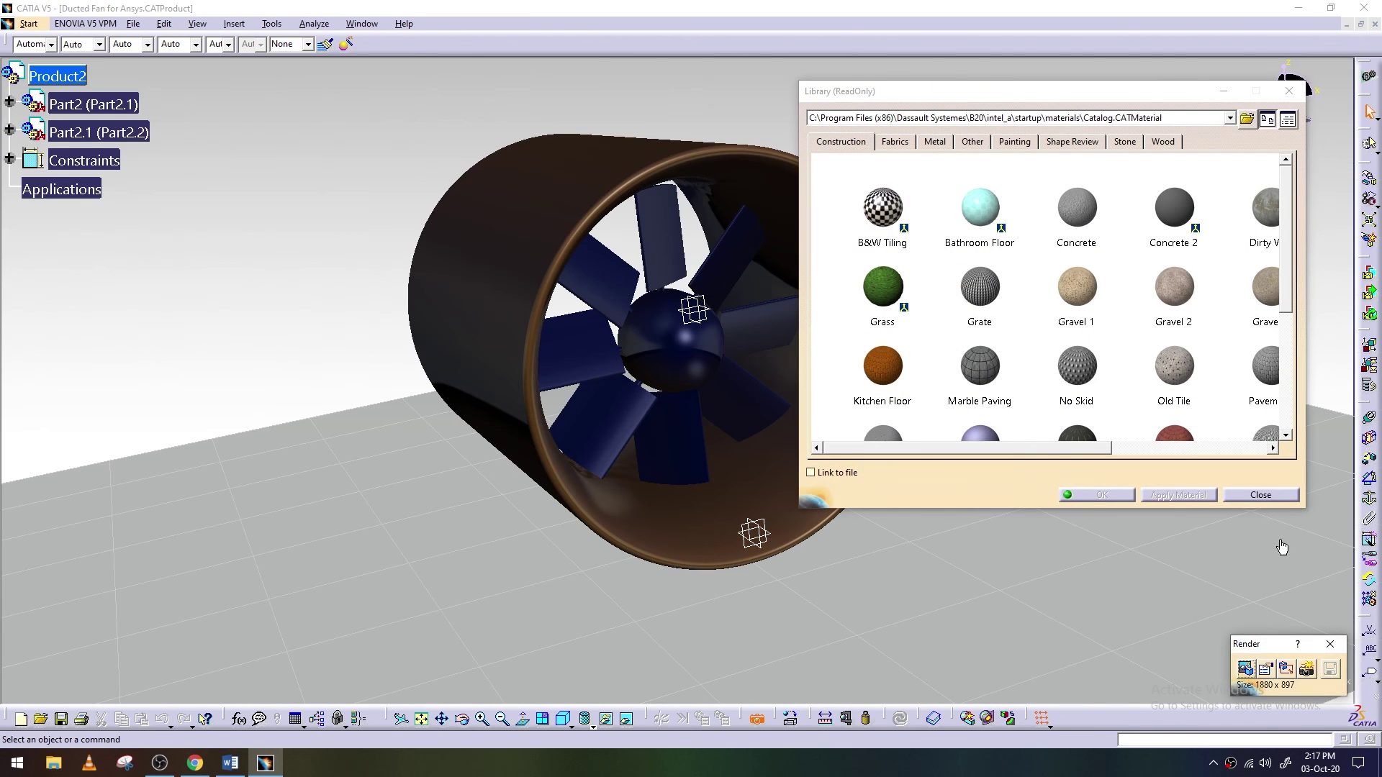
pyautogui.click(1306, 669)
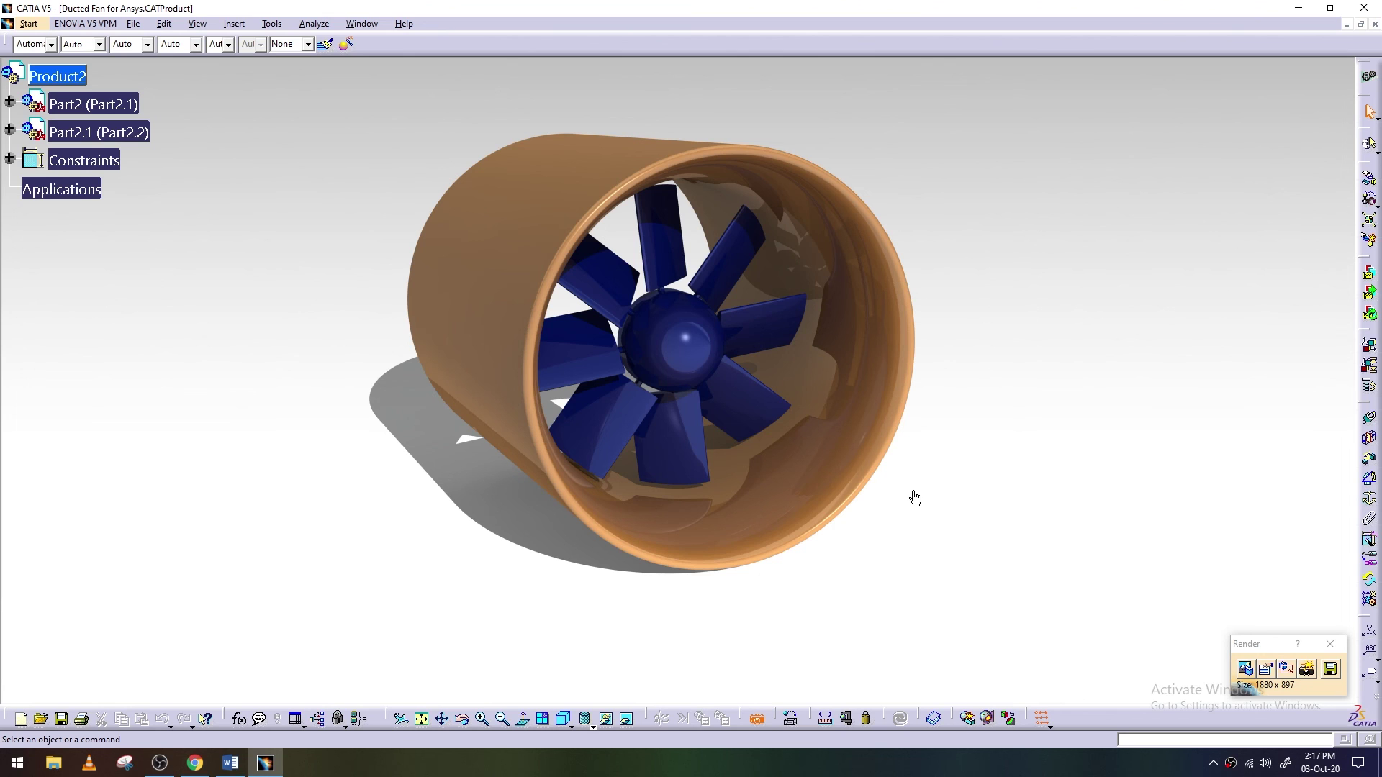
# Save the render to the Desktop as 'Ducted Fan ANSYS 1' in JPEG Medium Quality
pyautogui.click(1330, 669)
pyautogui.click(866, 432)
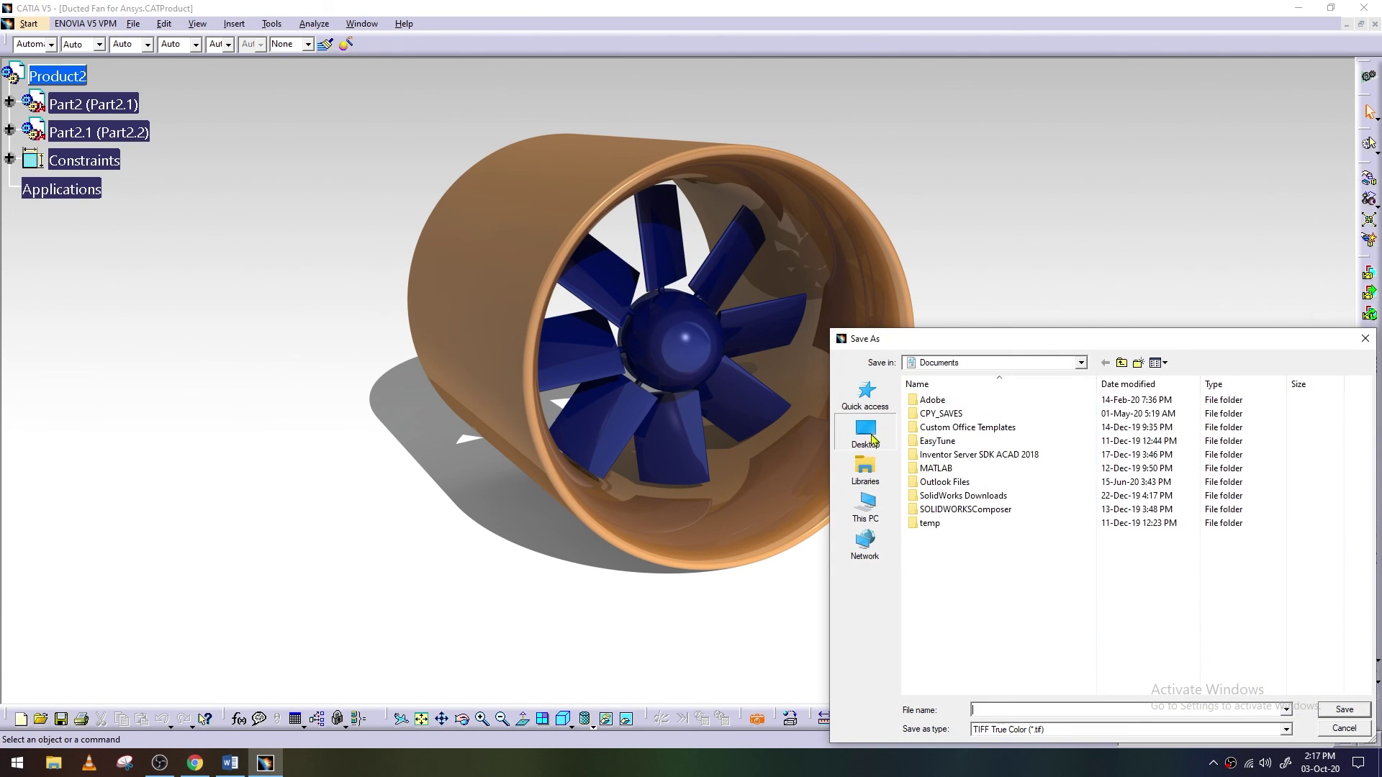
pyautogui.write('Ducted Fan ANSYS')
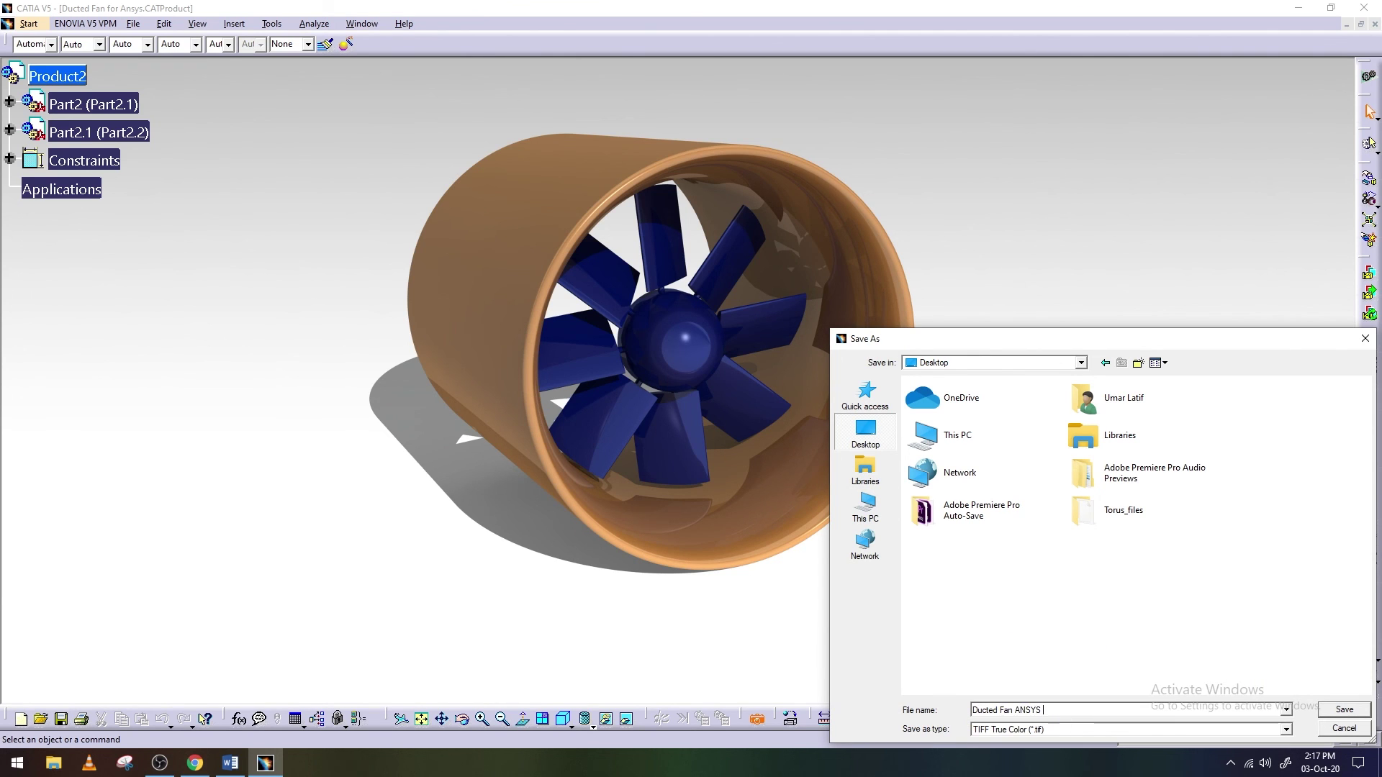
pyautogui.moveTo(1021, 711); pyautogui.dragTo(954, 716)
pyautogui.click(1286, 729)
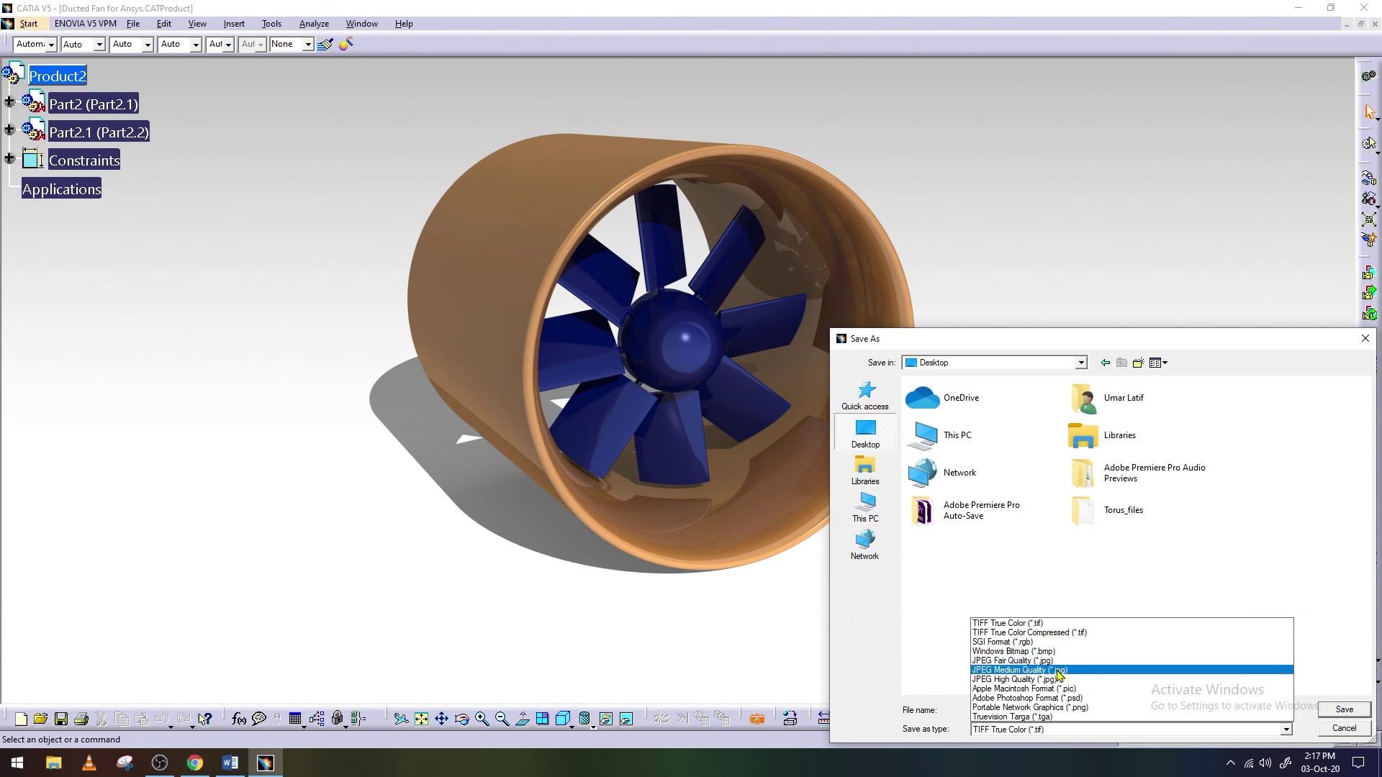
pyautogui.click(1058, 672)
pyautogui.press('Return')
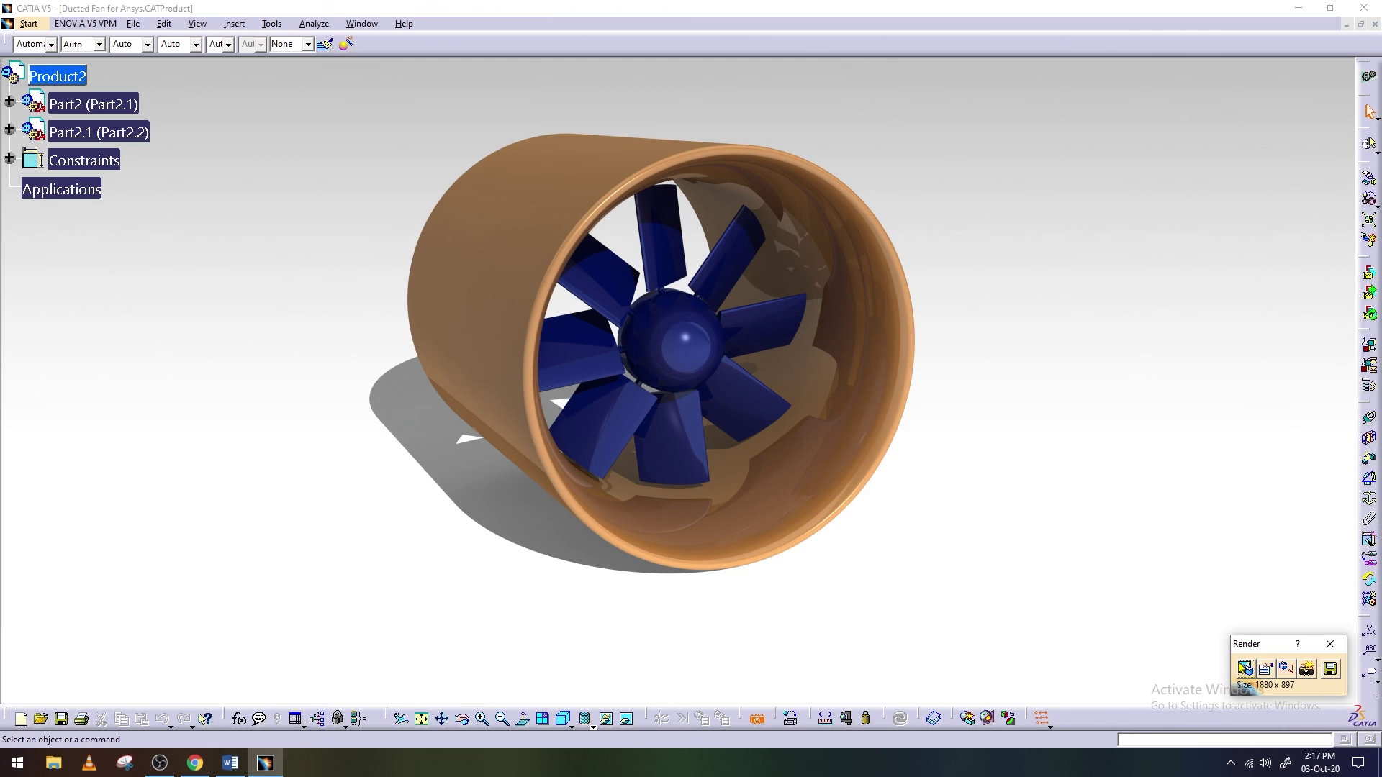
# Apply the Black painting material to the duct Part2.1, leaving the fan blue
pyautogui.click(780, 722)
pyautogui.click(1014, 141)
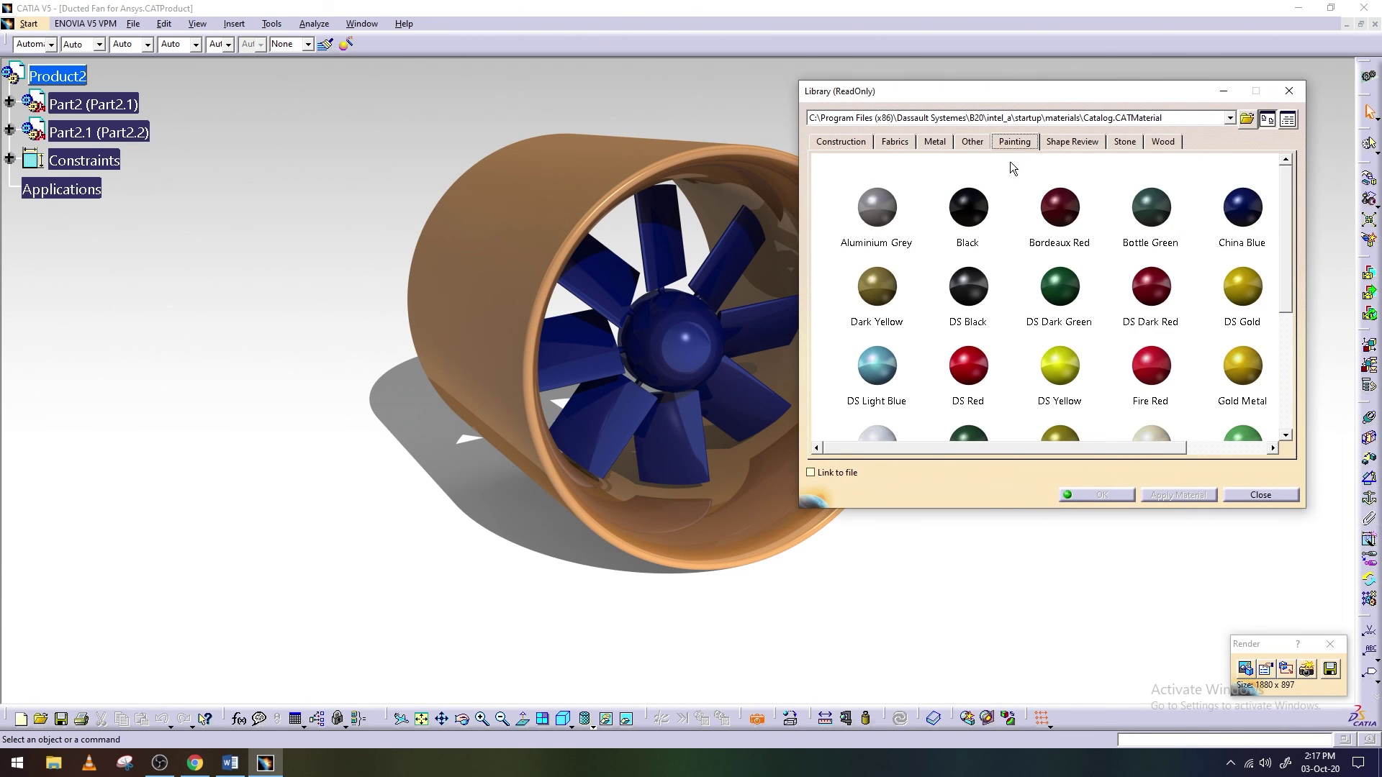
pyautogui.click(984, 218)
pyautogui.click(126, 132)
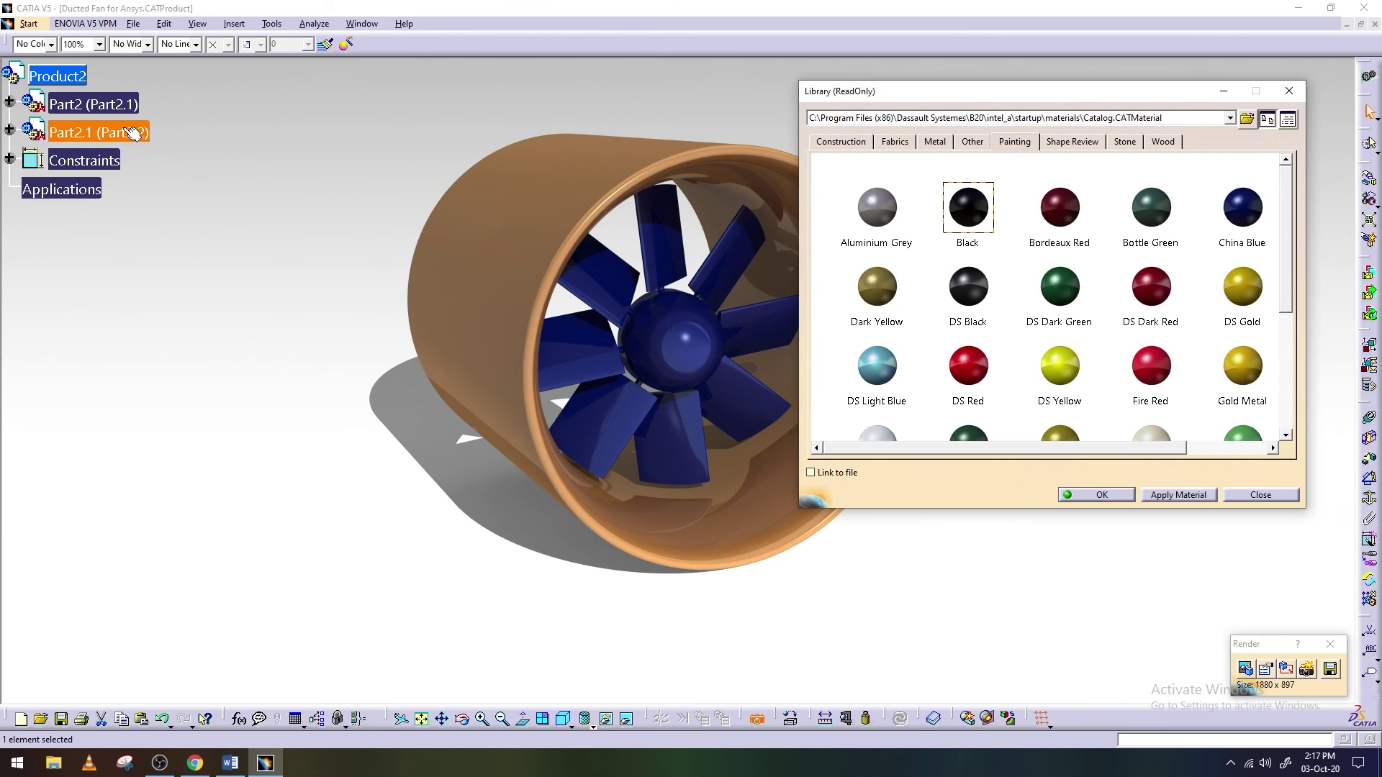
pyautogui.click(1330, 669)
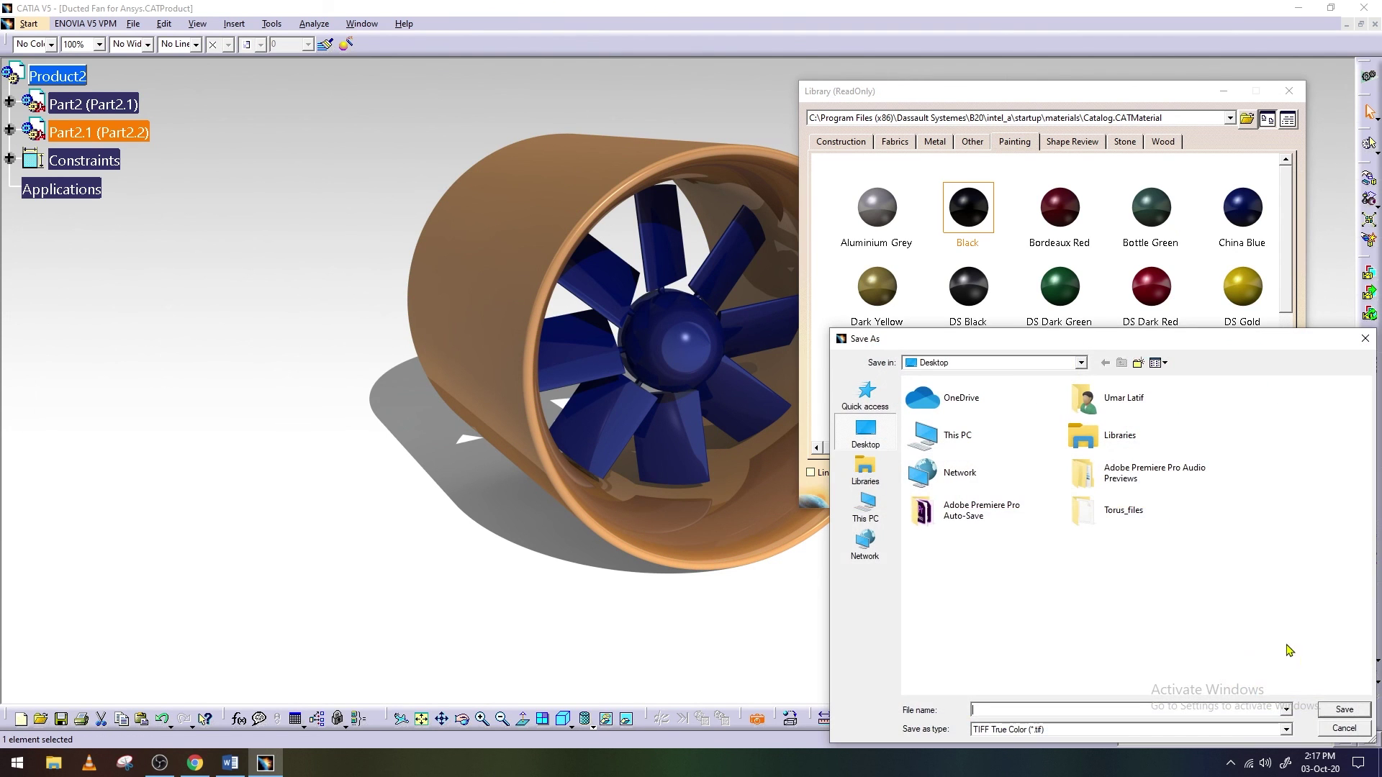
pyautogui.click(1344, 728)
pyautogui.click(1083, 495)
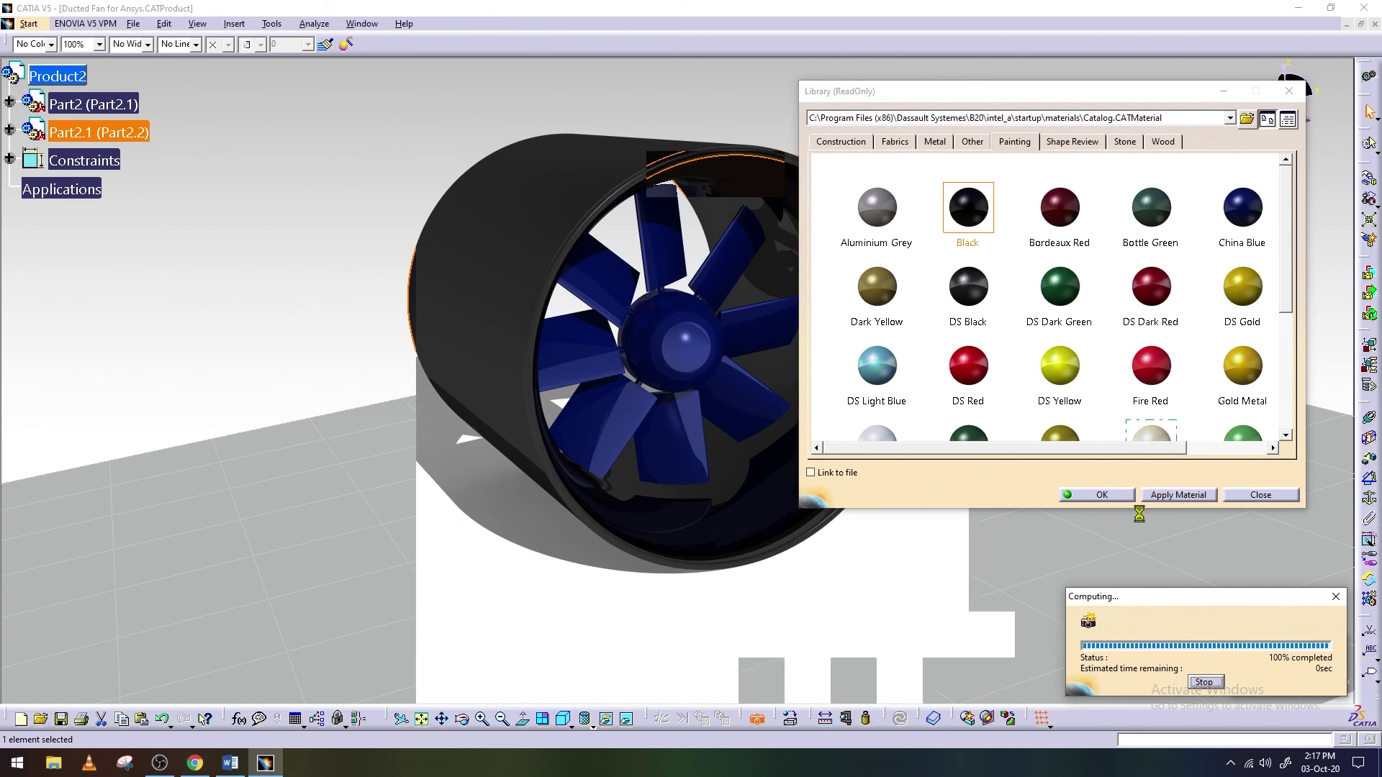
pyautogui.click(1243, 497)
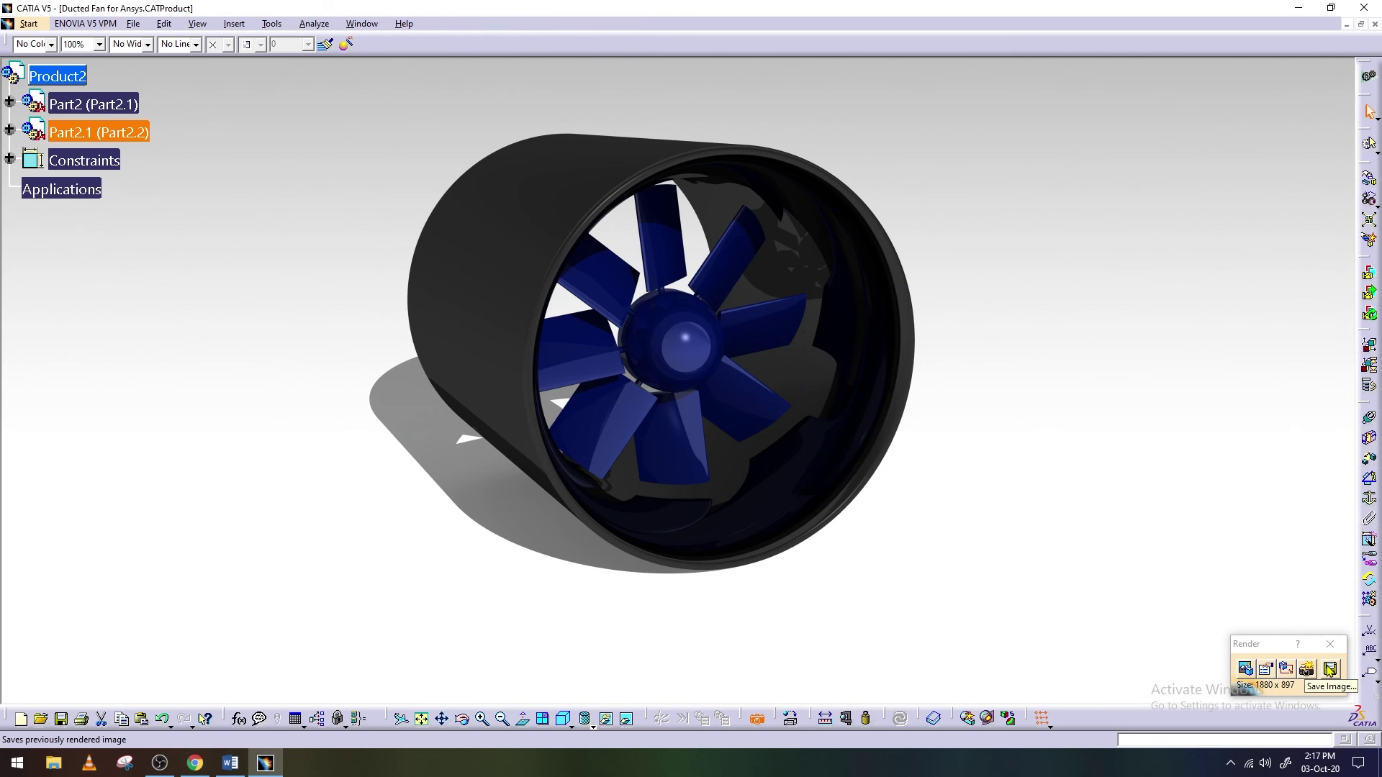